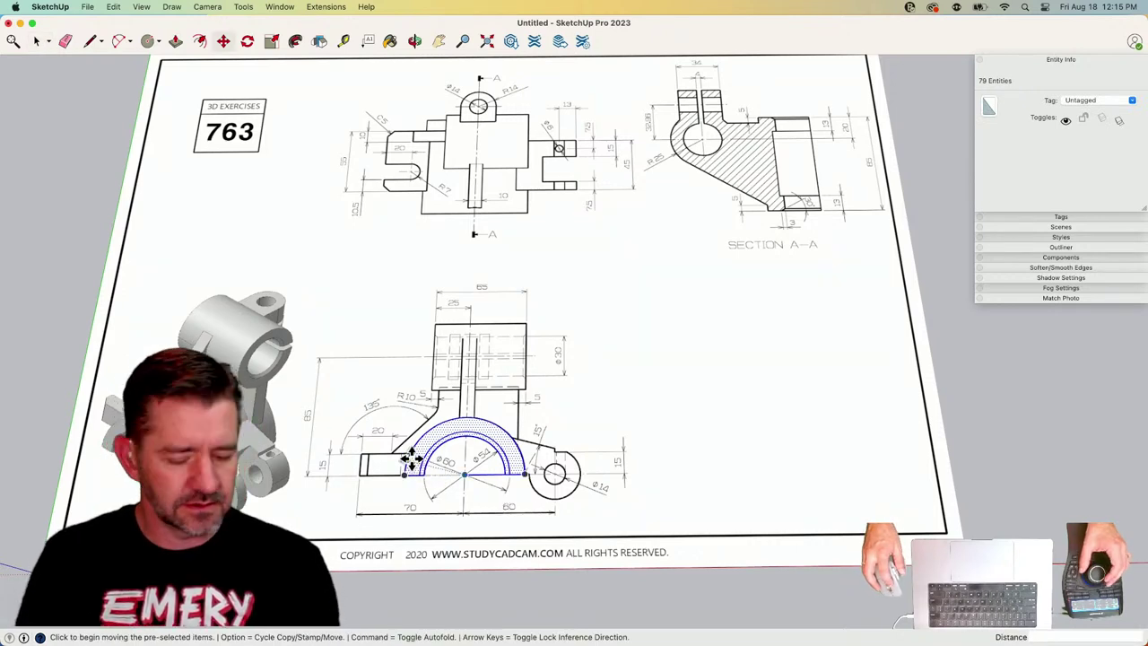
Move the selected half-ring profile off the drawing sheet to the empty area beside it and erase the line closing its opening.
left_click(448, 454)
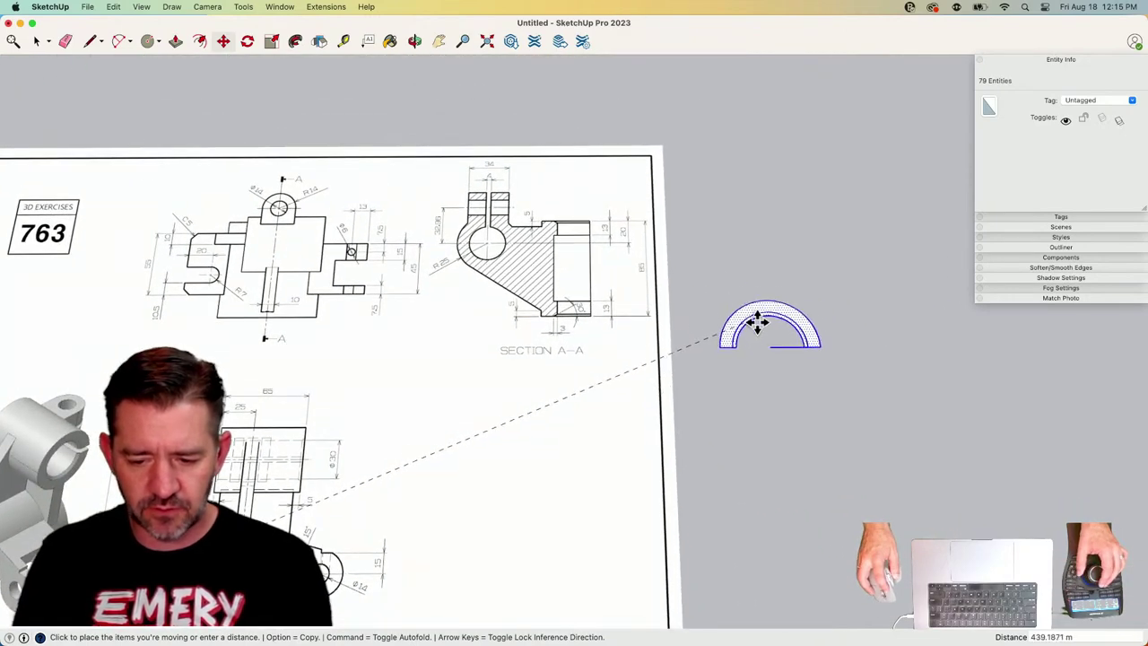
left_click(775, 348)
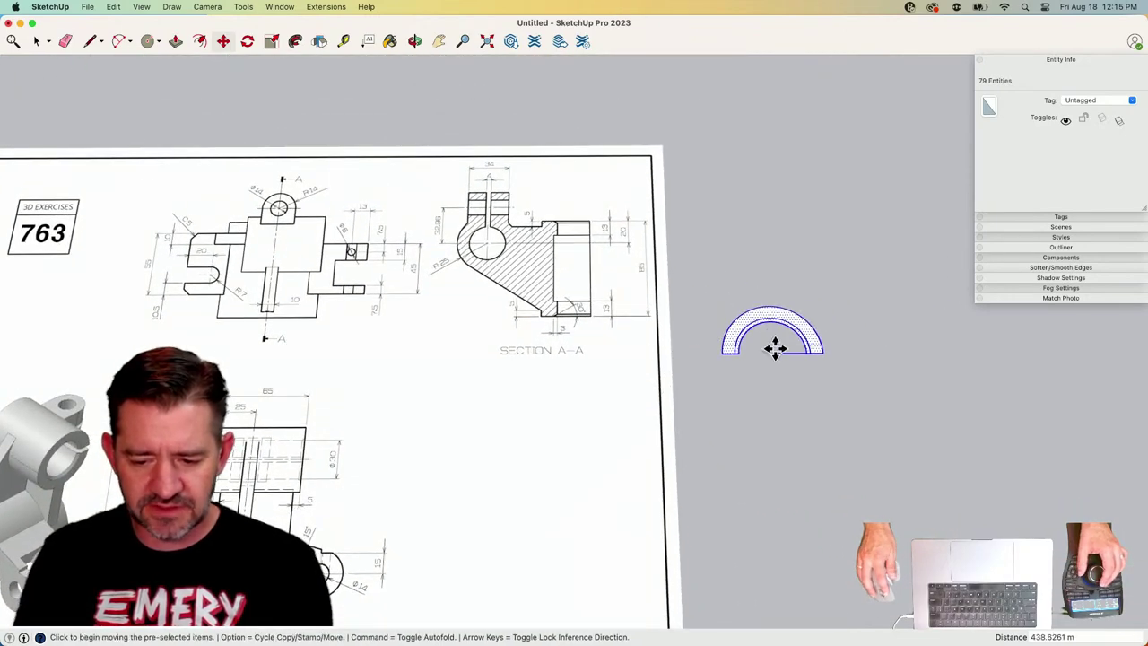
key("e")
left_click_drag(779, 348, 769, 394)
key("space")
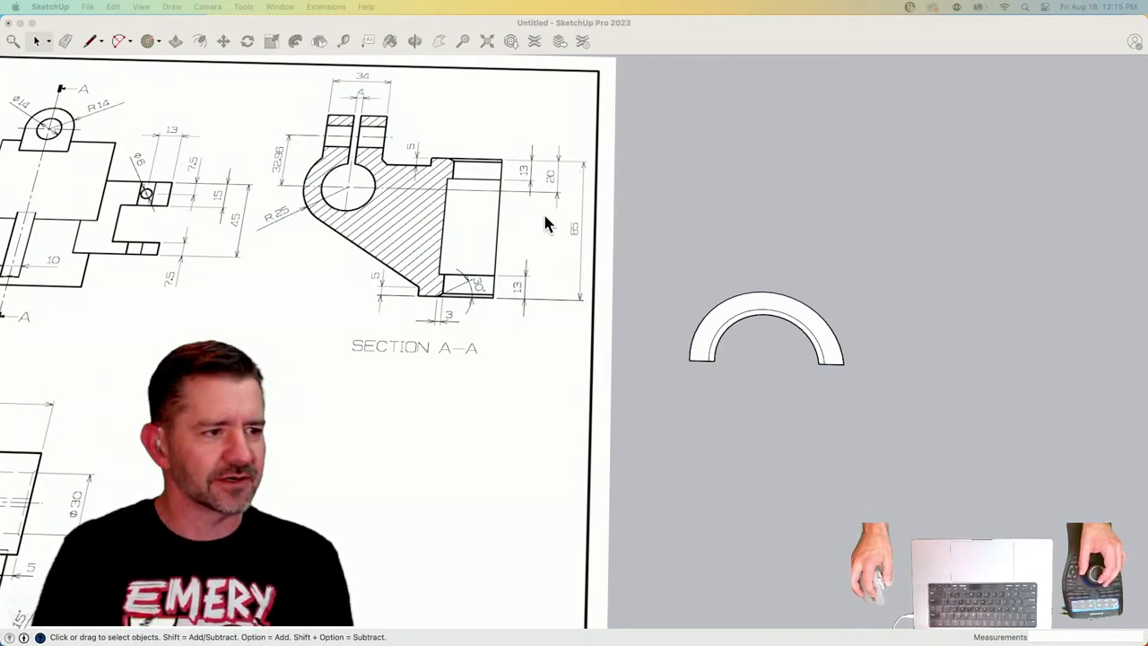
Extrude both the outer and the thin inner face of the half-ring profile 85 m upward.
left_click(538, 247)
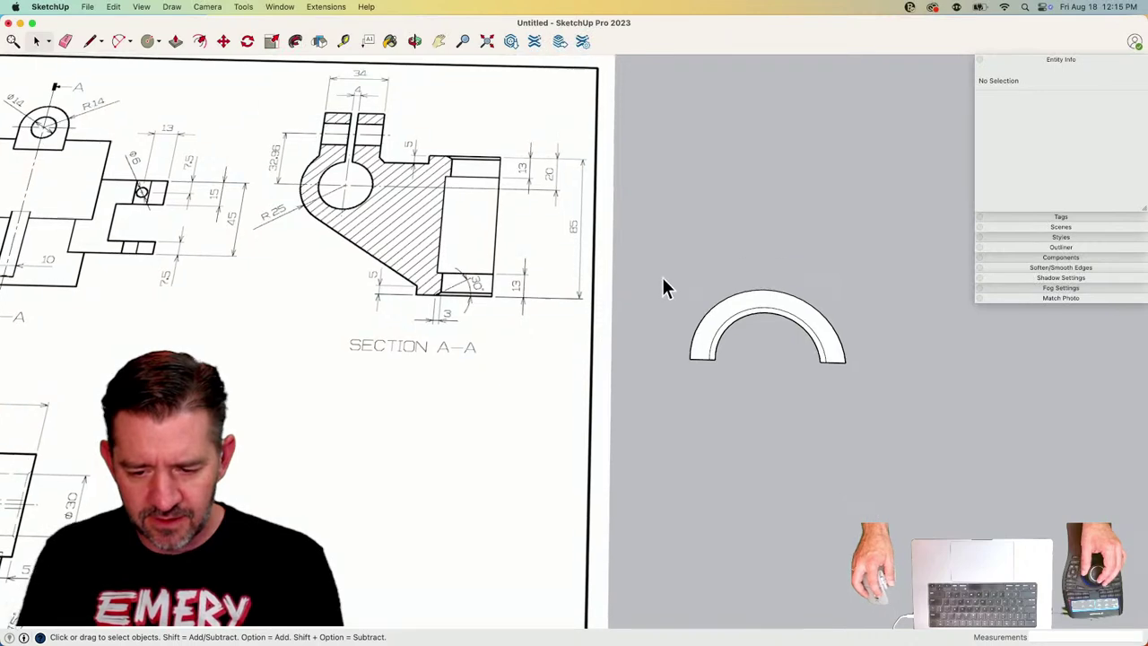
scroll(553, 285, "down", 2)
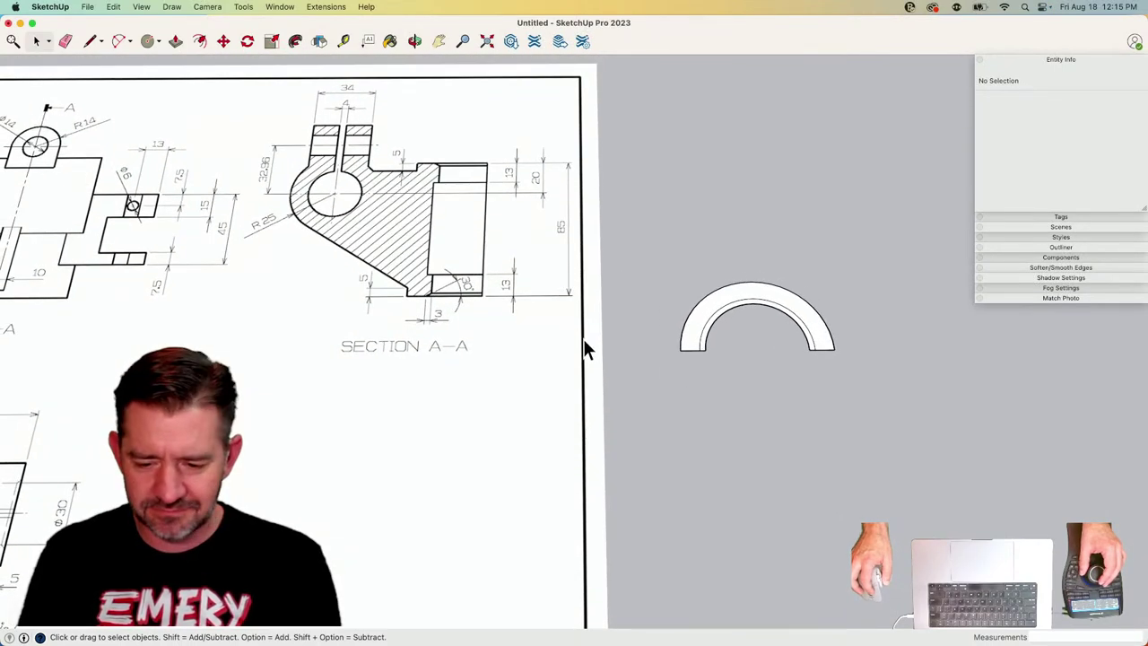
left_click(693, 339)
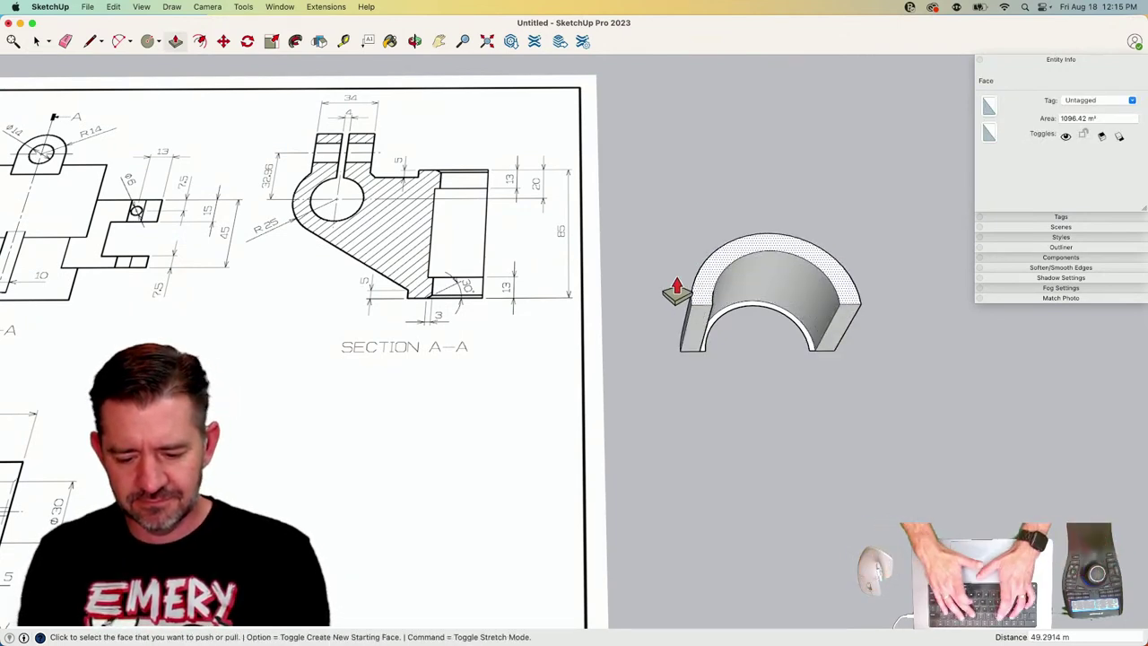
type("85")
key("Return")
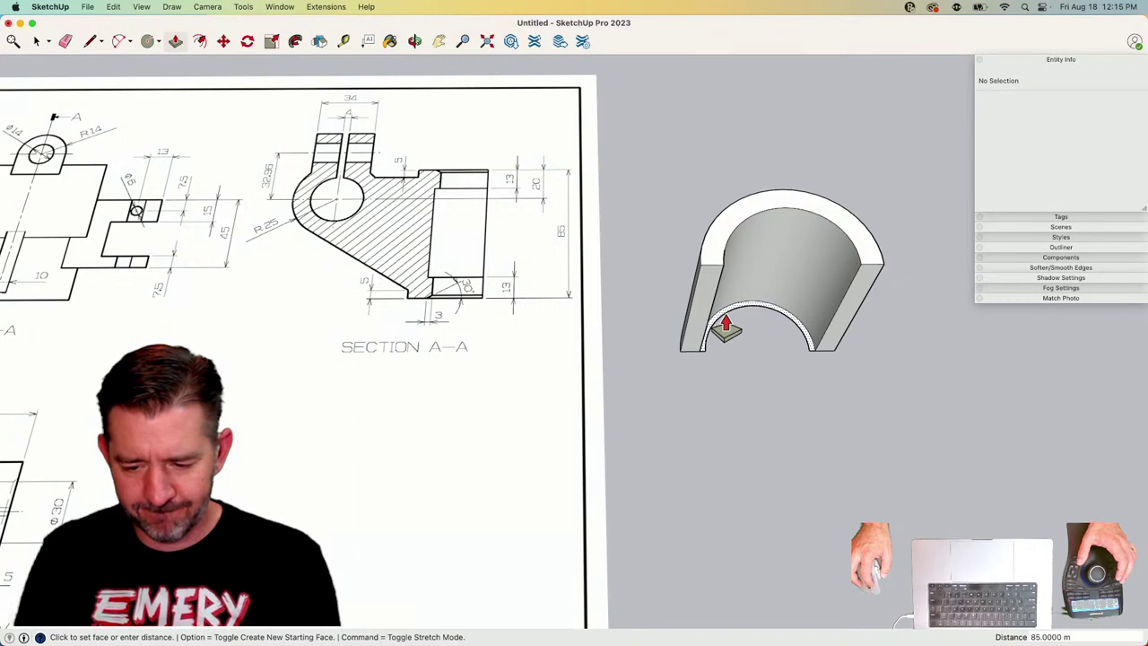
type("85")
key("Return")
left_click(722, 266)
key("space")
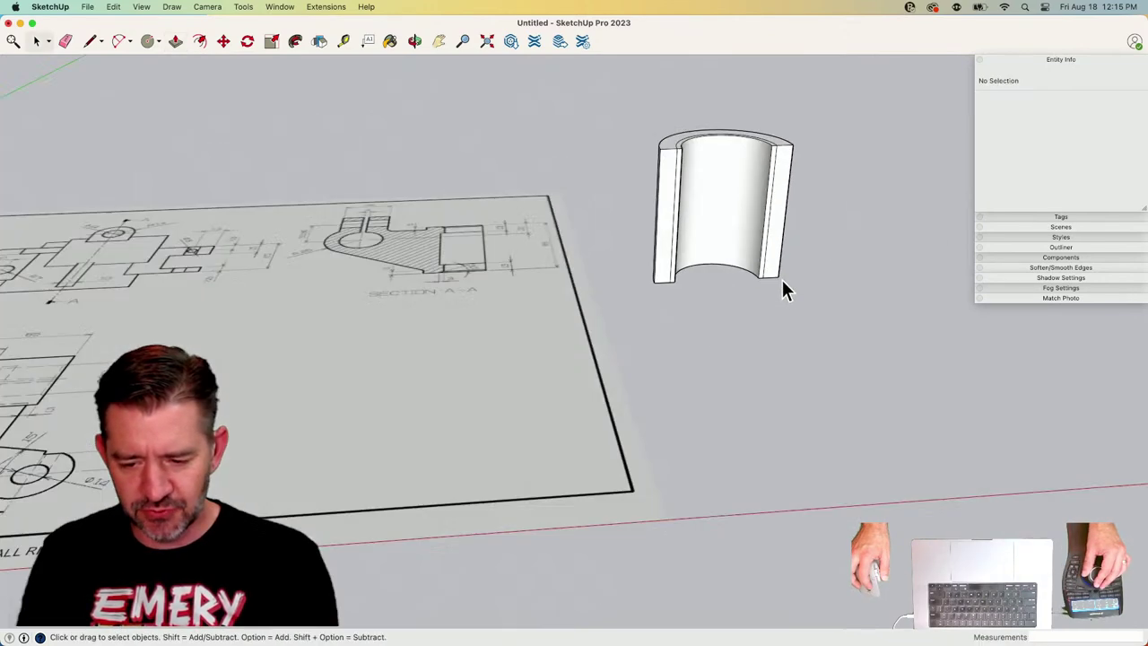
key("l")
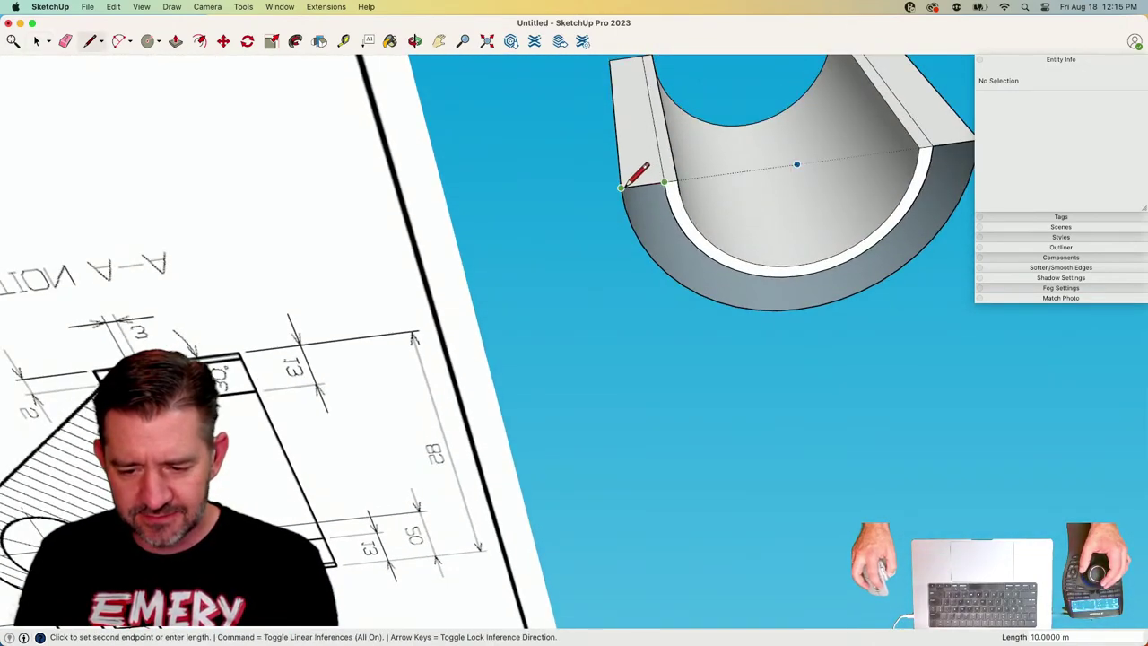
key("Escape")
key("space")
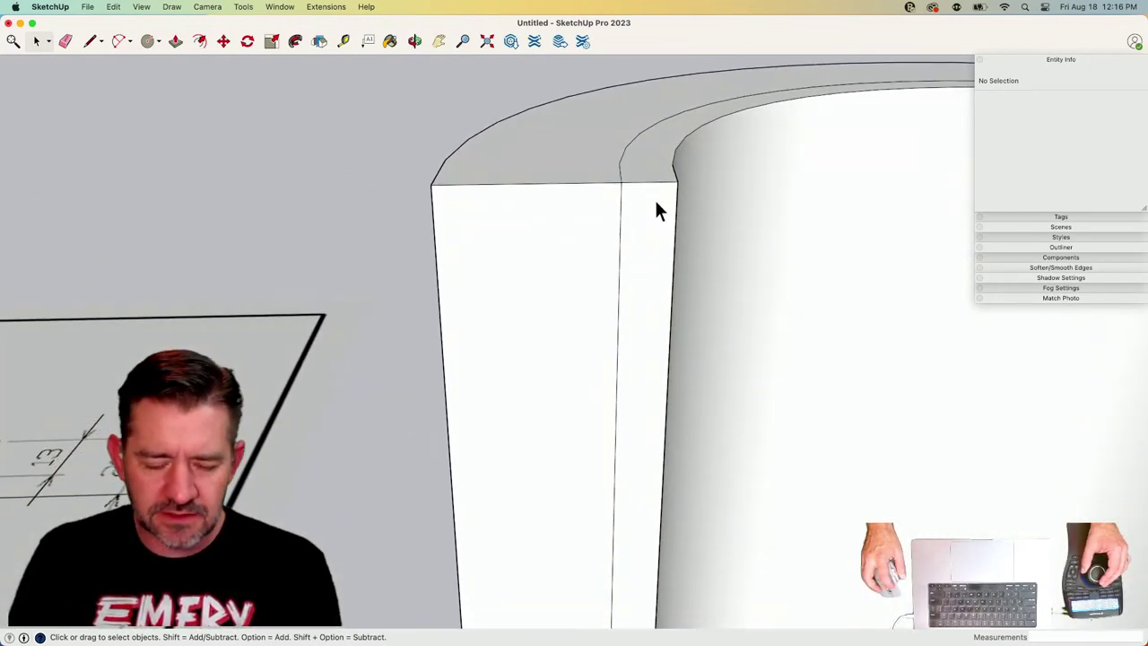
Select all connected geometry of the half-cylinder and make it a group.
triple_click(656, 209)
right_click(657, 207)
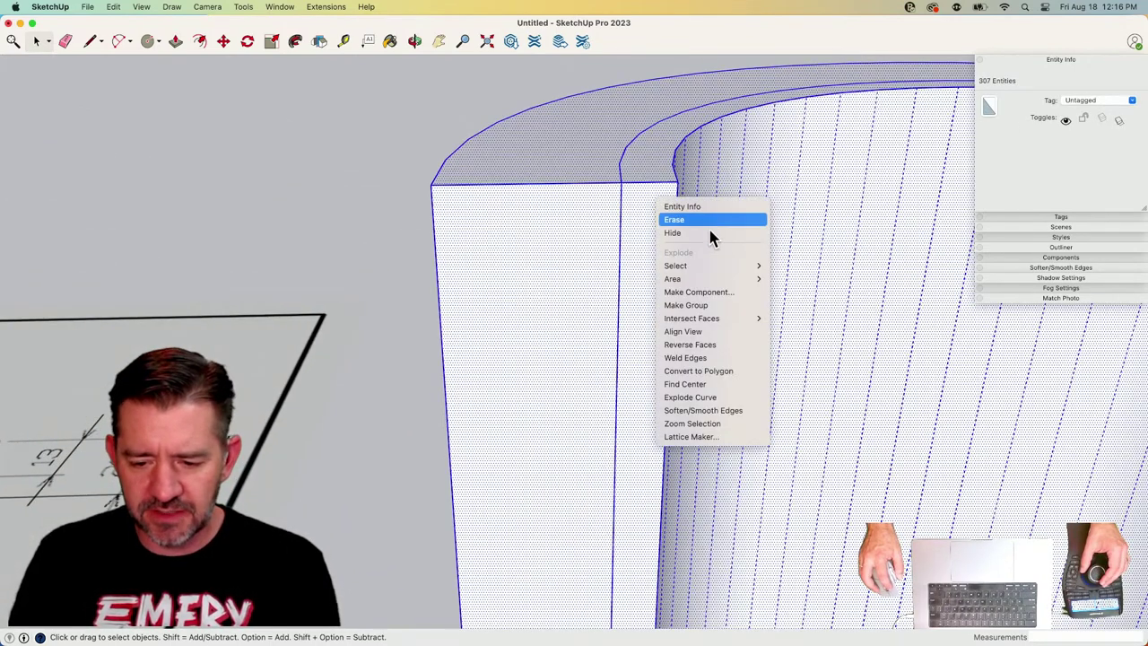
left_click(687, 305)
Draw a guide line about 6.6 m long inward from the dividing corner on the half-cylinder's upper end, and rotate it 30° downward.
key("l")
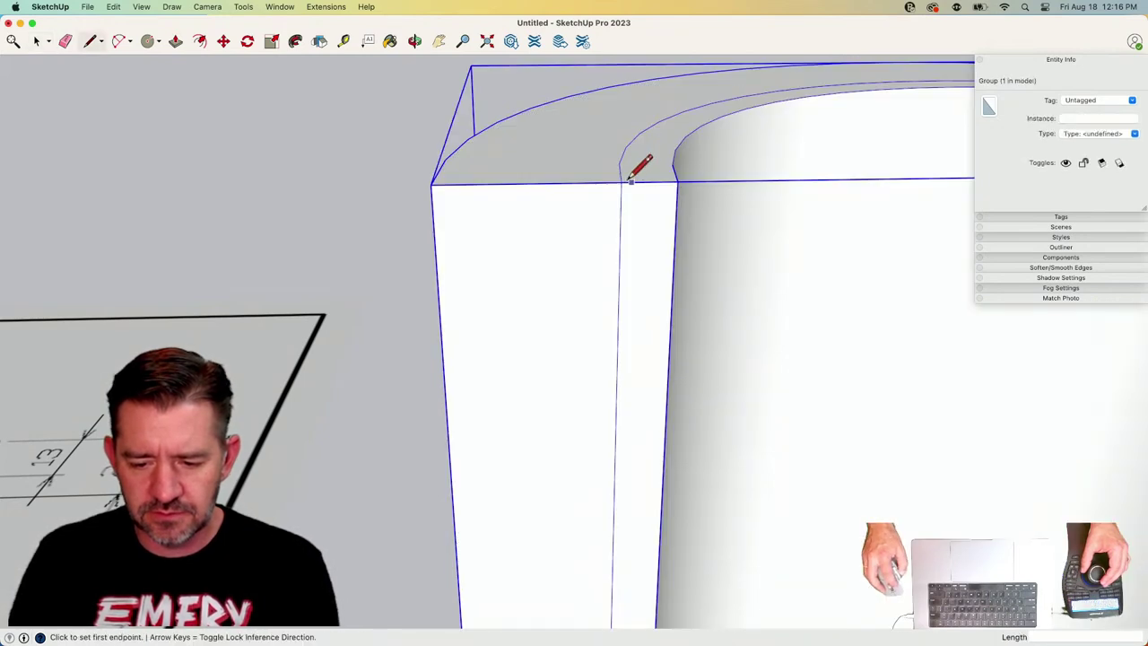
double_click(711, 181)
key("q")
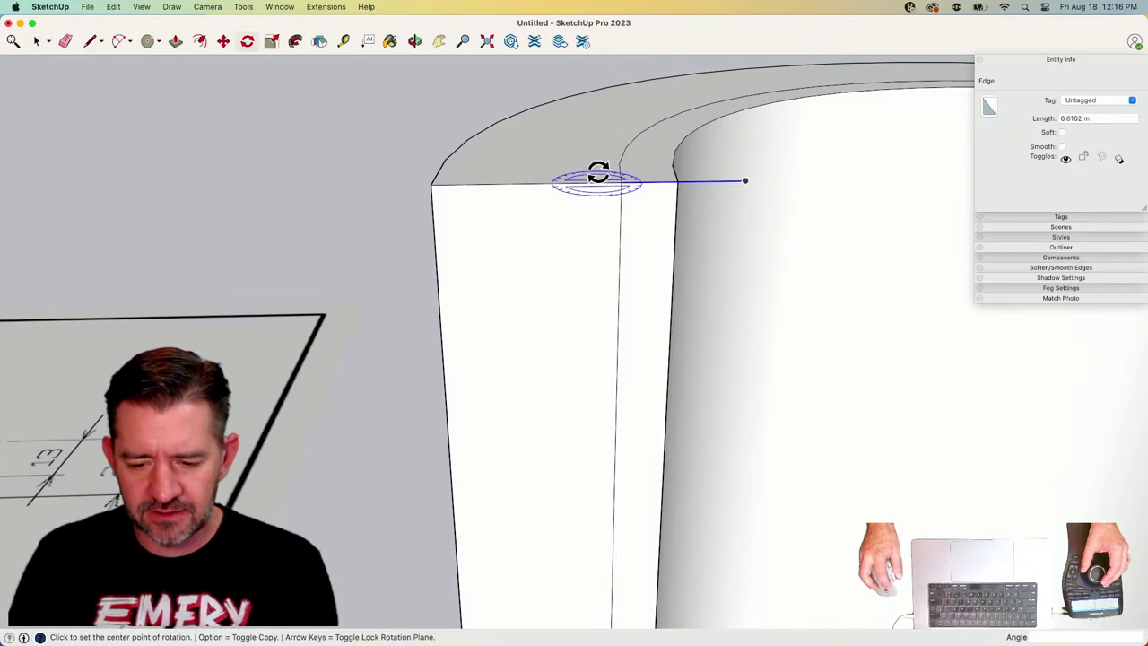
key("Right")
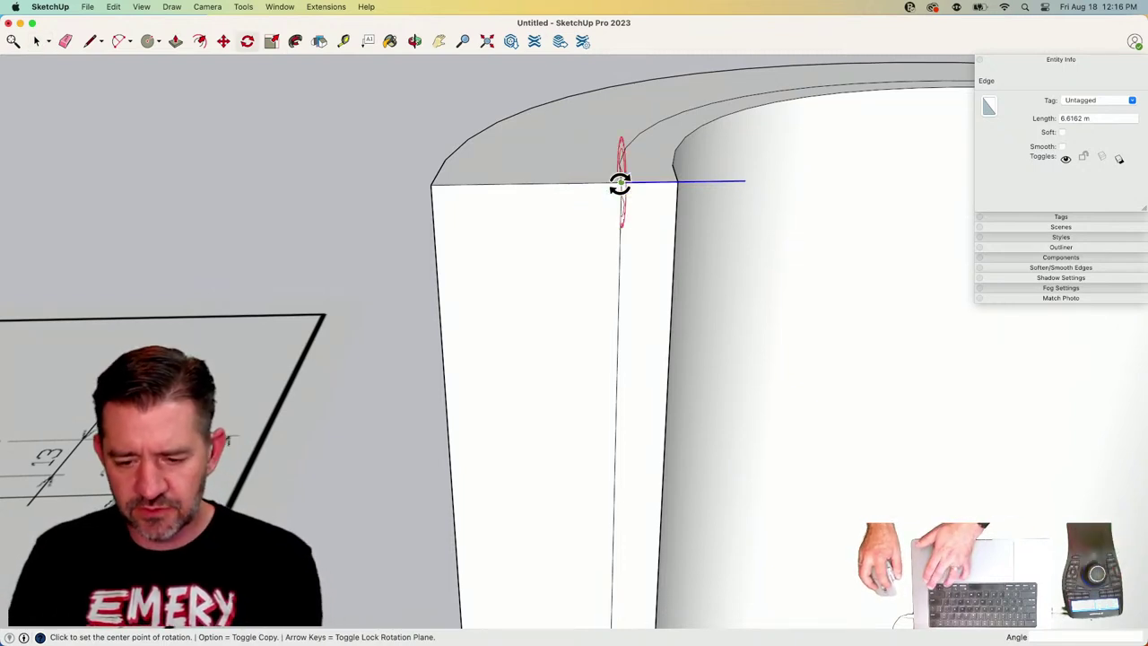
left_click(619, 183)
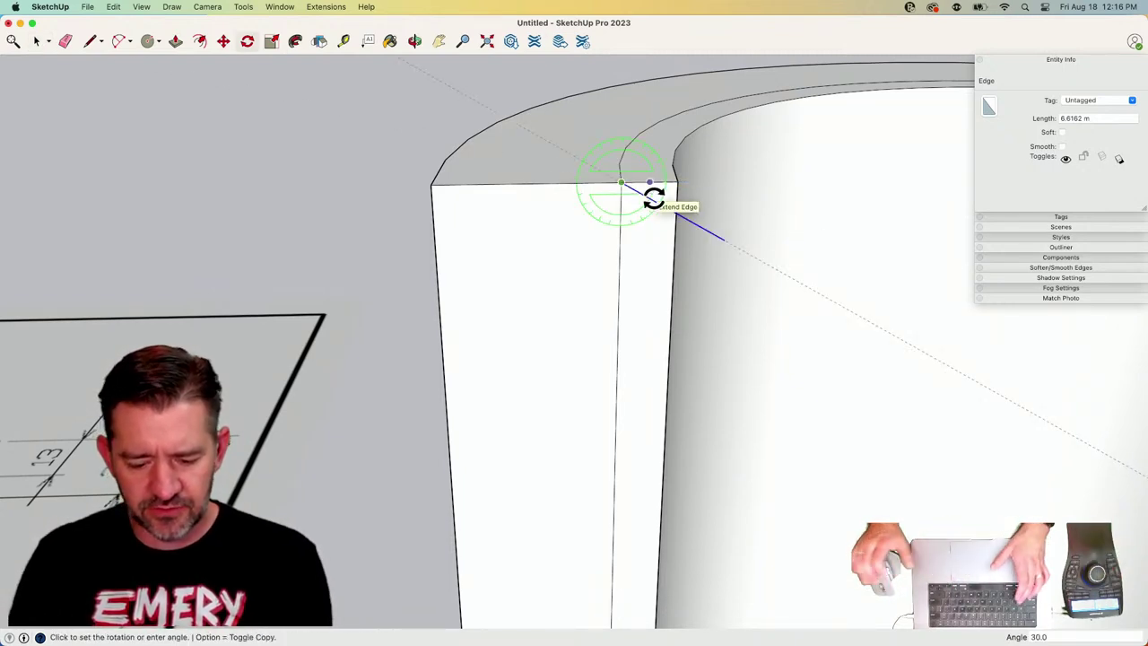
key("Escape")
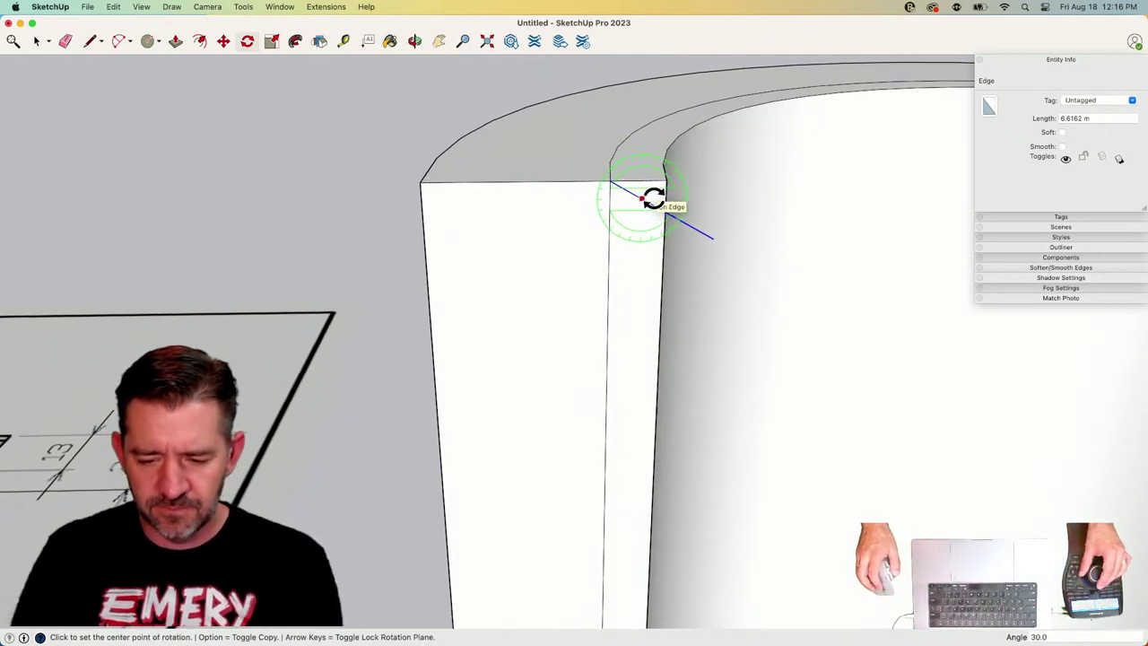
Draw a vertical line from the upper inner corner to the sloped guide, and lower the group's inner arc to their intersection.
key("l")
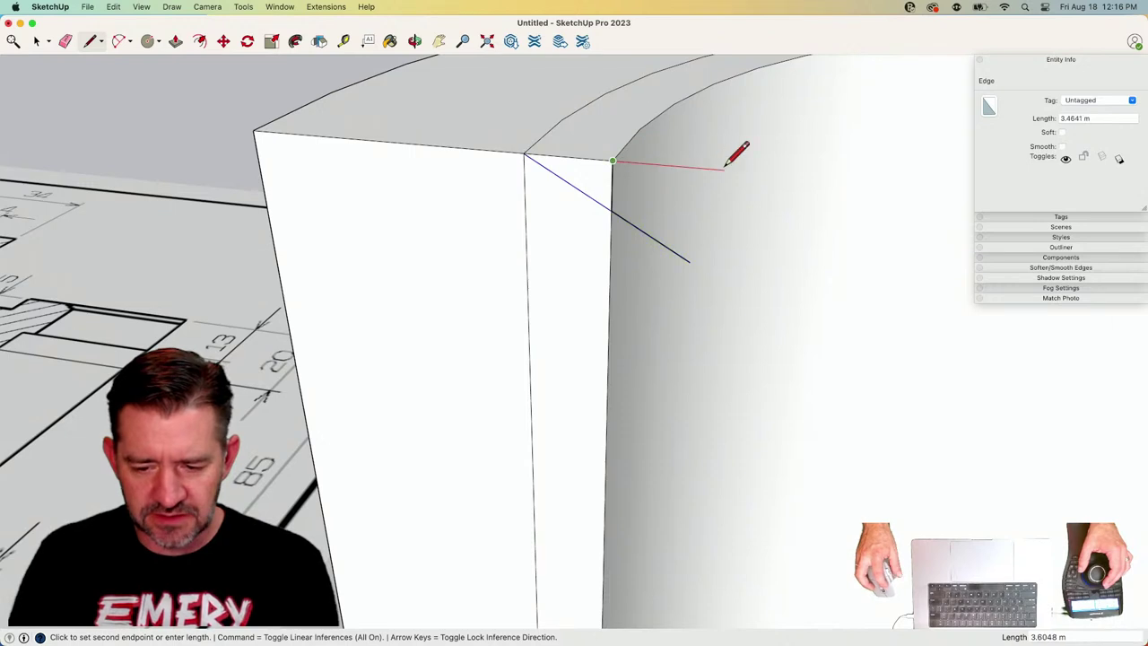
left_click(627, 152)
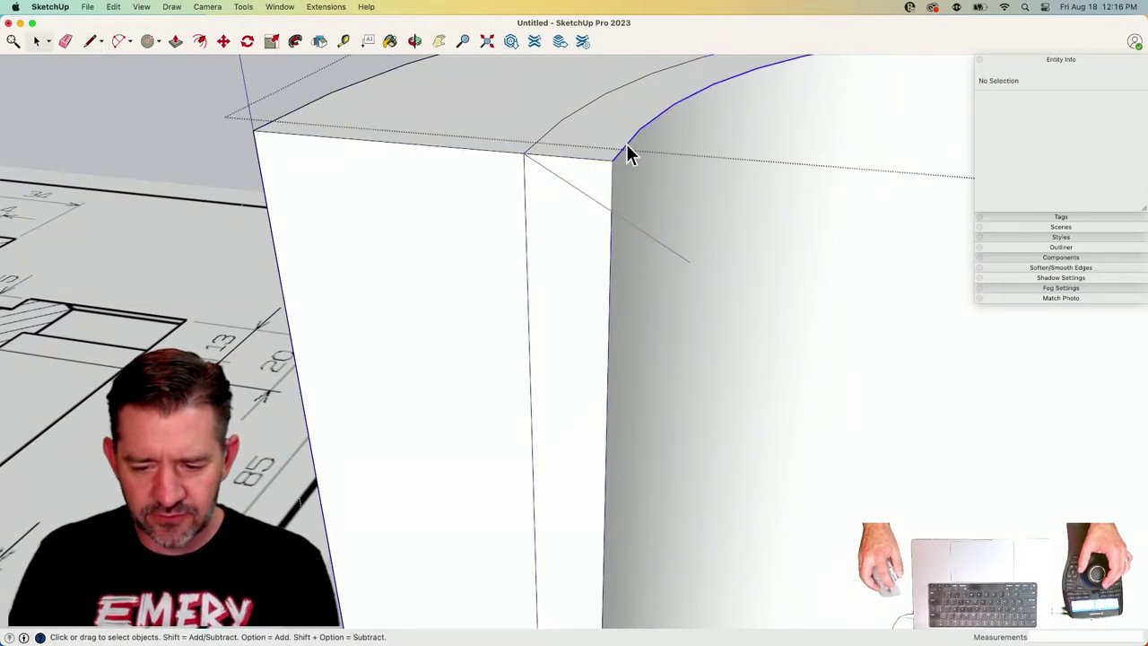
key("m")
left_click(610, 159)
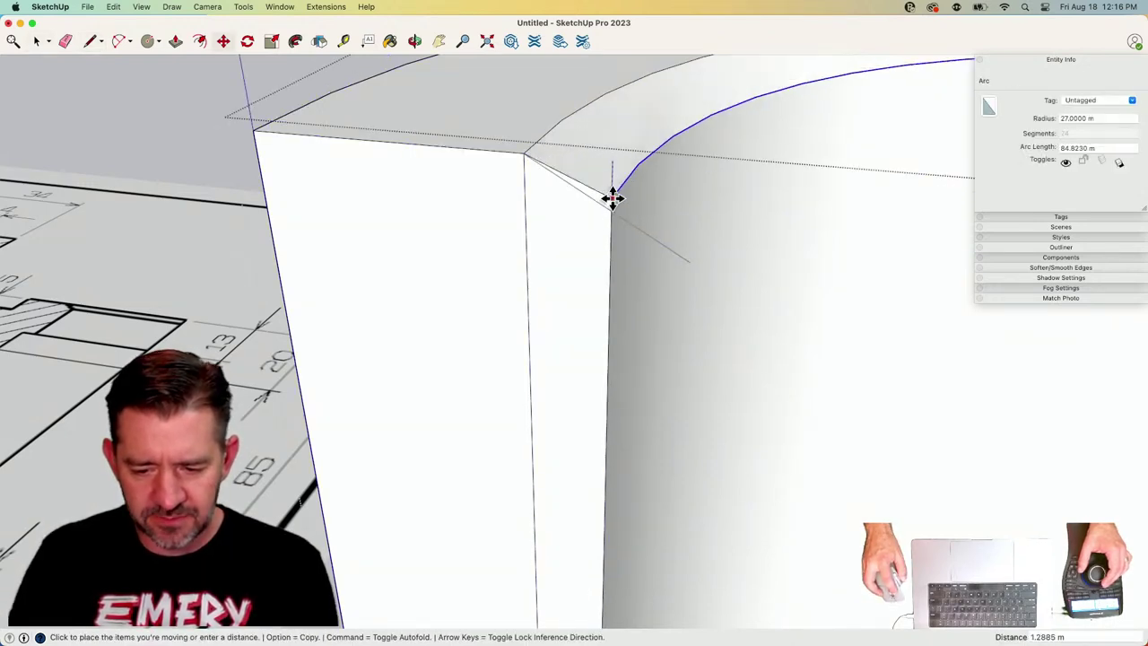
key("space")
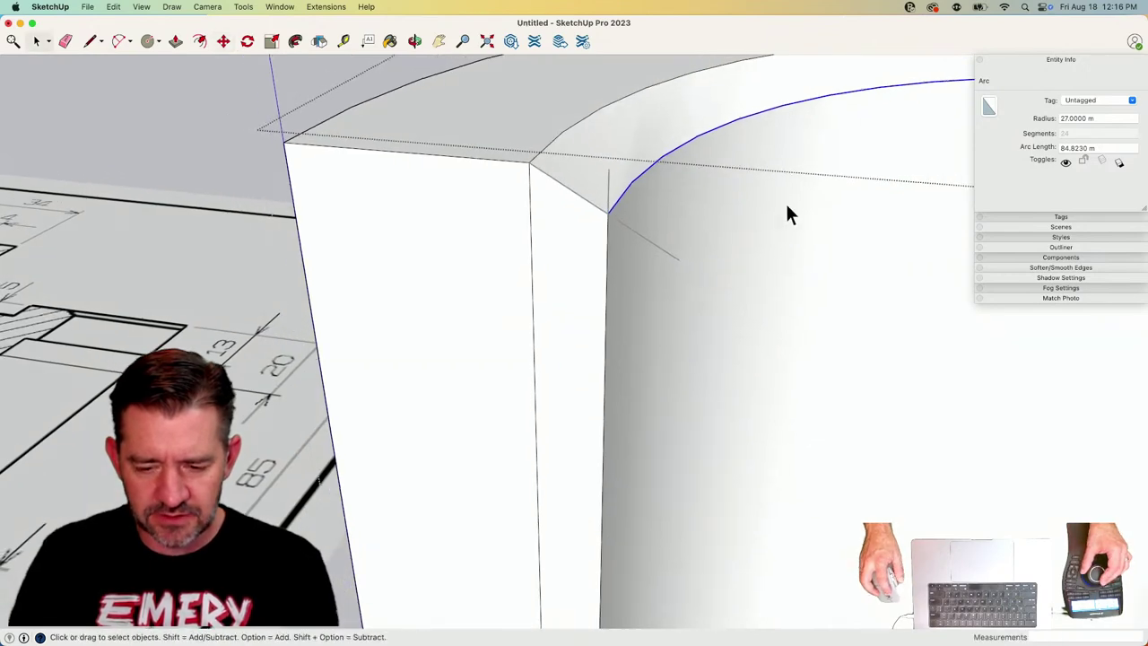
Erase the leftover guide lines at the half-cylinder's upper chamfer.
scroll(600, 208, "up", 5)
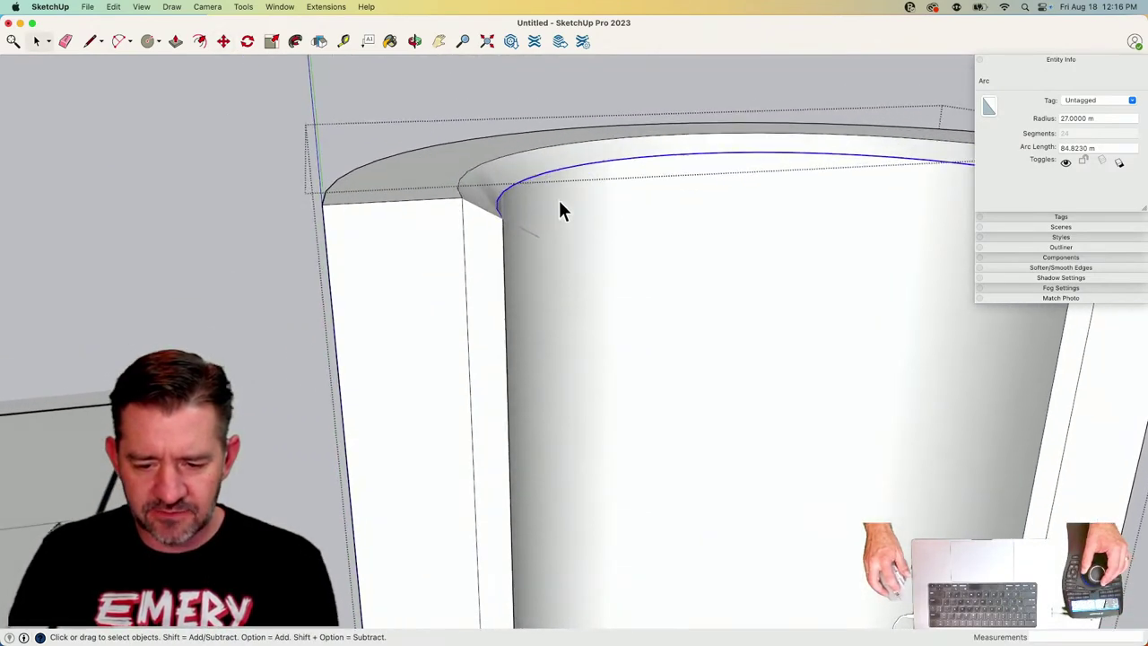
key("e")
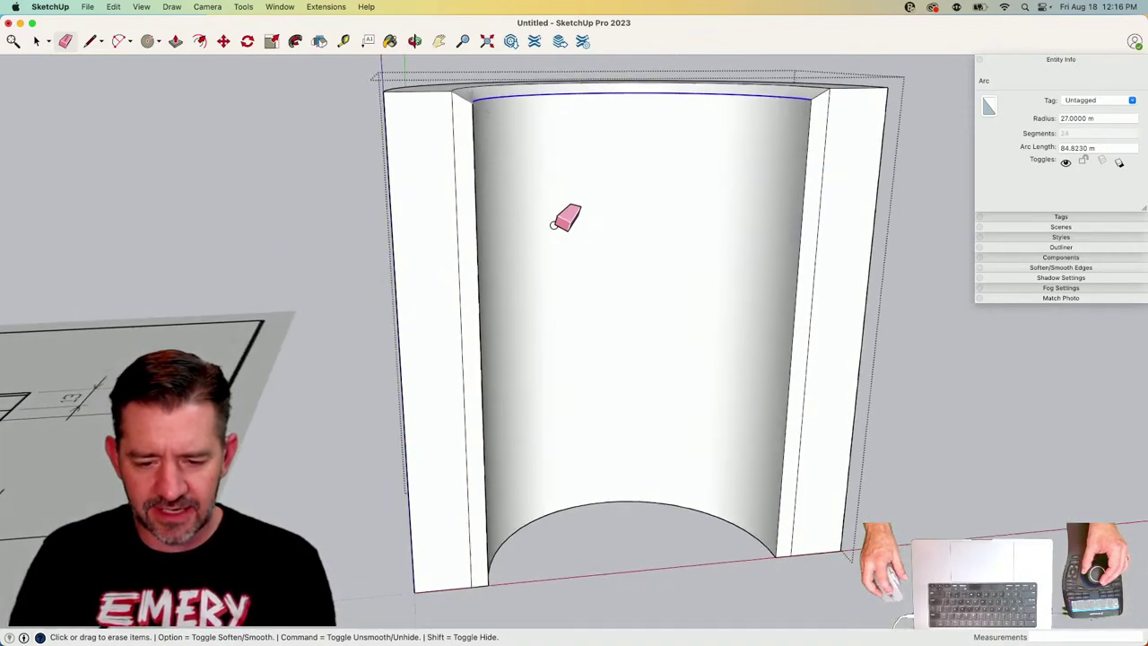
key("space")
Draw a guide line about 8.5 m long inward from the dividing corner on the half-cylinder's lower end.
scroll(496, 429, "up", 5)
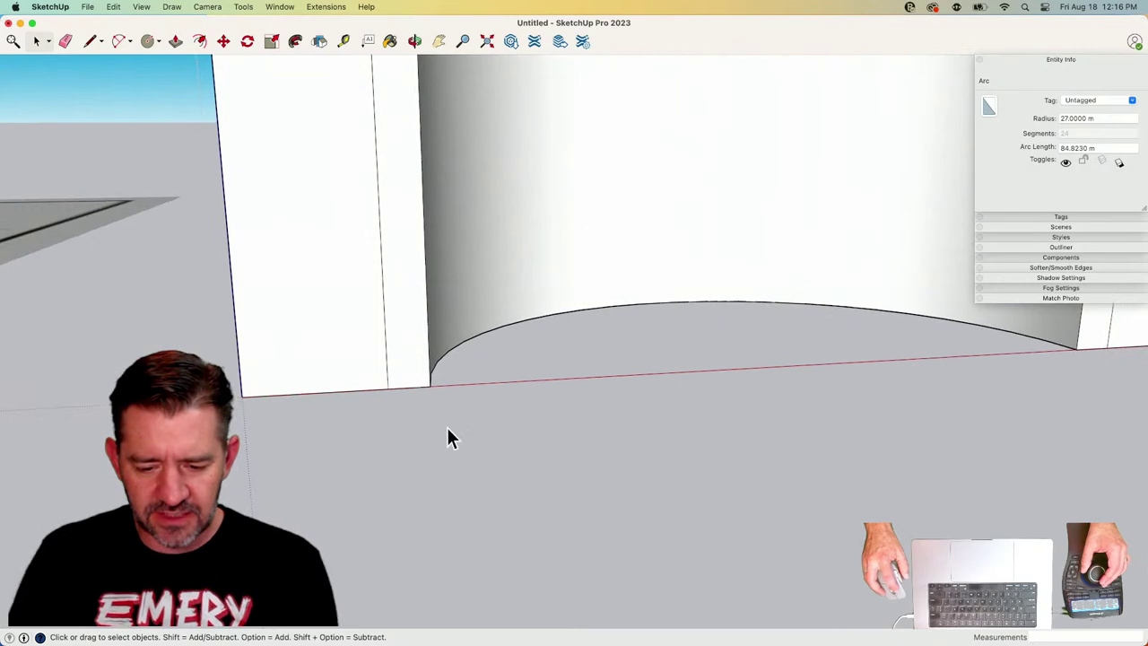
left_click(449, 437)
left_click(457, 351)
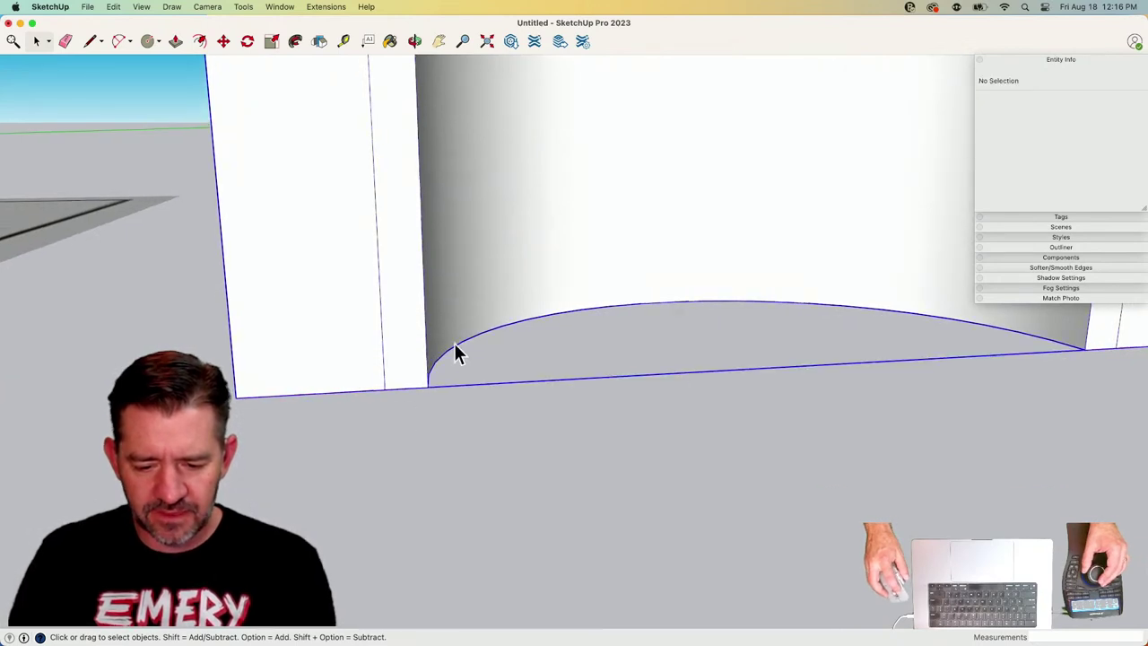
scroll(439, 332, "up", 3)
key("l")
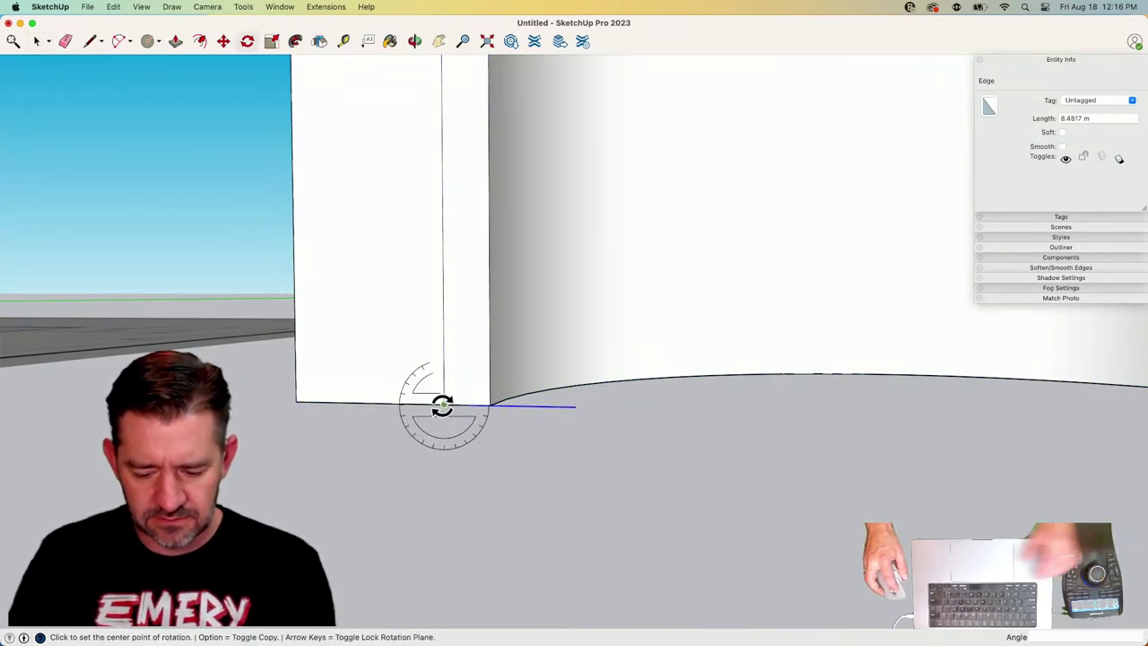
Rotate the lower guide line 30° upward about the dividing corner, in the plane of the half-cylinder's cut face.
key("Down")
key("space")
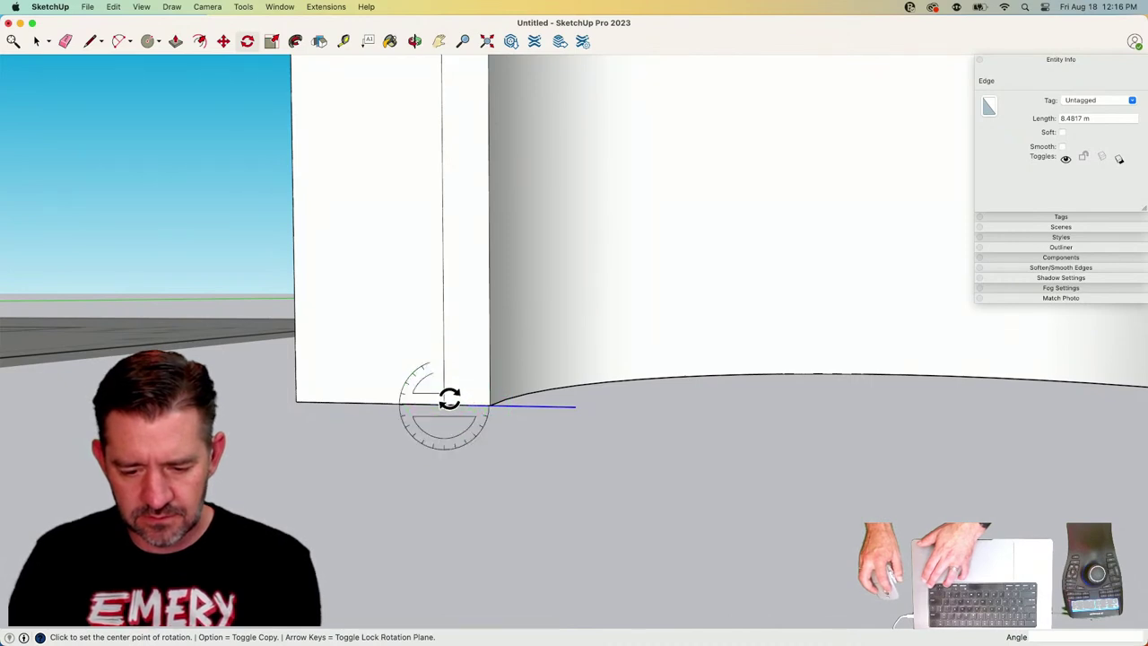
left_click(505, 405)
type("30")
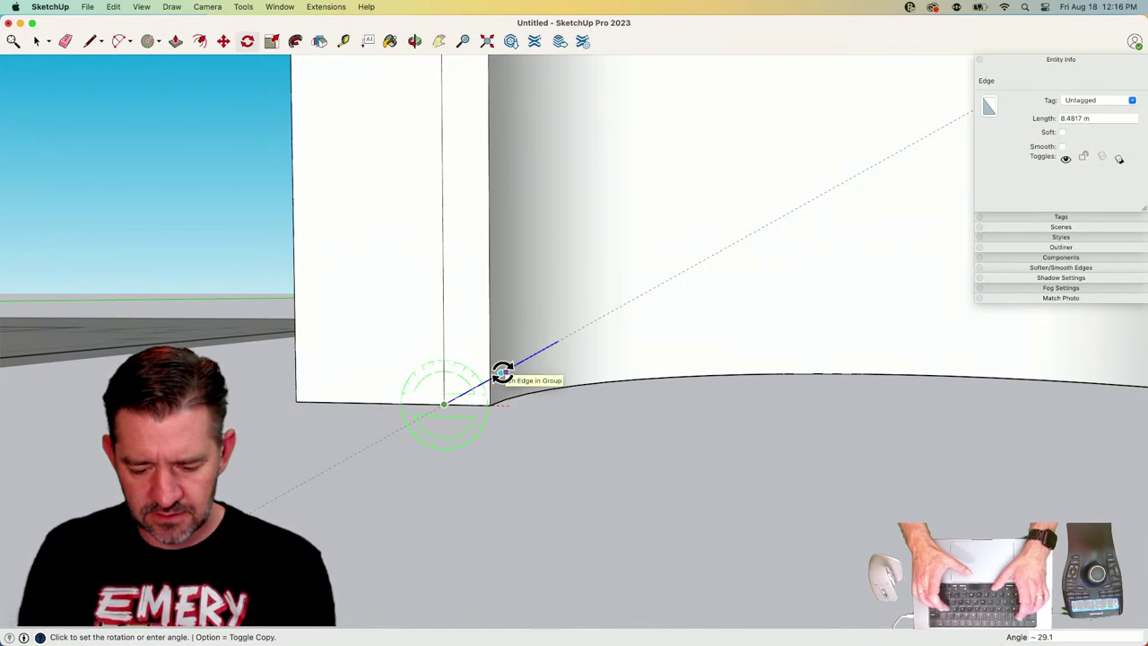
key("Return")
key("space")
Draw a vertical line from the lower inner corner to the sloped guide, and open the half-cylinder group for editing.
scroll(441, 455, "up", 3)
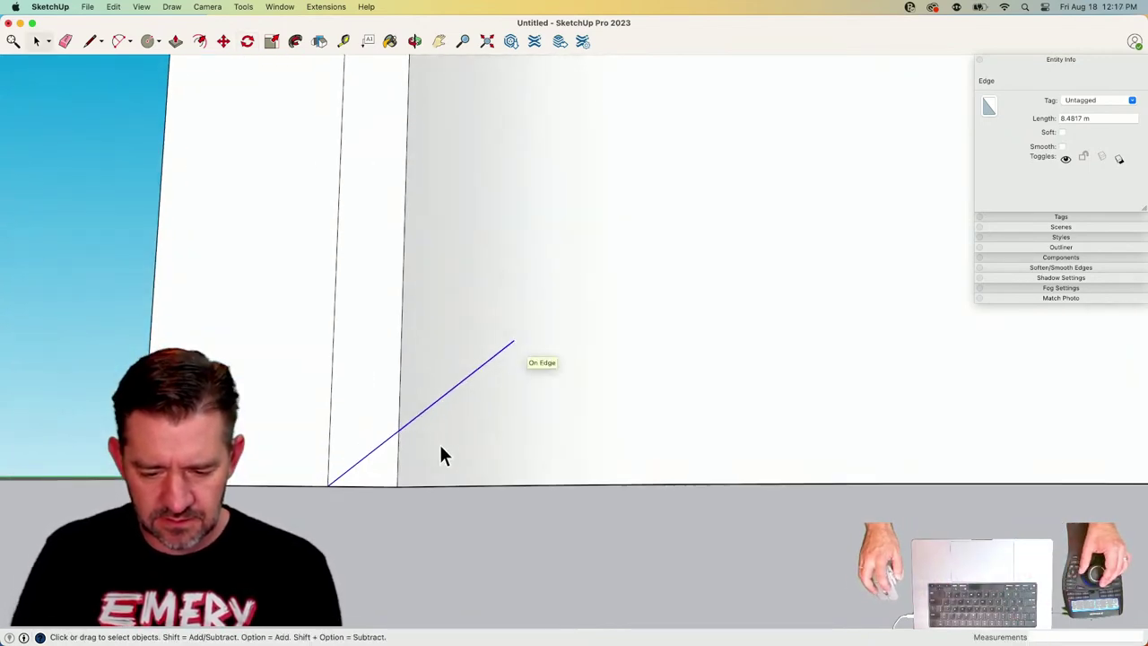
mouse_move(401, 482)
middle_mouse_down()
mouse_move(425, 461)
mouse_move(415, 499)
middle_mouse_up()
key("space")
left_click(415, 489)
key("m")
key("space")
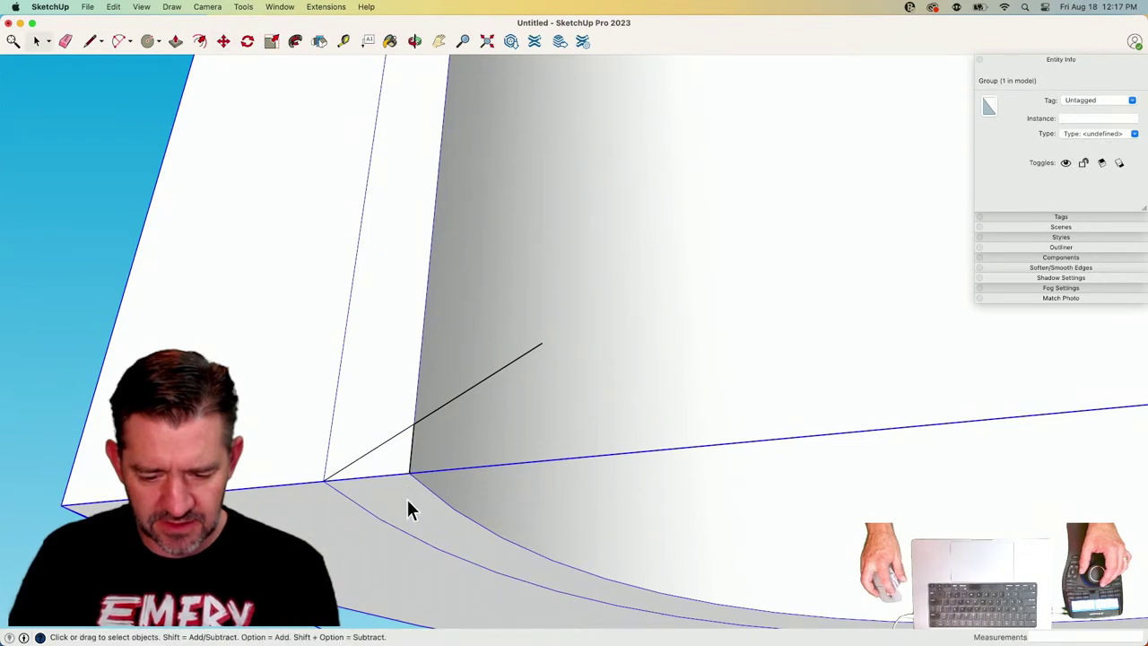
double_click(407, 497)
left_click(403, 490)
key("m")
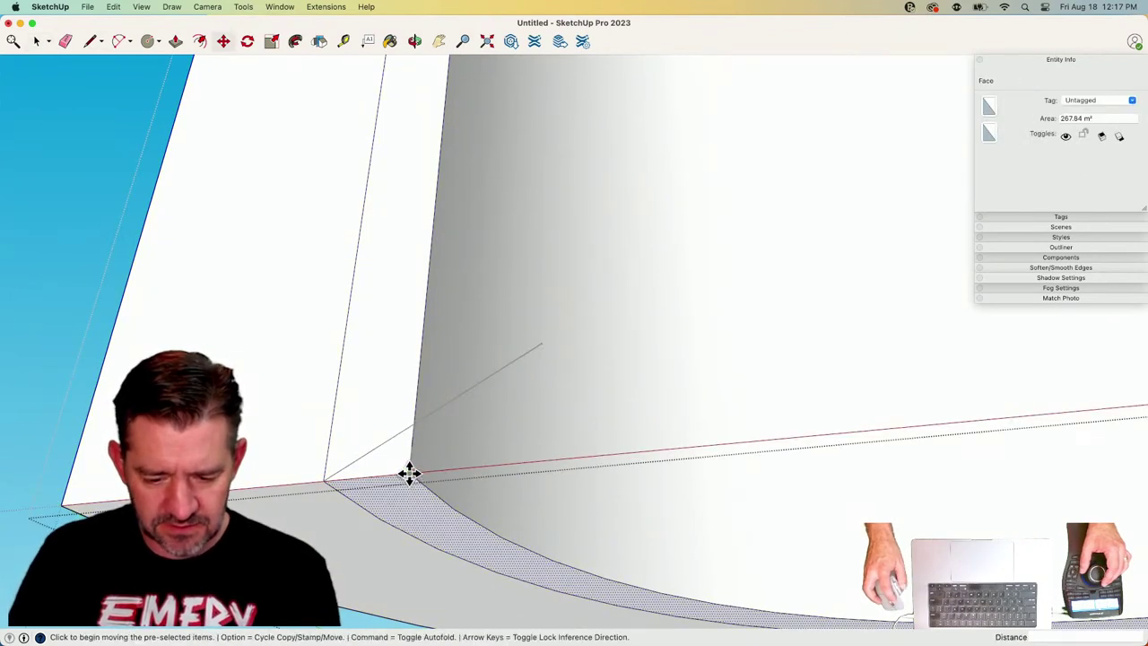
left_click(408, 472)
key("space")
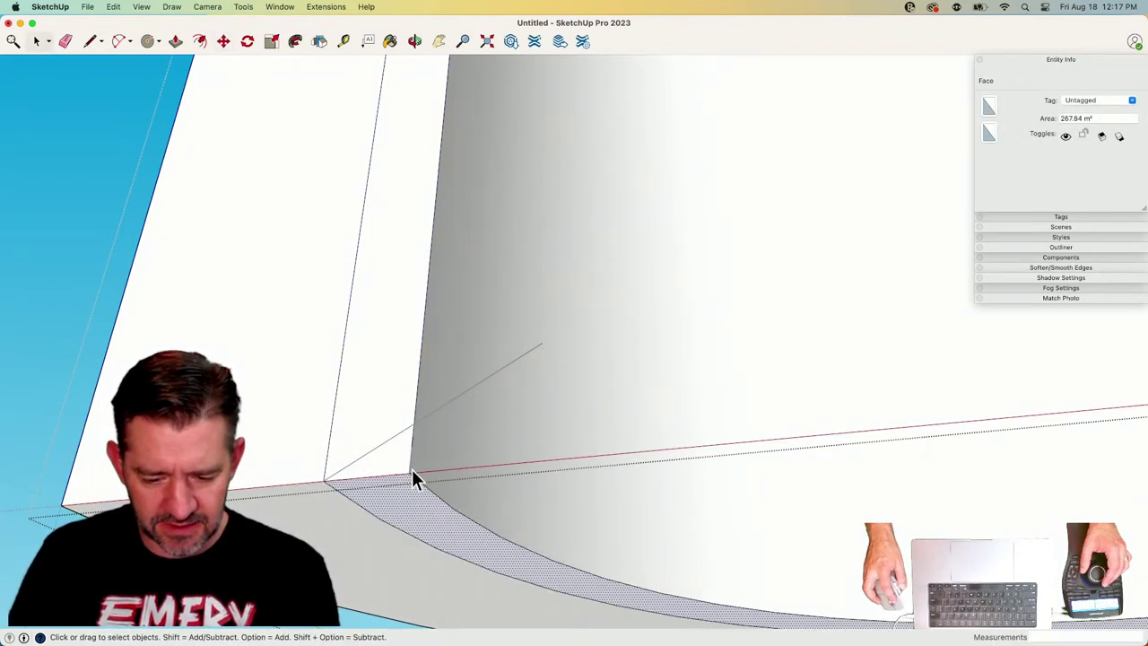
Move the lower inner arc up about 1.73 m to the intersection of the sloped guide and the inner vertical edge.
left_click(413, 476)
key("m")
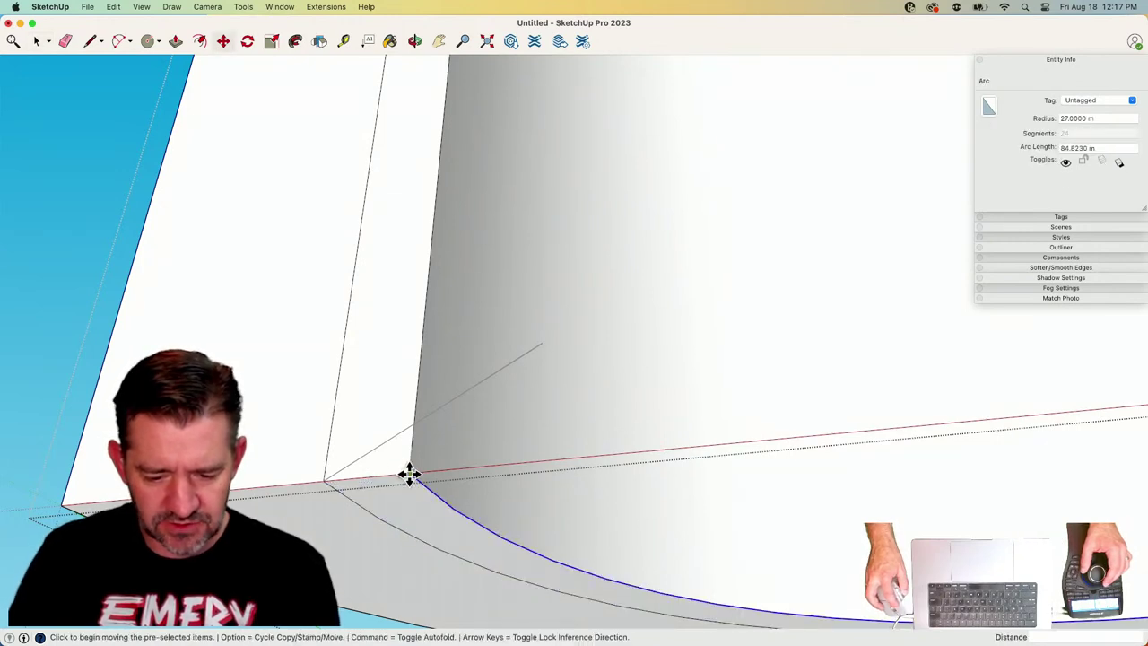
left_click(409, 473)
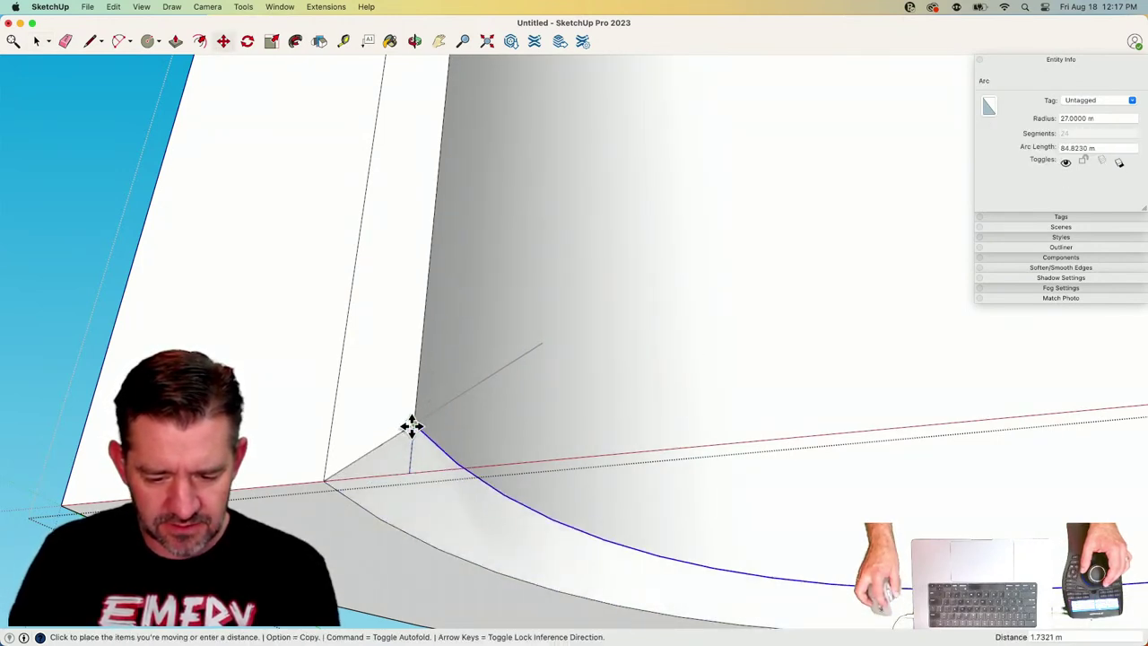
Close the group and erase the leftover guide lines at the half-cylinder's lower chamfer.
key("e")
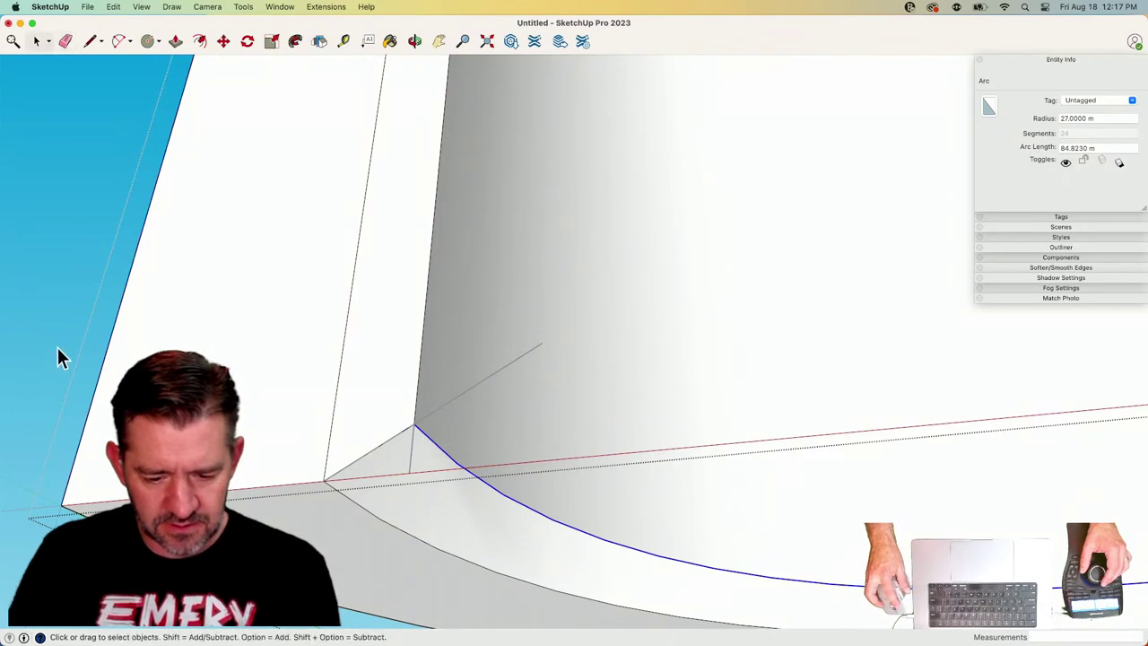
left_click(57, 357)
key("e")
left_click(434, 415)
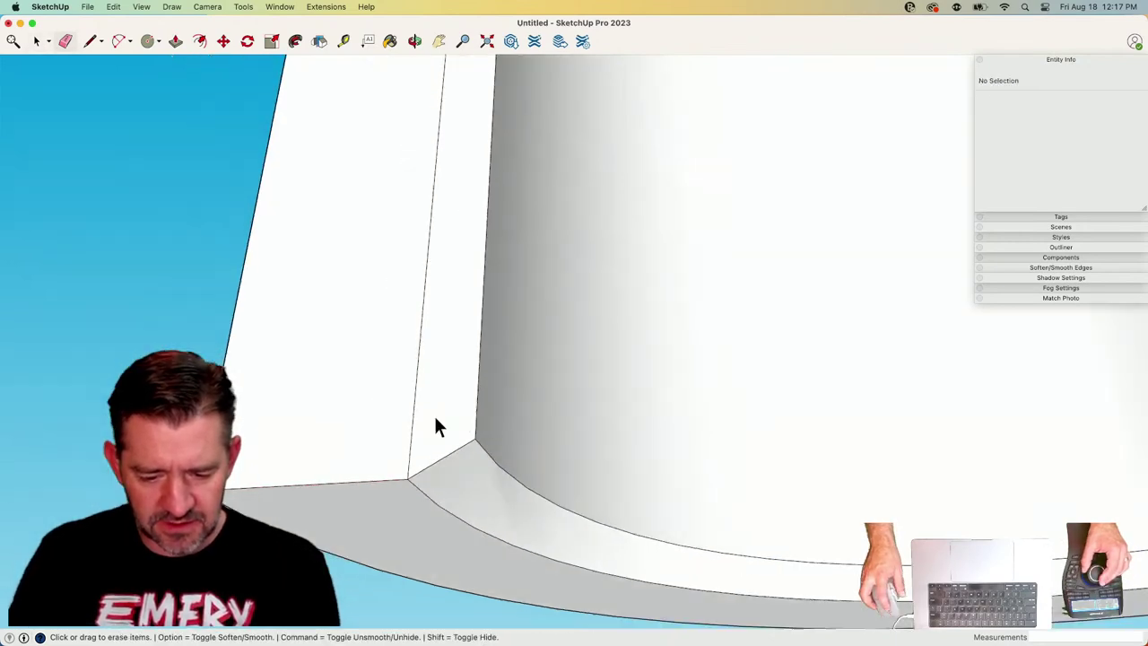
Erase the remaining guide lines at the half-cylinder's inner corner, keeping the half-cylinder group itself.
key("space")
key("e")
left_click(494, 501)
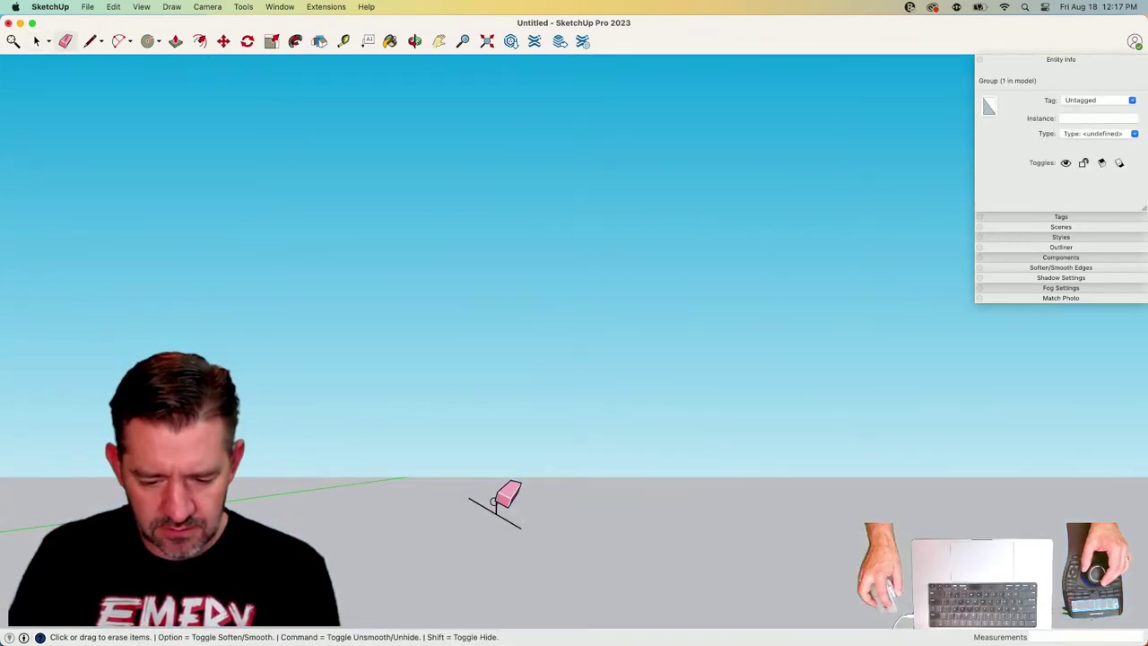
key("super+z")
left_click(508, 521)
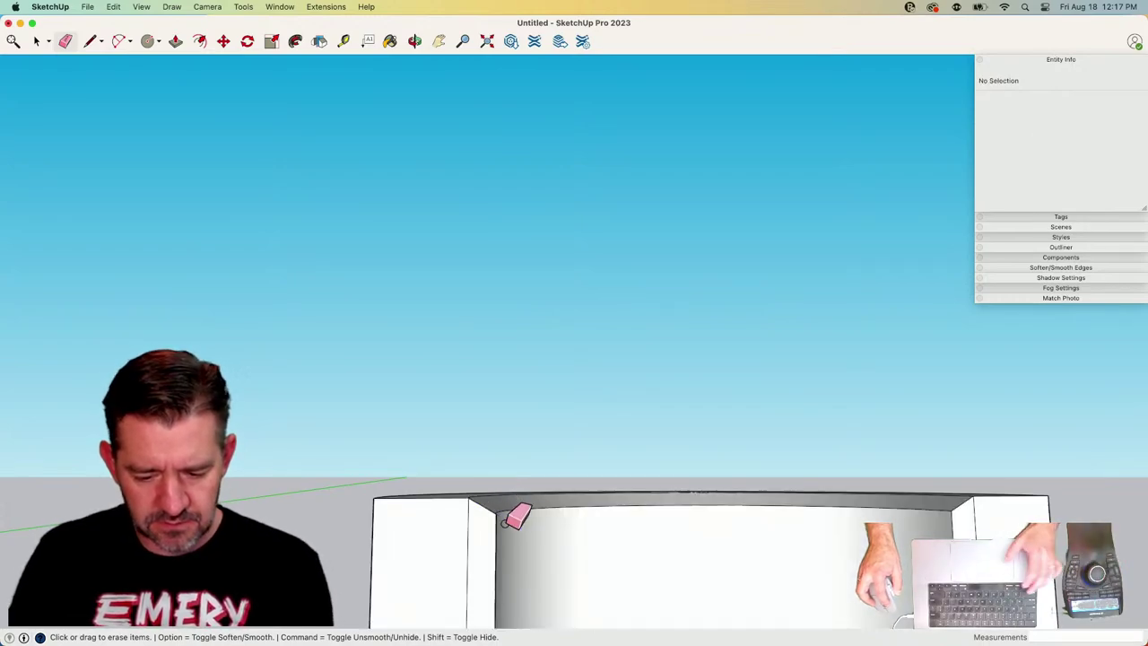
key("space")
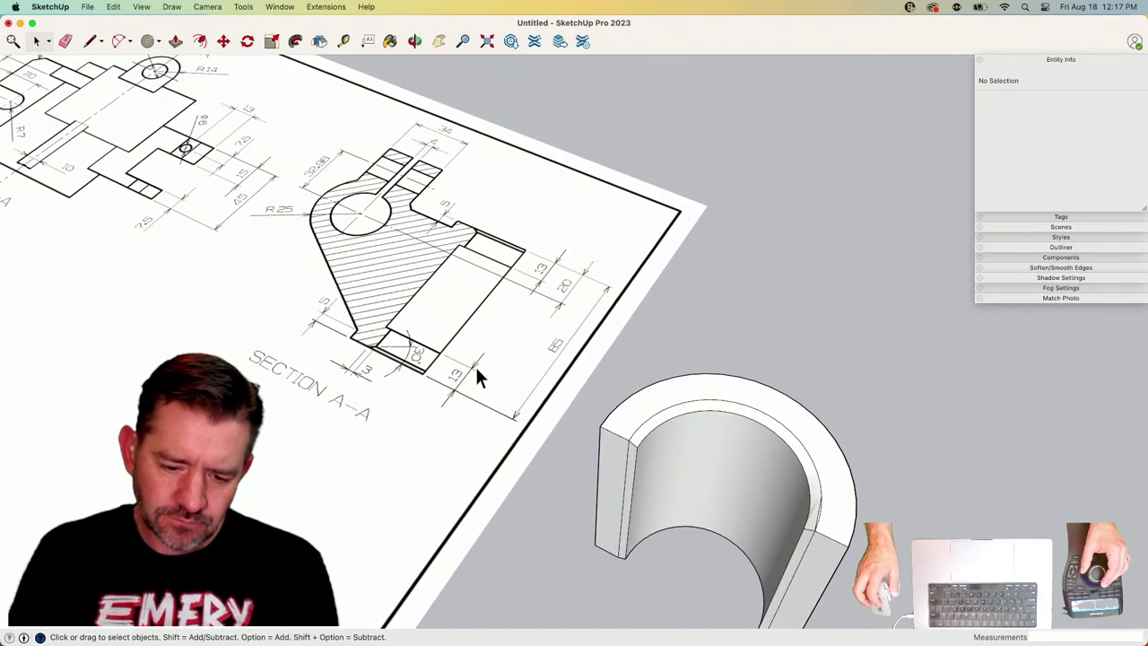
Rotate the half-cylinder group 90° about the red axis at its lower corner so that it lies on its cut faces.
scroll(475, 367, "up", 5)
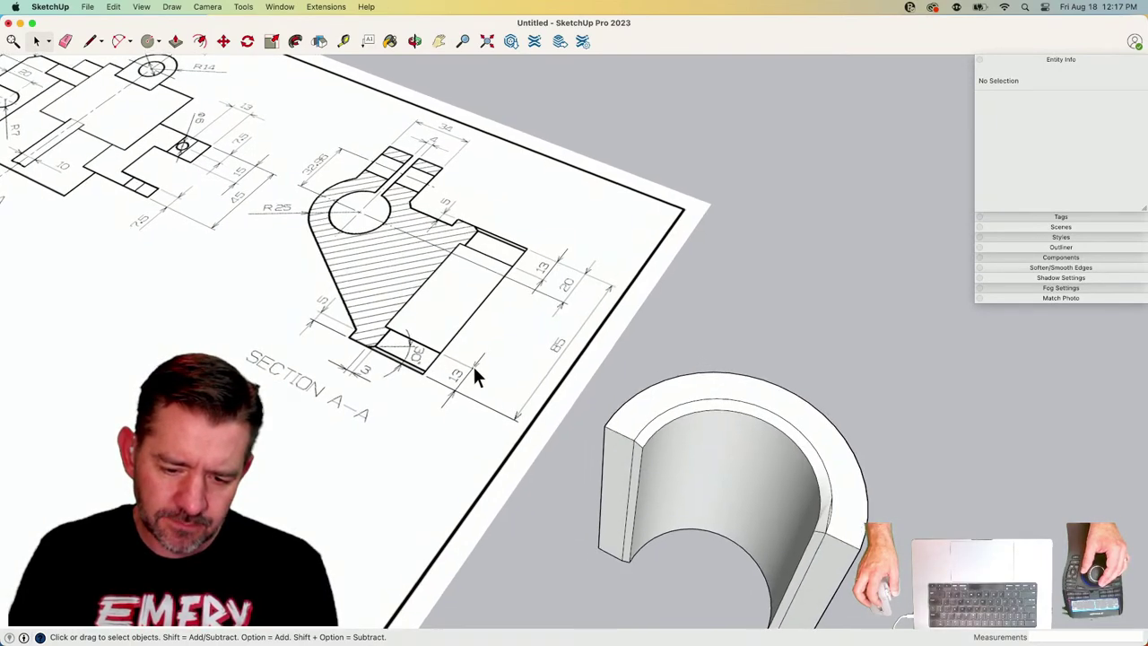
scroll(447, 375, "down", 8)
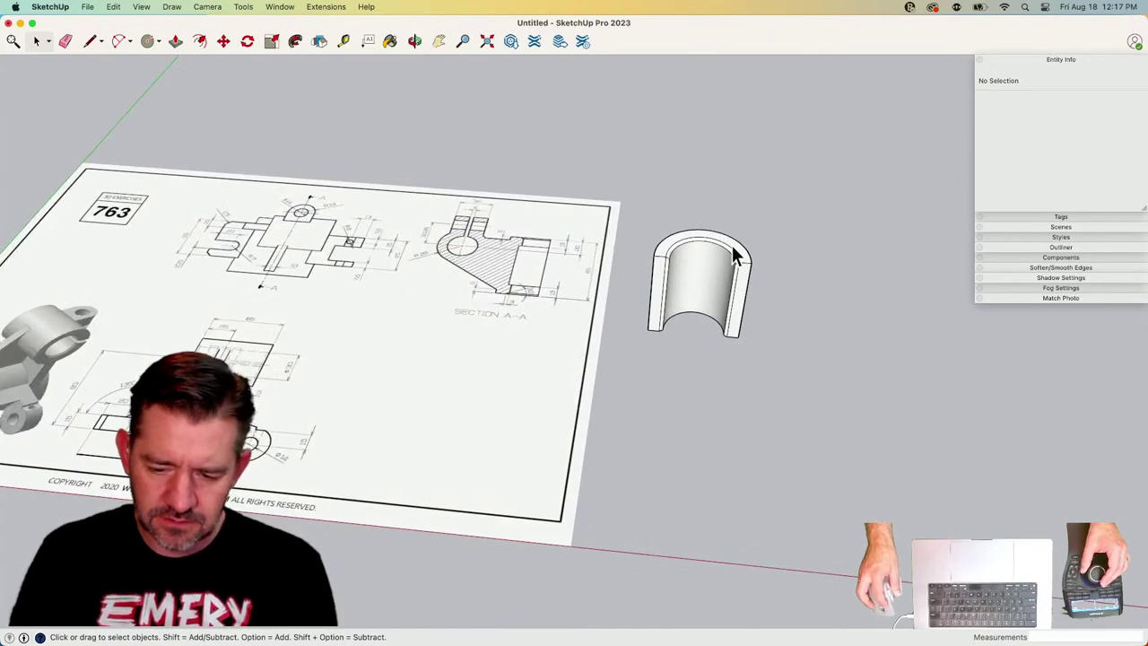
left_click(693, 278)
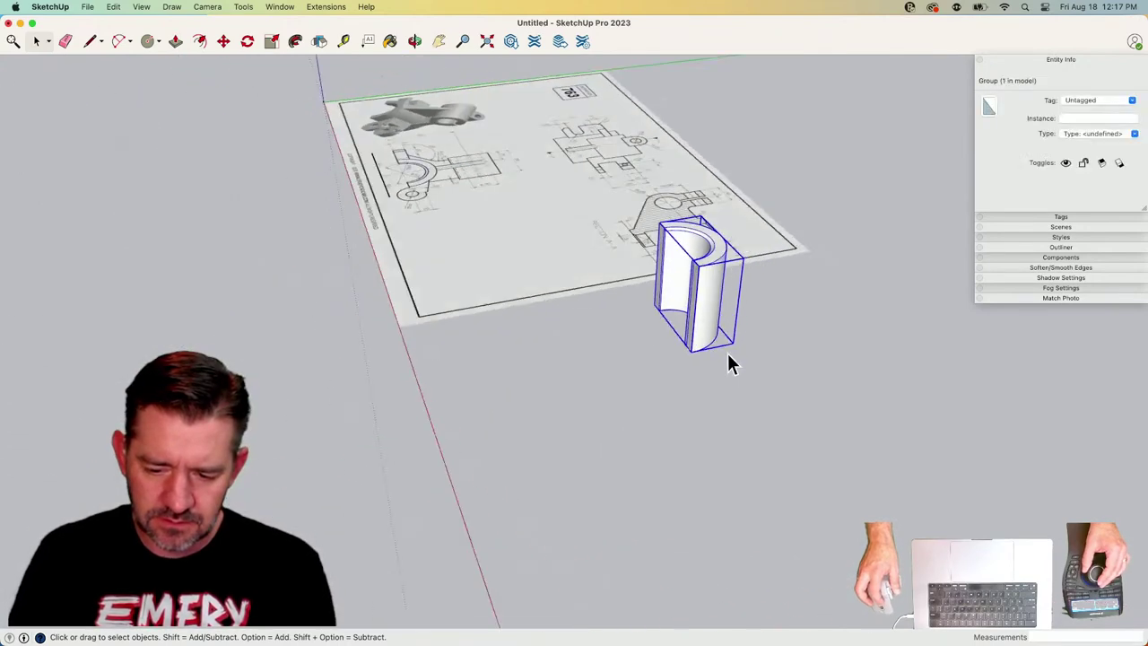
key("m")
key("q")
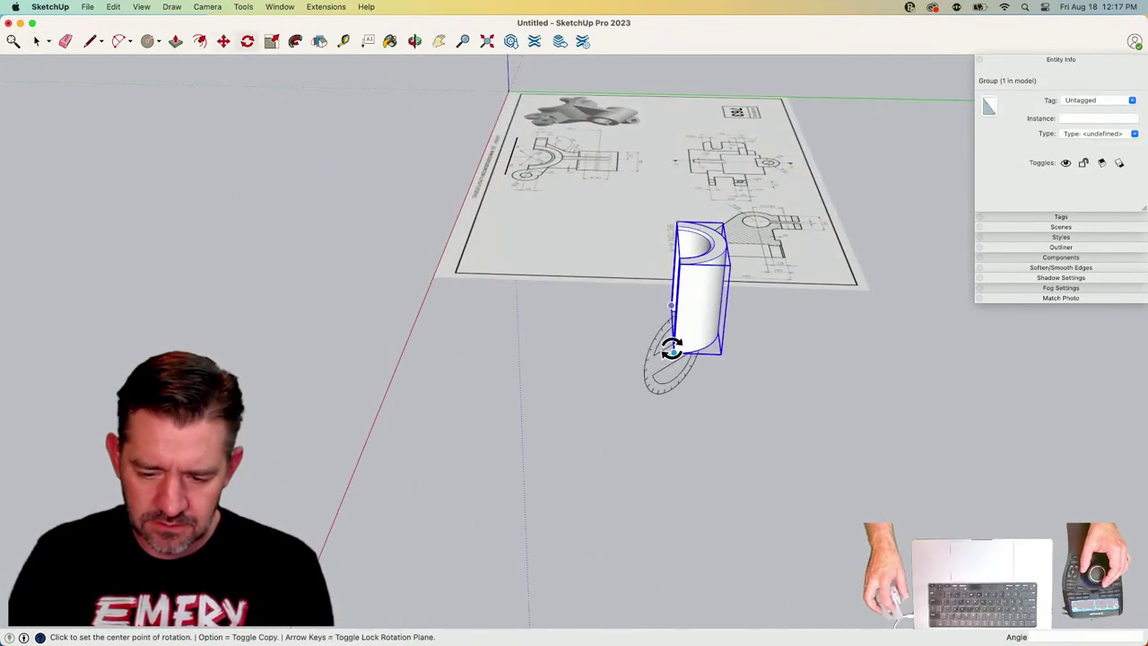
key("Right")
left_click(673, 351)
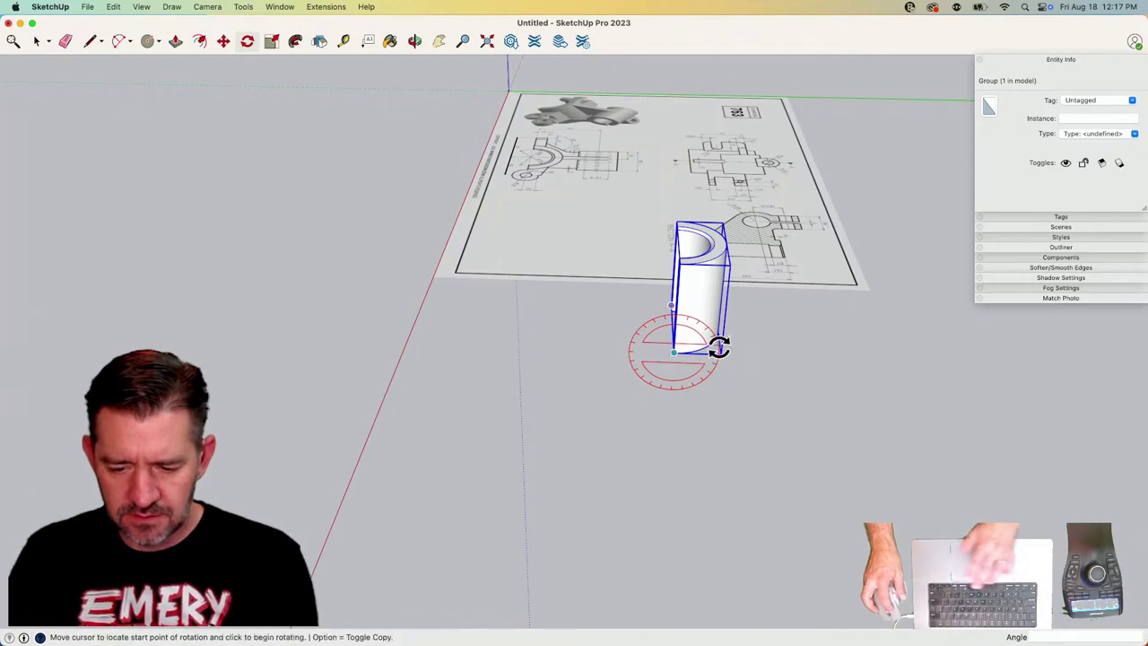
left_click(718, 349)
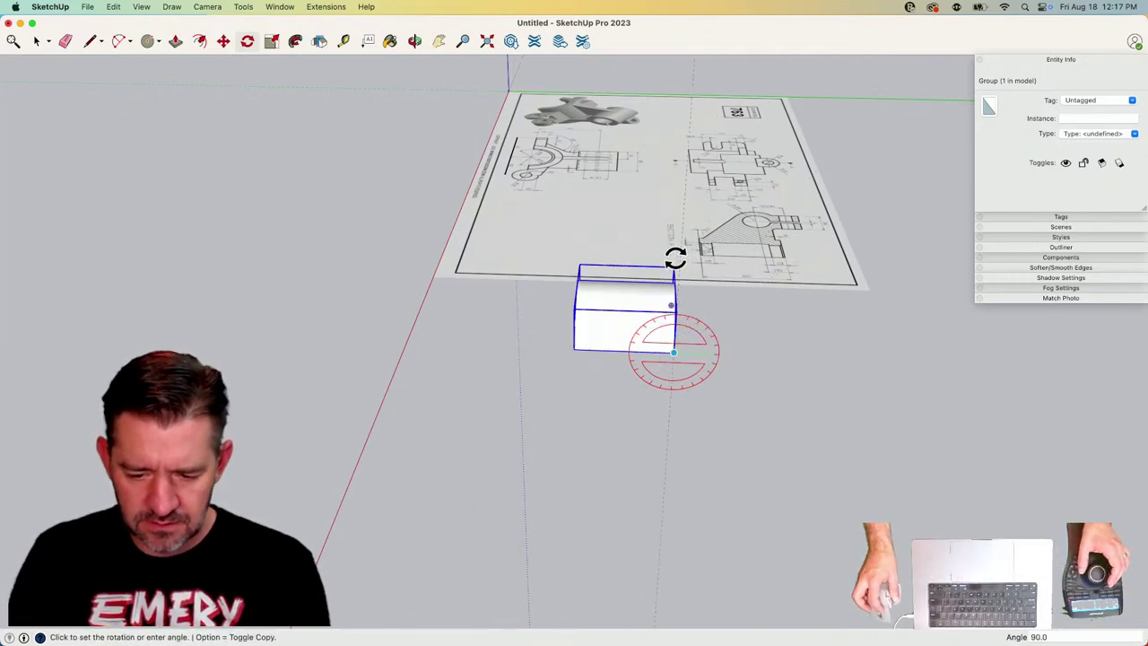
left_click(676, 259)
key("space")
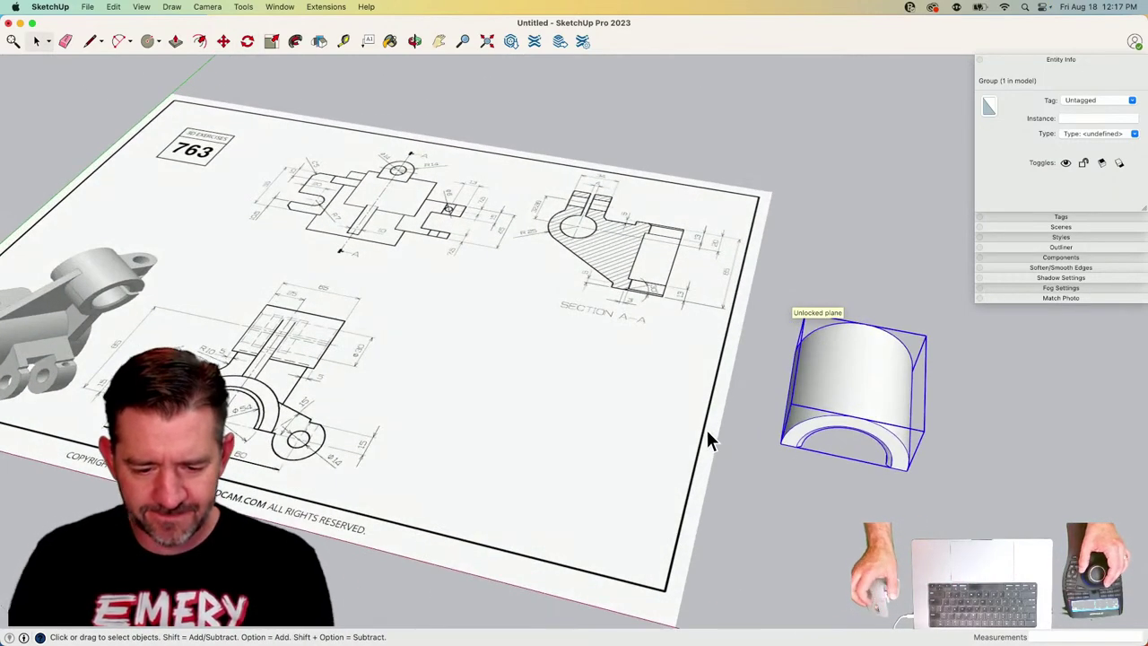
Draw a line 70 m along the red axis from the centre of the half-cylinder's front arc, past its outer edge.
scroll(710, 434, "up", 5)
scroll(708, 439, "down", 3)
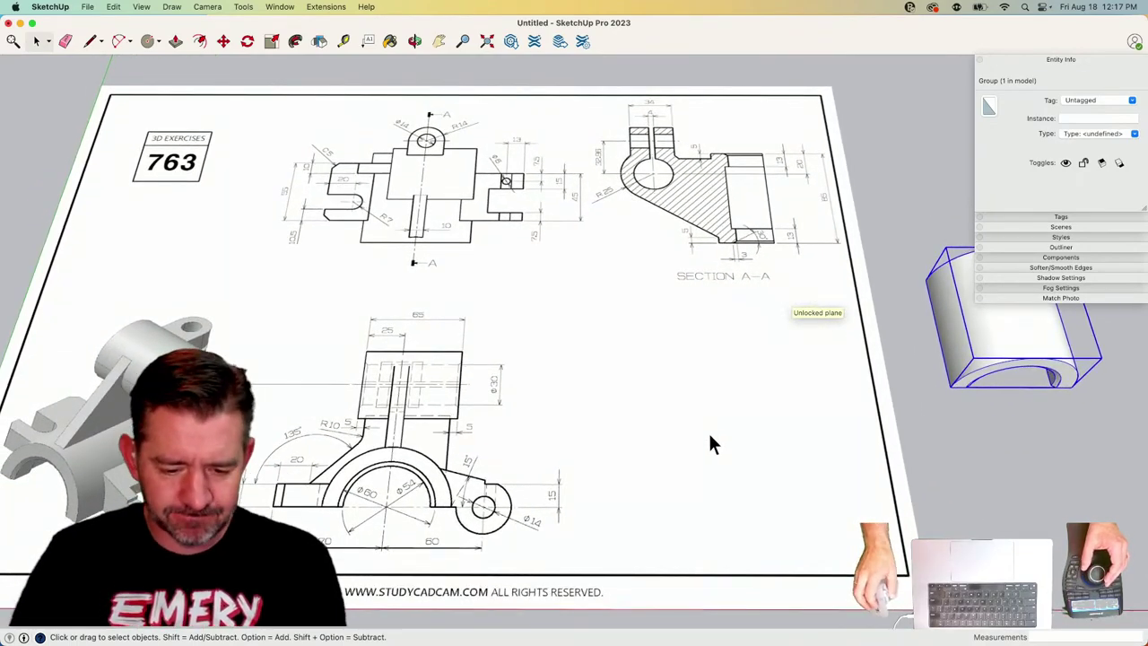
scroll(664, 432, "up", 1)
scroll(396, 508, "up", 2)
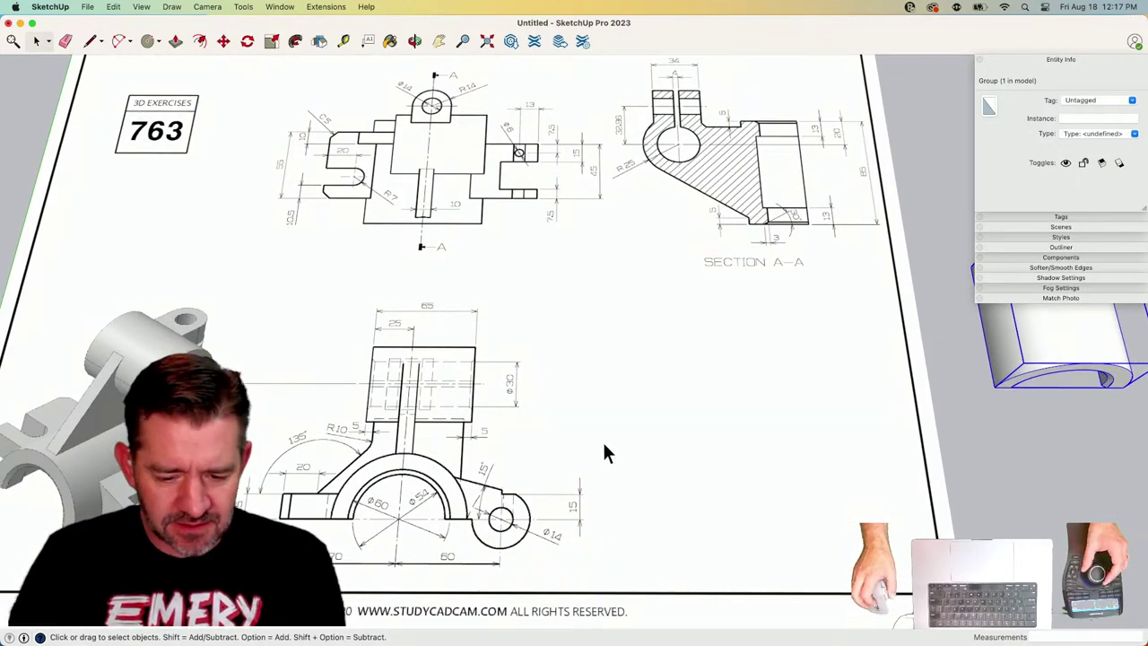
scroll(504, 397, "down", 1)
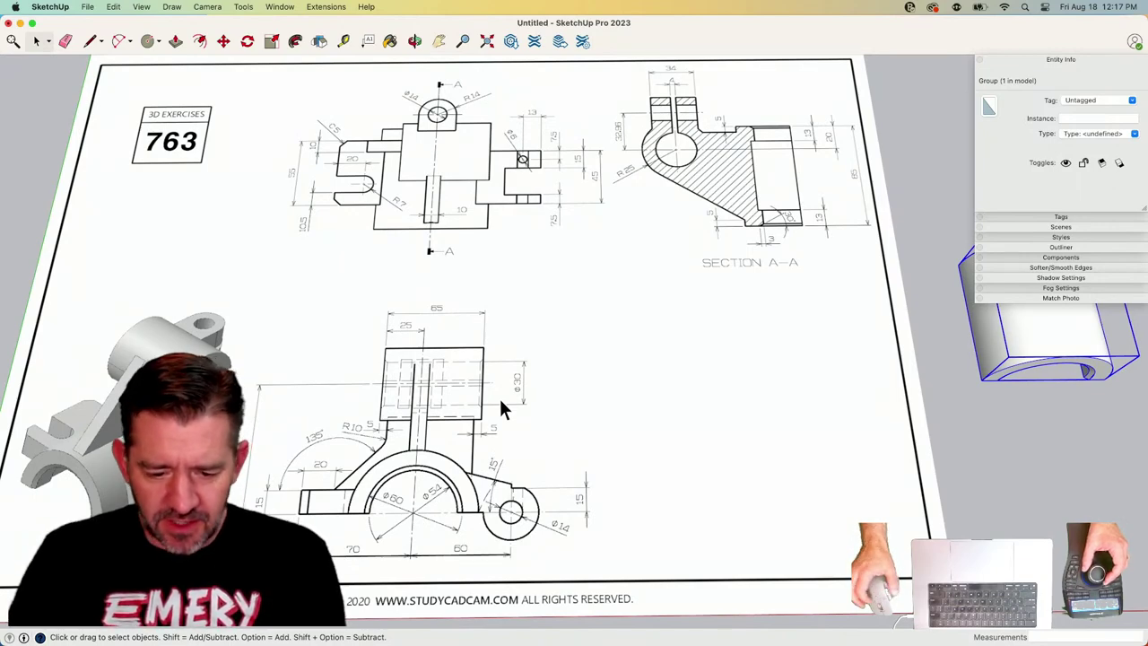
scroll(505, 380, "down", 2)
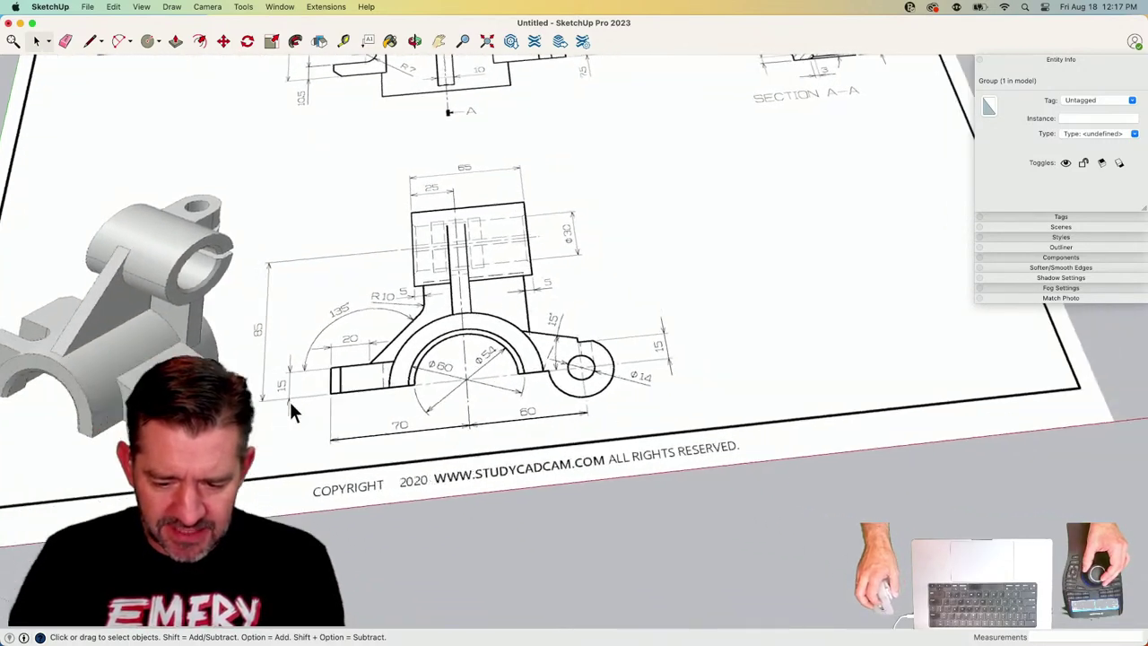
key("l")
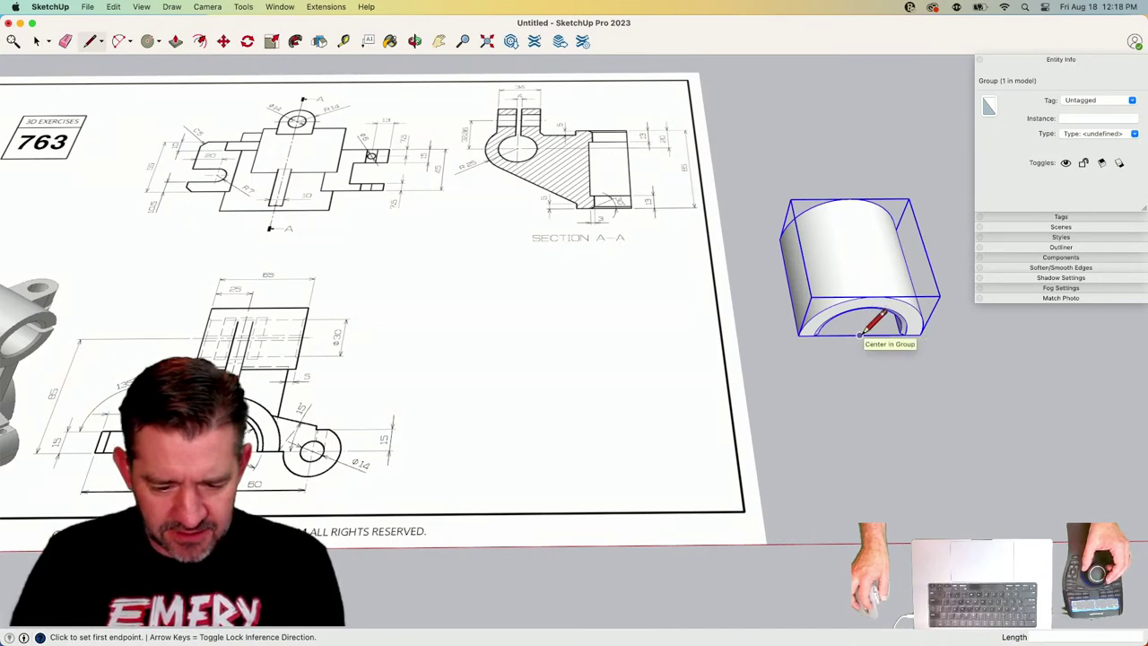
left_click(861, 334)
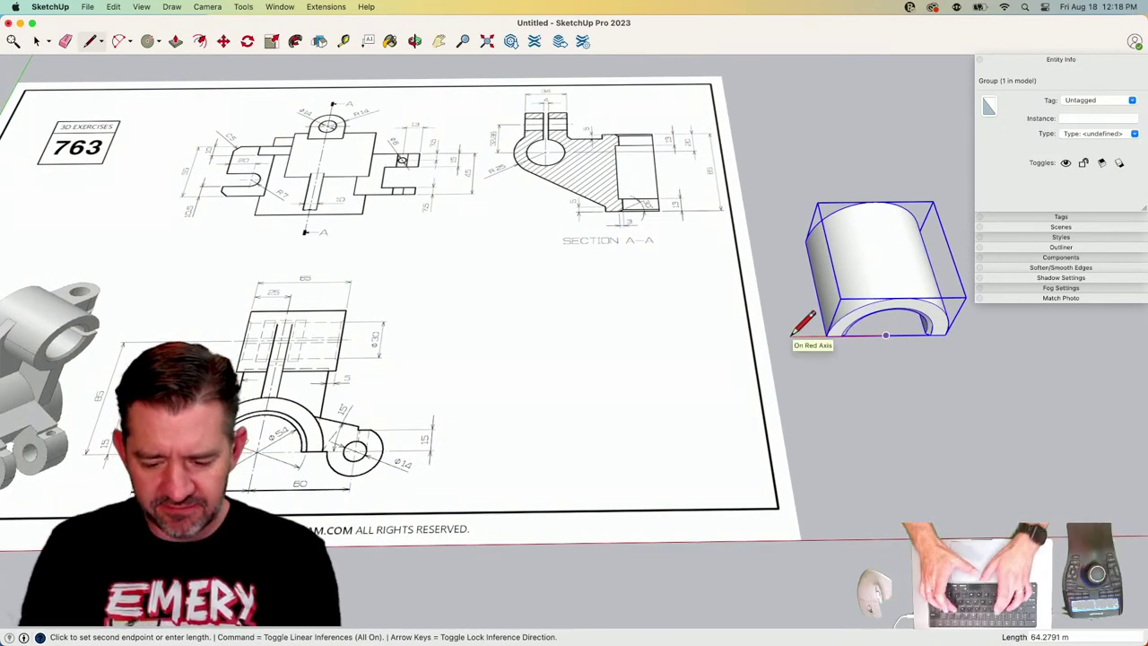
type("75")
key("Return")
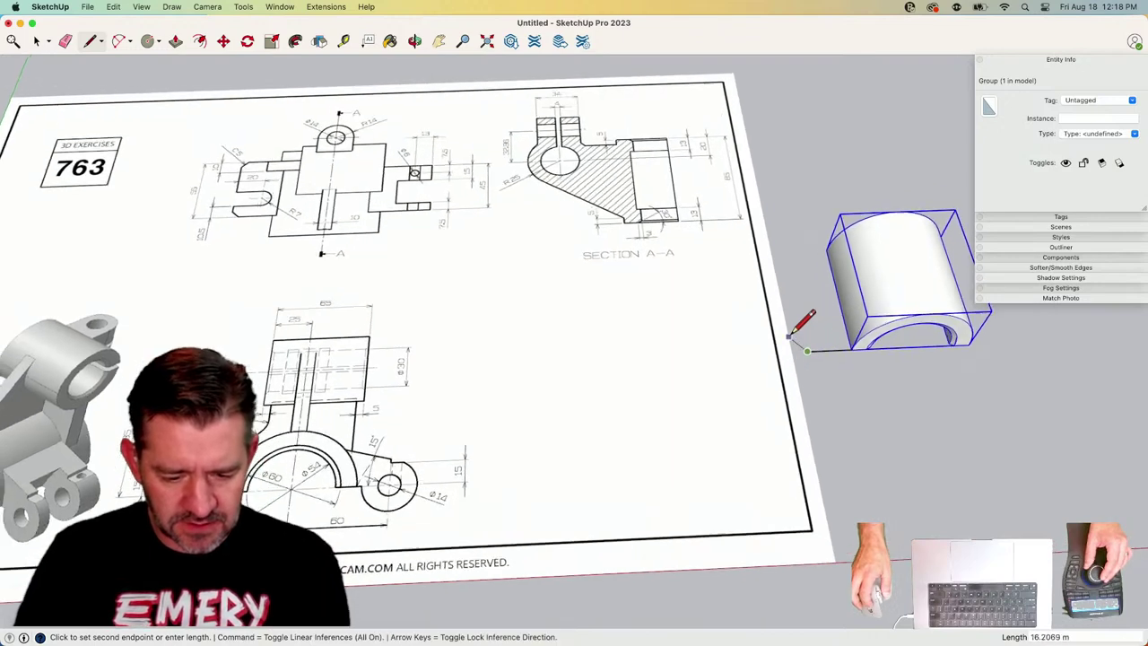
Complete the rectangular flange face beside the half-cylinder along its full length, and erase the extra line under the arch.
key("Left")
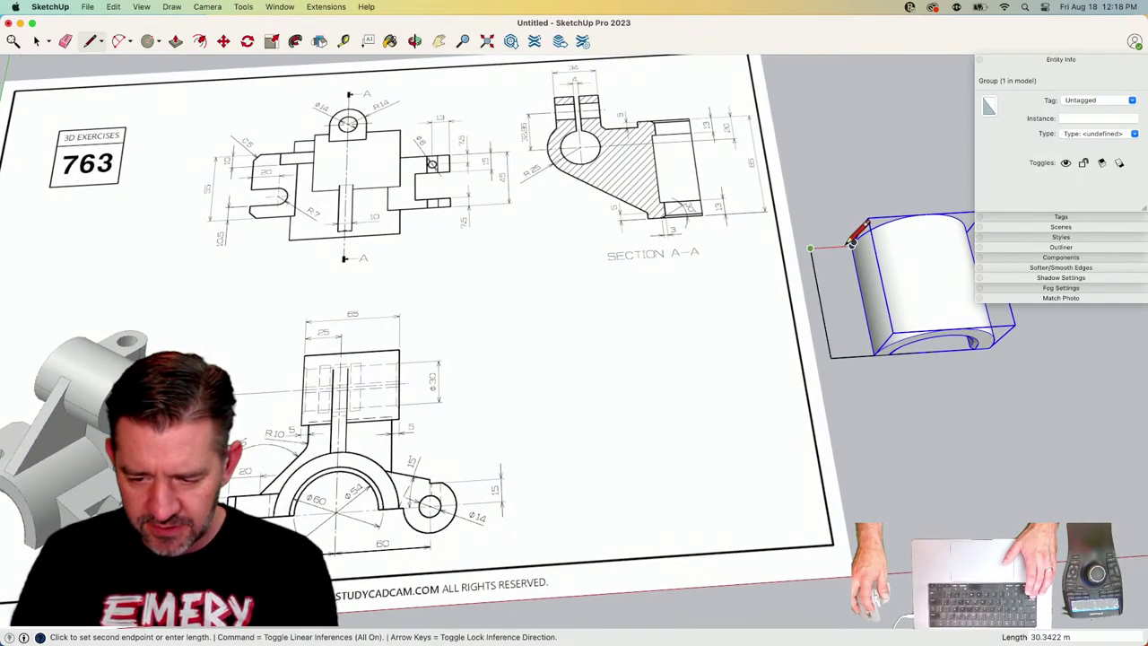
left_click(875, 354)
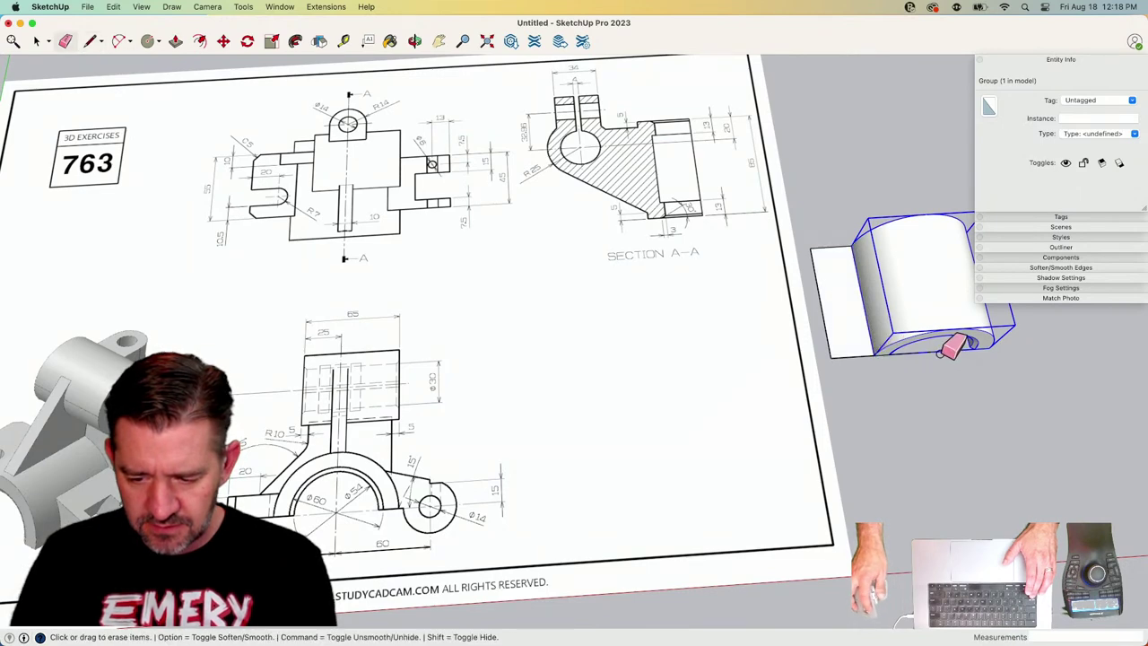
key("space")
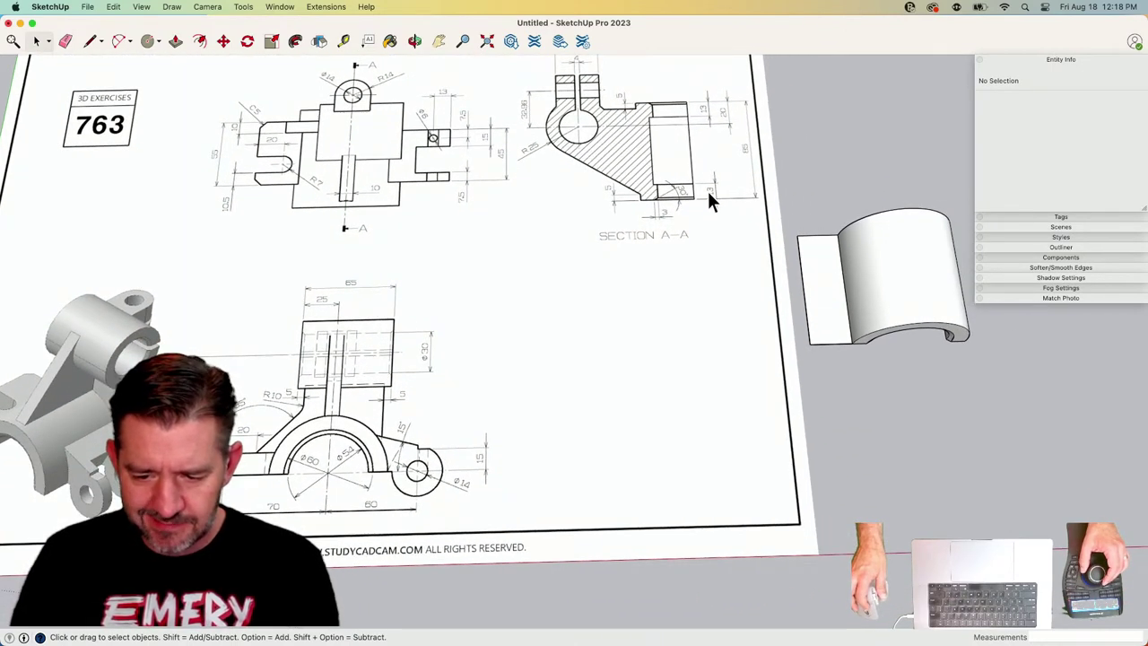
left_click(915, 297)
key("m")
left_click(908, 355)
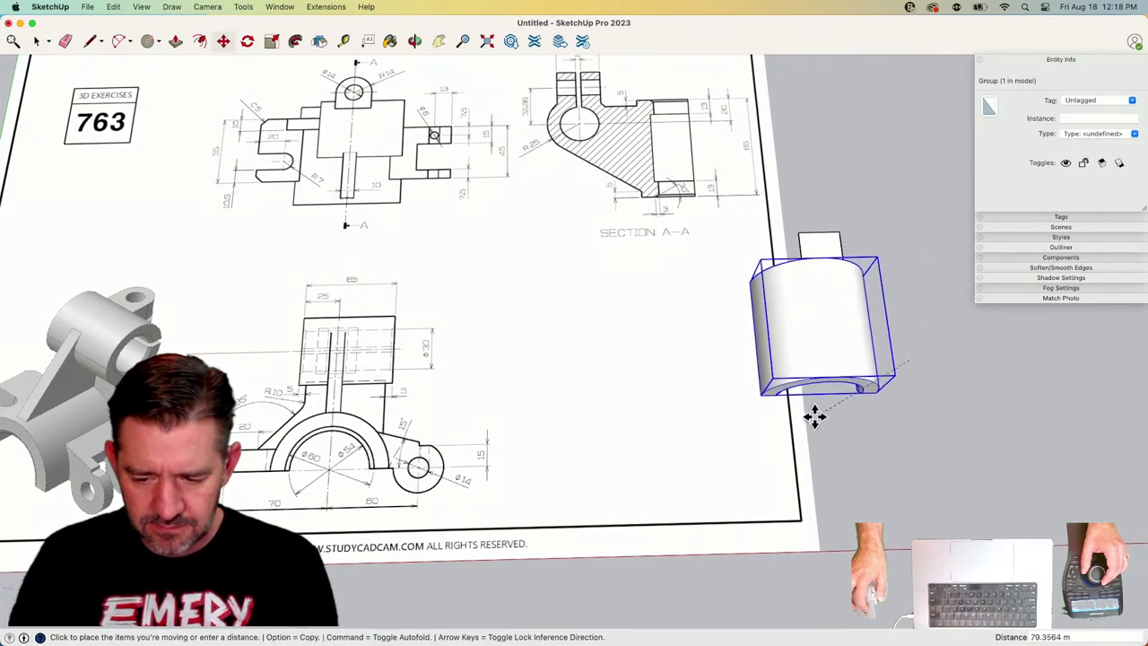
left_click(844, 354)
key("space")
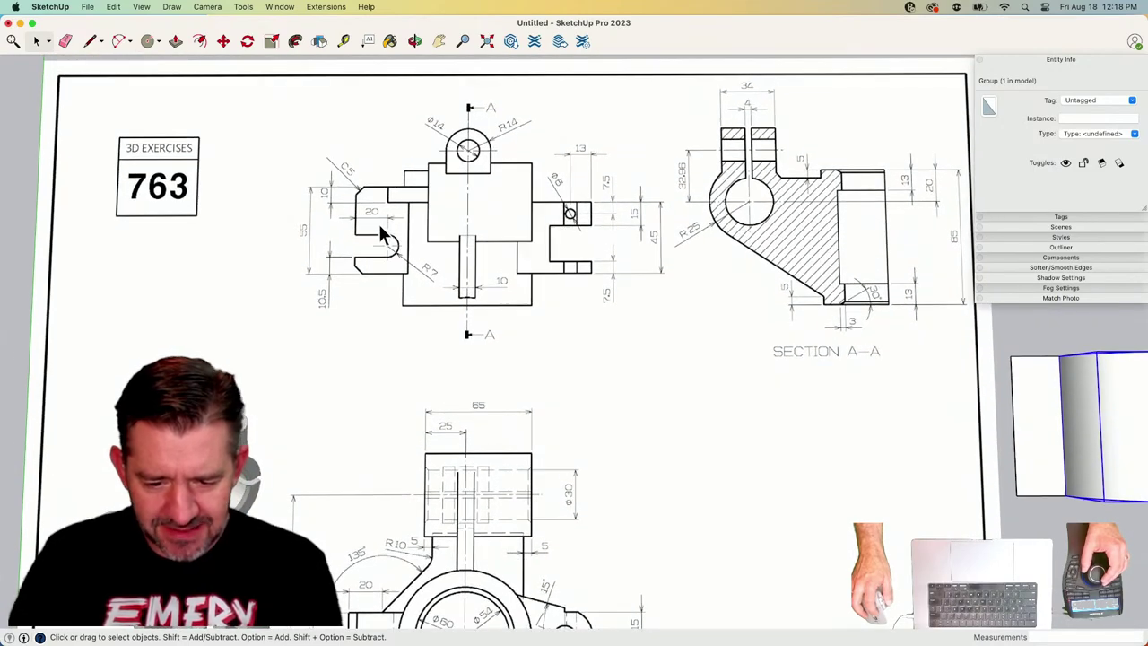
Move the half-cylinder and its flange face together about 271 m onto the drawing sheet, between the top view and Section A-A.
scroll(350, 260, "down", 5)
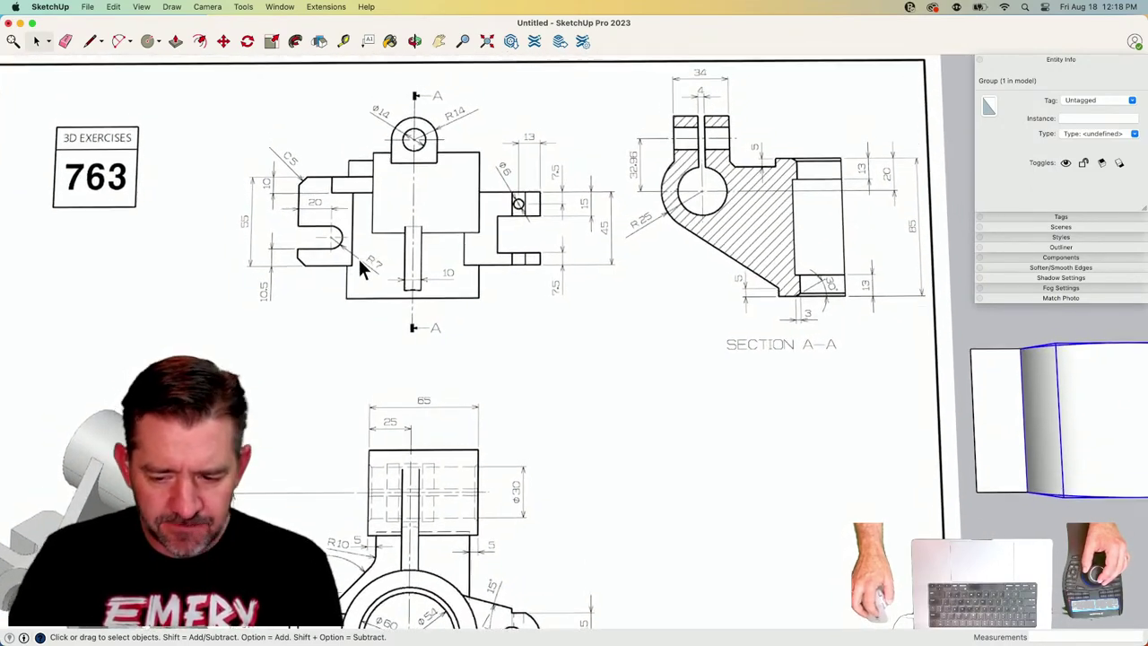
key("m")
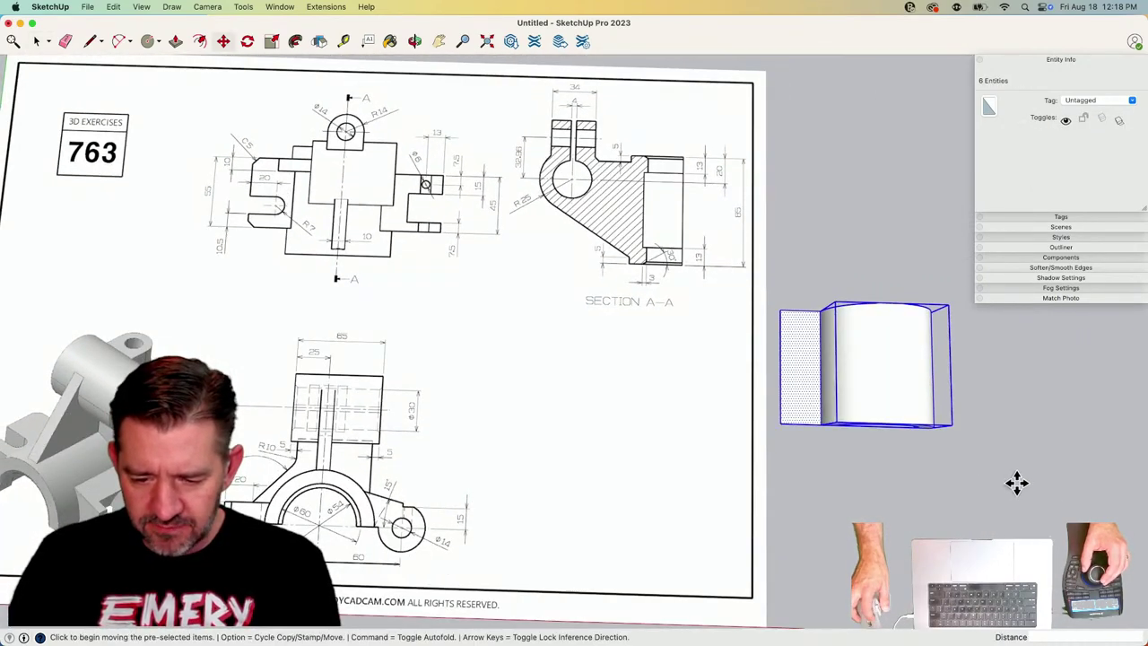
left_click(1017, 483)
scroll(781, 453, "up", 3)
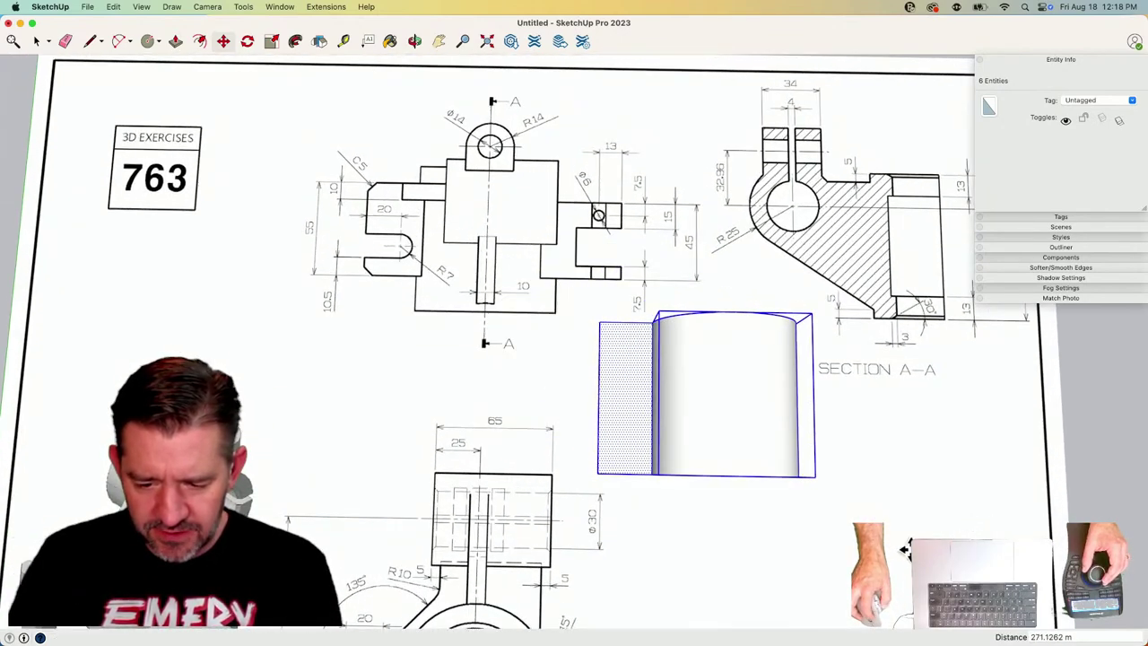
left_click(909, 547)
key("space")
Chamfer the flange's rear outer corner with points 5 m along both edges, and erase the cut-off corner.
scroll(676, 505, "up", 3)
scroll(453, 316, "down", 1)
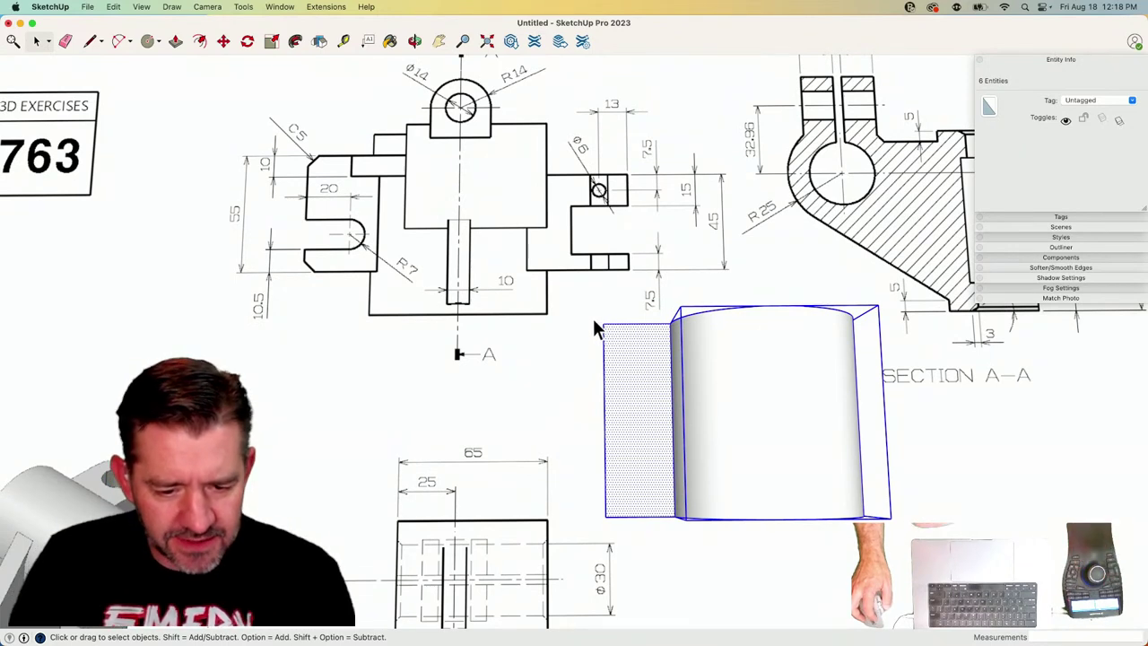
key("l")
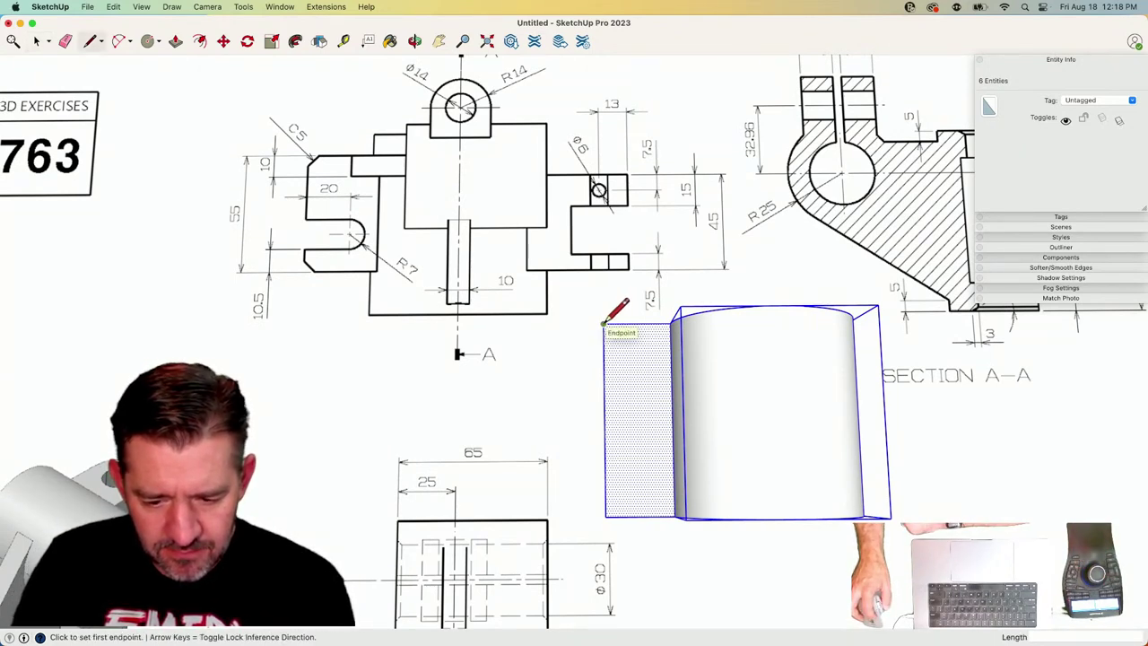
left_click(603, 323)
type("5")
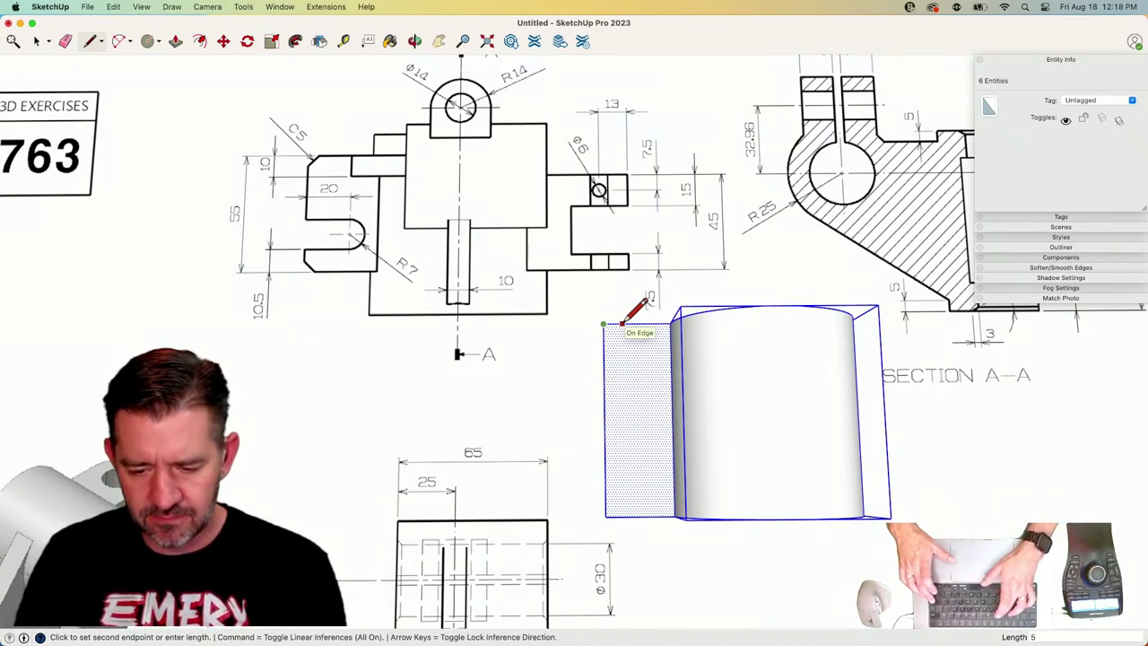
key("Return")
left_click(603, 324)
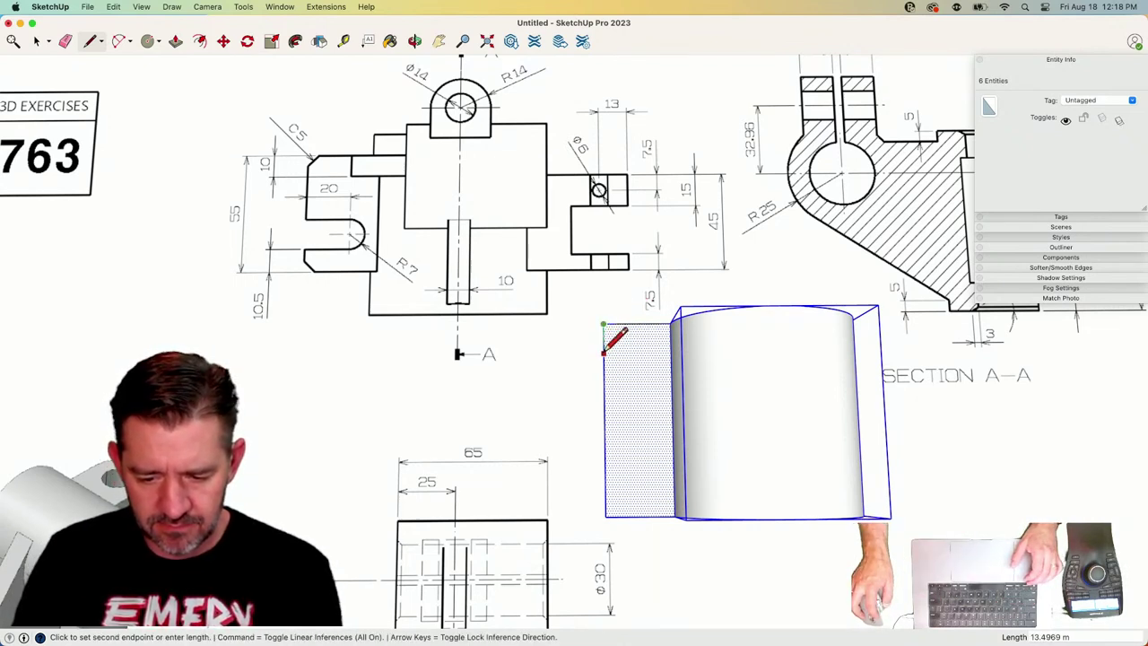
type("5")
key("Return")
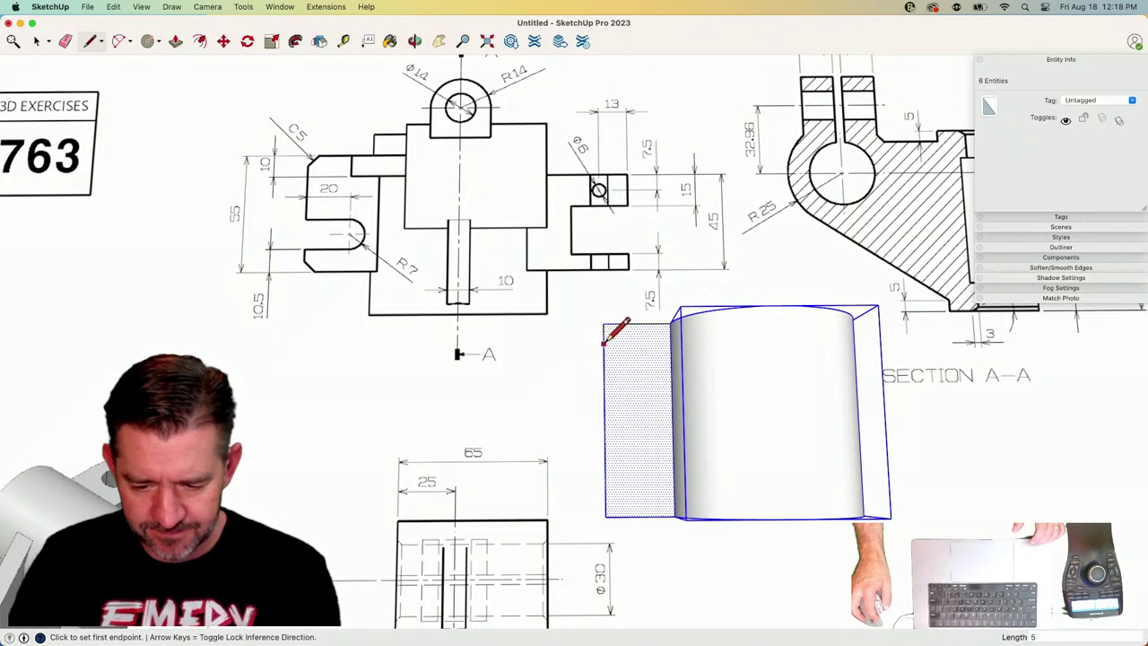
key("e")
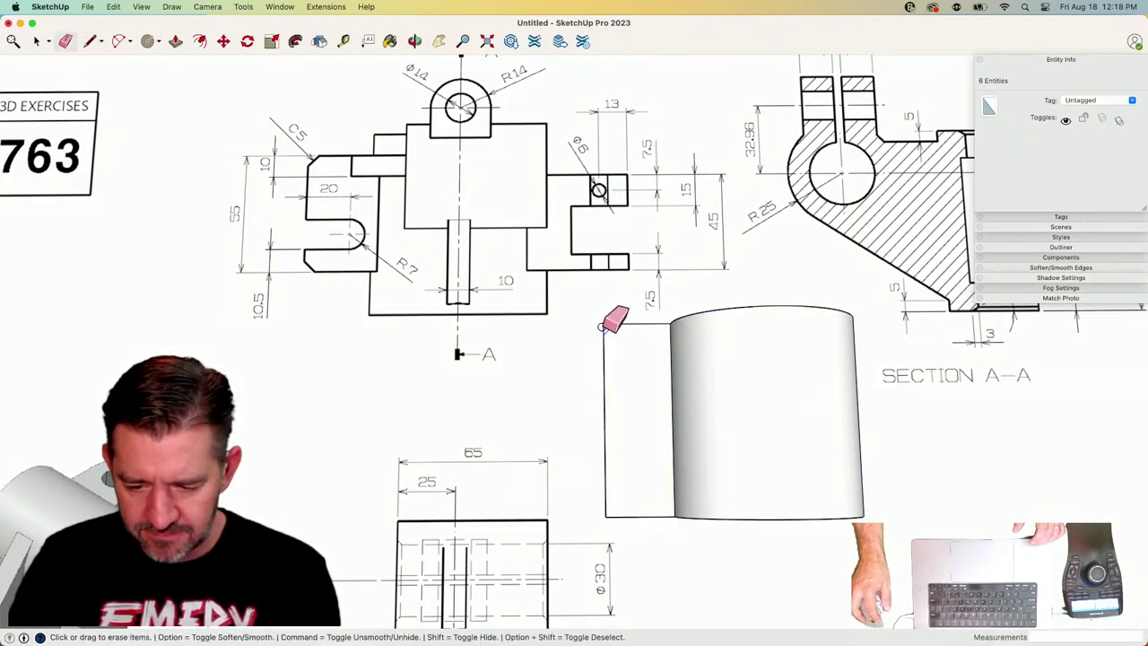
Draw a 55 m line from the flange's rear inner corner along the edge where it meets the half-cylinder.
scroll(623, 347, "up", 1)
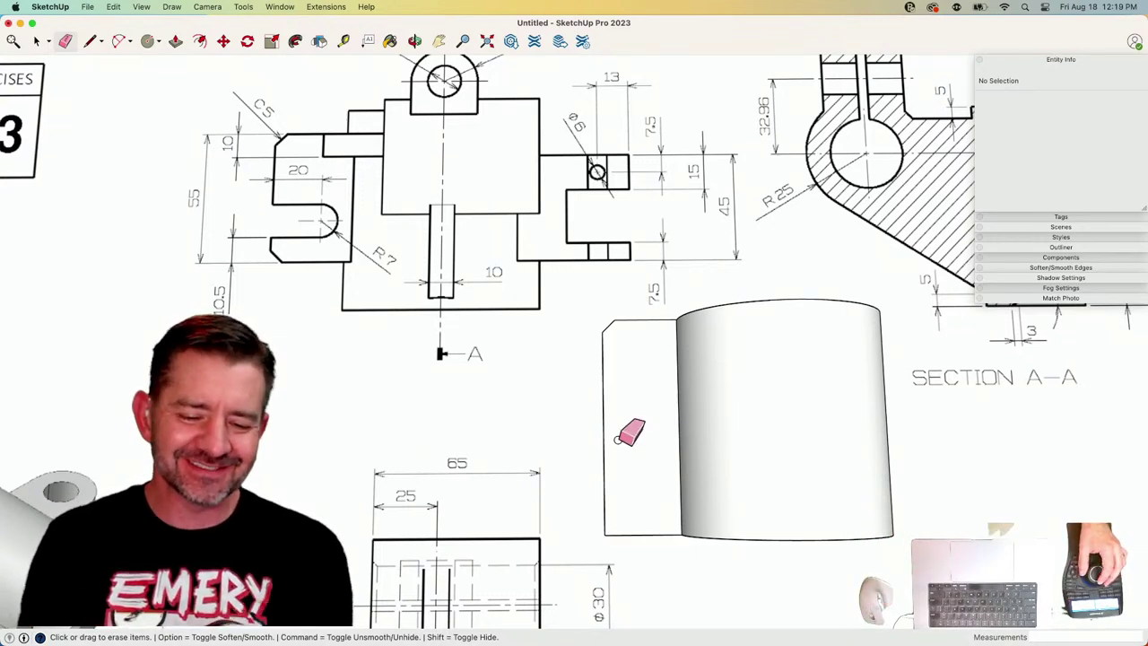
scroll(597, 425, "down", 1)
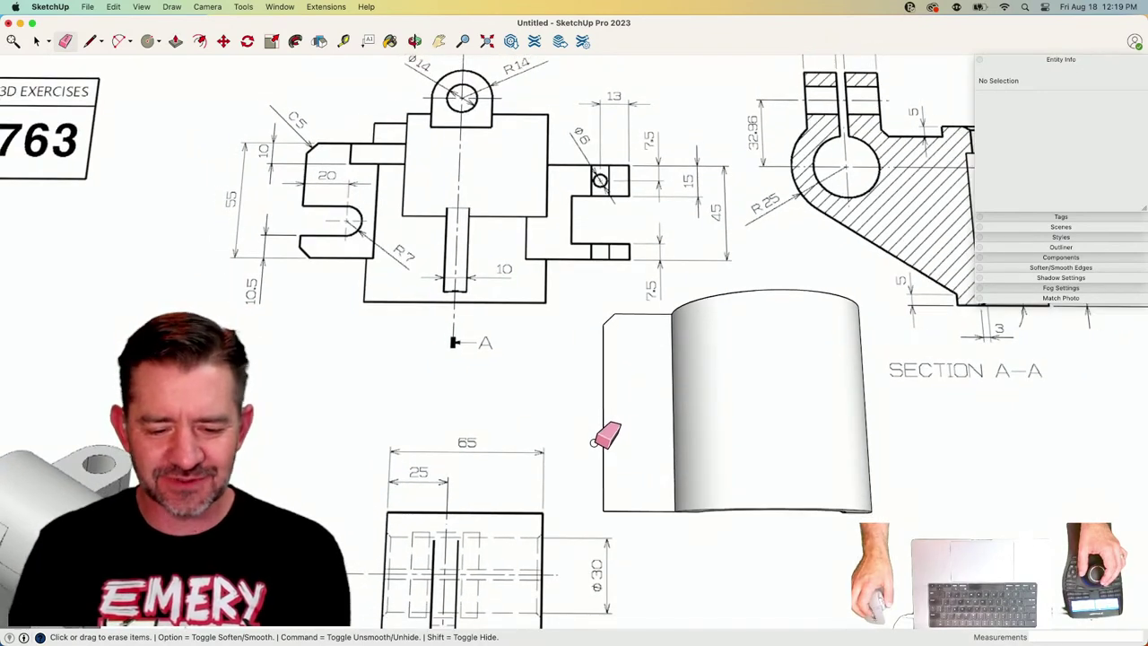
key("l")
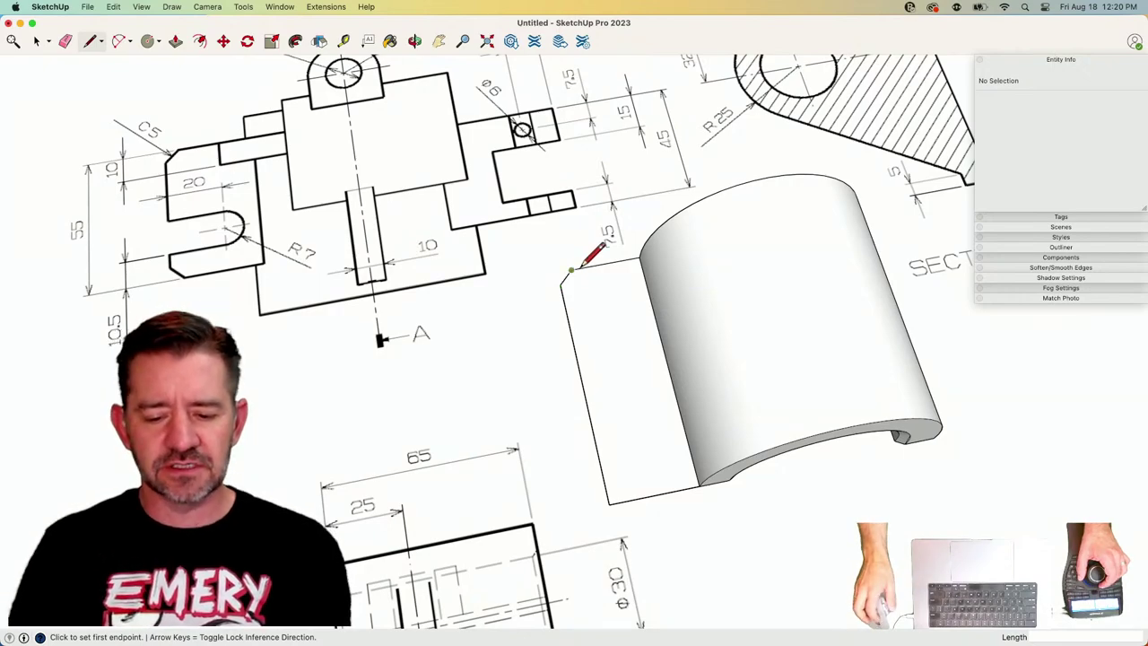
middle_click_drag(639, 257, 794, 481)
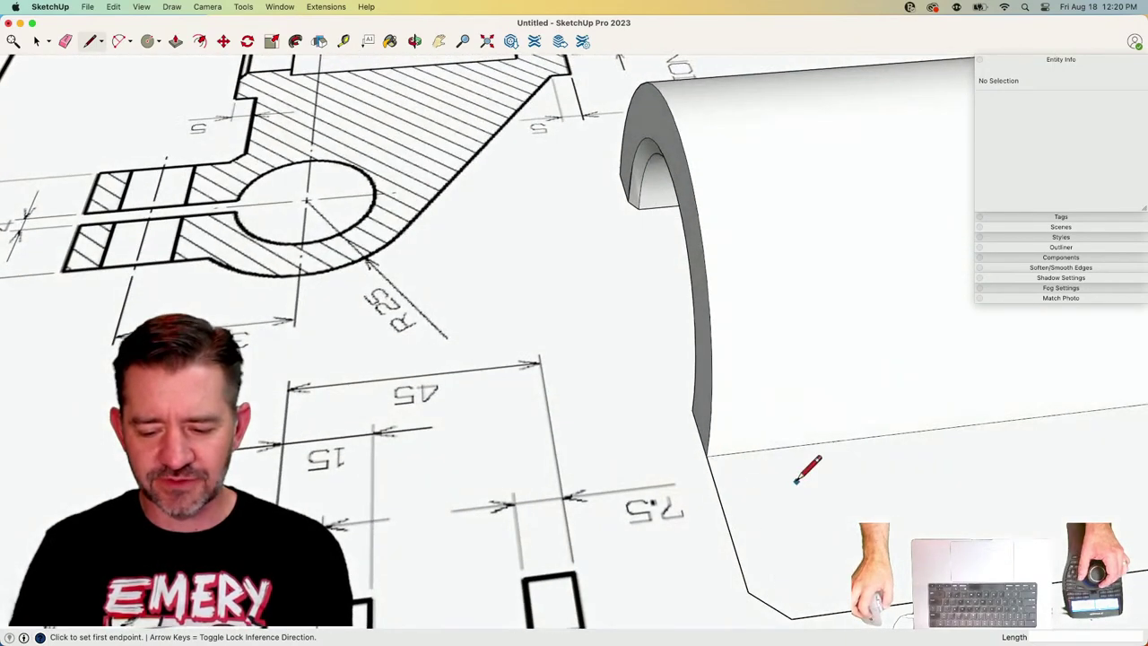
left_click(707, 456)
middle_click_drag(794, 418, 853, 403)
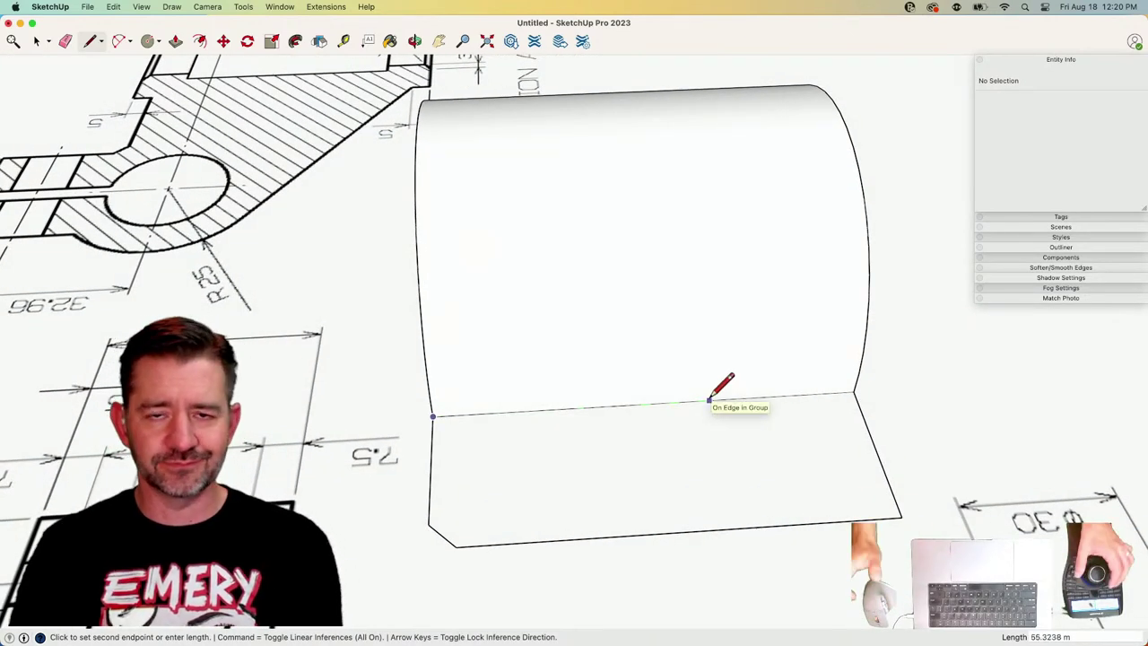
middle_click_drag(709, 399, 667, 470)
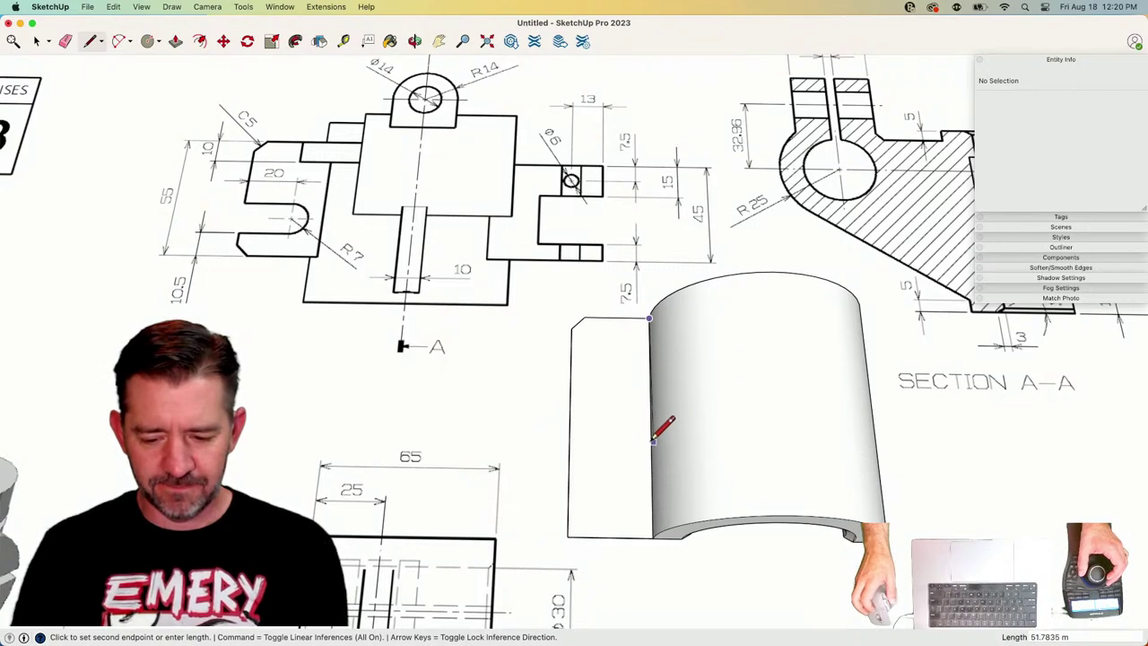
type("55'")
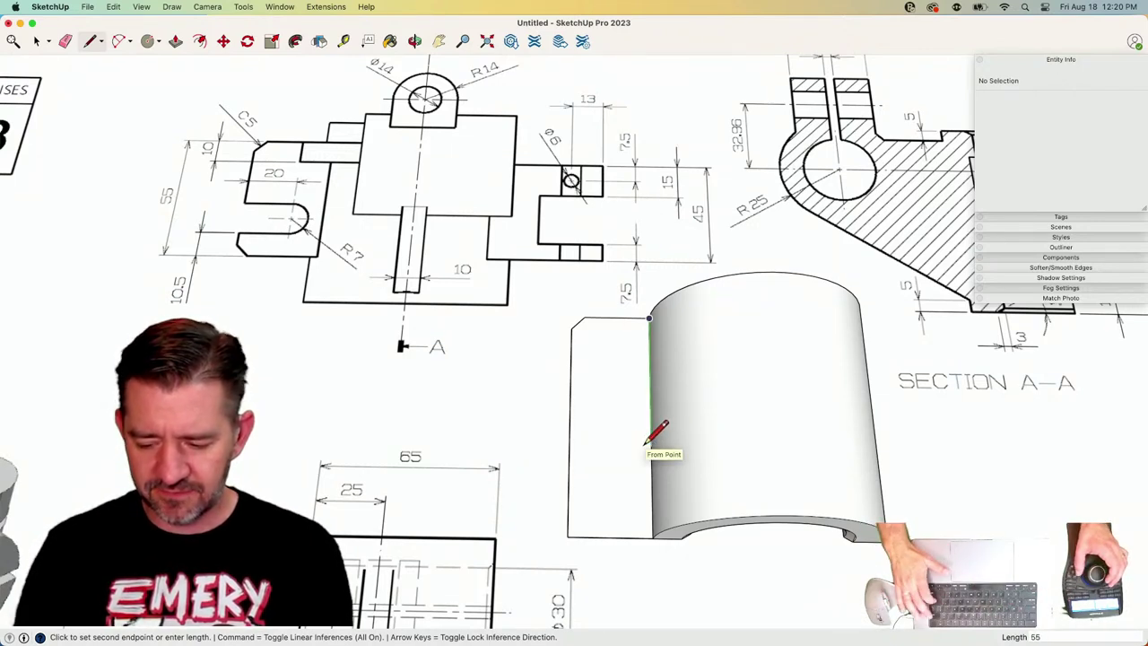
key("Return")
Draw a 30 m line across the flange from the 55 m point to its outer edge, and erase the front portion beyond it.
left_click(650, 456)
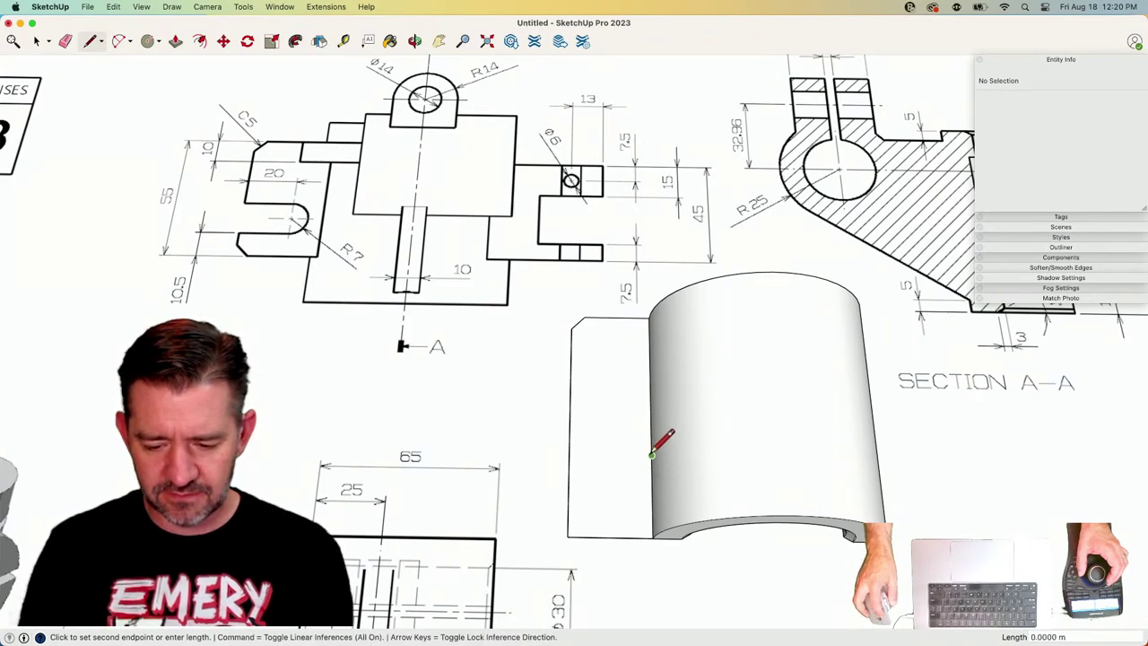
left_click(570, 447)
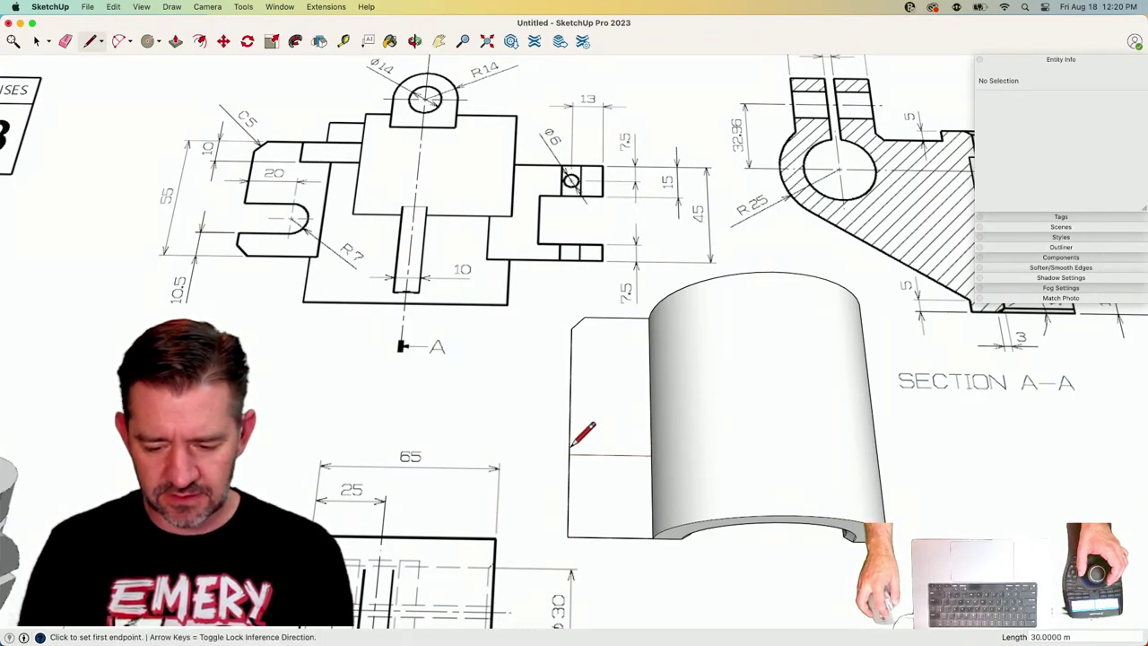
key("e")
left_click_drag(564, 516, 593, 545)
scroll(583, 440, "up", 3)
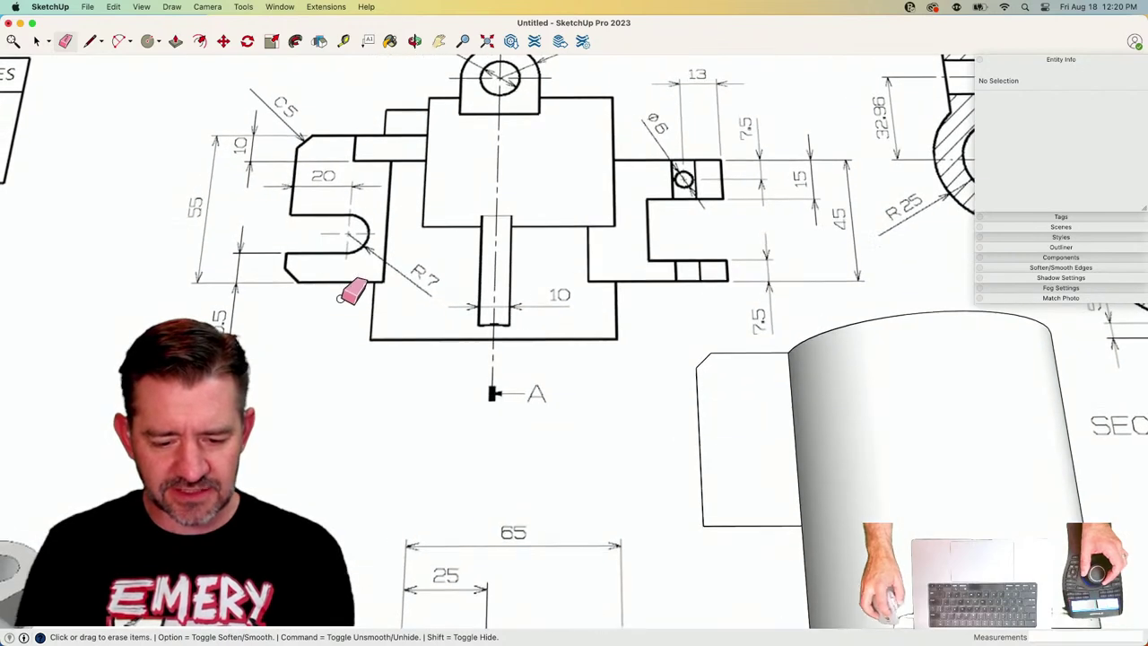
Chamfer the flange's front outer corner with points 5 m along both edges, and erase the cut-off corner.
key("l")
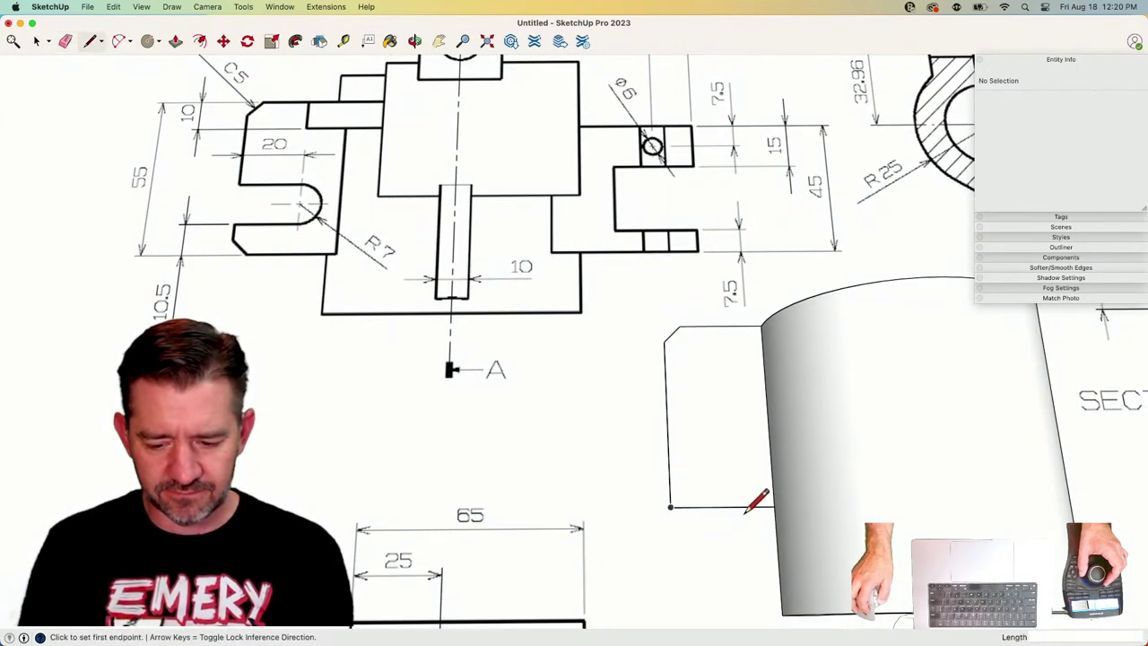
left_click(671, 506)
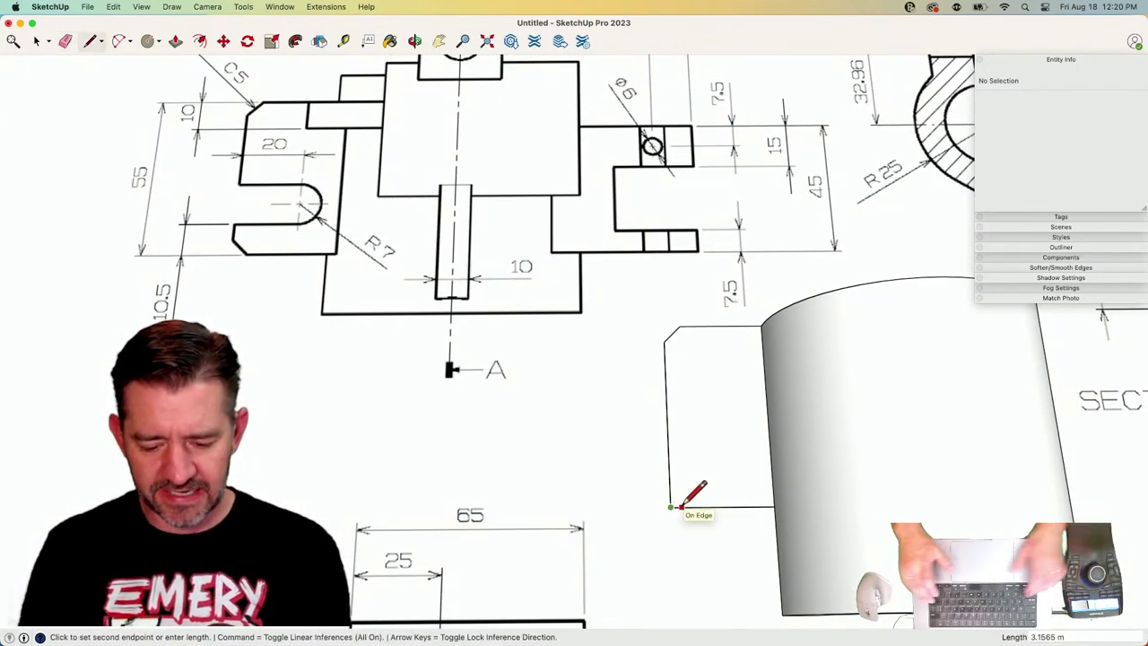
type("5")
key("Return")
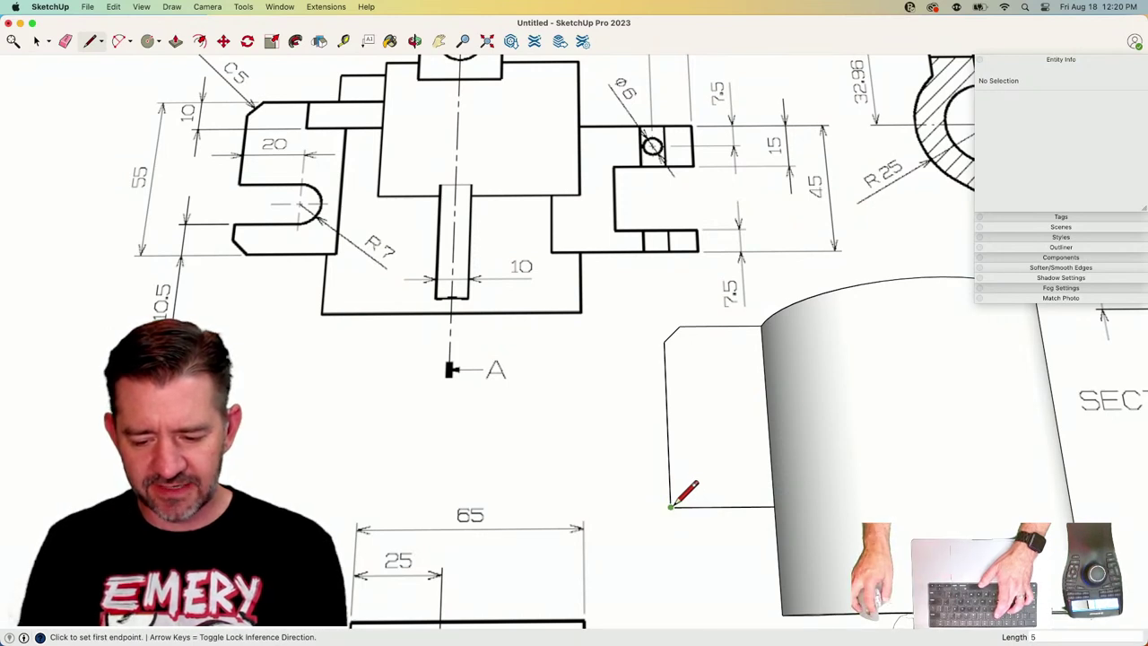
left_click(671, 506)
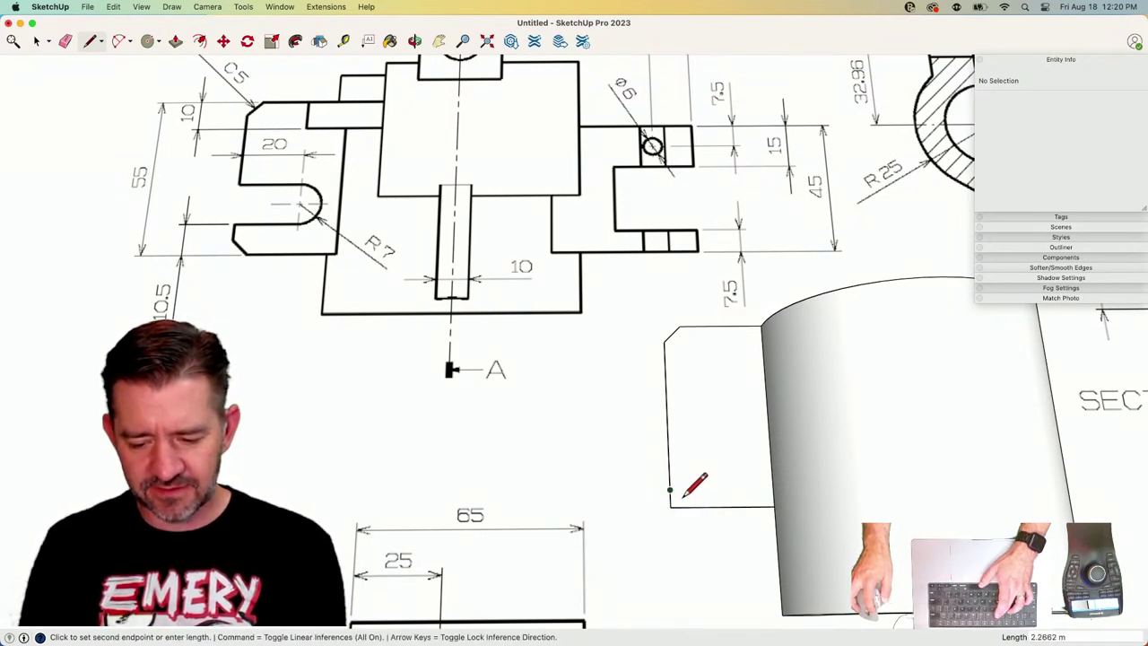
key("e")
left_click_drag(680, 507, 661, 499)
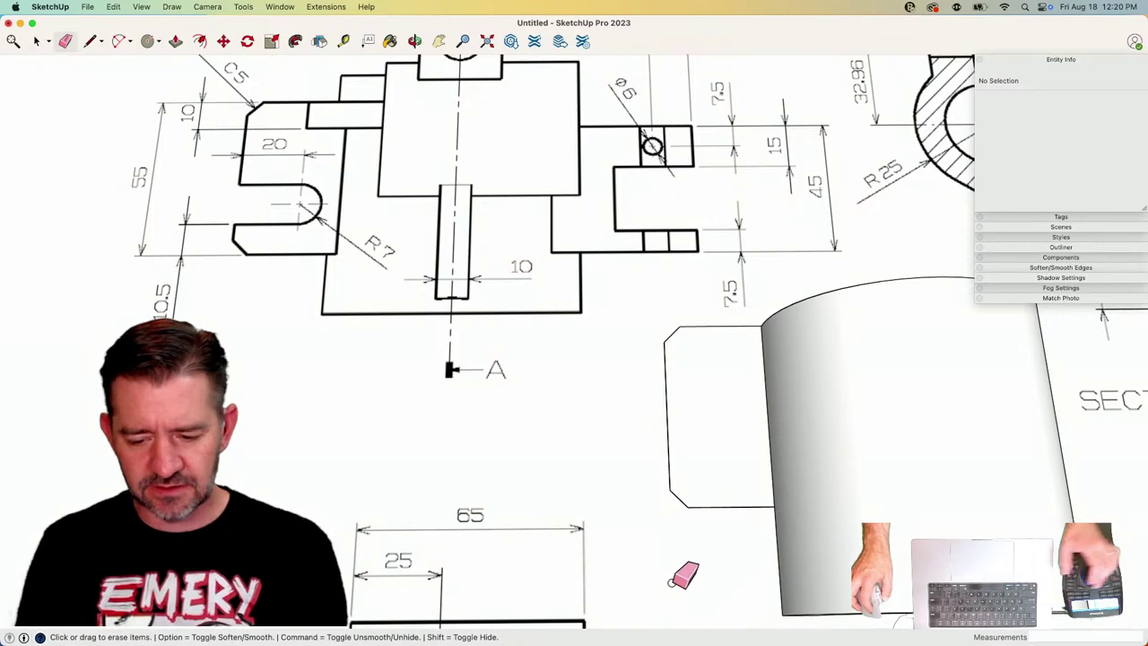
key("space")
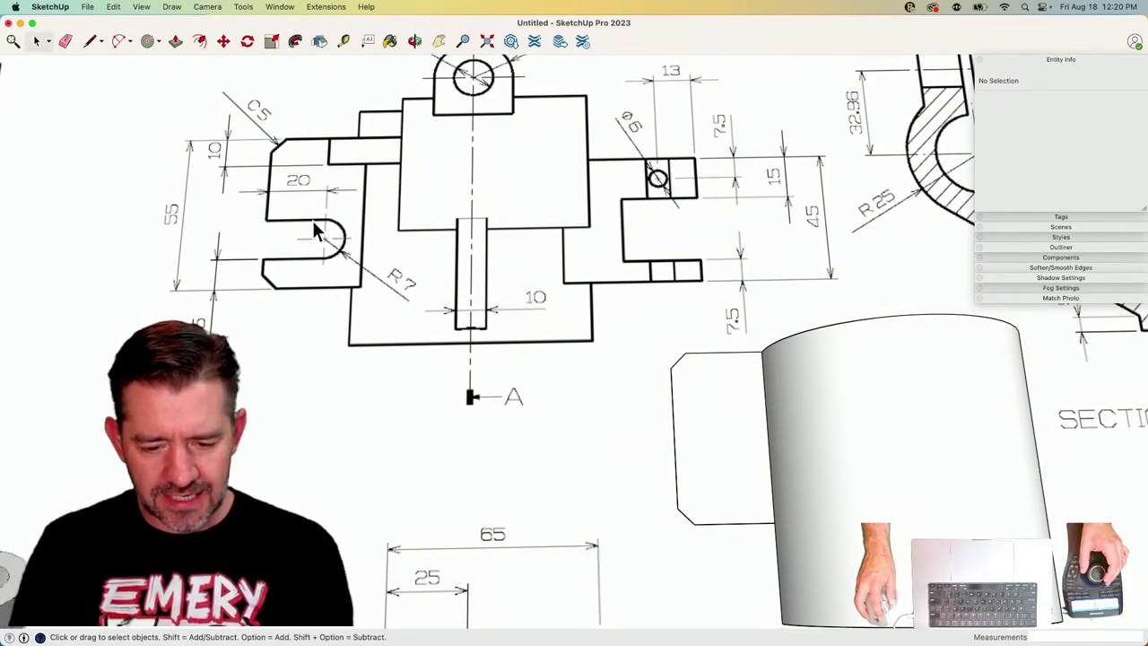
Draw a 10.5 m line along the flange's outer edge, starting from where the front chamfer's adjoining edges would intersect.
key("l")
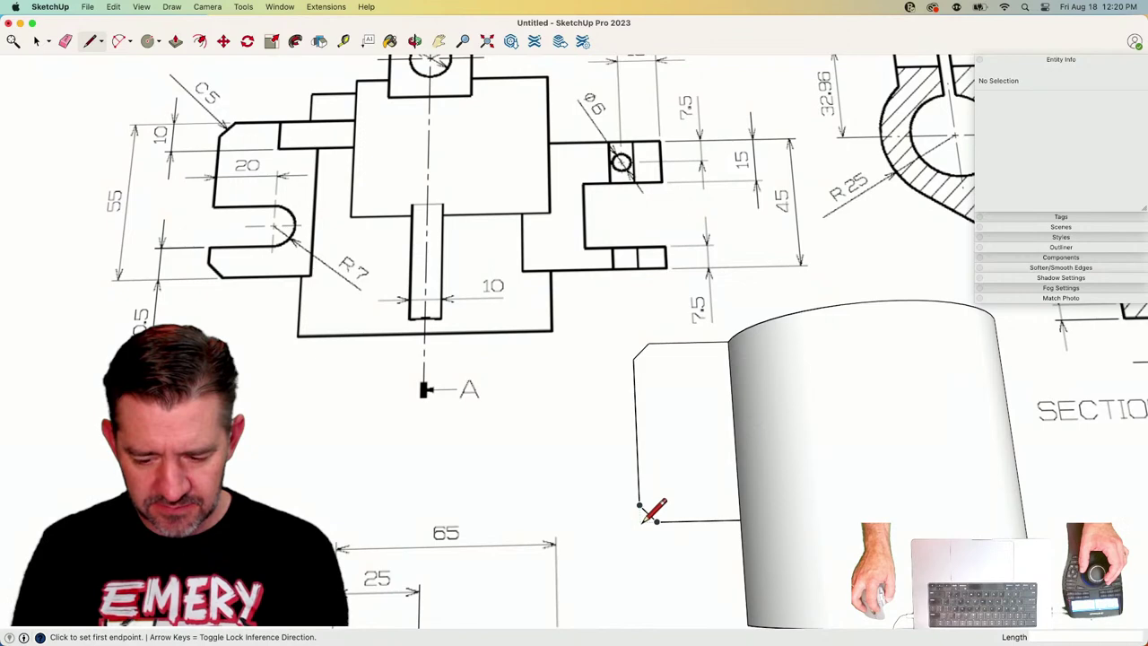
left_click(642, 515)
scroll(638, 479, "up", 5)
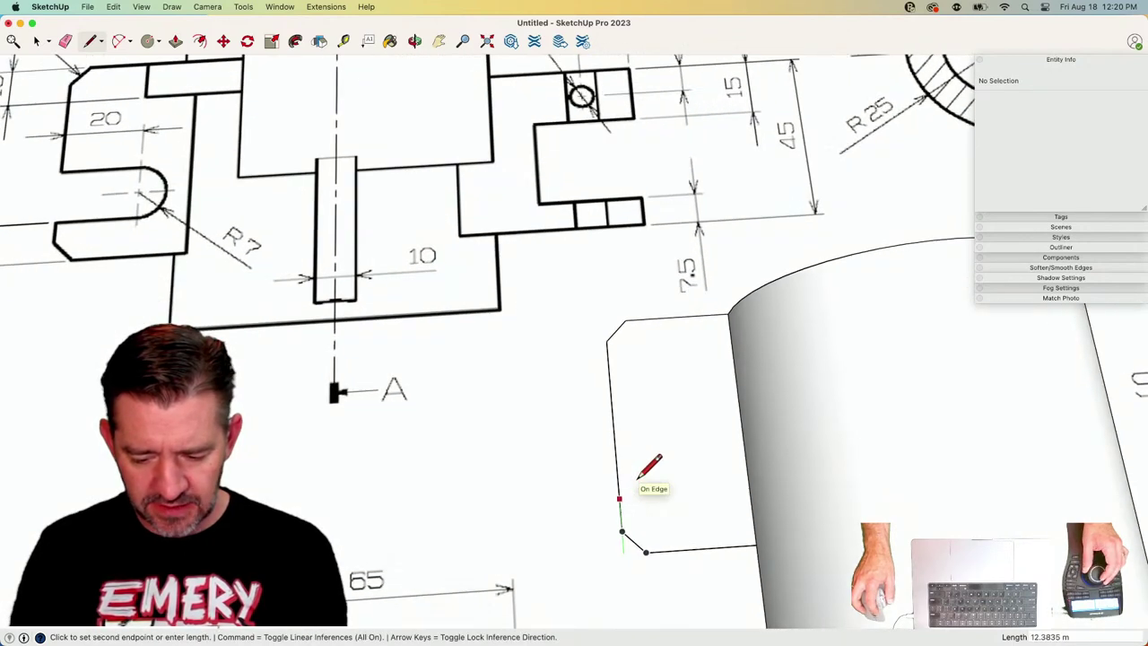
left_click(657, 521)
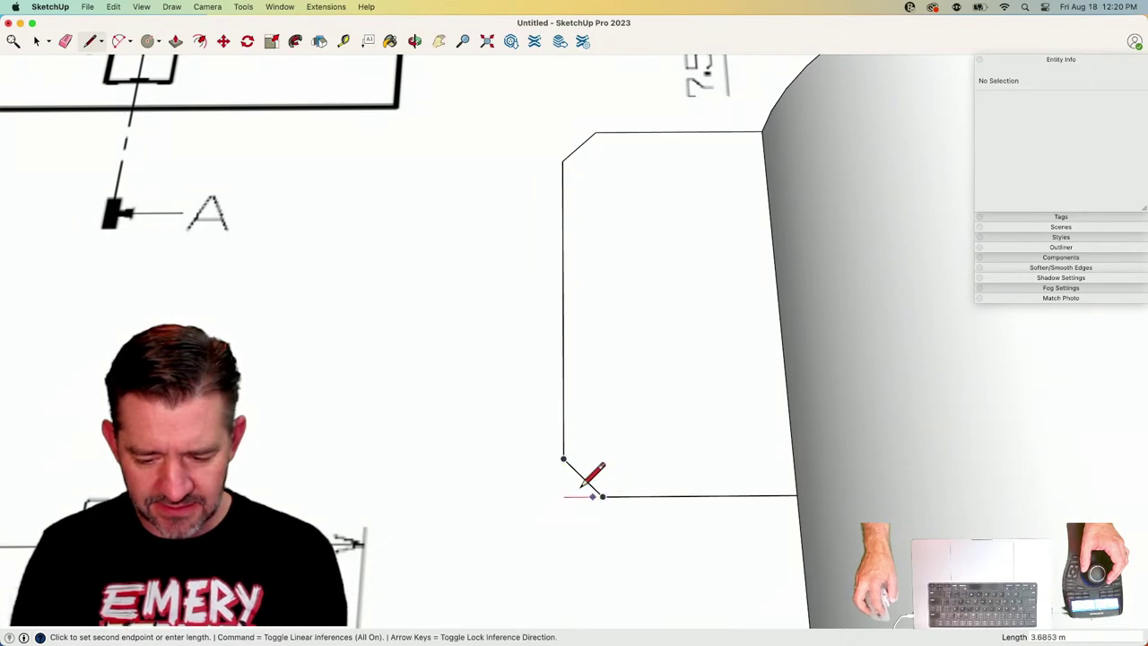
scroll(564, 457, "down", 4)
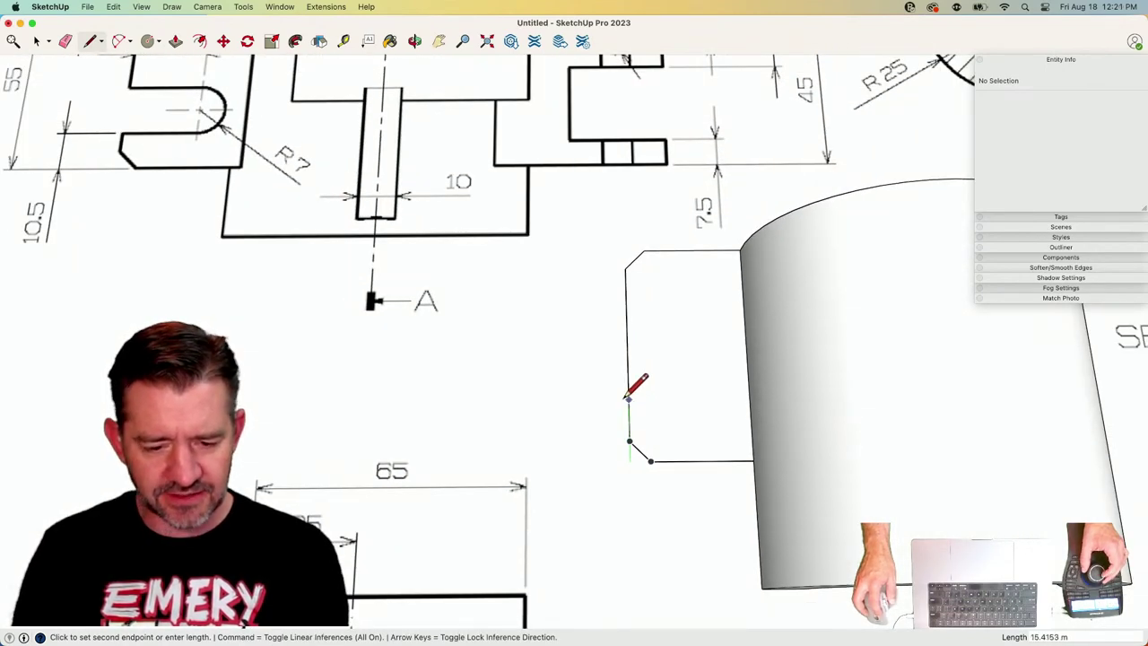
scroll(627, 397, "down", 2)
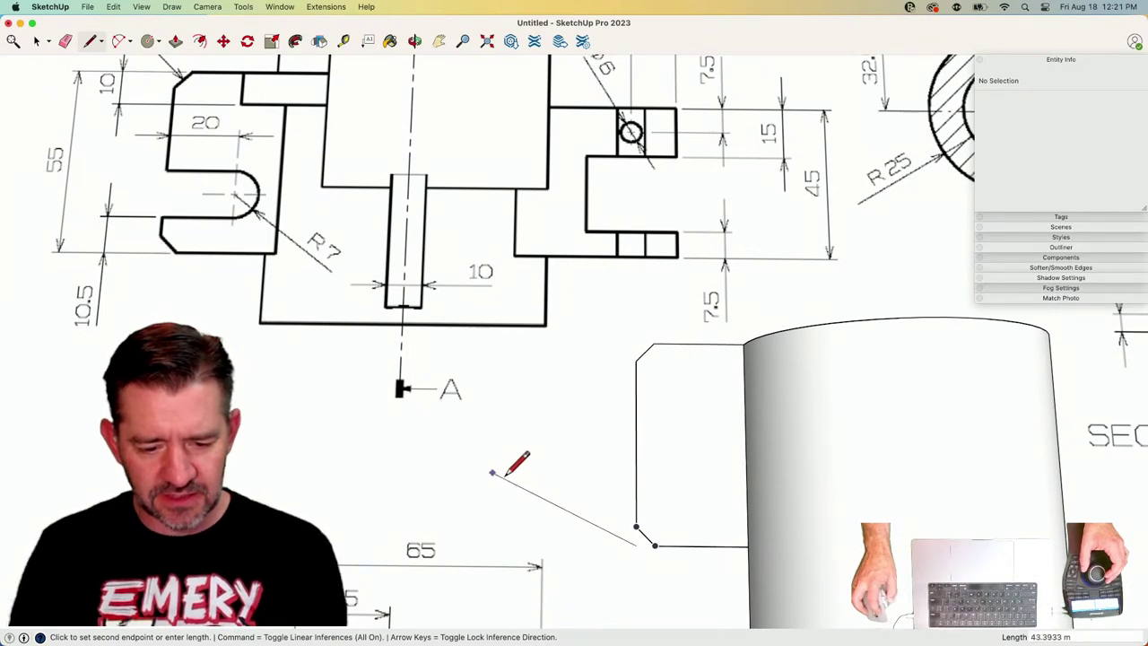
type("10.")
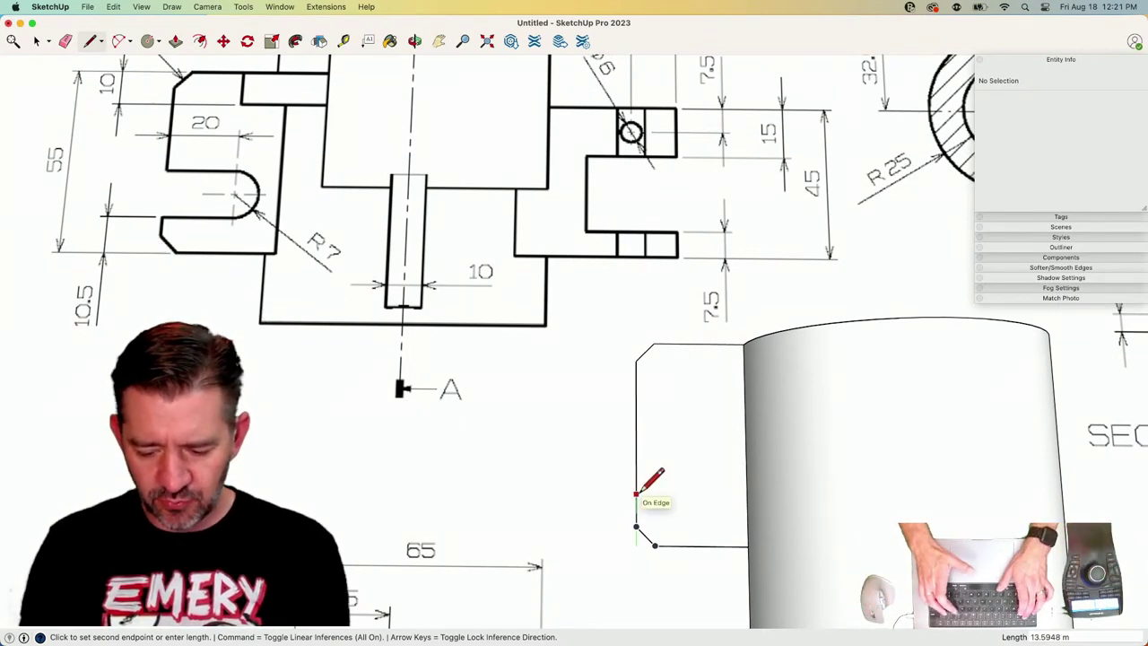
type("5")
key("Return")
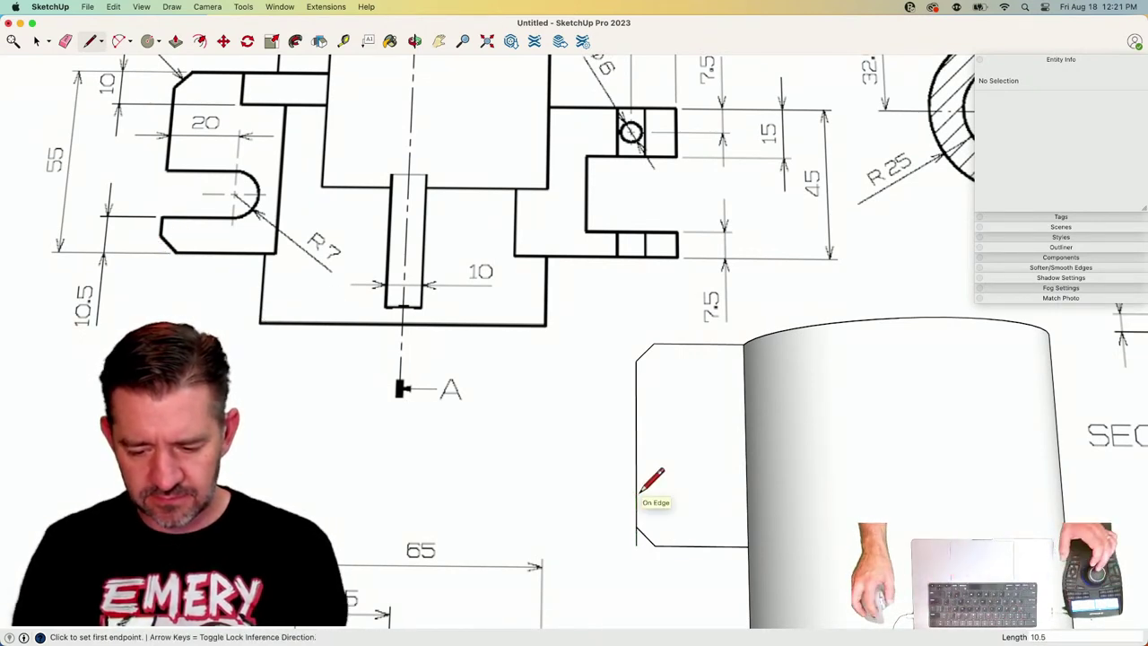
Outline the slot from the 10.5 m point: 20 m into the flange, two 7 m segments across, and back to the outer edge.
left_click(637, 505)
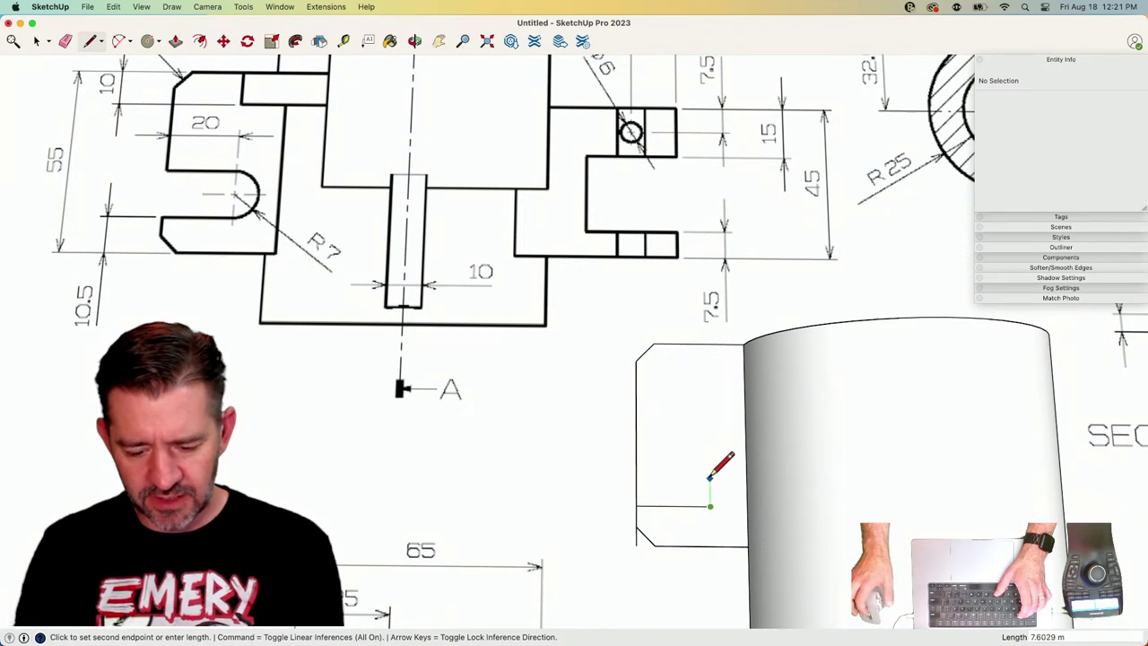
type("7")
key("Return")
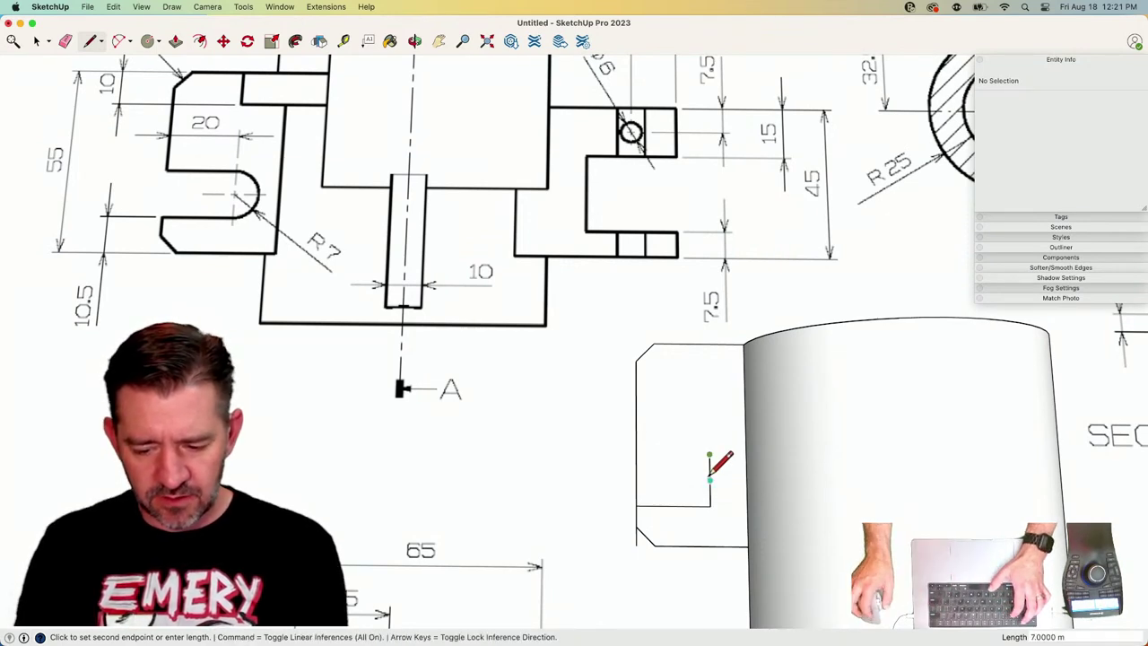
left_click(636, 454)
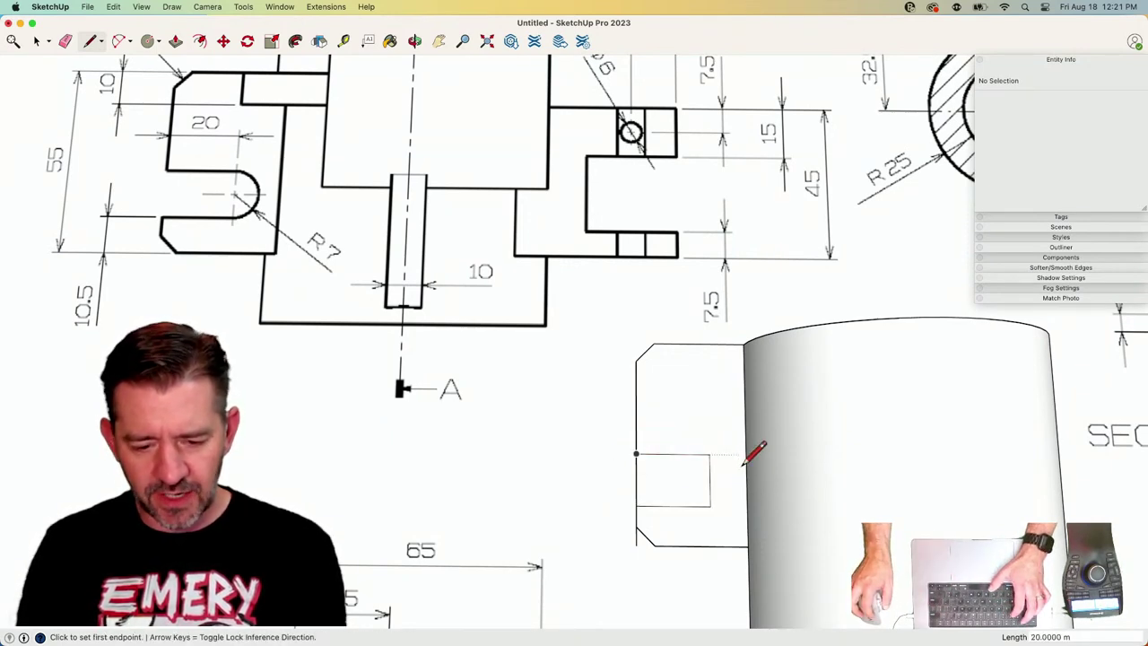
Draw a circle centred on the midpoint of the slot's inner end, with its radius reaching the slot's corner.
scroll(277, 250, "up", 3)
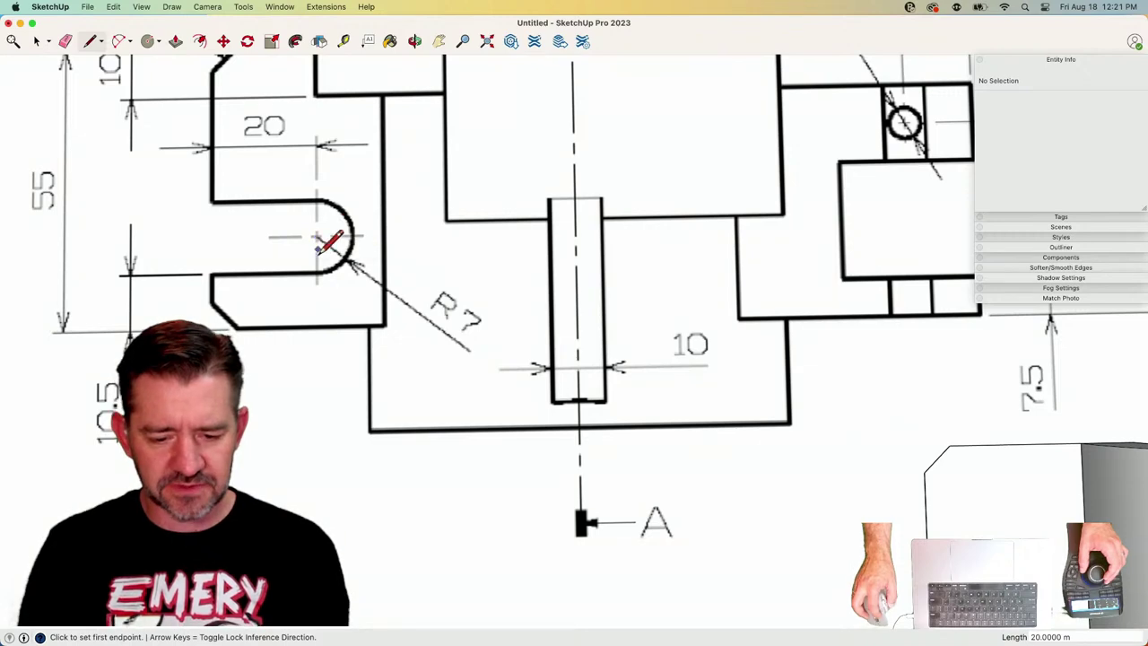
scroll(318, 211, "down", 5)
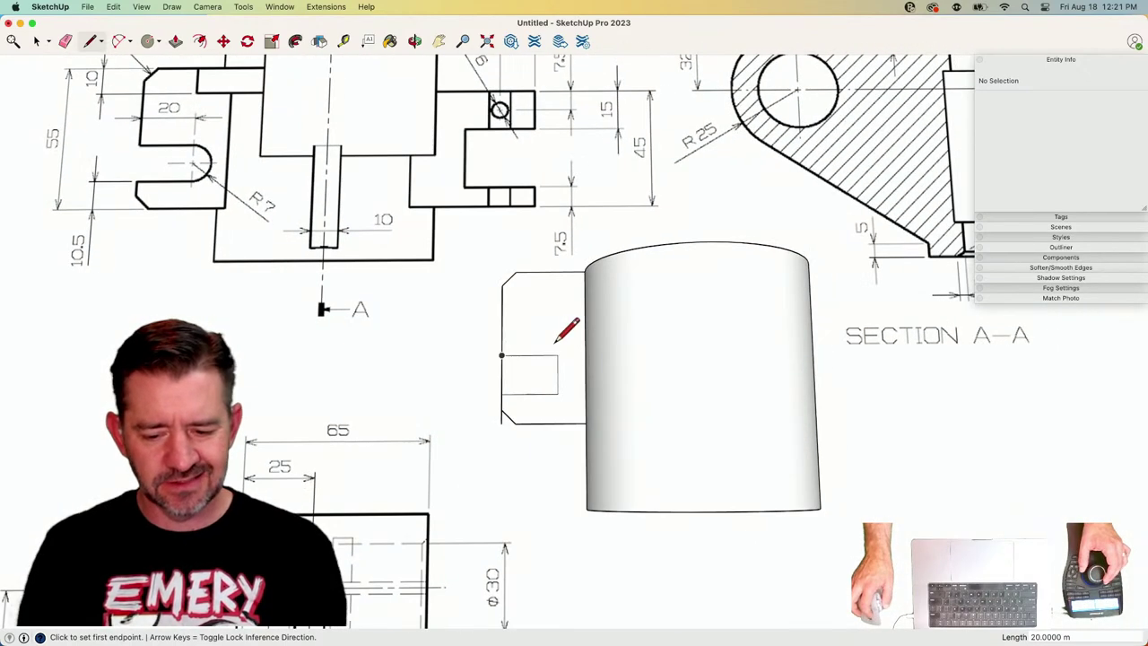
scroll(600, 373, "up", 4)
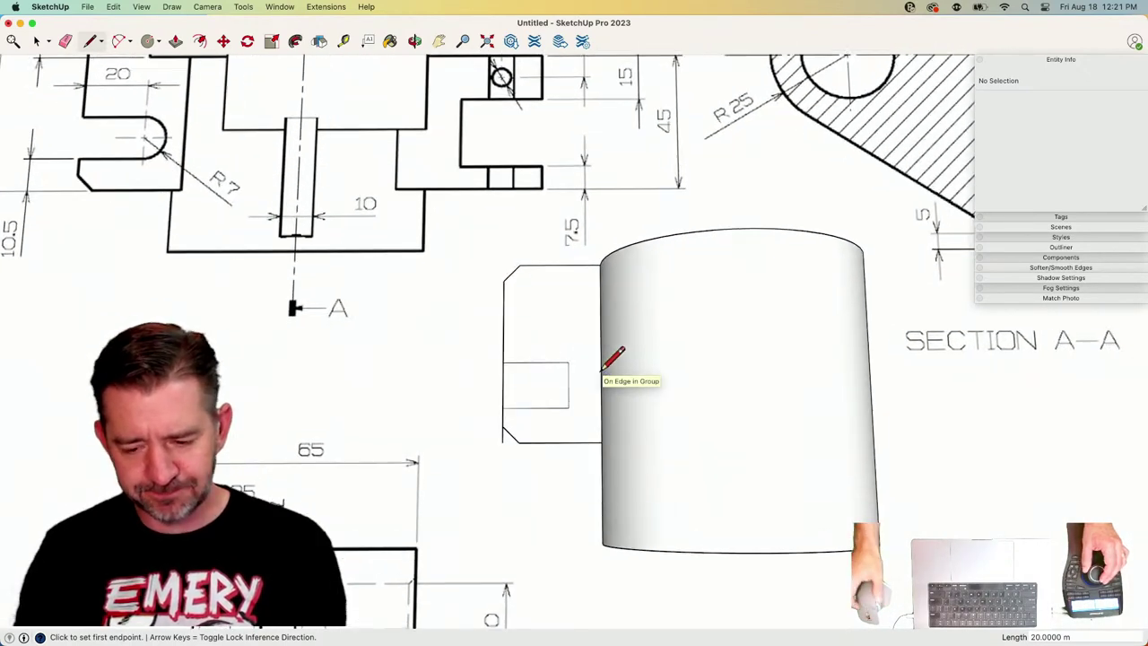
scroll(572, 383, "up", 1)
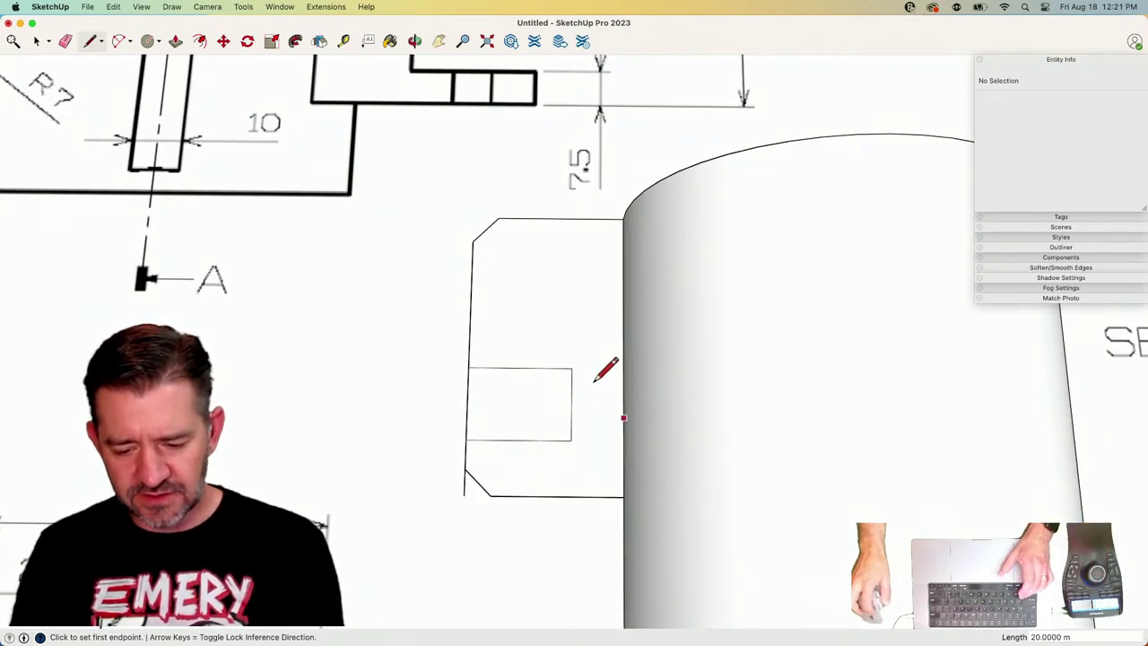
key("c")
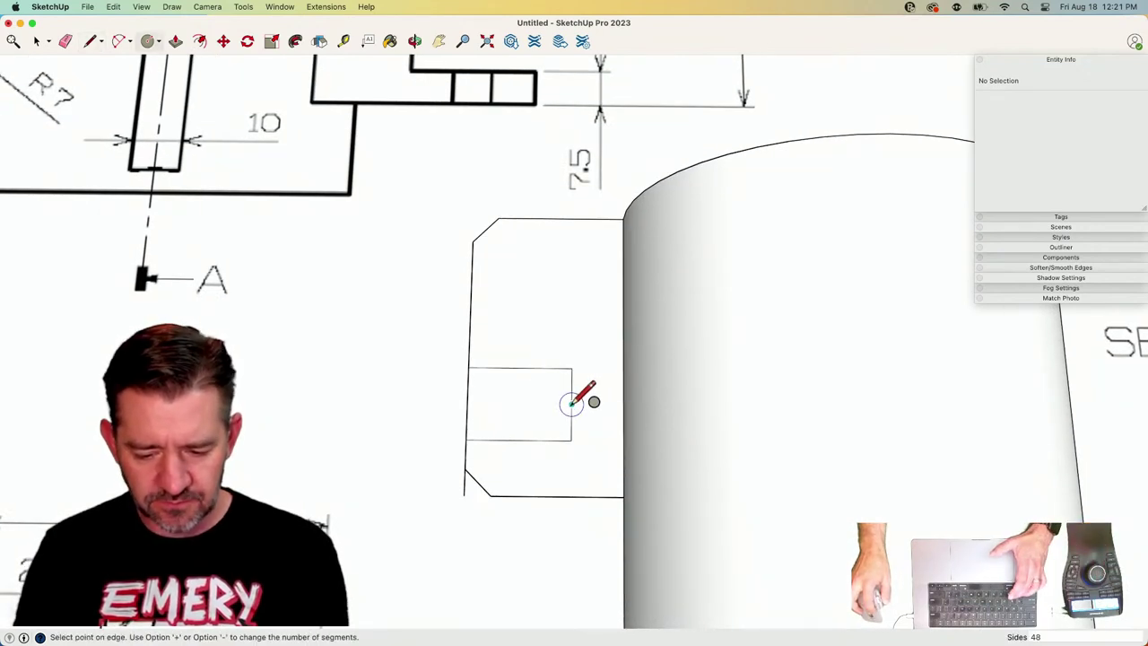
left_click(582, 370)
Erase the lines inside the slot, its open end and the stray line beyond the front chamfer, leaving a round-ended cutout.
key("e")
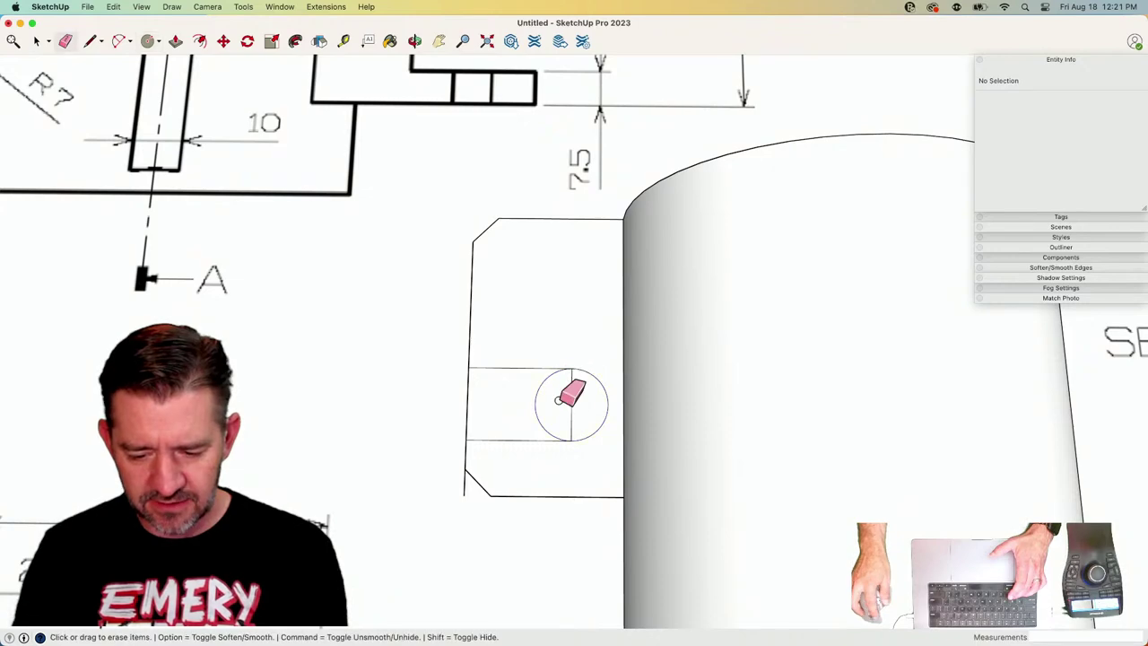
mouse_move(571, 403)
left_mouse_down()
mouse_move(472, 400)
mouse_move(421, 425)
left_mouse_up()
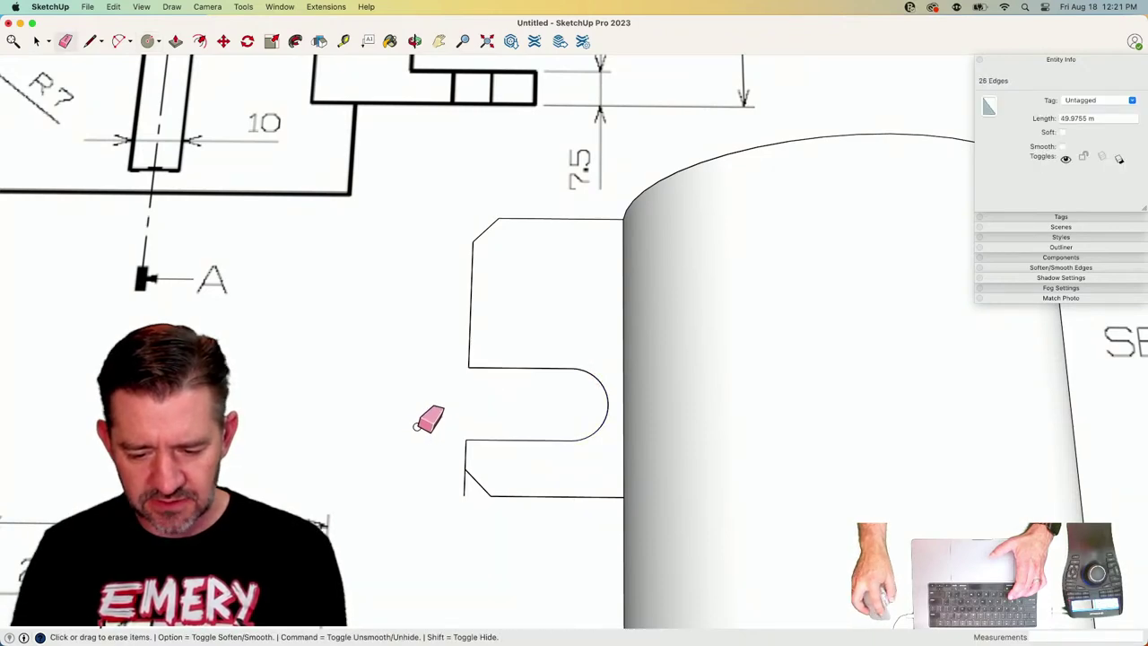
left_click_drag(446, 480, 467, 496)
Push/pull the slotted side flange's face up 15 m.
scroll(525, 561, "down", 3)
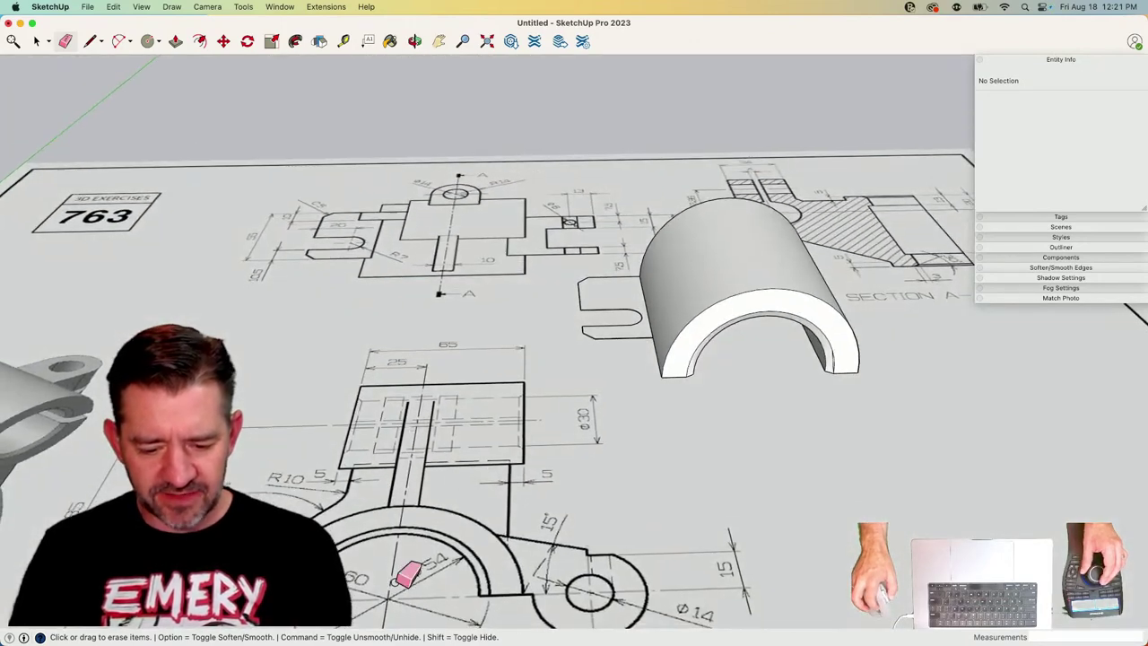
scroll(762, 264, "up", 3)
key("p")
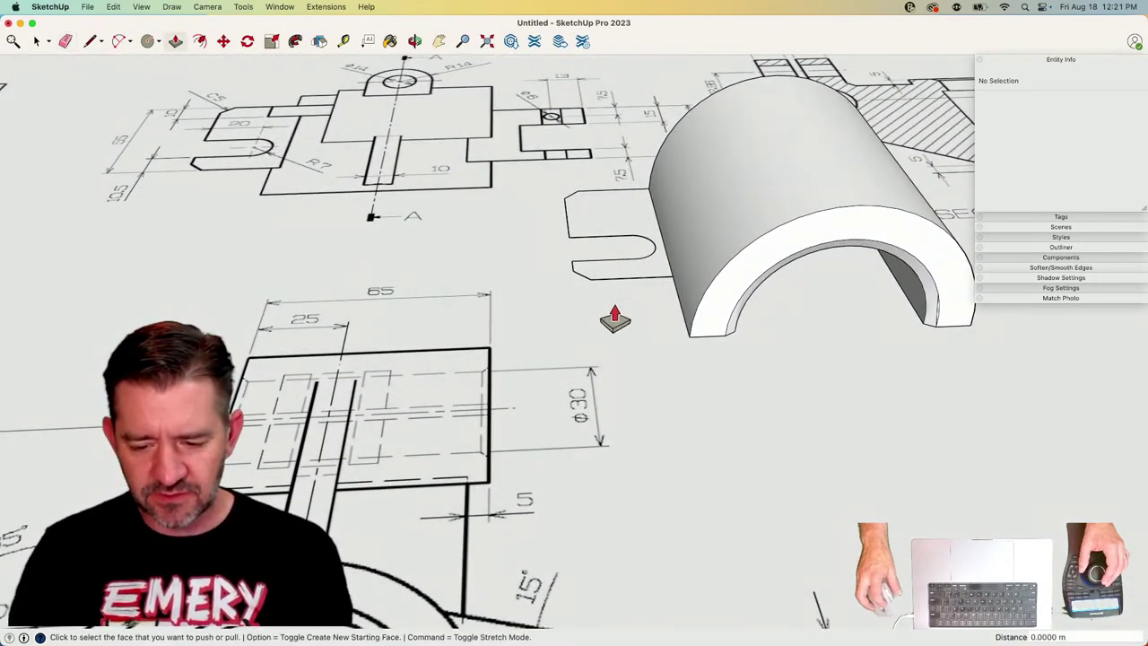
left_click(628, 279)
left_click(625, 241)
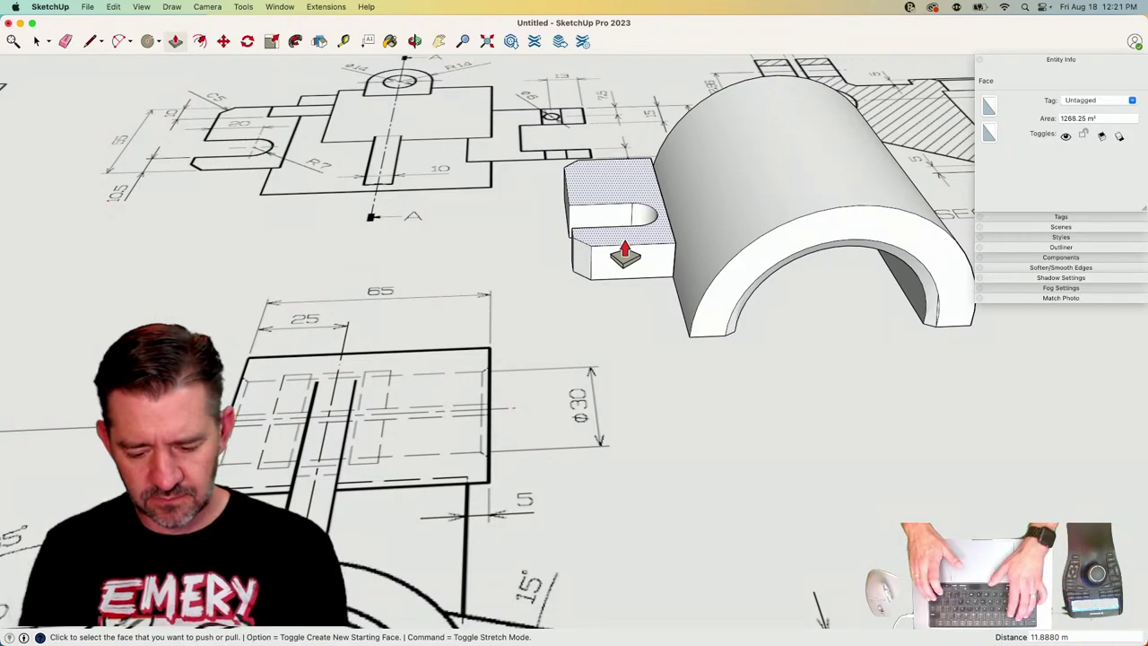
type("15")
key("Return")
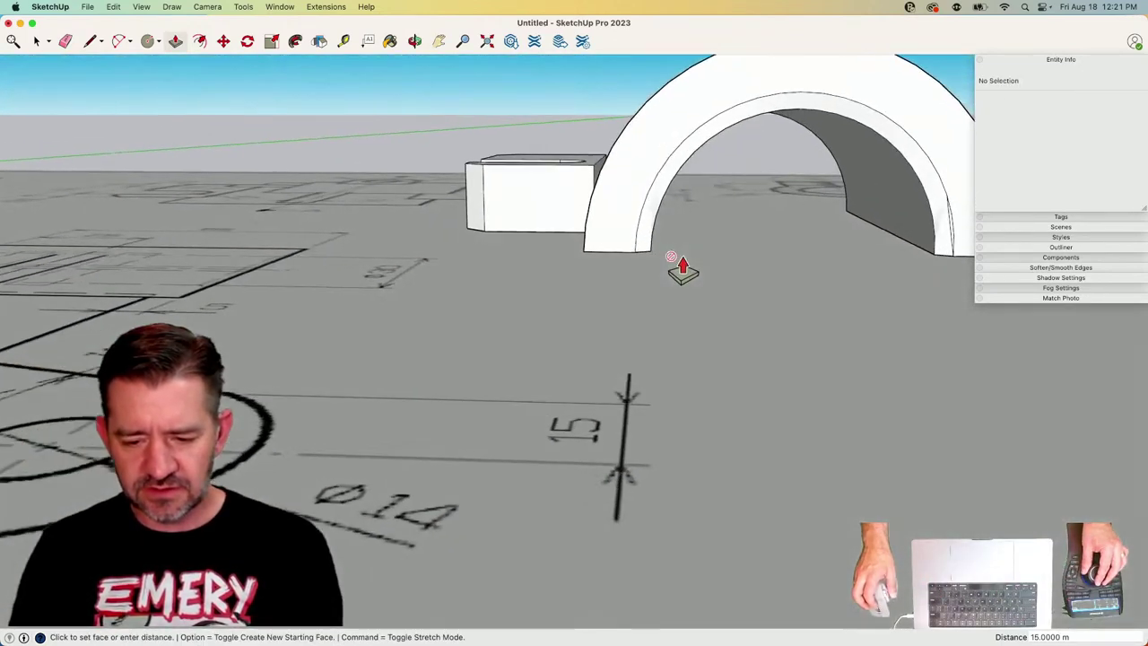
key("space")
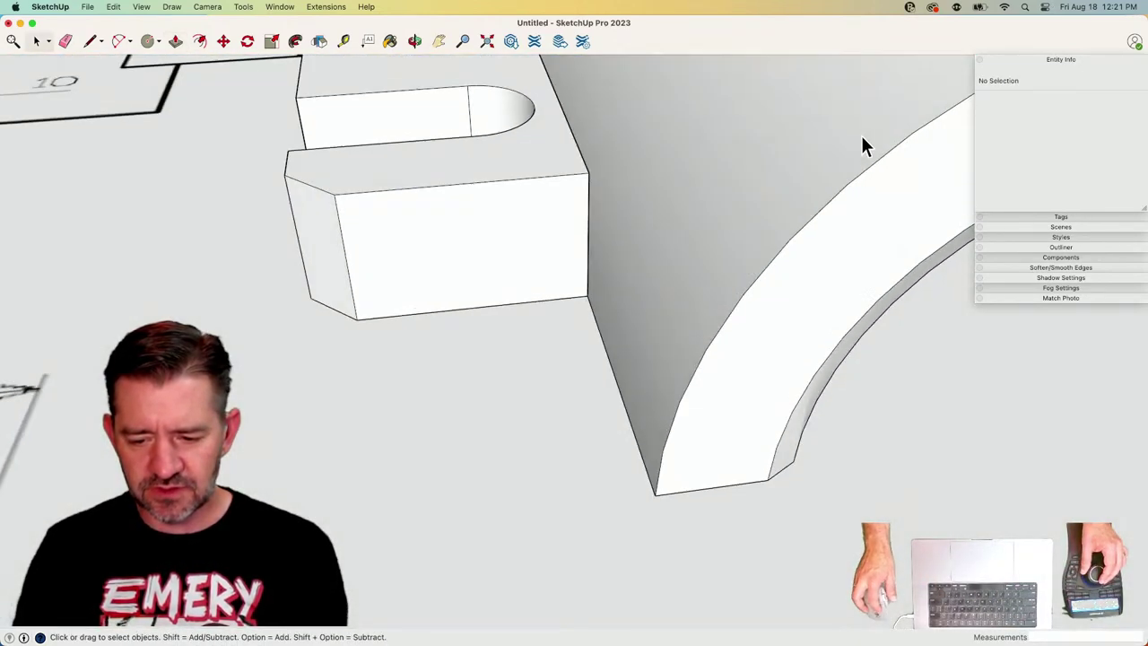
Extend the flange's face next to the half-cylinder about 8 m into the curved wall with Push/Pull, closing the gap.
left_click(806, 194)
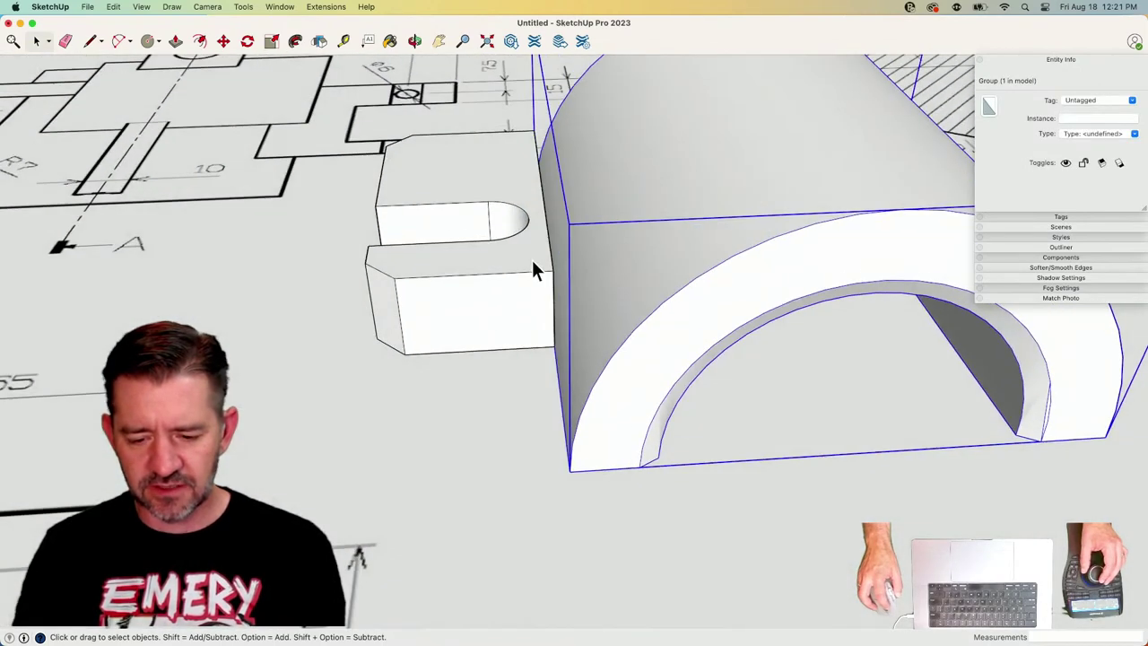
left_click(519, 241)
key("p")
key("space")
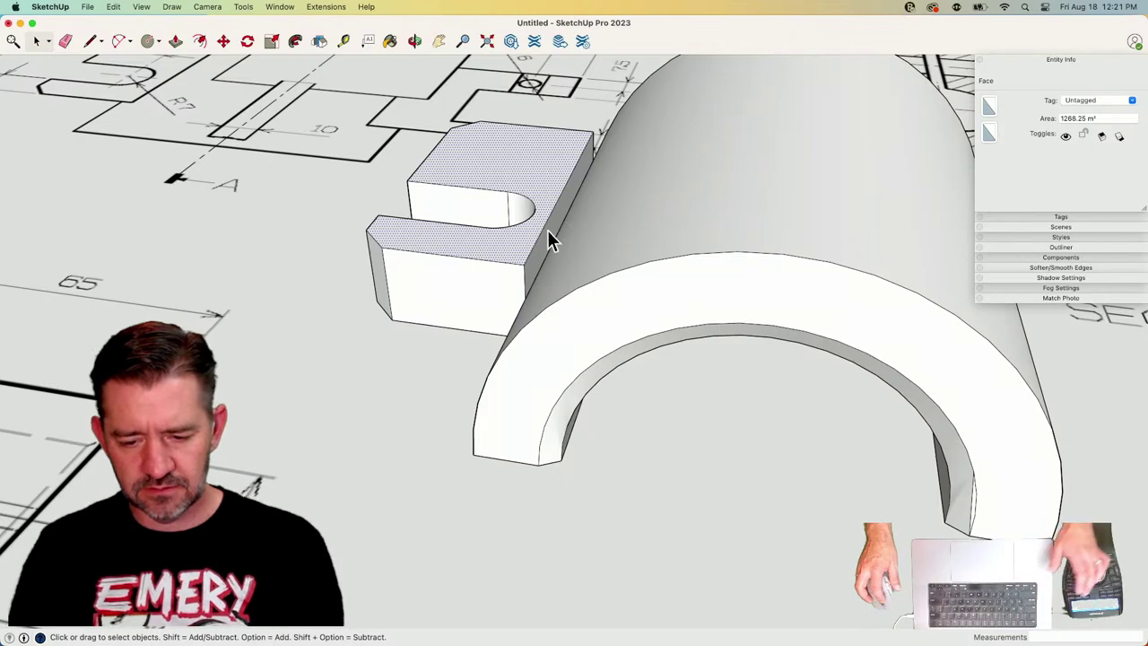
left_click(558, 100)
key("p")
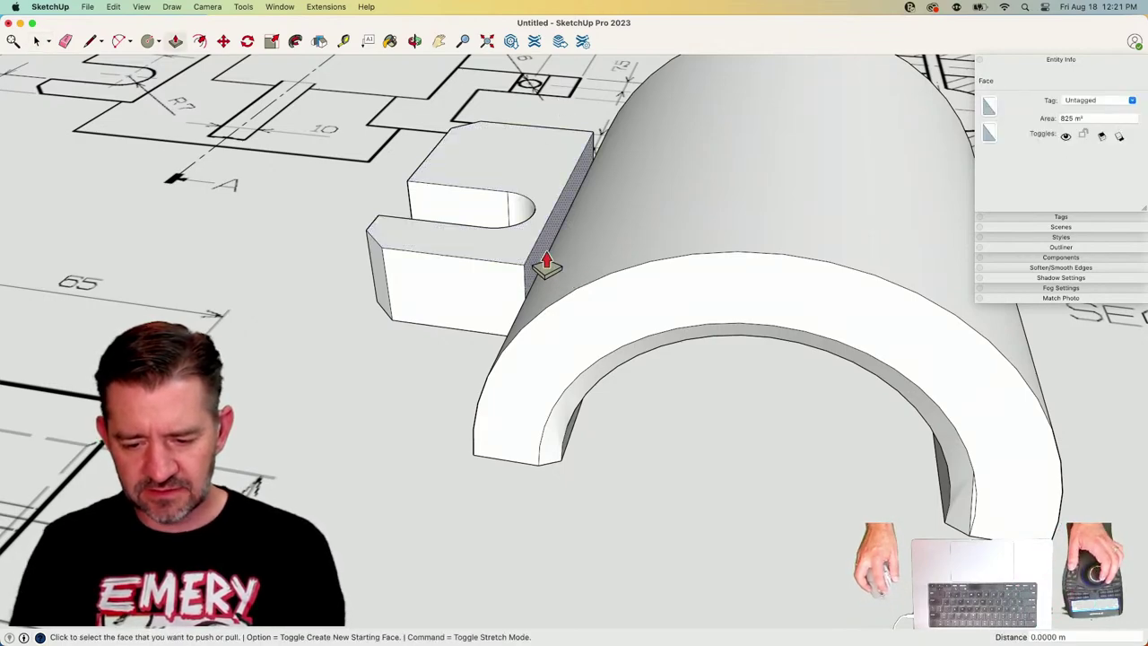
left_click(547, 264)
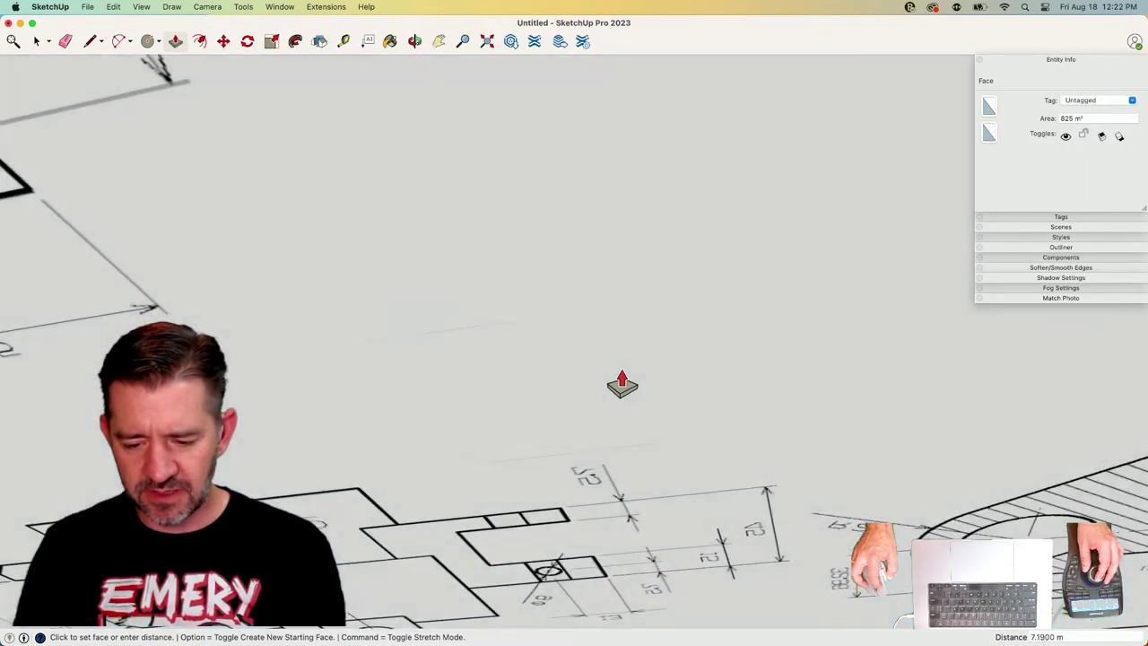
middle_click_drag(622, 385, 628, 482)
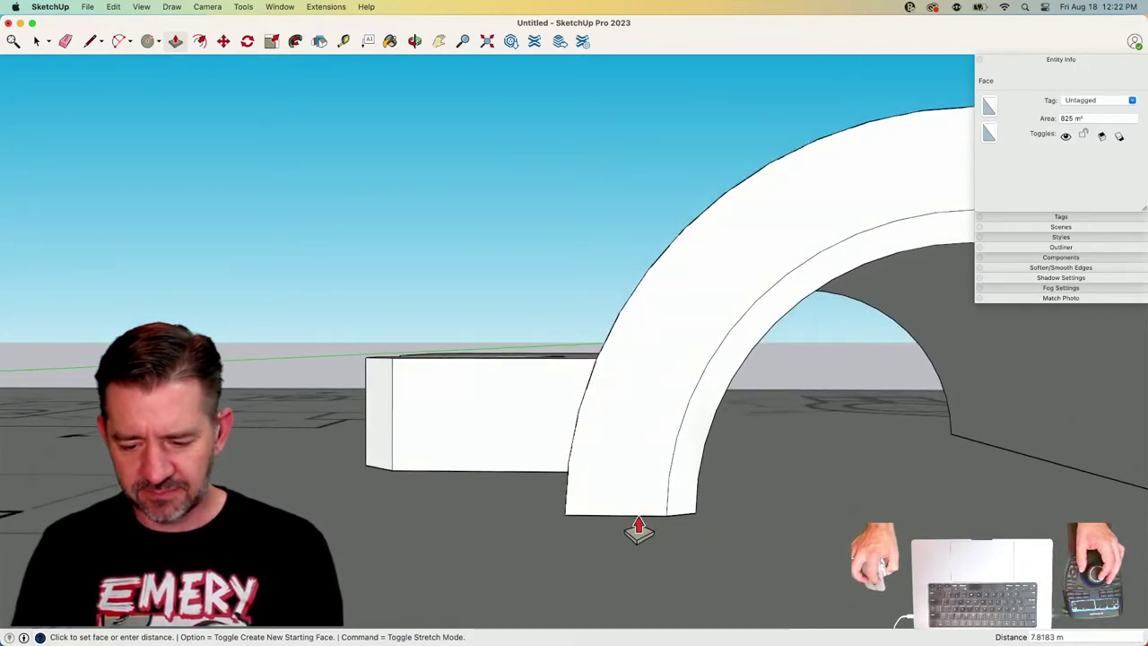
middle_click_drag(641, 529, 458, 349)
Select all connected geometry of the side flange and make it a group.
key("space")
left_click(457, 348)
triple_click(422, 392)
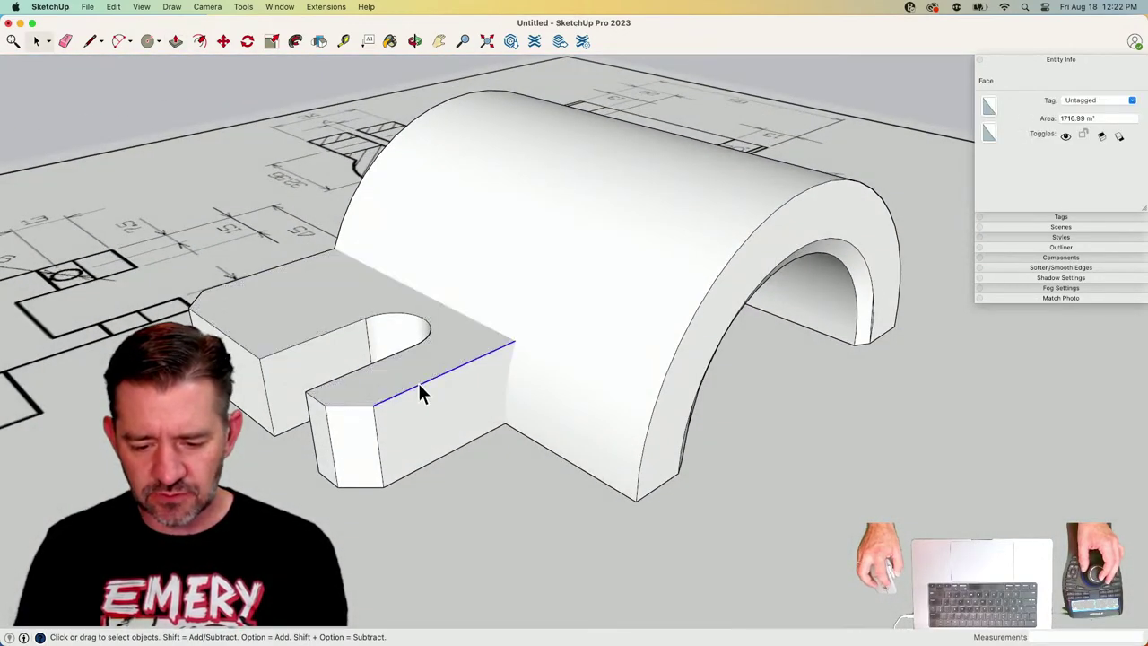
right_click(419, 388)
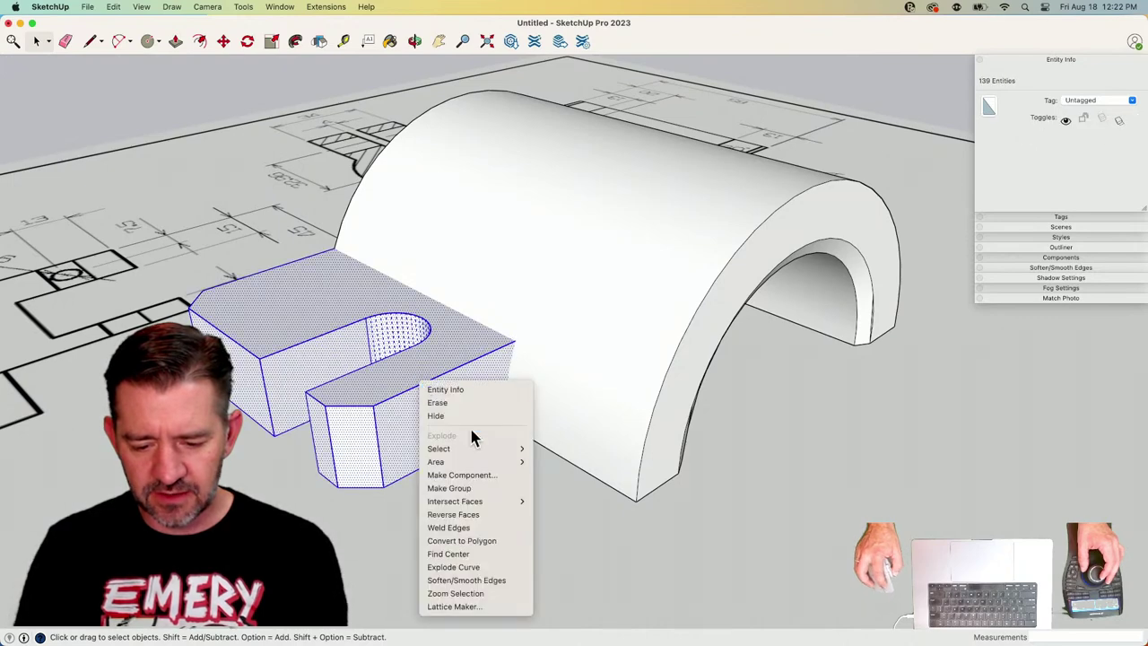
left_click(476, 487)
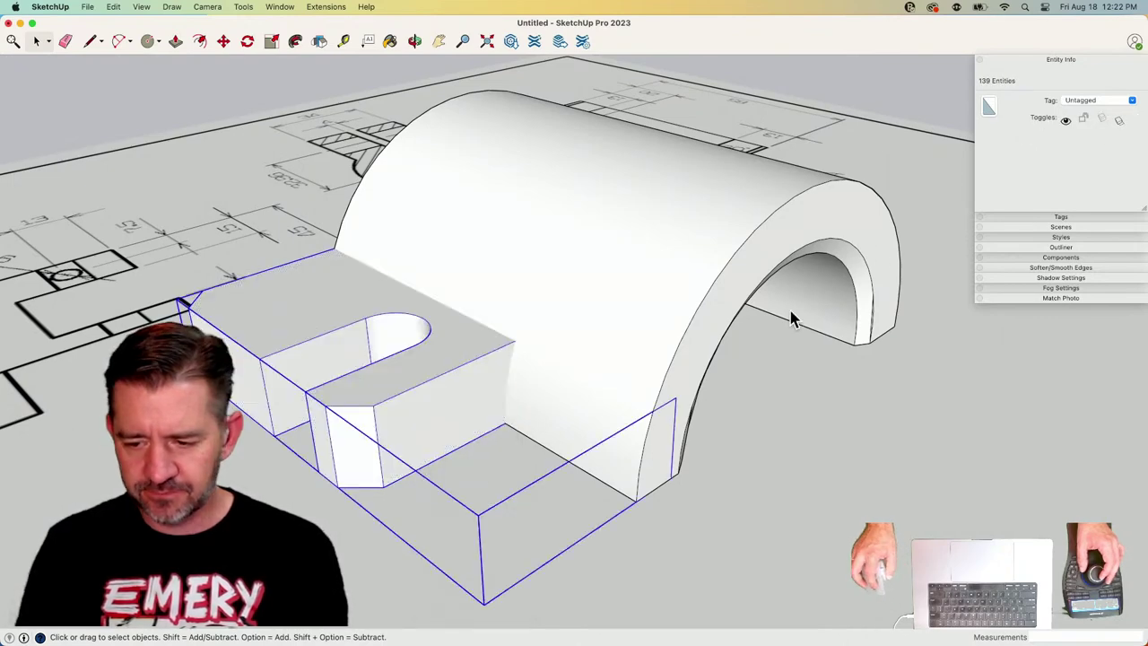
Show hidden geometry and, inside the half-cylinder group, erase the irregular triangulated edges on the inner chamfer's side opposite the flange.
left_click(679, 300)
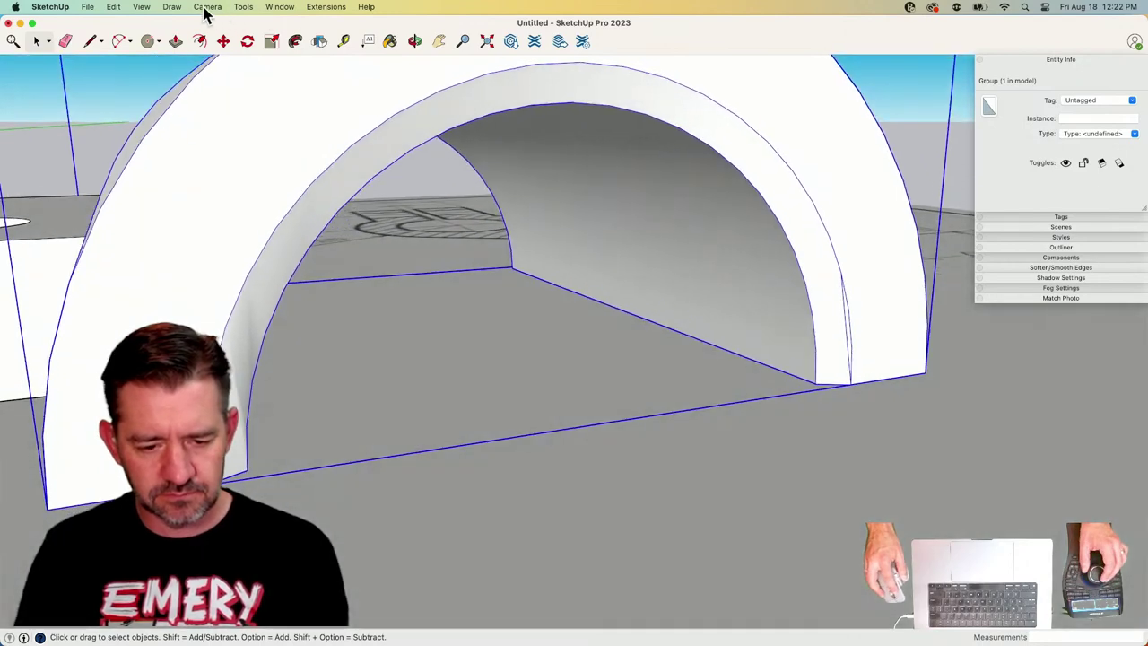
left_click(143, 8)
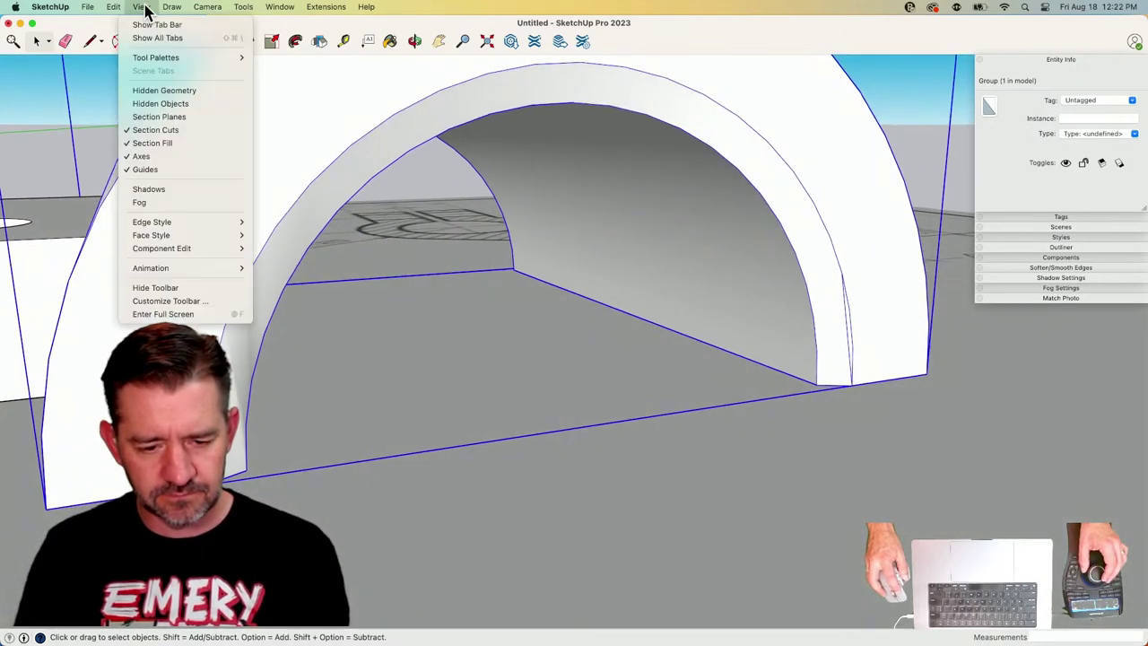
left_click(158, 91)
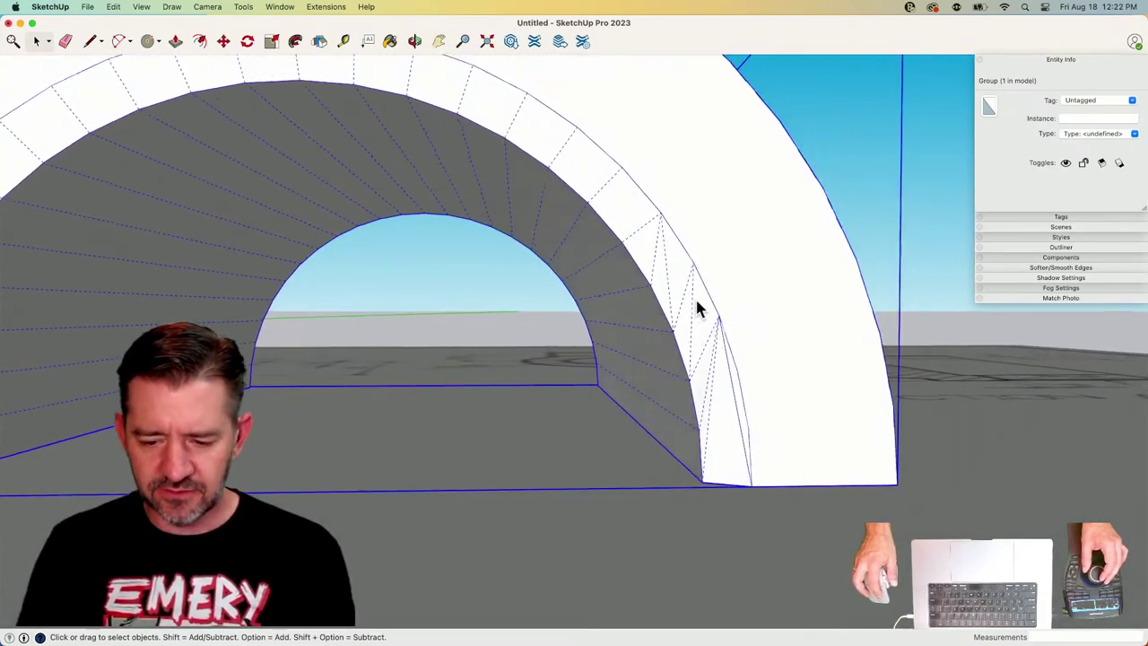
key("e")
key("e")
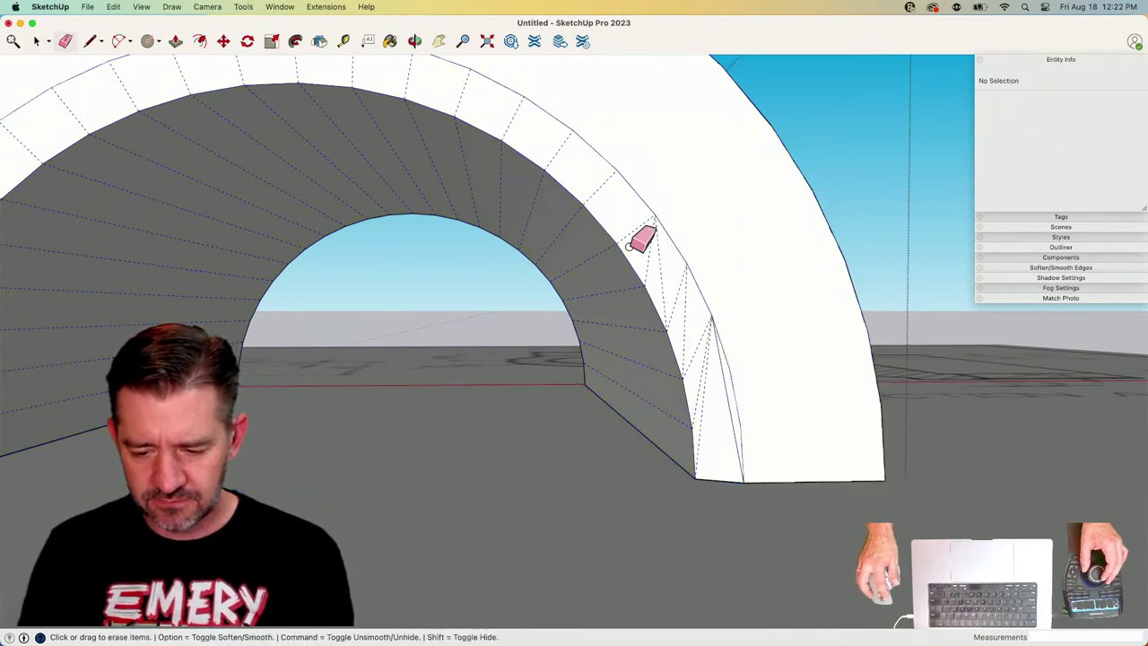
mouse_move(675, 291)
left_mouse_down("alt")
mouse_move(700, 351)
mouse_move(670, 301)
left_mouse_up("alt")
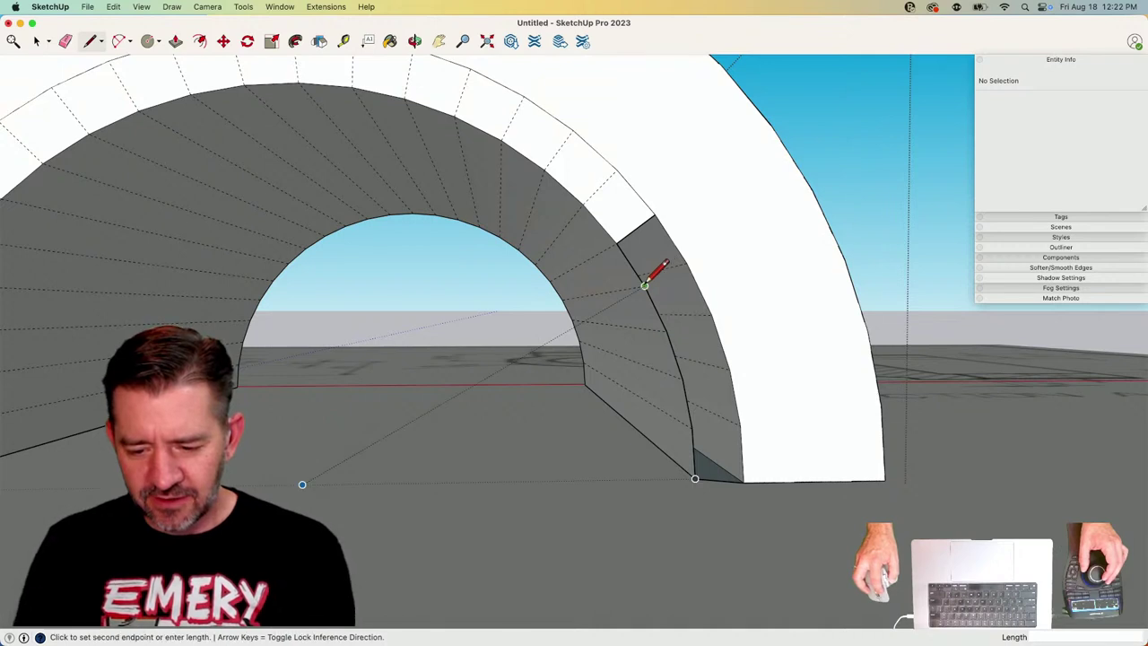
Rebuild the erased chamfer faces by drawing lines between matching facet corners of the two arcs, down towards the base.
left_click(686, 262)
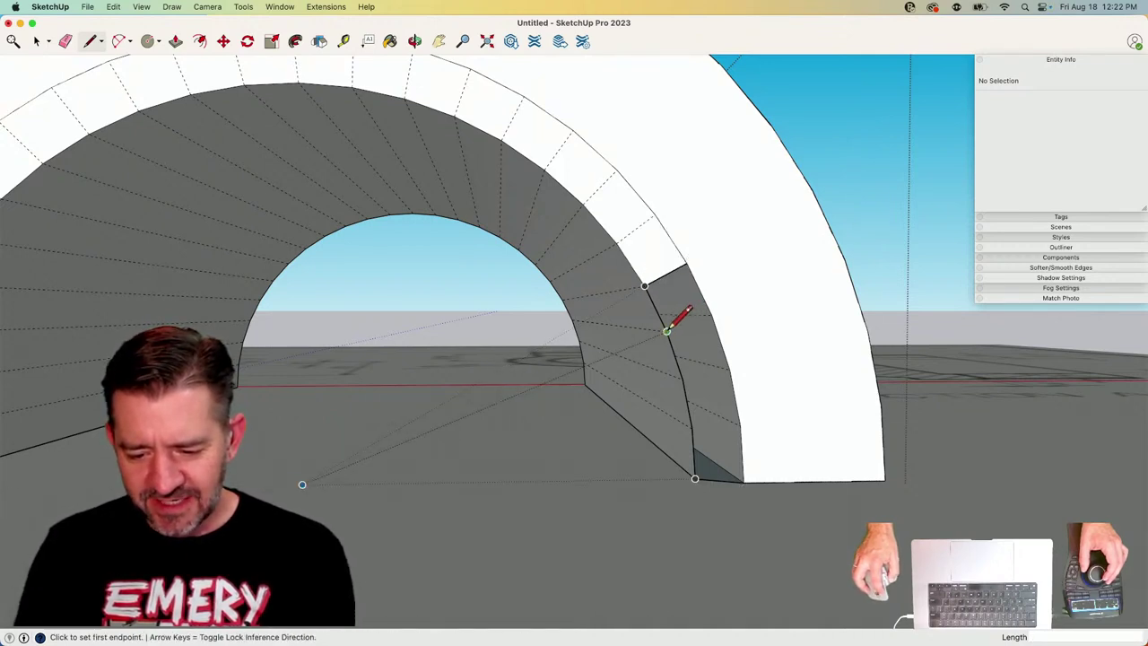
left_click(707, 314)
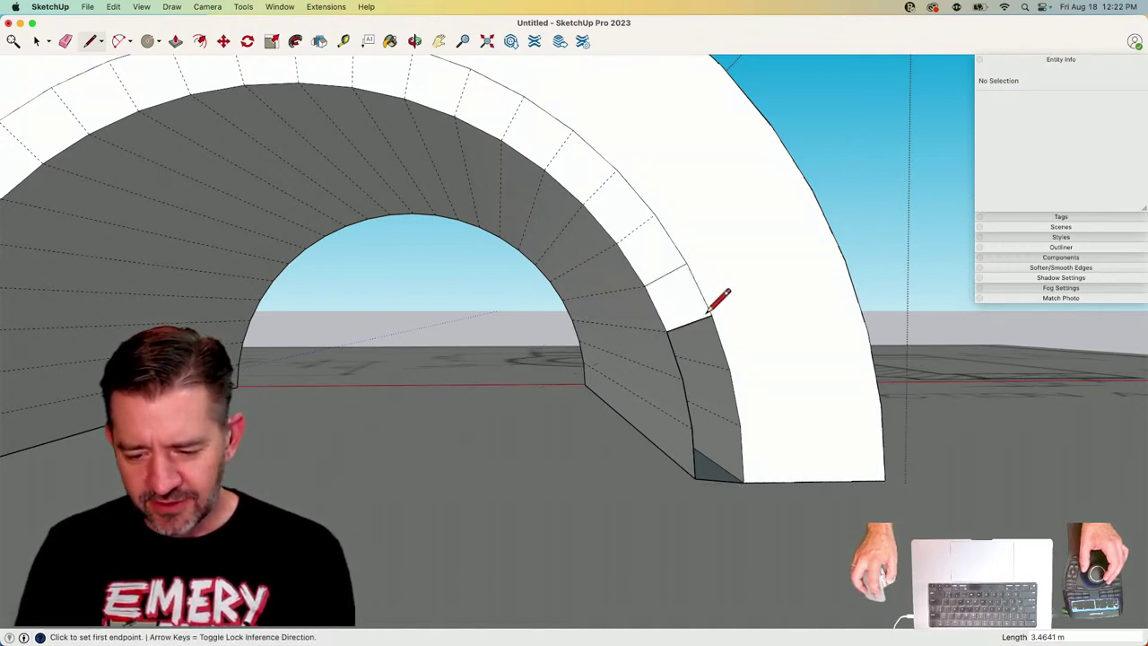
left_click(729, 369)
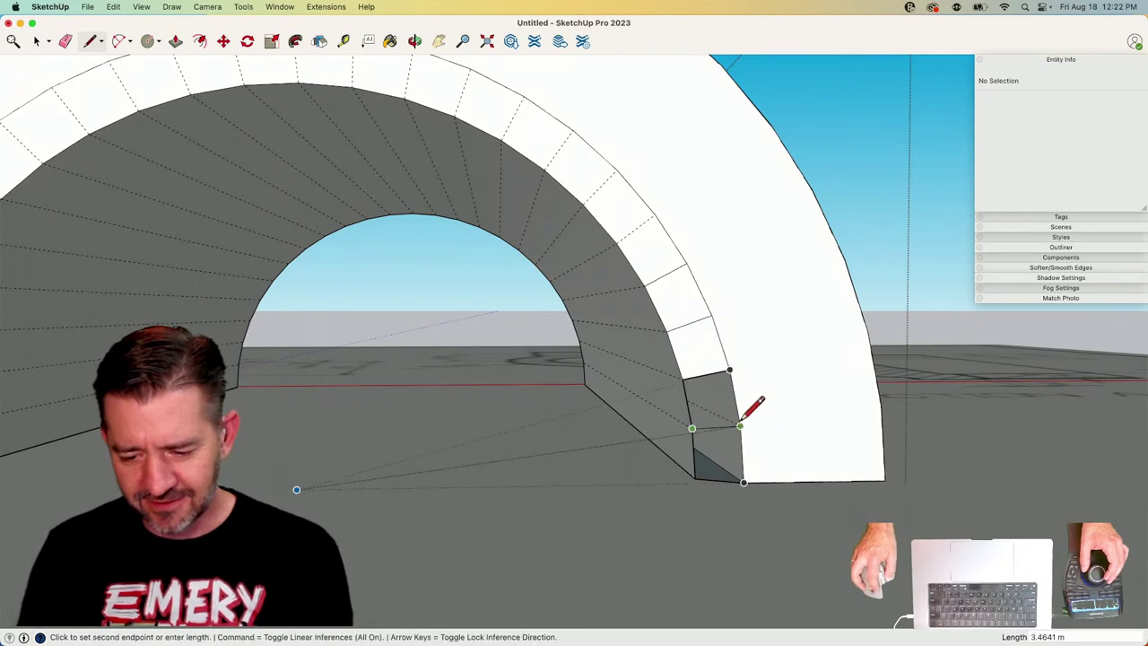
left_click(740, 424)
Soften the new cross lines on the chamfer and redraw the short inner edge up from its bottom corner.
key("e")
left_click_drag(709, 464, 666, 243, "alt")
key("l")
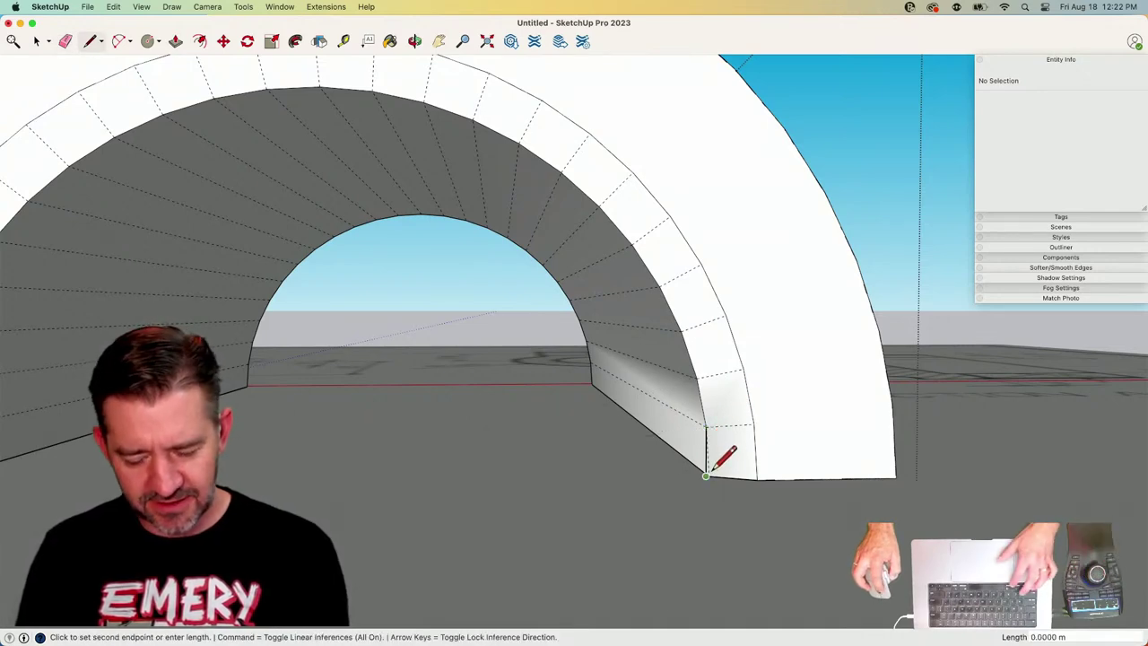
left_click(705, 475)
left_click(708, 476)
left_click(706, 426)
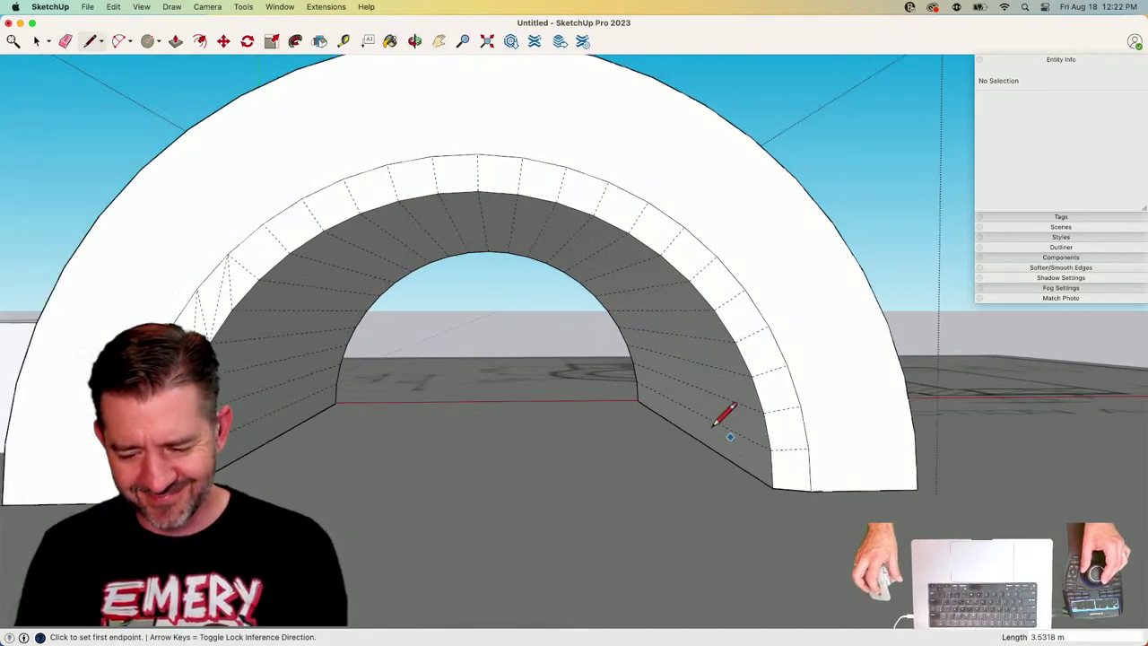
Erase all facet edges across the flange-side half of the inner chamfer, from the crown down to the base.
key("space")
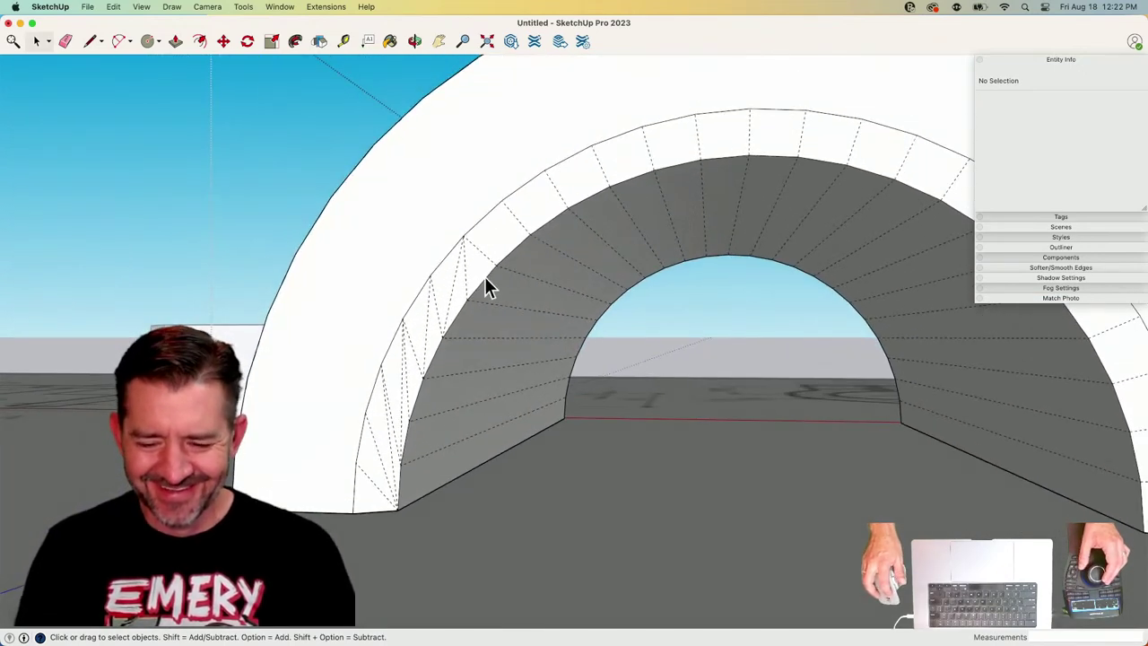
key("e")
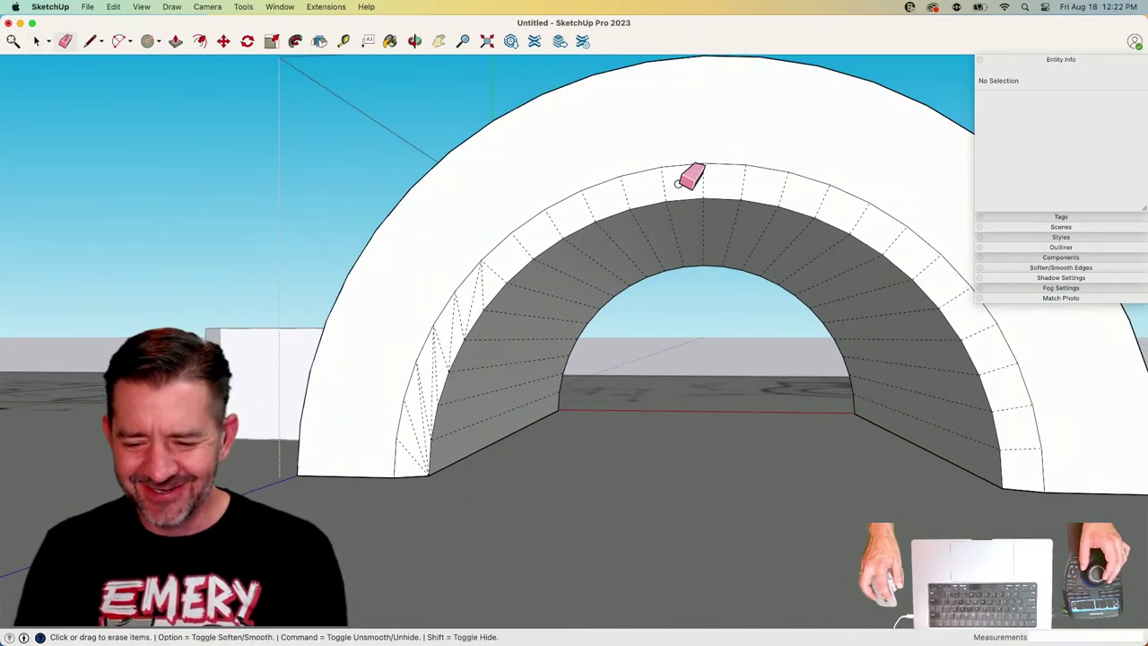
left_click_drag(653, 183, 602, 199)
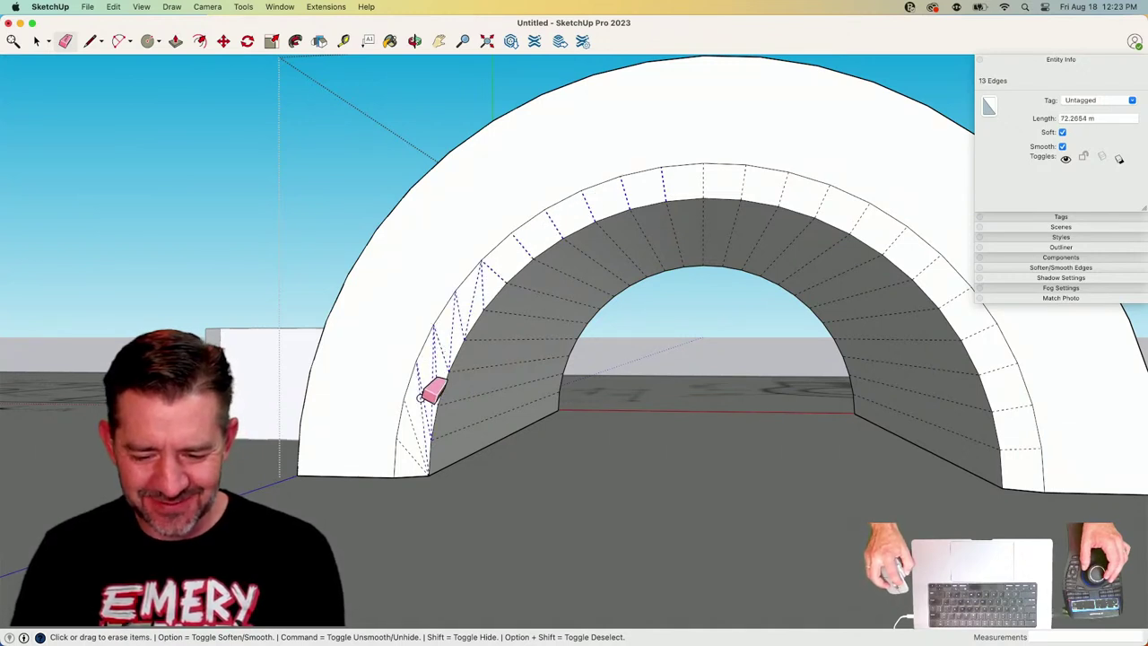
left_click_drag(410, 448, 417, 448, "alt")
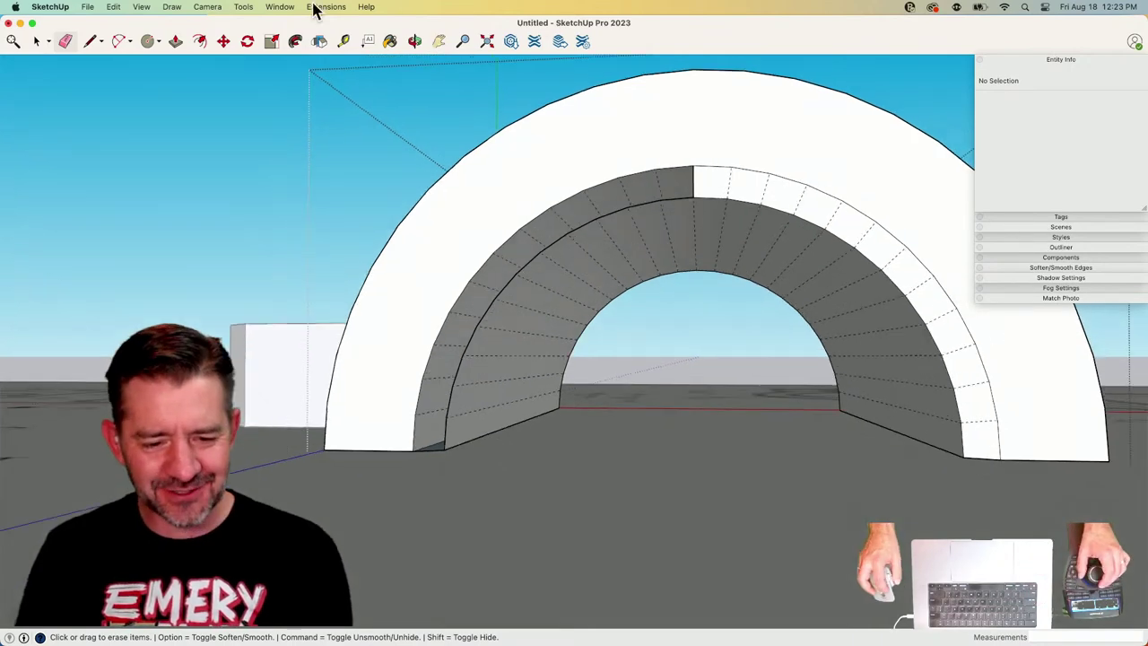
Turn off hidden geometry and delete the surface seen through the open half of the inner chamfer.
left_click(141, 7)
left_click(173, 93)
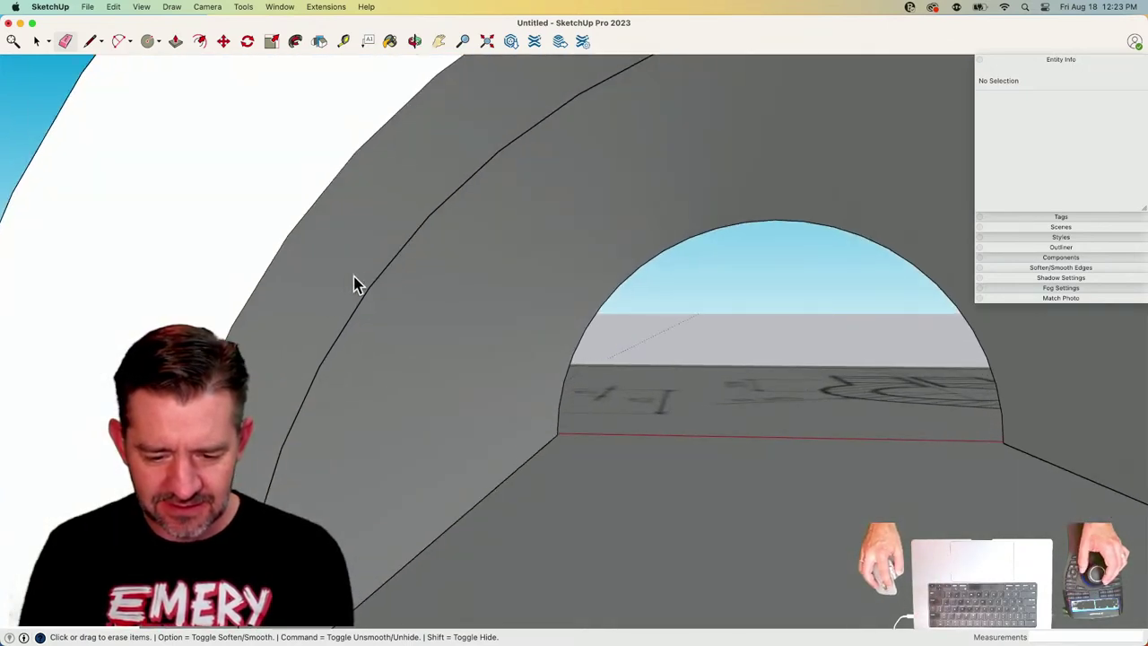
key("space")
left_click(396, 324)
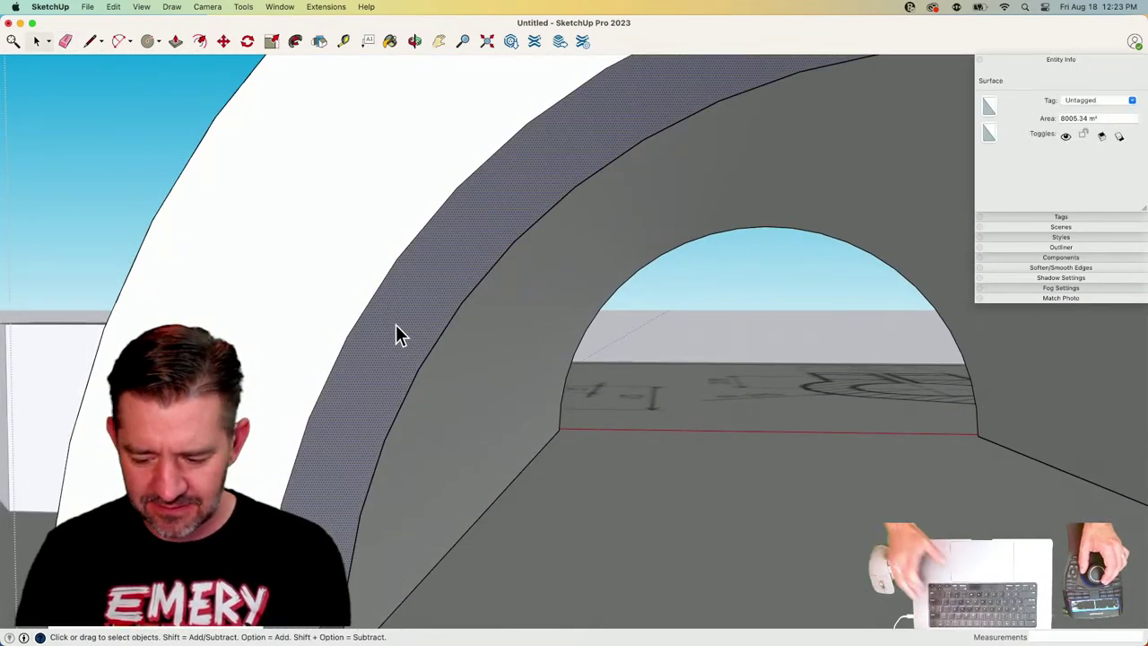
key("Delete")
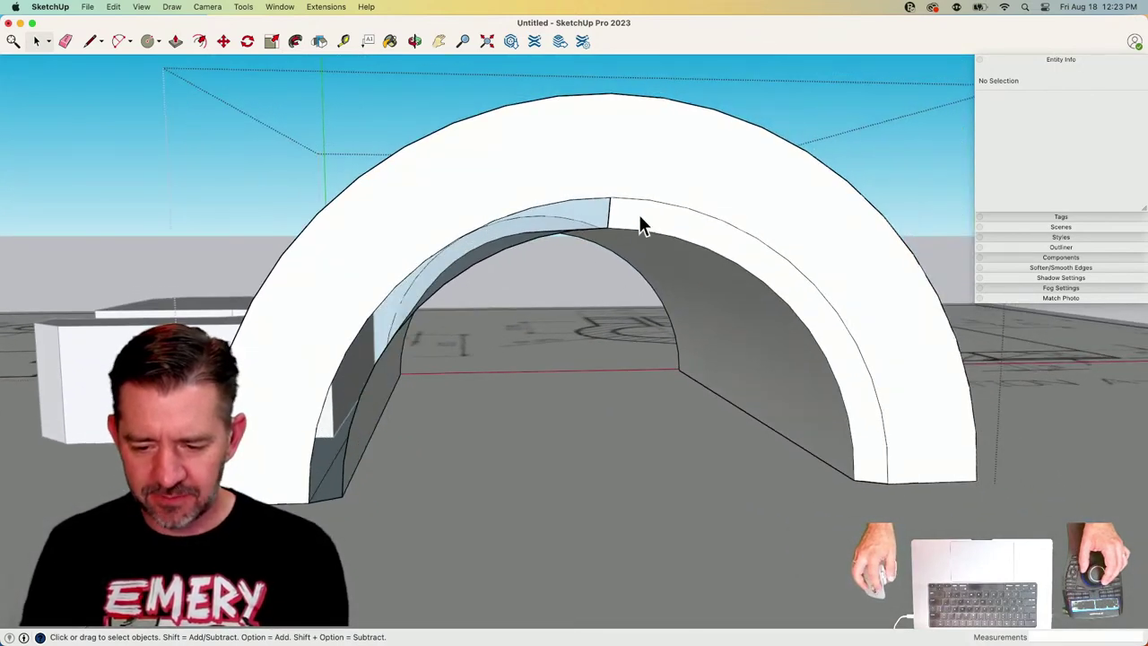
Flip a copy of the clean half of the inner chamfer about the red plane at the arch's crown.
left_click(656, 235)
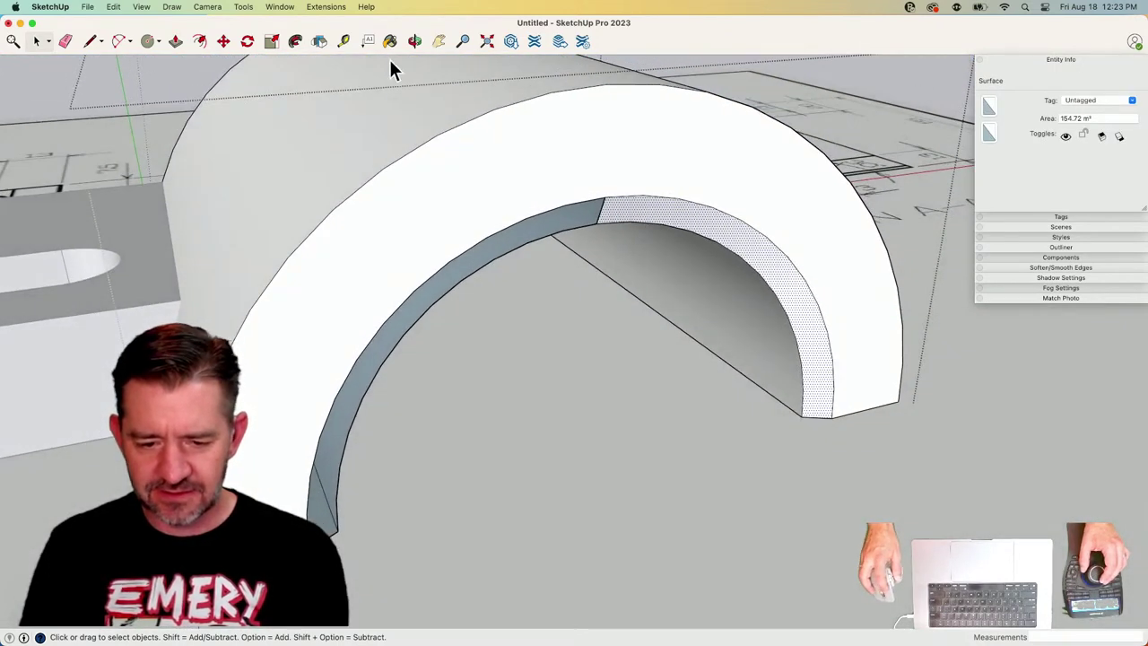
left_click(319, 42)
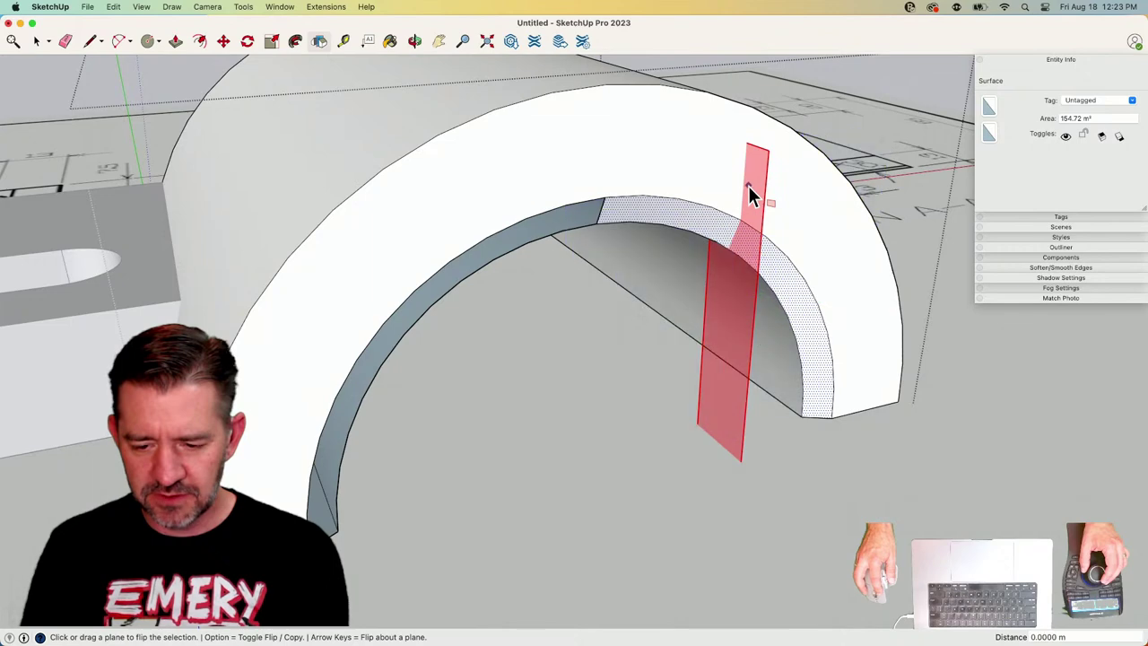
left_click(607, 206)
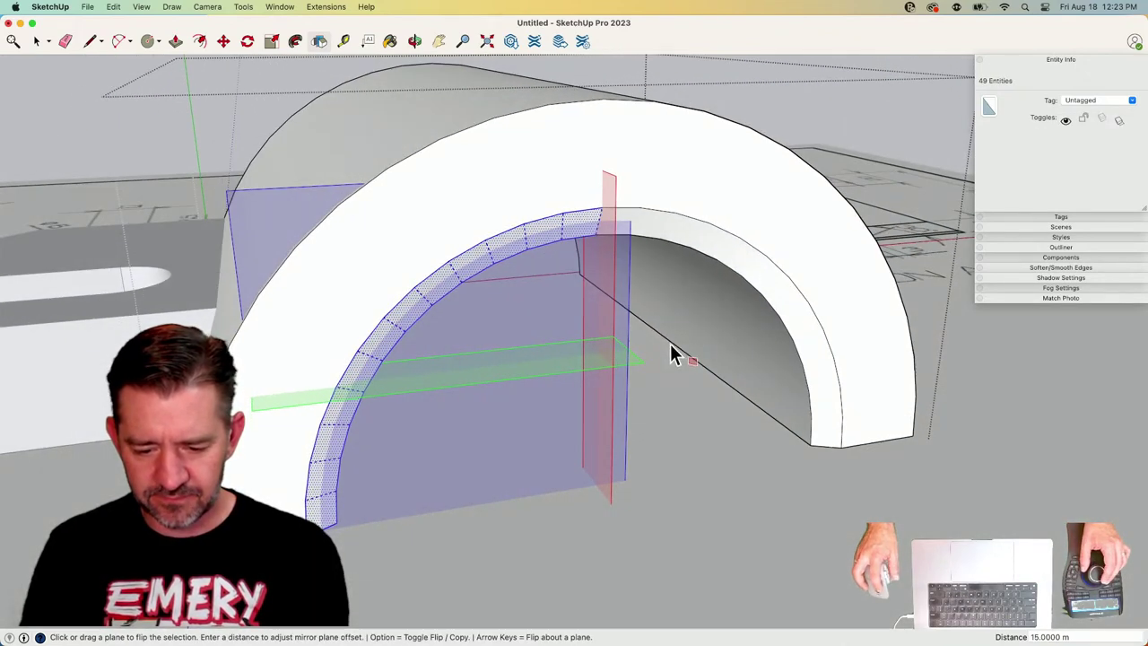
Delete the misshapen inner chamfer surface at the opposite end of the half-cylinder and erase the stray geometry behind it.
key("space")
left_click(654, 425)
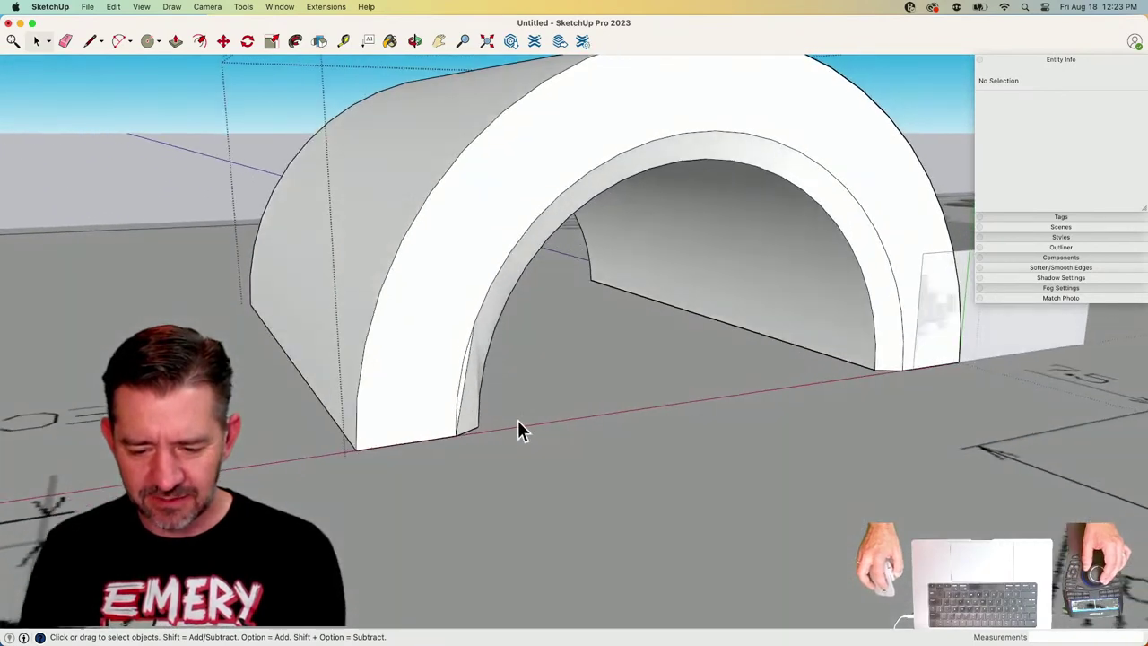
left_click(314, 319)
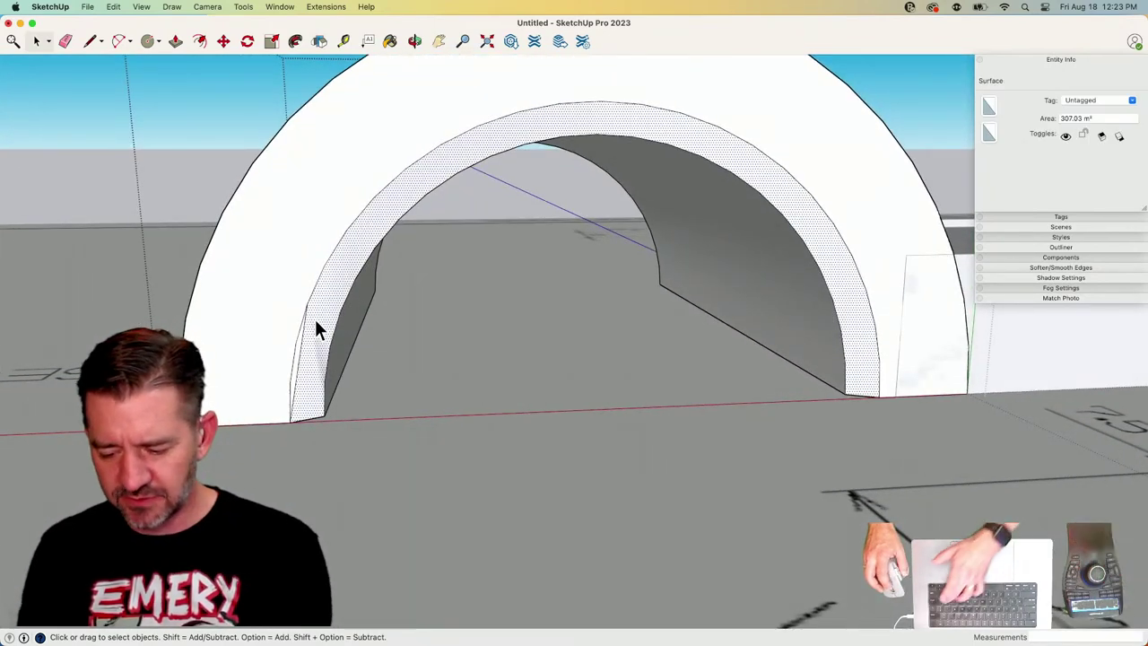
key("e")
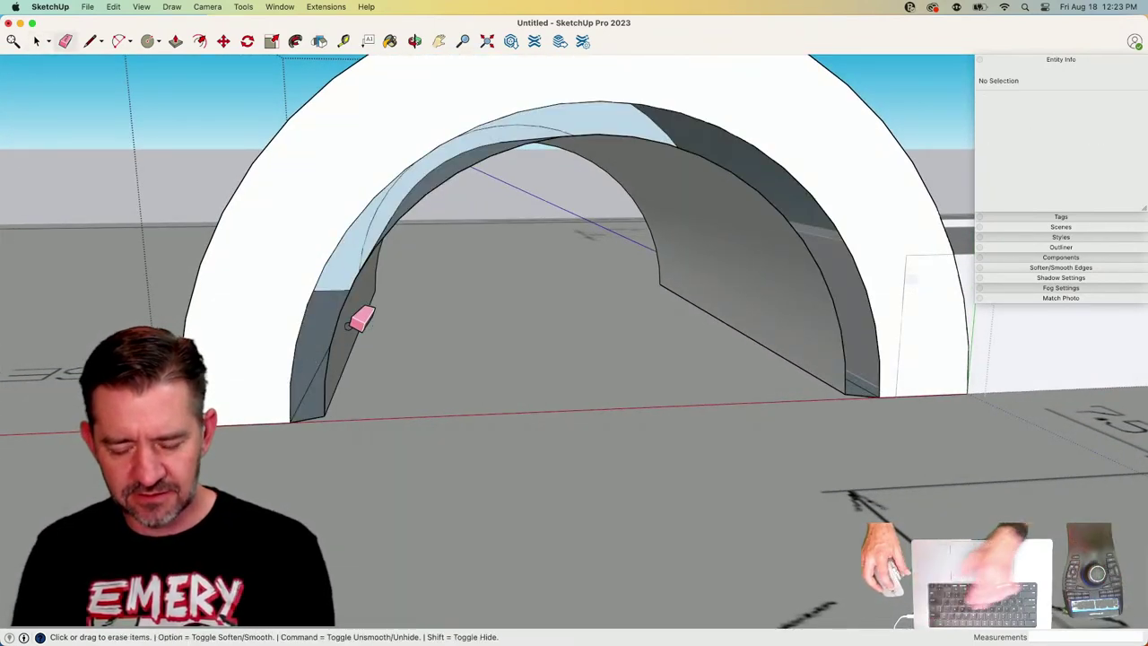
key("space")
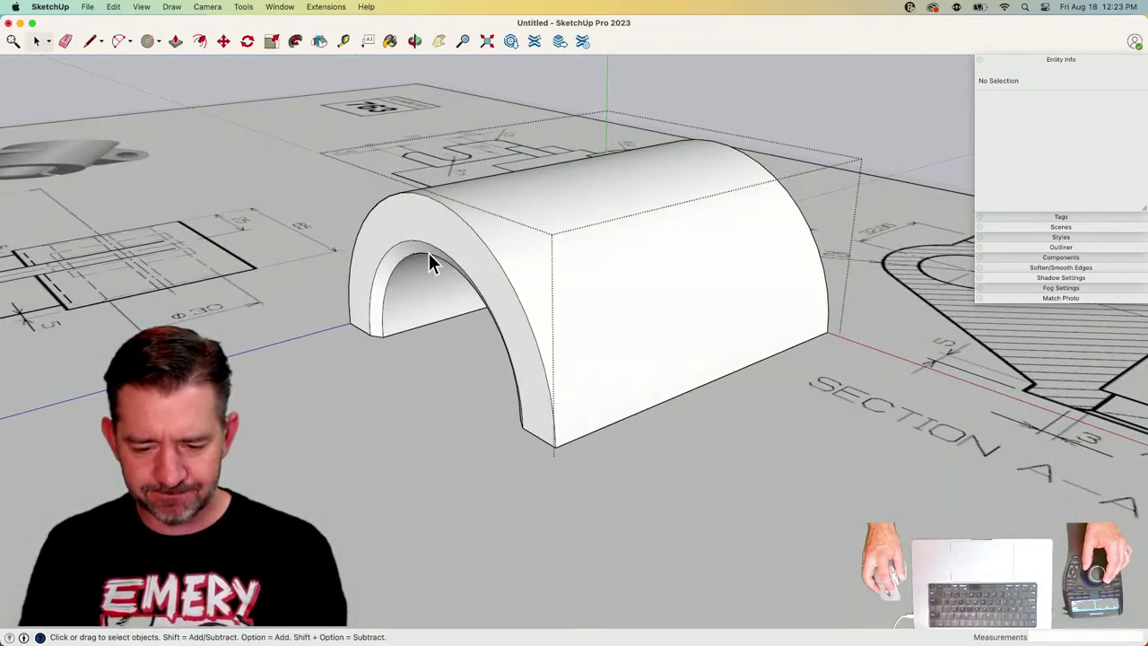
Flip a copy of the clean inner chamfer surface to the opposite end about the blue plane at the half-cylinder's mid-length.
left_click(429, 252)
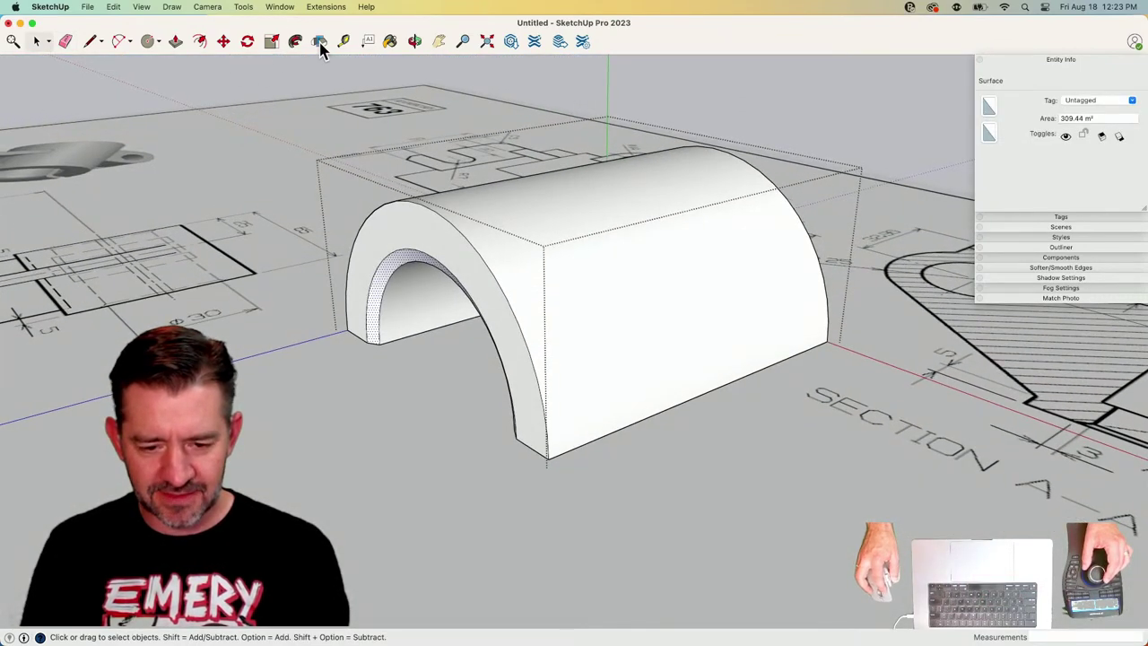
left_click(320, 45)
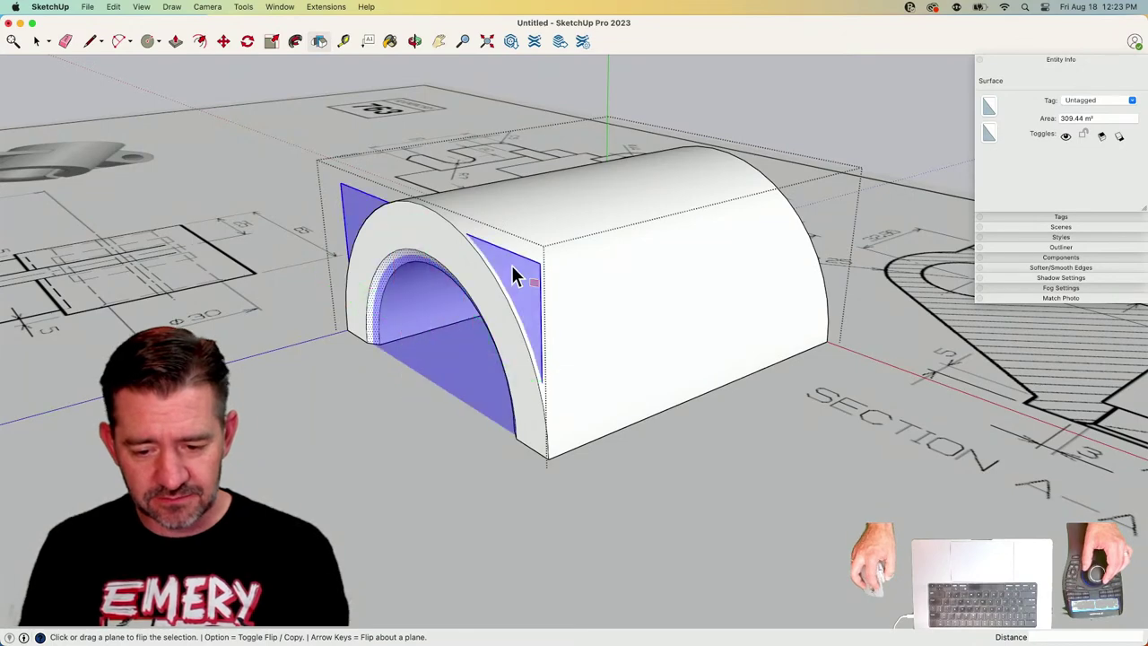
middle_click_drag(511, 264, 541, 199)
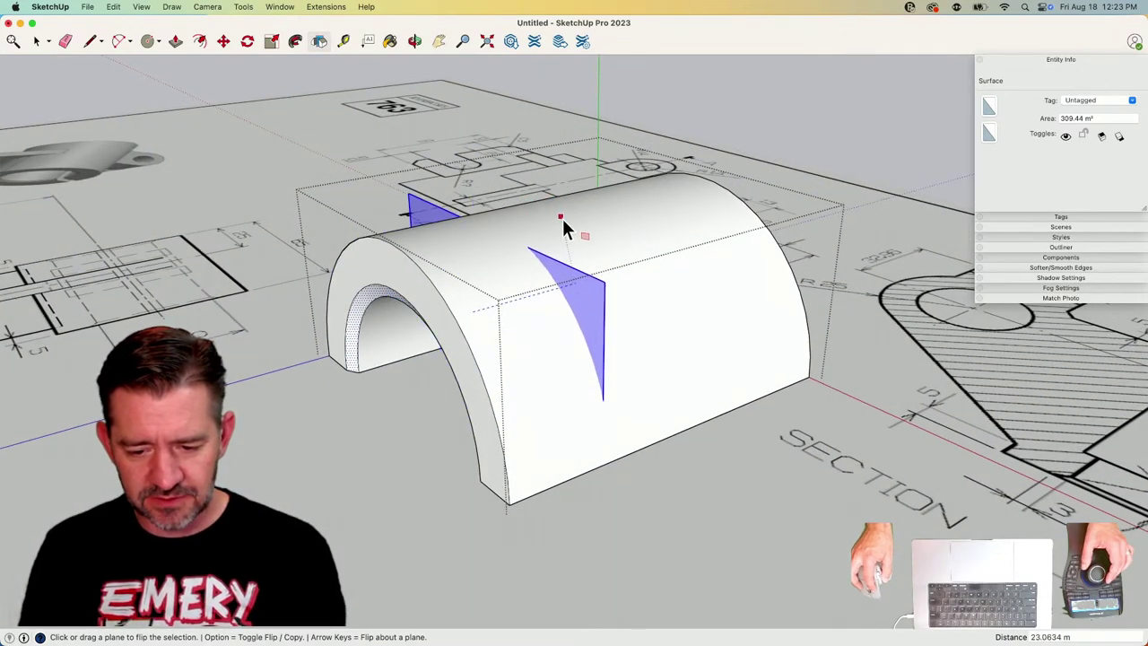
left_click_drag(563, 224, 607, 239)
key("alt")
key("space")
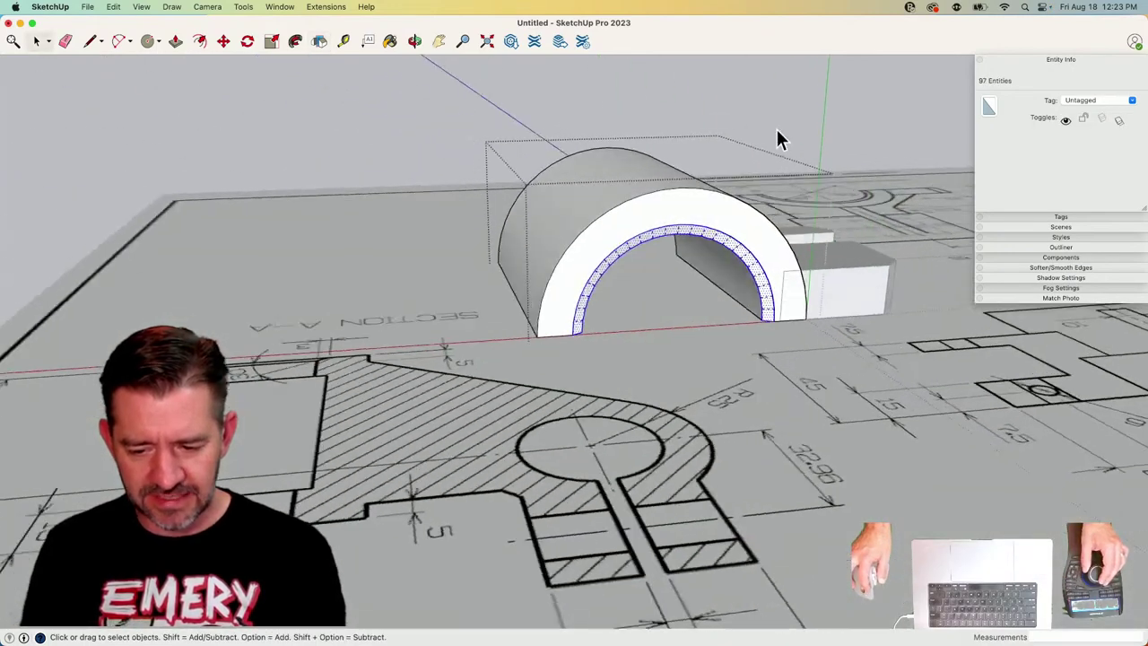
left_click(776, 134)
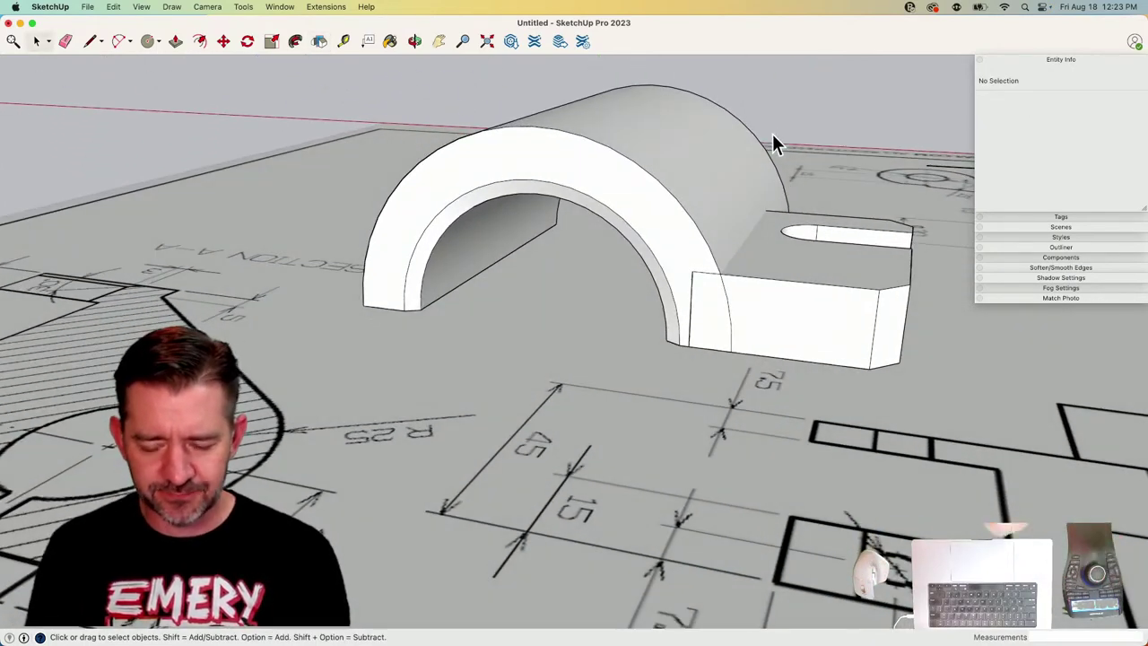
Close the half-cylinder group, open the slotted flange group for editing and hide the rest of the model.
left_click(630, 208)
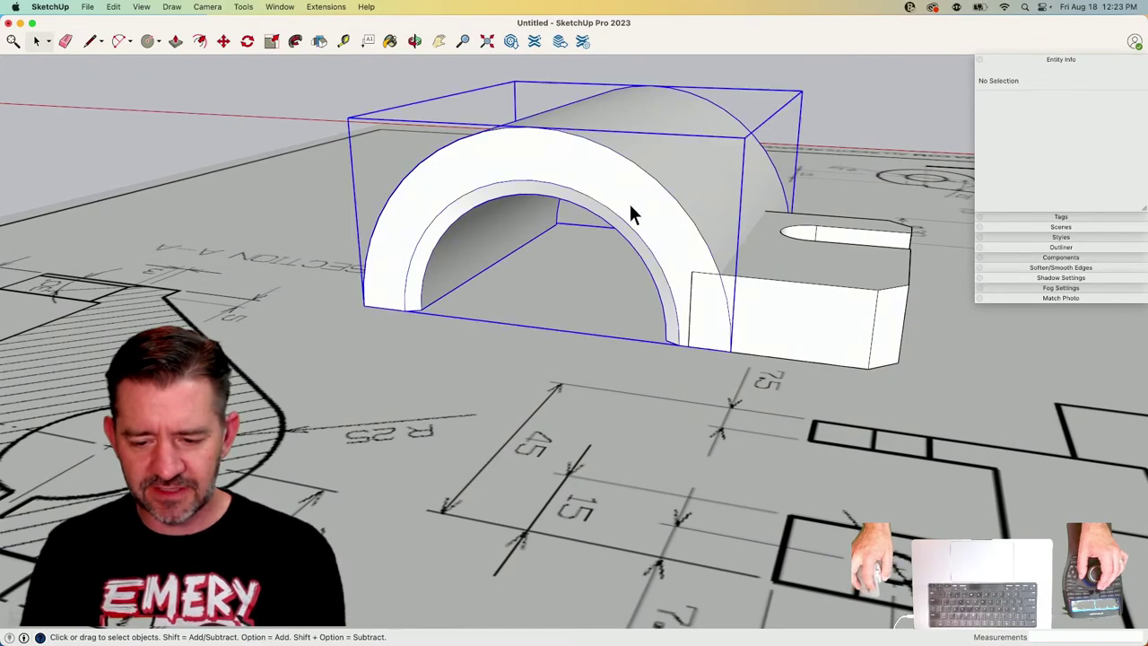
double_click(760, 306)
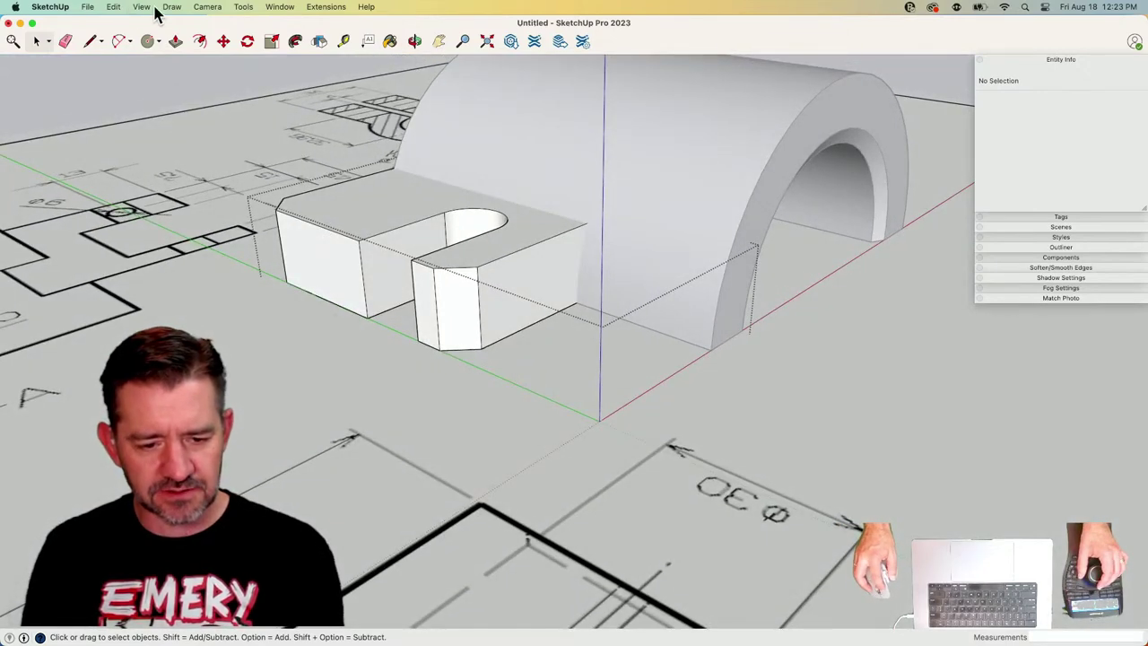
left_click(114, 11)
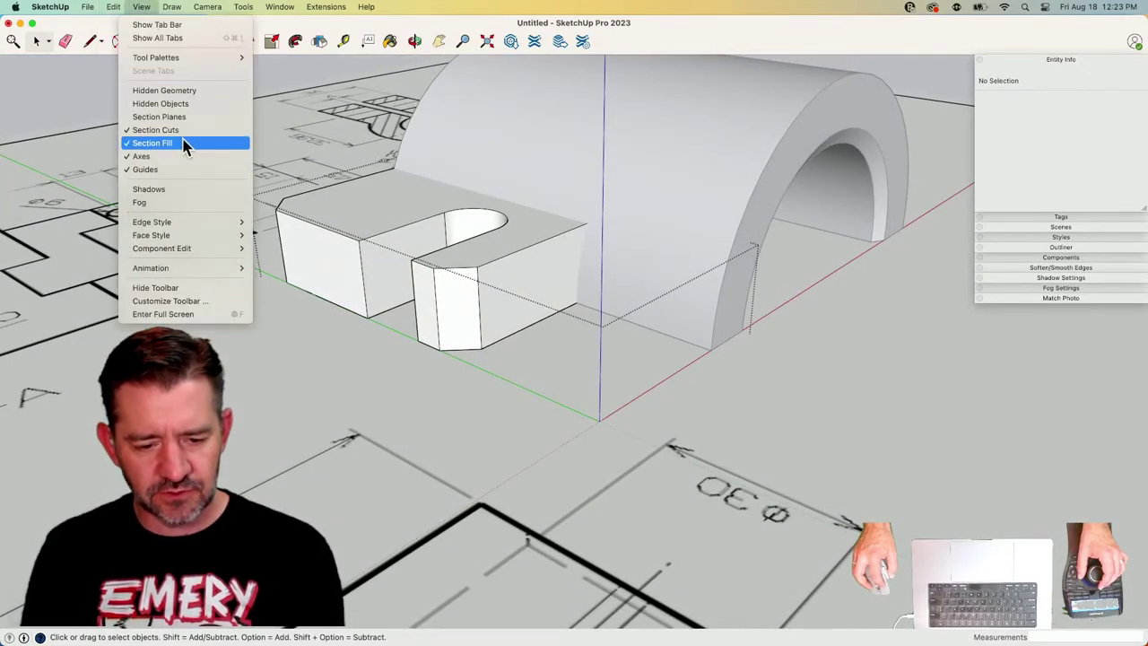
mouse_move(199, 248)
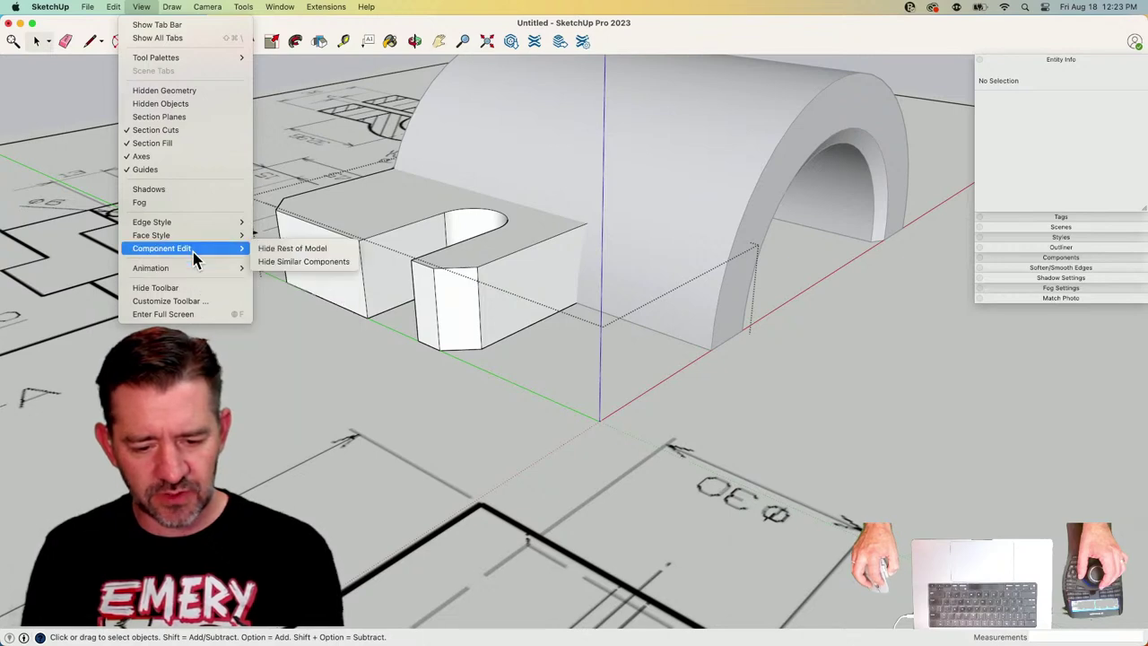
left_click(279, 250)
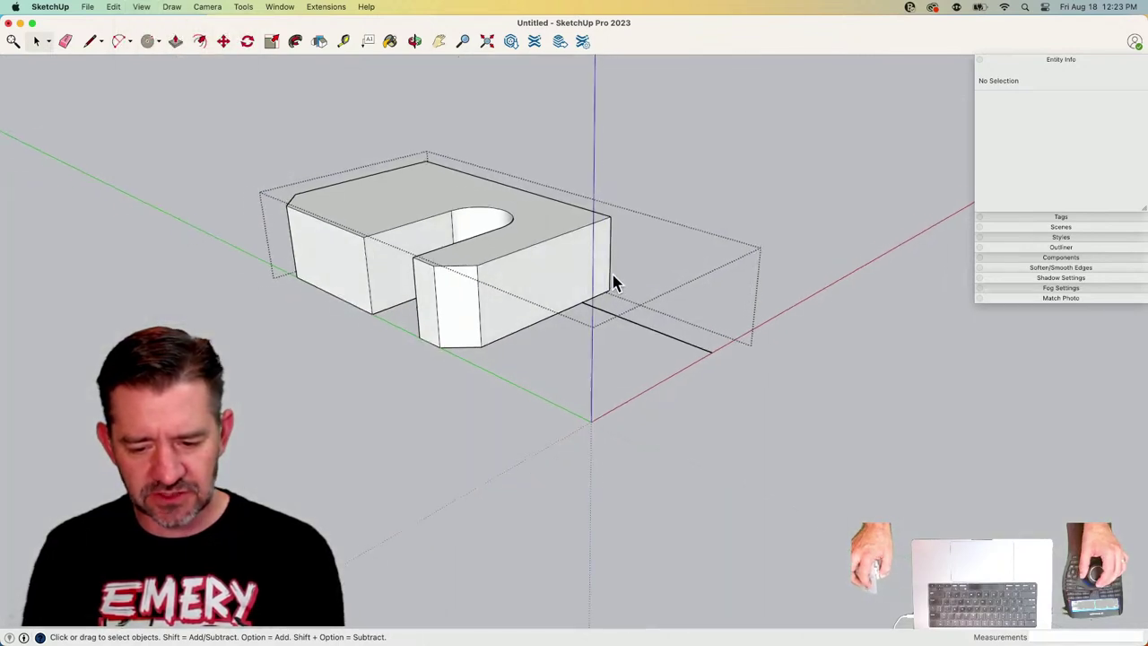
Erase the stray edges beyond the flange, close its group, and check that the flange and half-cylinder are solid groups.
key("e")
left_click(592, 303)
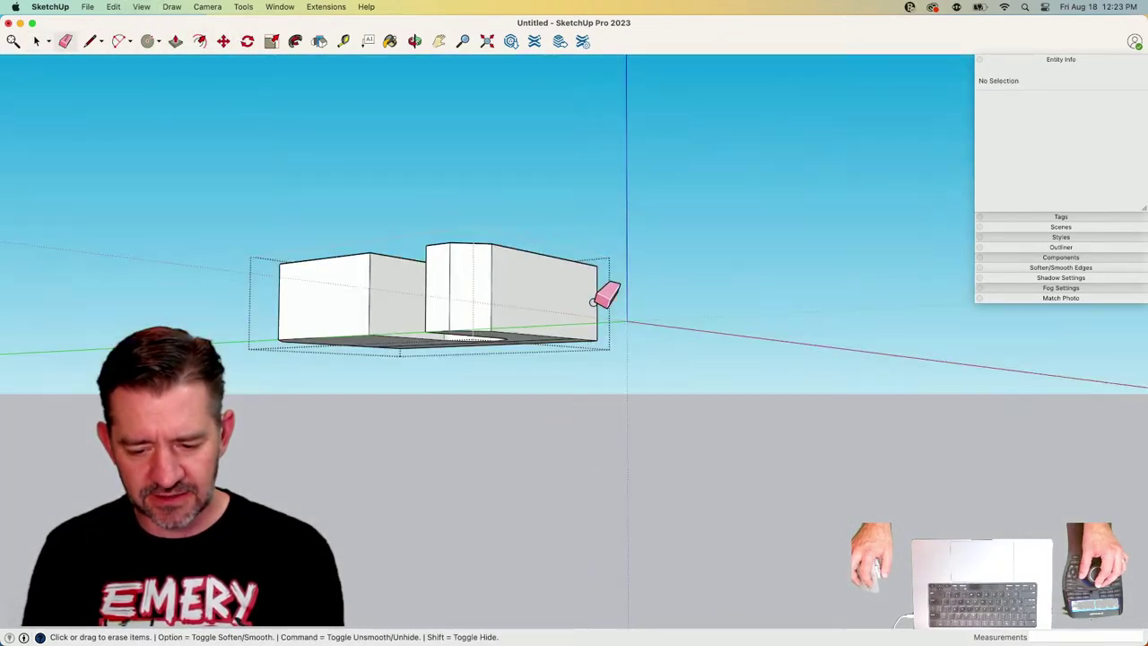
left_click(555, 382)
key("space")
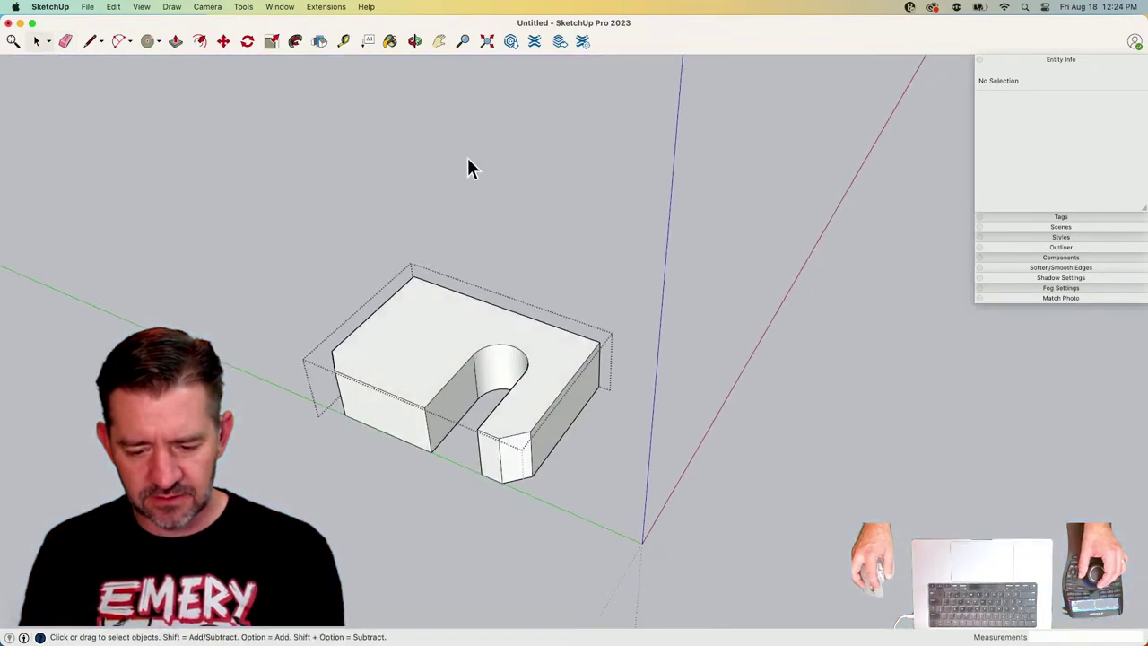
left_click(466, 155)
left_click(447, 328)
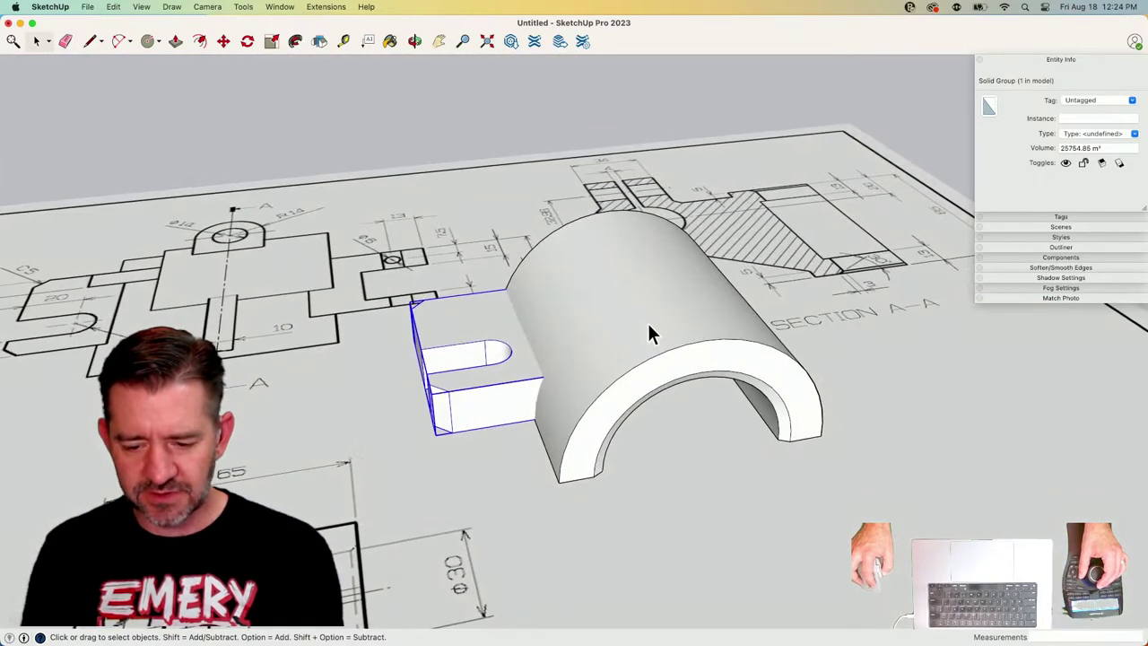
left_click(601, 372)
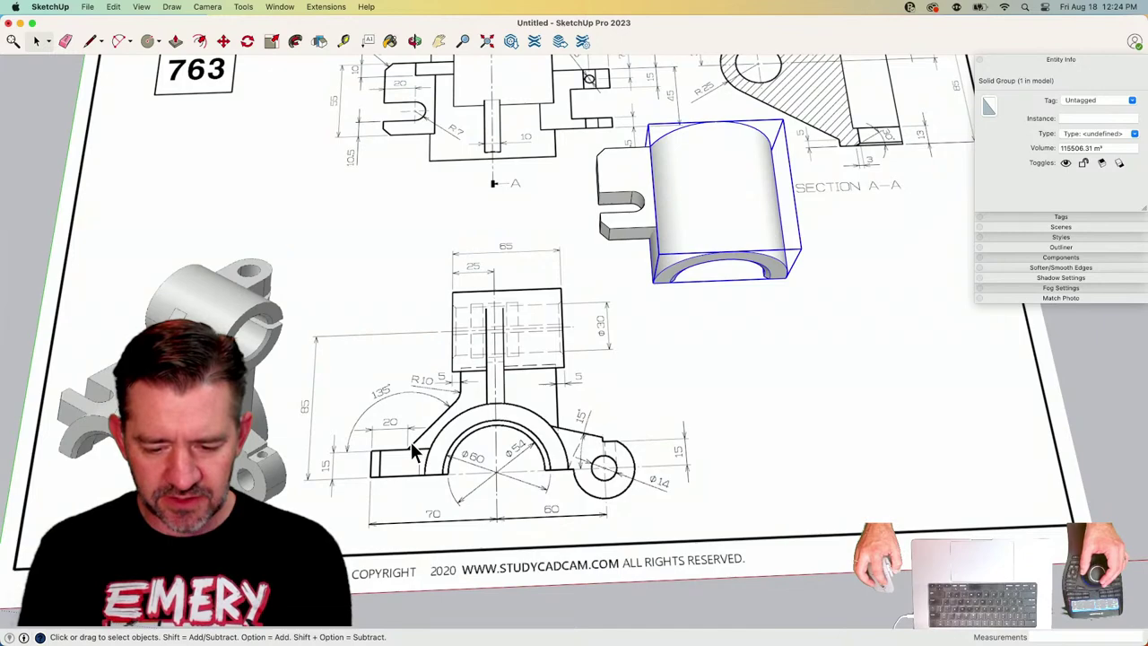
Draw a 20 m line along the flange's chamfered side from its squared-off corner, and a short perpendicular line inward from its end.
key("l")
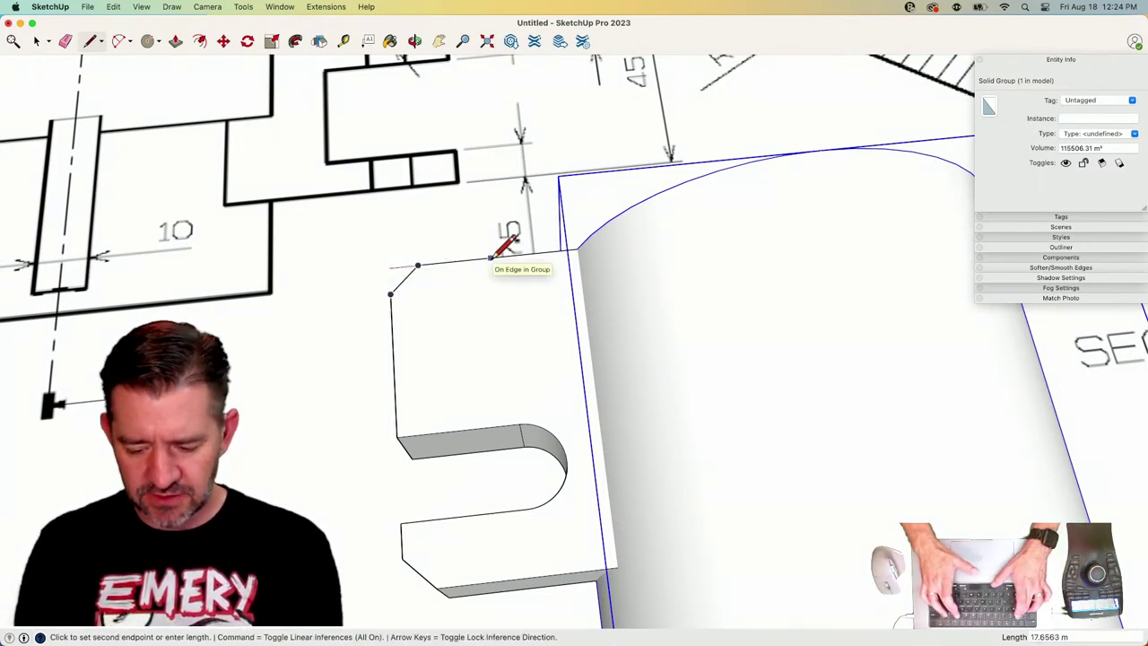
type("20")
scroll(504, 254, "down", 8)
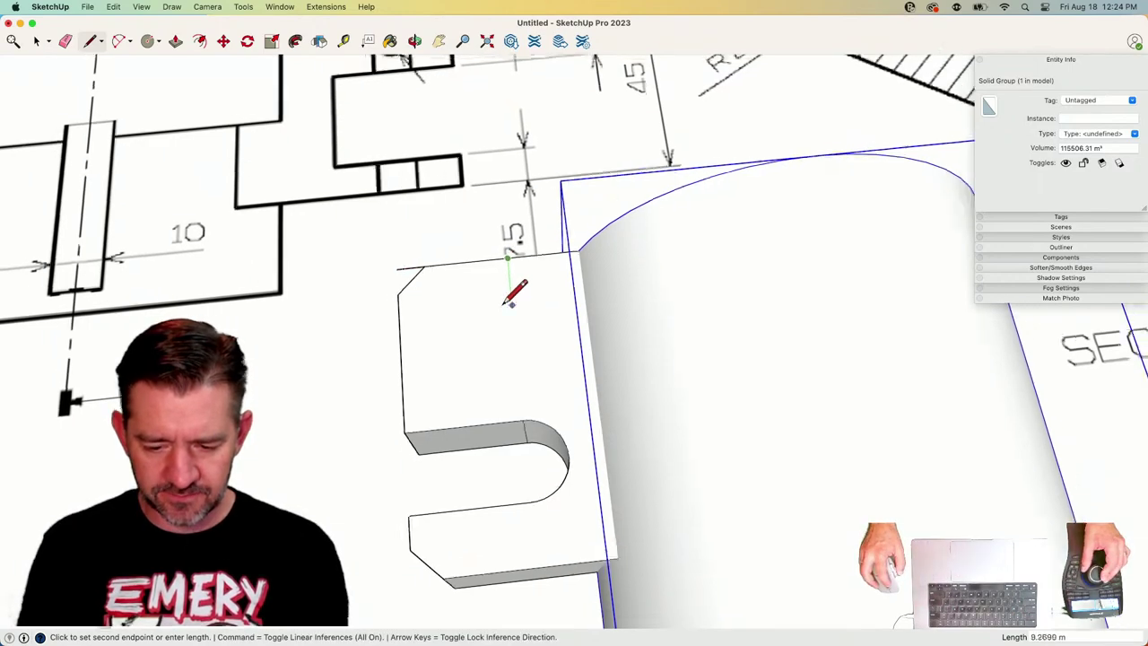
mouse_move(428, 146)
middle_mouse_down()
mouse_move(433, 133)
mouse_move(450, 204)
middle_mouse_up()
scroll(453, 203, "up", 3)
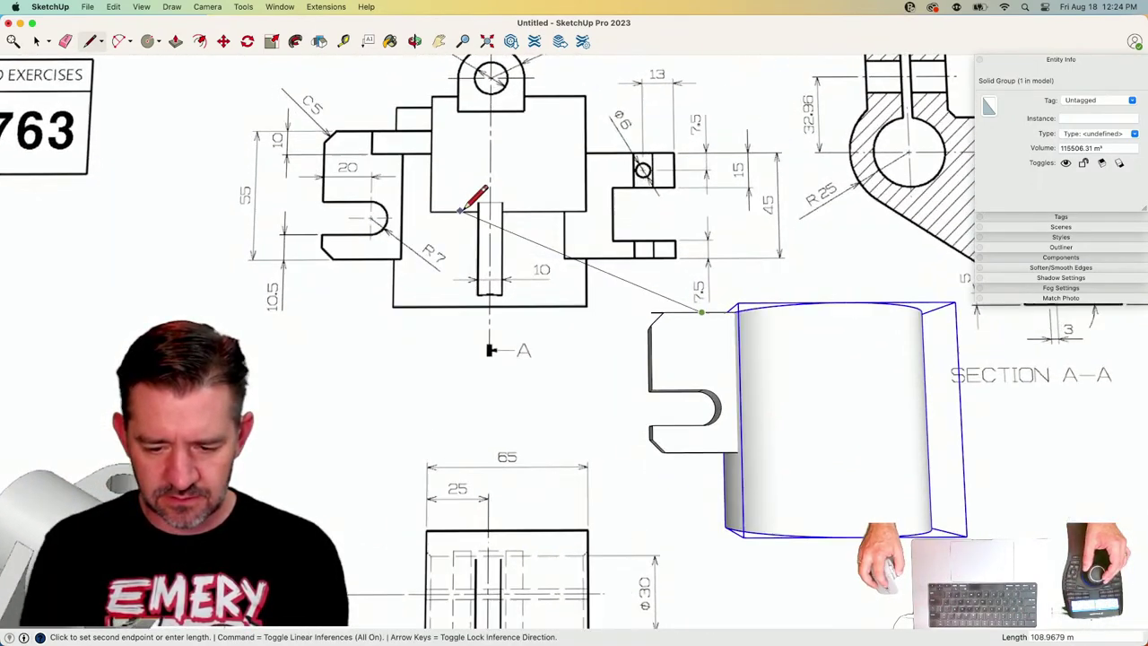
mouse_move(491, 261)
middle_mouse_down()
mouse_move(666, 338)
mouse_move(607, 372)
mouse_move(644, 355)
mouse_move(334, 280)
mouse_move(326, 240)
middle_mouse_up()
key("space")
Check the rib dimensions in the drawing and erase the 20 m construction line along the flange's edge.
scroll(640, 354, "down", 2)
scroll(458, 258, "down", 3)
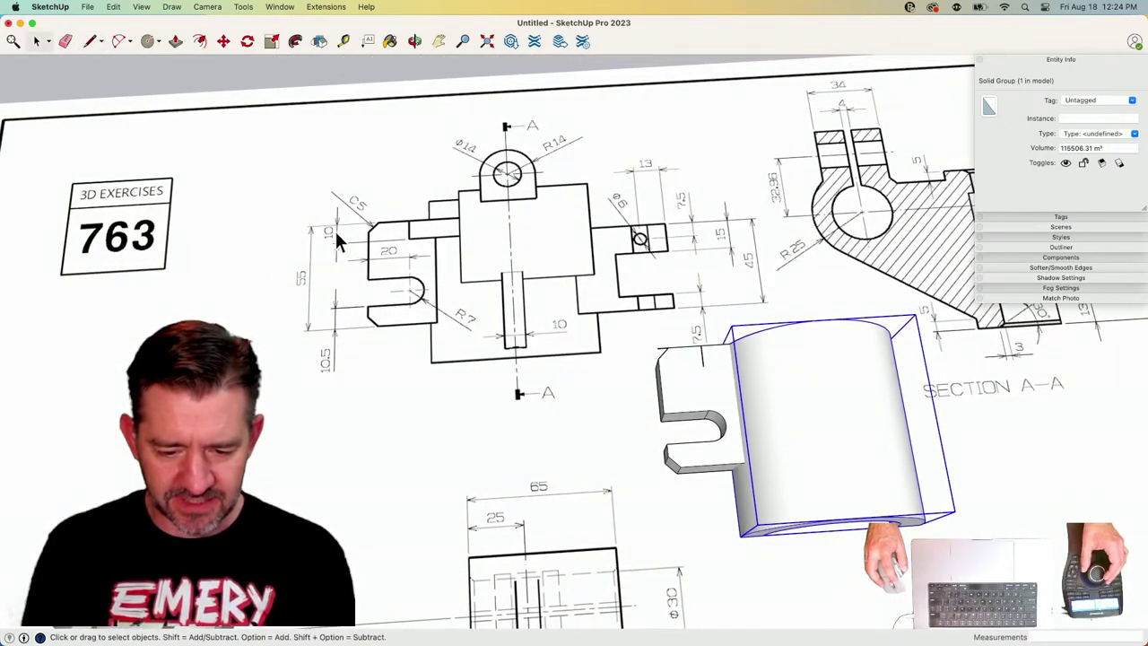
scroll(834, 394, "up", 1)
middle_click_drag(832, 385, 749, 402, "shift")
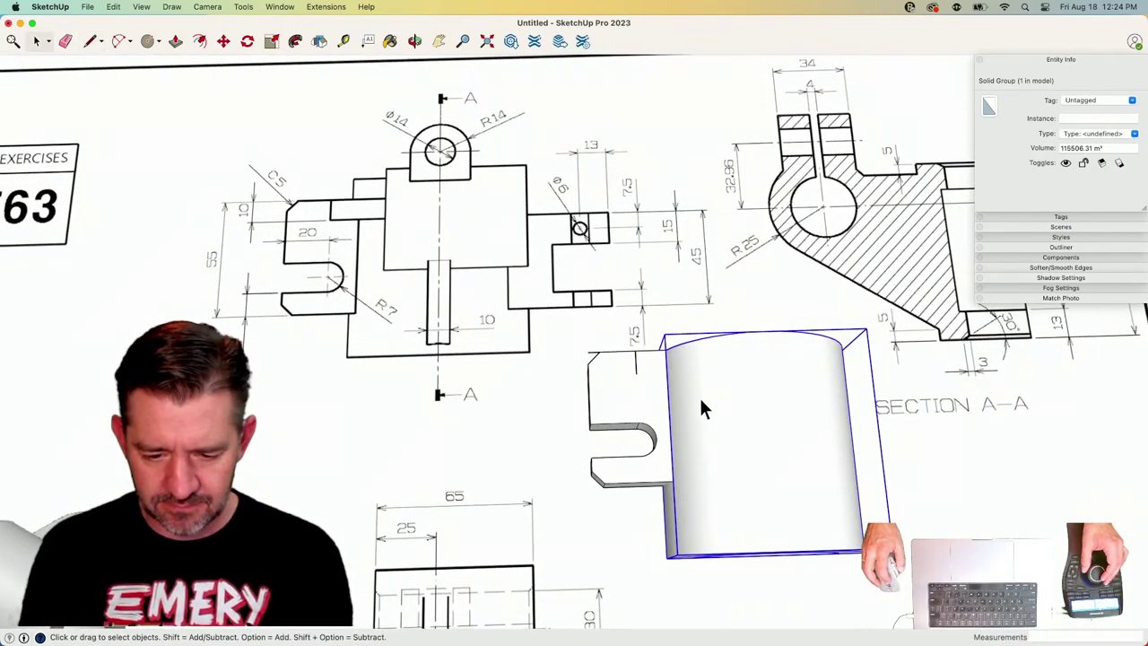
scroll(664, 397, "down", 5)
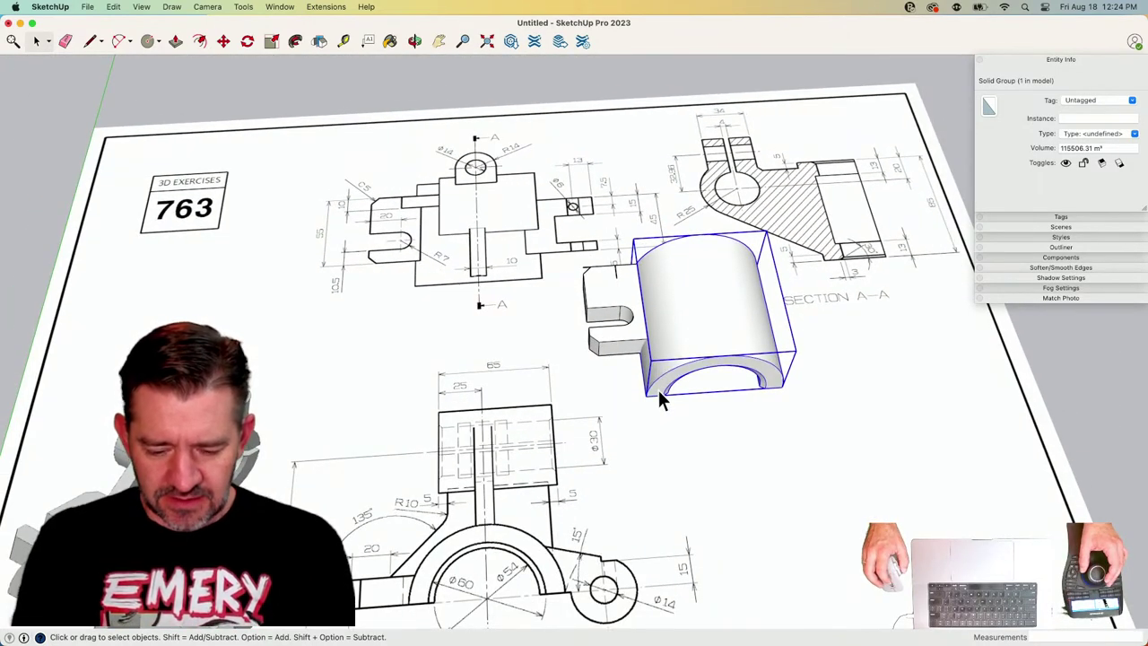
scroll(668, 390, "up", 4)
key("e")
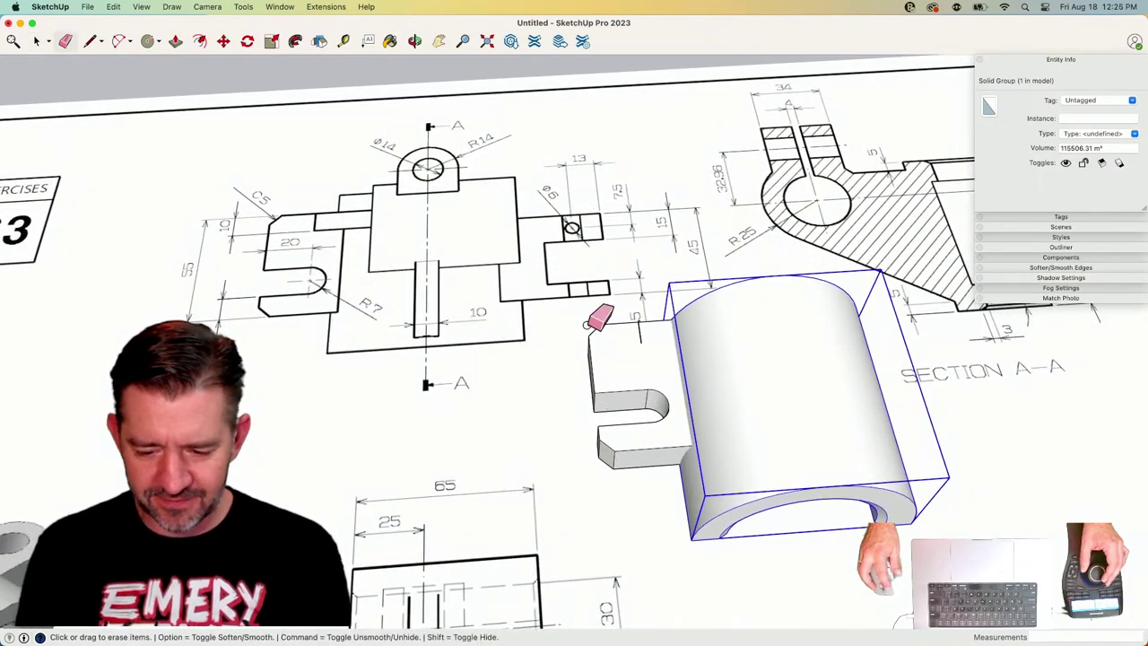
left_click(596, 318)
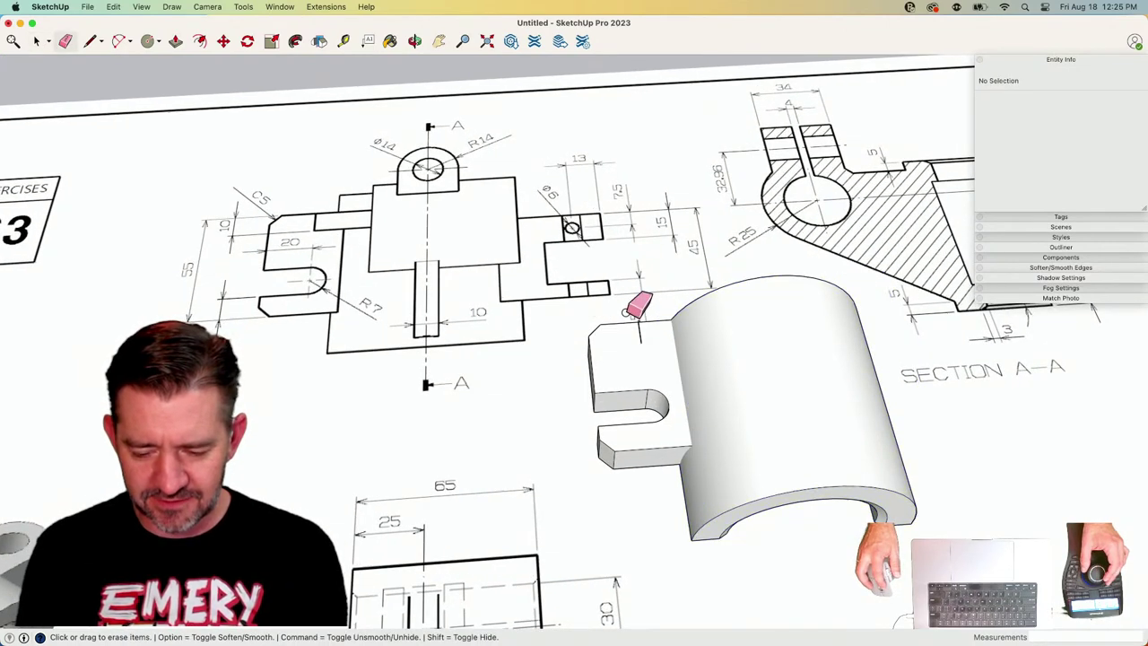
Draw a line about 40 m long from the short line's outer end, outward past the flange's chamfered corner.
key("l")
scroll(641, 303, "down", 5)
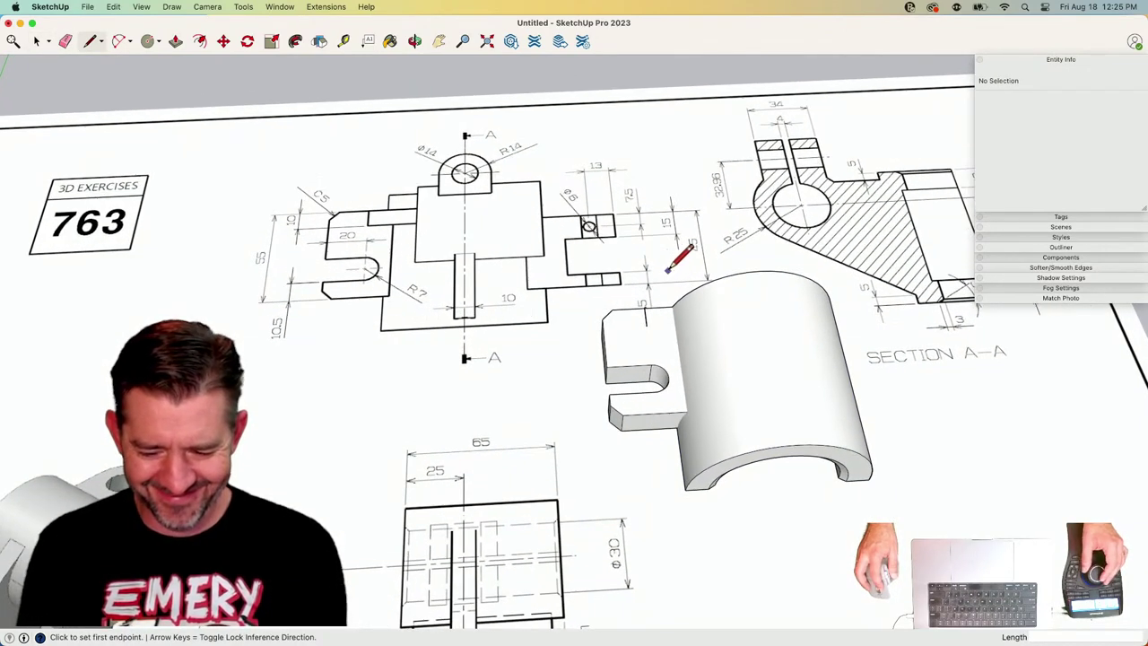
scroll(668, 259, "down", 2)
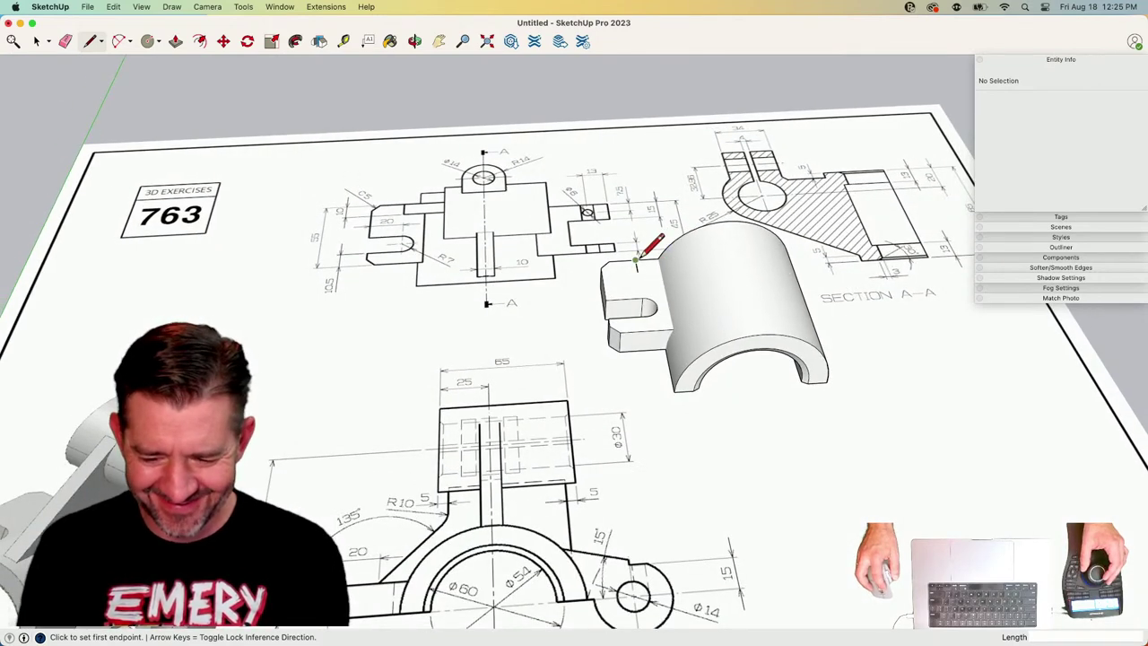
key("space")
Rotate the roughly 40 m line by 135° about the short line's outer end so it slopes up toward the half-cylinder.
left_click(578, 262)
scroll(578, 262, "up", 3)
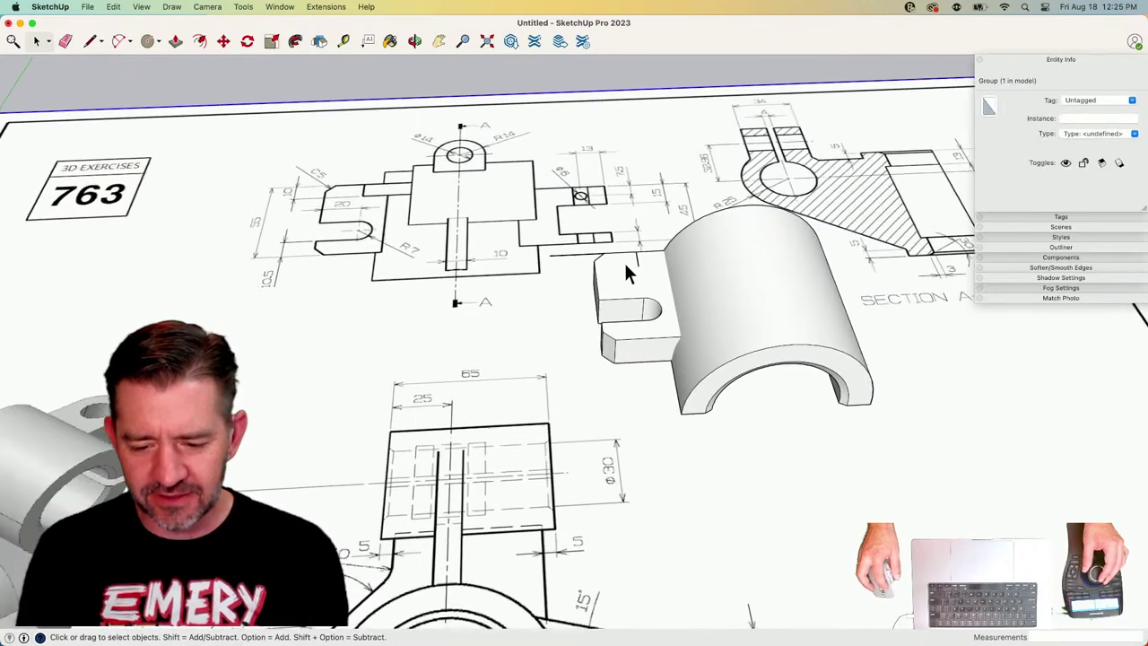
scroll(613, 258, "up", 3)
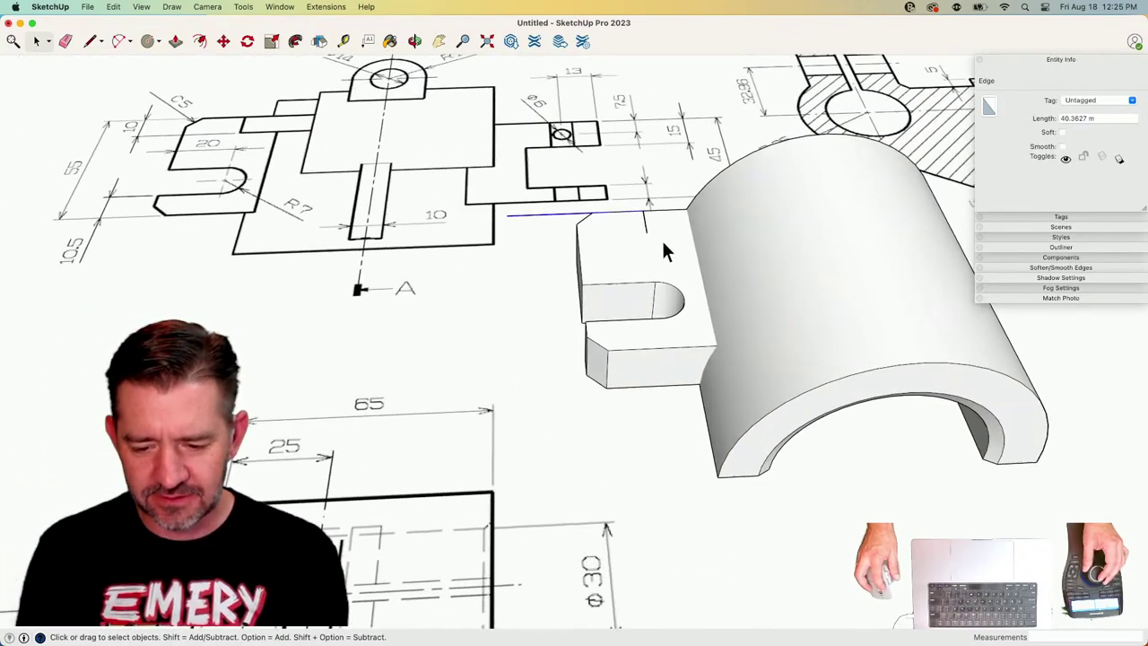
scroll(656, 246, "down", 6)
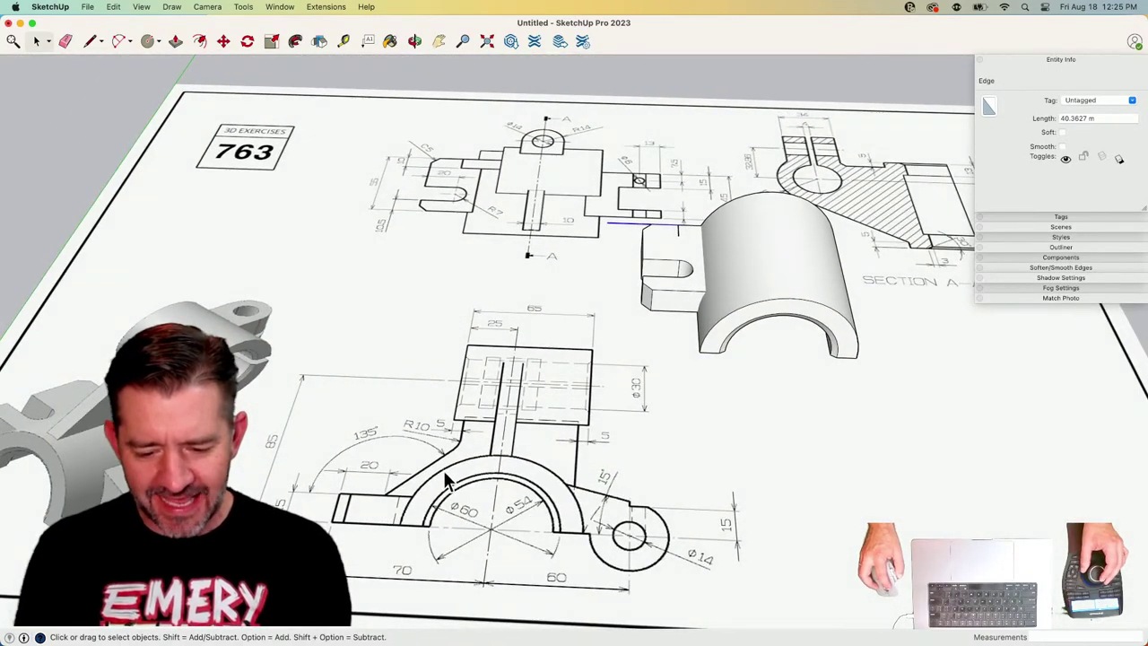
scroll(444, 465, "up", 2)
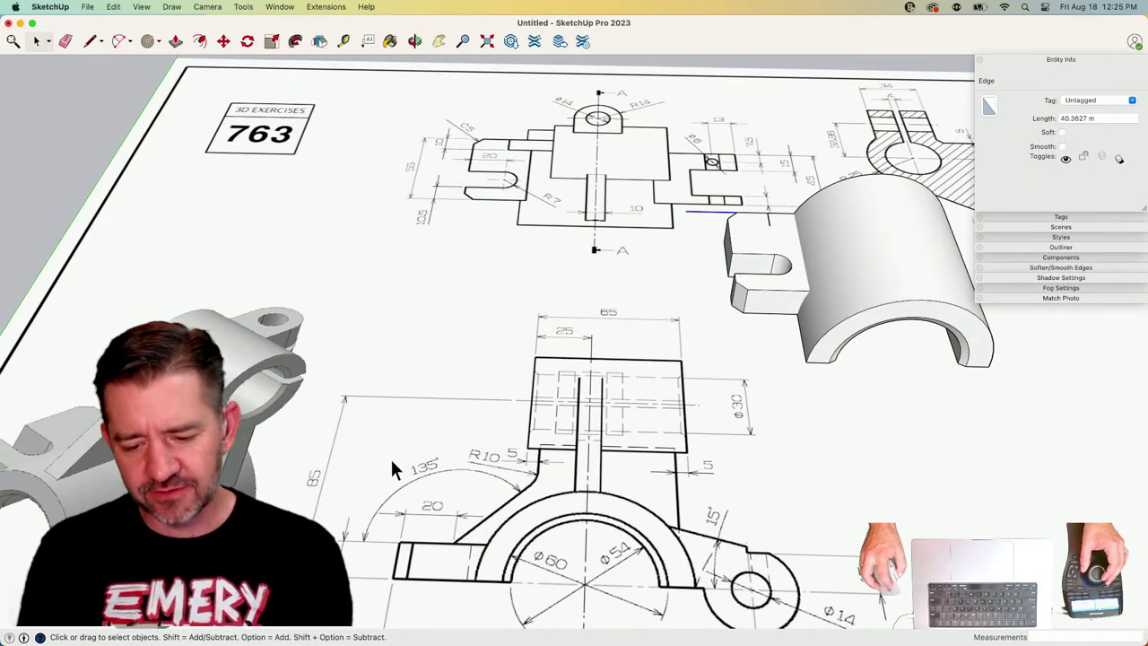
scroll(687, 236, "up", 4)
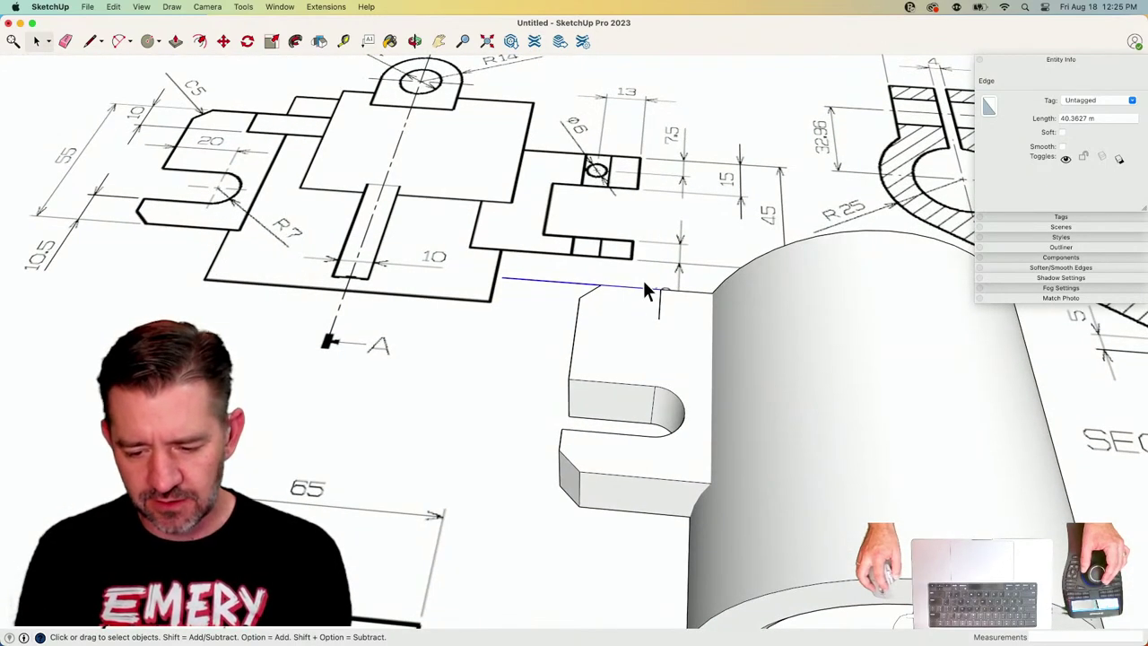
key("q")
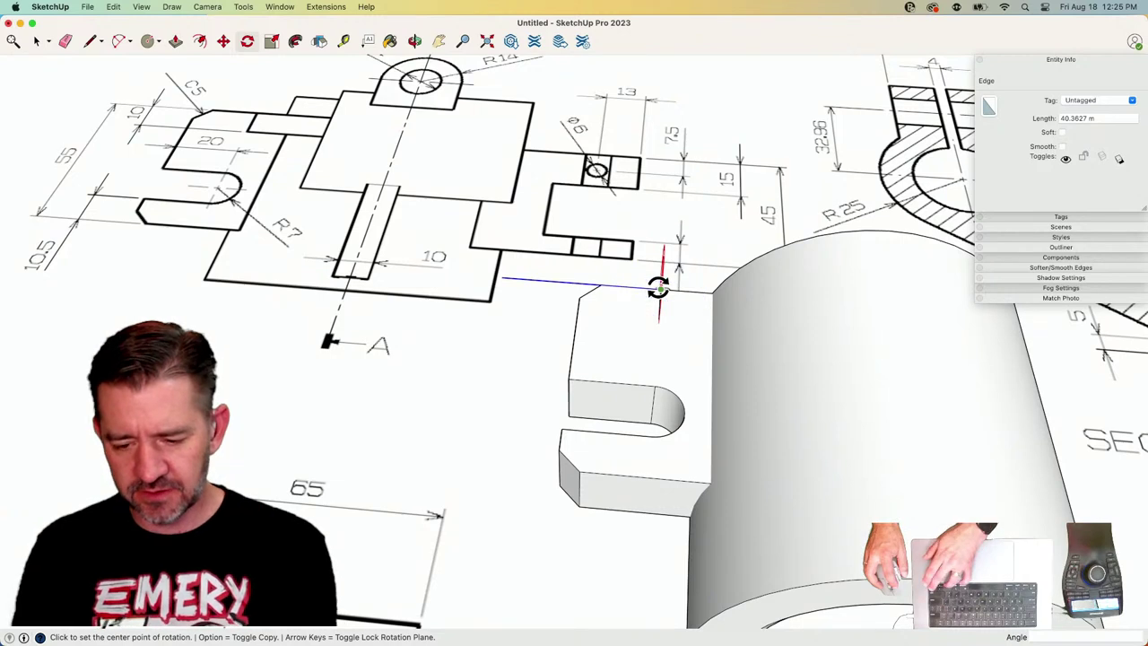
left_click(659, 288)
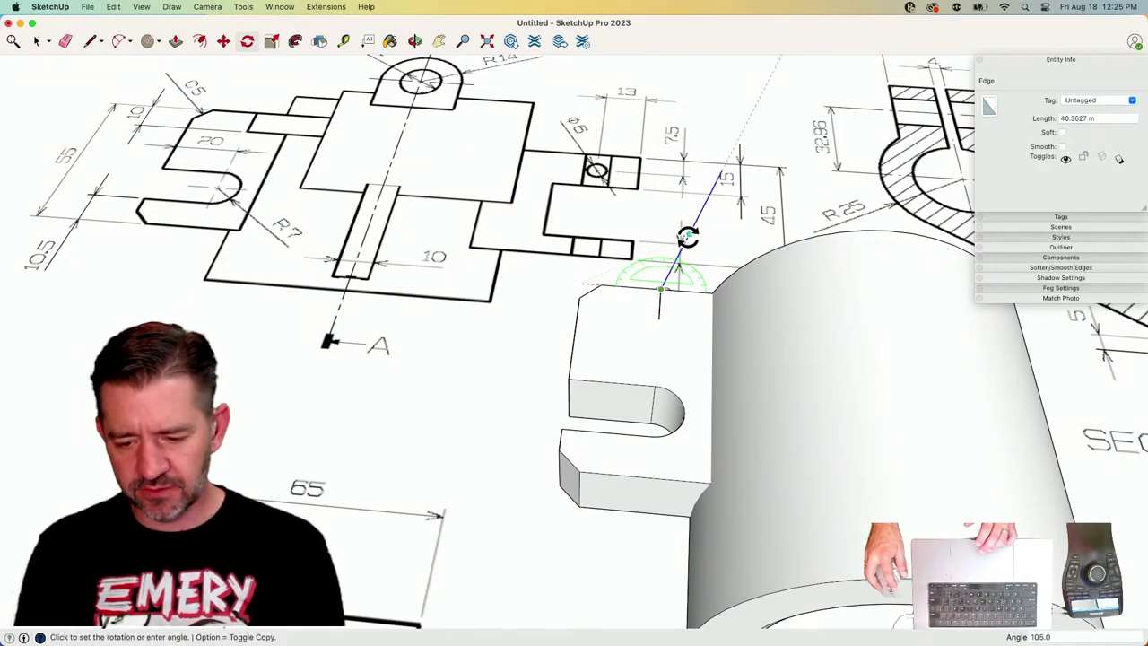
type("135")
key("Return")
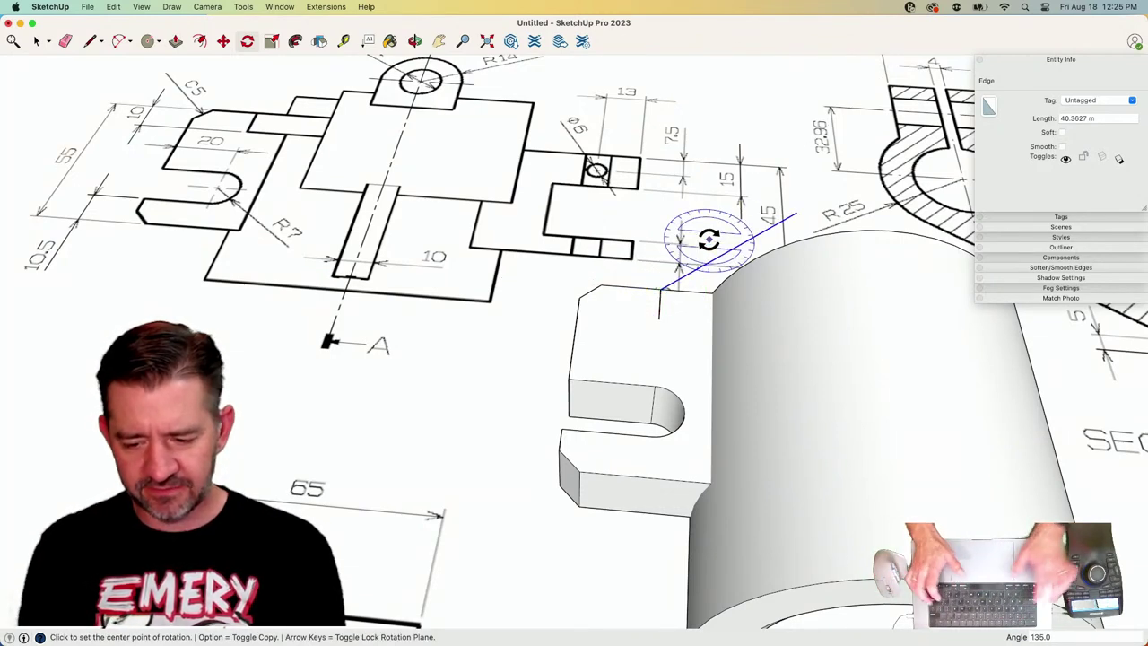
Examine the rib and upright dimensions in the front view of the drawing.
key("space")
scroll(708, 237, "down", 5)
scroll(551, 417, "up", 2)
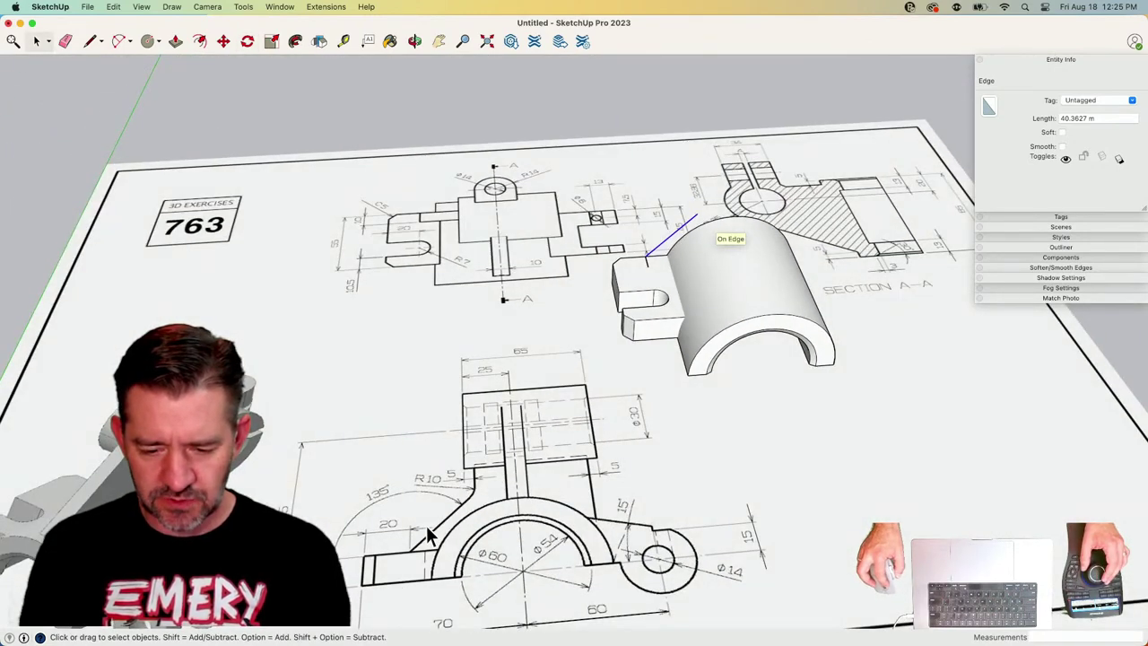
scroll(457, 502, "up", 2)
scroll(687, 529, "up", 3)
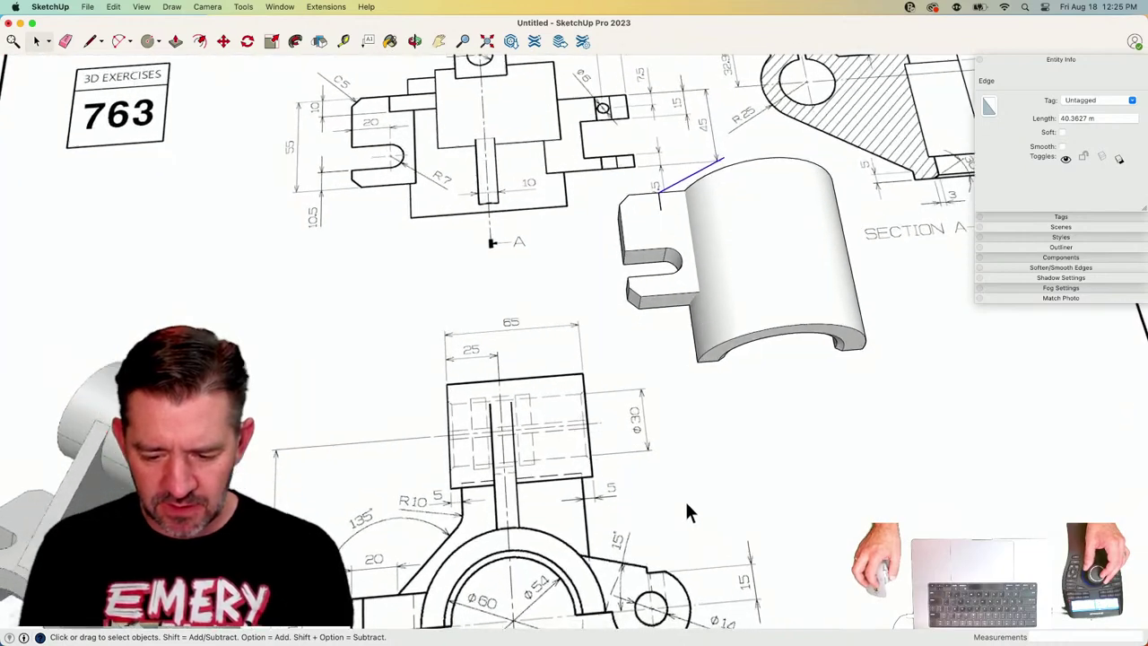
scroll(686, 511, "up", 3)
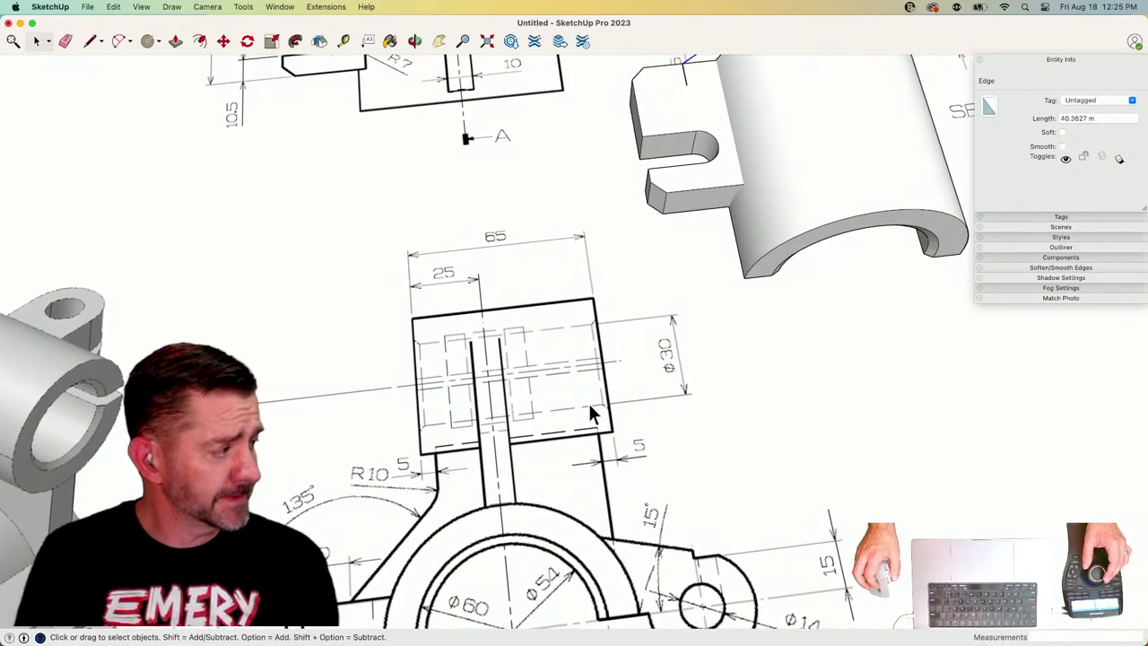
scroll(589, 403, "down", 1)
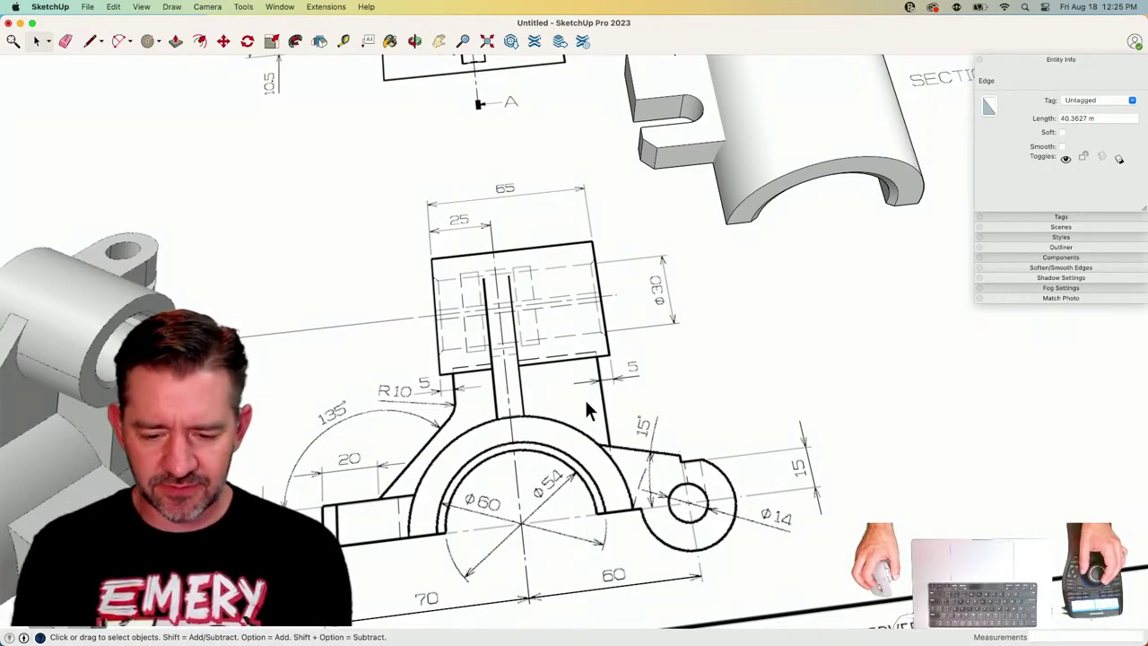
key("l")
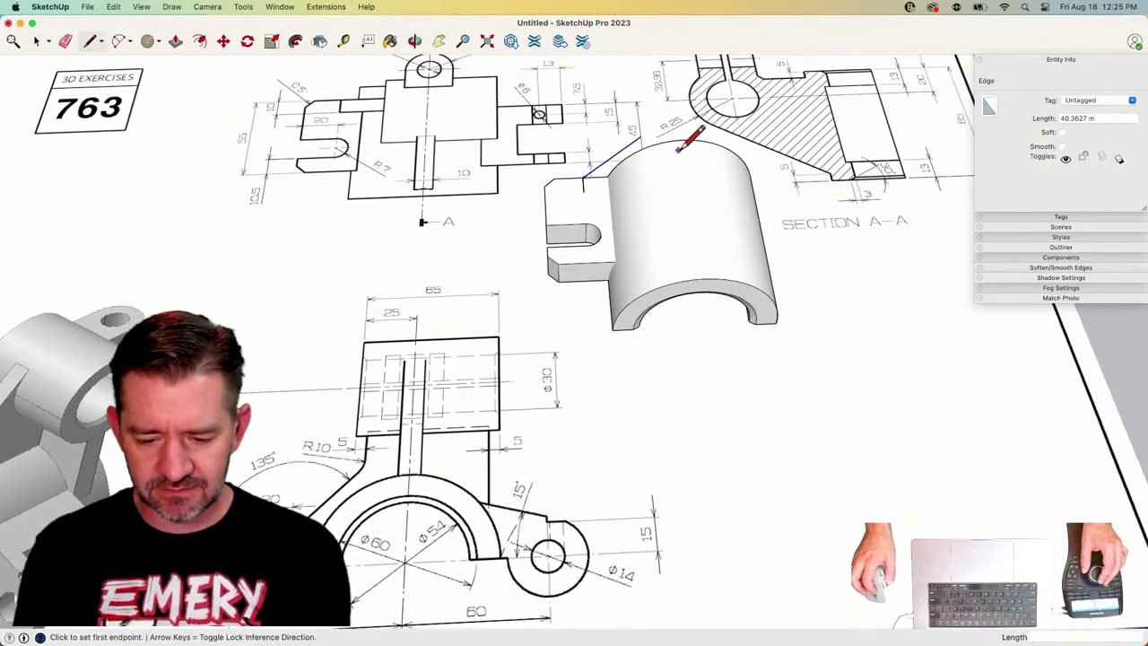
key("space")
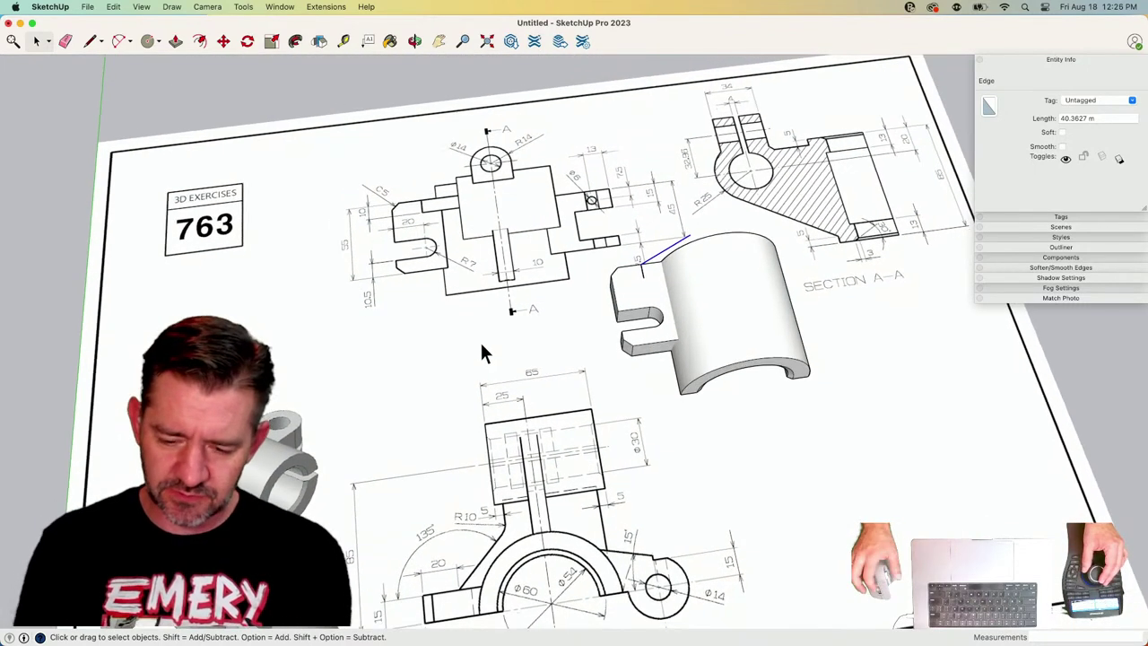
Draw a vertical line upward from the top of the half-cylinder's back arc.
key("l")
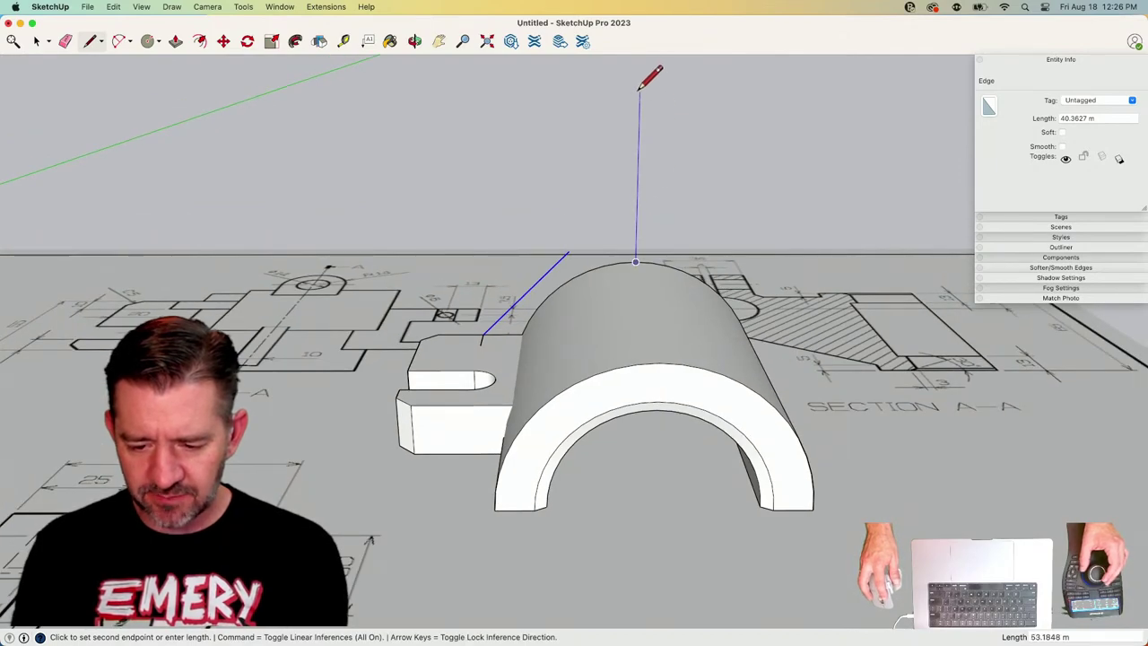
key("space")
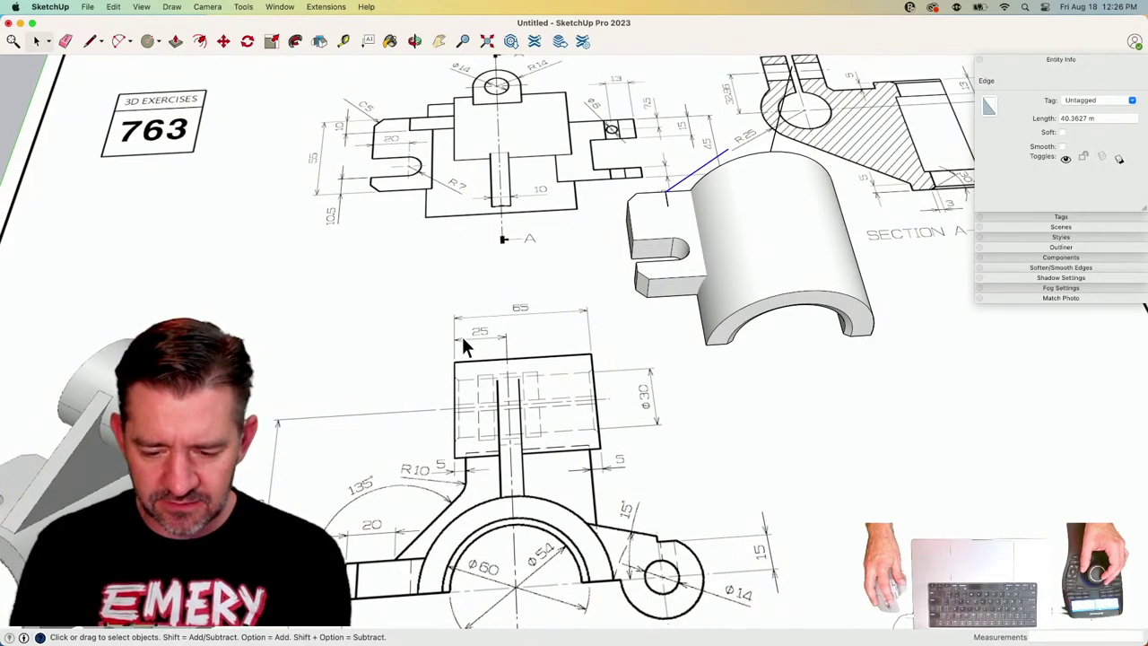
scroll(481, 490, "down", 1)
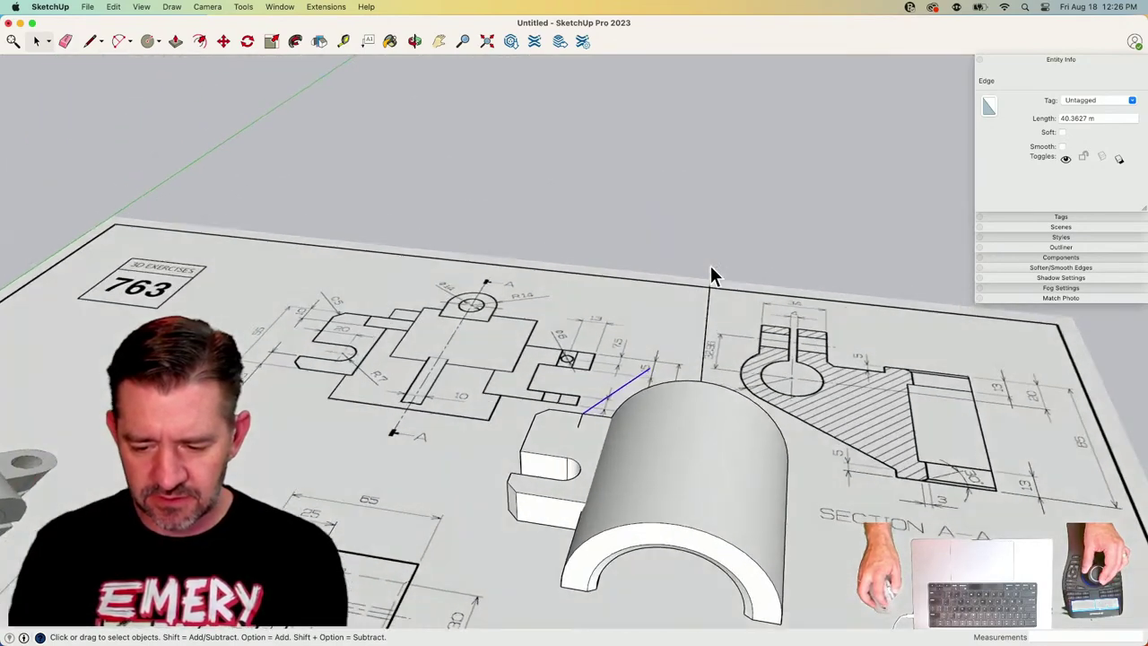
Draw a 20 m line along the red axis from the vertical line's top toward the flange side, and a vertical line down from its end.
key("l")
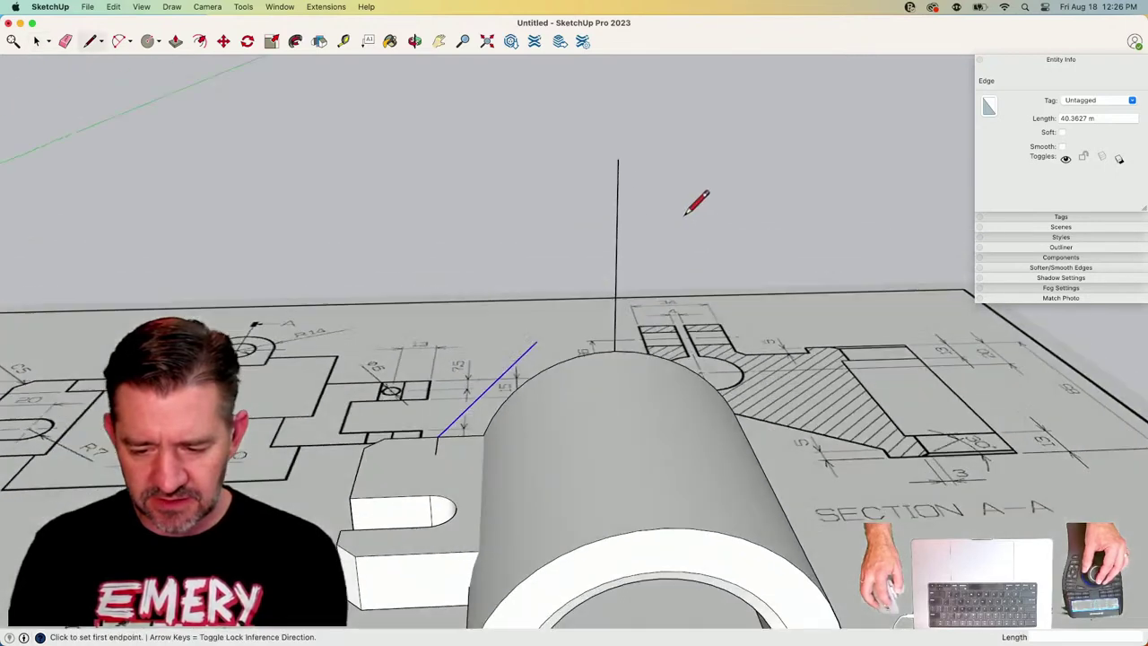
left_click(618, 158)
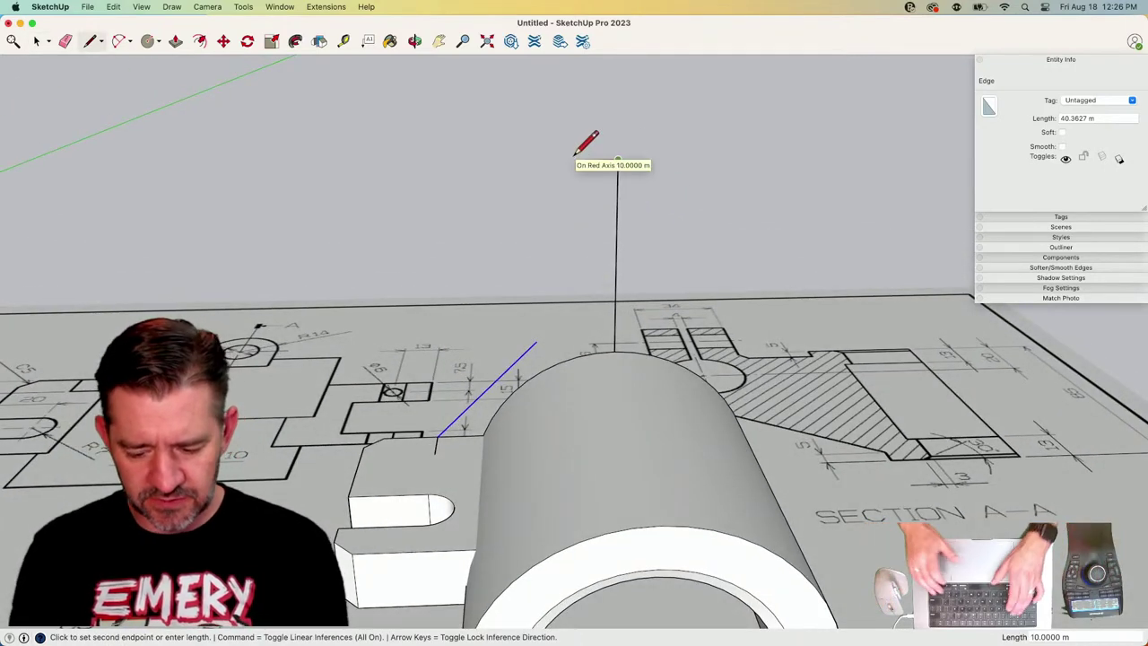
type("20")
key("Return")
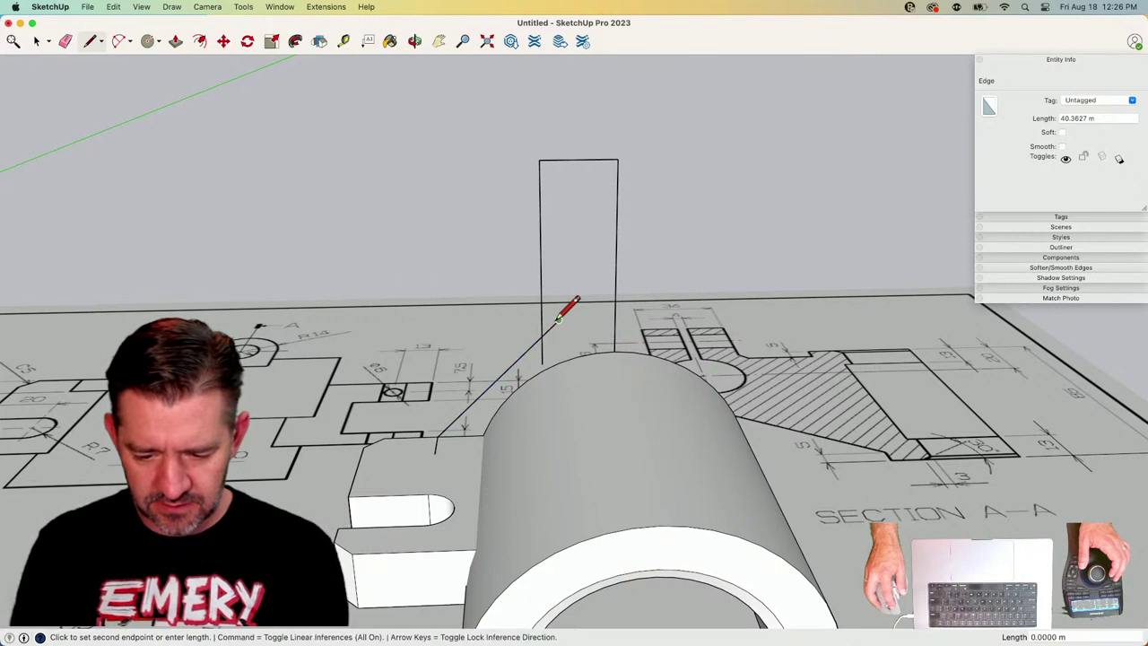
Redraw the sloped edge from its crossing with the second vertical line to the flange and erase the ends beyond the crossing.
key("e")
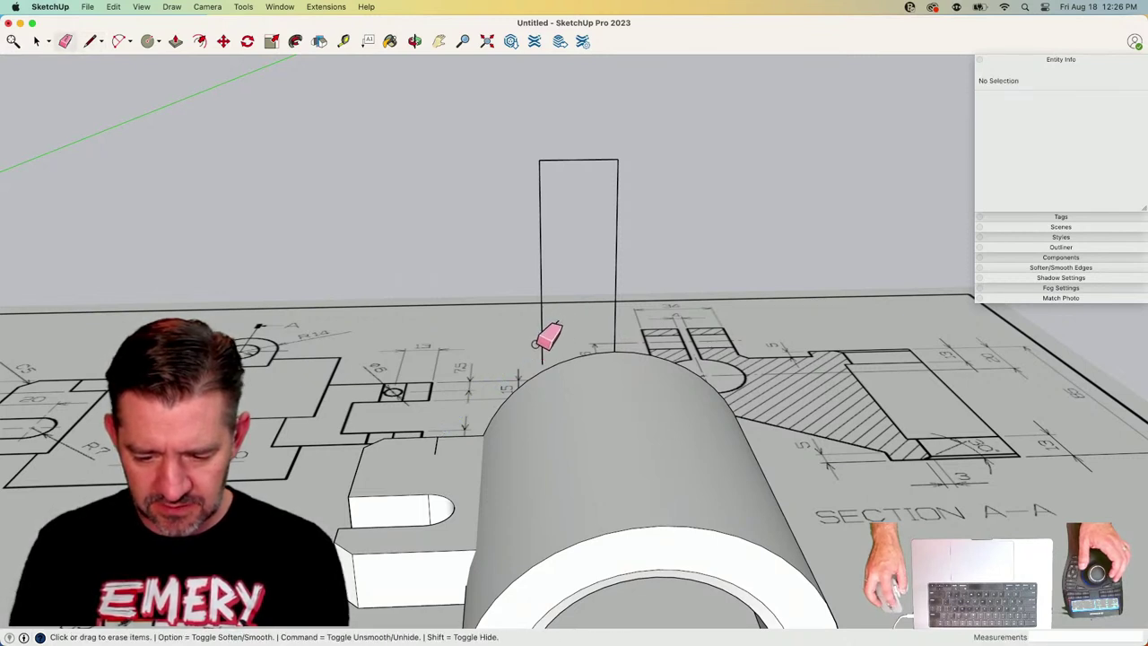
key("l")
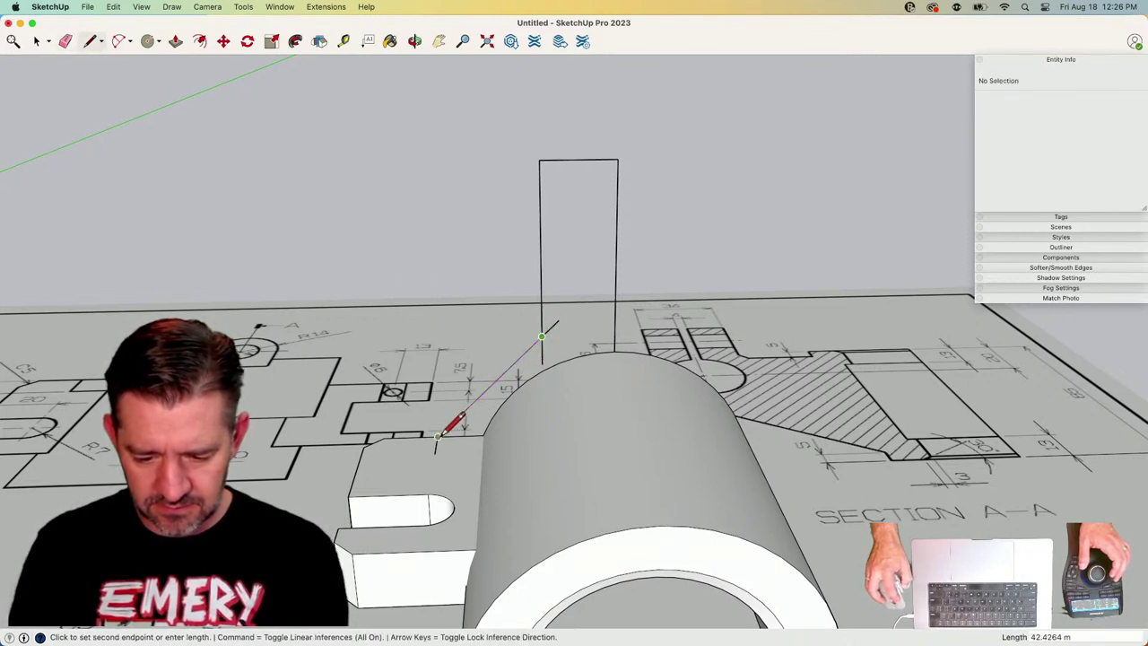
key("e")
left_click_drag(543, 348, 554, 322)
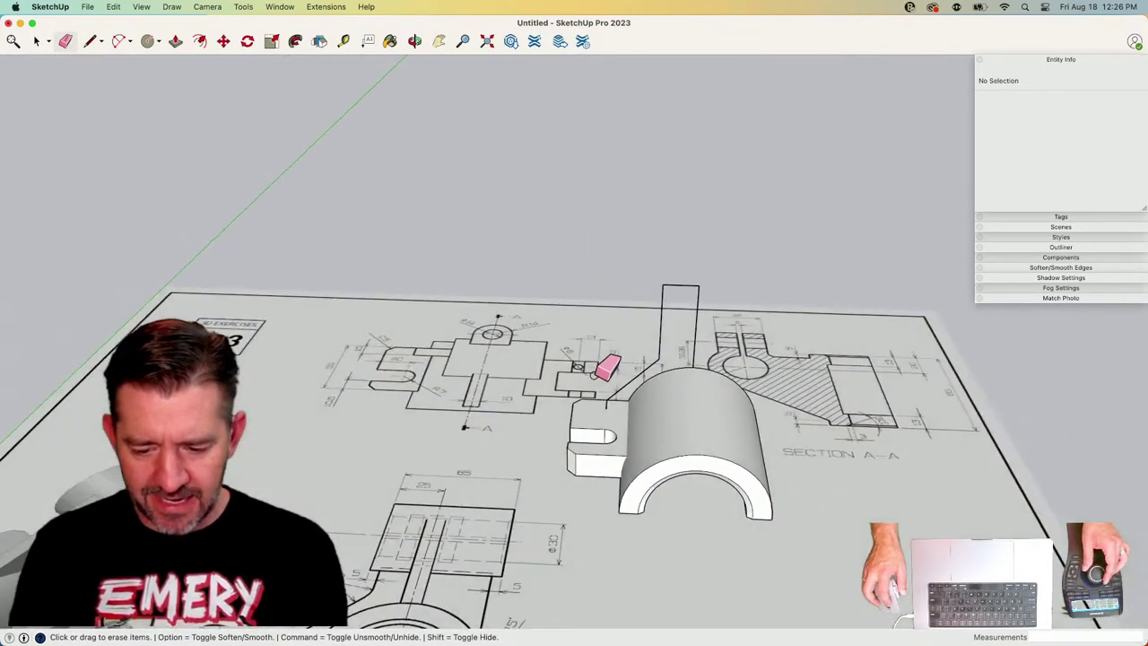
Round the corner between the sloped and vertical edges with a tangent arc and set its radius to 10 m.
key("space")
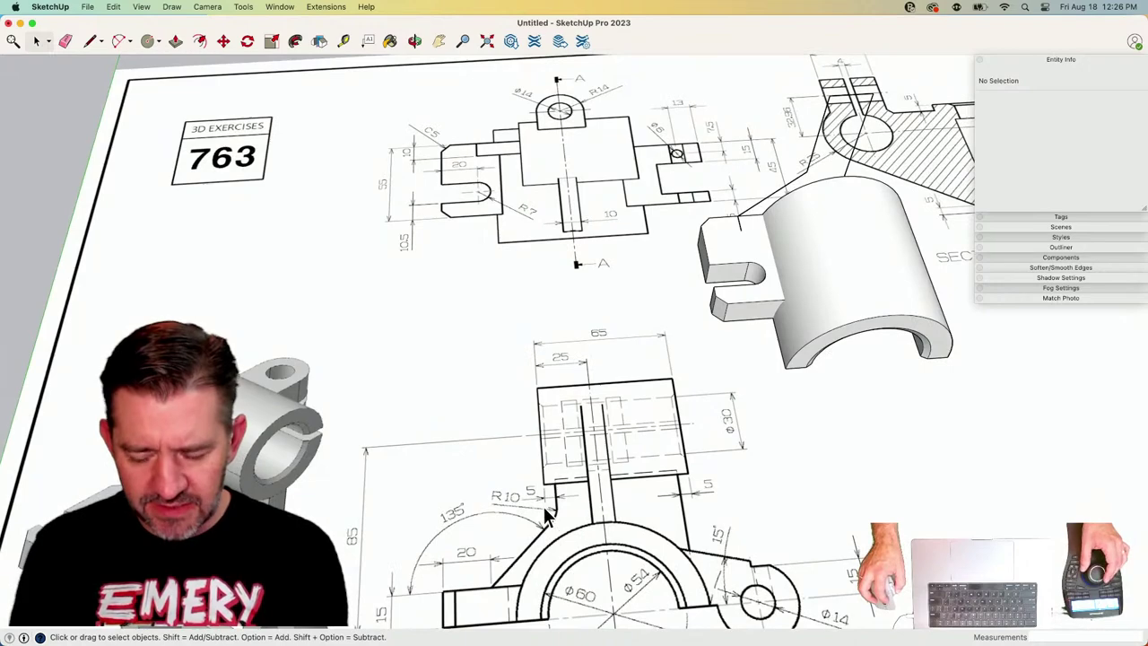
key("l")
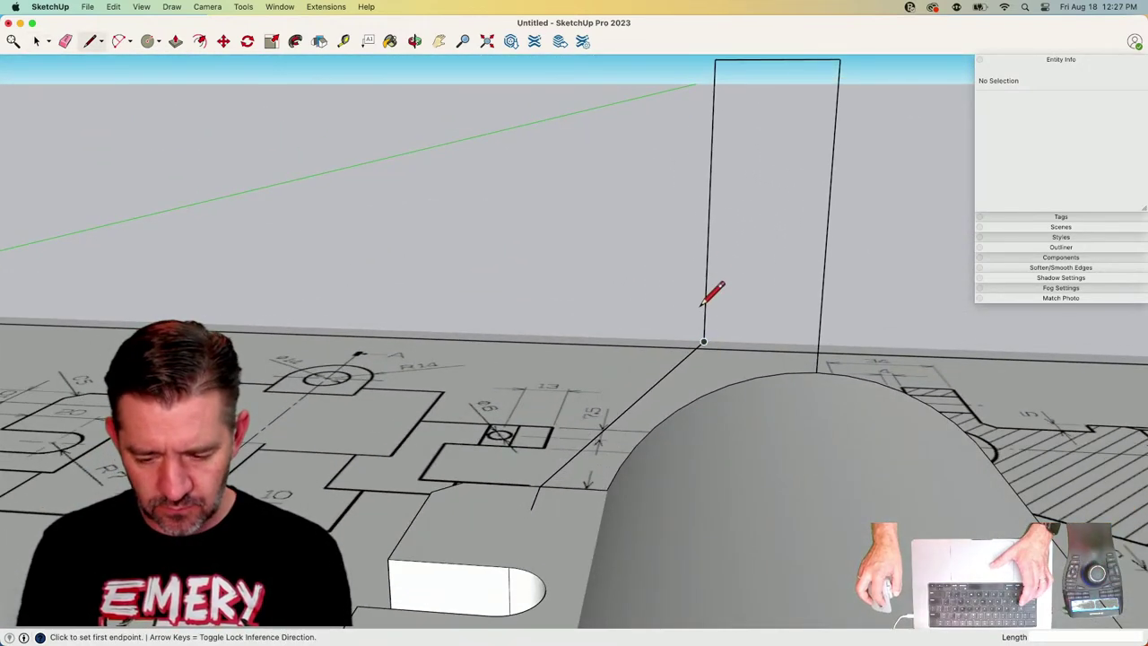
key("a")
left_click(705, 303)
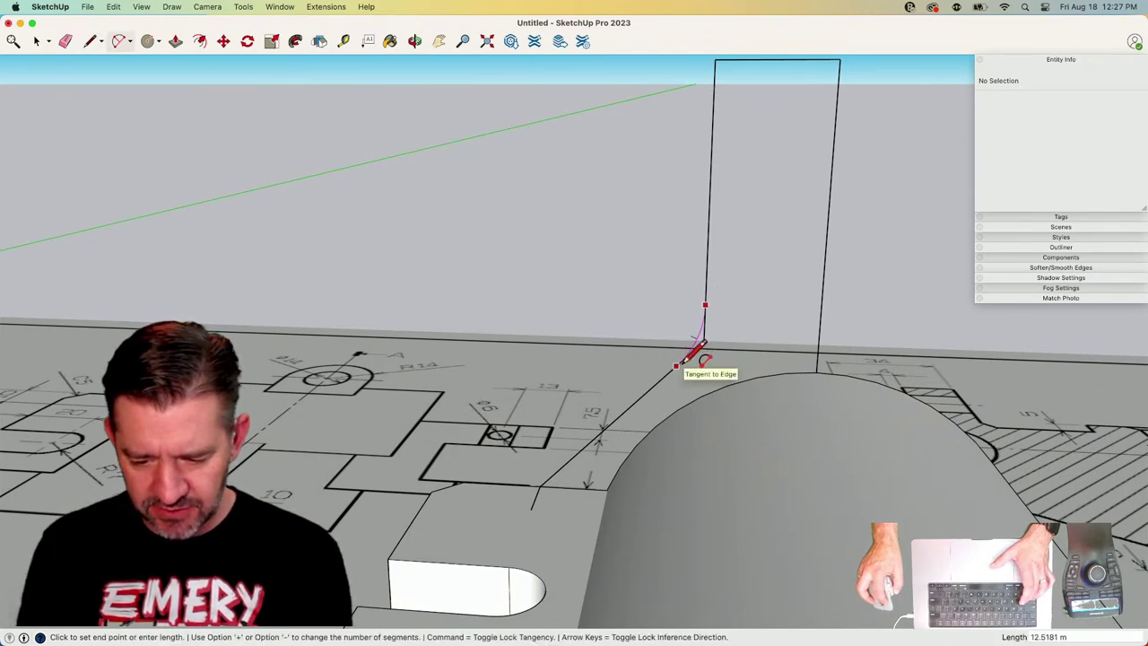
left_click(687, 358)
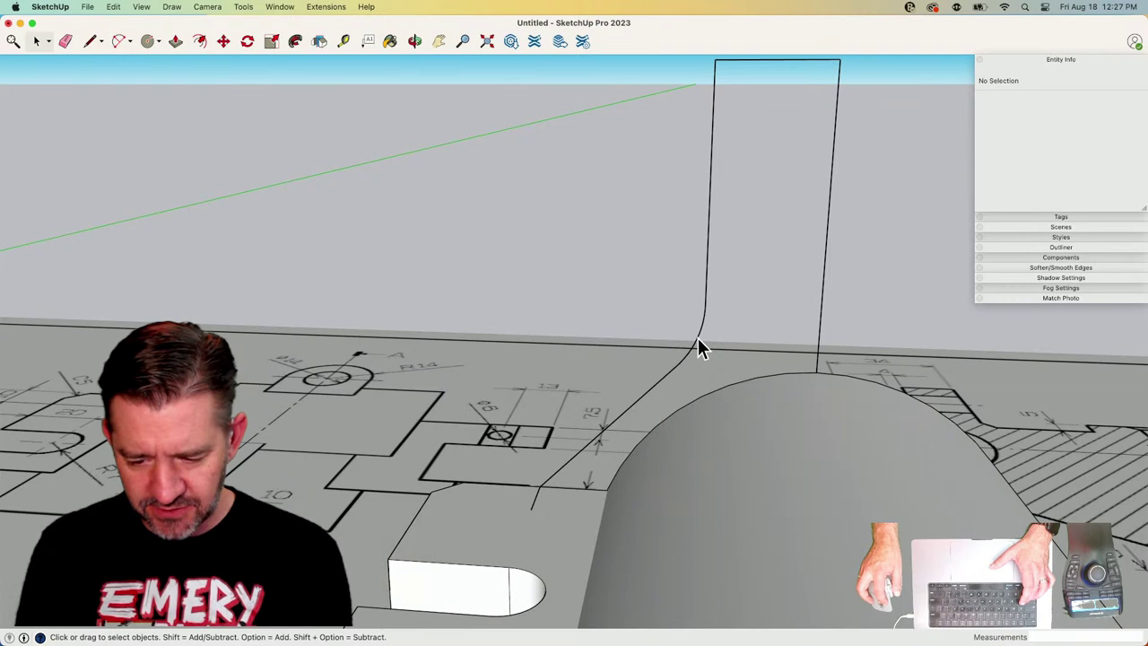
left_click(698, 335)
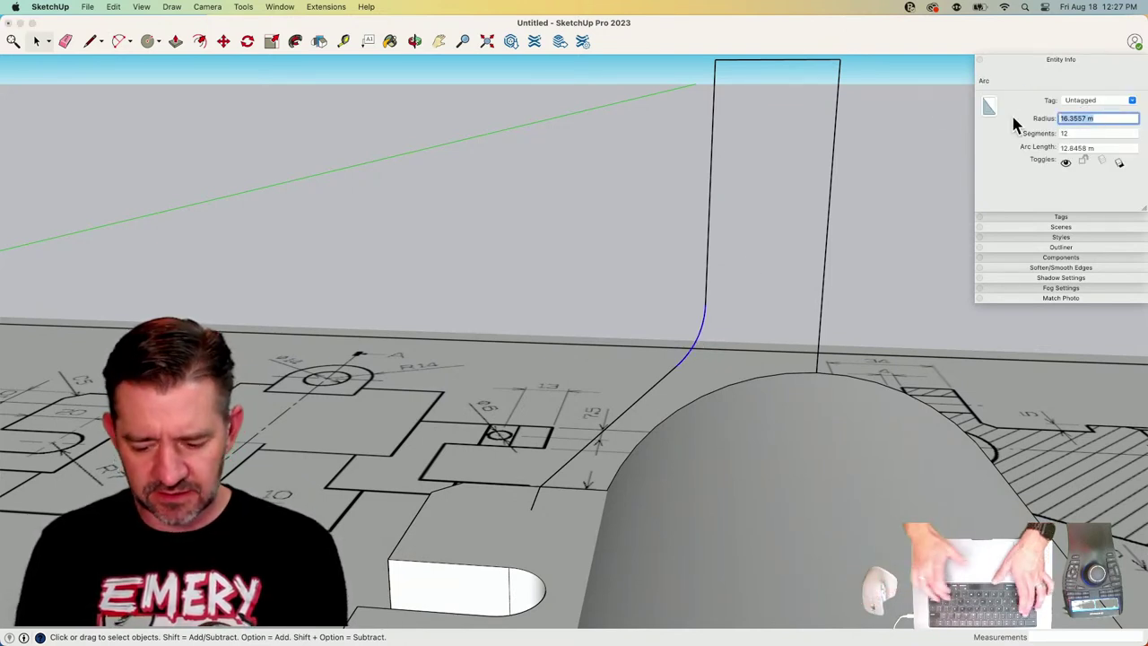
type("10")
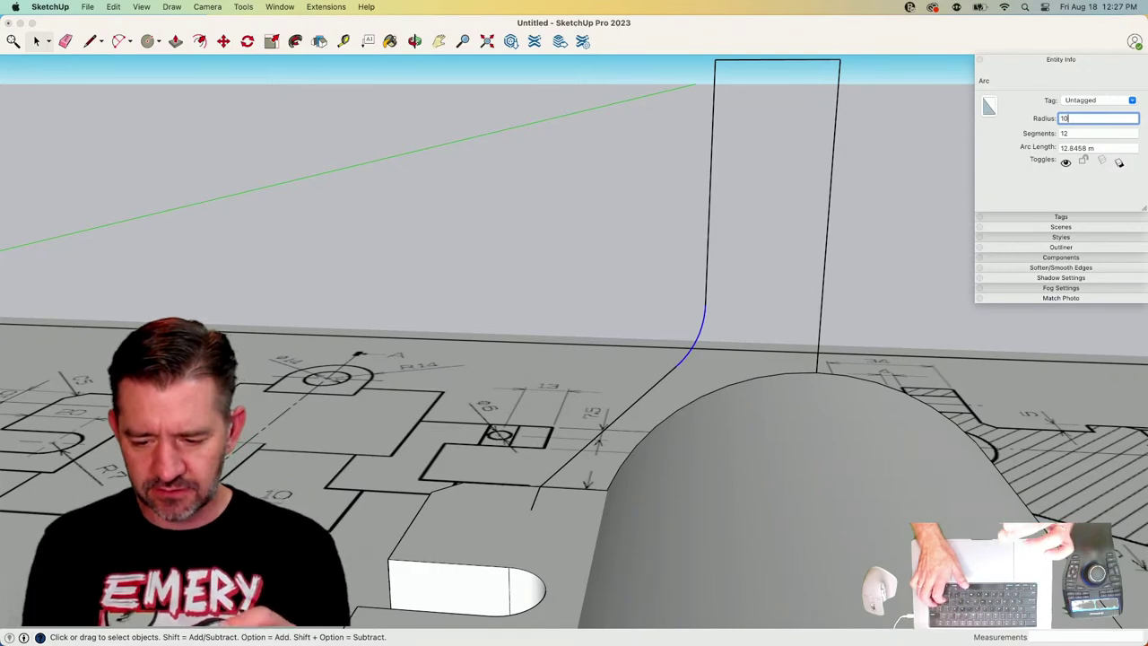
key("Return")
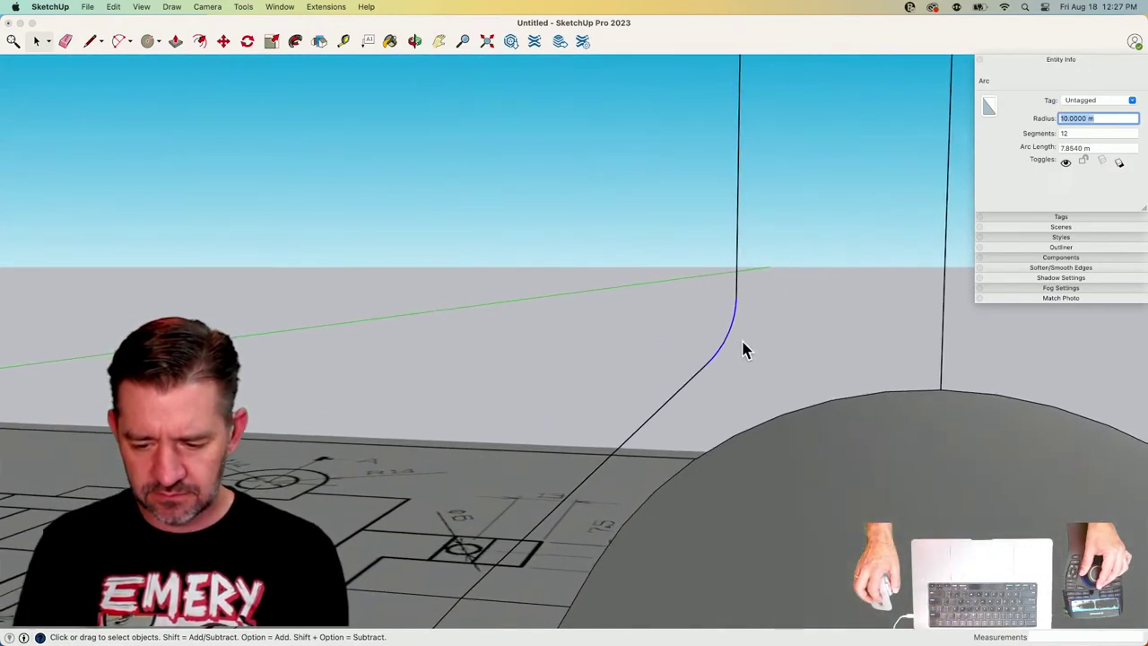
Examine the width and offset dimensions of the upper cylinder and upright in the drawing's front view.
scroll(742, 348, "down", 10)
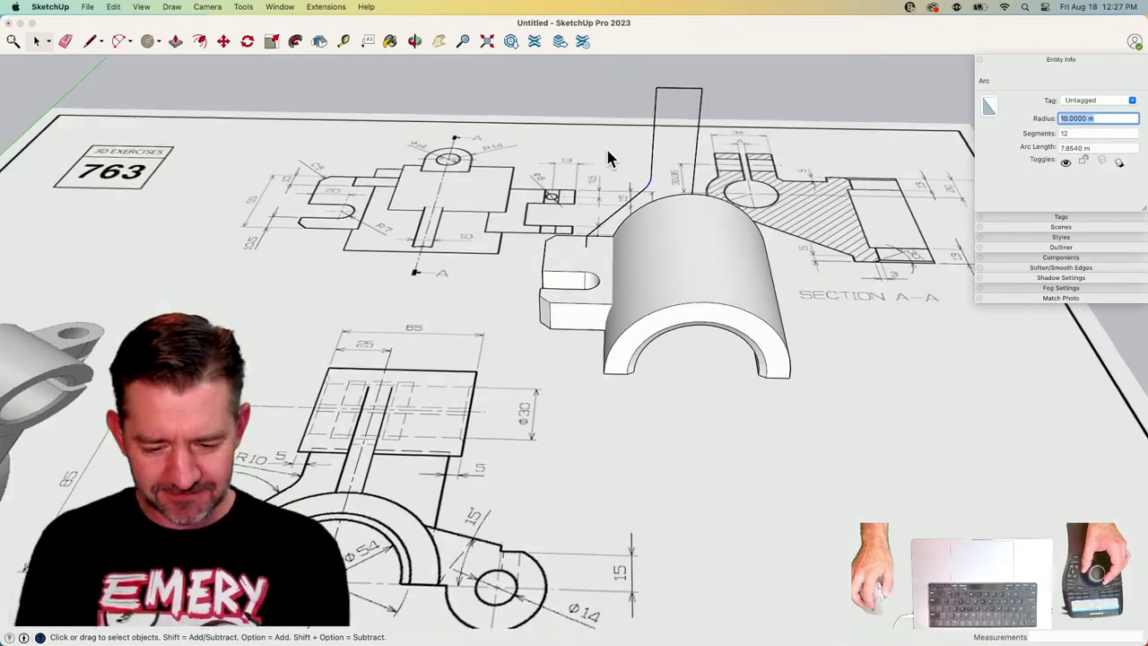
key("Delete")
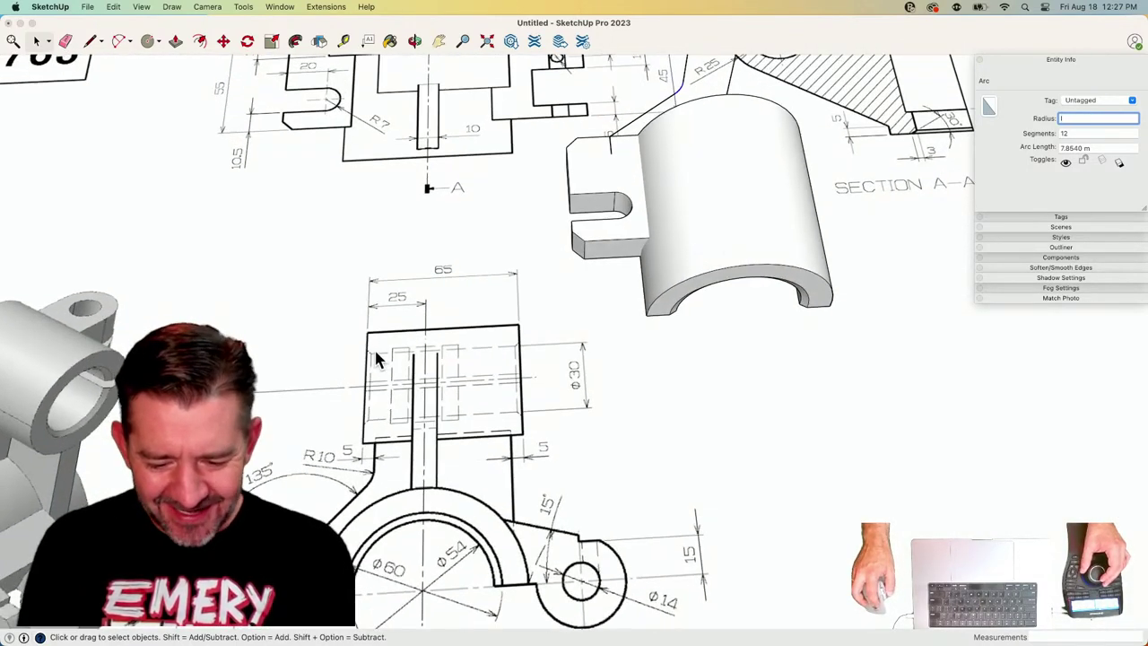
middle_click_drag(354, 516, 366, 405)
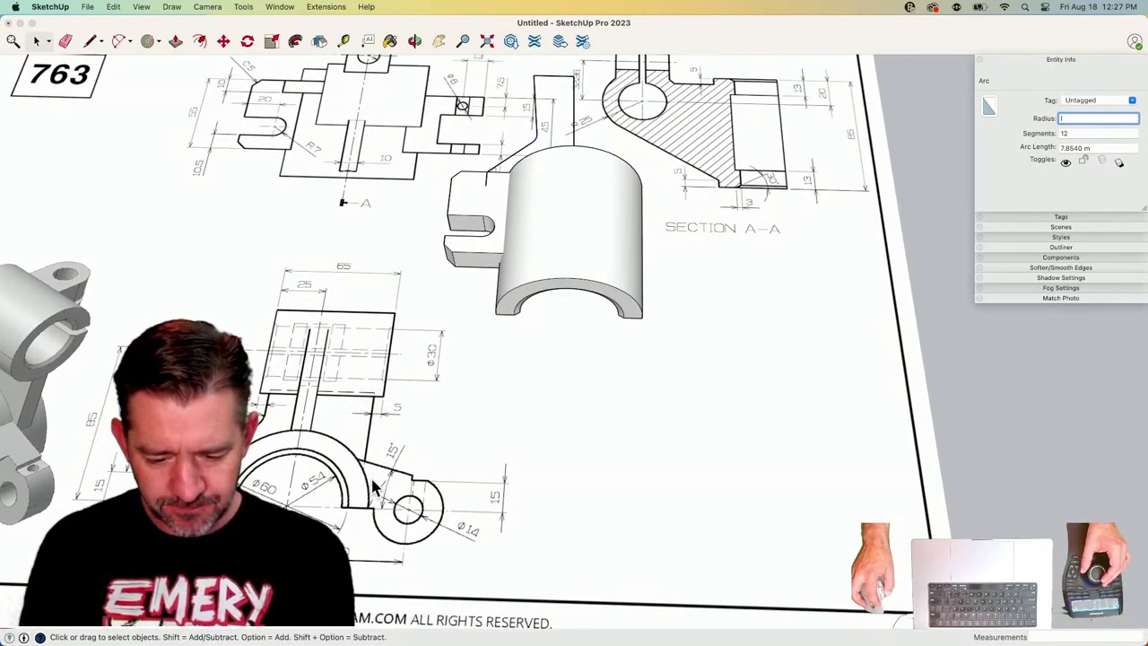
mouse_move(375, 487)
middle_mouse_down()
mouse_move(296, 400)
mouse_move(310, 389)
middle_mouse_up()
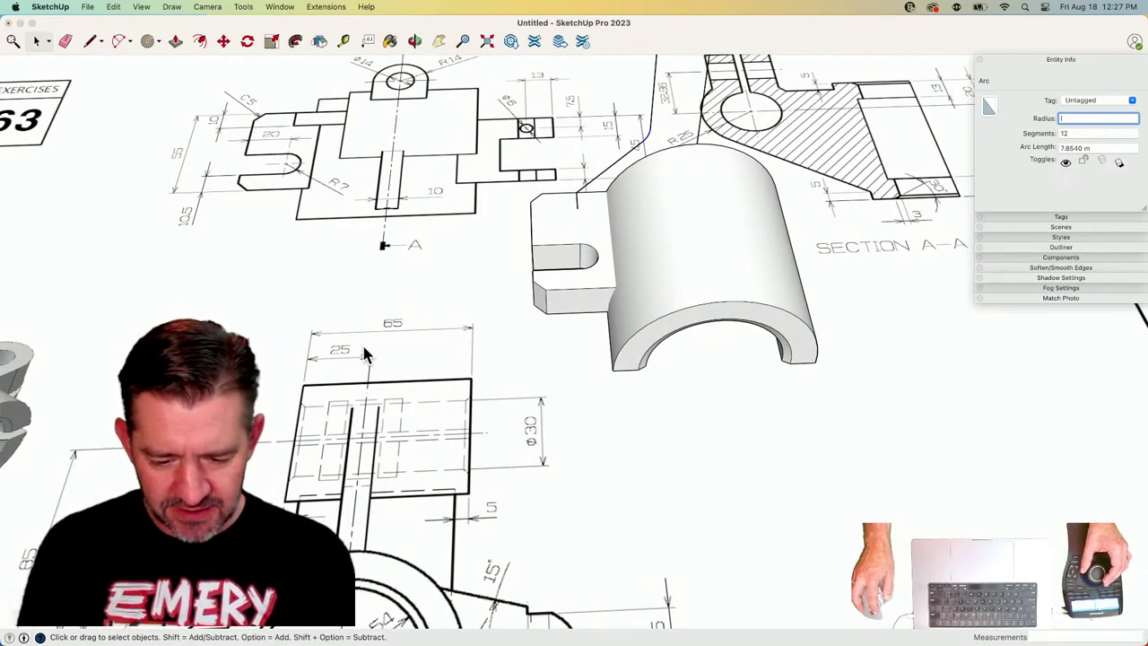
mouse_move(461, 332)
middle_mouse_down()
mouse_move(410, 333)
mouse_move(403, 364)
mouse_move(625, 218)
mouse_move(559, 259)
mouse_move(367, 428)
mouse_move(350, 372)
middle_mouse_up()
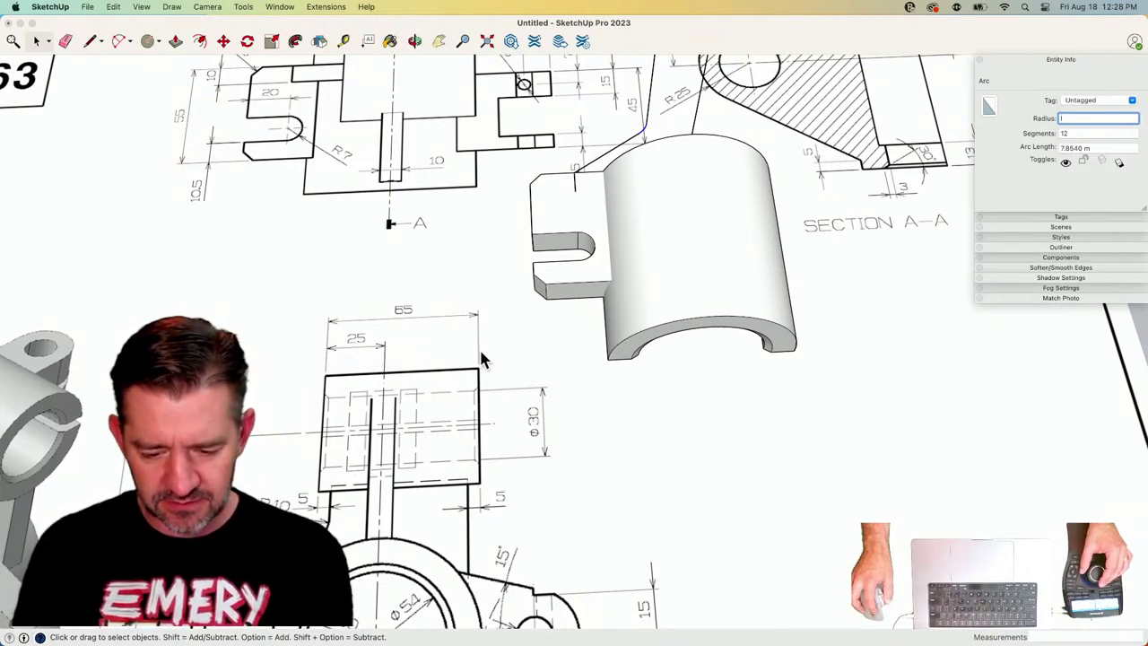
Extend the upright's top edge 35 m along the red axis, drop a vertical line level with the slope's foot, and close the profile.
scroll(483, 359, "down", 10)
key("l")
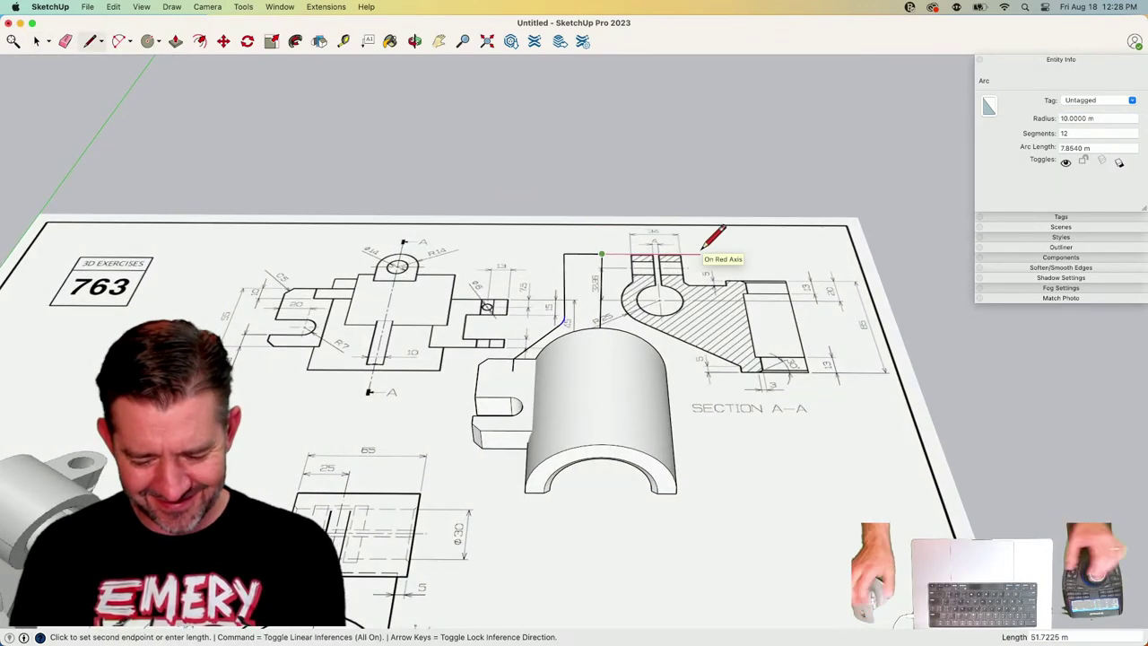
type("35")
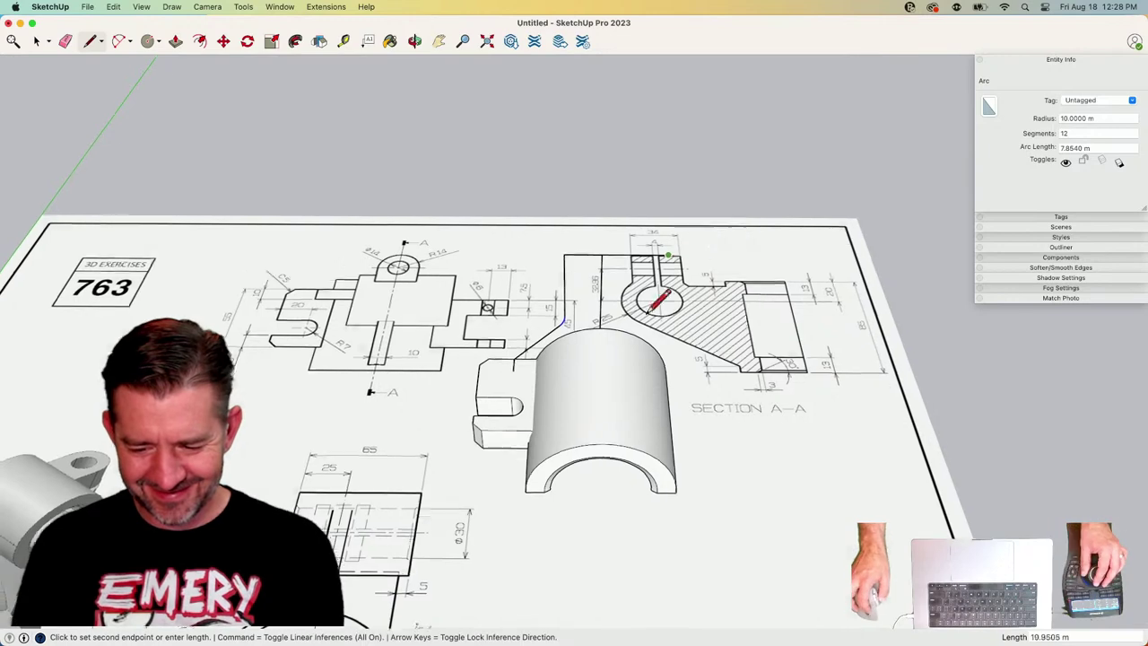
middle_click_drag(651, 313, 663, 387)
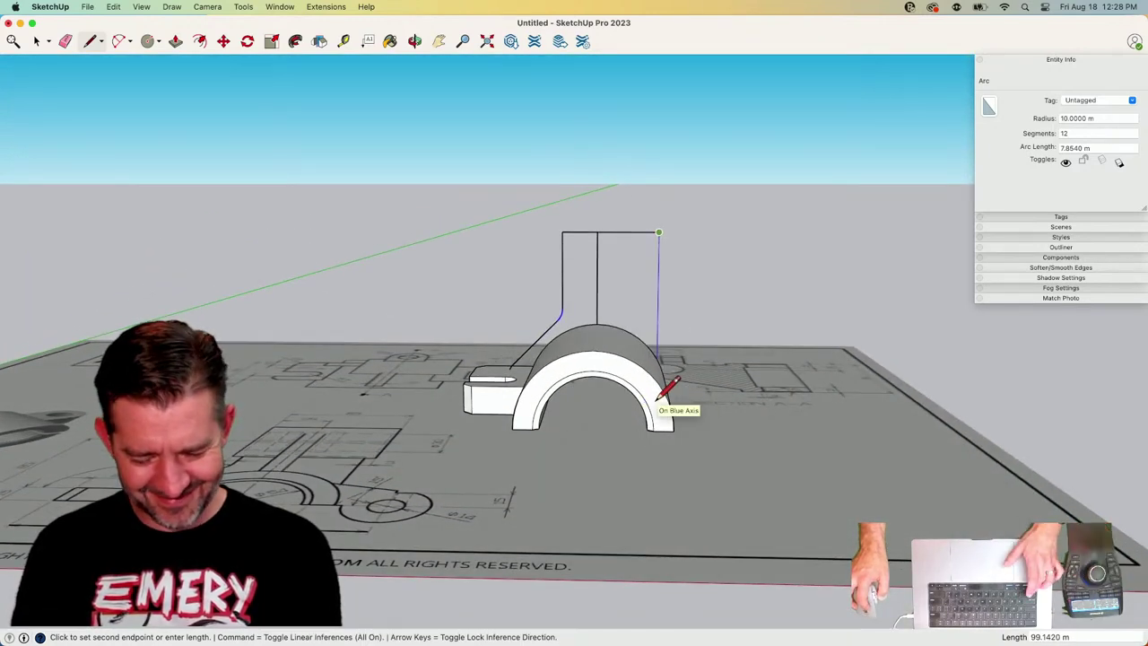
key("shift")
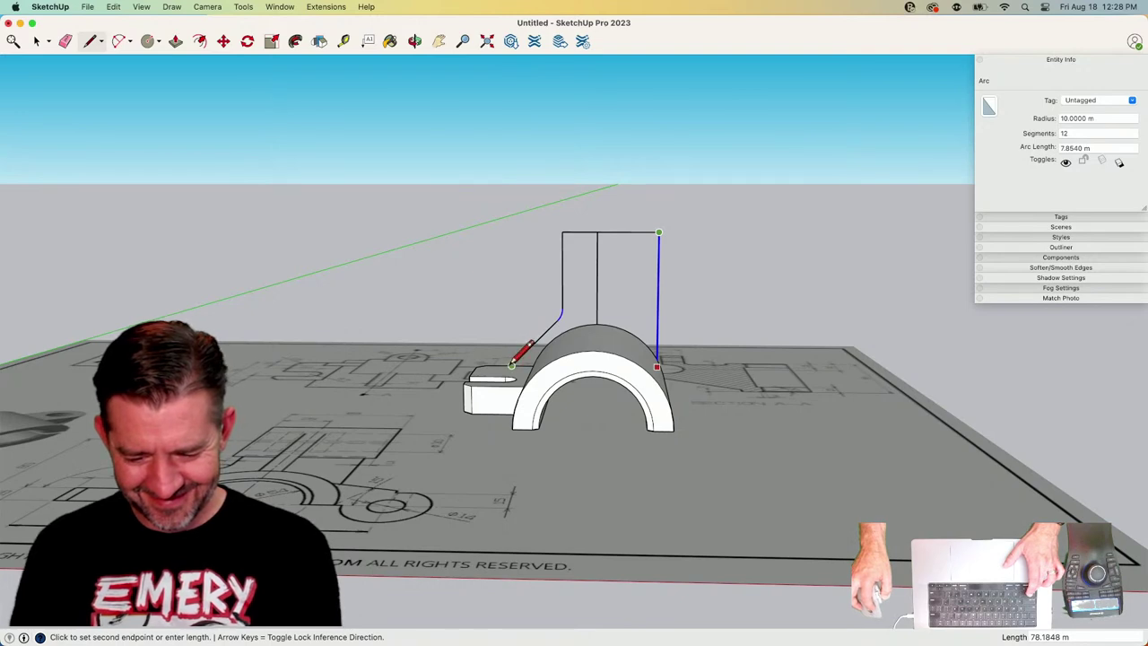
type("85")
key("Return")
left_click(512, 364)
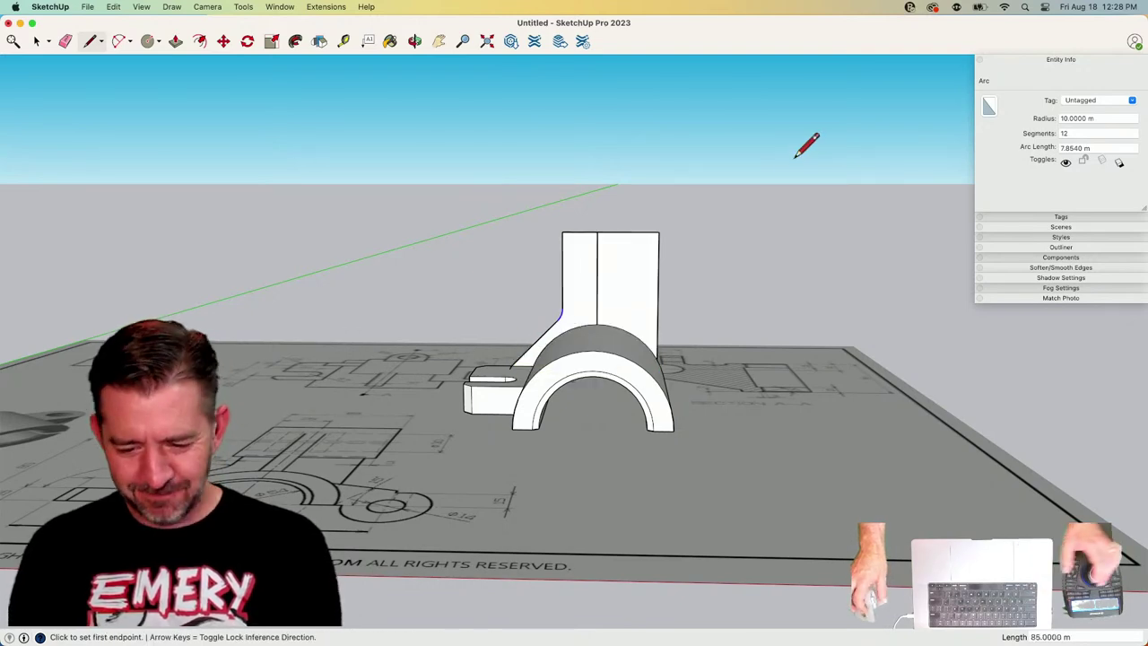
Erase the vertical line that divides the upright's profile face.
key("space")
key("e")
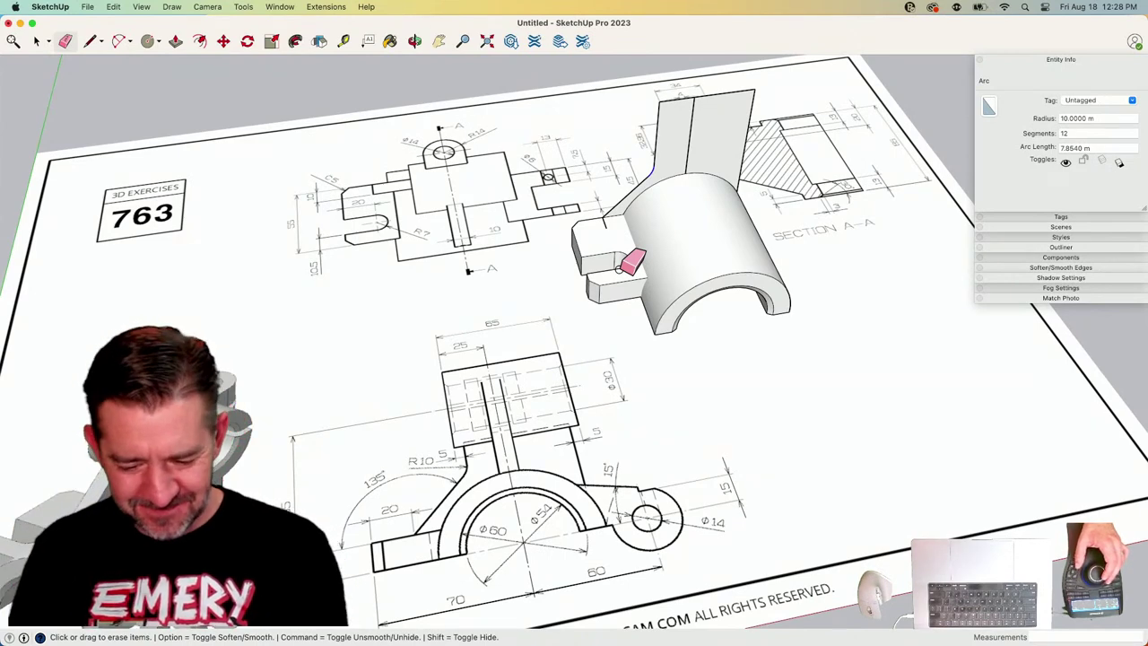
middle_click_drag(618, 268, 592, 311)
scroll(582, 337, "up", 2)
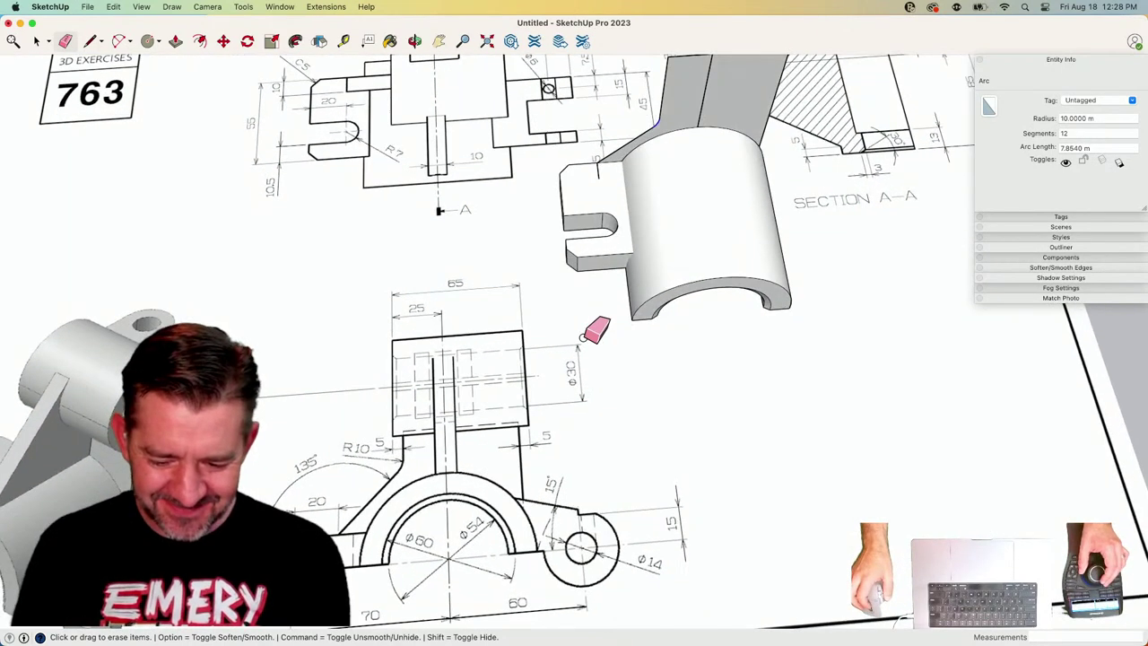
scroll(581, 337, "down", 3)
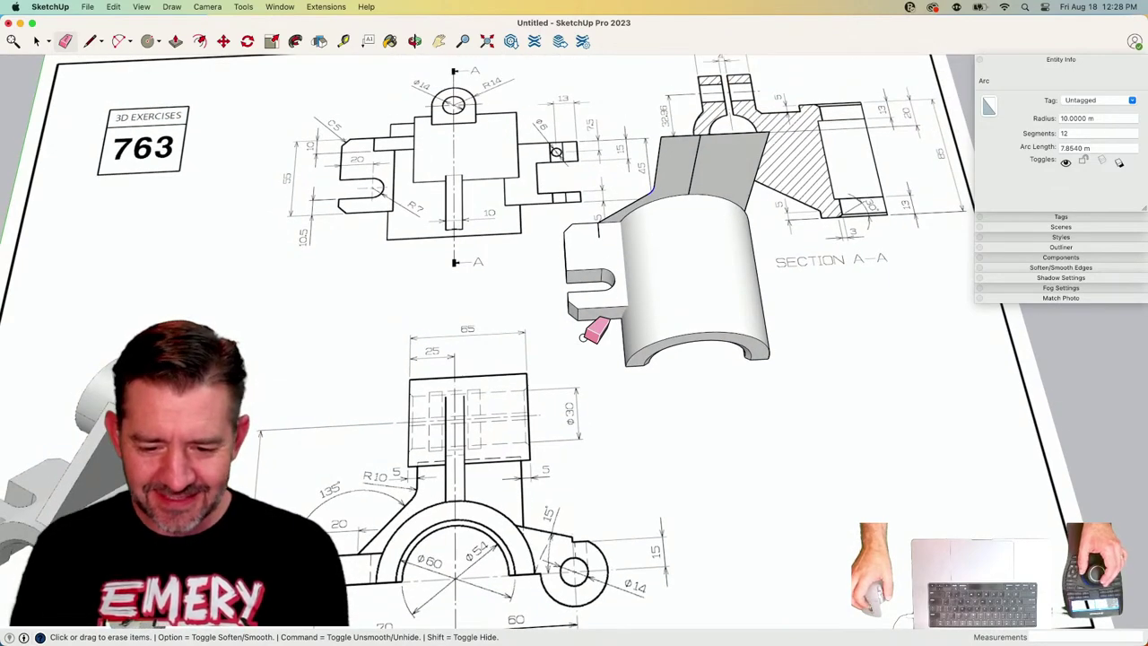
scroll(582, 337, "down", 1)
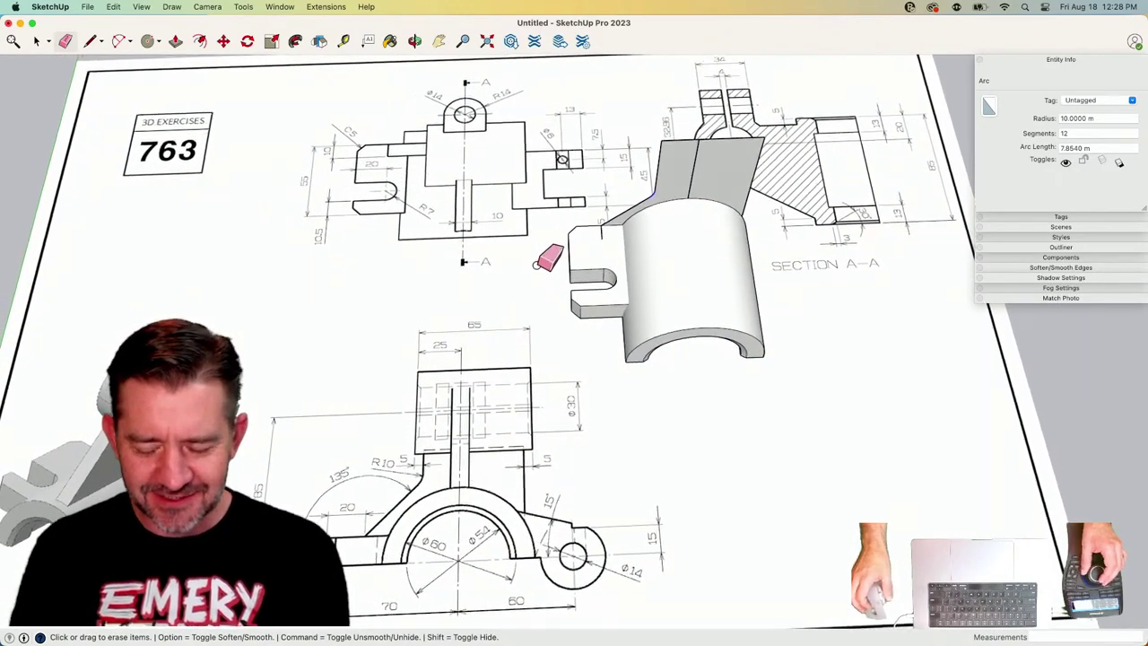
mouse_move(536, 263)
middle_mouse_down()
mouse_move(725, 159)
mouse_move(615, 111)
middle_mouse_up()
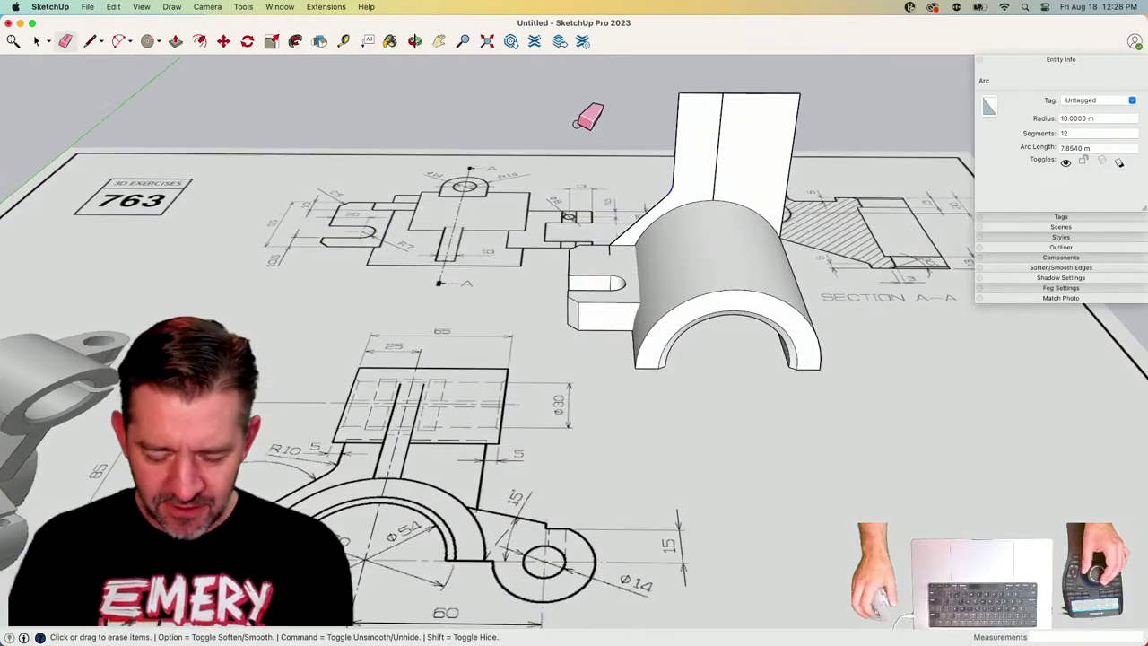
middle_click_drag(568, 182, 659, 141)
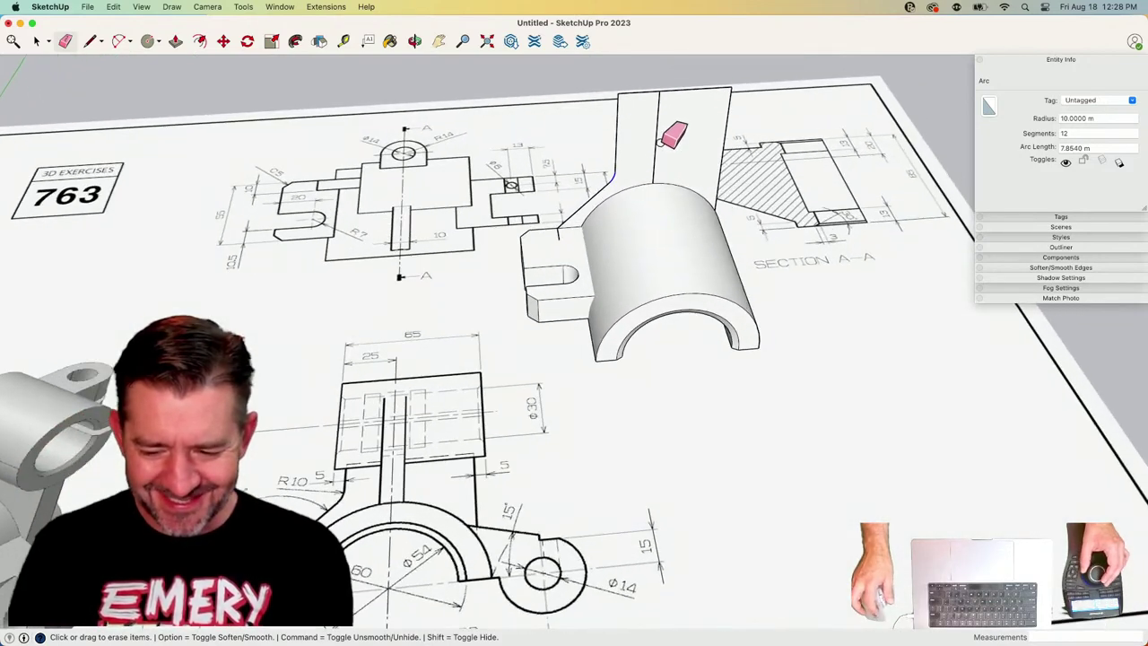
left_click(655, 144)
Push/Pull the upright's profile face to the endpoint of the short line on the flange's top.
key("p")
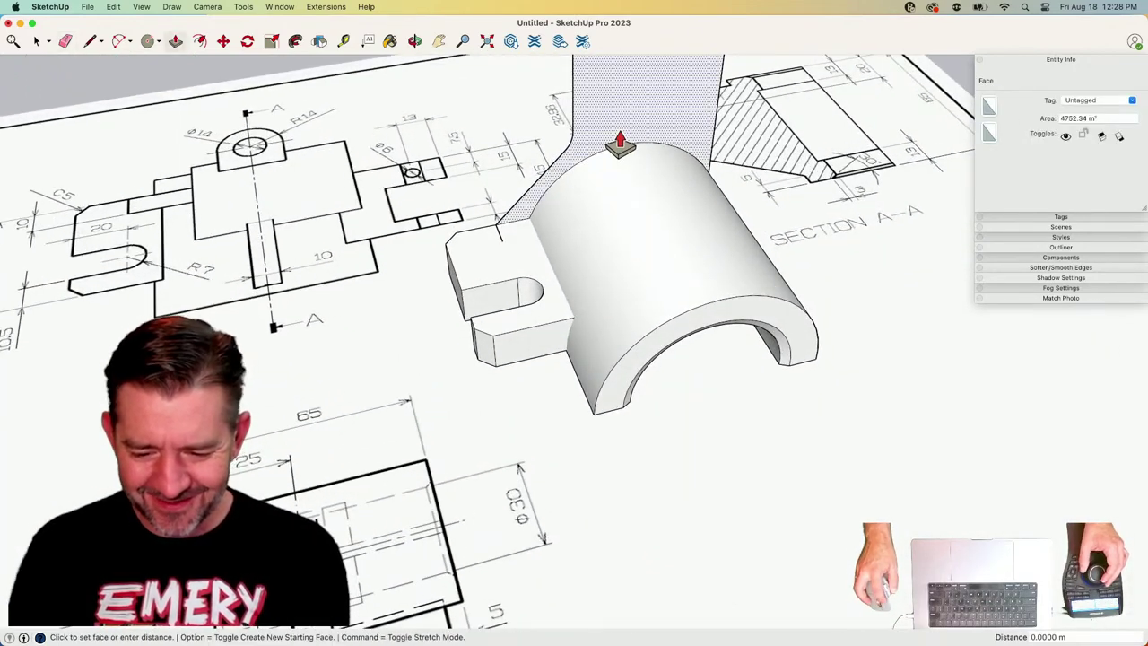
left_click(502, 242)
key("space")
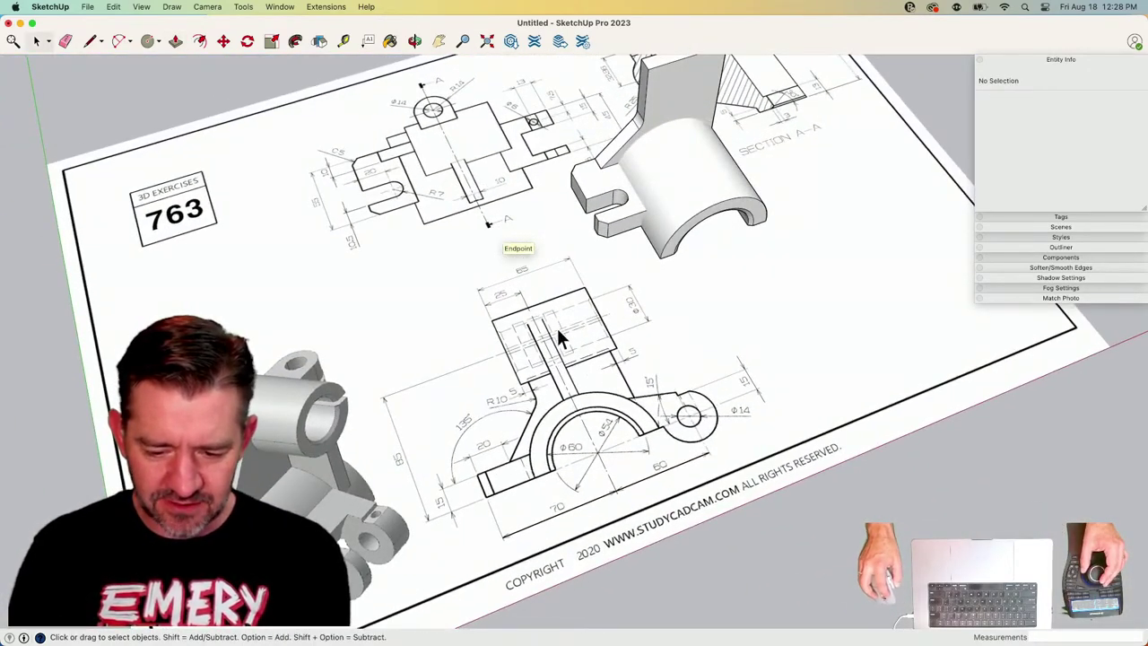
Draw an arc on the upright's face between the half-cylinder's outer and inner edges, and push the area below it through the thickness.
mouse_move(557, 328)
middle_mouse_down()
mouse_move(538, 300)
mouse_move(623, 185)
middle_mouse_up()
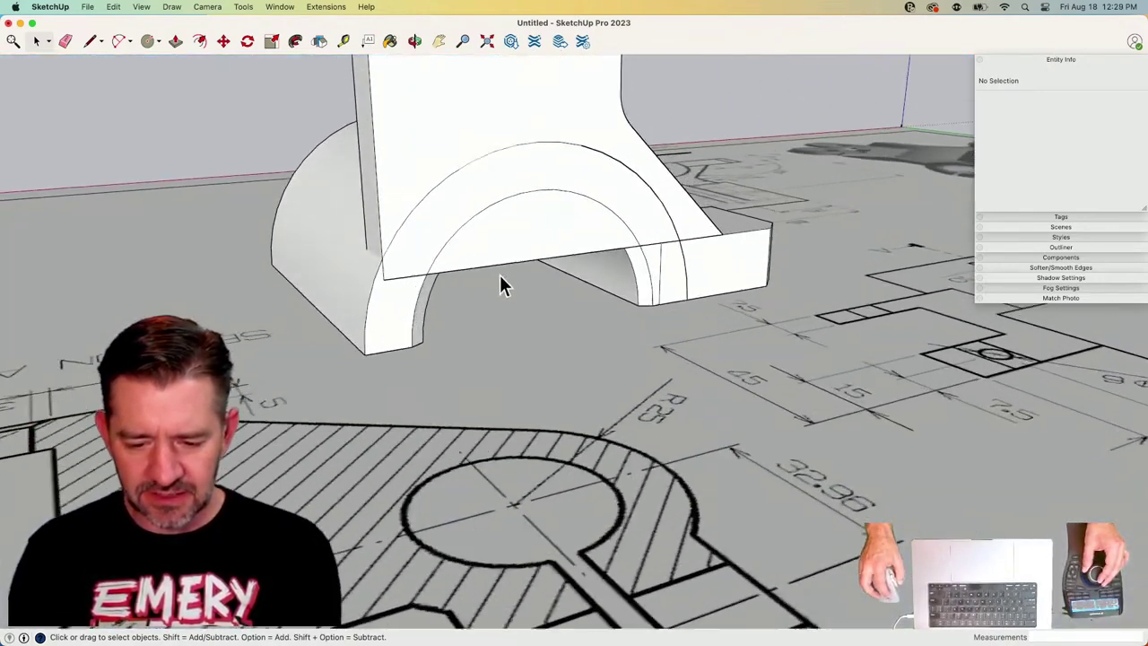
scroll(500, 274, "up", 5)
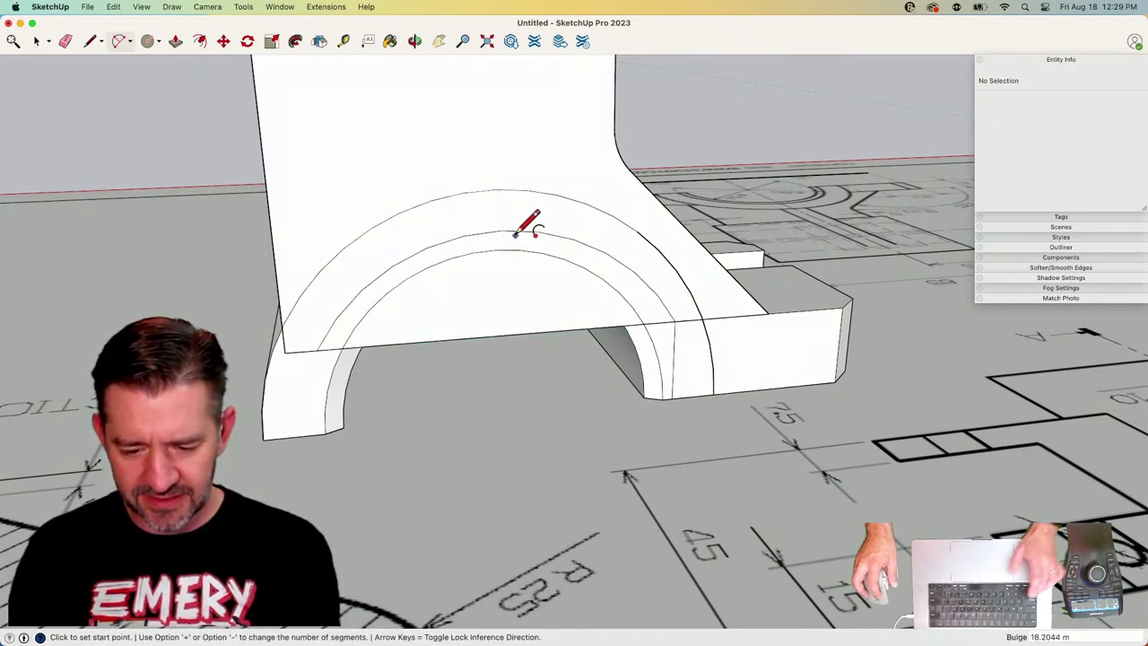
key("p")
middle_click_drag(512, 249, 560, 294)
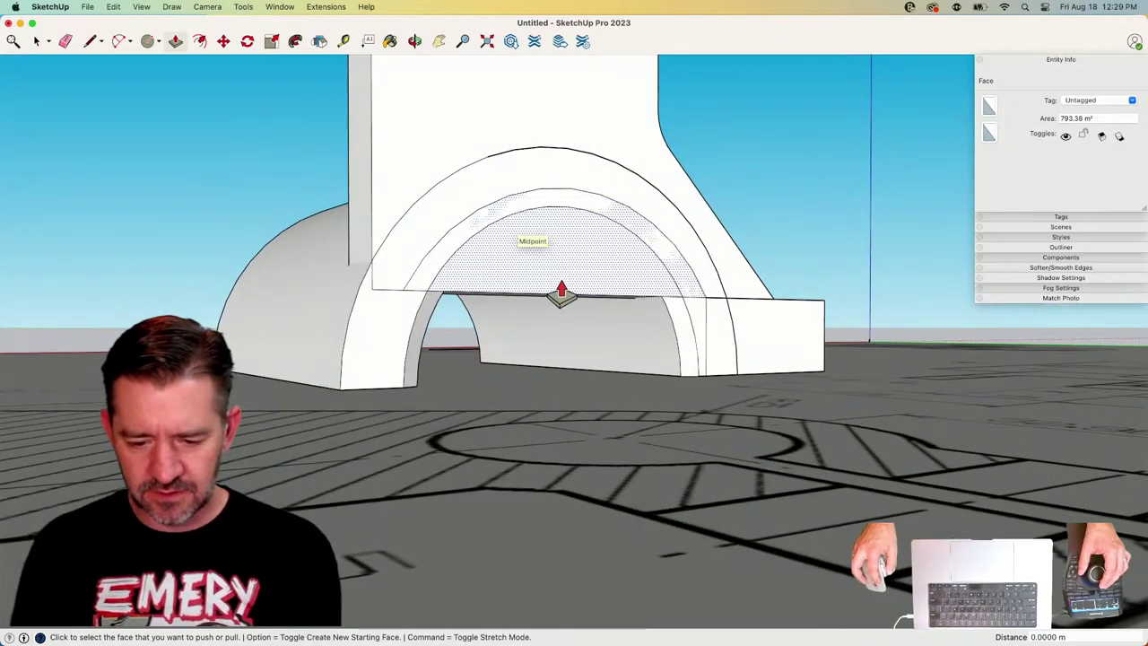
left_click(560, 293)
left_click(349, 235)
key("space")
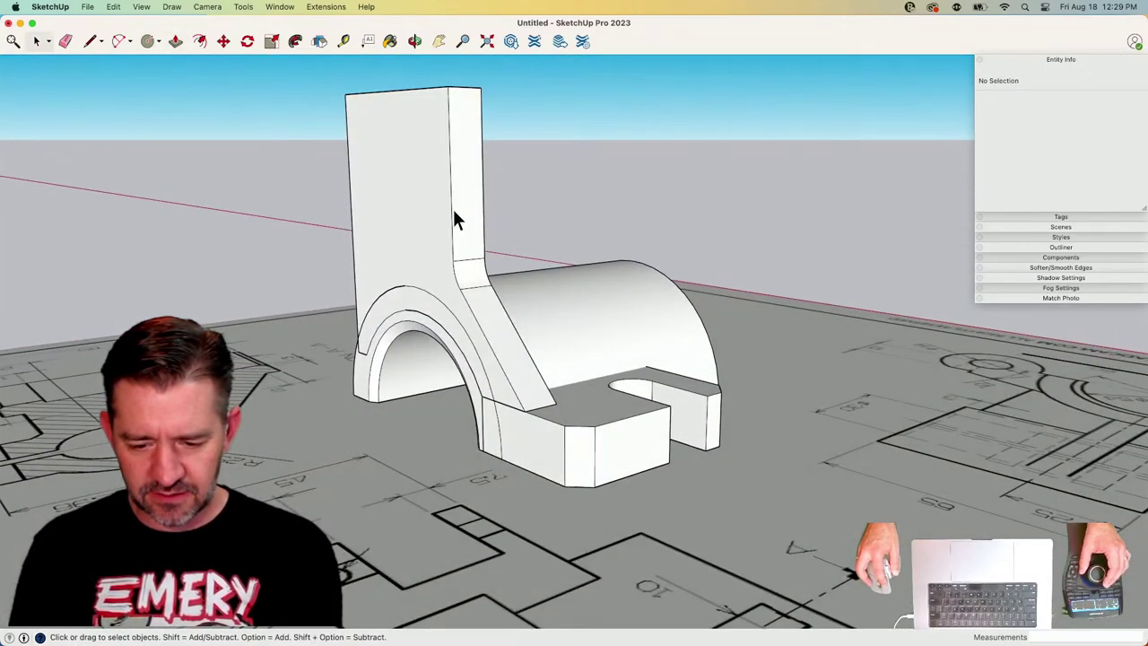
Select the whole upright with its connected geometry and make it a group.
double_click(455, 219)
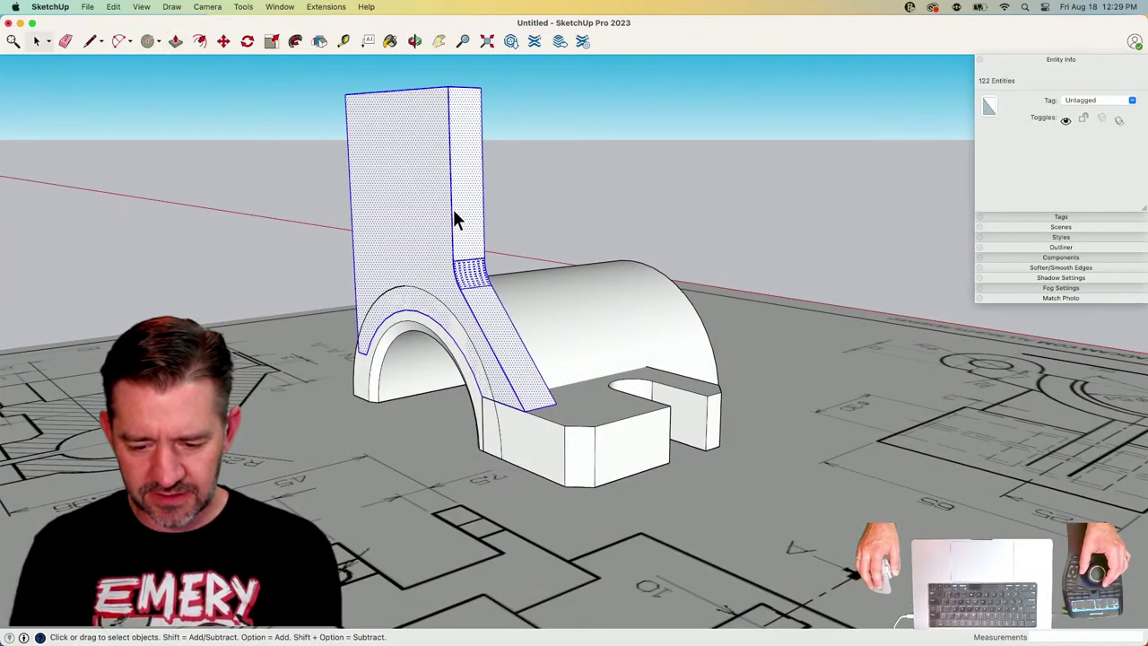
right_click(455, 213)
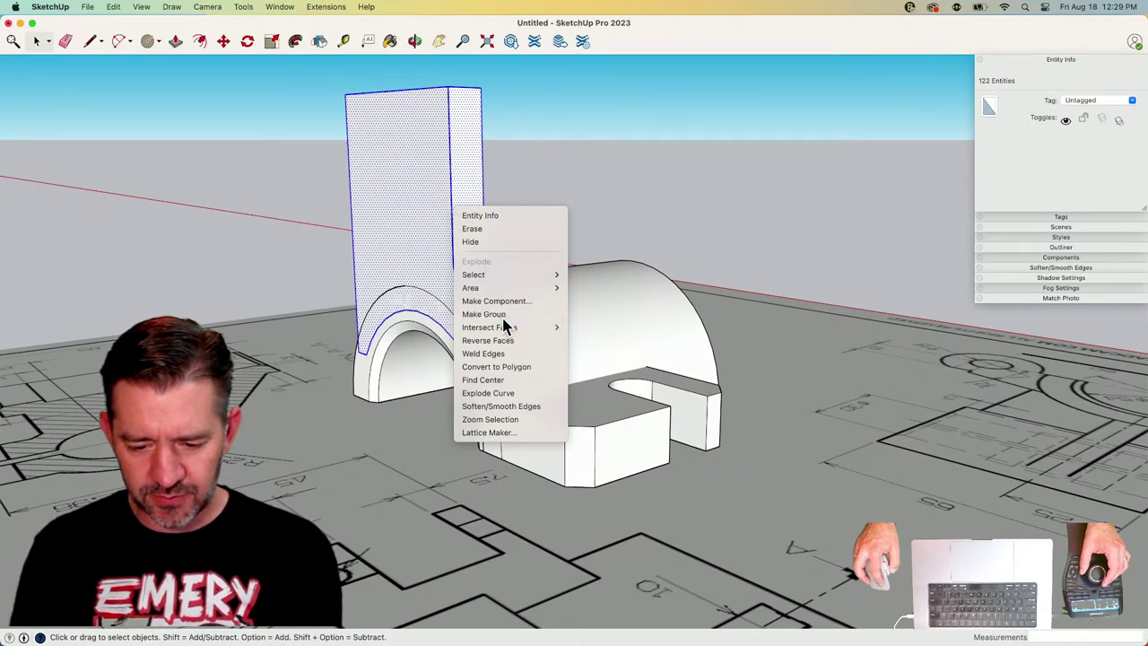
left_click(501, 315)
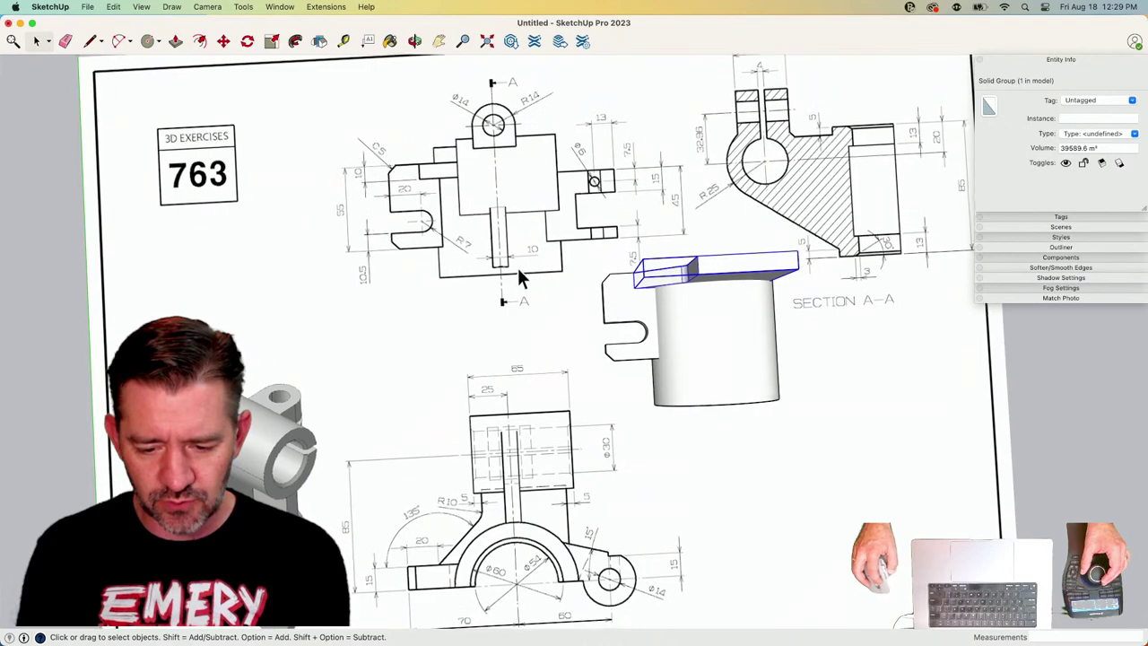
Measure the step between the flange's rear edge and the edge behind it in the drawing's top view.
scroll(408, 159, "up", 6)
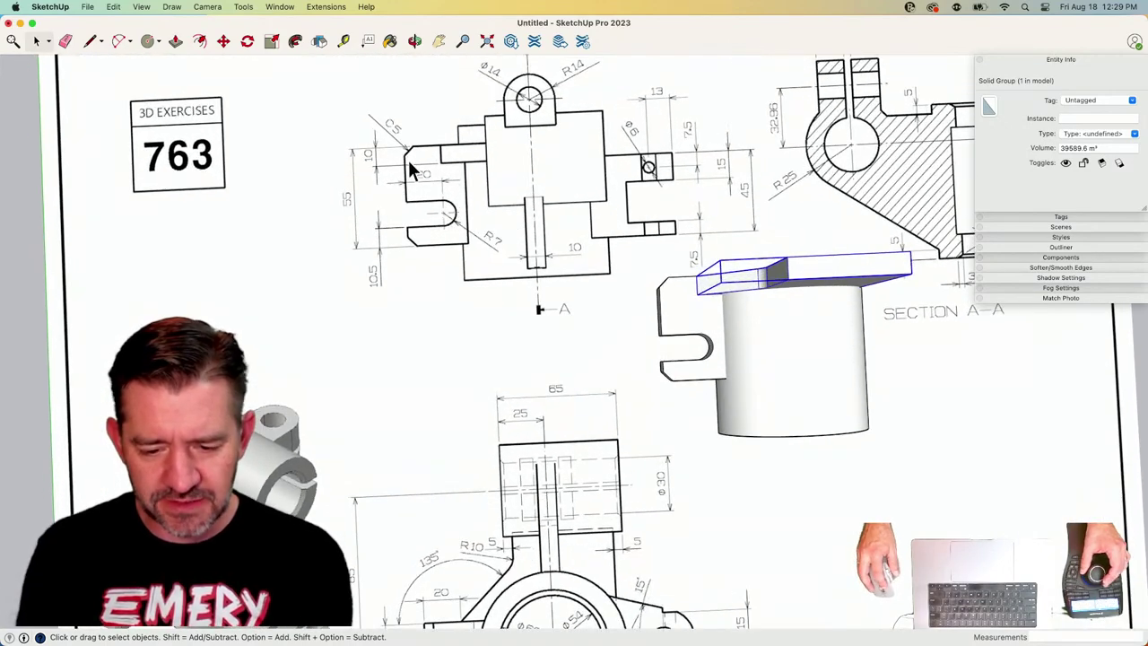
key("l")
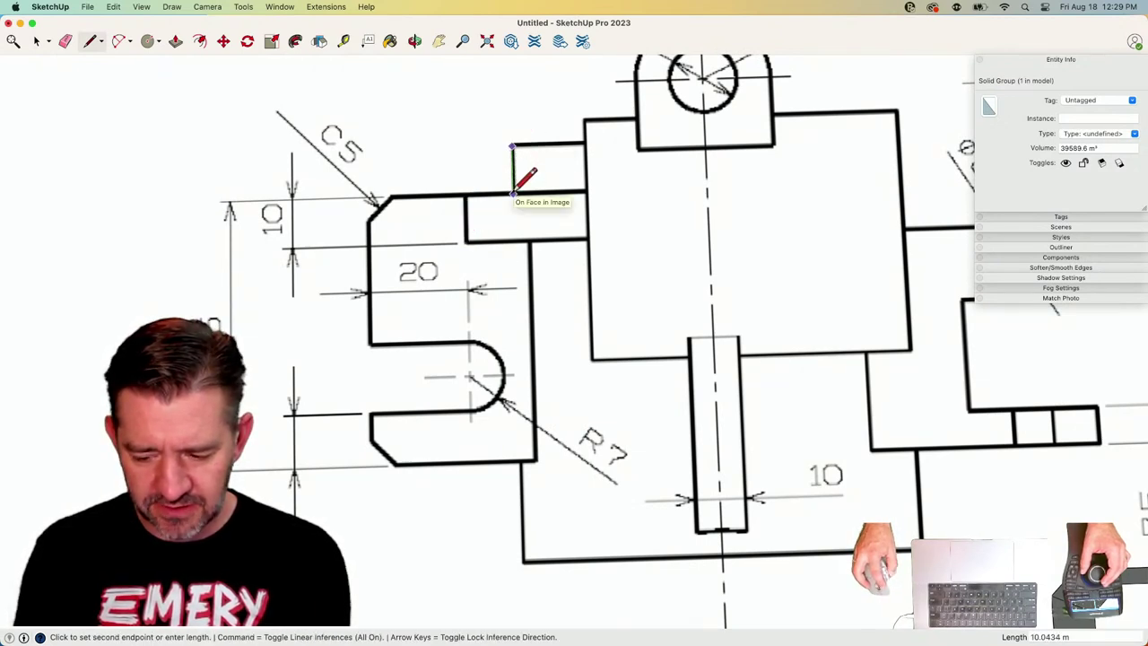
scroll(520, 198, "down", 6)
key("space")
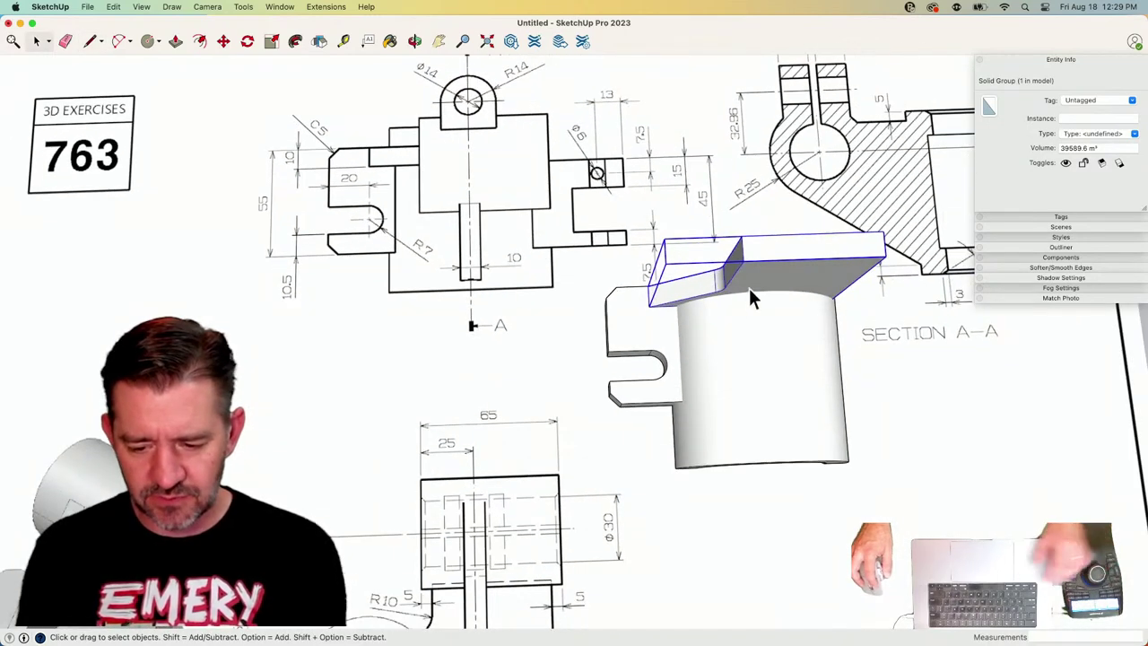
Move the upright and flange groups together 10 m along the half-cylinder toward its front end.
left_click(646, 336, "shift")
key("m")
left_click(646, 327)
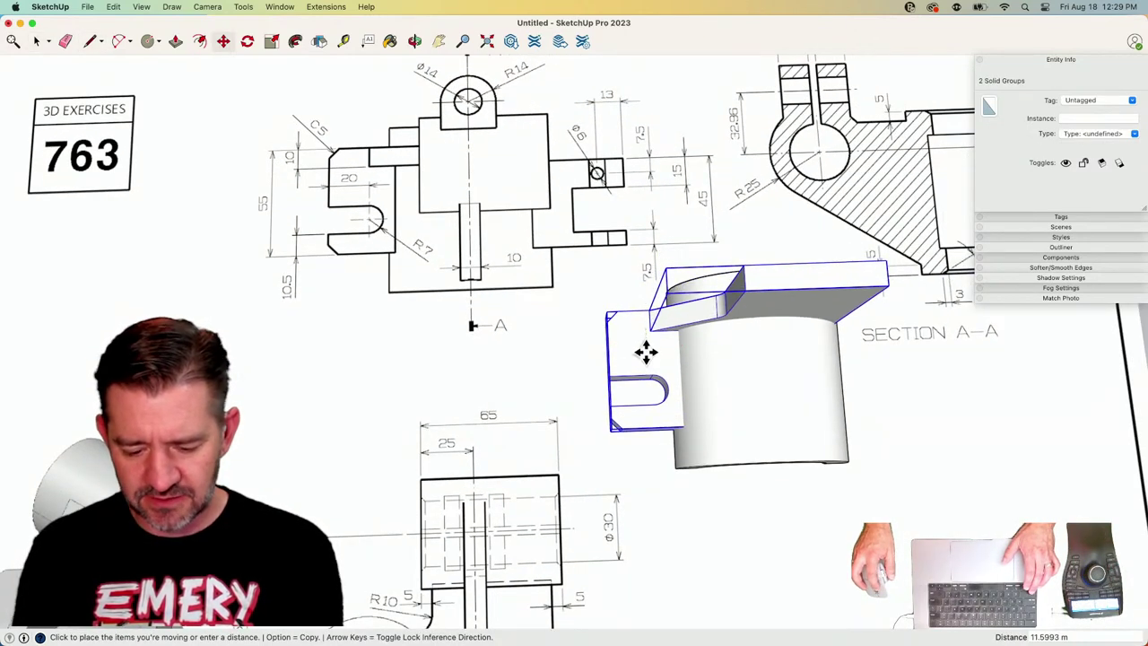
type("10")
key("Return")
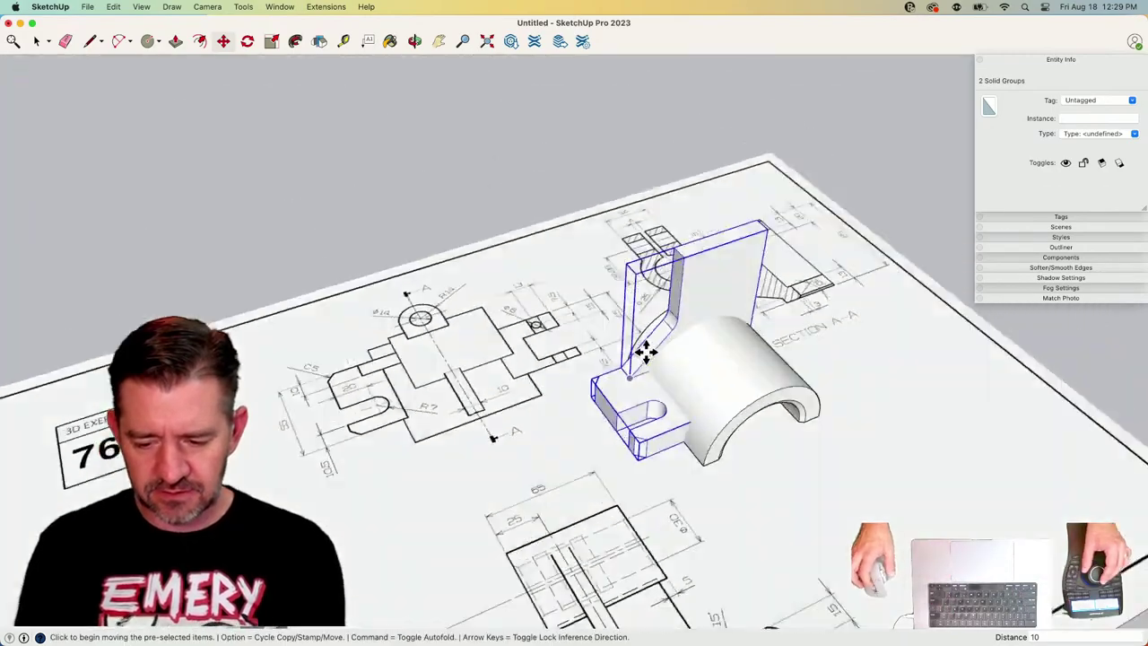
Measure the distance from the half-cylinder's rear end to the upright's front face.
key("space")
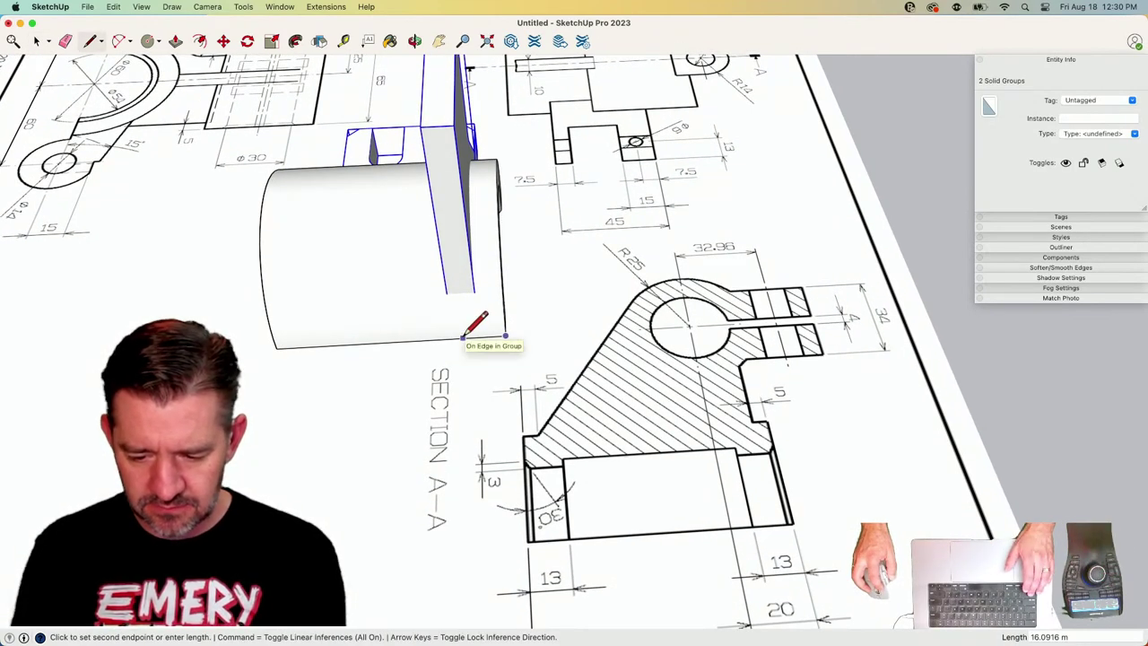
key("Right")
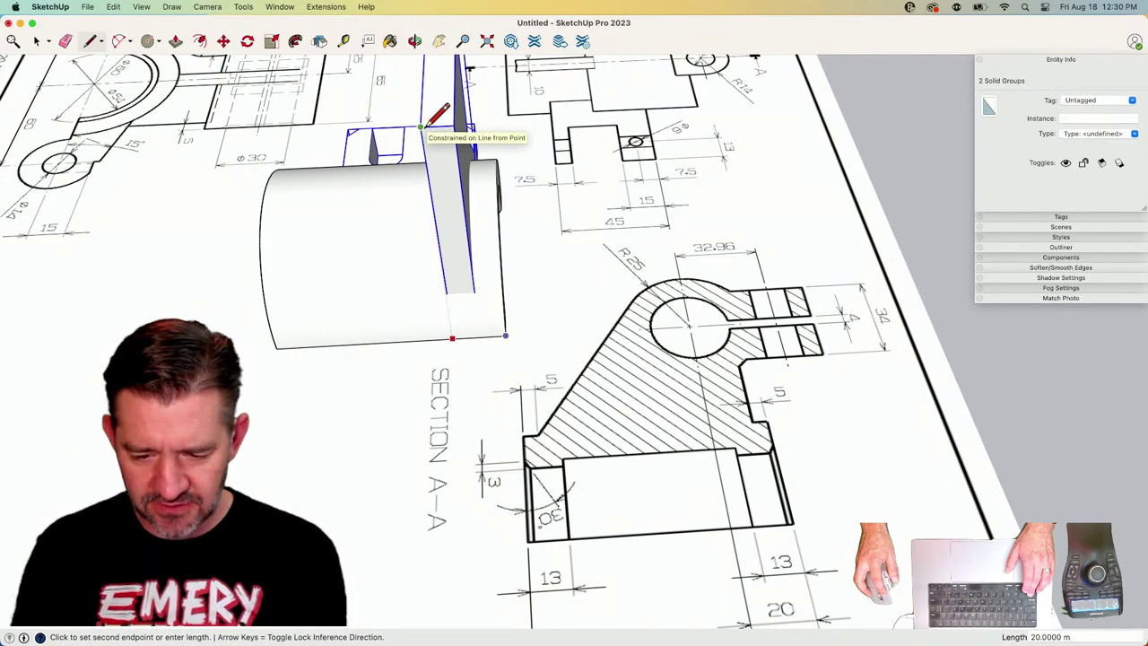
key("space")
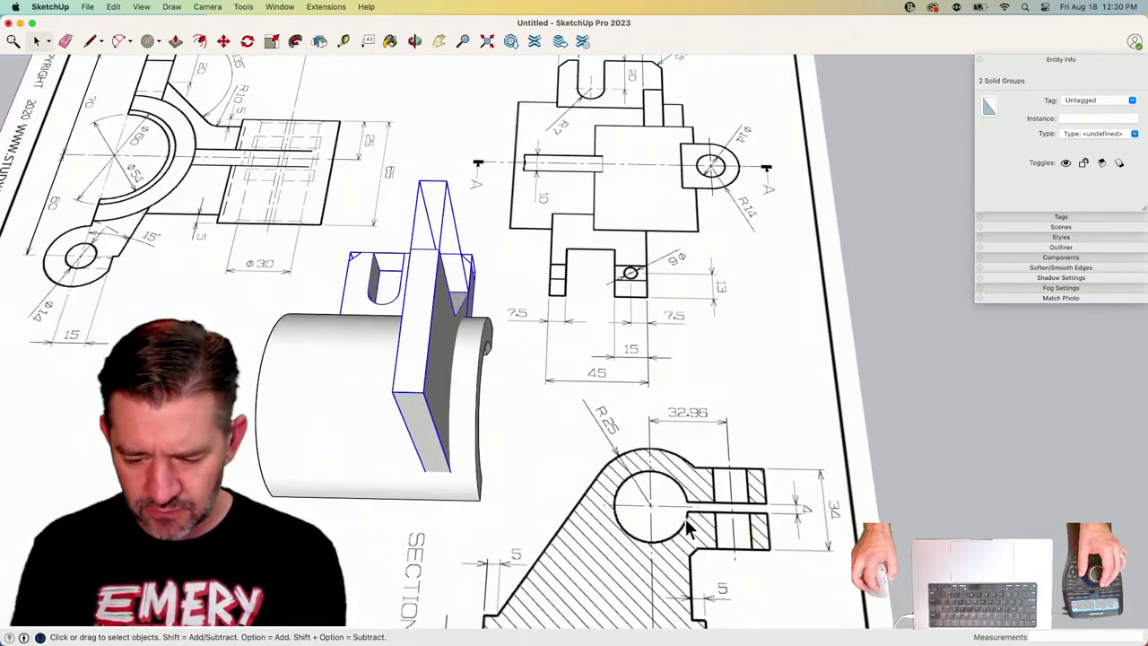
Draw a vertical circle with a 12.5 m radius centred on the top front corner of the upright's end face.
mouse_move(688, 529)
middle_mouse_down()
mouse_move(638, 496)
mouse_move(557, 317)
mouse_move(506, 274)
middle_mouse_up()
key("c")
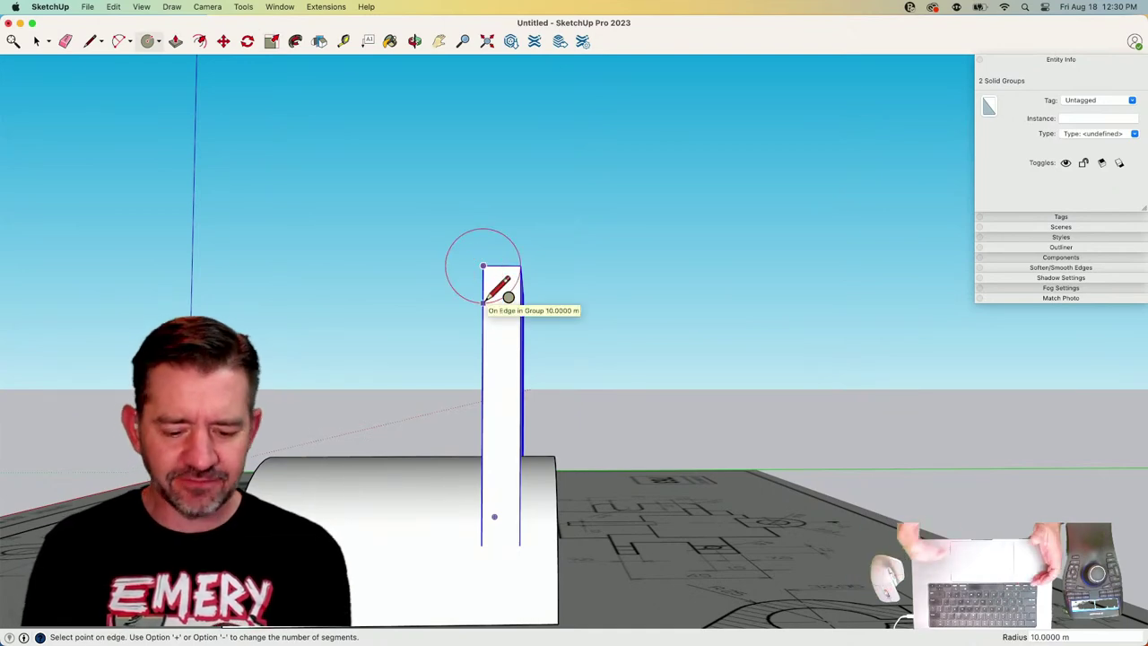
type("12.5")
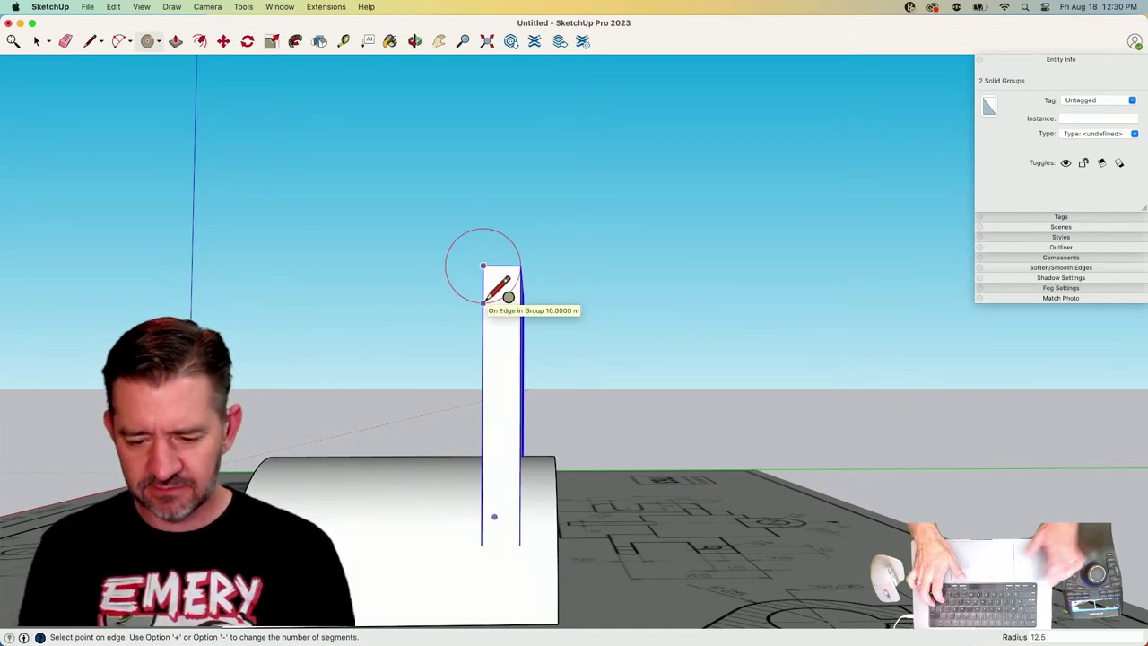
key("Return")
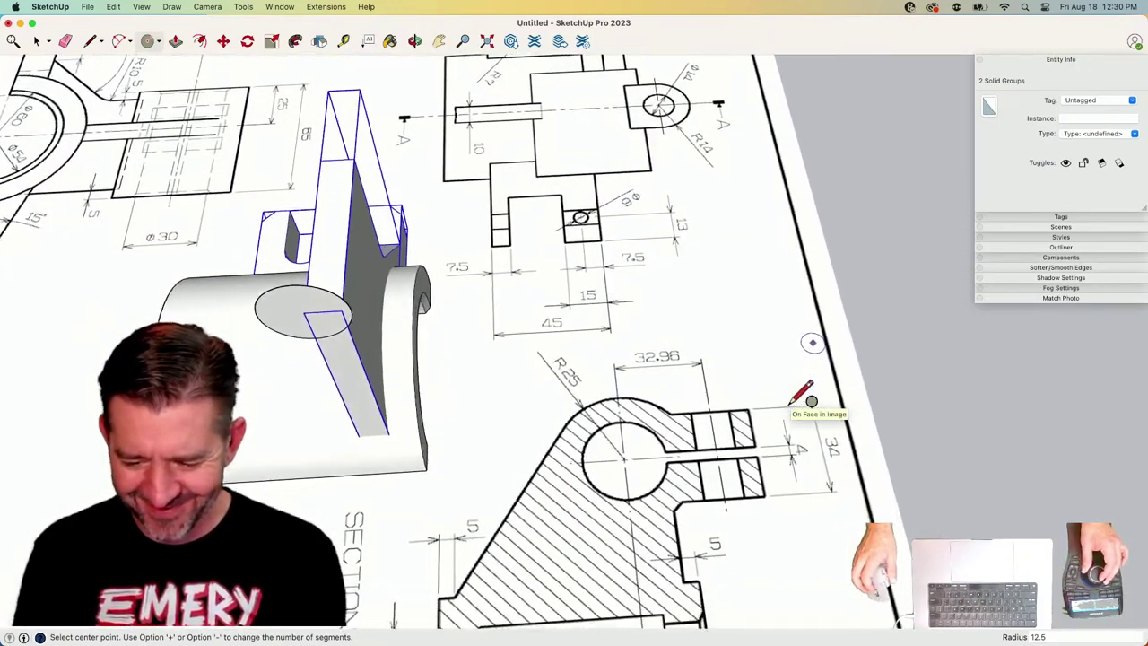
middle_click_drag(812, 400, 902, 415)
scroll(902, 412, "down", 6)
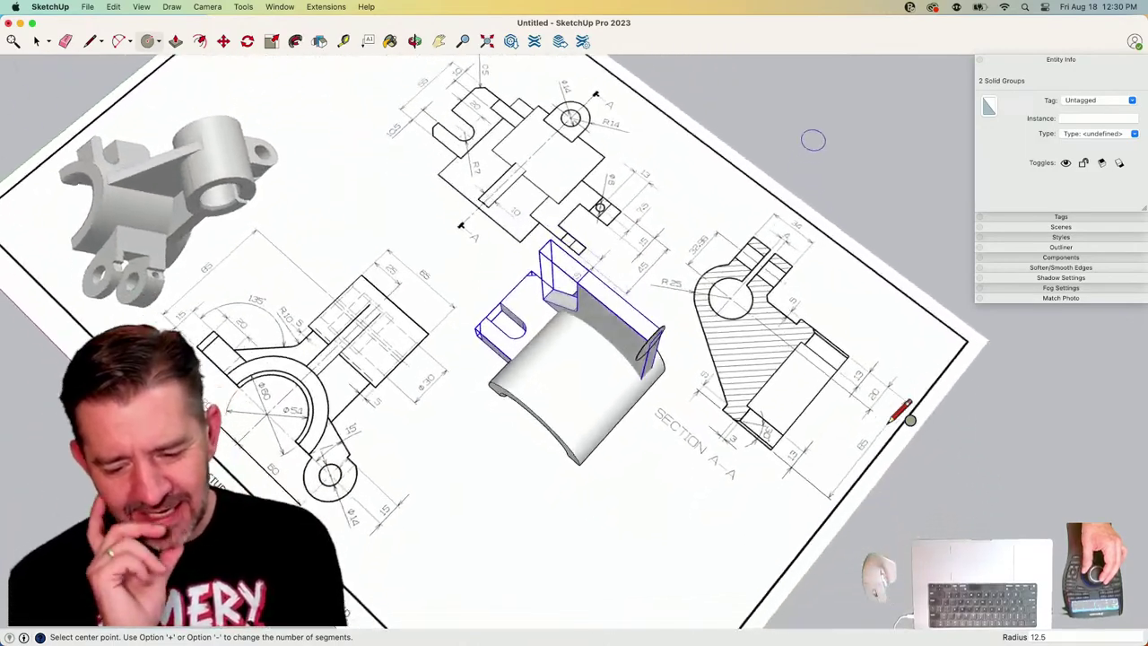
middle_click_drag(905, 417, 905, 418)
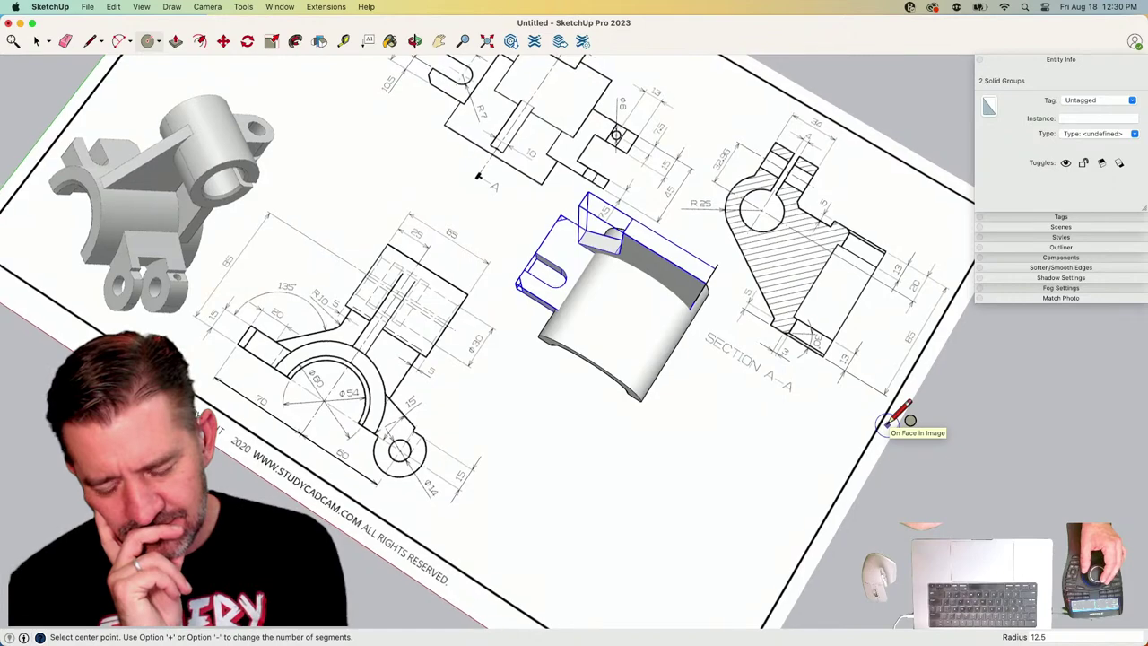
middle_click_drag(906, 418, 906, 417)
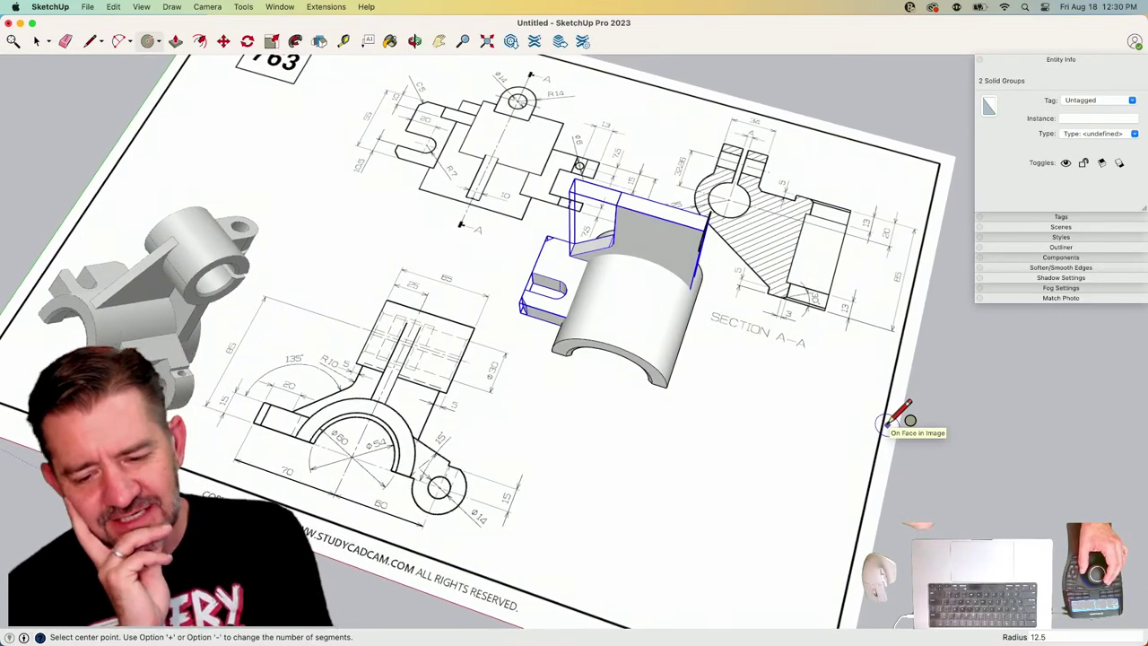
middle_click_drag(906, 418, 905, 417)
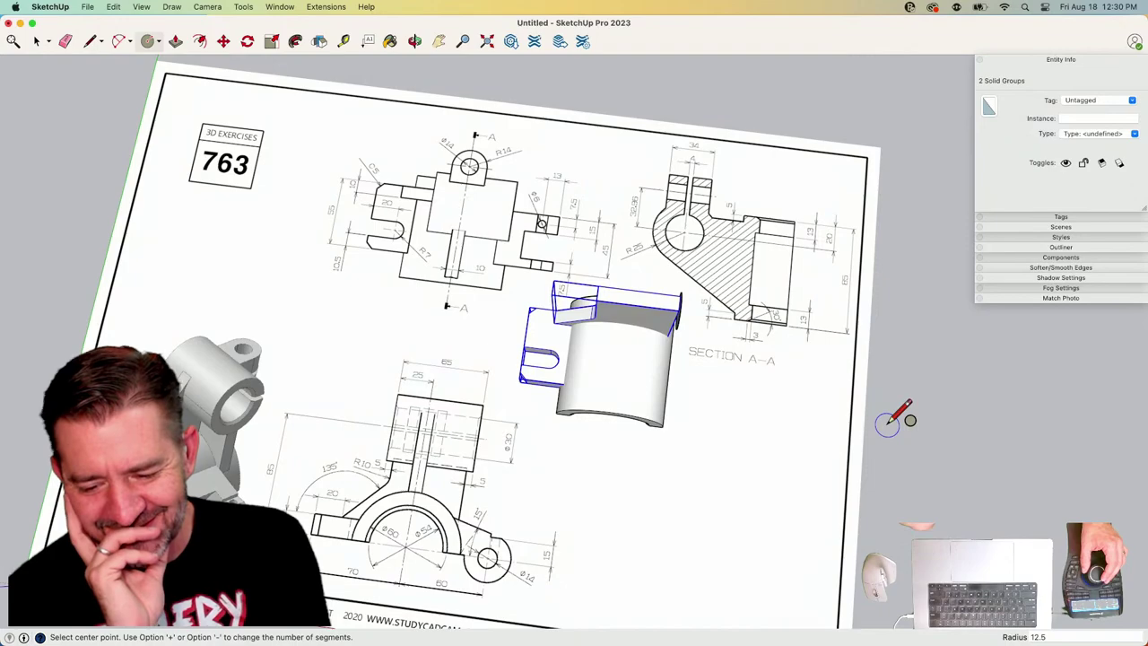
Measure the clamp ring's wall thickness between the R25 outline and the hole in the drawing's Section A-A.
key("l")
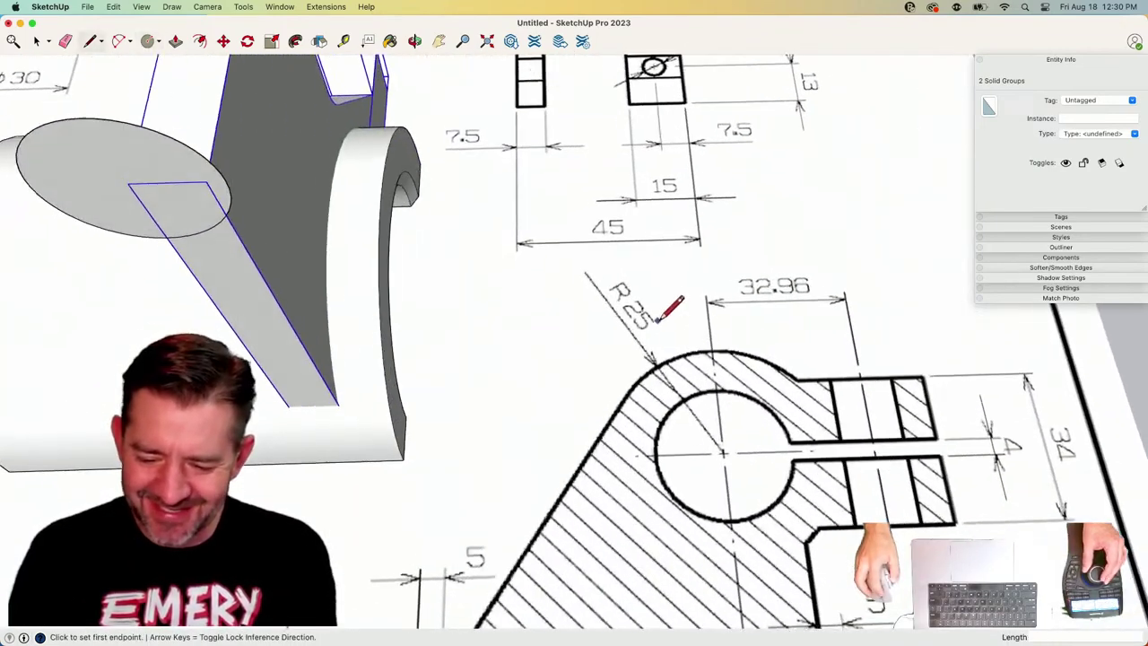
scroll(685, 404, "up", 2)
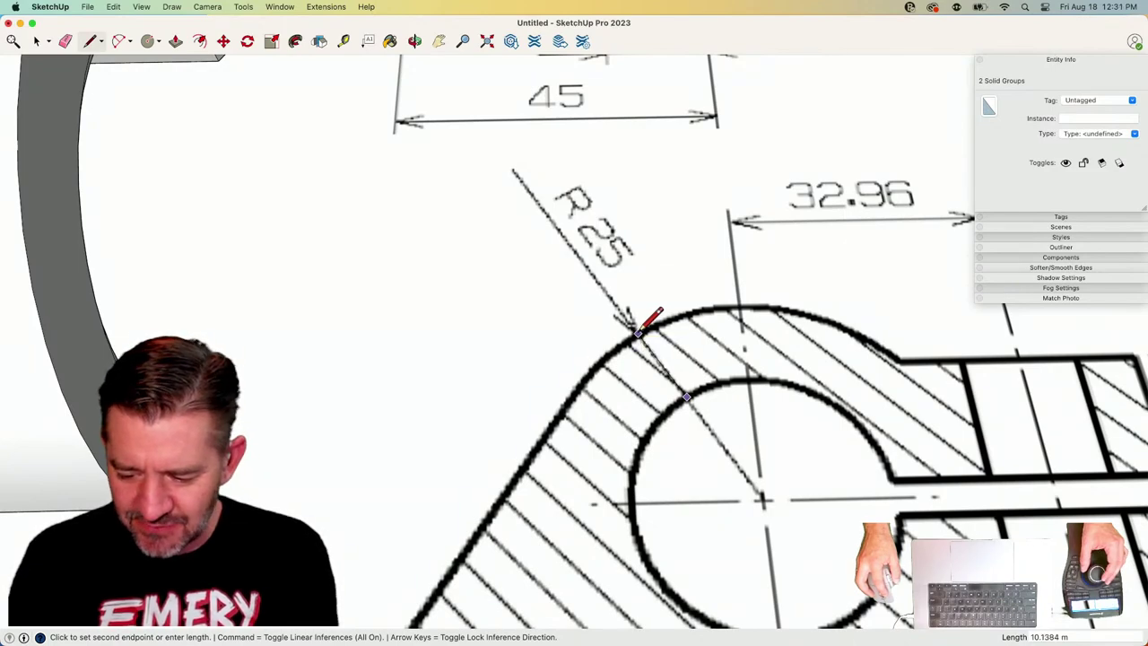
key("space")
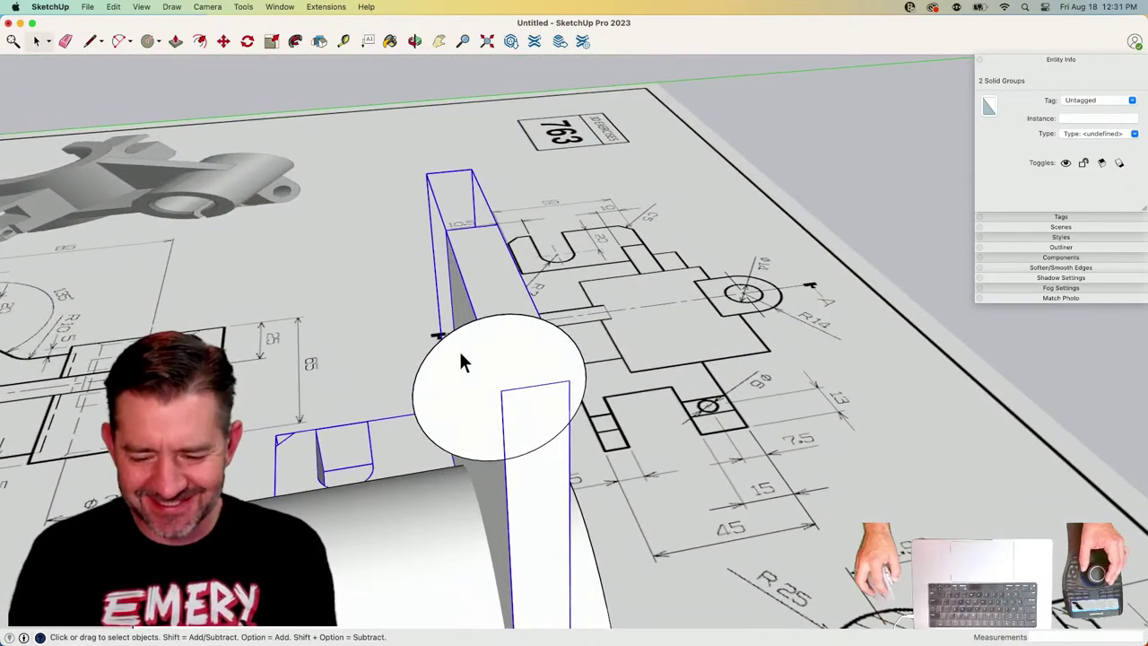
Offset the edge of the vertical circle on the upright outward by 10 m.
left_click(460, 361)
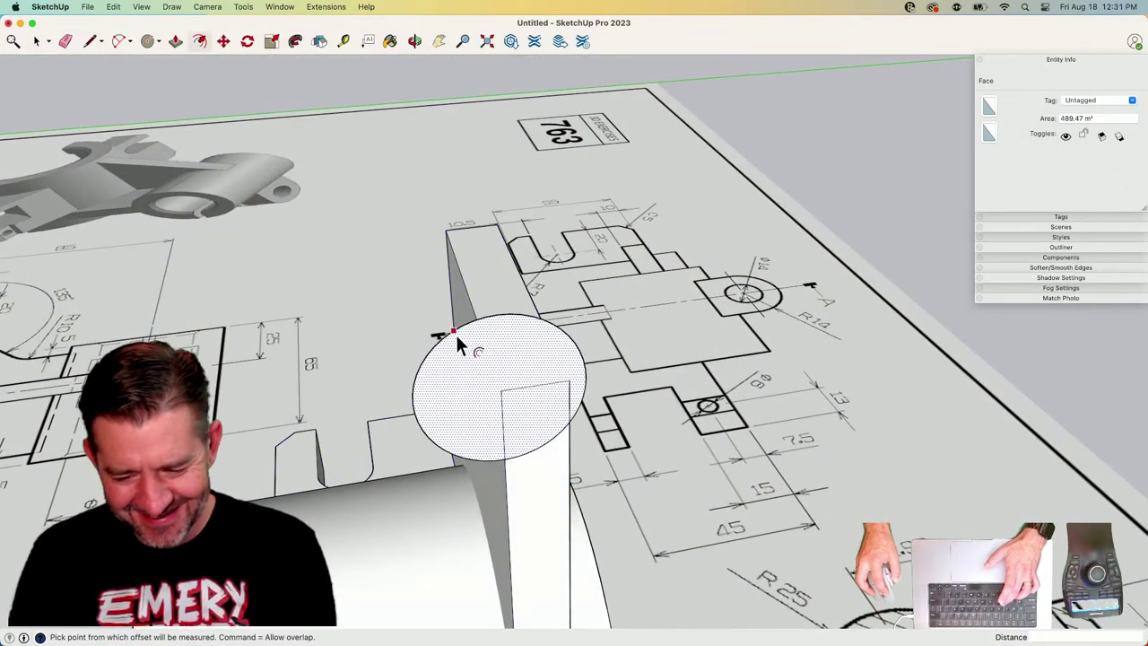
left_click(501, 311)
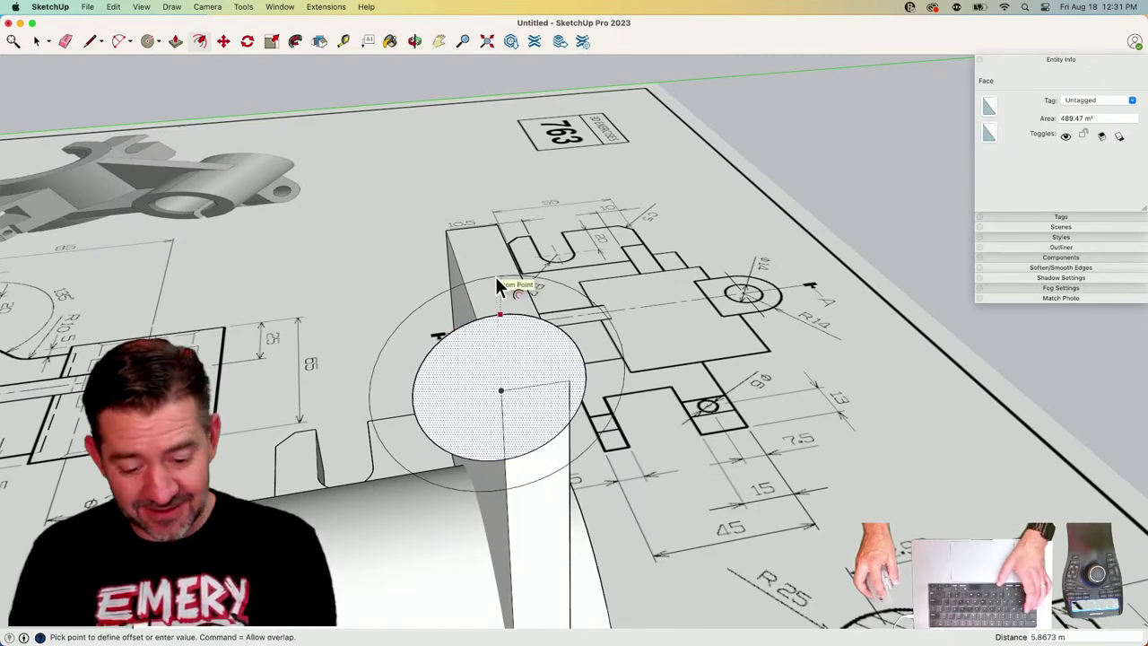
left_click(495, 277)
type("10")
key("Return")
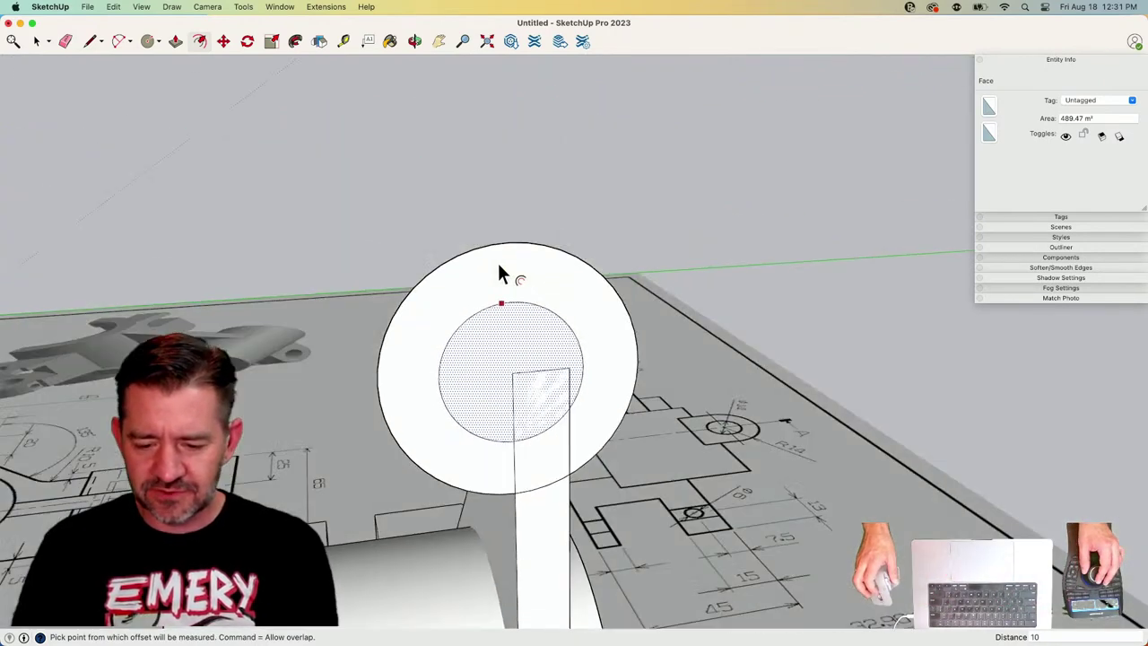
key("space")
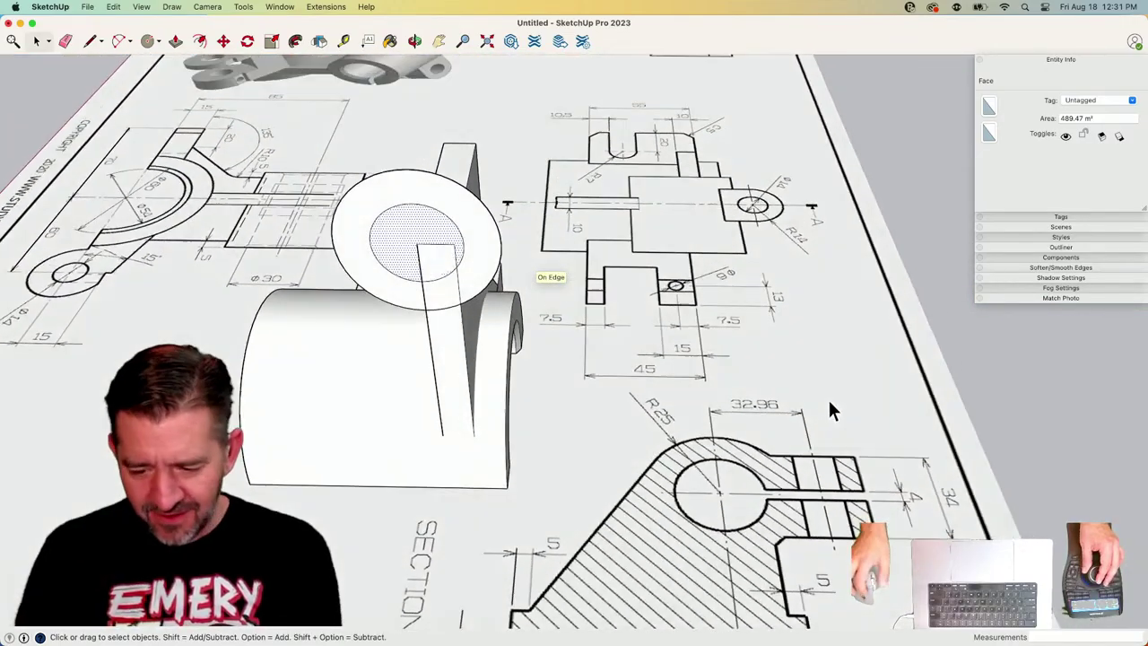
Draw a slot outline across one side of the ring, extending 2 m above and 2 m below the circle's horizontal centreline.
key("l")
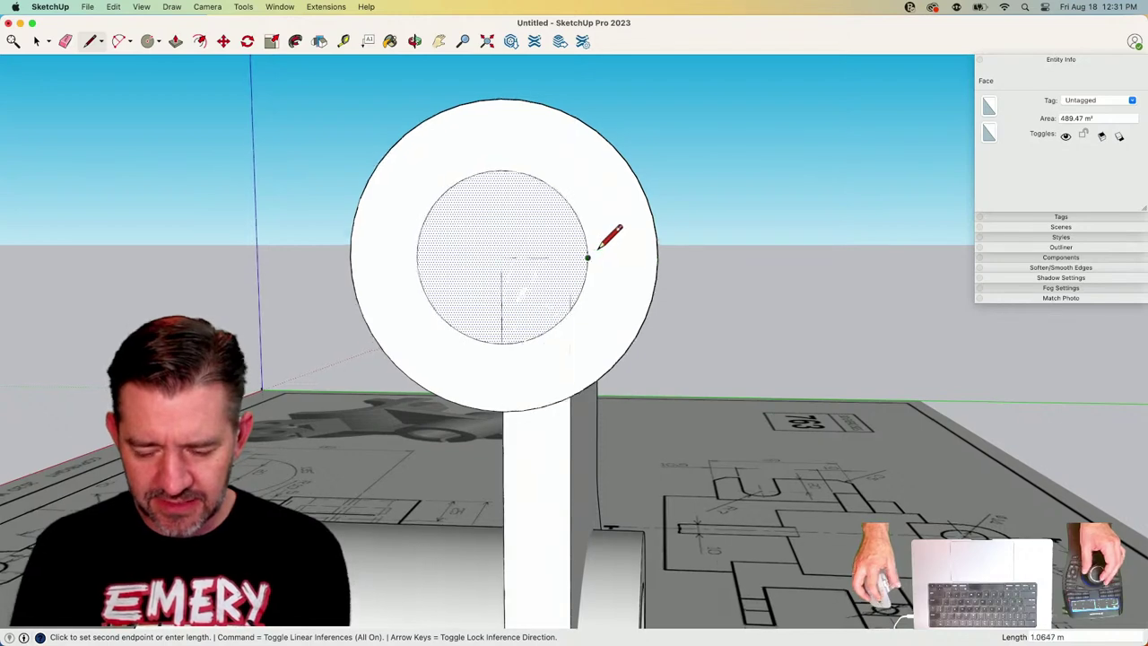
key("space")
scroll(574, 247, "up", 5)
key("l")
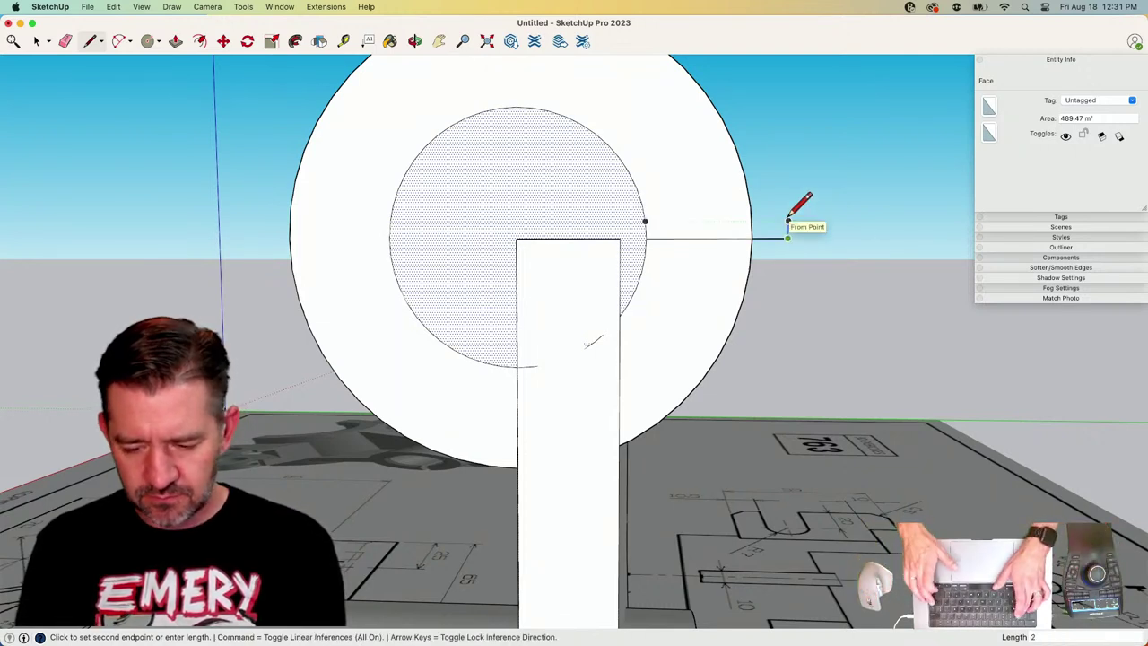
key("Return")
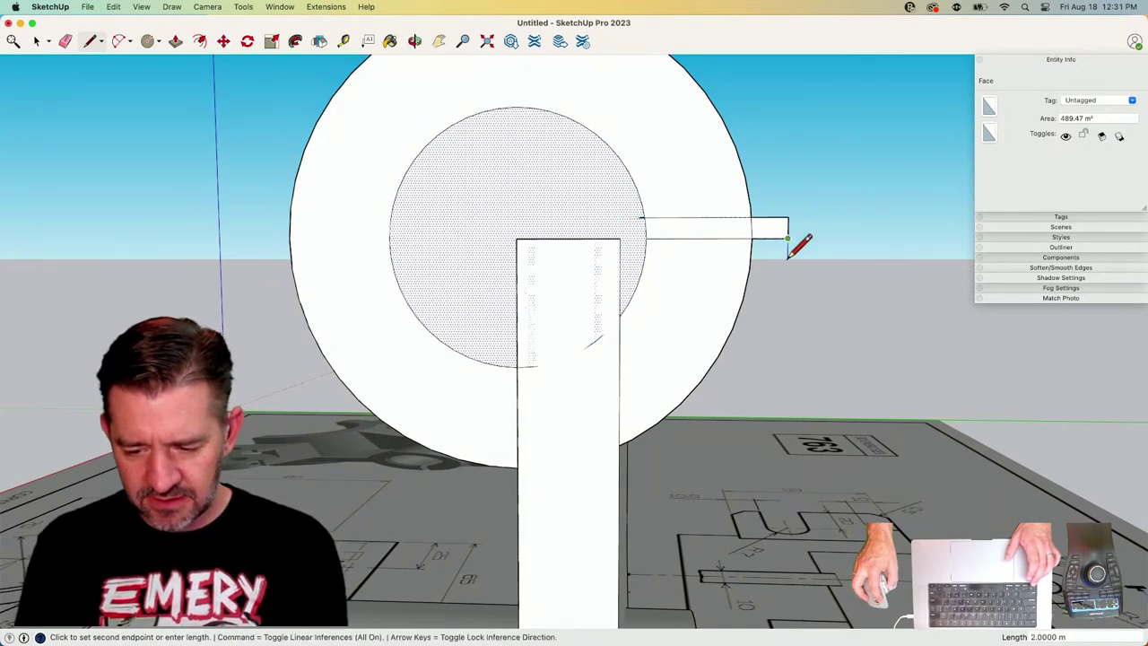
left_click(787, 258)
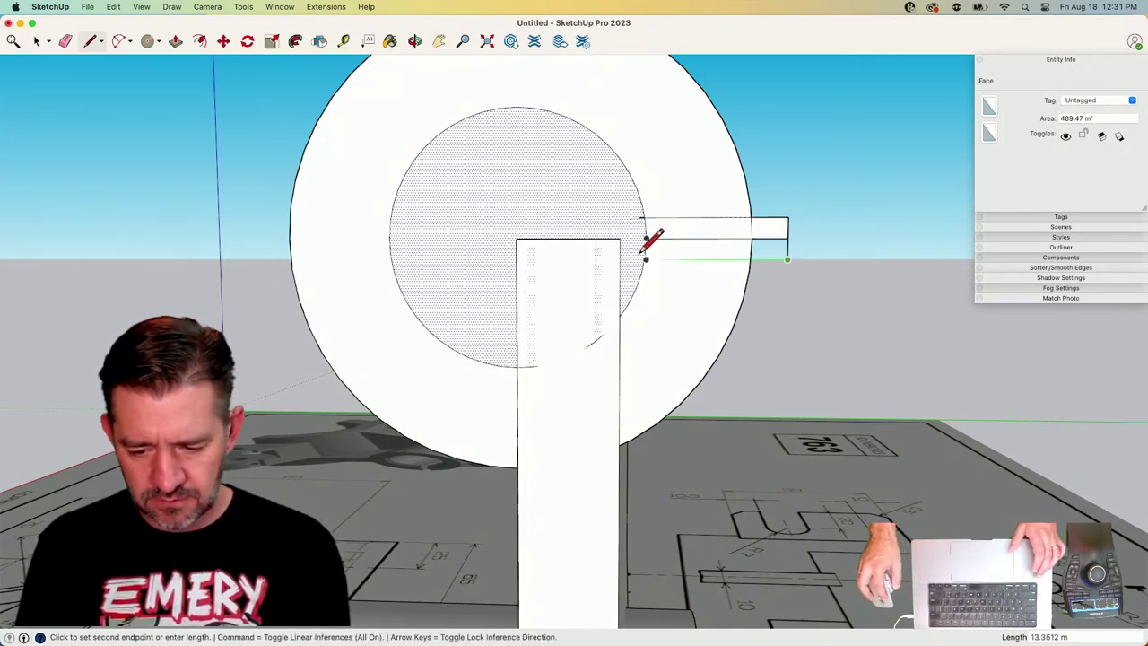
Erase the inner disc, the slot area and the leftover construction edges to leave a split ring profile.
key("space")
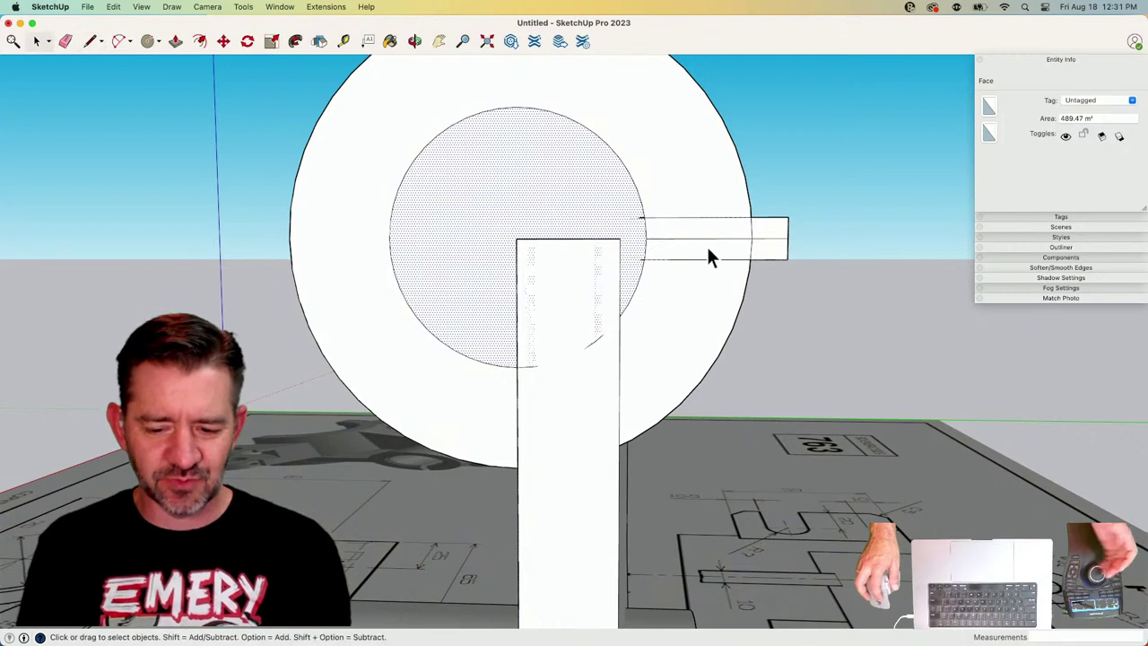
left_click(636, 261)
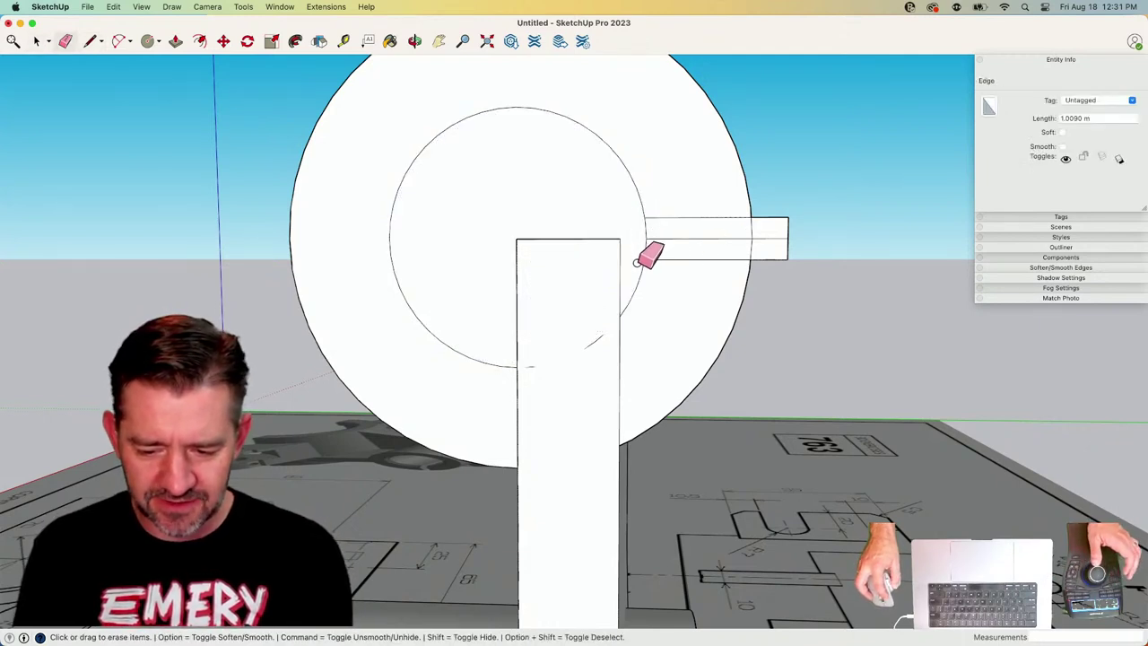
mouse_move(641, 245)
left_mouse_down()
mouse_move(748, 236)
mouse_move(781, 260)
mouse_move(771, 235)
left_mouse_up()
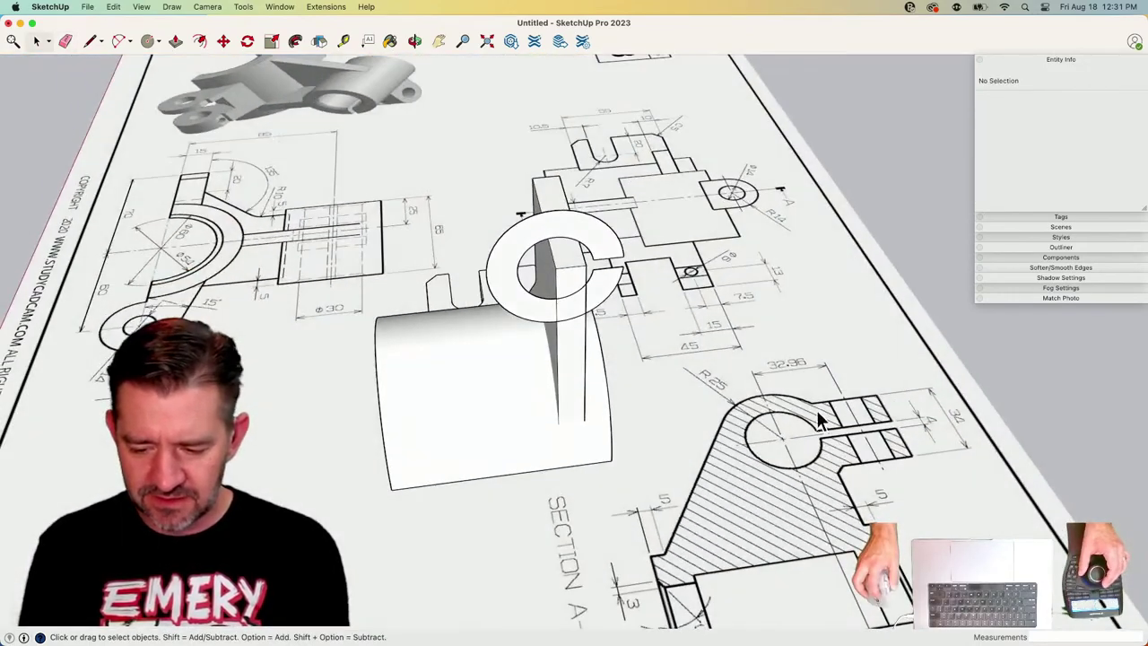
Extrude the split ring profile 55 m along the top of the upright, ending flush with the upright's far edge.
middle_click_drag(816, 409, 669, 515)
scroll(594, 381, "up", 3)
key("p")
left_click(566, 414)
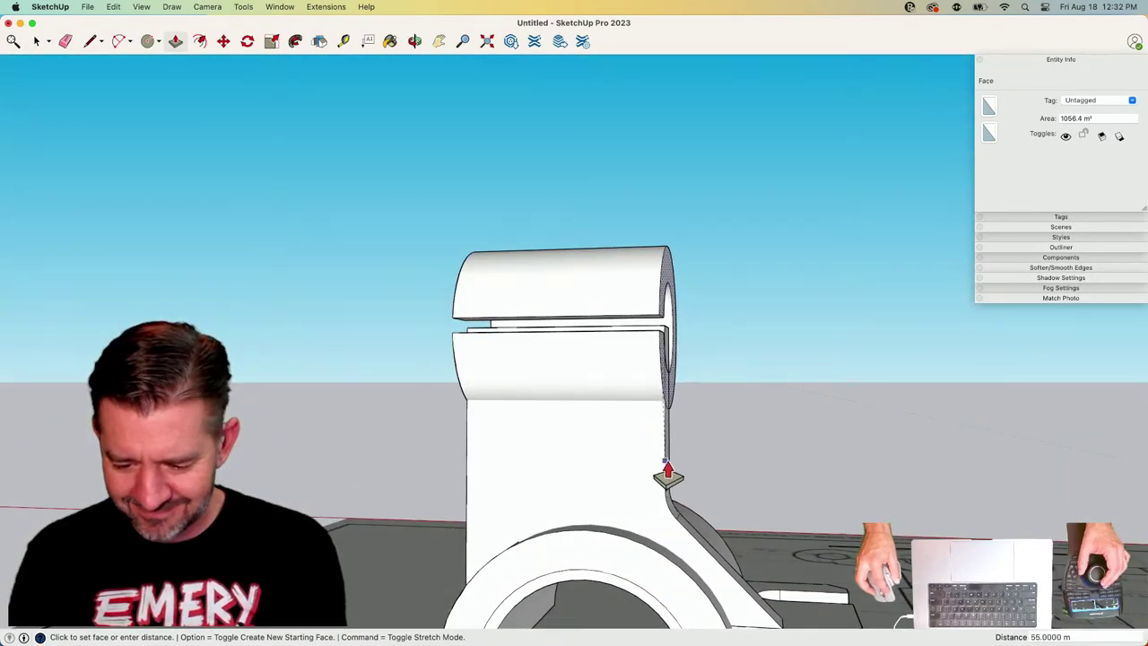
left_click(665, 467)
key("space")
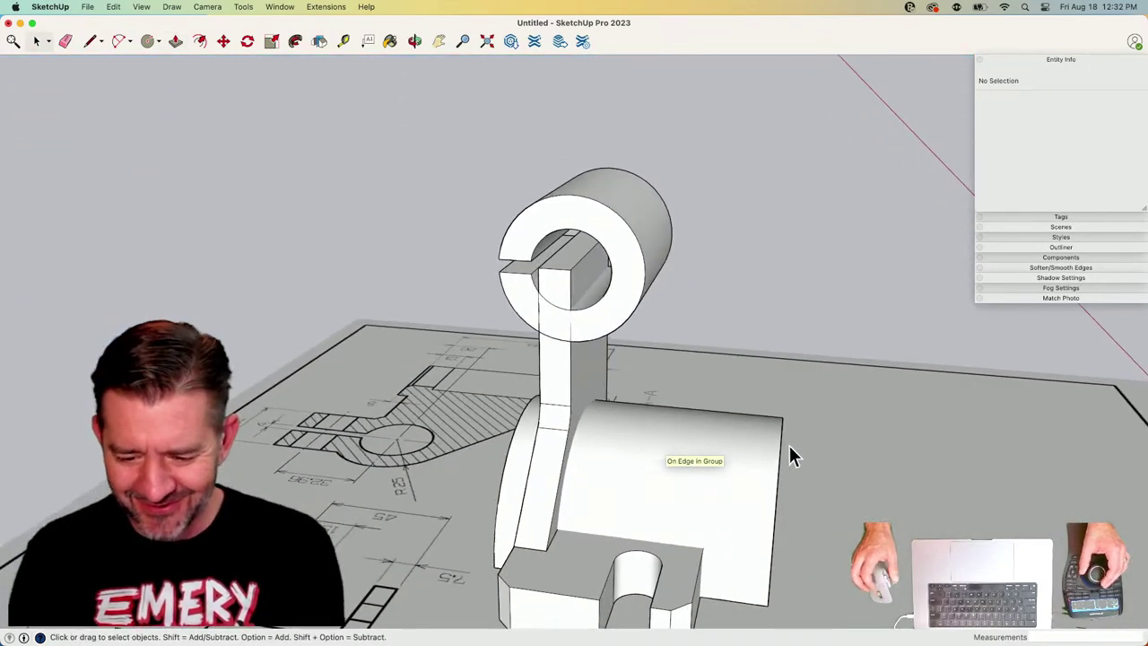
Open the upright group for editing and turn off hiding the rest of the model during component editing.
left_click(553, 364)
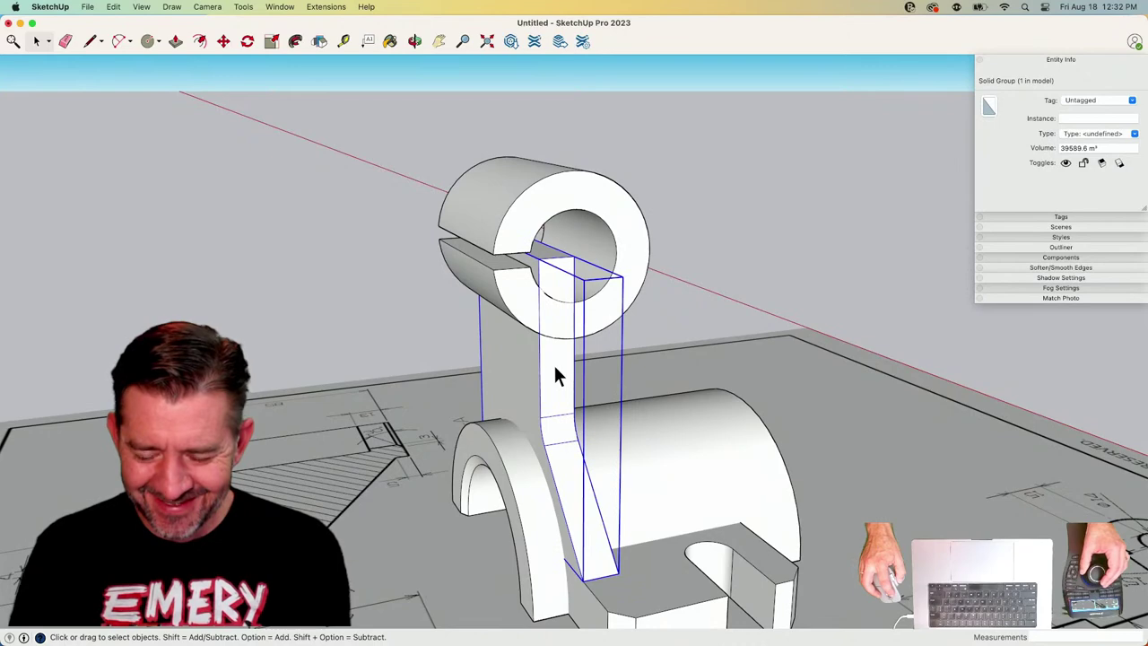
double_click(548, 258)
key("p")
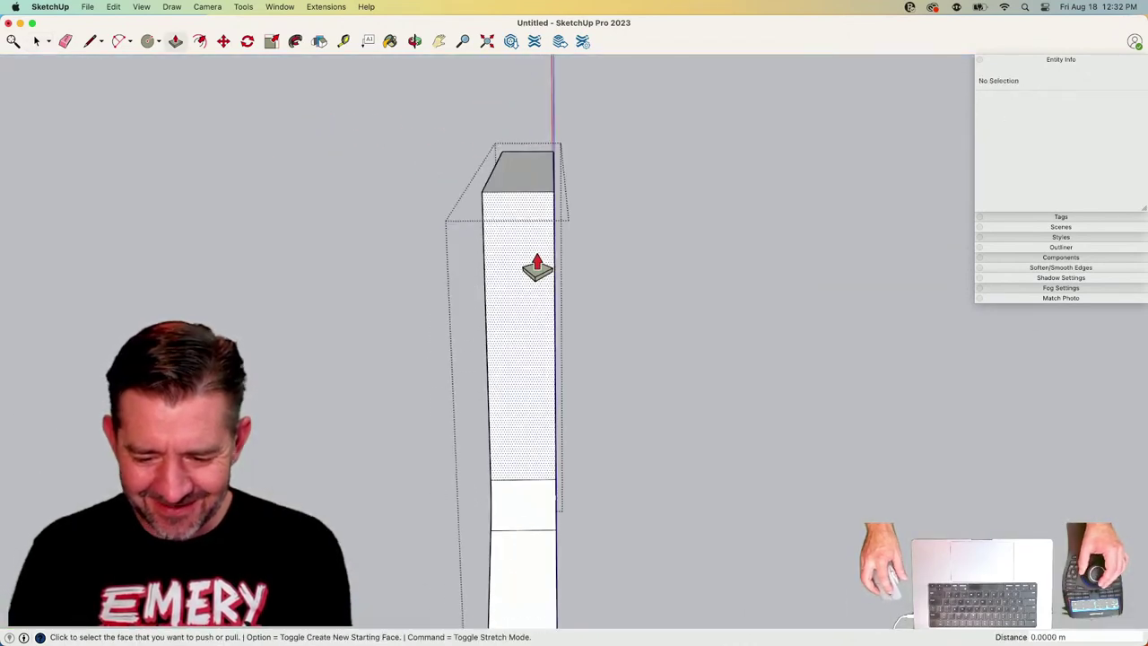
left_click(140, 7)
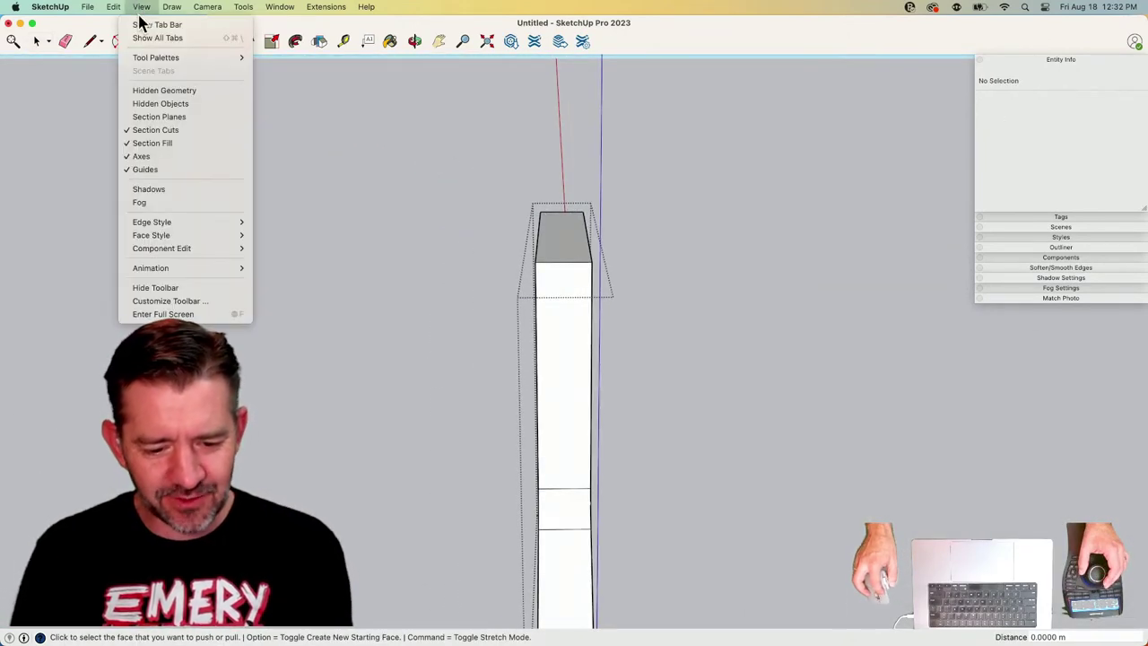
mouse_move(179, 249)
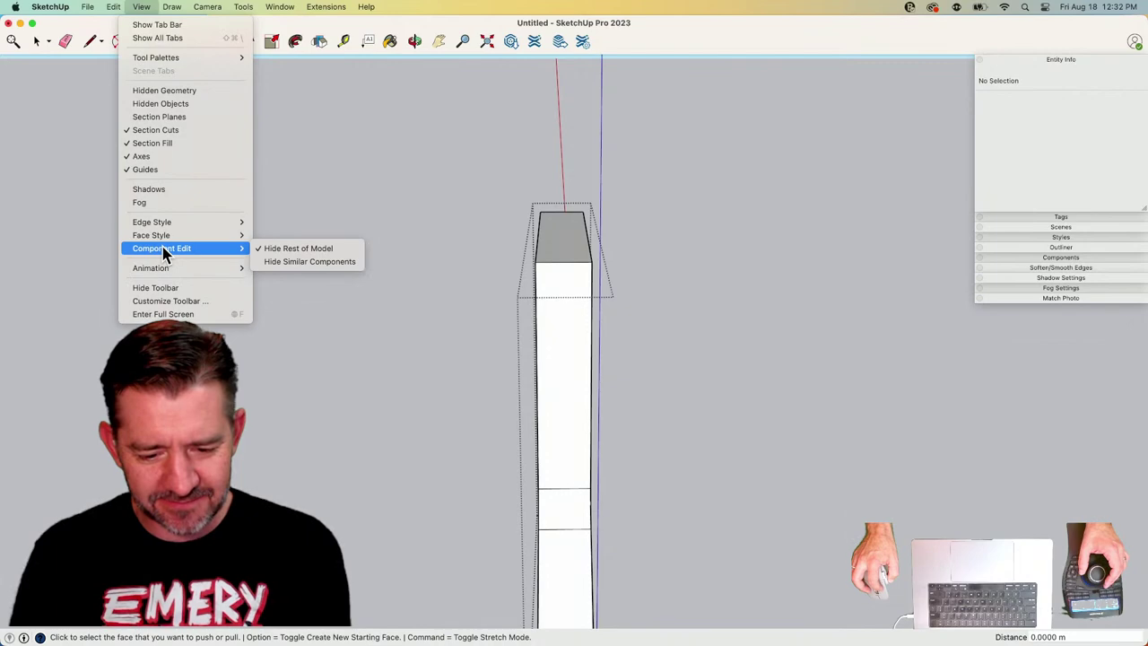
left_click(304, 248)
Lower the upright's top face by about 17 m so it ends inside the cylinder's wall, then close the group.
scroll(574, 251, "up", 2)
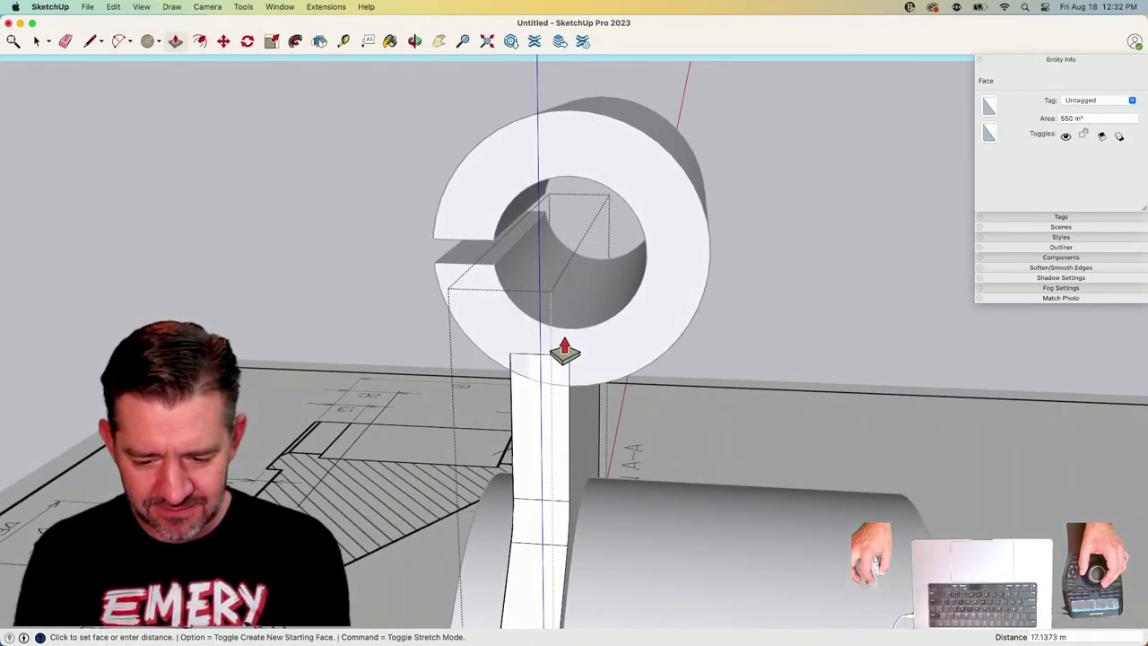
left_click(567, 352)
key("space")
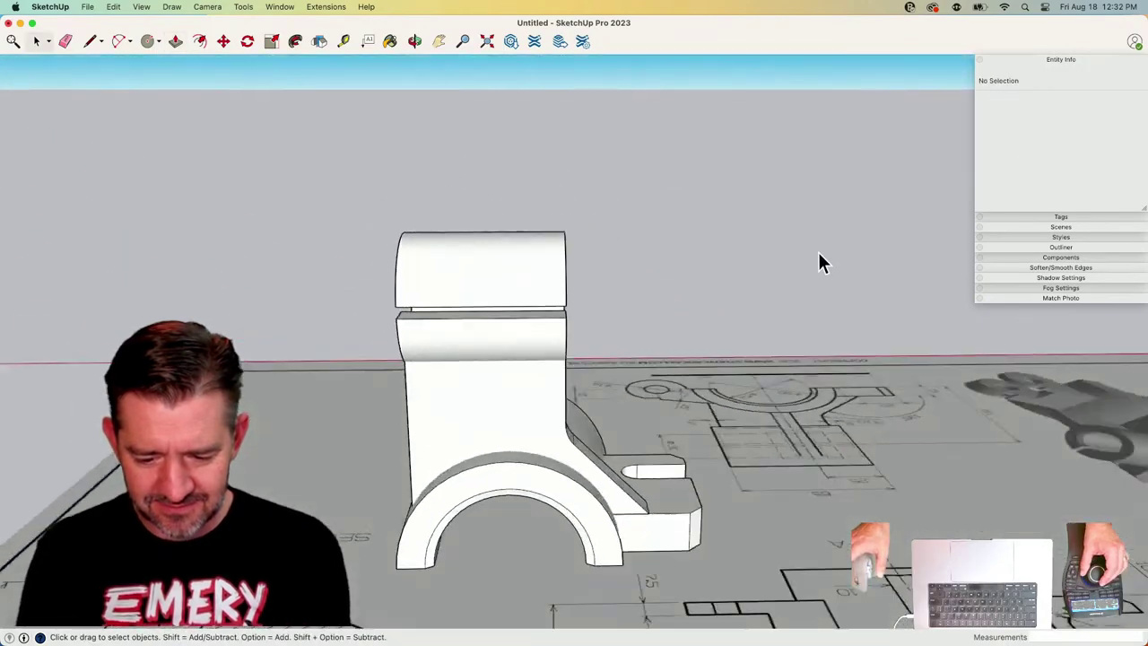
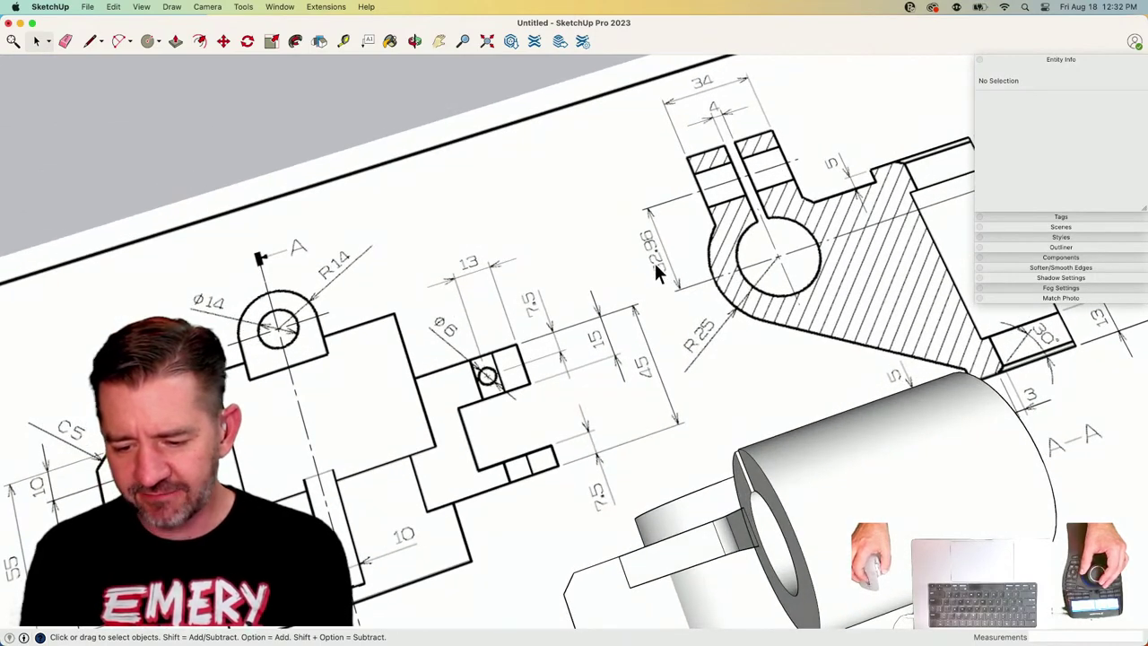
Draw a 32.96 m line from the cylinder's end centre through the slot along the green axis.
key("l")
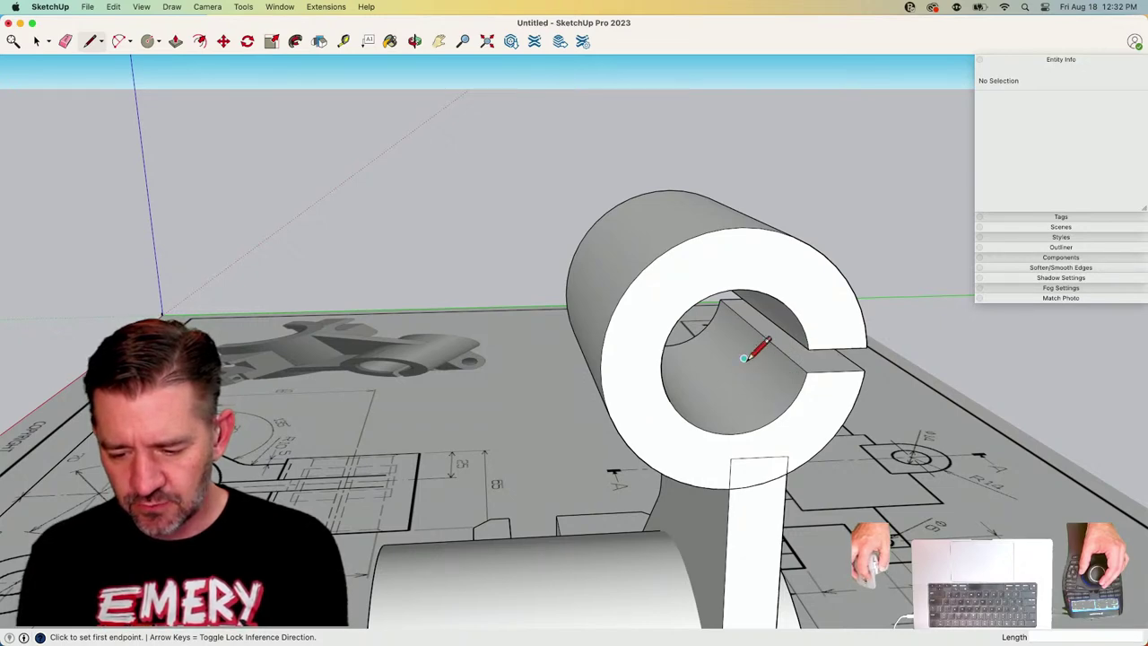
left_click(735, 362)
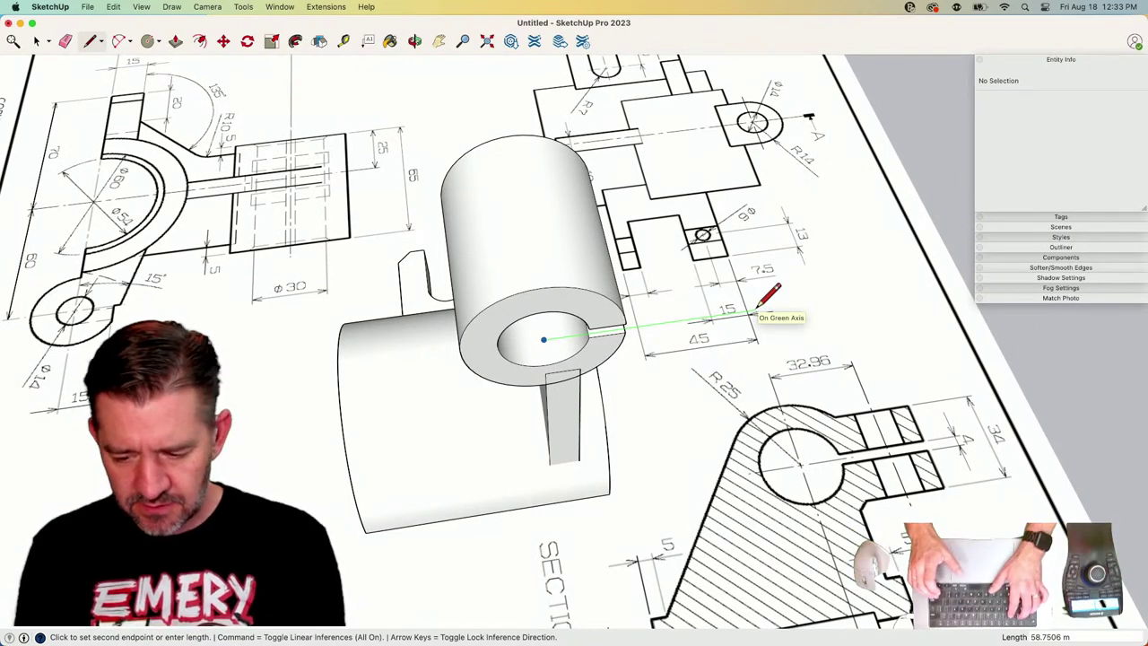
type("32.96")
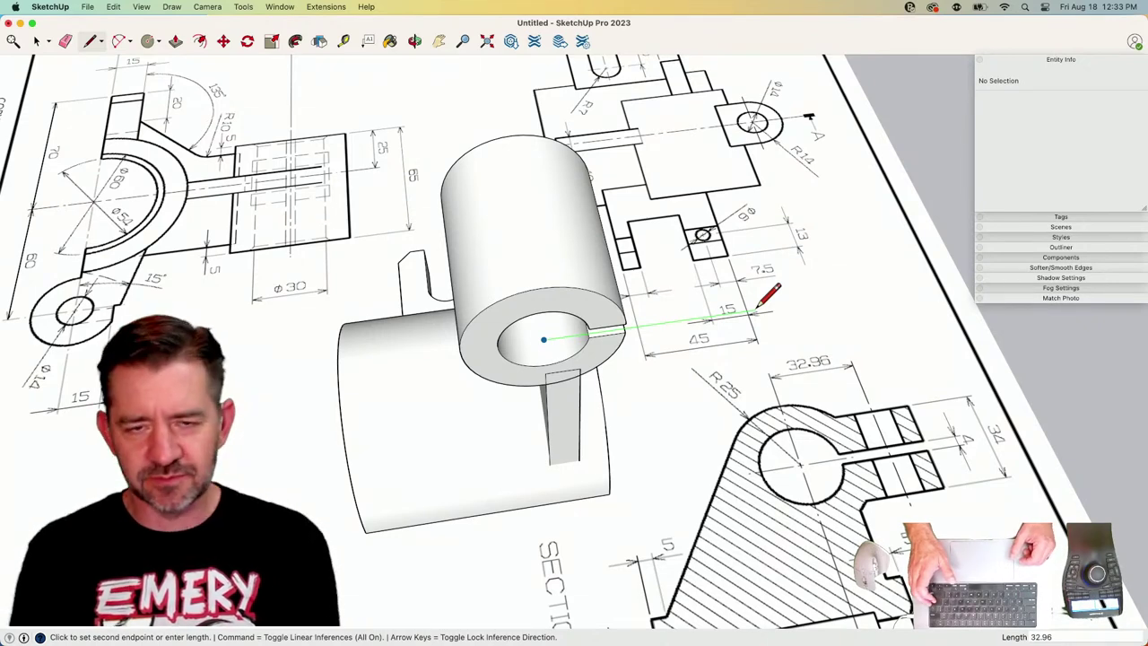
key("Return")
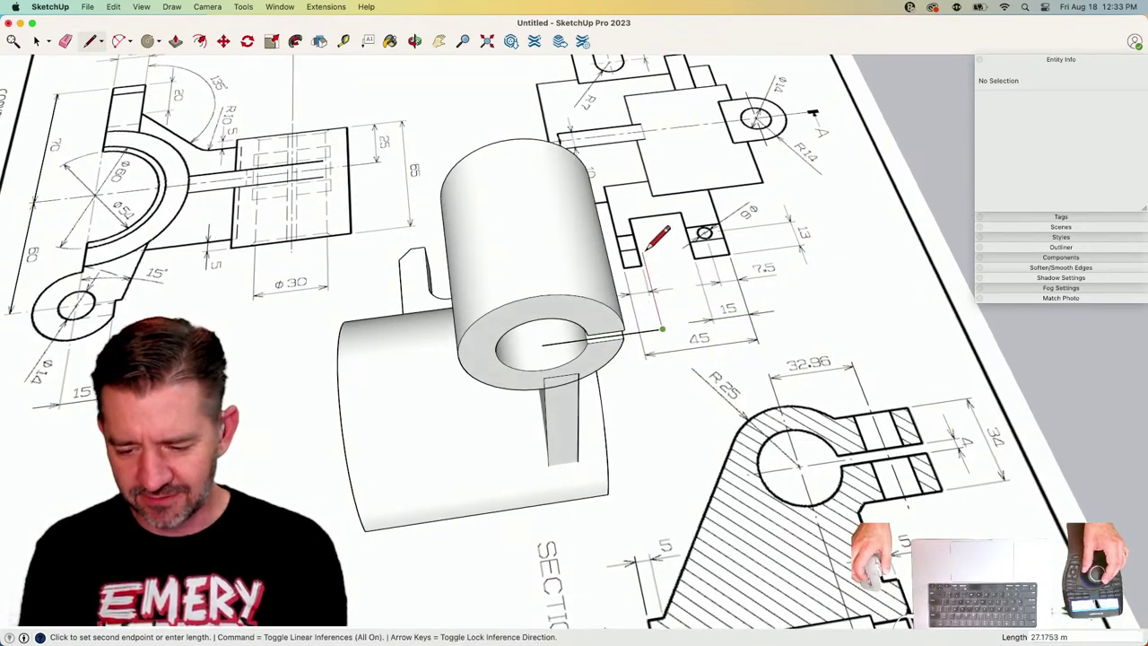
key("space")
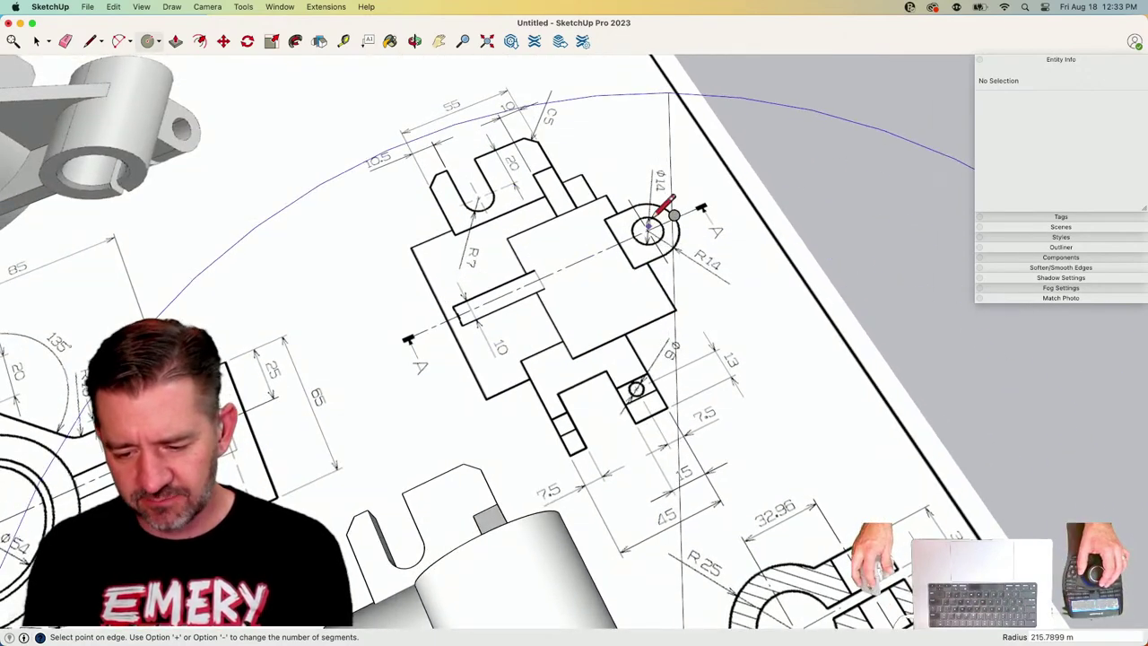
Draw a horizontal circle with a 7 m radius centred on the outer end of the 32.96 m line.
scroll(502, 272, "up", 2)
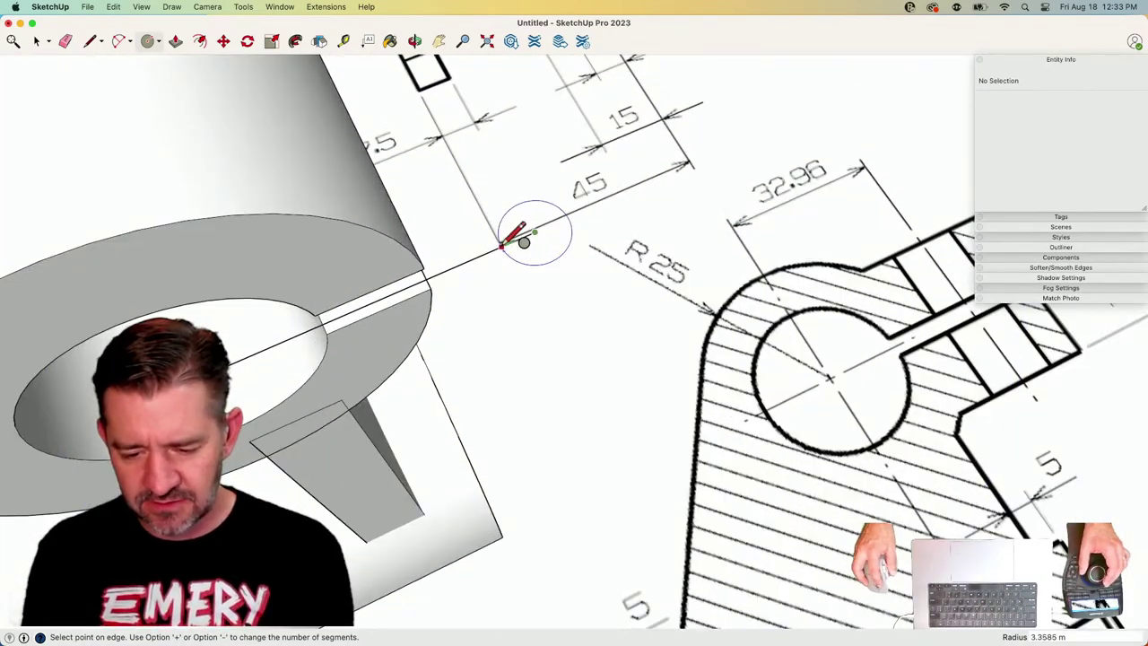
type("7")
key("Return")
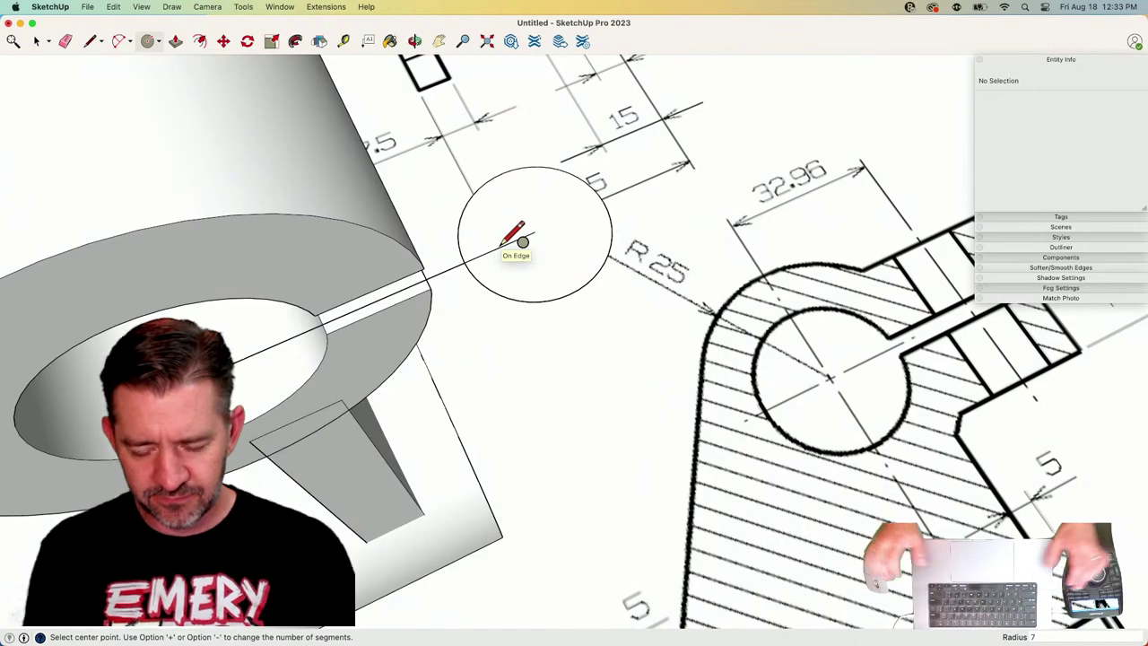
Draw a horizontal circle with a 14 m radius concentric with the 7 m hole circle.
middle_click_drag(512, 242, 565, 226)
scroll(564, 226, "down", 10)
middle_click_drag(813, 269, 794, 277)
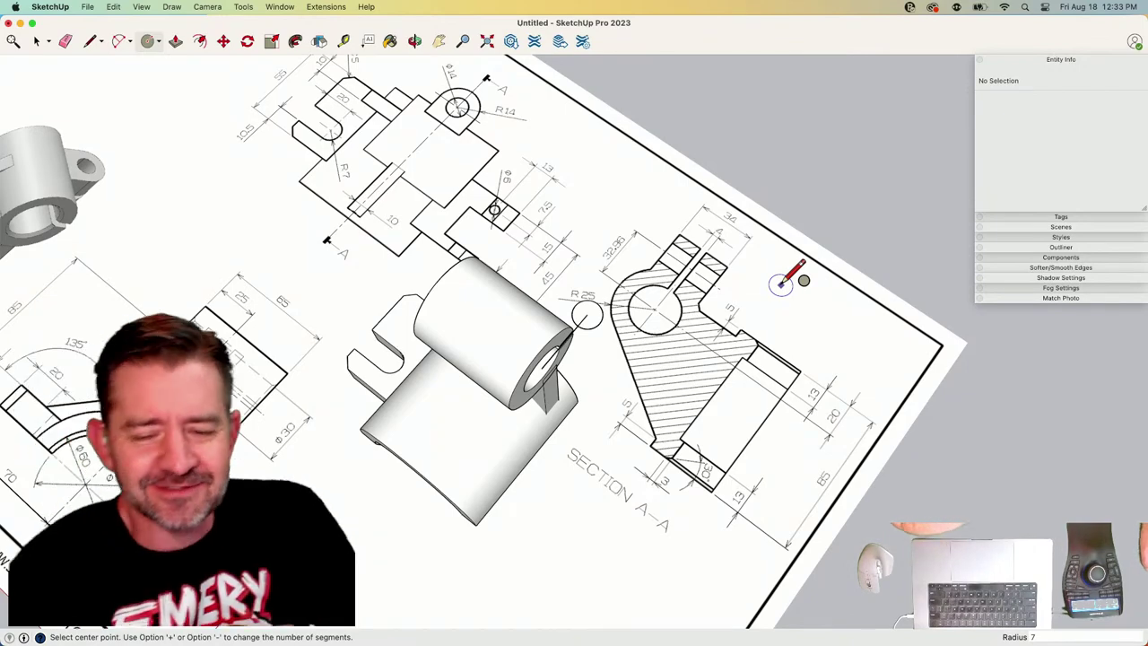
scroll(692, 257, "up", 3)
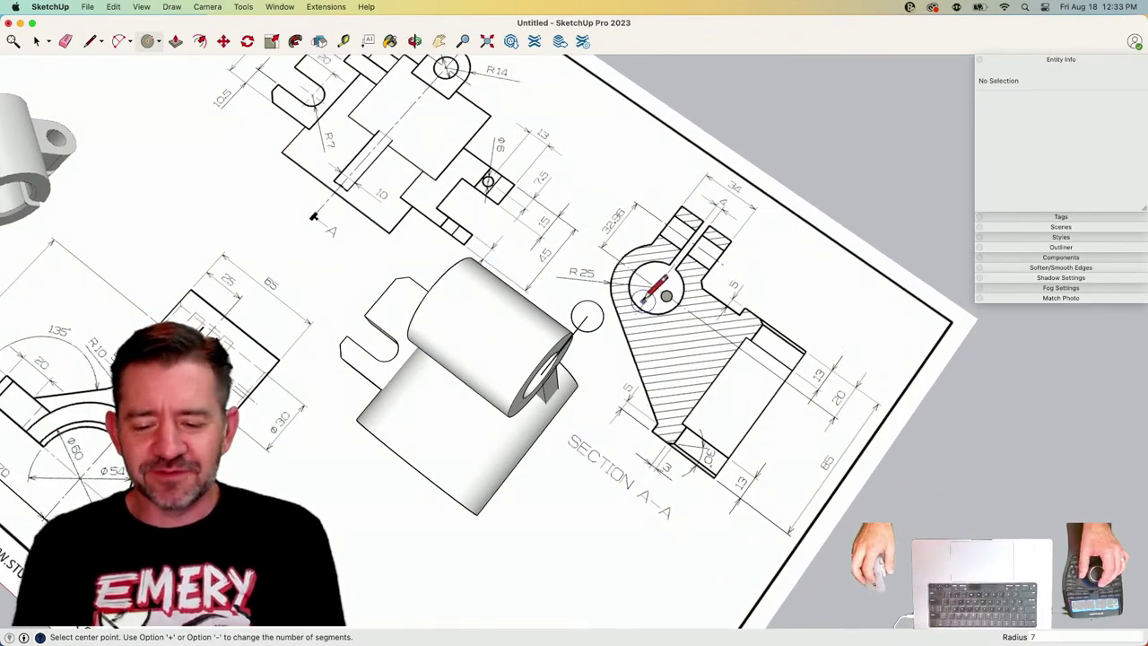
mouse_move(610, 292)
middle_mouse_down()
mouse_move(599, 300)
mouse_move(622, 276)
mouse_move(660, 339)
mouse_move(487, 225)
mouse_move(451, 219)
mouse_move(705, 266)
mouse_move(573, 394)
middle_mouse_up()
left_click(470, 451)
mouse_move(470, 451)
middle_mouse_down()
mouse_move(474, 466)
mouse_move(551, 460)
mouse_move(546, 391)
middle_mouse_up()
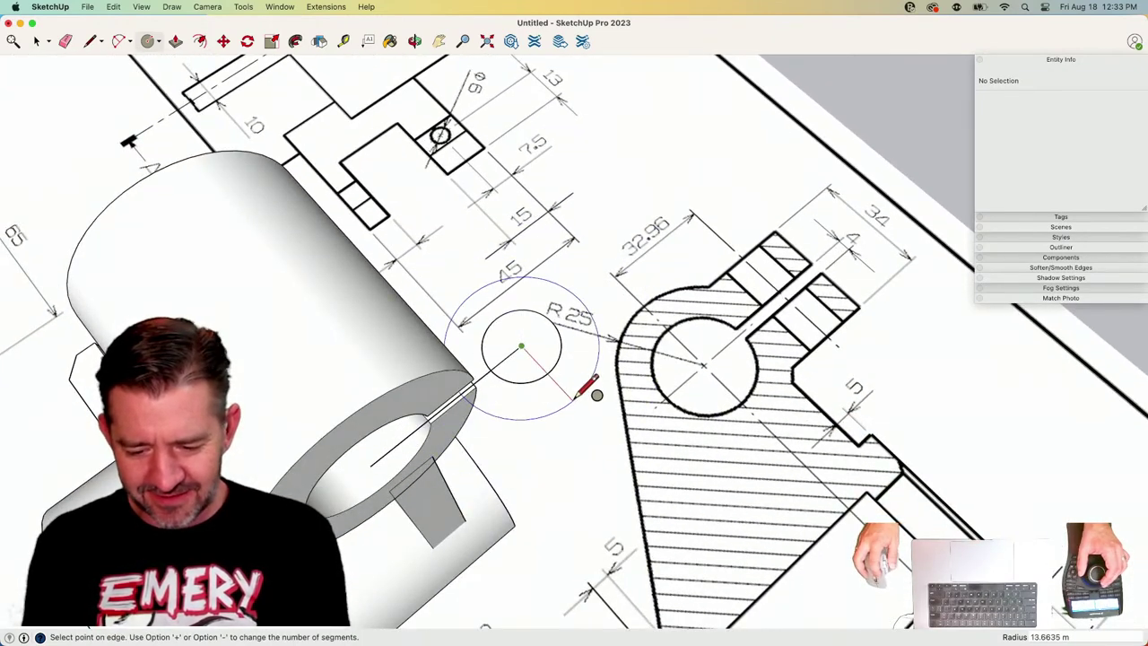
scroll(584, 386, "down", 6)
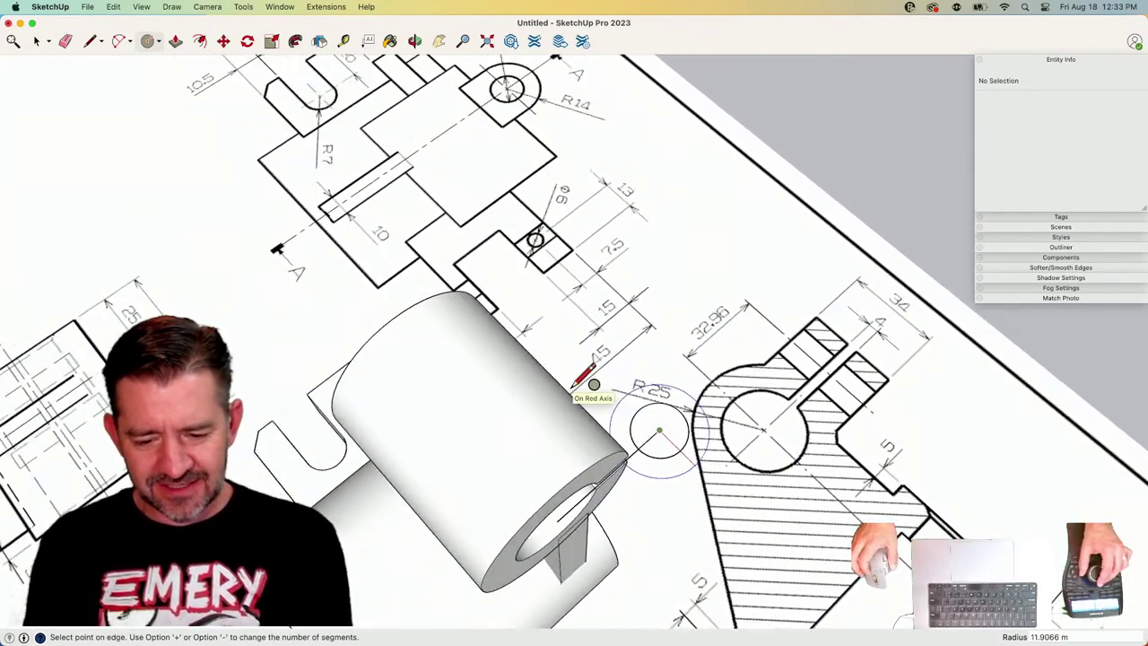
scroll(582, 318, "up", 6)
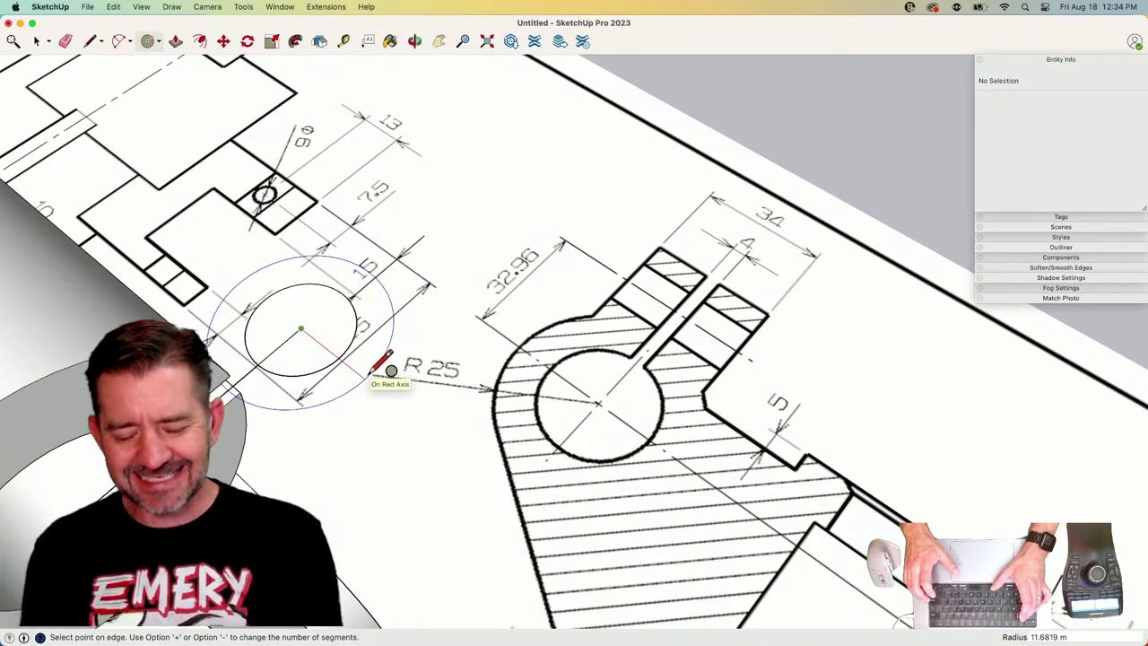
left_click(391, 370)
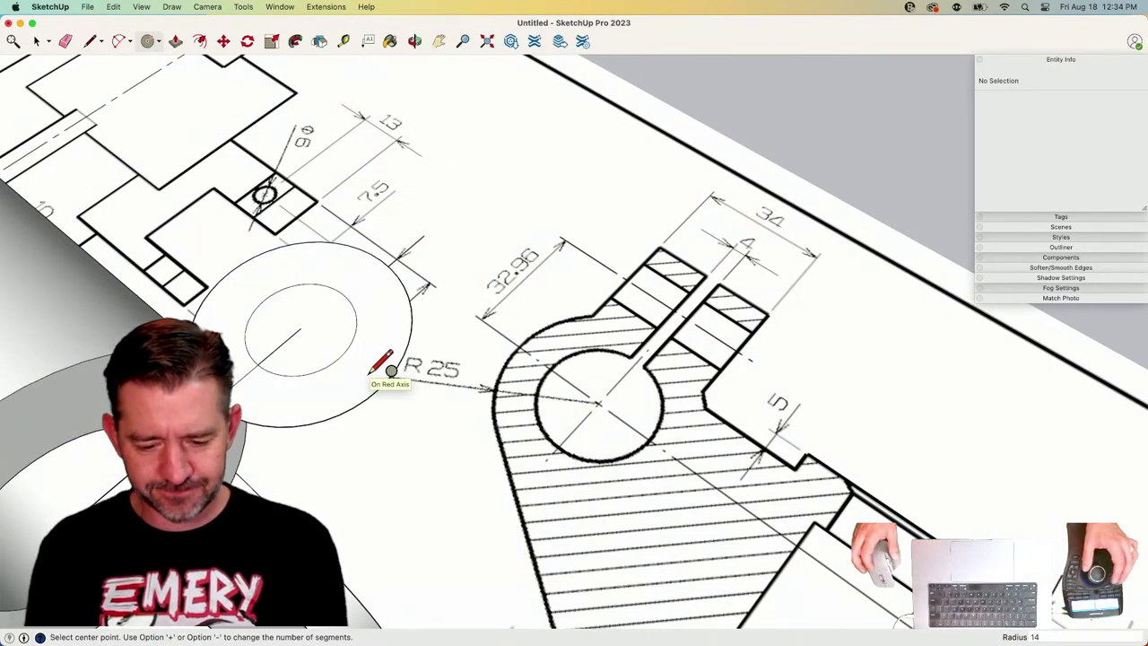
Draw lines tangent to the 14 m circle back toward the cylinder and close them with a 28 m line along the red axis.
key("l")
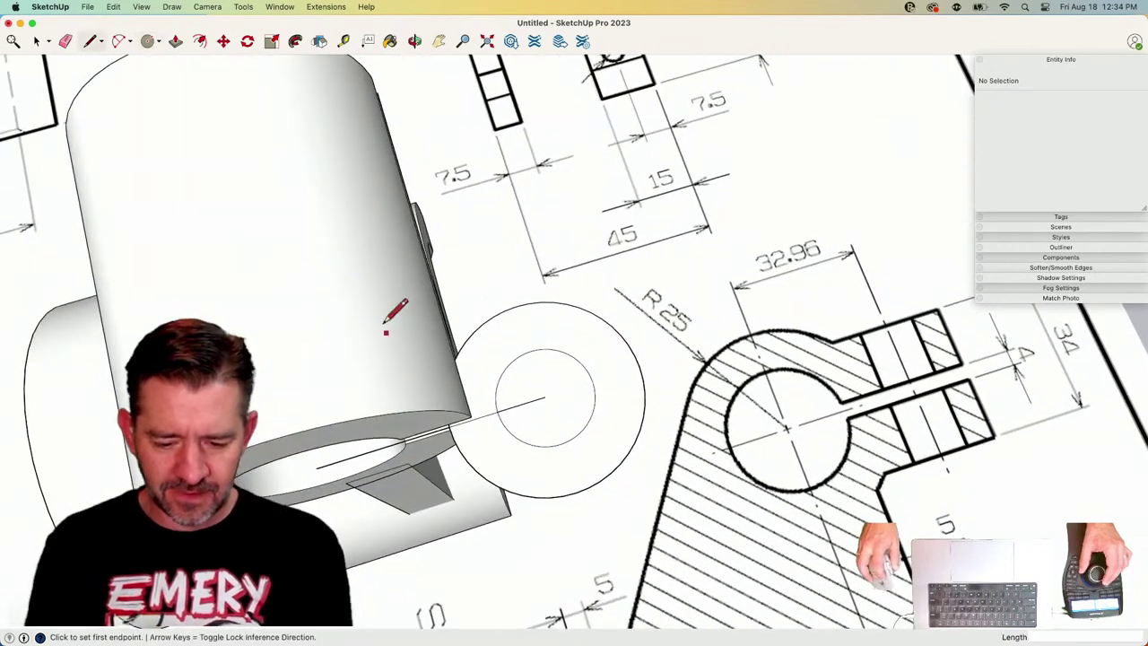
left_click(516, 305)
key("Escape")
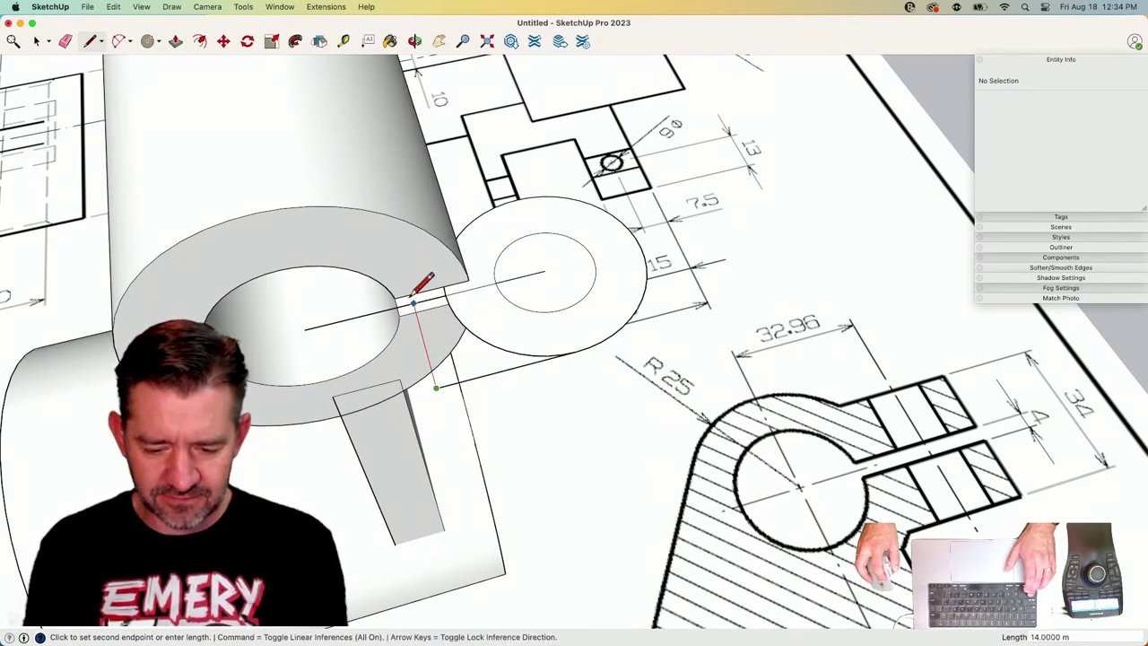
key("Right")
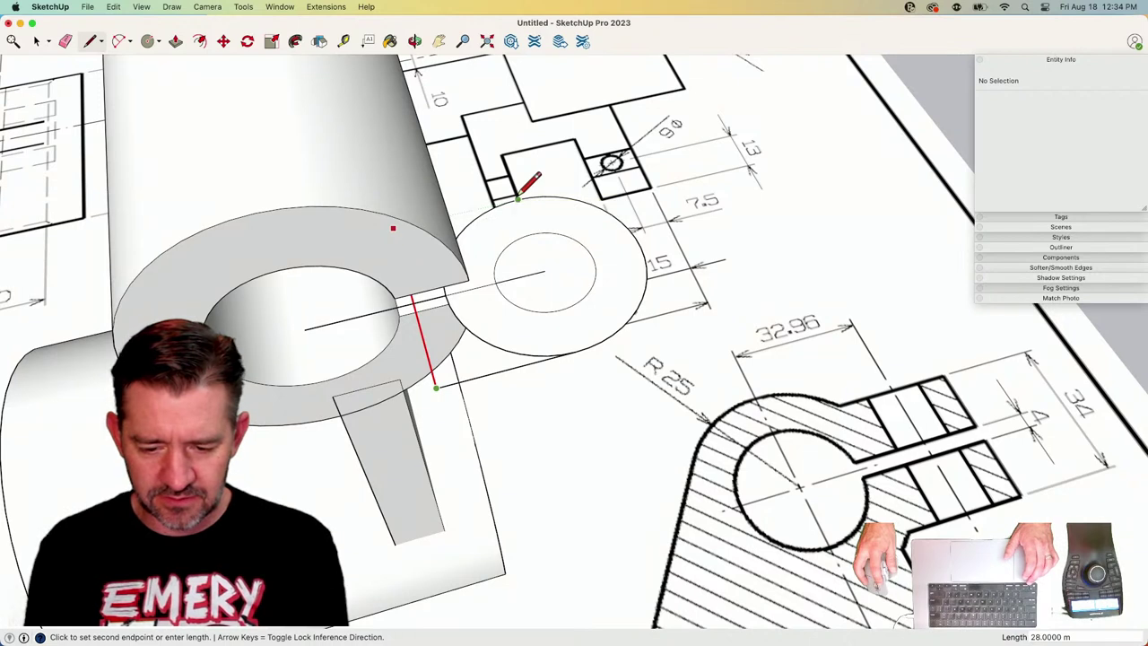
key("Escape")
key("space")
Erase the inner part of the 14 m circle and the centre line, then delete the face inside the hole circle.
key("e")
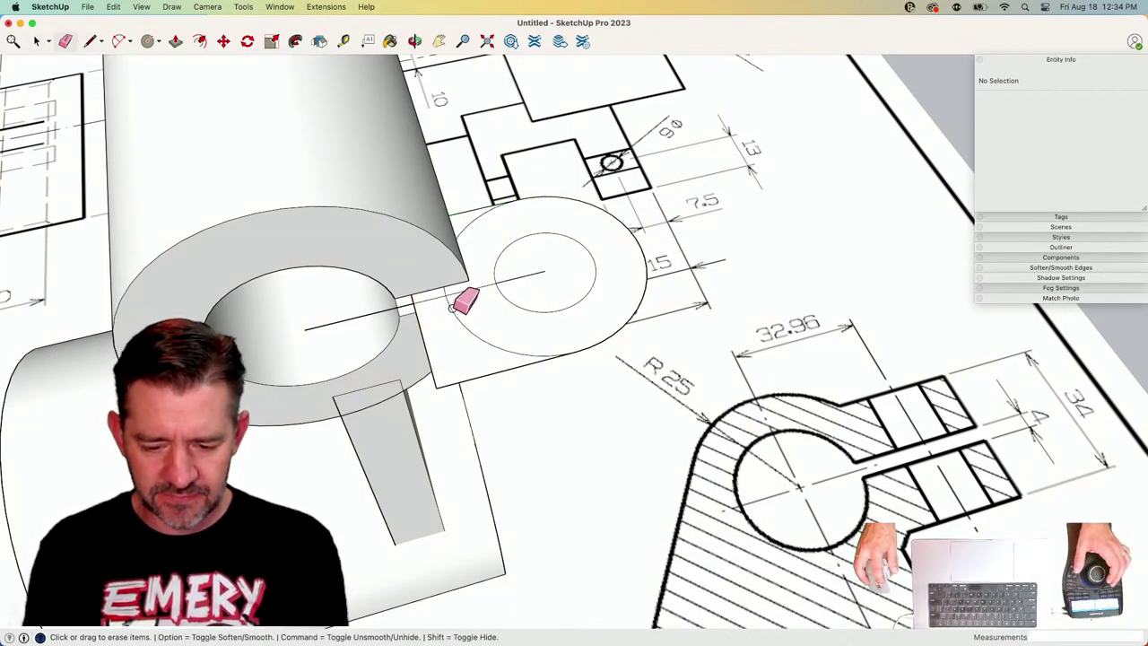
left_click_drag(451, 306, 448, 295)
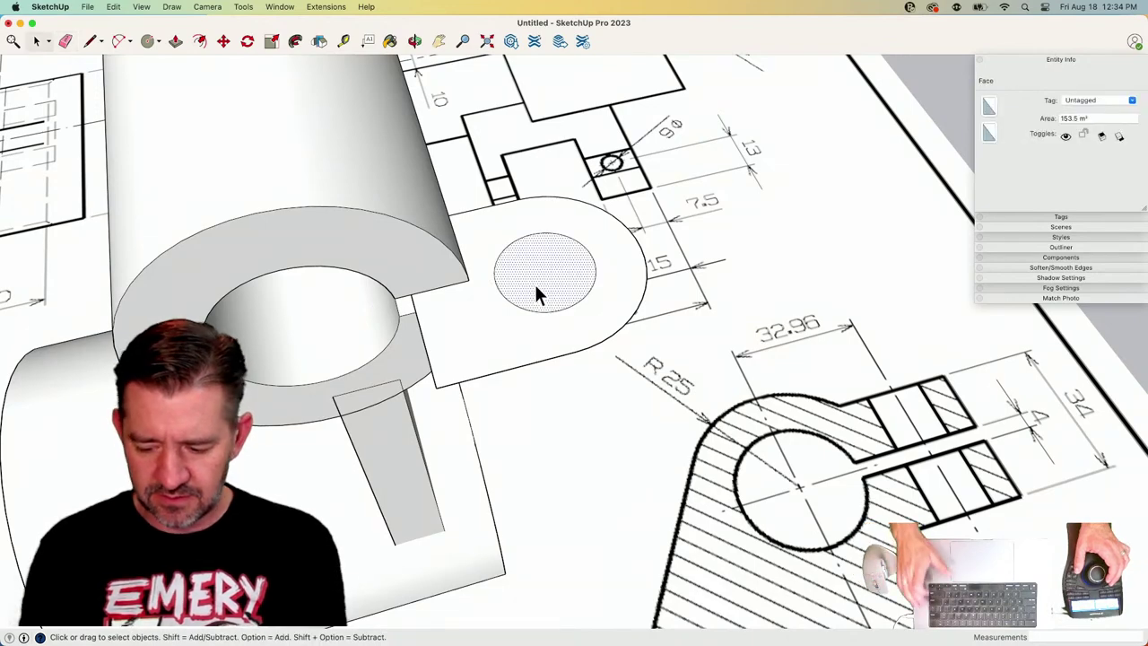
key("Delete")
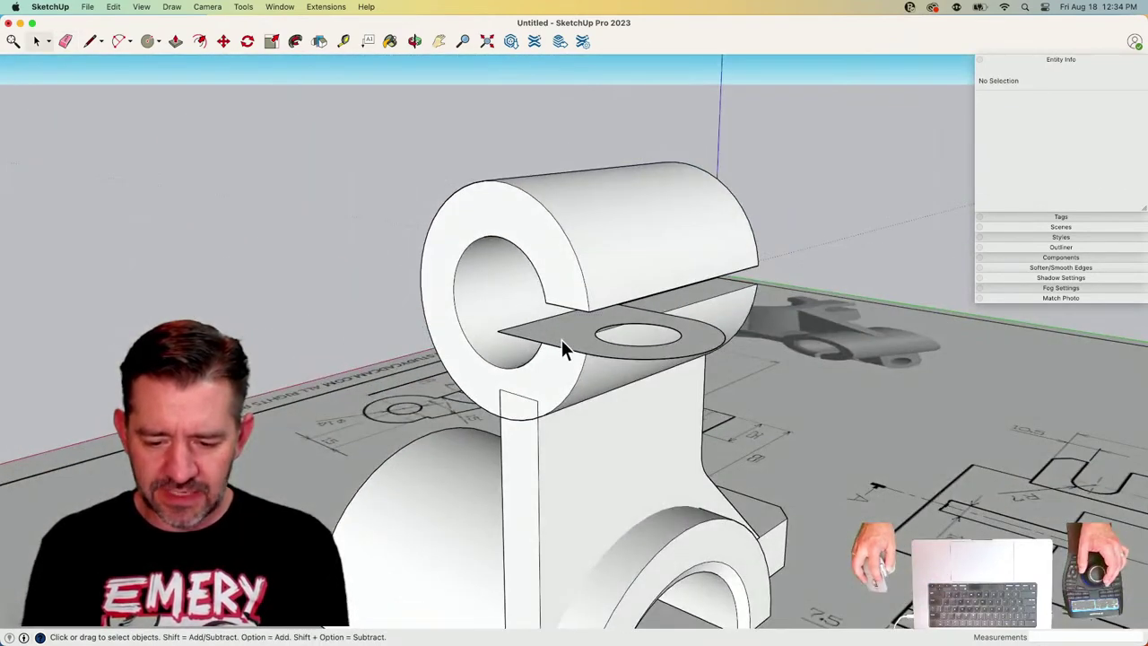
Group the flat lug outline and raise it 2 m to the upper edge of the cylinder's slot.
double_click(561, 340)
right_click(561, 340)
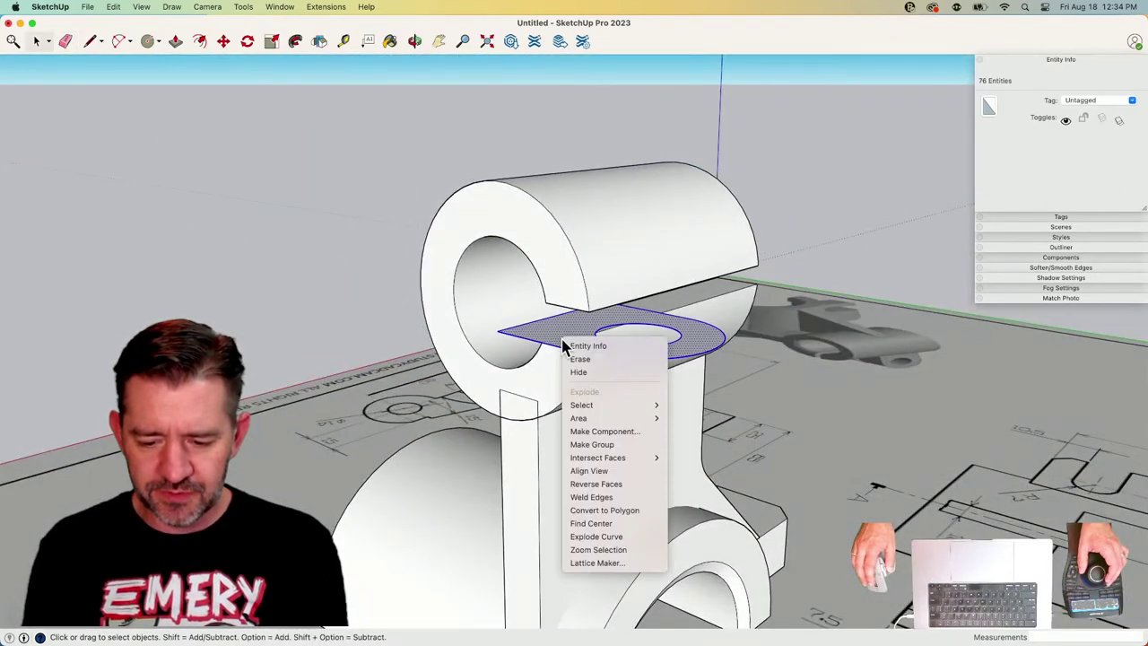
left_click(613, 445)
scroll(585, 415, "up", 10)
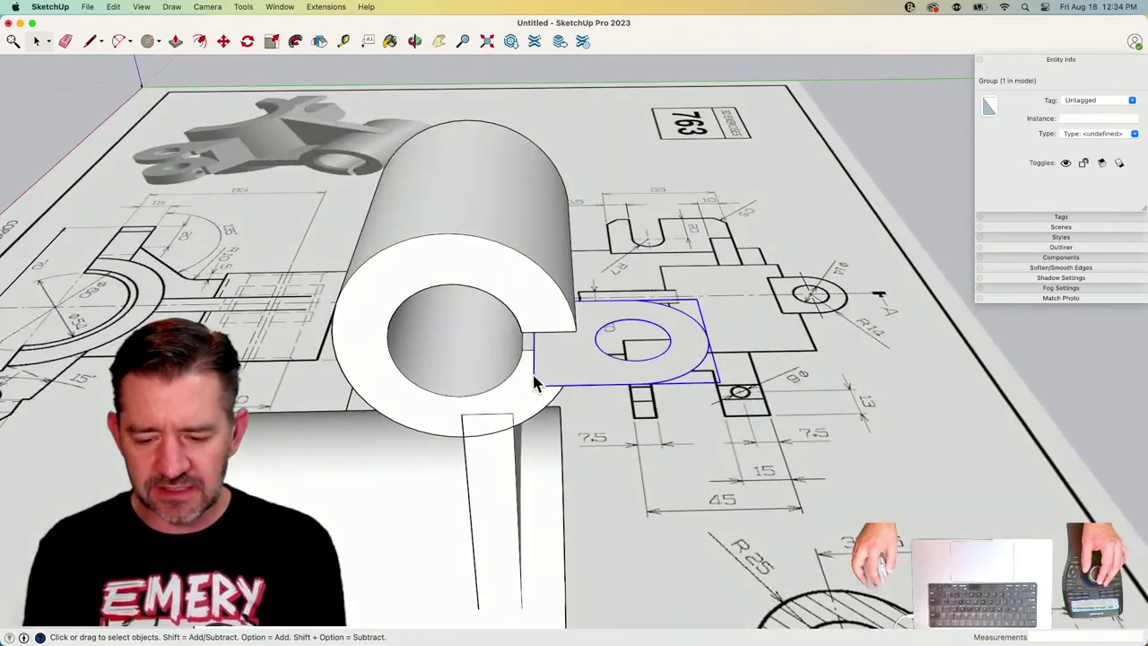
key("m")
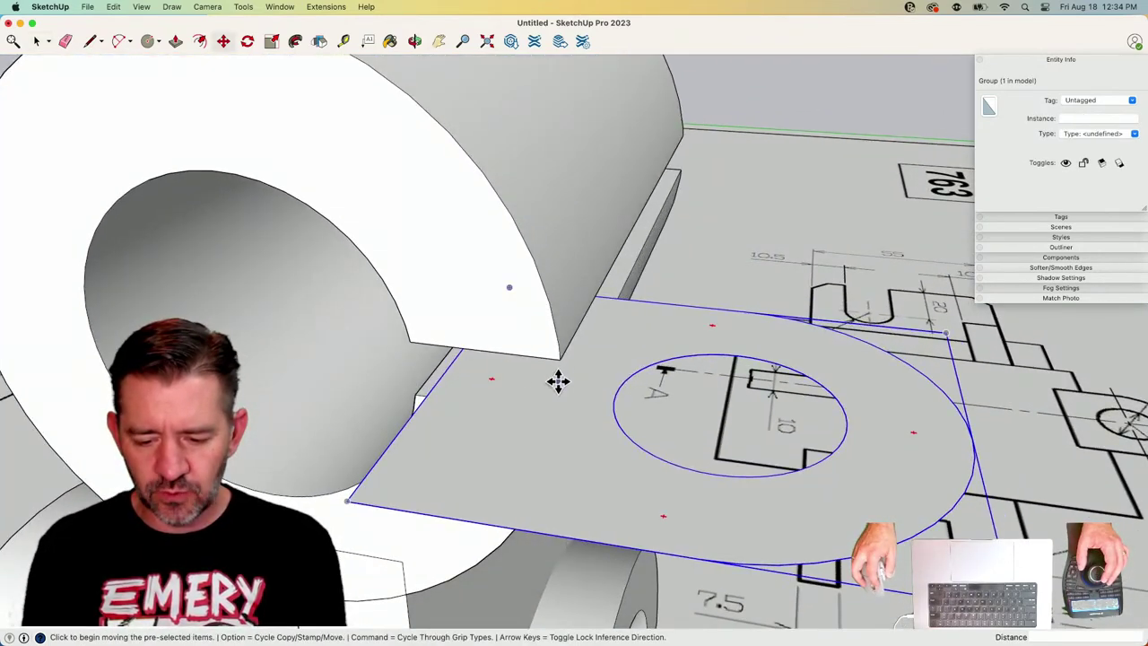
left_click(543, 379)
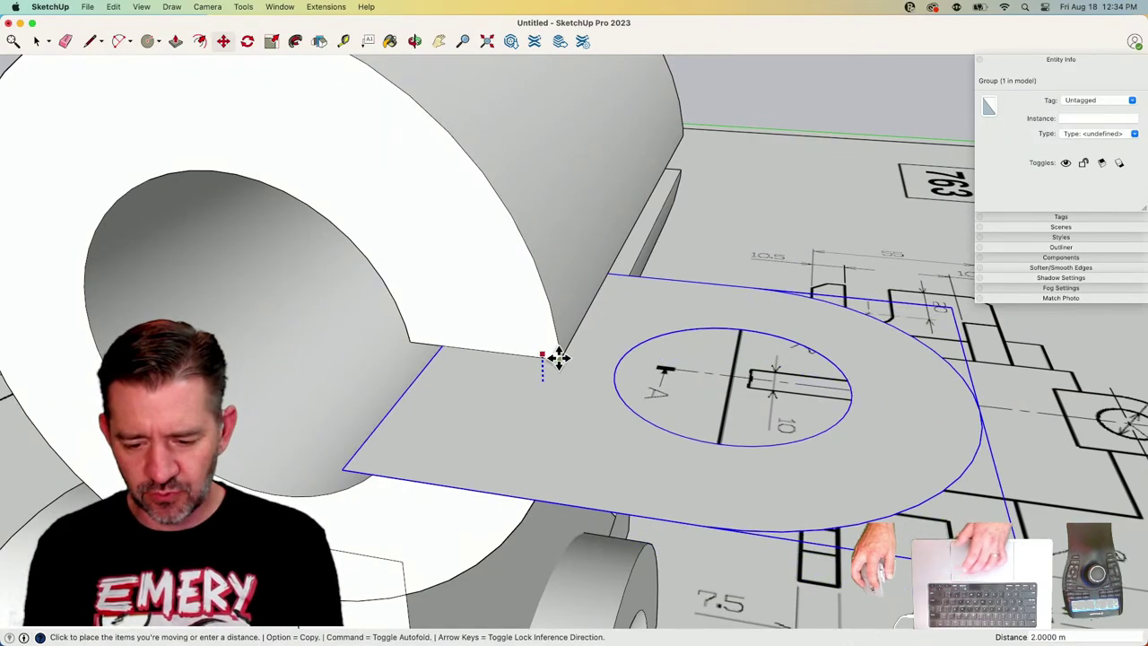
left_click(559, 357)
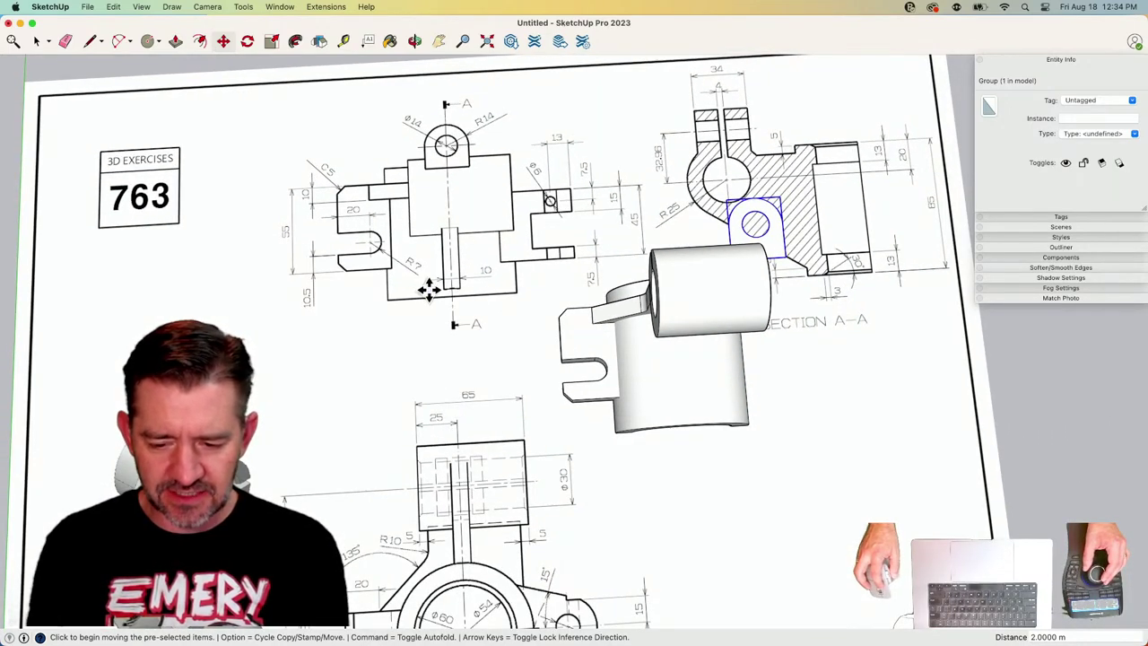
Move the lug group 35 m along the red axis to align with the crown of the base arch.
scroll(671, 239, "up", 5)
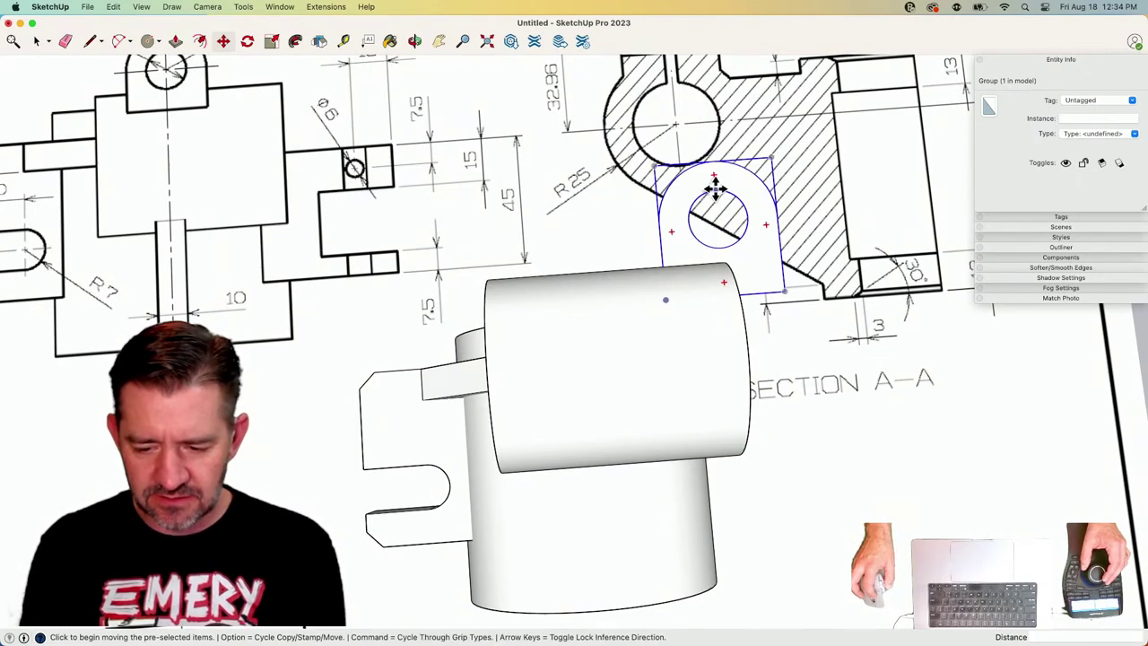
left_click(715, 186)
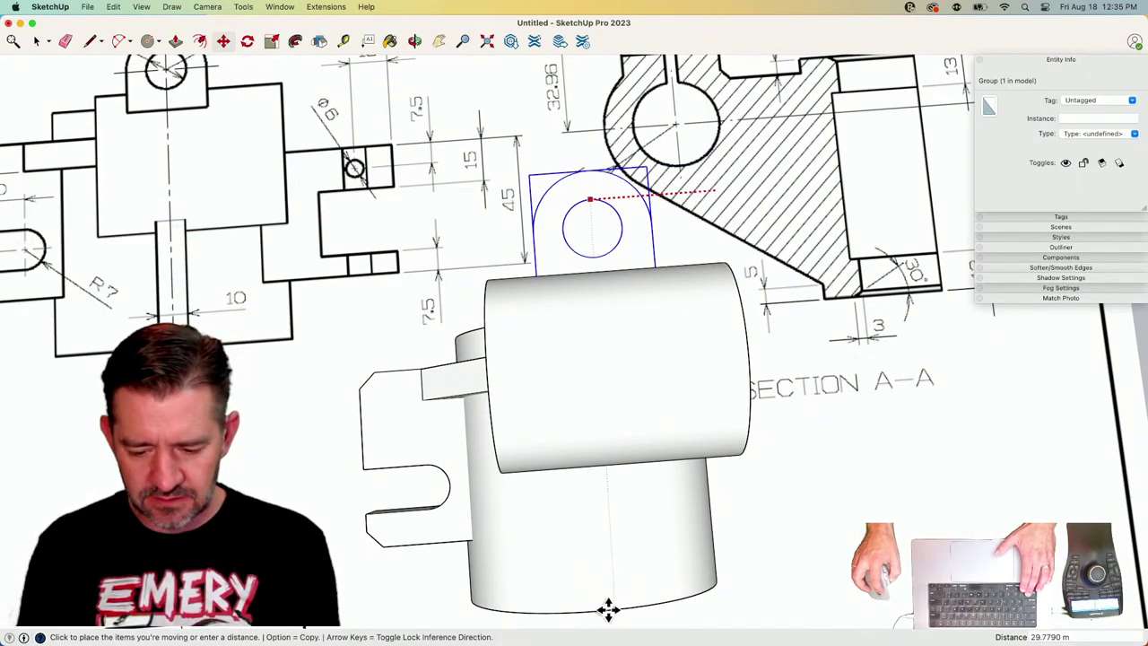
key("Right")
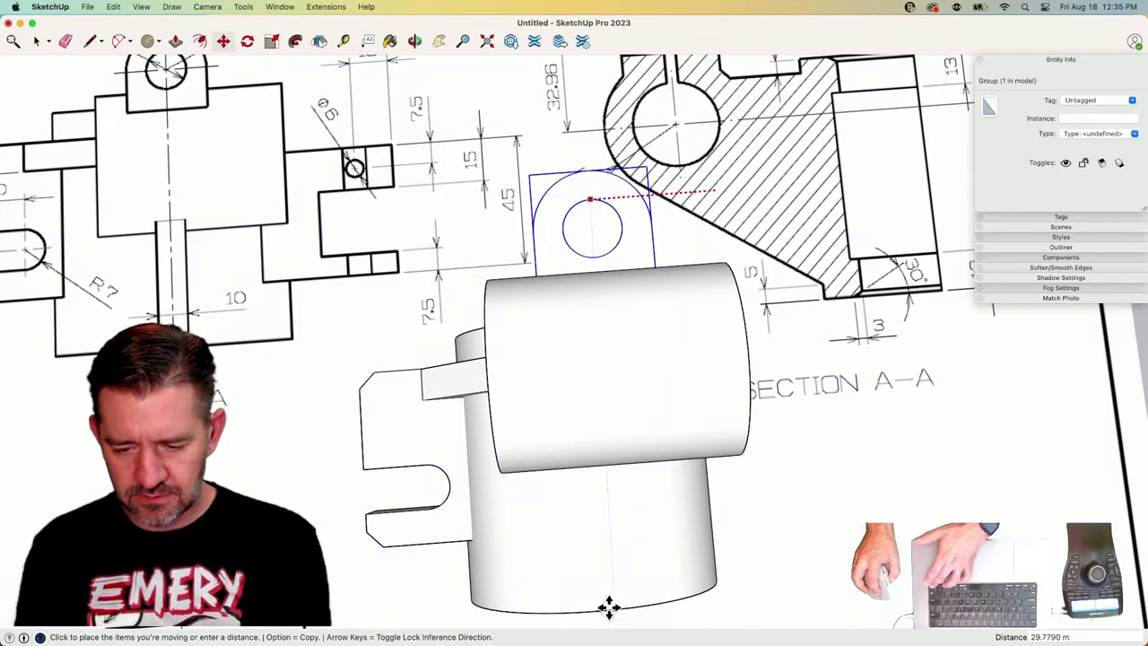
scroll(588, 477, "down", 2)
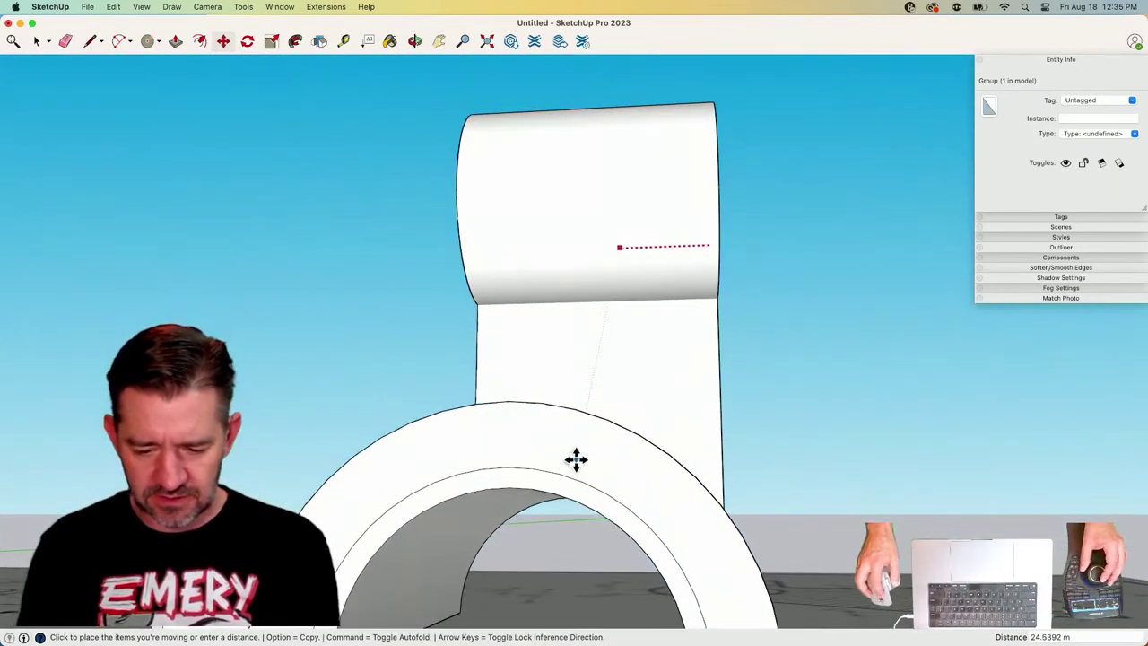
left_click(507, 403)
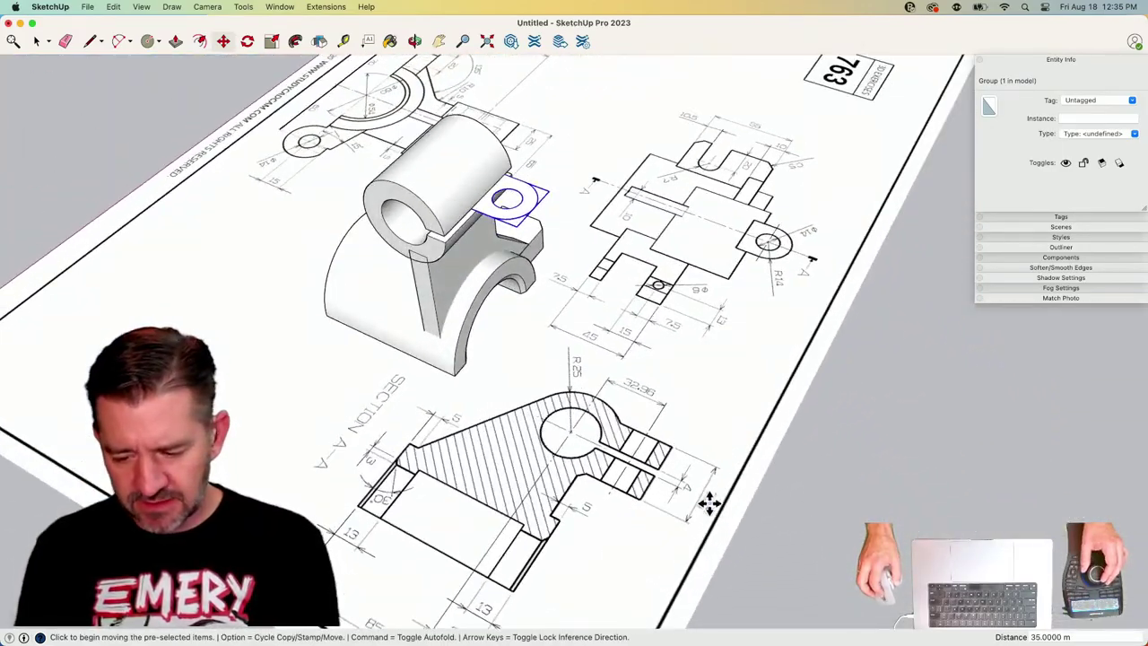
Open the lug group, extrude its face 15 m upward around the hole, and close the group.
scroll(744, 487, "up", 5)
scroll(673, 385, "up", 2)
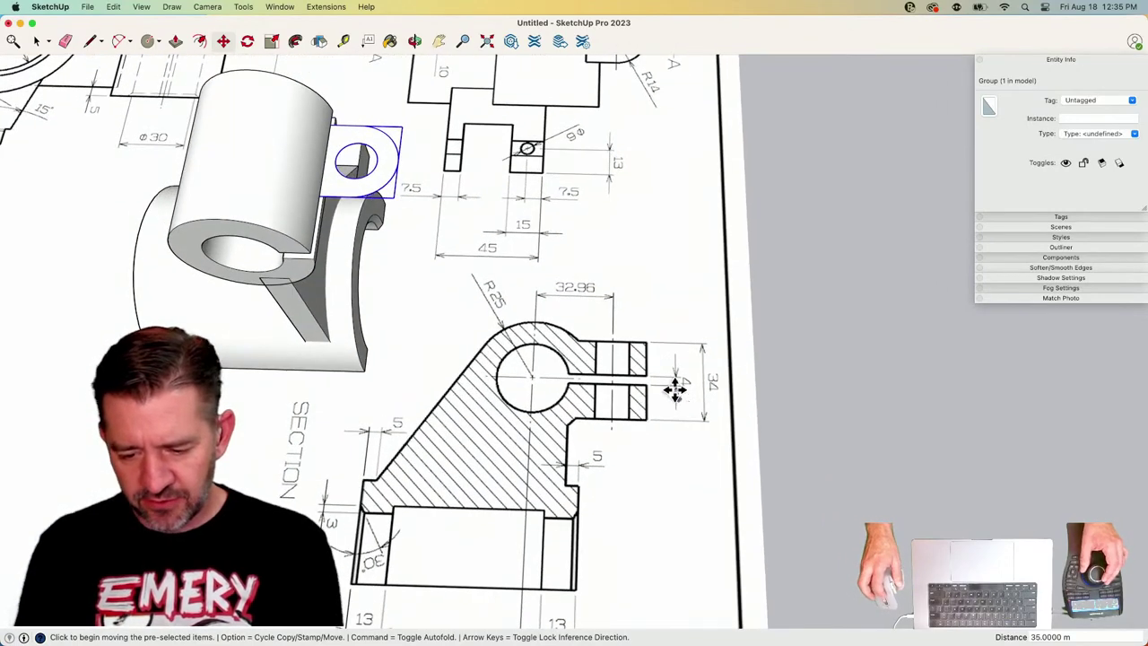
scroll(683, 382, "up", 2)
scroll(683, 386, "up", 1)
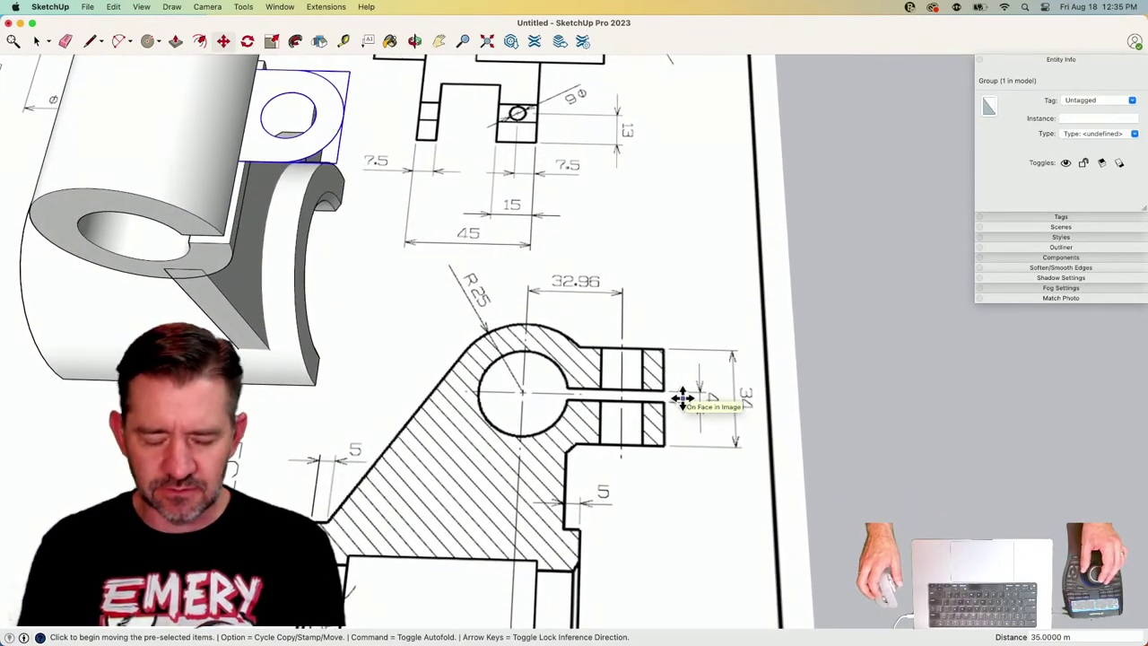
middle_click_drag(682, 398, 718, 425)
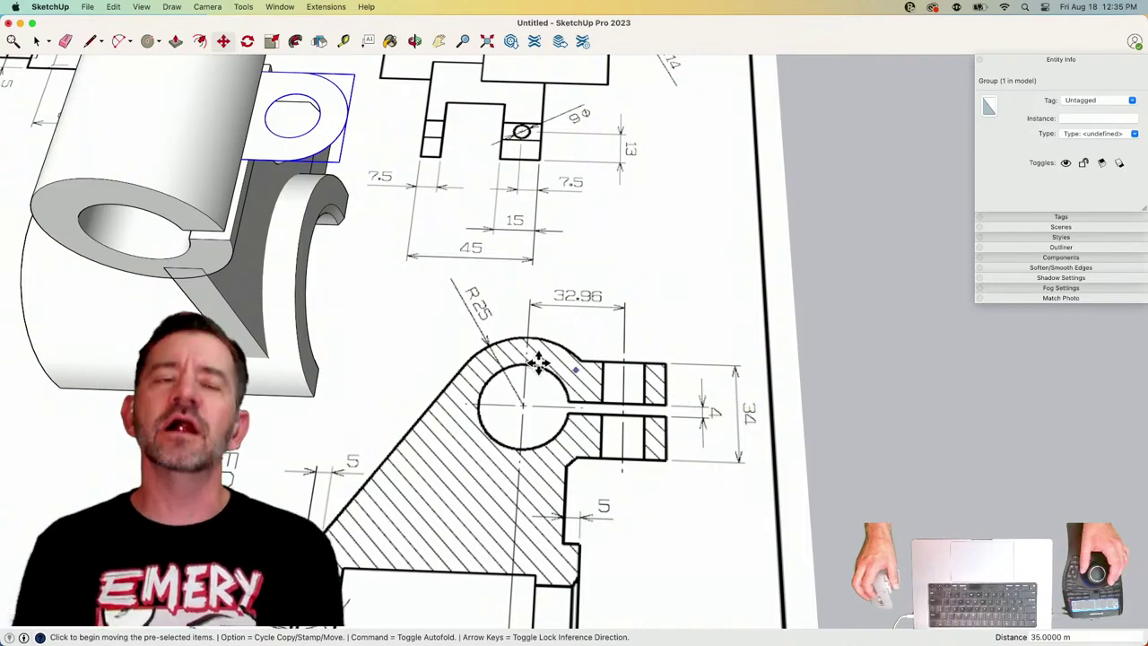
scroll(367, 305, "down", 6)
key("space")
double_click(360, 309)
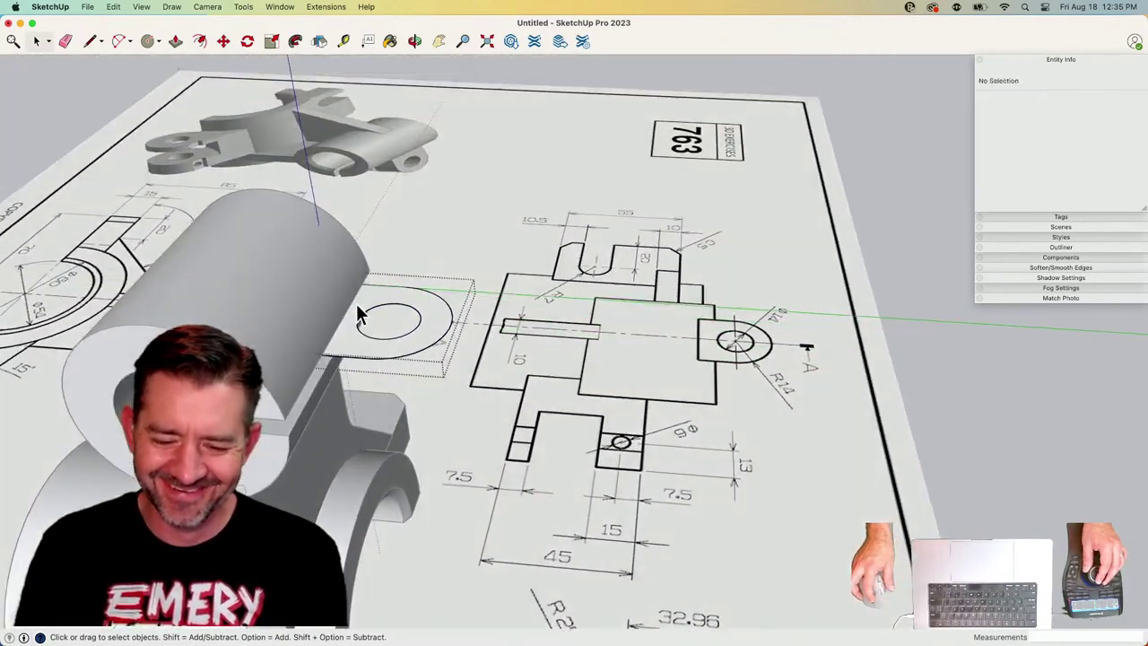
key("p")
left_click(340, 359)
left_click(332, 329)
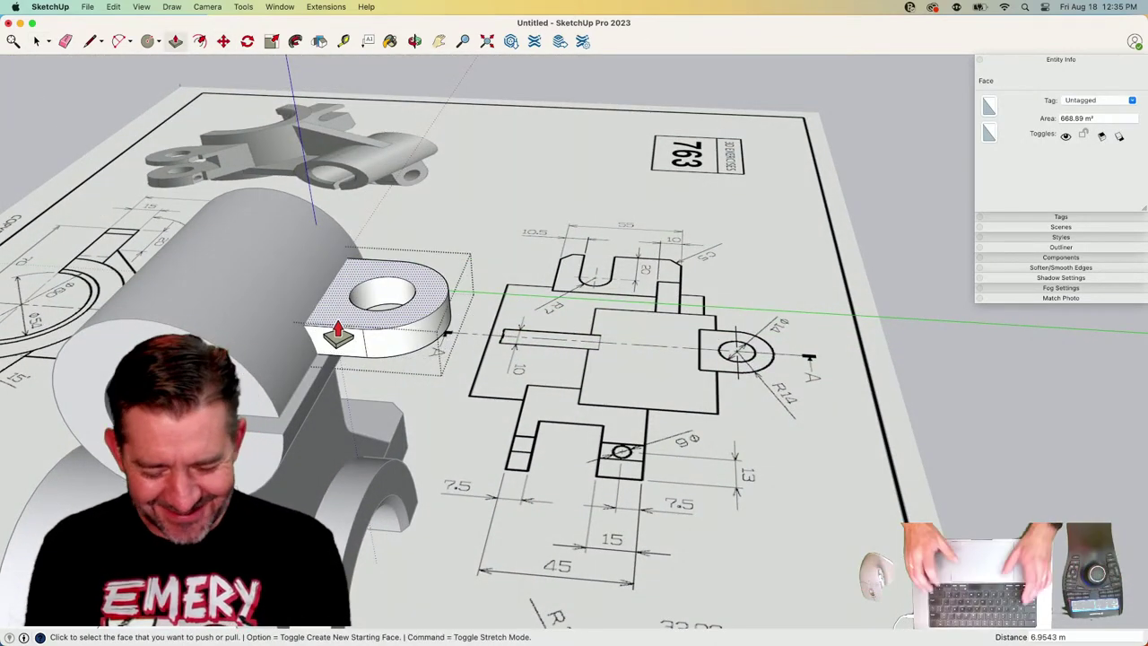
type("15")
key("Return")
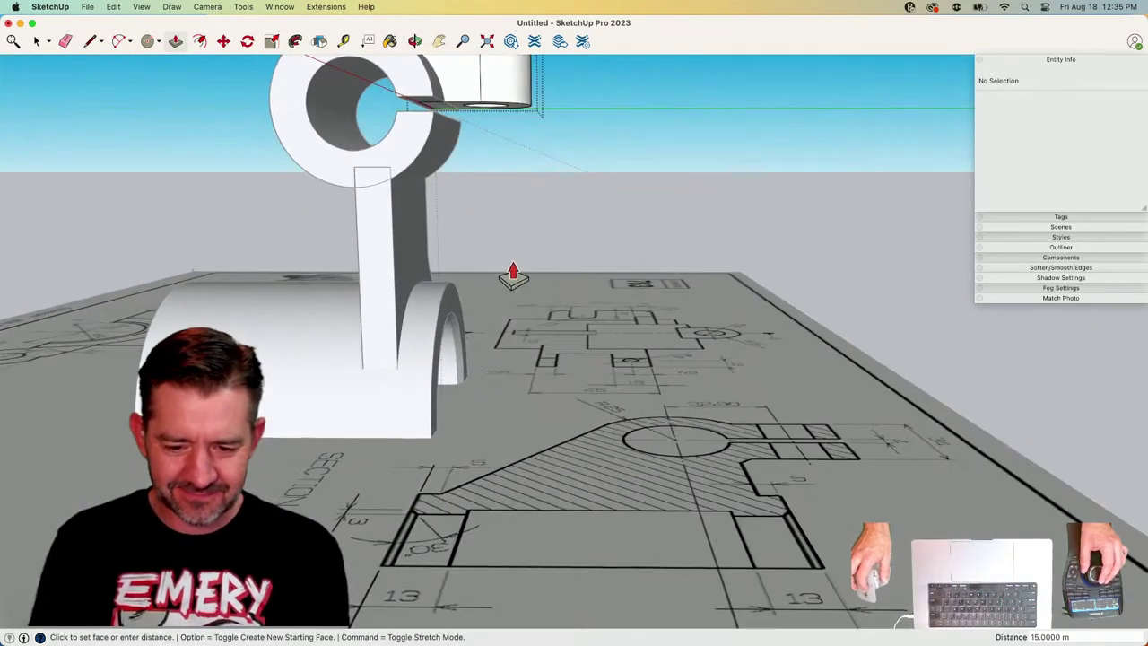
key("space")
left_click(526, 143)
left_click(685, 194)
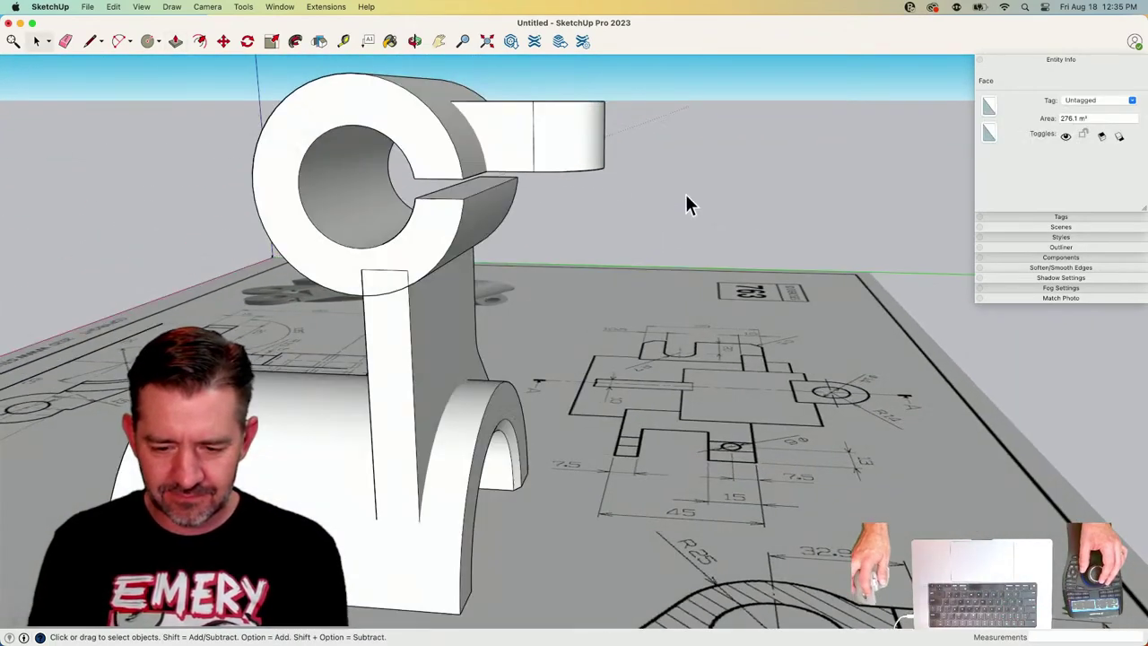
Copy the lug group 19 m straight down to the lower face of the cylinder's slot.
left_click(501, 129)
key("m")
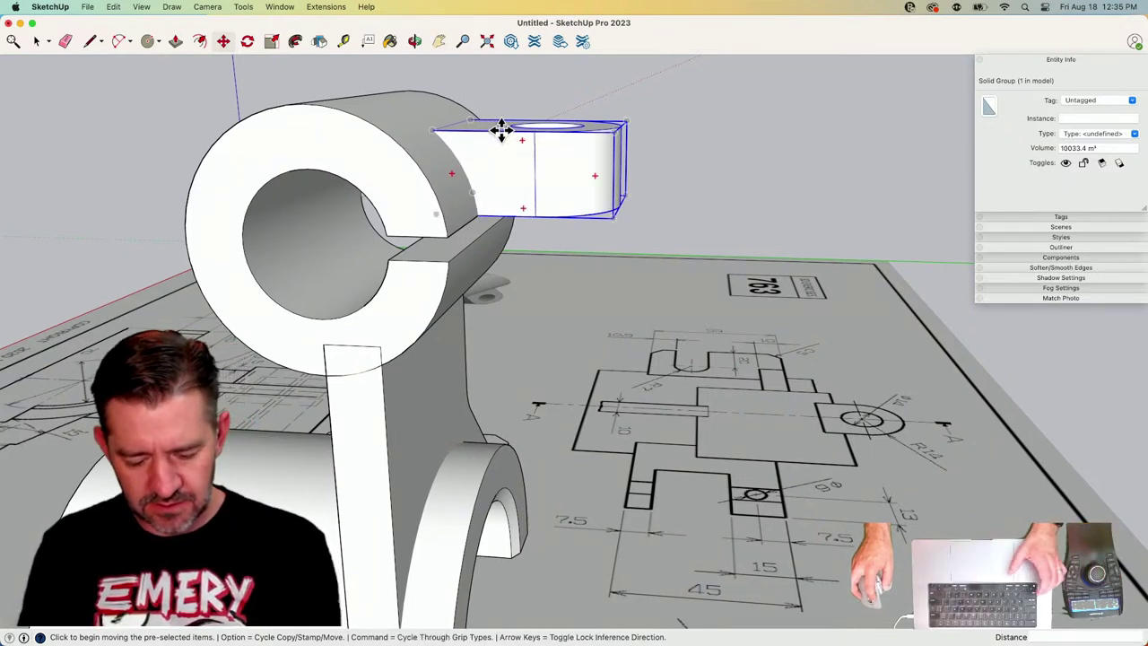
left_click(502, 130)
key("alt")
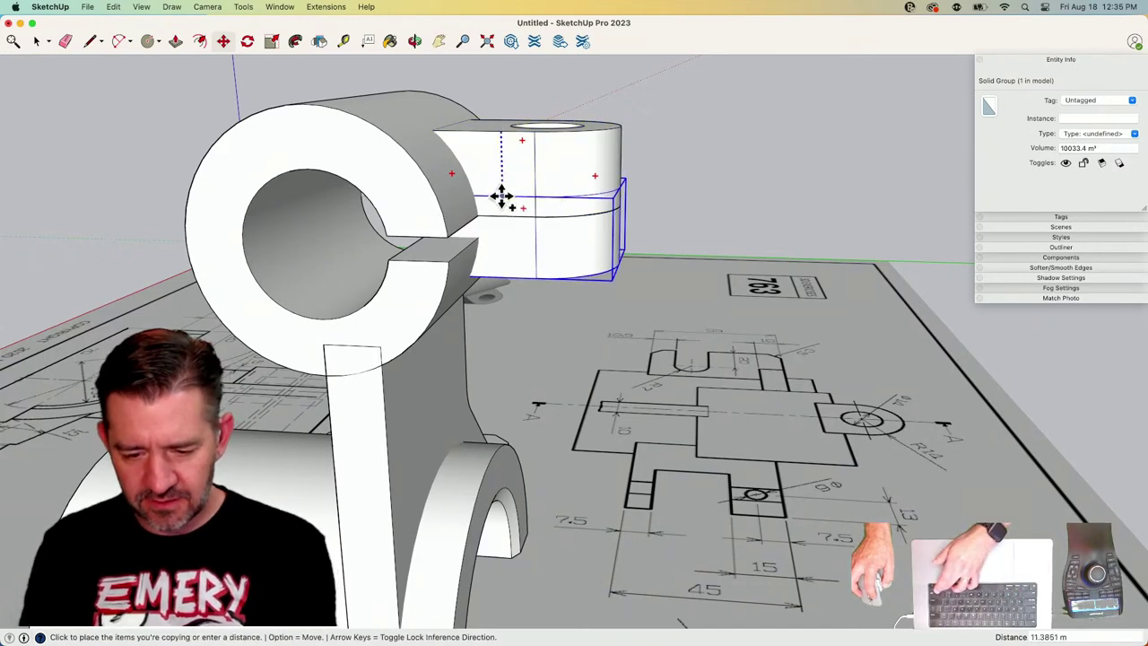
left_click(449, 260)
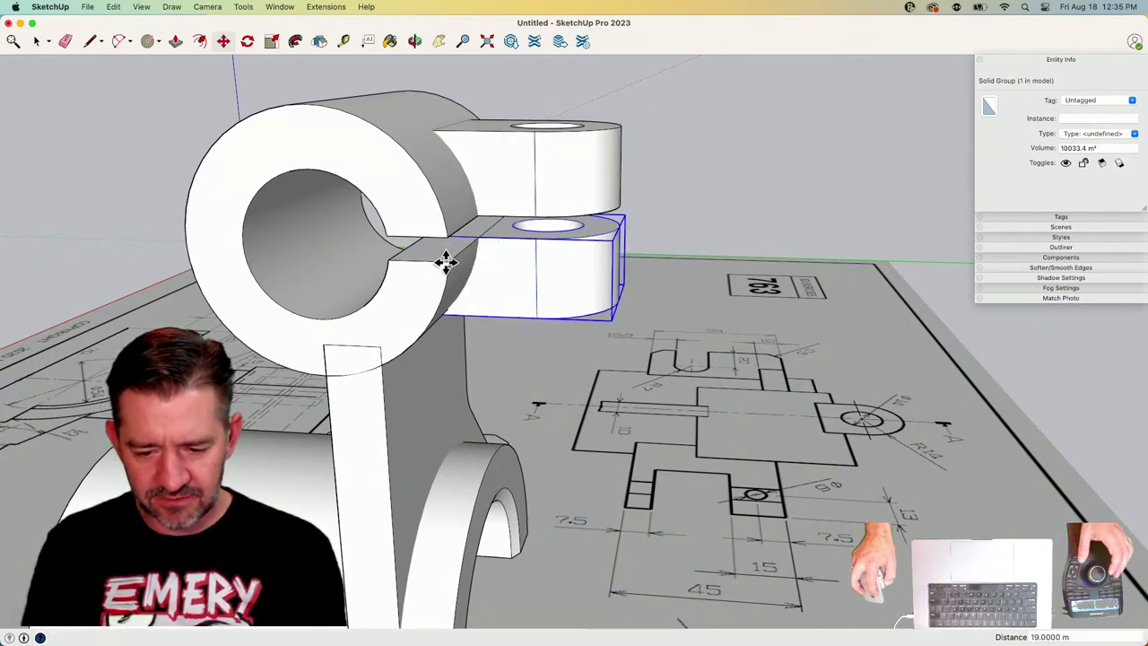
key("space")
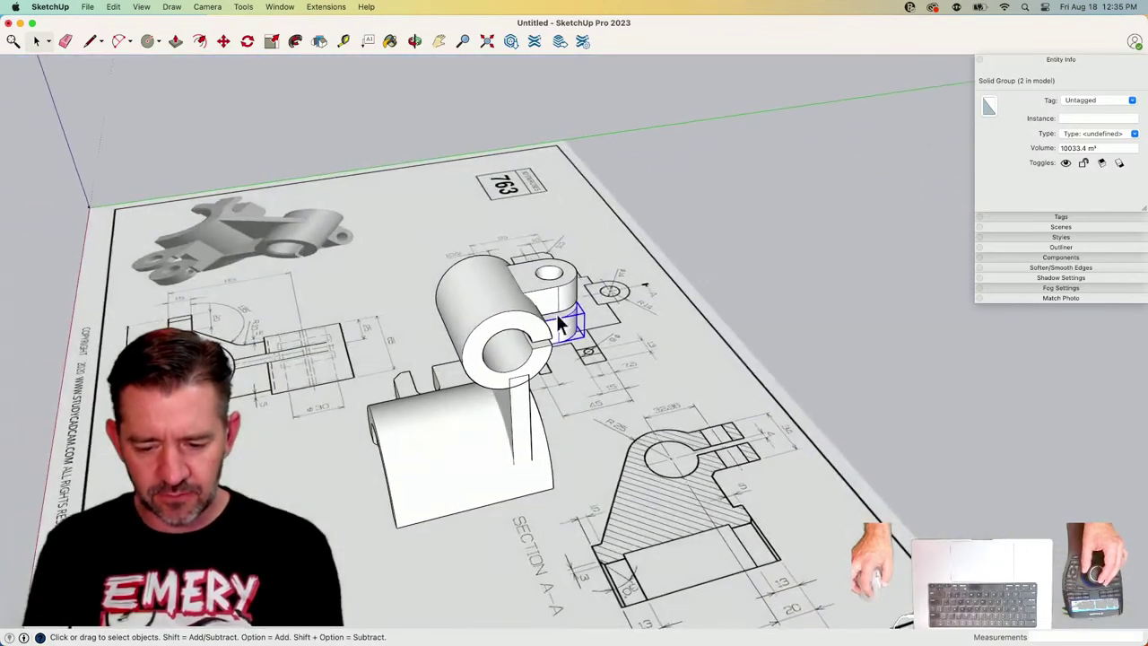
Select all the connected geometry of the split cylinder, make it a group, and clear the selection.
triple_click(486, 305)
right_click(489, 306)
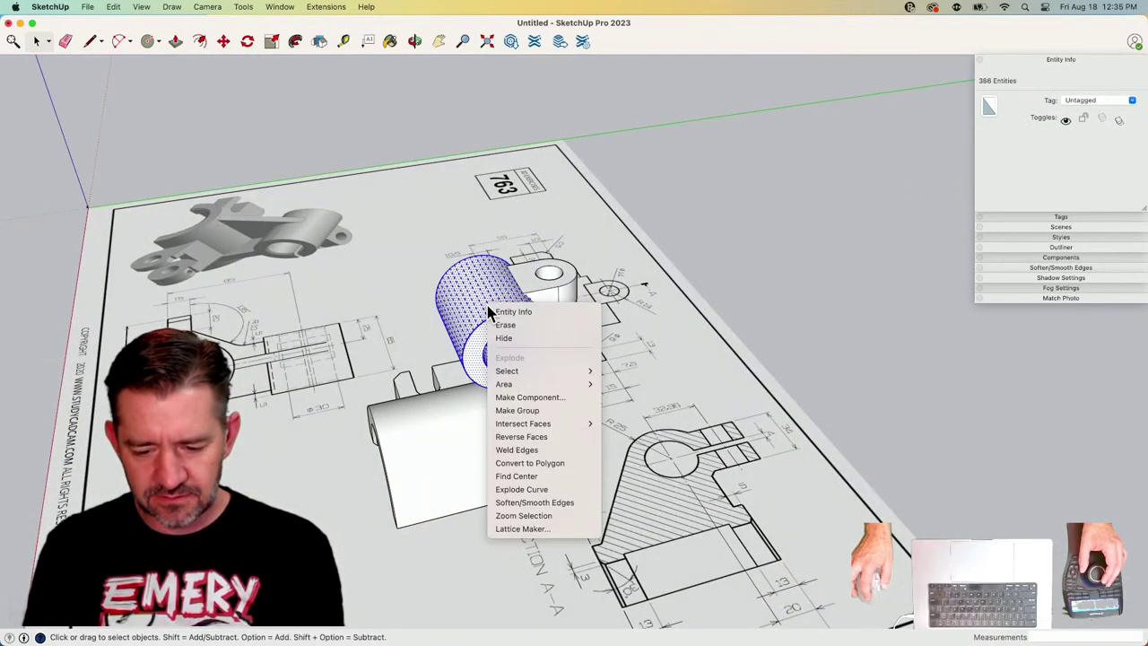
left_click(527, 411)
left_click(773, 266)
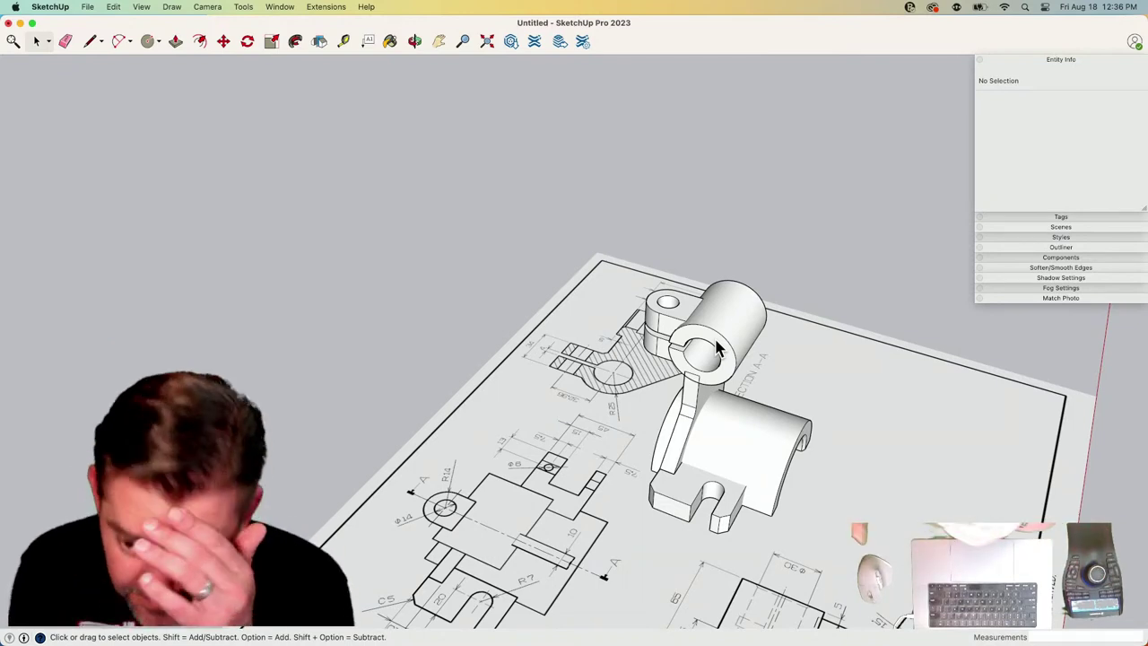
Save the model to the Desktop under the name Part 2.
left_click(88, 8)
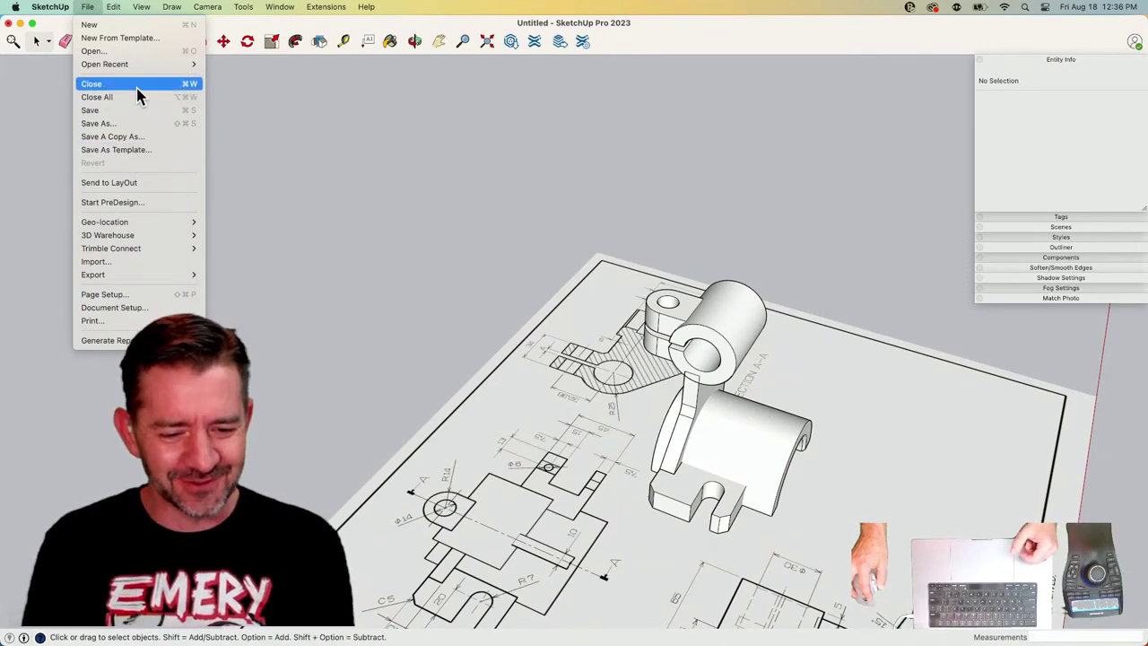
left_click(133, 111)
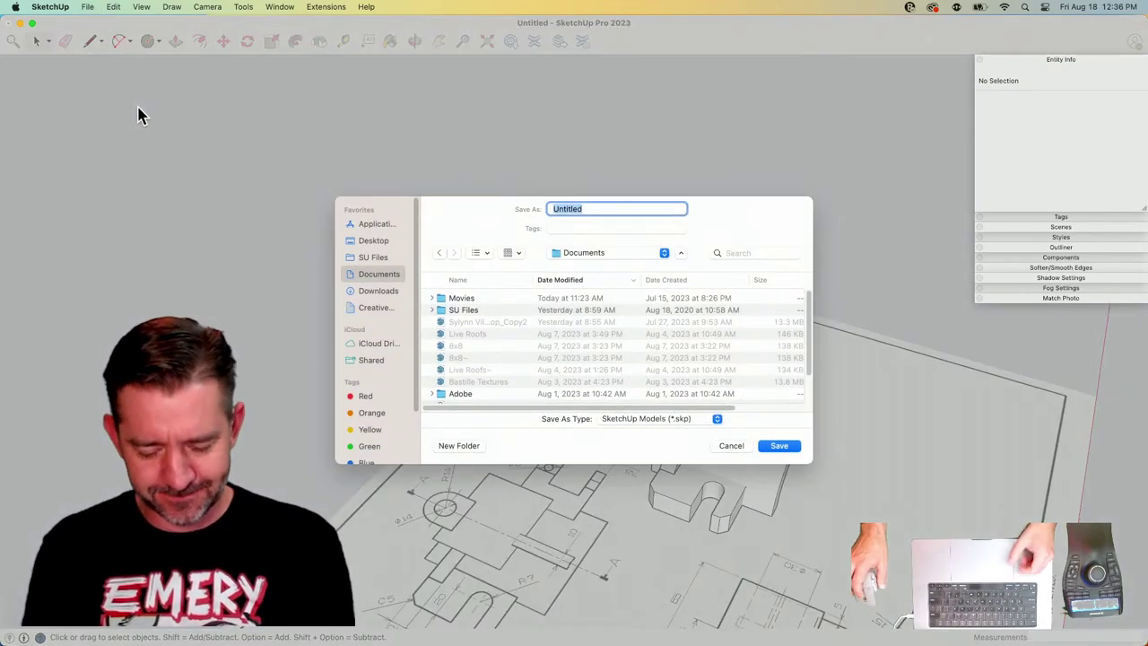
type("Part 2")
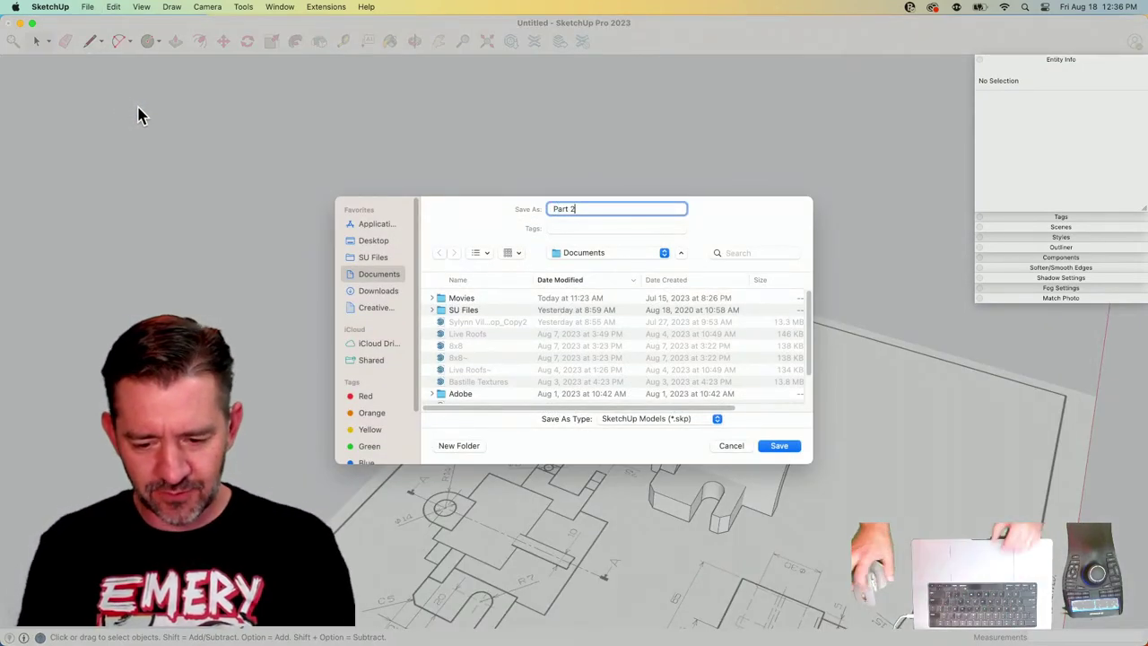
left_click(375, 242)
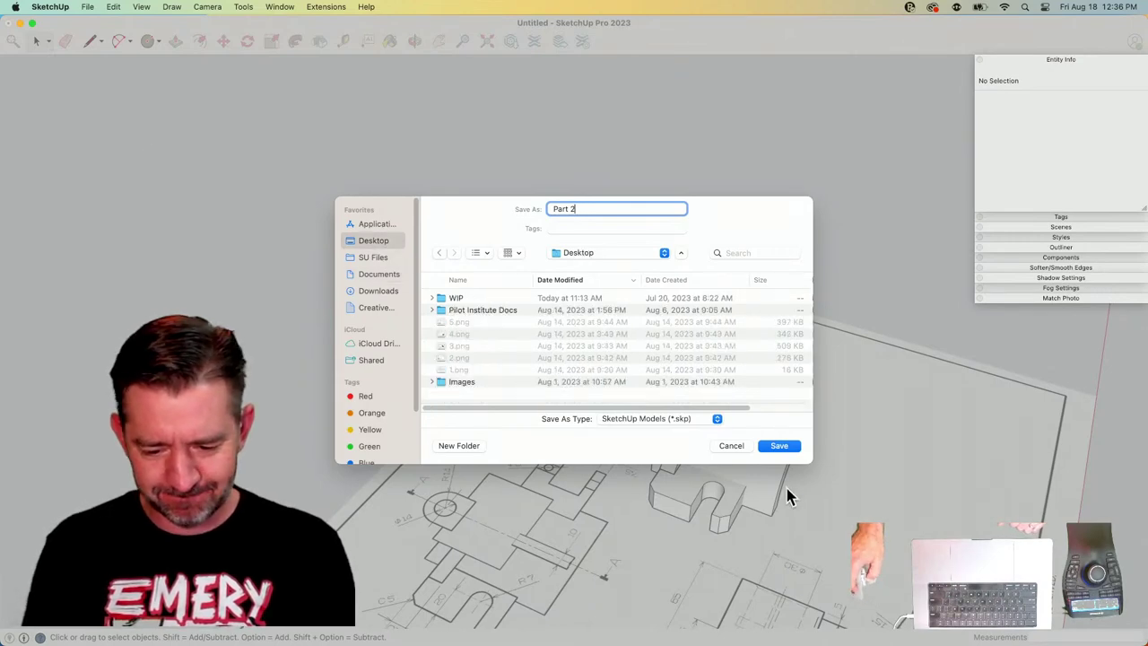
left_click(789, 453)
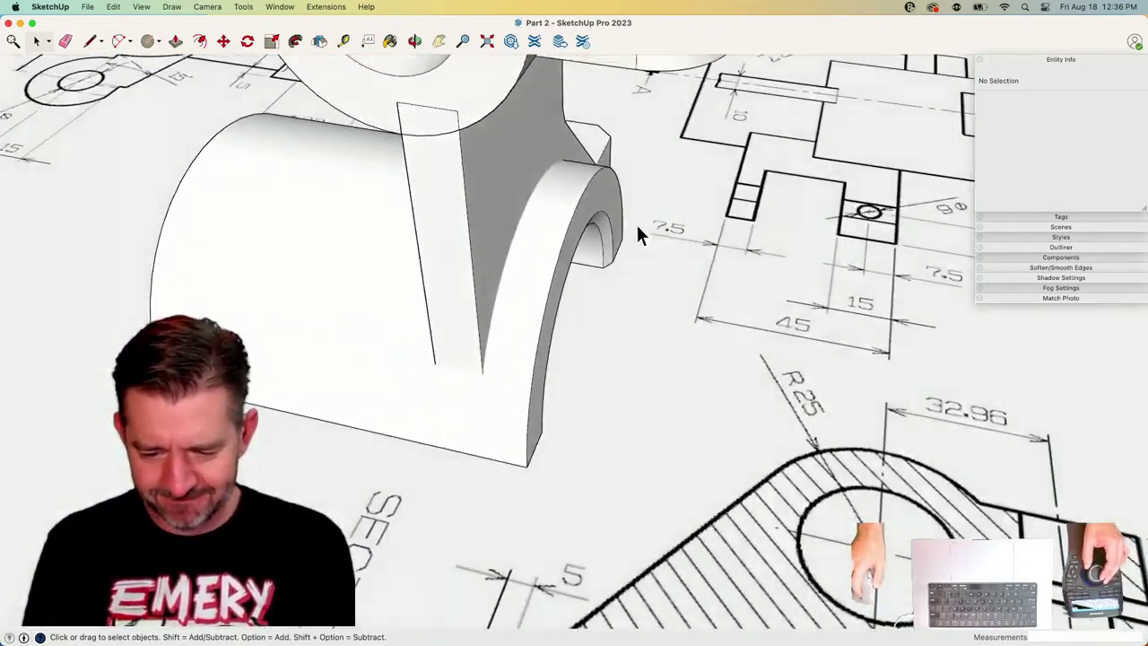
Draw a line along the crown of the base arch to its far end, marking a point 5 m in from each end.
key("l")
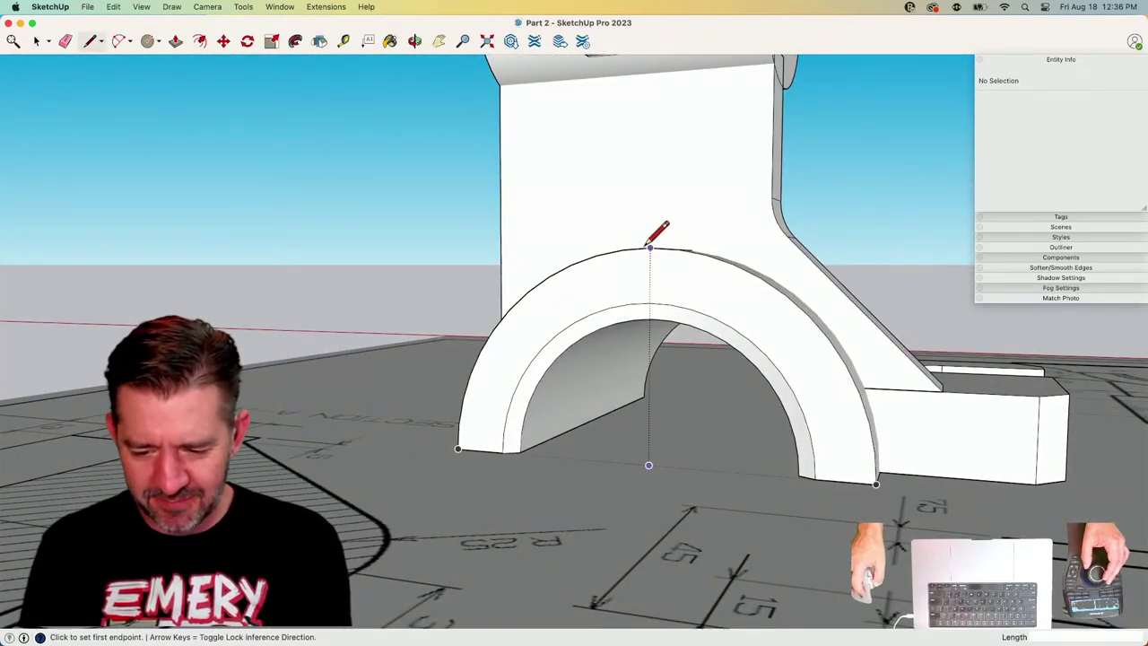
left_click(648, 245)
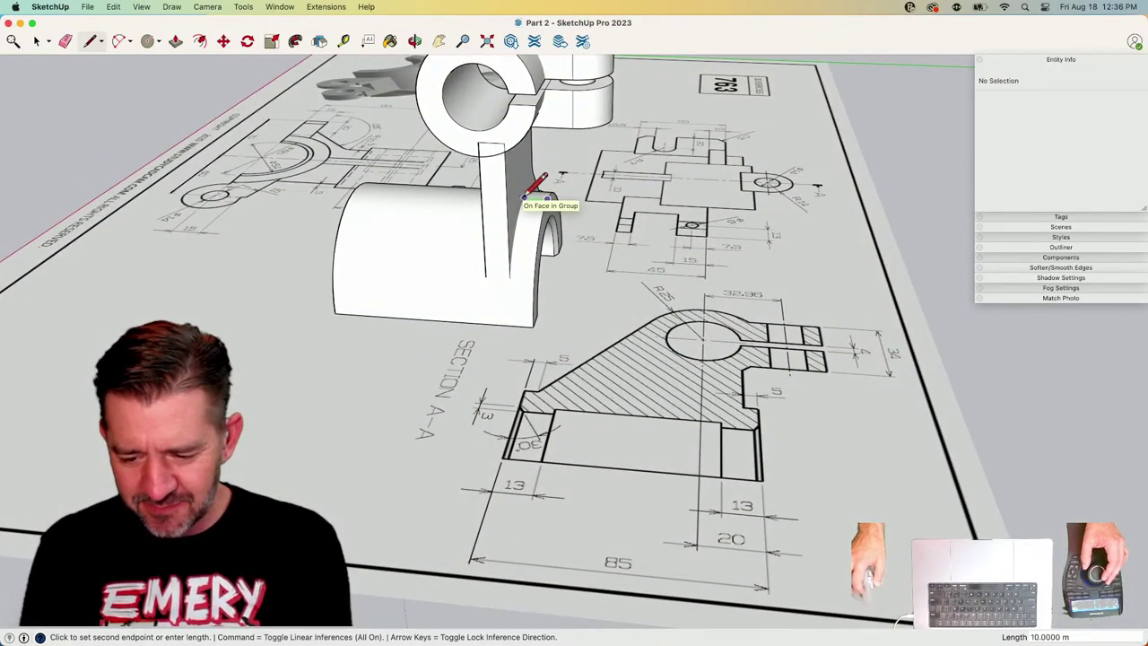
scroll(743, 385, "up", 3)
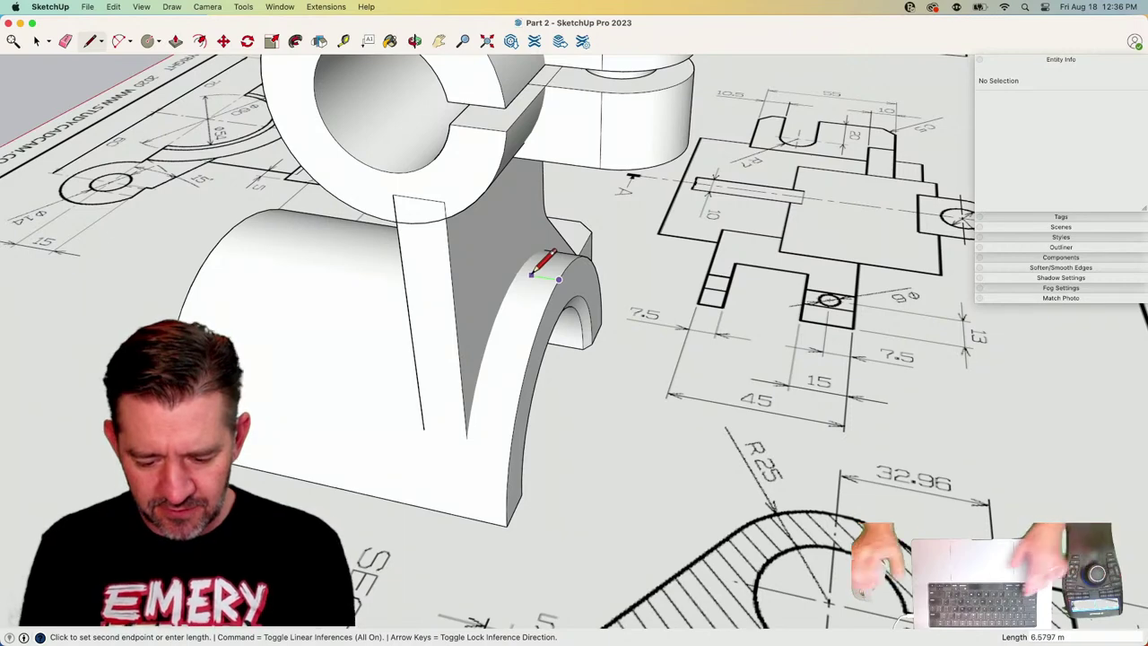
type("5")
key("Return")
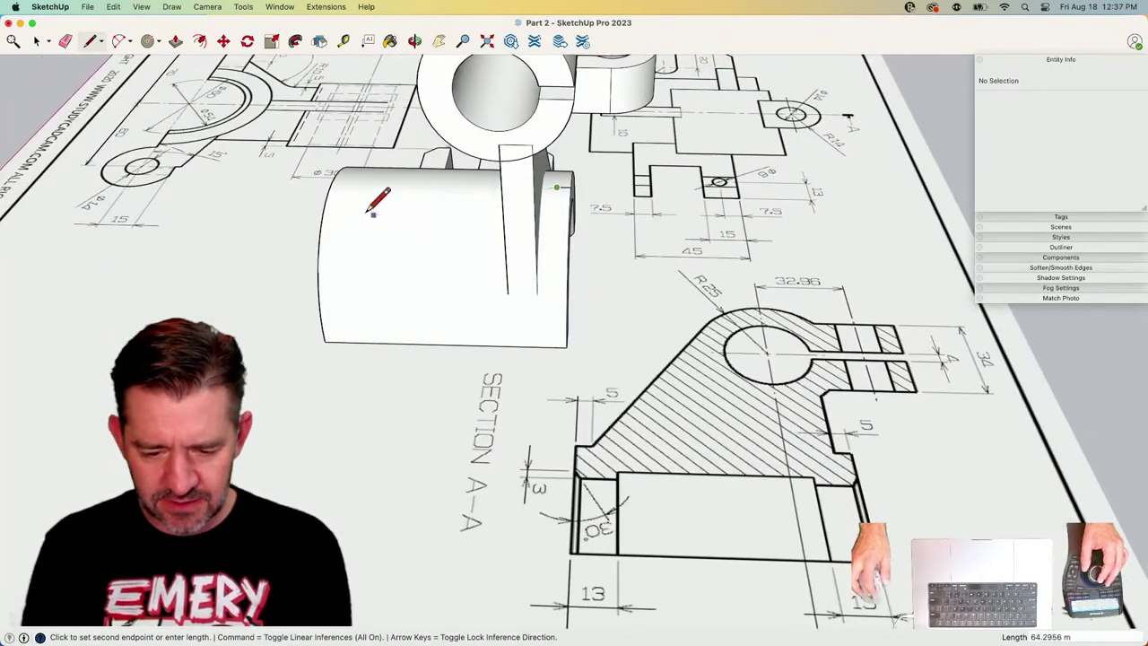
left_click(331, 183)
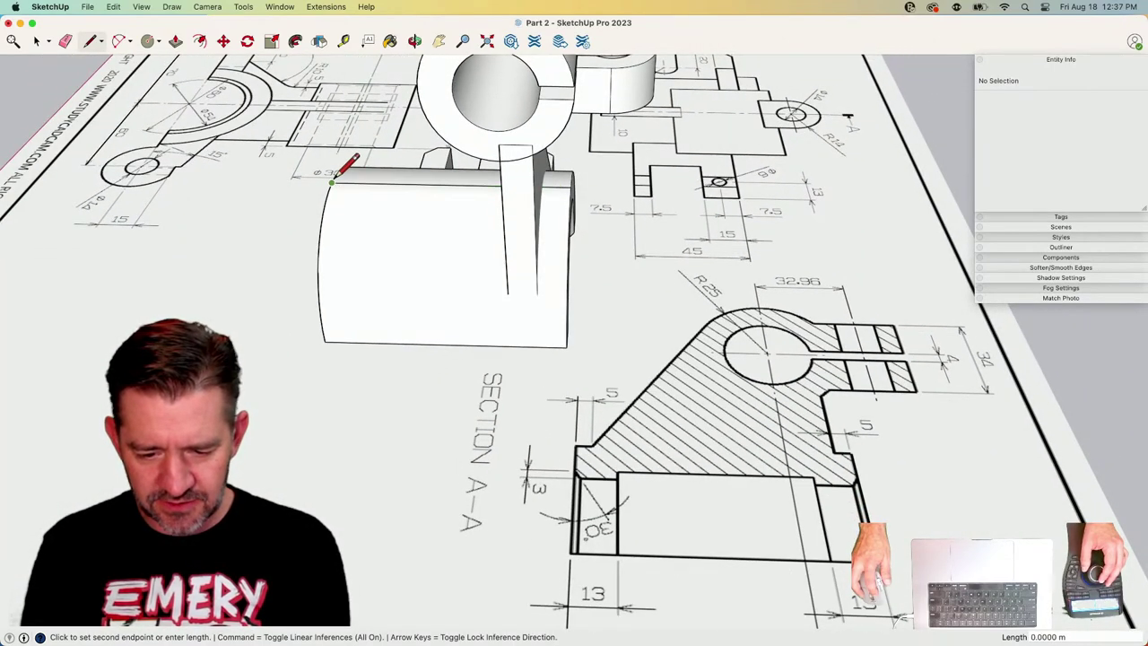
left_click(345, 182)
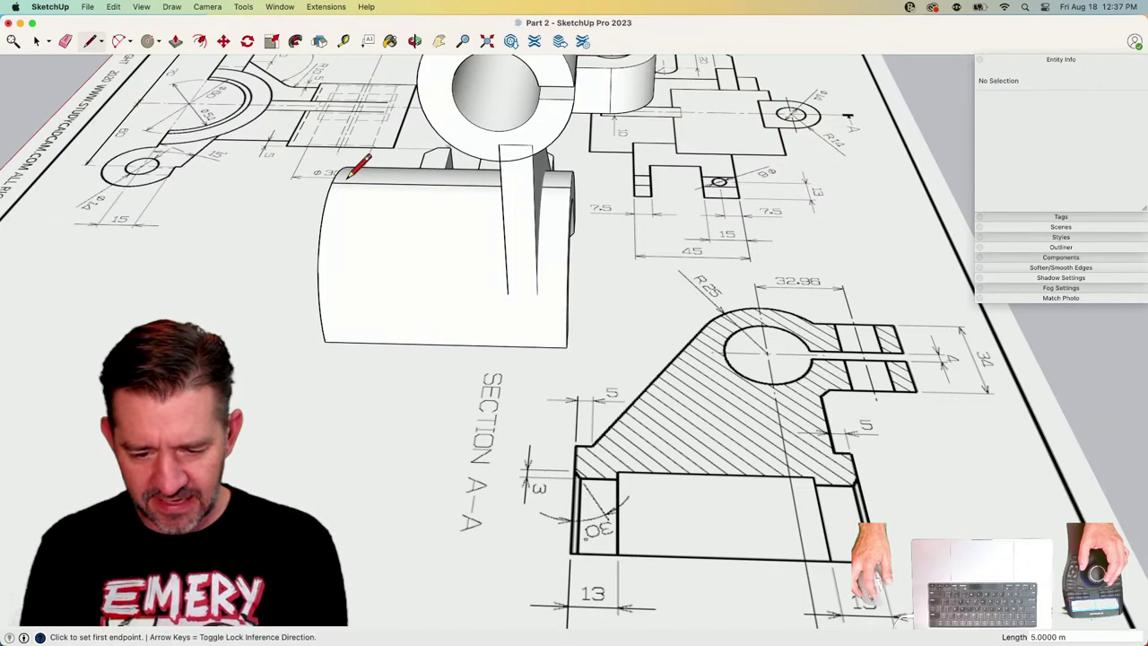
key("e")
key("space")
key("l")
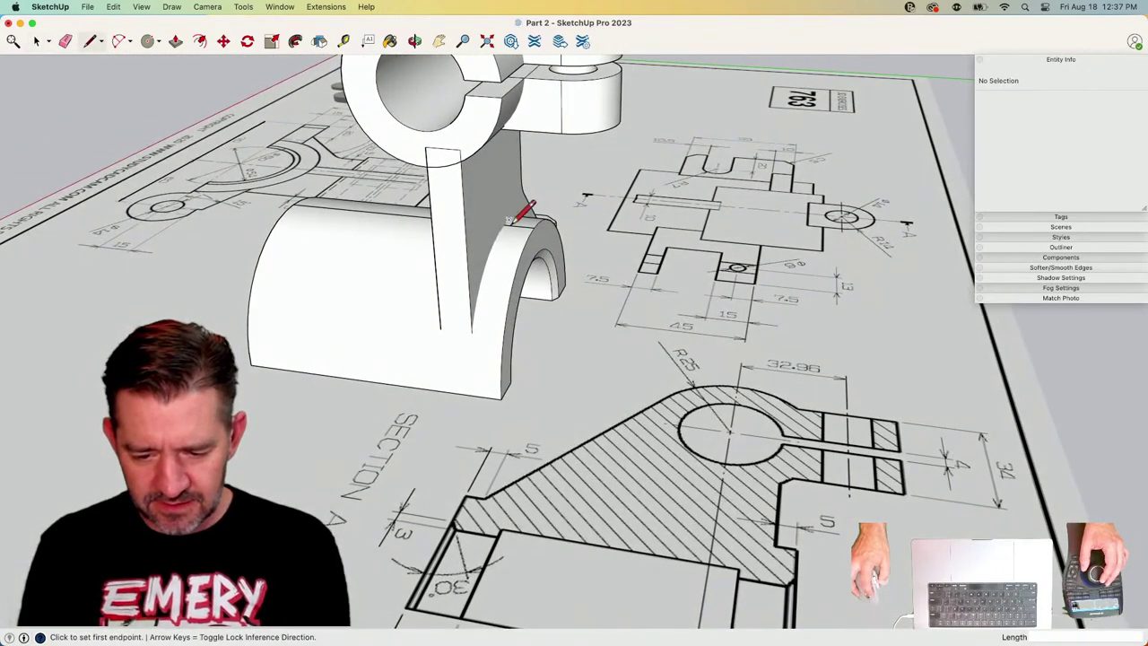
Draw a vertical rectangular face 75 m wide standing on the crown line between the two 5 m marks.
left_click(519, 224)
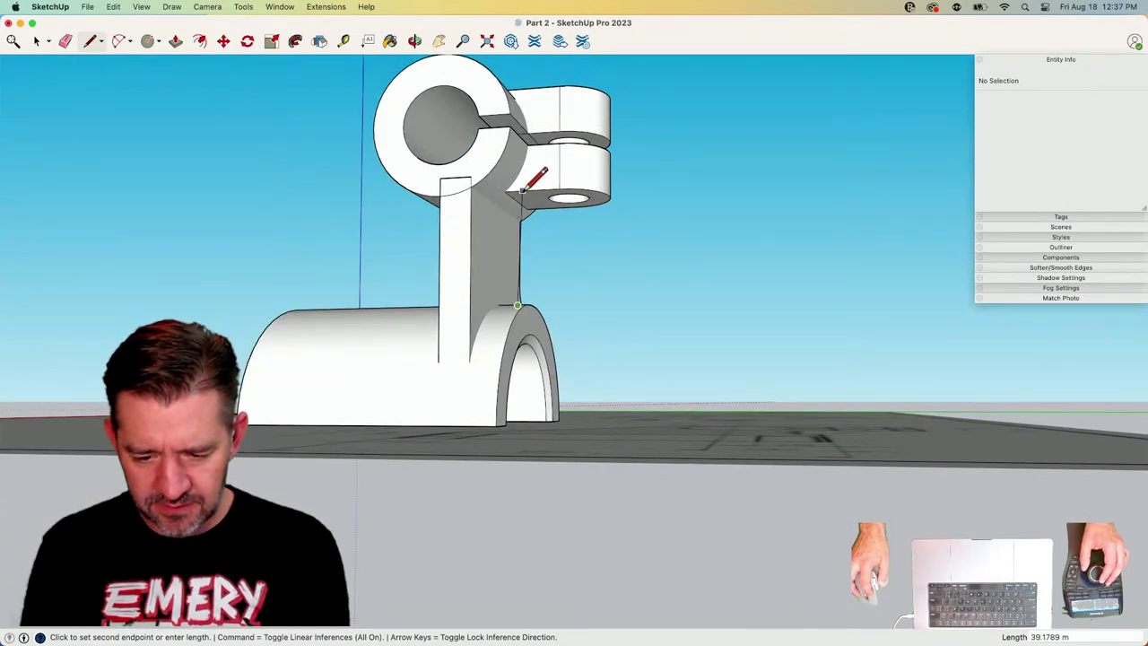
left_click(524, 196)
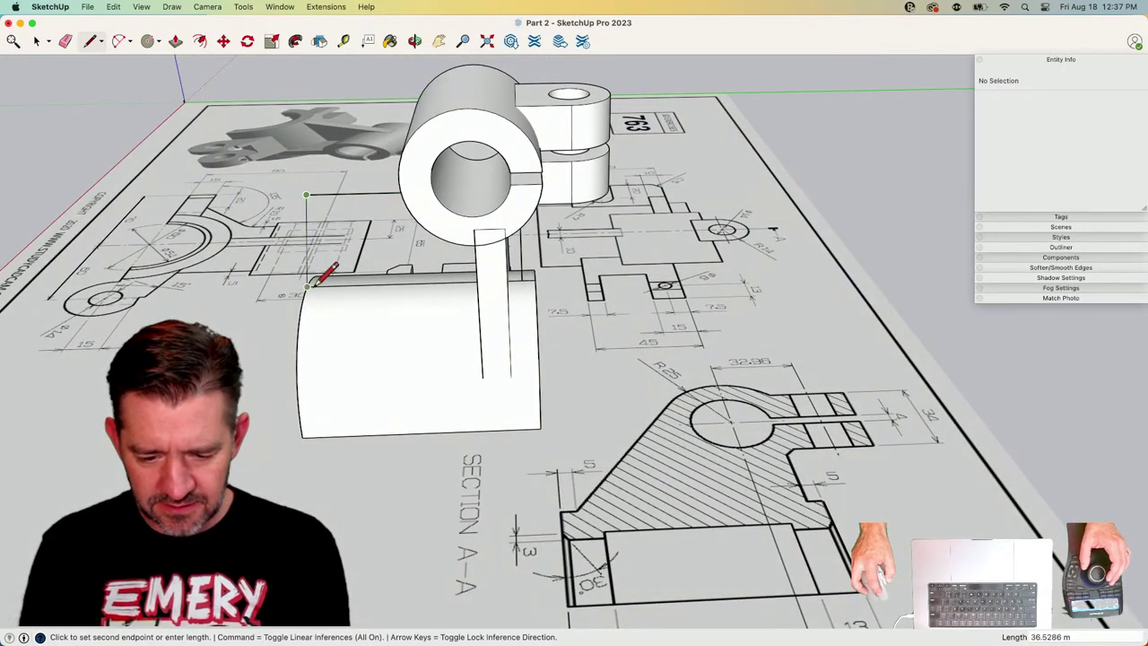
key("space")
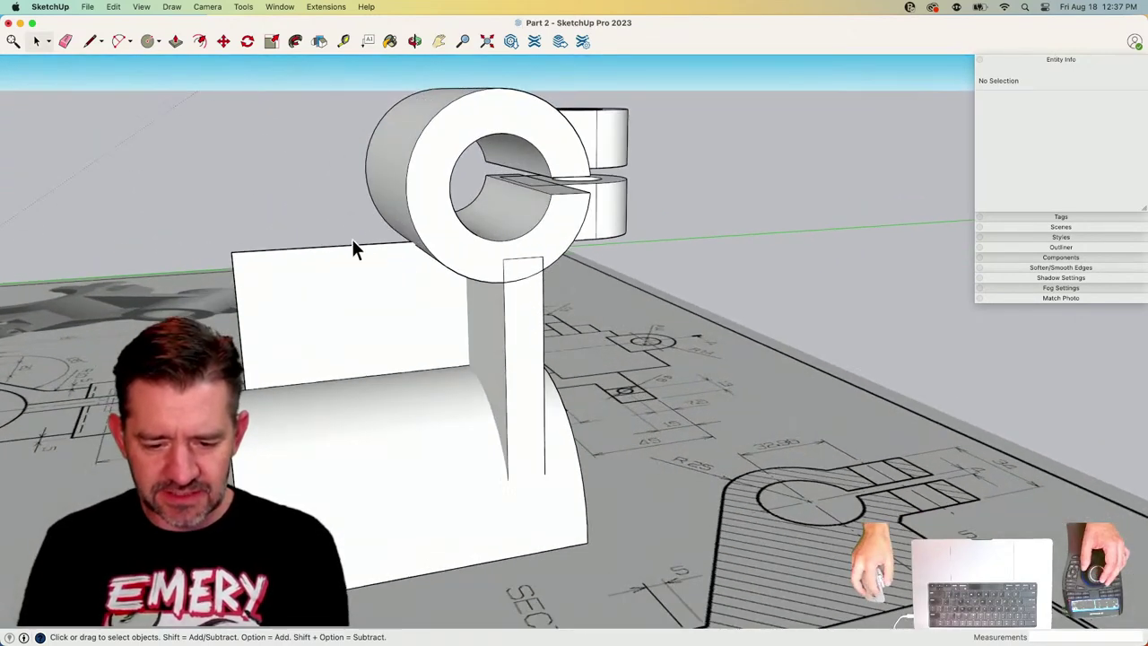
Move the top edge of the vertical face 39.5 m up, level with the top of the cylinder.
left_click(359, 244)
key("m")
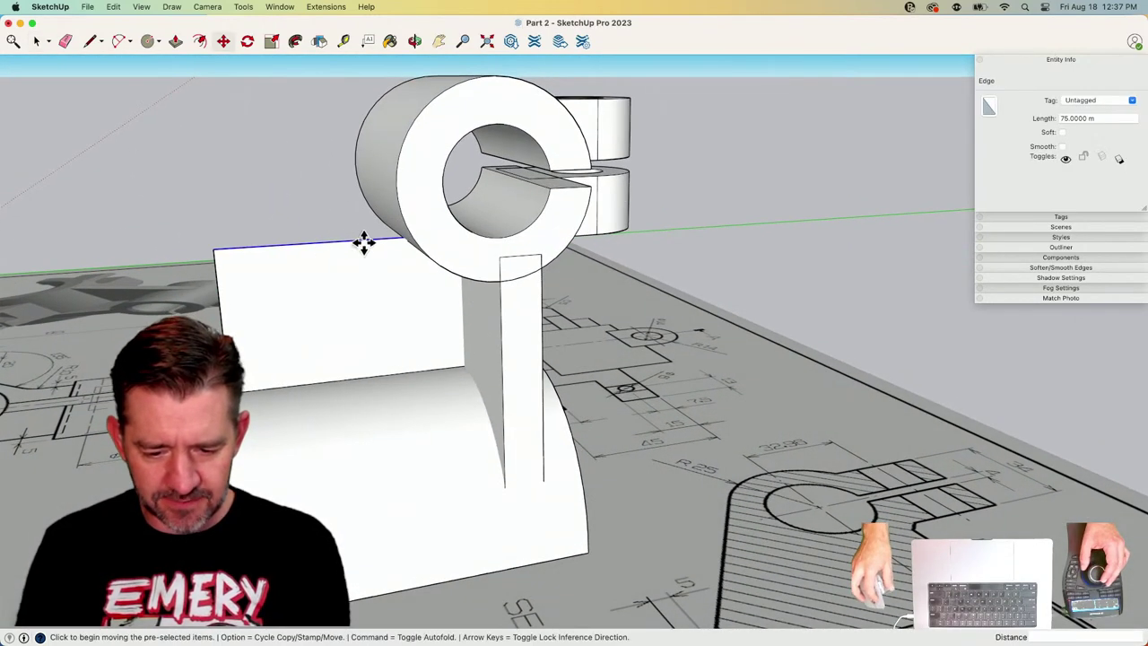
left_click(363, 238)
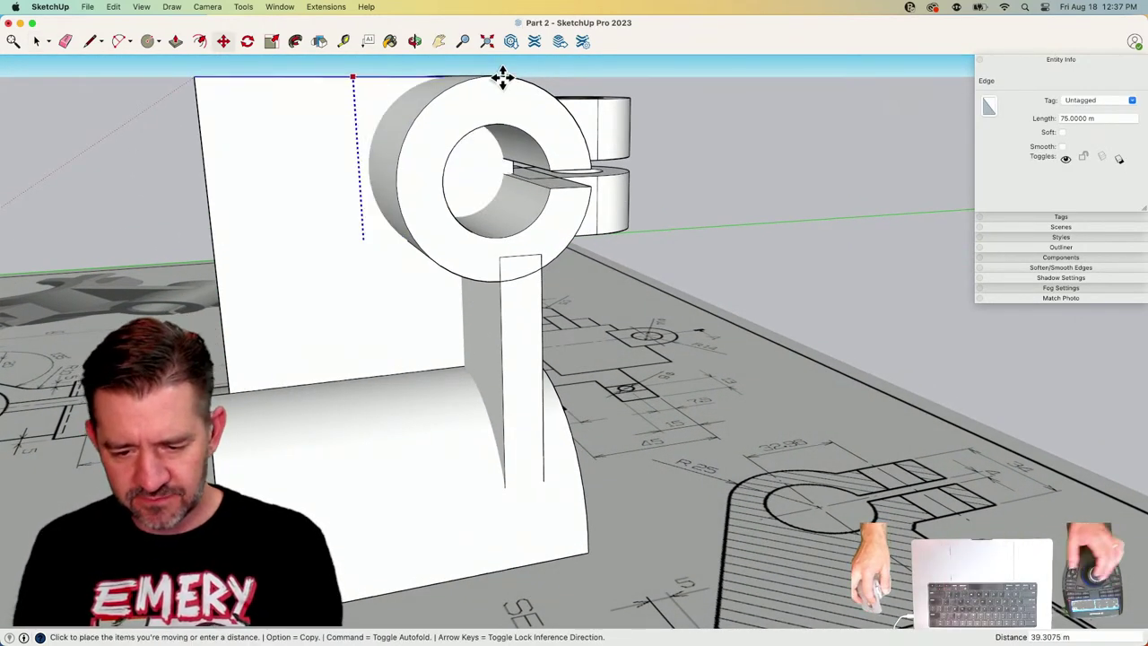
left_click(493, 78)
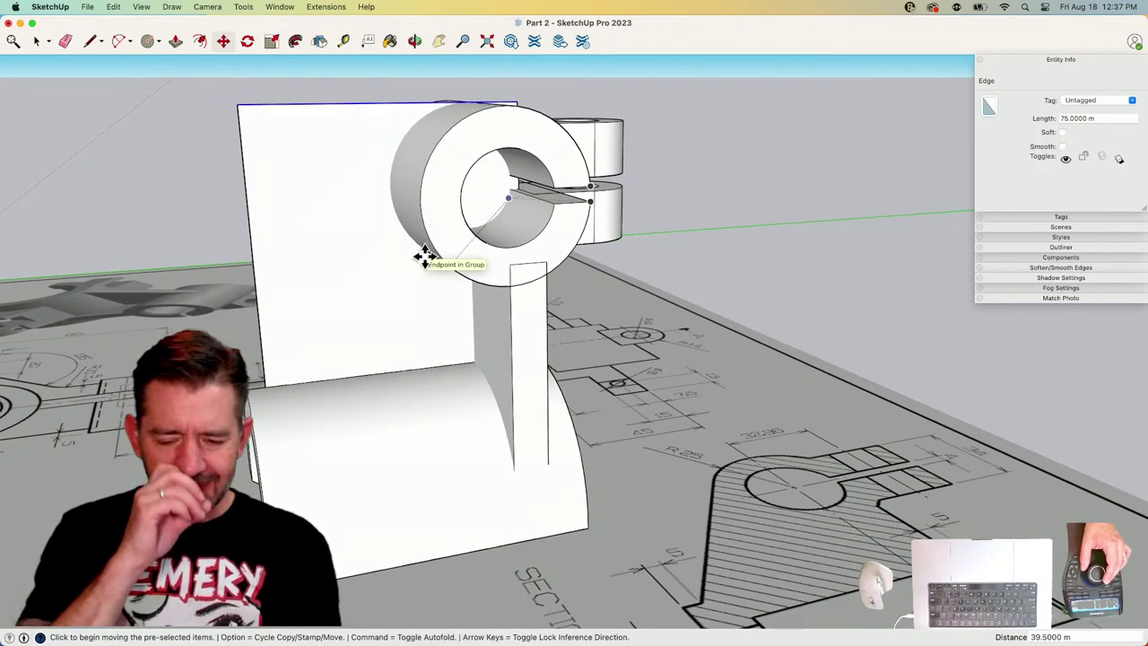
Draw a sloping line on the vertical face from its lower outer corner to the tangent point on the cylinder.
scroll(410, 248, "up", 3)
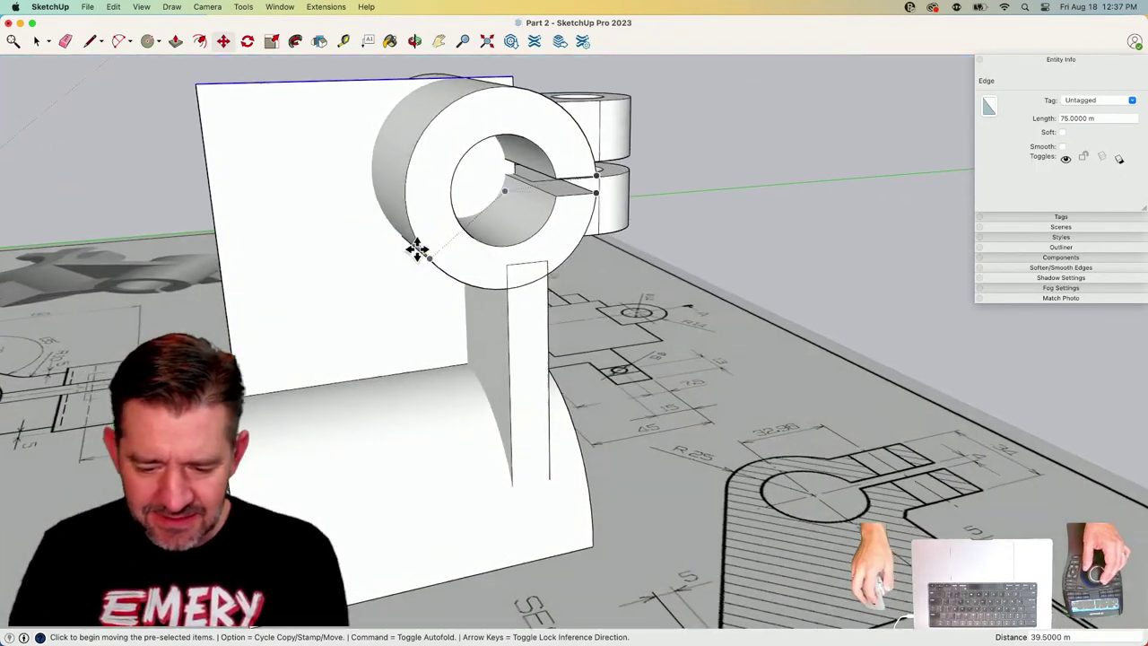
key("l")
left_click(206, 397)
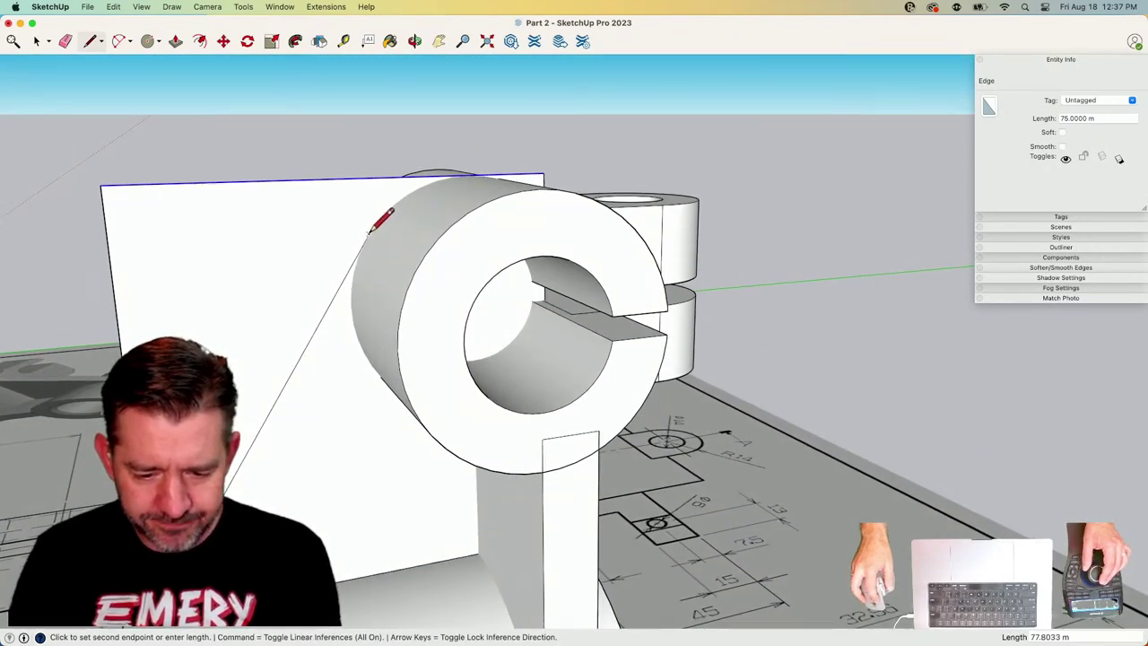
scroll(372, 229, "up", 6)
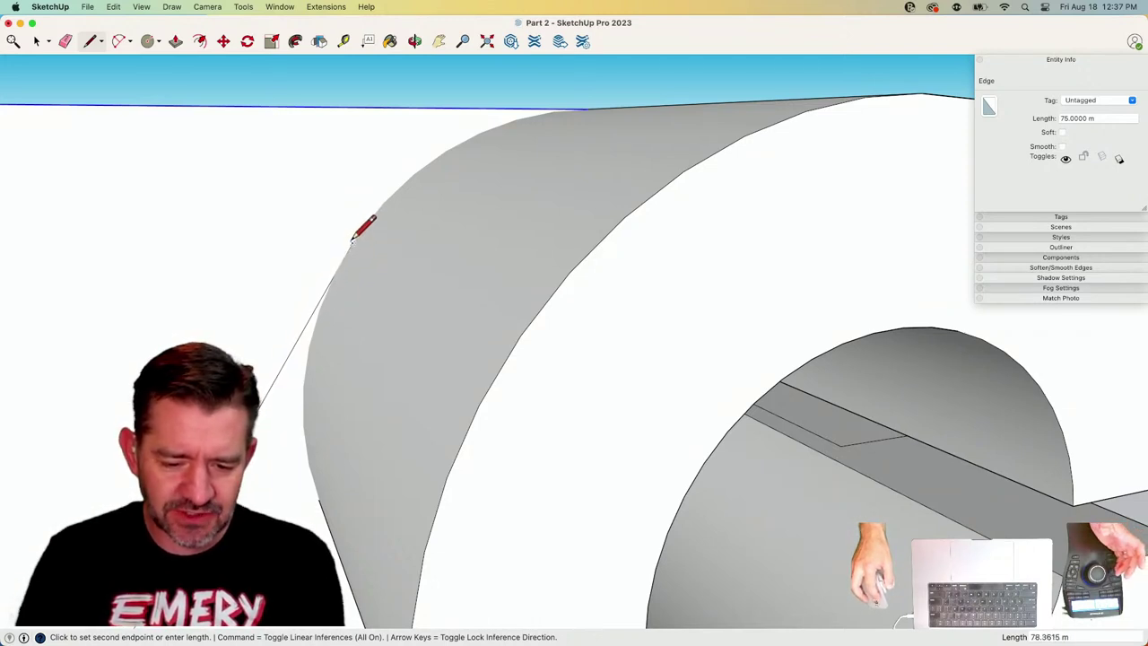
scroll(362, 229, "up", 5)
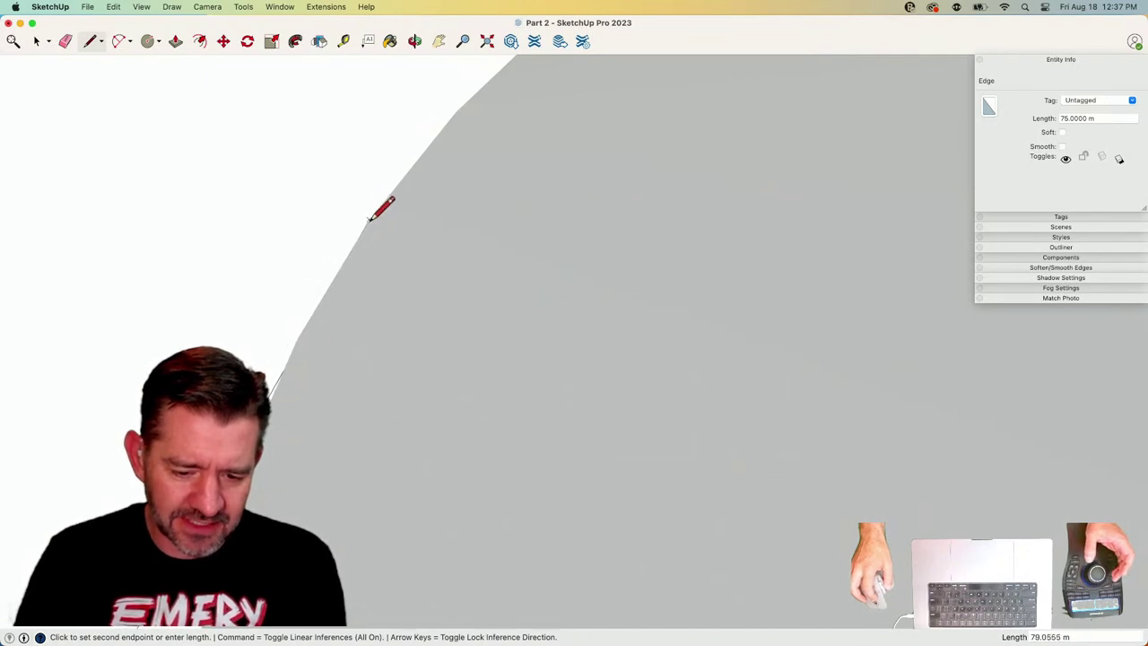
left_click(296, 339)
key("space")
Intersect the vertical face with the model where it passes through the cylinder.
scroll(568, 320, "down", 8)
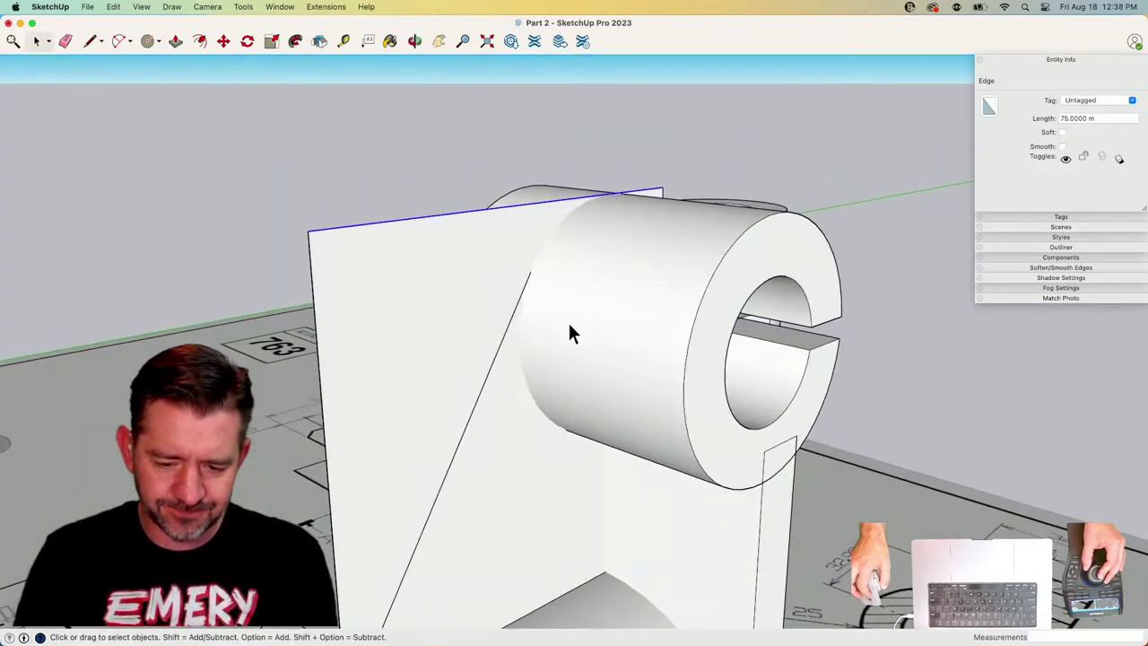
middle_click_drag(569, 326, 538, 415)
left_click(538, 414)
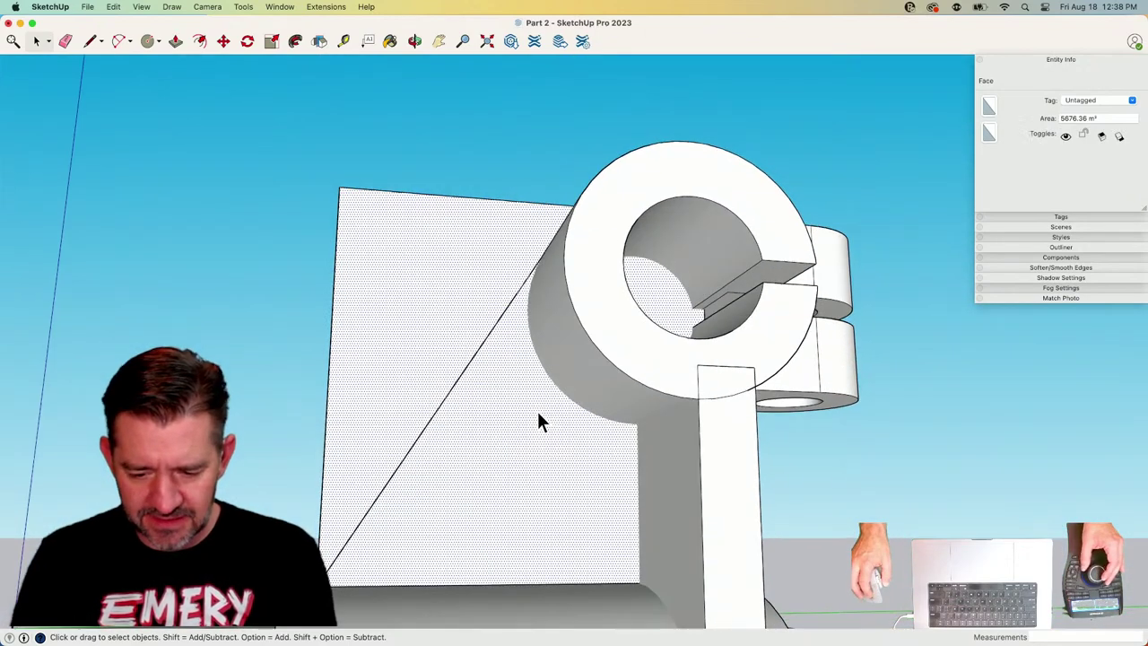
right_click(538, 415)
mouse_move(584, 493)
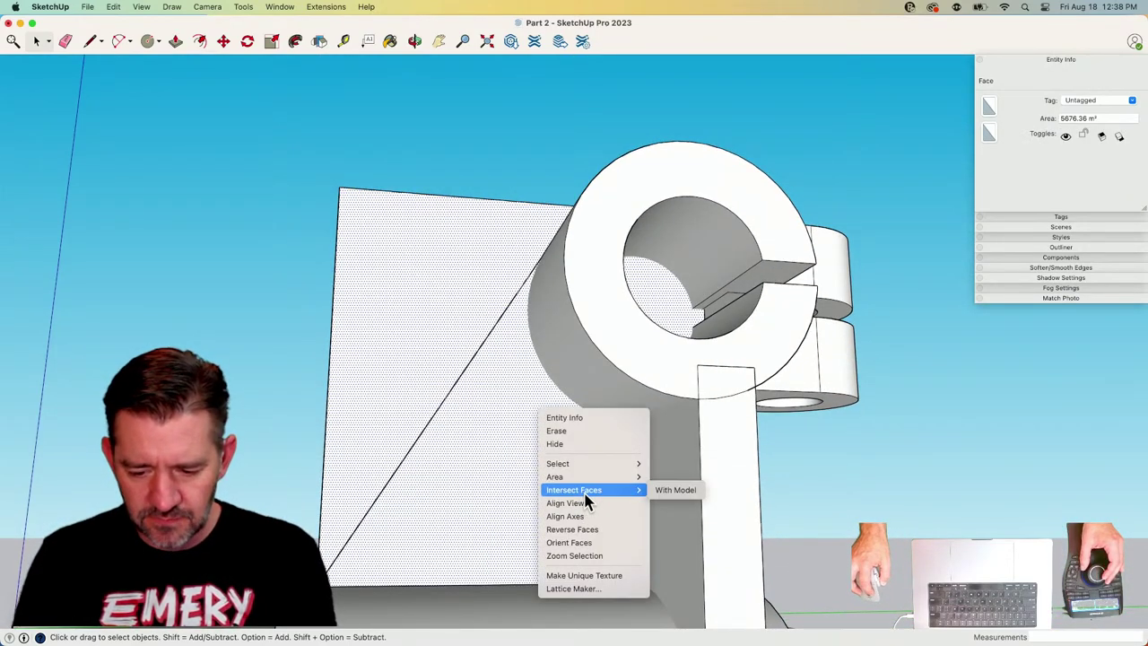
left_click(668, 490)
Erase the waste parts of the vertical face above the sloping line, inside the bore and above the lugs.
key("e")
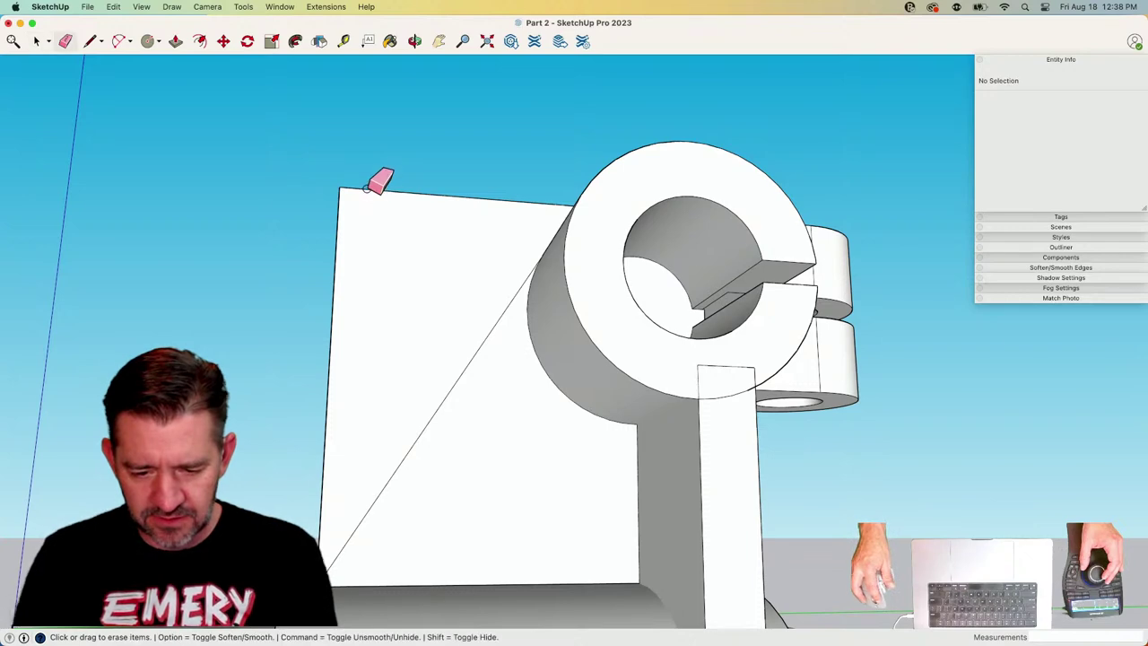
key("space")
mouse_move(327, 218)
middle_mouse_down()
mouse_move(530, 322)
mouse_move(643, 273)
middle_mouse_up()
left_click(644, 273)
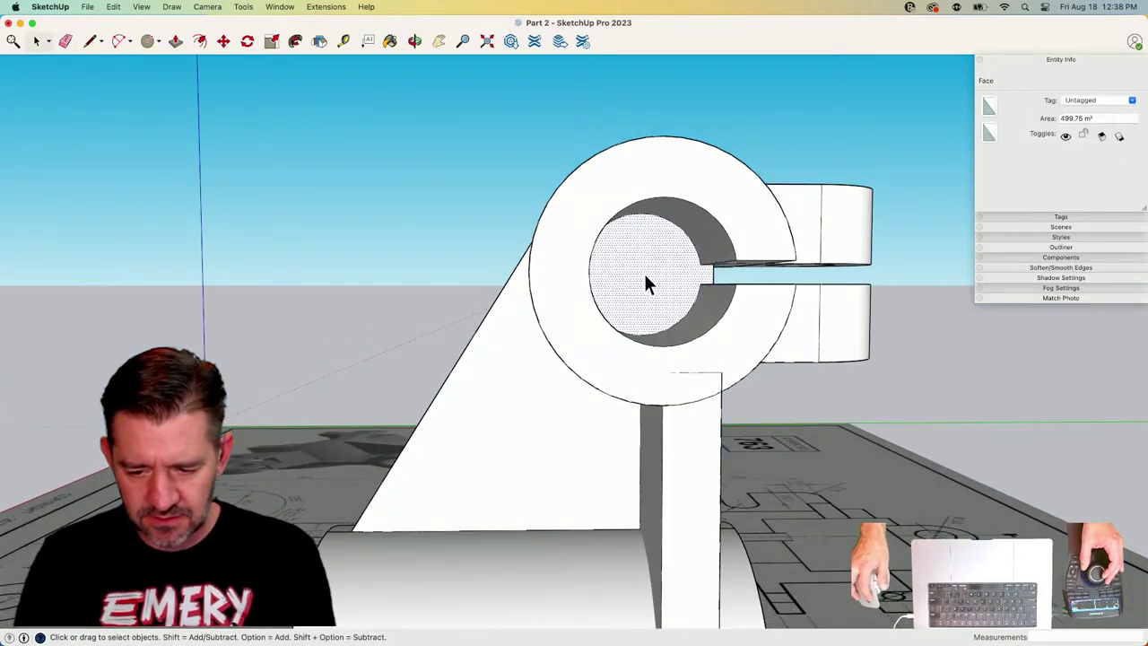
key("e")
key("Delete")
middle_click_drag(709, 261, 674, 220)
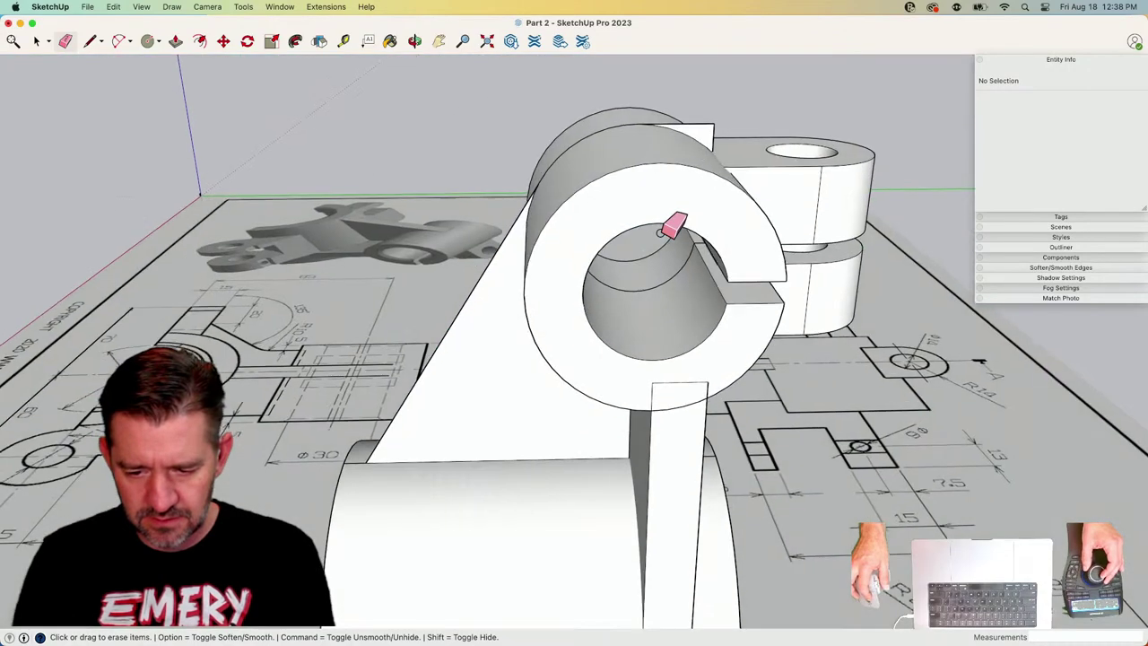
key("space")
middle_click_drag(743, 133, 586, 367)
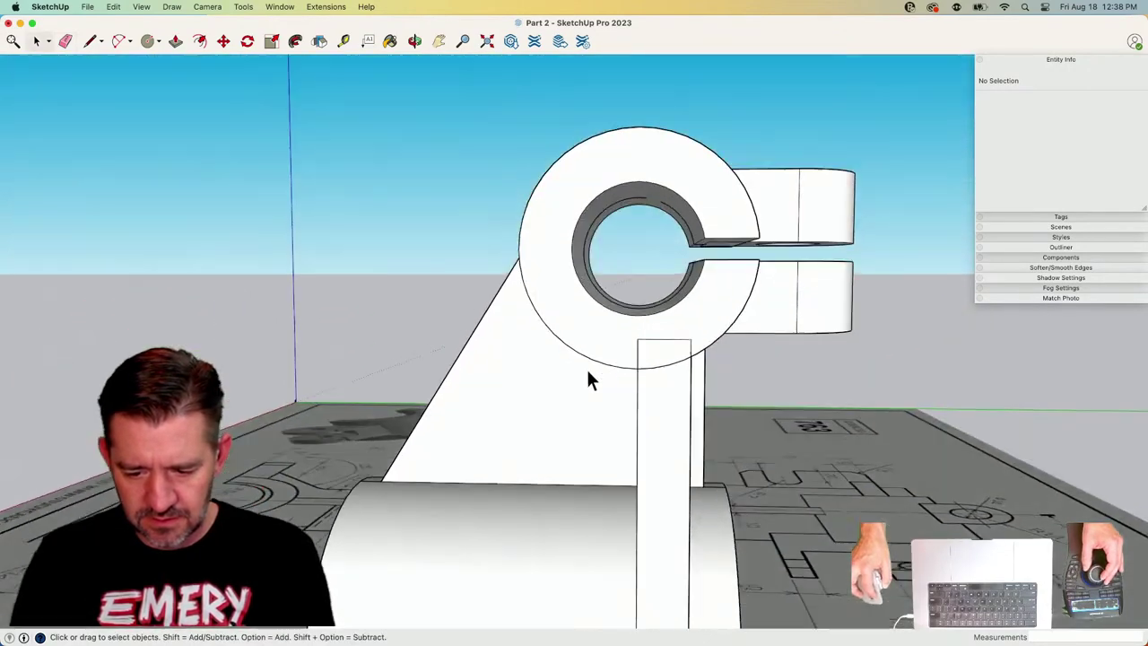
Select the two remaining web faces below the cylinder and make them a group.
left_click(587, 390)
left_click(702, 391, "shift")
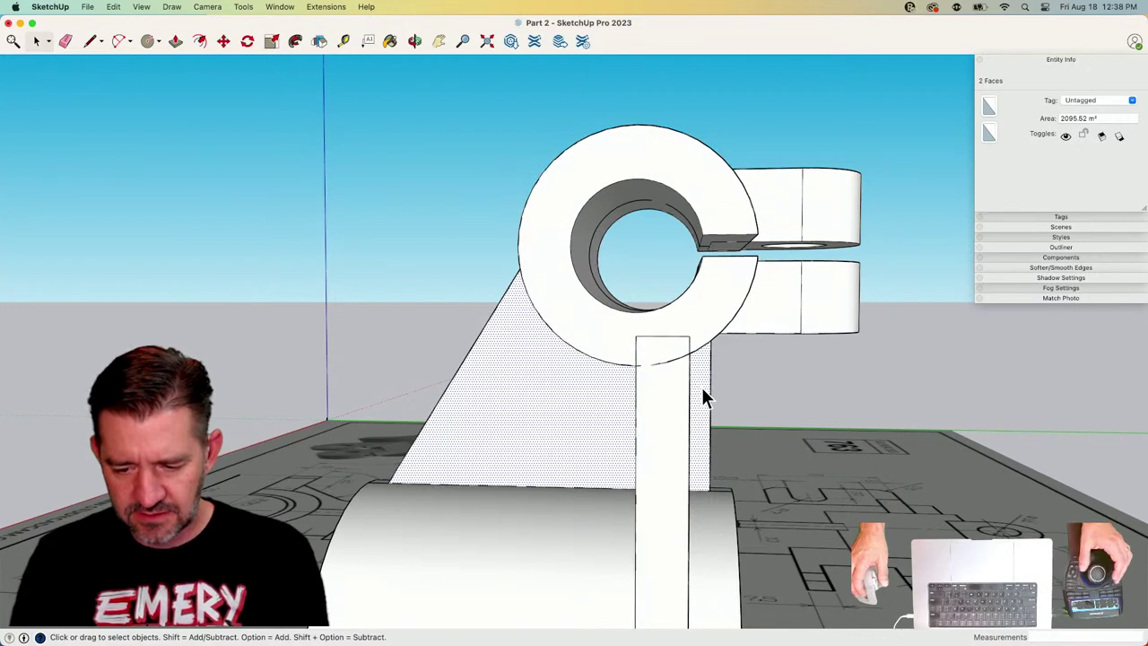
right_click(703, 390)
left_click(732, 492)
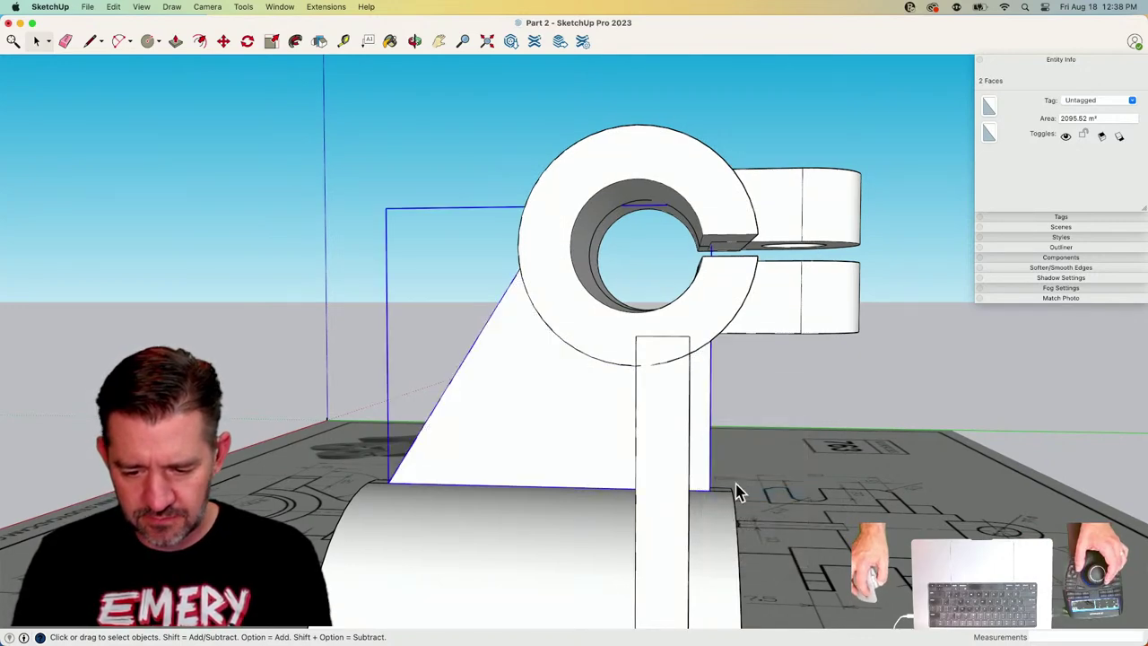
Select the leftover intersection geometry around the cylinder, exclude the cylinder group, and delete the selection.
middle_click_drag(738, 492, 491, 179)
left_click_drag(489, 169, 730, 418)
middle_click_drag(730, 418, 731, 421)
left_click(702, 319, "shift")
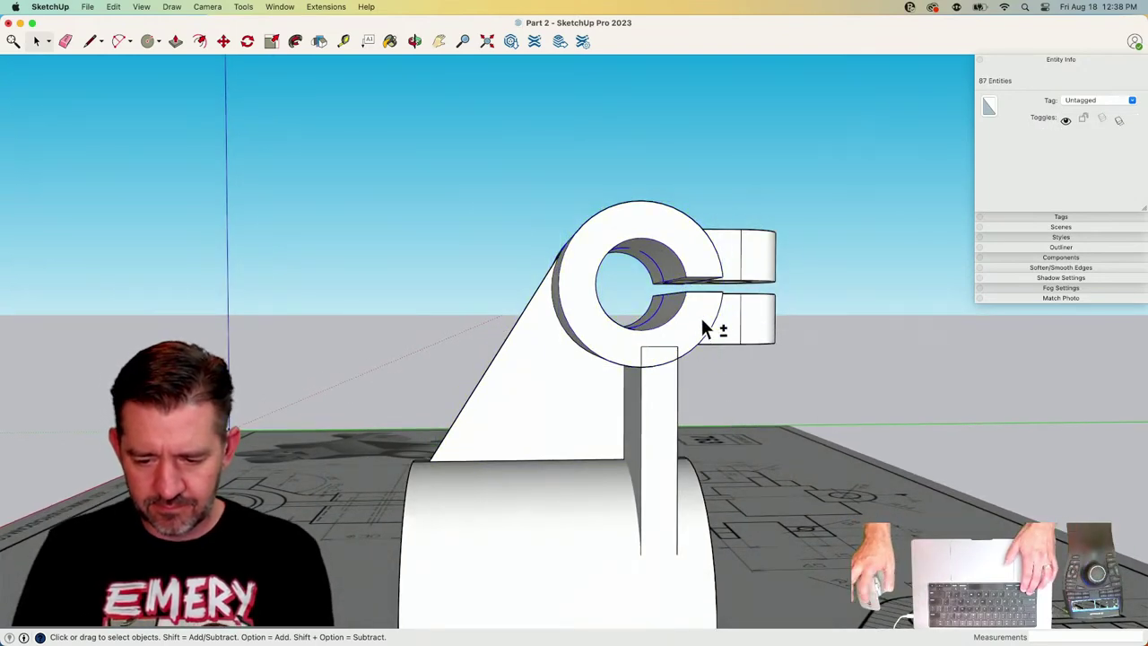
key("Delete")
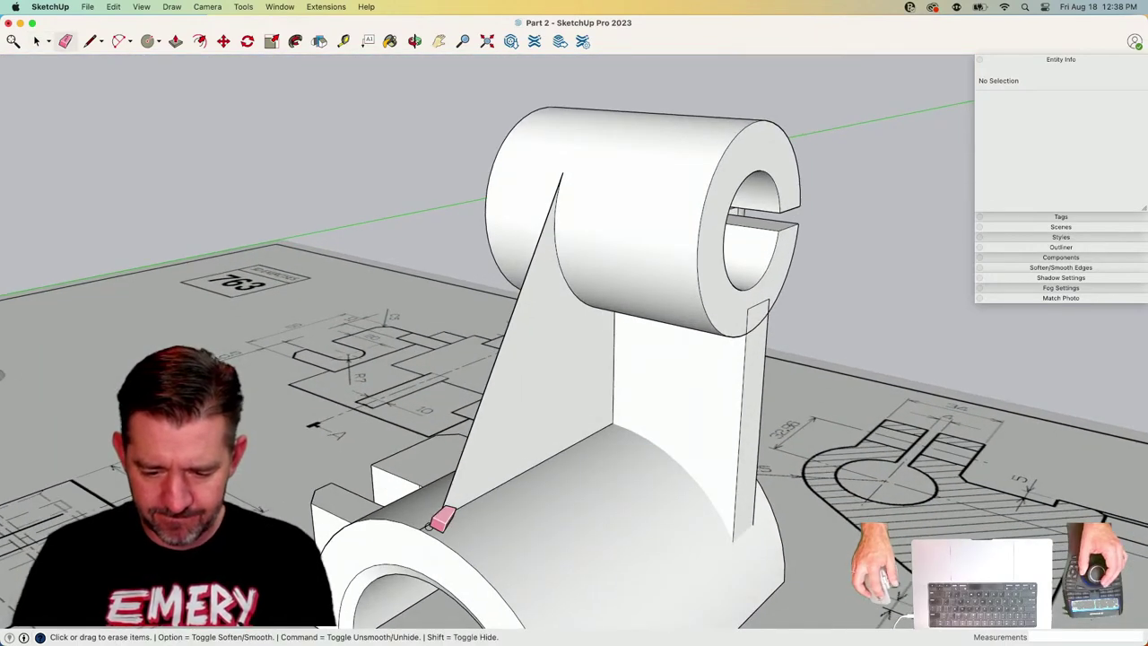
Erase the leftover 5 m line at the end of the arch crown next to the web.
left_click(427, 526)
key("e")
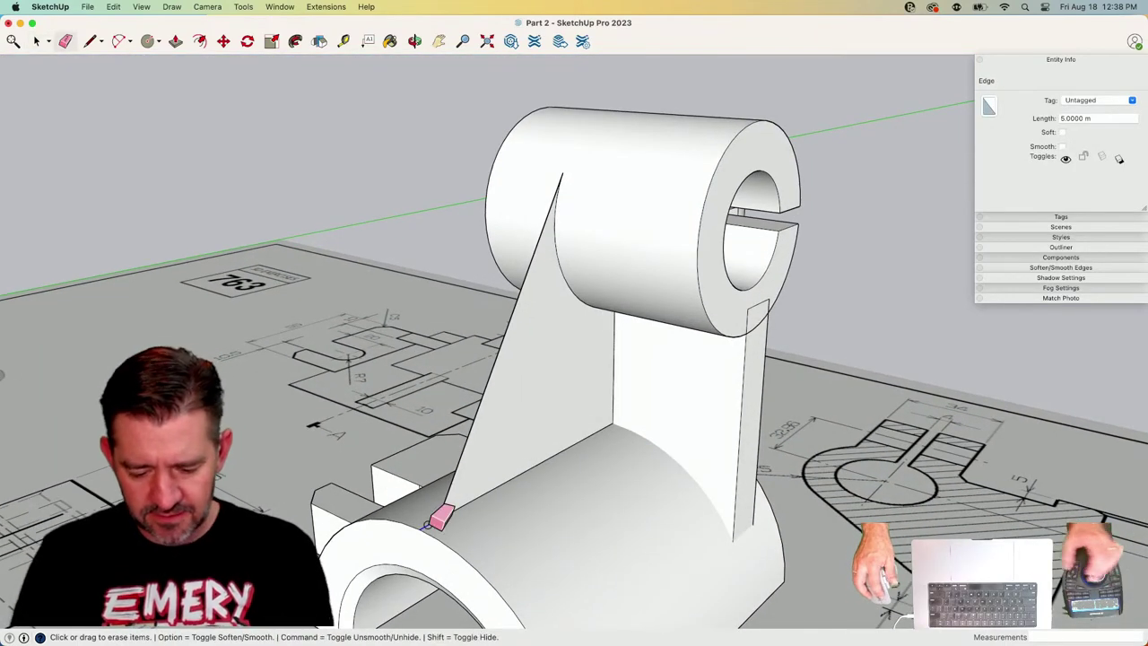
left_click(428, 527)
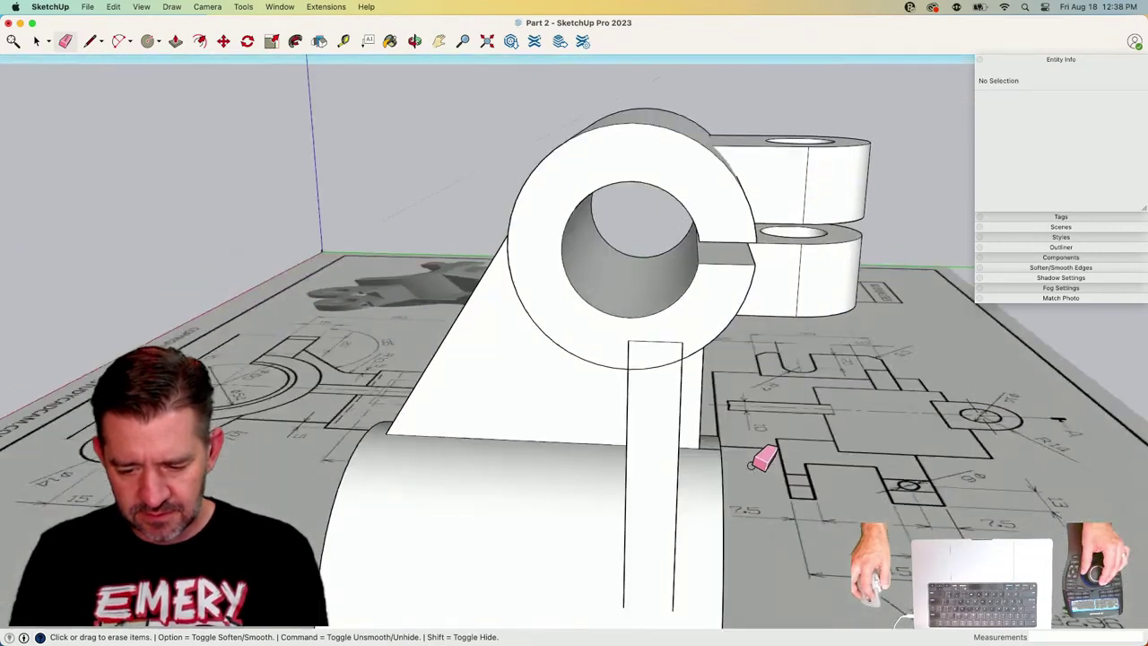
Push/Pull the sloping web face beneath the cylinder 5 m outward to one side.
mouse_move(702, 475)
middle_mouse_down()
mouse_move(717, 461)
mouse_move(710, 475)
middle_mouse_up()
key("space")
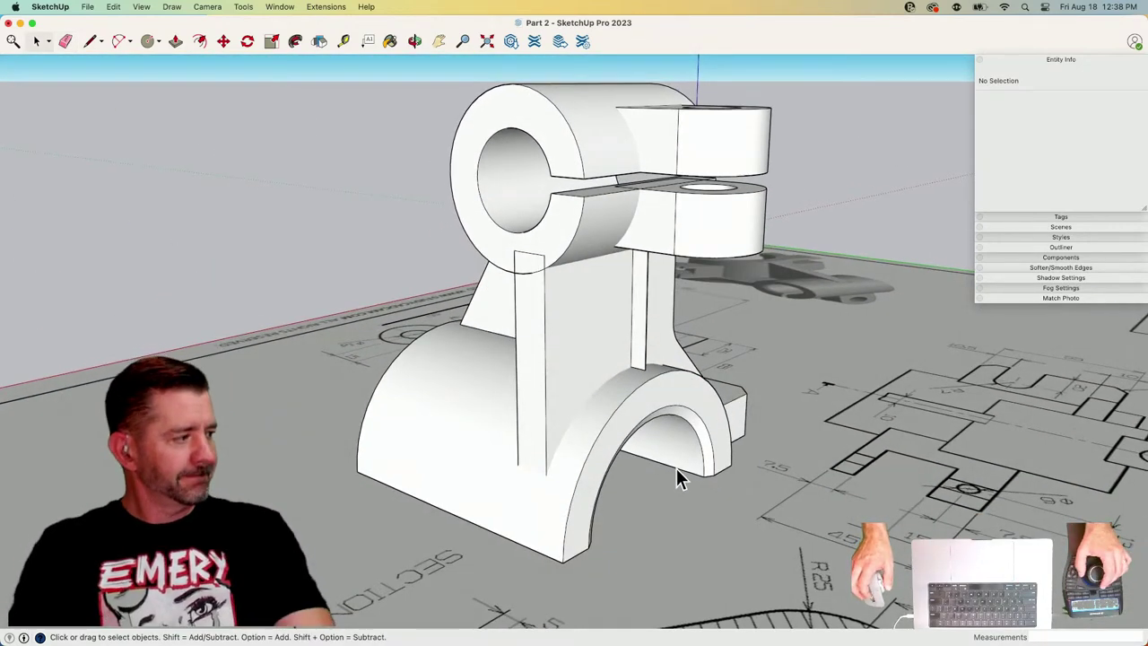
scroll(664, 462, "up", 10)
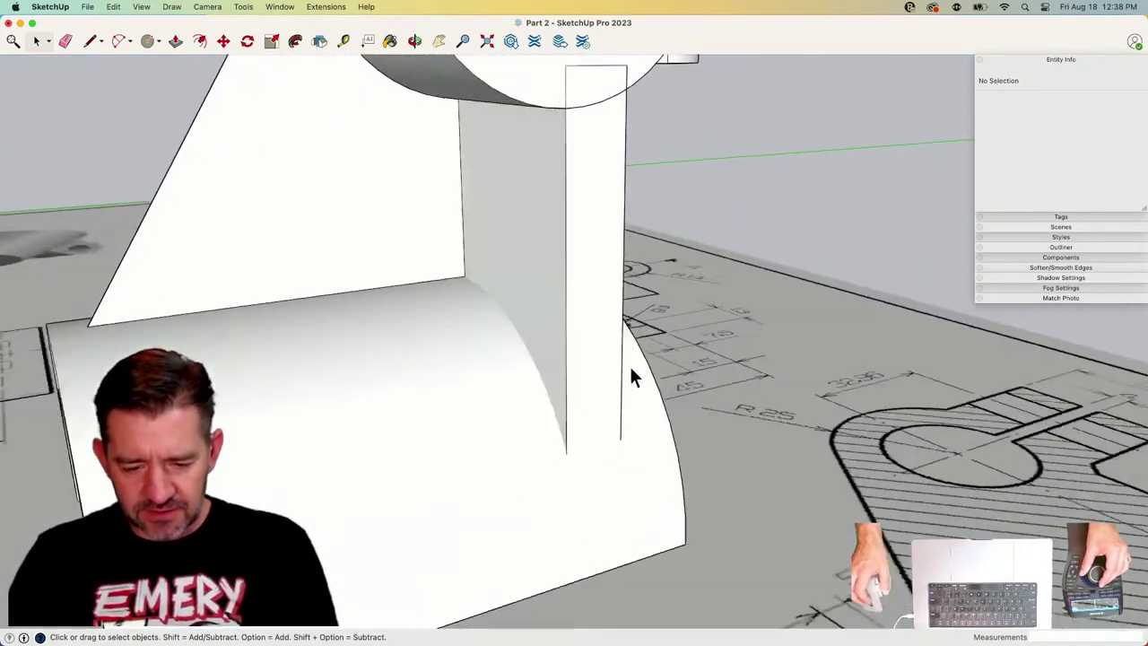
middle_click_drag(631, 368, 341, 345)
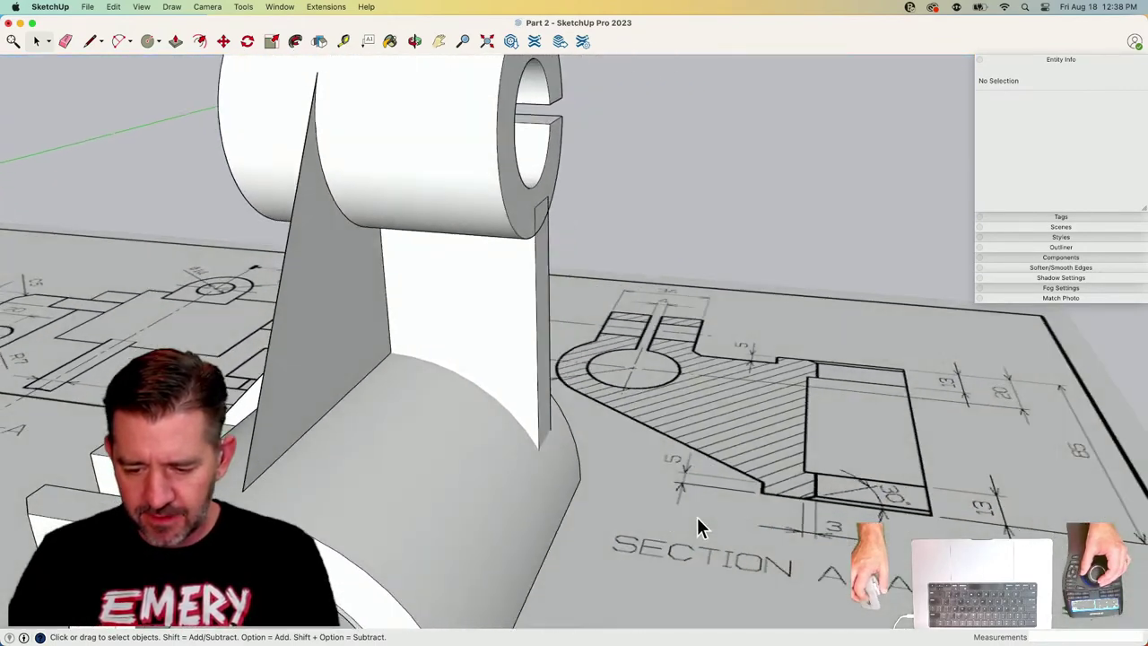
key("p")
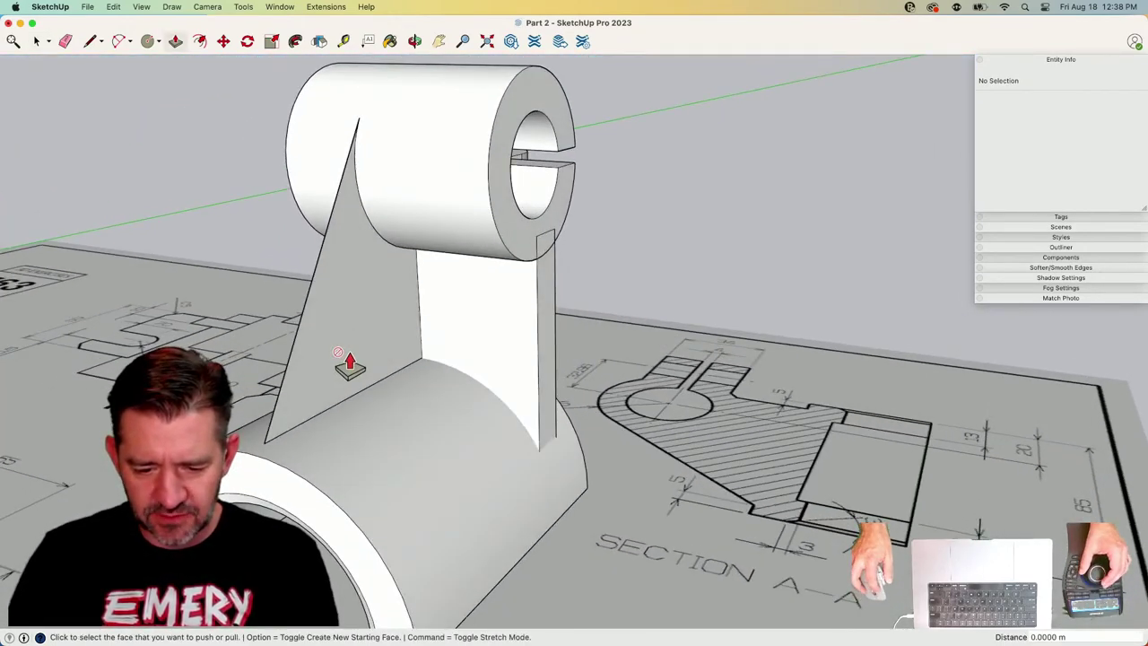
key("space")
key("p")
left_click(351, 331)
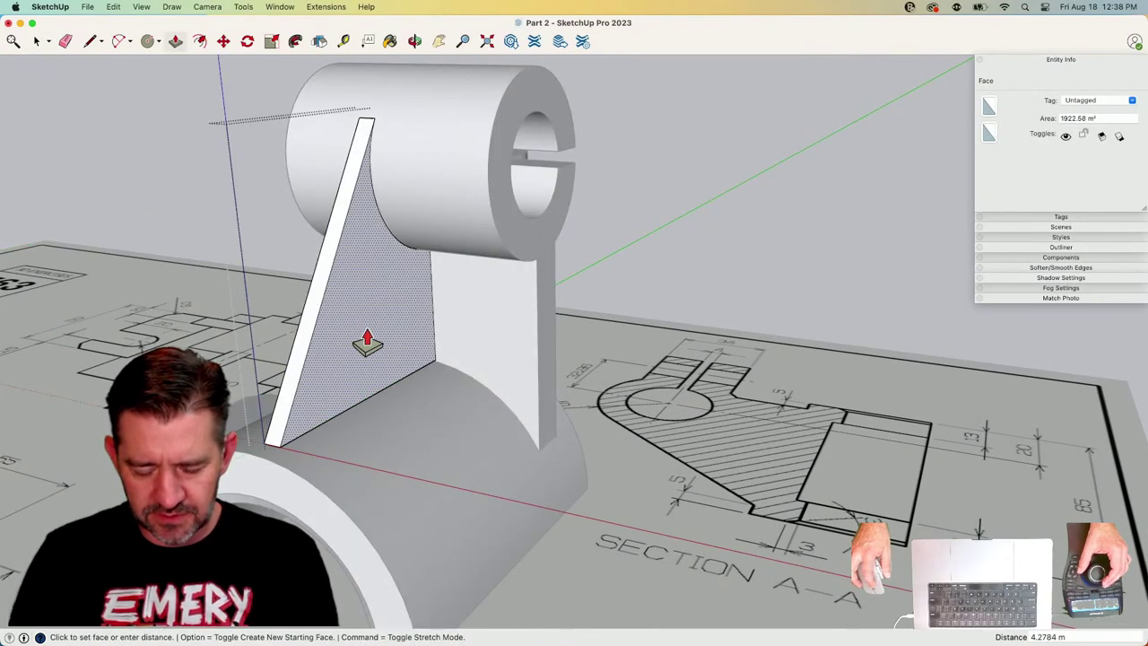
key("Return")
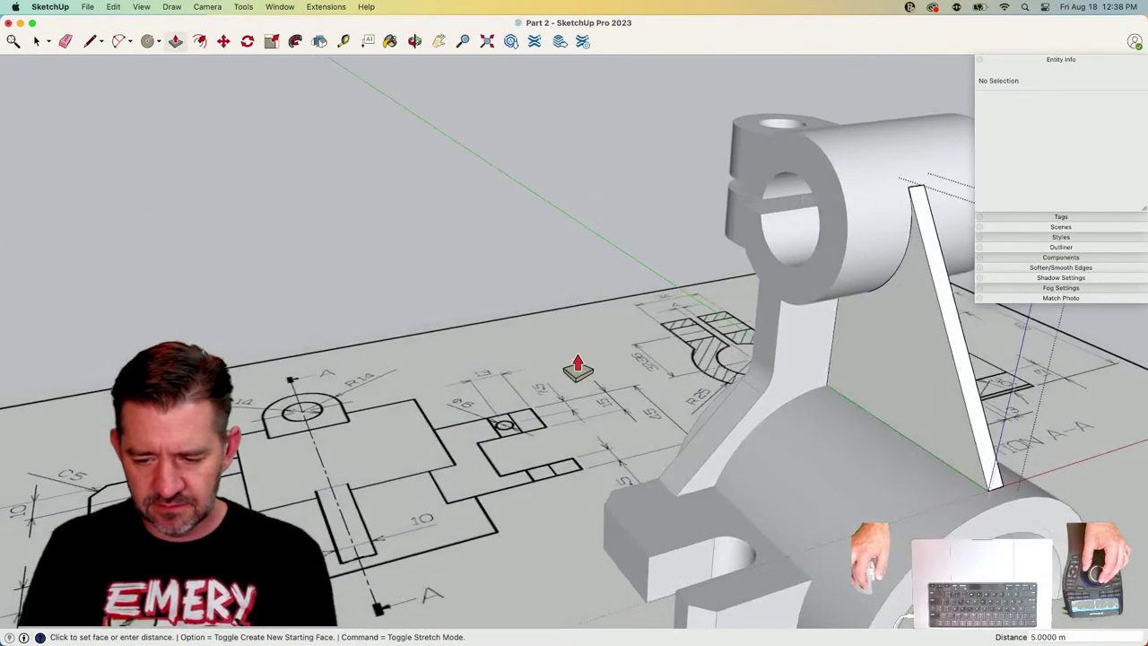
Thicken the opposite side of the sloping web and both sides of the narrow web face below the lugs with Push/Pull.
left_click(841, 339)
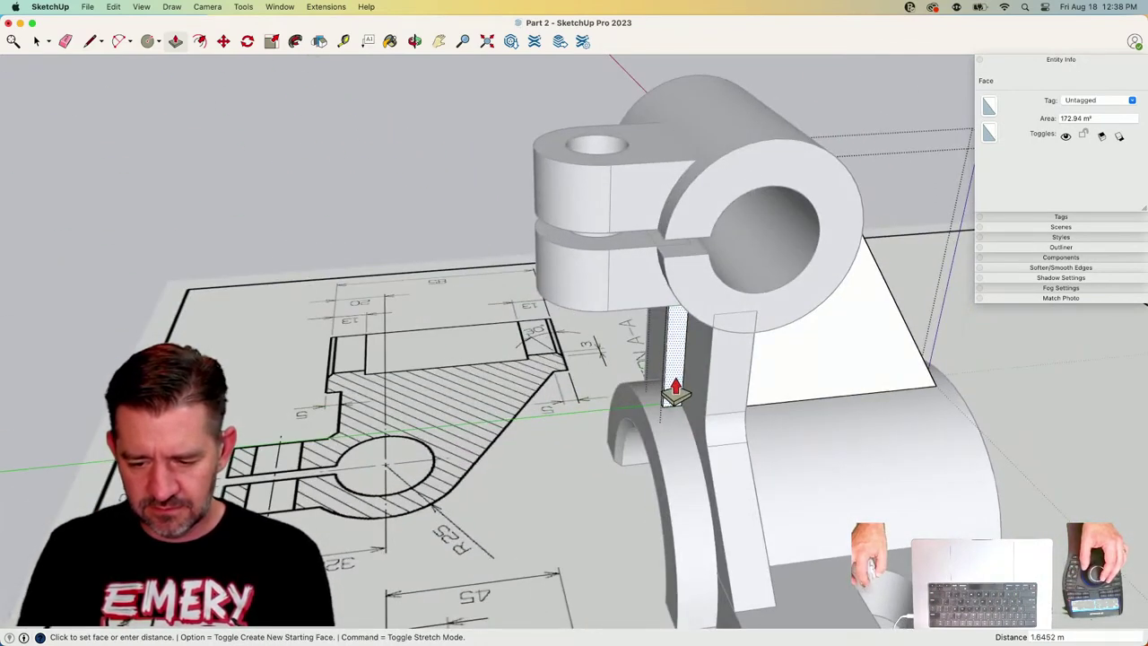
left_click(674, 392)
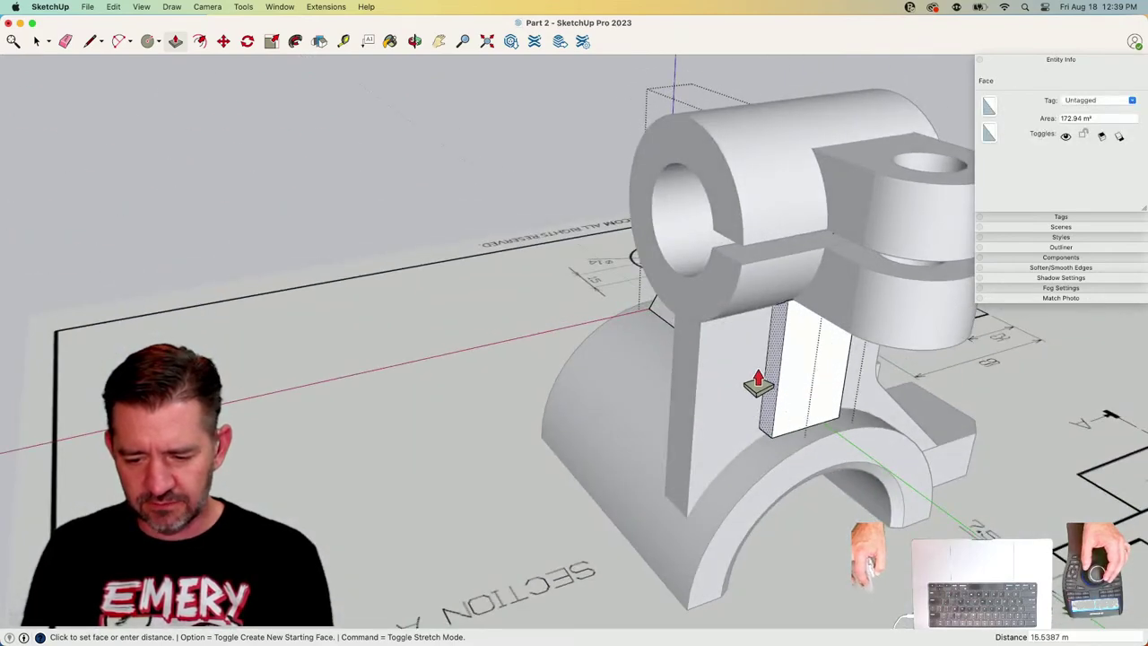
key("space")
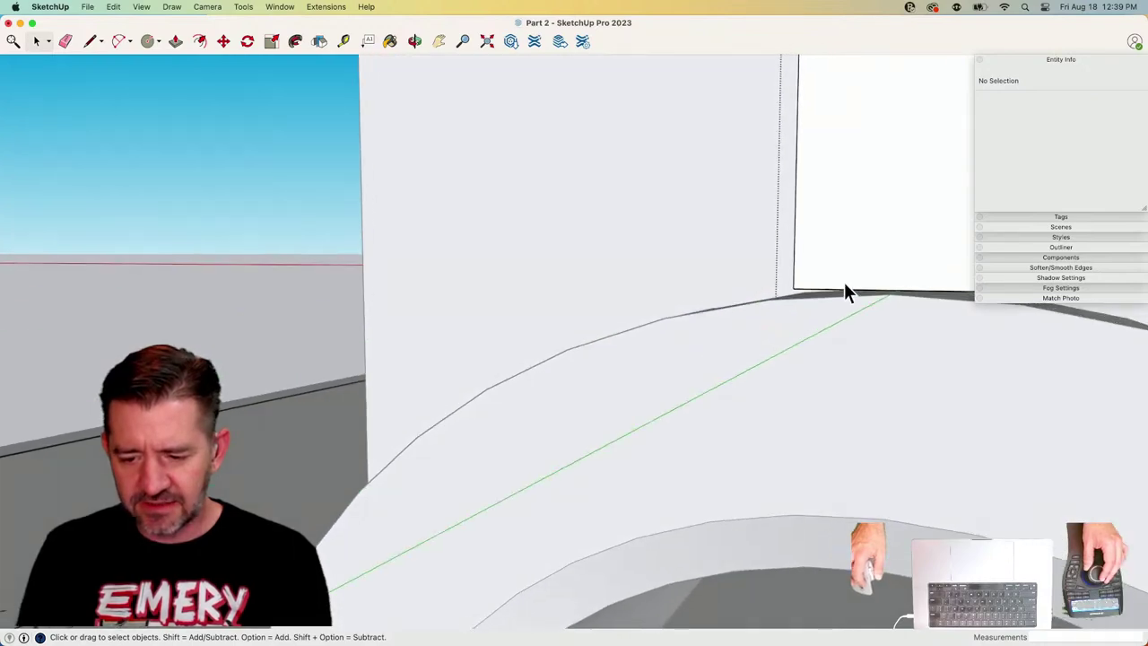
Draw lines at the low end of the sloping web to close the gap between its sloping face and the curved arch.
key("p")
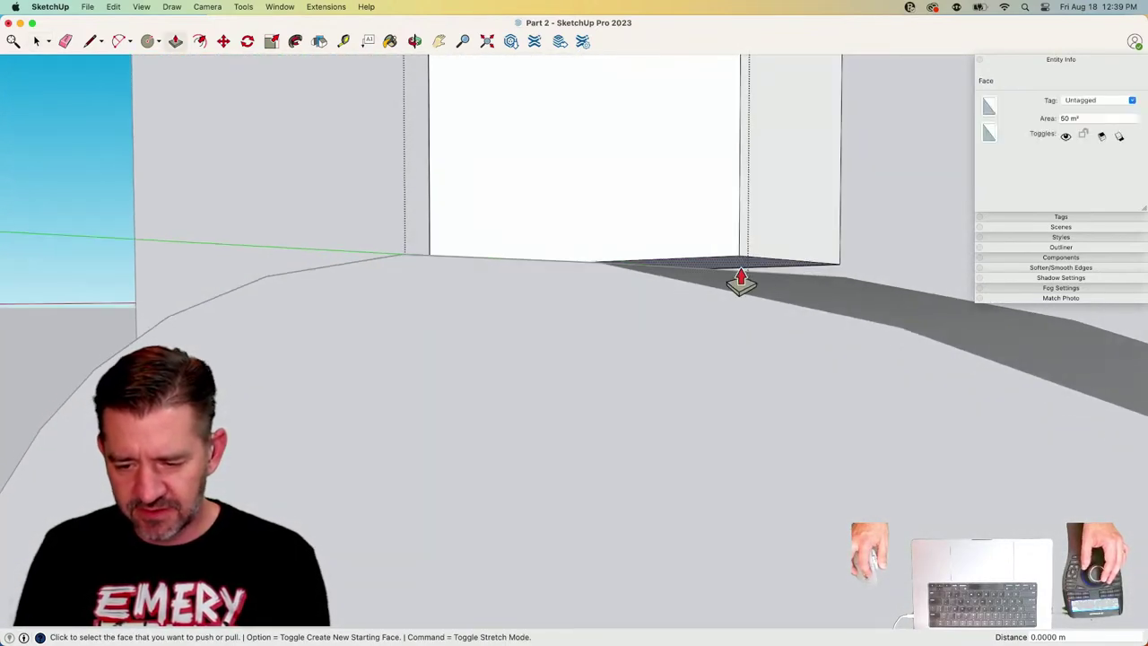
key("space")
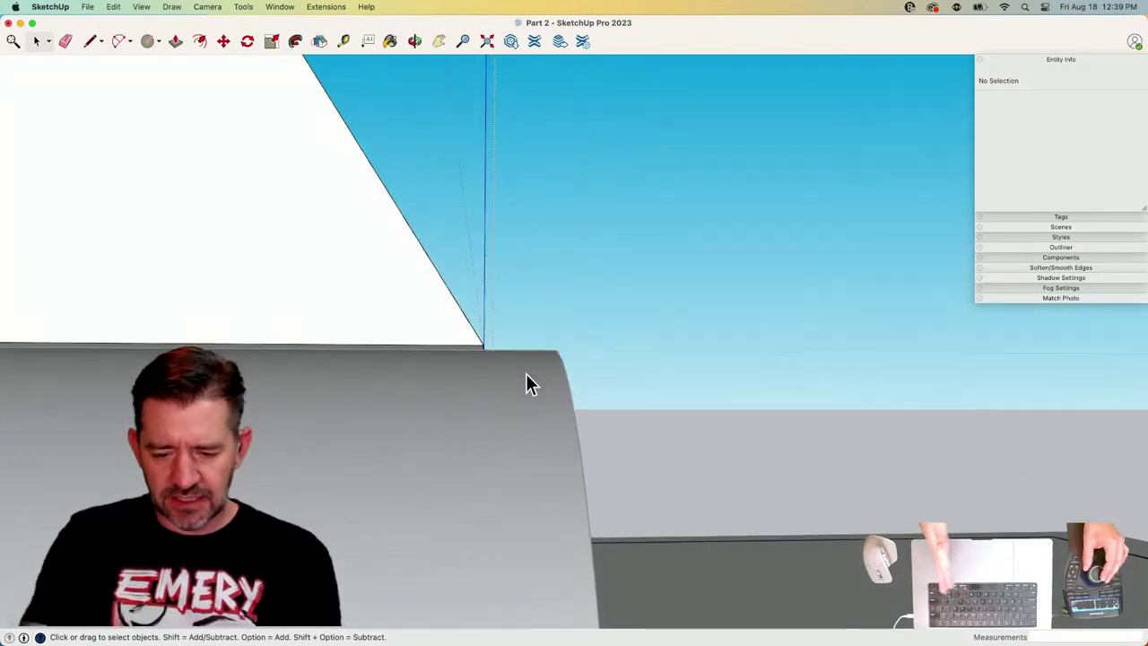
key("l")
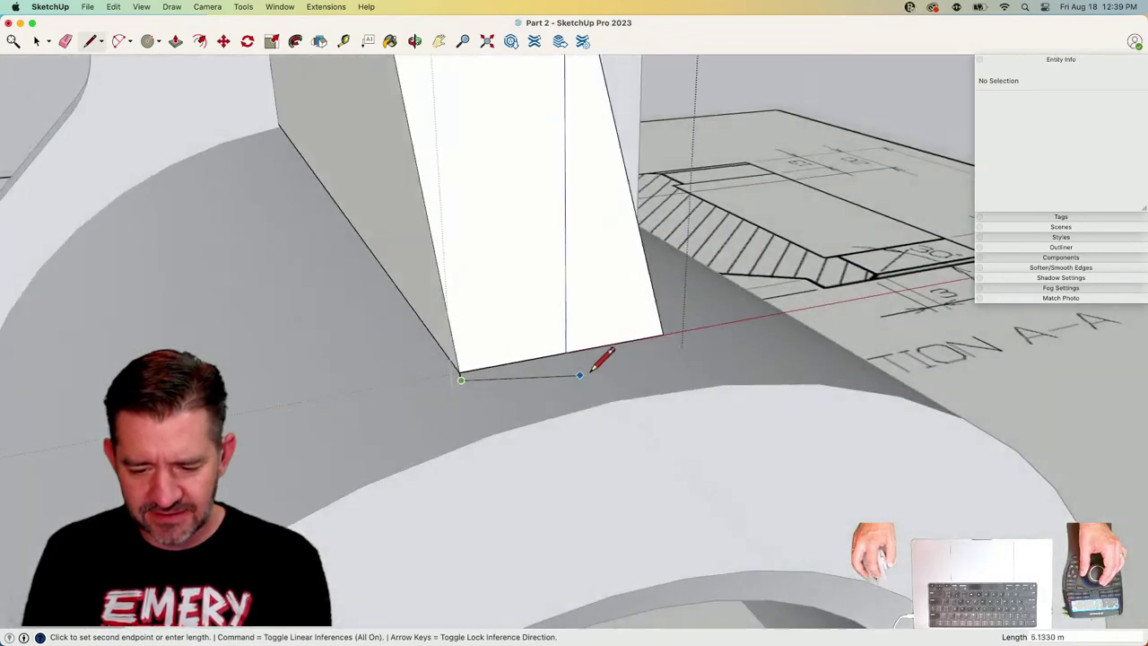
middle_click_drag(594, 368, 629, 351)
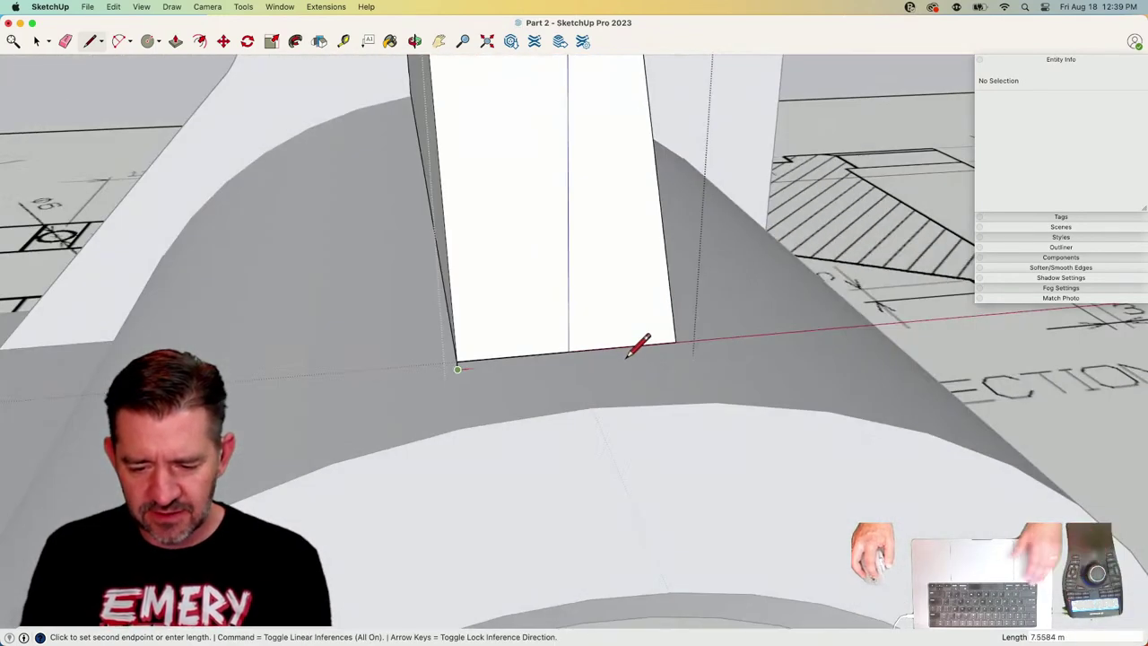
left_click(676, 343)
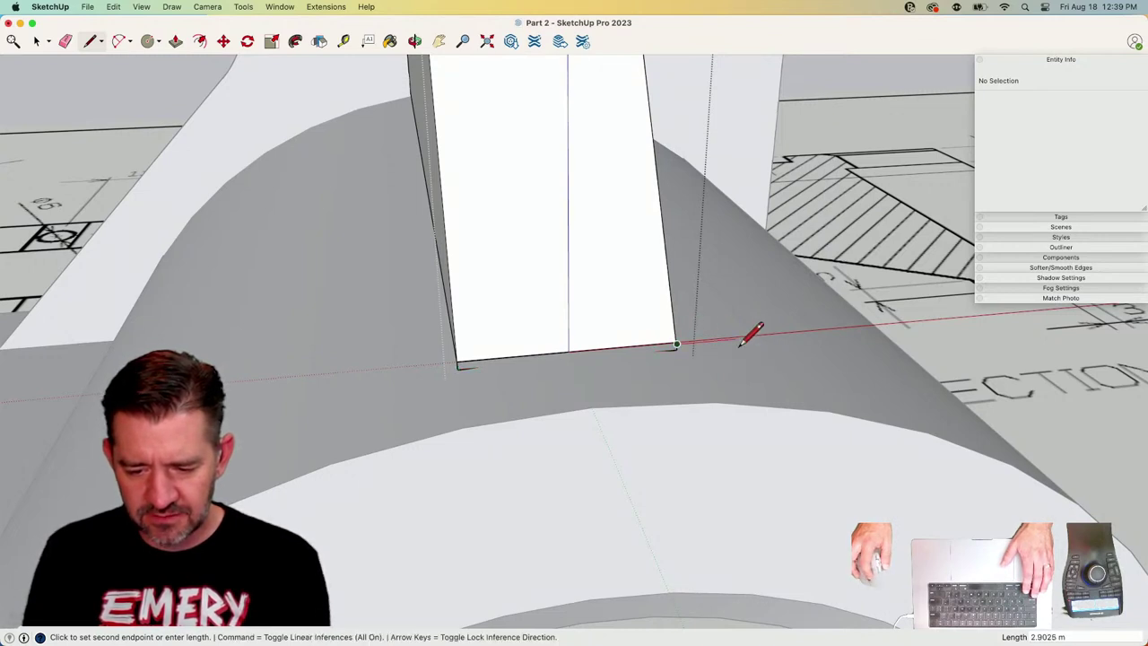
key("Escape")
scroll(687, 343, "up", 3)
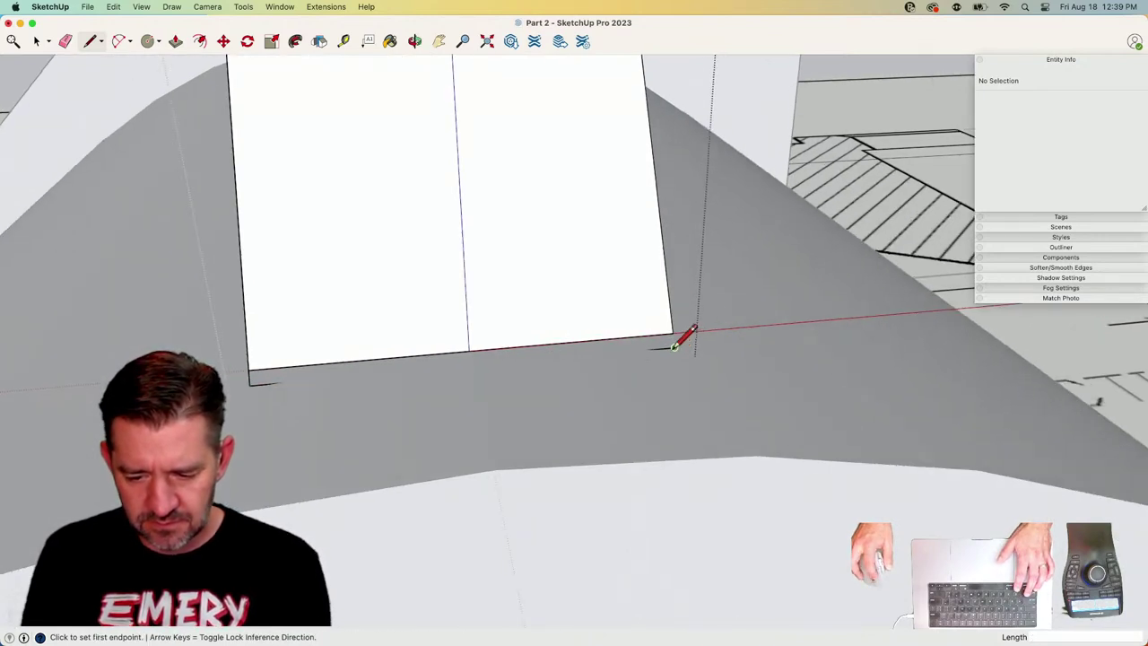
scroll(685, 314, "up", 1)
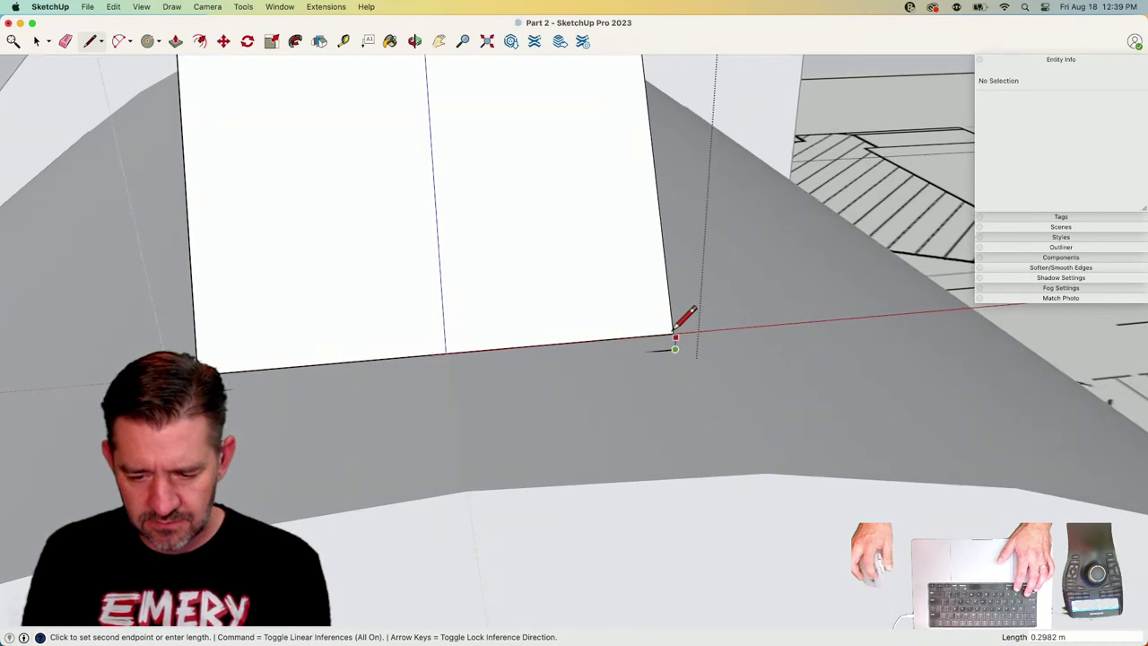
key("Escape")
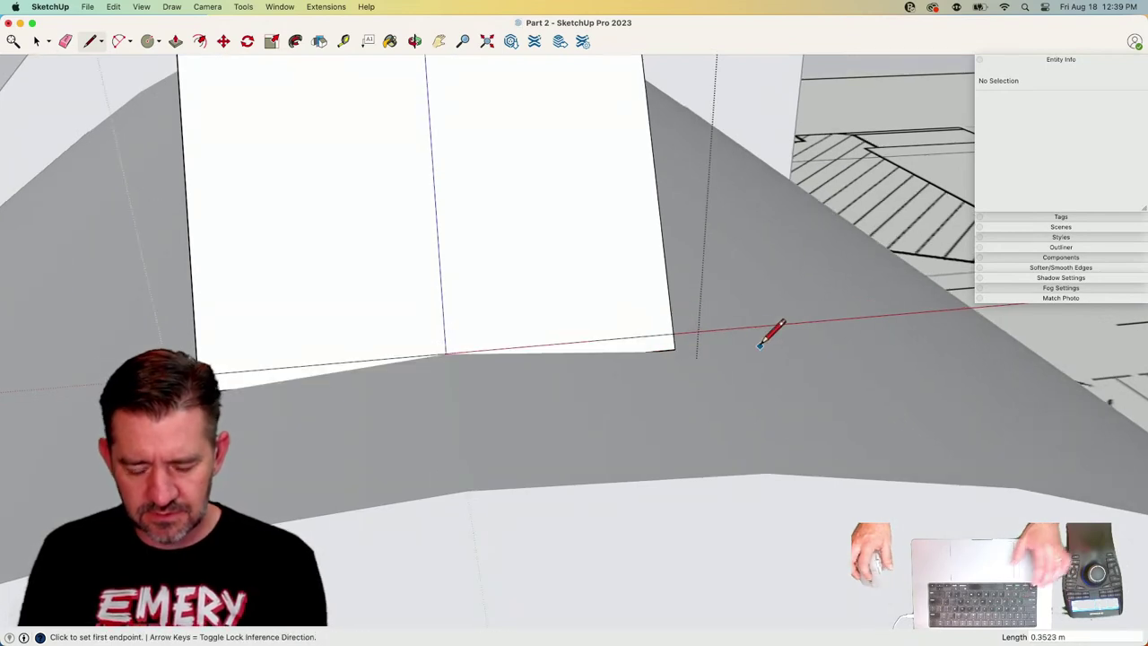
key("space")
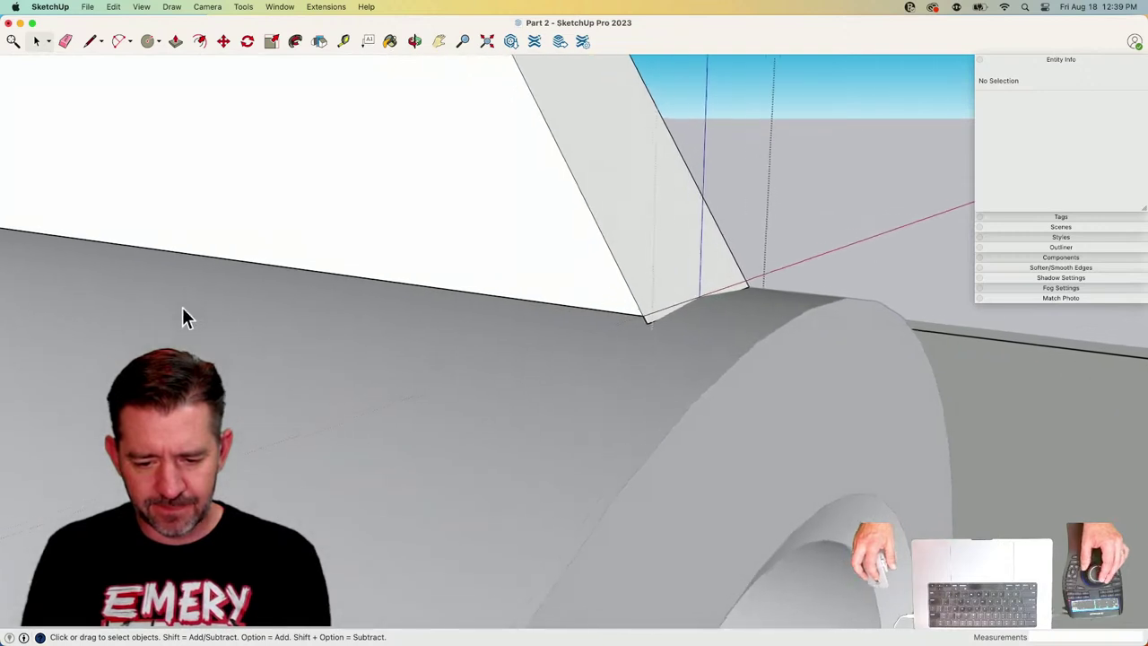
Fill the gaps along both long sides of the sloping web with rectangles down to the arch and erase the dividing edges.
key("r")
left_click(63, 236)
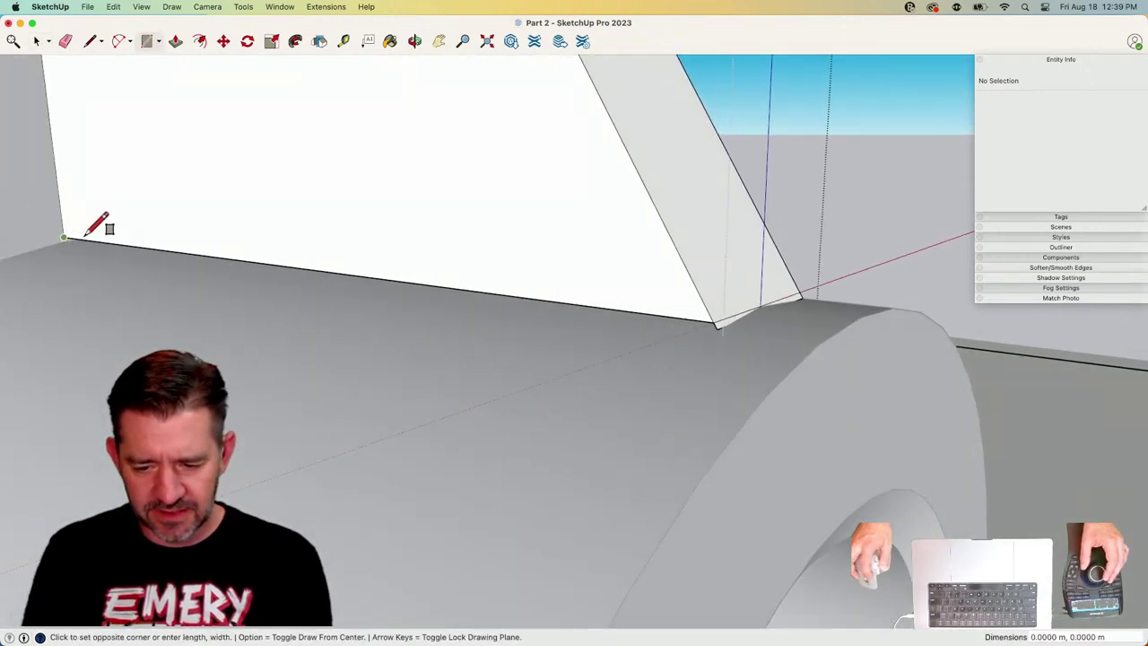
key("Escape")
key("e")
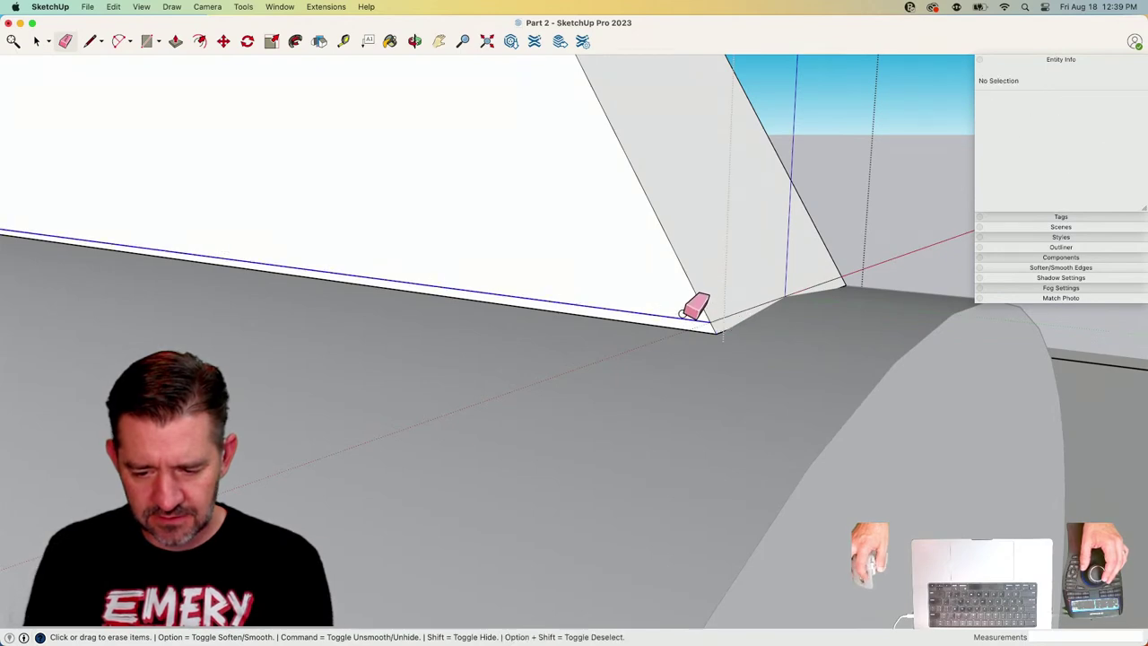
key("r")
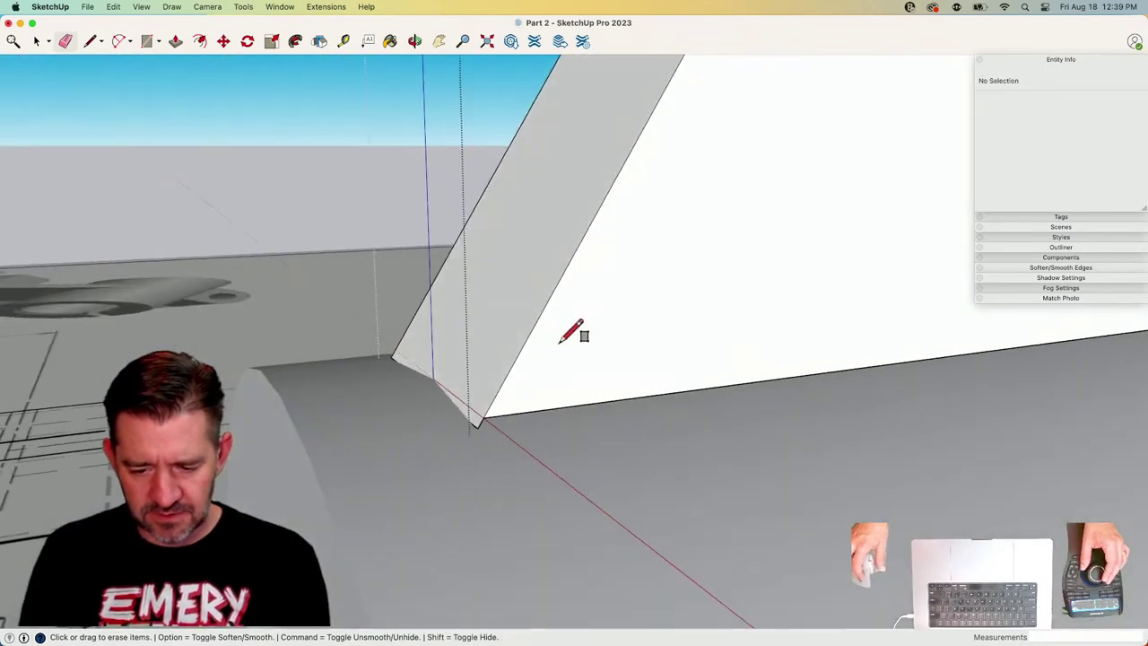
left_click(478, 425)
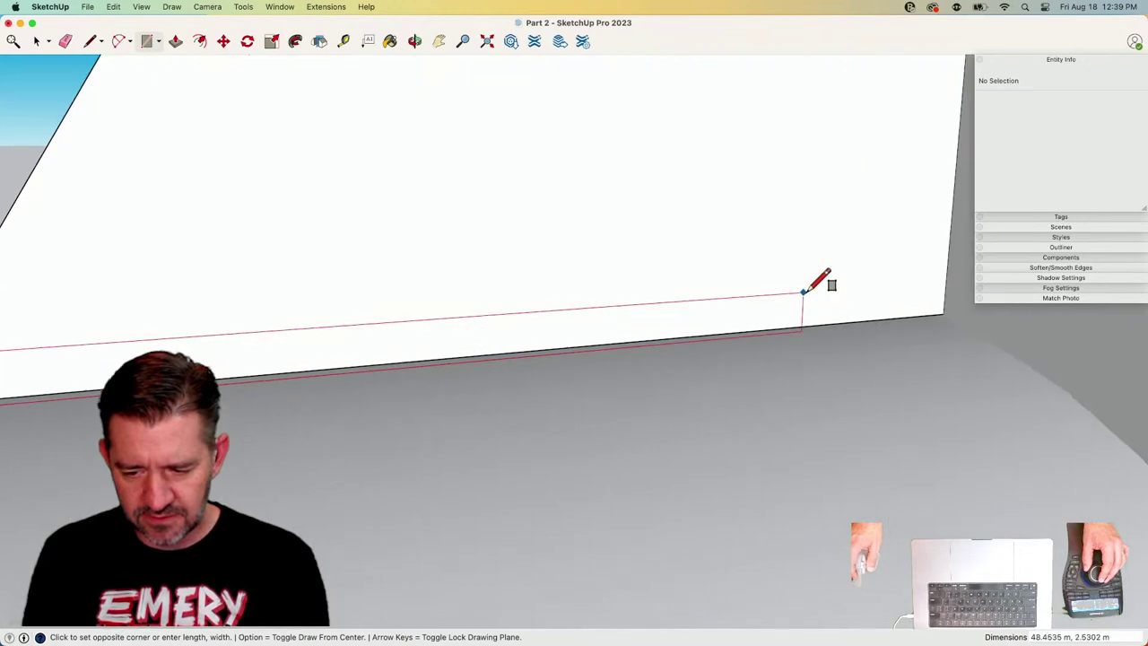
key("Escape")
key("e")
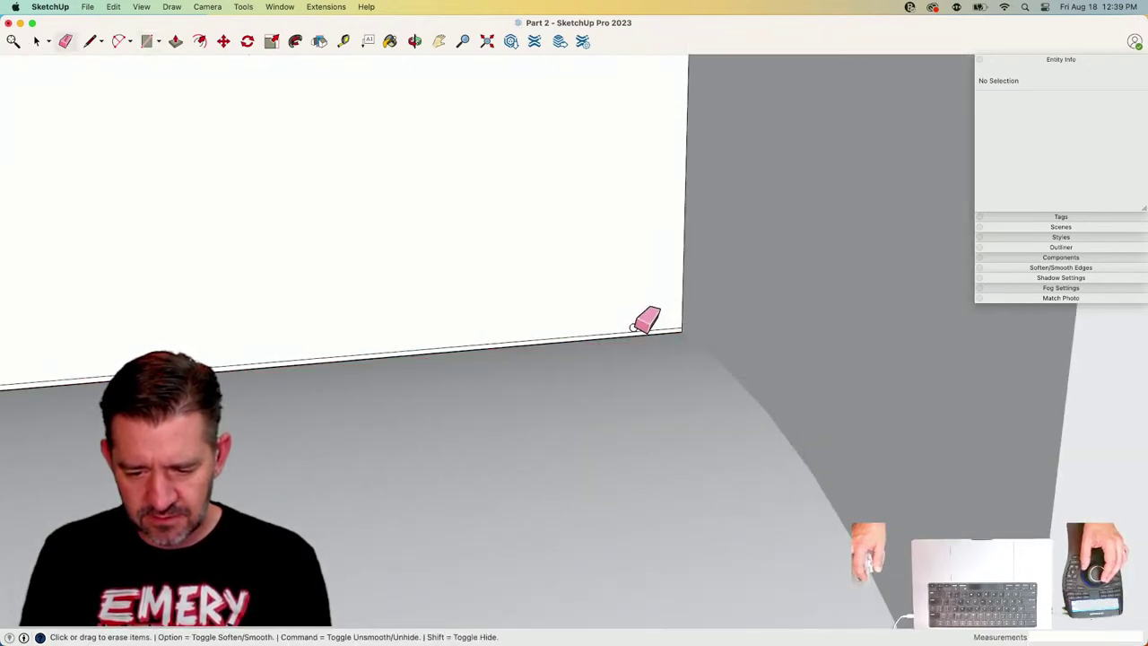
left_click(634, 329)
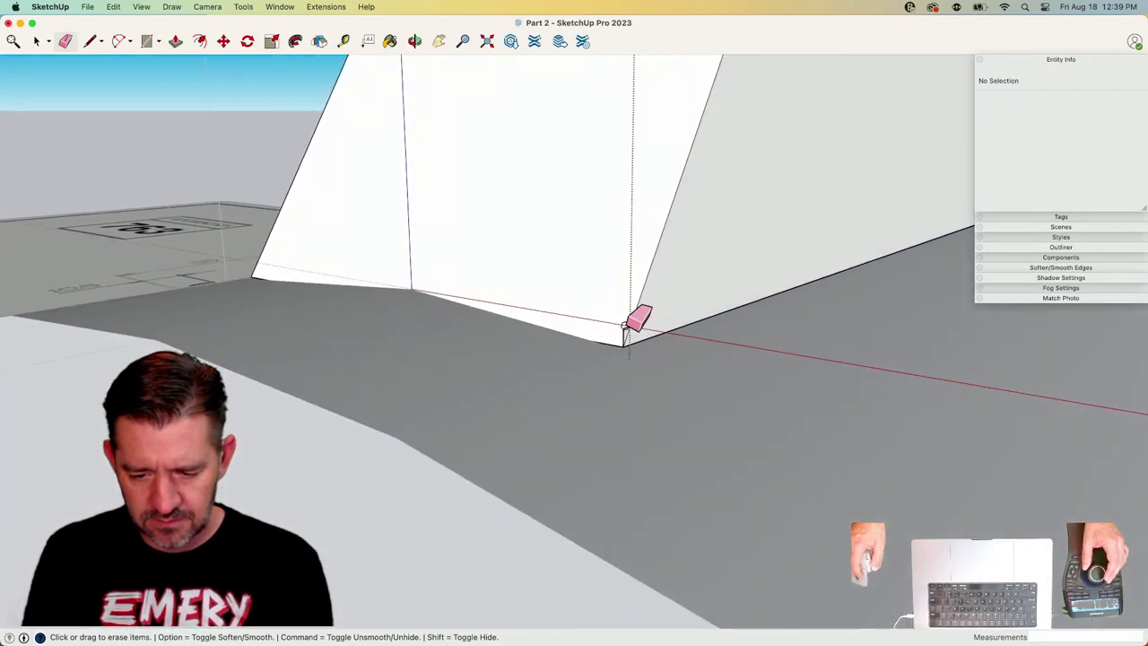
Hide the rest of the model while editing the web group and bring the web's underside into view.
scroll(641, 304, "down", 5)
left_click(146, 7)
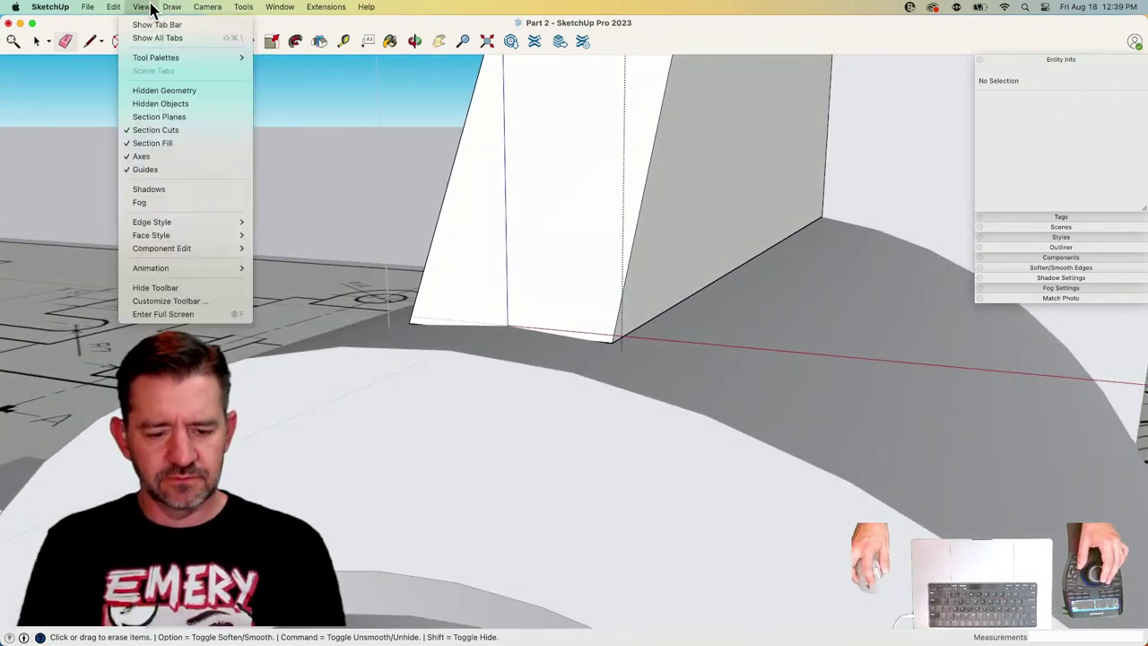
mouse_move(219, 253)
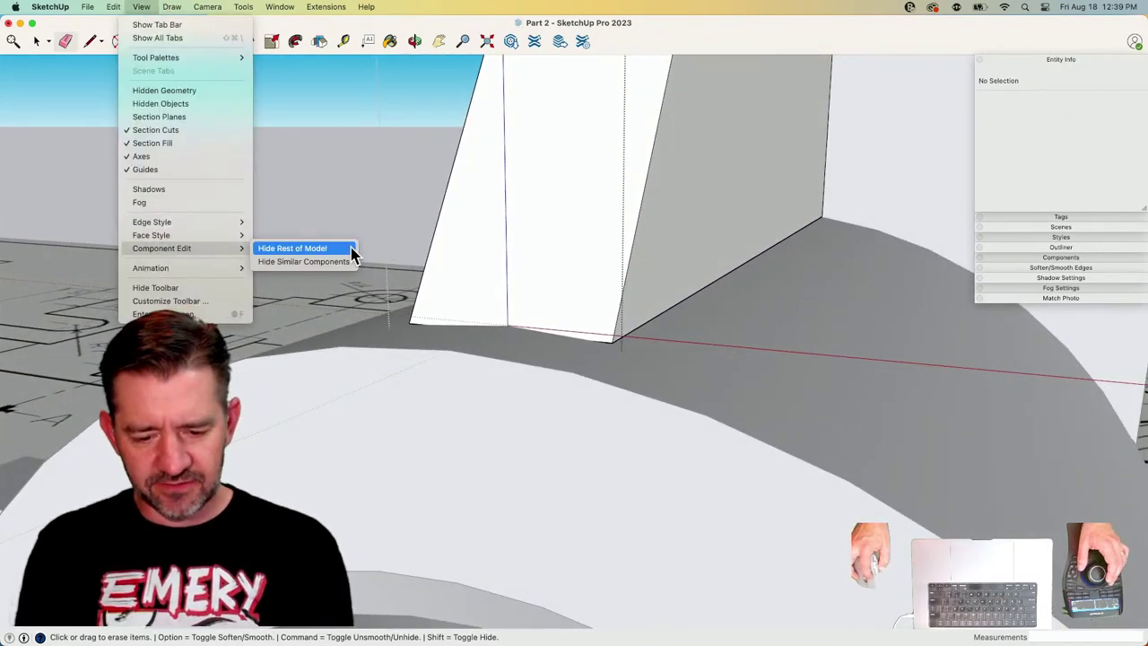
left_click(351, 252)
mouse_move(356, 246)
middle_mouse_down()
mouse_move(636, 261)
mouse_move(709, 225)
mouse_move(727, 255)
mouse_move(658, 279)
middle_mouse_up()
Draw a rectangle across the bottom strip of the web's rear end face and erase the dividing edge.
key("r")
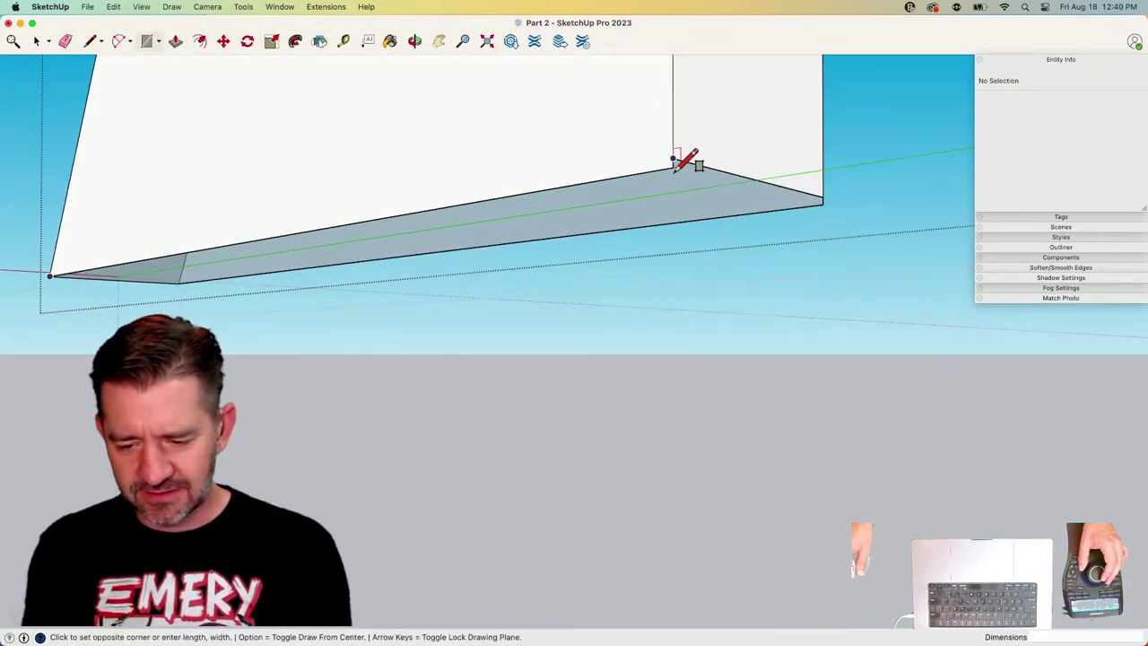
left_click(823, 195)
key("e")
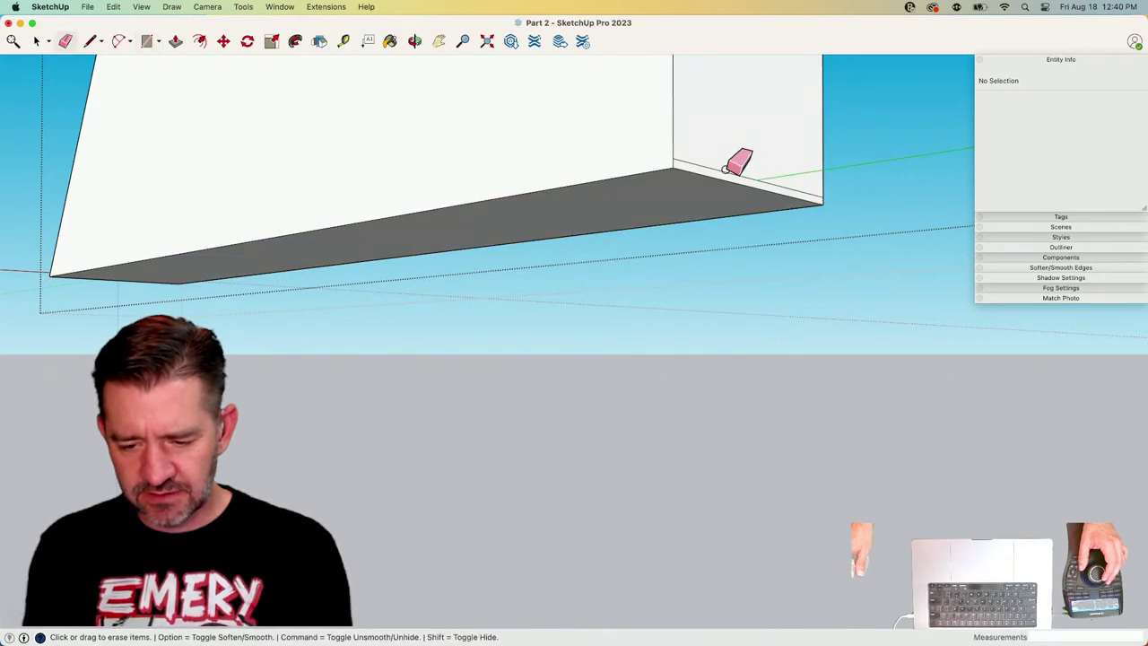
key("space")
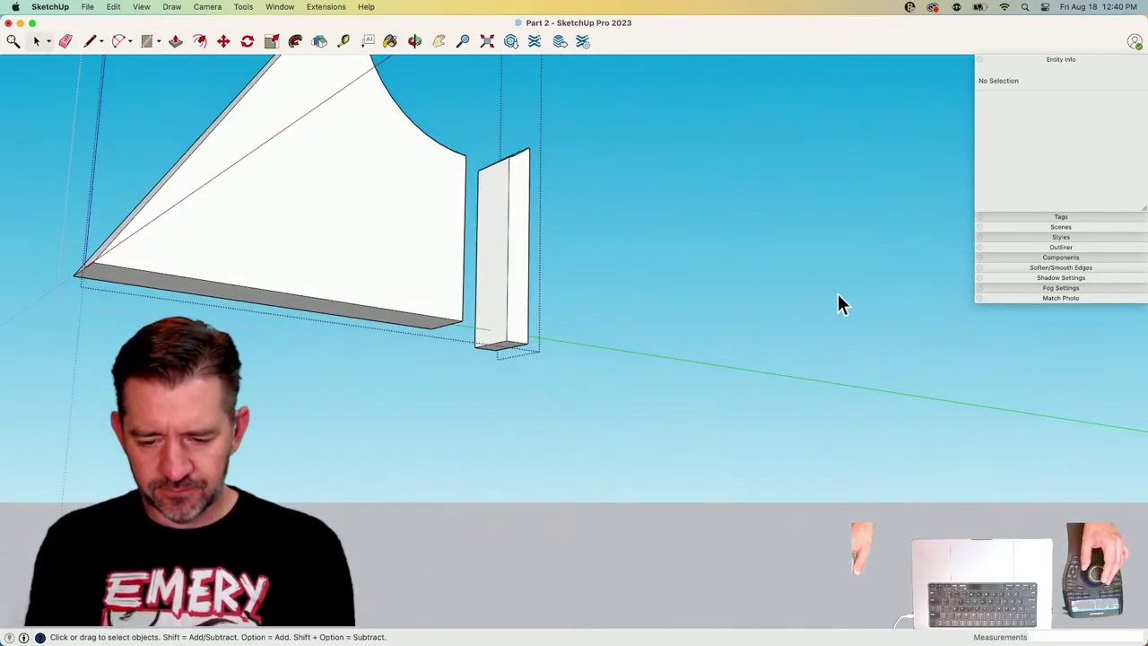
middle_click_drag(837, 296, 745, 295)
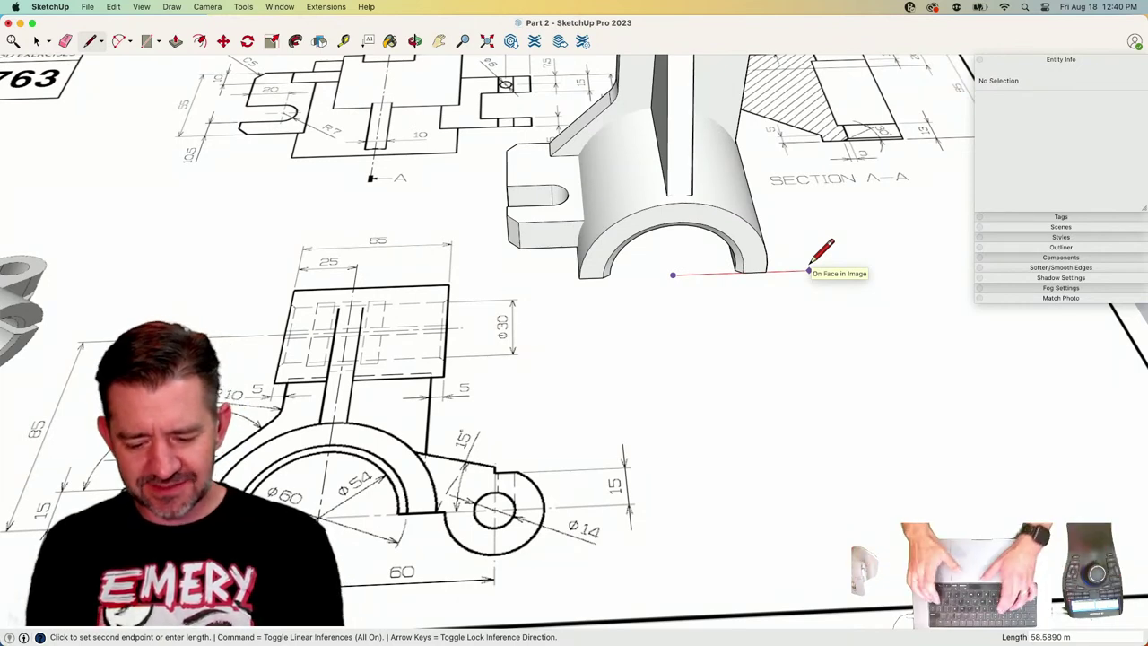
Draw a 60 m line from the centre of the arch's base outward along its front edge for the side lug's centre.
type("60")
key("Return")
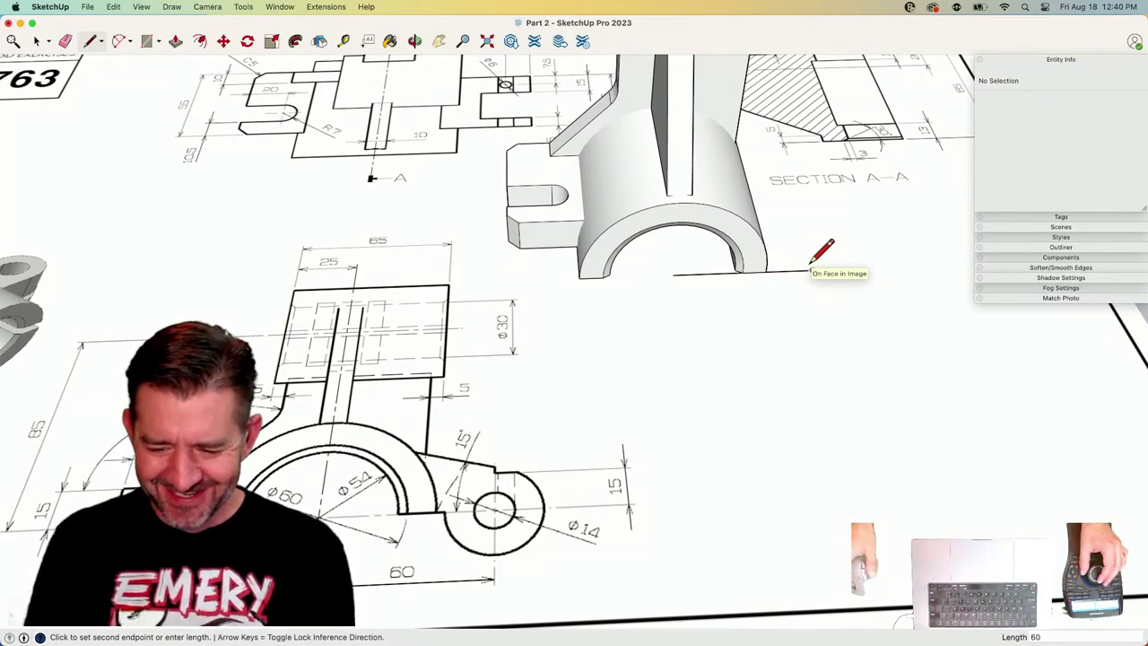
key("space")
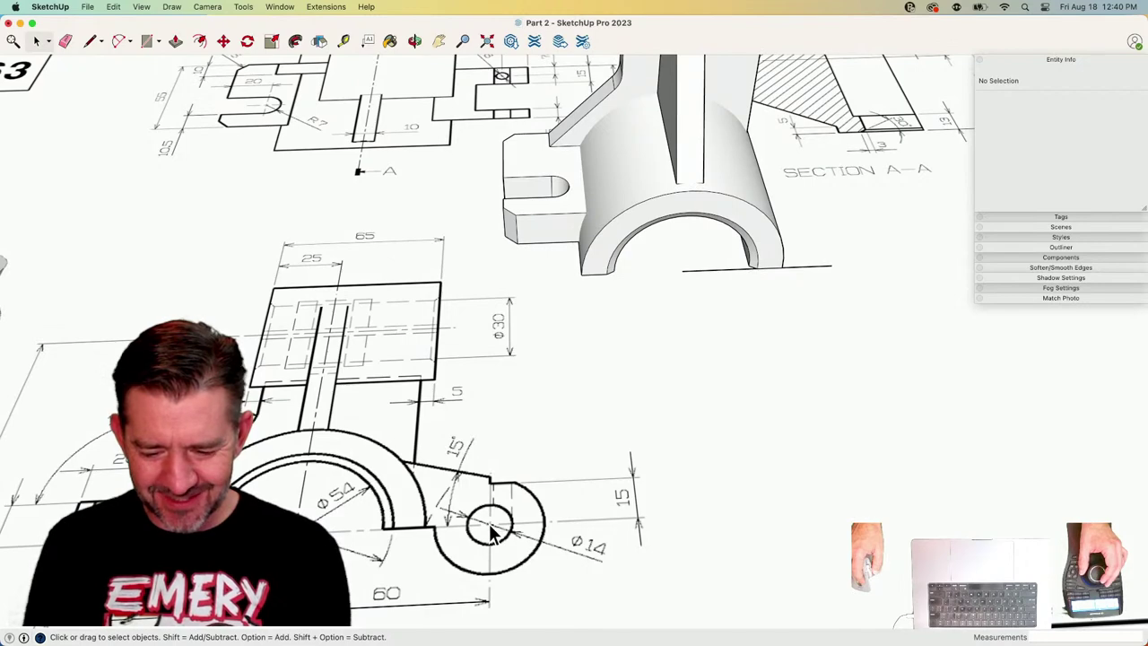
scroll(762, 382, "up", 1)
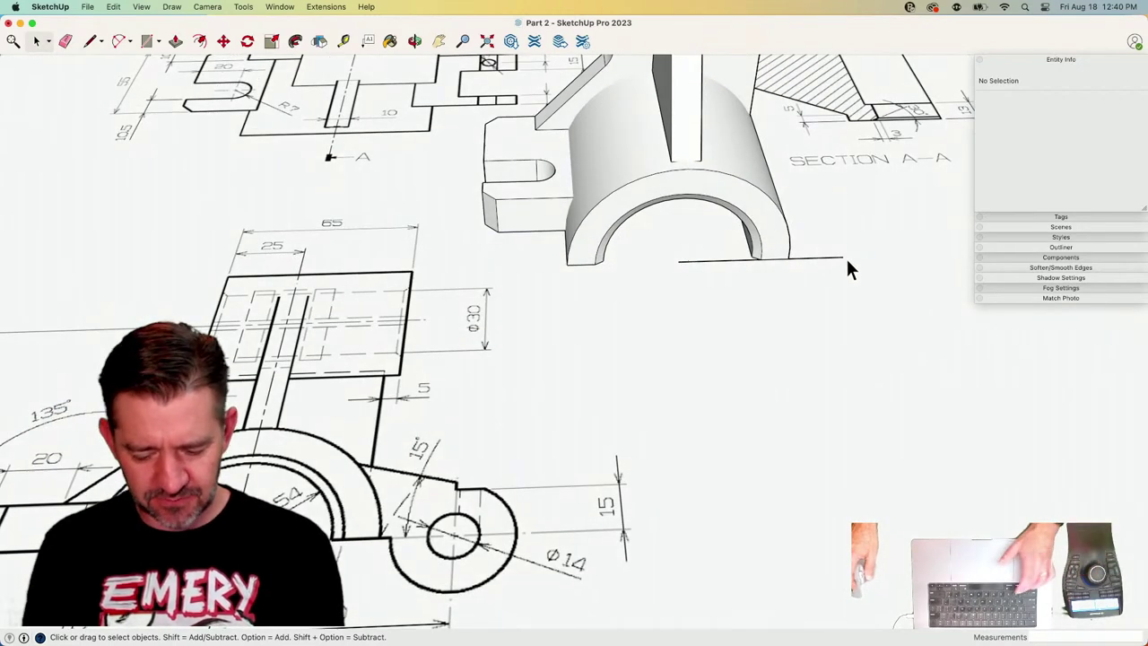
Draw a vertical circle of radius 7 m centred on the outer end of the 60 m line.
key("c")
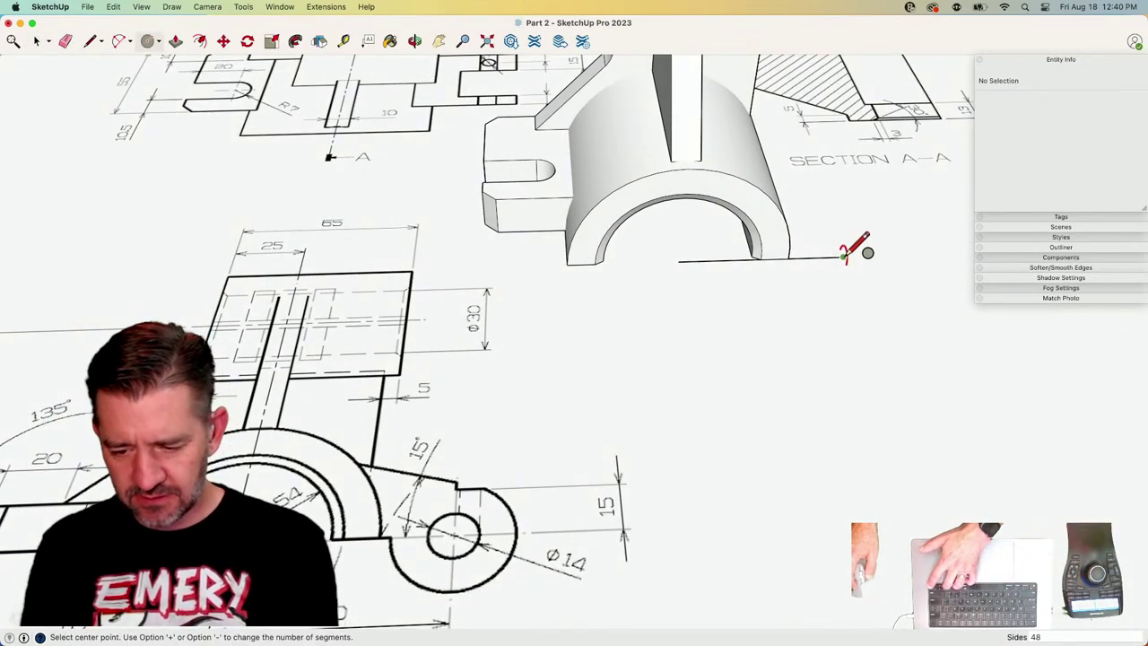
left_click(846, 259)
type("7")
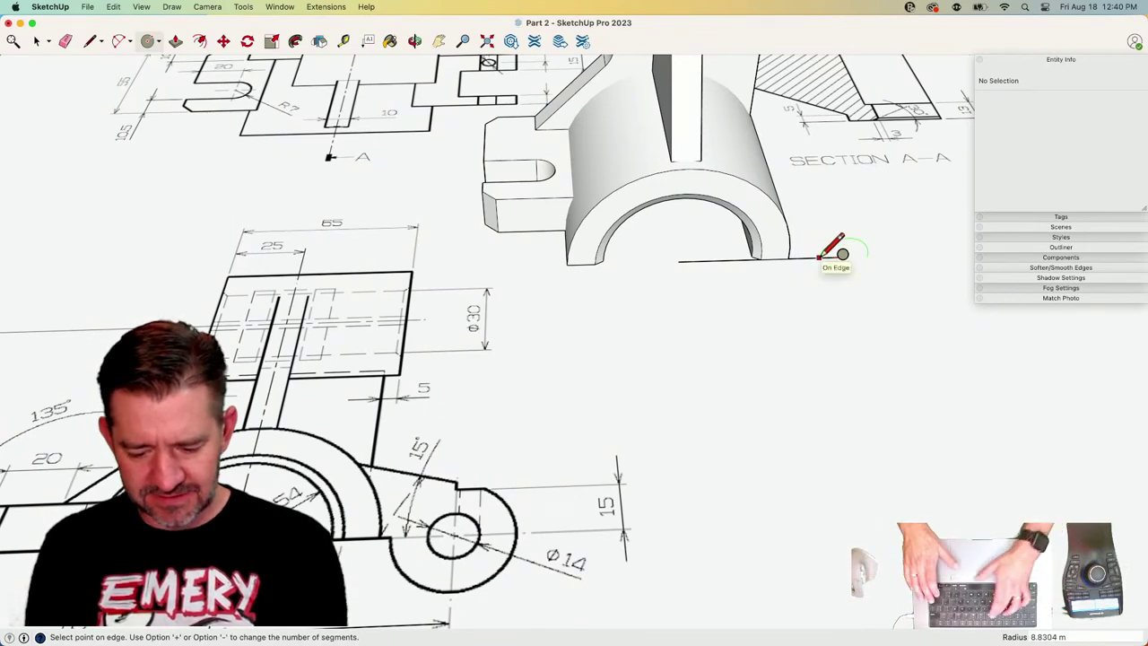
Draw a circle of radius 7 m centred on the outer end of the horizontal line beside the half-cylinder.
key("Return")
key("space")
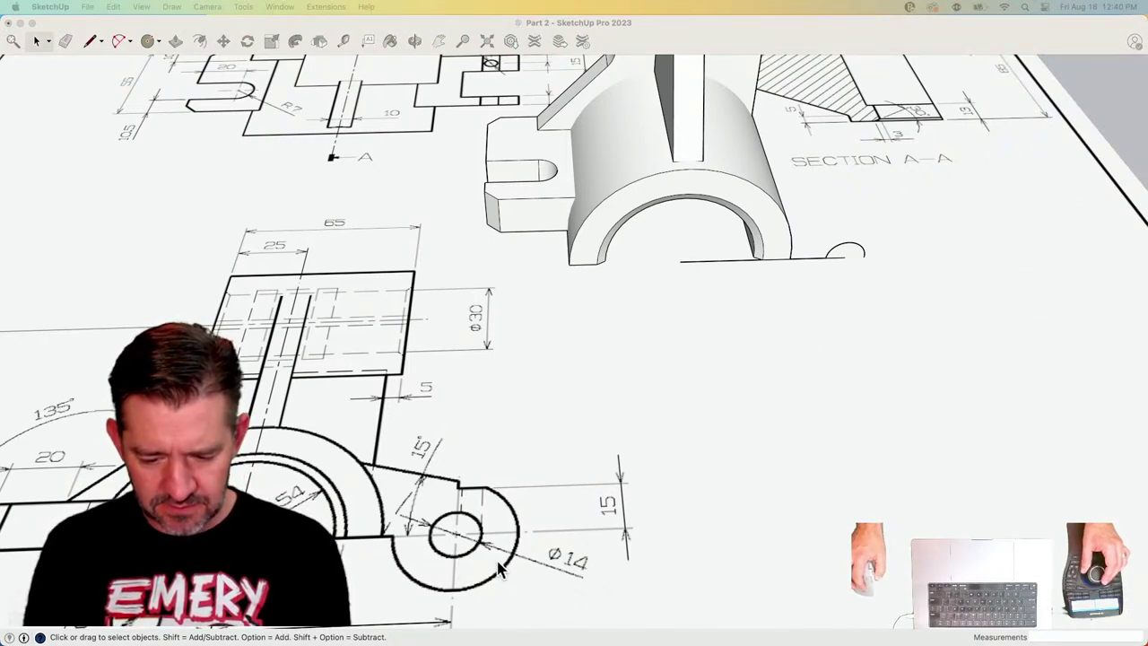
Examine the hinge lug and its dimensions in the front and top views of the reference drawing.
left_click(565, 486)
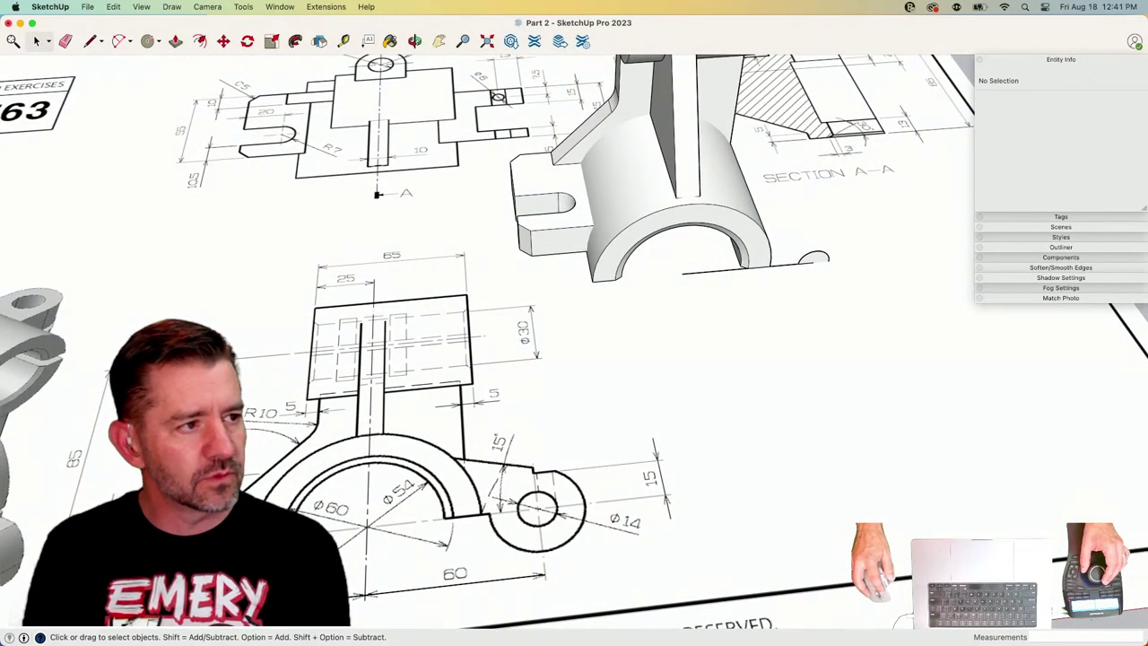
key("super+Tab")
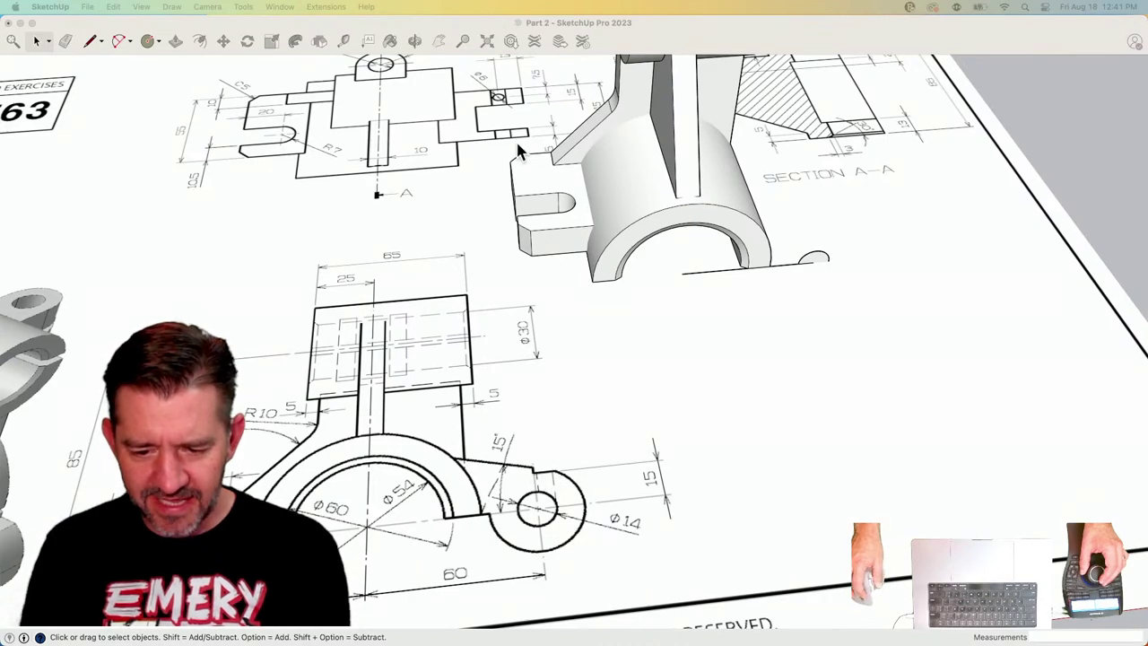
scroll(628, 529, "down", 5)
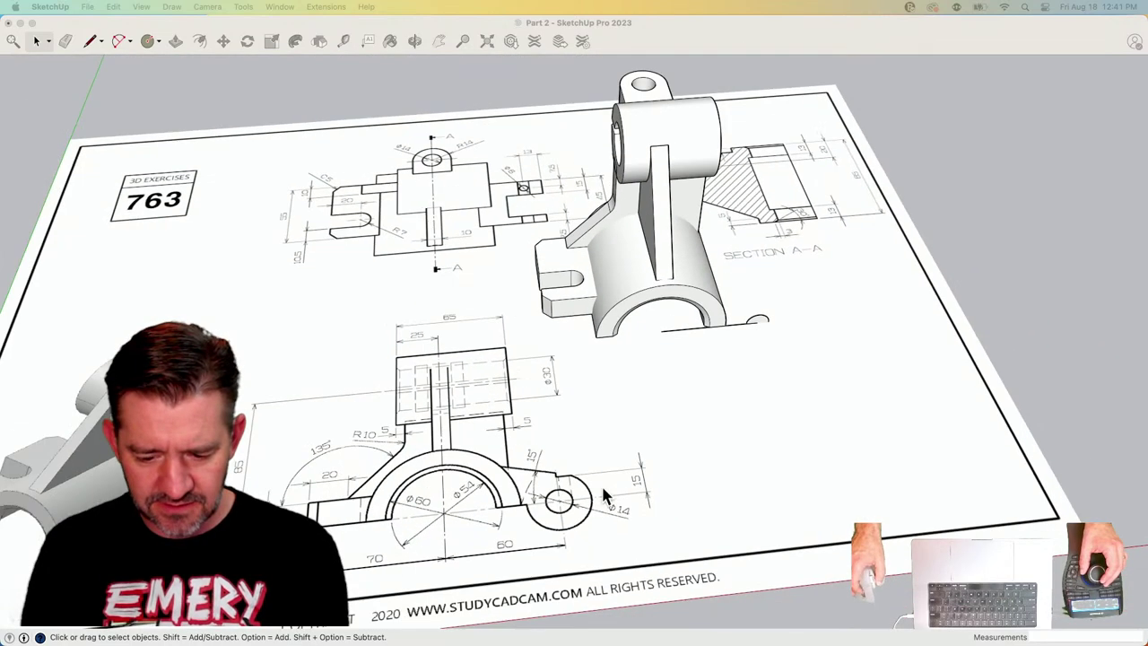
scroll(565, 542, "up", 8)
scroll(578, 613, "down", 4)
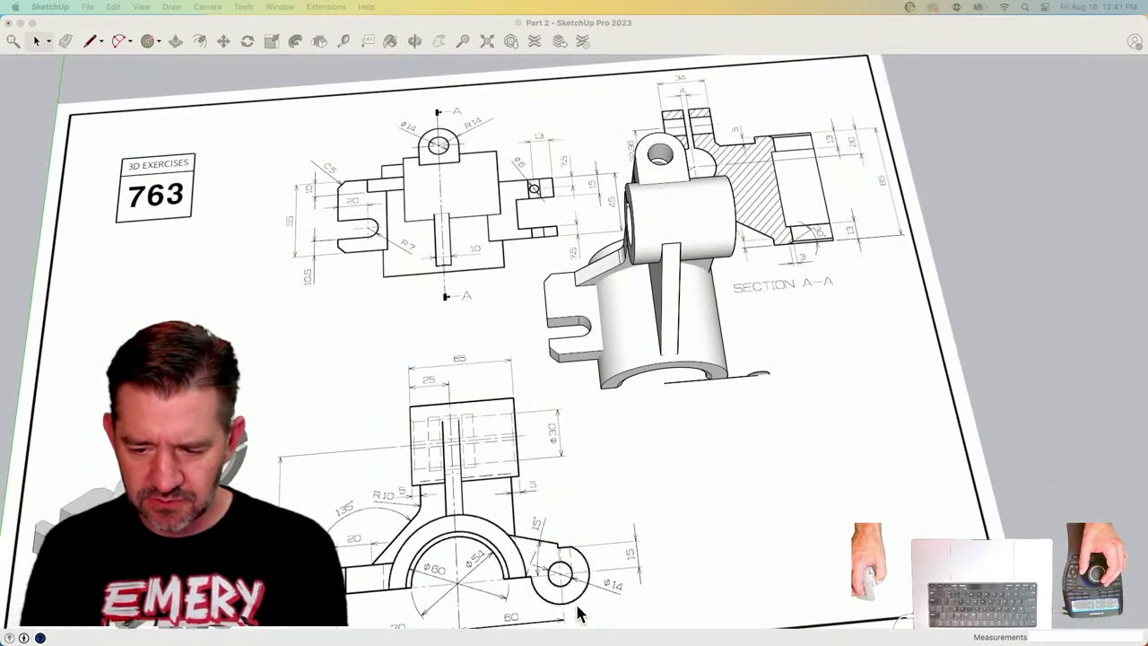
left_click(529, 271)
scroll(527, 273, "down", 3)
scroll(527, 271, "up", 6)
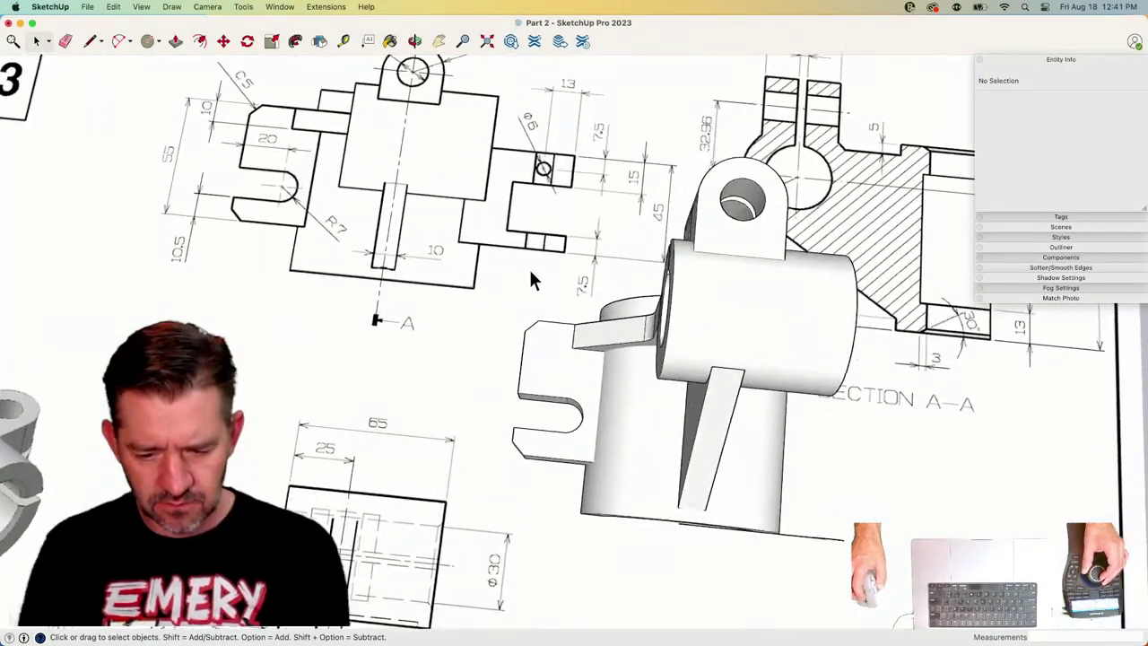
scroll(552, 215, "down", 4)
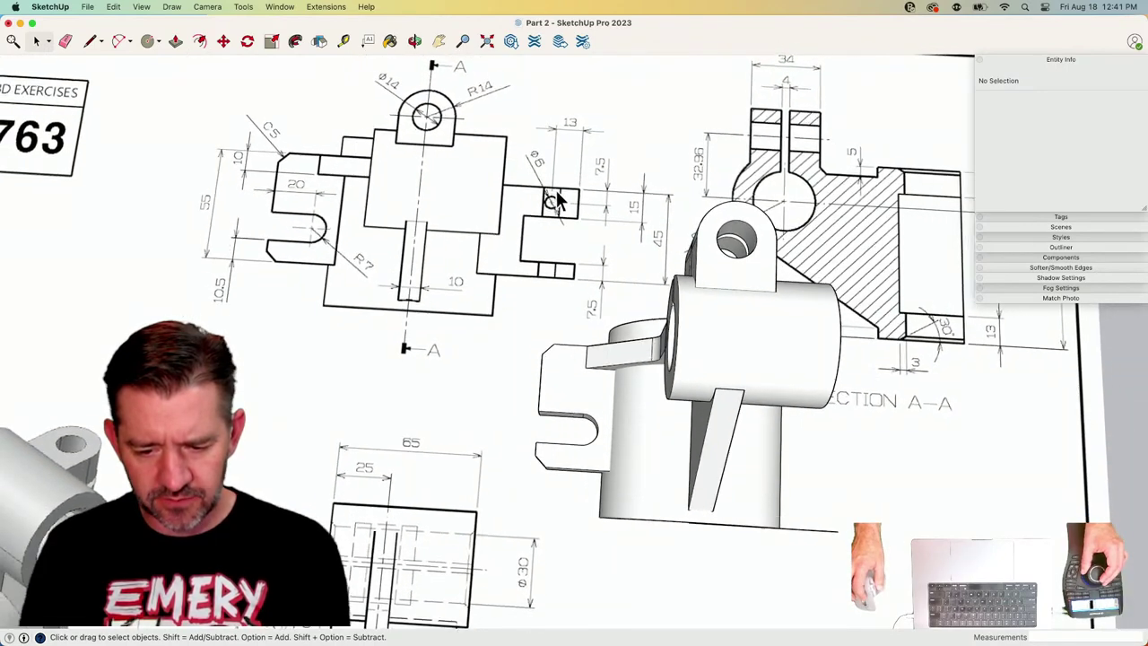
scroll(551, 210, "down", 2)
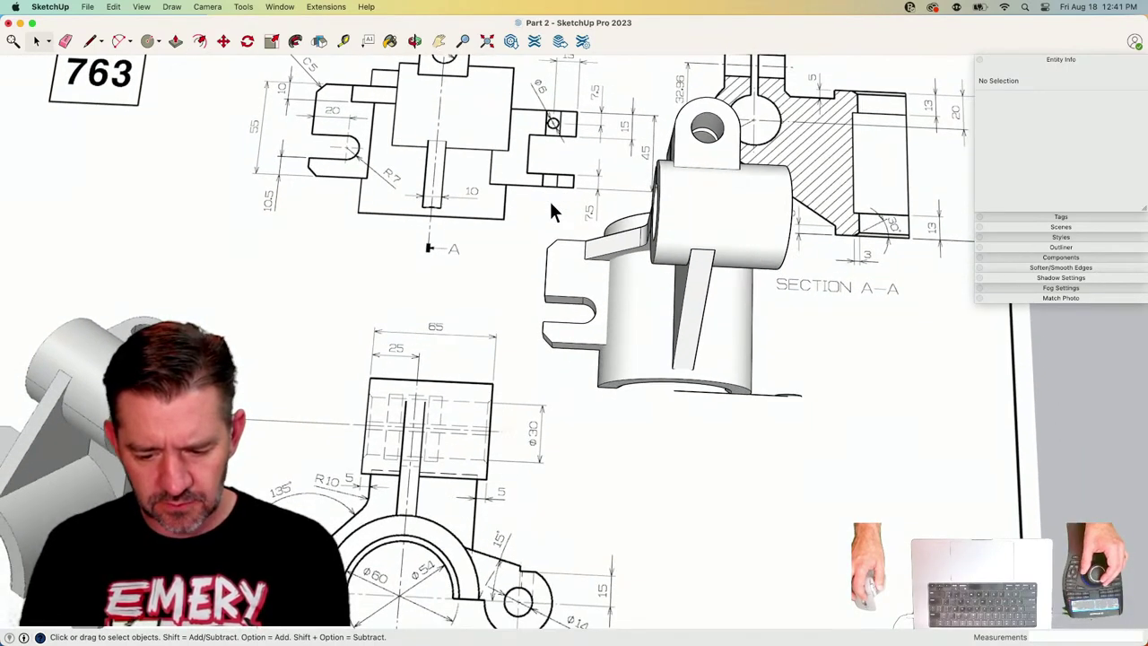
mouse_move(552, 153)
middle_mouse_down("shift")
mouse_move(562, 140)
mouse_move(574, 165)
middle_mouse_up("shift")
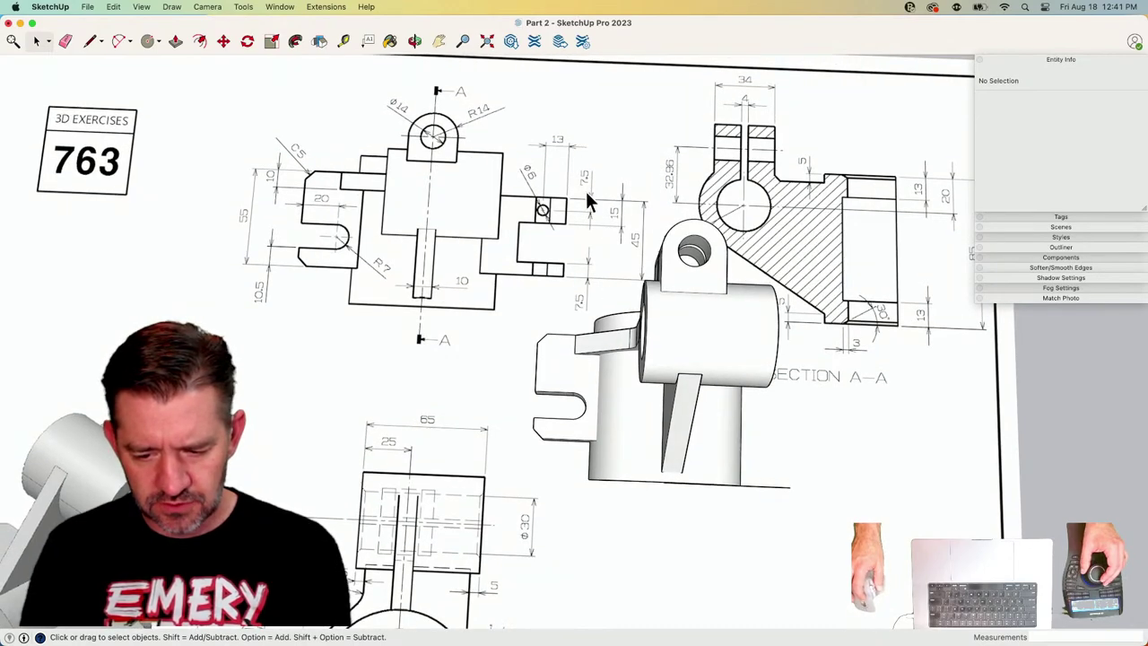
scroll(525, 212, "down", 3)
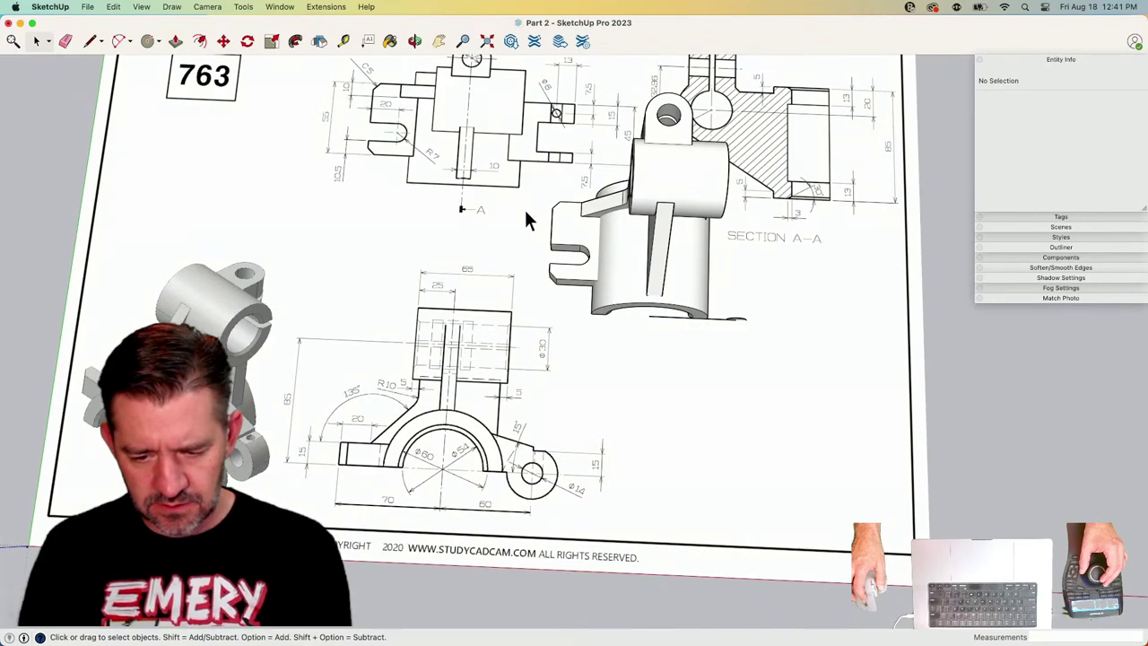
Measure the radial wall between the 14 mm hole and the lug's outer arc in the front view.
scroll(542, 430, "up", 5)
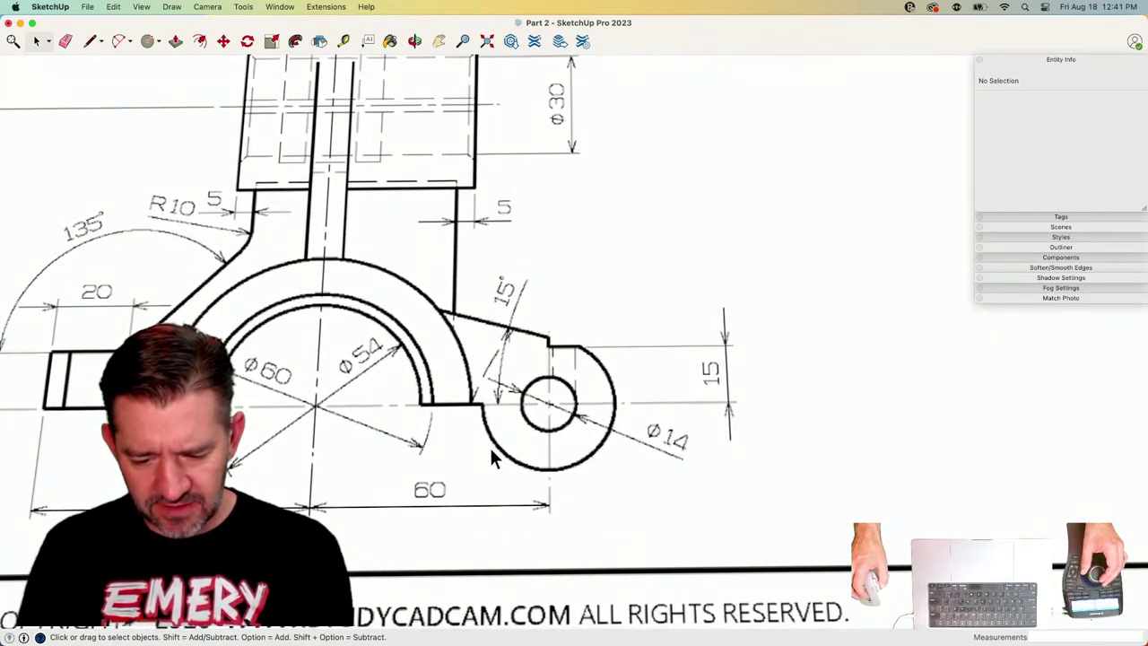
scroll(495, 453, "up", 1)
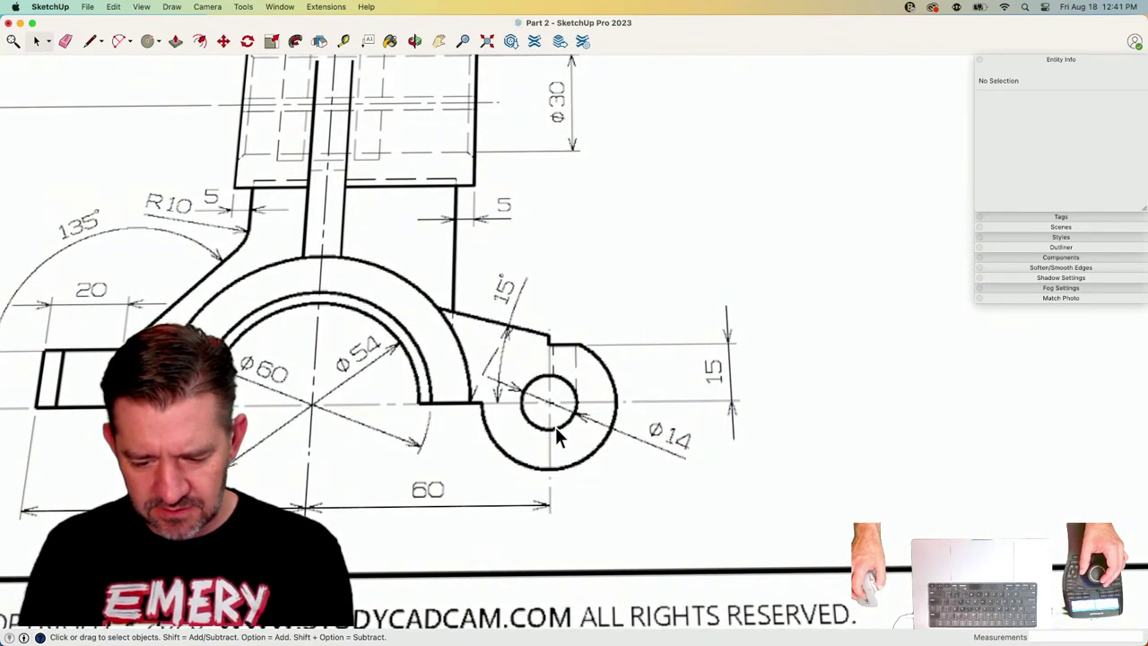
scroll(562, 438, "up", 3)
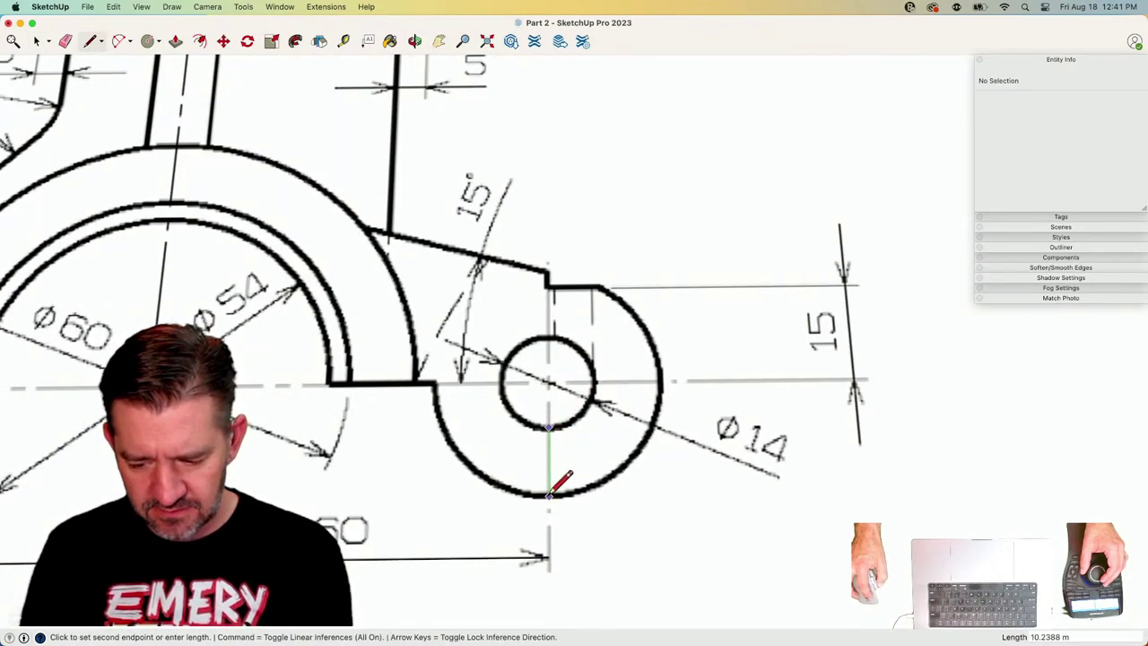
key("space")
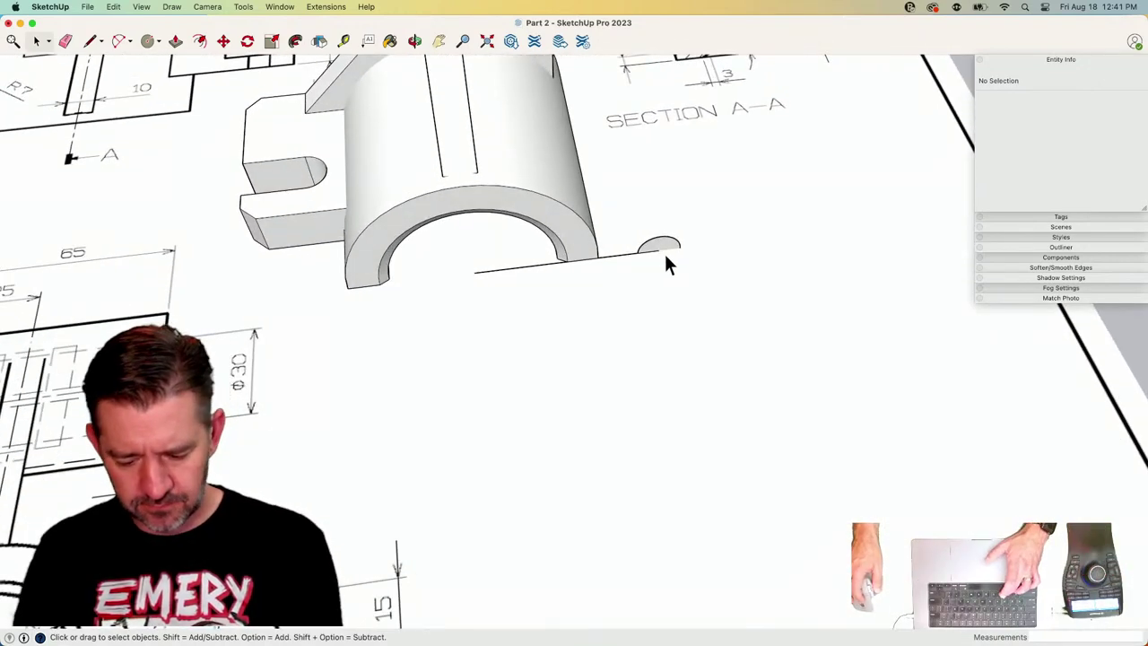
Offset the lug's hole circle outward by 10 m to form the outer ring.
key("f")
left_click(665, 238)
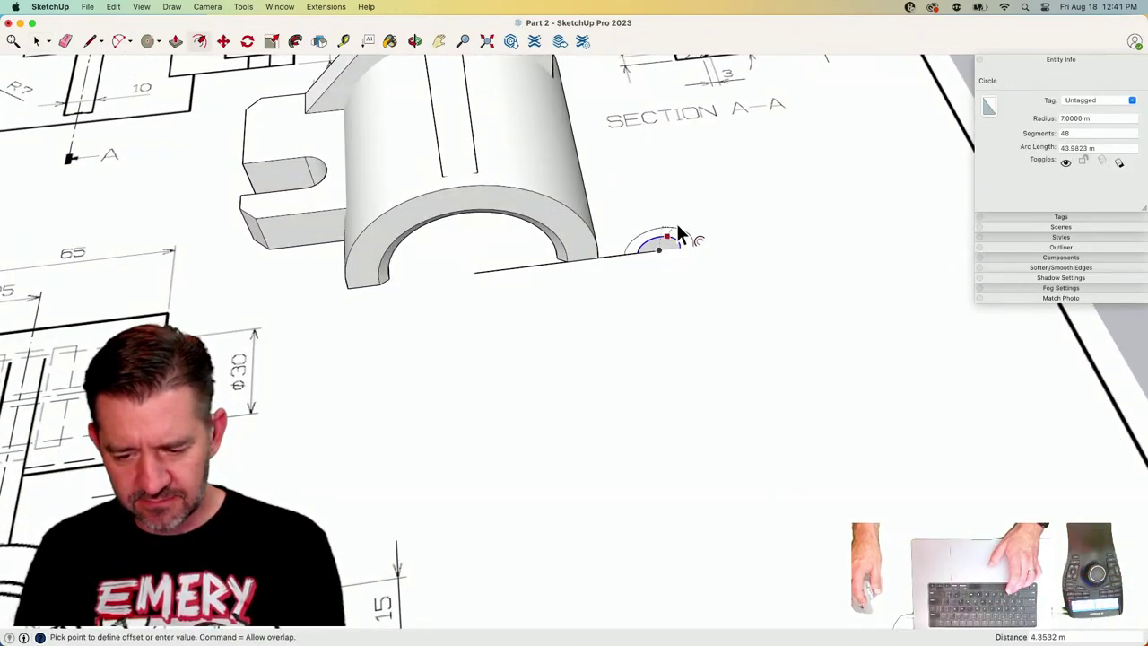
key("Escape")
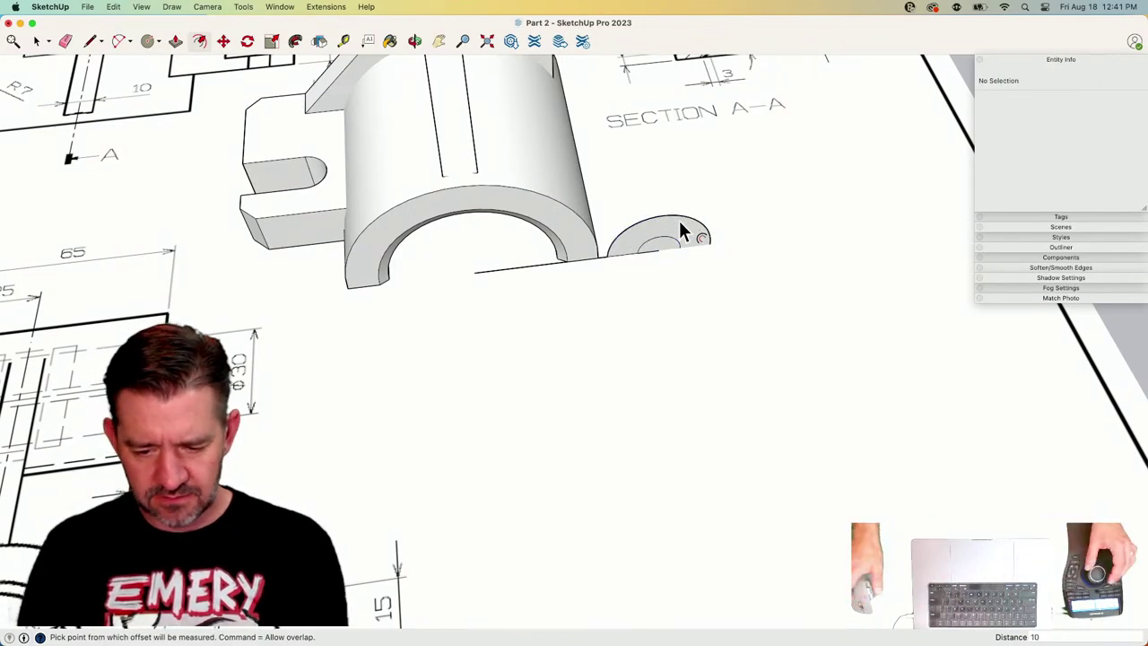
Check where the ring meets the arch in the front view and erase the horizontal construction line.
middle_click_drag(397, 517, 474, 432, "shift")
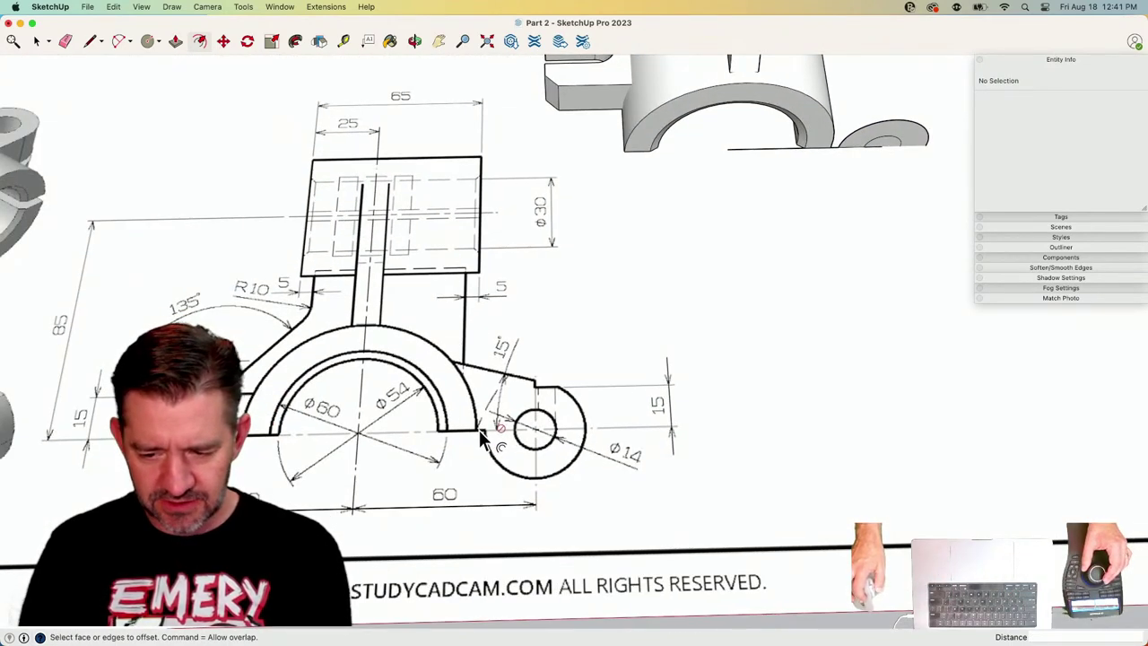
scroll(838, 153, "up", 6)
key("e")
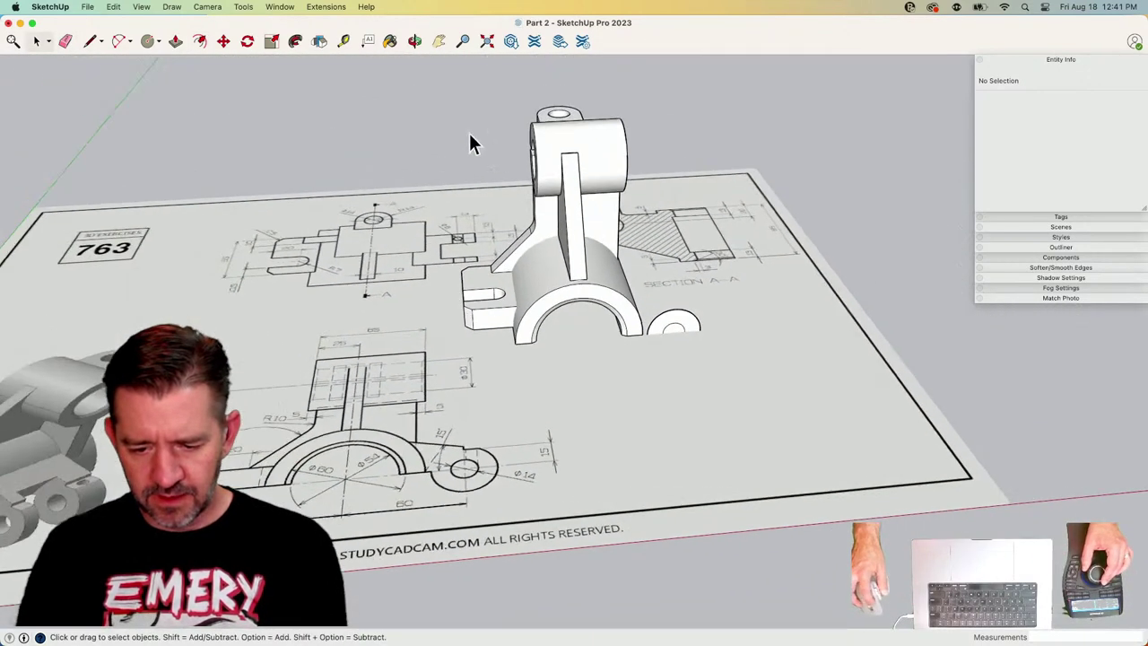
Select the whole bracket together with the ring and move it straight up until the full ring clears the drawing sheet.
left_click_drag(475, 65, 920, 500)
key("m")
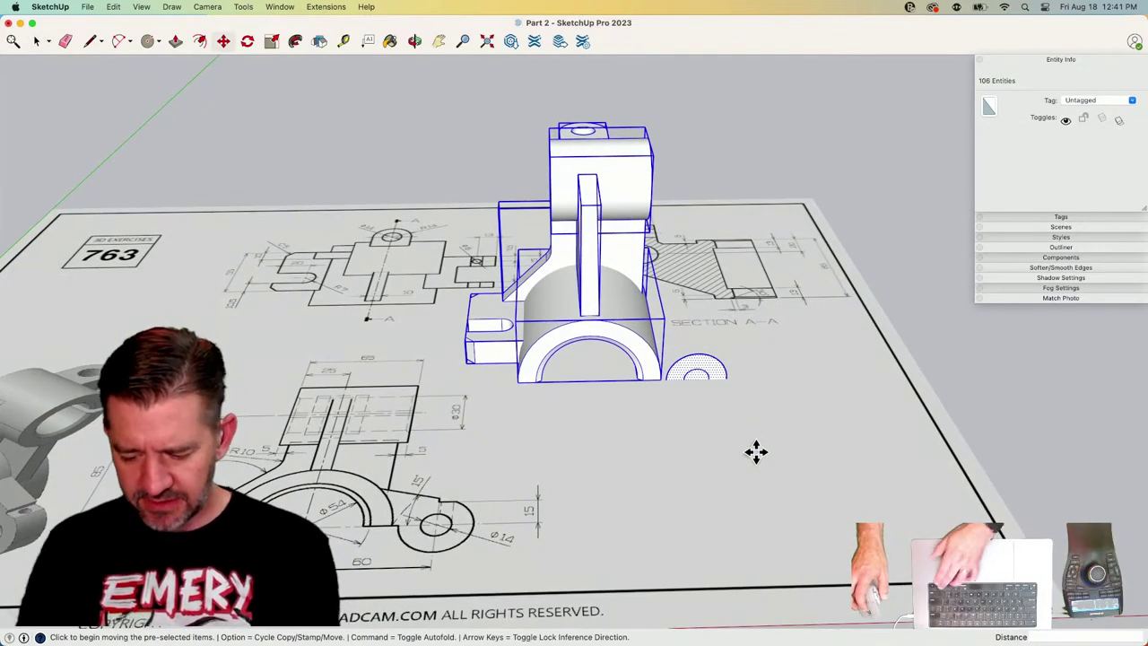
left_click(756, 451)
left_click(758, 424)
key("space")
Inspect the gap between the arch's foot and the ring and compare it with the front view.
scroll(758, 424, "up", 10)
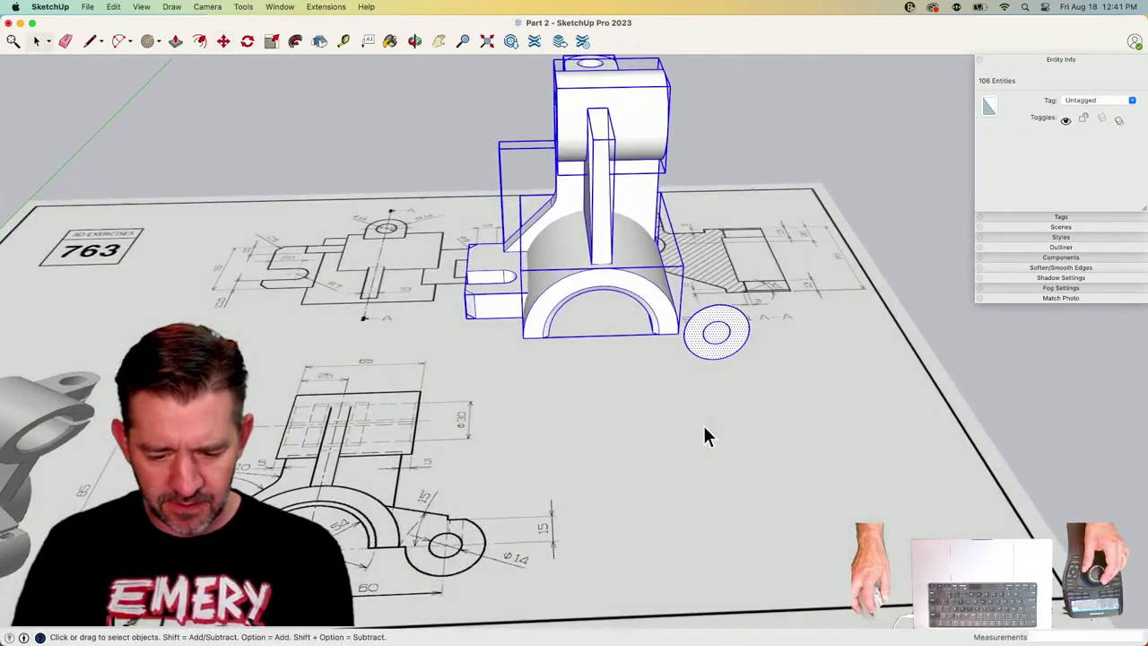
key("l")
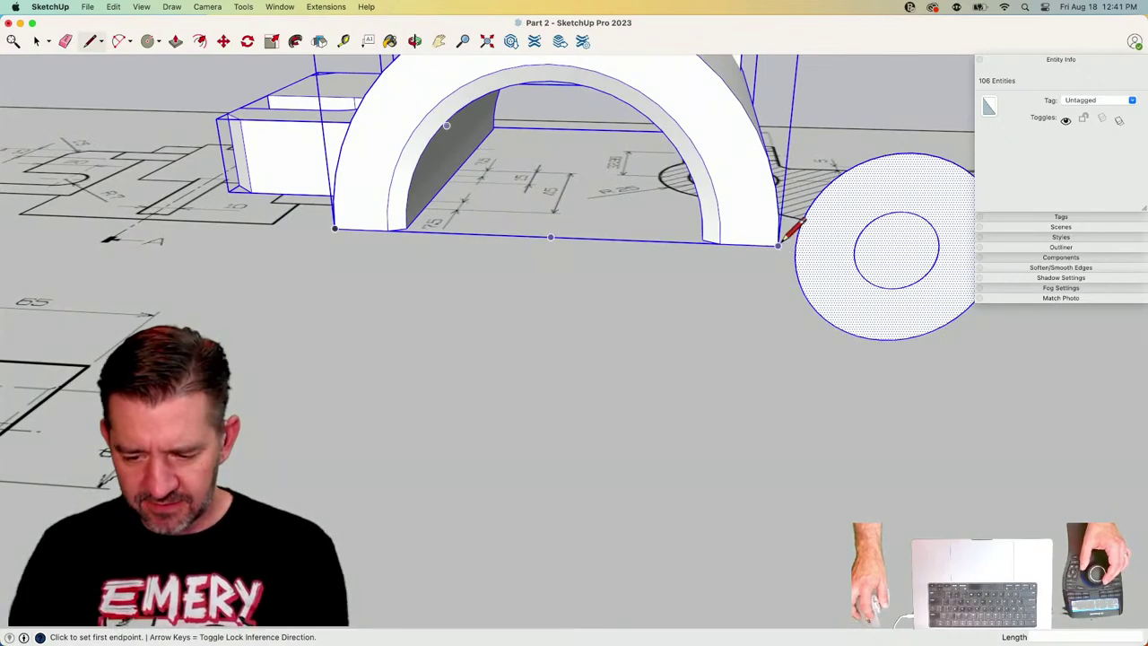
key("space")
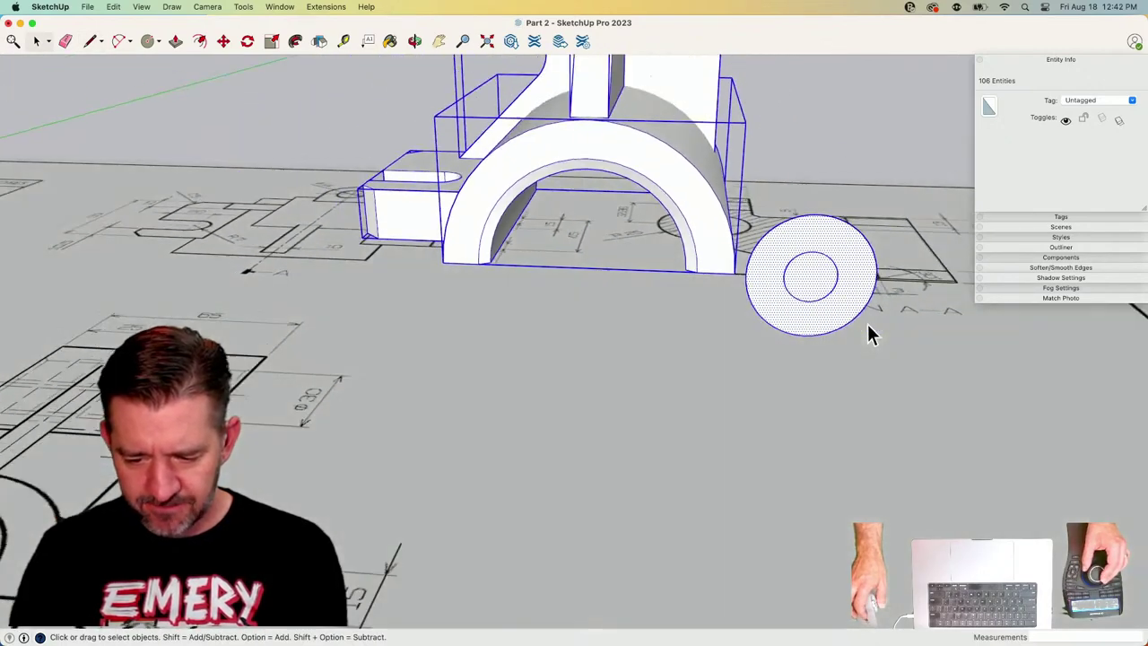
scroll(551, 541, "up", 3)
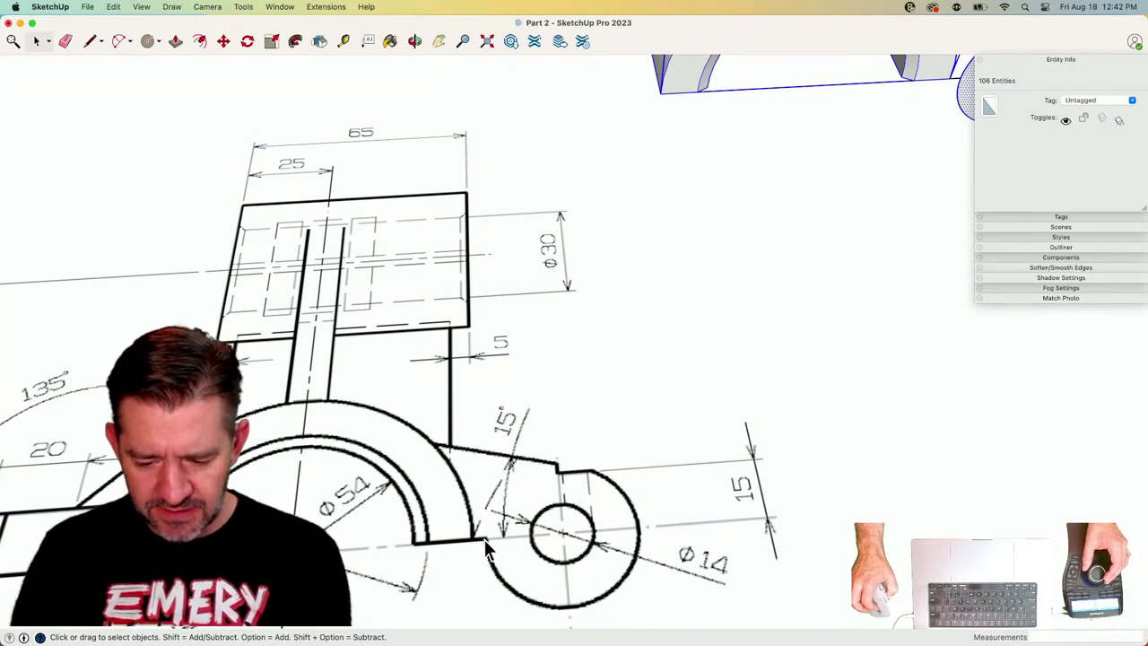
scroll(484, 539, "down", 3)
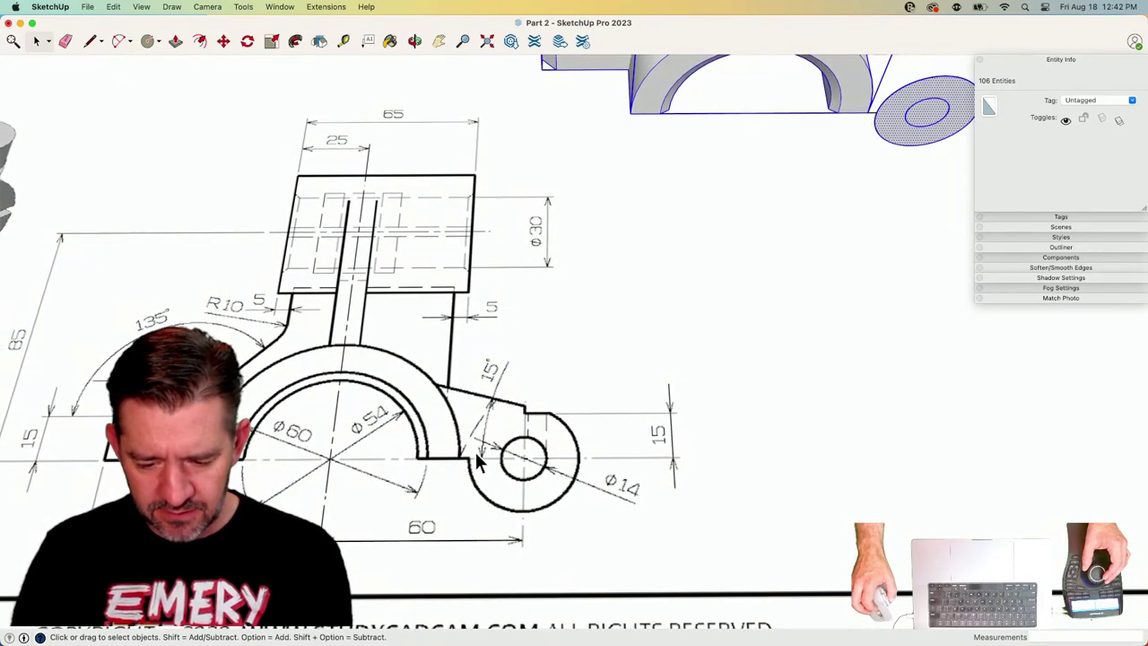
scroll(501, 392, "up", 2)
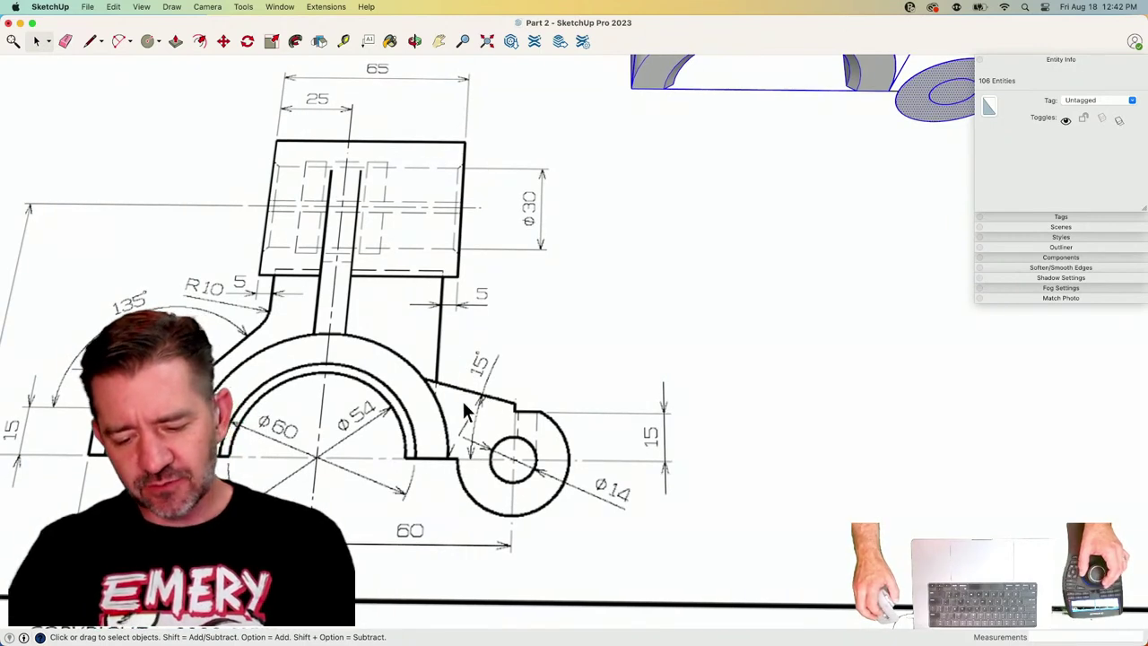
Draw a horizontal line about 176 m long from the arch's inner foot through the 14 mm hole in the front view.
key("l")
middle_click_drag(446, 441, 495, 461)
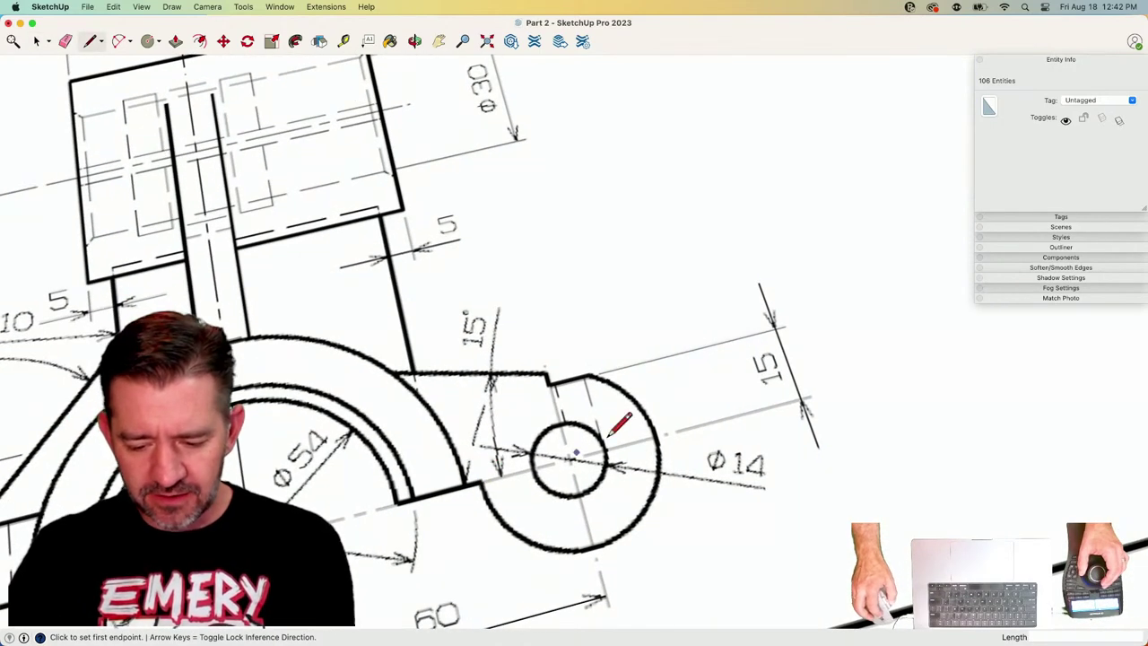
mouse_move(365, 484)
middle_mouse_down()
mouse_move(611, 409)
mouse_move(492, 433)
middle_mouse_up()
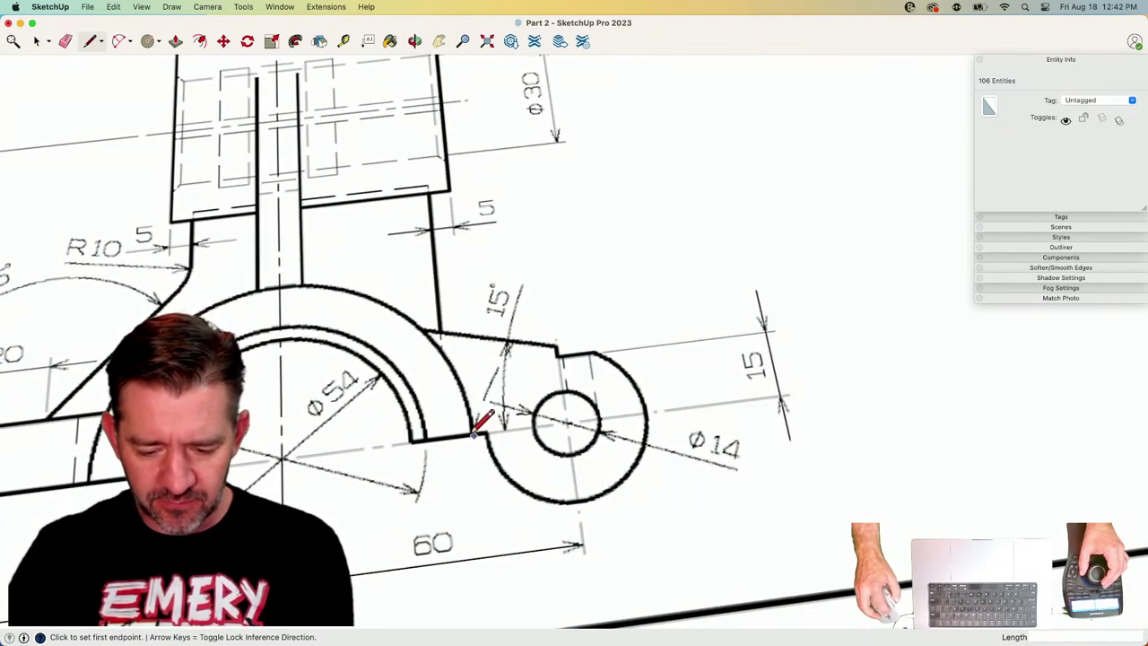
left_click(409, 442)
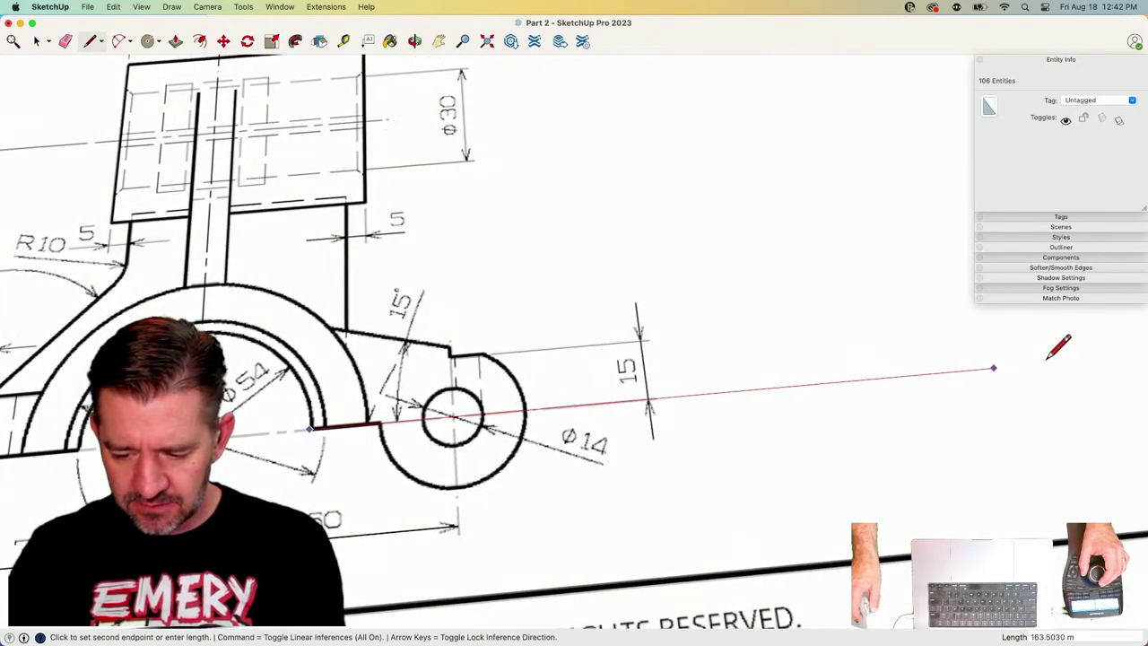
left_click(1038, 365)
key("space")
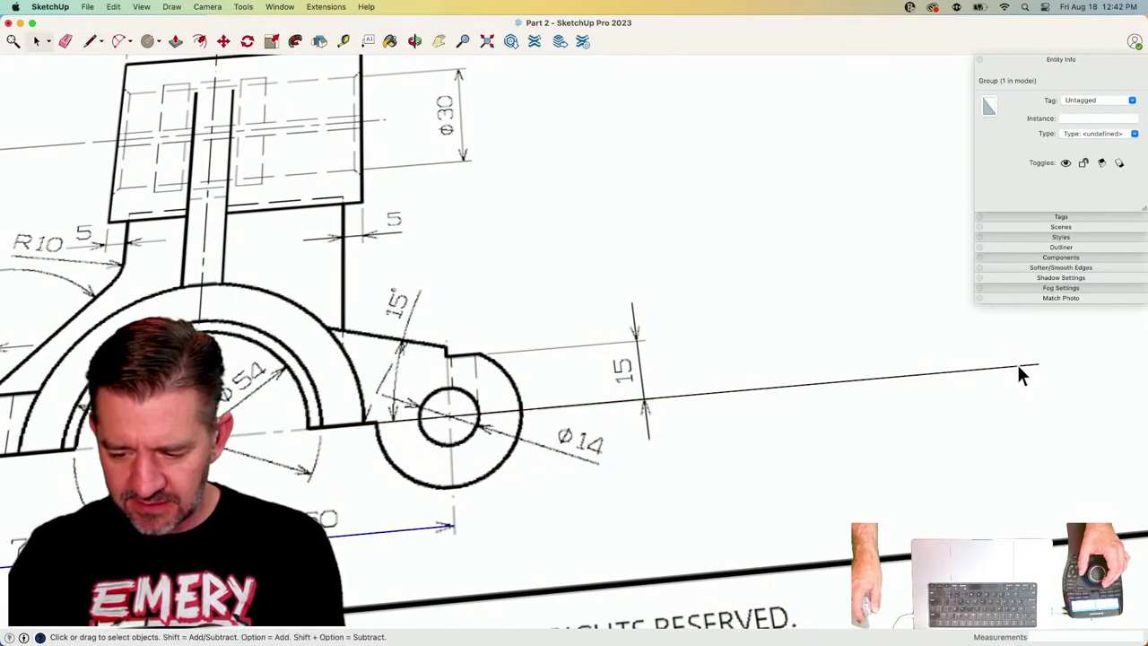
Make a copy of the horizontal line rotated 15 degrees about its outer end, sloping up over the lug.
left_click(1024, 368)
key("q")
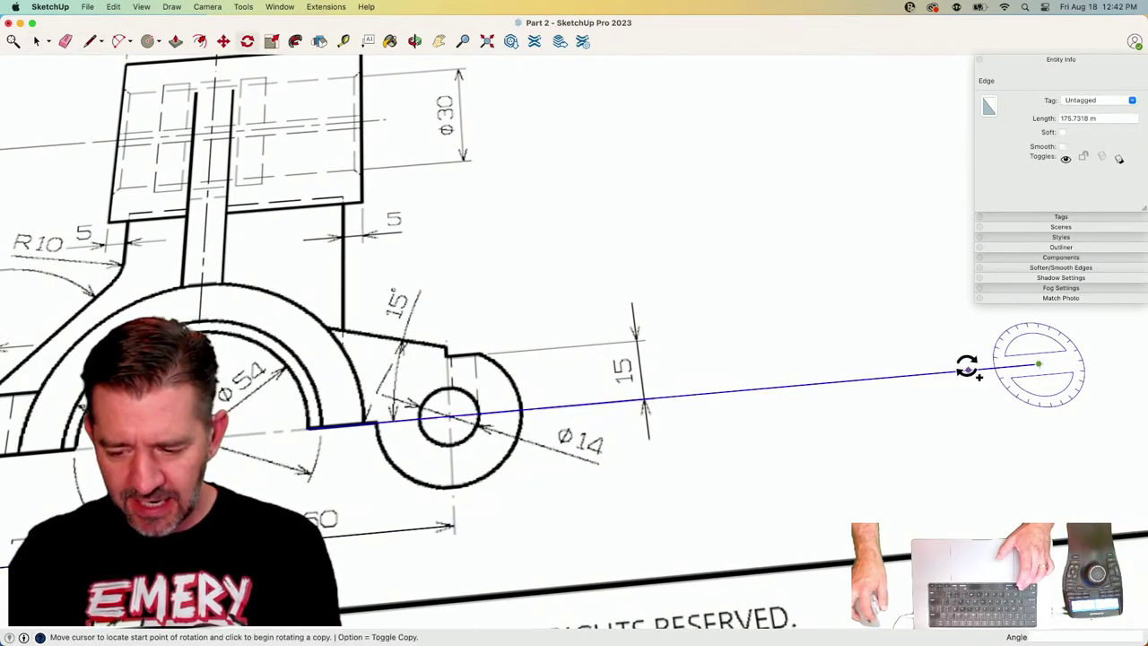
left_click(961, 370)
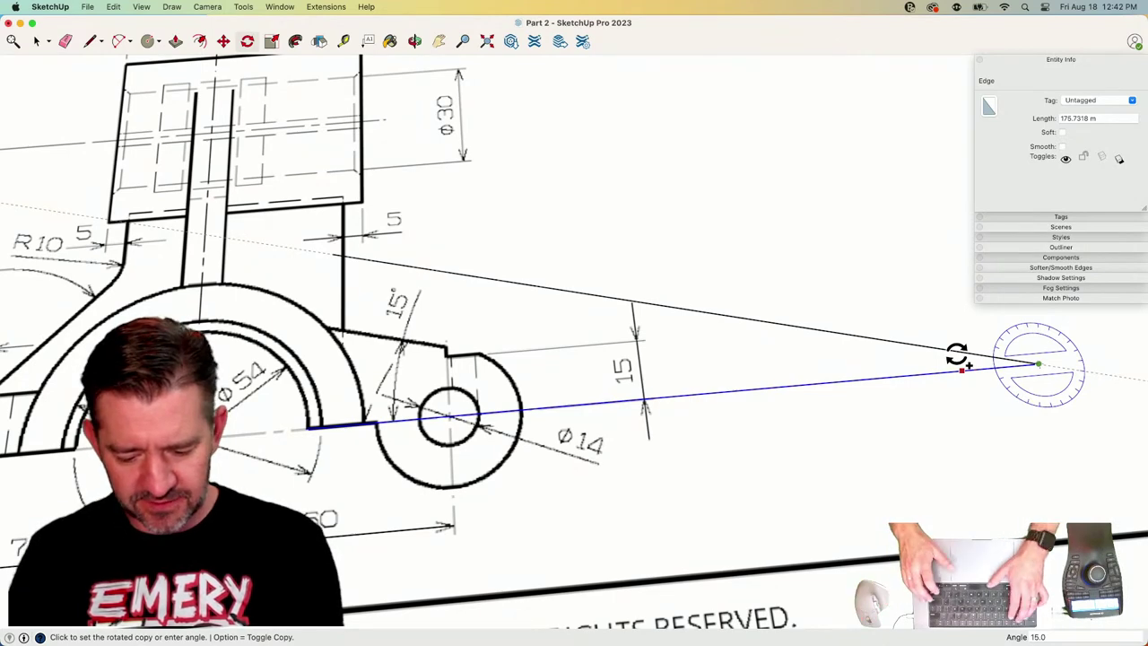
left_click(958, 355)
key("space")
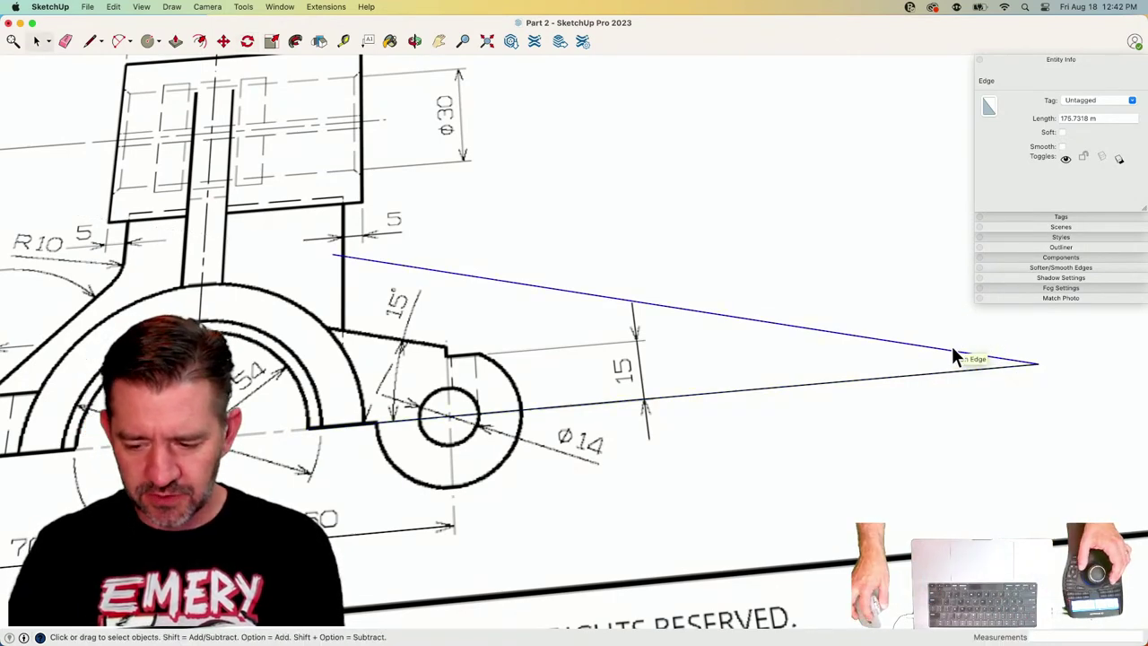
Move the 15-degree line about 76 m inward along the horizontal line so it overlays the lug's sloped top edge.
key("m")
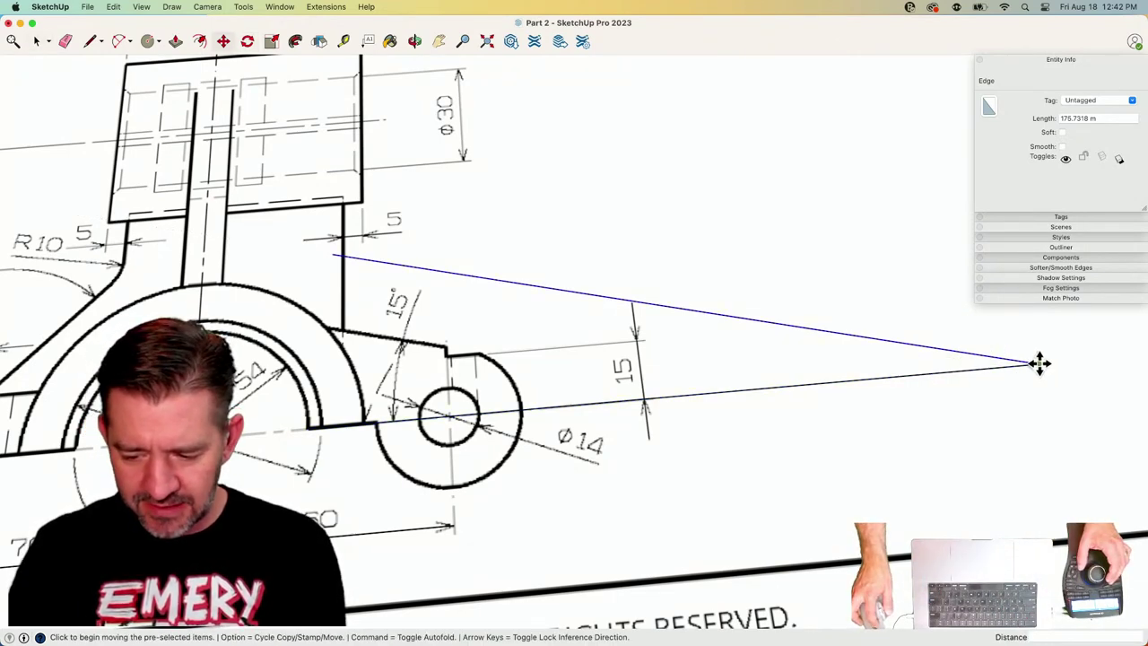
left_click(1038, 362)
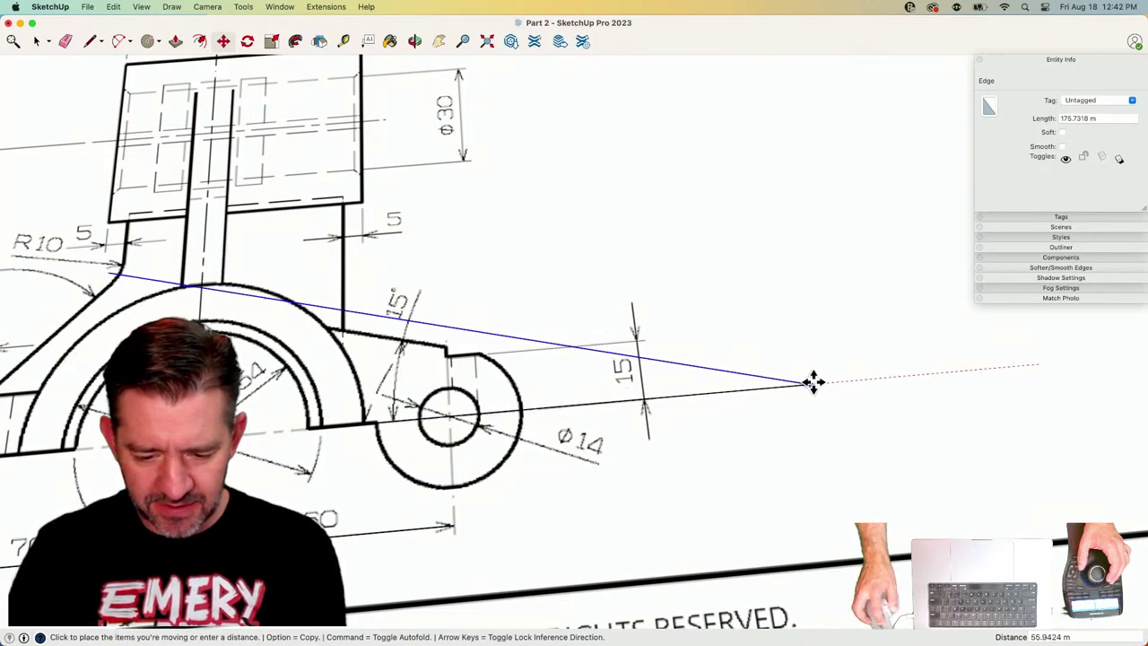
left_click(726, 392)
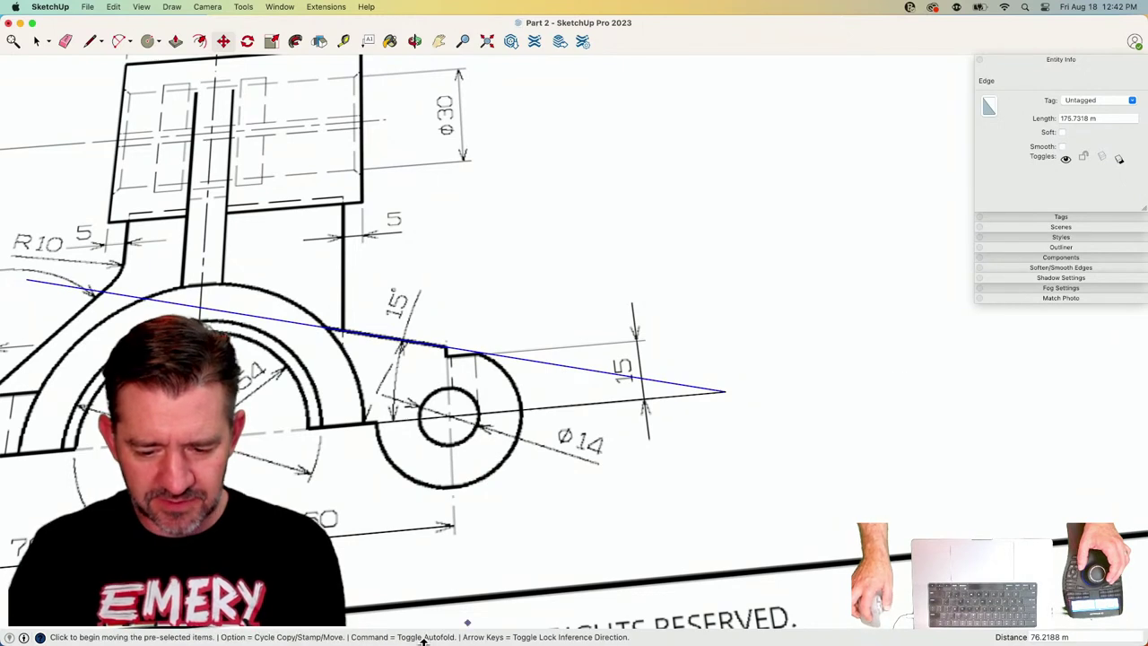
Measure from the 14 mm hole's centre to the outer end where the horizontal and 15-degree lines meet.
key("l")
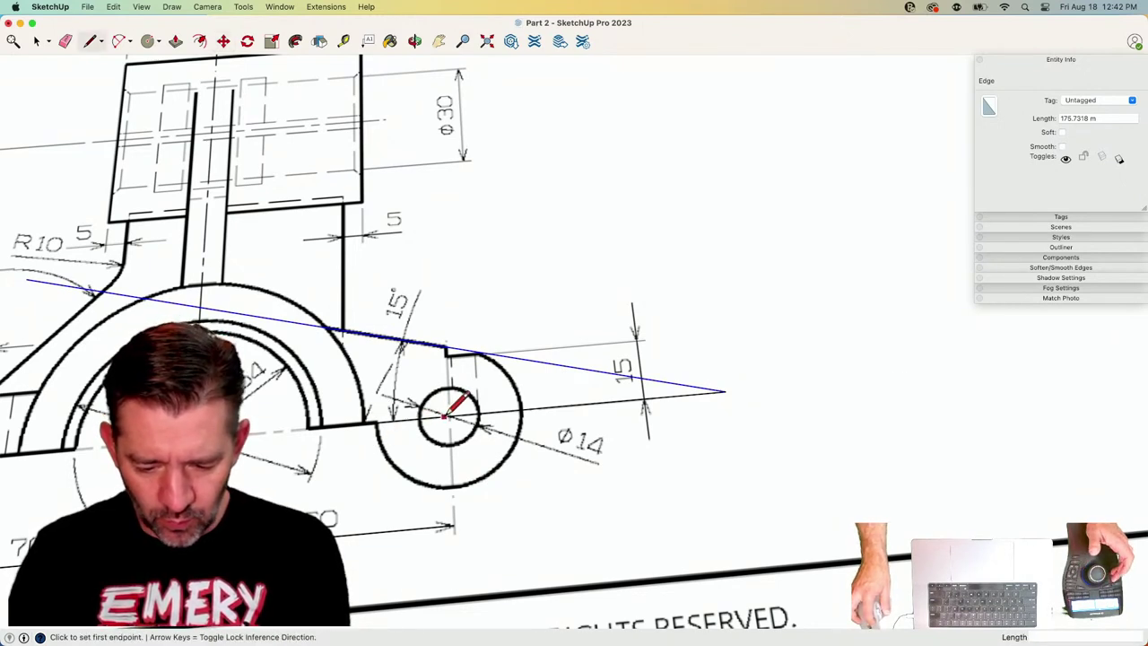
left_click(725, 390)
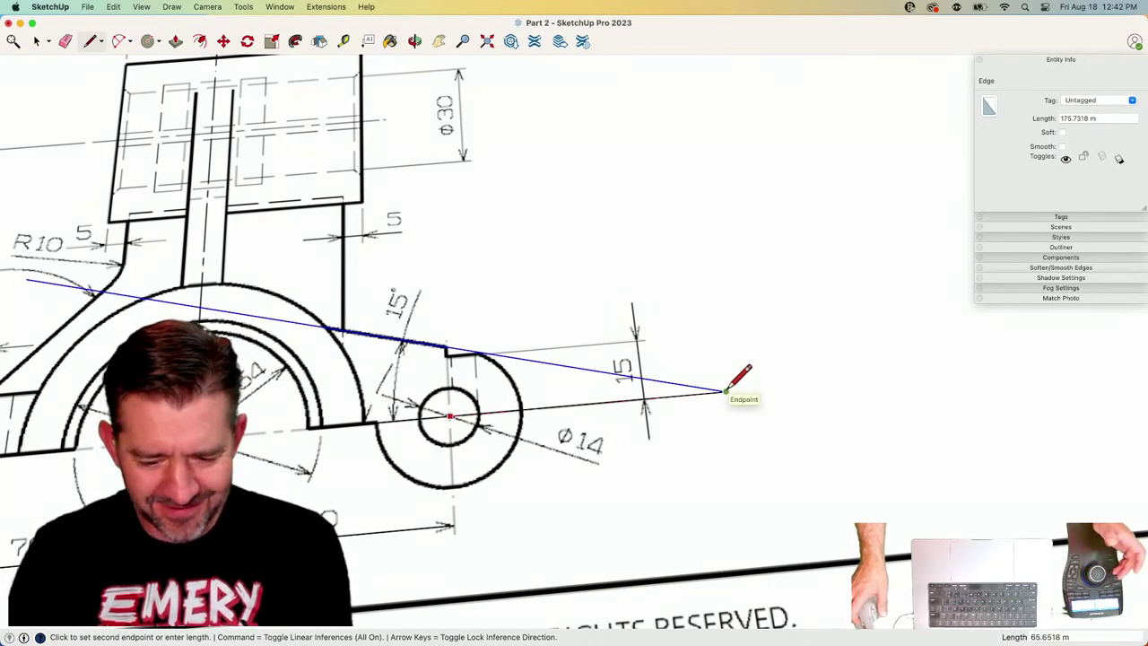
key("space")
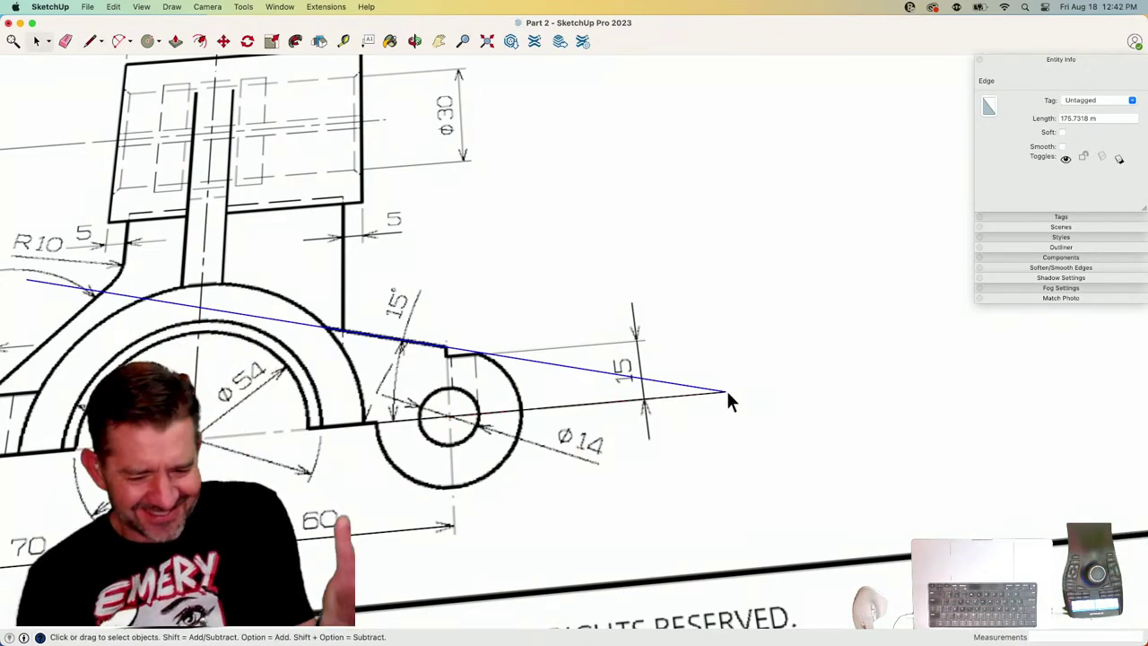
Measure the height of the small vertical riser at the end of the lug's sloped edge in the front view.
middle_click_drag(725, 390, 699, 406)
scroll(608, 445, "up", 3)
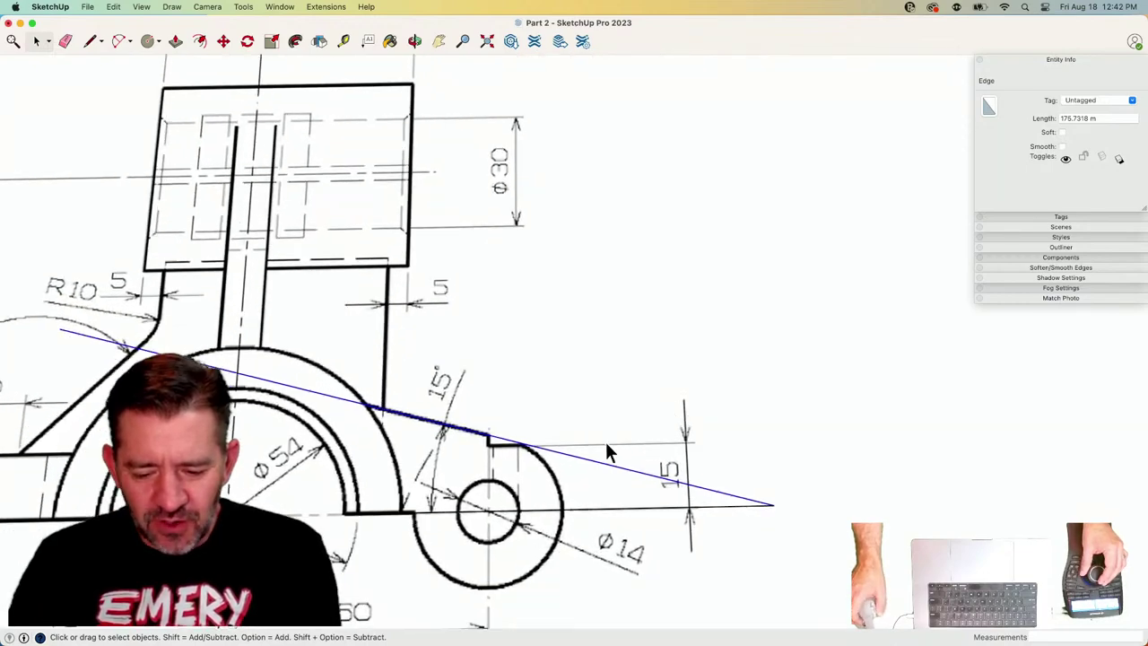
middle_click_drag(575, 453, 562, 434)
scroll(563, 441, "up", 3)
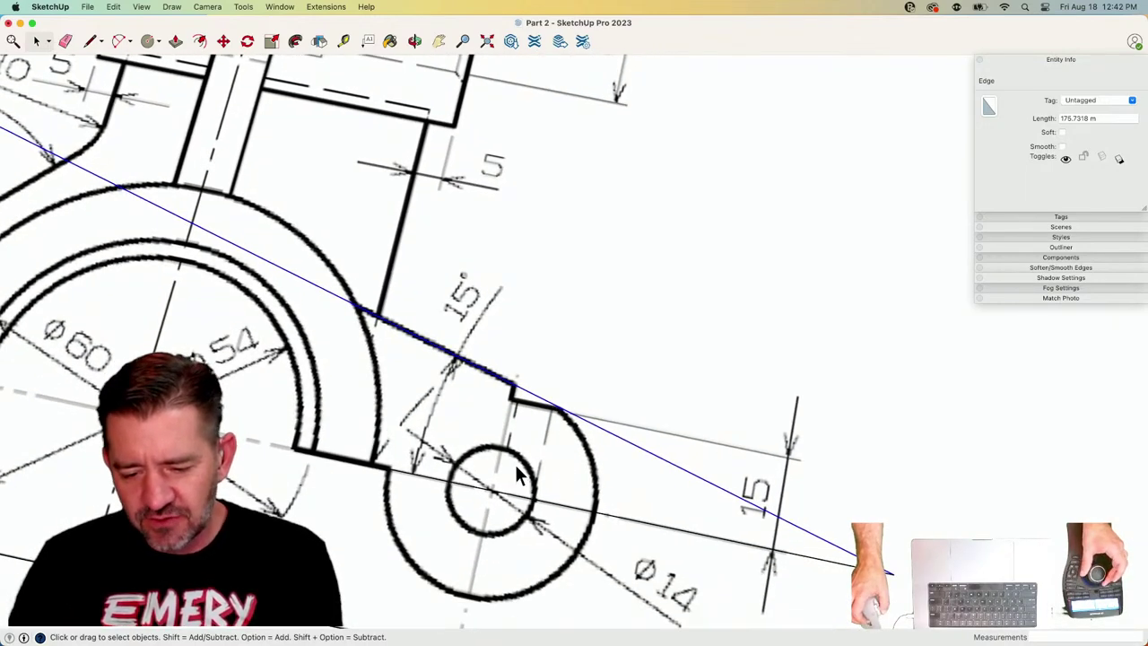
key("l")
left_click(507, 377)
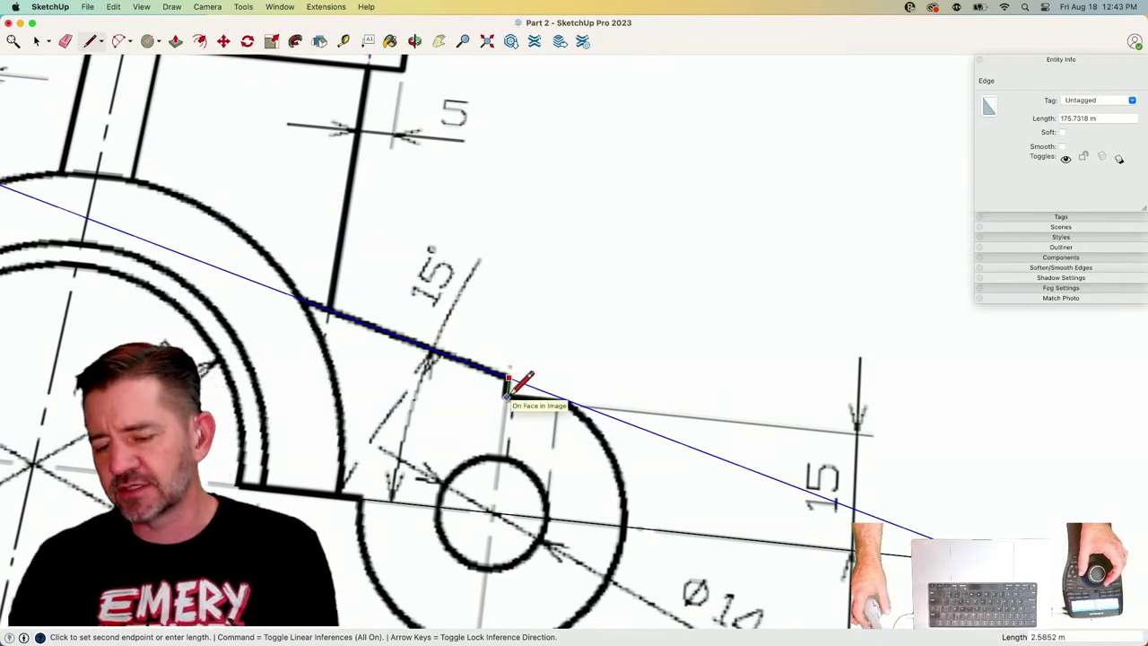
key("space")
scroll(546, 417, "up", 2)
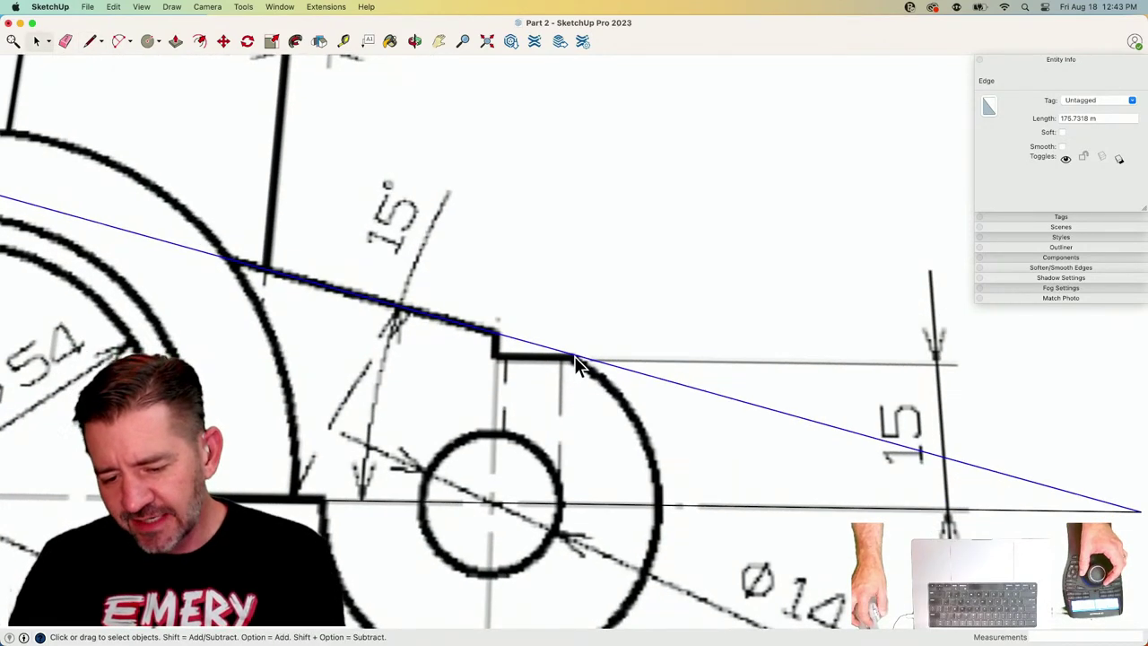
scroll(506, 355, "down", 1)
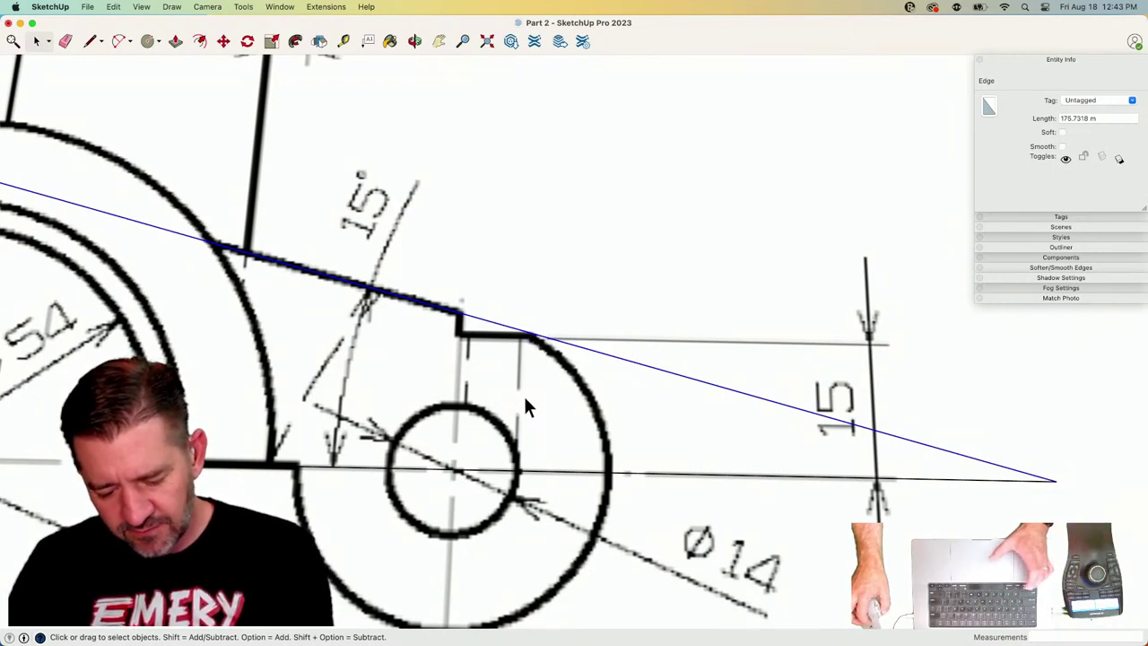
Check the lug's outer radius with a trial circle from the hole's centre through the ledge's outer corner.
key("c")
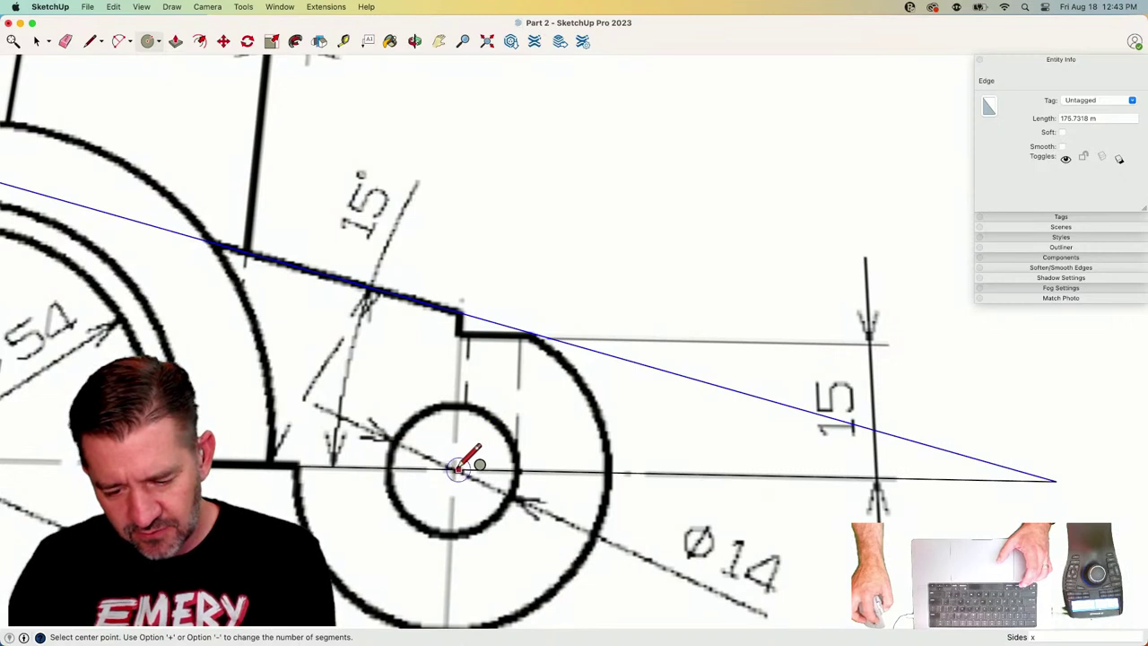
left_click(454, 467)
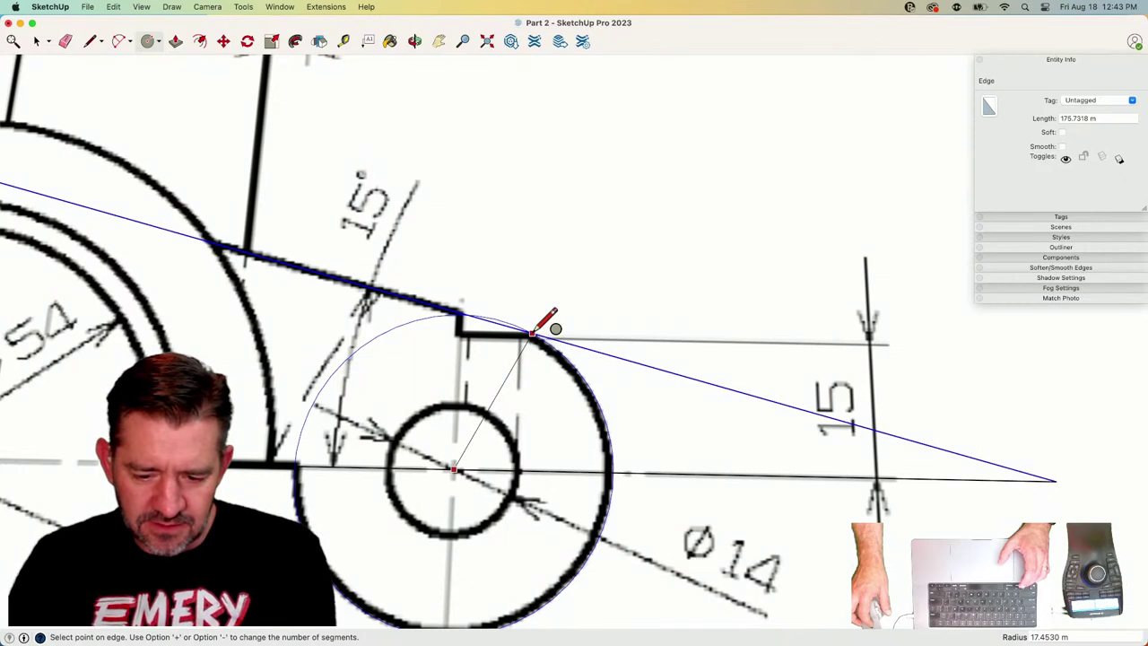
key("space")
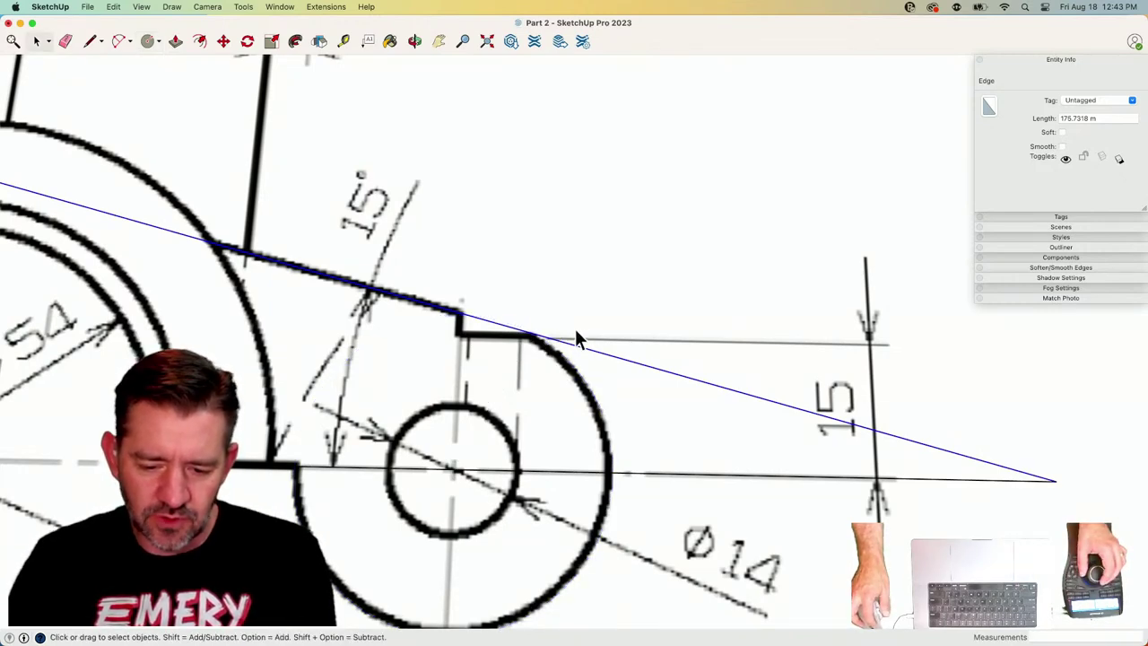
Measure the length of the flat ledge between the riser and the lug's outer arc in the front view.
scroll(592, 331, "down", 5)
scroll(587, 386, "up", 5)
key("l")
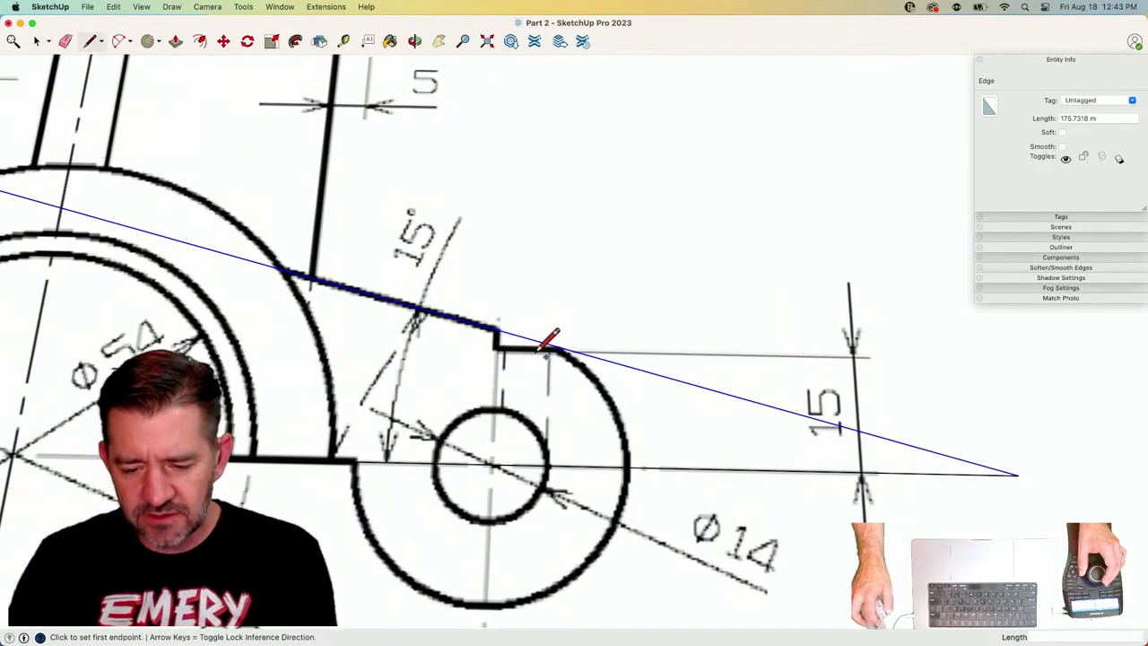
left_click(500, 346)
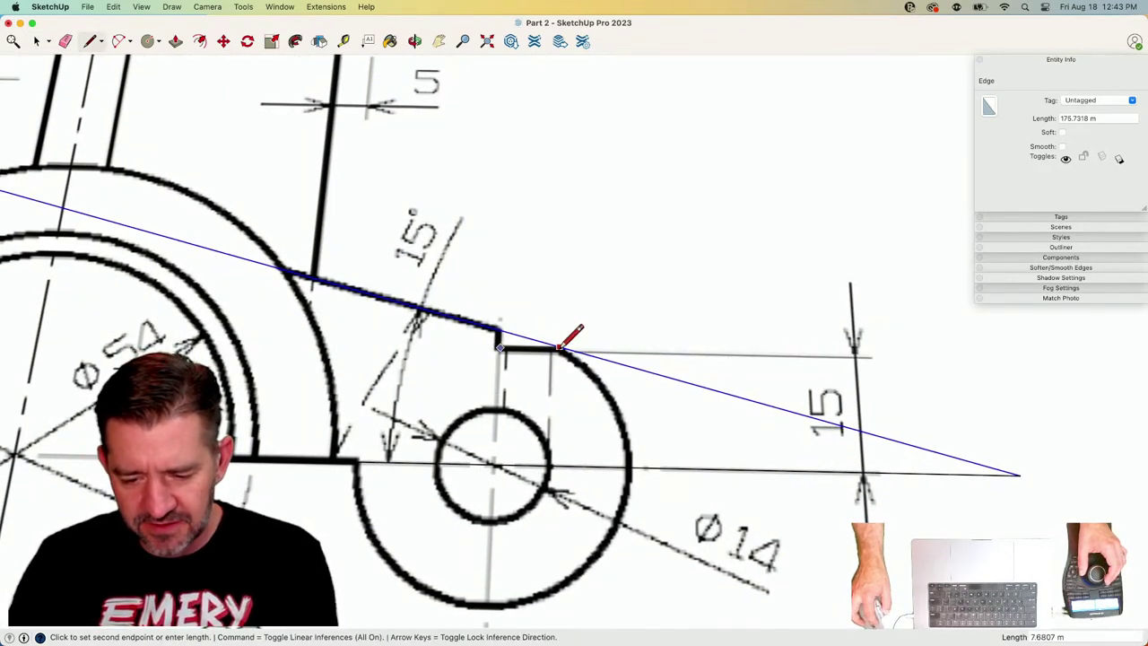
key("space")
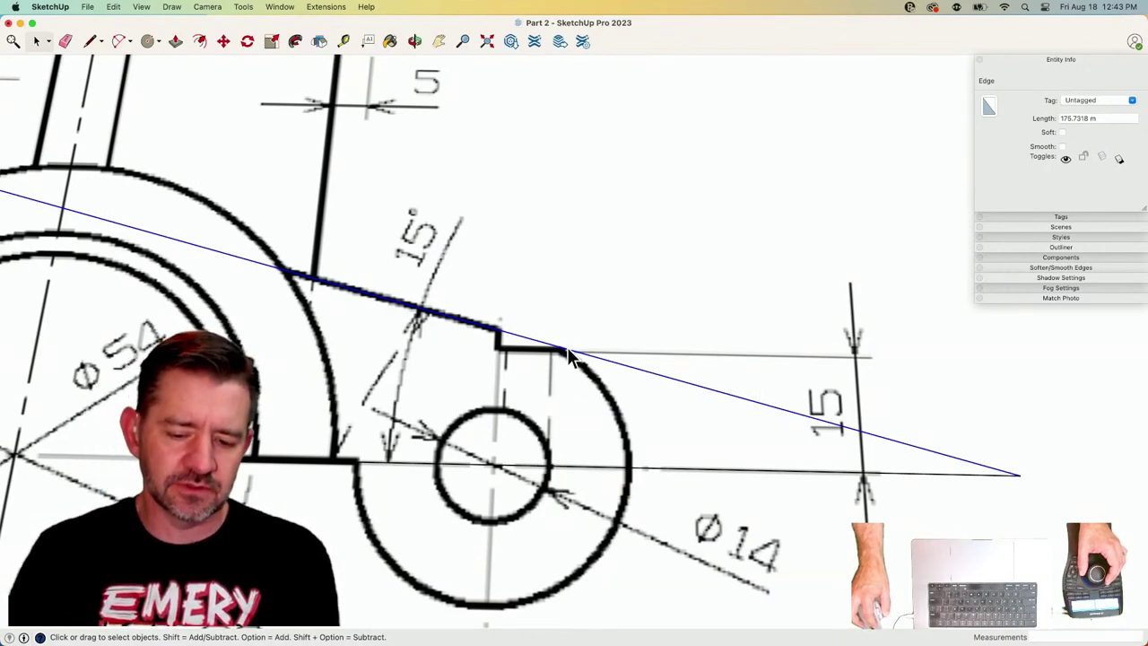
scroll(565, 357, "down", 3)
key("l")
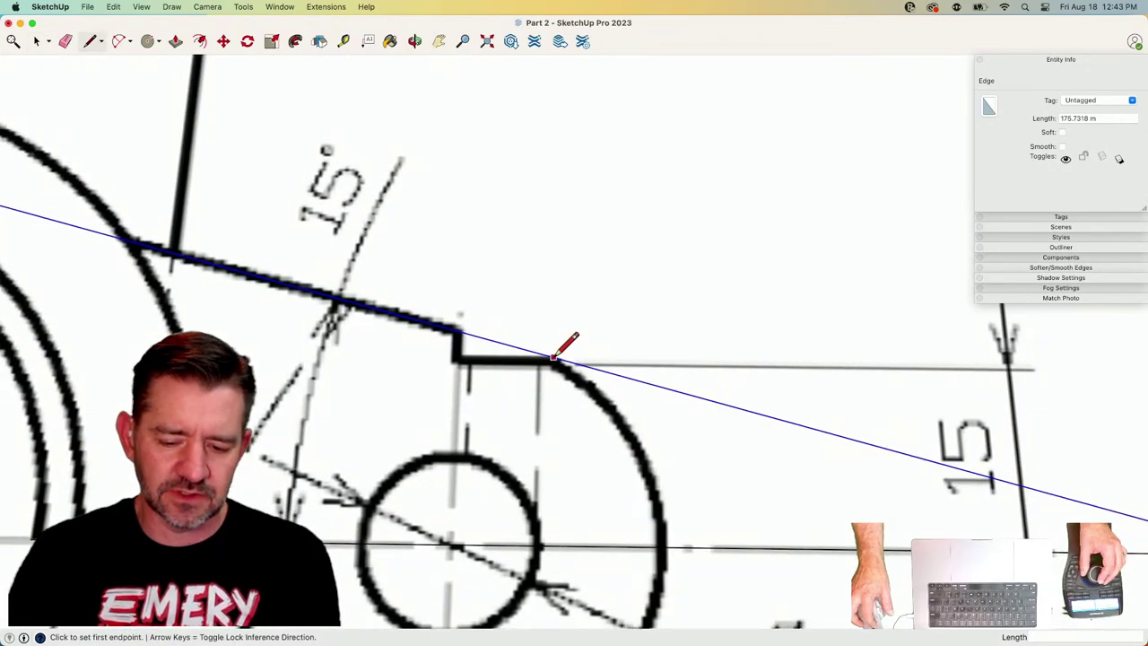
key("space")
Draw a 15 m vertical line up from the lug disc's centre and a horizontal ledge from its end, trimmed at the outer circle.
scroll(560, 372, "down", 2)
scroll(648, 319, "down", 4)
scroll(664, 310, "up", 5)
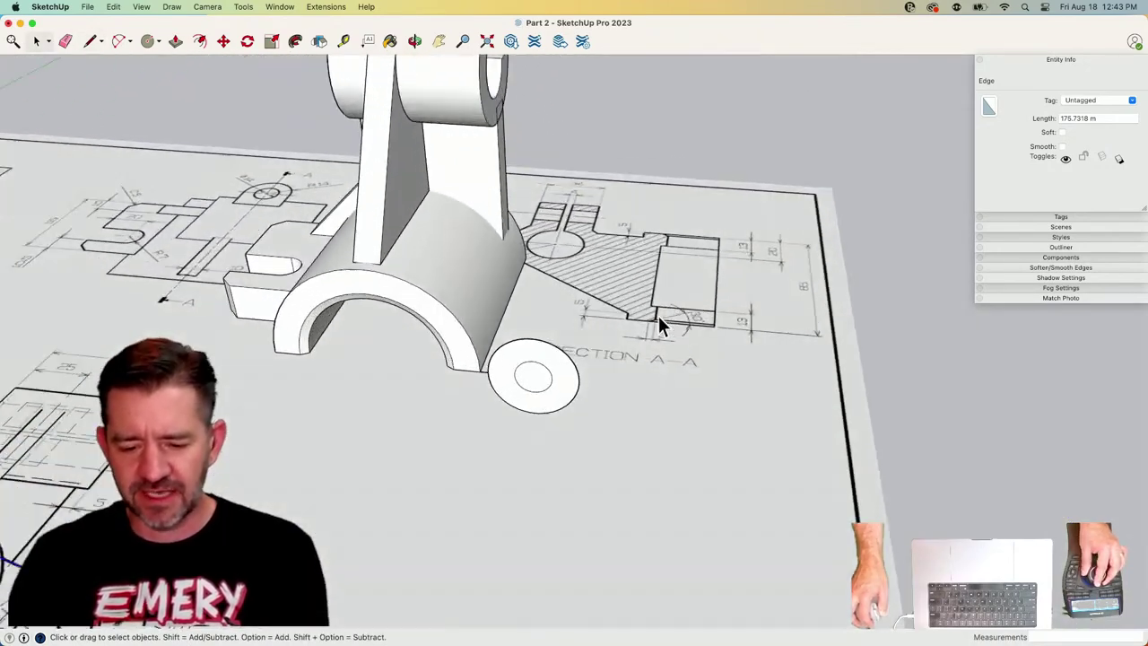
key("l")
scroll(564, 326, "up", 1)
scroll(556, 328, "down", 5)
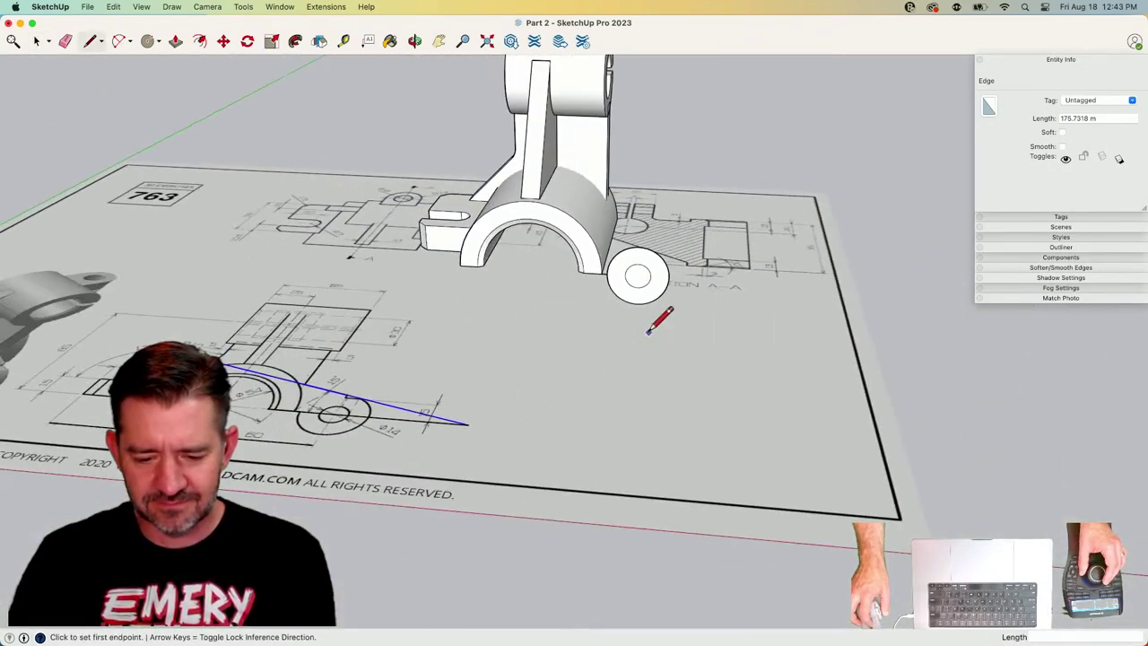
scroll(649, 332, "up", 1)
scroll(651, 329, "up", 5)
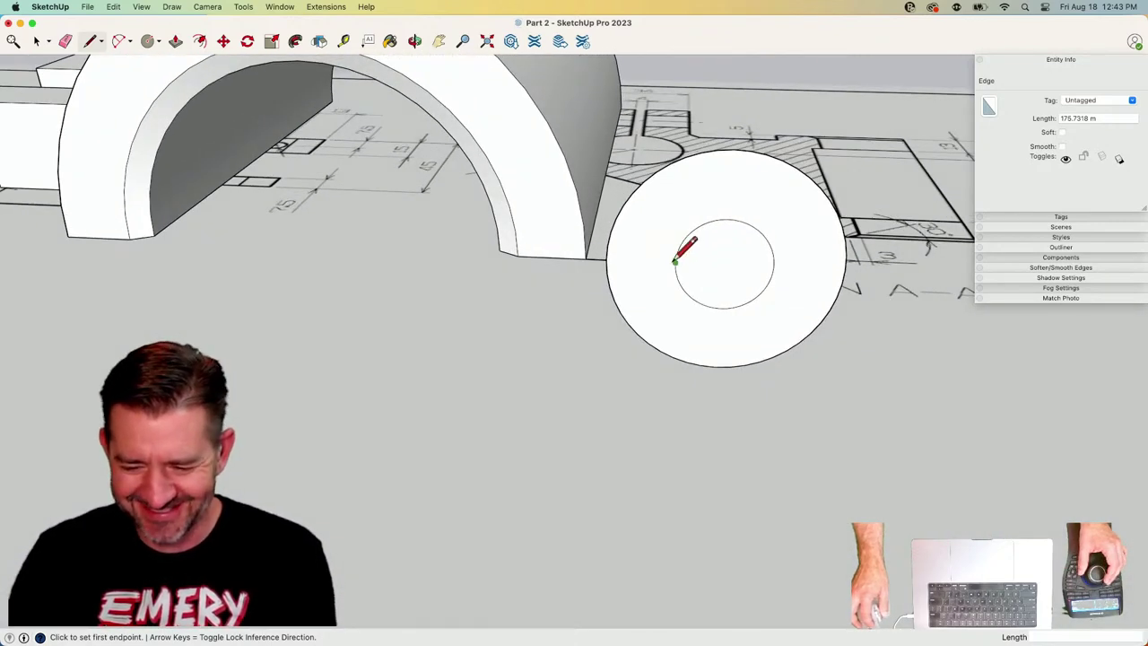
left_click(724, 264)
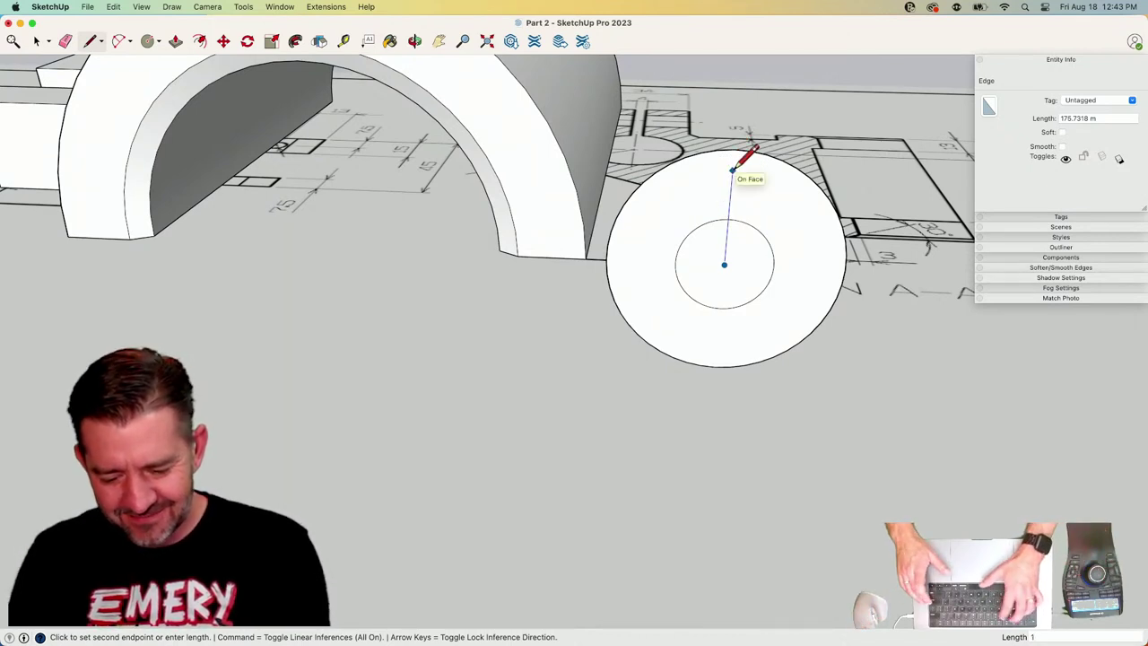
left_click(733, 165)
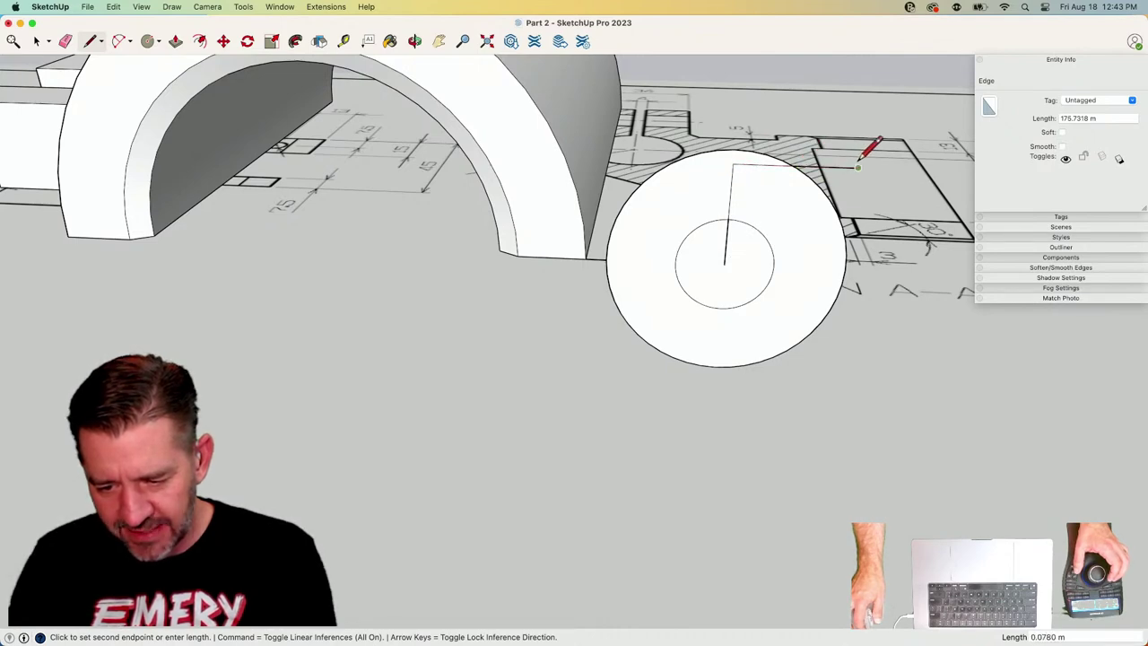
key("e")
key("space")
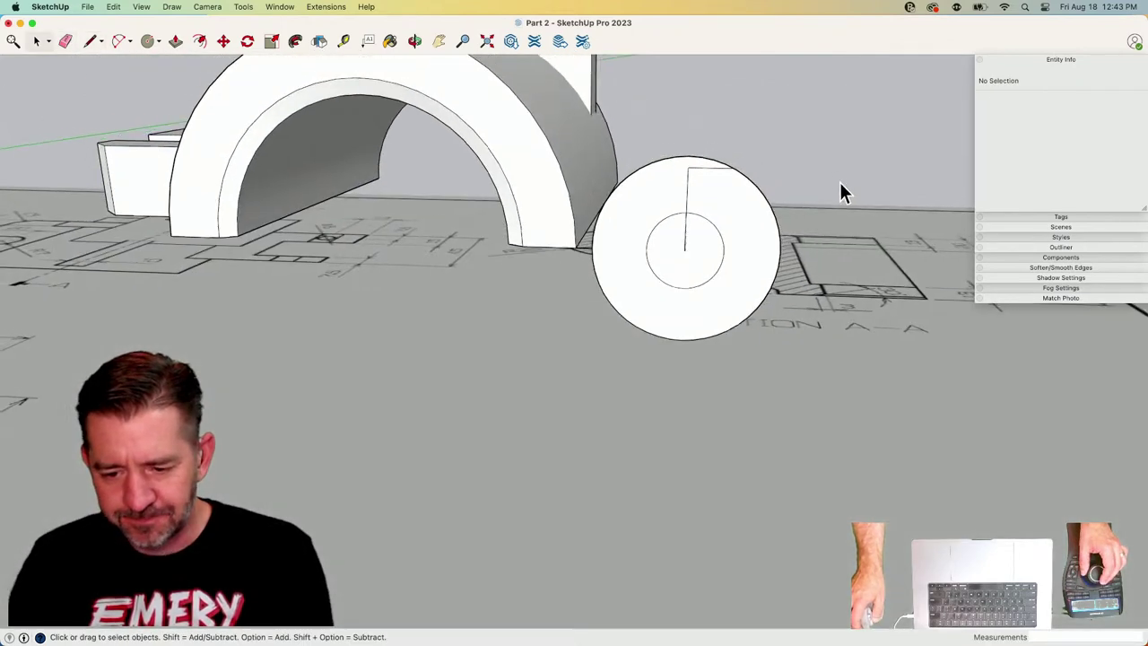
Draw a horizontal line about 113 m long in the free space beyond the lug disc.
key("l")
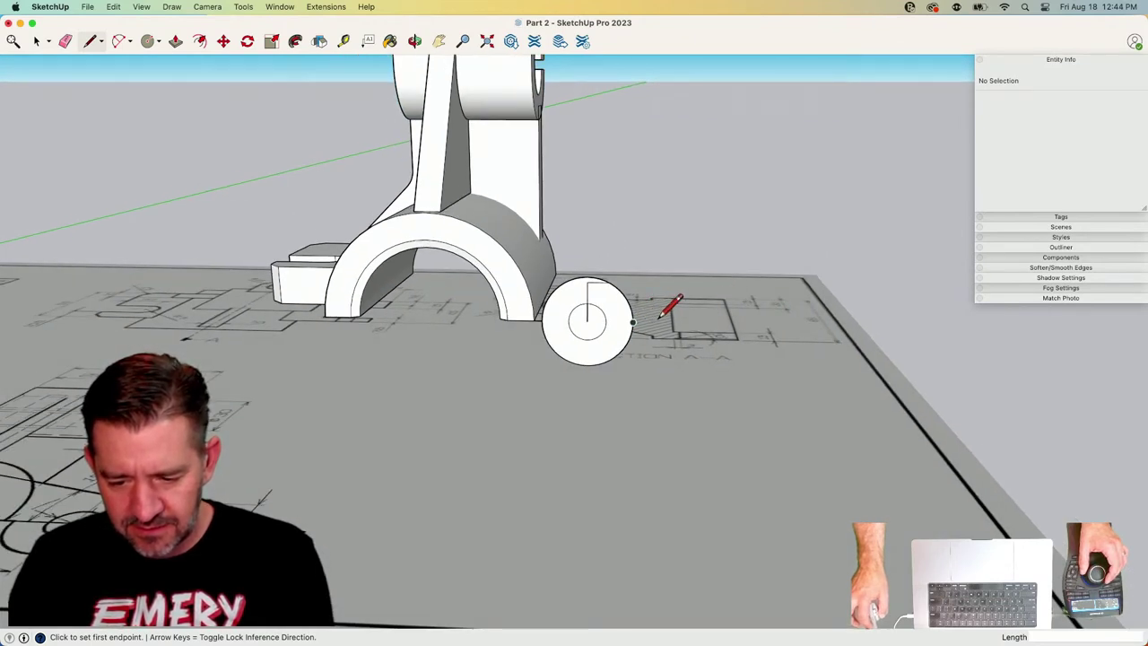
left_click(657, 325)
left_click(965, 329)
key("space")
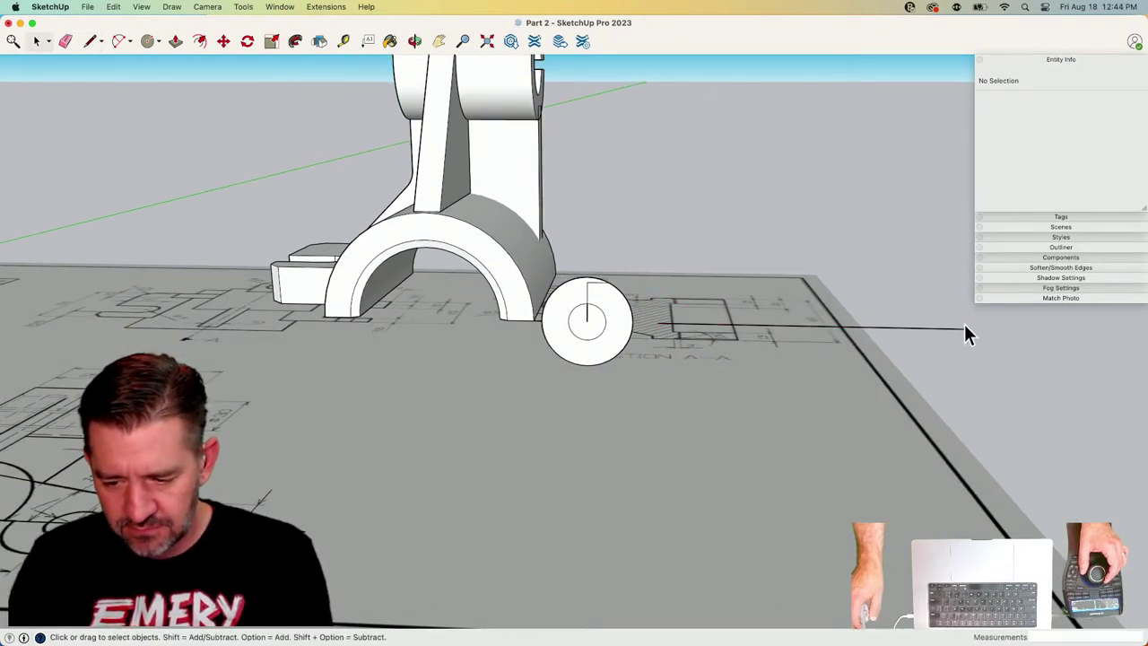
Rotate the new horizontal line 15 degrees about its outer end so it slopes up toward the bracket.
left_click(963, 330)
key("q")
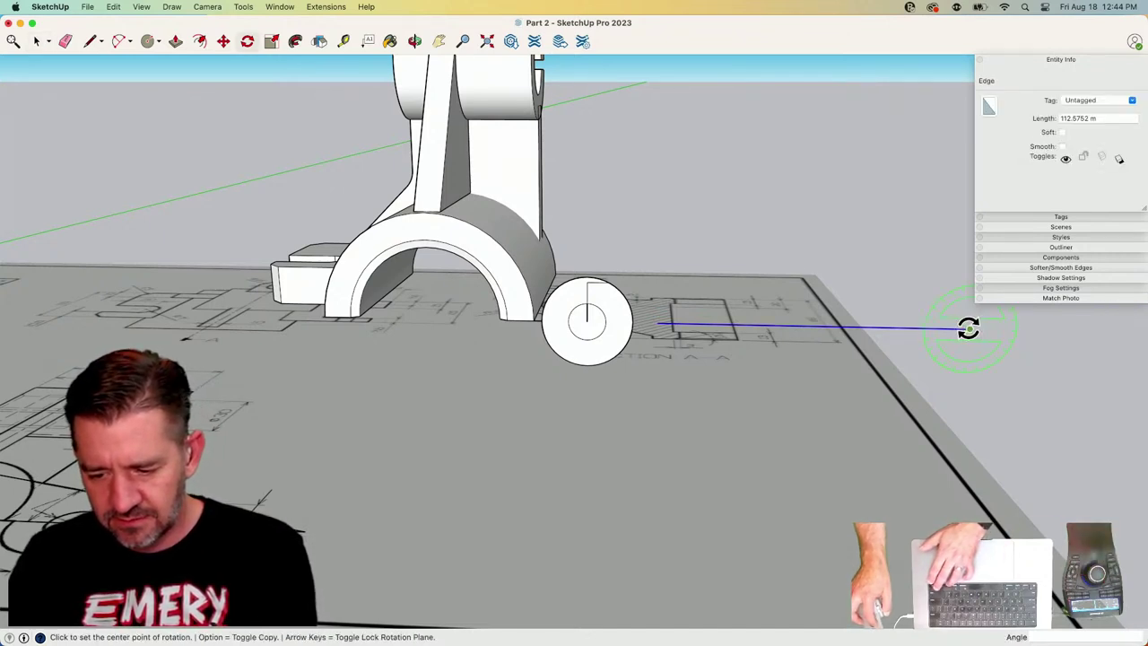
left_click(968, 328)
left_click(924, 327)
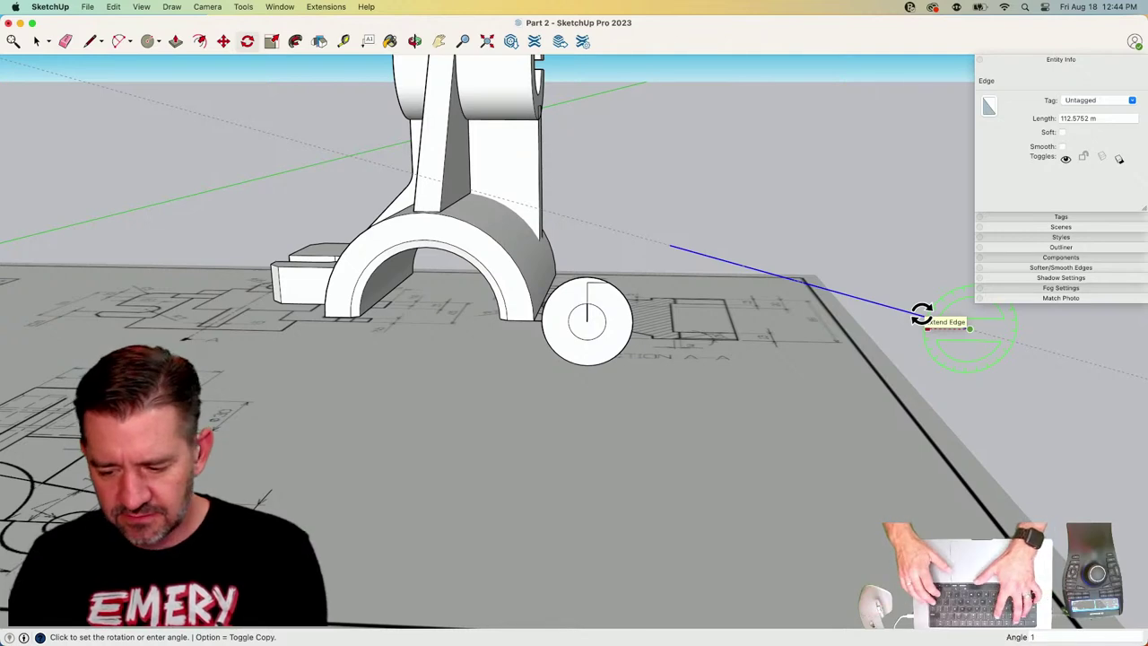
key("Escape")
Move the 15-degree line by its lower end onto the outer end of the ledge on the lug's circle.
key("m")
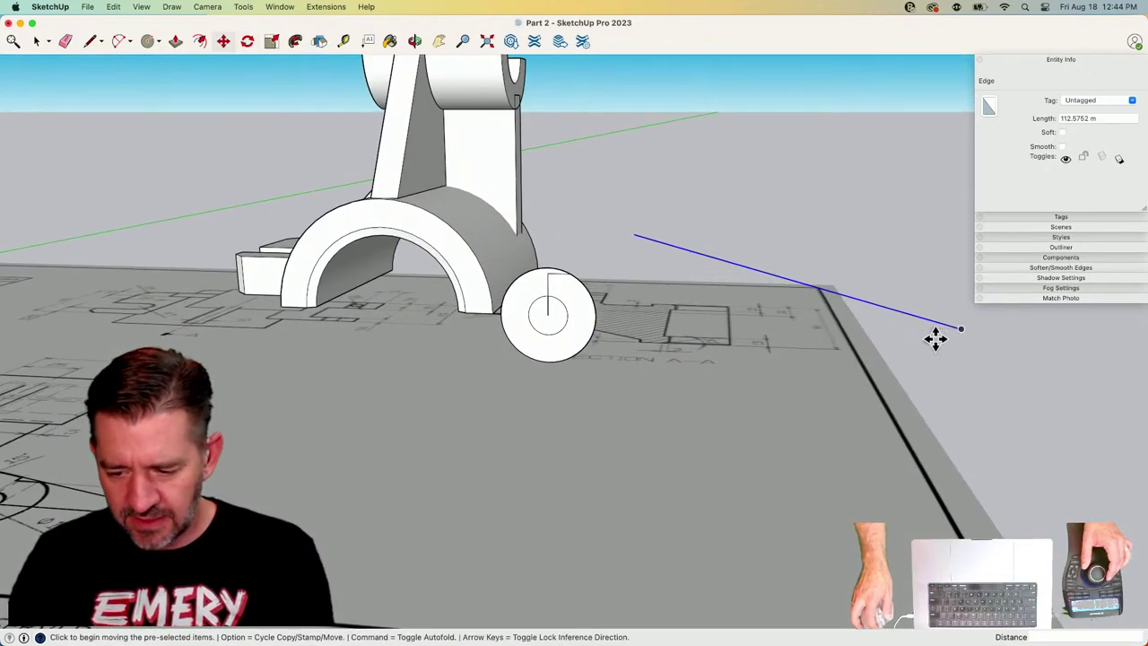
left_click(961, 328)
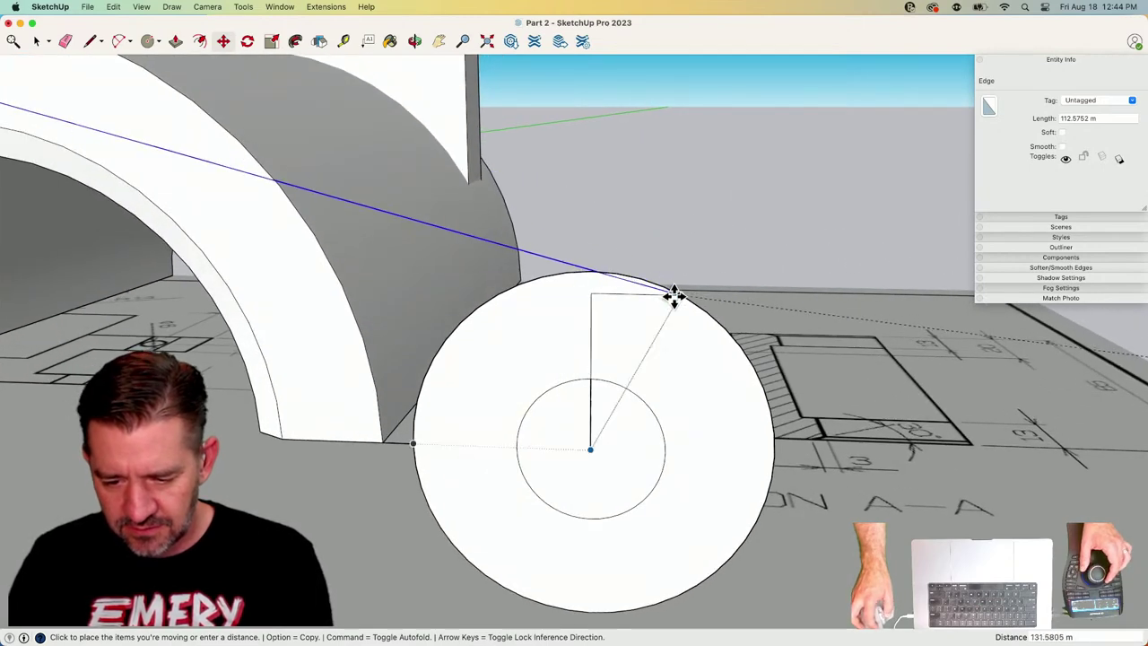
left_click(680, 295)
Draw a vertical line up from the ledge's inner end past the sloped line and erase the surplus outline above the ledge.
key("l")
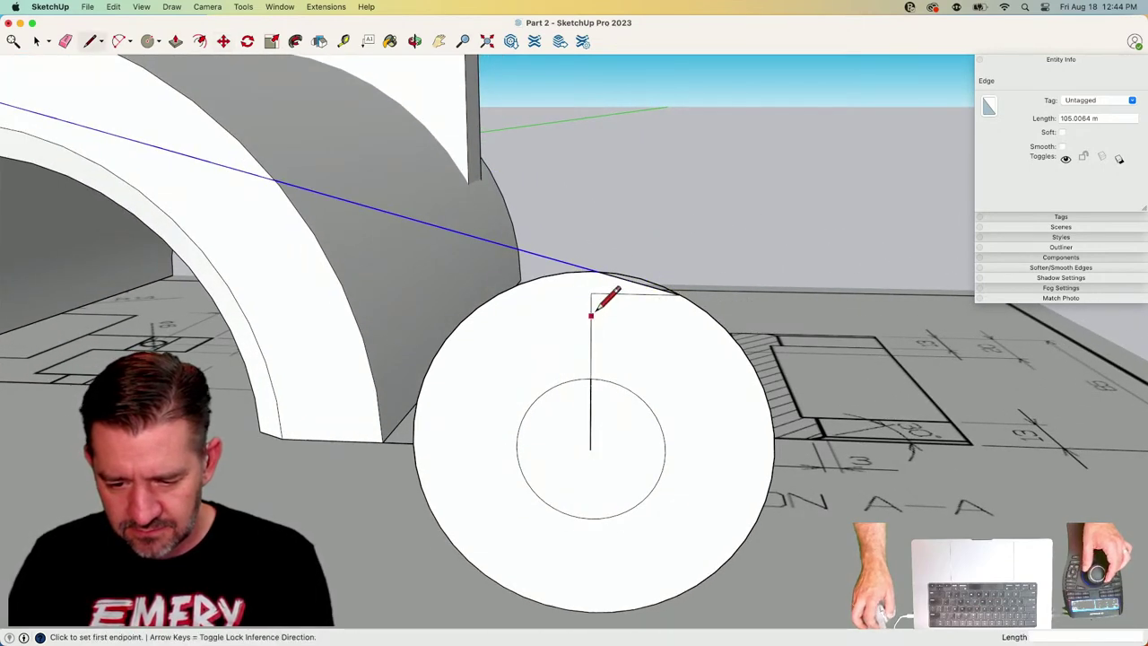
left_click(597, 305)
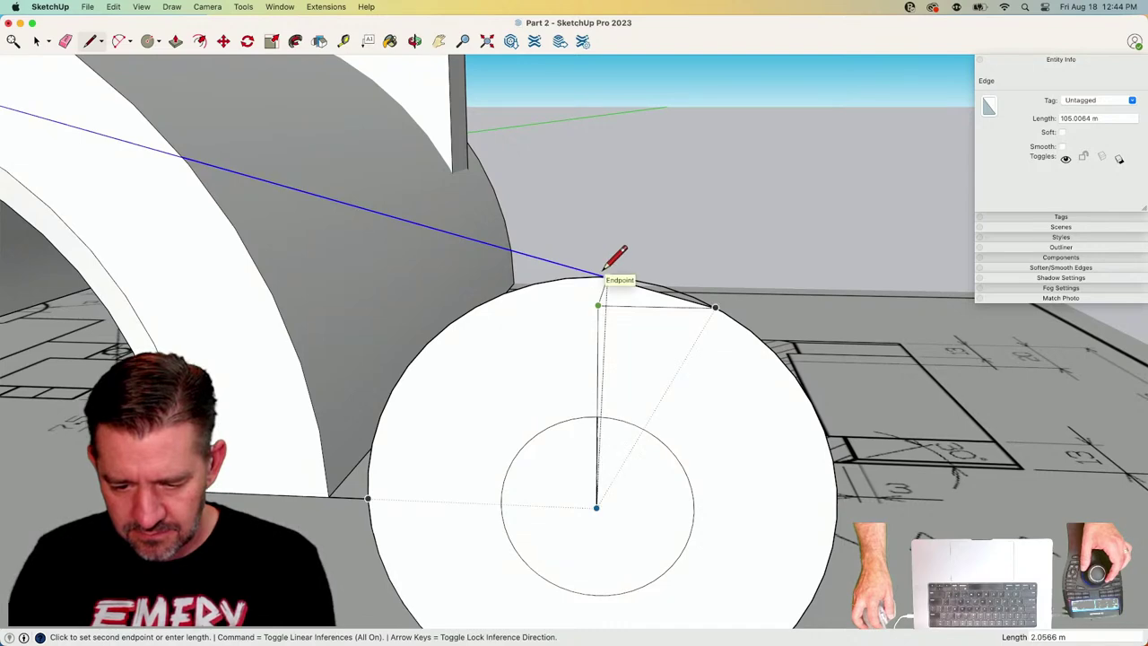
left_click(597, 249)
key("e")
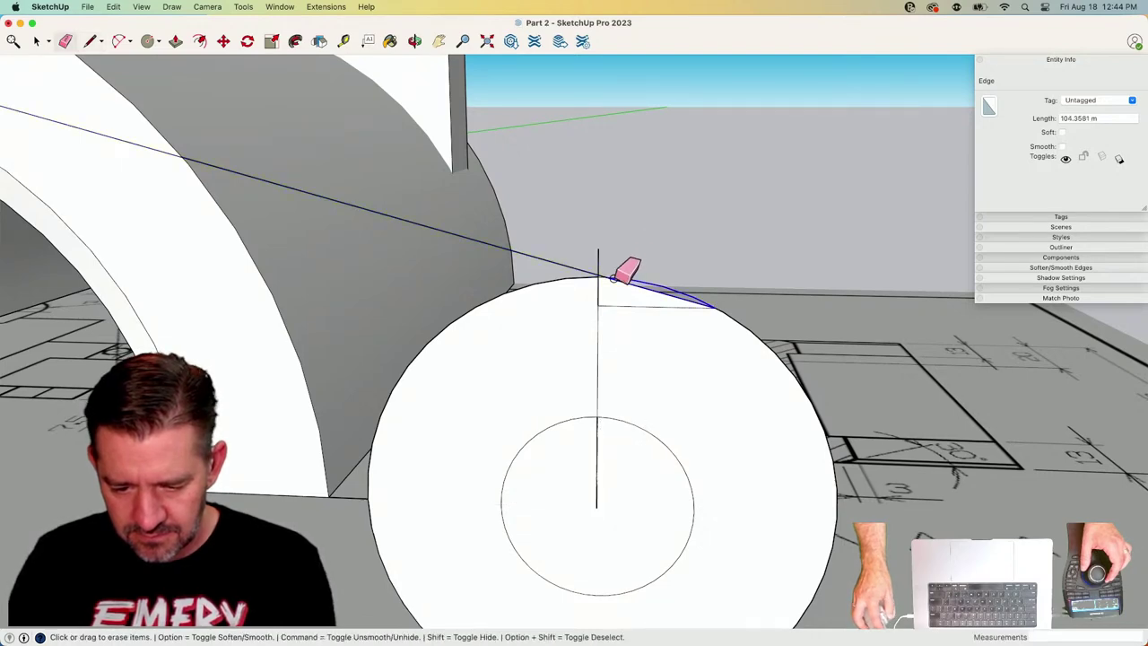
left_click(614, 277)
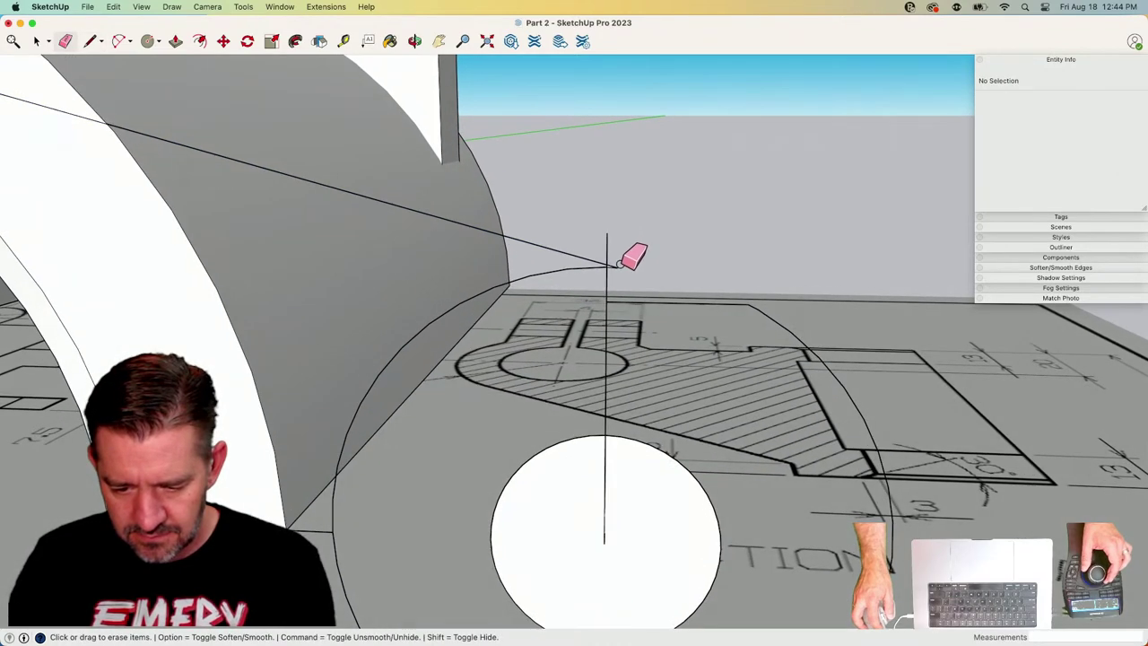
Redraw the 2 m riser from the ledge to the sloped line and erase the vertical construction line down to the hole's centre.
key("l")
left_click(606, 301)
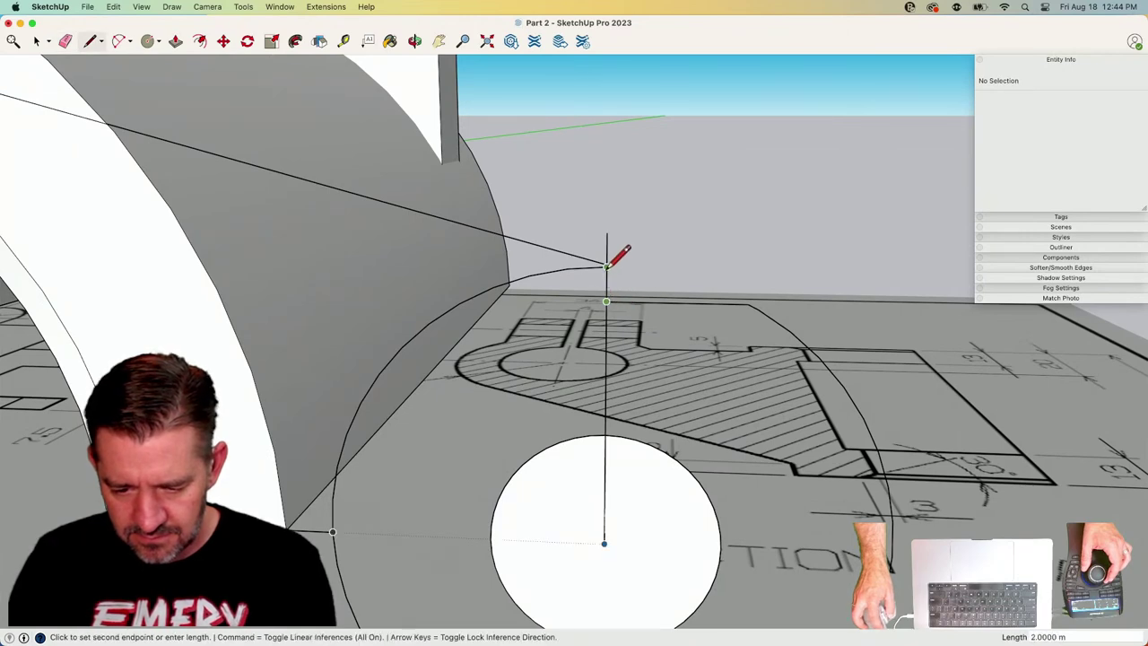
left_click(607, 266)
key("space")
key("e")
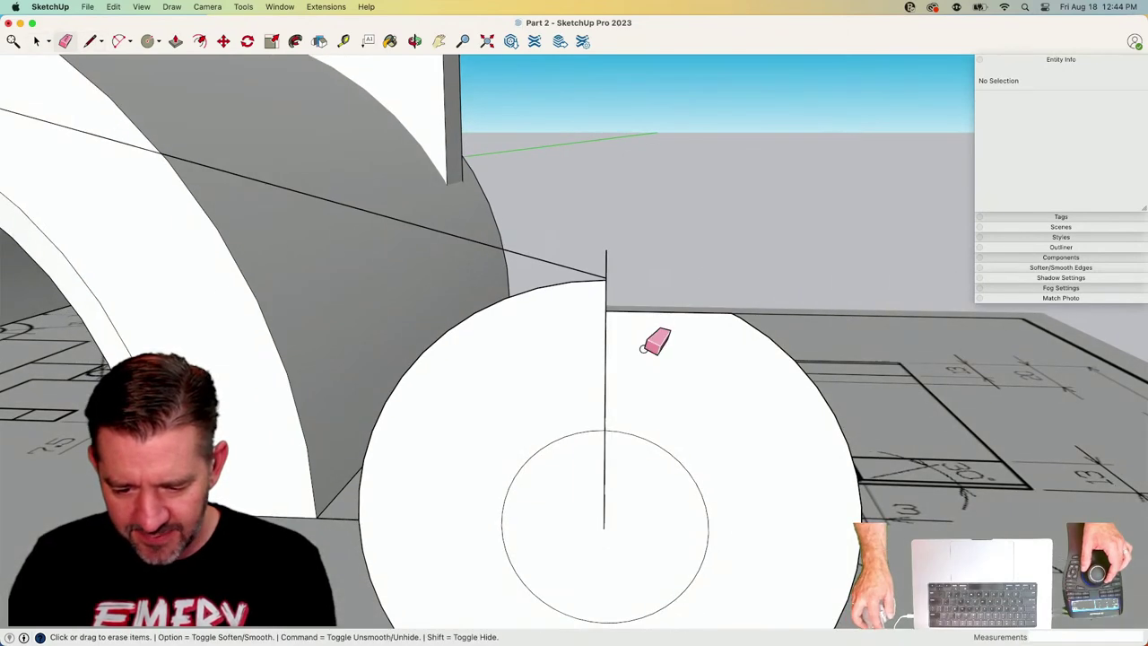
left_click(604, 498)
Close the web outline with a line from the sloped line down to the bracket's foot and a base line out to the lug's circle.
key("l")
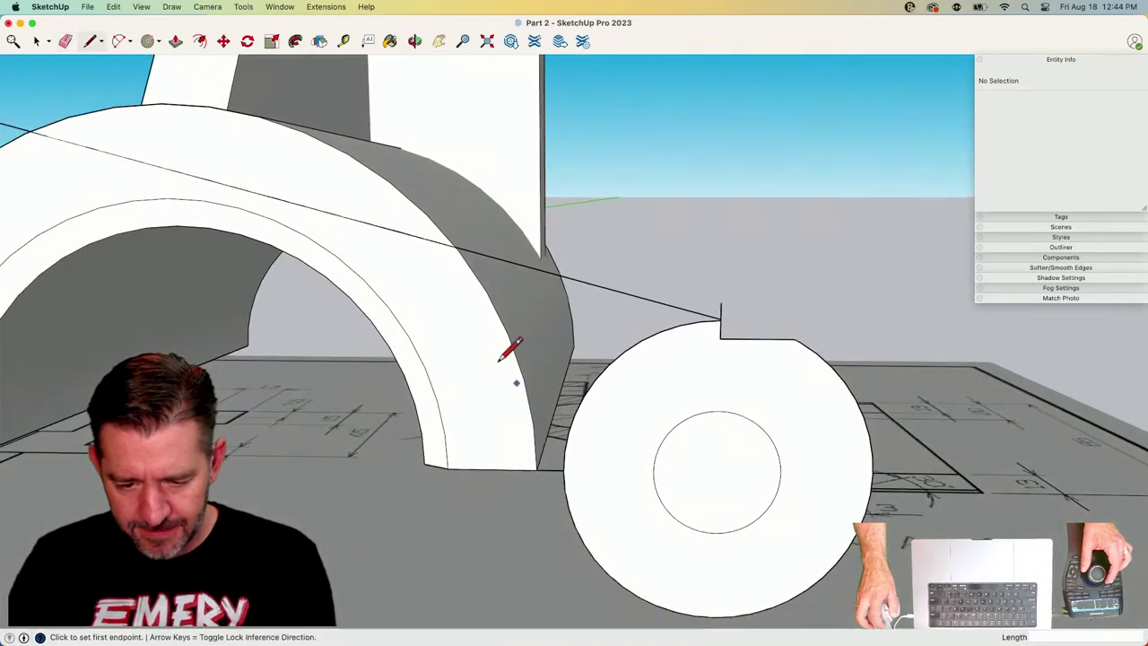
left_click(431, 239)
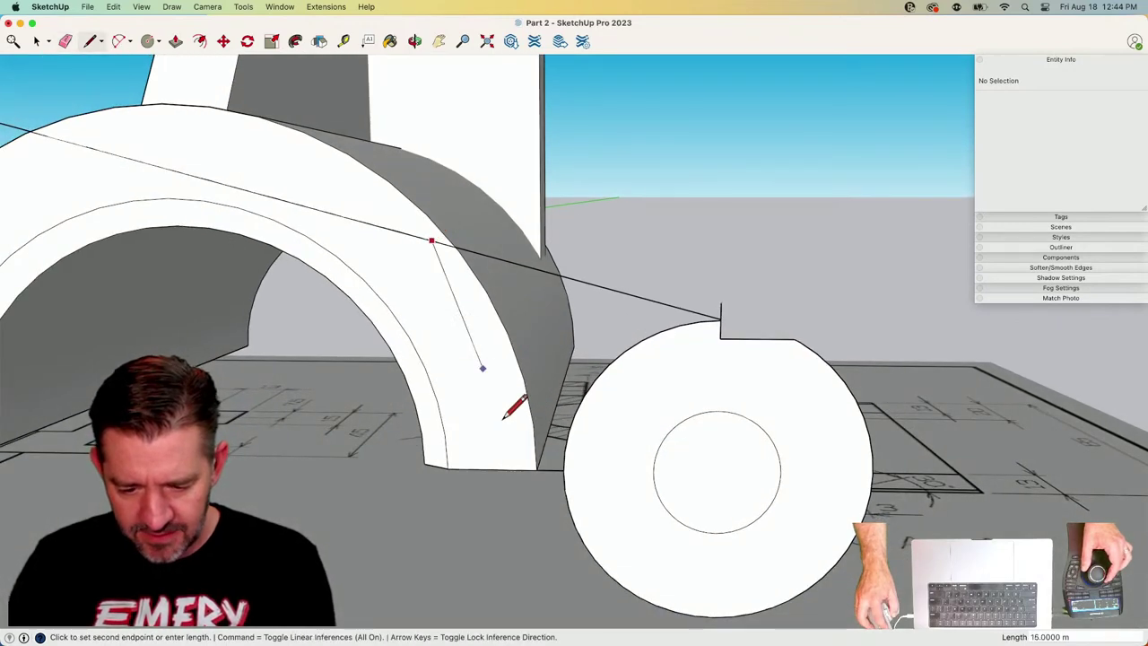
left_click(511, 468)
left_click(564, 468)
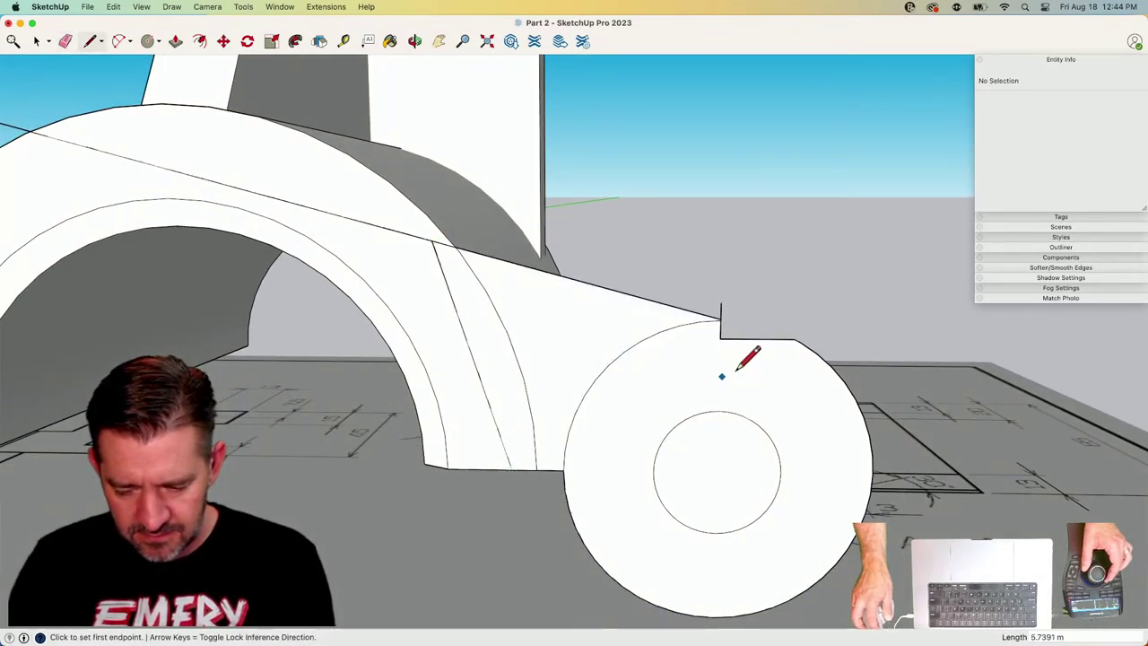
Erase the circle's arc between the web and the lug, and the vertical stub above the sloped line.
key("e")
left_click(611, 361)
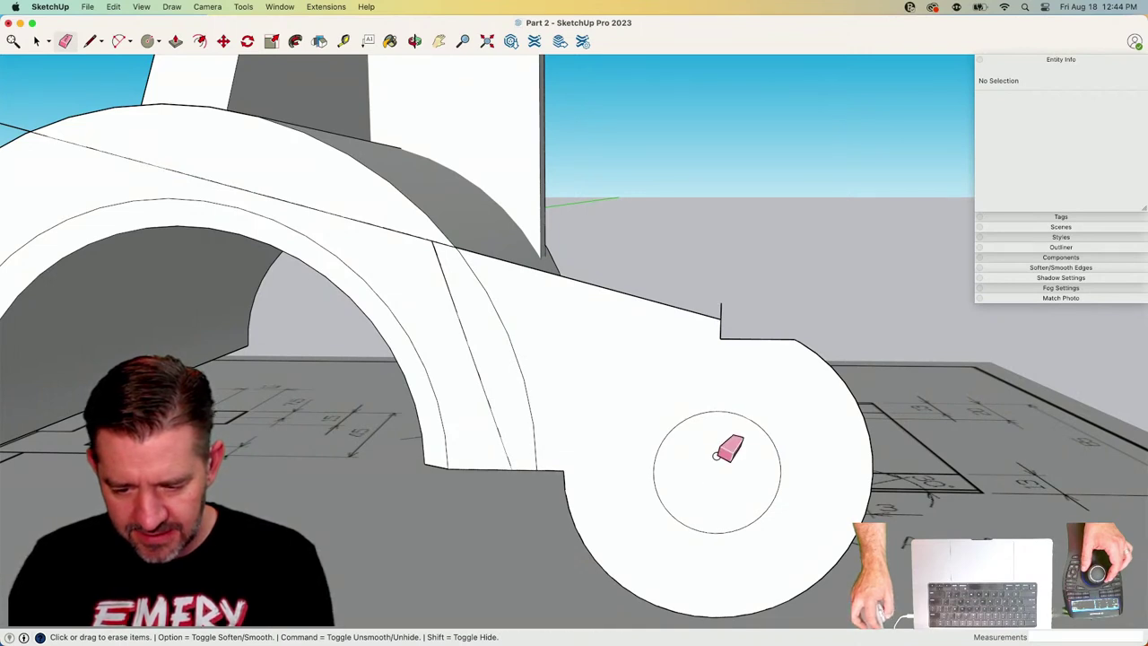
left_click(720, 311)
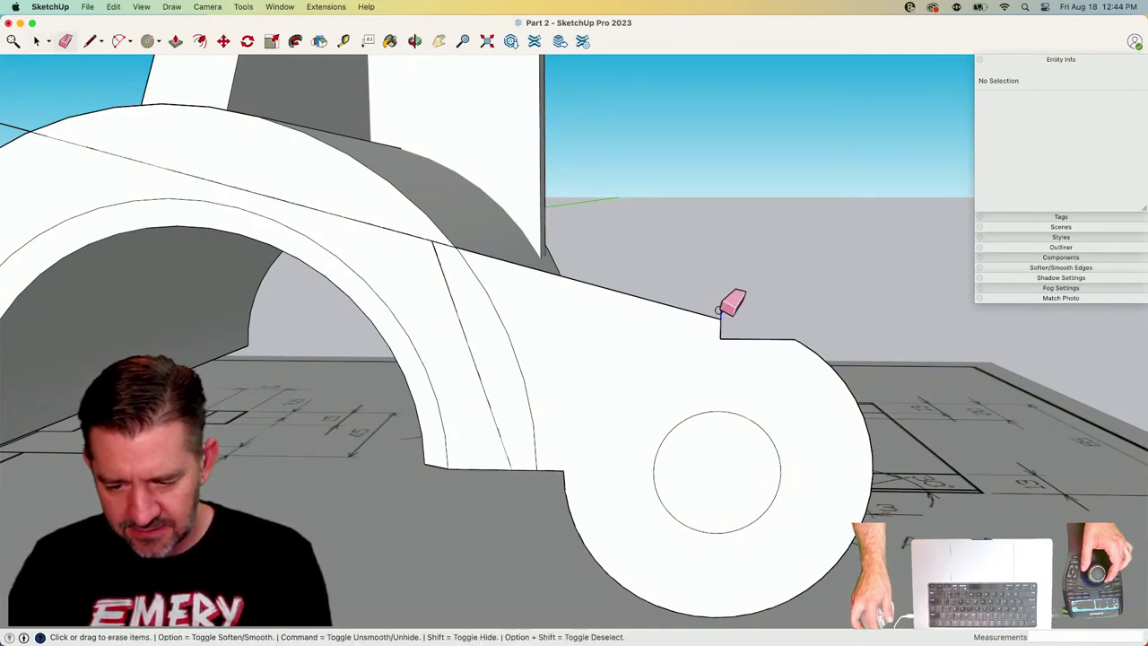
Delete the face inside the lug's hole and erase the surplus sloped line running across the half-round bracket.
key("space")
left_click(723, 458)
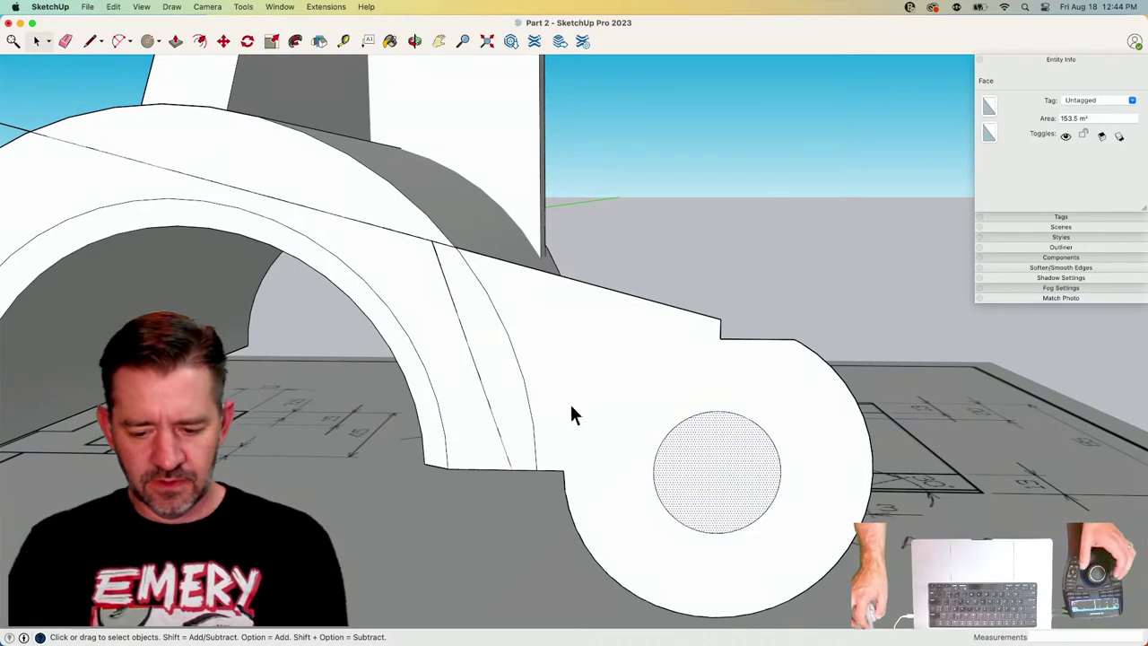
key("Delete")
middle_click_drag(702, 475, 410, 316)
key("e")
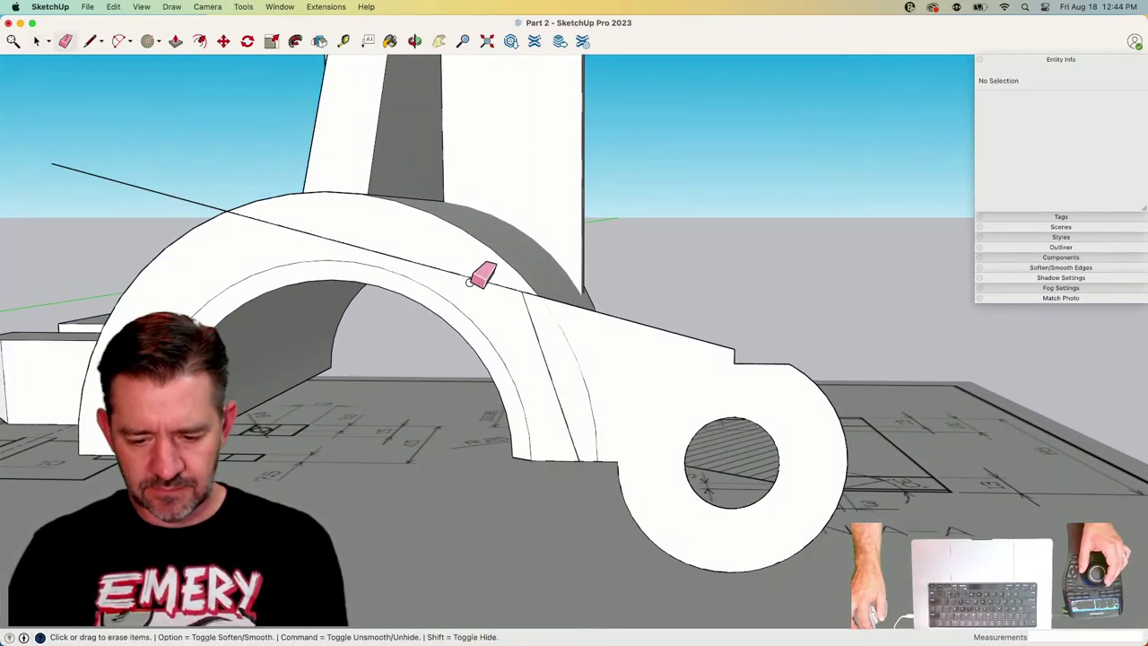
left_click(496, 282)
Review the lug and height dimensions in the drawing's front view, and measure the tube centre's height above the bracket's base.
scroll(497, 282, "down", 10)
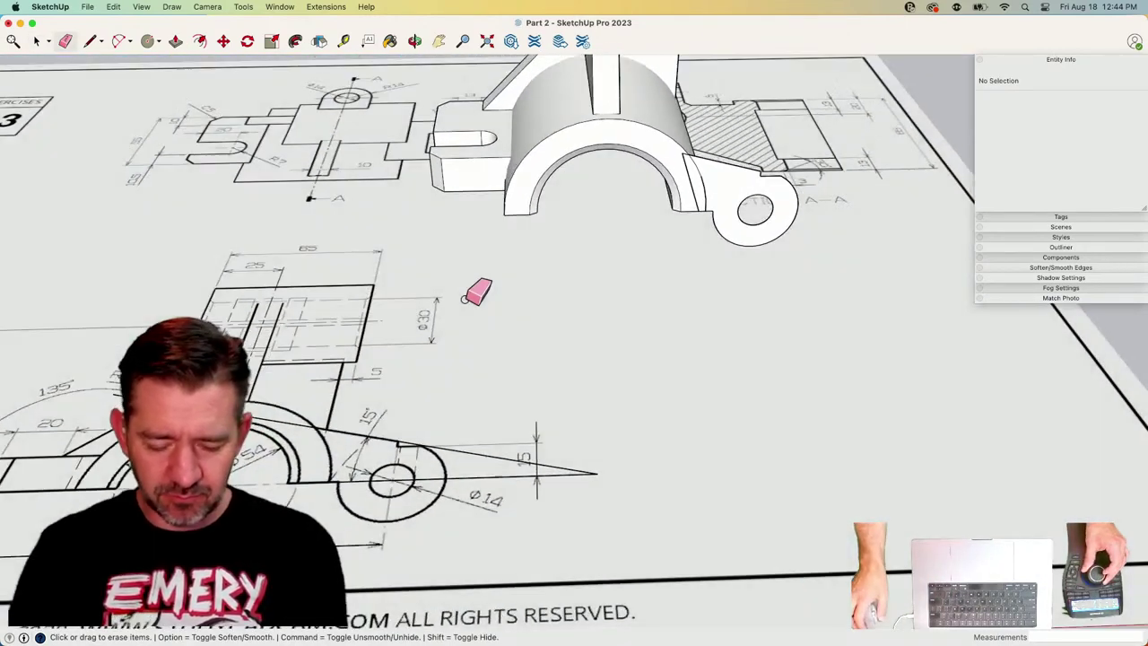
middle_click_drag(465, 299, 460, 389)
scroll(461, 390, "up", 5)
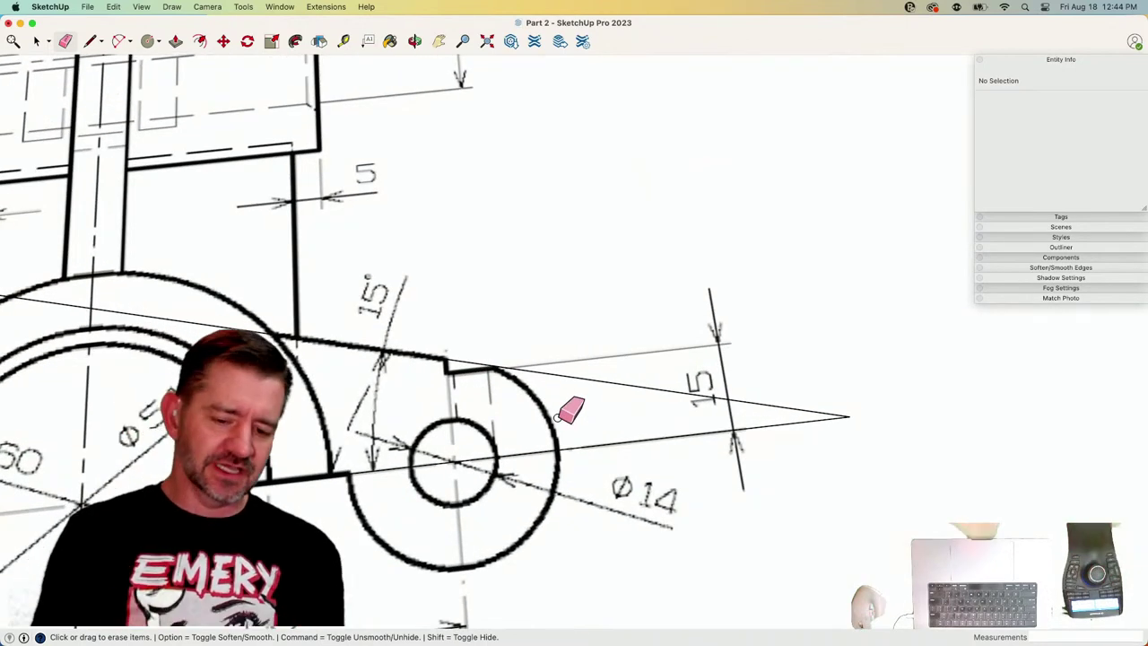
mouse_move(558, 418)
middle_mouse_down()
mouse_move(313, 331)
mouse_move(402, 333)
middle_mouse_up()
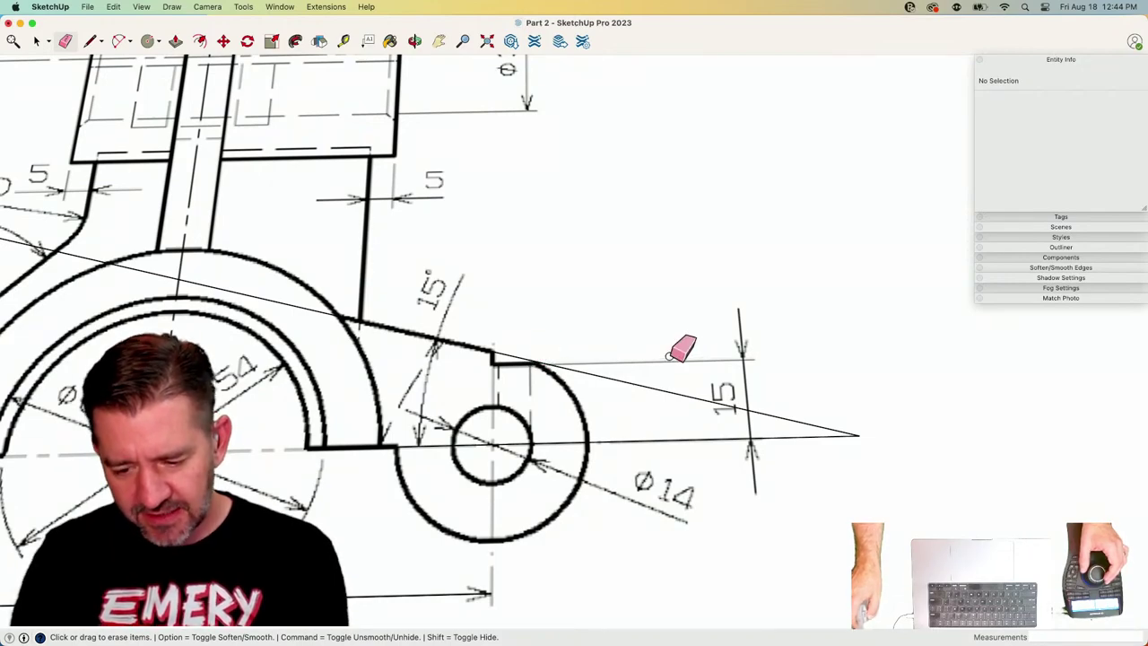
scroll(678, 390, "down", 4)
mouse_move(665, 397)
middle_mouse_down()
mouse_move(643, 402)
mouse_move(631, 435)
mouse_move(655, 417)
mouse_move(638, 445)
middle_mouse_up()
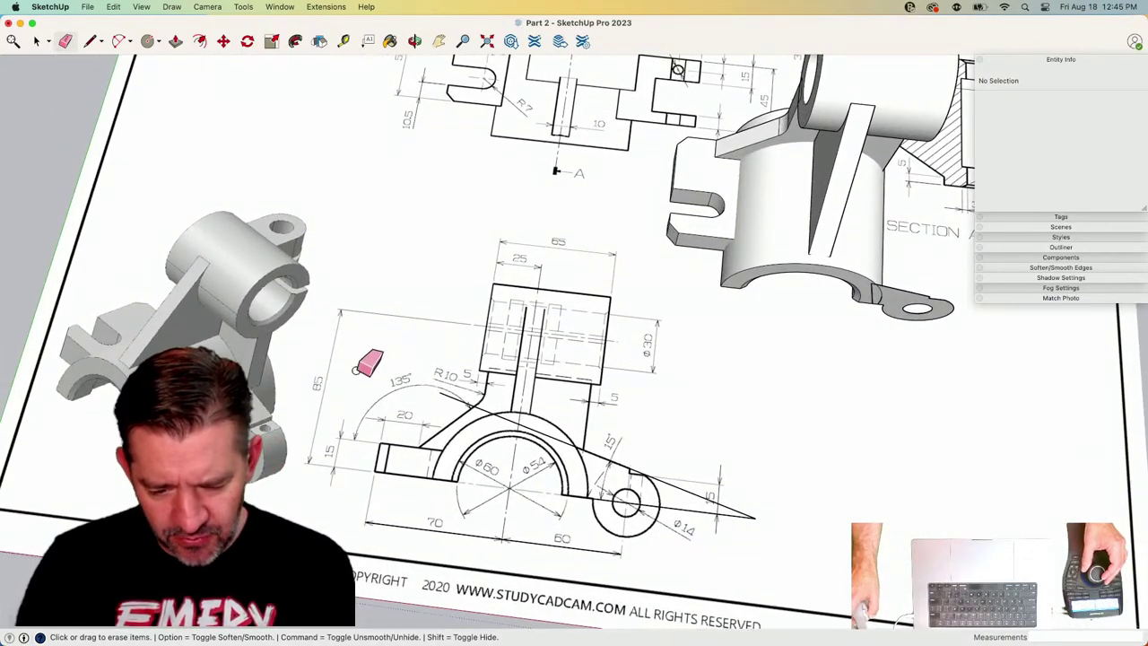
key("l")
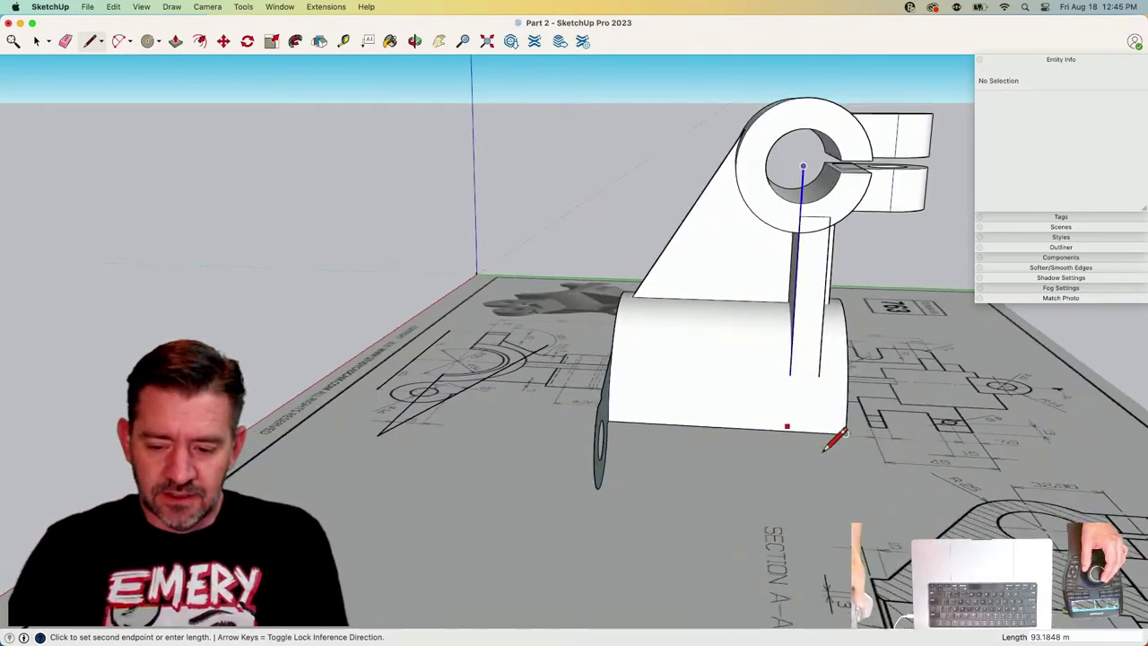
key("space")
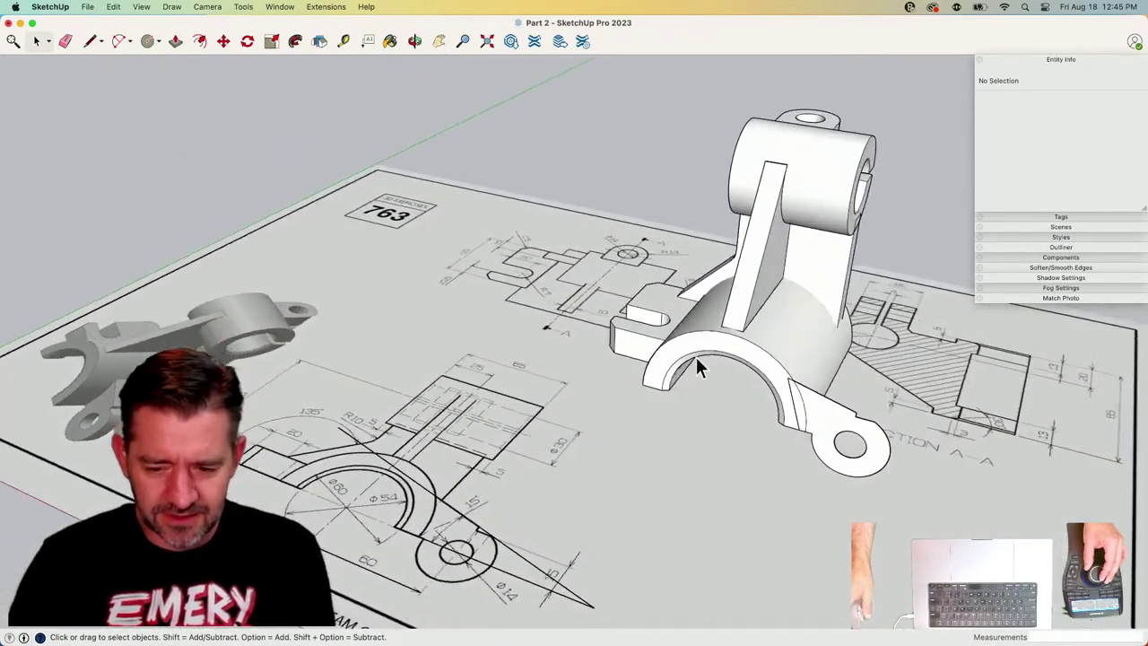
Extend a construction line out from the bracket's base corner and draw an 85 m vertical line up from its end.
key("l")
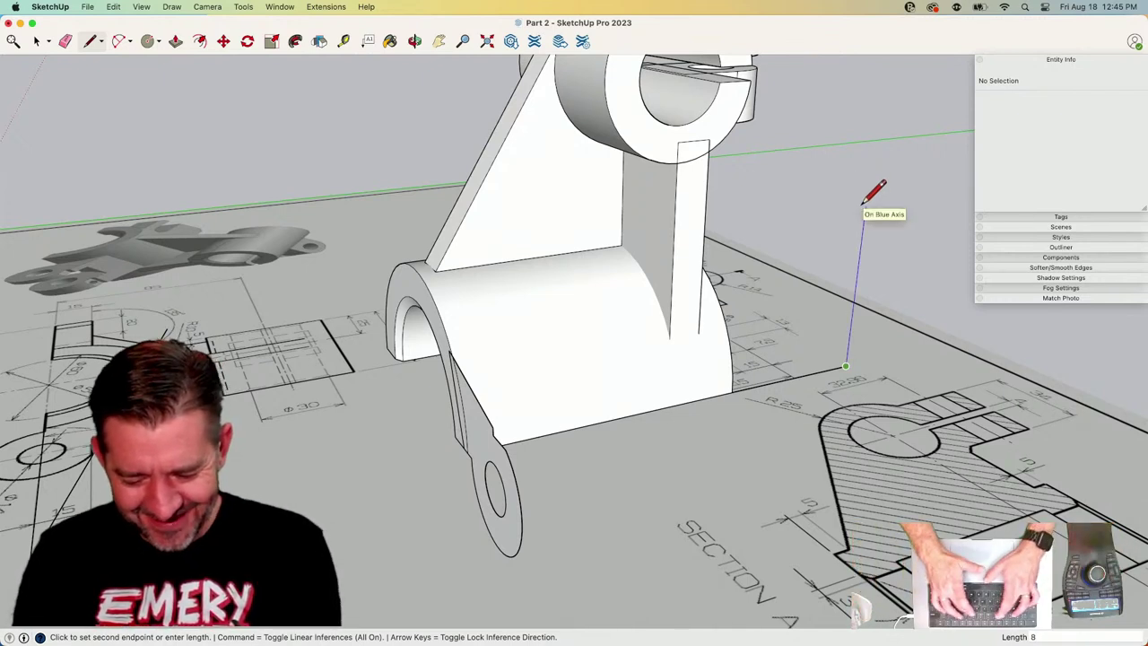
type("5")
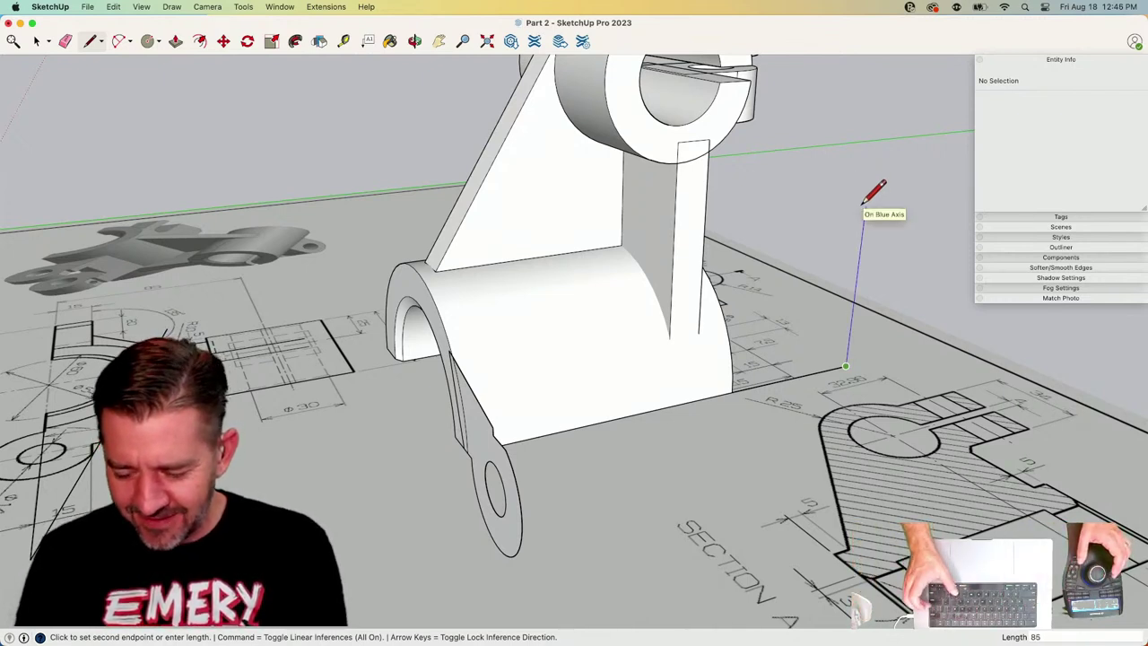
key("Return")
key("space")
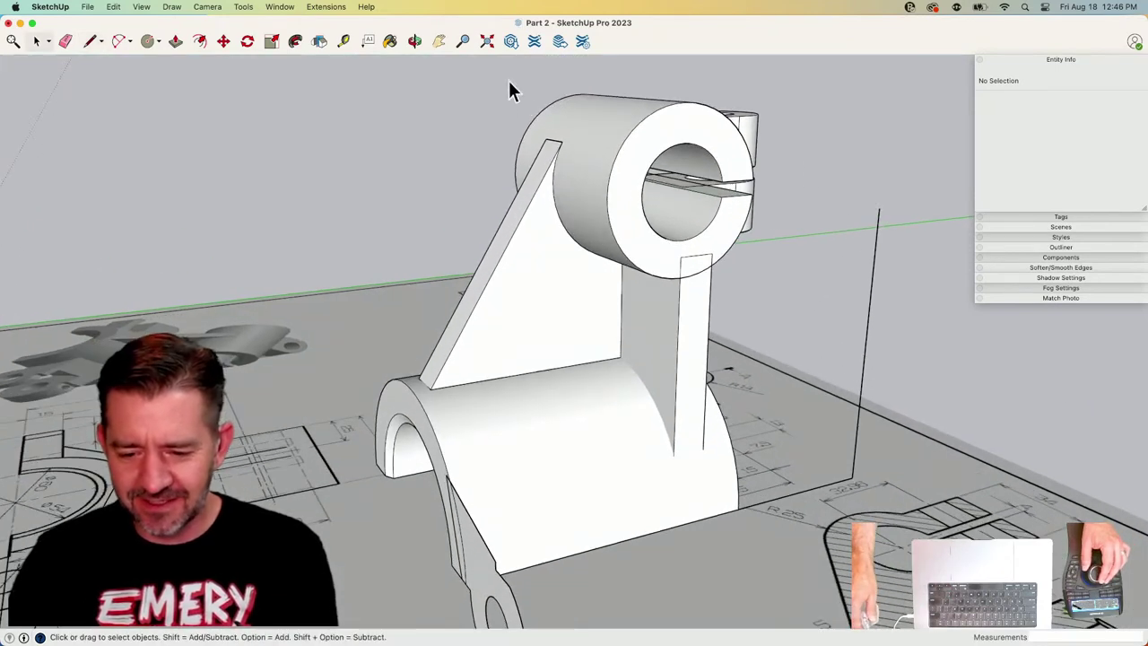
Move the slotted tube and its two clamp ears down about 8.18 m, aligning the bore's centre with the vertical line's top.
left_click_drag(805, 285, 825, 338)
scroll(819, 371, "up", 5)
key("m")
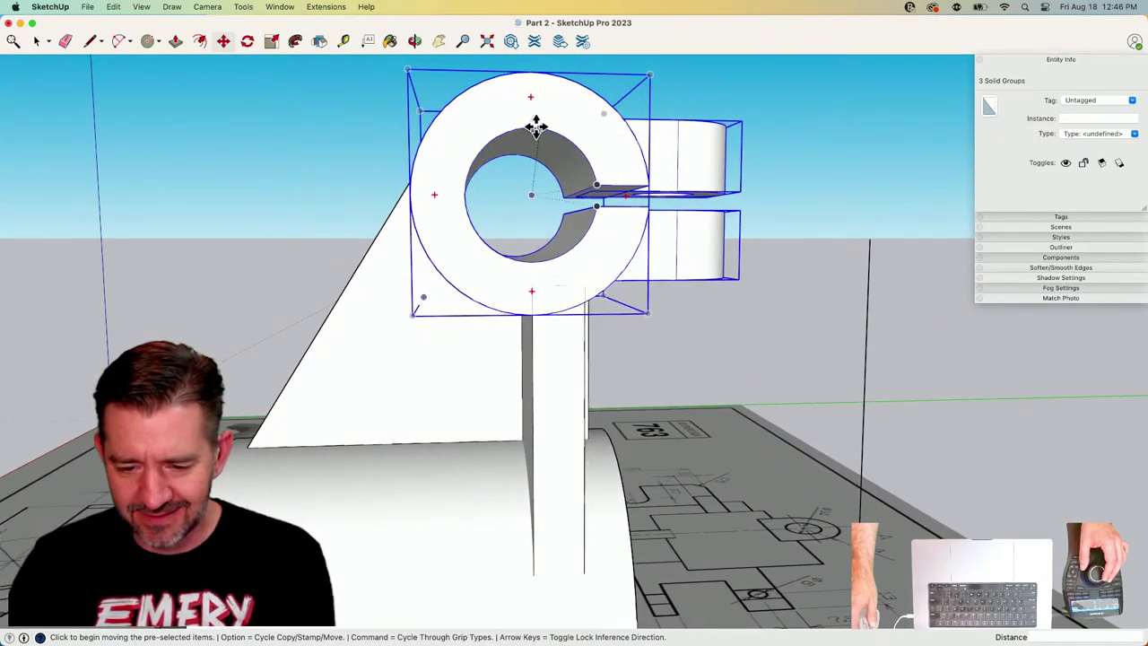
left_click(531, 195)
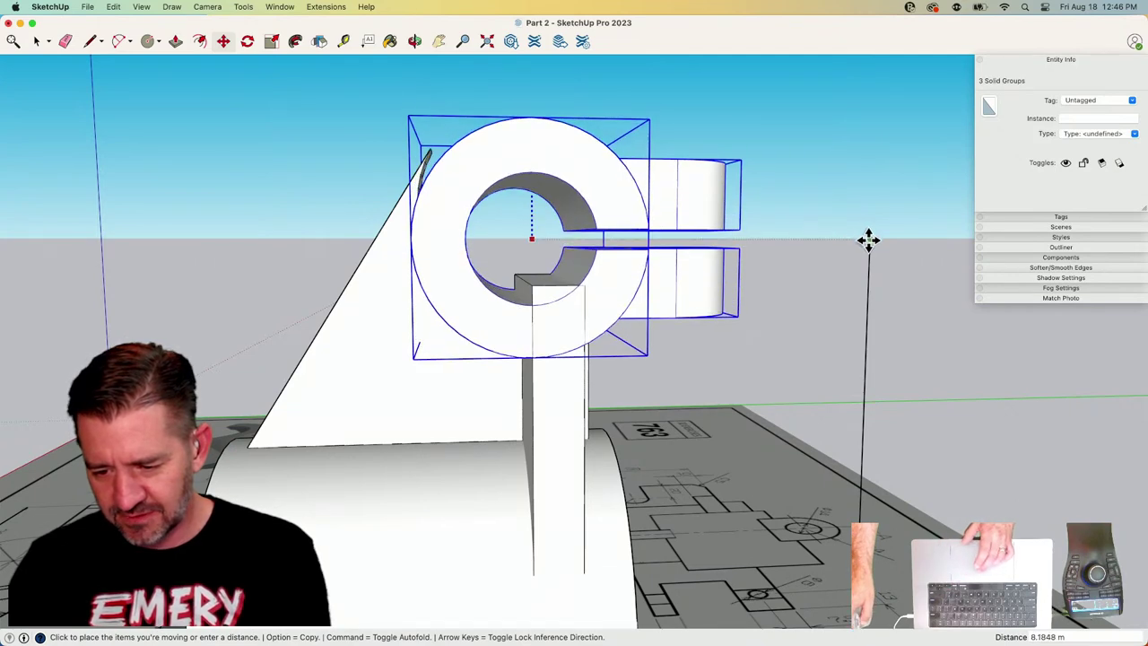
Erase the vertical and horizontal construction lines beside the bracket.
key("e")
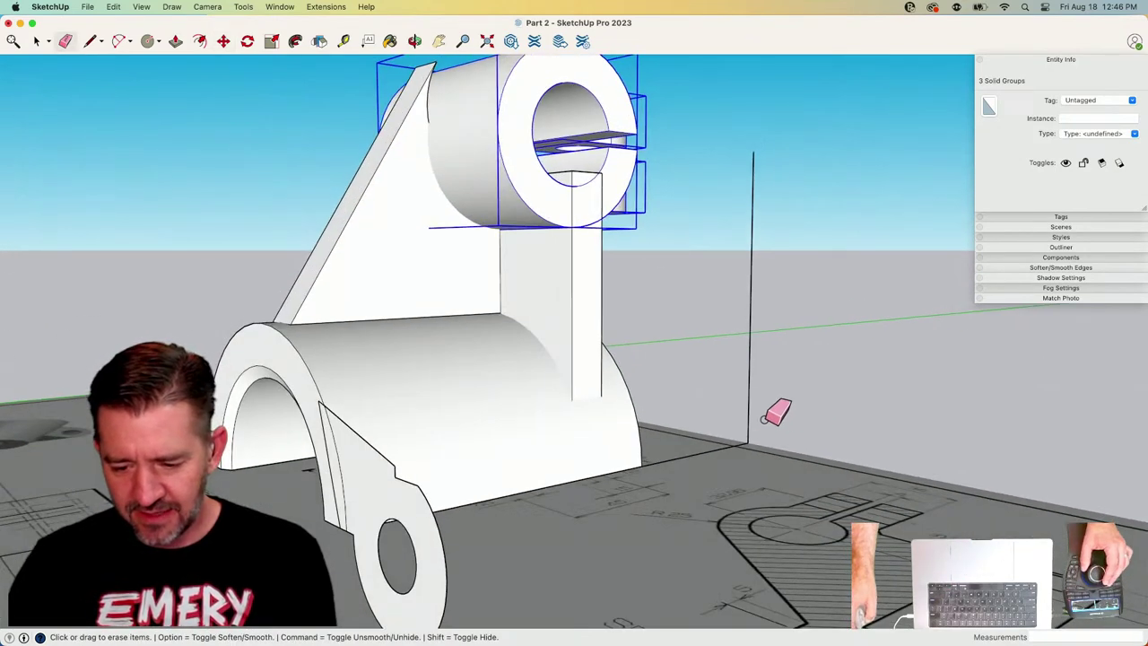
left_click(744, 442)
key("super+z")
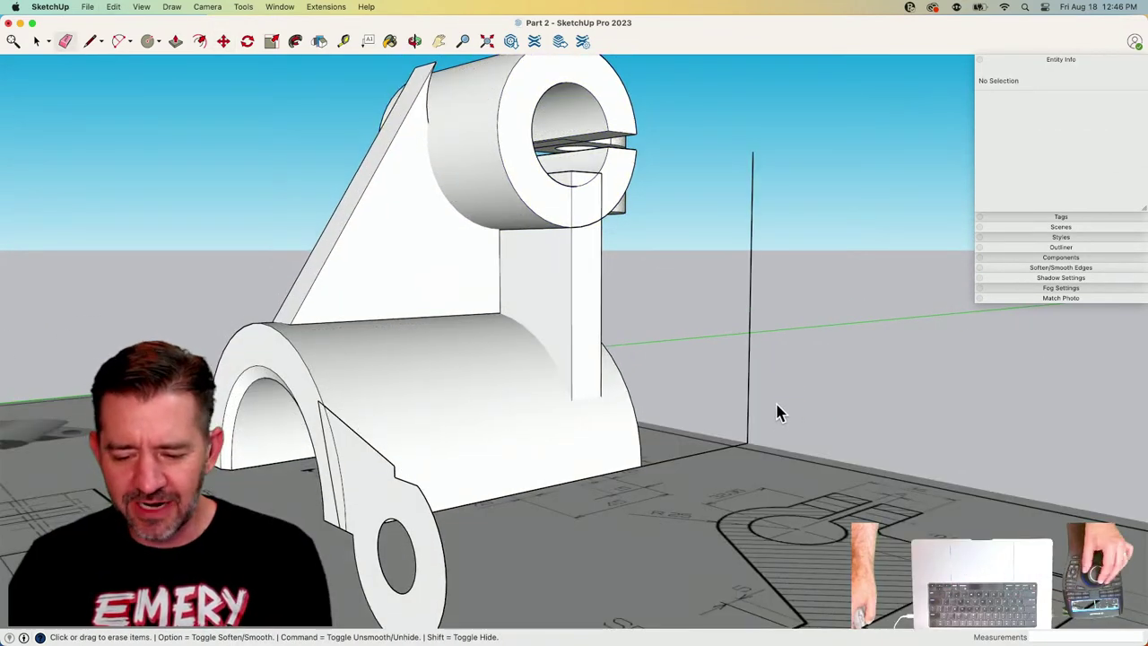
key("space")
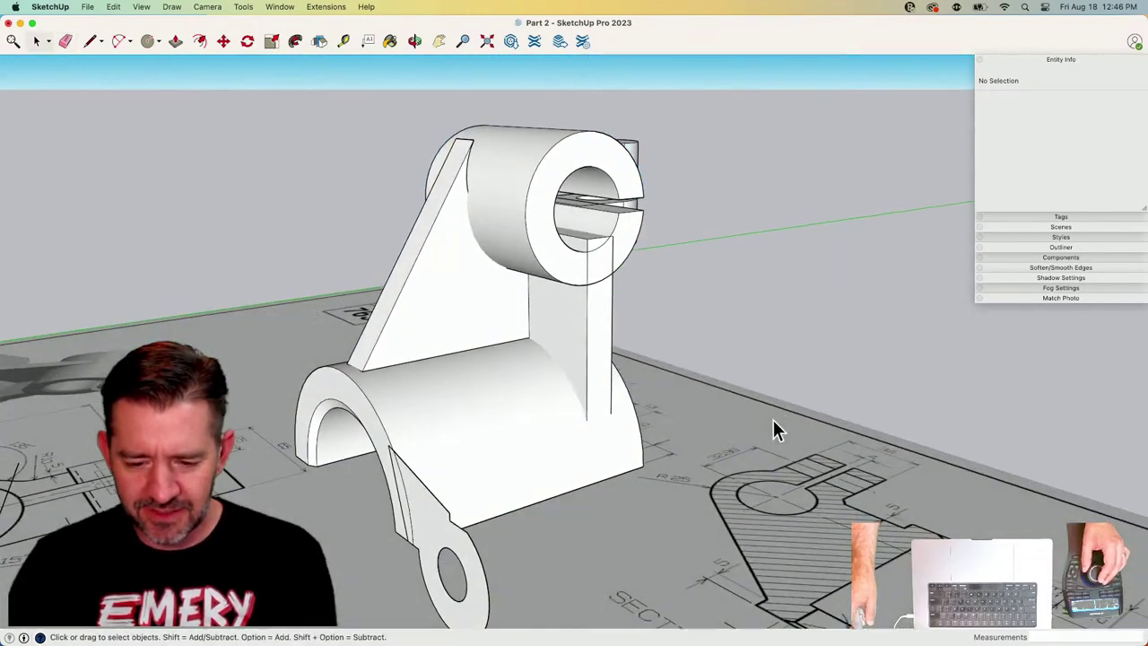
Lower the top face of the upright support group with Push/Pull so it no longer protrudes into the tube's bore.
scroll(783, 428, "up", 2)
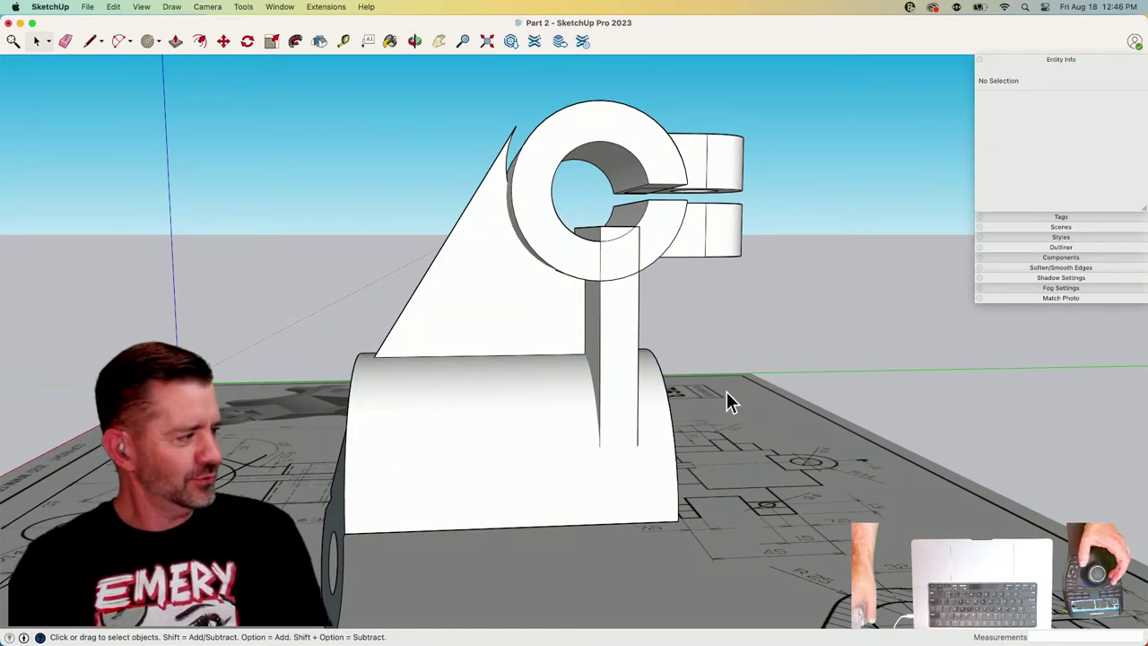
middle_click_drag(721, 403, 692, 311)
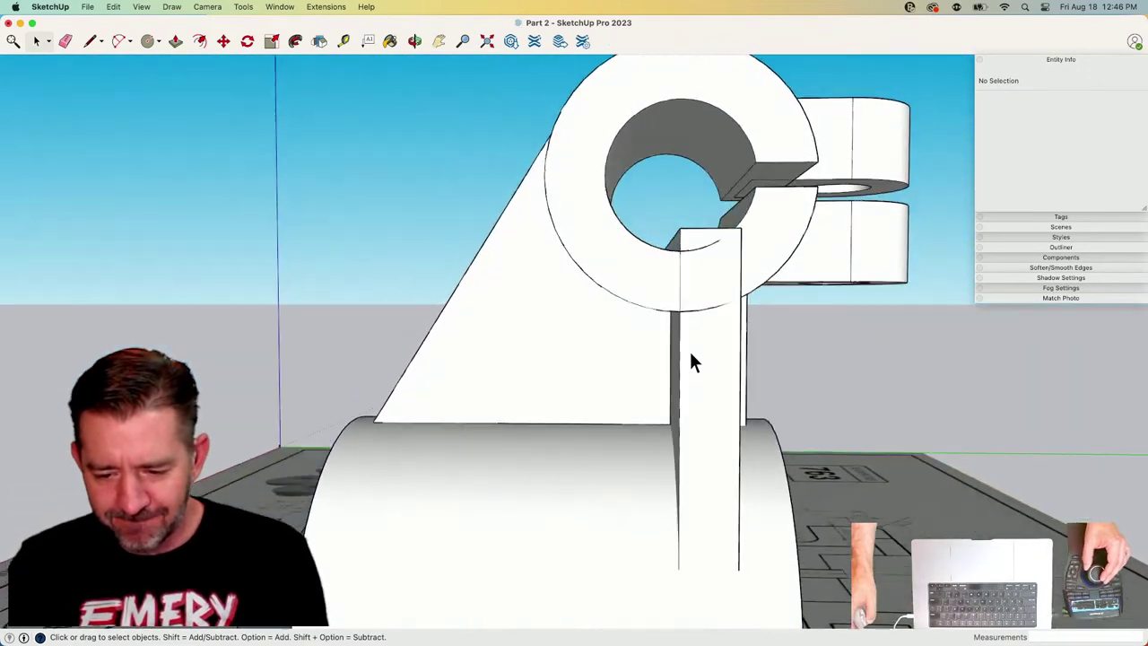
left_click(702, 371)
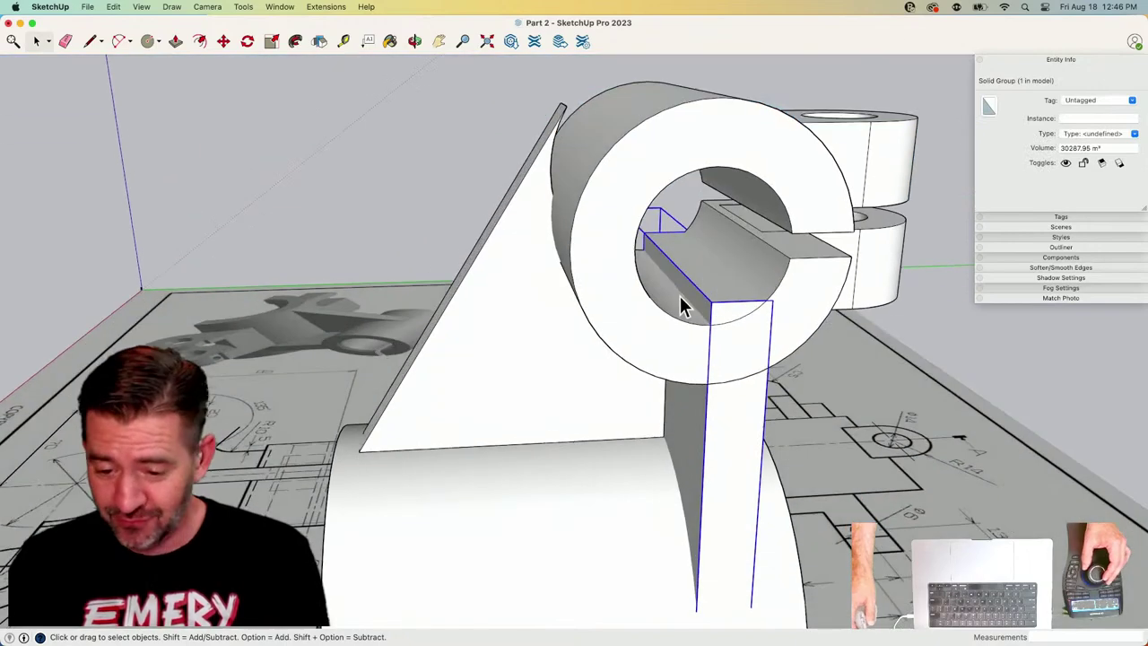
double_click(725, 287)
key("p")
left_click(702, 280)
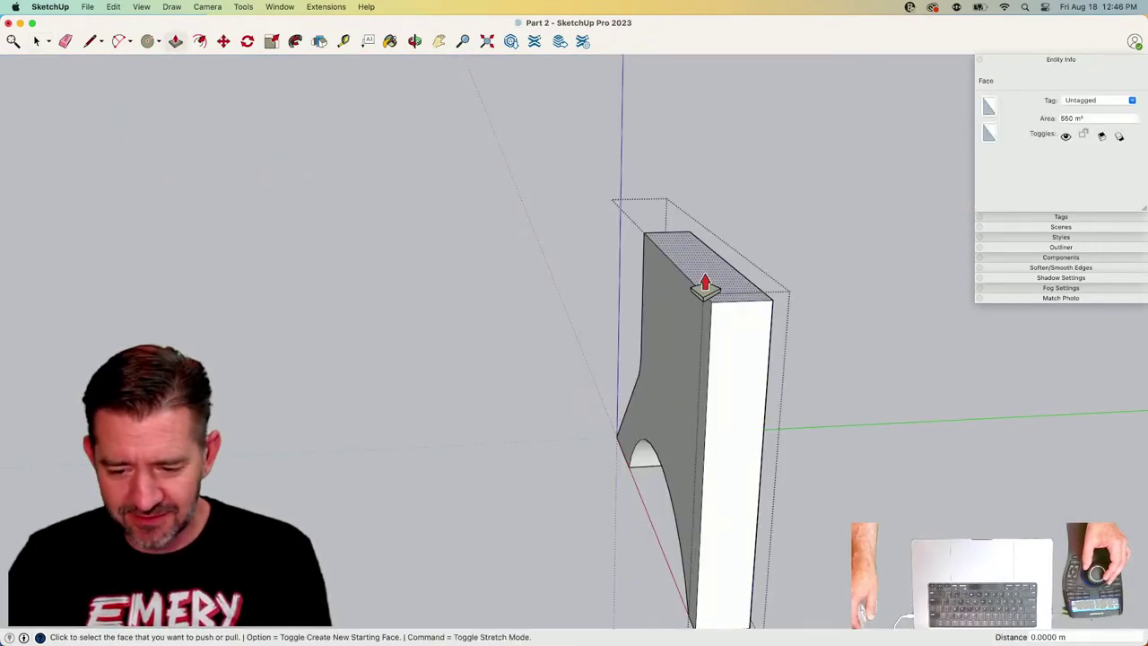
left_click(703, 322)
key("space")
left_click(910, 326)
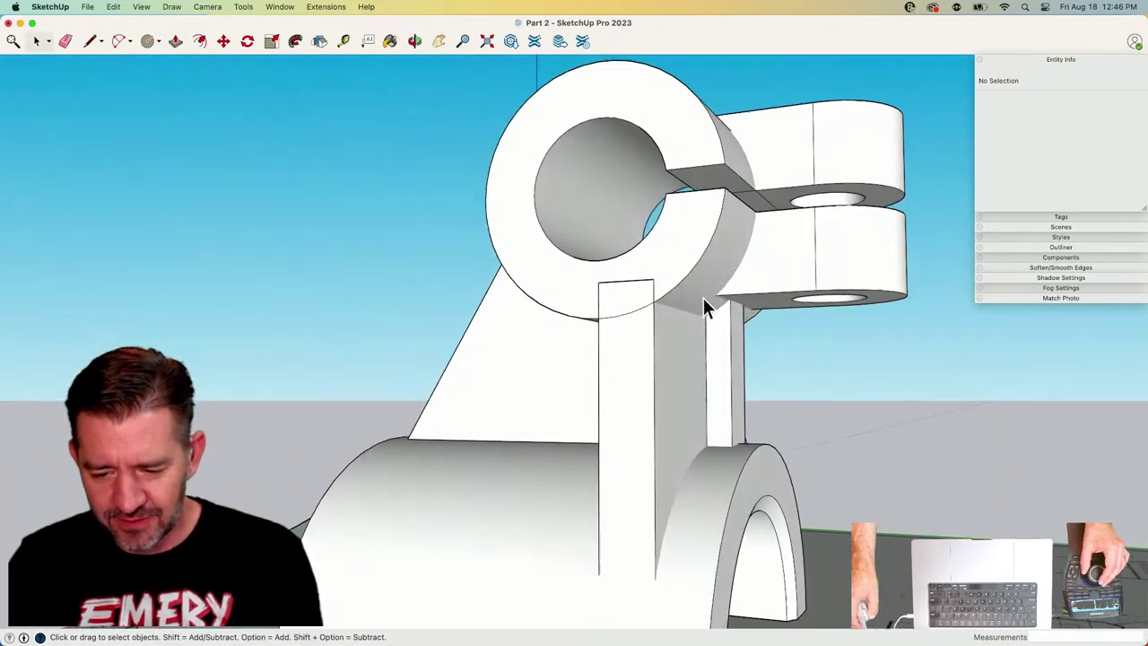
Open the sloped support's group and soften the facet edges along its curved cut-out.
mouse_move(703, 298)
middle_mouse_down()
mouse_move(723, 331)
mouse_move(661, 282)
mouse_move(697, 242)
mouse_move(640, 245)
mouse_move(372, 196)
mouse_move(450, 240)
mouse_move(494, 224)
mouse_move(514, 156)
middle_mouse_up()
left_click(375, 202)
double_click(448, 241)
key("e")
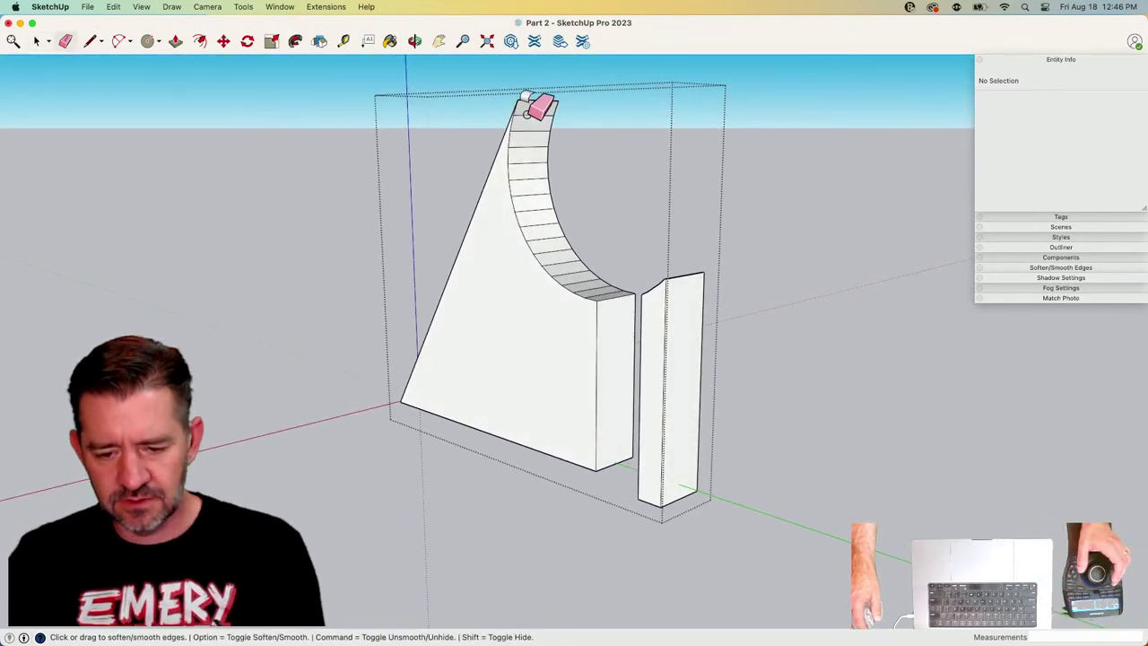
left_click(581, 281)
Show the rest of the model during group editing and move the sloped support's curved surface down about 6.13 m.
key("m")
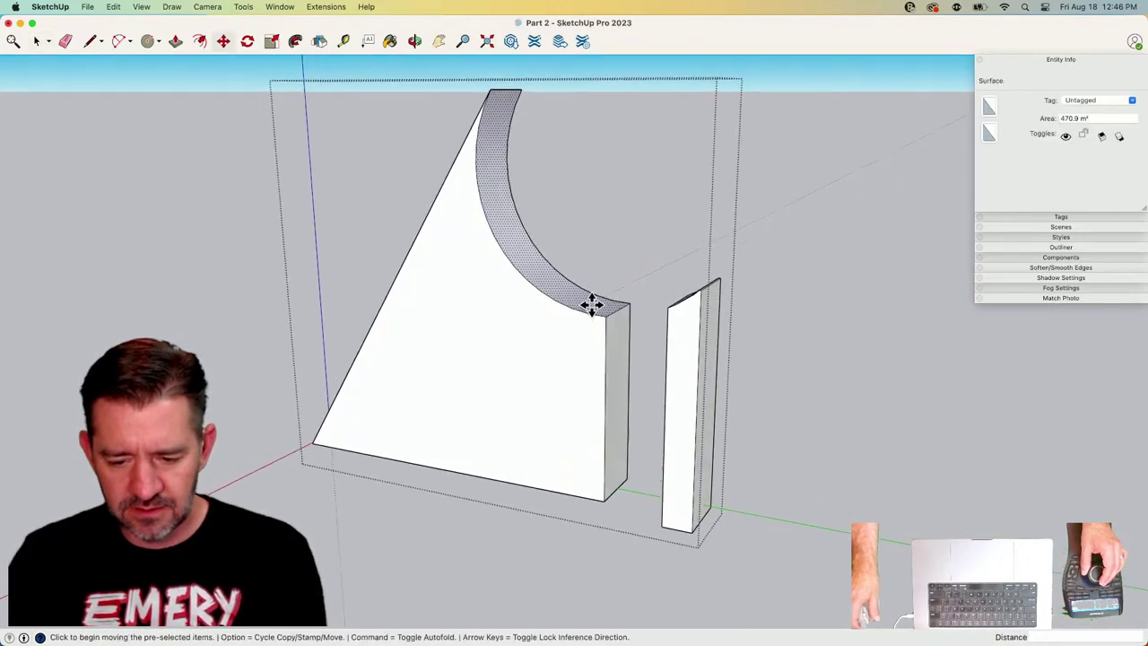
middle_click_drag(595, 332, 586, 331)
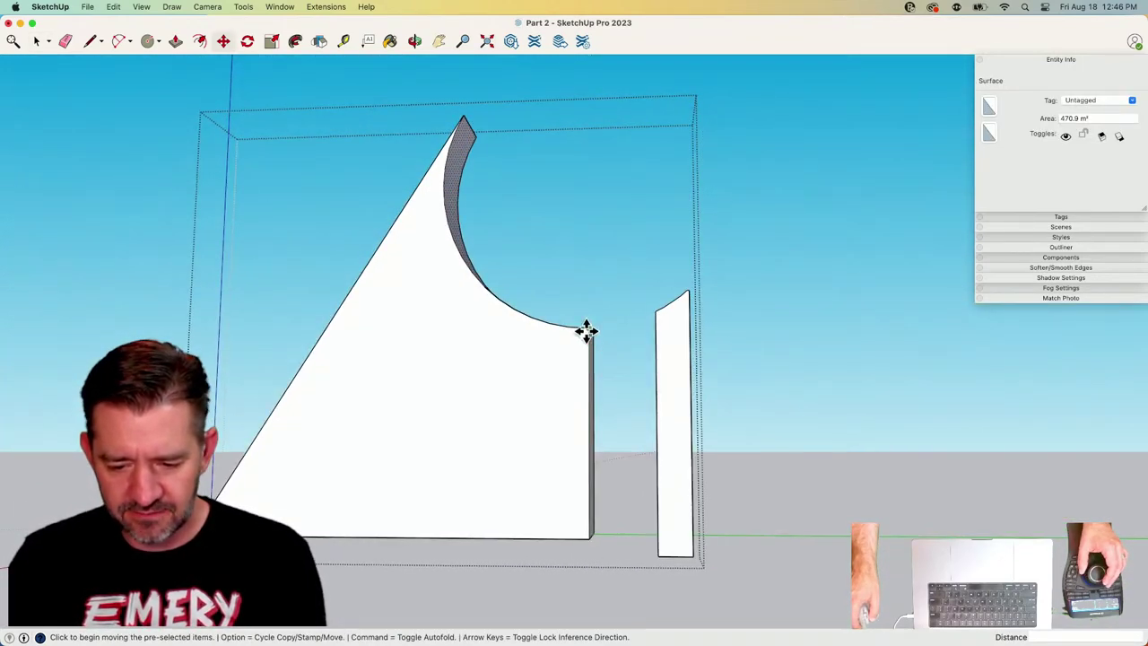
left_click(585, 328)
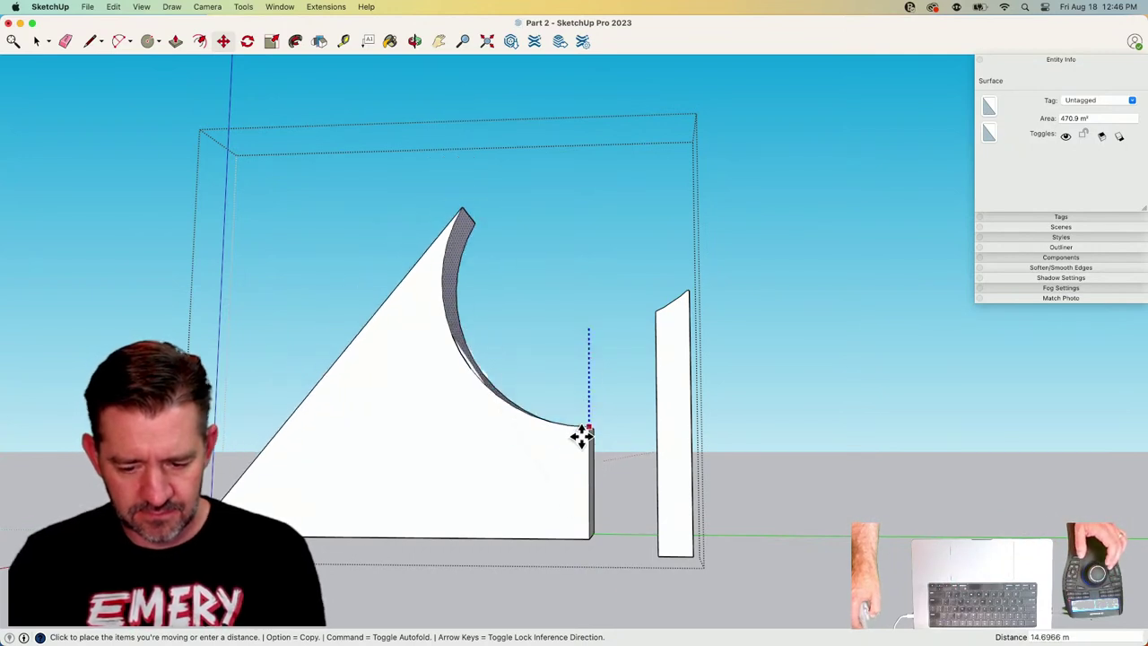
left_click(140, 9)
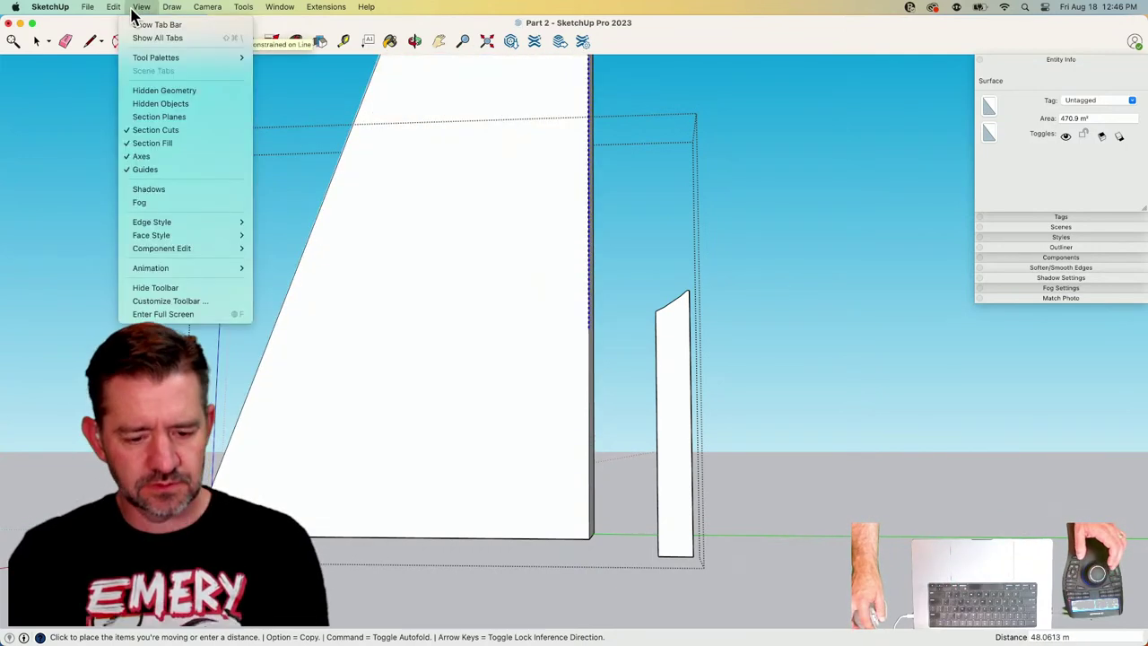
mouse_move(225, 254)
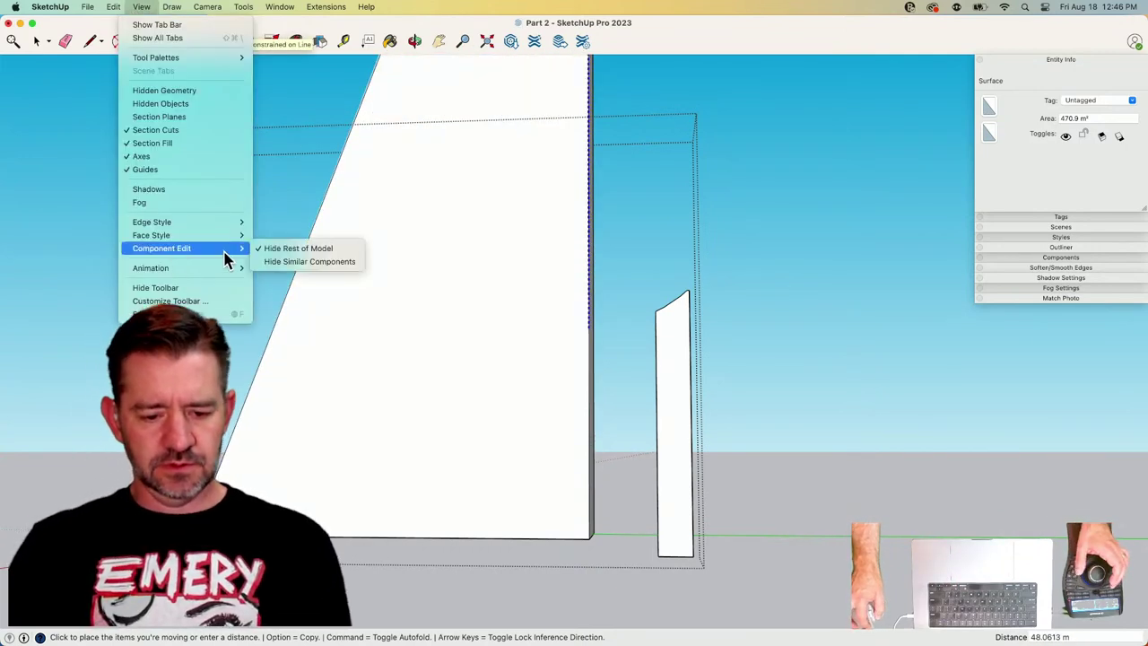
left_click(275, 250)
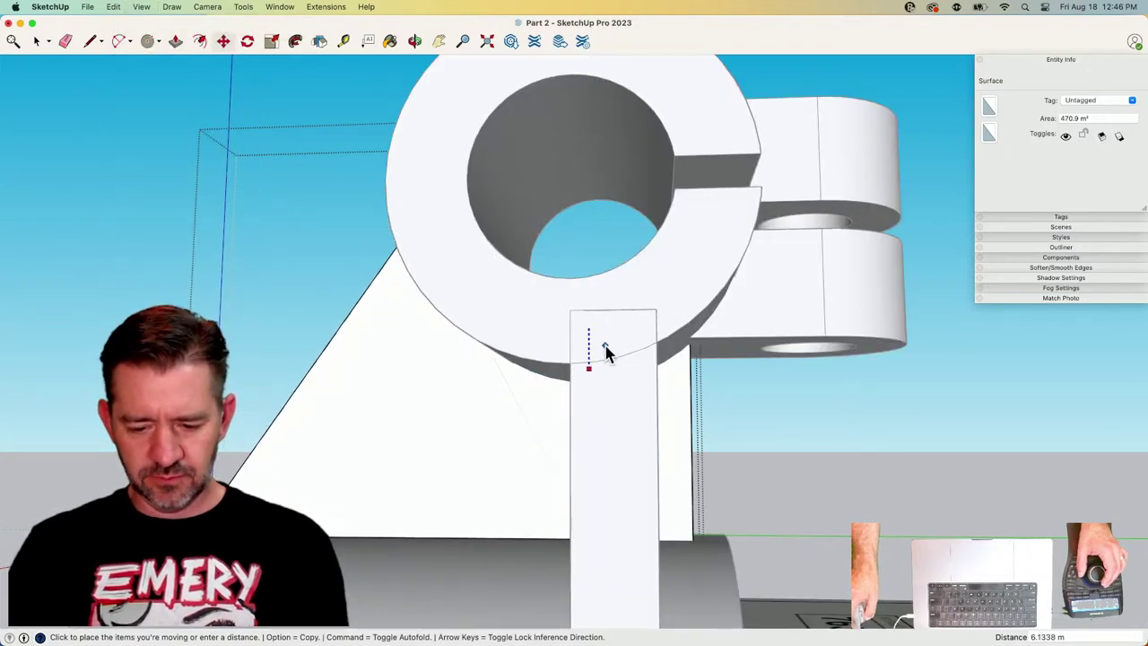
left_click(605, 346)
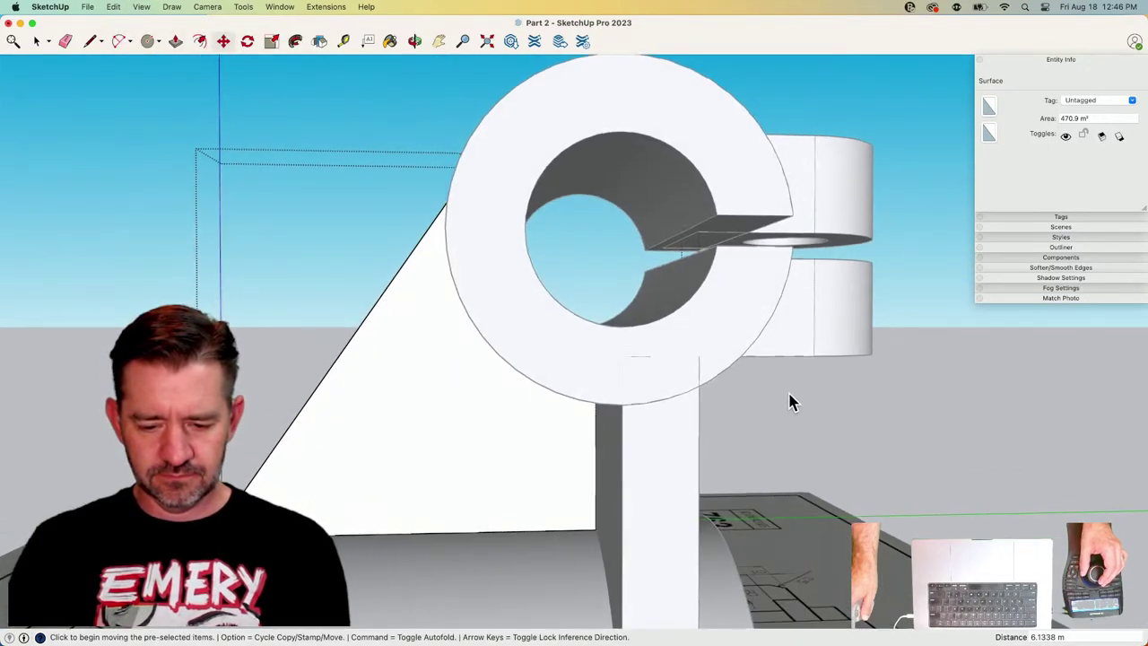
middle_click_drag(789, 400, 549, 131)
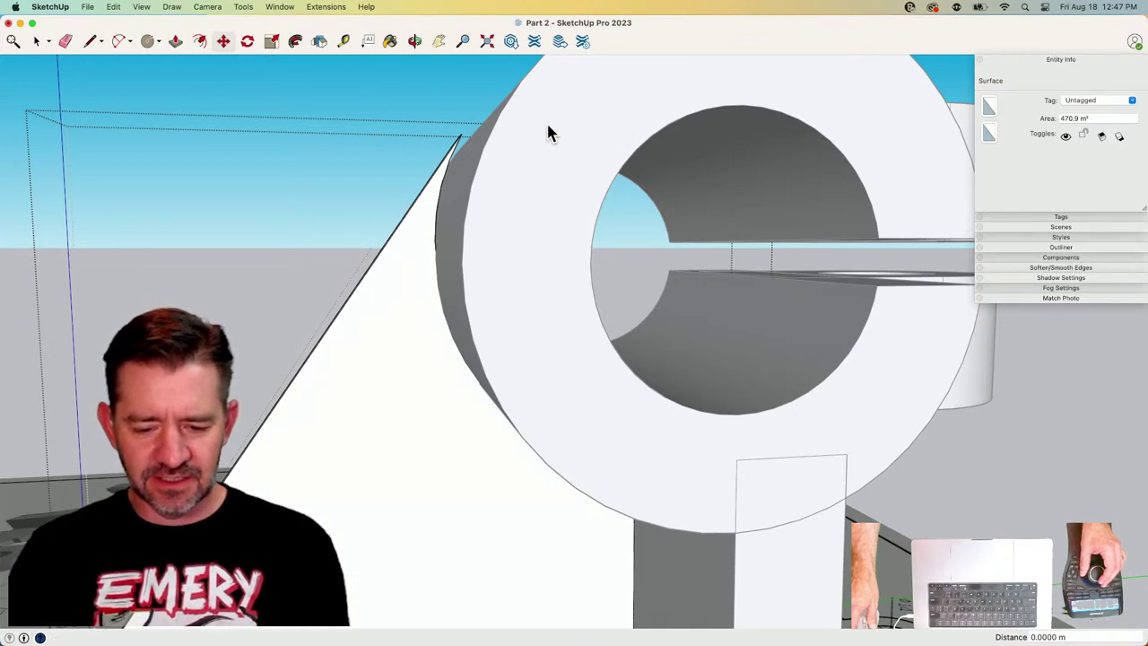
Lower the sloped support's curved surface about 2.05 m along the blue axis against the tube and close the group.
scroll(538, 139, "up", 5)
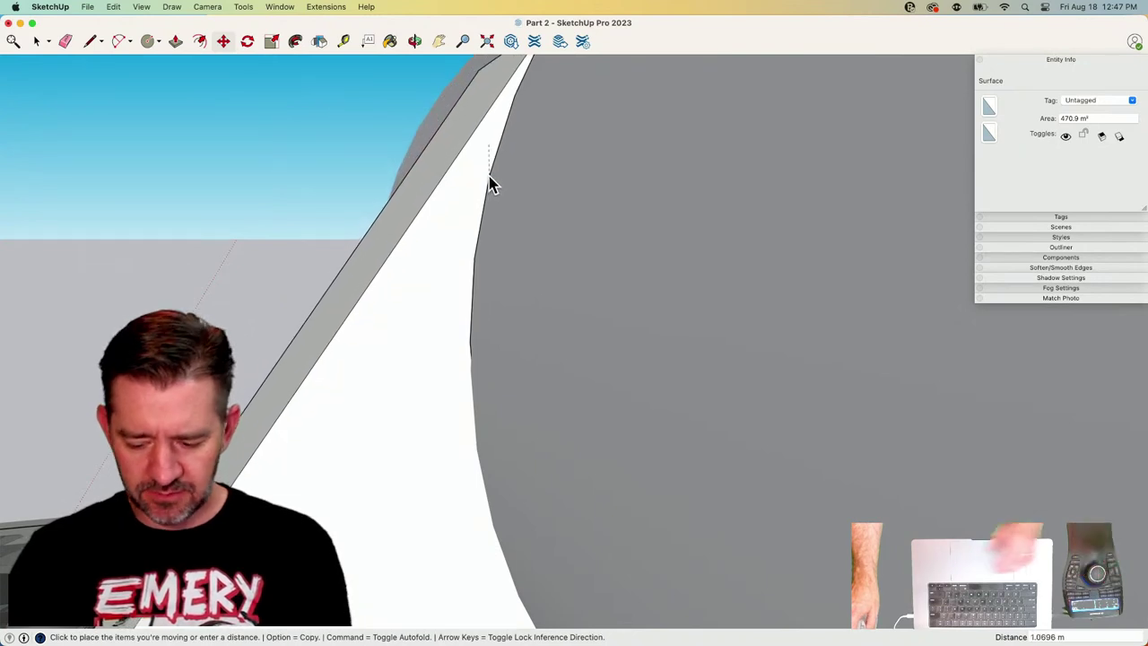
key("Up")
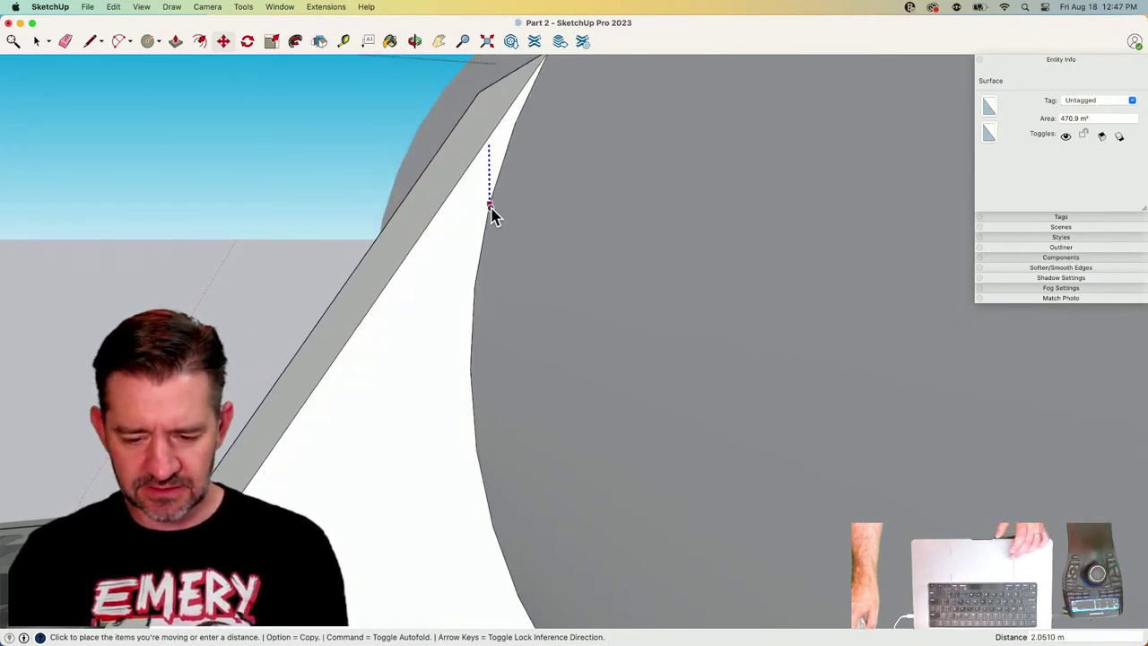
key("space")
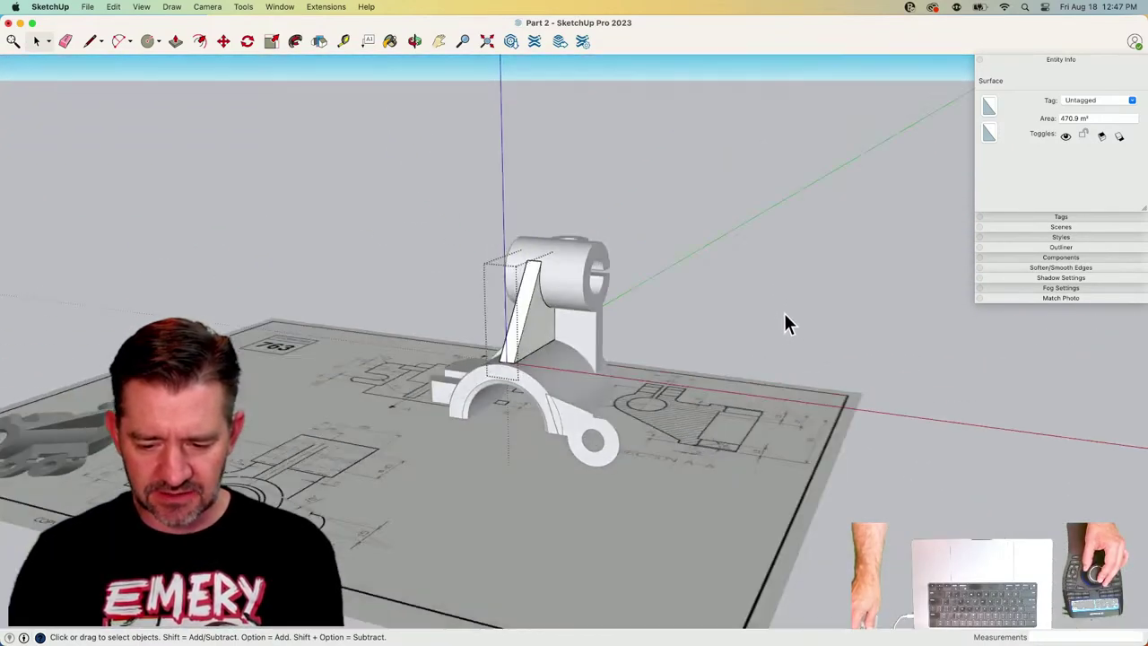
left_click(800, 316)
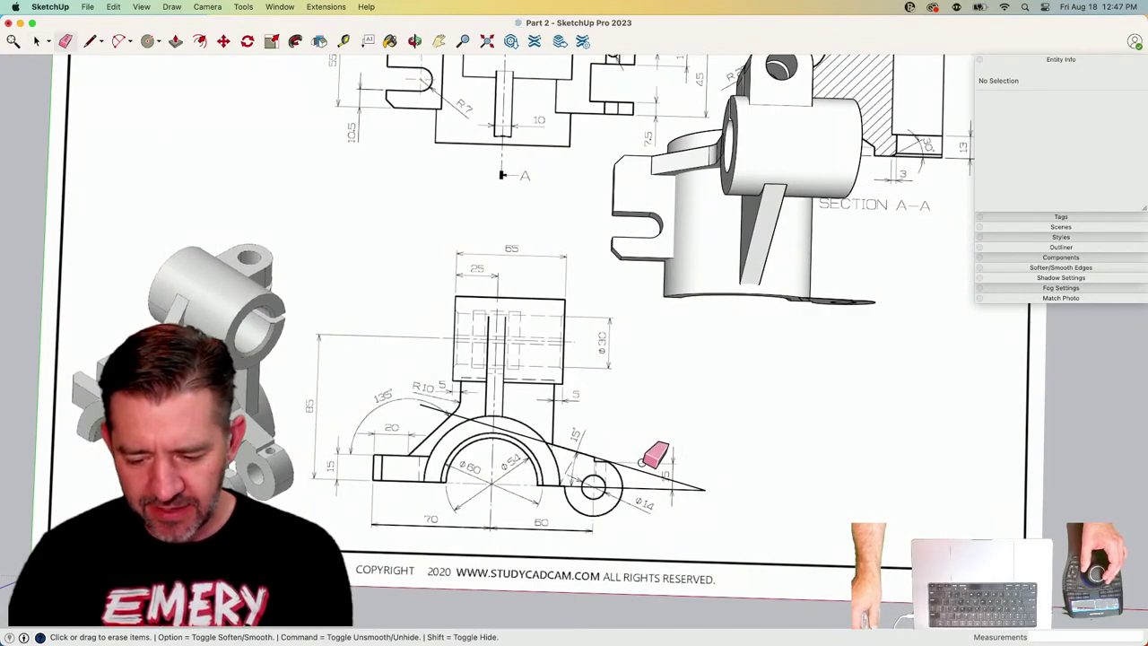
Measure the vertical distance between the hinge lug's lower edge and the base's lower edge in the drawing's top view.
key("space")
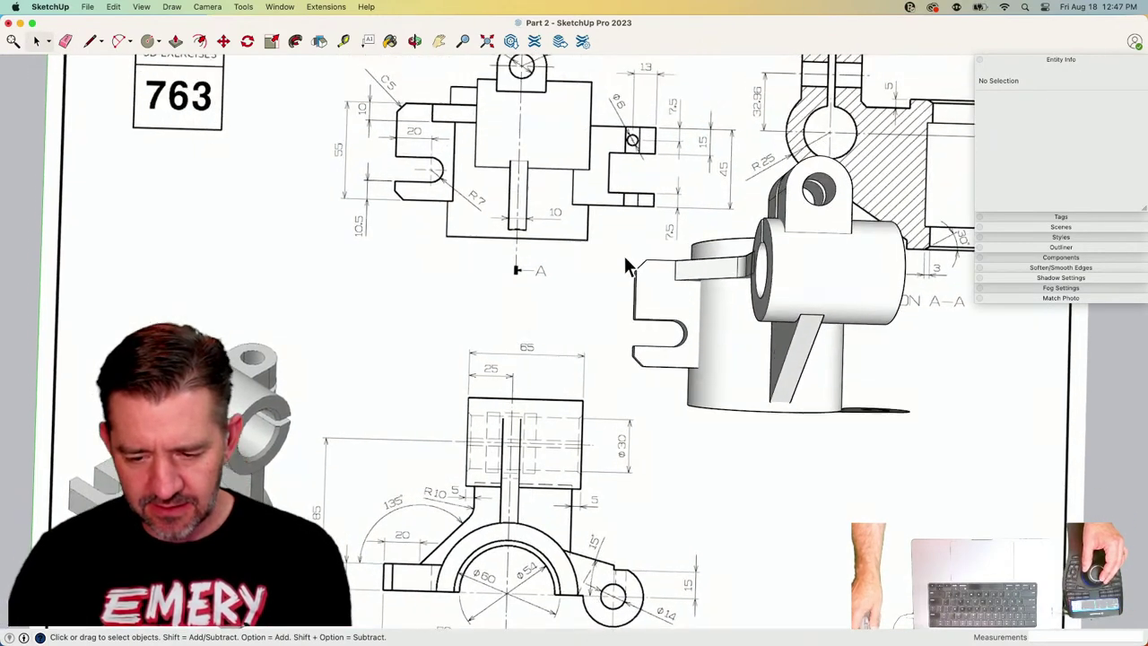
key("l")
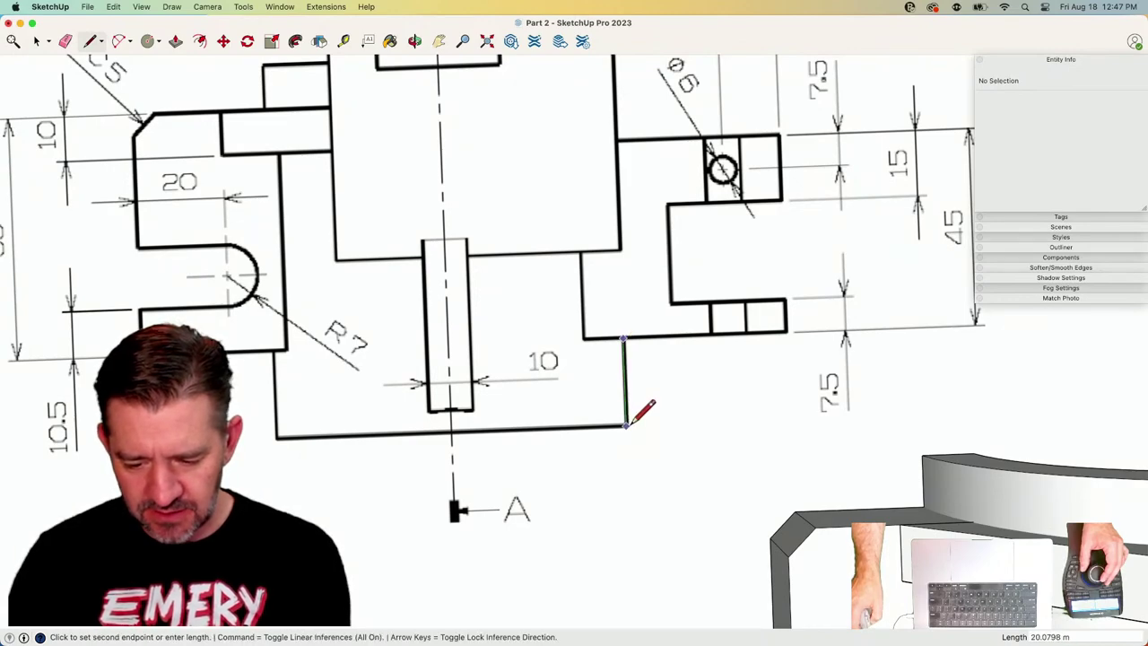
key("space")
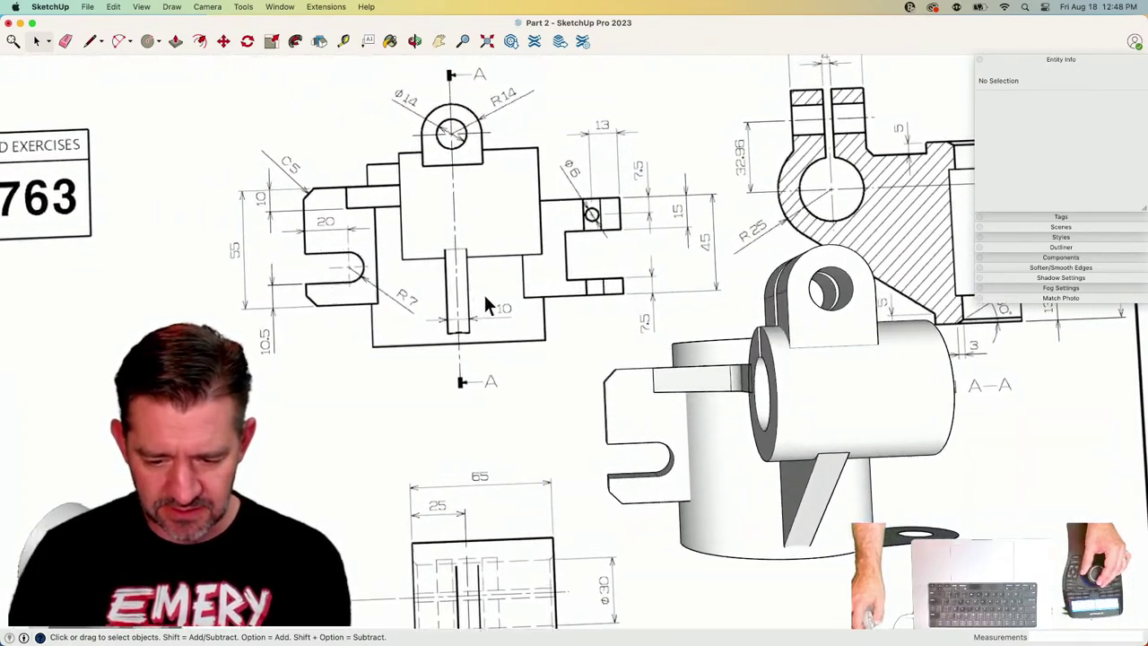
key("l")
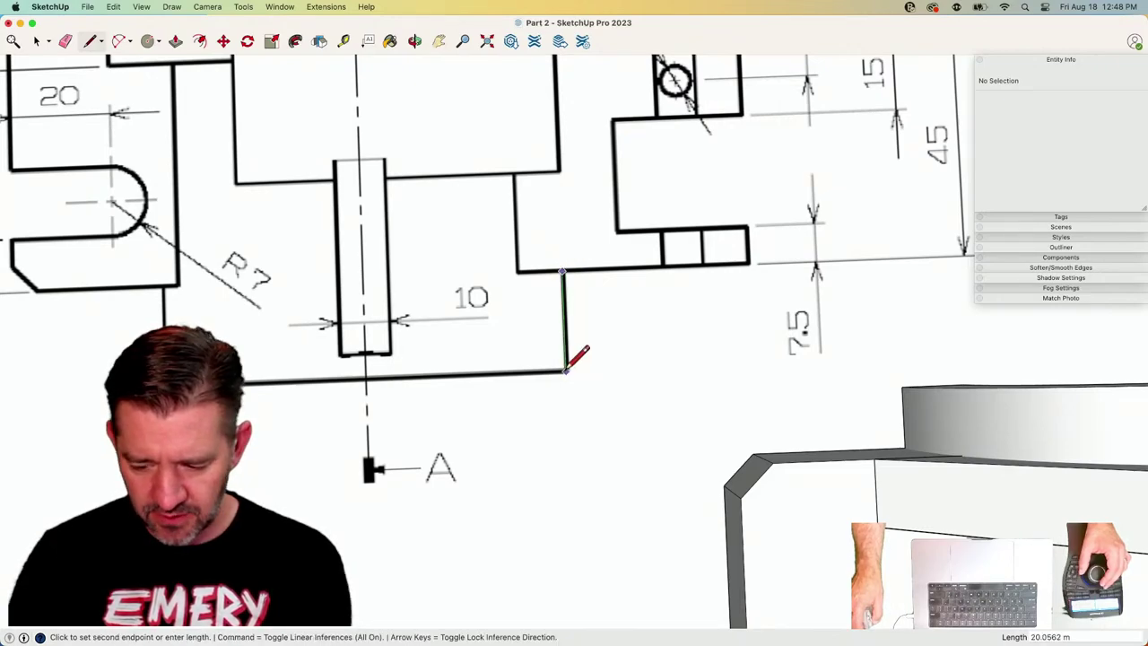
left_click(565, 370)
key("space")
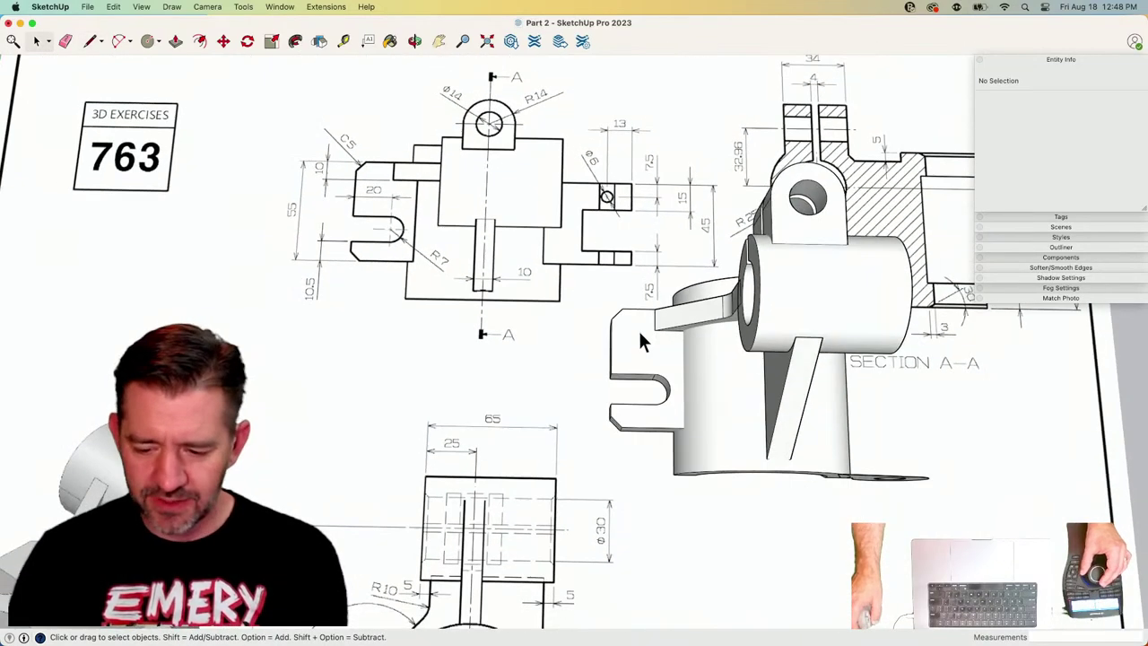
Move the hinge lug profile face 20 m along the green axis, inward from the base's front edge.
left_click(804, 381)
key("m")
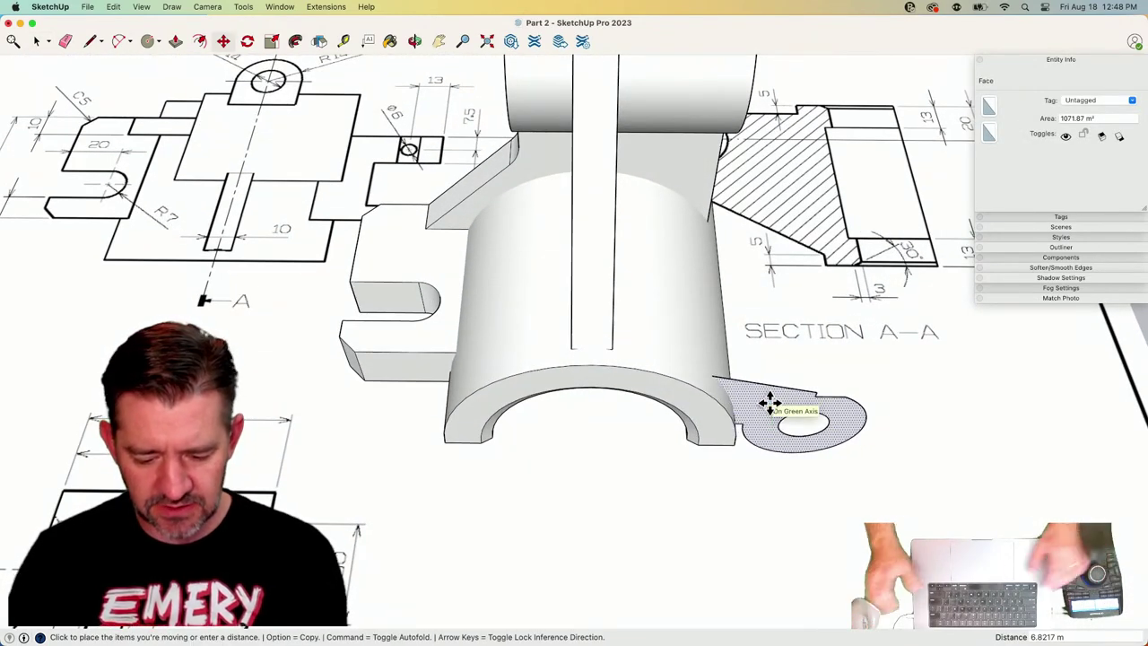
type("20")
key("Return")
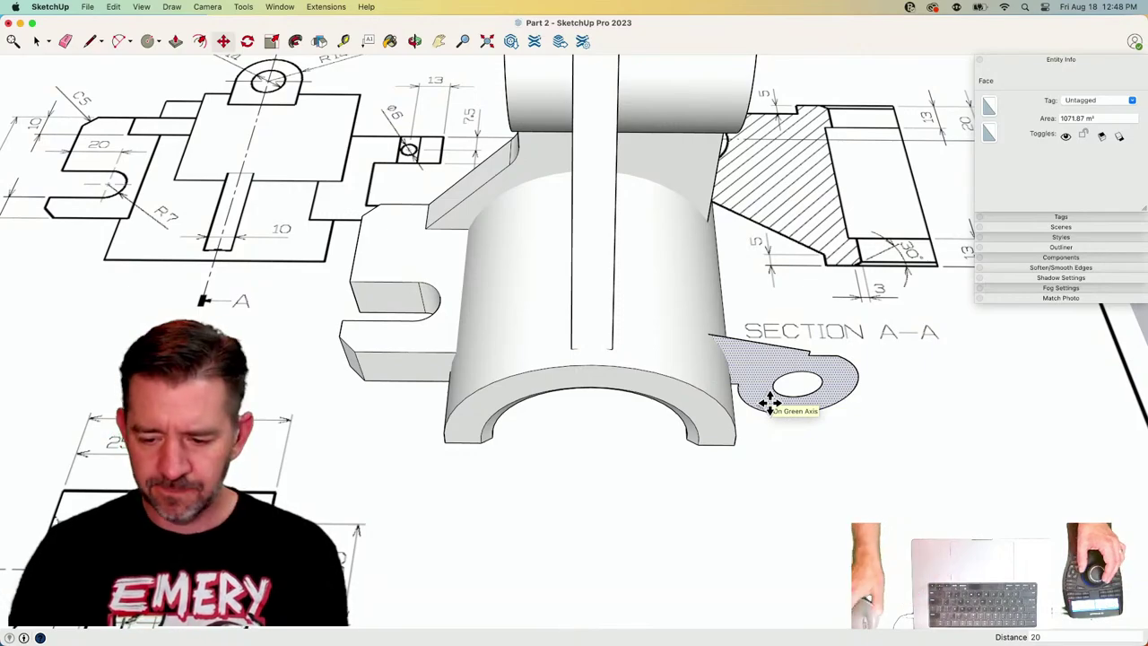
key("space")
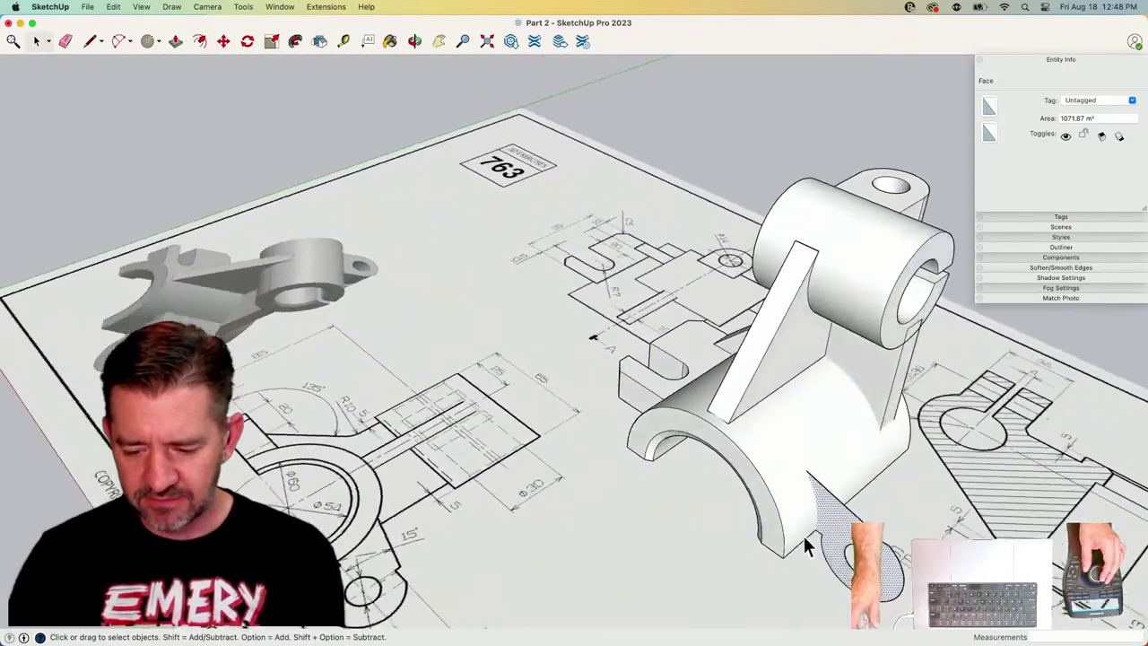
Copy the hinge lug profile 45 m along the green axis toward the back of the base and clear the selection.
key("m")
key("alt")
left_click(777, 535)
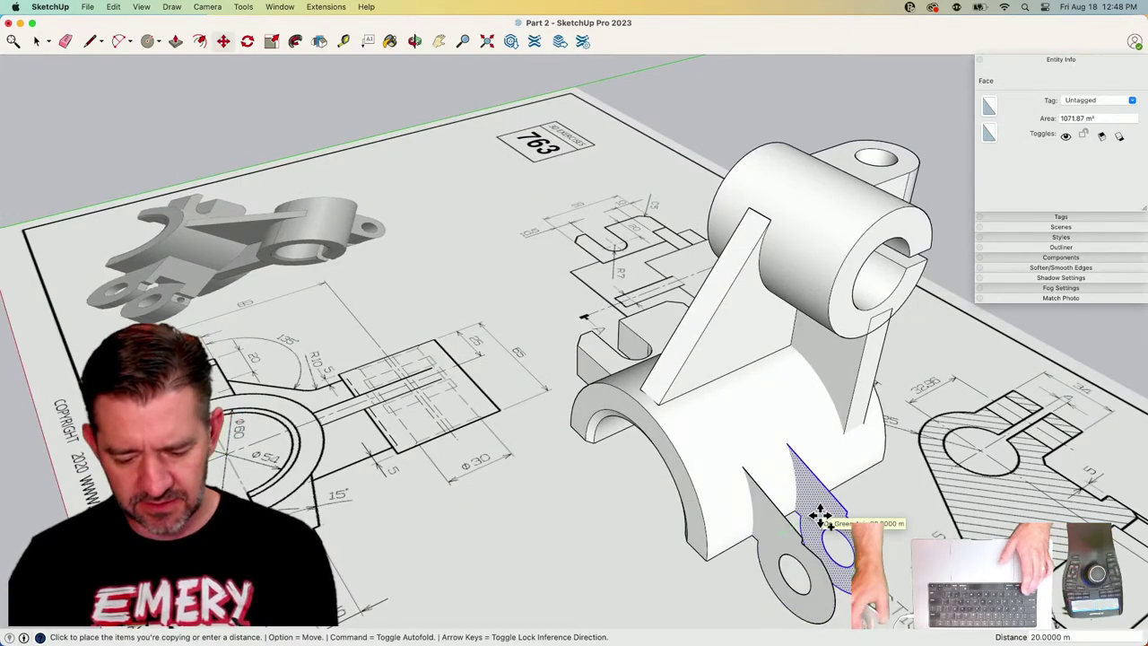
key("Return")
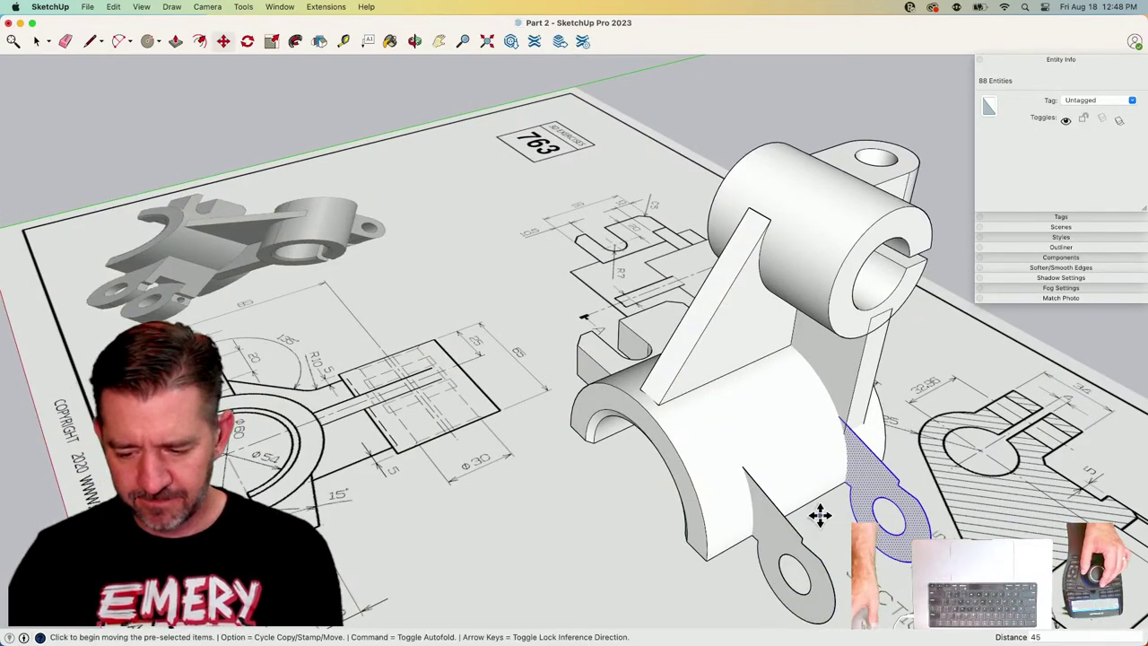
key("space")
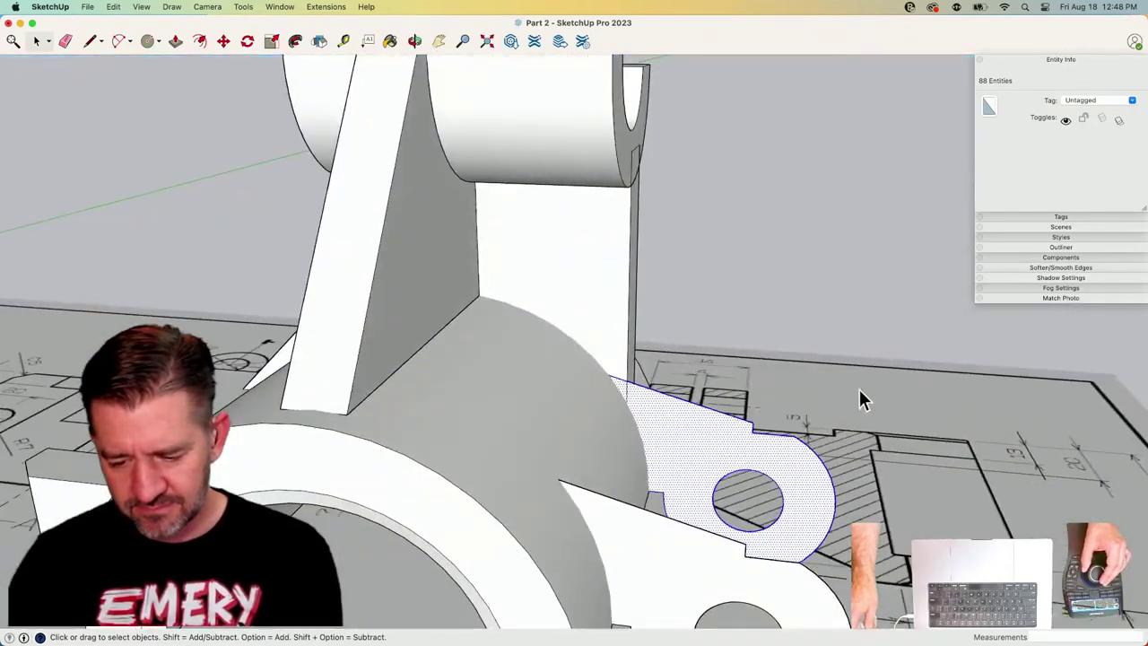
left_click(845, 400)
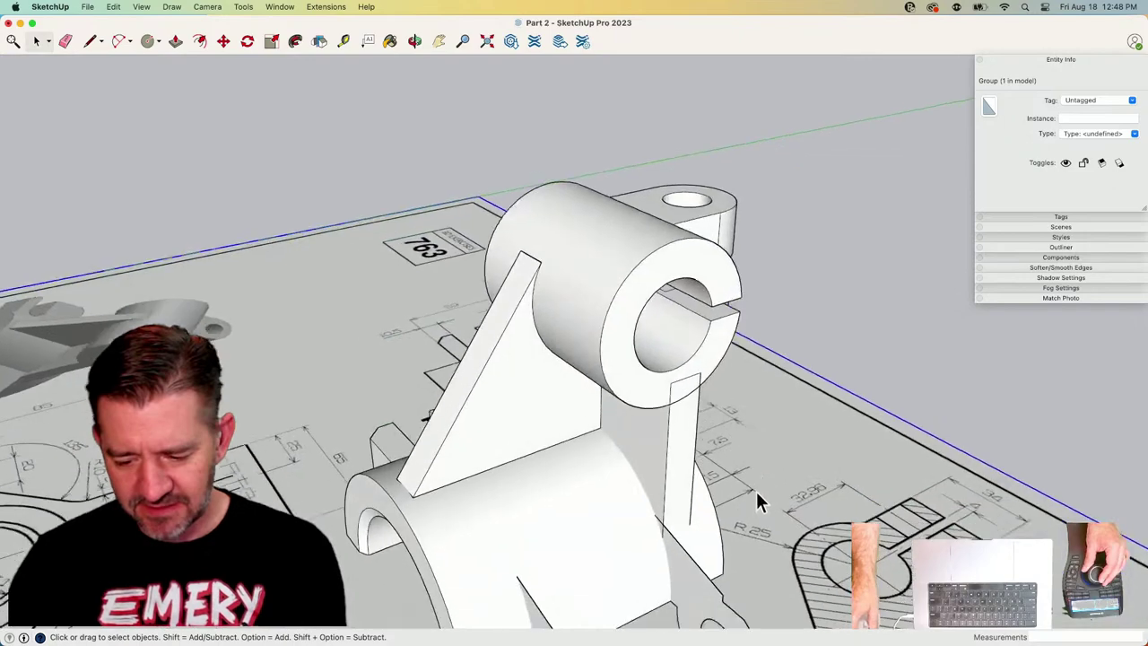
Extrude the copied rear lug profile 15 m toward the front lug with Push/Pull.
key("p")
left_click(724, 453)
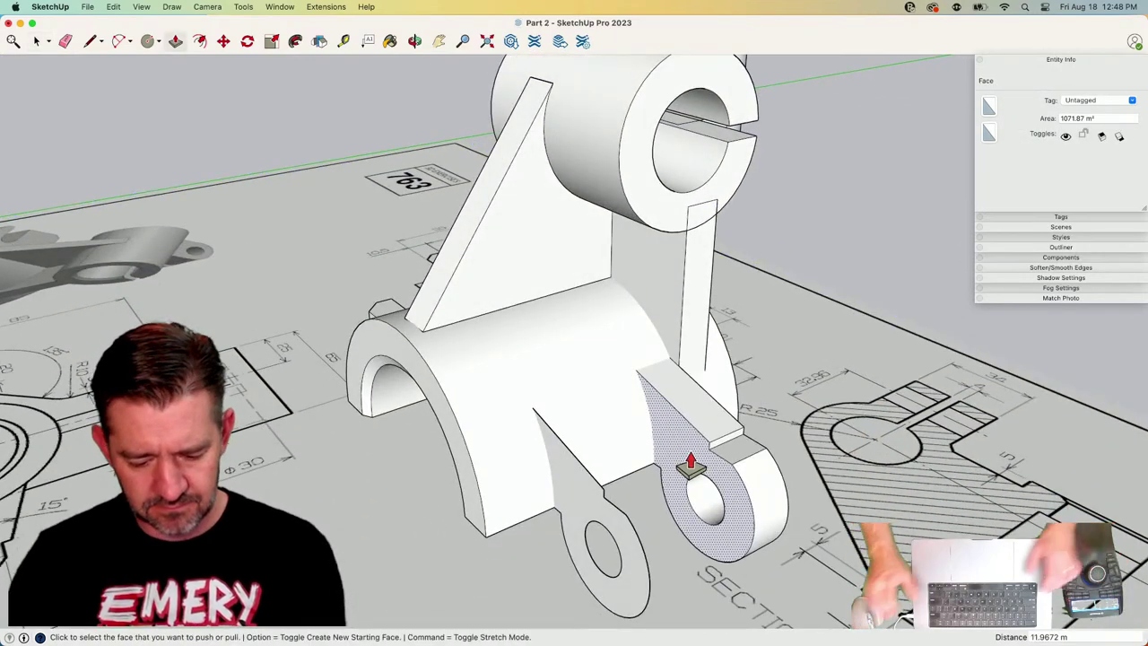
type("15")
key("Return")
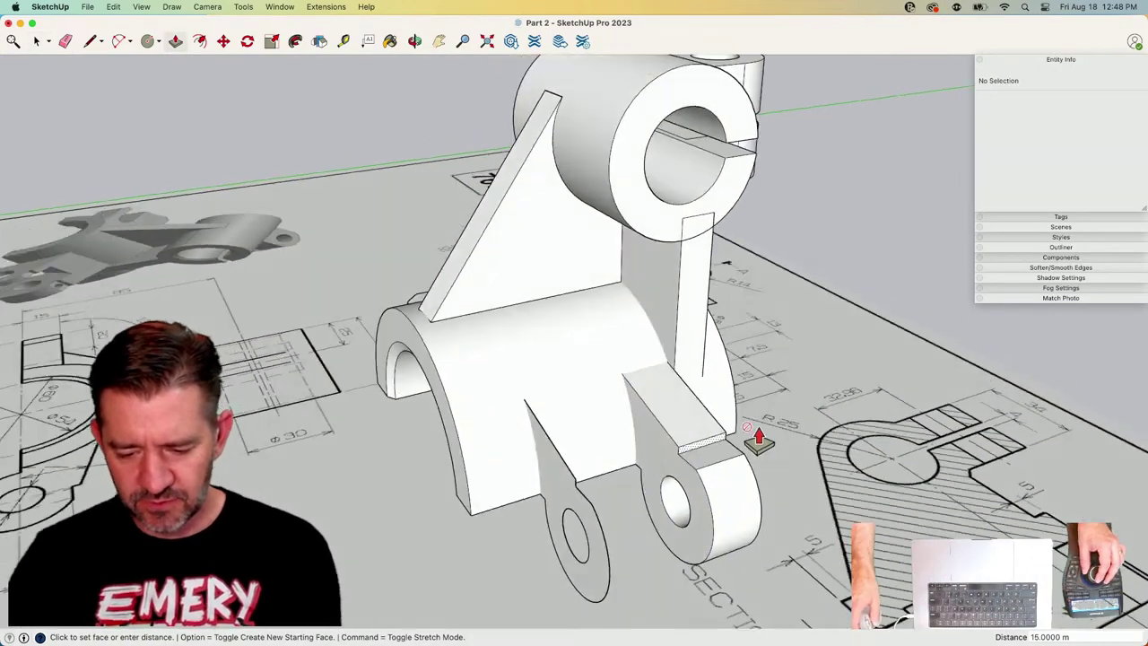
Extrude the front lug profile 7.5 m toward the rear lug with Push/Pull.
key("space")
key("p")
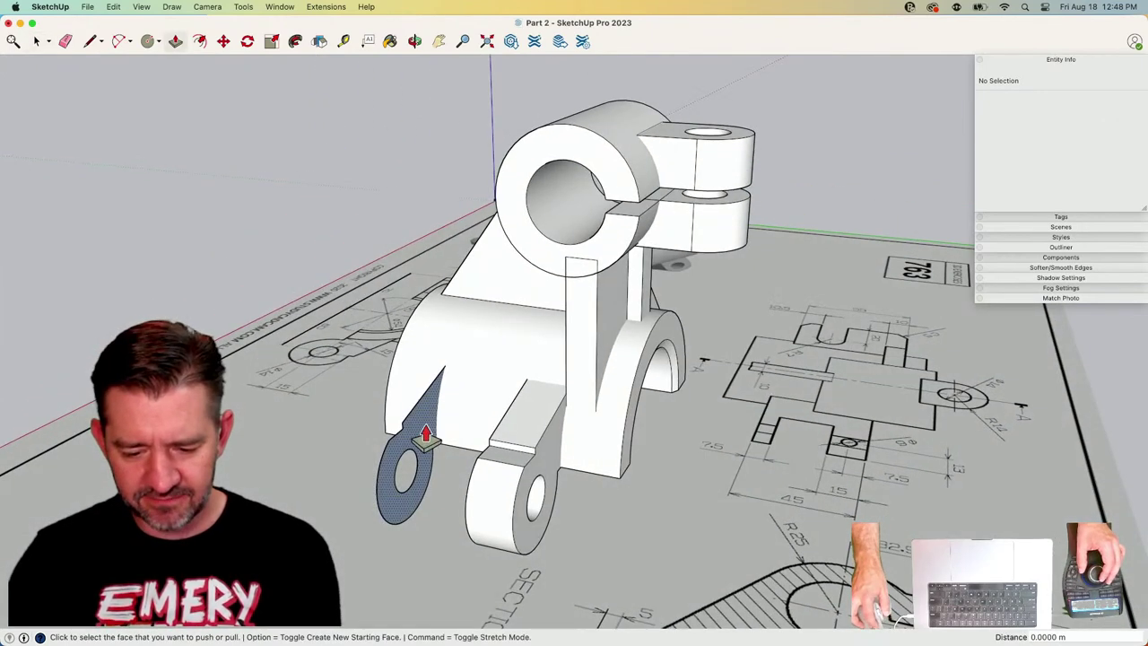
left_click(428, 430)
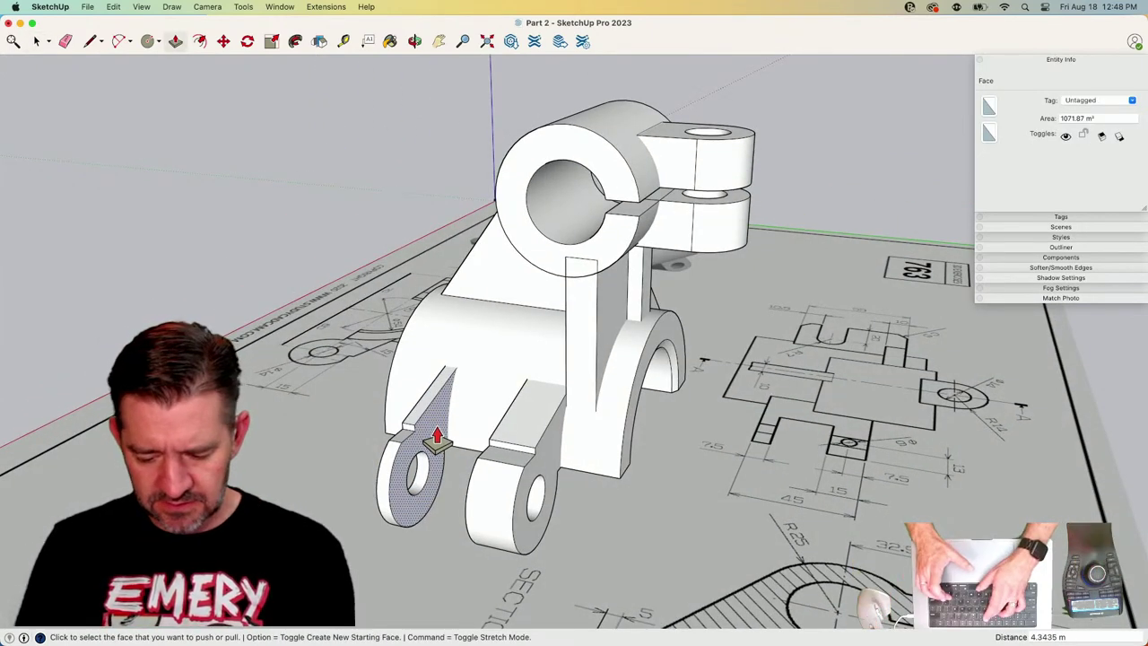
type("7.5")
key("Return")
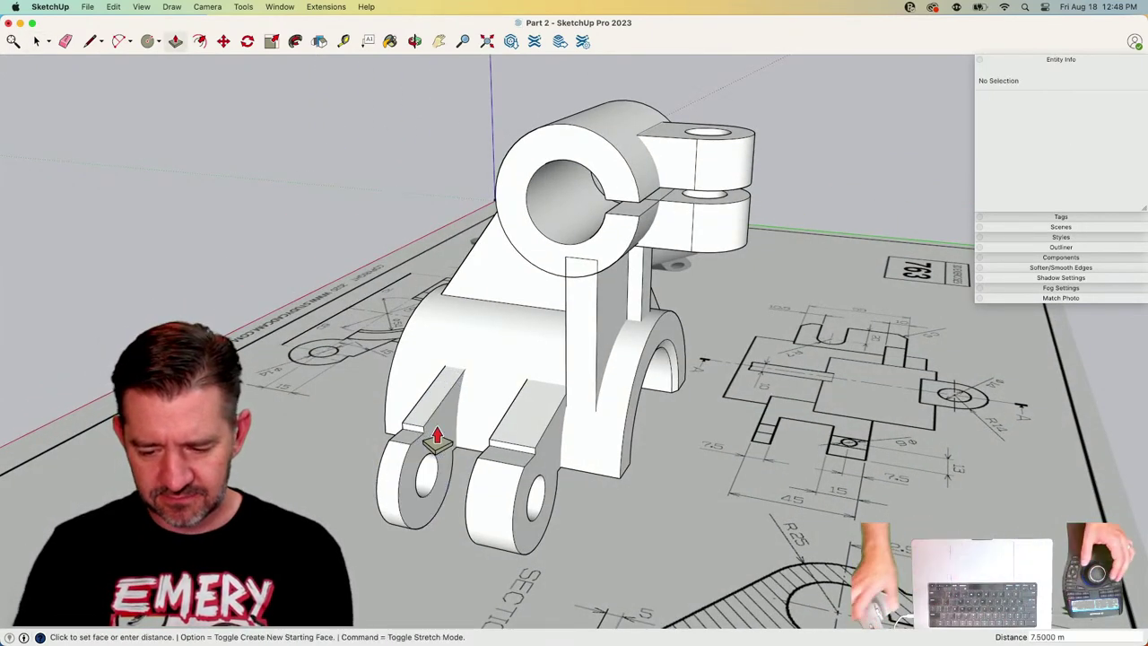
key("space")
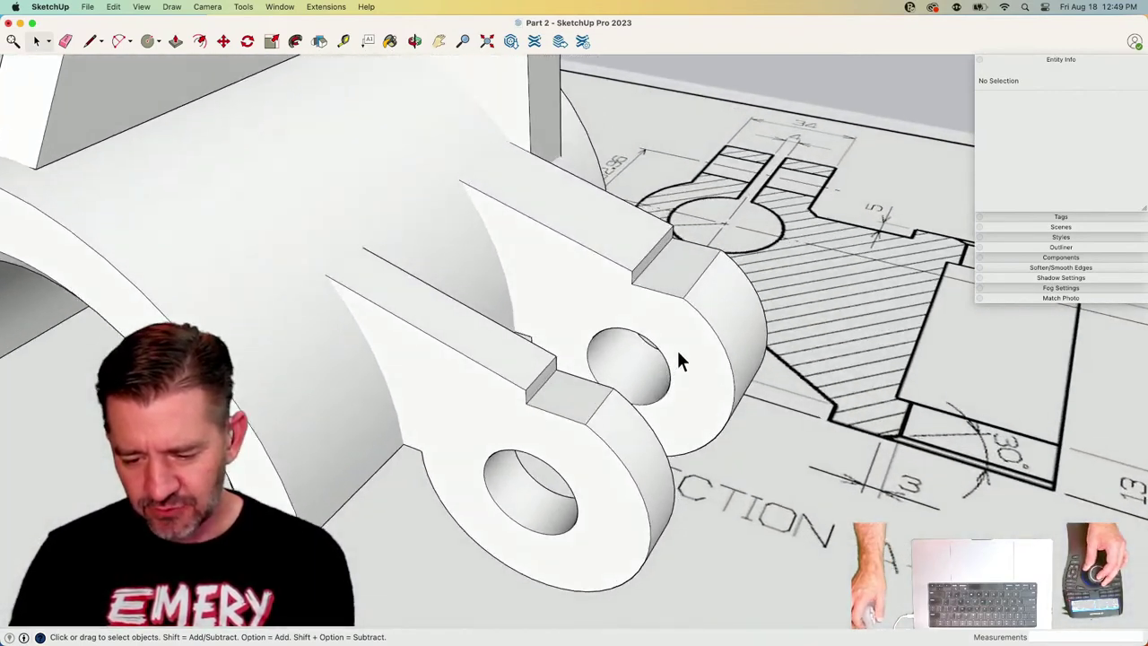
Draw a circle of 17 m radius concentric with the hole on the thicker lug's inner face.
middle_click_drag(678, 358, 653, 397)
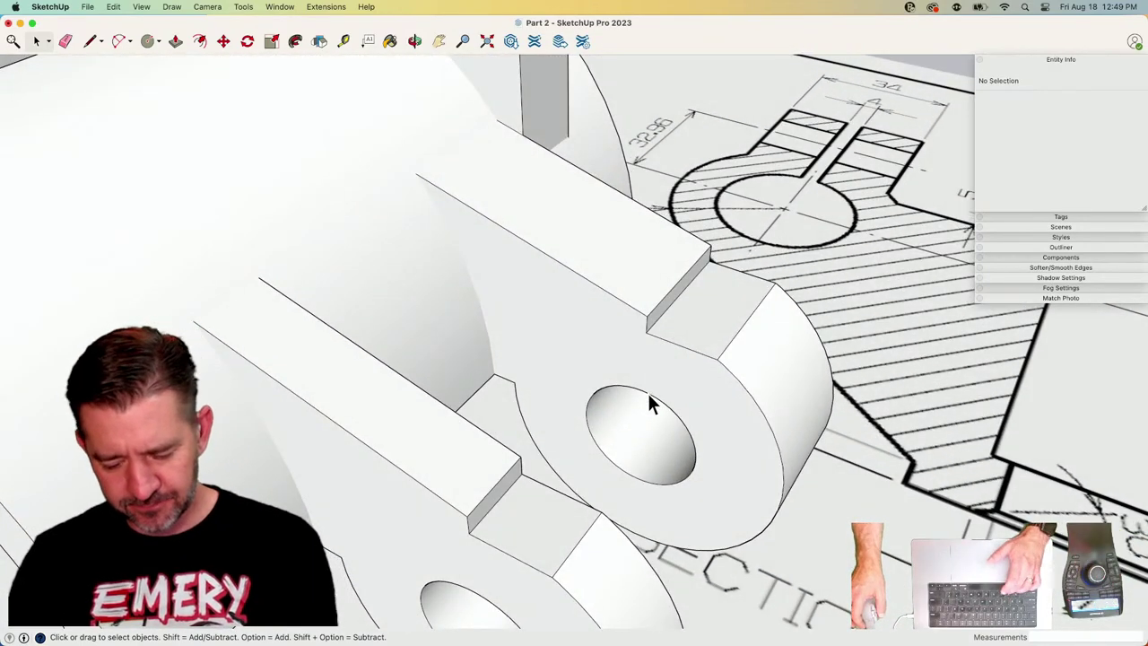
key("c")
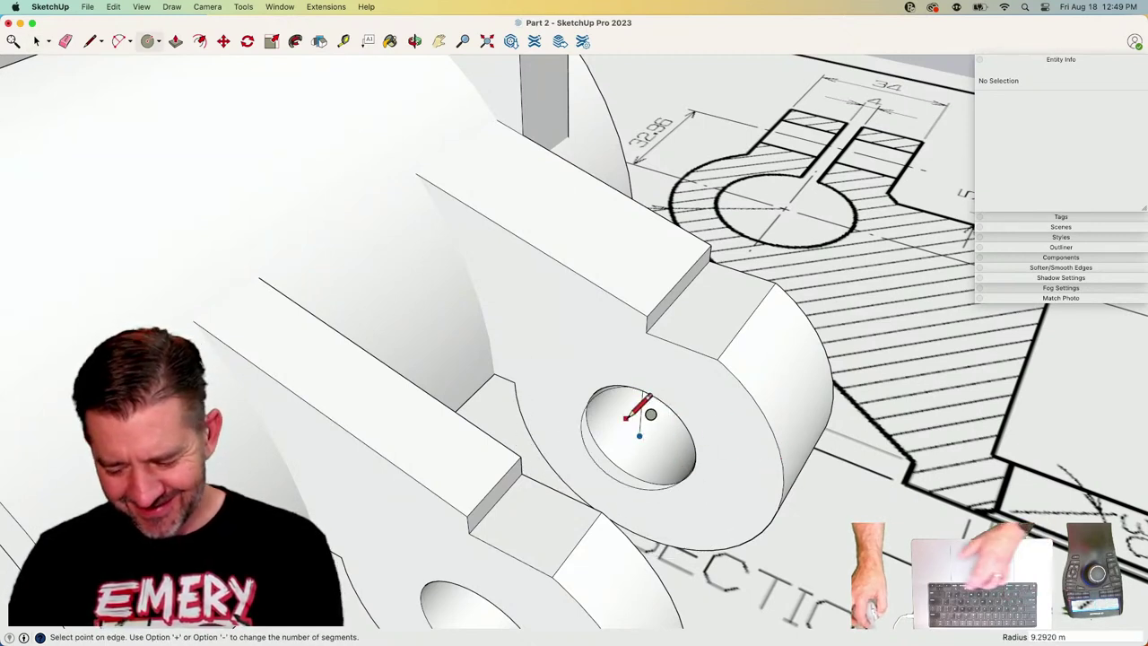
key("space")
key("c")
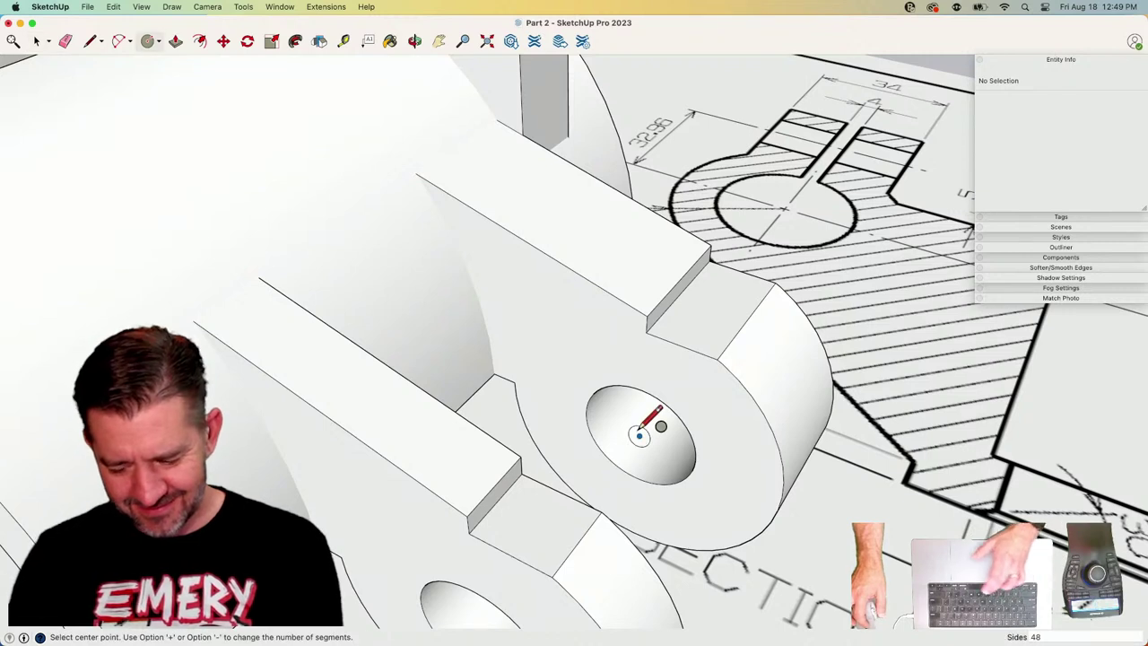
left_click(640, 436)
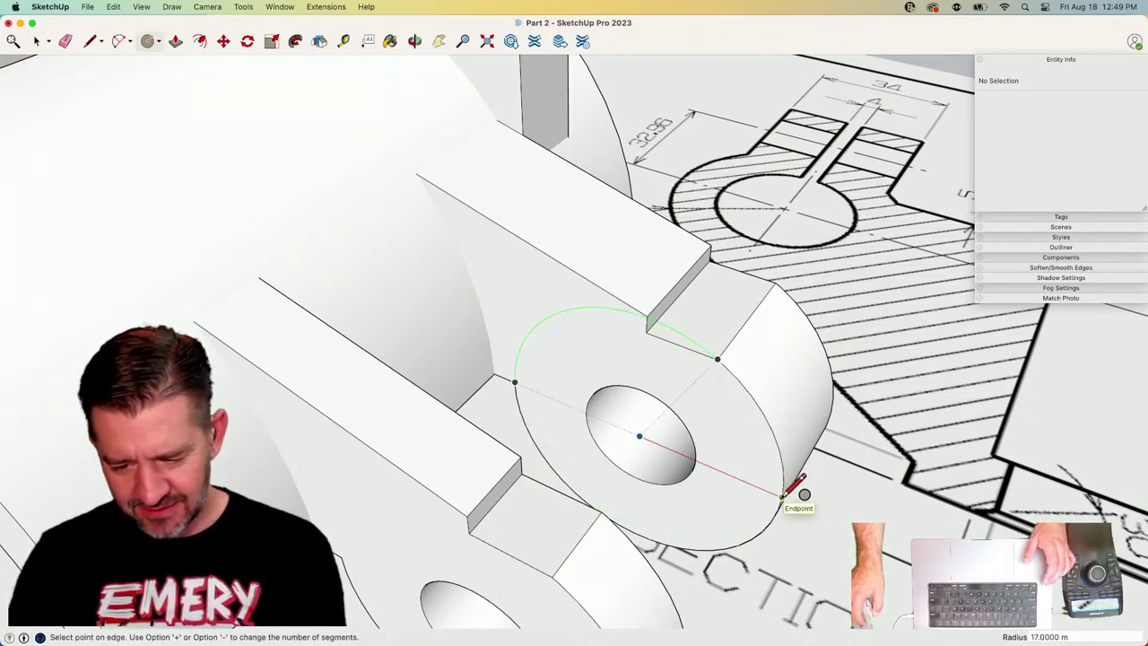
left_click(782, 495)
key("space")
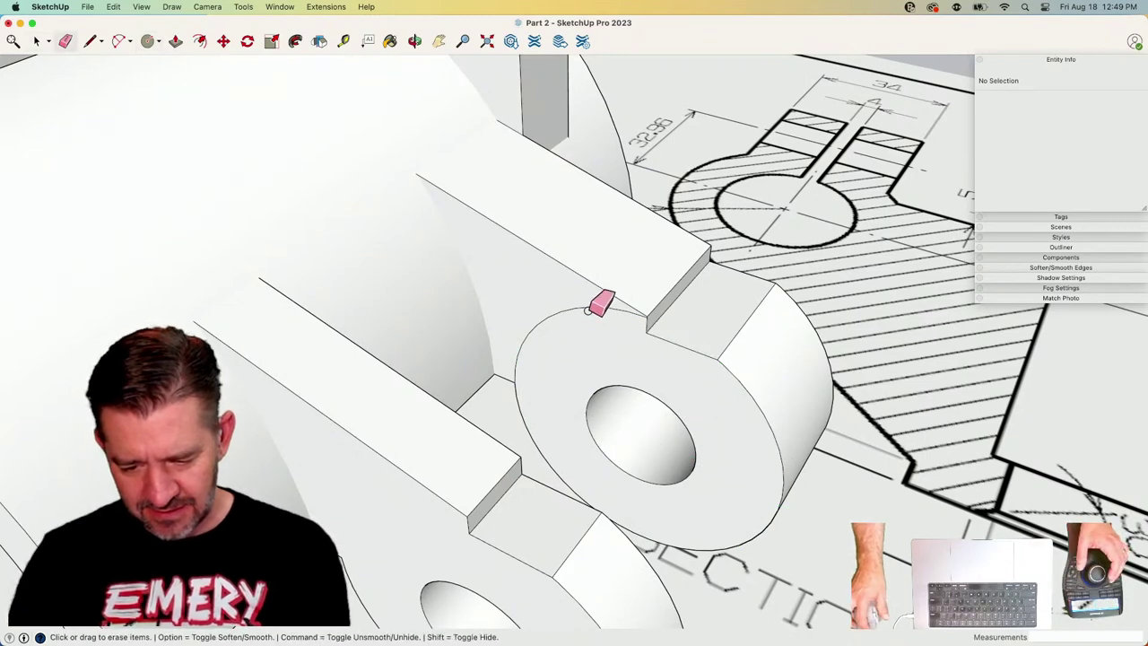
Try extruding the web area outside the circle 22.5 m to the front lug, and undo the extrusion and the circle.
key("p")
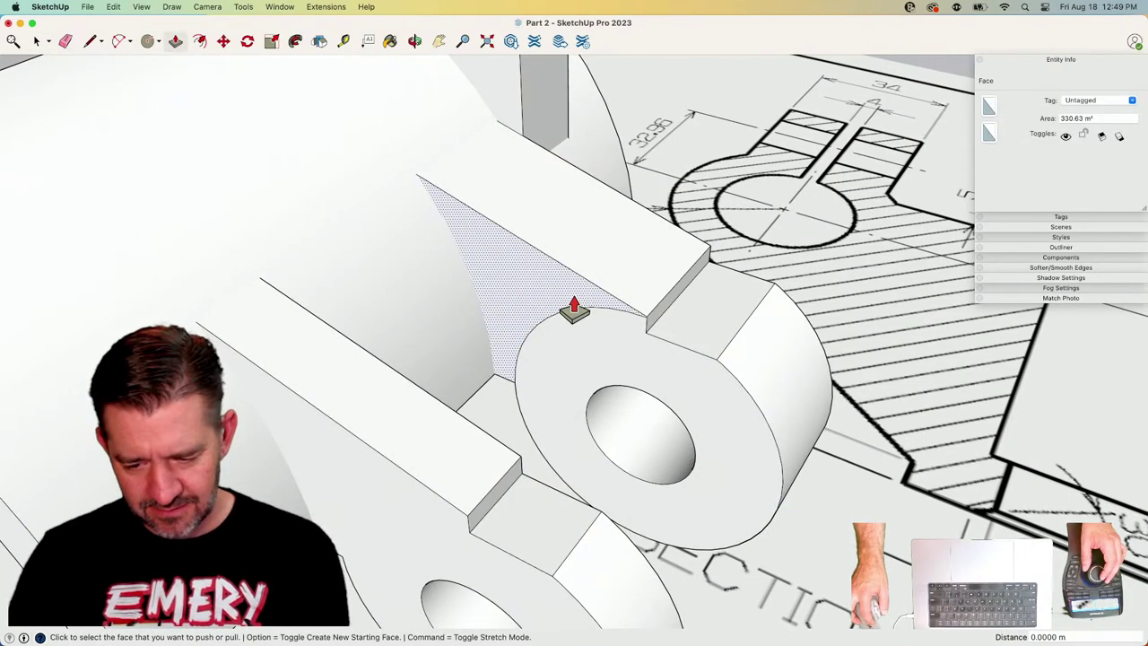
left_click(574, 310)
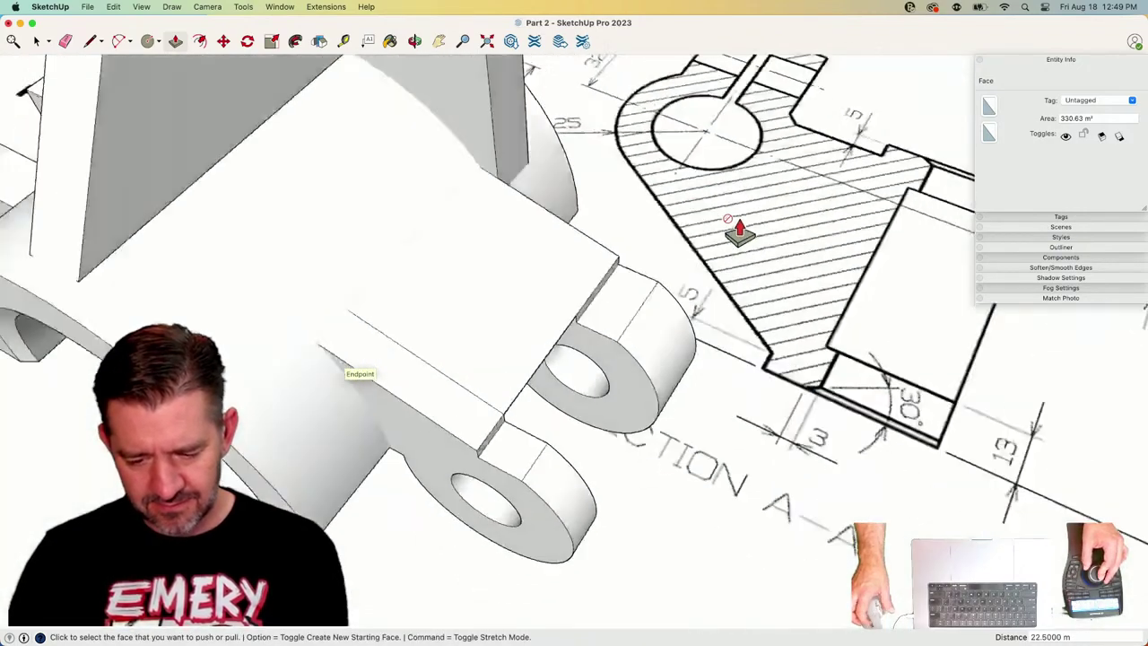
key("space")
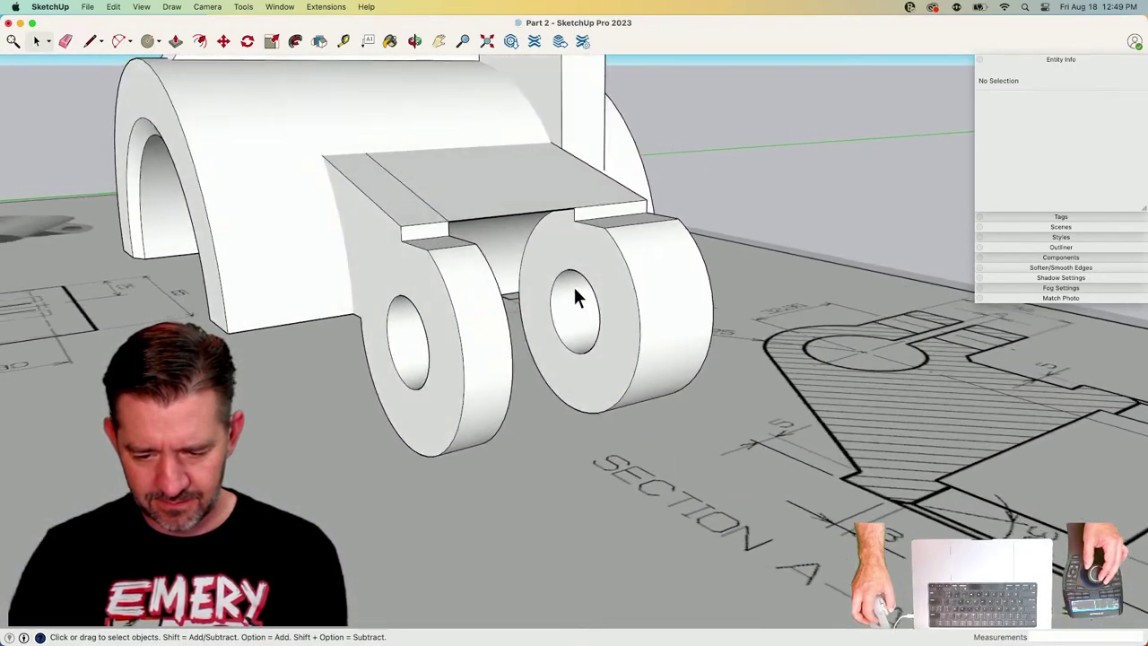
key("super+z")
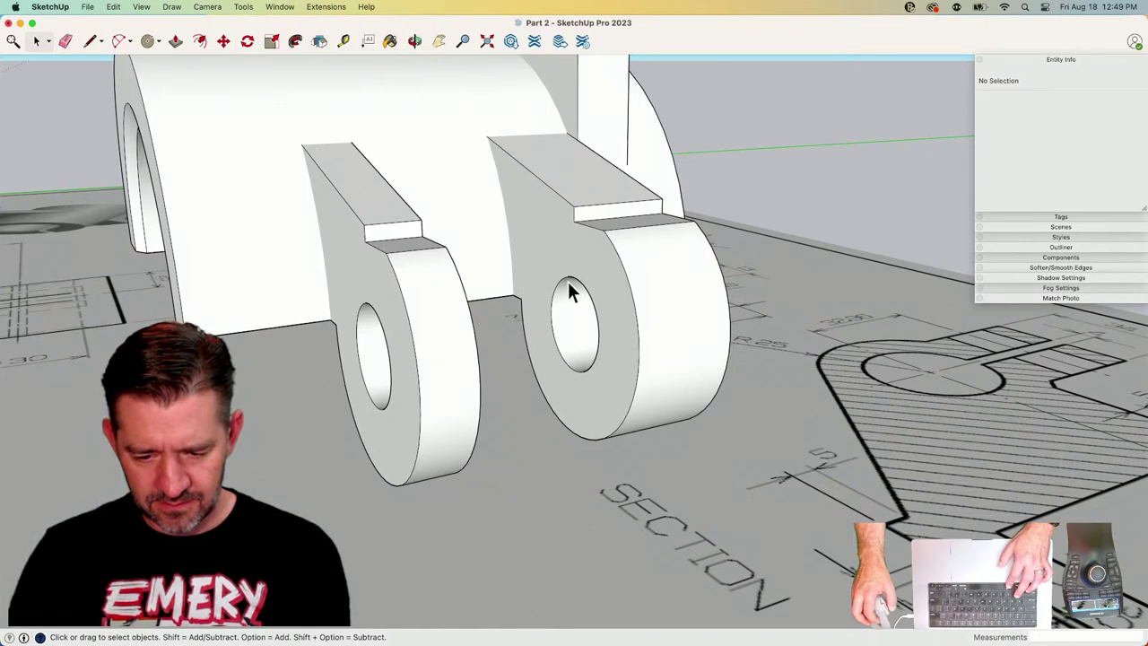
Split the thicker lug's inner face with a vertical line from its lower corner and extrude the part nearest the base 22.5 m to the other lug.
key("l")
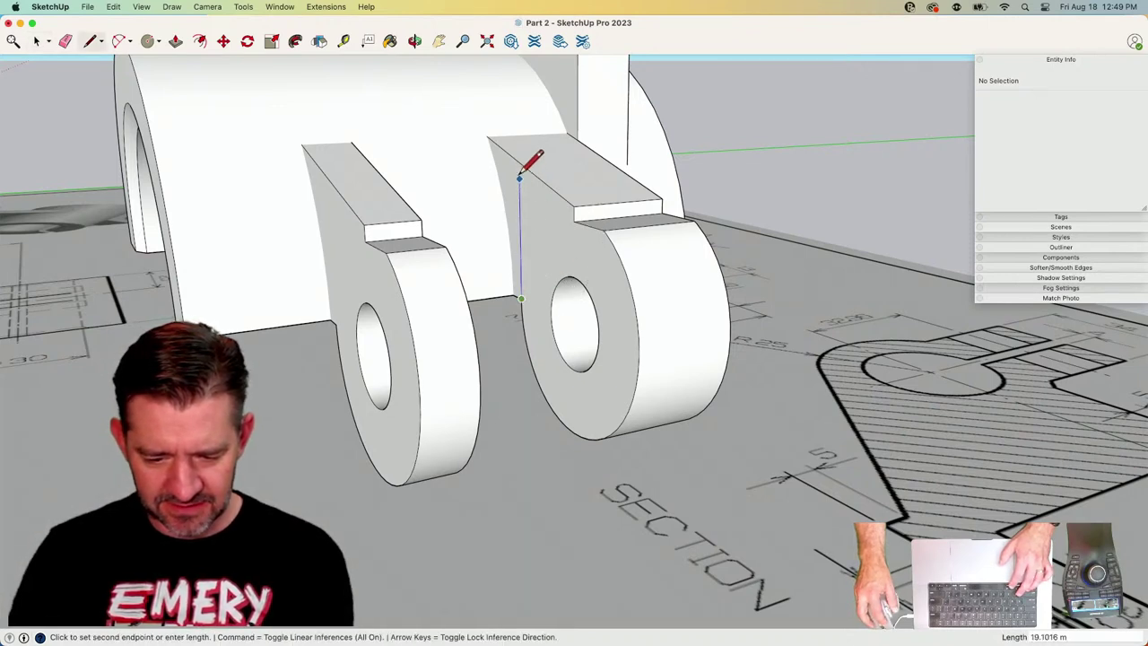
key("p")
left_click(505, 192)
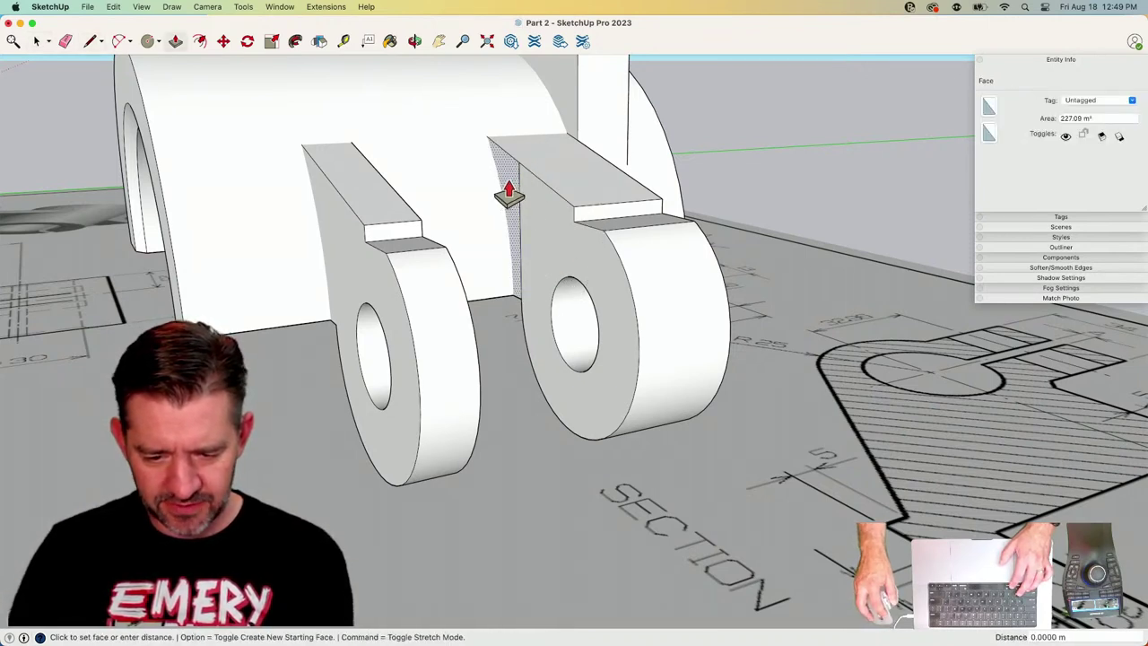
left_click(416, 218)
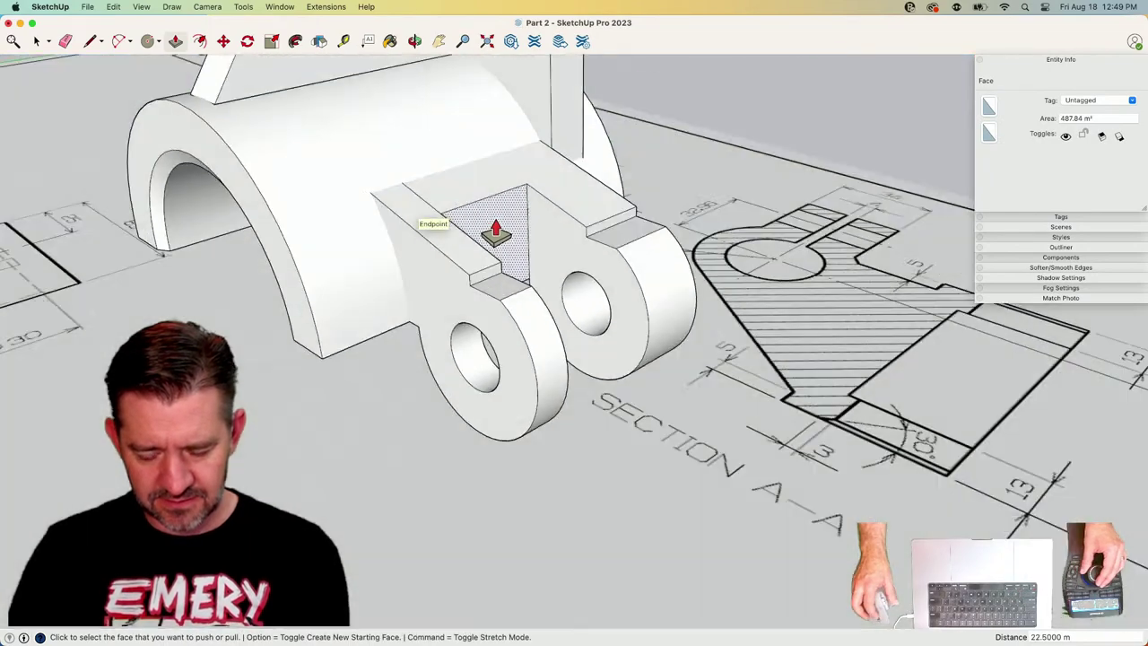
key("space")
scroll(692, 340, "down", 3)
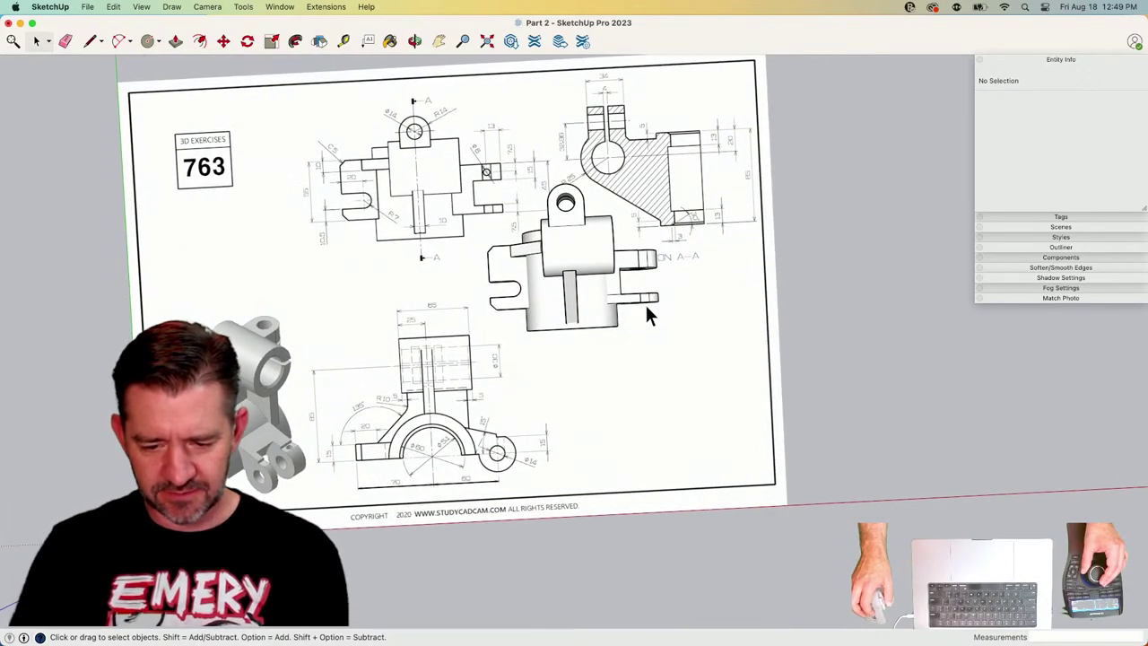
Examine the web between the hinge lugs in the drawing's top view and compare it with the gap on the model.
scroll(518, 256, "up", 3)
key("l")
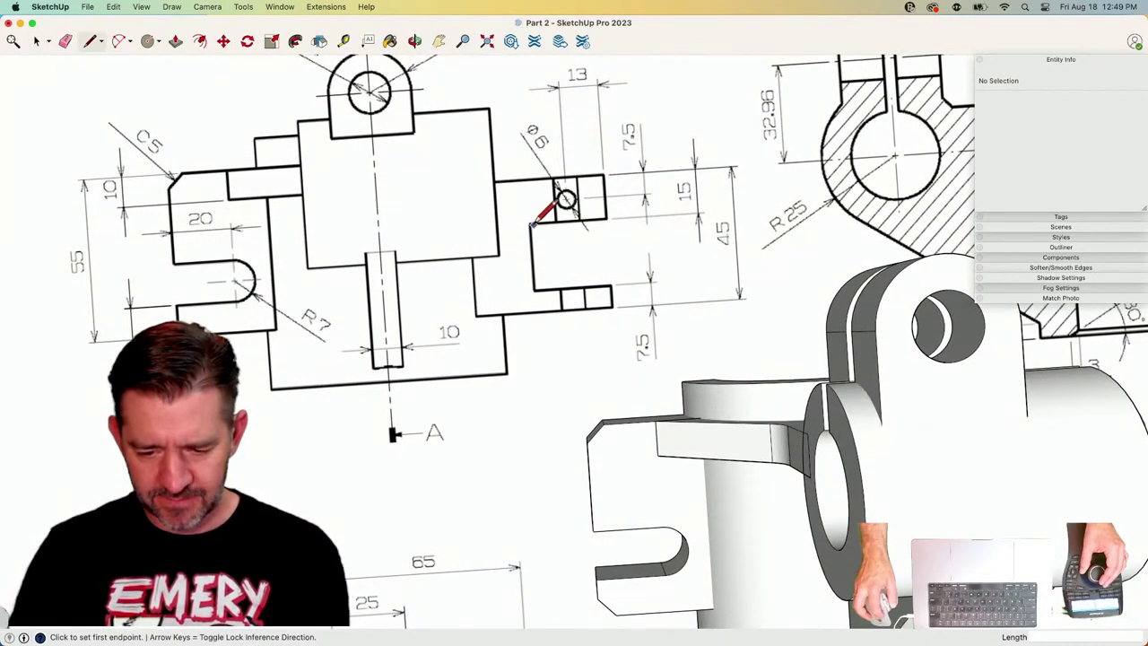
scroll(534, 260, "up", 3)
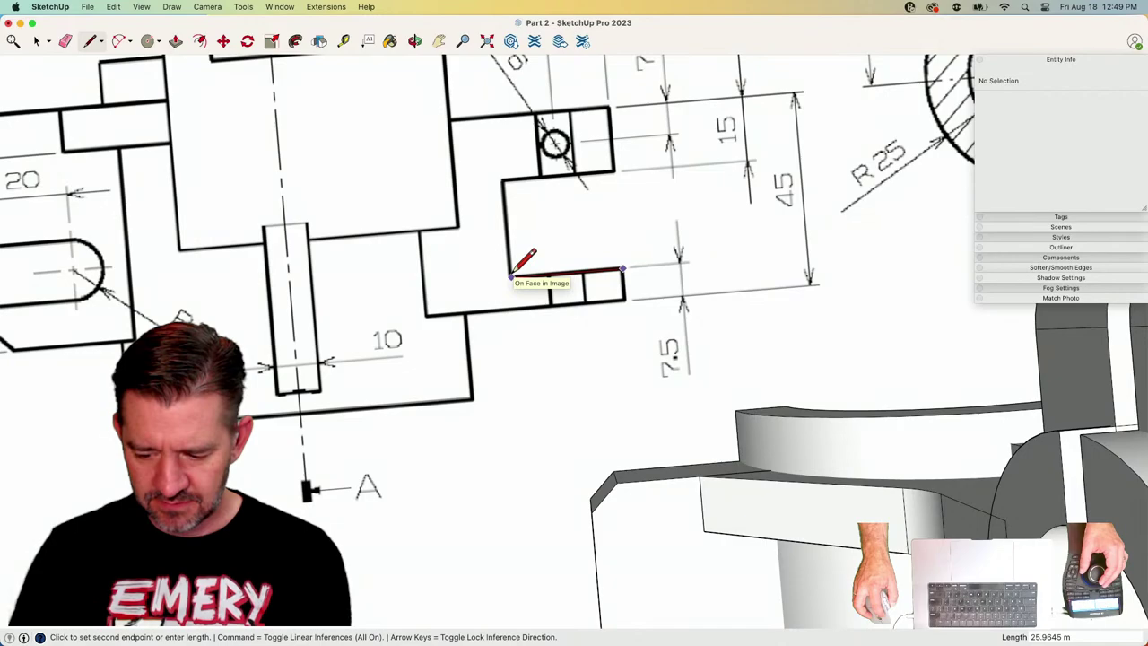
key("space")
scroll(615, 307, "down", 6)
scroll(616, 306, "up", 3)
key("l")
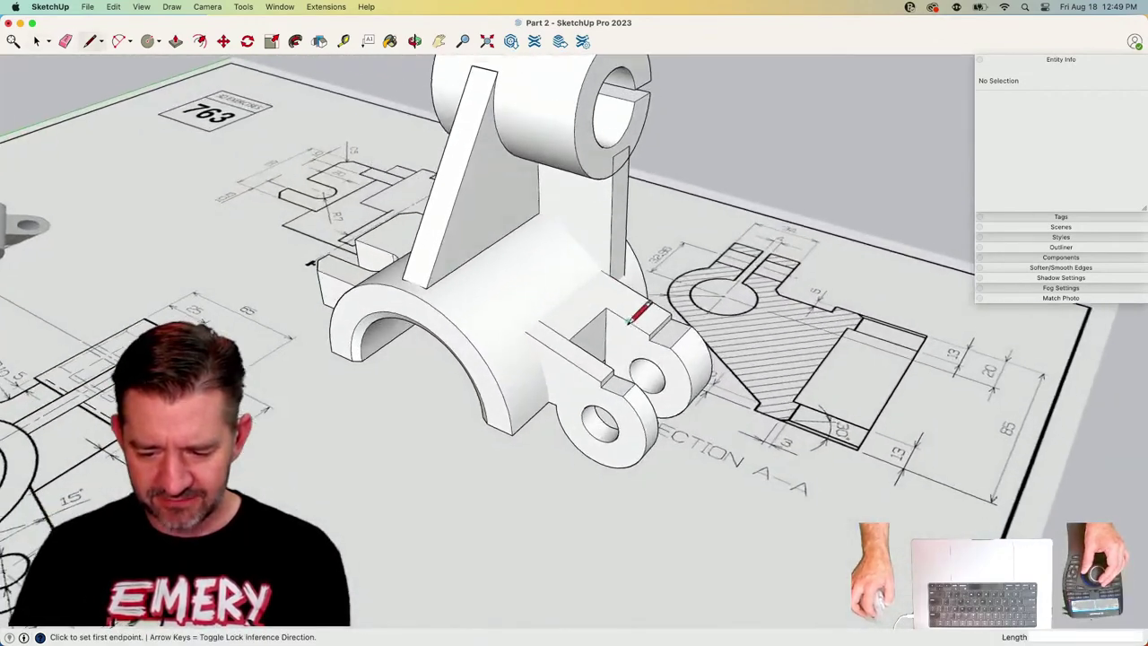
middle_click_drag(628, 323, 645, 235)
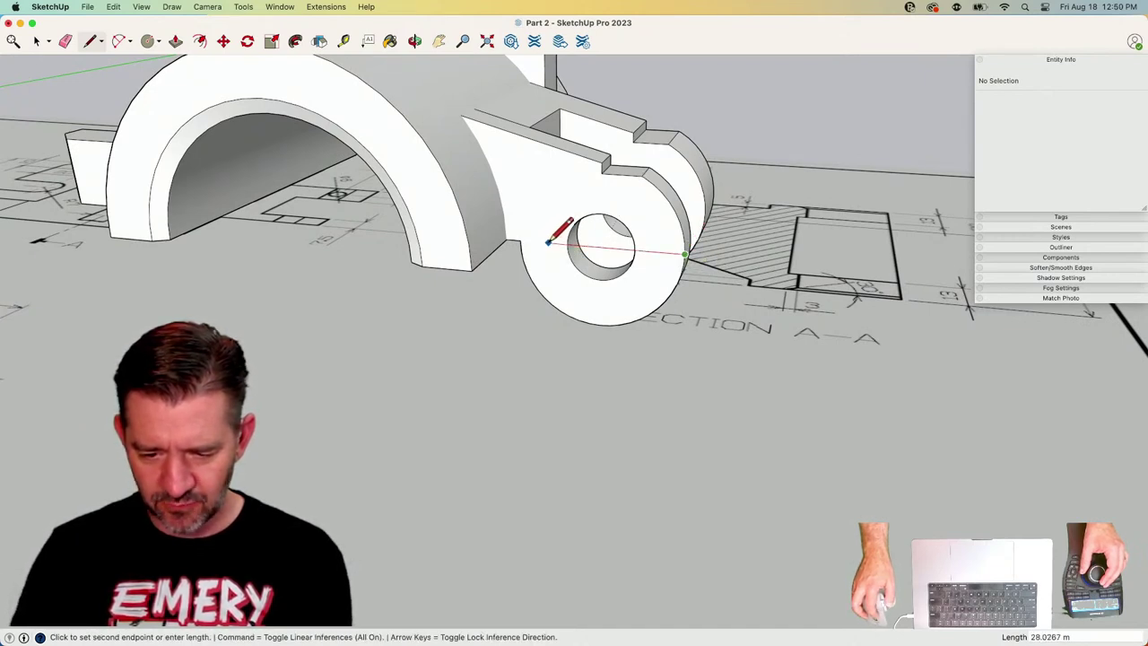
key("Escape")
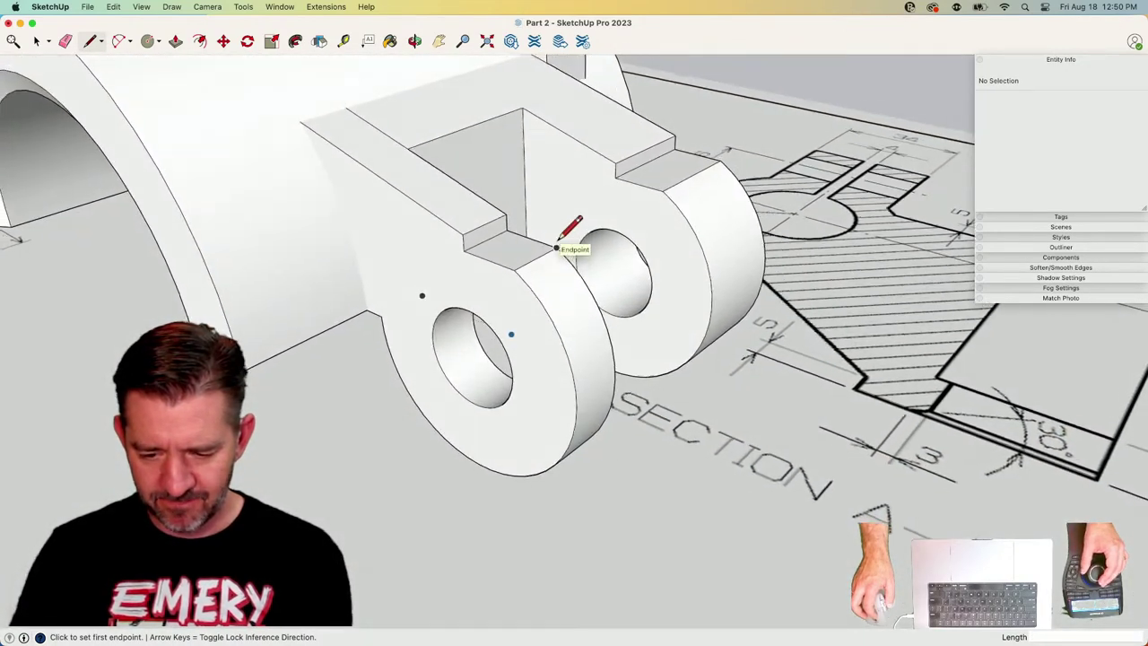
scroll(563, 240, "down", 8)
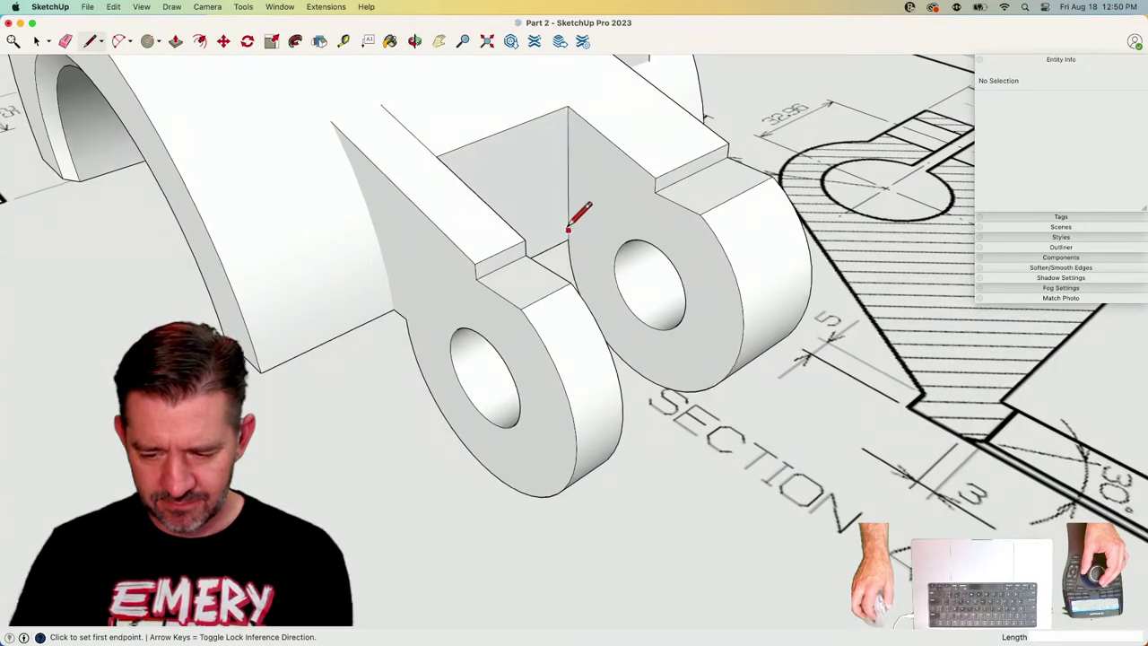
scroll(488, 247, "down", 2)
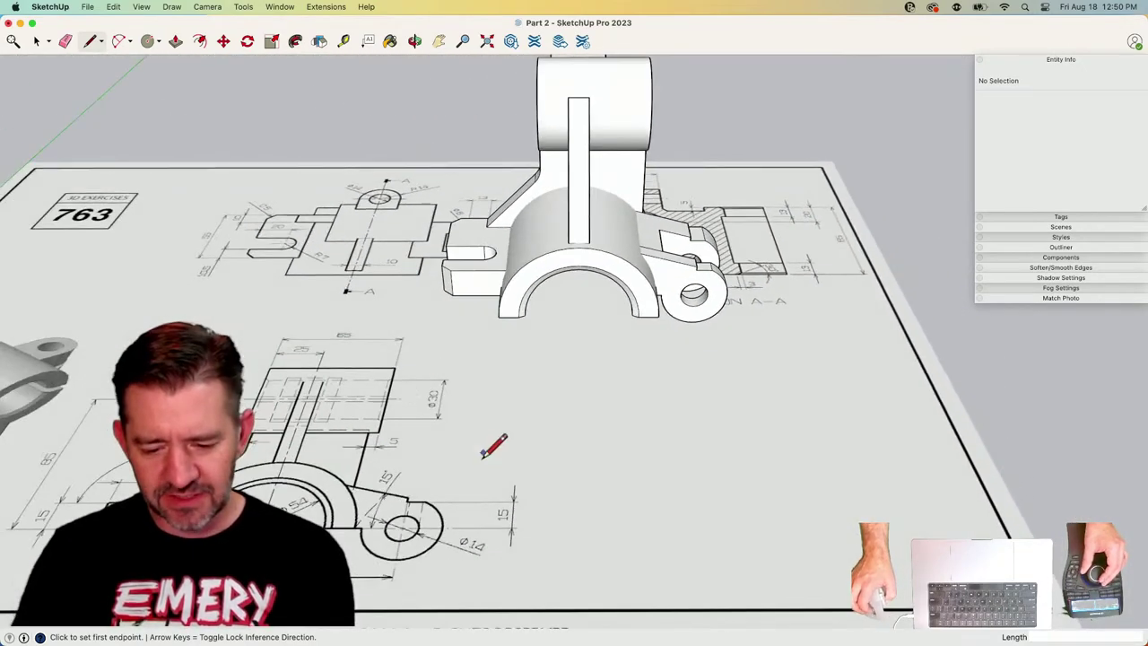
Examine the 15° dimension and the web outline around the hinge lug in the drawing's front view.
scroll(492, 446, "up", 10)
scroll(504, 391, "up", 1)
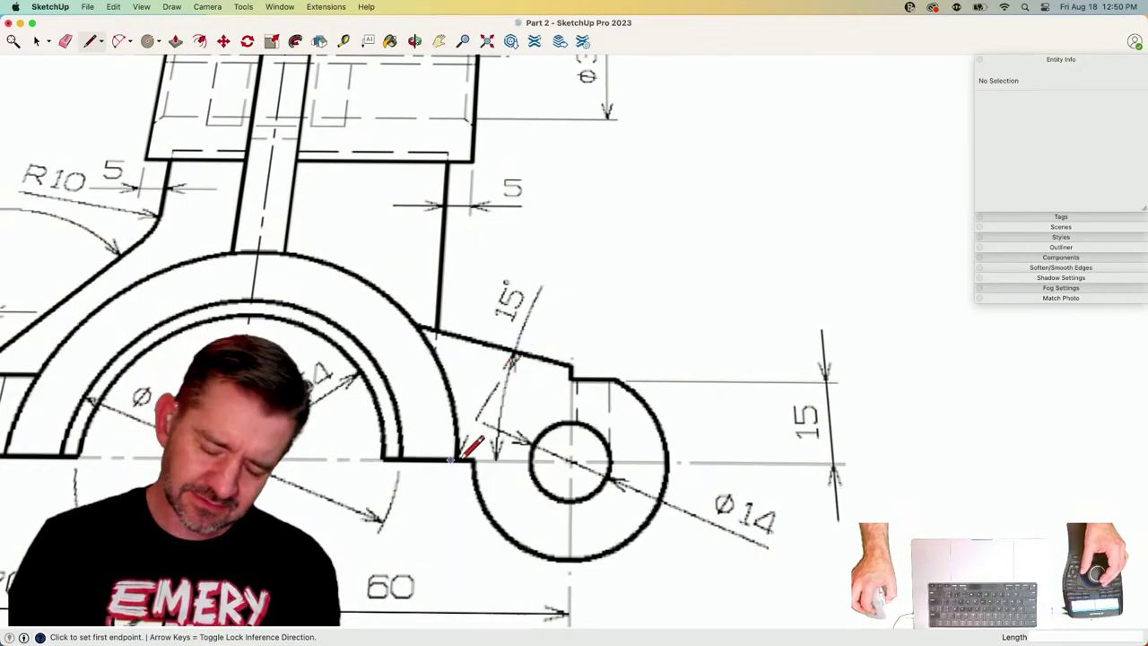
scroll(556, 422, "down", 2)
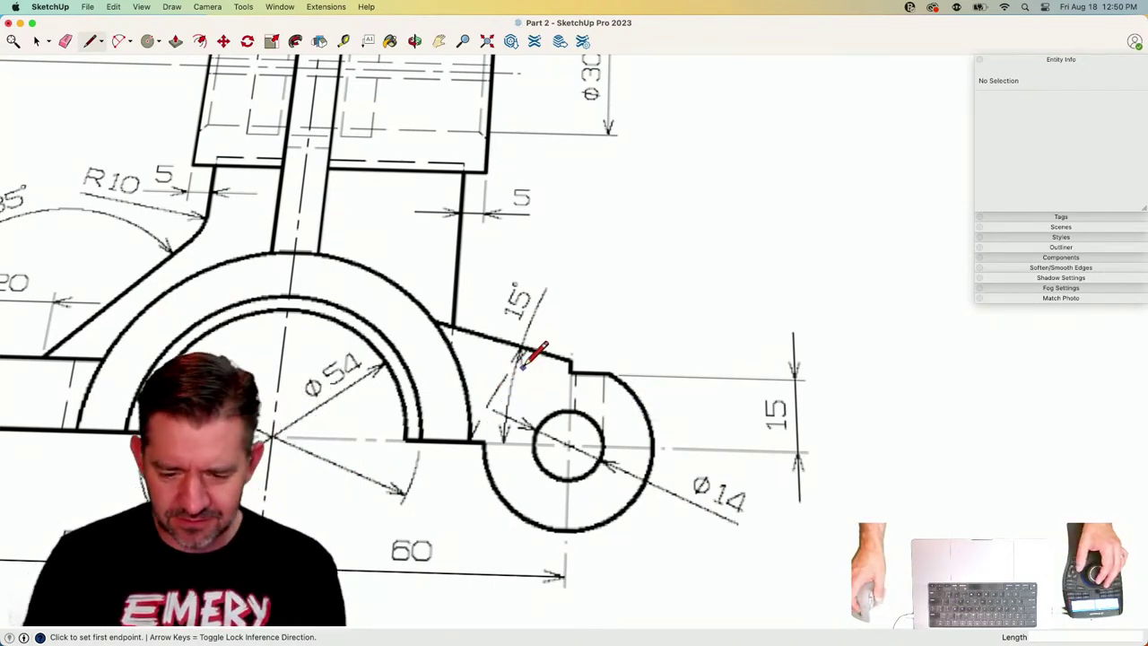
scroll(592, 453, "down", 2)
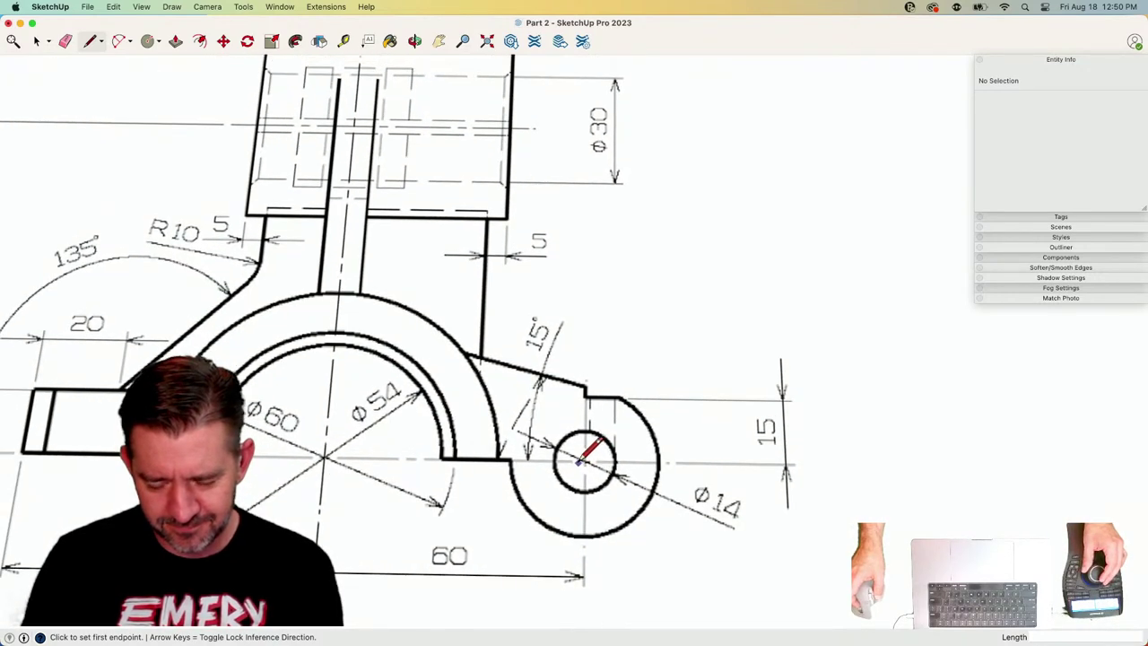
scroll(573, 462, "up", 3)
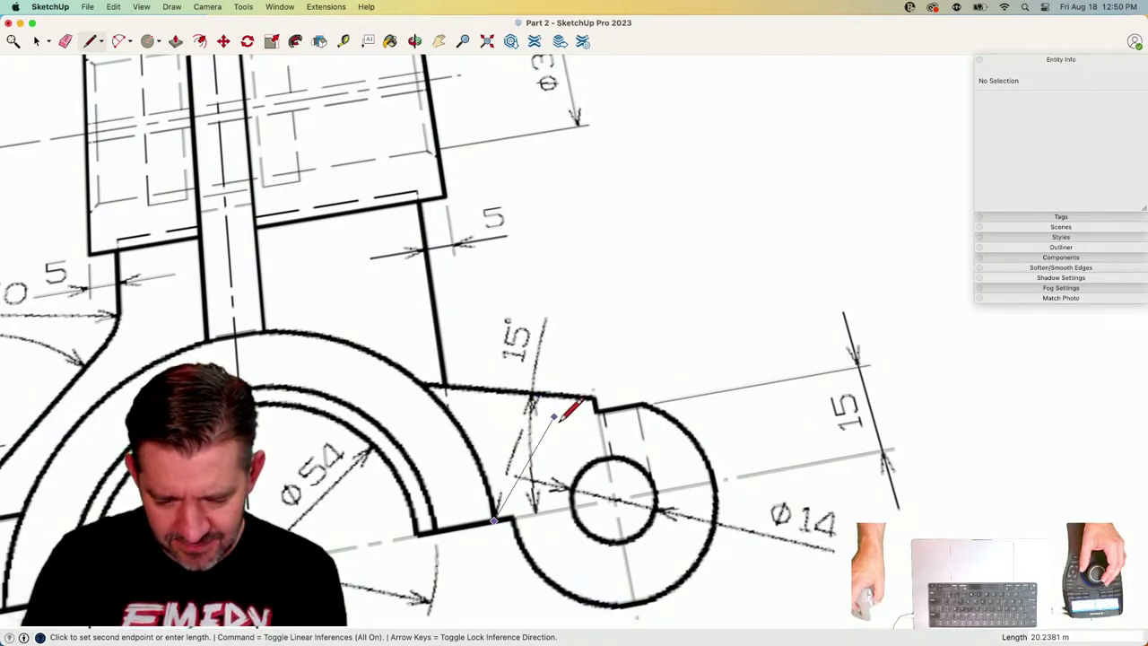
scroll(553, 417, "up", 2)
scroll(481, 451, "down", 2)
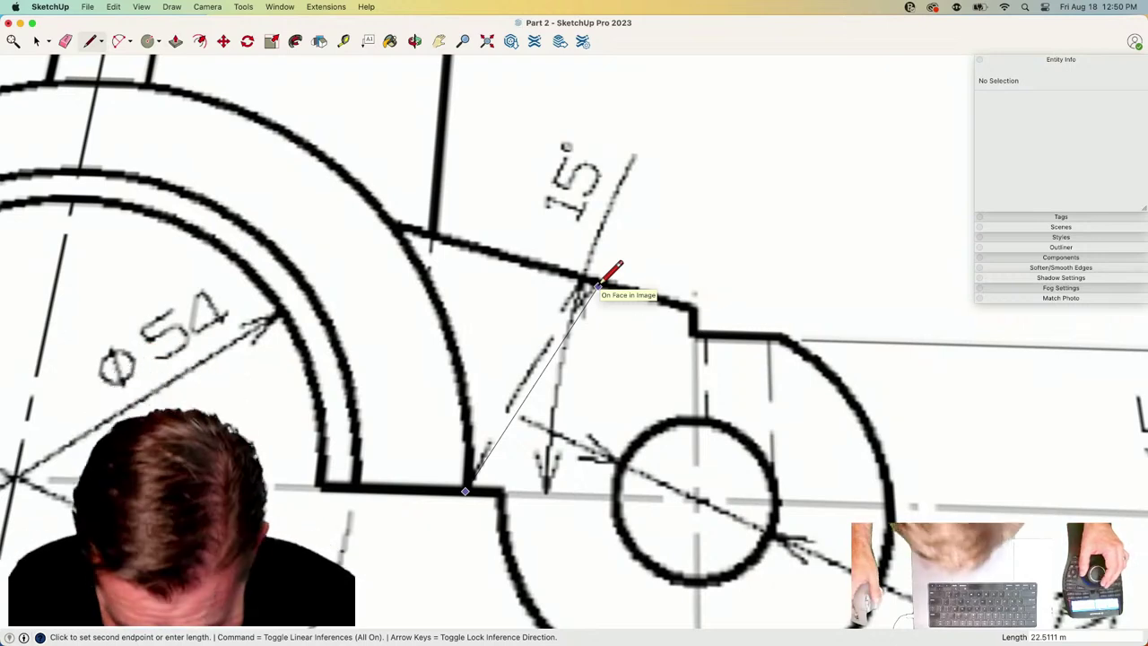
scroll(614, 283, "down", 1)
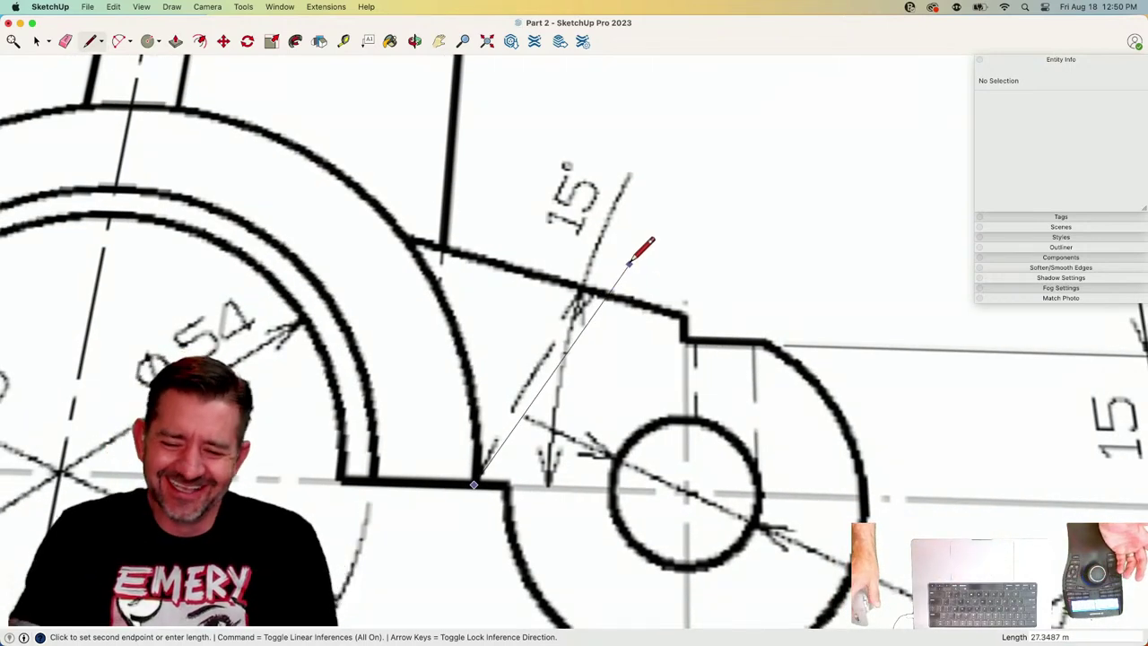
key("space")
scroll(678, 270, "down", 2)
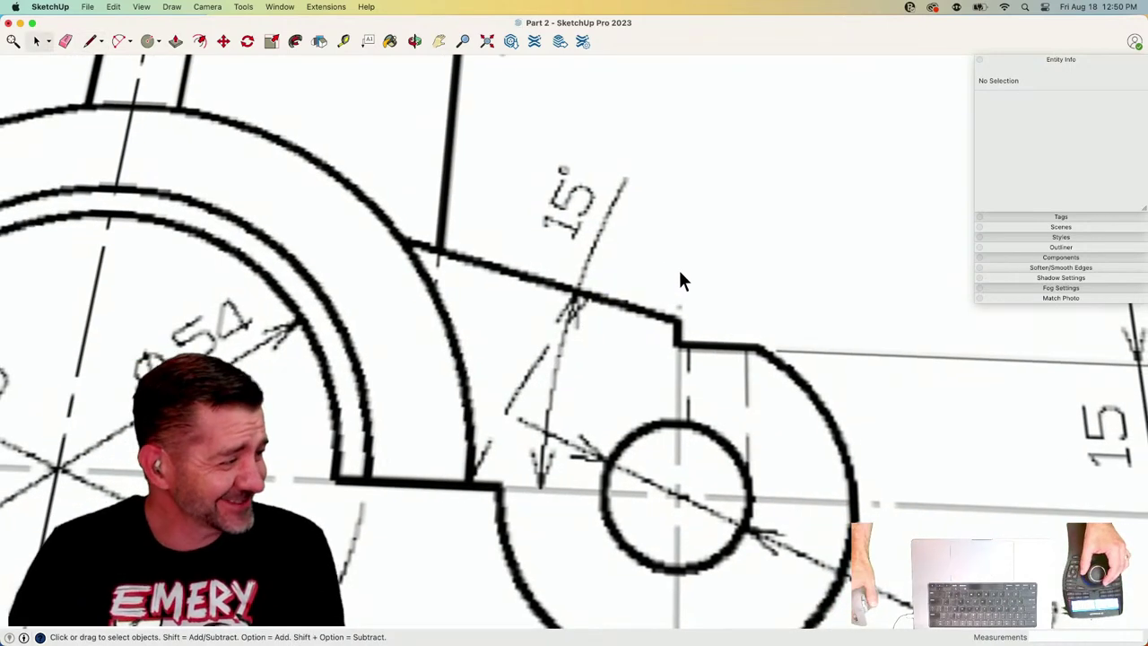
Draw an arc with about 0.9 m bulge on the thicker lug's inner face, from the web's lower corner to the sloping upper edge.
scroll(759, 274, "down", 5)
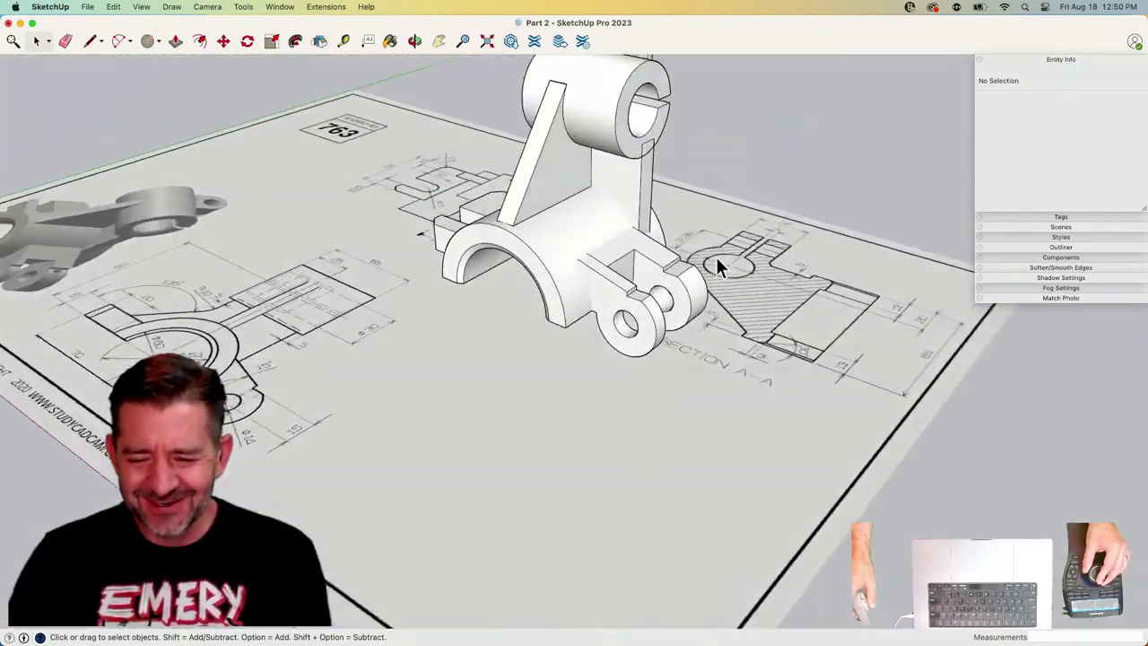
scroll(716, 260, "up", 4)
scroll(603, 287, "up", 1)
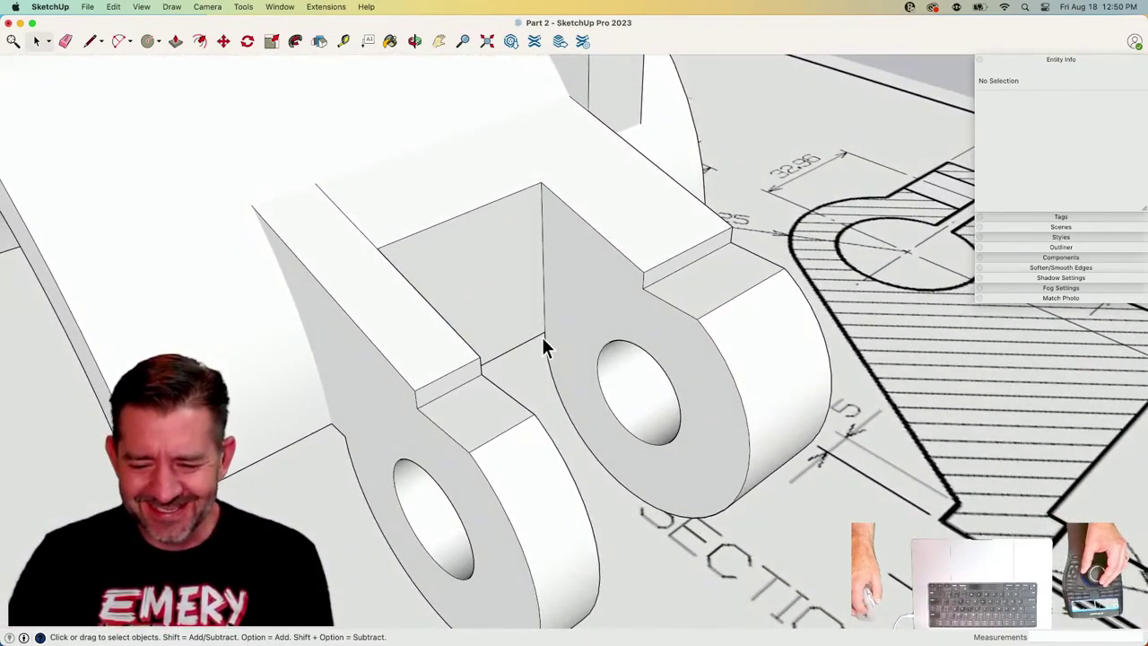
middle_click_drag(592, 249, 563, 355)
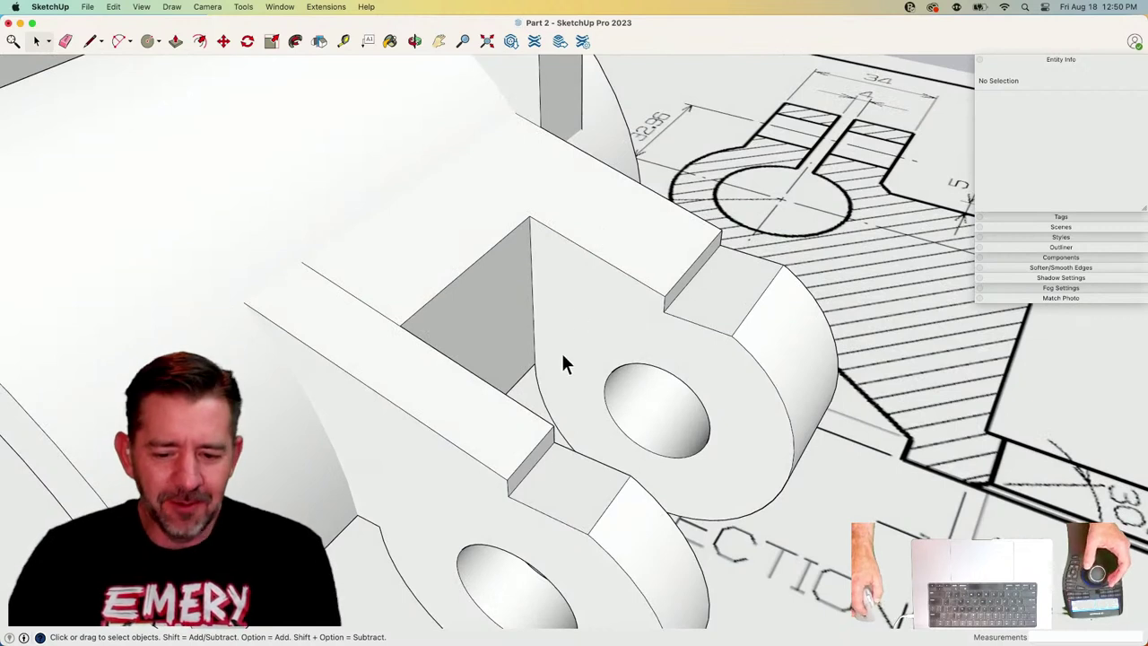
key("a")
left_click(534, 363)
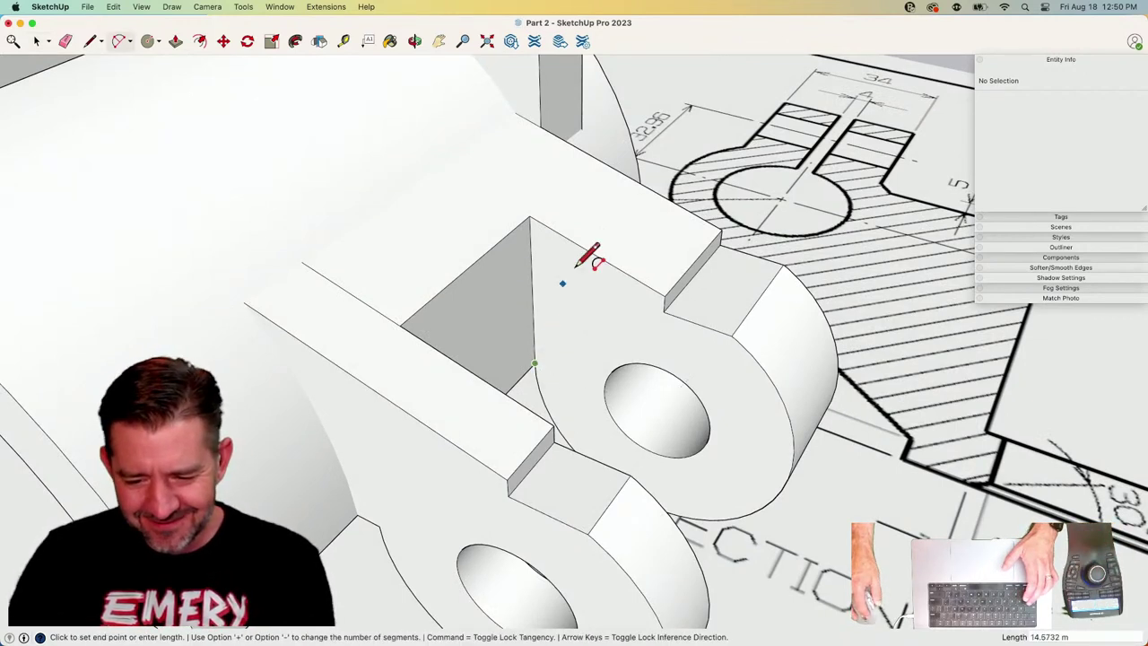
left_click(596, 255)
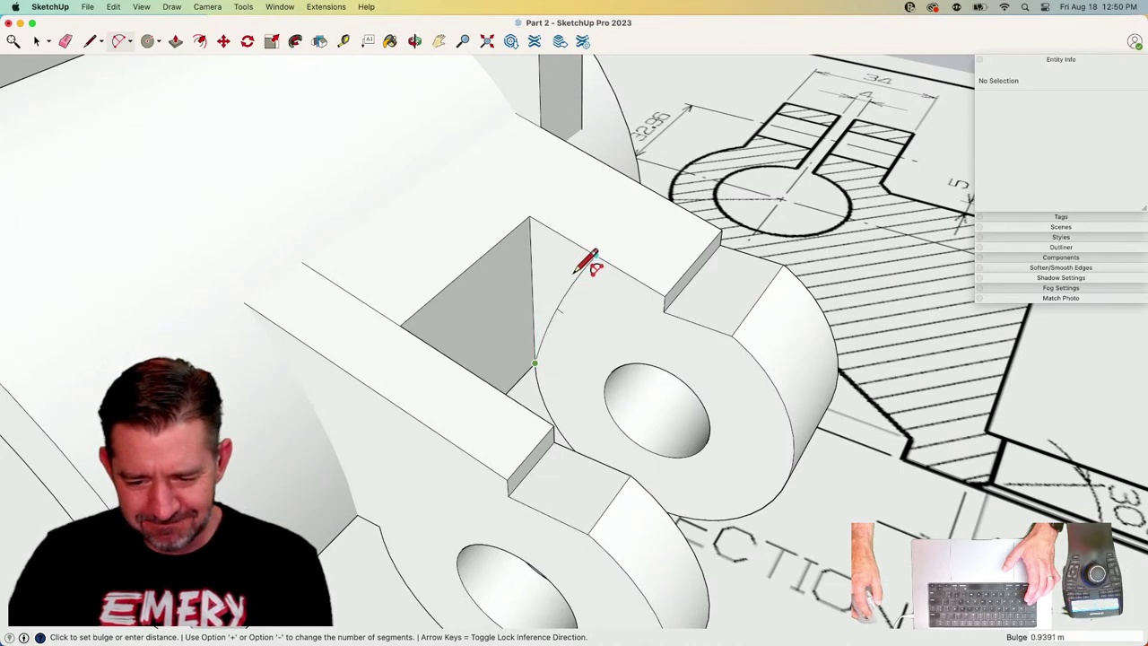
left_click(587, 262)
Extrude the area between the arc and the web to the other lug and erase the leftover edge on the sloping surface.
key("p")
left_click(554, 259)
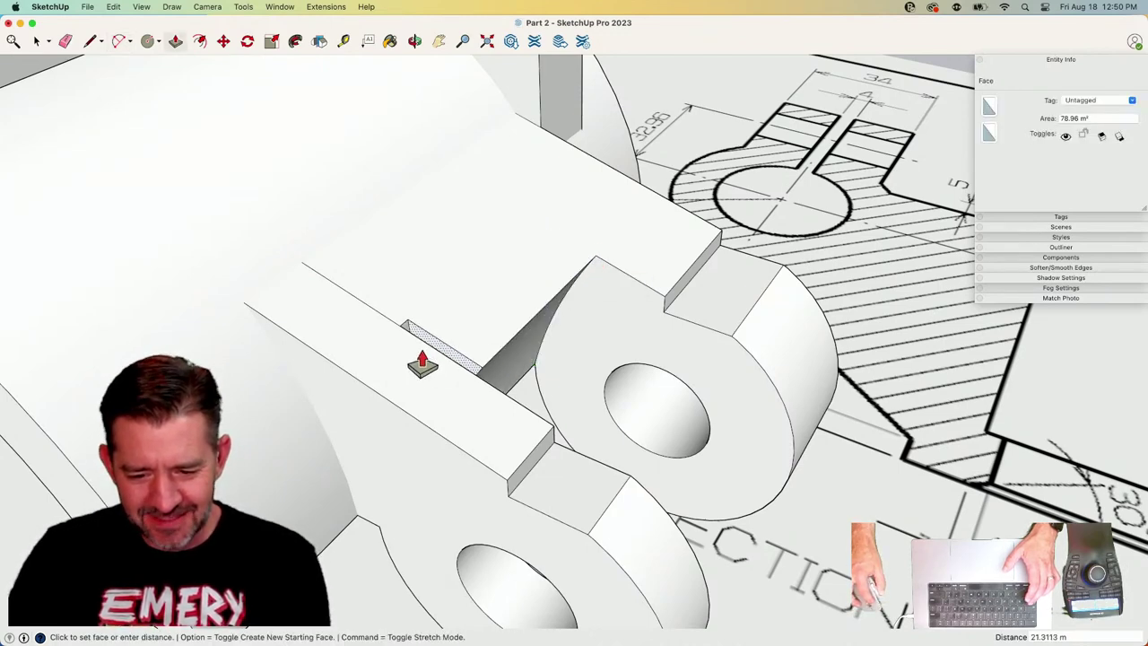
key("e")
left_click_drag(408, 305, 386, 327)
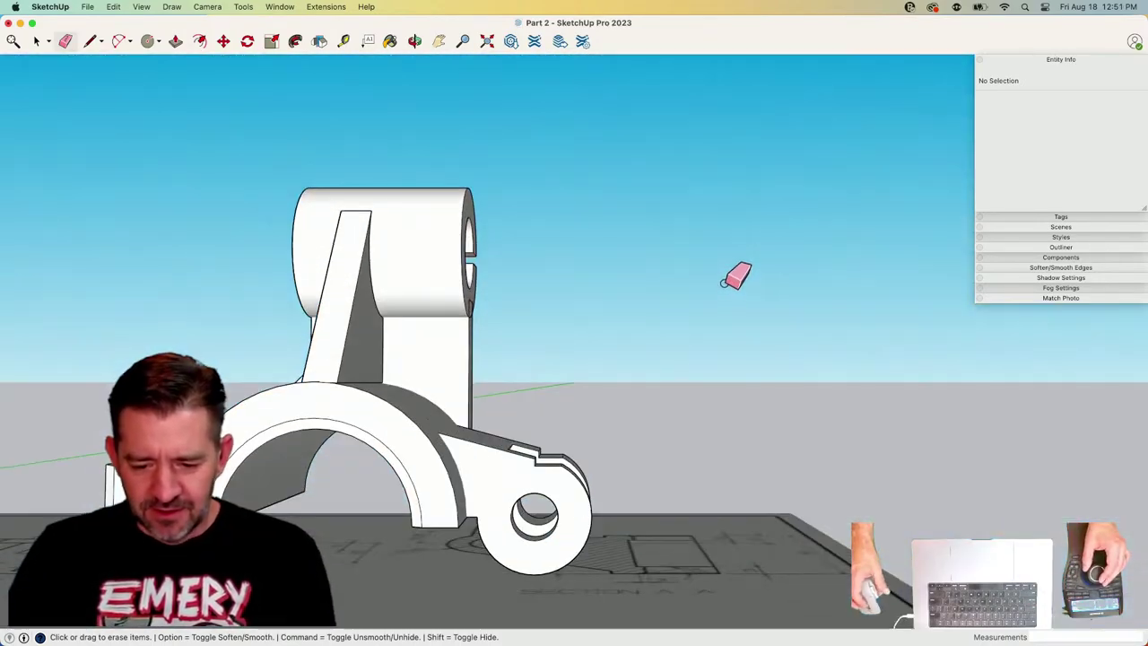
Check the 15° dimension beside the hinge lug in the front view with trial circles started on the lug's outline.
key("space")
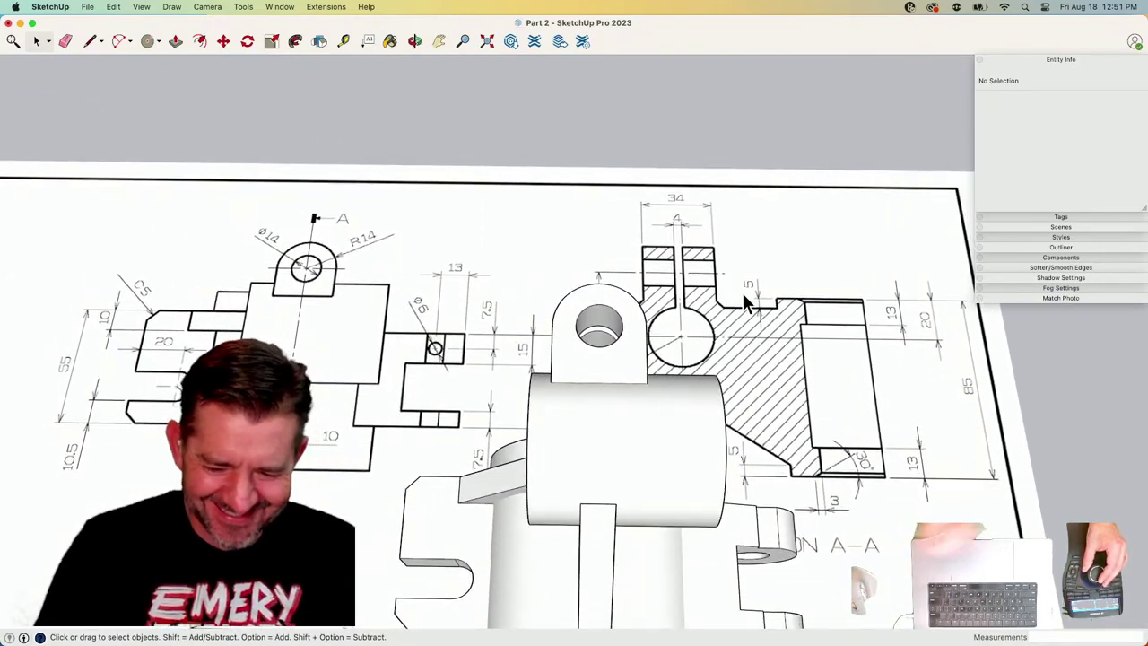
scroll(476, 433, "down", 5)
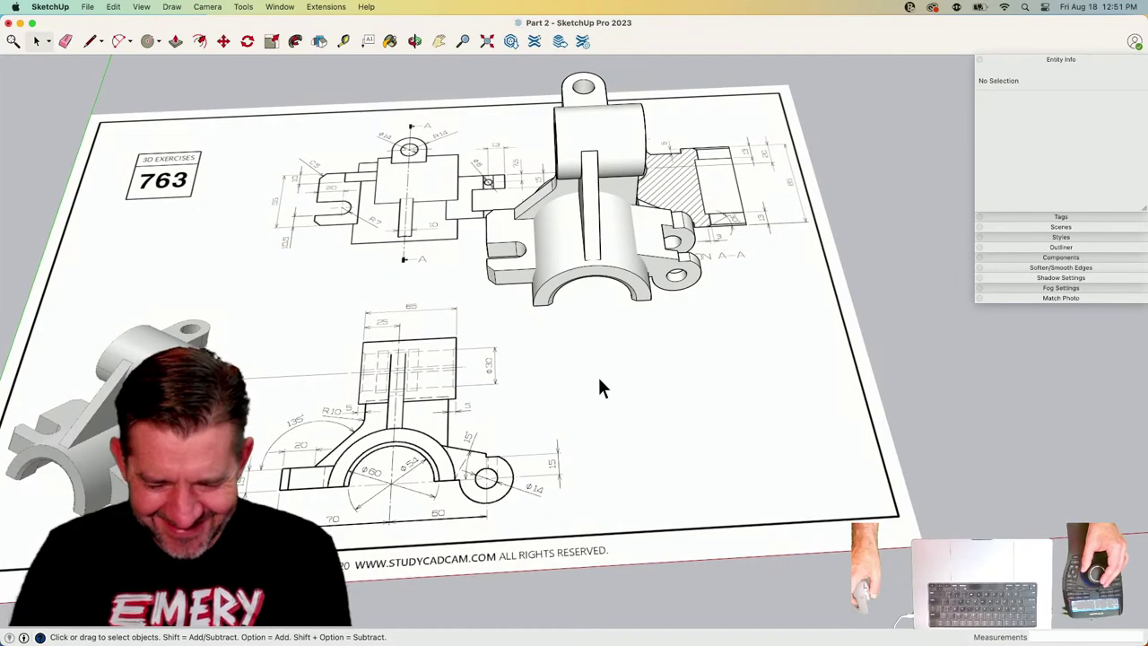
scroll(617, 288, "up", 3)
scroll(584, 282, "up", 2)
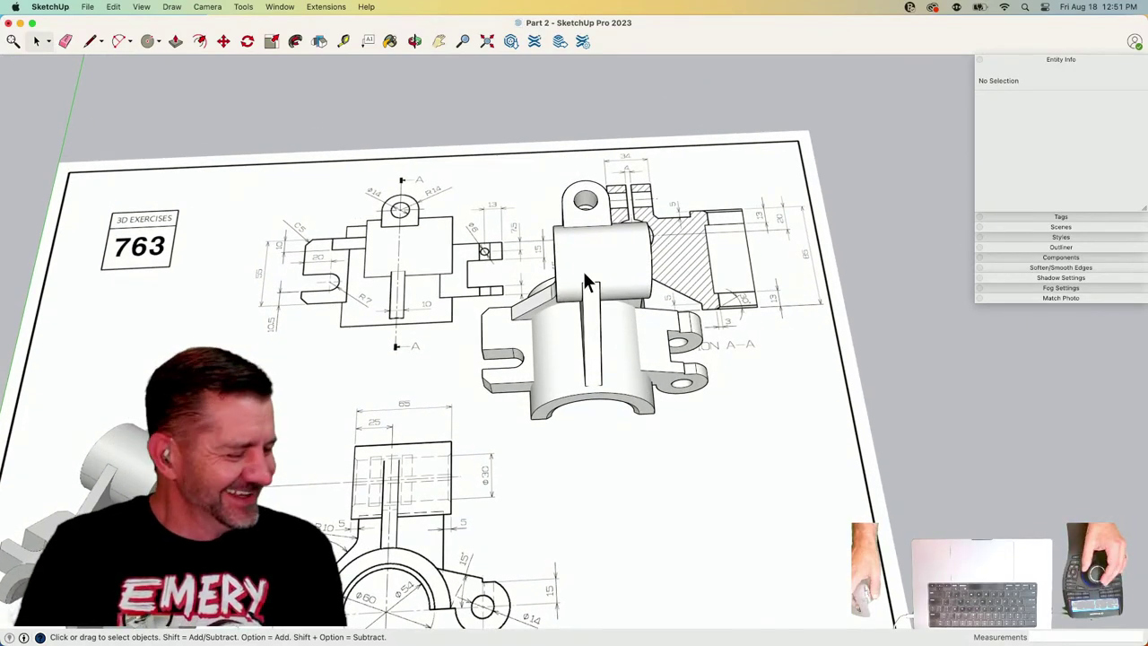
mouse_move(590, 282)
middle_mouse_down()
mouse_move(655, 264)
mouse_move(474, 251)
mouse_move(633, 367)
mouse_move(441, 402)
mouse_move(399, 533)
middle_mouse_up()
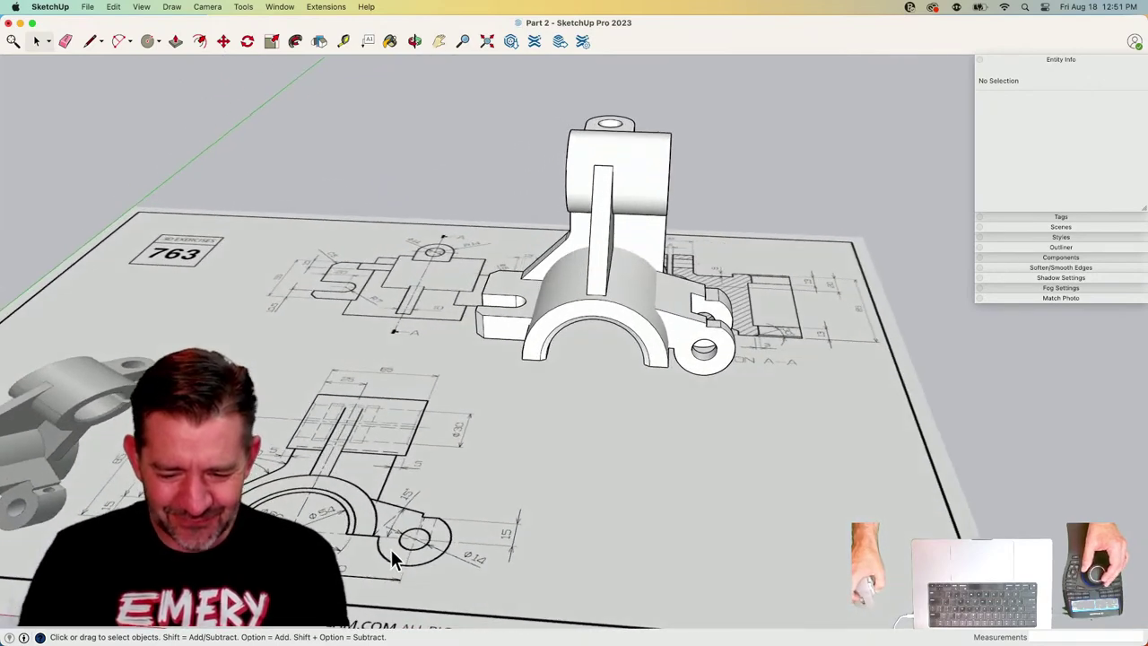
scroll(392, 517, "up", 8)
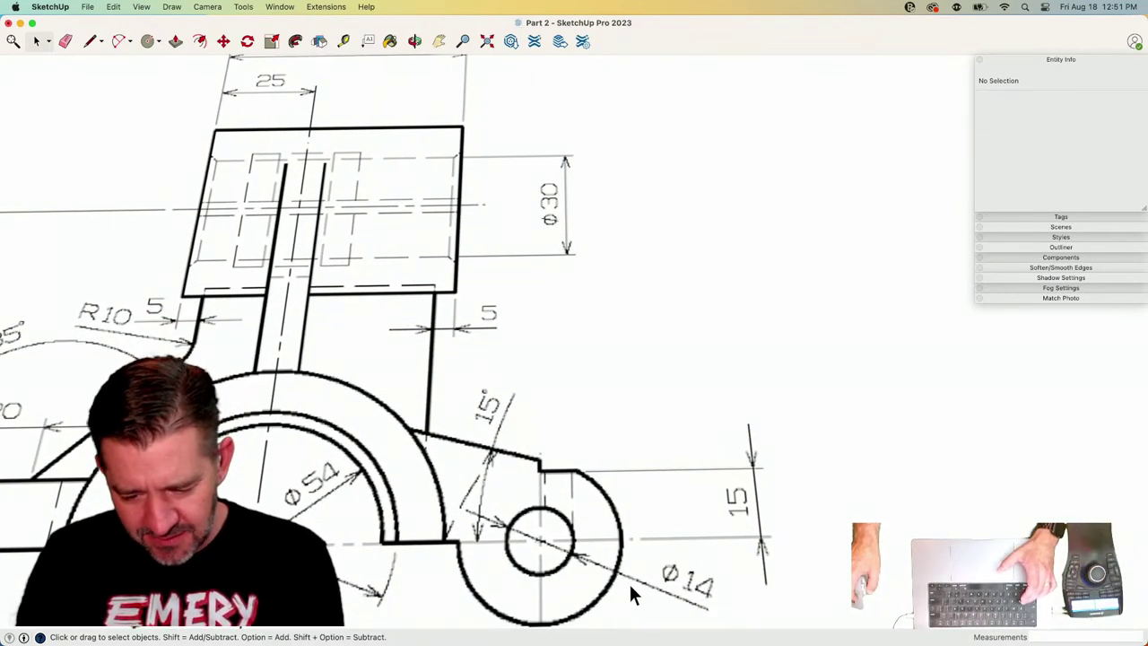
key("c")
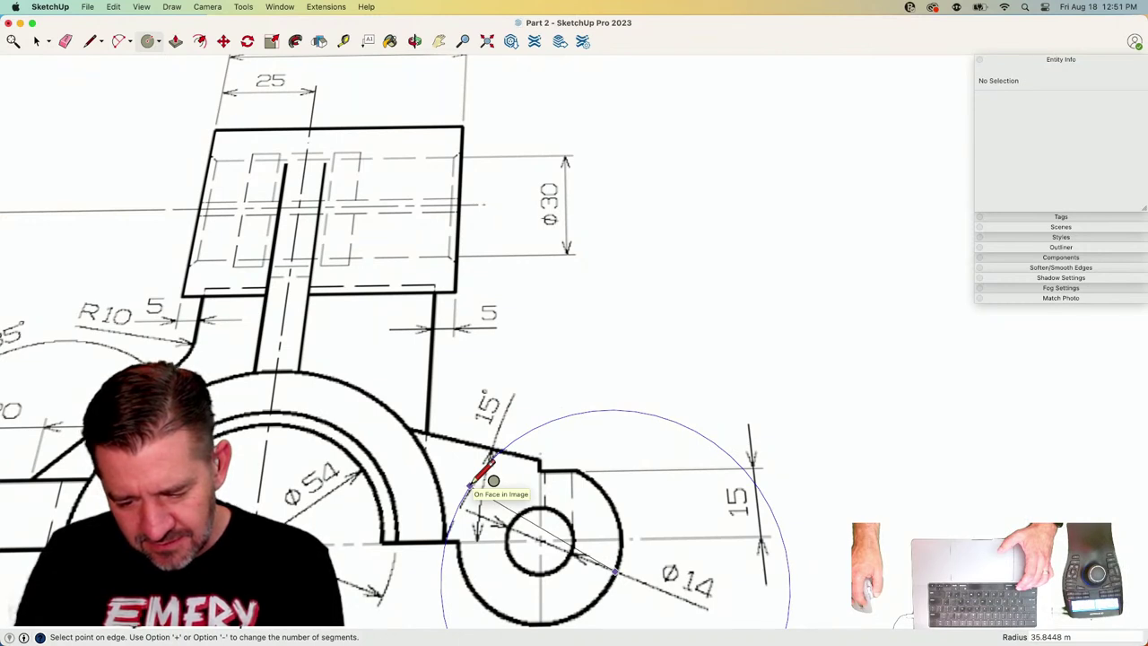
key("Escape")
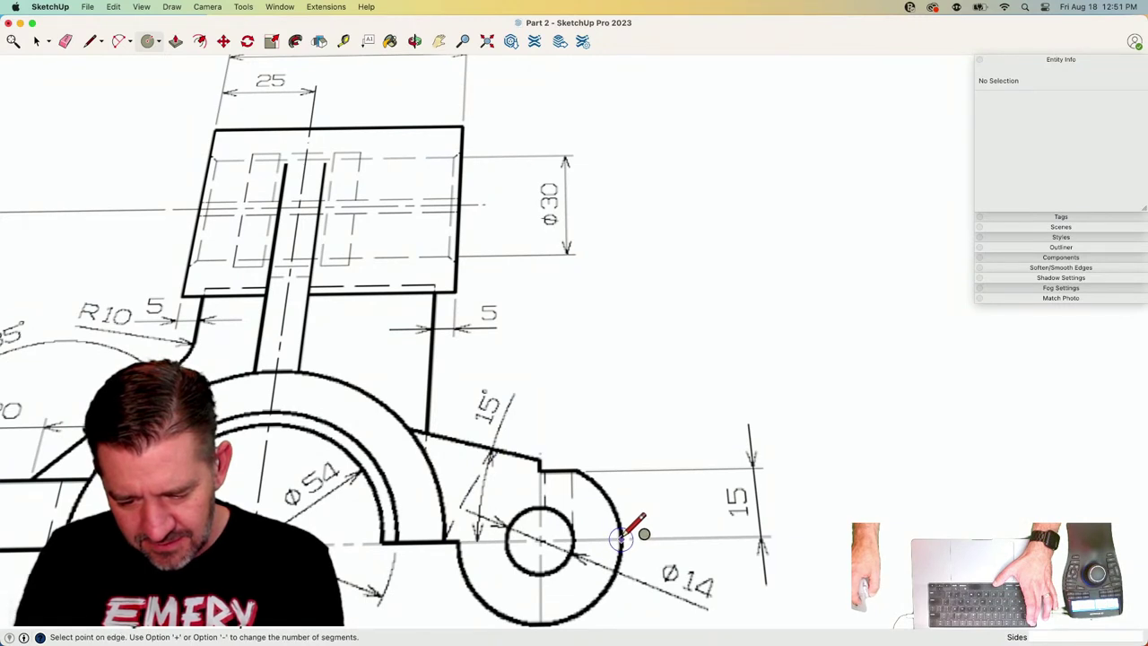
key("Escape")
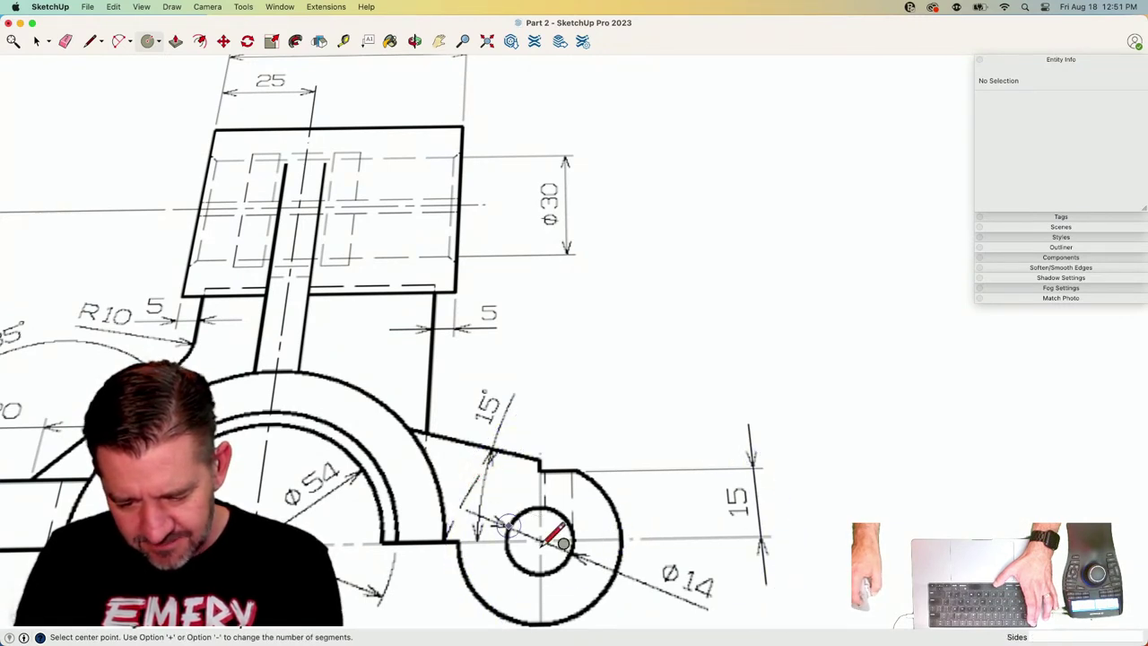
left_click(615, 569)
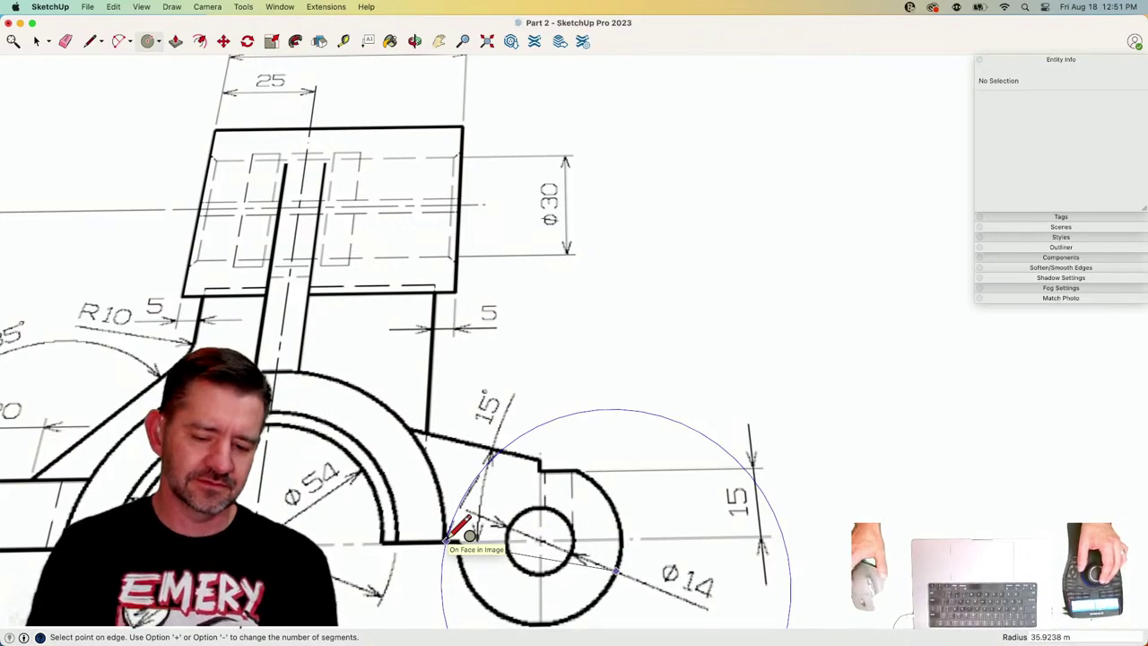
key("space")
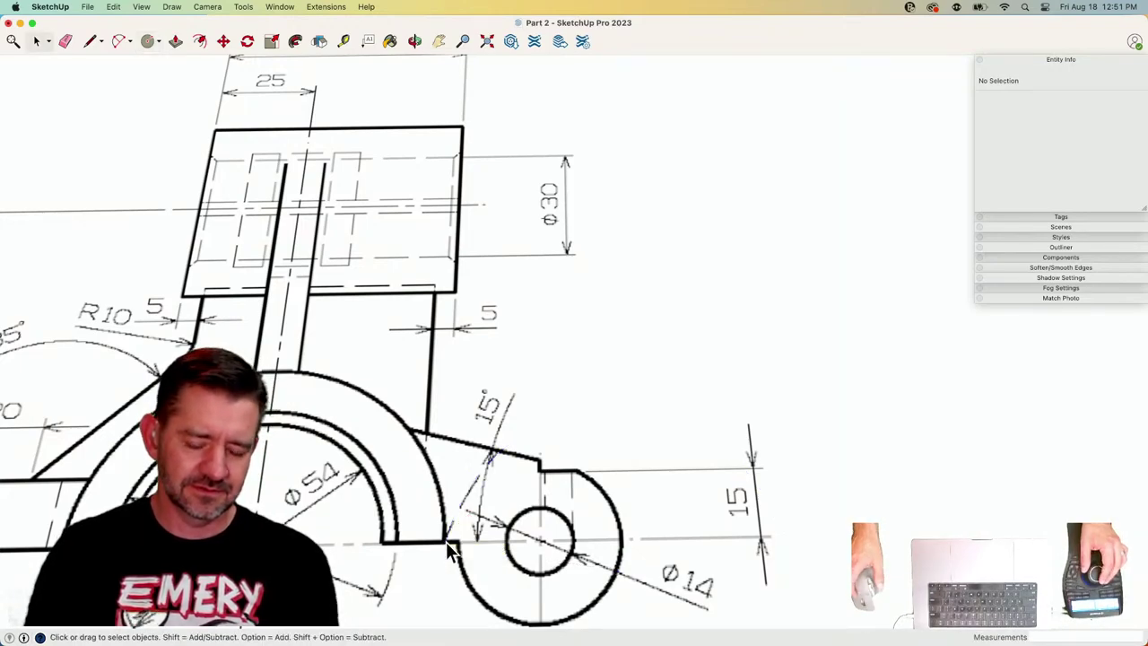
Compare the model's hinge lugs with the isometric picture and the other views of the drawing.
scroll(449, 549, "down", 10)
scroll(265, 372, "up", 5)
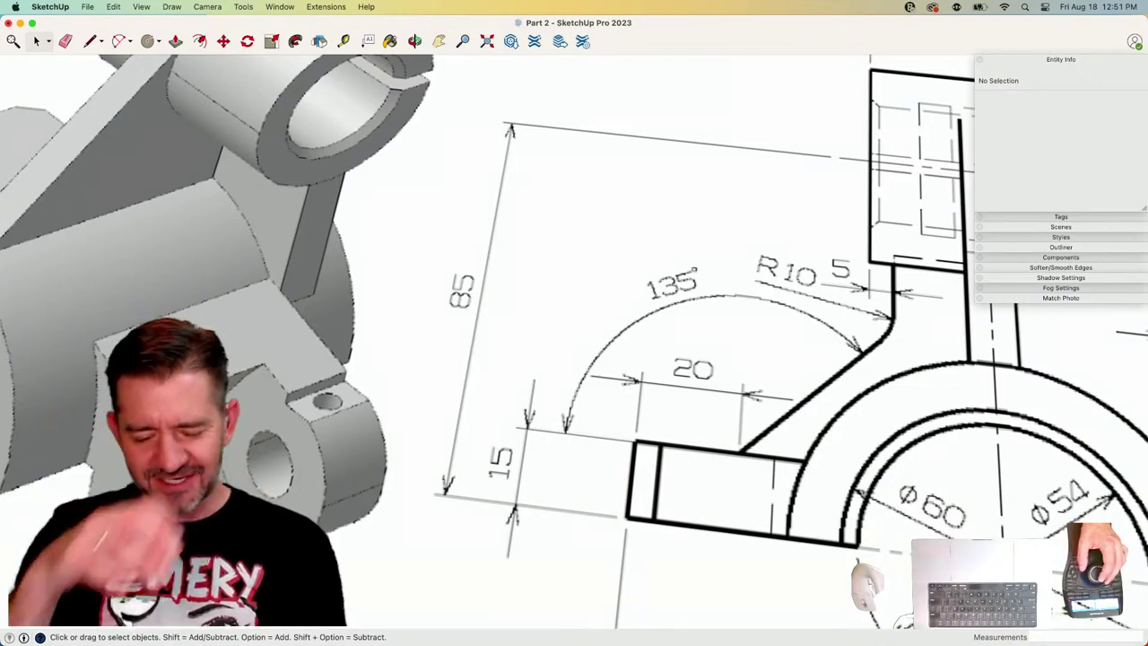
scroll(567, 229, "down", 2)
scroll(243, 413, "down", 6)
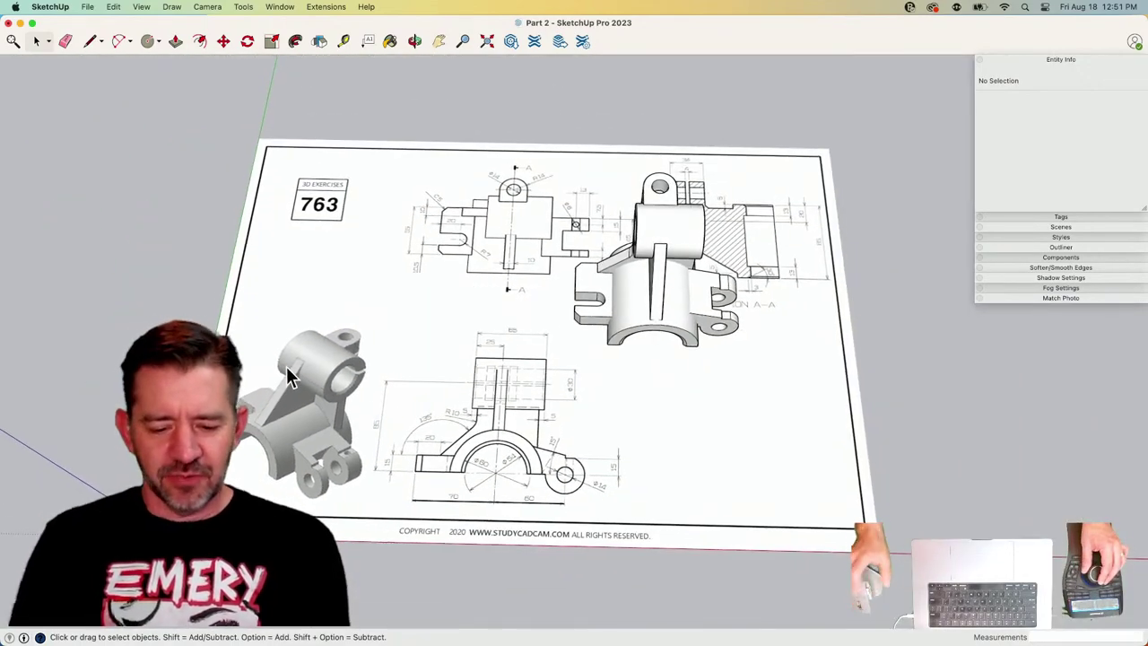
scroll(288, 374, "up", 6)
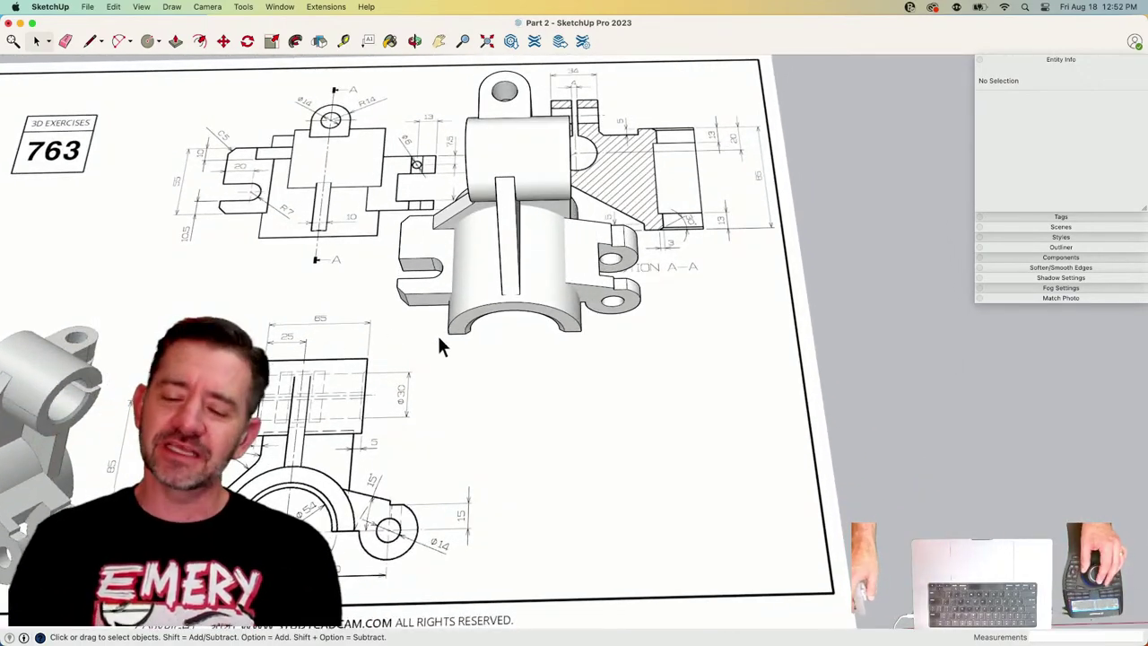
scroll(609, 318, "up", 4)
mouse_move(650, 308)
middle_mouse_down()
mouse_move(690, 353)
mouse_move(680, 367)
mouse_move(699, 363)
mouse_move(567, 281)
middle_mouse_up()
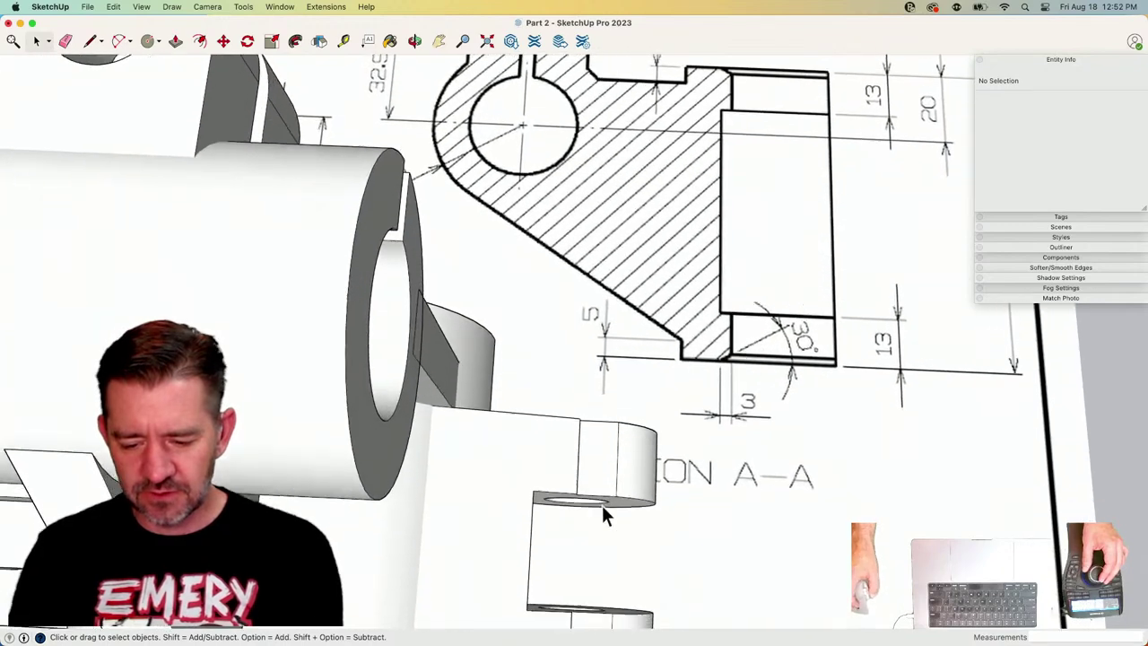
Draw a 3 m radius circle centred on the thicker hinge lug's small flat using midpoint lines, and erase those lines.
scroll(602, 504, "up", 5)
key("l")
mouse_move(549, 418)
middle_mouse_down()
mouse_move(553, 393)
mouse_move(523, 400)
middle_mouse_up()
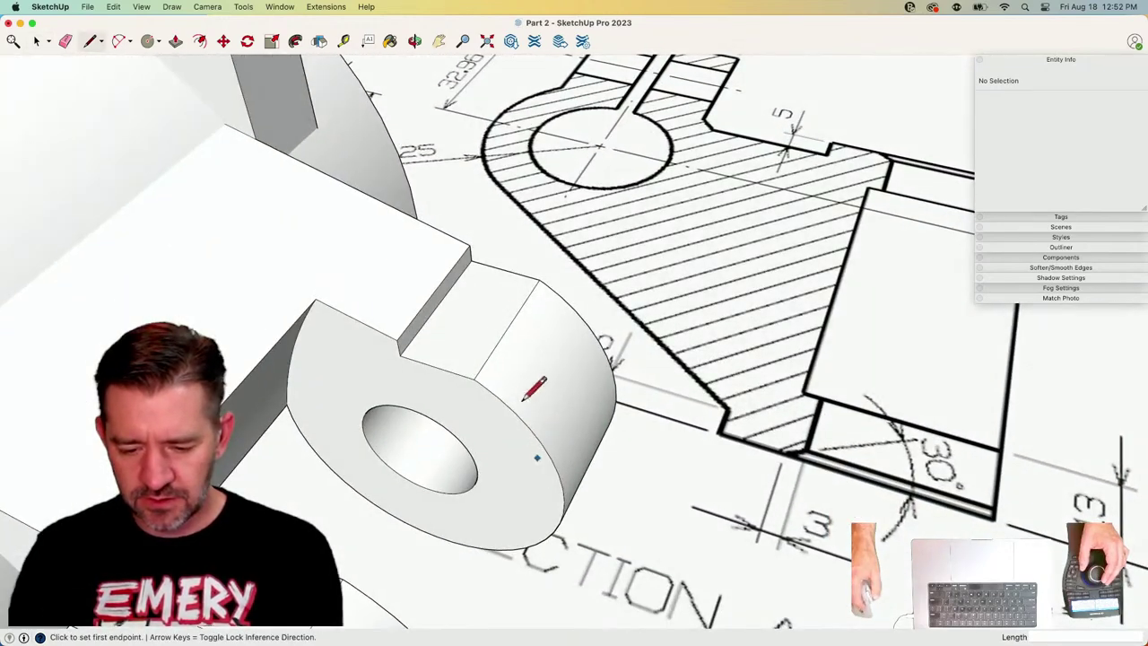
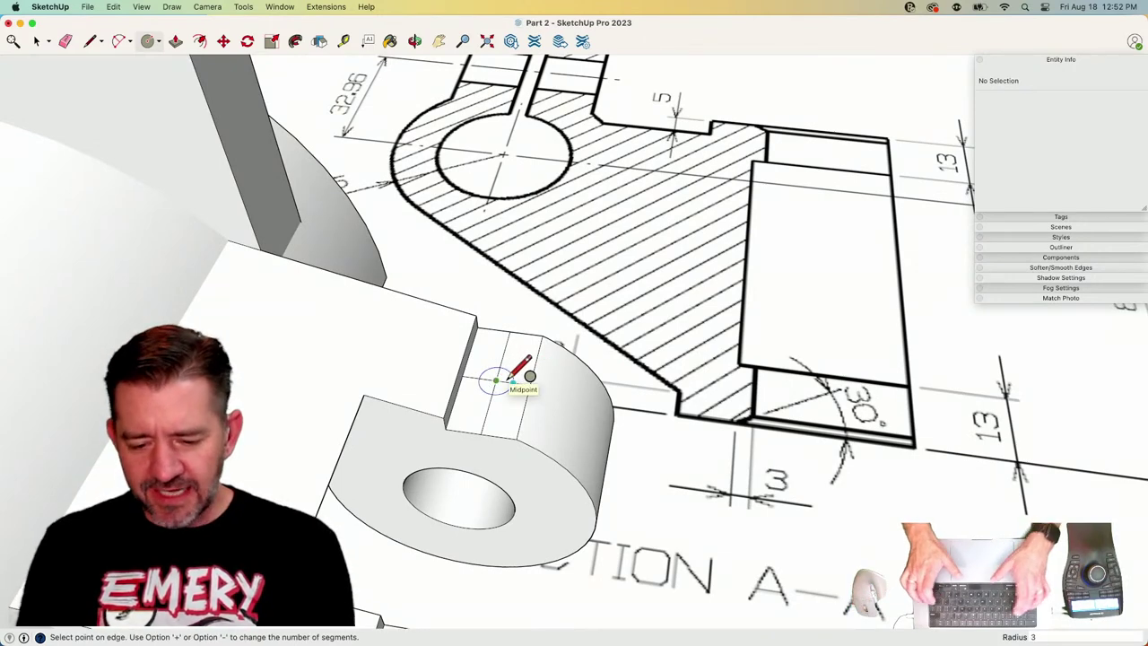
key("e")
middle_click_drag(510, 378, 500, 312)
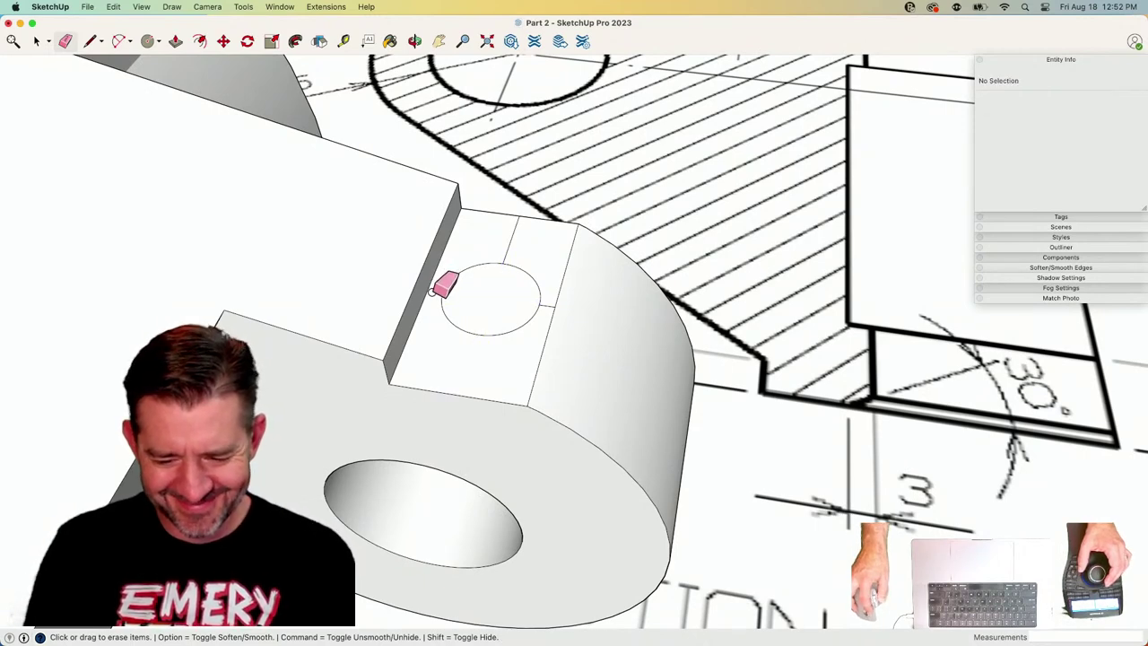
Push the circle about 14.9 m through the lug into its round bore.
left_click(515, 307)
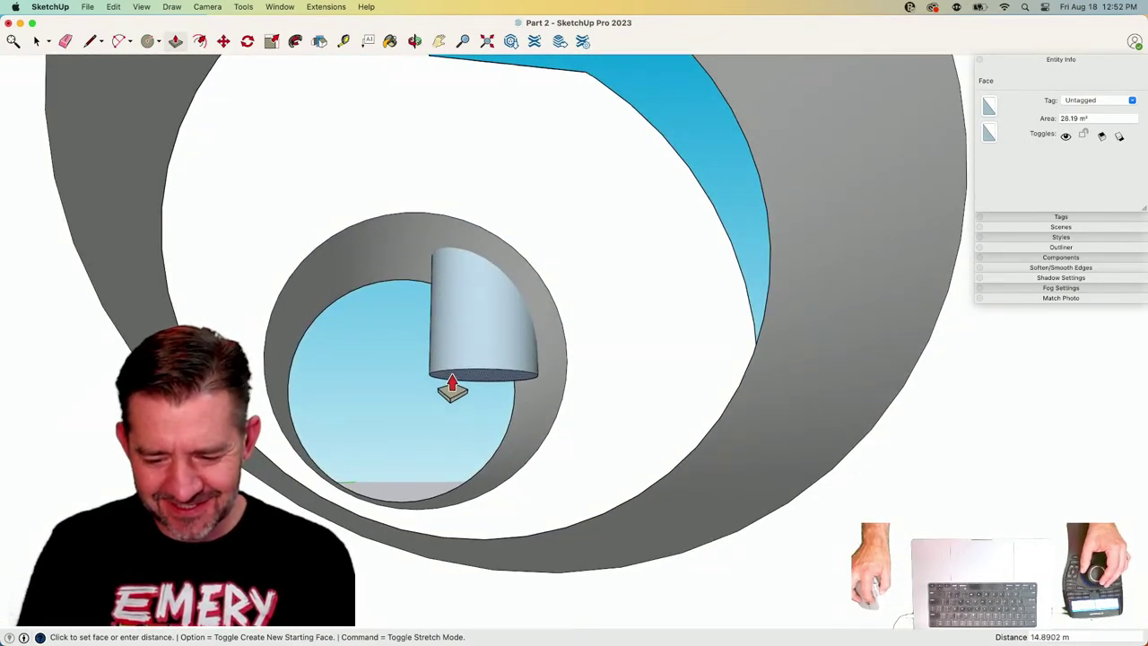
left_click(451, 384)
key("space")
scroll(525, 276, "up", 8)
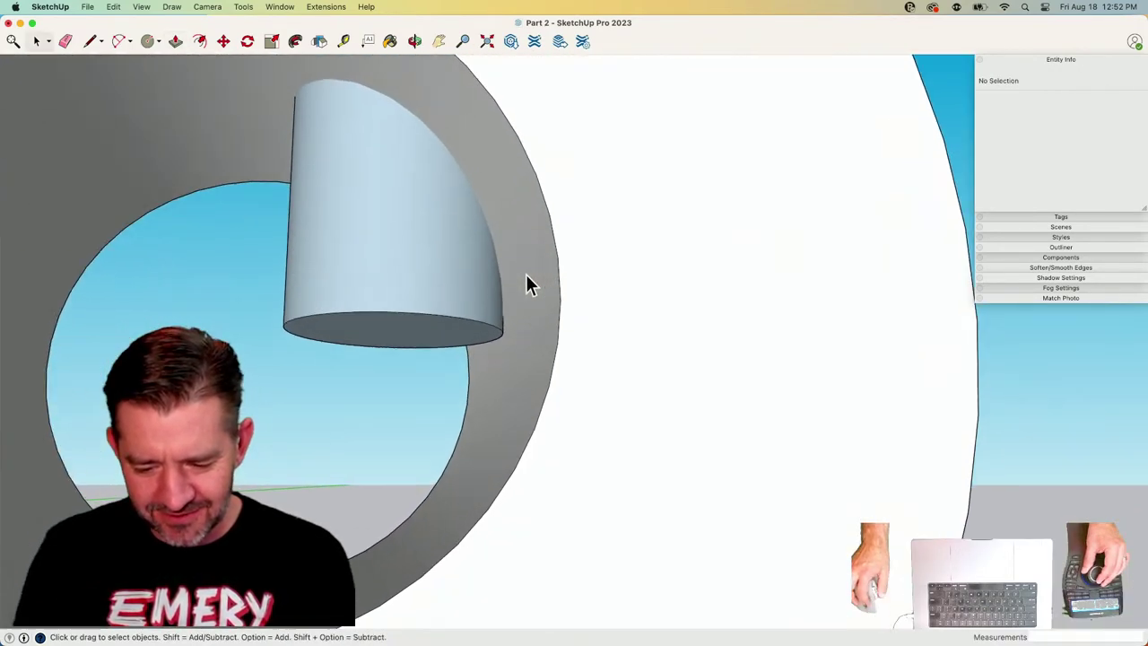
scroll(509, 274, "down", 3)
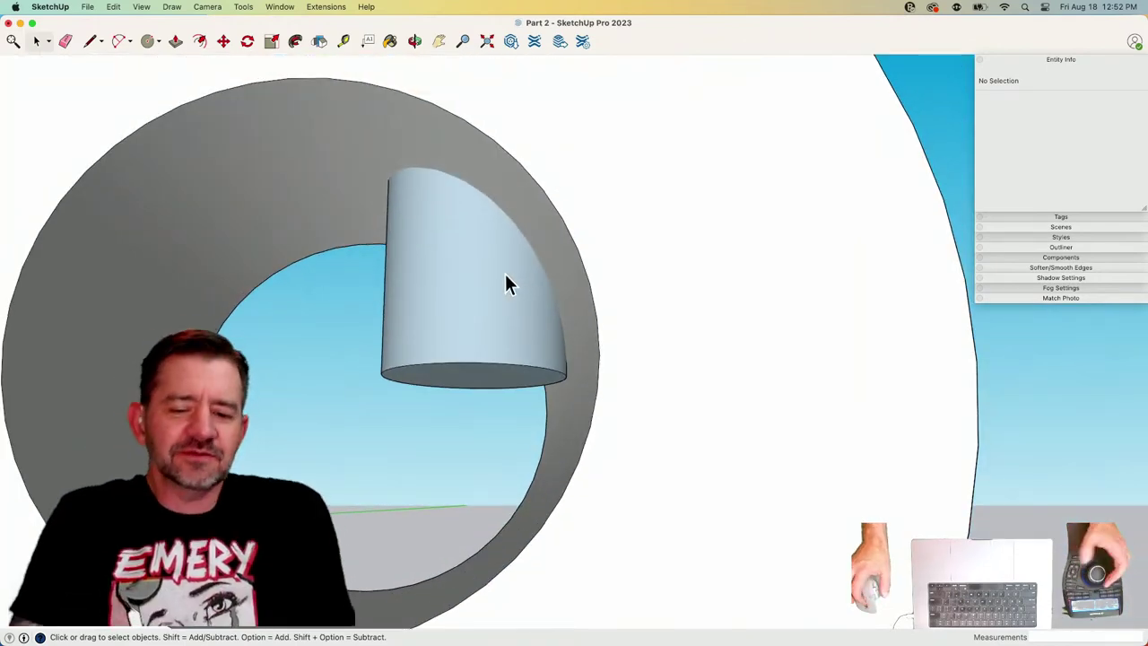
left_click(505, 276)
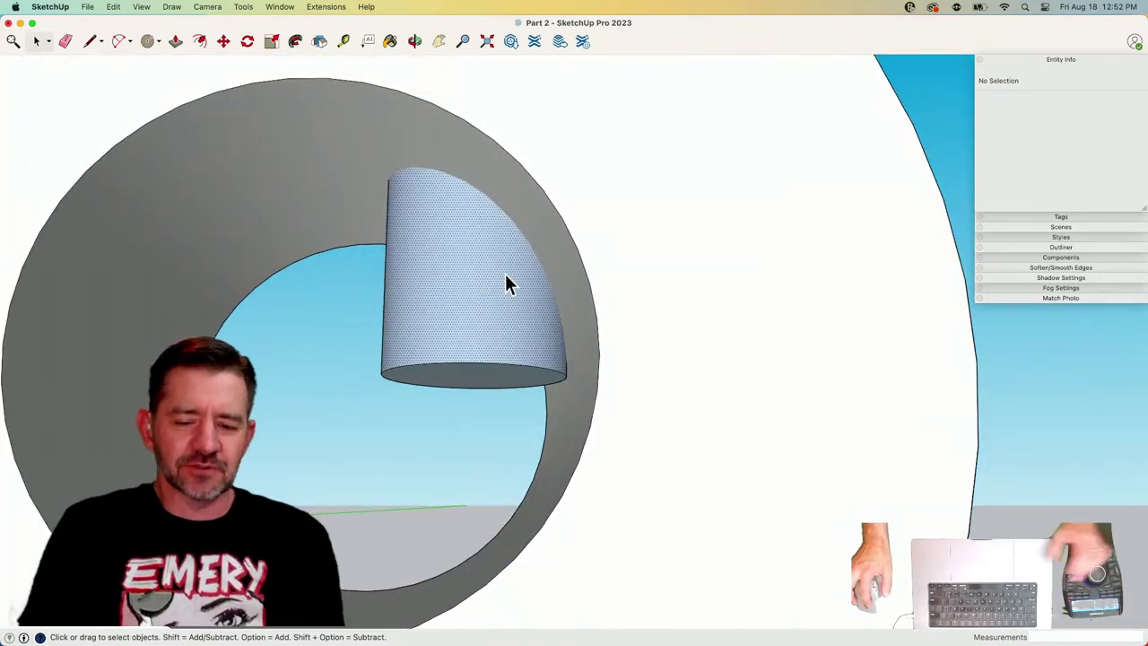
key("ctrl+super+space")
left_click(481, 171, "shift")
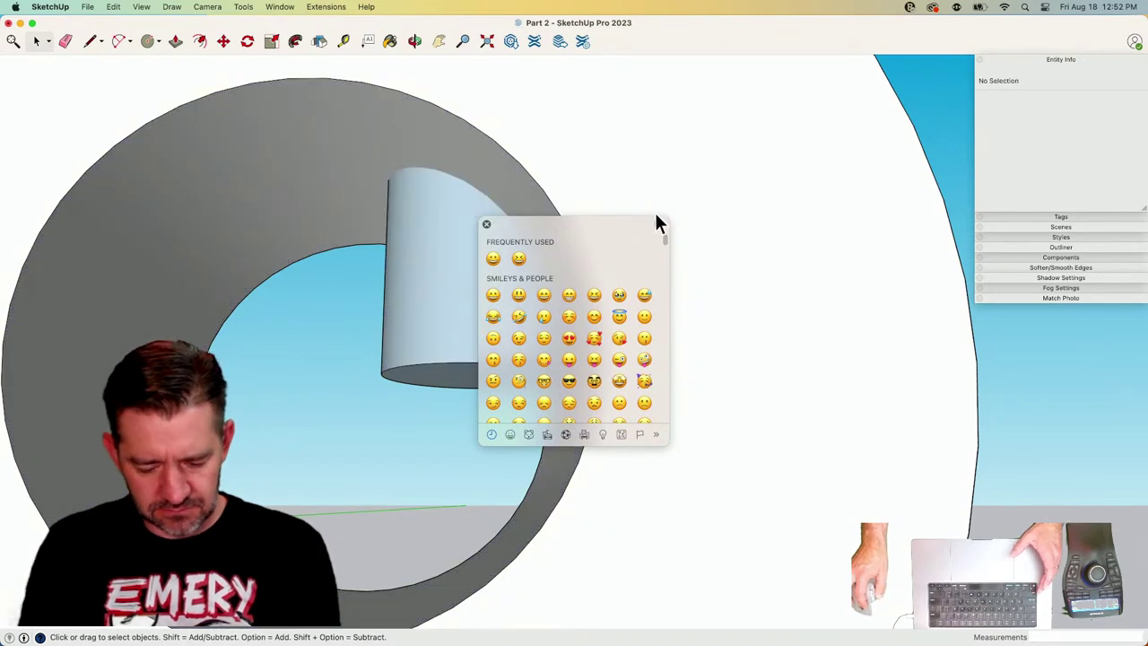
left_click(487, 225)
Intersect the protruding cylinder's side surface and the lug's bore surface with the model.
left_click(505, 303)
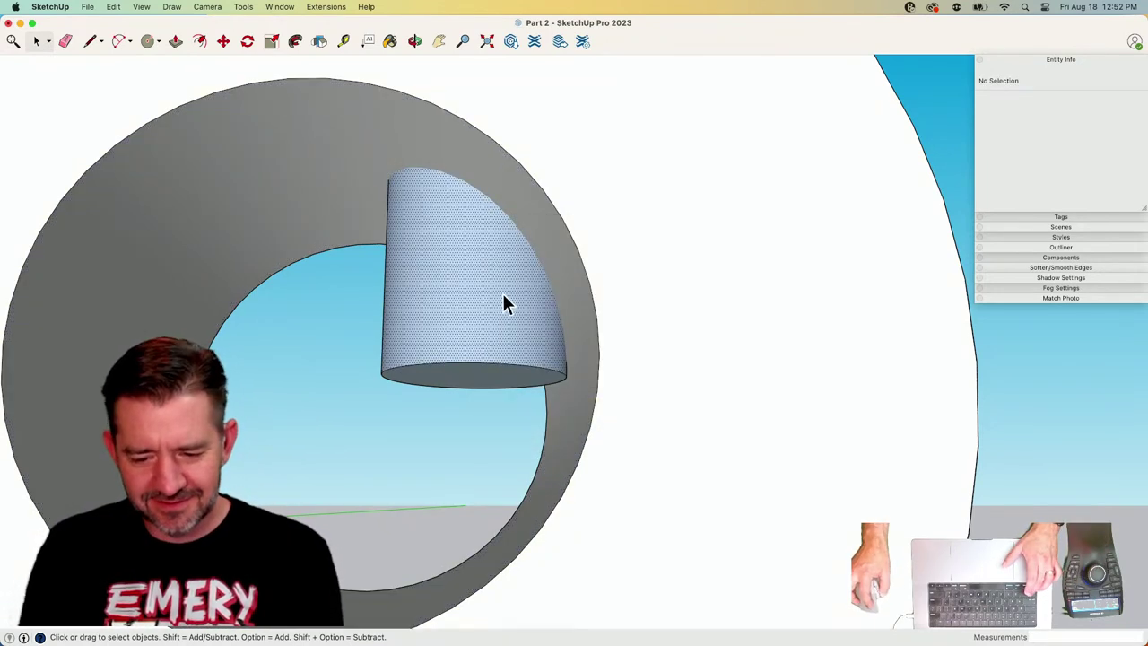
left_click(552, 232, "shift")
middle_click_drag(644, 122, 548, 479)
scroll(548, 479, "down", 3)
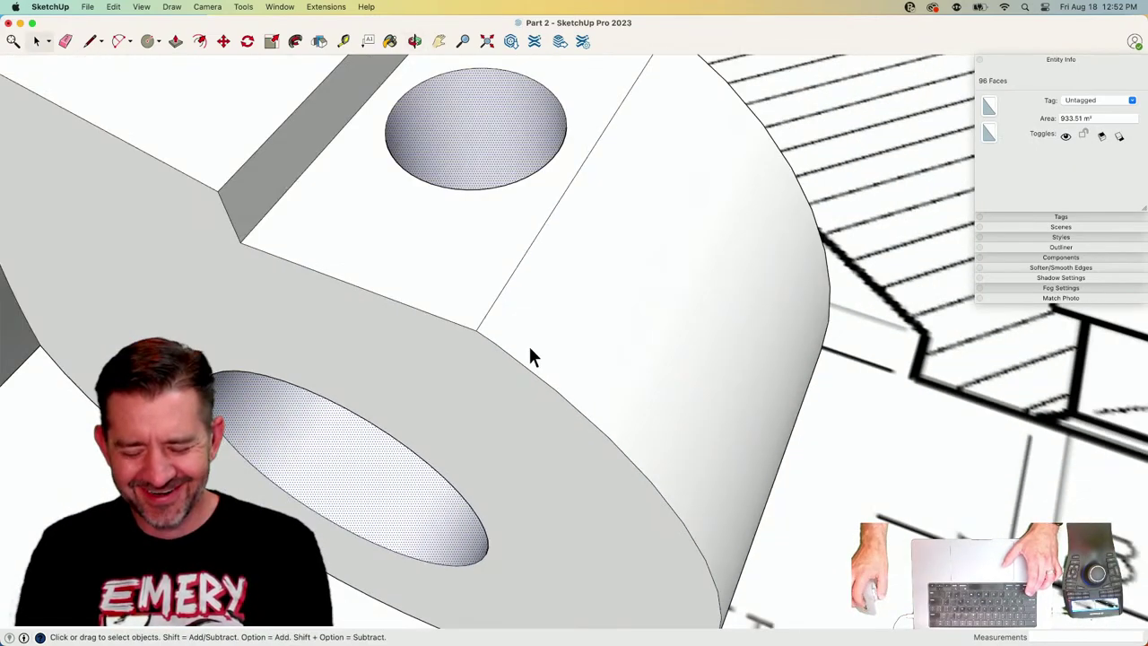
middle_click_drag(474, 282, 568, 274)
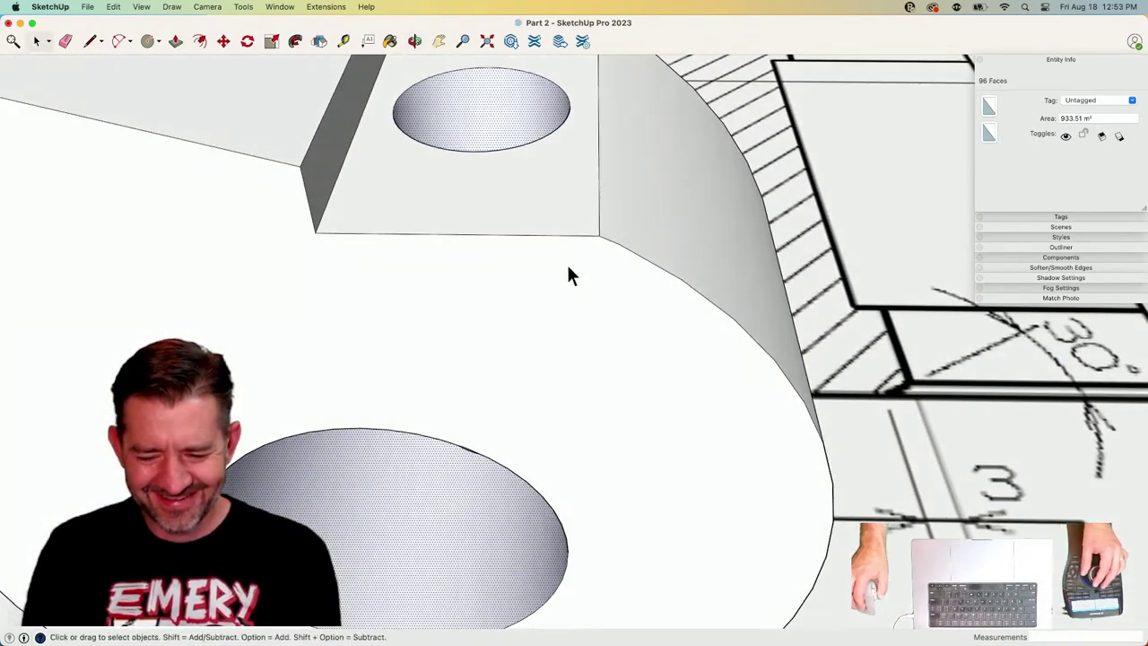
scroll(522, 379, "up", 5)
scroll(522, 380, "down", 5)
right_click(424, 308)
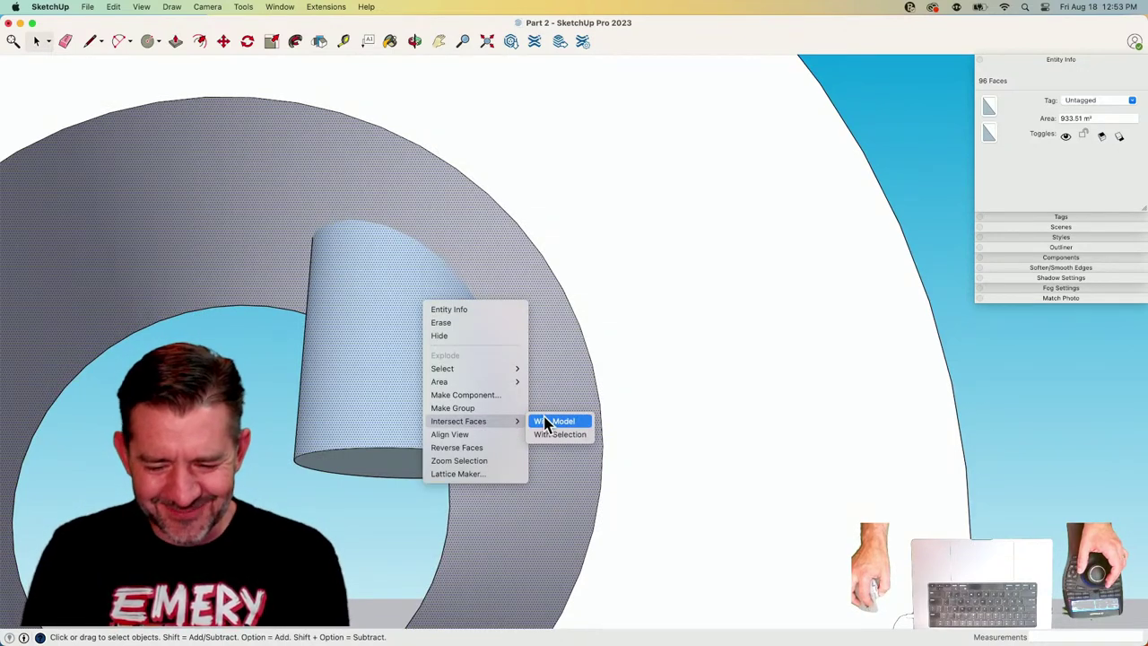
left_click(547, 422)
Delete the cylinder's end face and the side surface protruding inside the lug's bore to leave an open hole.
key("space")
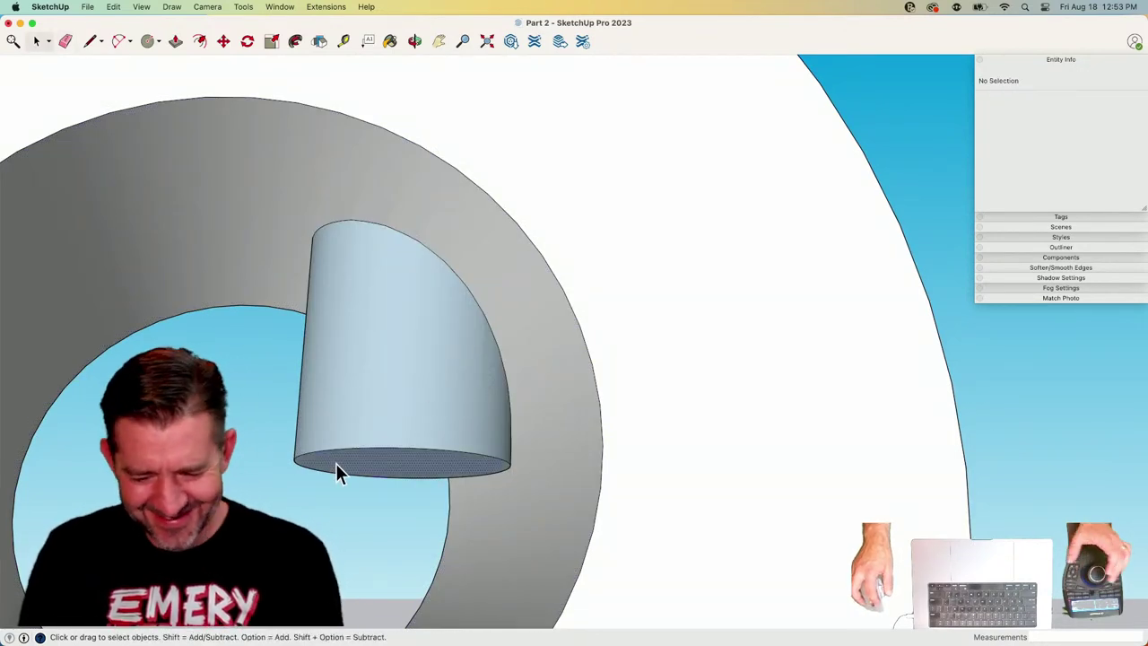
double_click(336, 463)
key("Delete")
left_click(426, 295)
key("Delete")
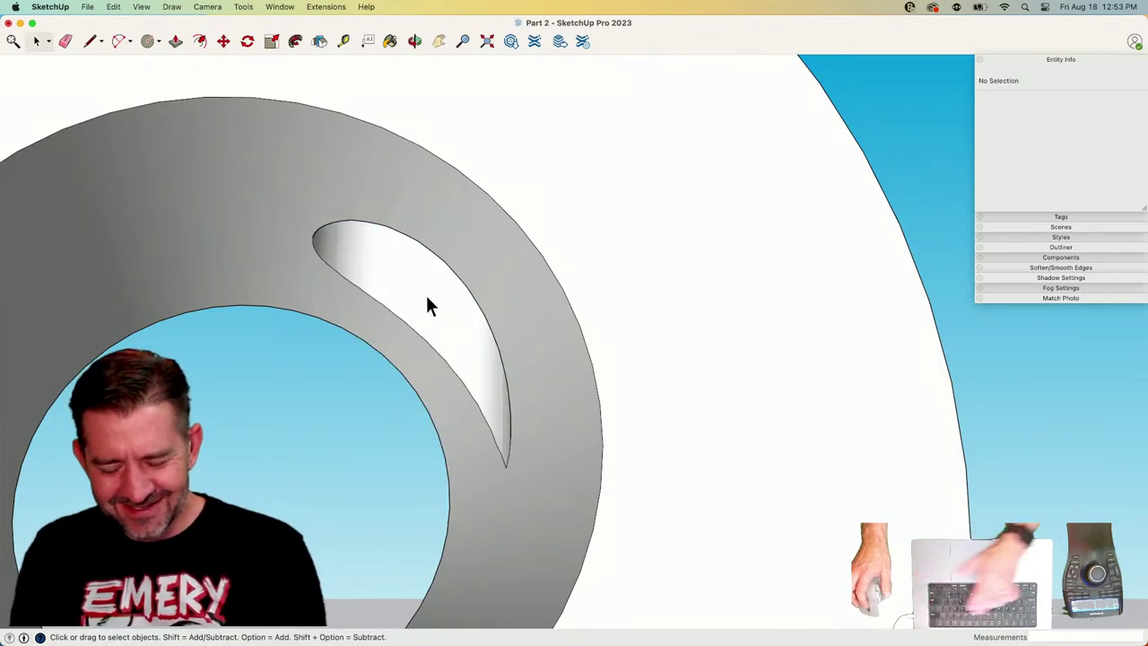
Make all the connected hinge lug geometry into a group.
scroll(527, 265, "down", 10)
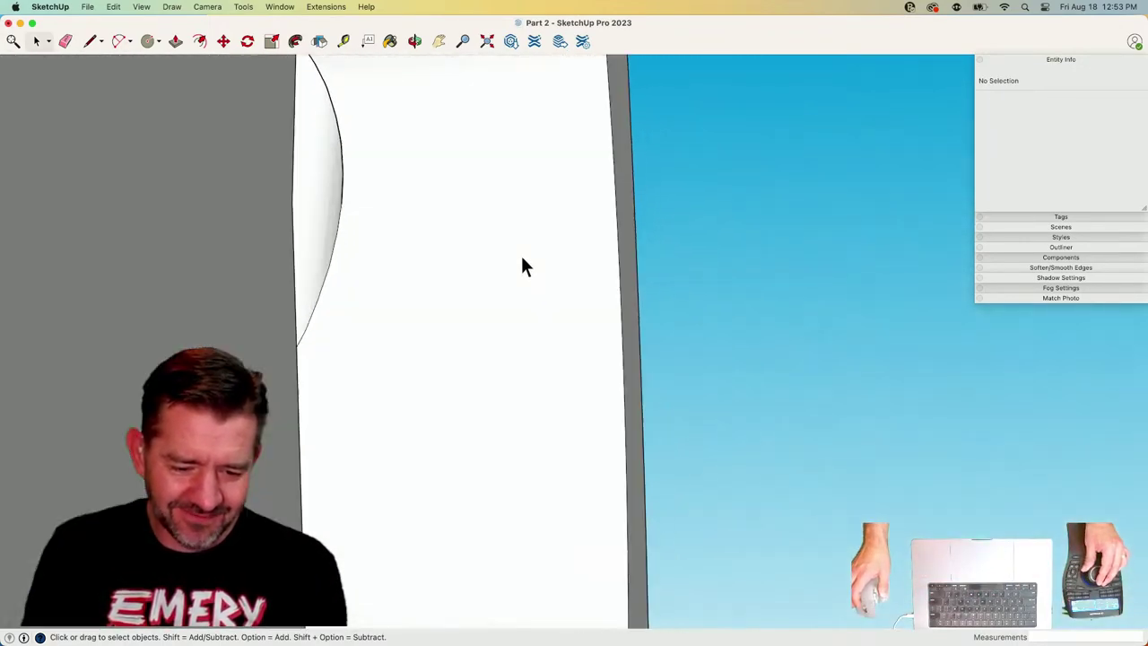
scroll(524, 282, "down", 10)
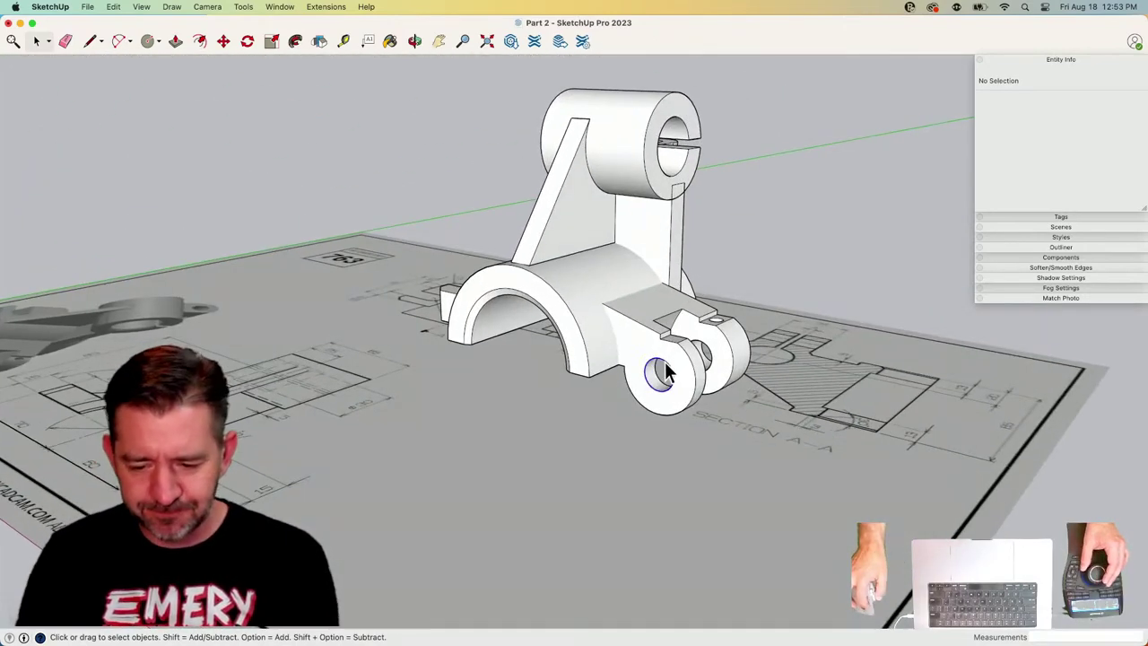
left_click(664, 366)
right_click(664, 361)
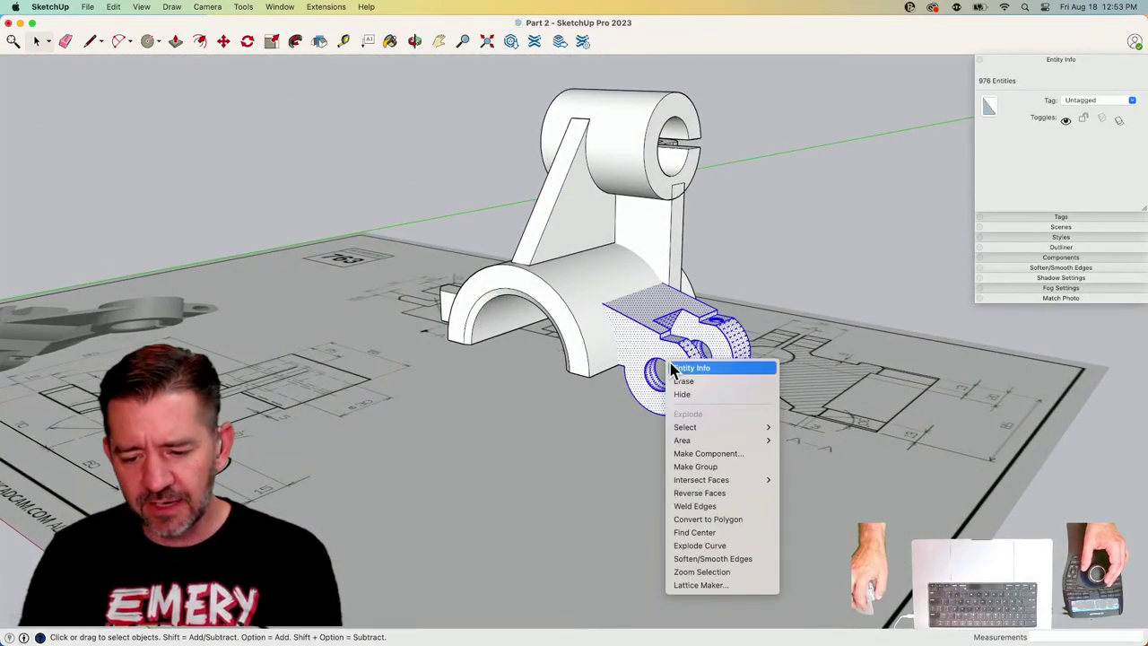
left_click(709, 466)
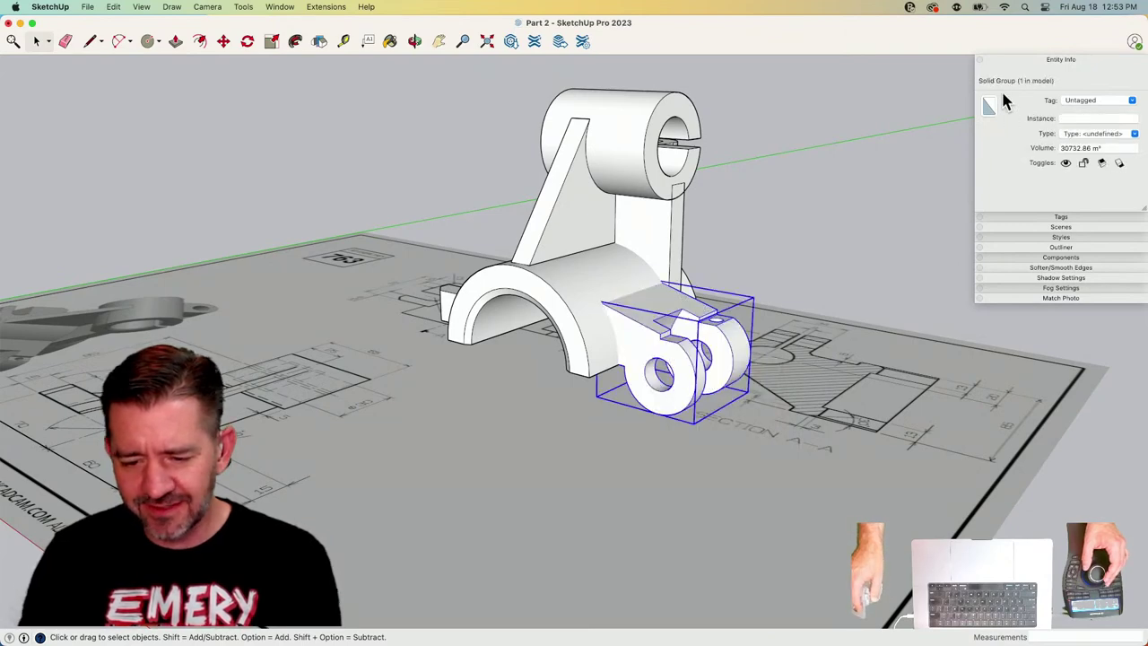
Check in Entity Info whether the ribs and both clamp ears are solid groups.
left_click(584, 300)
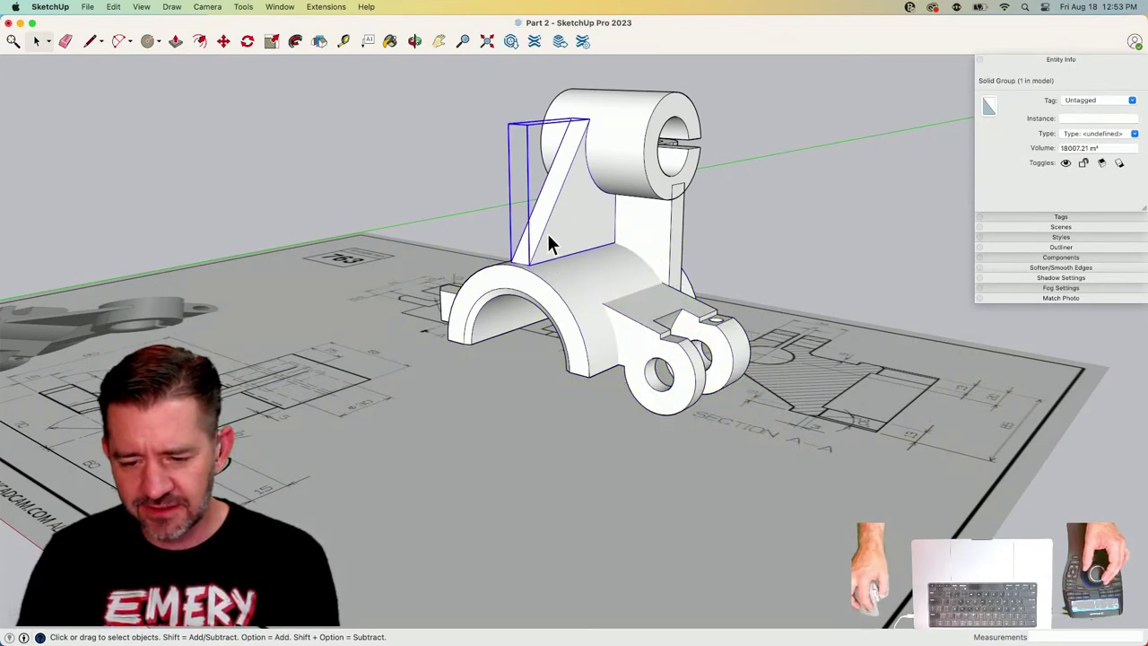
middle_click_drag(550, 244, 489, 324)
left_click(501, 258)
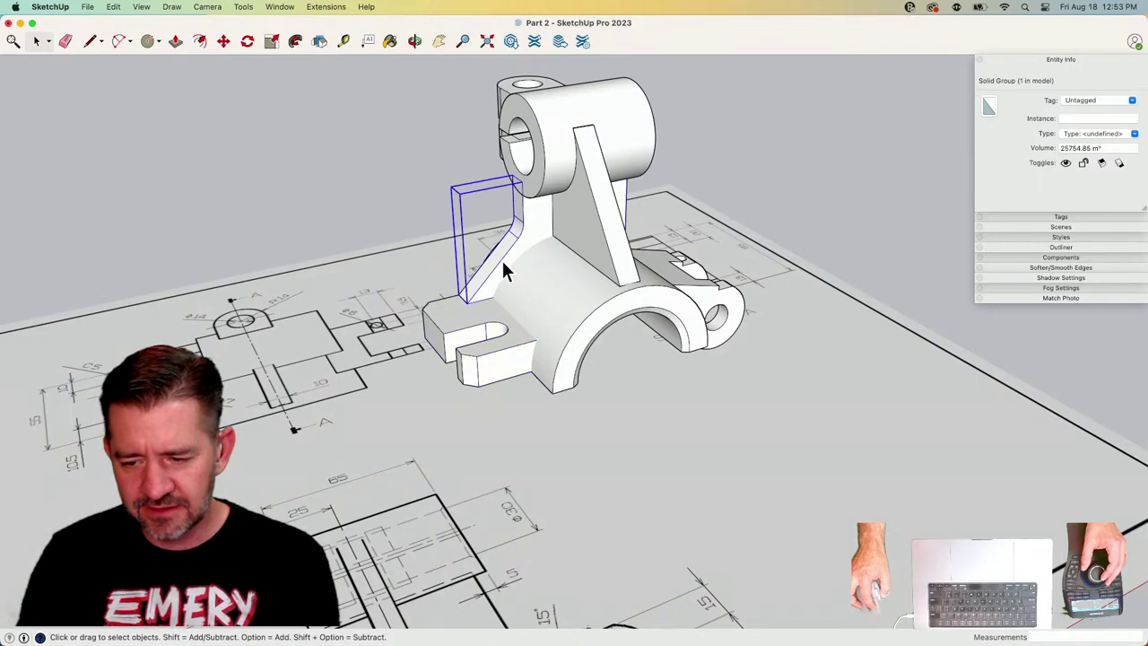
middle_click_drag(501, 258, 505, 134)
left_click(504, 135)
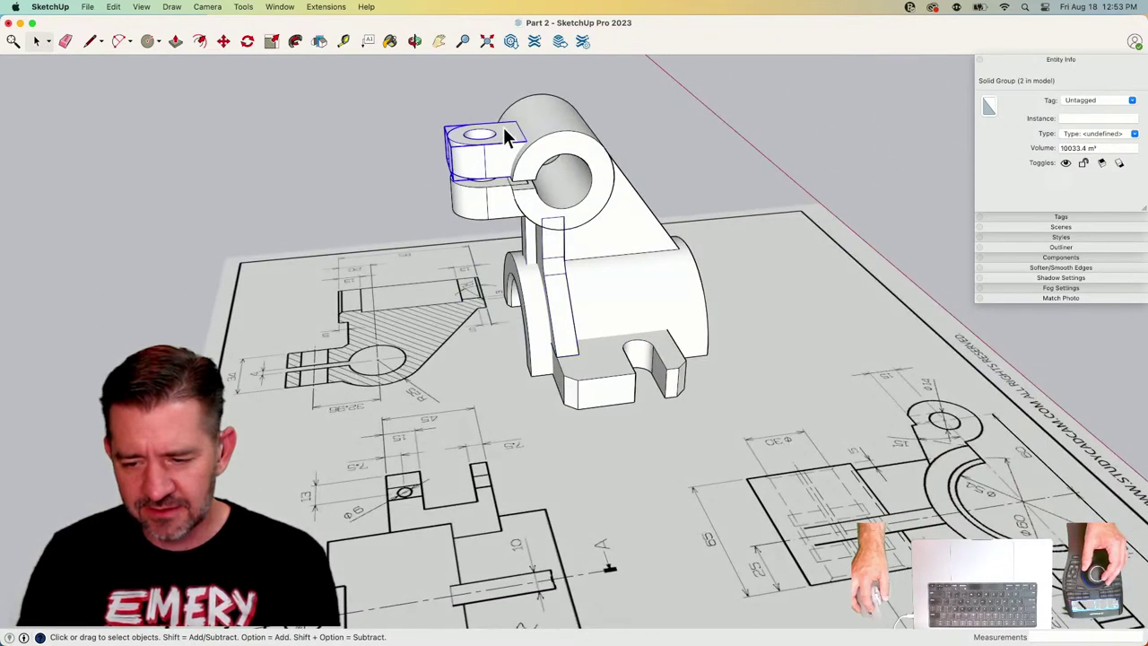
left_click(499, 213)
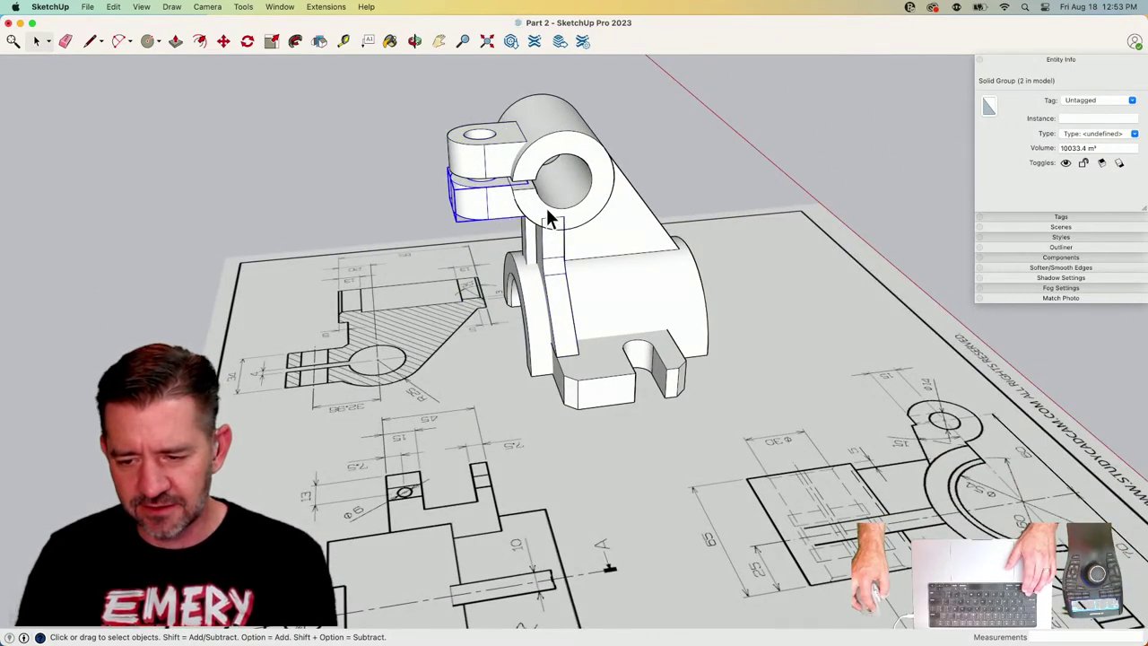
Combine all of the bracket's parts into one solid with Outer Shell.
middle_click_drag(685, 136, 366, 85)
key("super+a")
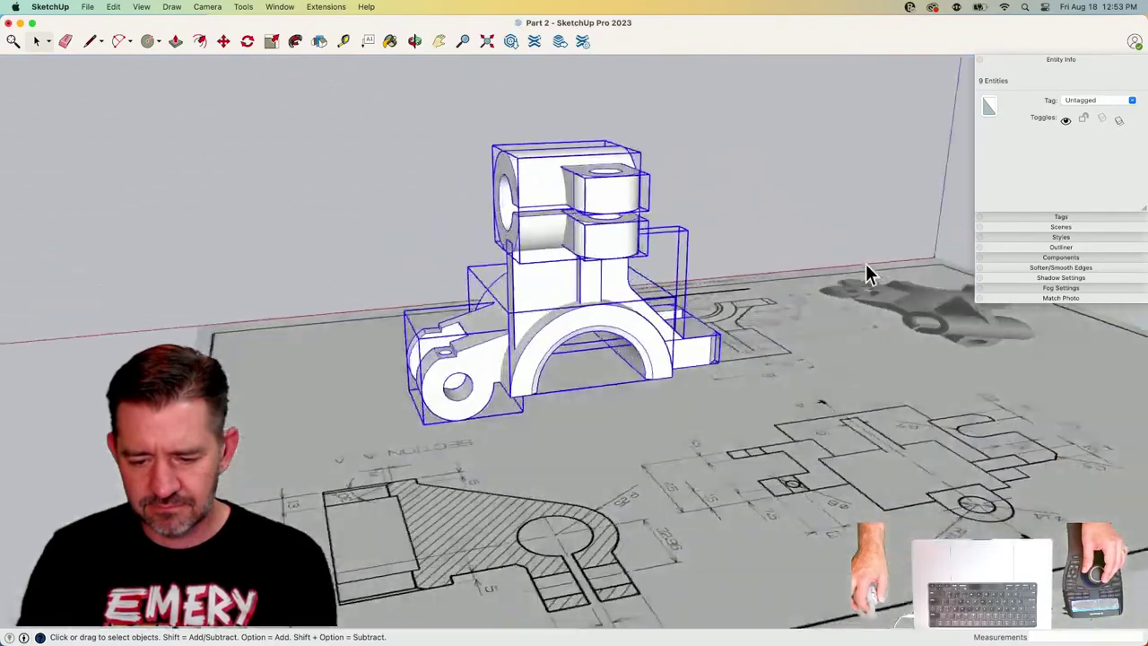
mouse_move(866, 266)
middle_mouse_down()
mouse_move(784, 308)
mouse_move(580, 271)
middle_mouse_up()
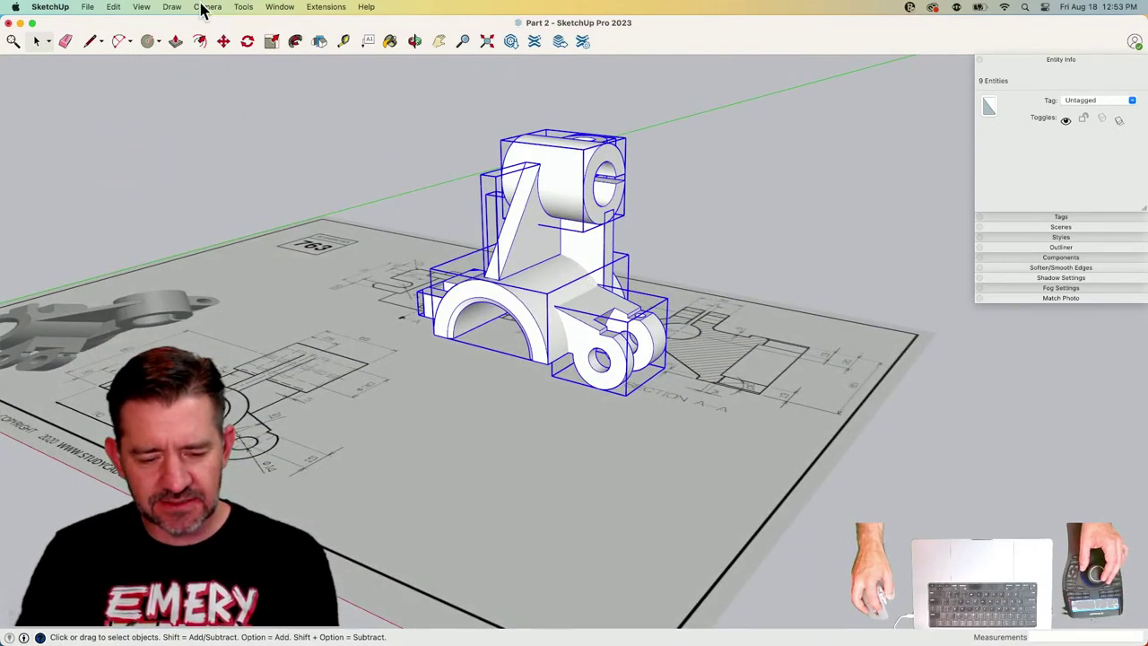
left_click(243, 7)
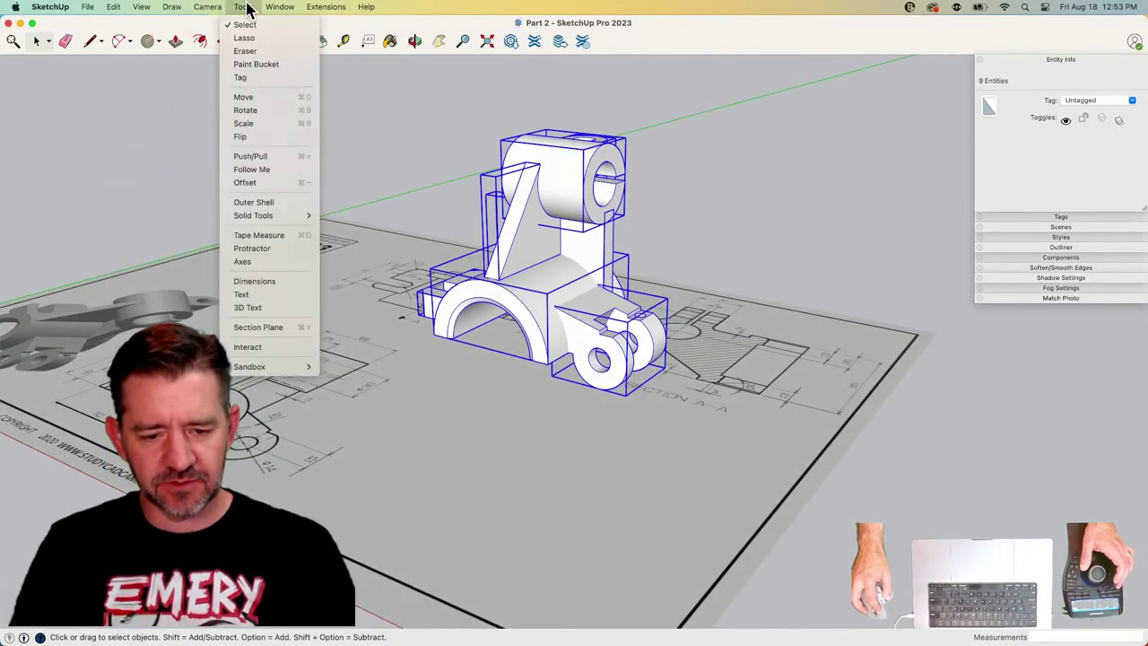
left_click(283, 203)
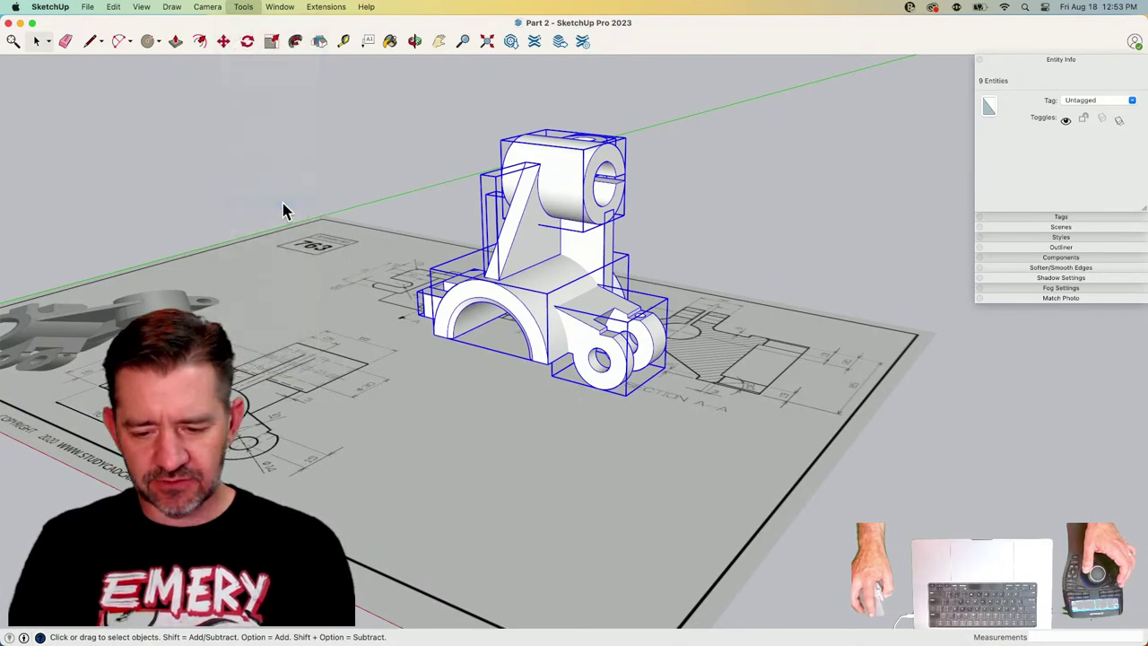
left_click(608, 266)
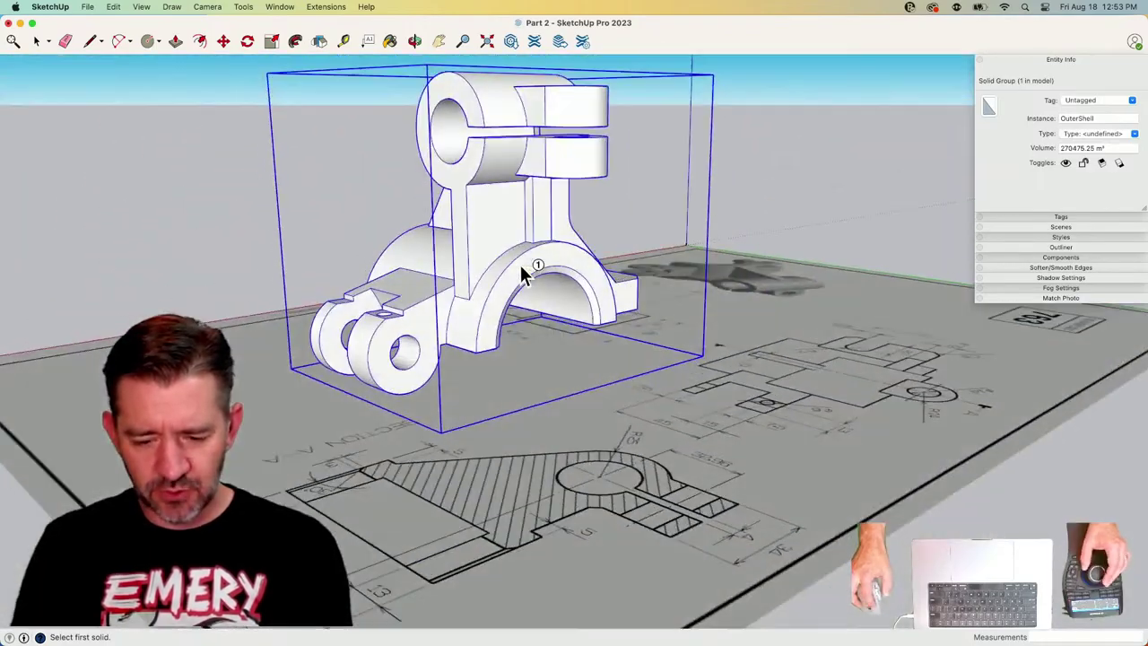
key("space")
left_click(624, 256)
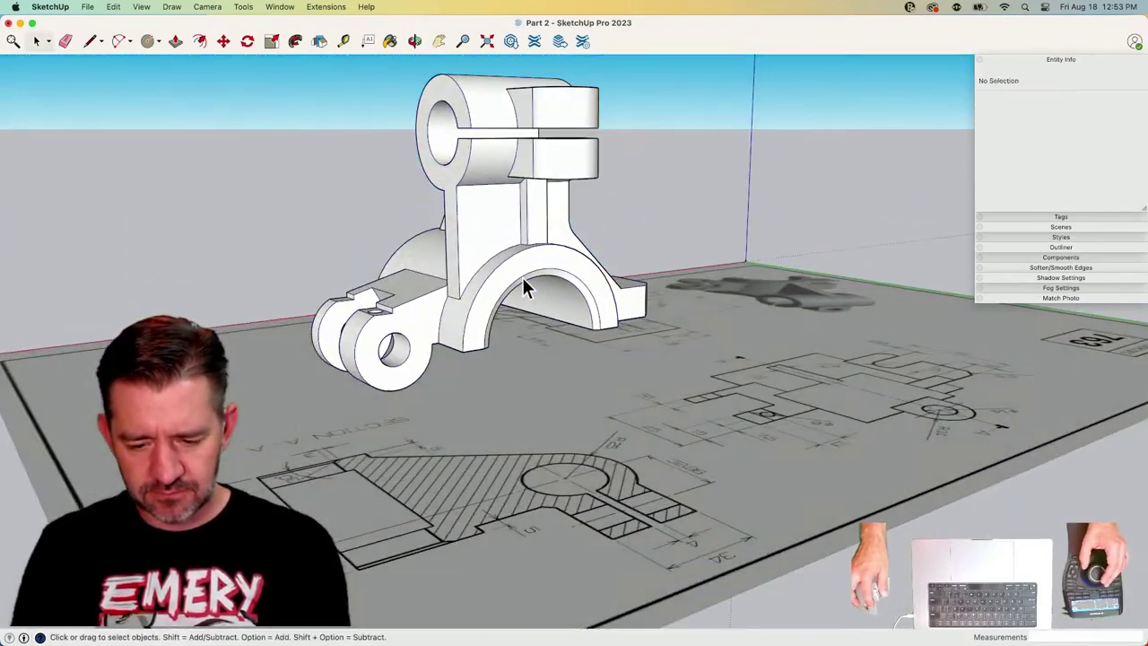
Move the bracket about 240 m off the drawing sheet and delete the stray 10 m edge left behind.
left_click(522, 277)
key("m")
left_click(522, 278)
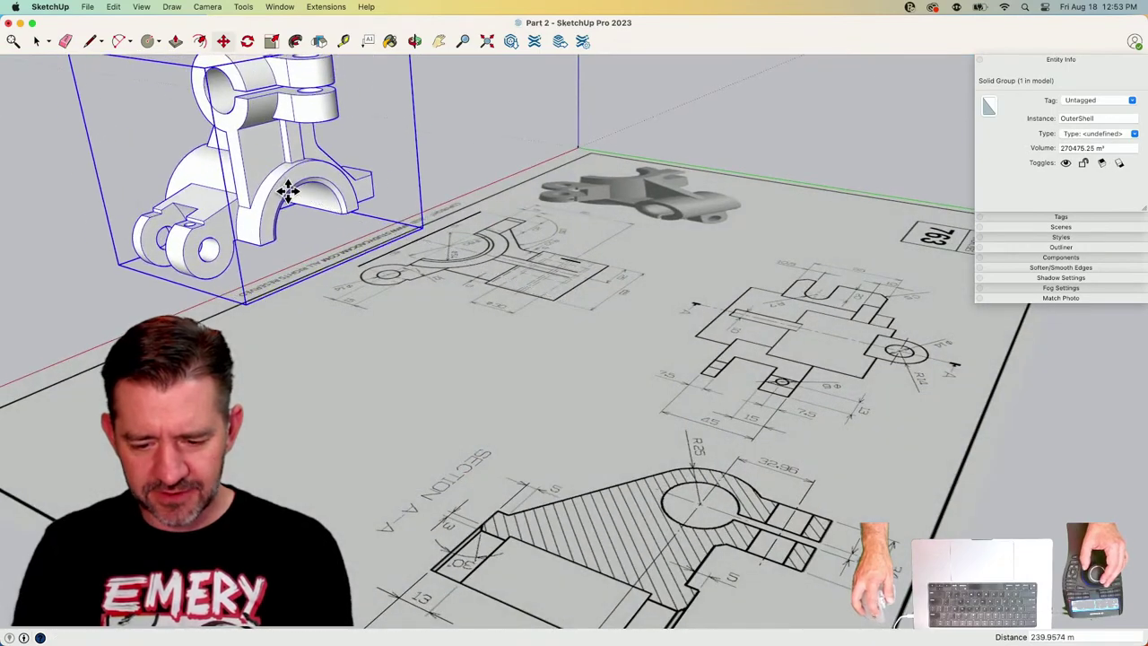
key("space")
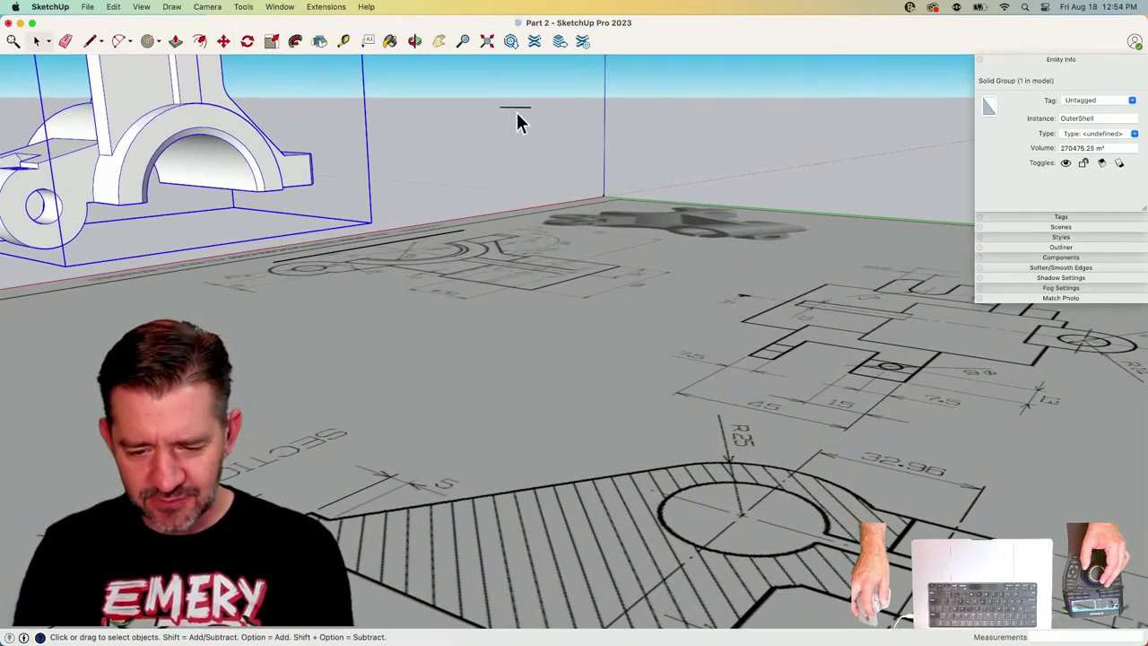
left_click(516, 108)
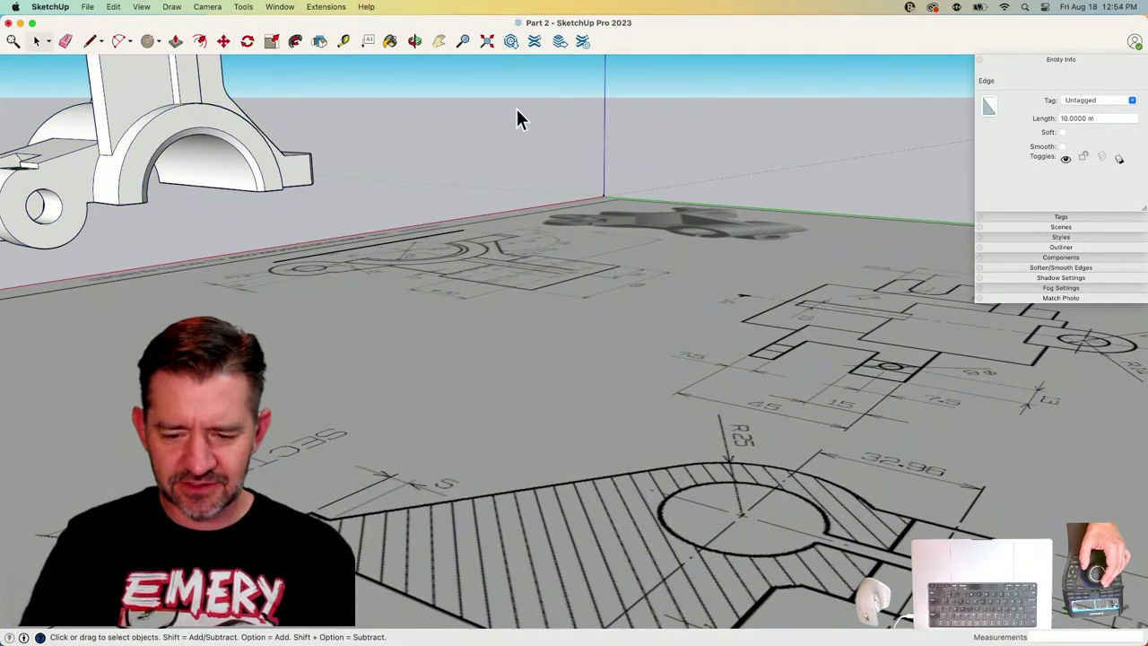
key("Delete")
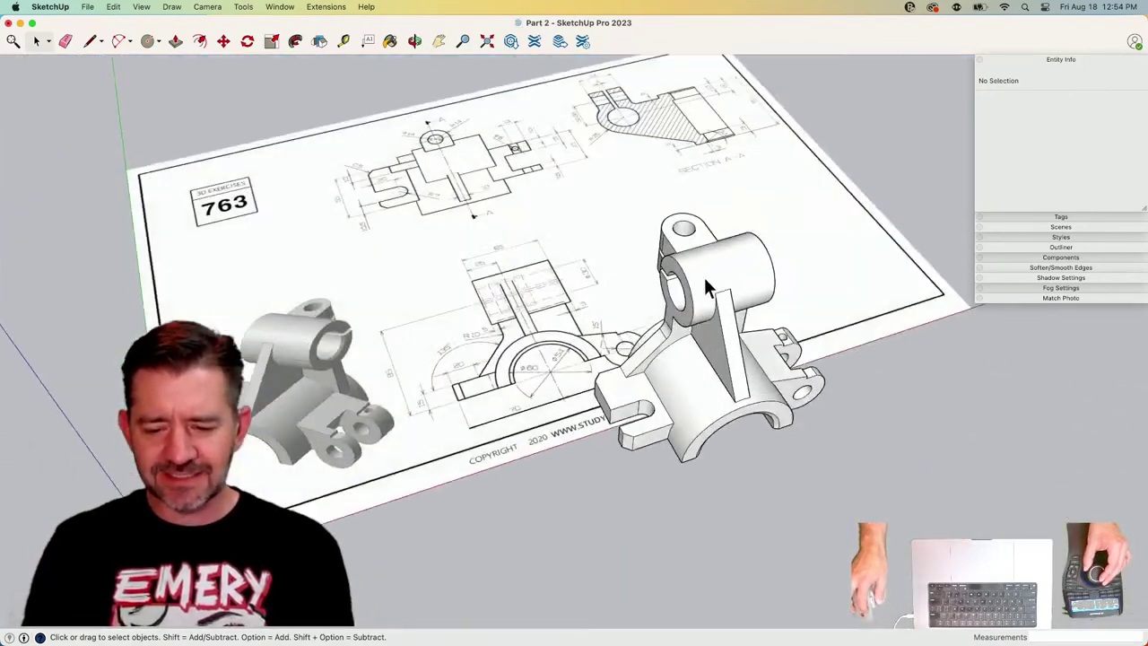
Move the bracket about 237 m to sit beside the drawing's isometric picture.
left_click(712, 328)
key("m")
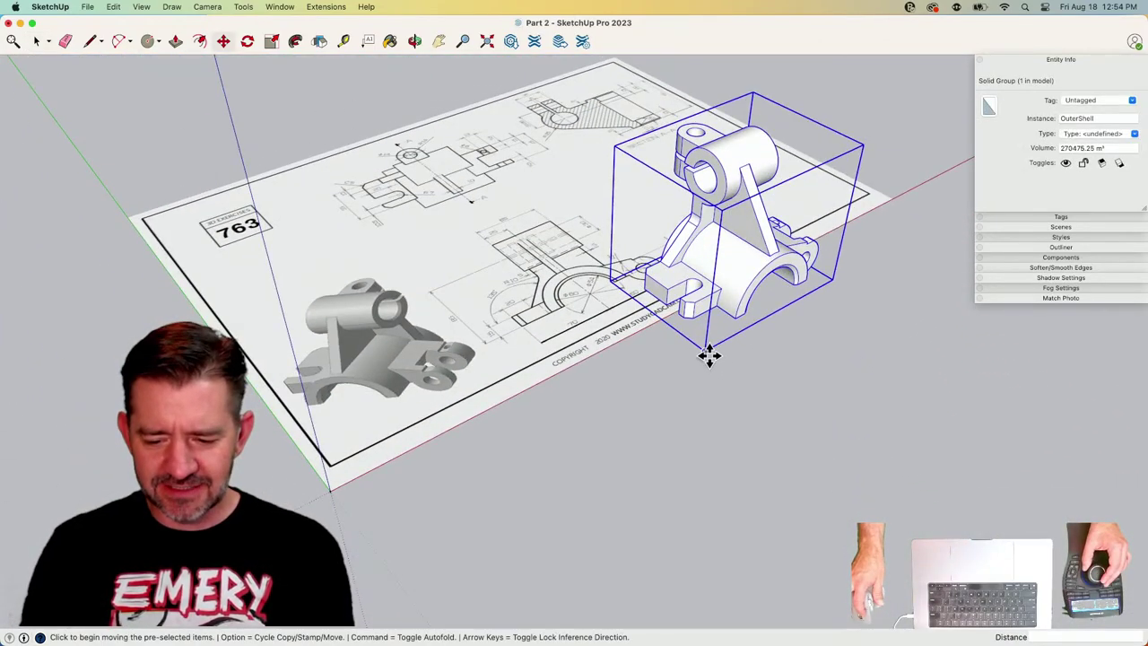
left_click(708, 356)
left_click(527, 560)
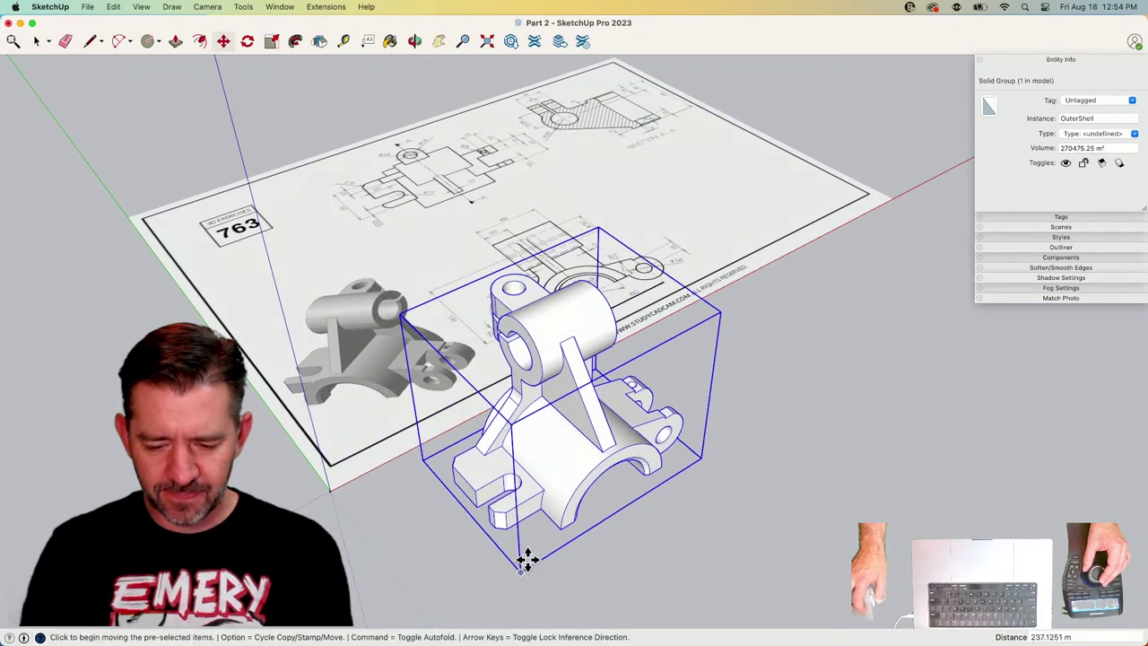
key("space")
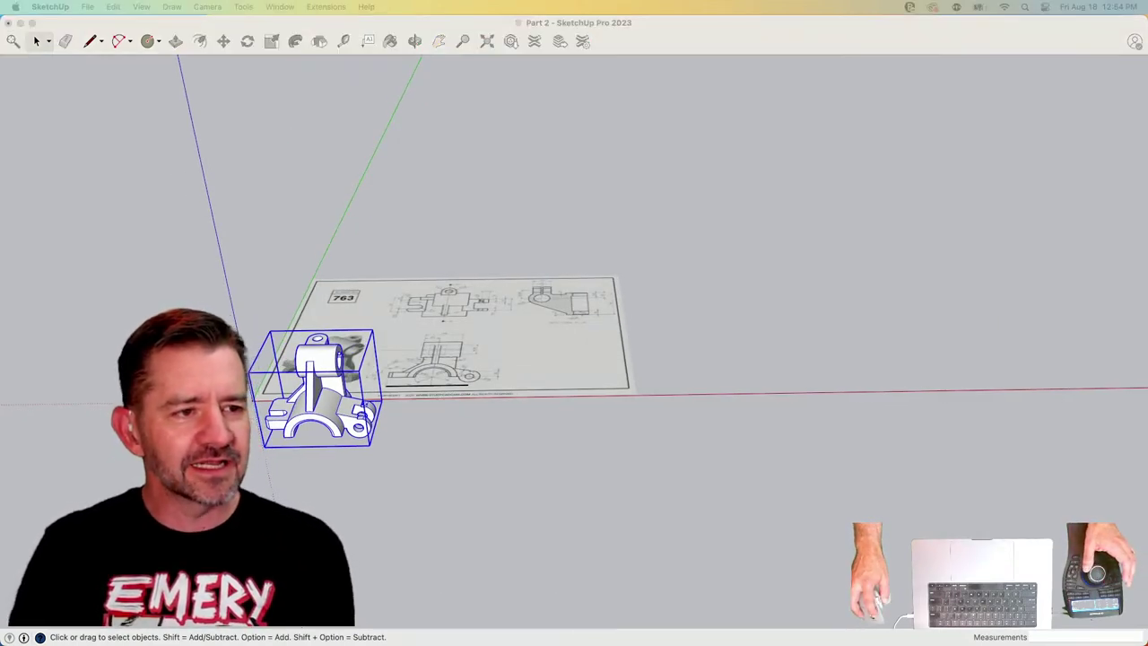
left_click(194, 24)
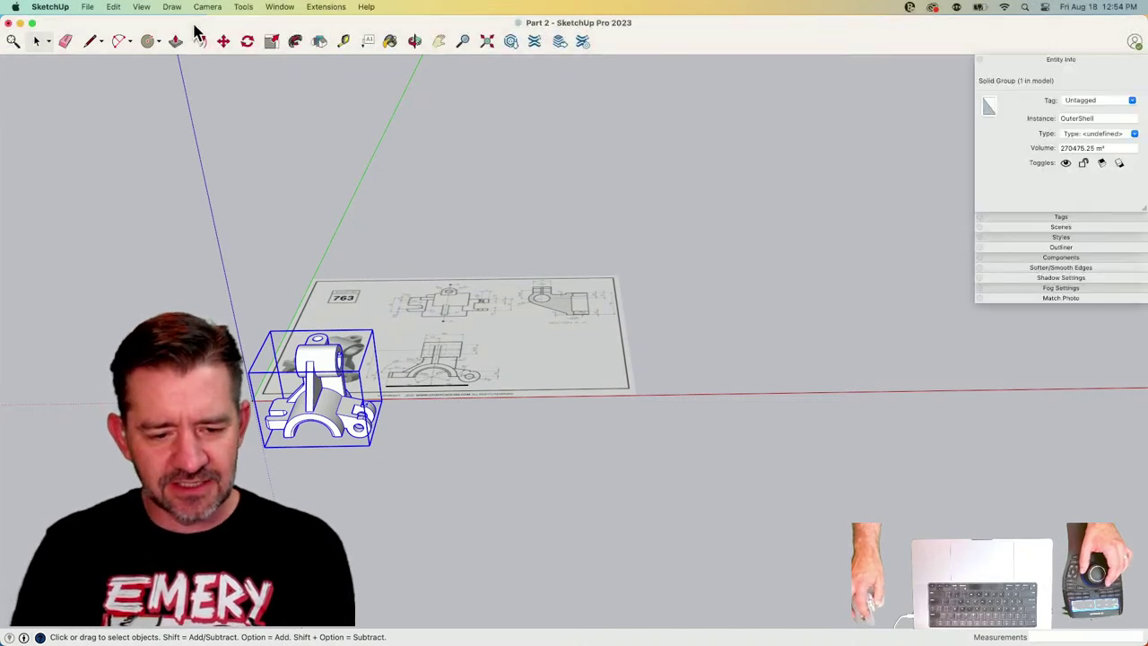
left_click(88, 8)
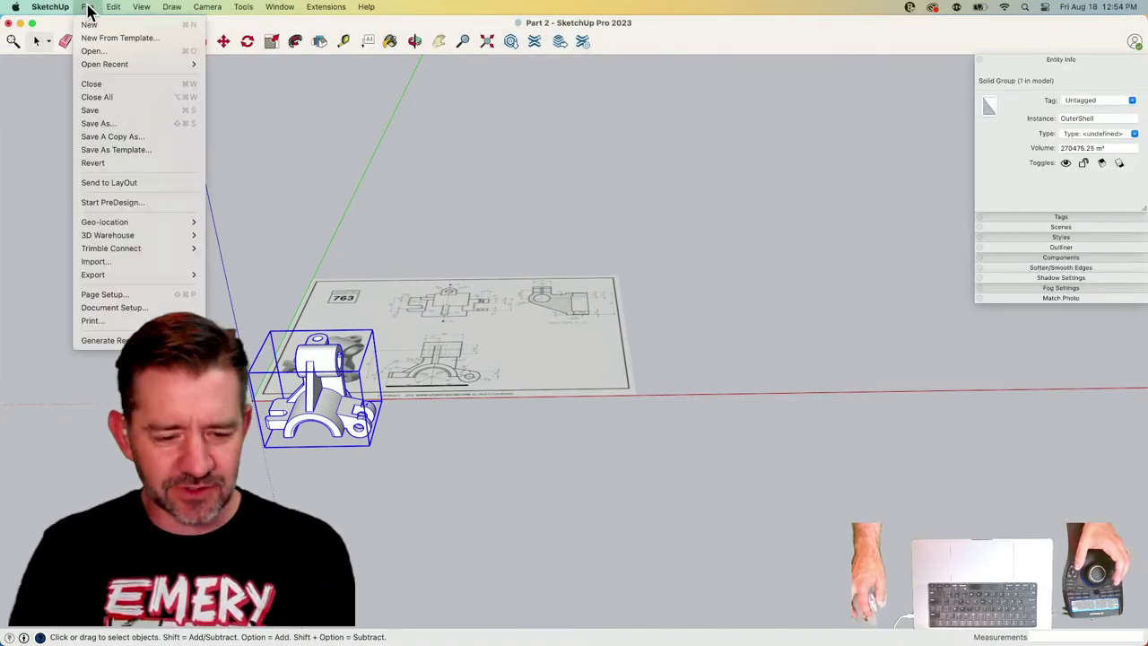
left_click(145, 262)
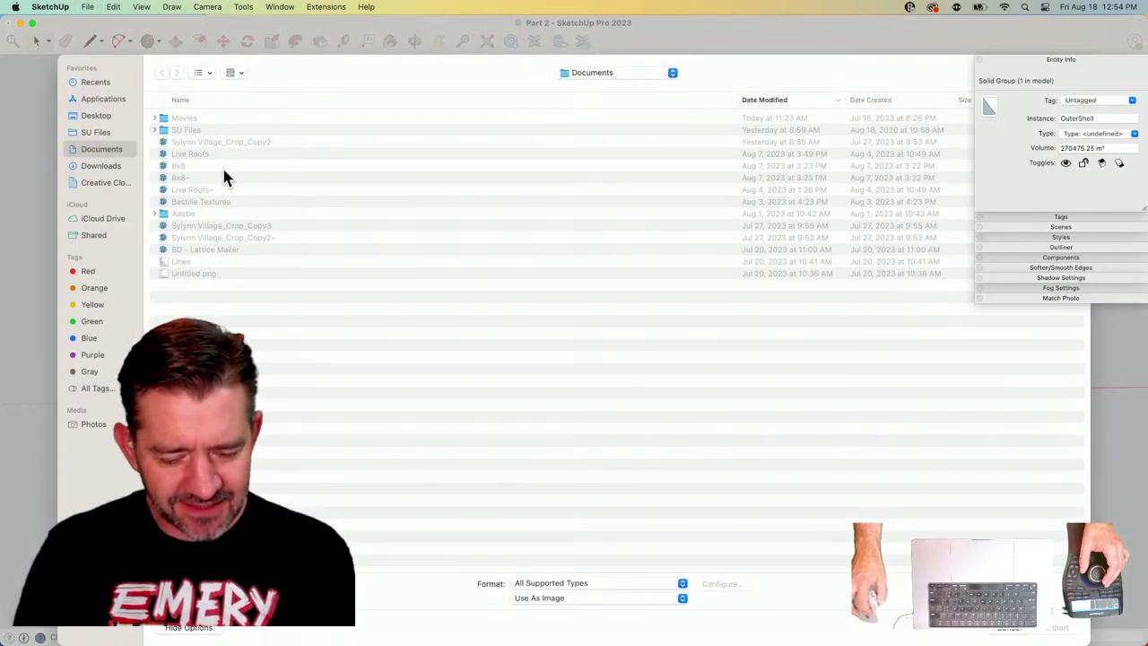
left_click(96, 116)
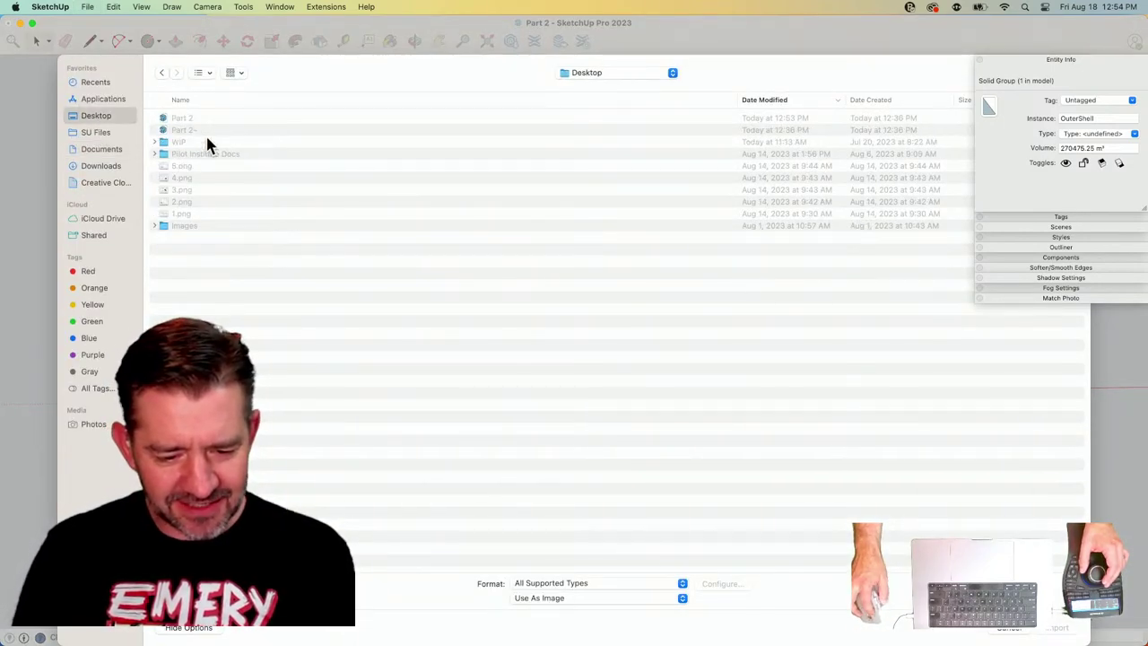
left_click(182, 178)
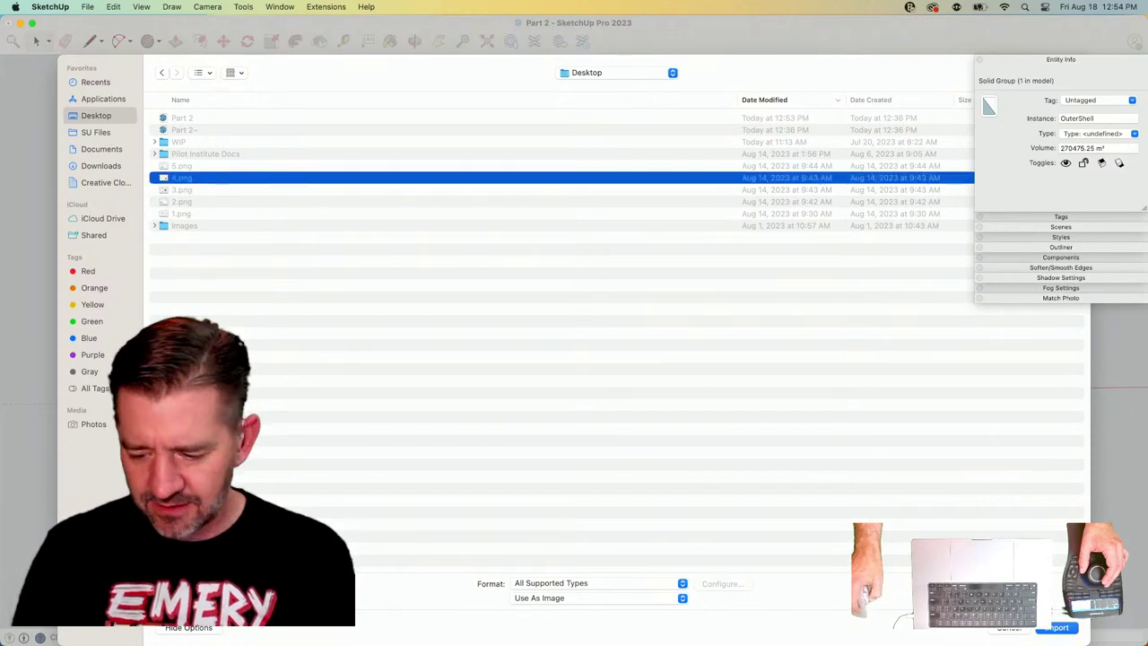
left_click(1059, 627)
scroll(679, 377, "up", 3)
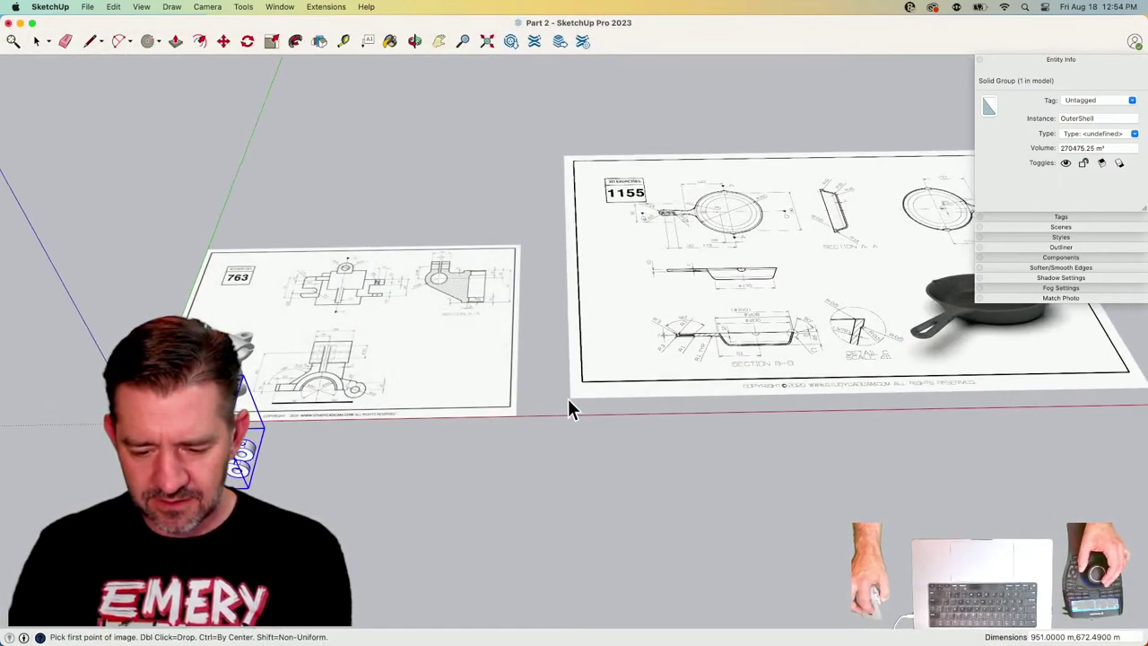
key("Escape")
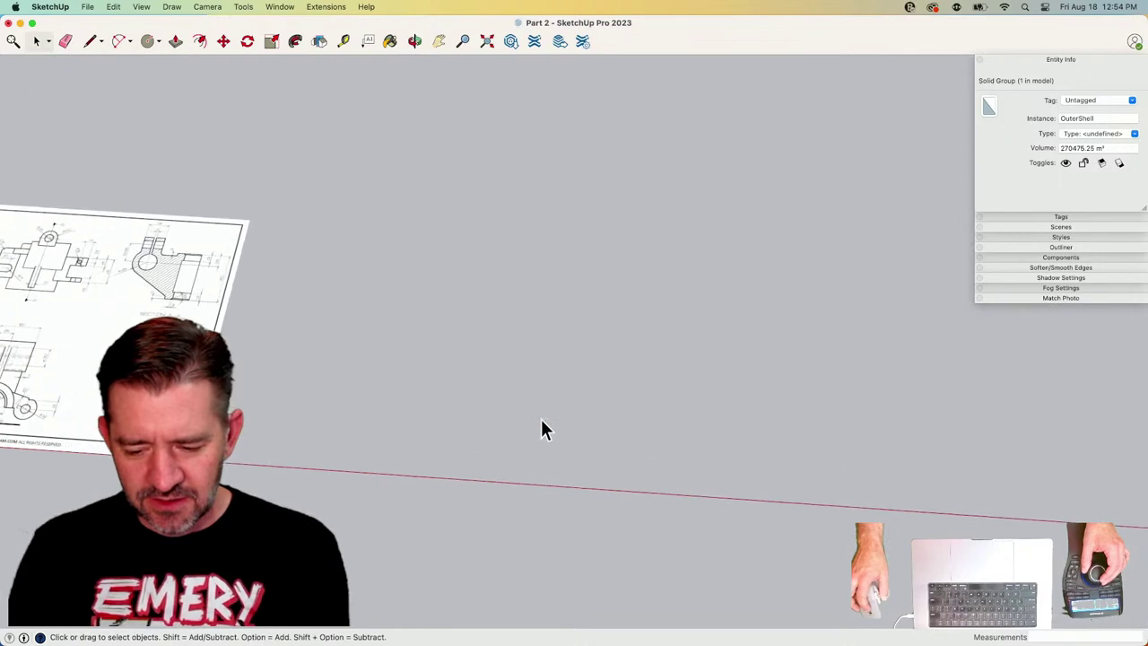
Import 4.png from the Desktop as an image and place it along the red axis beside the 763 sheet.
scroll(765, 212, "down", 3)
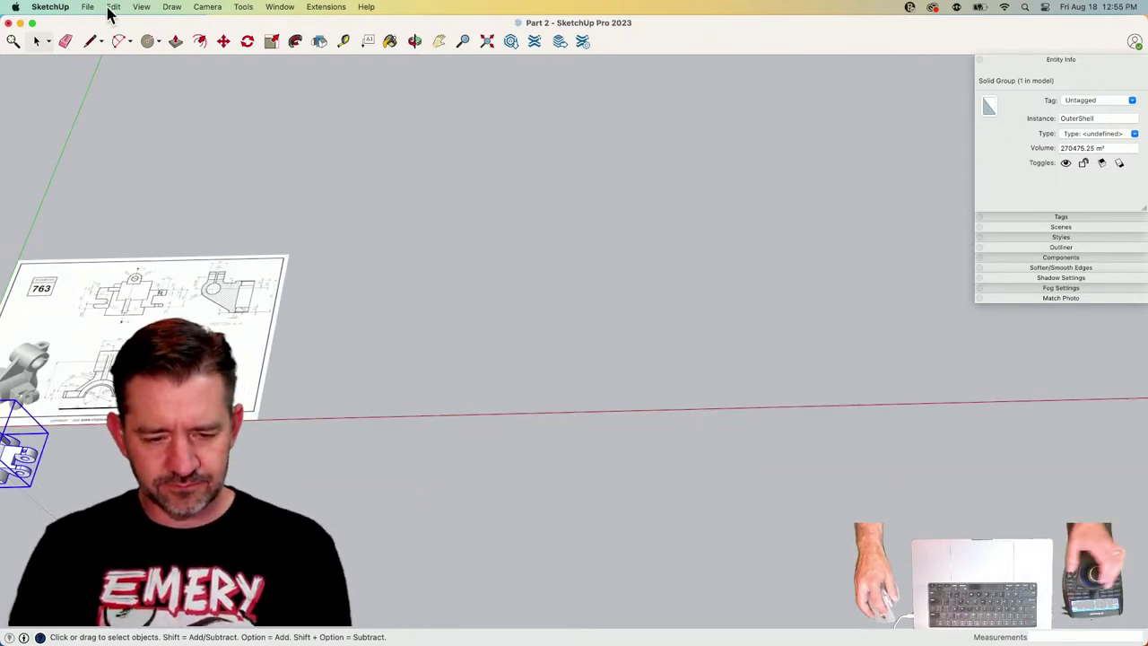
left_click(87, 6)
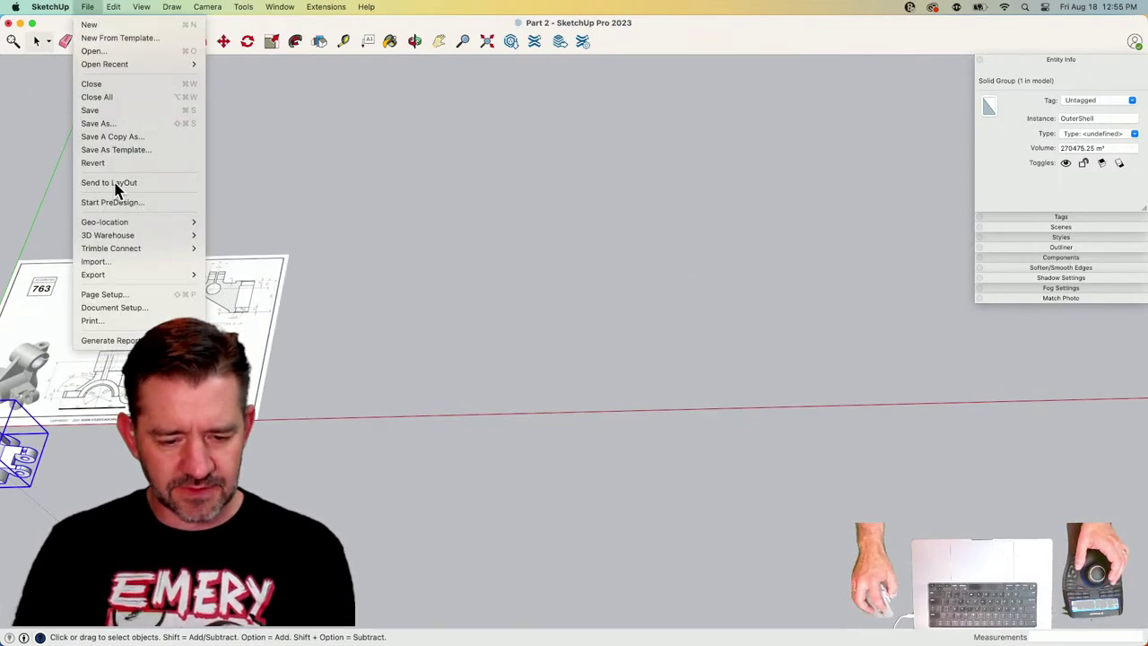
left_click(95, 261)
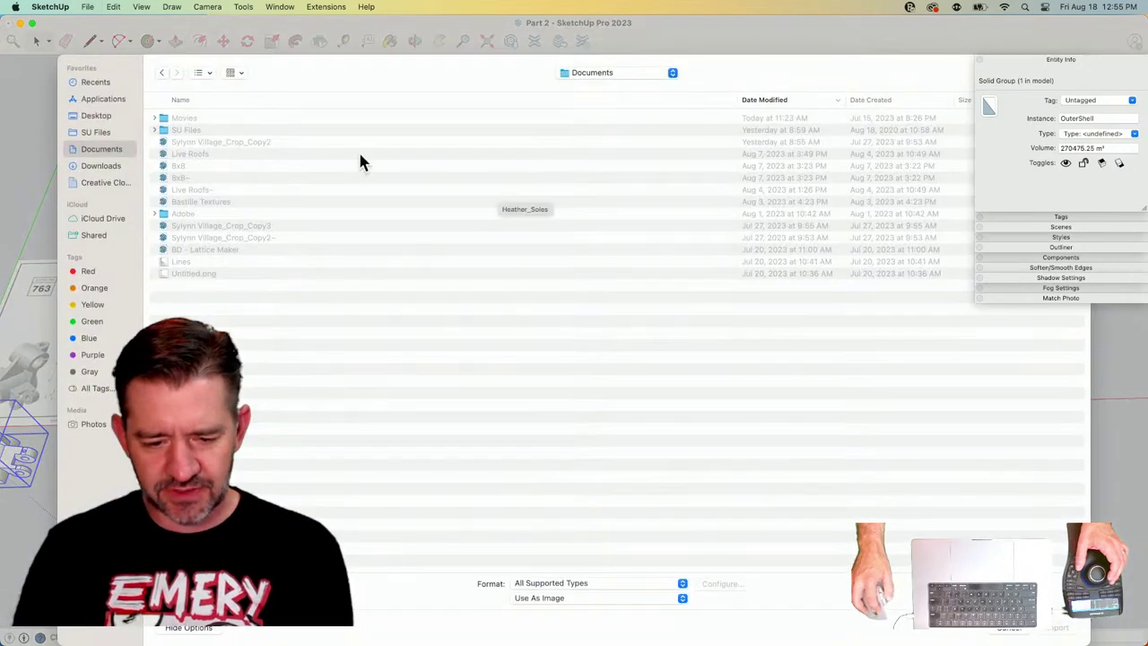
left_click(96, 115)
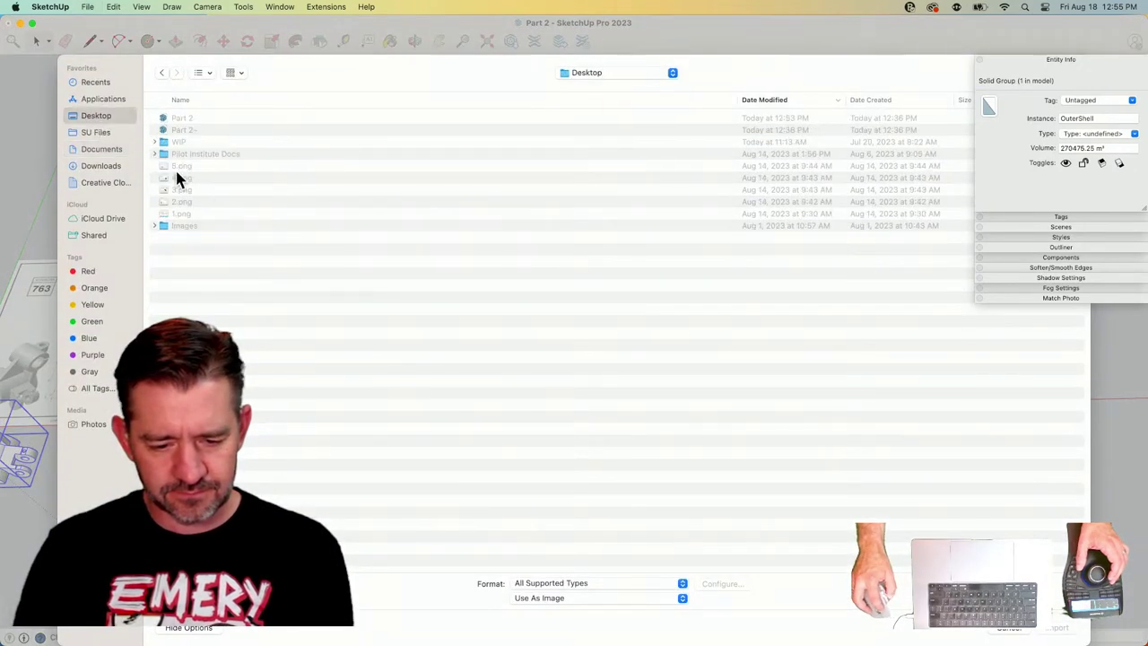
double_click(183, 178)
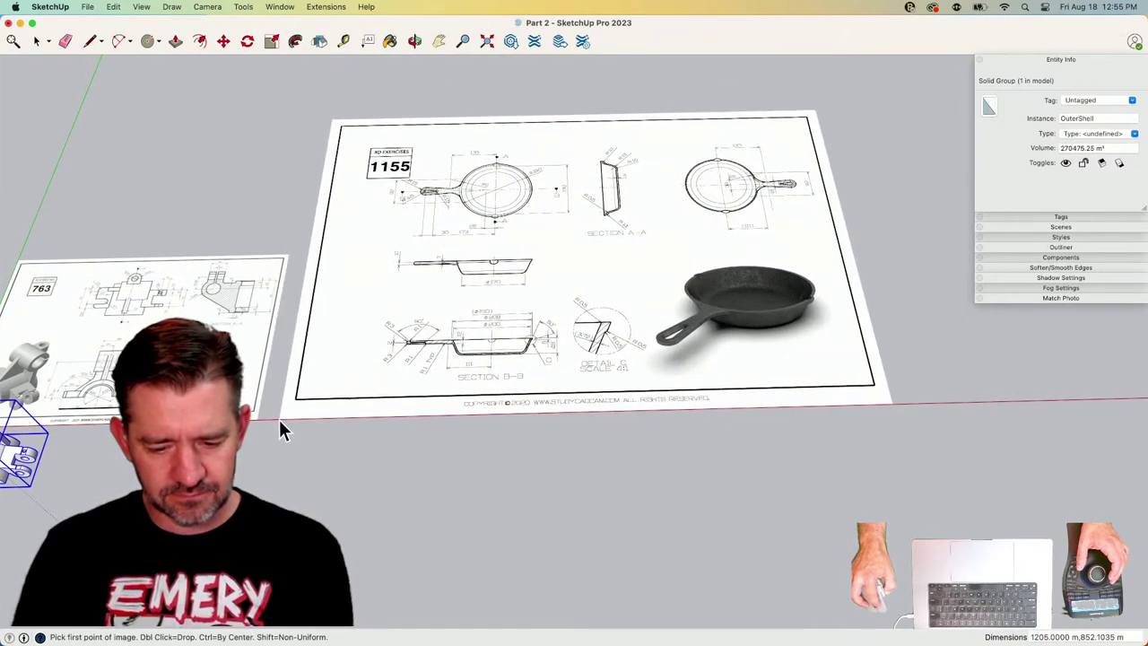
left_click(279, 418)
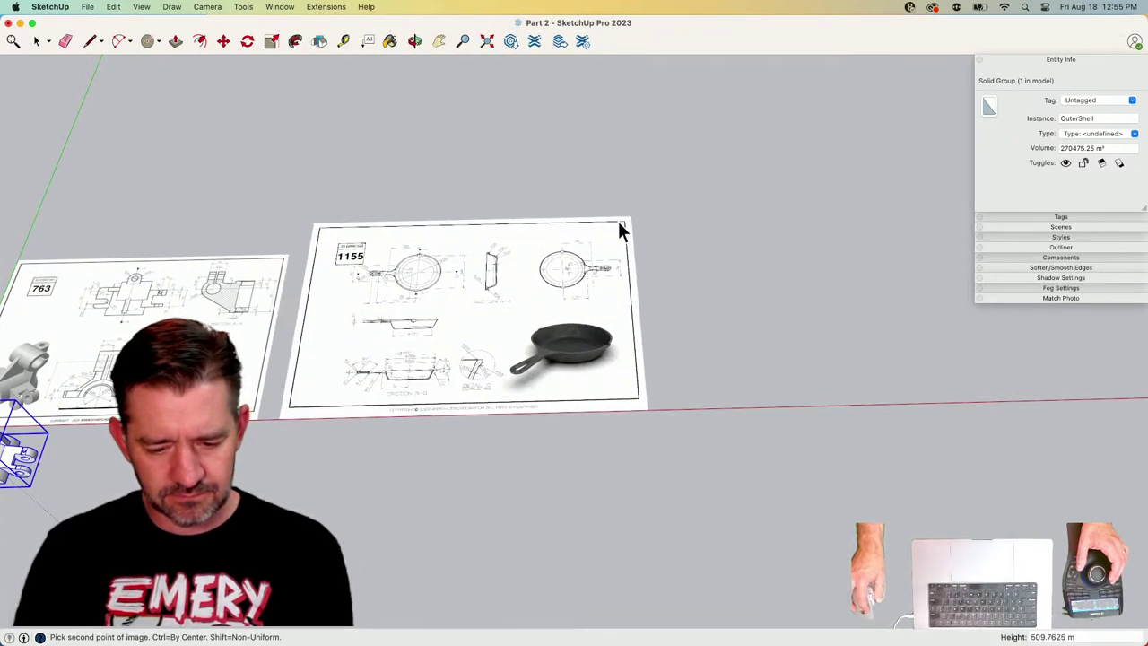
left_click(538, 251)
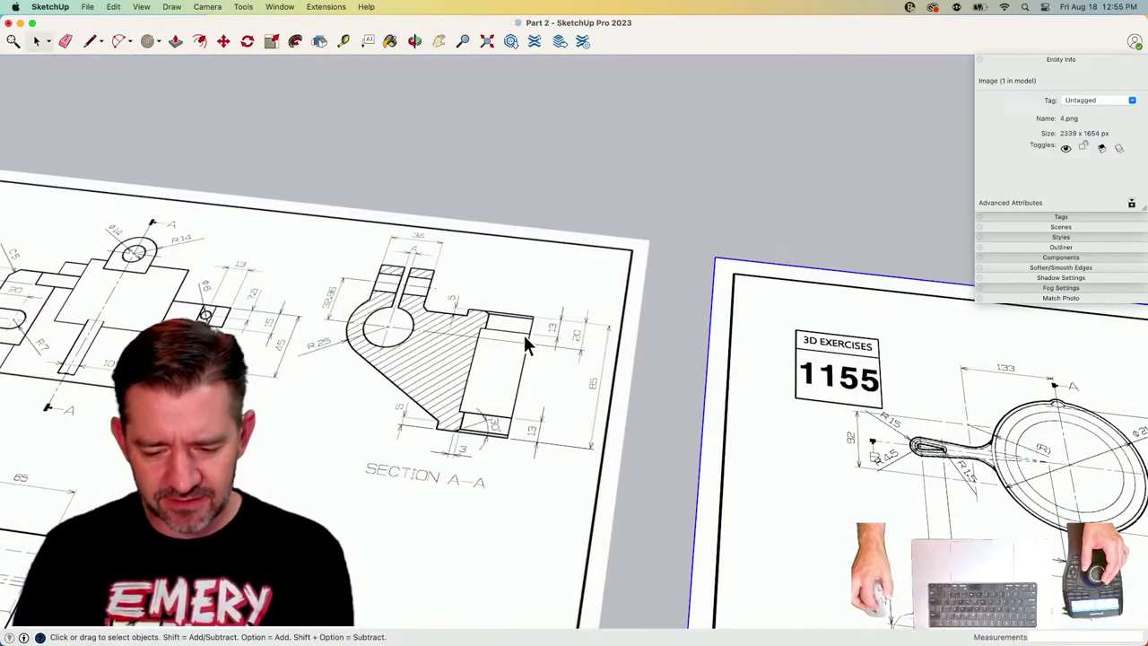
Inside the bracket group, copy the 30 m radius arc of the half-round opening about 51 m out in front of the bracket.
mouse_move(487, 328)
middle_mouse_down()
mouse_move(460, 410)
mouse_move(538, 422)
mouse_move(677, 328)
mouse_move(630, 362)
middle_mouse_up()
scroll(630, 363, "up", 10)
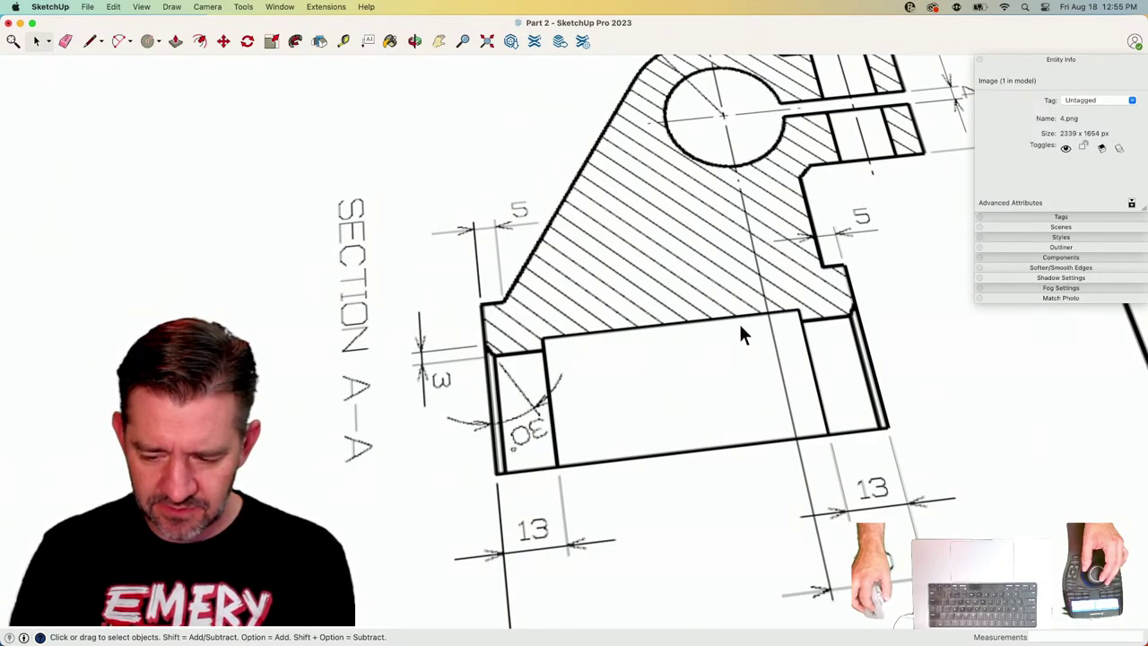
scroll(607, 339, "down", 1)
scroll(606, 339, "down", 10)
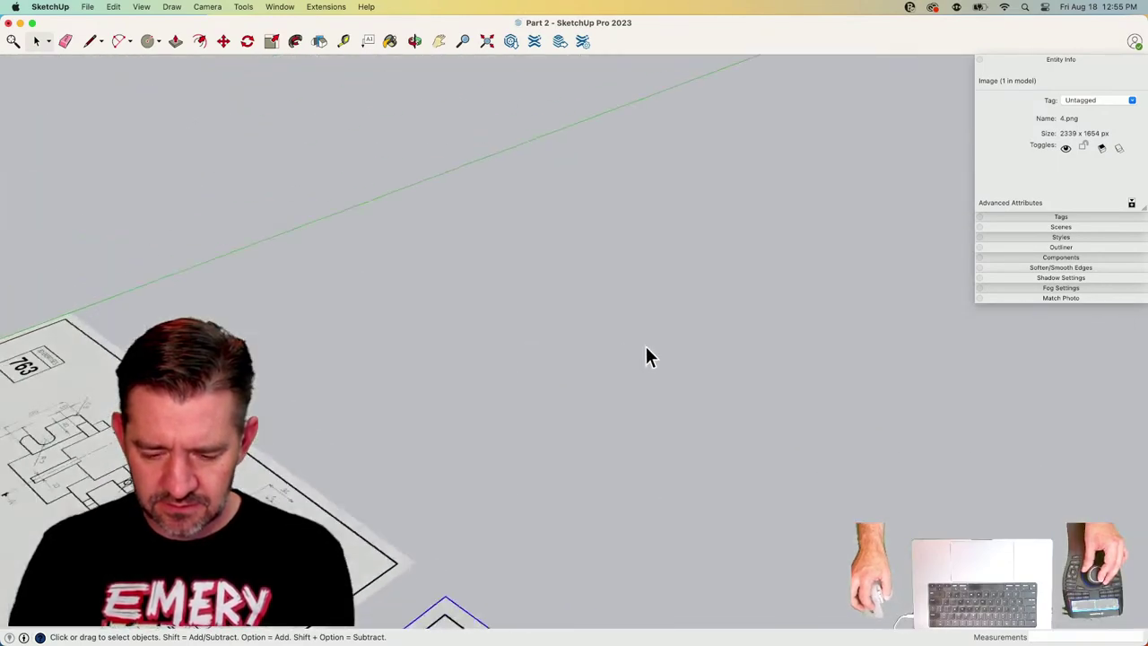
middle_click_drag(645, 343, 550, 324)
scroll(544, 324, "up", 4)
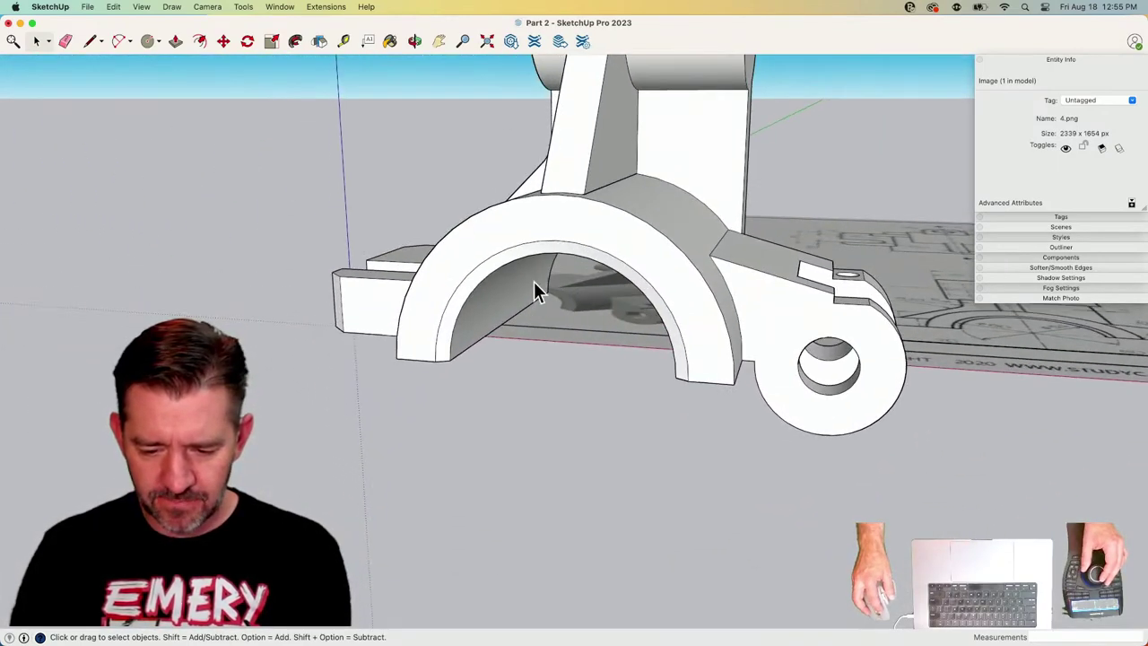
double_click(535, 249)
left_click(535, 251)
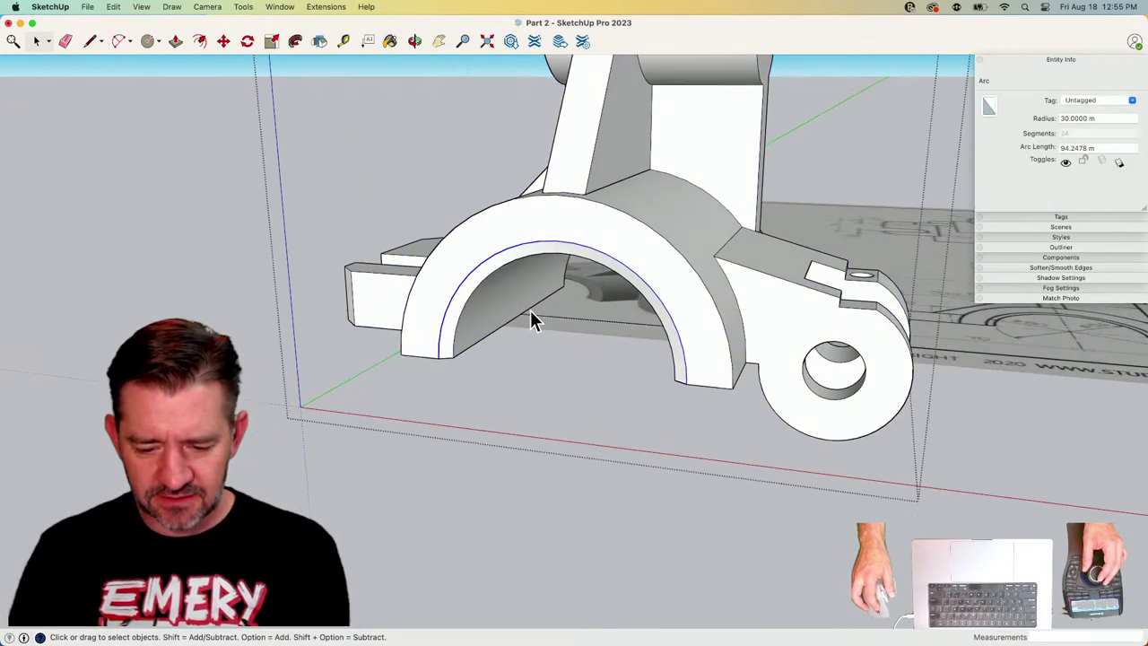
key("m")
left_click(524, 372)
key("alt")
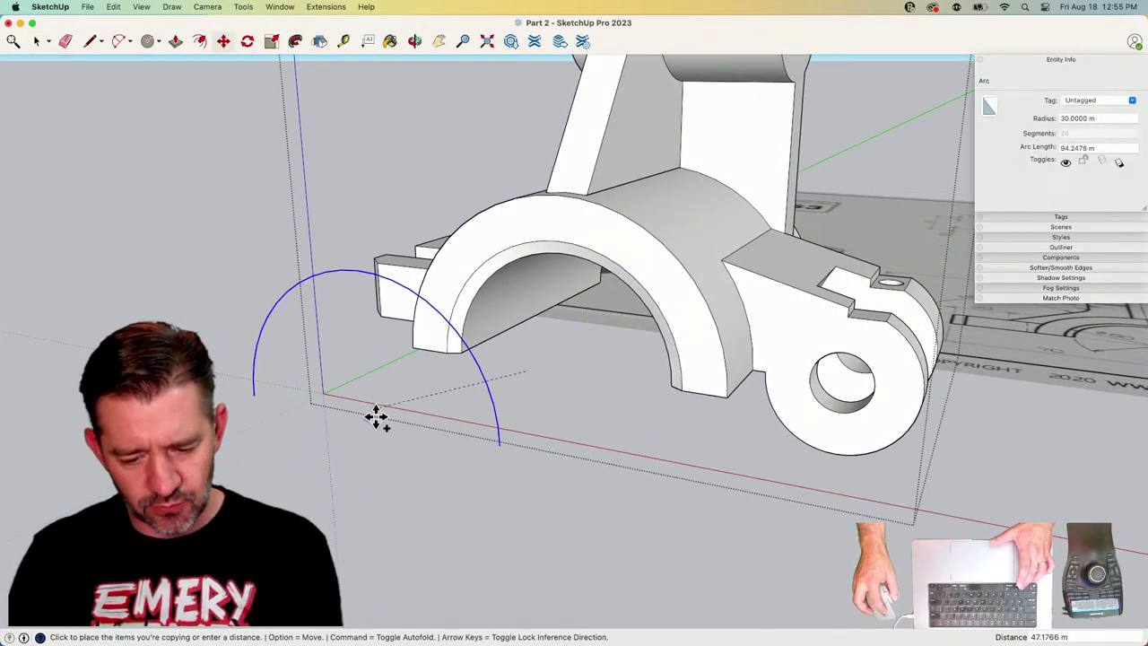
left_click(419, 430)
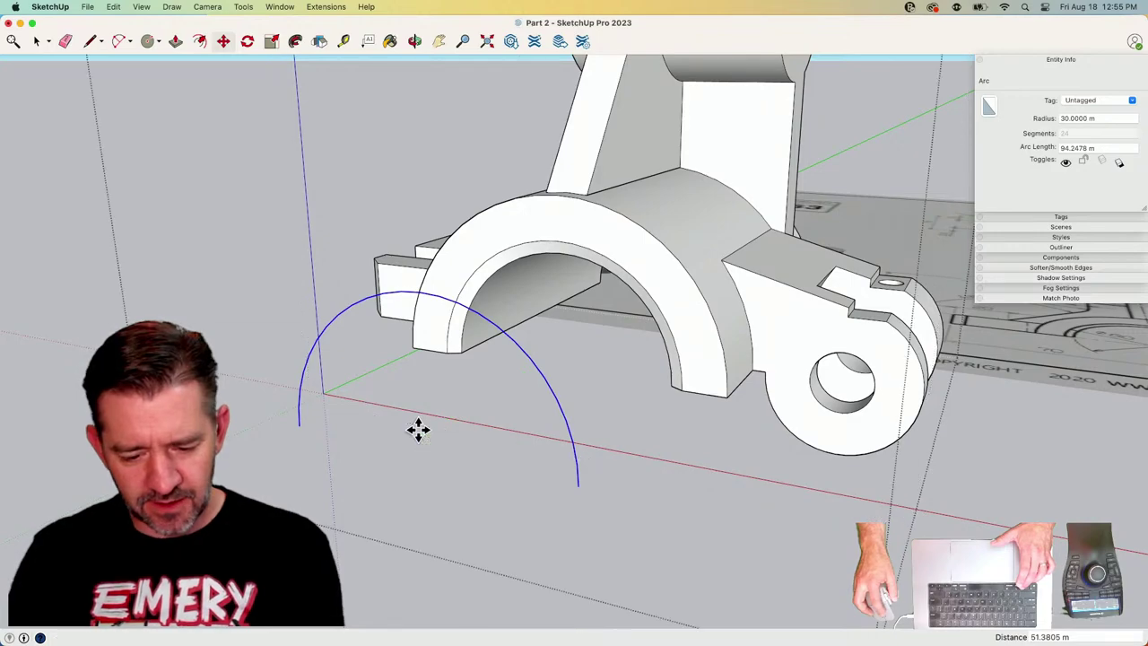
Close the copied arc with a straight line between its endpoints to form a half-disc face.
key("l")
left_click(299, 424)
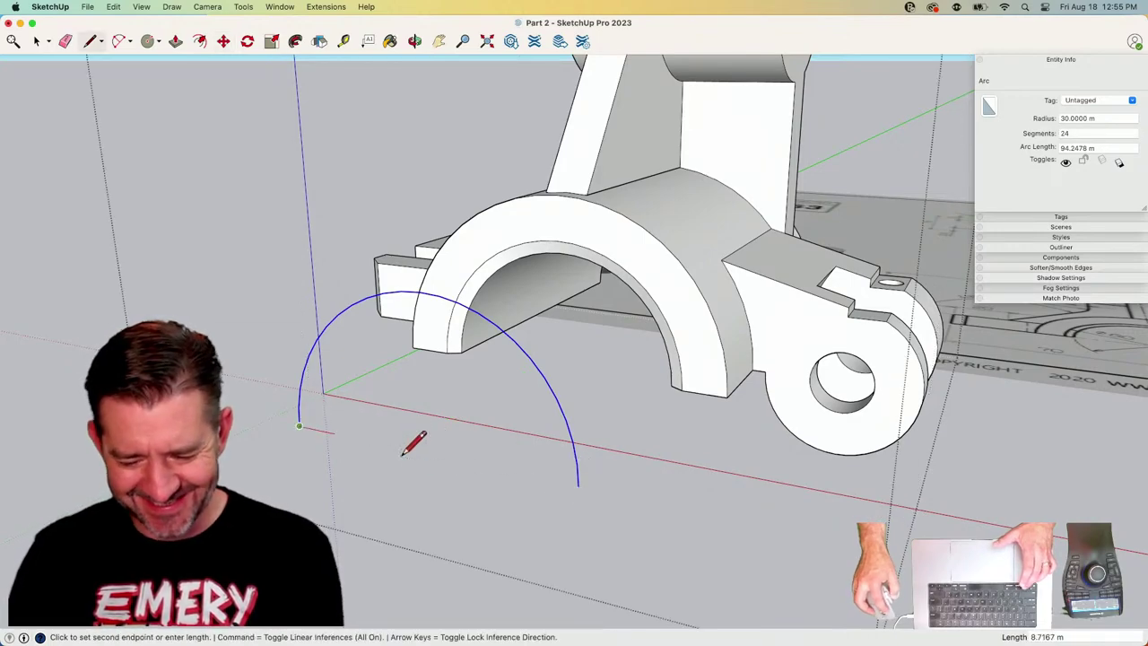
left_click(578, 484)
key("space")
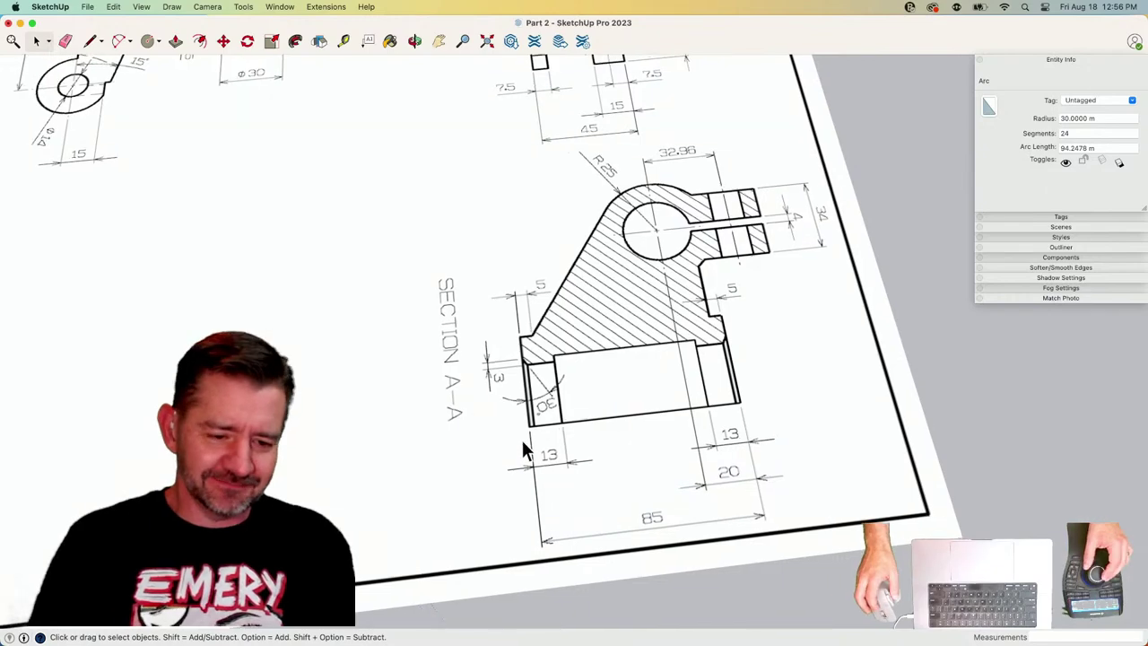
Extrude the half-disc face 59 m with Push/Pull, away from the bracket.
scroll(521, 437, "down", 5)
scroll(518, 264, "up", 5)
key("p")
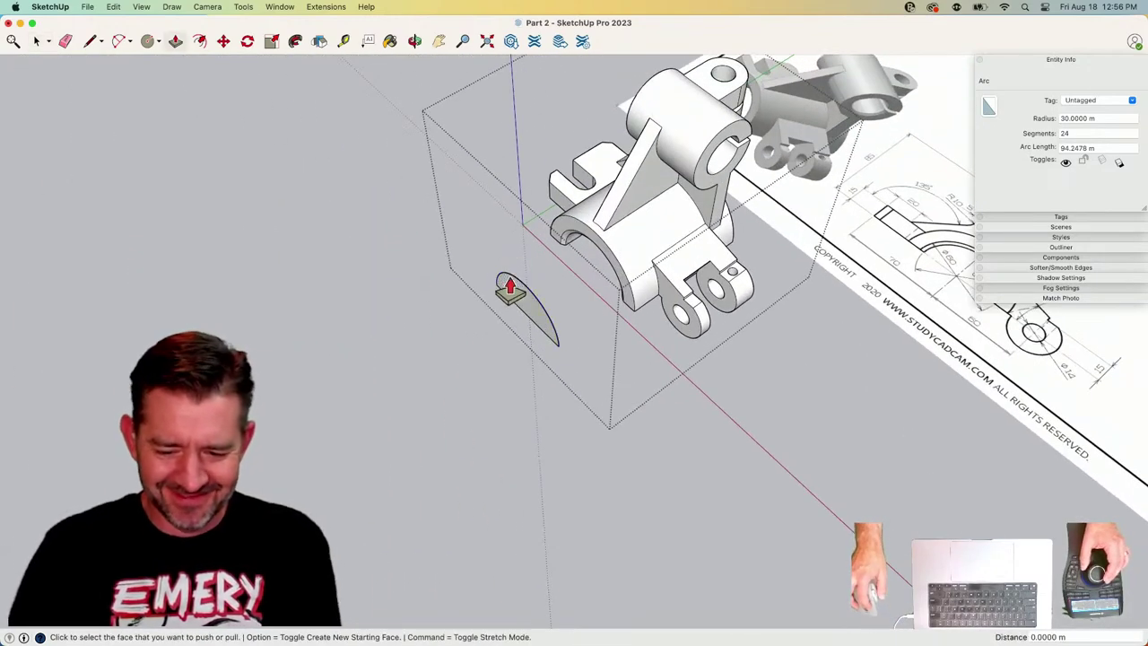
left_click(526, 307)
left_click(448, 350)
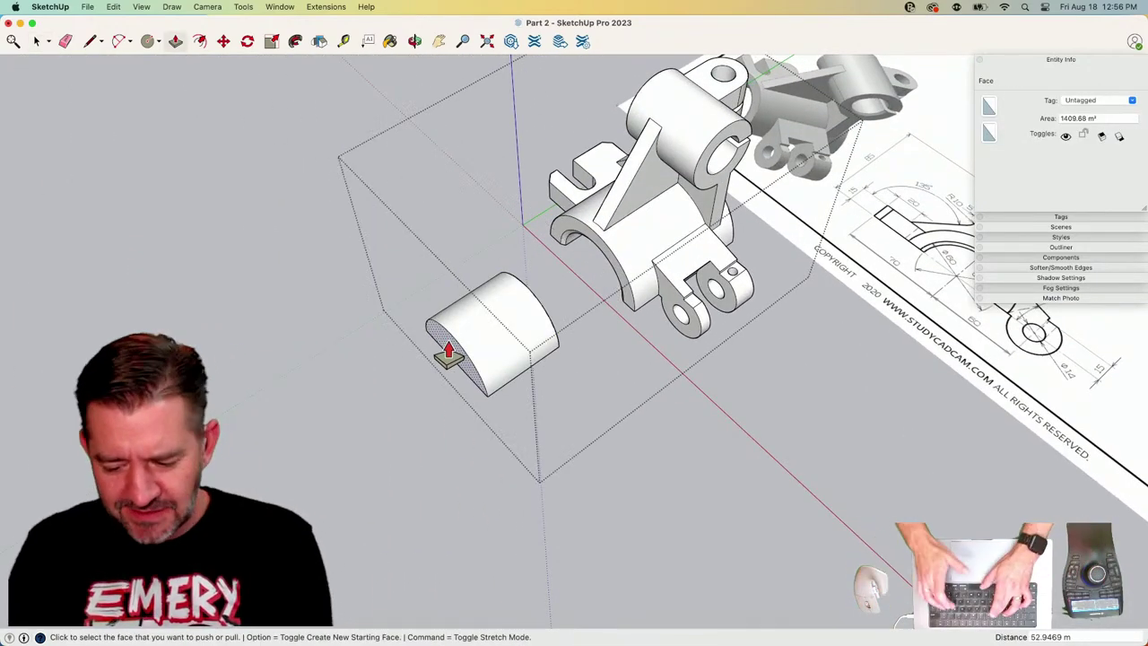
type("59")
key("Return")
scroll(447, 350, "down", 5)
Select the whole extruded half-cylinder and make it a group.
key("space")
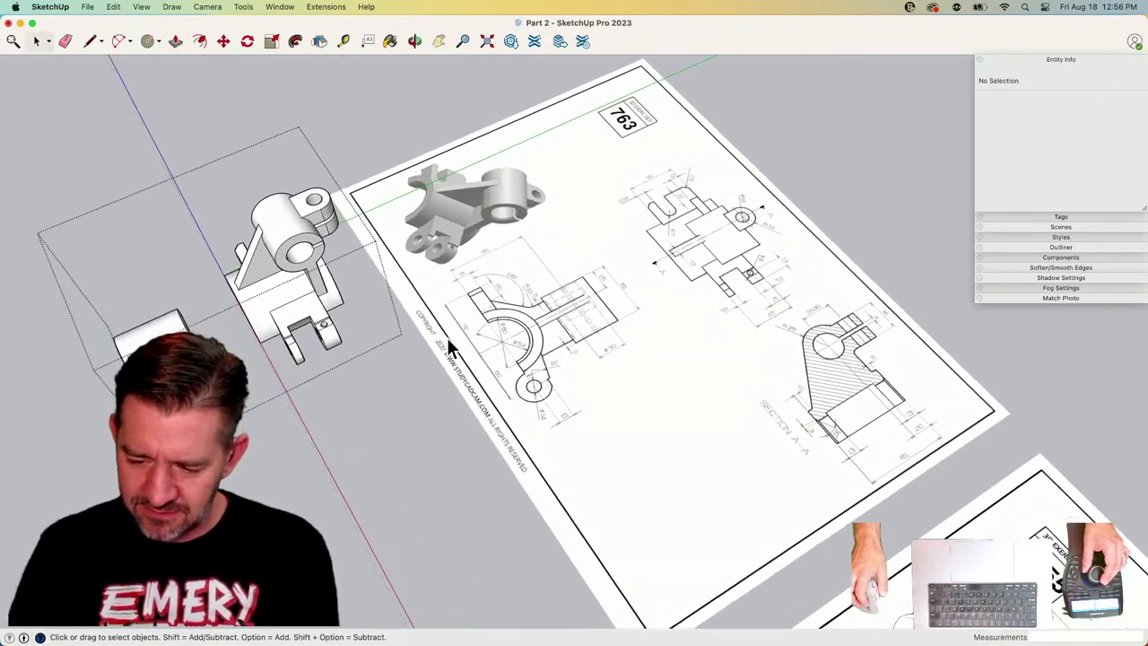
key("m")
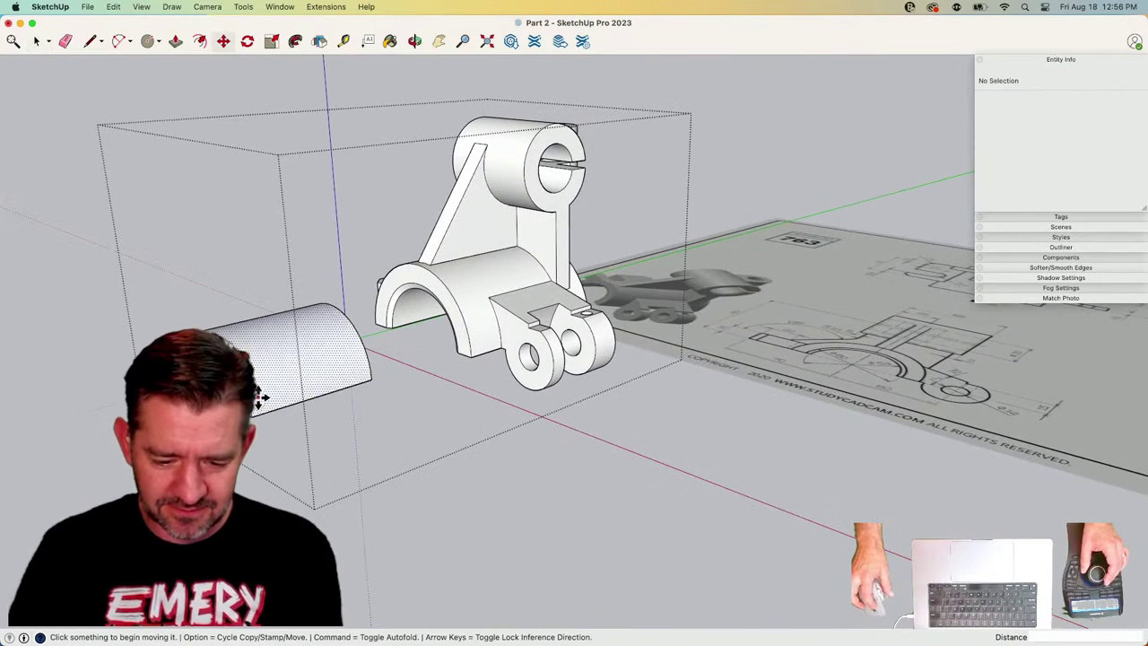
key("space")
triple_click(257, 397)
right_click(257, 398)
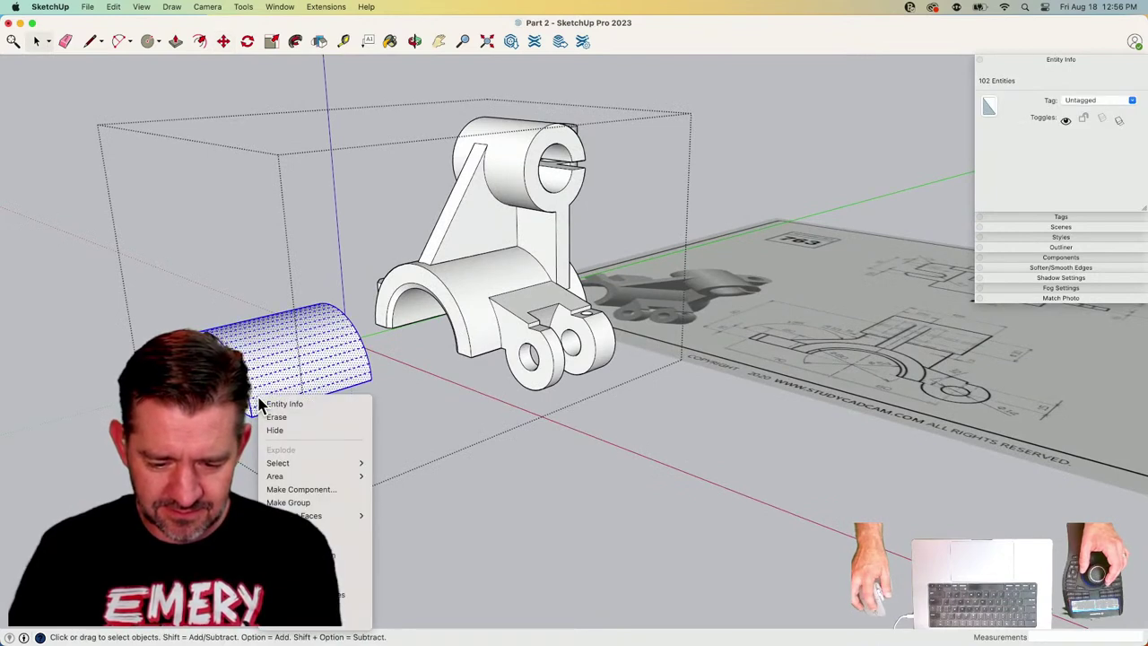
left_click(288, 503)
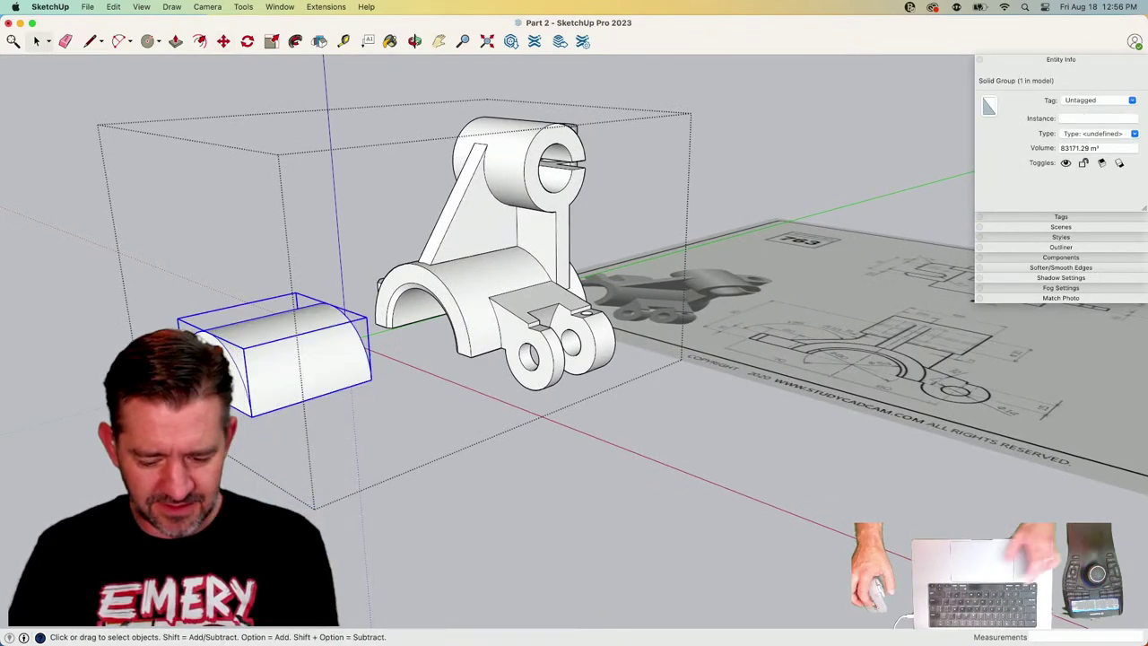
Cut the half-cylinder group out of the bracket group and paste it in place outside it.
key("super+x")
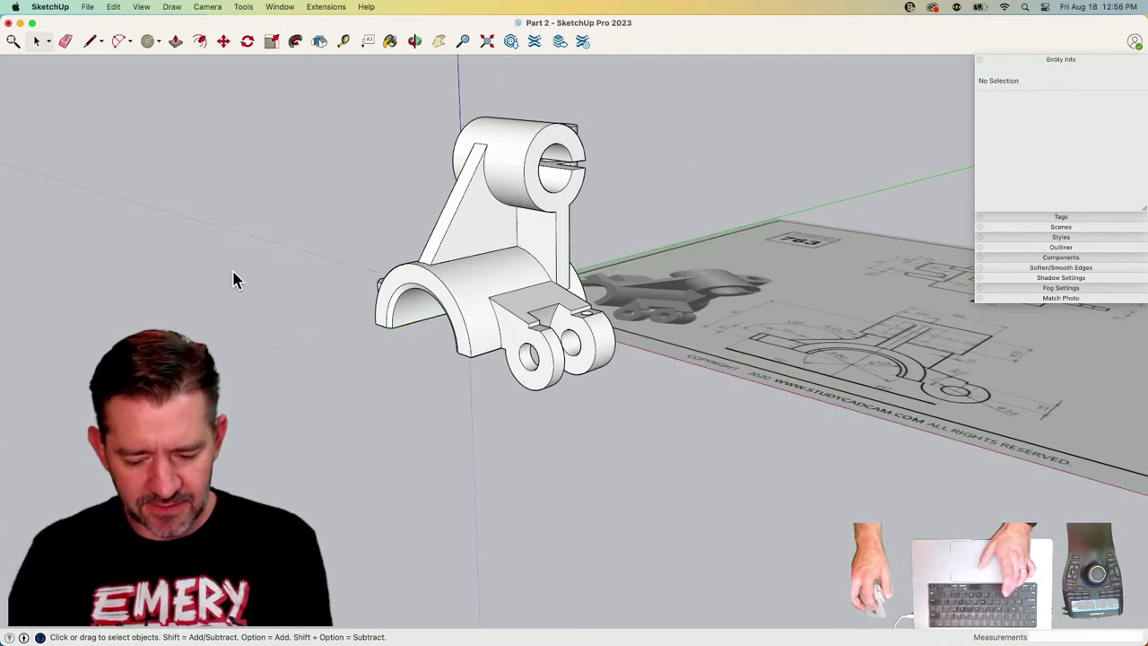
left_click(113, 7)
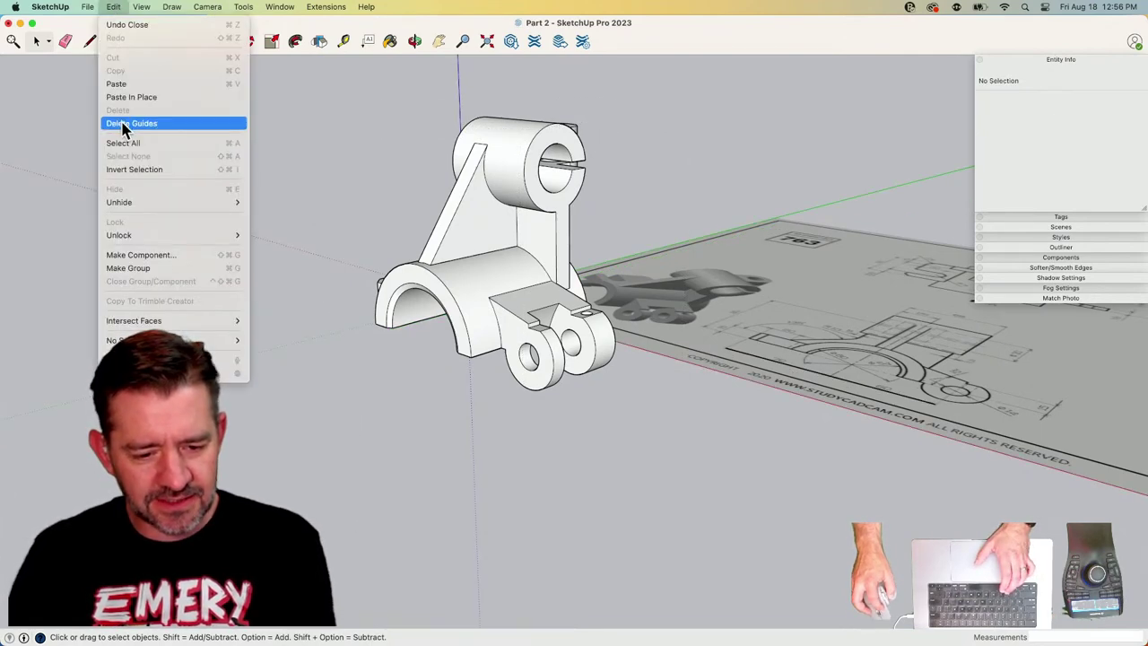
left_click(136, 95)
Move the half-cylinder by its lower front corner onto the matching front corner of the bracket's half-round opening.
scroll(395, 332, "up", 3)
key("m")
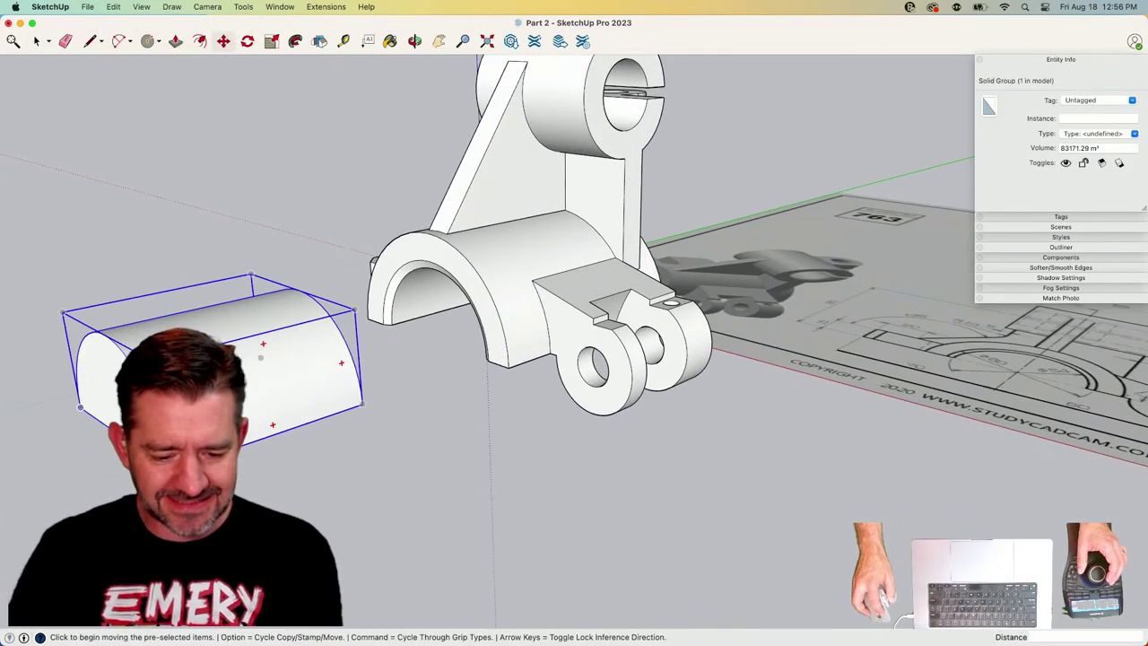
left_click(80, 407)
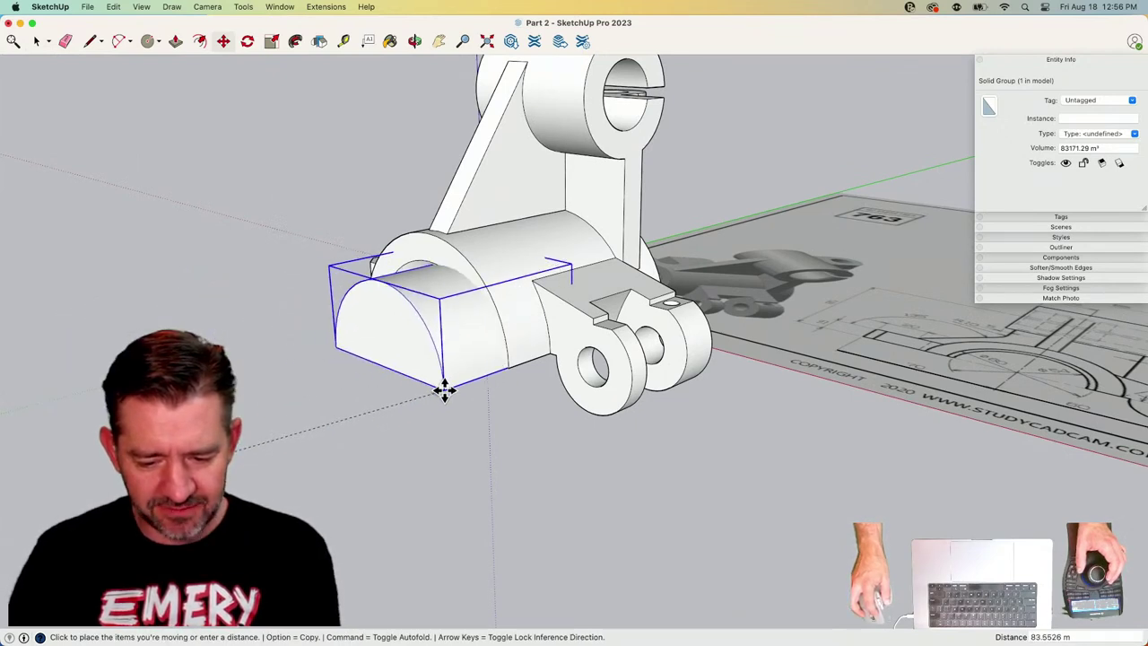
left_click(491, 360)
scroll(449, 379, "down", 5)
key("space")
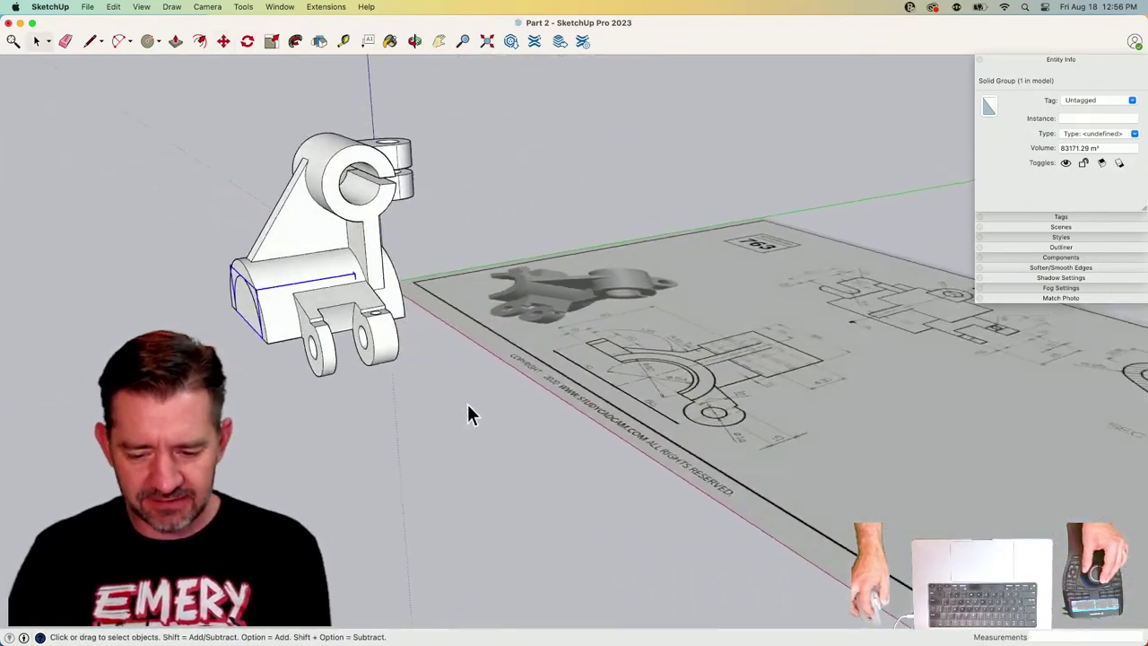
Move the half-cylinder group 13 m along the bore axis into the bracket's half-round opening.
scroll(569, 440, "up", 8)
mouse_move(435, 491)
middle_mouse_down()
mouse_move(463, 486)
mouse_move(380, 394)
mouse_move(289, 399)
middle_mouse_up()
scroll(283, 418, "up", 6)
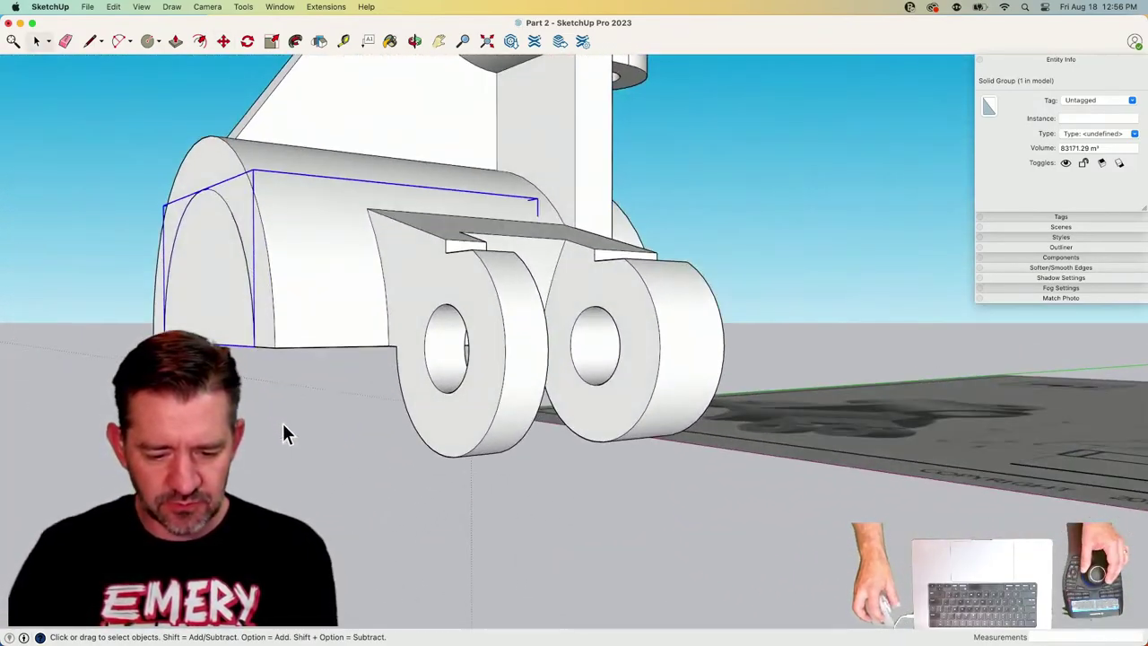
key("m")
left_click(276, 346)
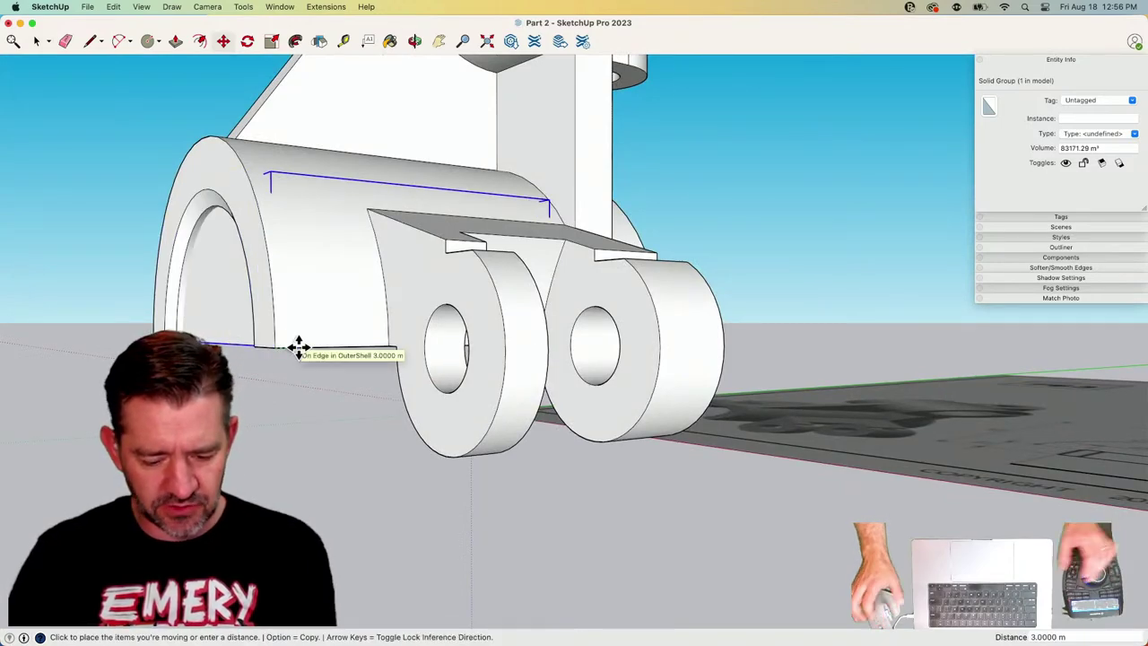
type("13")
key("Return")
key("space")
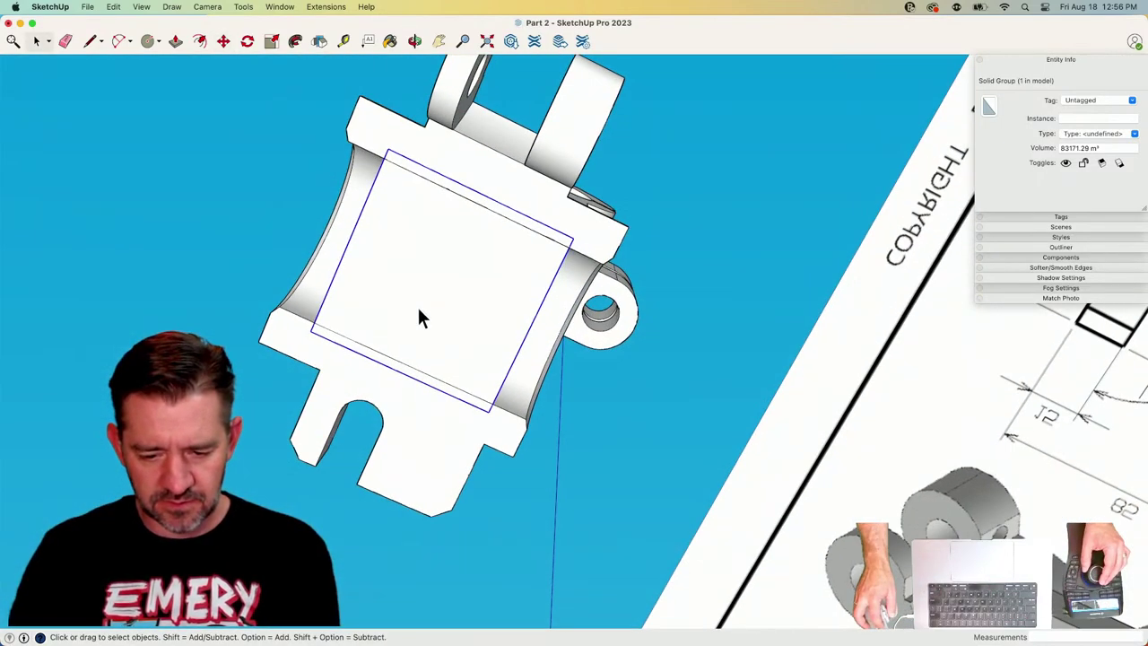
Subtract the half-cylinder group from the bracket with the solid Subtract tool to cut the inner recess.
middle_click_drag(422, 318, 431, 285)
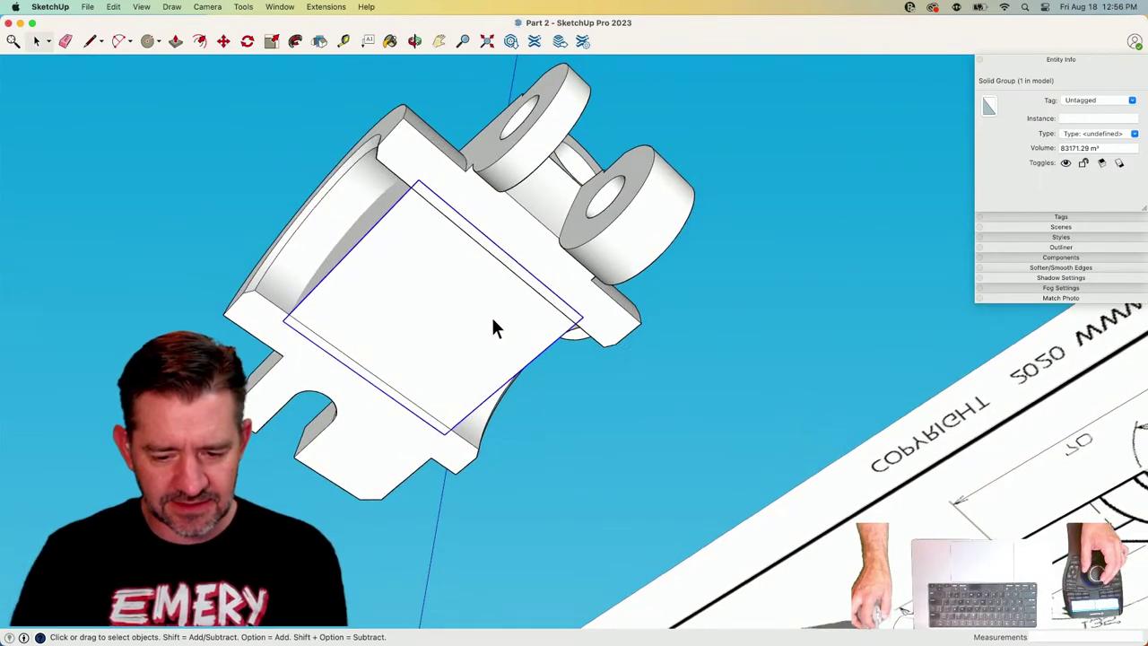
middle_click_drag(490, 315, 508, 337)
left_click(145, 8)
mouse_move(243, 7)
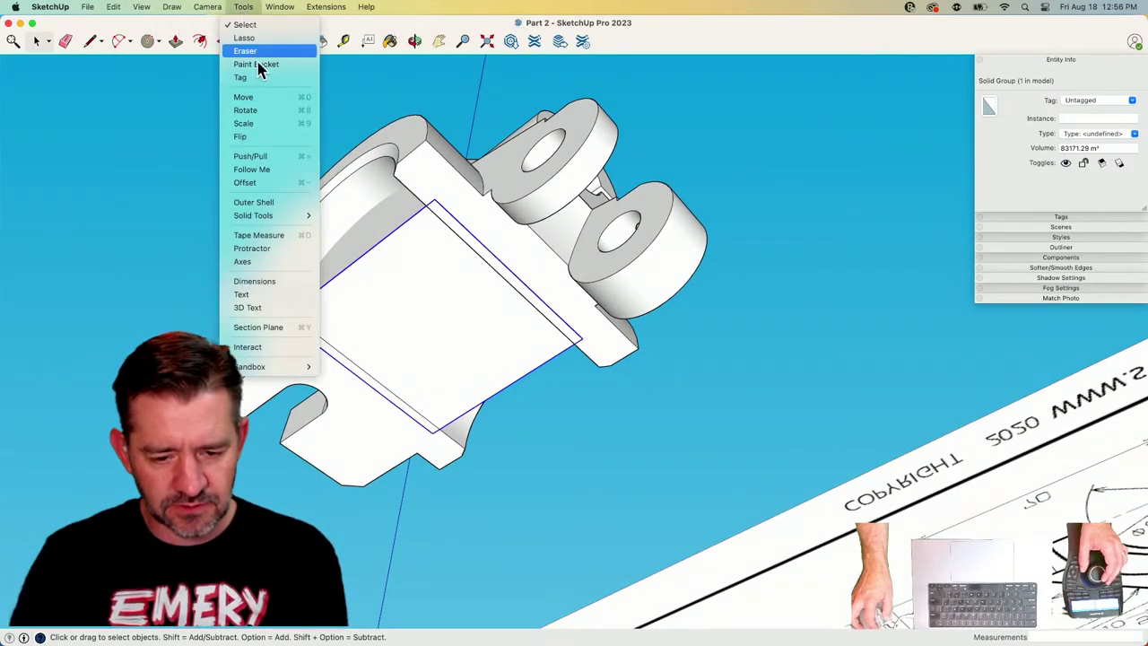
mouse_move(286, 225)
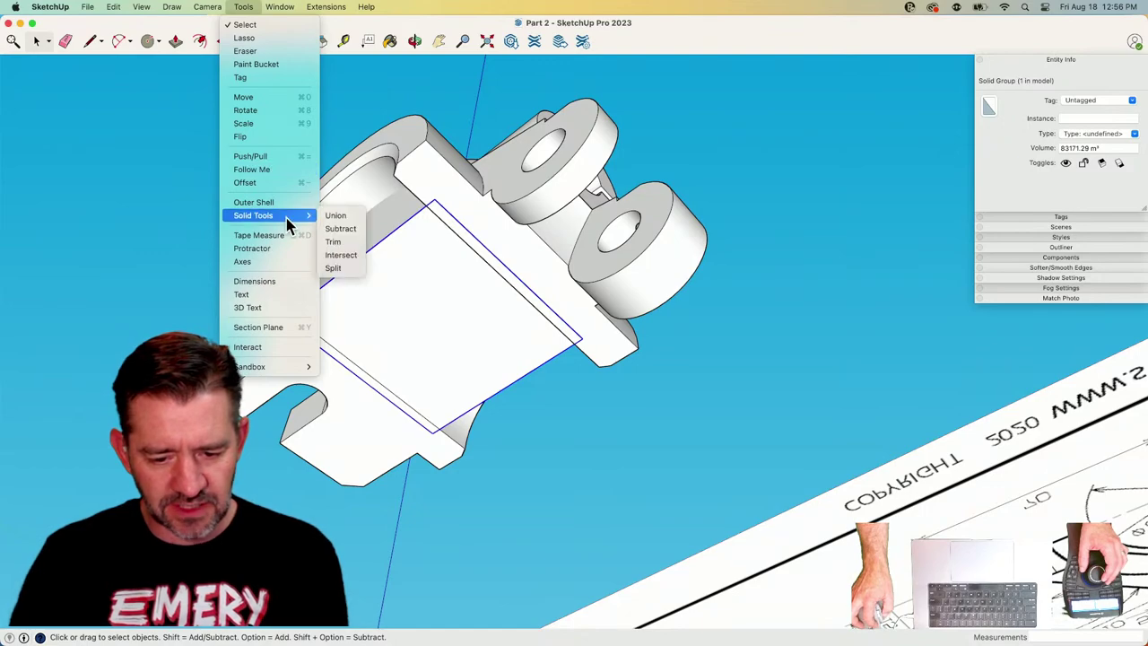
left_click(339, 230)
left_click(448, 181)
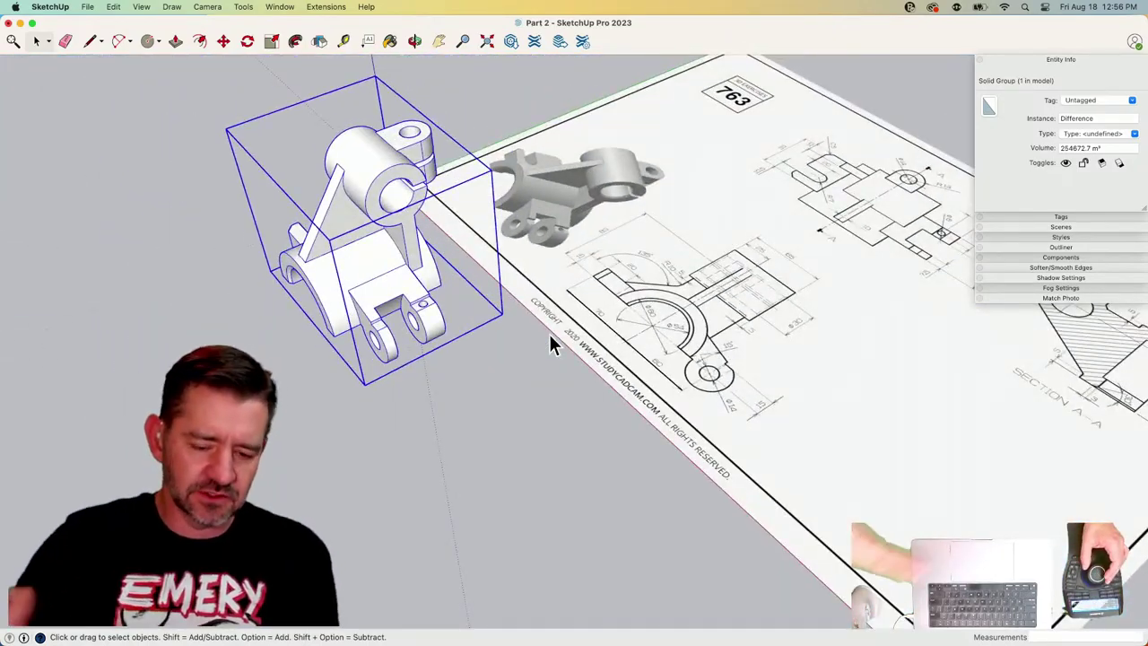
Clear the selection and examine the views, sections and dimensions of skillet drawing 1155.
middle_click_drag(551, 345, 310, 244)
left_click(601, 255)
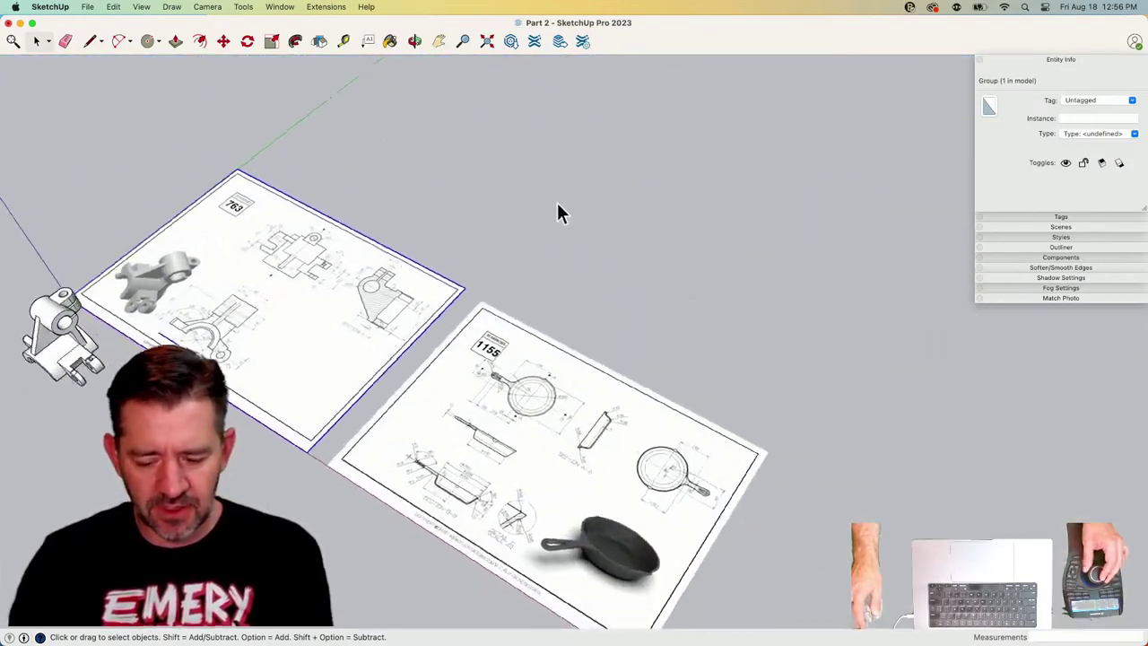
left_click(557, 203)
left_click(558, 213)
scroll(557, 213, "up", 6)
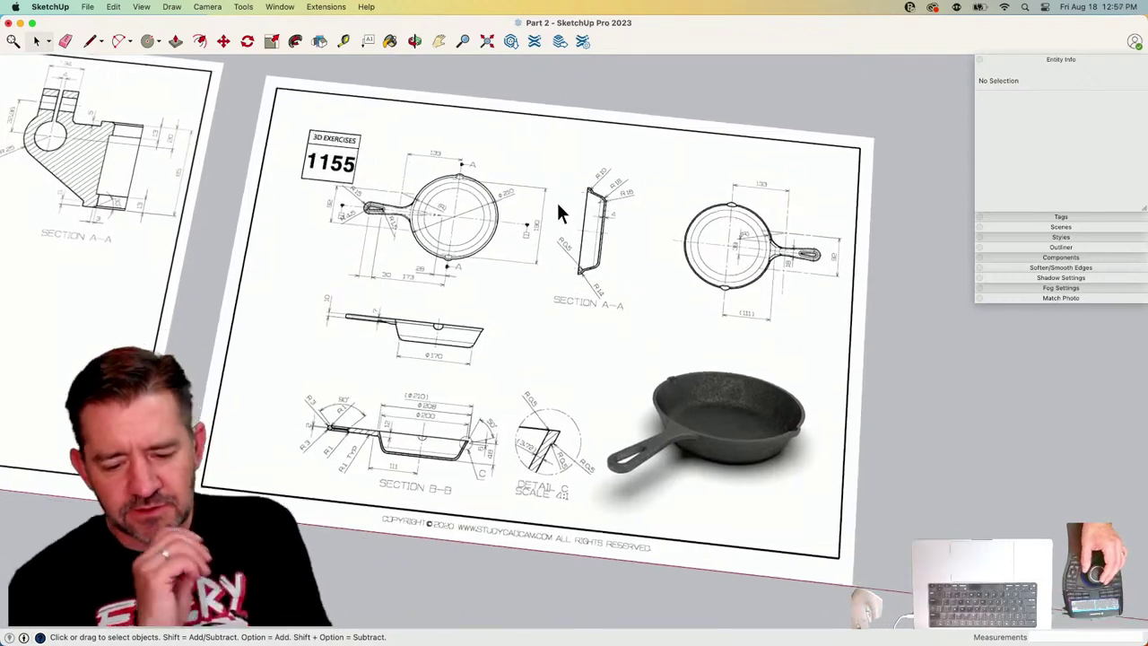
scroll(558, 205, "up", 3)
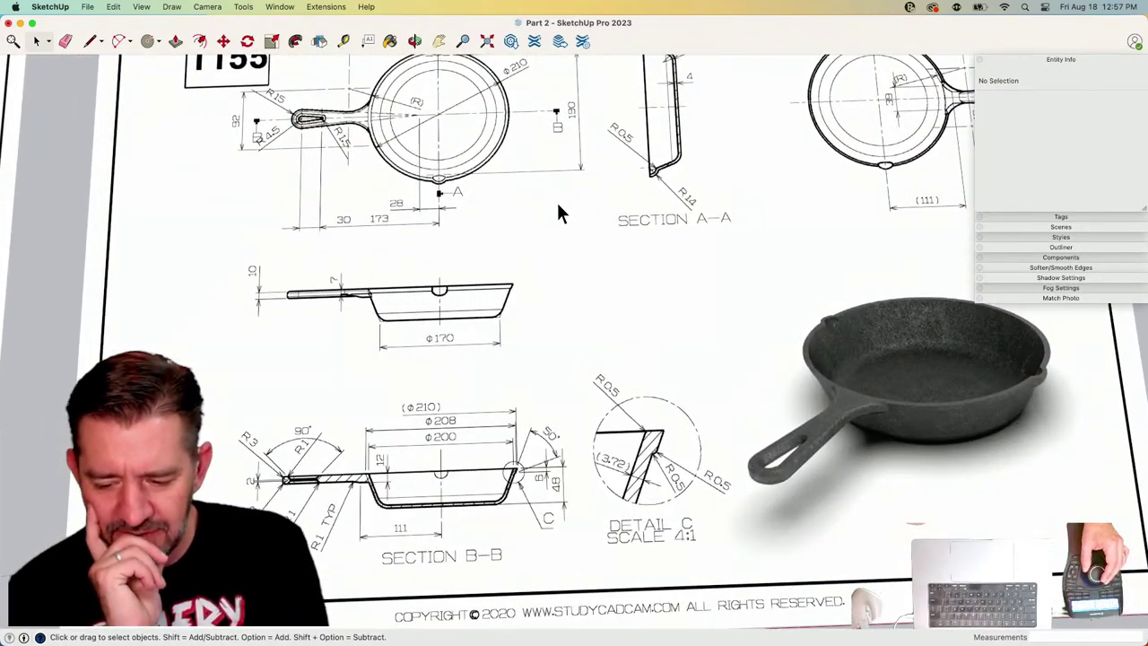
scroll(557, 204, "up", 2)
scroll(558, 204, "right", 4)
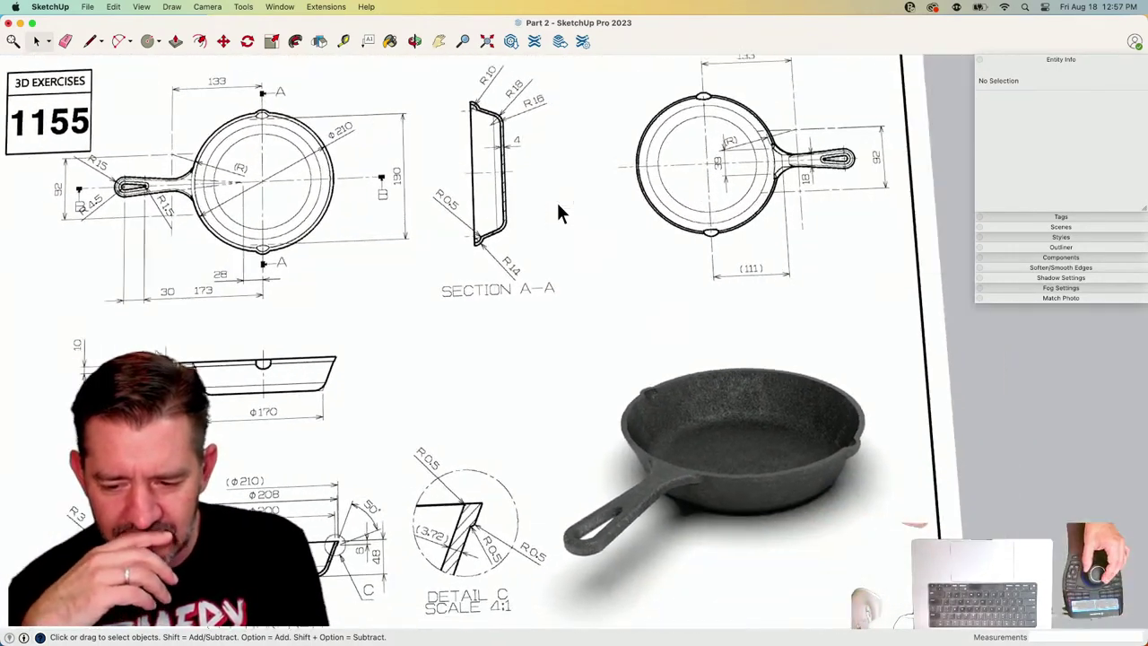
scroll(557, 204, "left", 3)
scroll(558, 204, "down", 1)
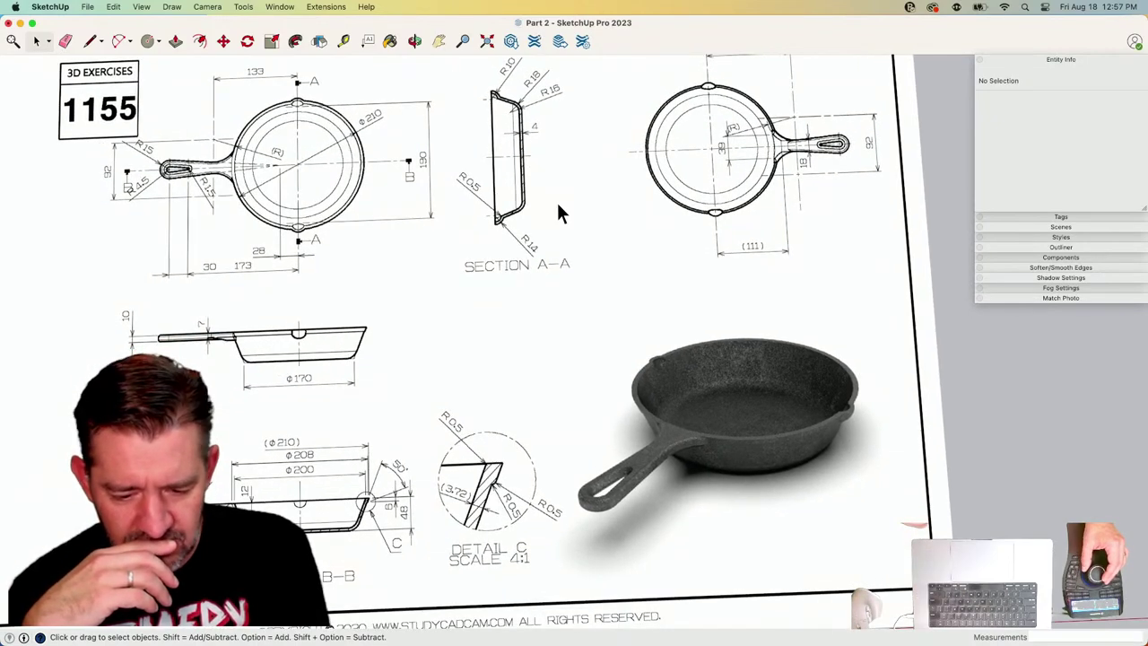
scroll(557, 212, "down", 2)
scroll(558, 213, "left", 3)
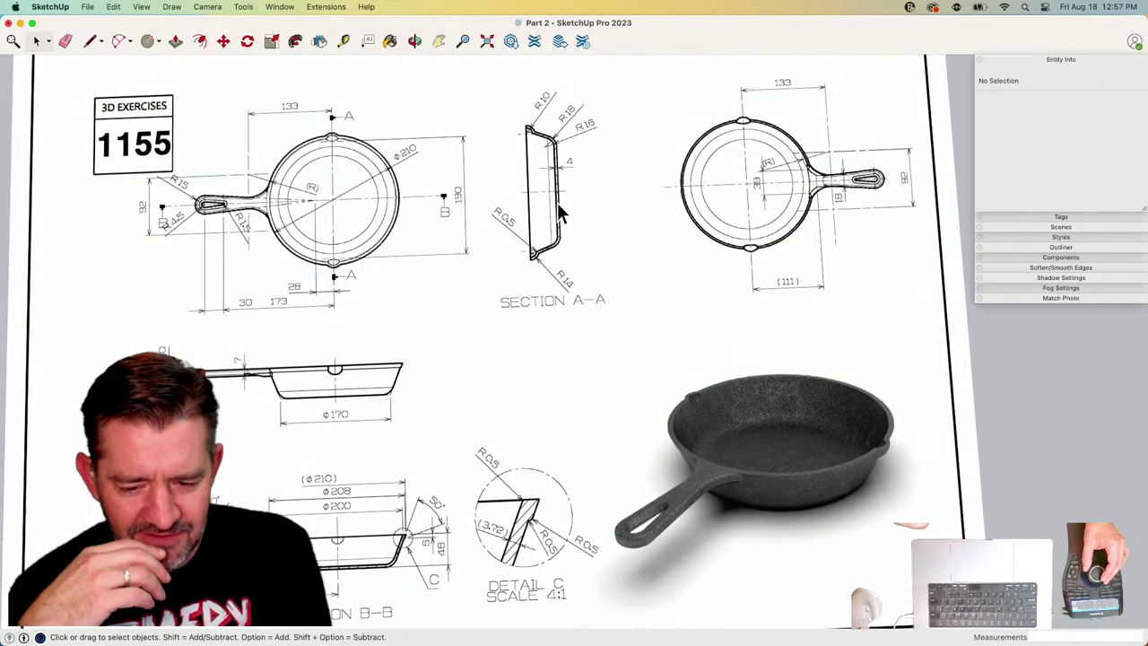
scroll(558, 204, "down", 1)
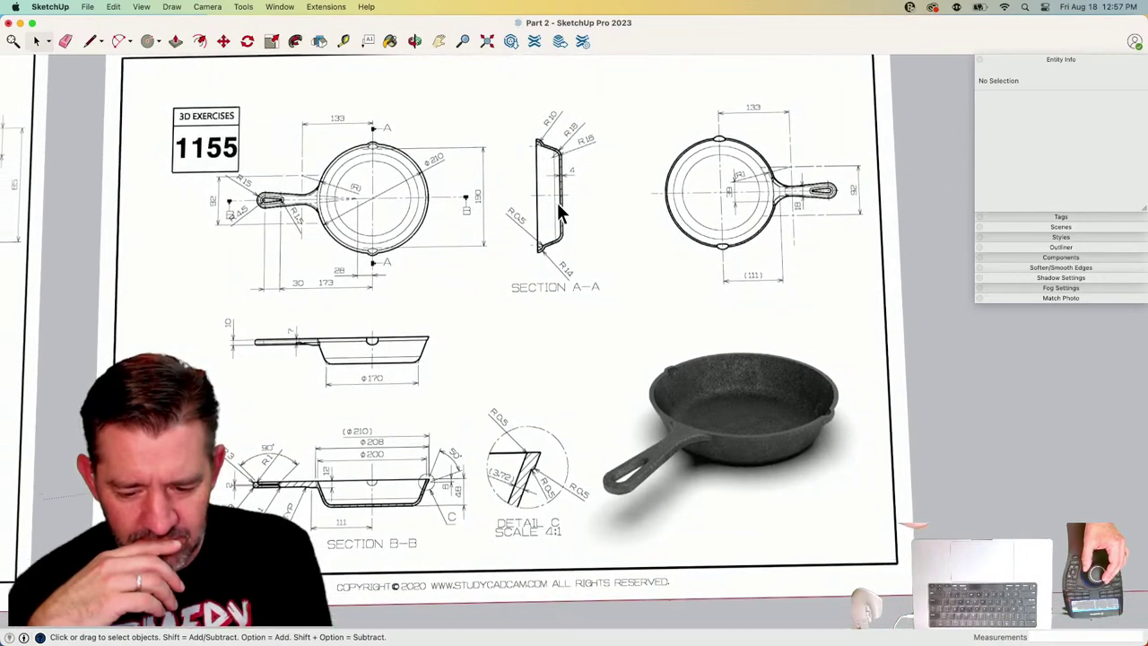
scroll(558, 213, "down", 5)
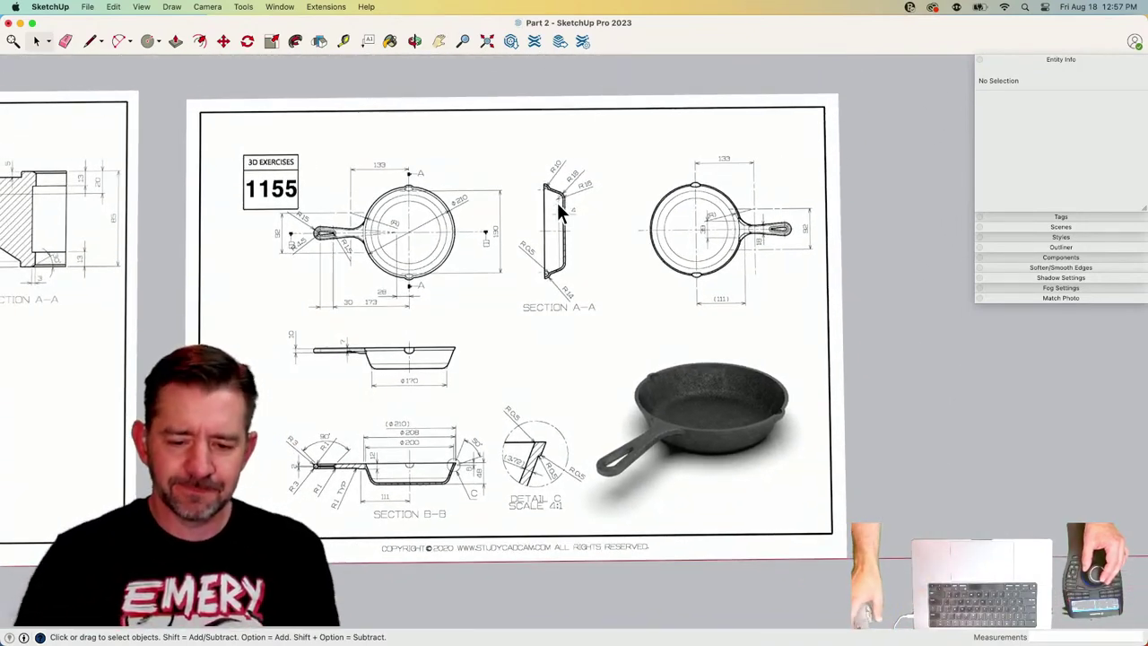
Import 3.png from the Desktop as an image and place it beside drawing 1155, scaled to match that sheet's height.
left_click(87, 7)
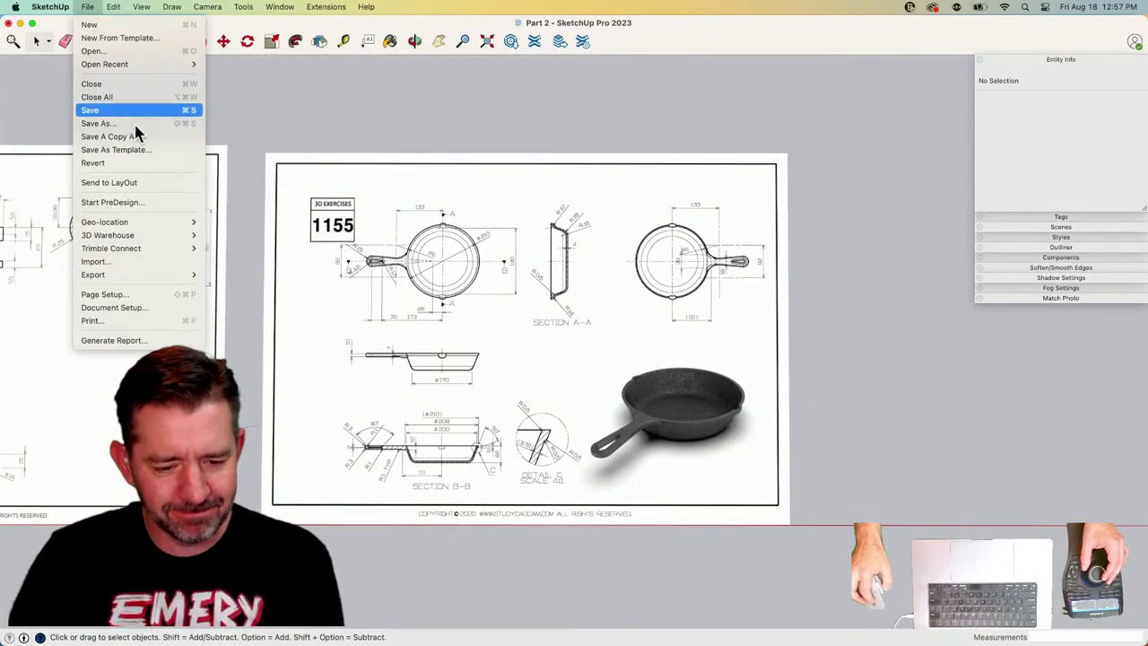
left_click(131, 262)
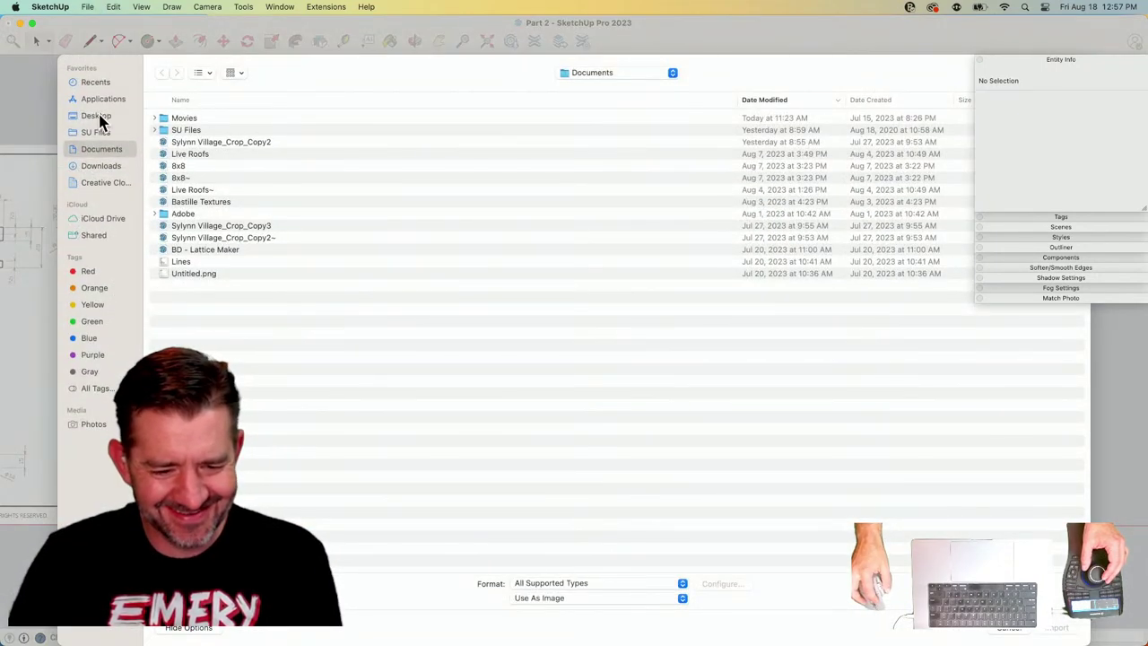
left_click(95, 117)
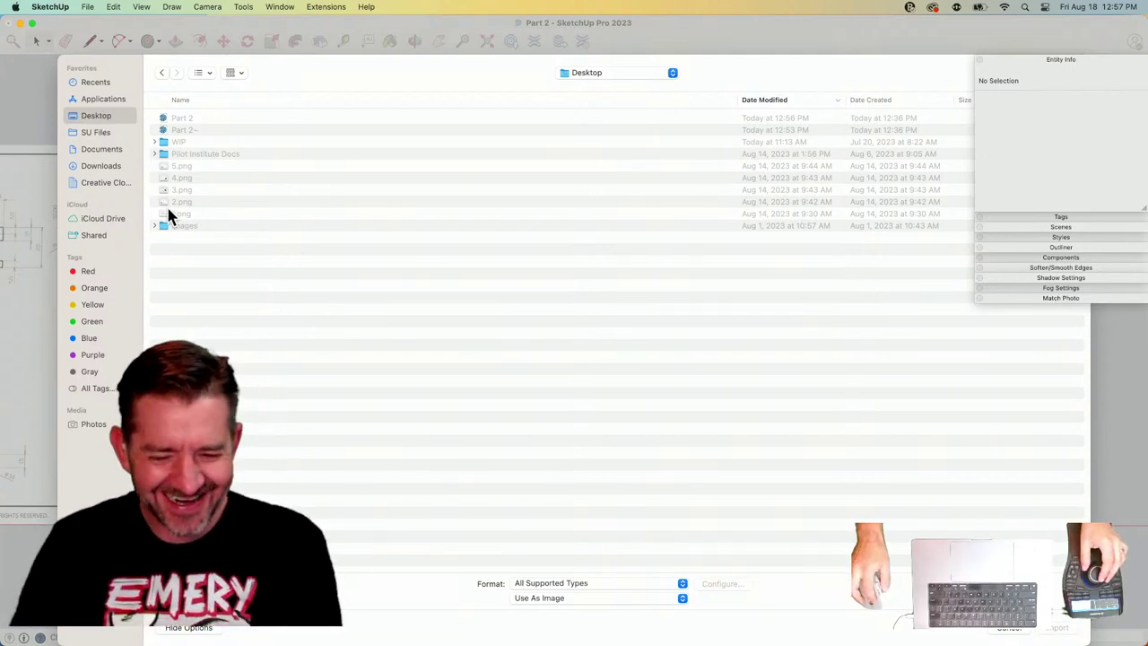
left_click(189, 190)
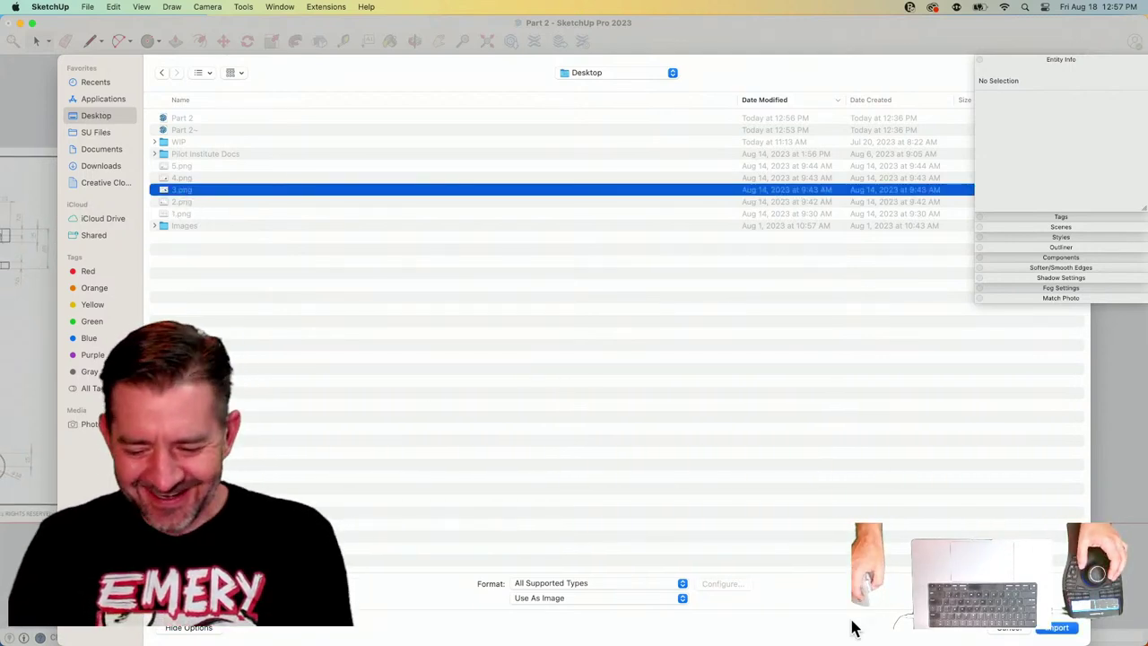
left_click(1058, 627)
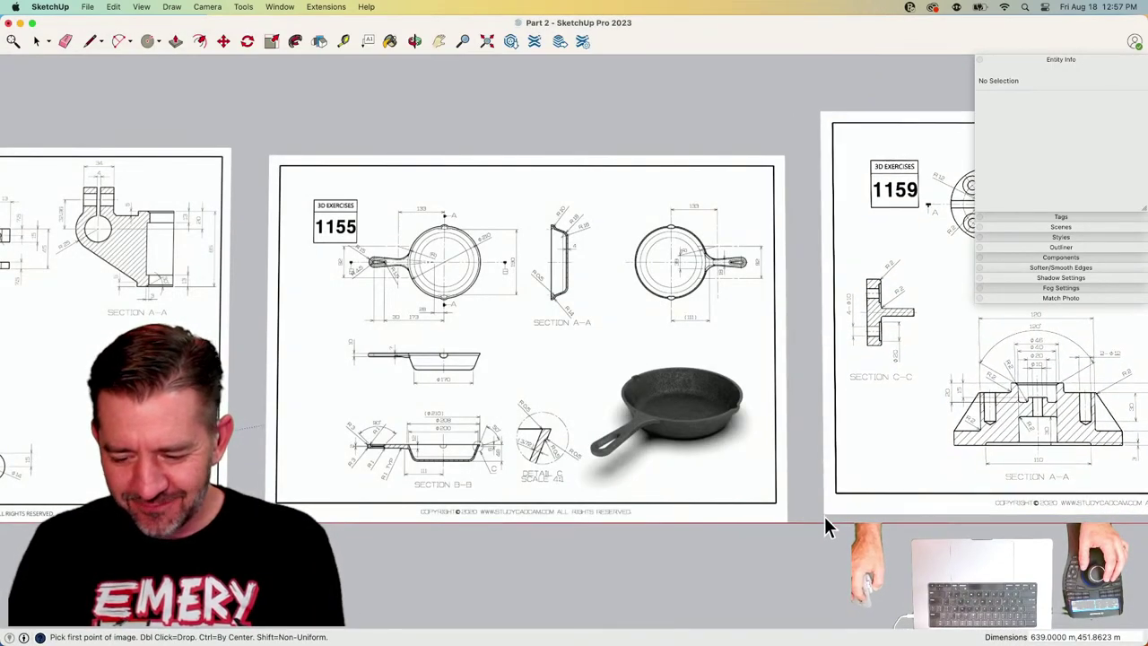
left_click(824, 521)
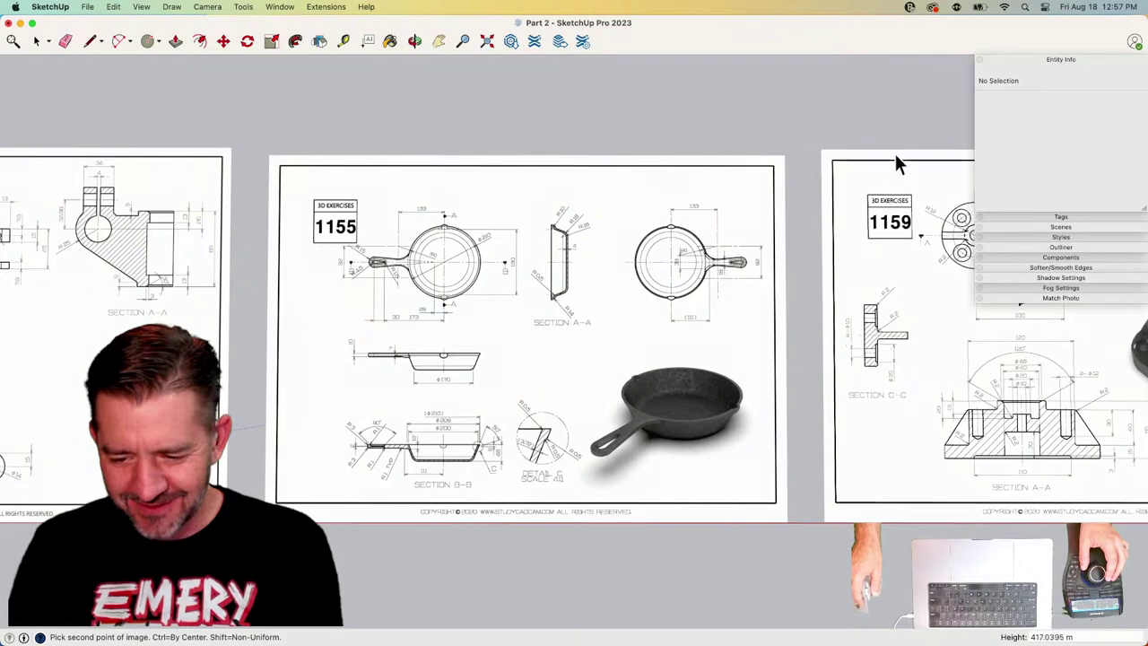
left_click(893, 159)
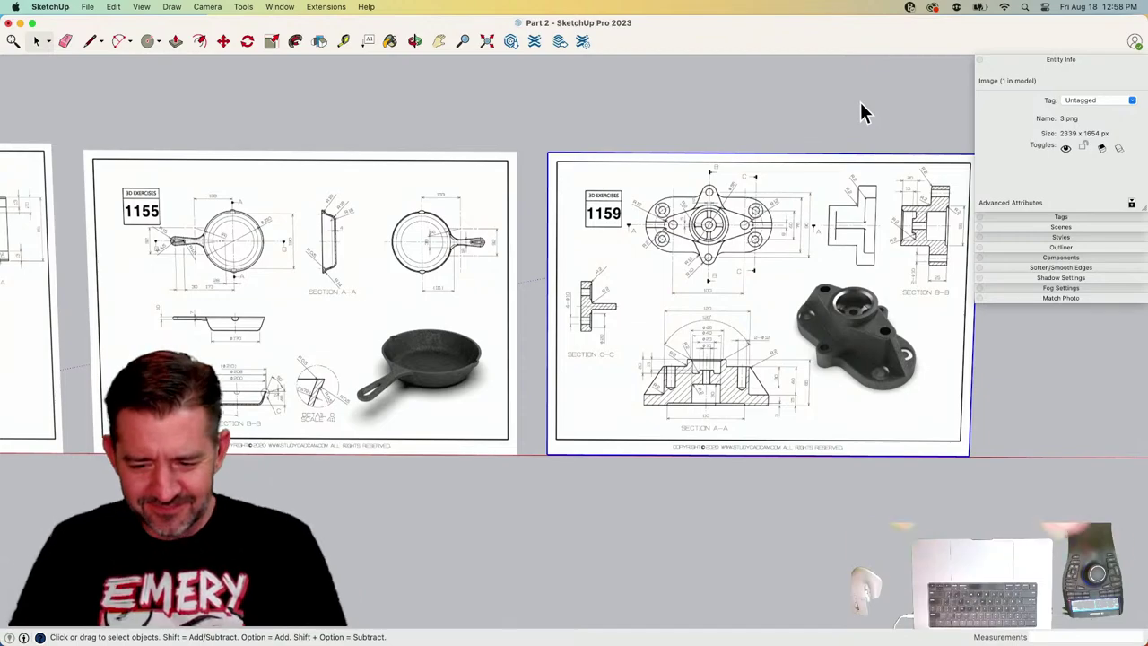
Examine the side view, section B-B and top view dimensions of skillet drawing 1155.
scroll(550, 111, "up", 3)
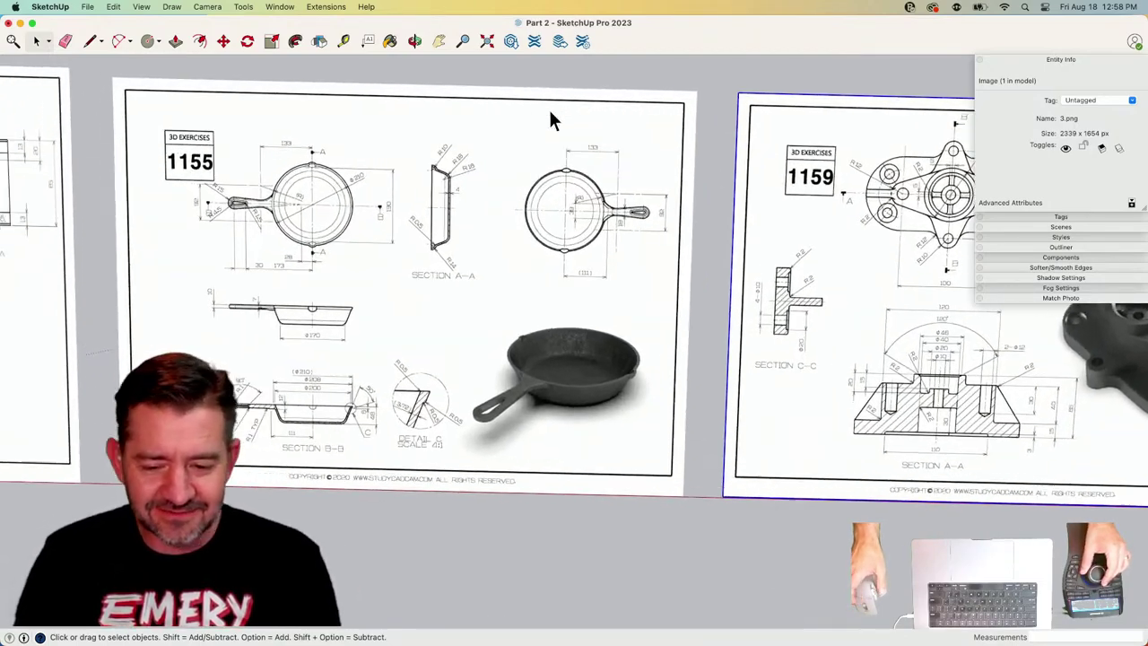
scroll(551, 120, "up", 6)
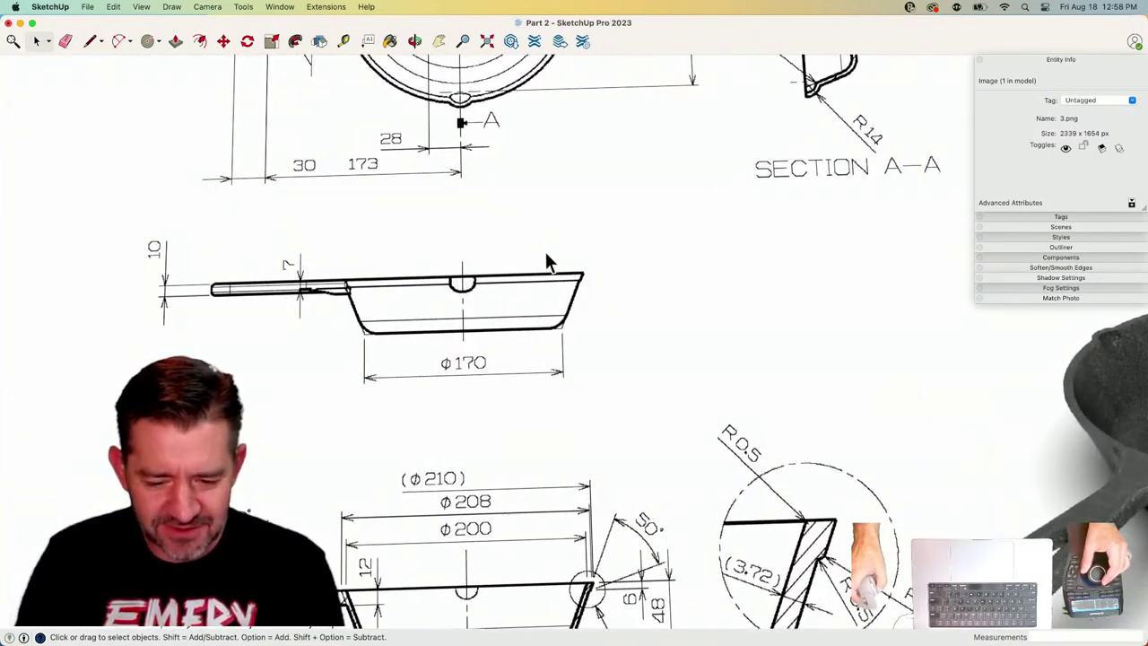
scroll(394, 340, "up", 3)
scroll(560, 544, "down", 3)
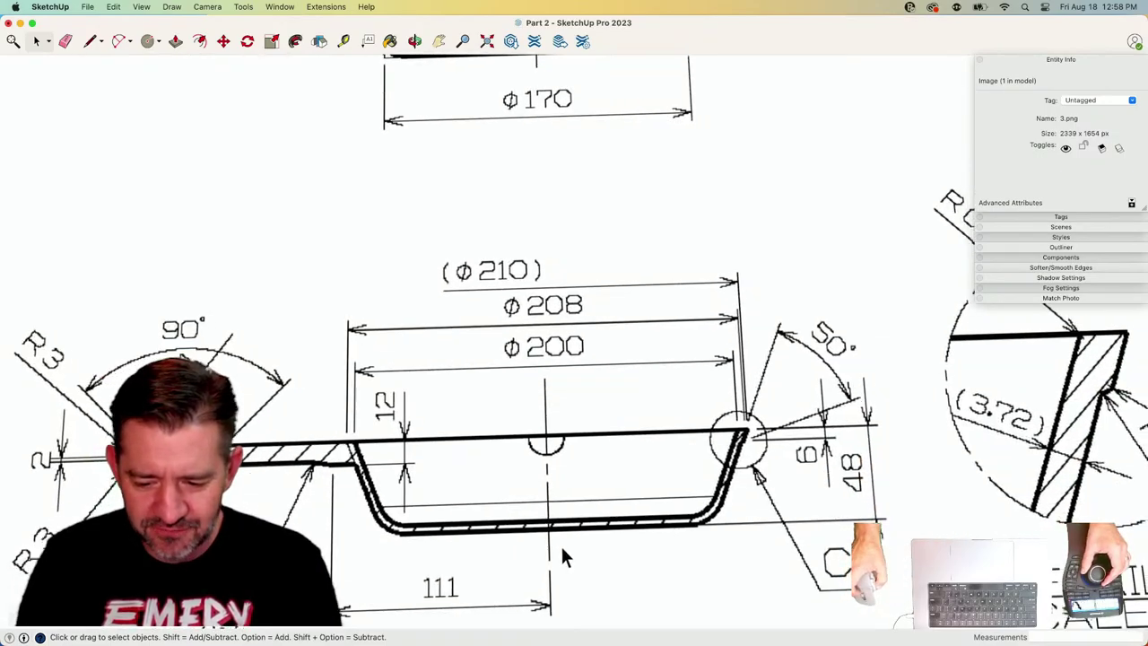
scroll(616, 457, "right", 3)
scroll(618, 431, "up", 5)
scroll(617, 431, "up", 3)
scroll(596, 423, "up", 3)
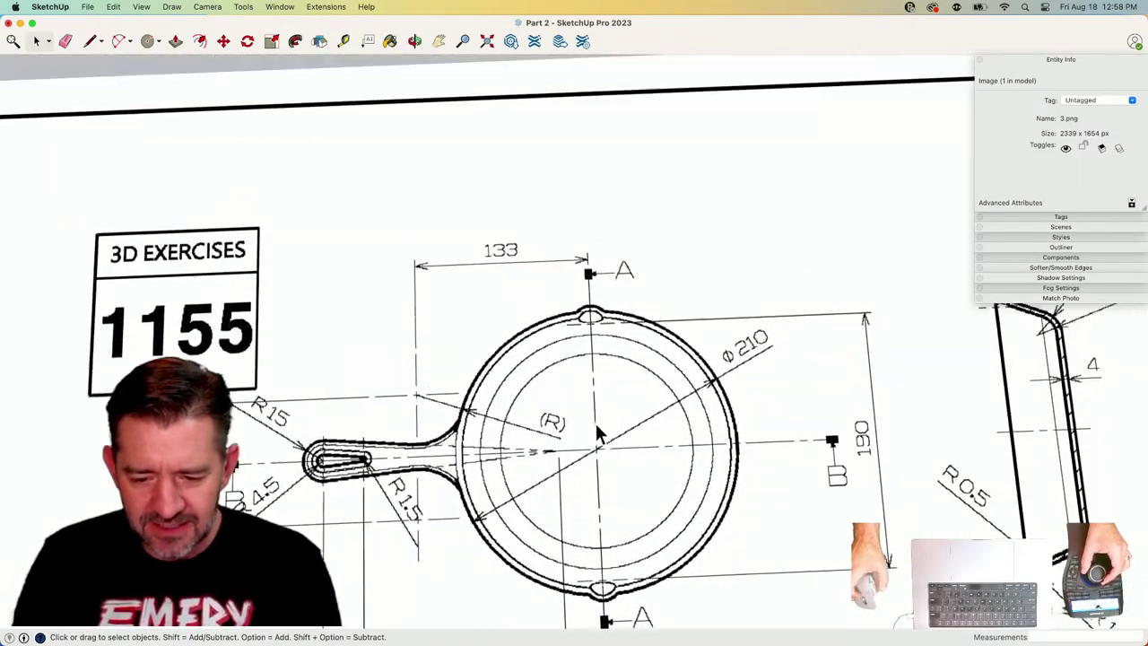
Examine the top view, sections and rendered part on drawing 1159 for comparison with the skillet.
scroll(597, 423, "right", 5)
scroll(596, 423, "down", 3)
scroll(596, 423, "right", 4)
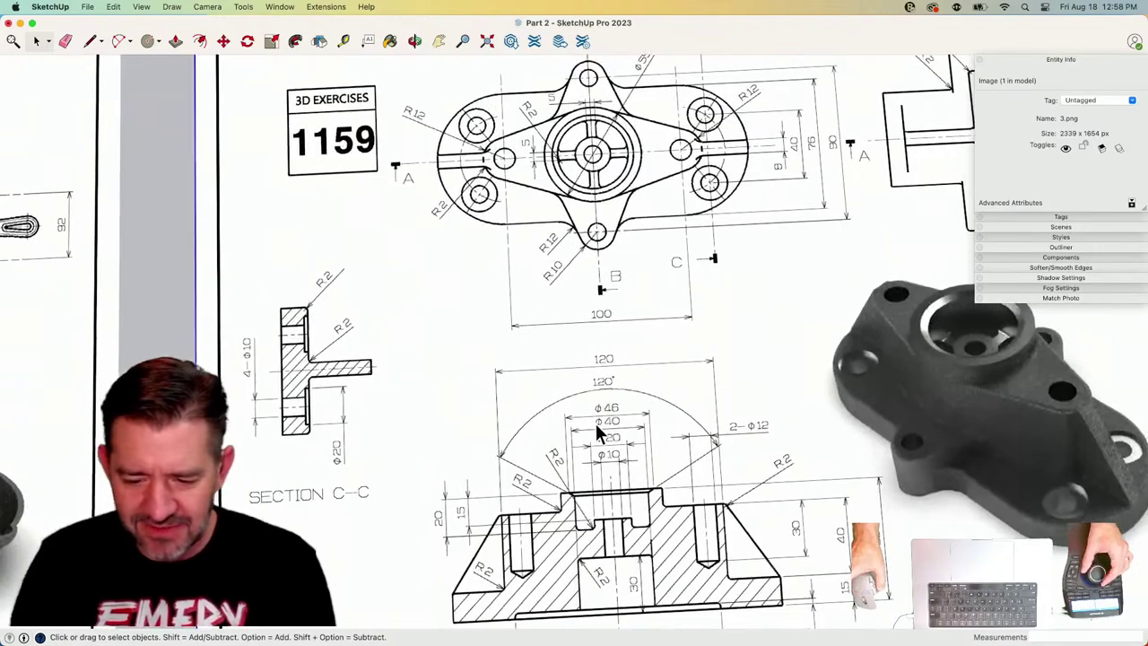
scroll(596, 423, "down", 2)
scroll(597, 430, "down", 2)
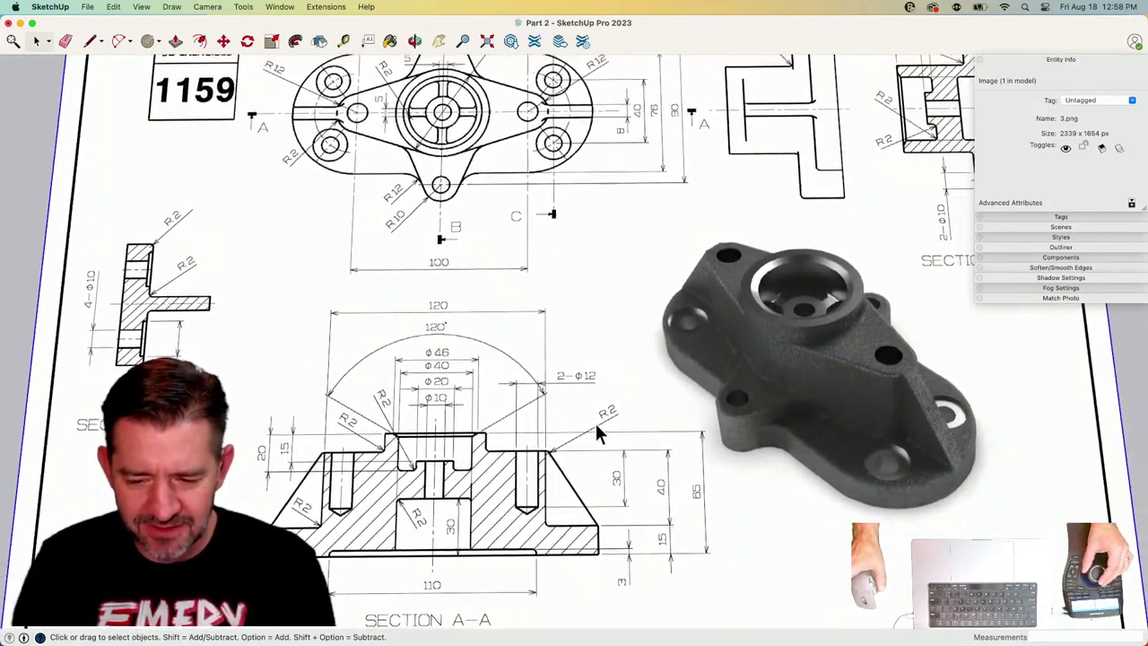
scroll(597, 430, "right", 5)
scroll(599, 434, "up", 2)
scroll(599, 433, "down", 2)
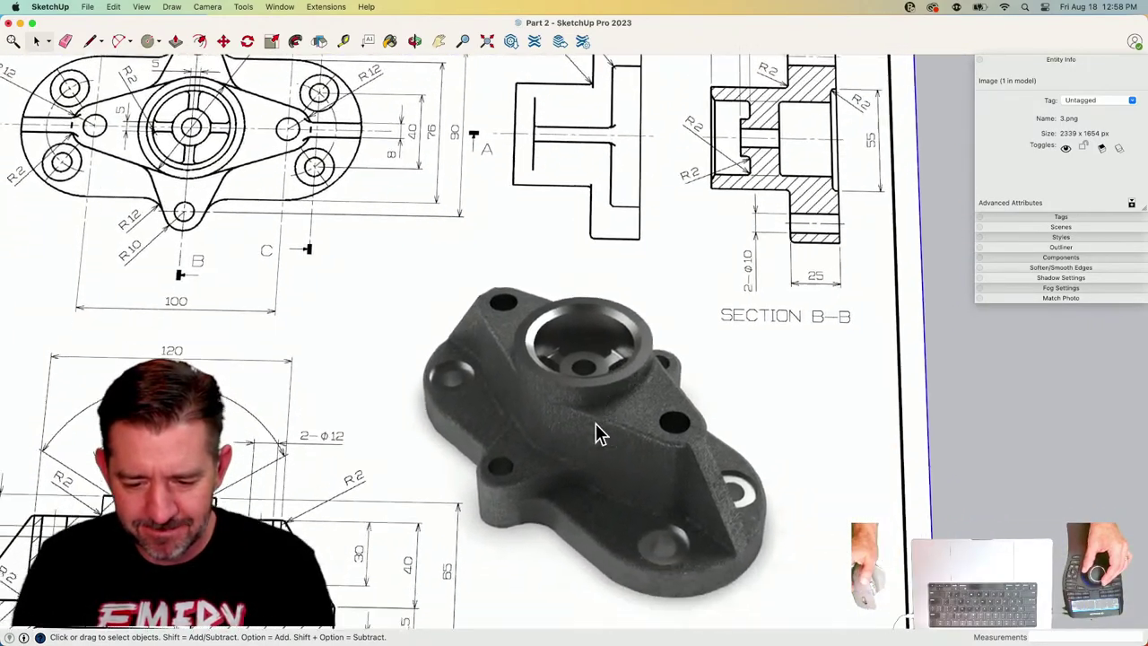
scroll(599, 434, "down", 5)
scroll(599, 434, "up", 2)
scroll(597, 431, "down", 5)
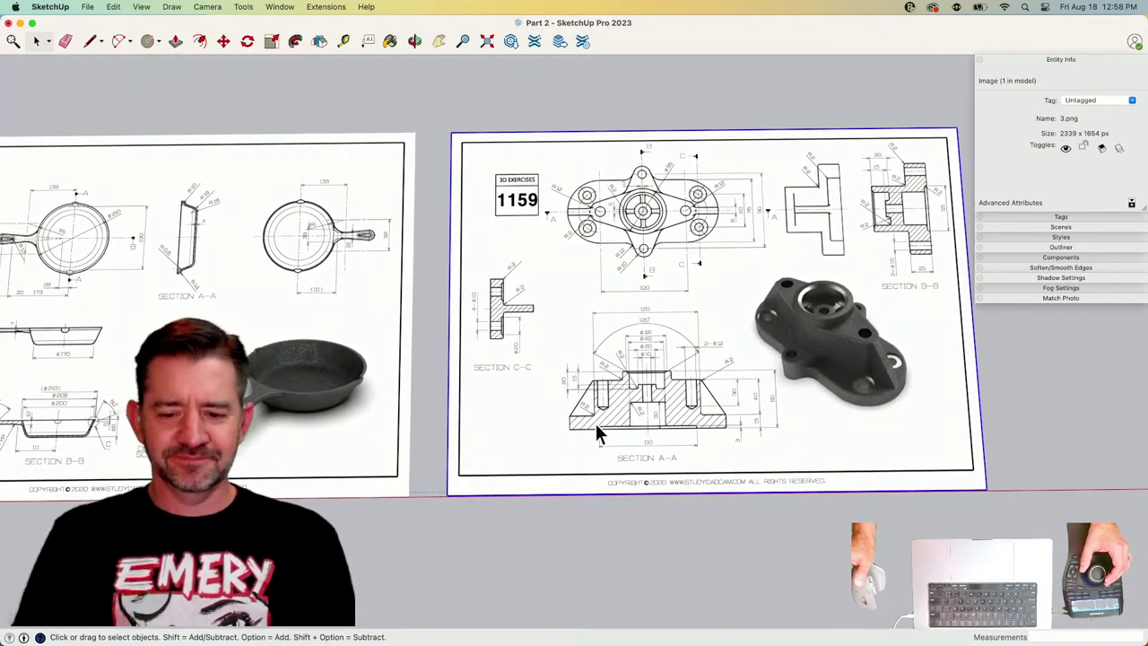
scroll(596, 424, "down", 1)
scroll(596, 424, "left", 3)
scroll(595, 423, "down", 1)
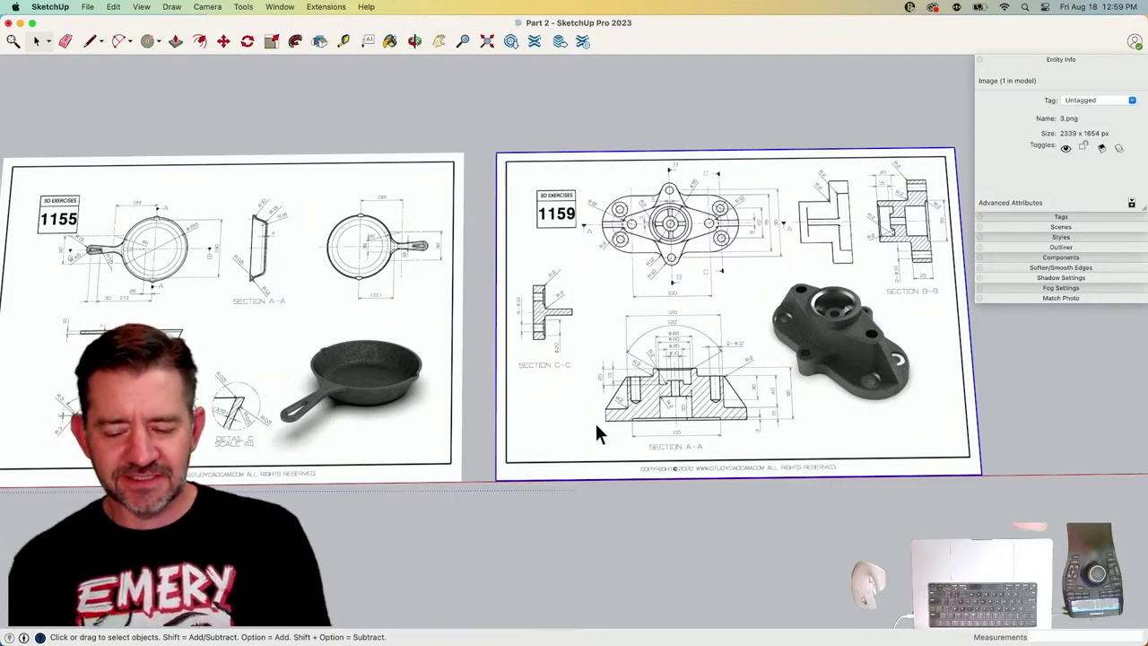
Review the skillet's top view, sections and rendered picture on drawing 1155.
scroll(594, 421, "up", 5)
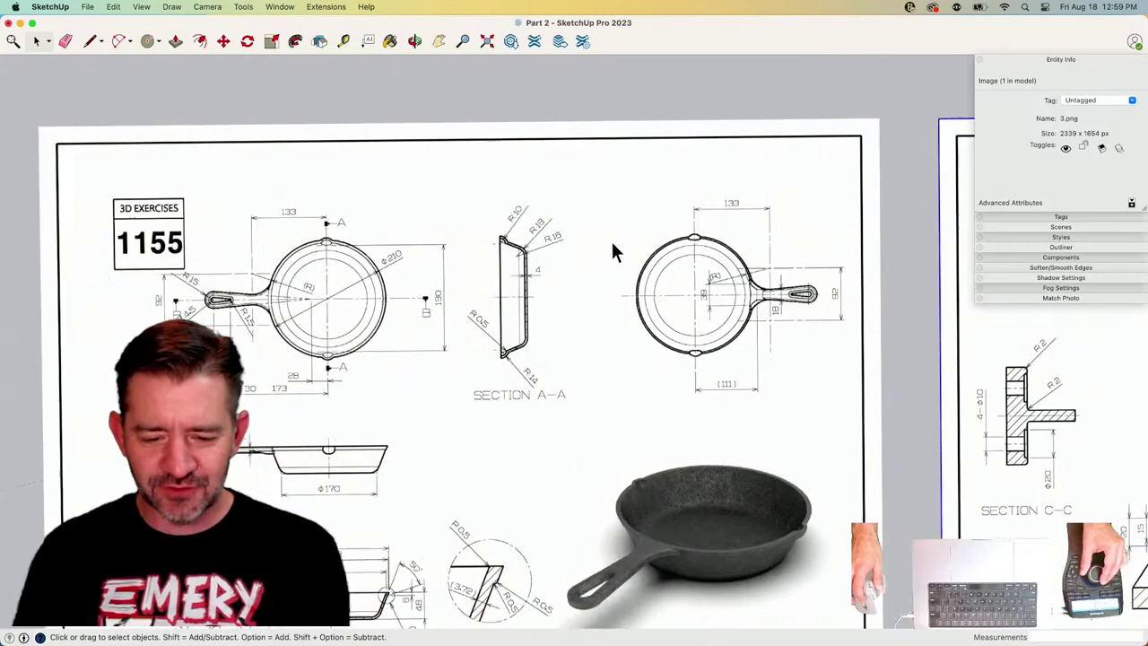
scroll(611, 240, "up", 6)
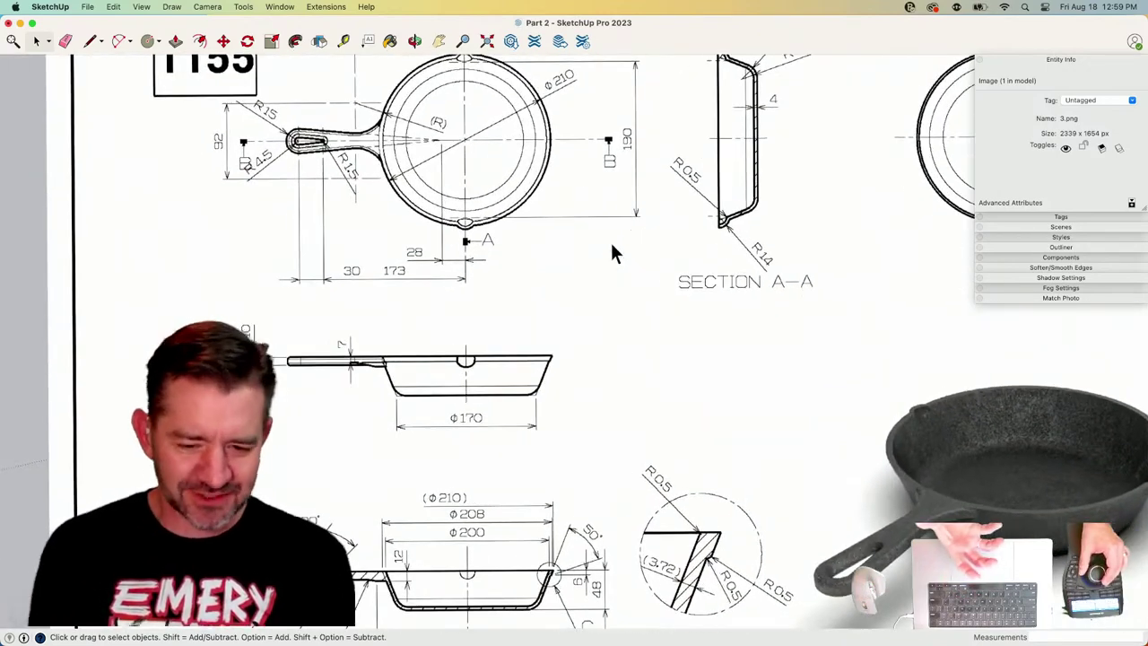
scroll(611, 247, "down", 4)
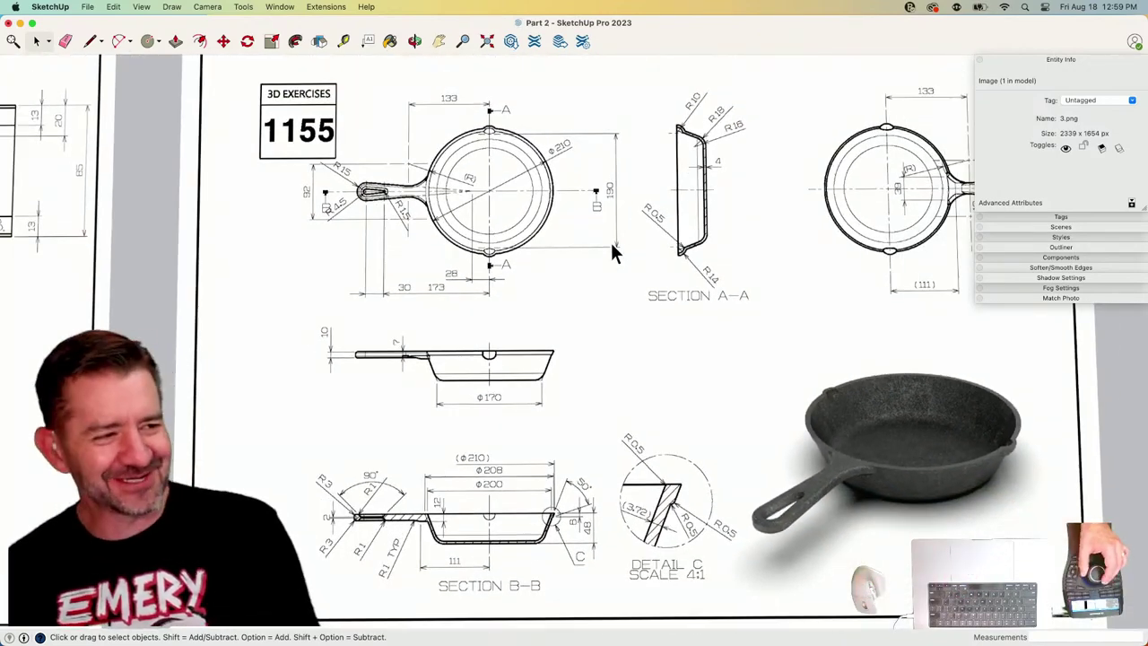
scroll(612, 249, "down", 1)
scroll(611, 244, "down", 3)
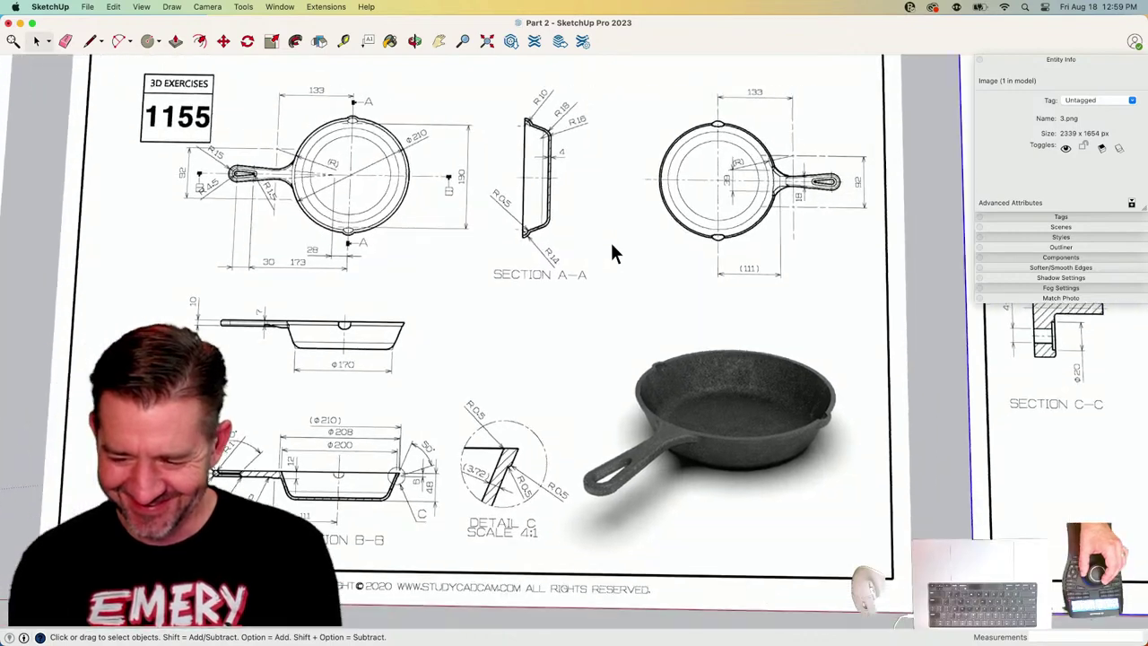
Examine the bore diameters, countersink angle and height dimensions in section A-A of drawing 1159.
scroll(612, 243, "down", 3)
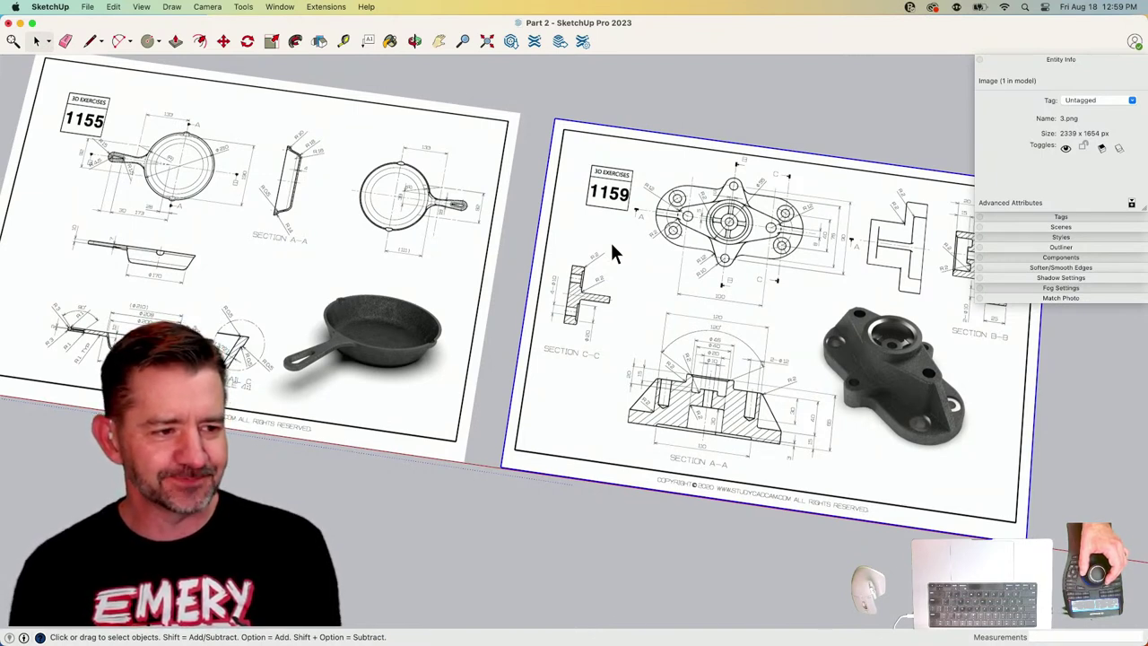
scroll(611, 242, "up", 5)
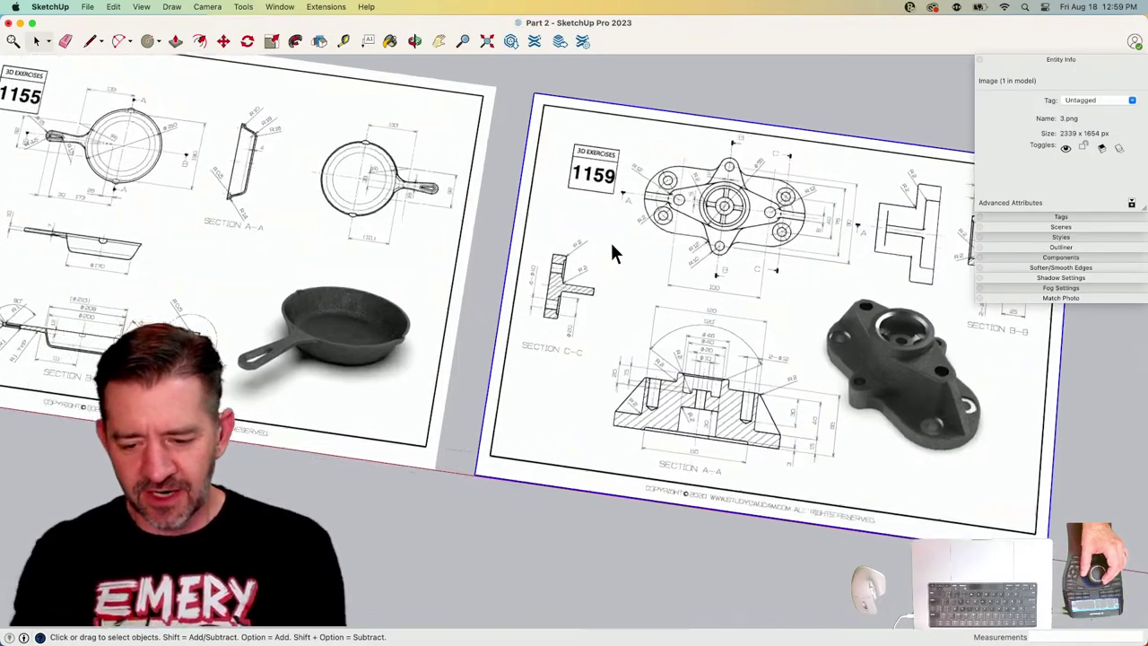
scroll(610, 269, "up", 4)
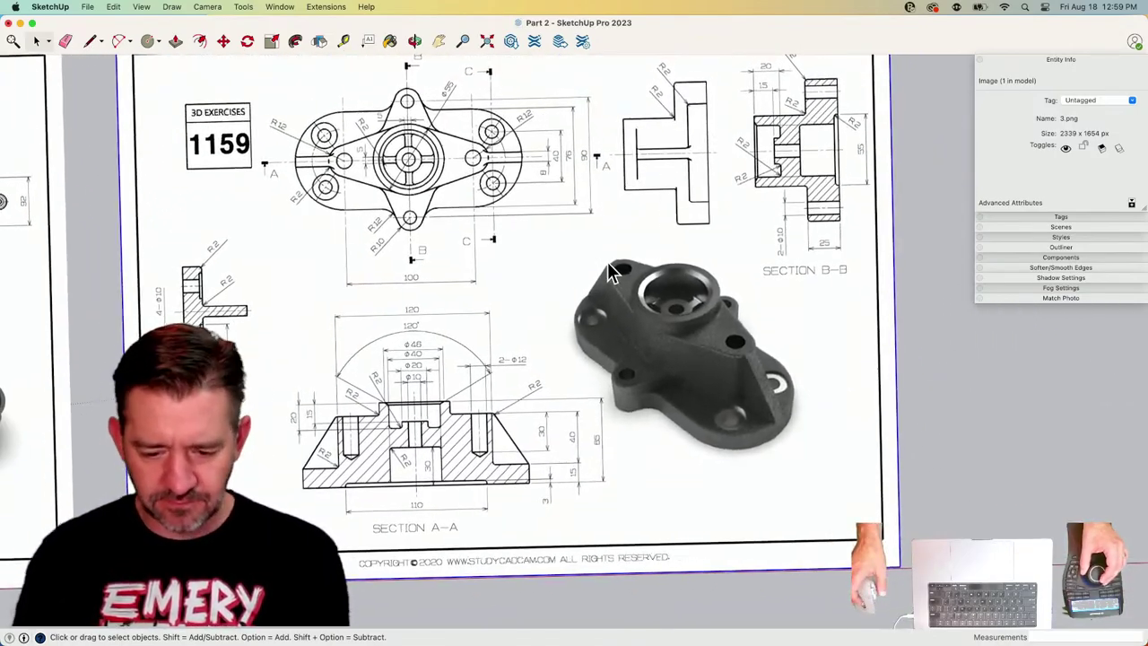
scroll(456, 316, "up", 10)
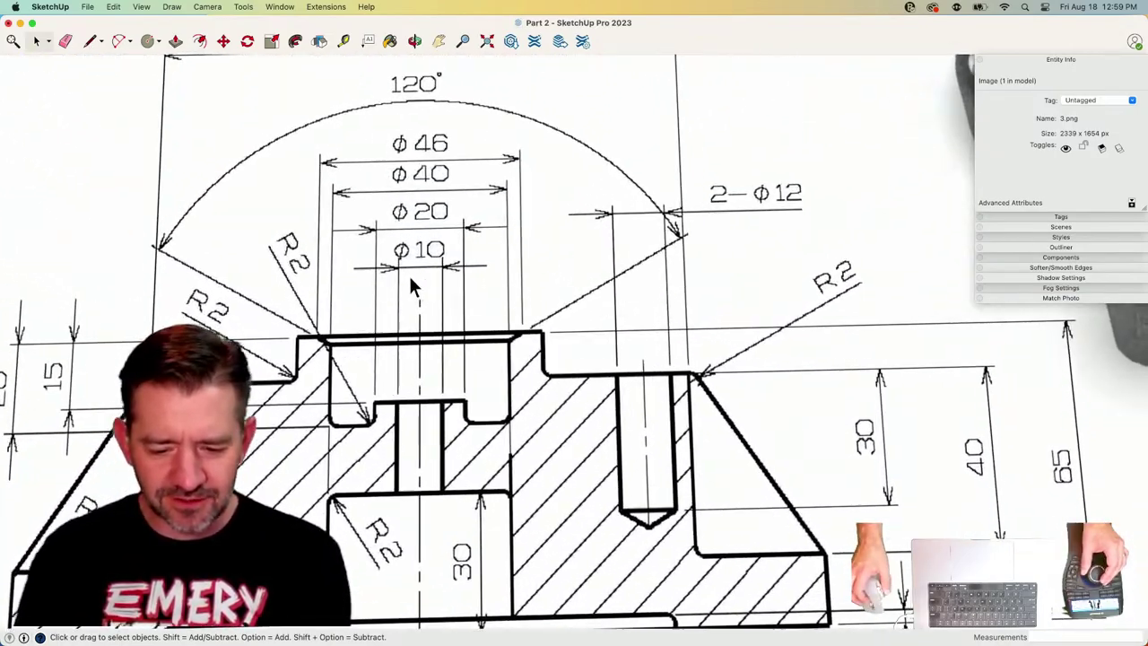
scroll(432, 294, "down", 4)
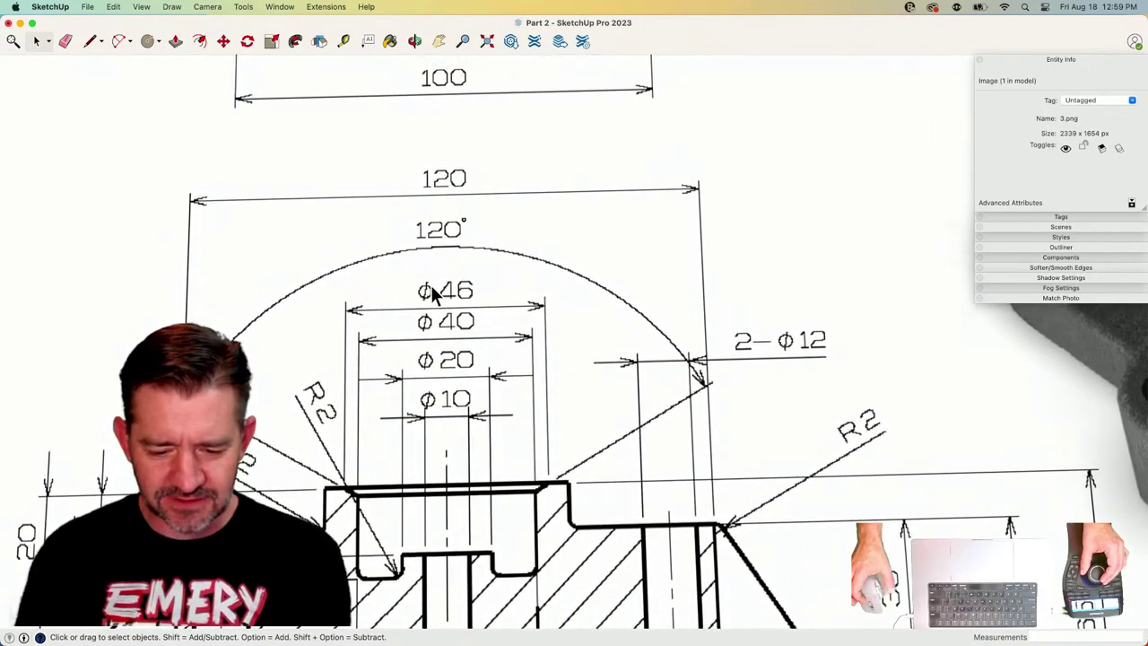
scroll(432, 291, "down", 2)
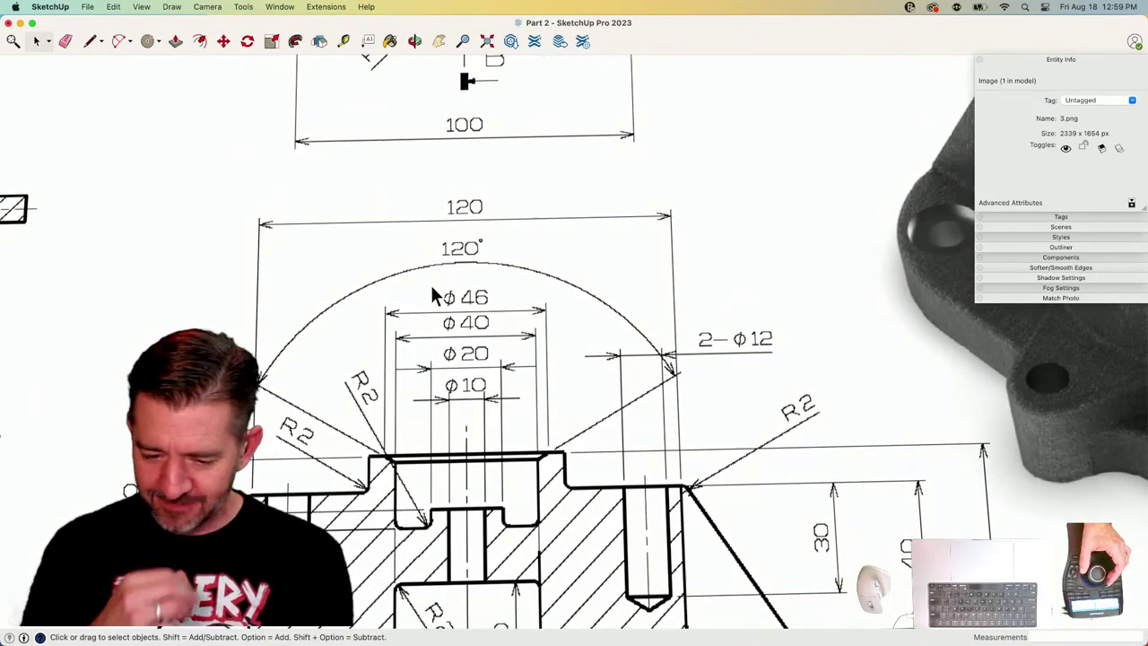
scroll(431, 294, "down", 6)
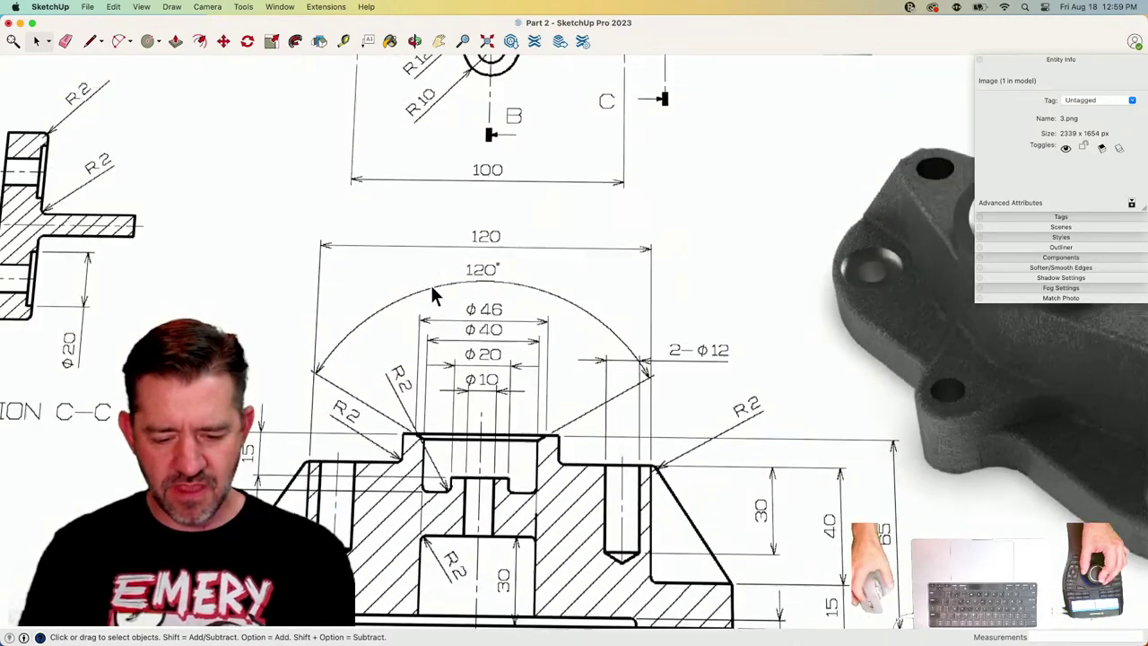
scroll(568, 301, "down", 2)
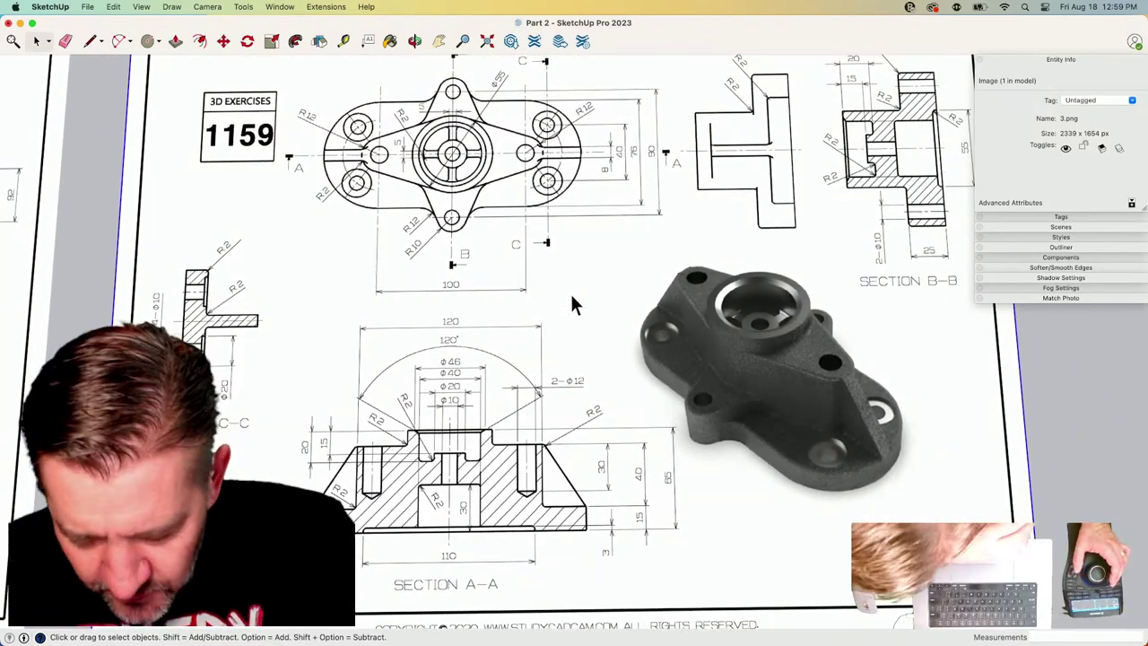
Inspect the central recess and overall shape of the rendered part on drawing 1159 against its top and section views.
scroll(699, 276, "up", 2)
scroll(699, 276, "down", 2)
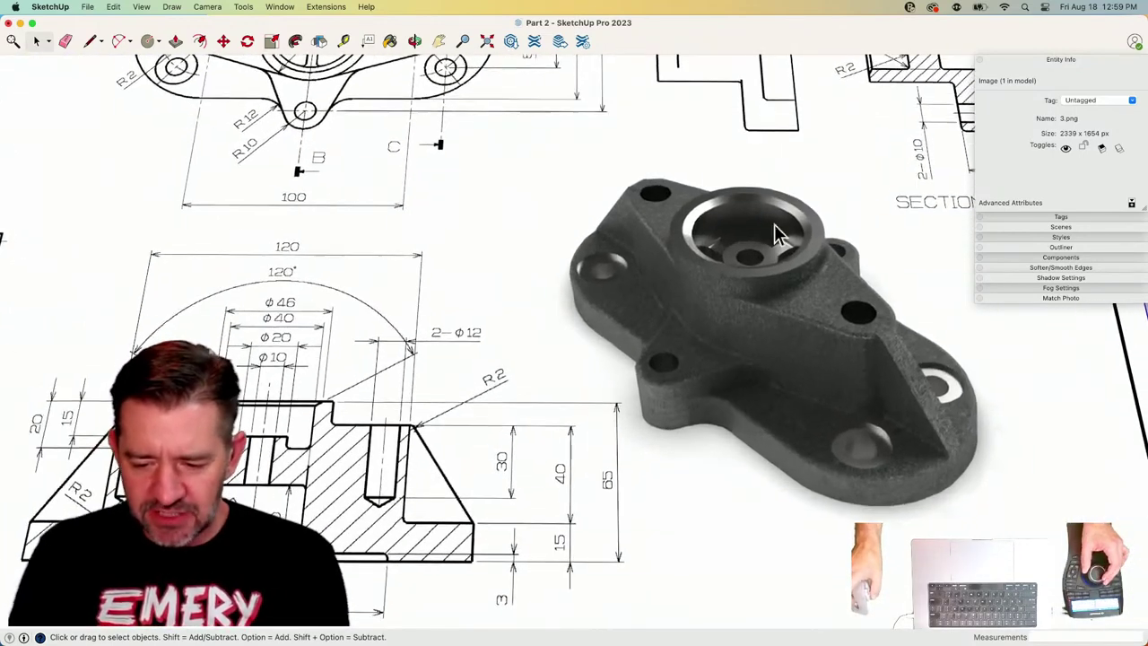
scroll(782, 509, "up", 1)
scroll(785, 507, "down", 2)
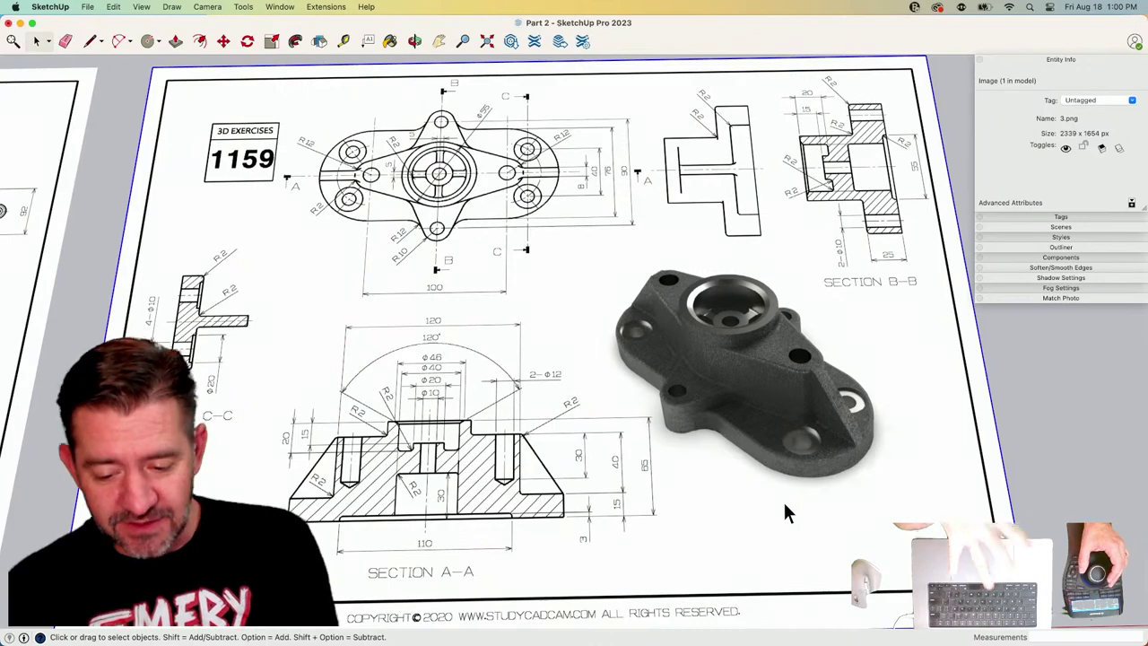
scroll(783, 510, "up", 2)
scroll(487, 192, "up", 1)
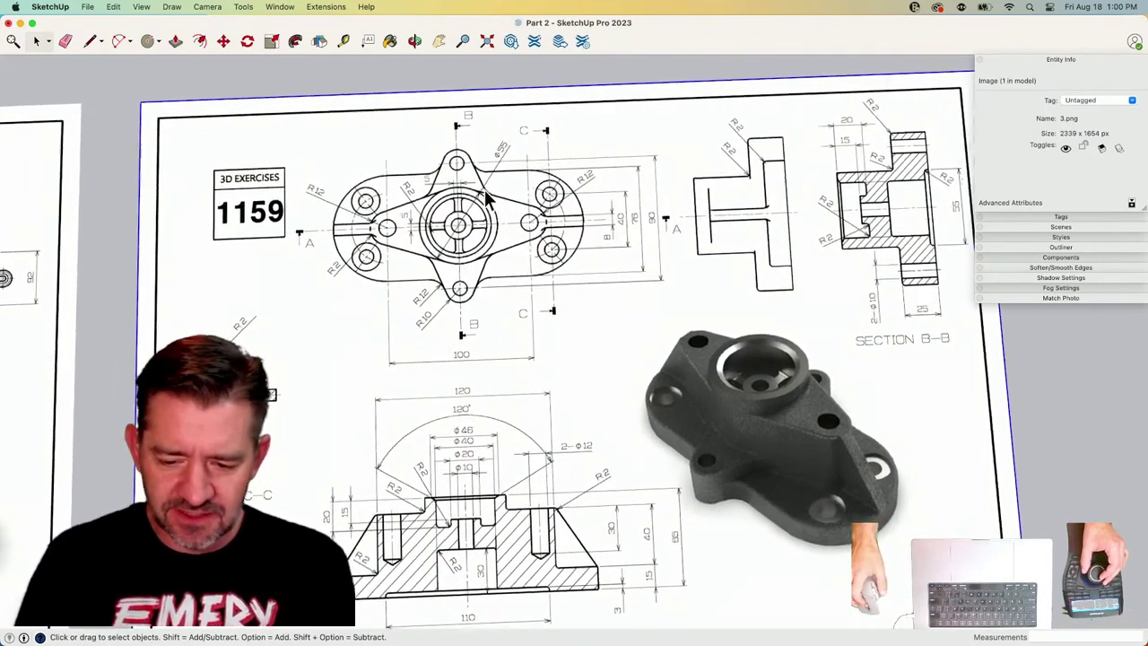
scroll(659, 456, "down", 2)
scroll(726, 487, "up", 1)
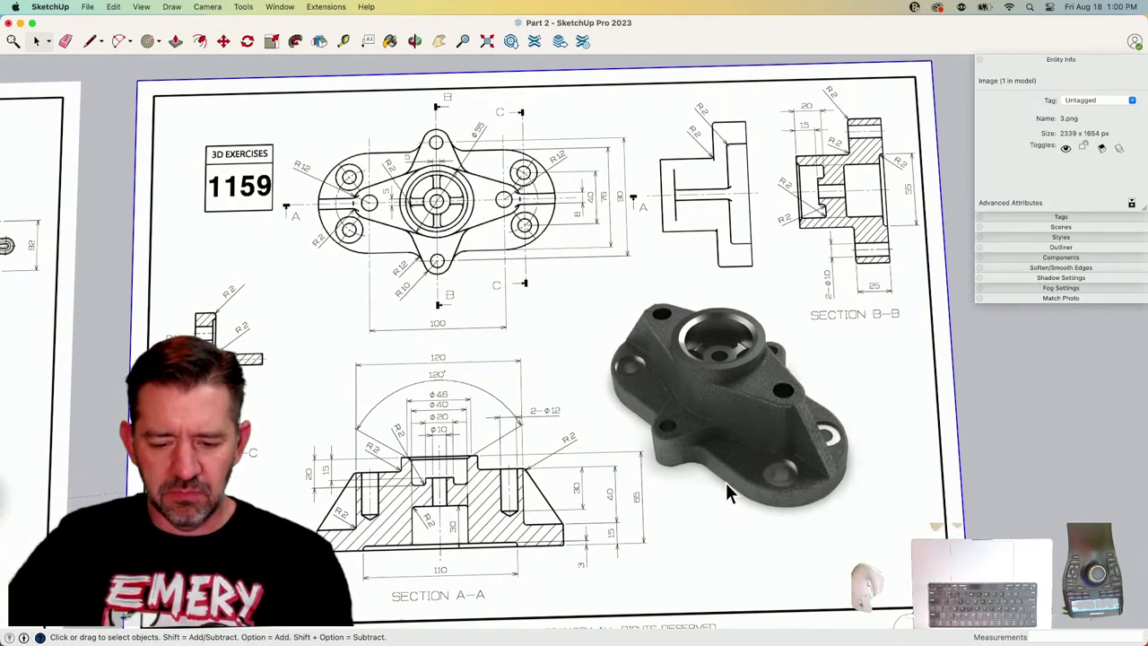
middle_click_drag(602, 297, 630, 298, "shift")
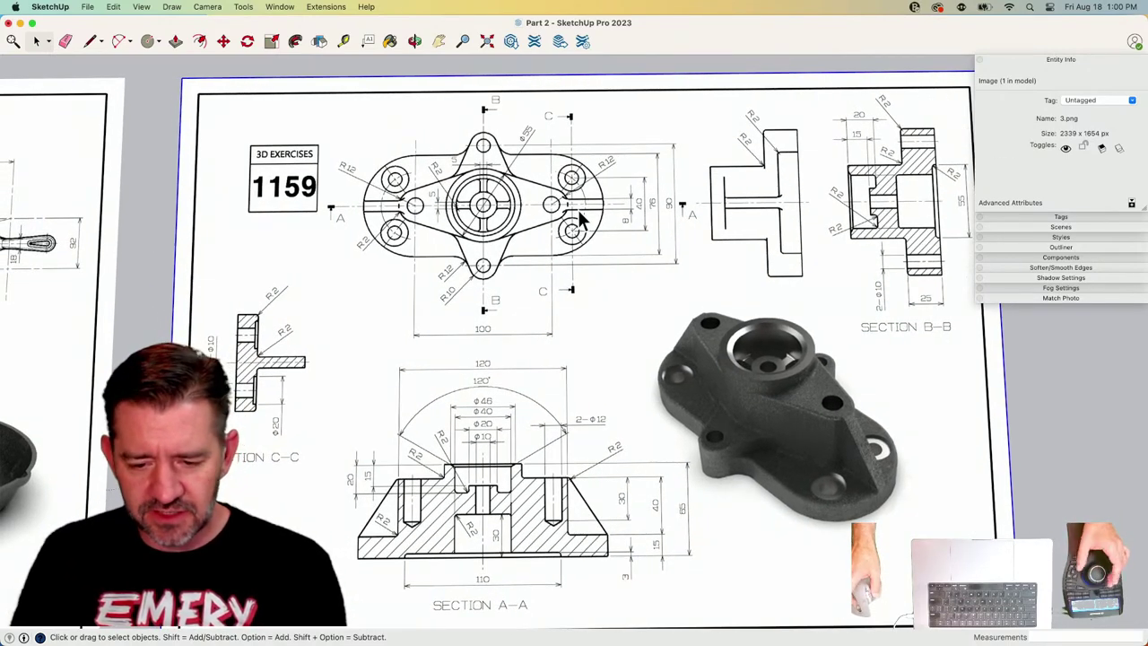
Match the holes, lugs and ribs in drawing 1159's top view with the same features on the rendered part.
scroll(579, 212, "up", 3)
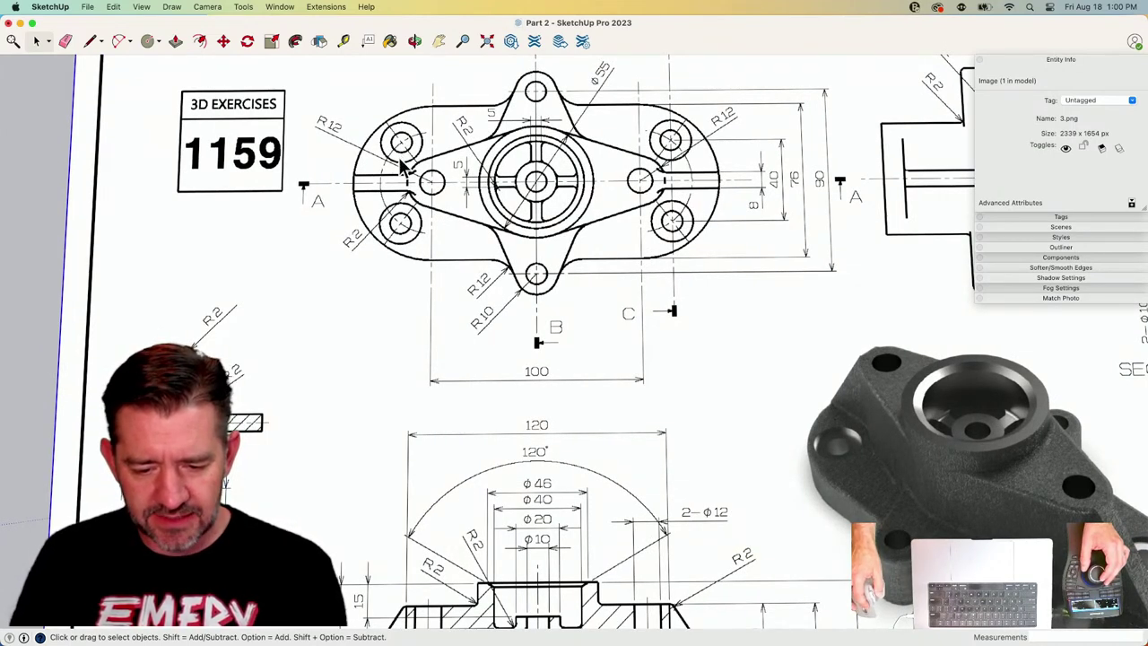
scroll(529, 294, "down", 3)
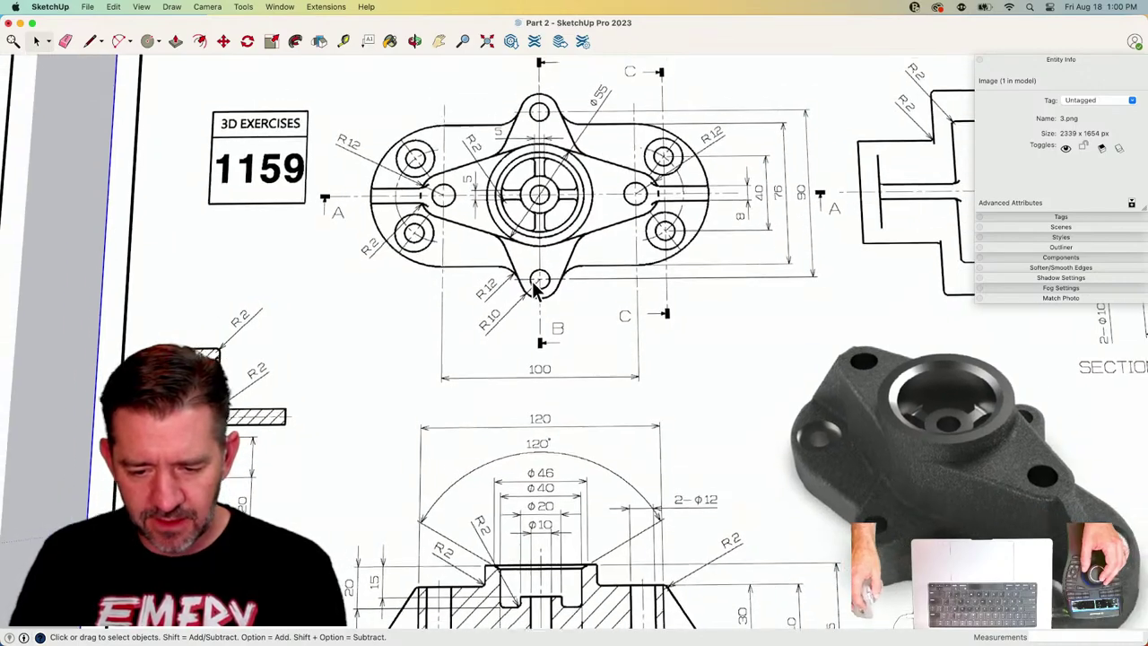
scroll(605, 316, "down", 1)
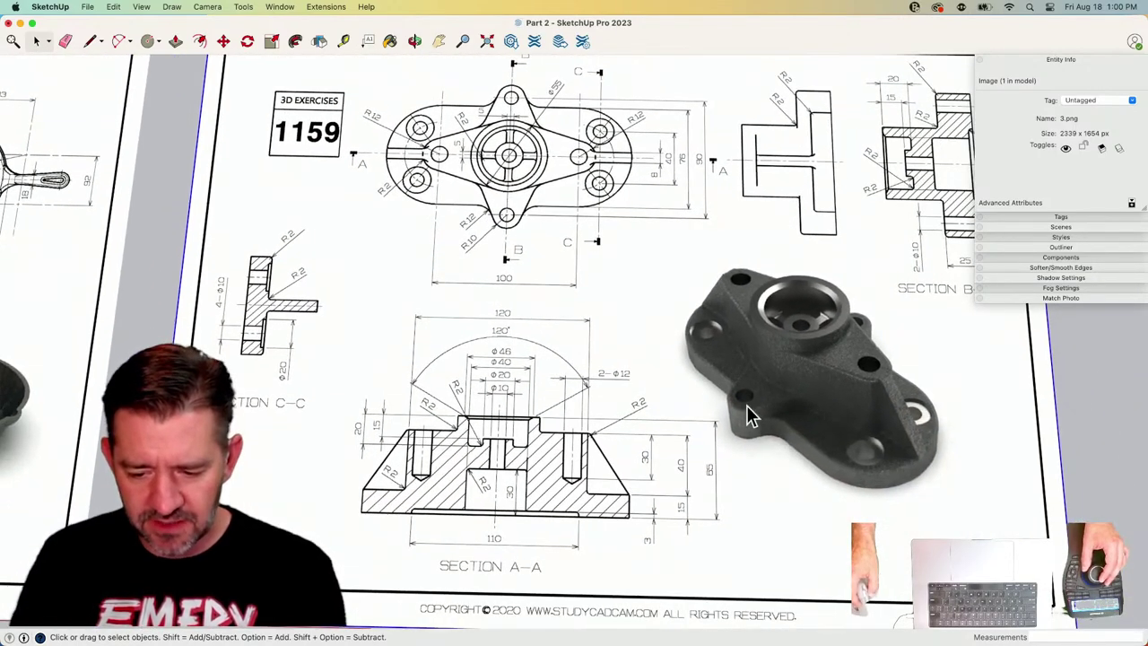
scroll(791, 364, "up", 2)
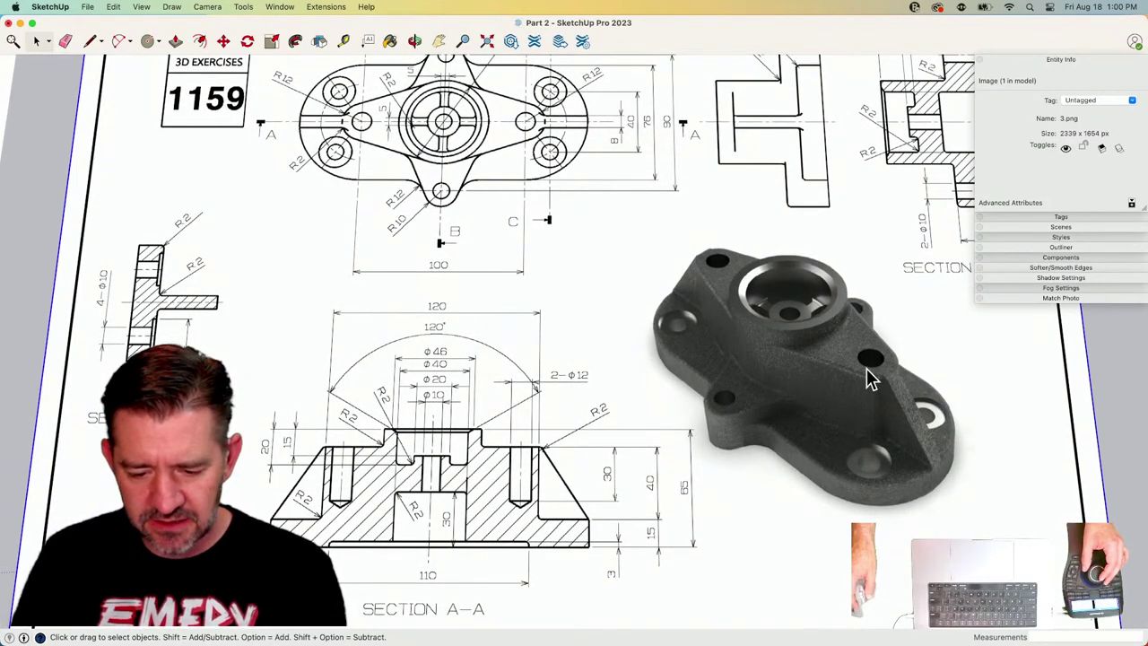
scroll(869, 377, "down", 2)
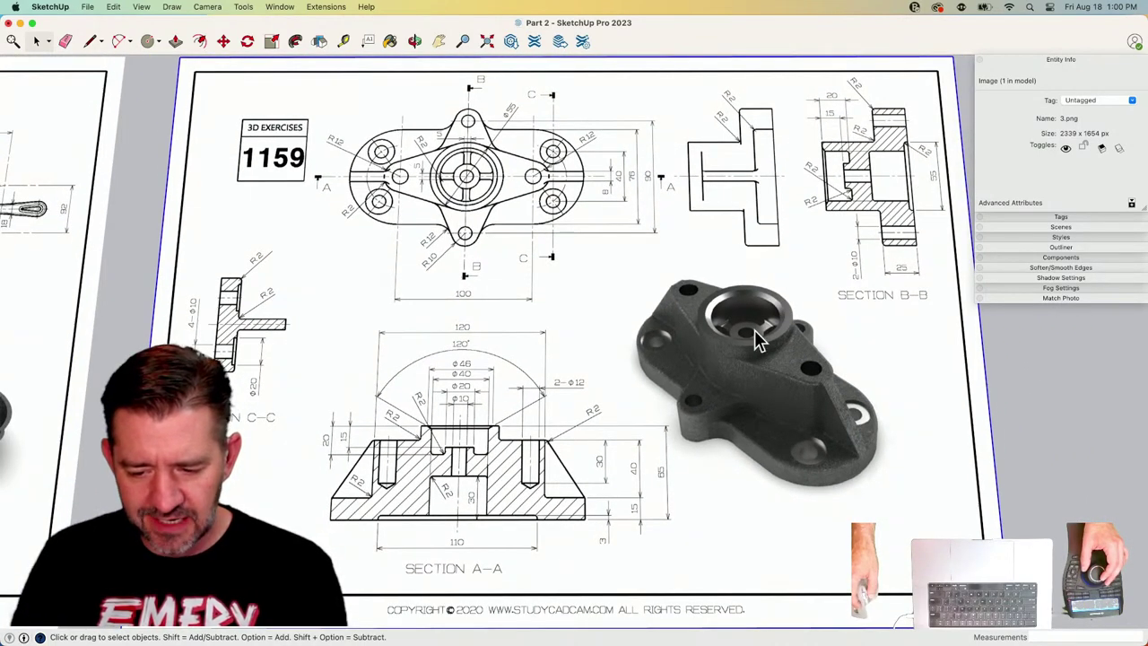
scroll(755, 339, "up", 4)
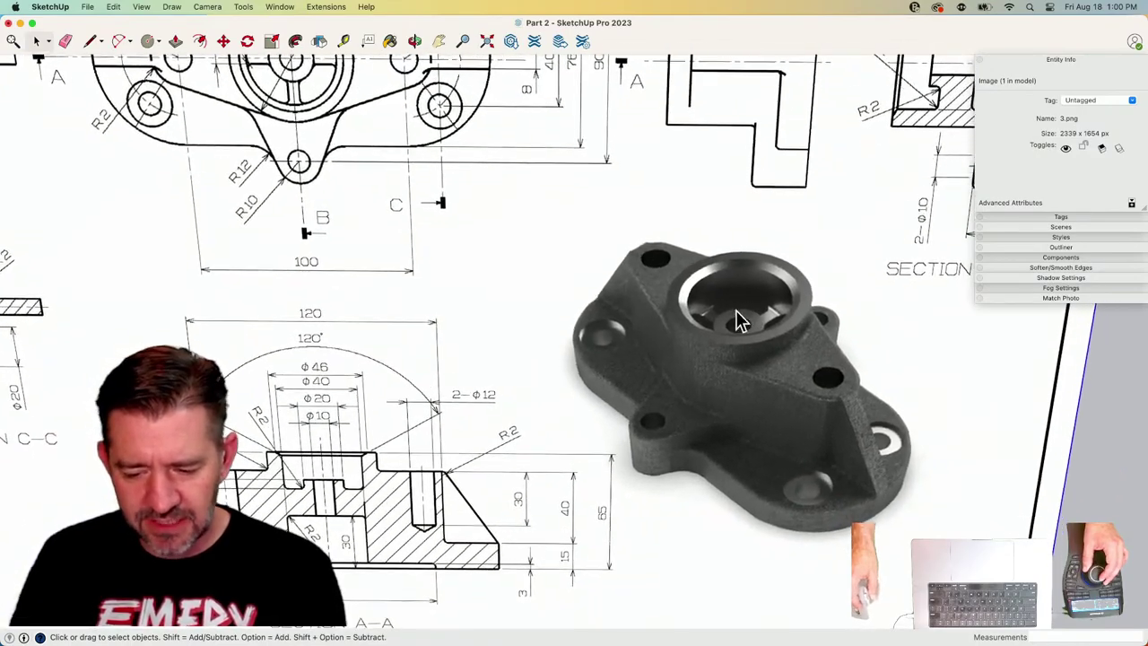
scroll(776, 325, "down", 4)
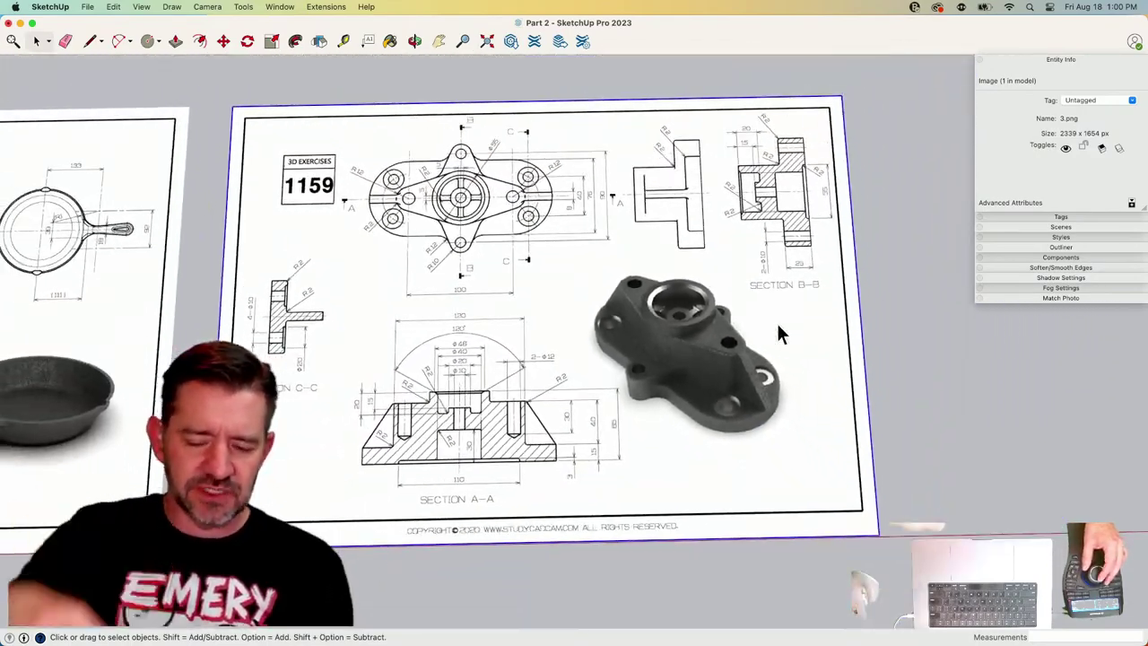
Review drawing 1159's section A-A profile and top-view outline to plan how to model the part.
scroll(776, 332, "down", 1)
scroll(576, 373, "up", 2)
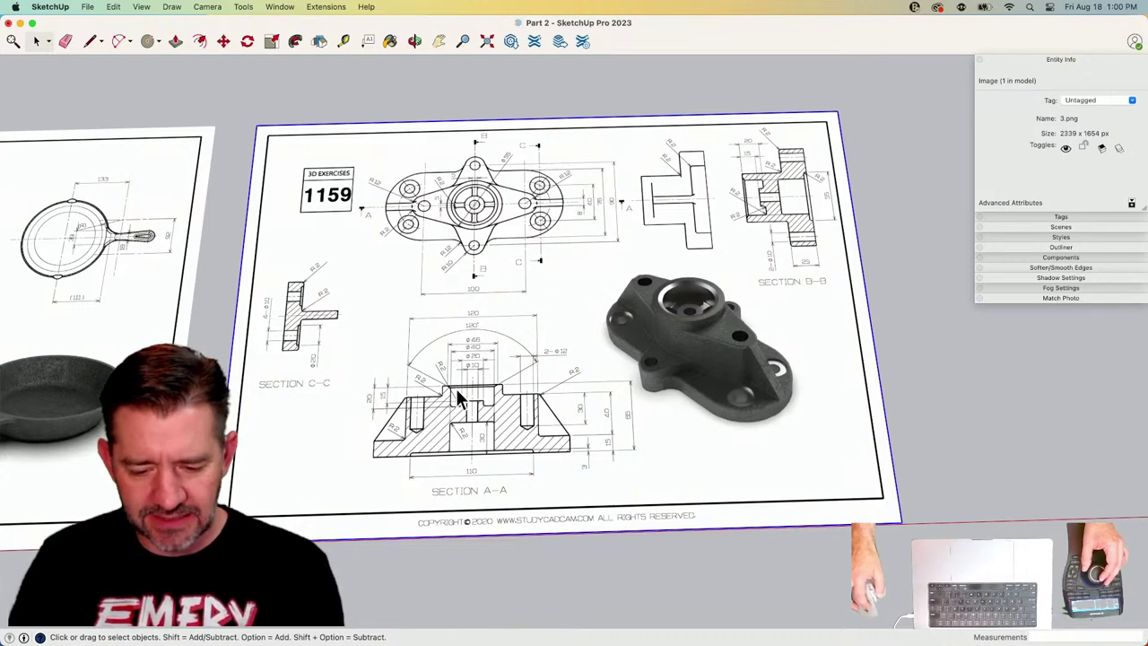
scroll(466, 436, "up", 2)
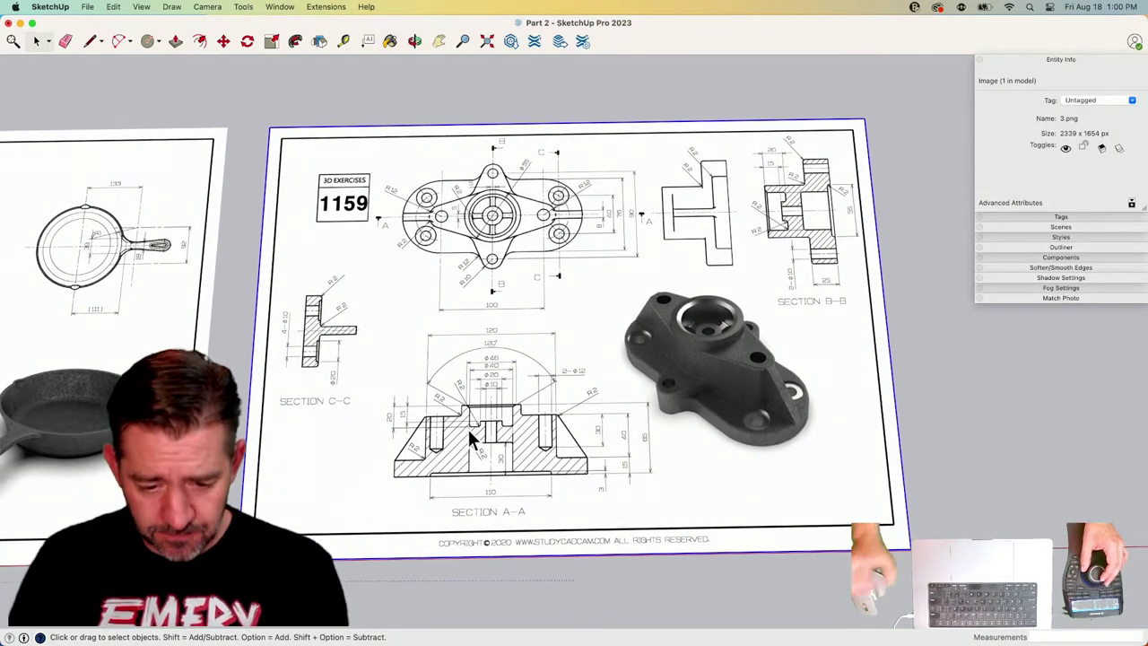
scroll(468, 430, "up", 1)
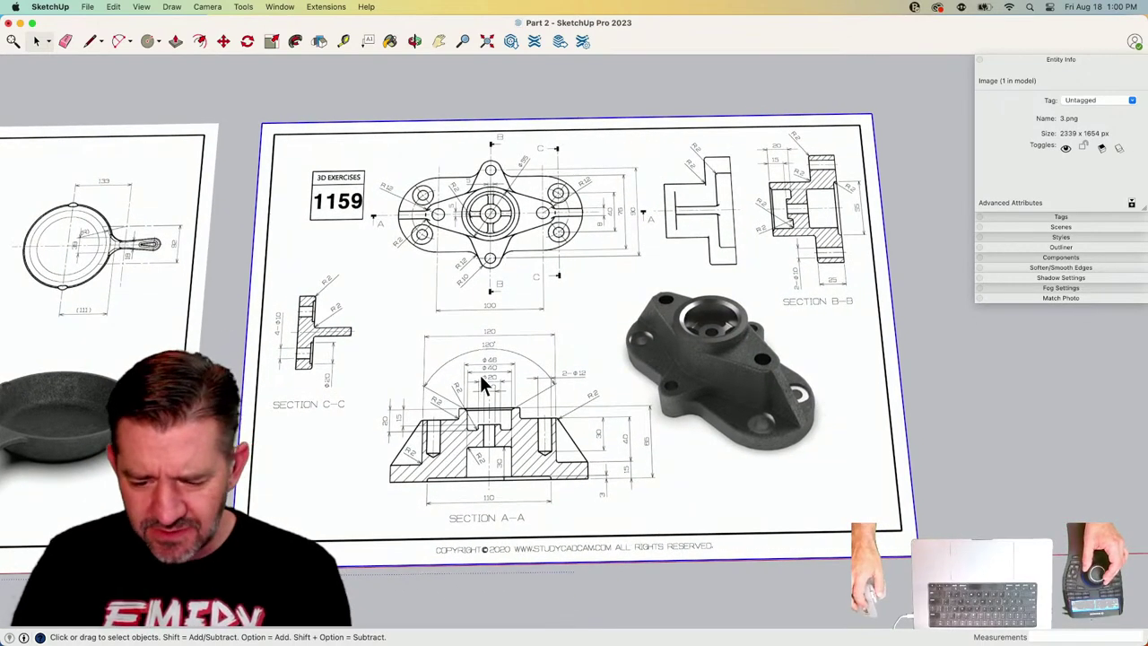
scroll(333, 369, "up", 1)
scroll(331, 381, "up", 1)
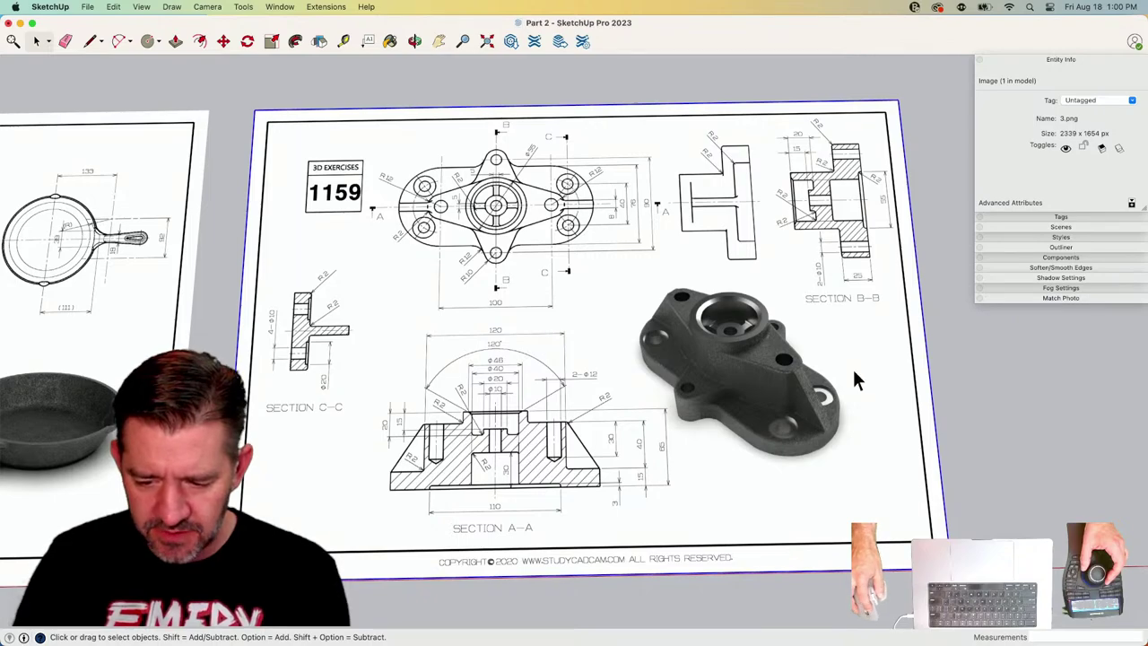
scroll(597, 251, "up", 1)
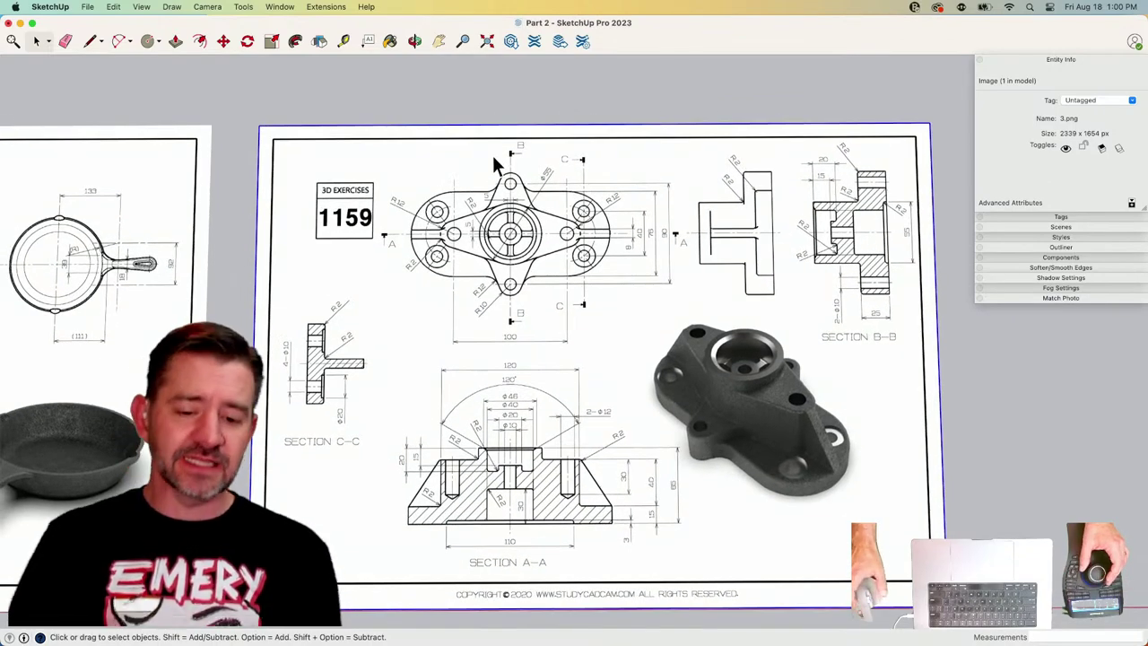
scroll(507, 179, "up", 1)
scroll(475, 260, "up", 3)
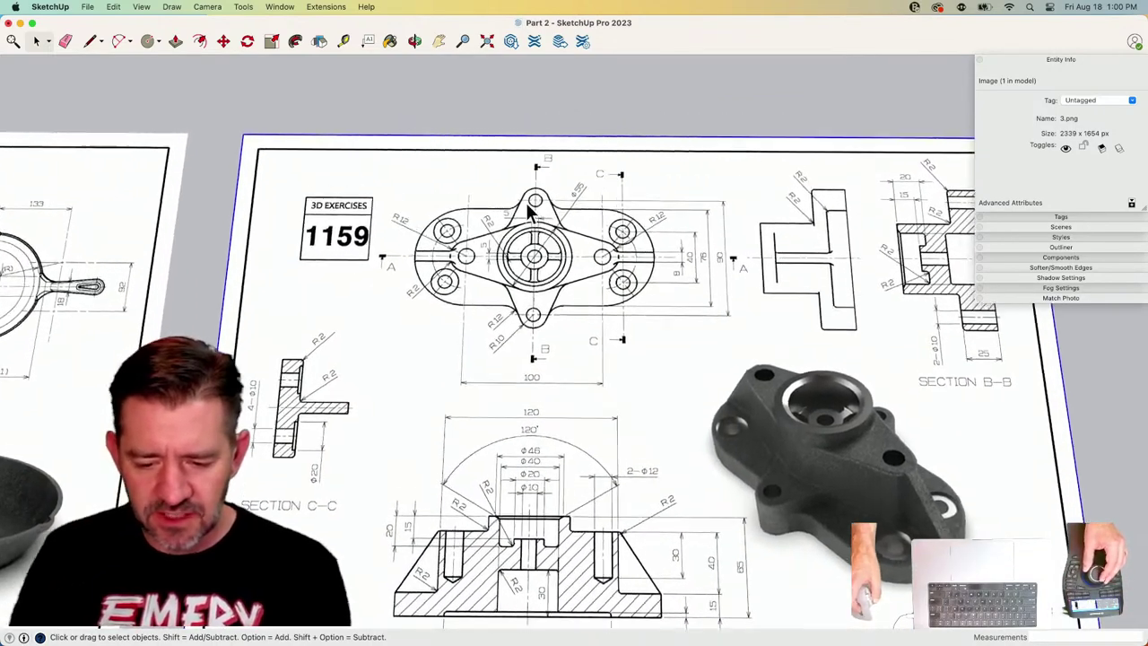
scroll(556, 327, "down", 3)
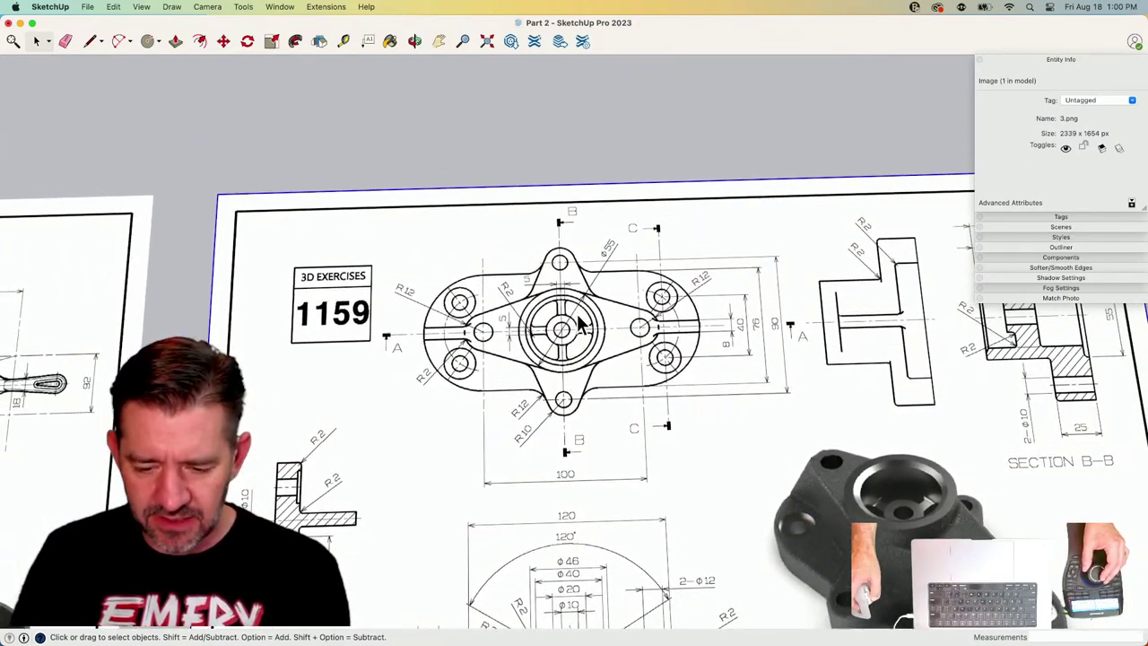
scroll(581, 323, "down", 3)
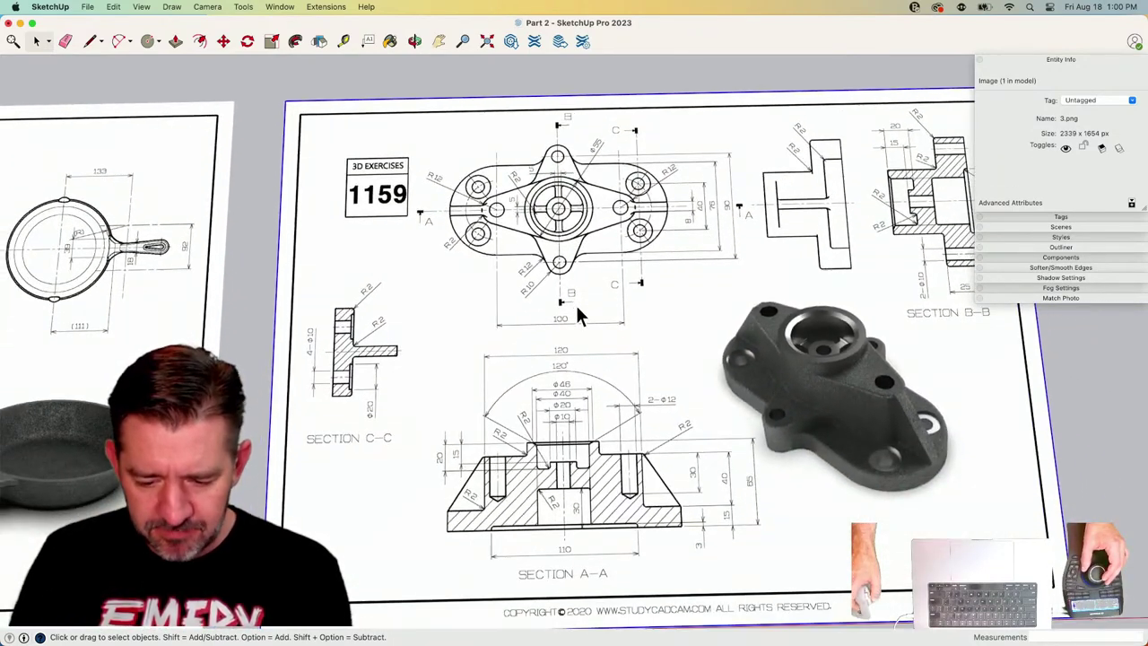
scroll(575, 312, "up", 3)
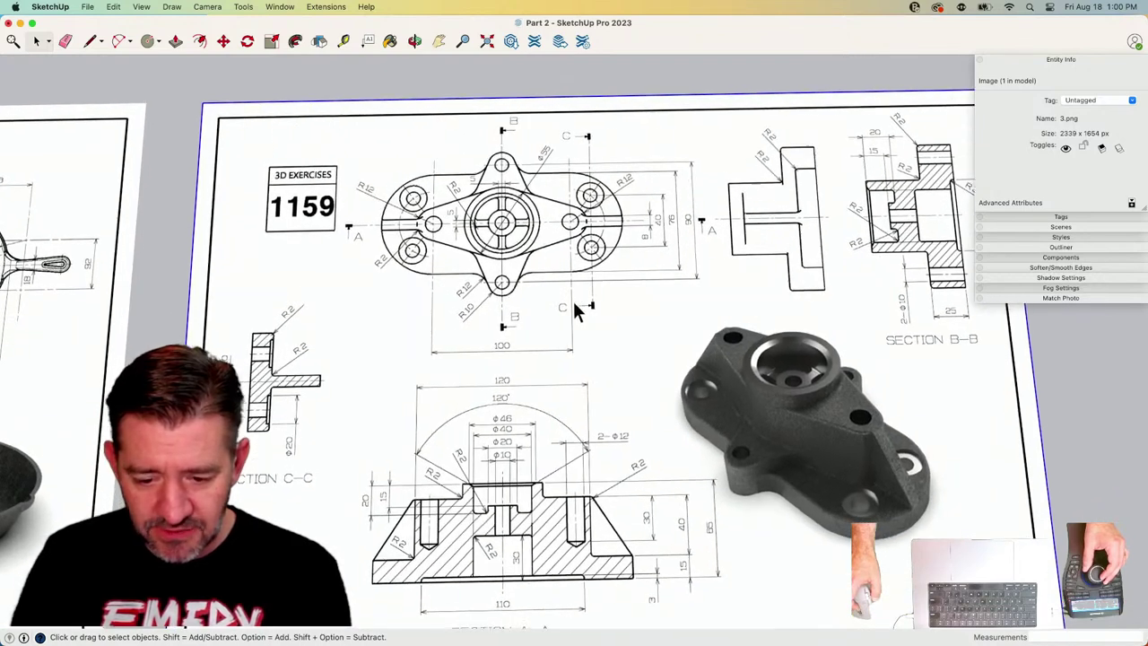
Draw a 100 by 90 m rectangle on the ground above drawing 1159, using the dimensions of its top view.
scroll(576, 307, "up", 1)
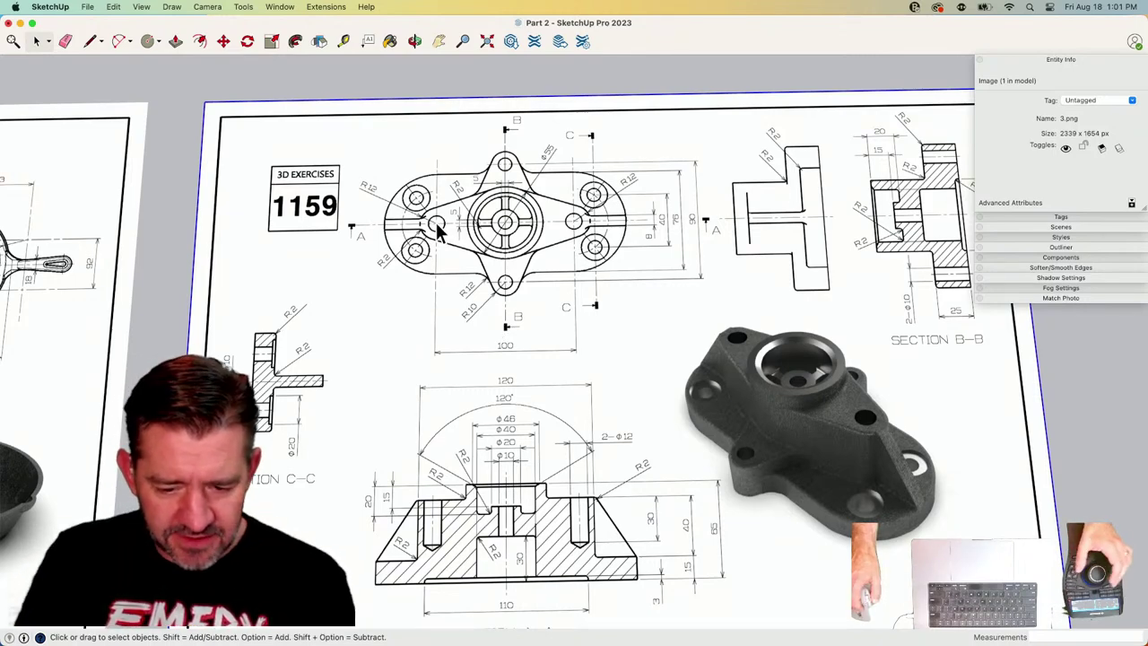
scroll(438, 226, "up", 3)
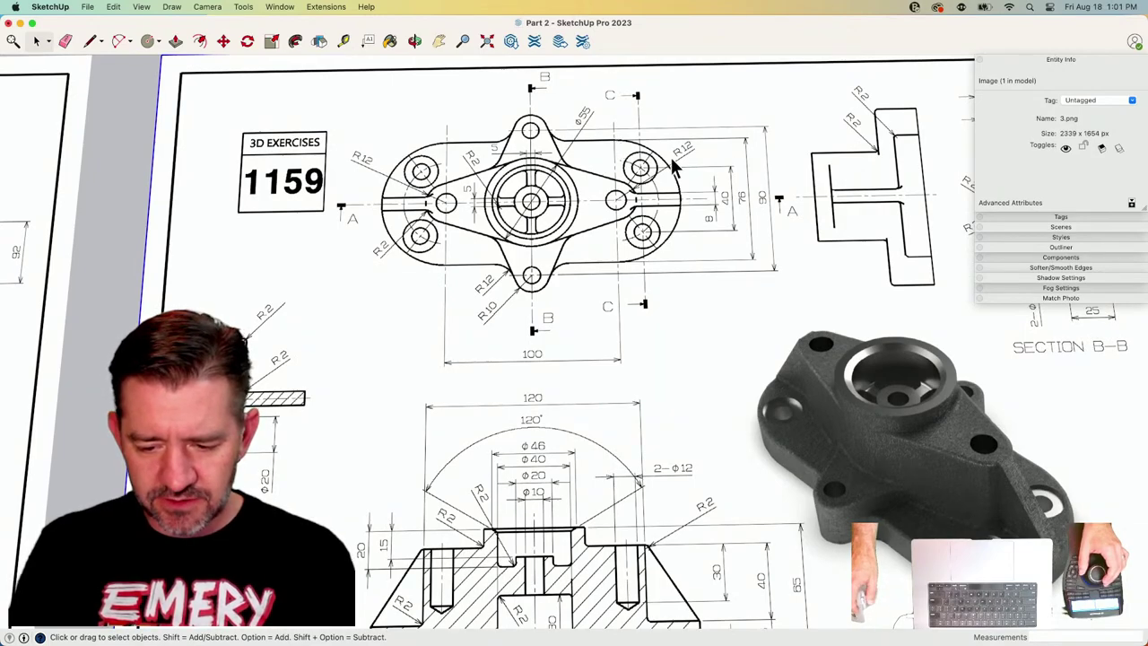
scroll(484, 296, "down", 1)
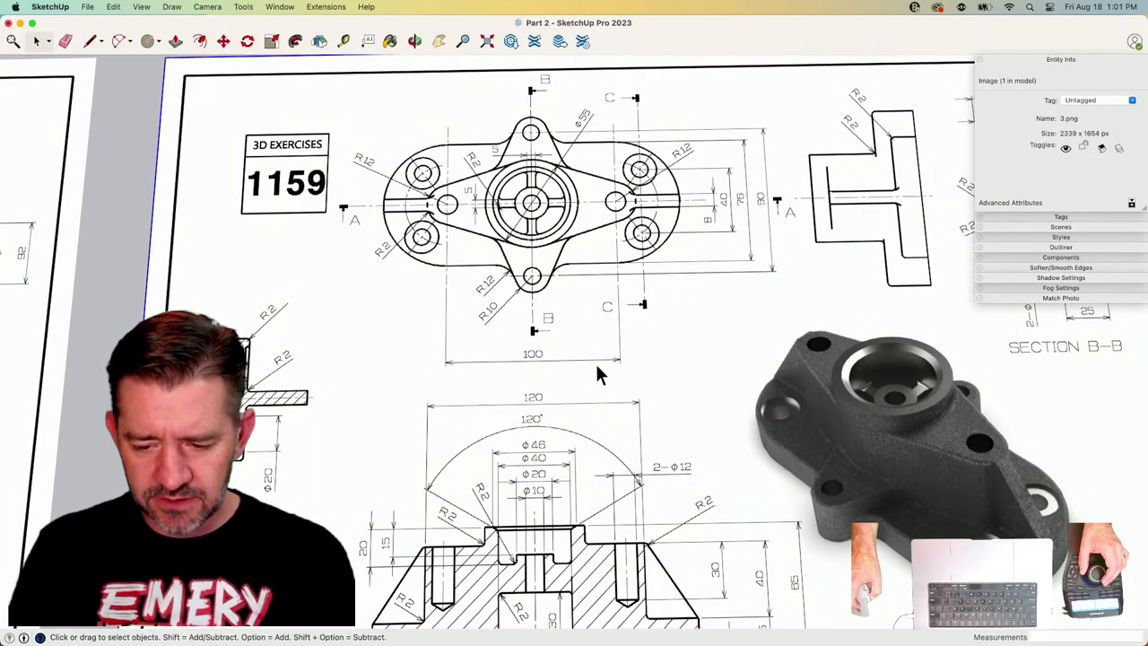
scroll(596, 368, "down", 5)
key("r")
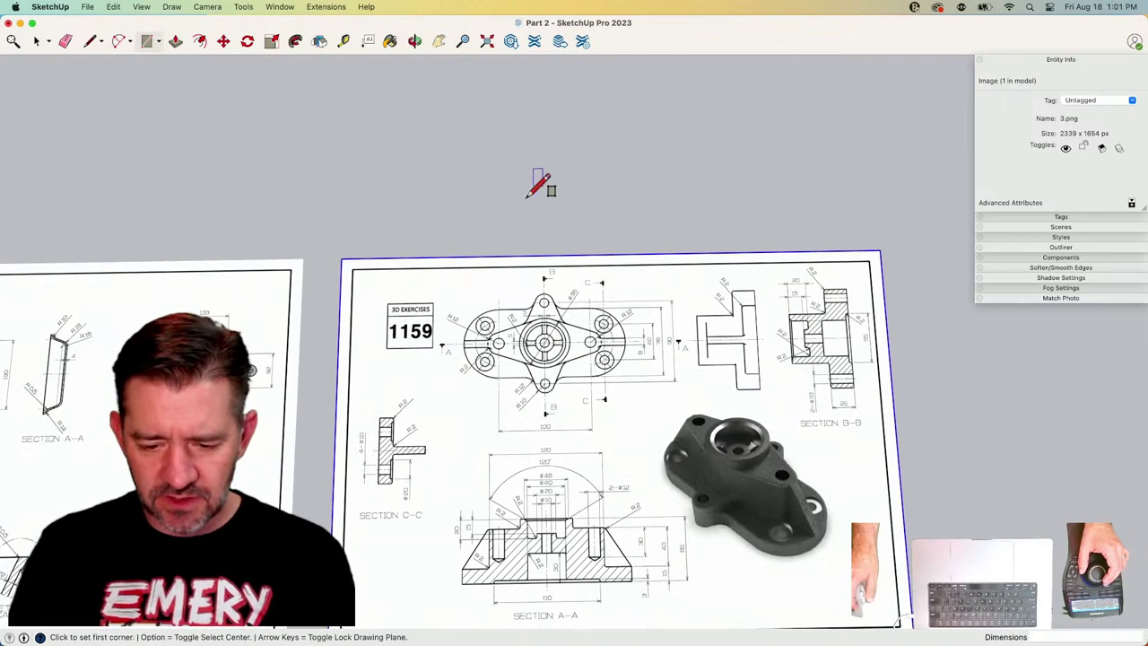
left_click(499, 207)
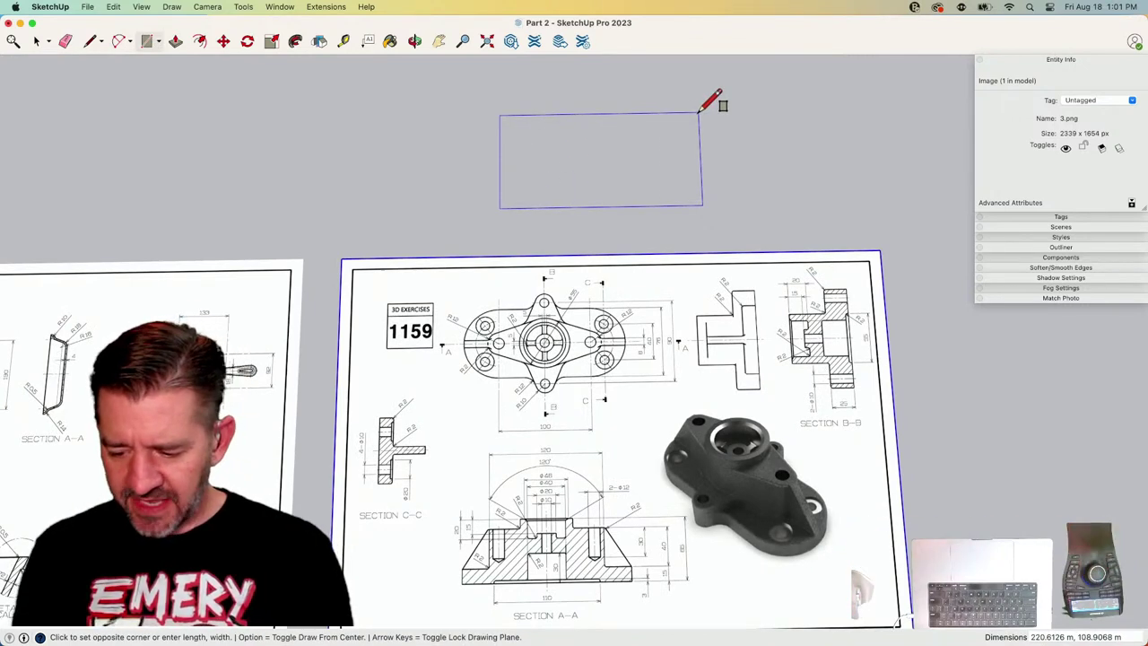
type("100,")
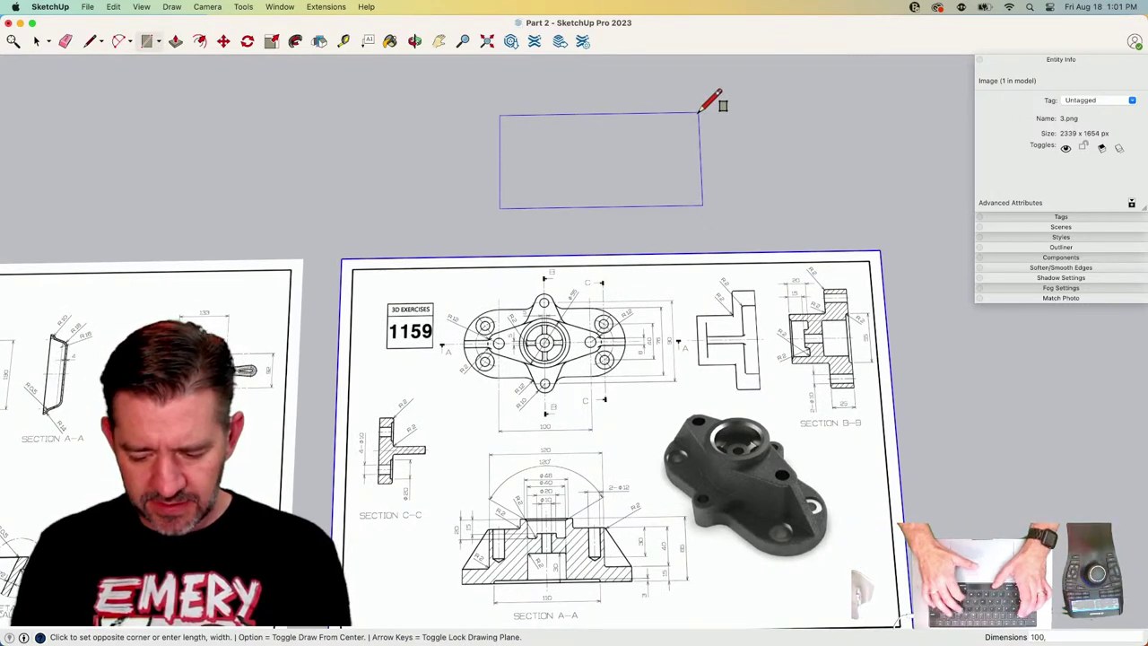
type("90")
key("Return")
Move the rectangle's 100 m edge nearest the drawing 20 m inward to shorten the rectangle.
mouse_move(678, 129)
middle_mouse_down()
mouse_move(565, 304)
mouse_move(584, 338)
mouse_move(576, 325)
mouse_move(630, 351)
mouse_move(692, 305)
mouse_move(687, 256)
middle_mouse_up()
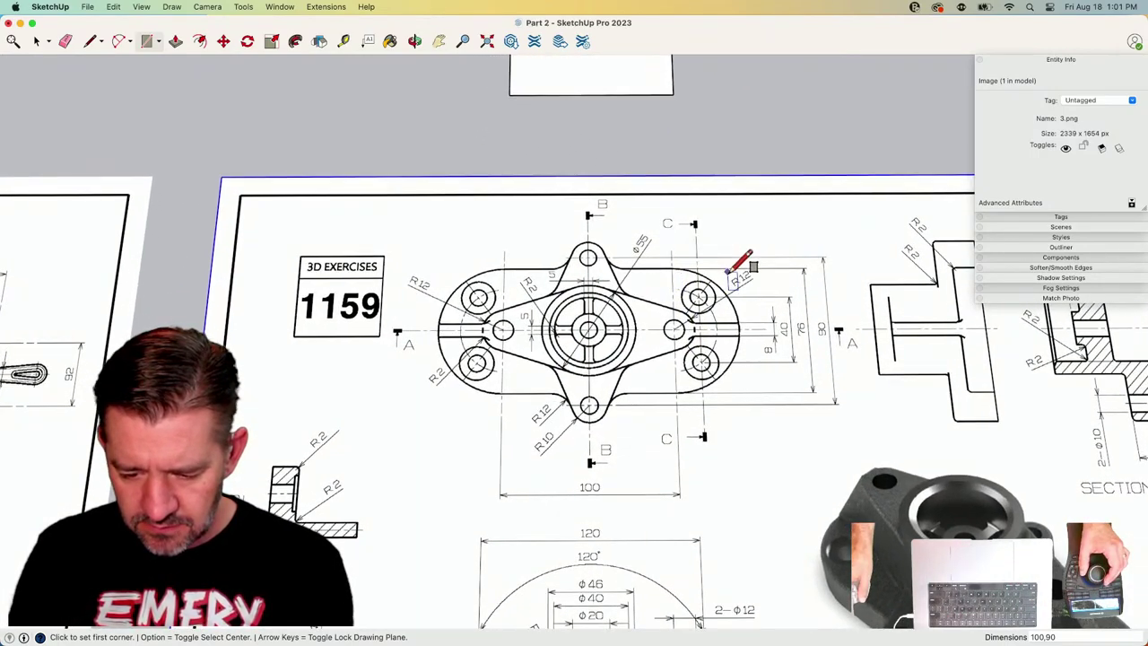
scroll(703, 326, "down", 2)
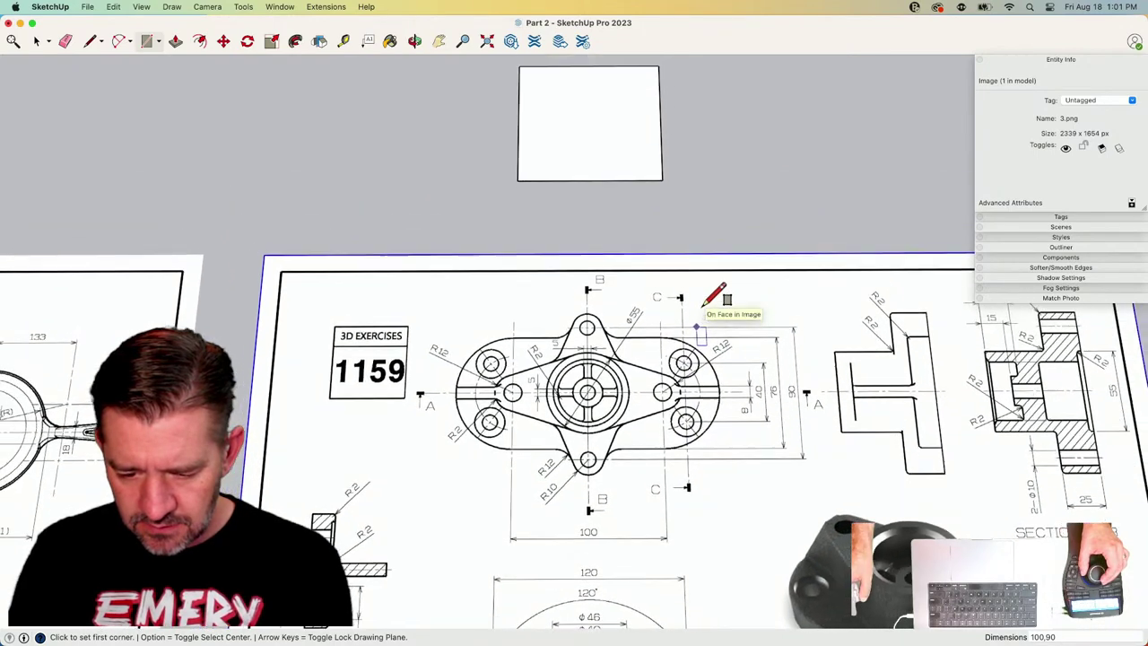
mouse_move(702, 307)
middle_mouse_down()
mouse_move(763, 313)
mouse_move(792, 400)
mouse_move(815, 338)
mouse_move(618, 236)
middle_mouse_up()
key("space")
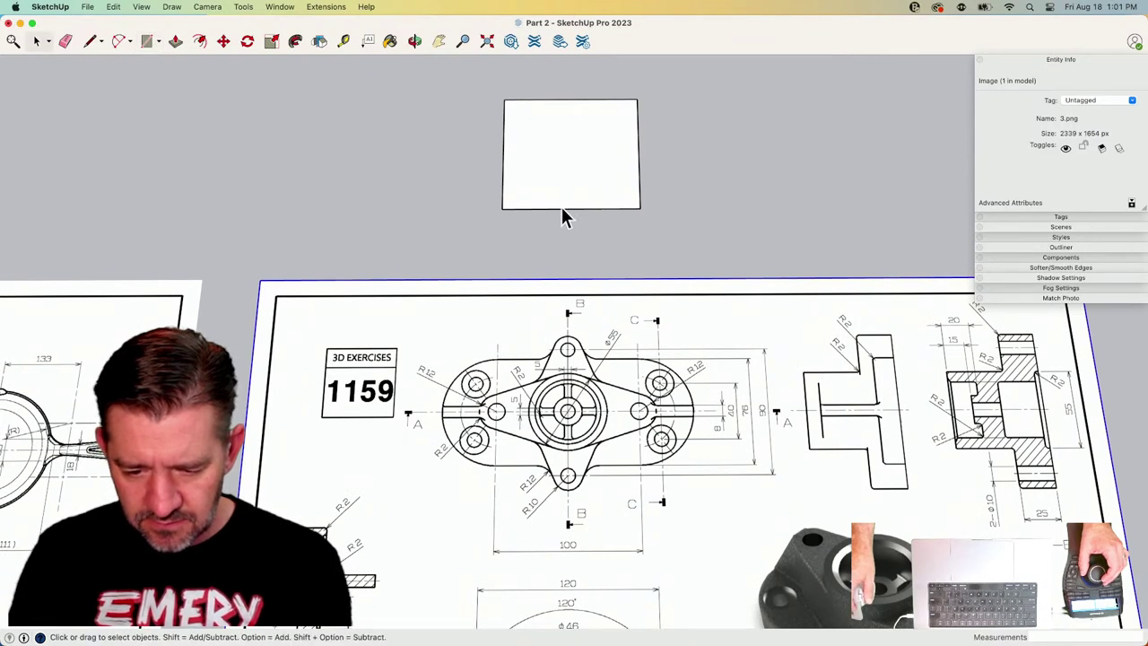
left_click(562, 209)
key("m")
left_click(562, 207)
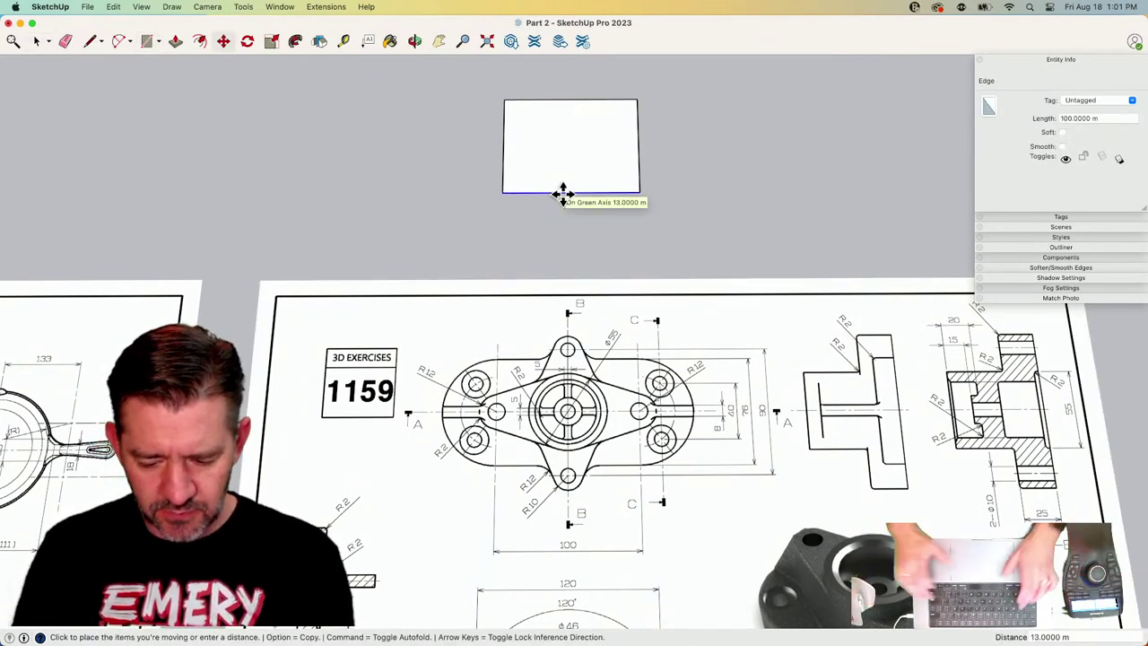
type("20")
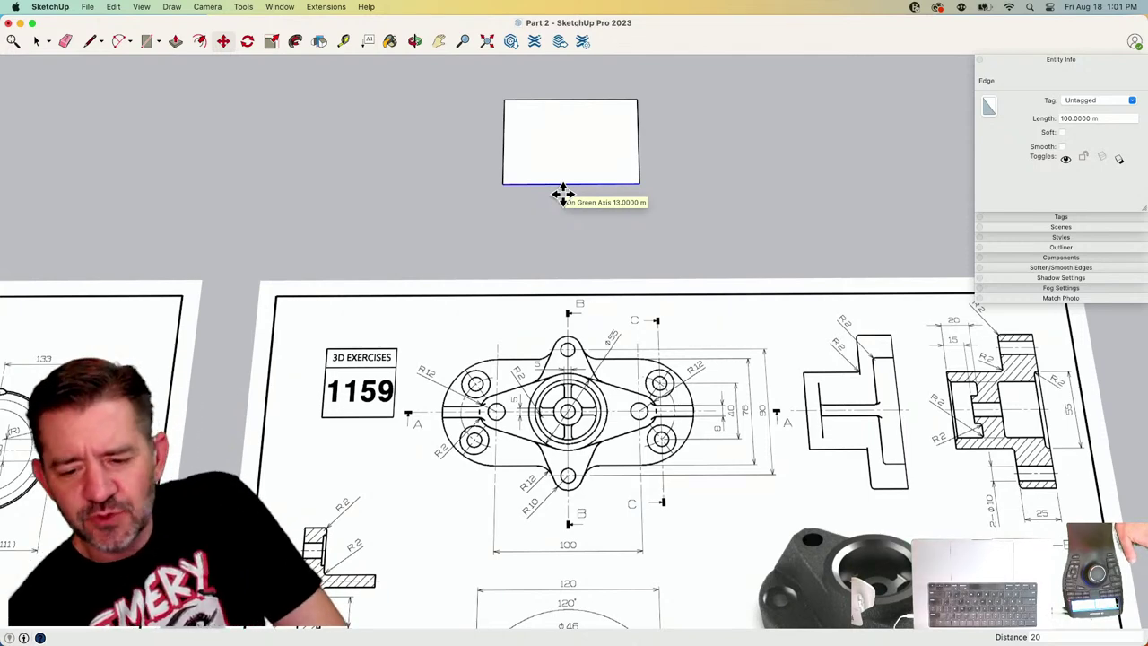
key("Return")
Move the whole rectangle face about 54 m closer to drawing 1159, above its top view.
scroll(562, 192, "up", 3)
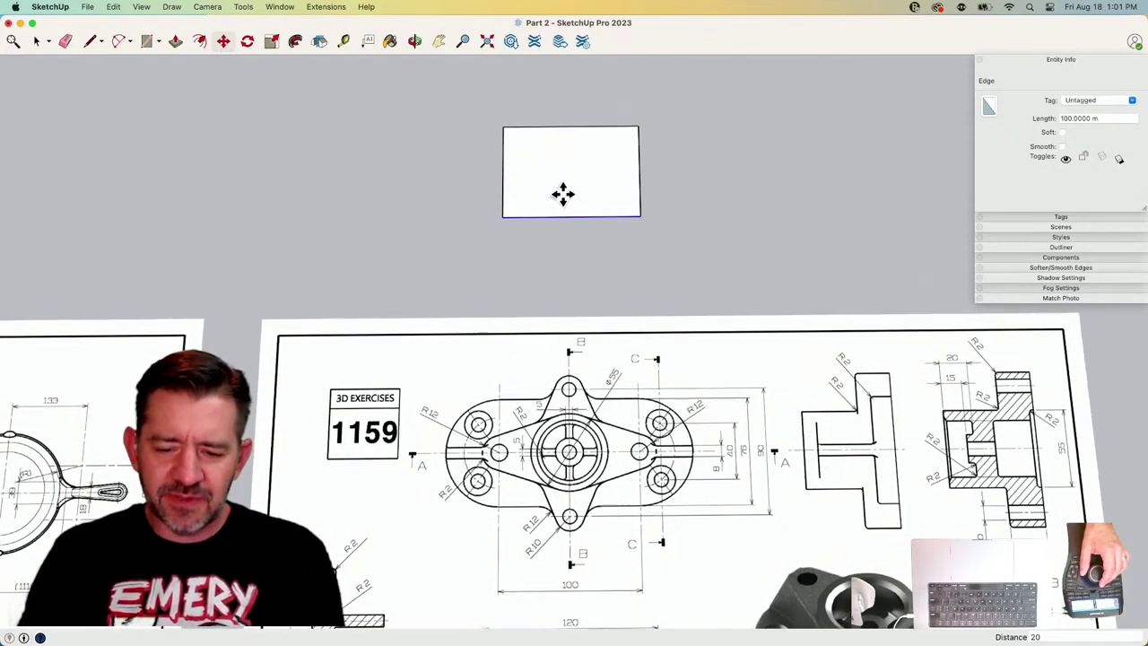
key("space")
left_click(566, 166)
key("m")
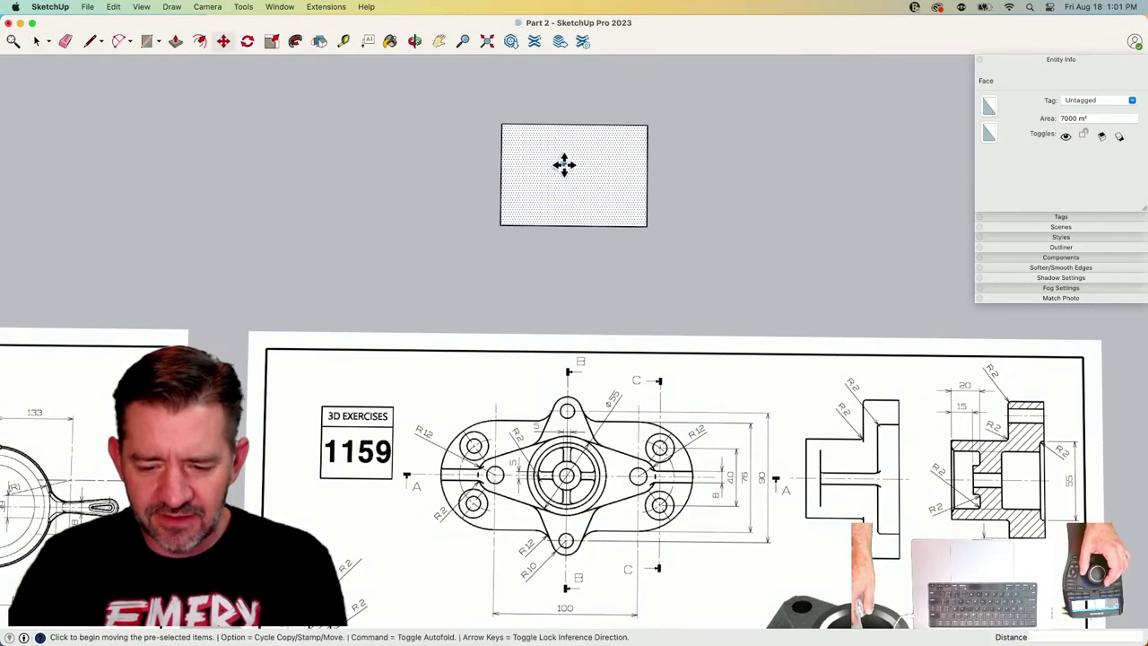
left_click(566, 167)
Draw 35 m radius circles centred on the midpoints of the rectangle's short edges and erase the inner lines to leave one slot outline.
scroll(798, 241, "up", 2)
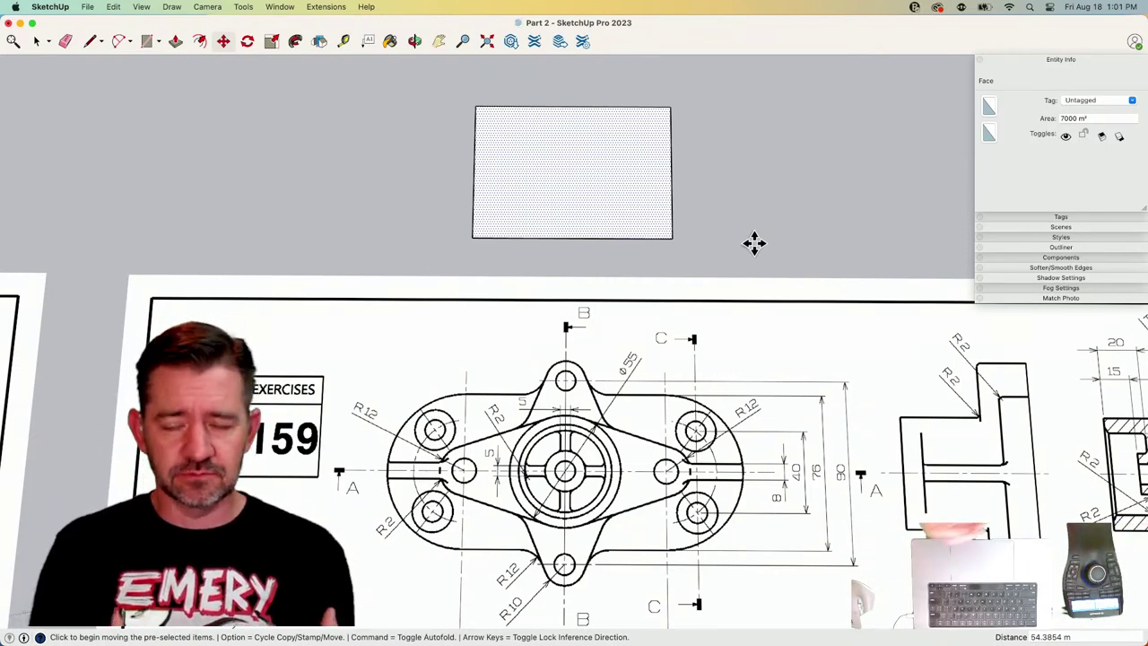
scroll(723, 259, "down", 1)
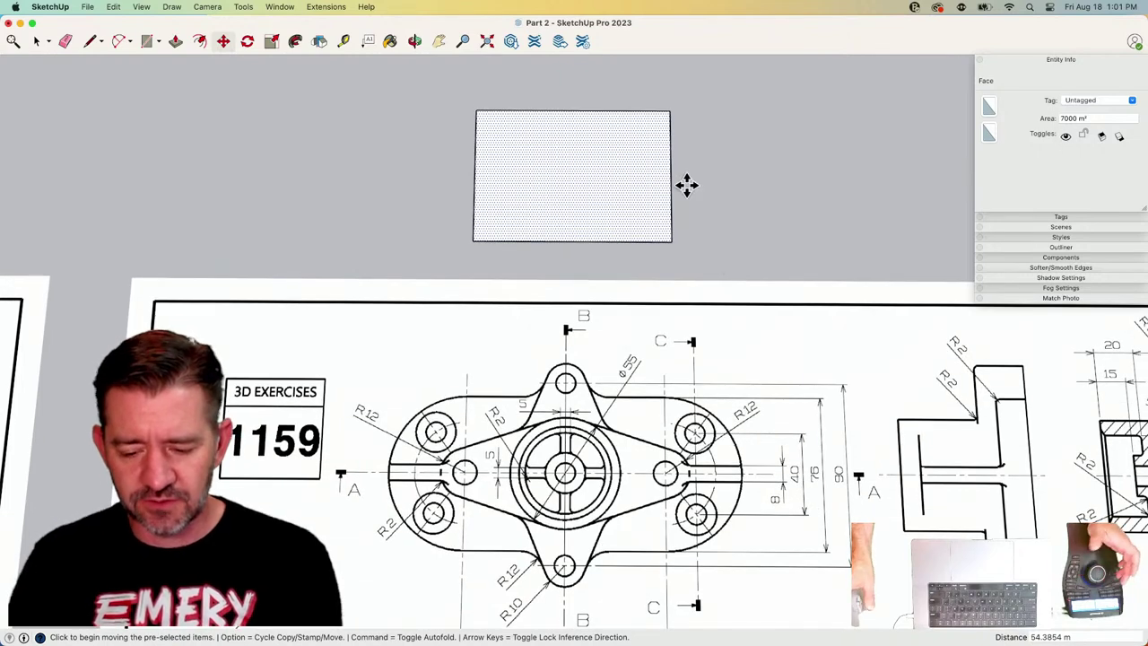
scroll(657, 158, "down", 1)
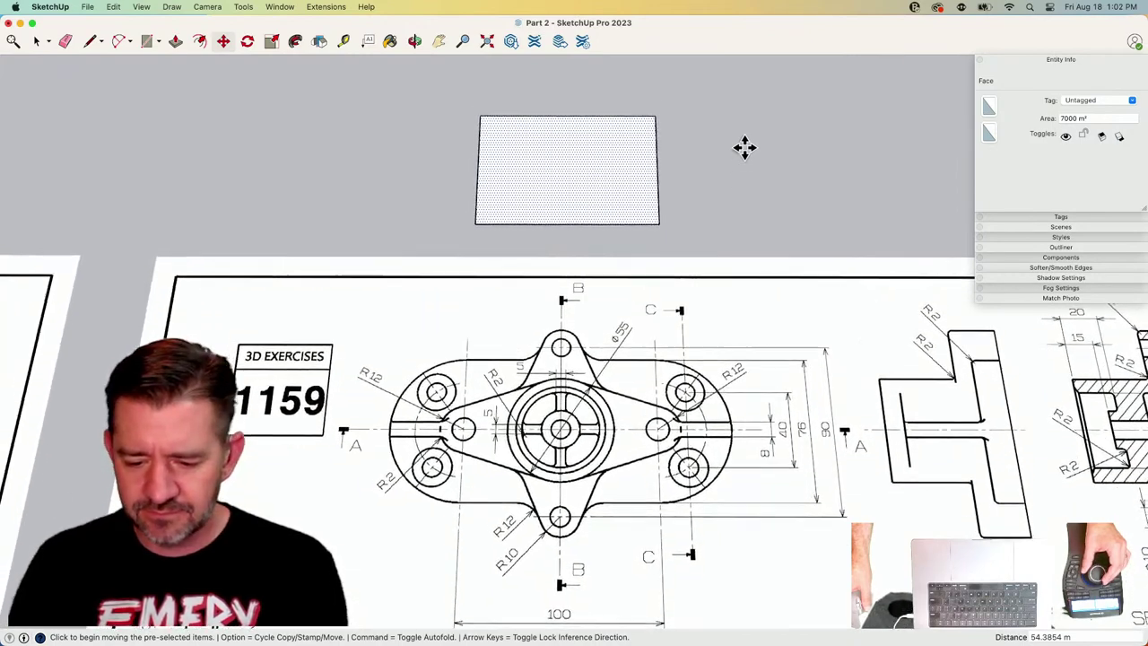
scroll(717, 158, "up", 1)
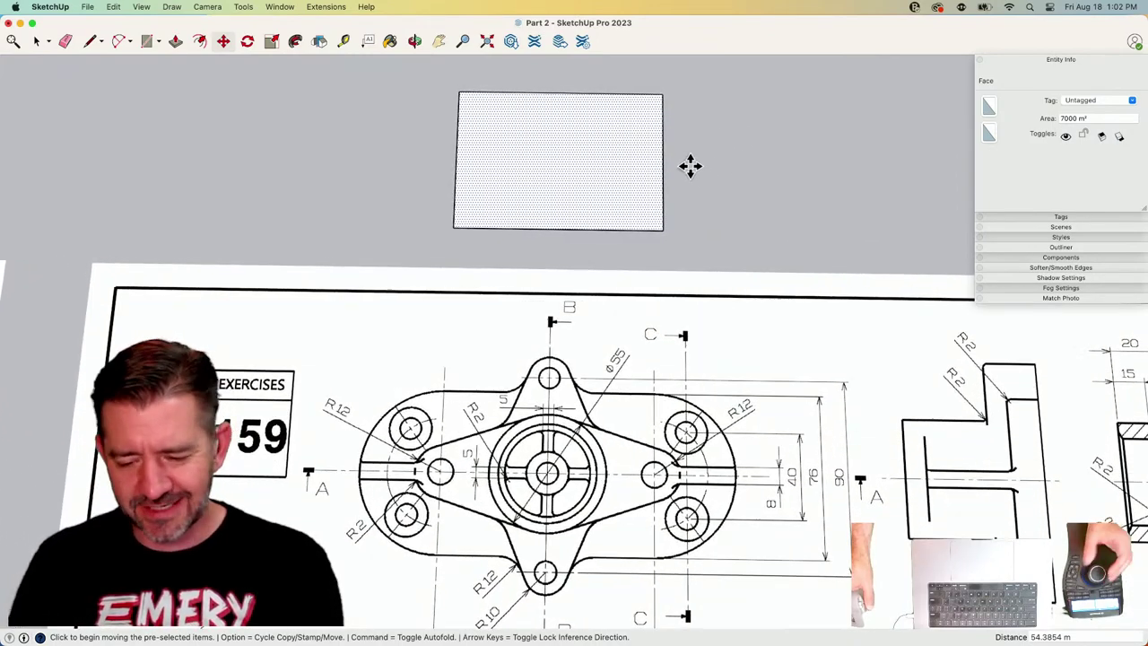
key("c")
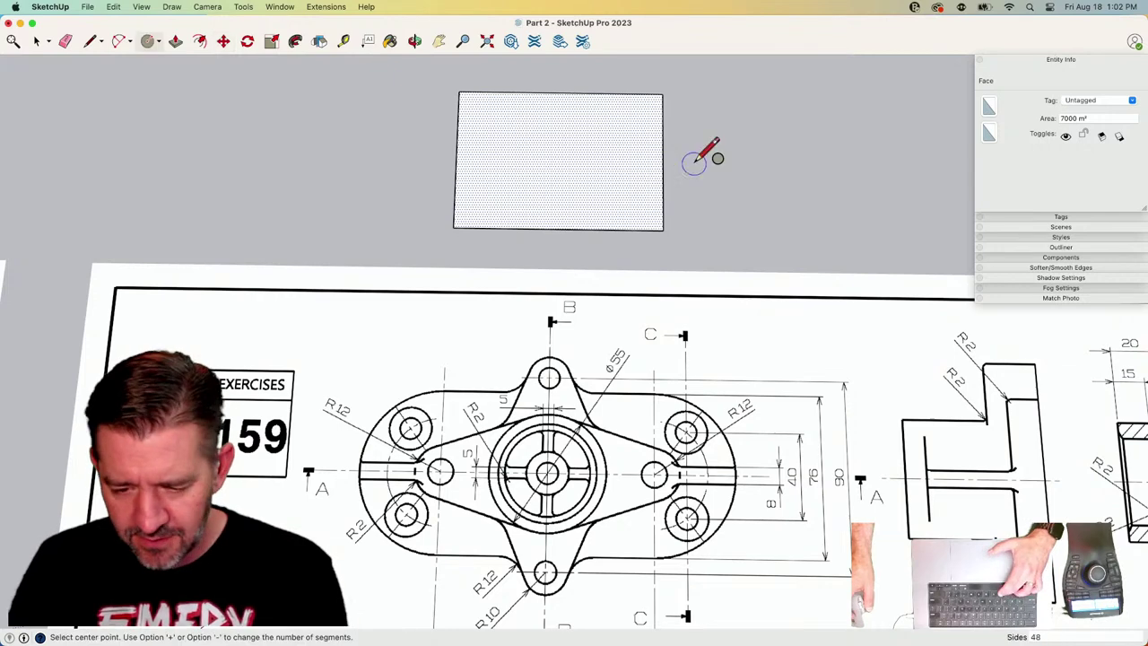
left_click(663, 160)
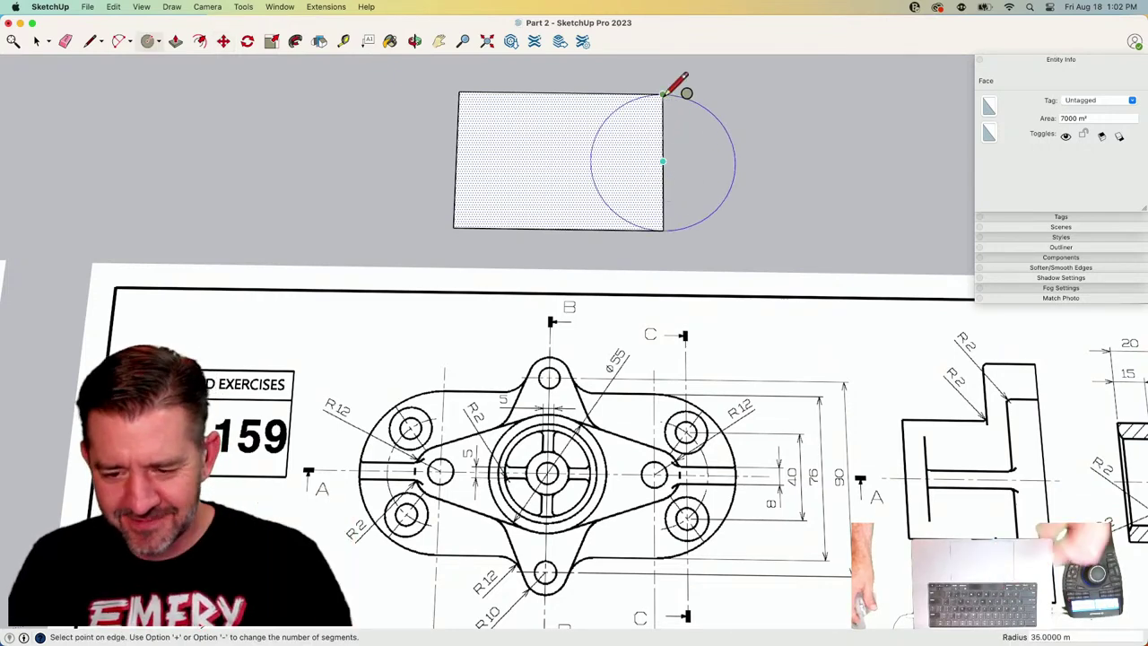
left_click(680, 95)
left_click(457, 159)
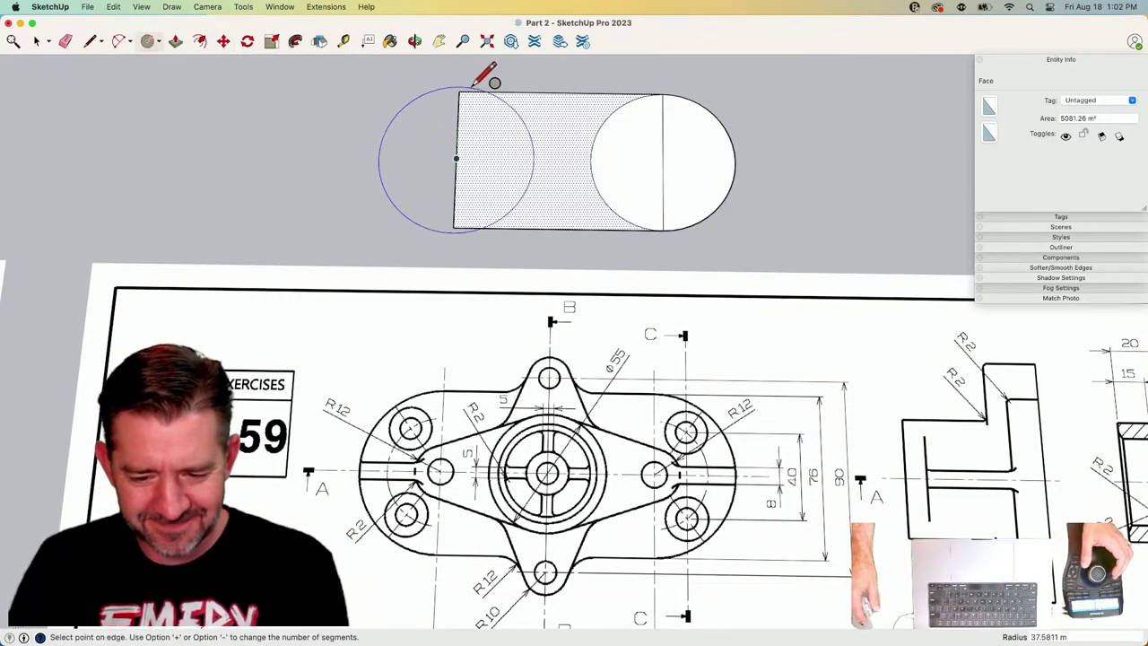
left_click(460, 90)
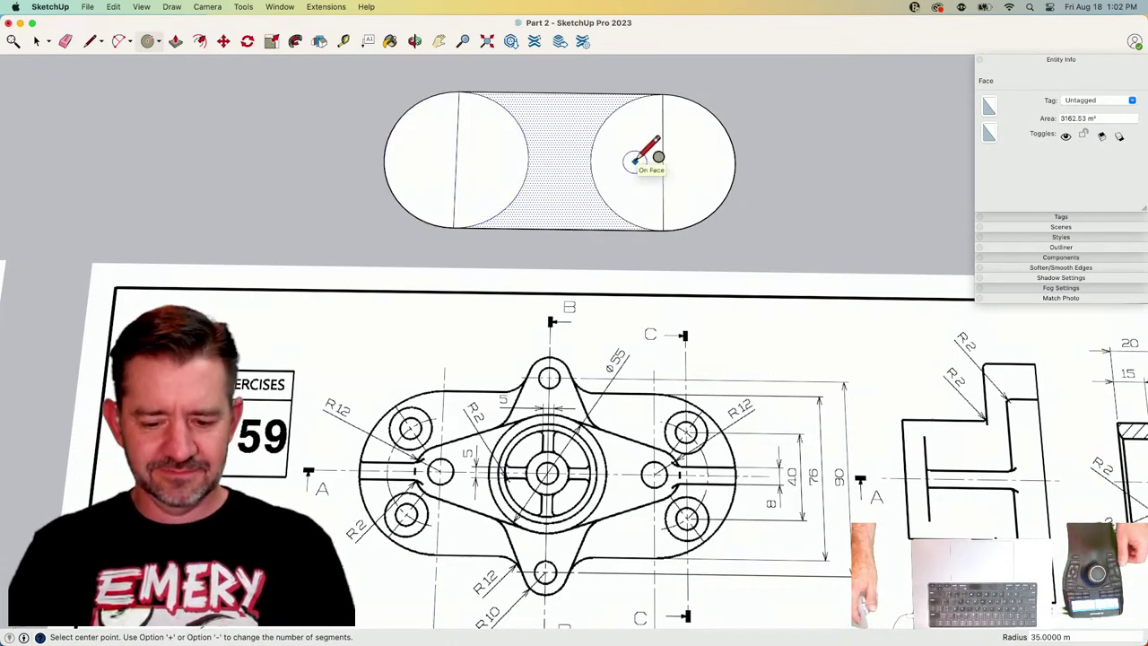
key("e")
left_click_drag(680, 167, 455, 155)
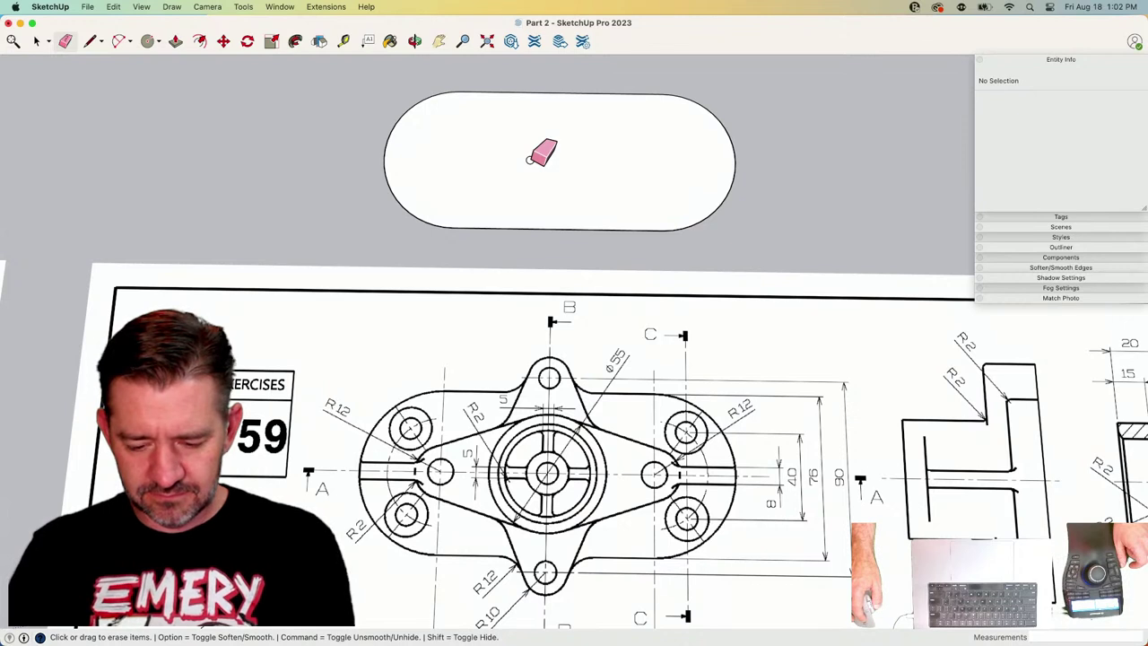
Divide the slot face with a line between its long edges' midpoints and another from that line's midpoint to the left rounded end.
key("l")
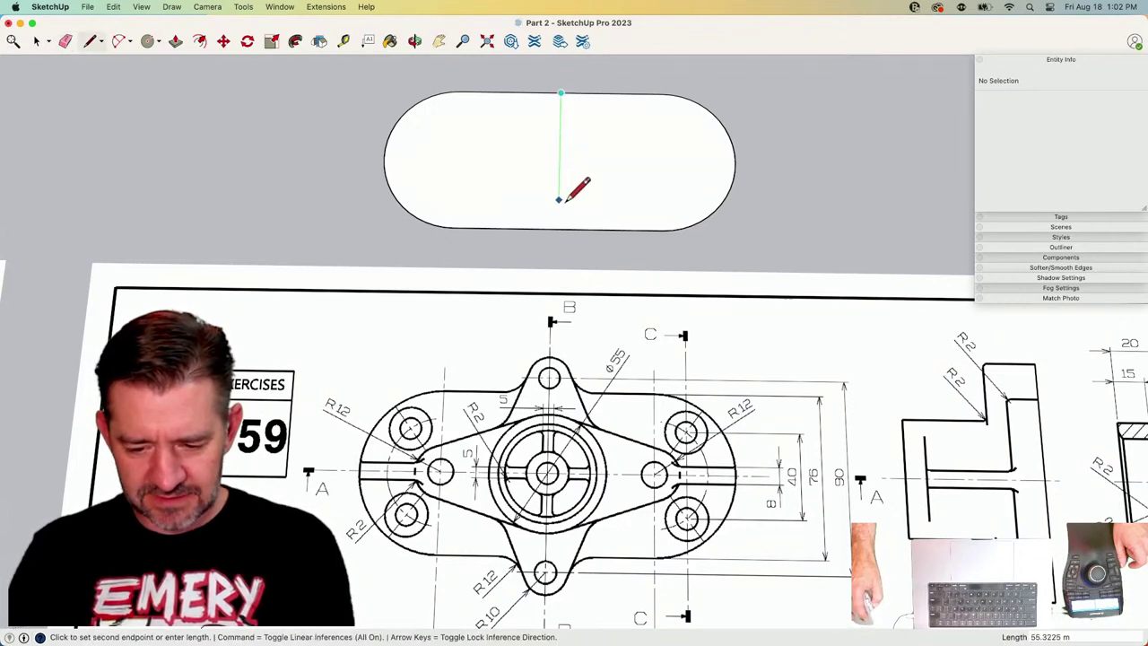
left_click(559, 228)
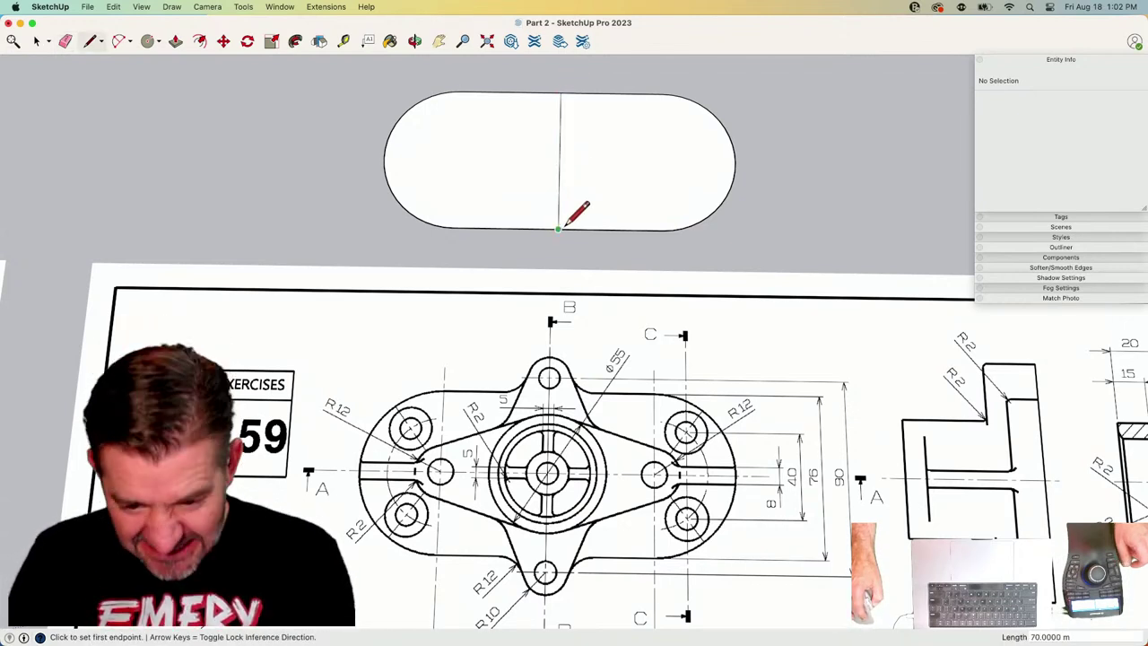
left_click(558, 159)
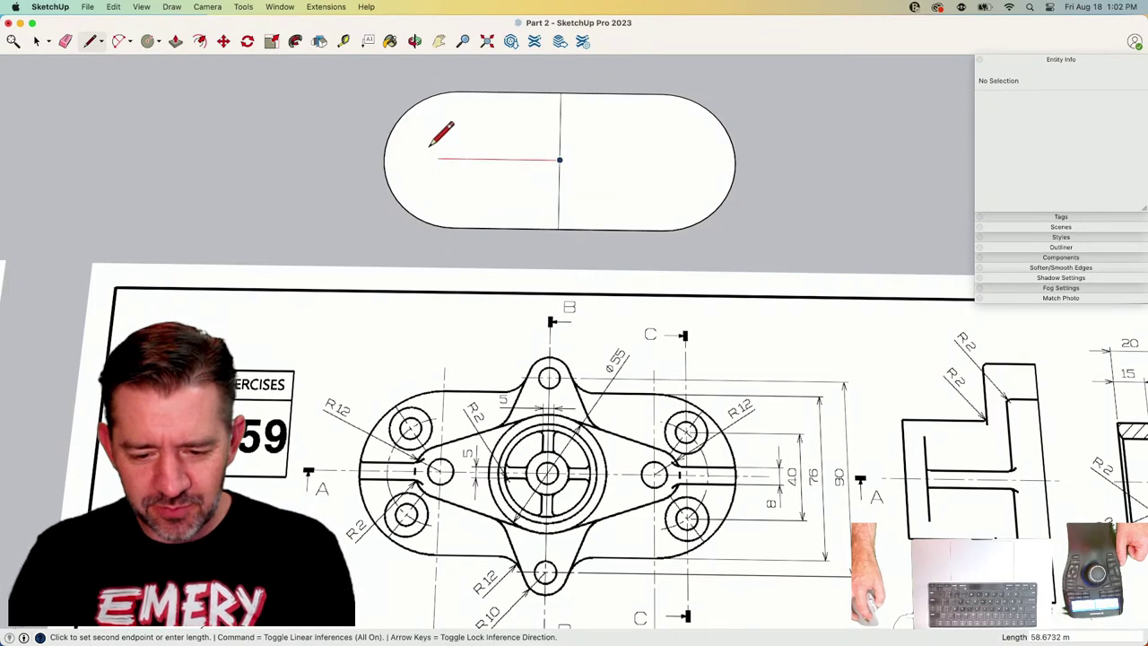
left_click(388, 160)
key("e")
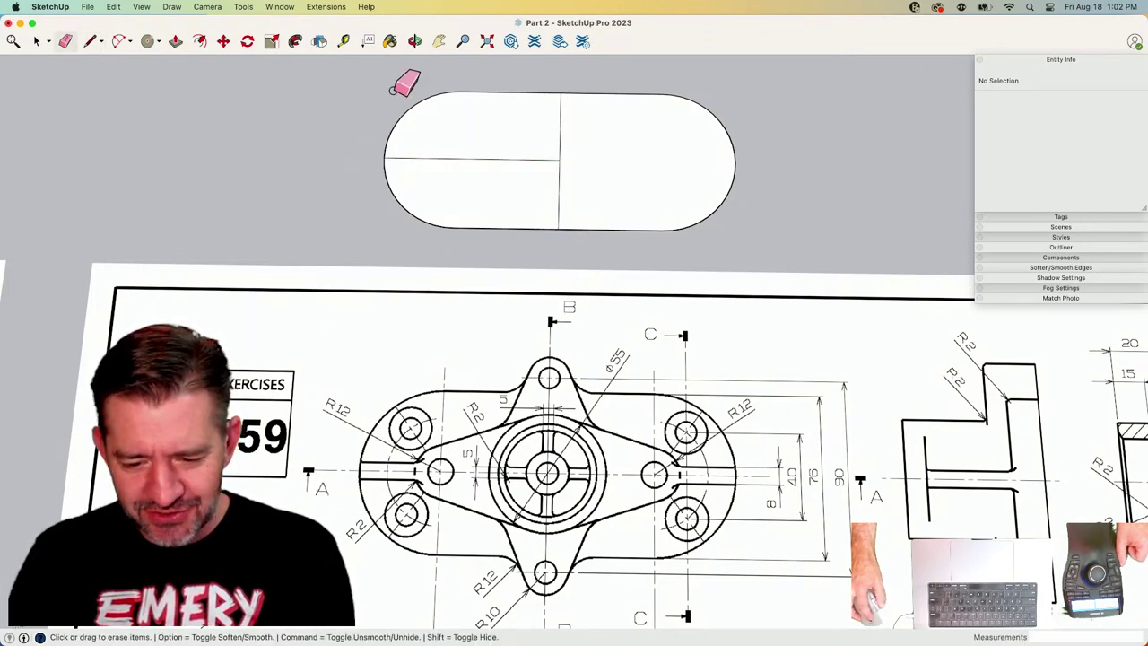
left_click_drag(410, 93, 482, 100)
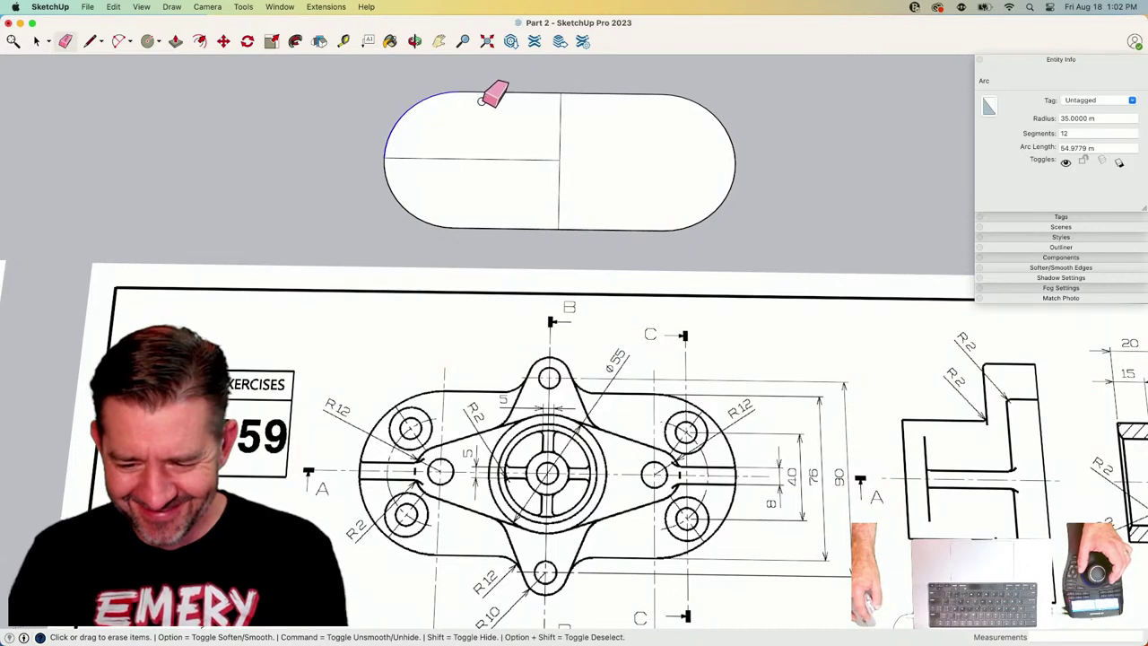
key("Escape")
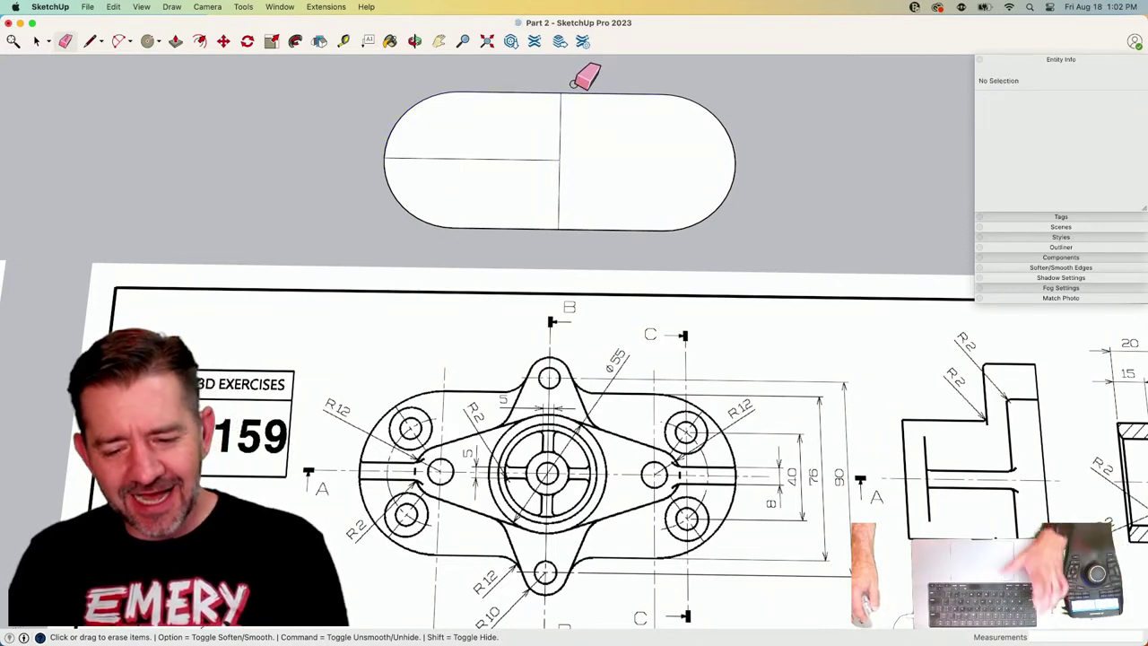
Make a group of the slot's lower-left quarter, including its face and bounding edges.
key("space")
scroll(510, 192, "down", 2)
right_click(512, 192)
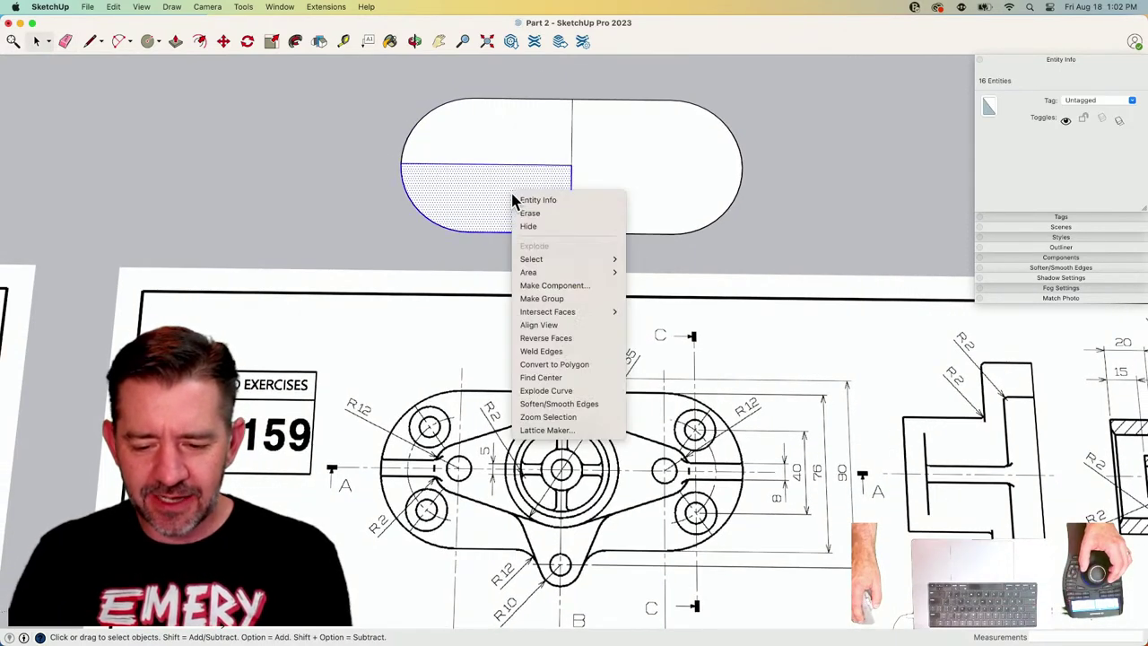
left_click(572, 302)
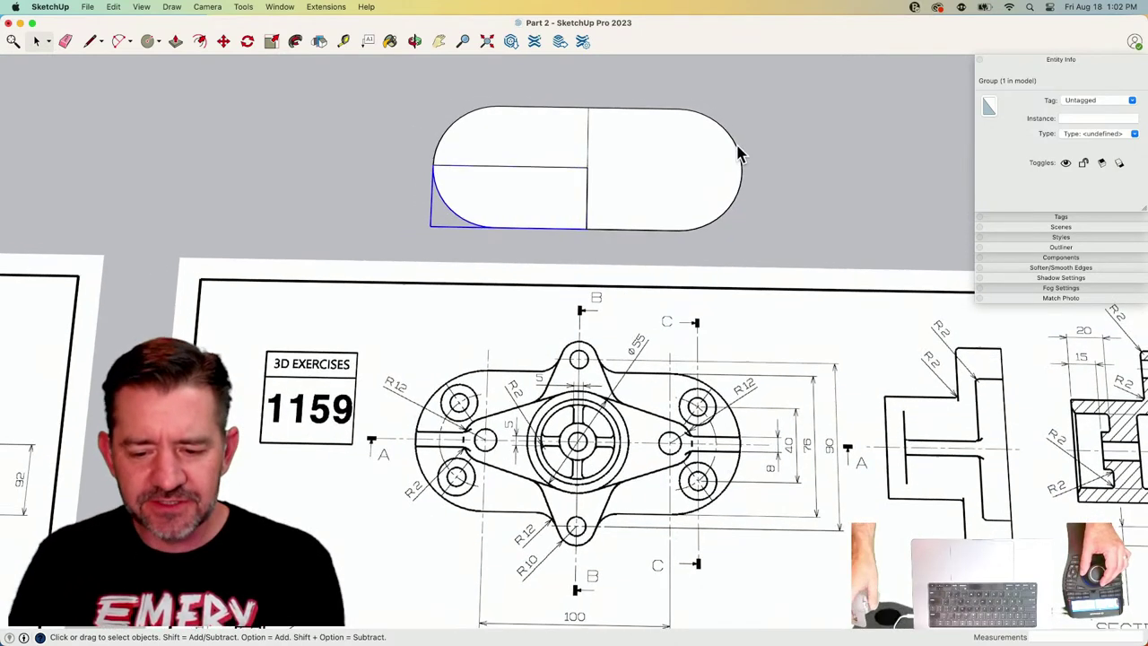
Group the slot's upper-left quarter together with its right half, and explode the lower-left quarter's group into loose geometry.
double_click(579, 166)
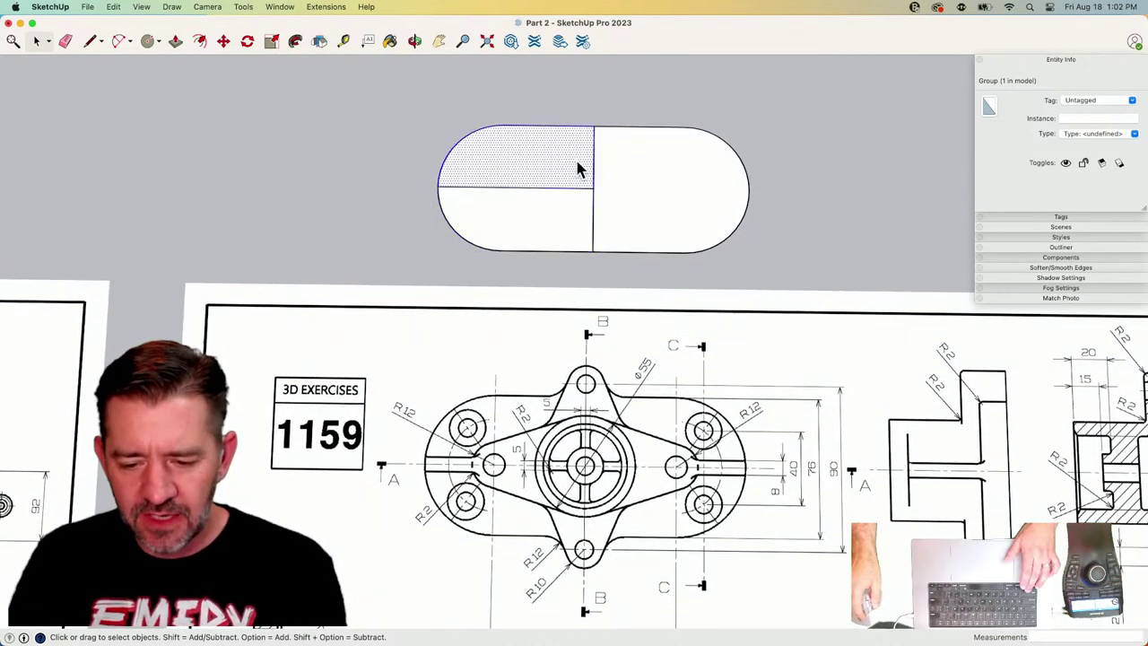
double_click(659, 189, "shift")
right_click(618, 173)
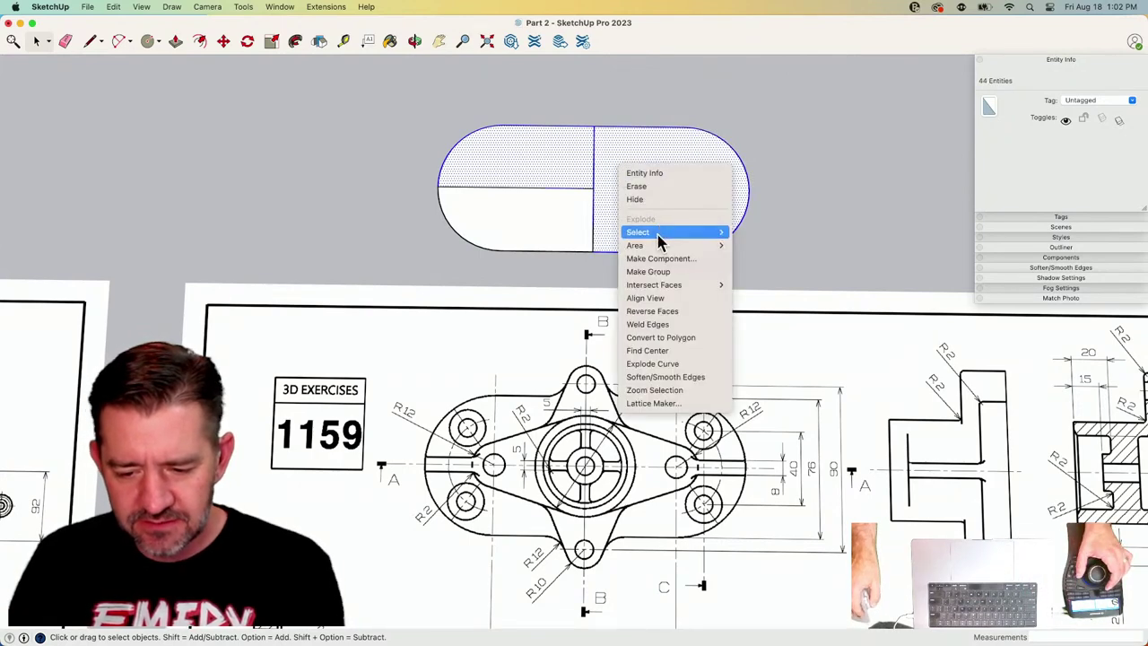
left_click(652, 272)
right_click(544, 224)
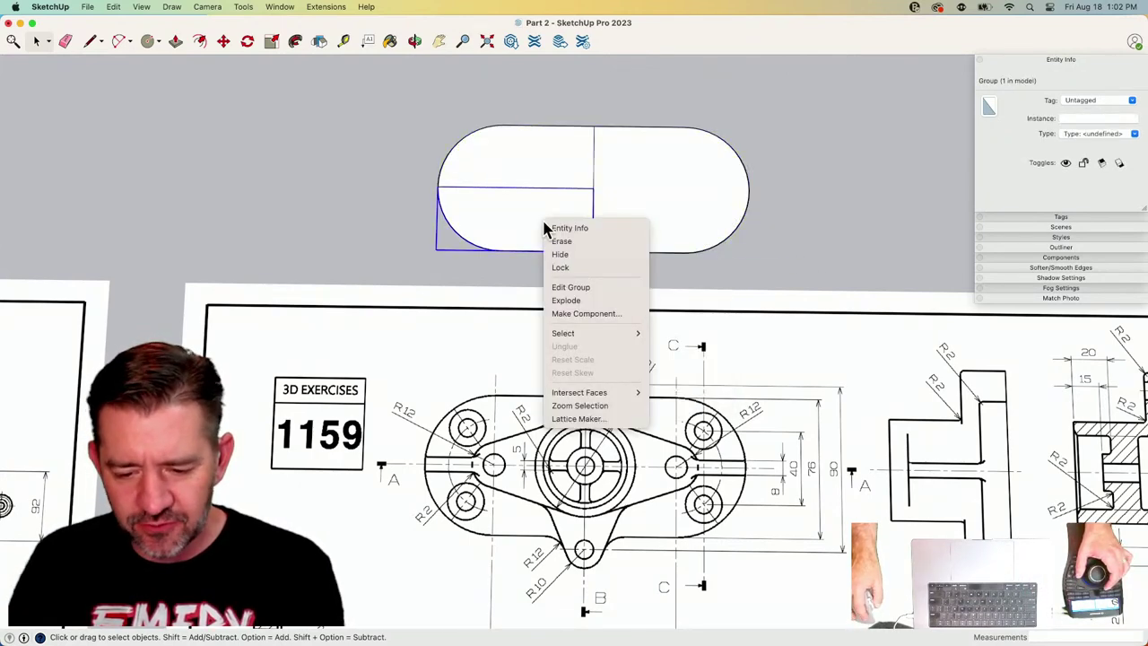
left_click(584, 300)
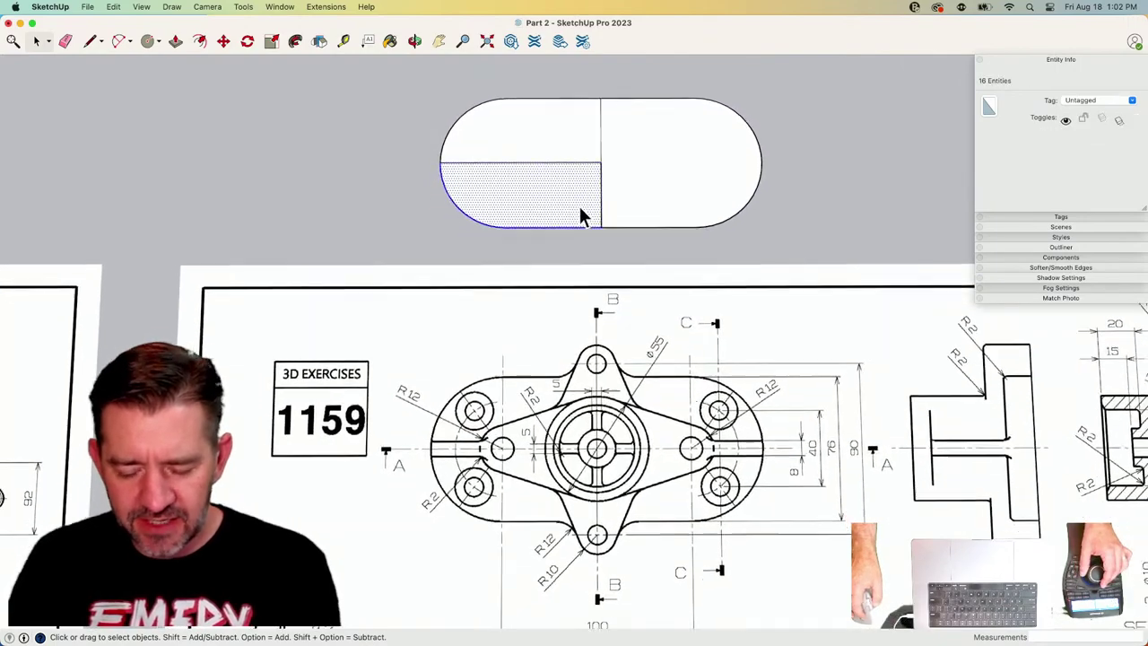
scroll(591, 228, "down", 1)
scroll(548, 117, "down", 1)
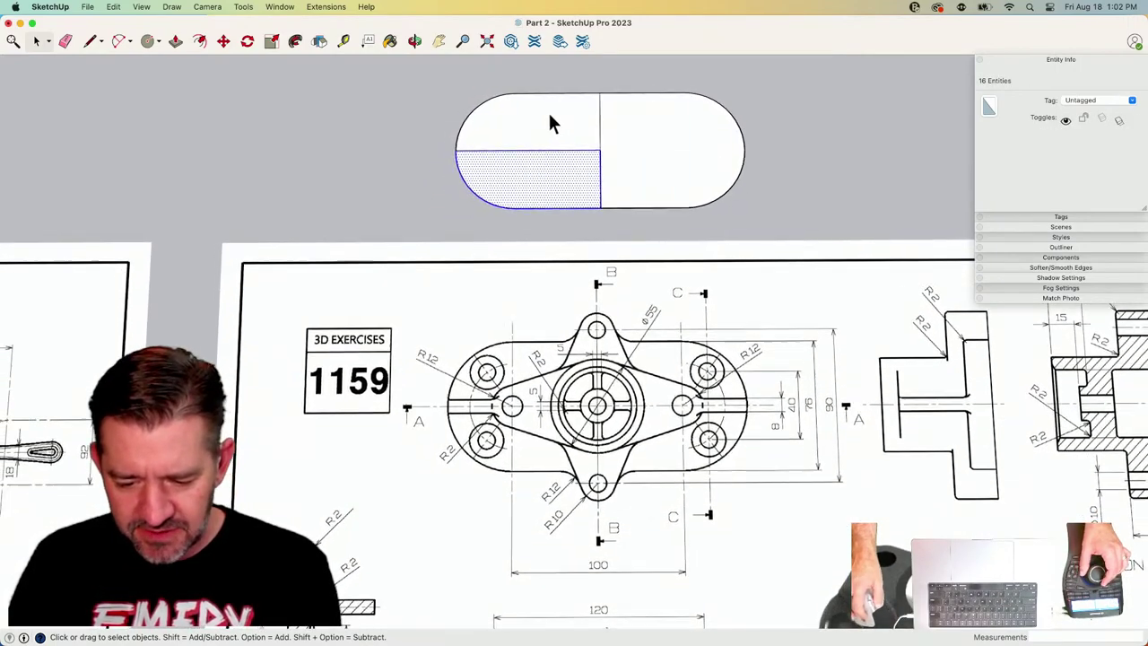
Examine drawing 1159's plan view, section A-A and part image for the position and diameter of the two holes on the long centreline.
scroll(566, 165, "up", 2)
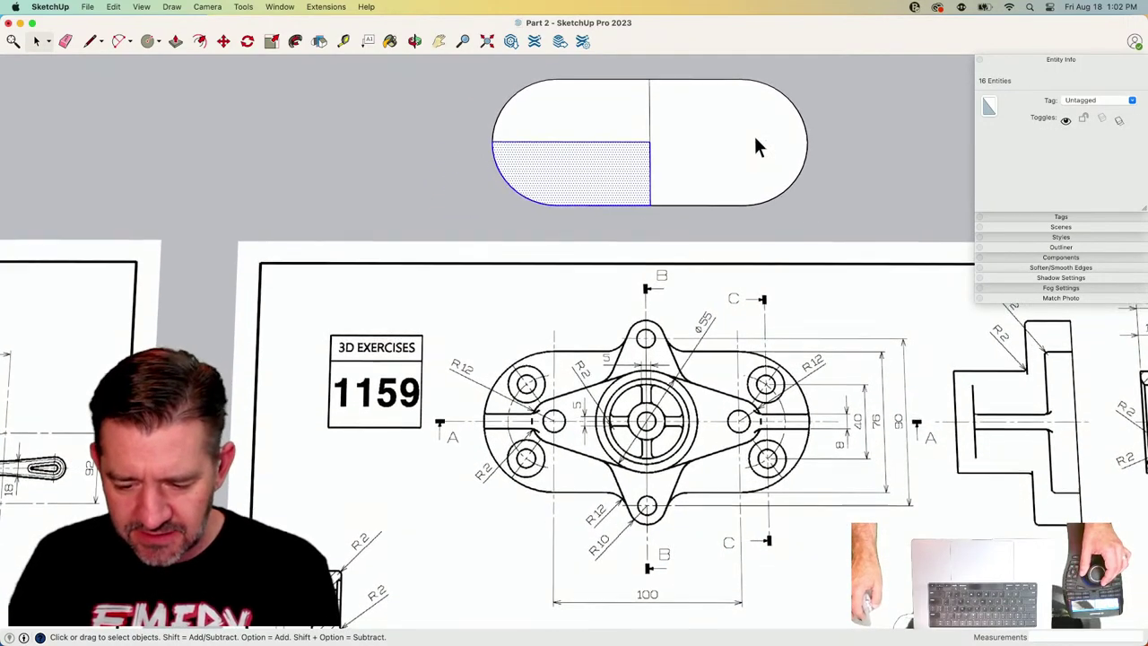
scroll(735, 152, "down", 1)
scroll(714, 176, "down", 1)
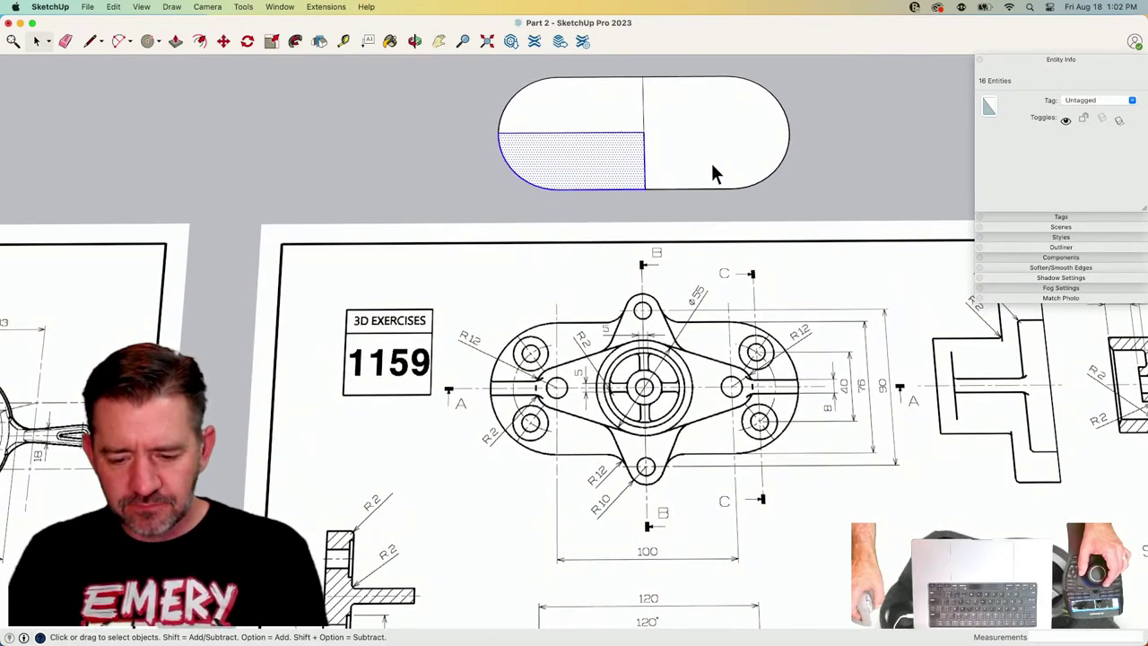
scroll(712, 163, "up", 2)
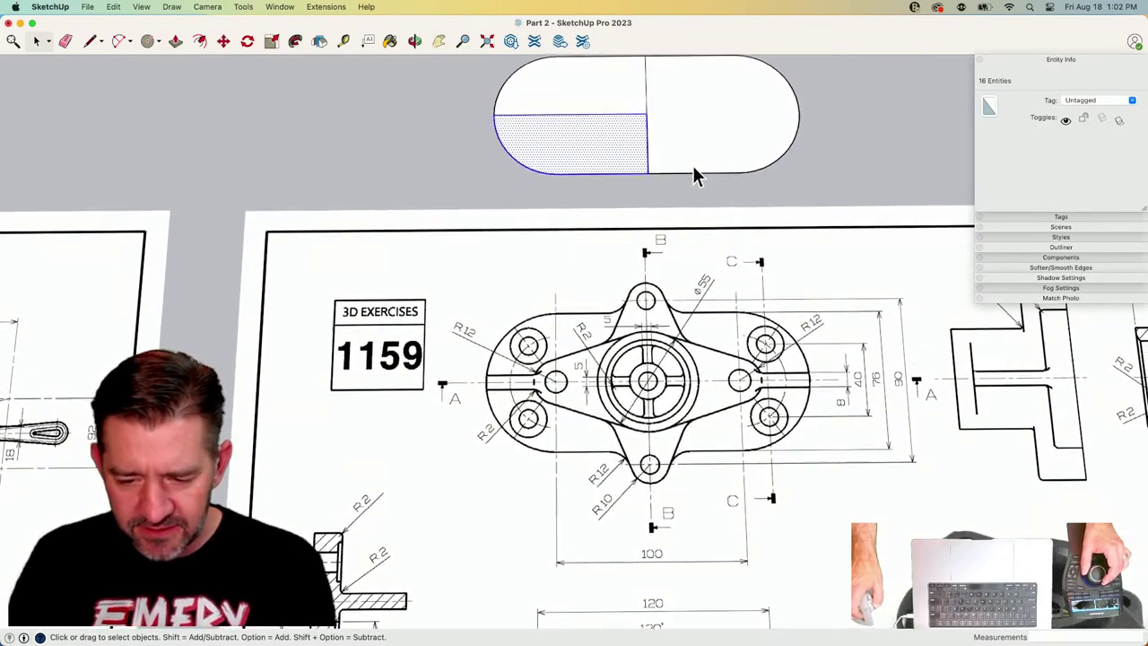
scroll(681, 168, "down", 1)
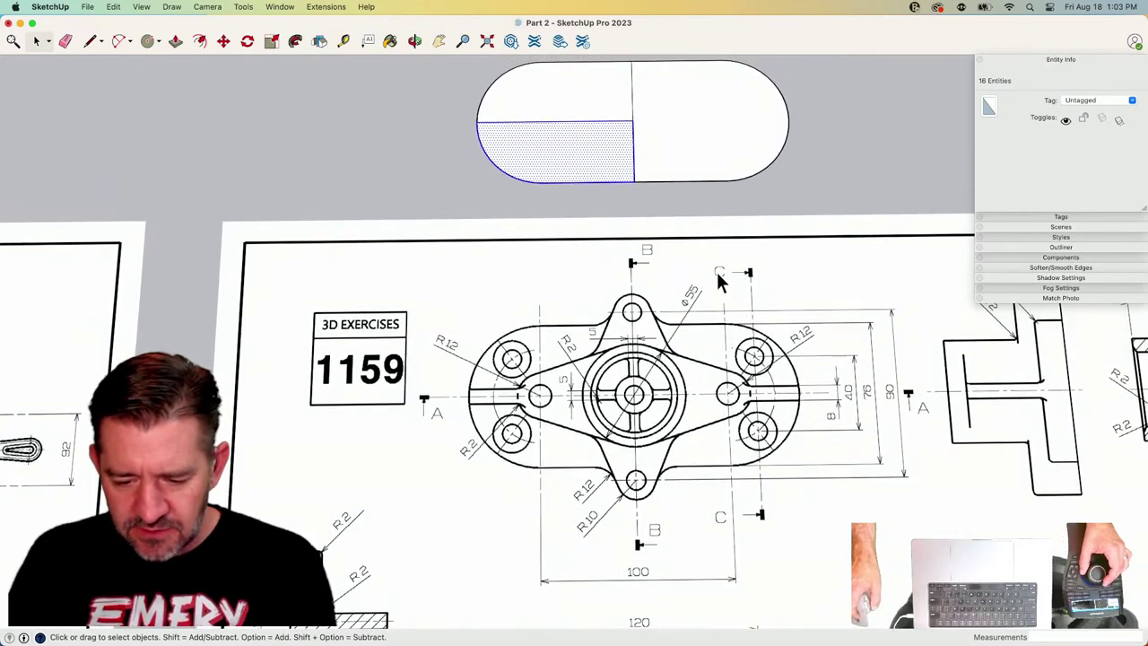
scroll(541, 399, "up", 2)
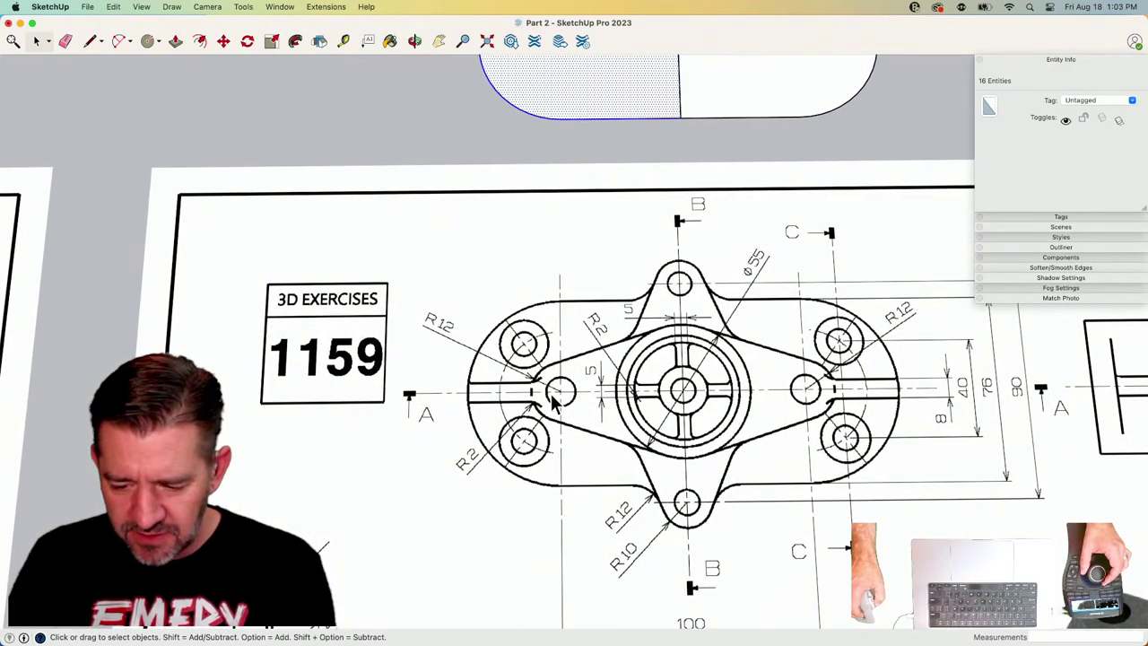
scroll(551, 396, "up", 1)
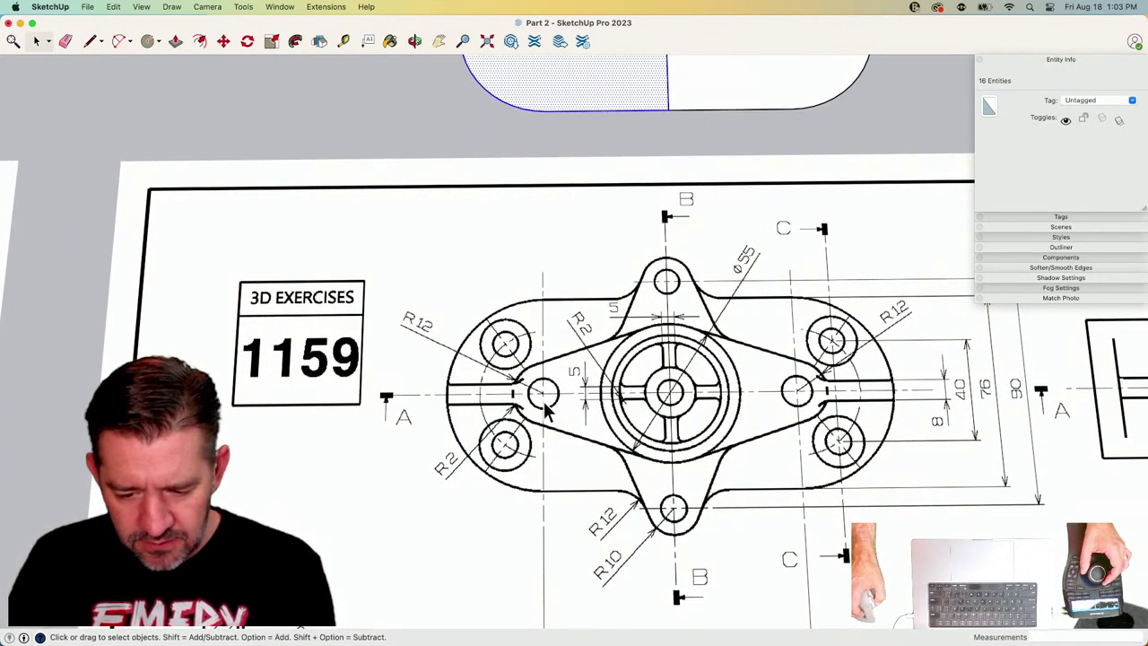
scroll(541, 403, "down", 5)
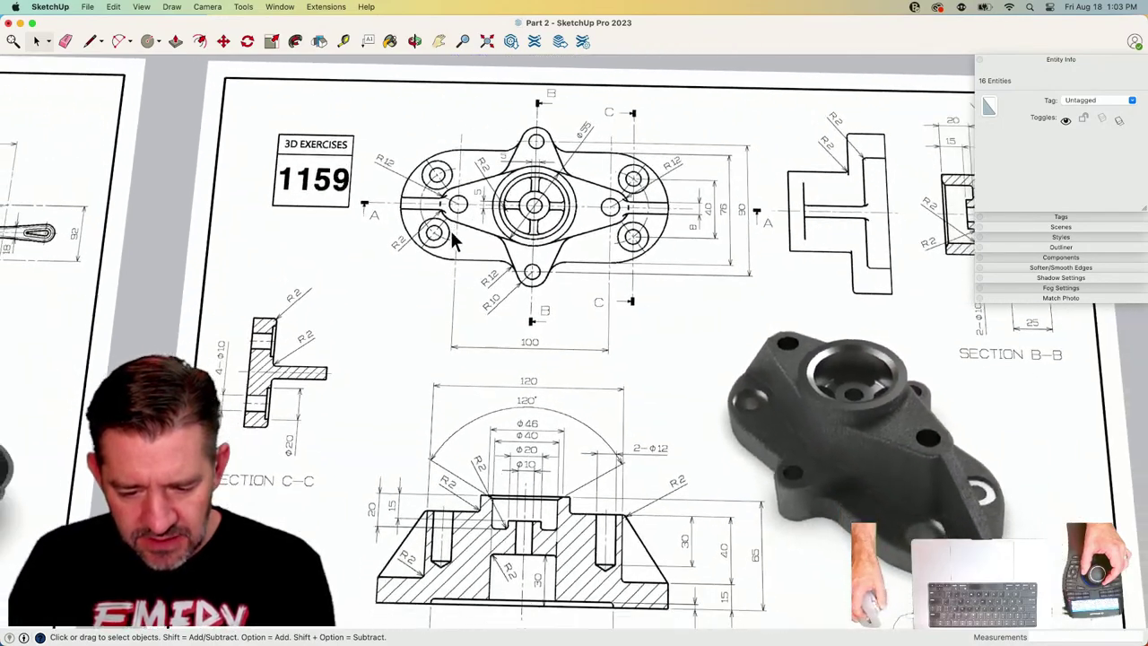
scroll(557, 519, "down", 3)
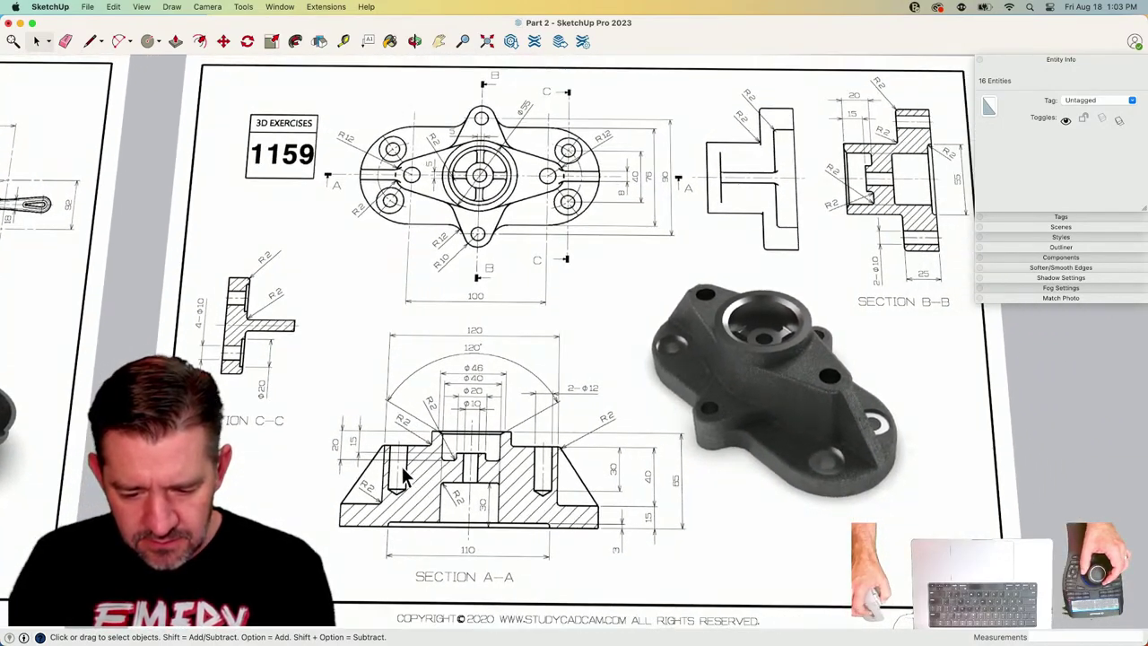
scroll(533, 417, "up", 3)
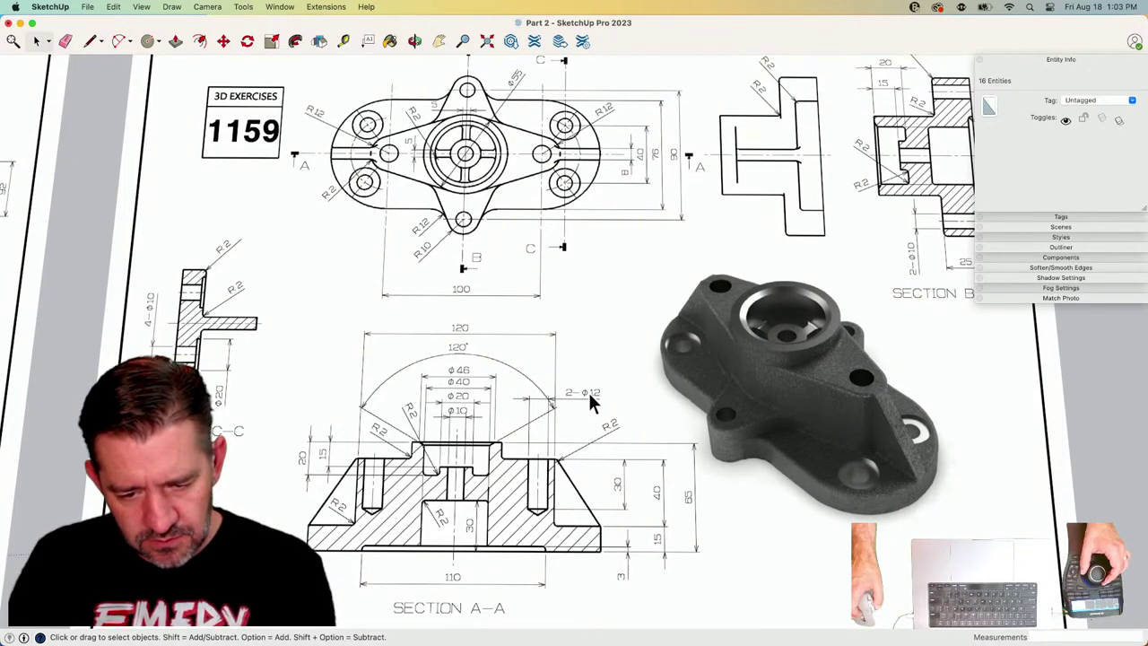
scroll(589, 401, "down", 3)
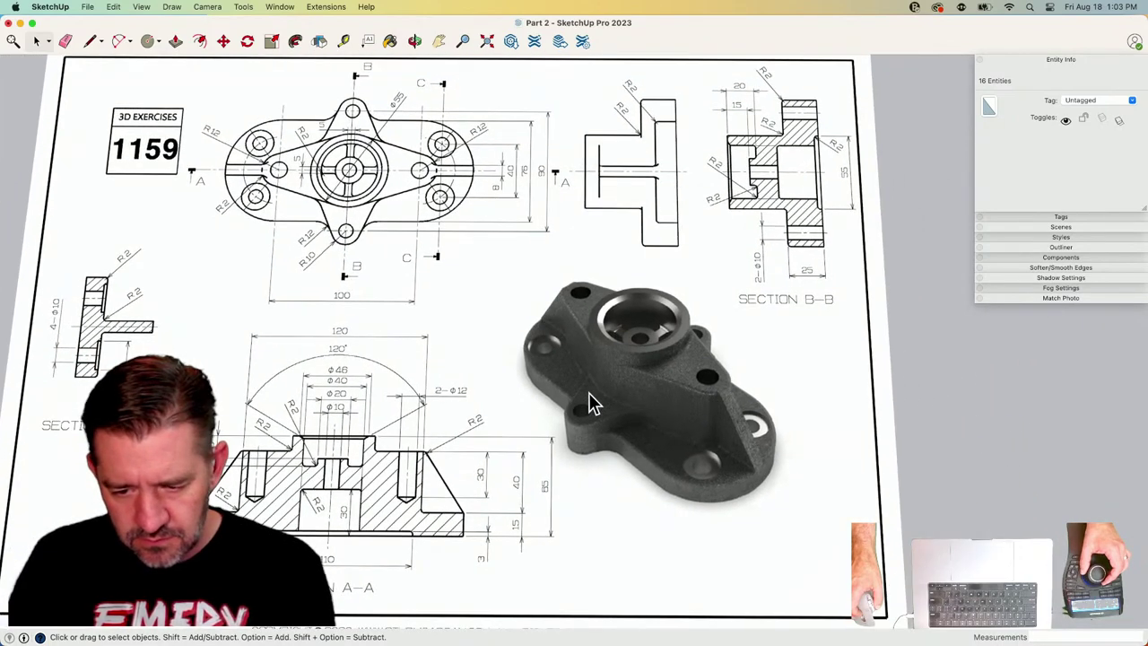
scroll(589, 401, "up", 2)
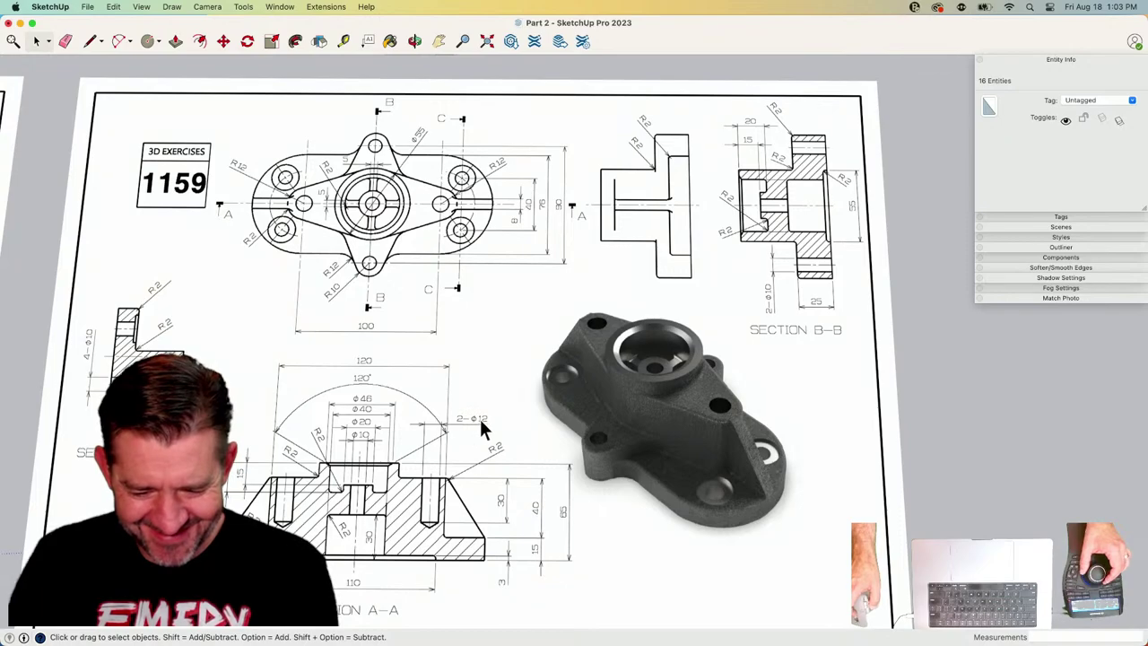
scroll(480, 416, "down", 3)
scroll(525, 286, "up", 3)
scroll(525, 286, "down", 2)
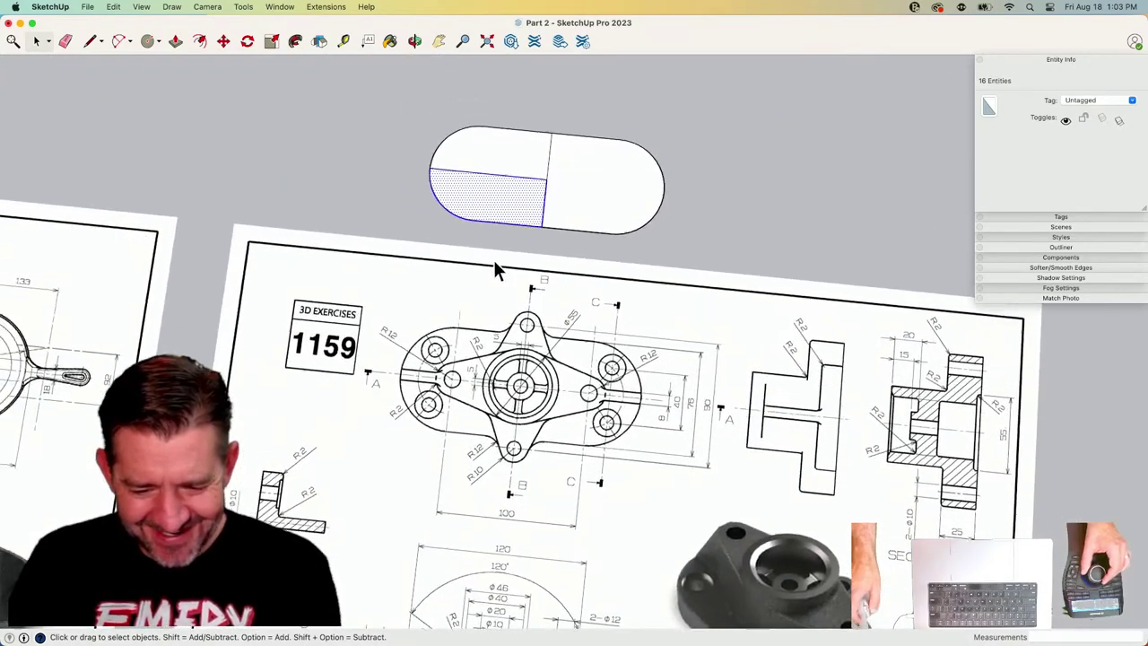
scroll(493, 259, "up", 3)
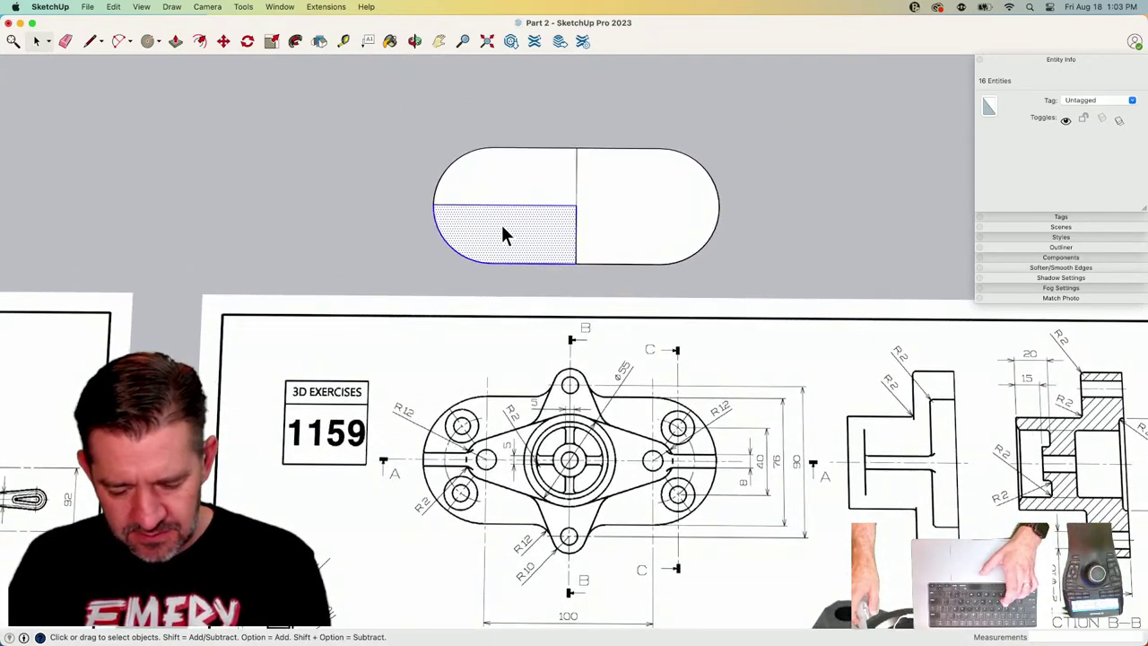
Draw a 6 m radius circle at the rounded end's centre on the quarter's upper edge, then erase its upper half and the segment across it.
key("c")
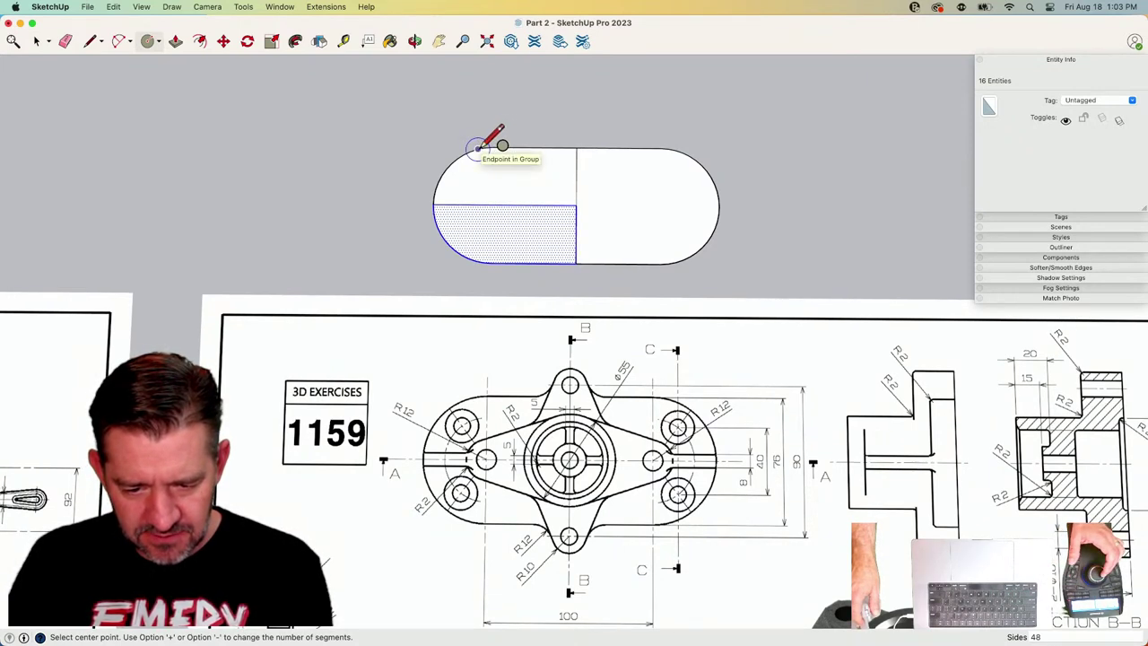
left_click(491, 205)
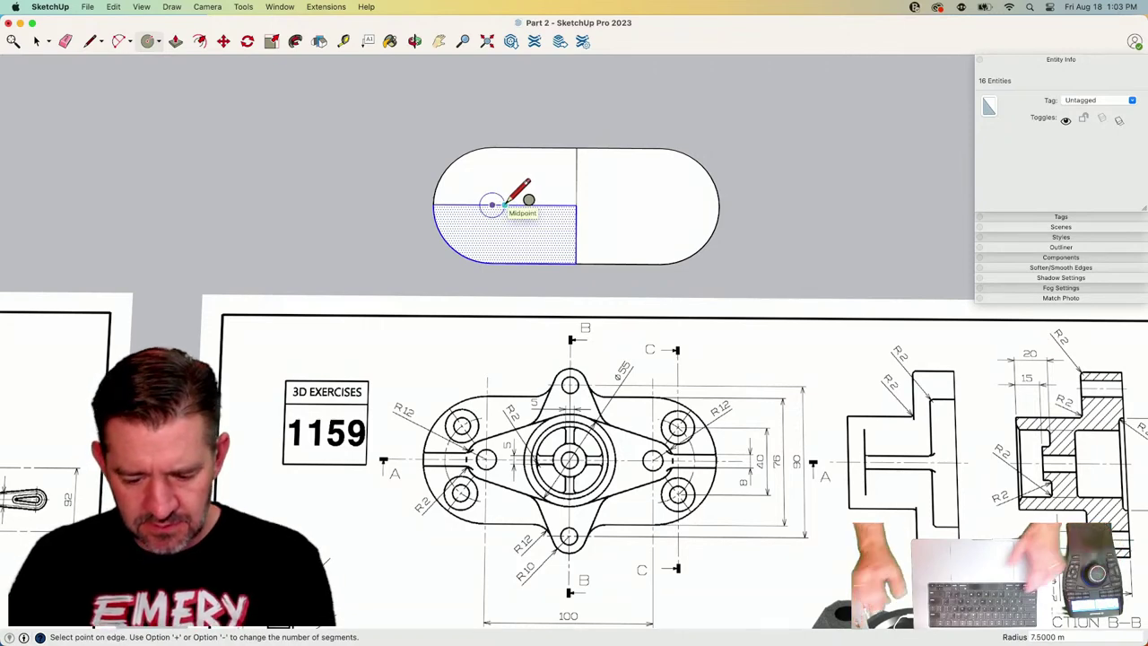
type("6")
key("Return")
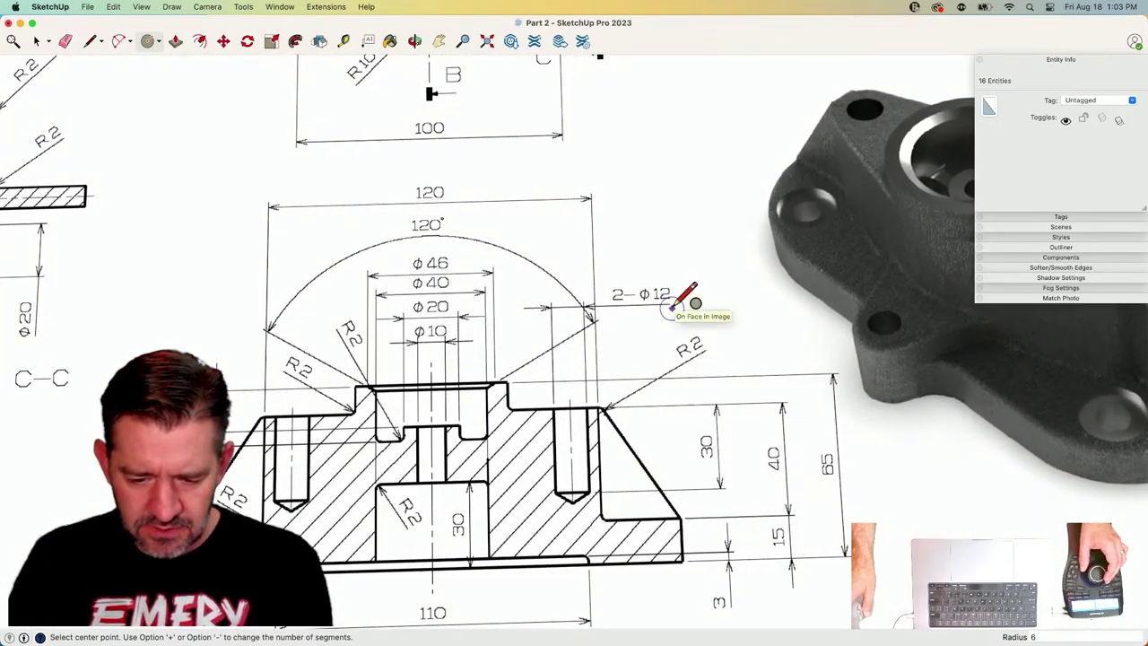
key("space")
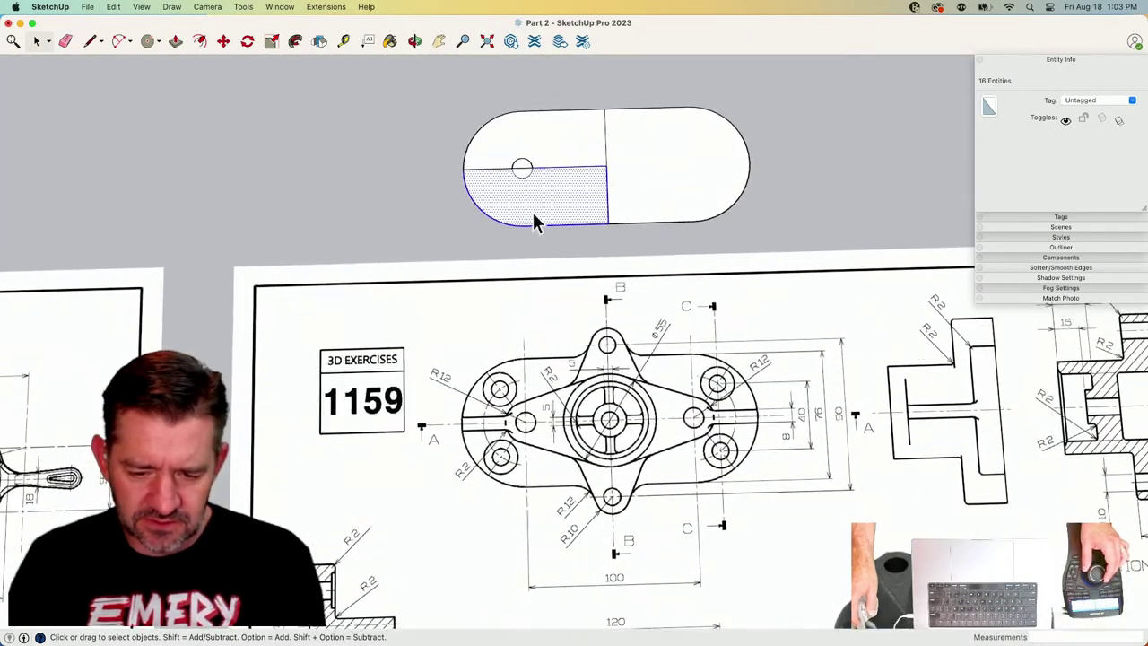
key("e")
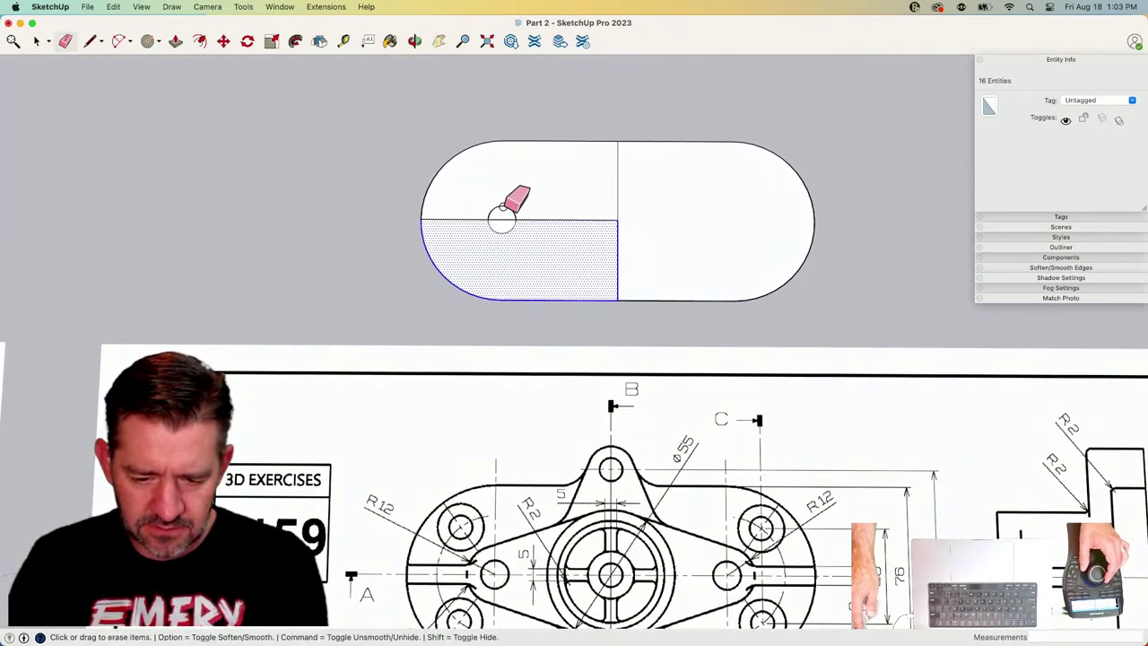
scroll(518, 218, "down", 4)
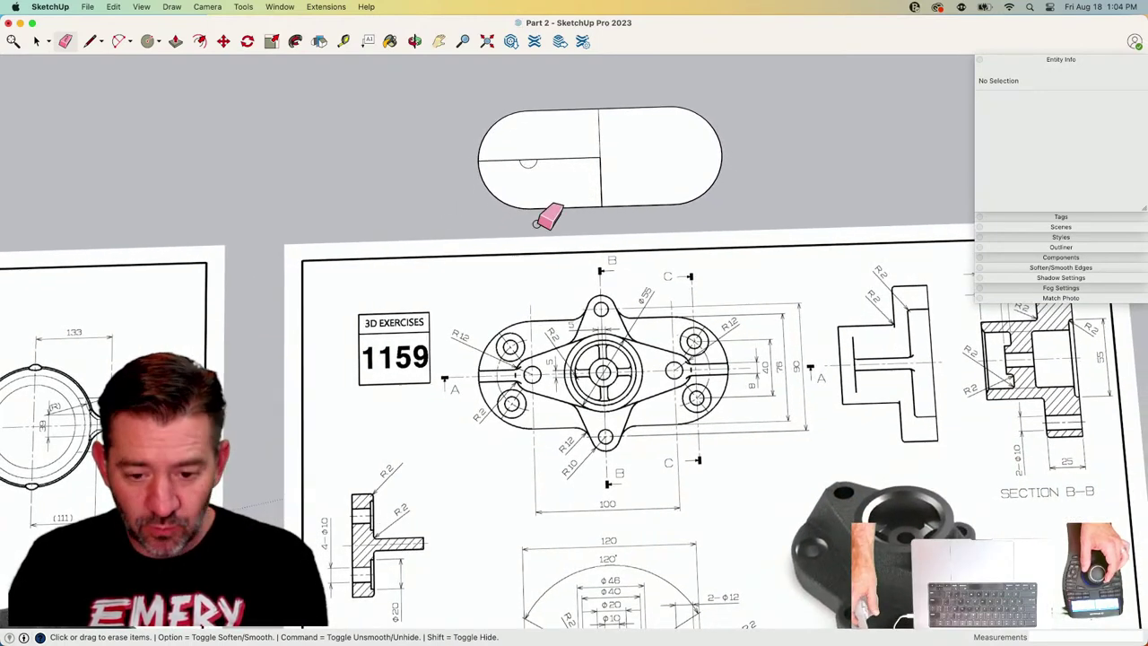
Delete the grouped remainder of the slot, keeping only the lower-left quarter with its semicircular notch.
key("space")
scroll(564, 197, "up", 3)
left_click(554, 273)
double_click(554, 273)
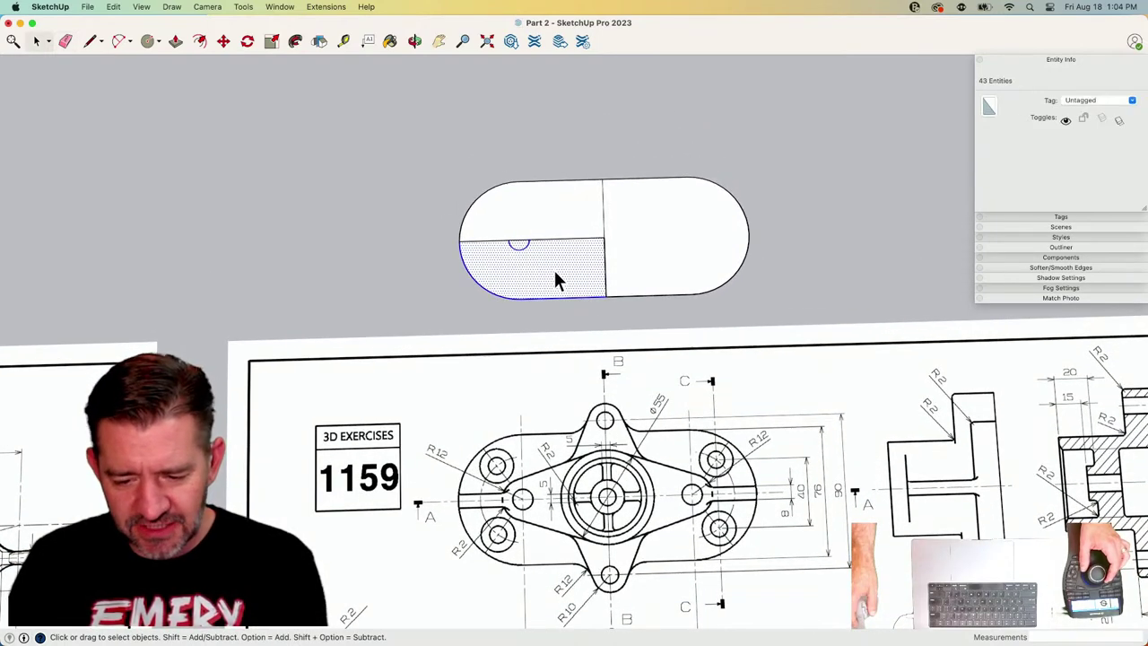
key("e")
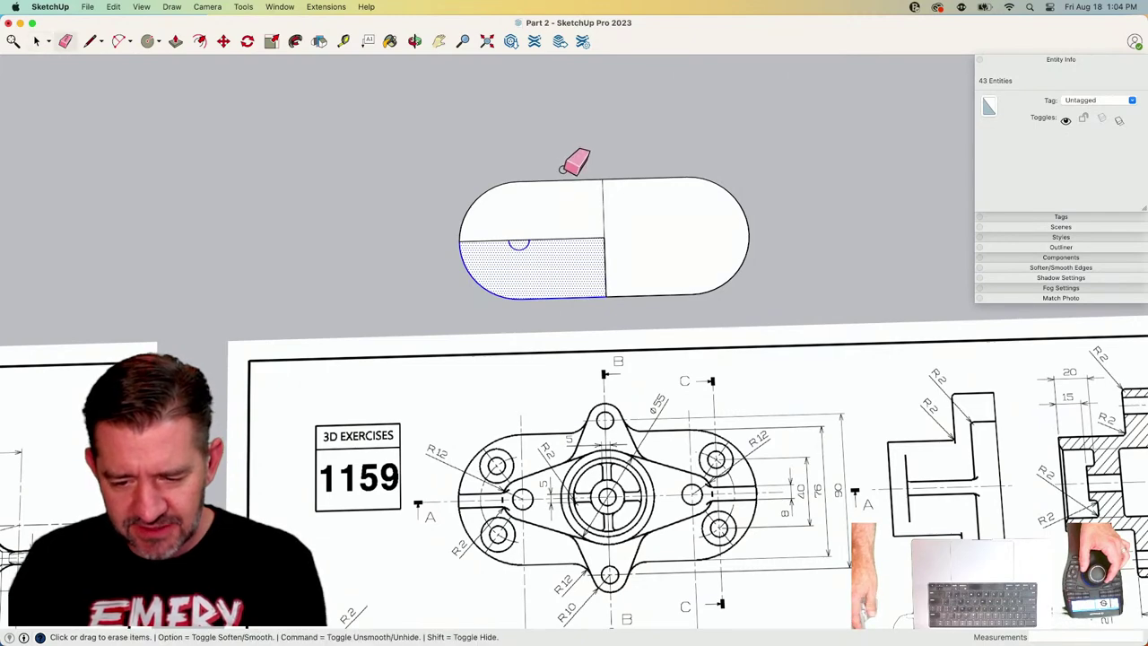
key("super+shift+i")
key("Delete")
Make a component from the quarter's face and edges with the definition name "Quater of a thing".
key("space")
double_click(573, 257)
right_click(574, 258)
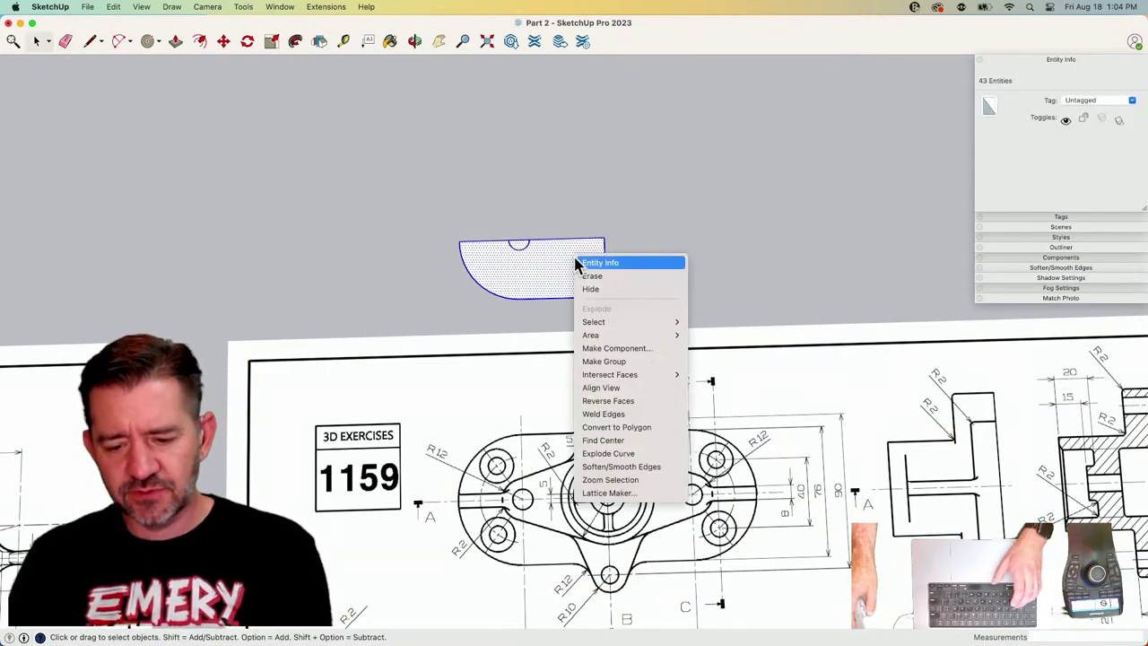
left_click(650, 349)
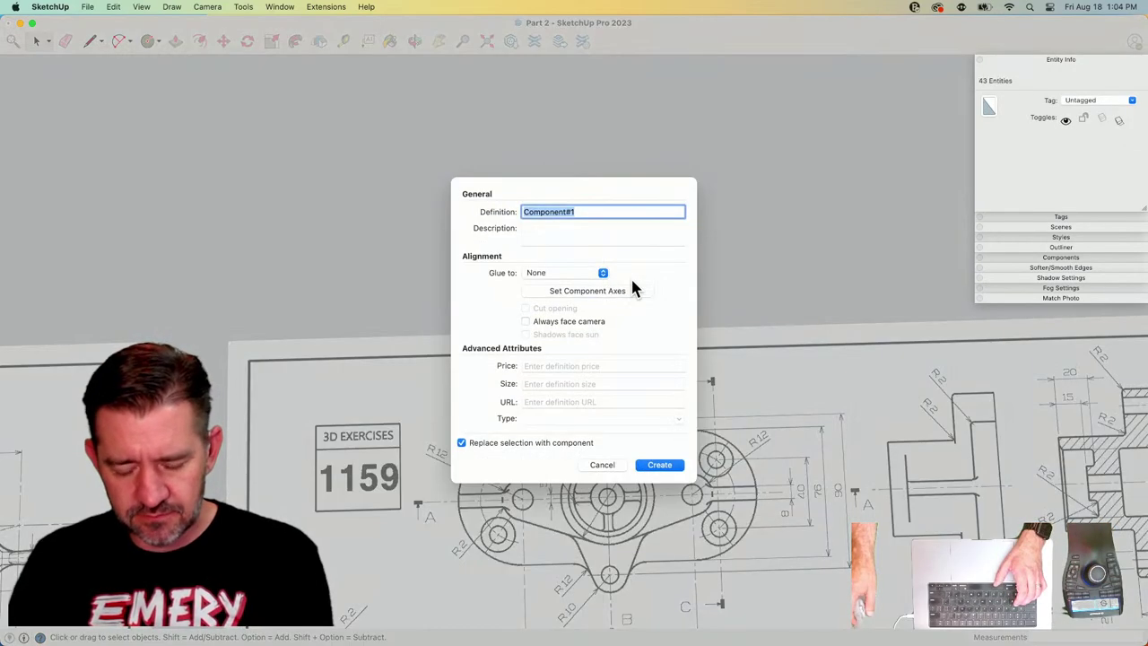
type("Quater")
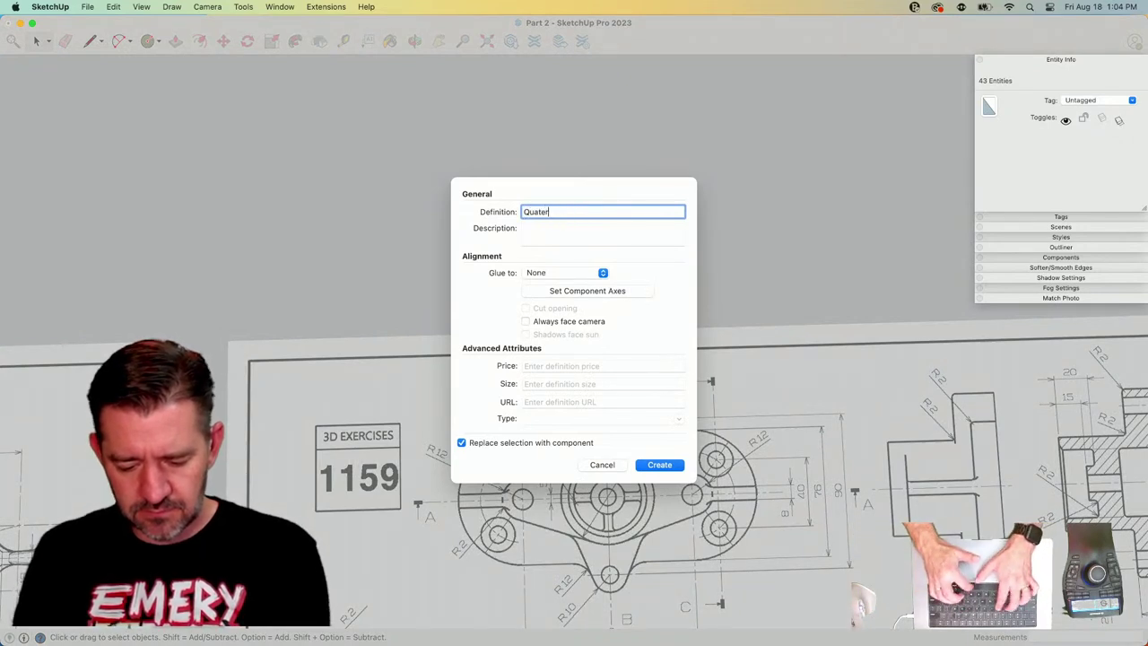
type(" of a thing")
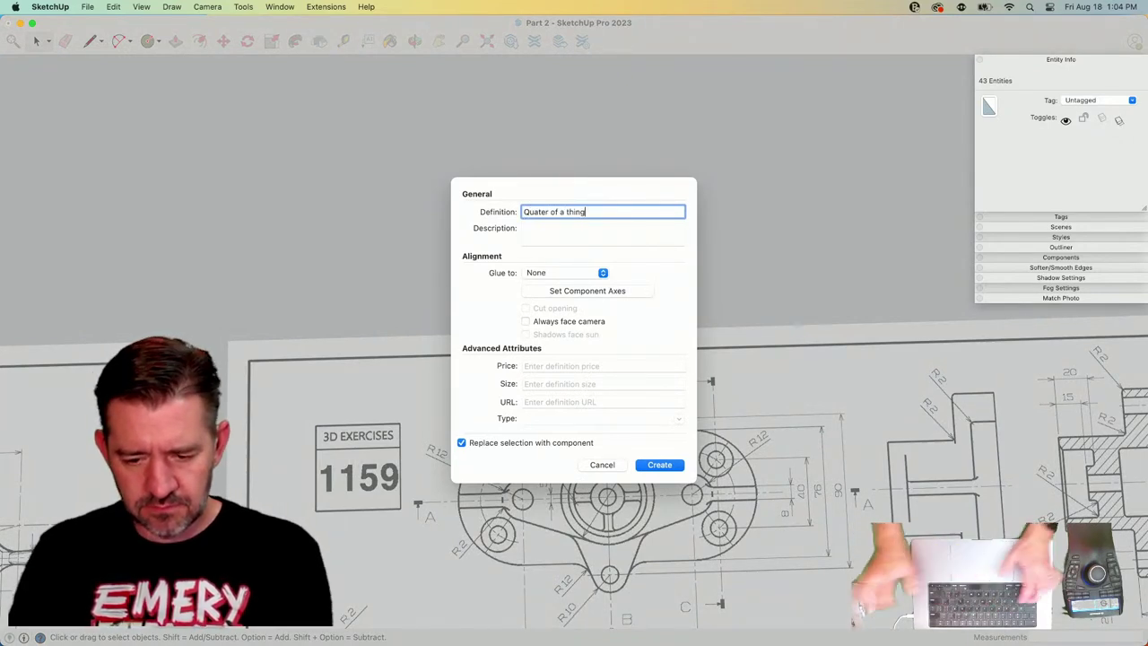
Correct the component definition name to "Quarter of a thing" and create the component.
left_click(538, 212)
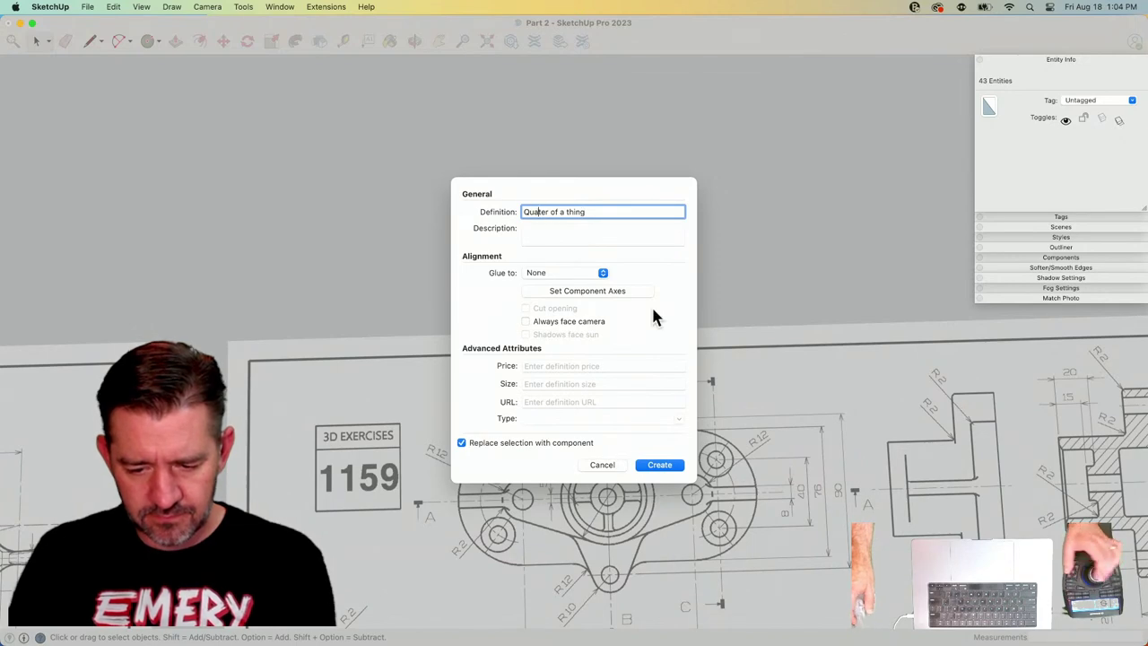
type("r")
left_click(659, 465)
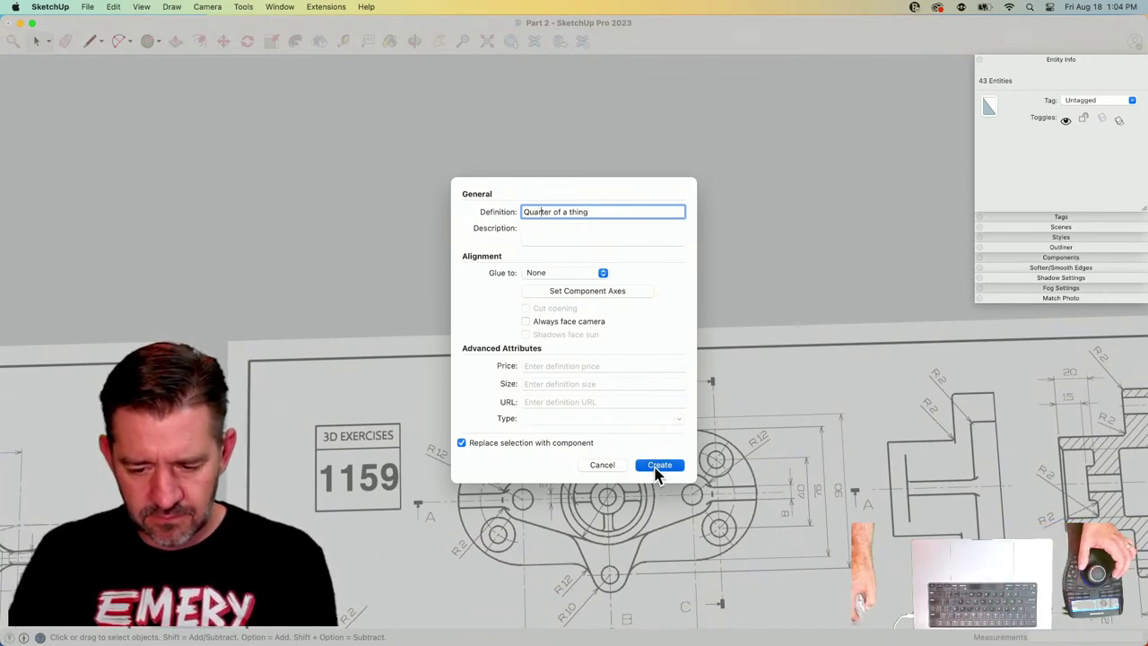
Mirror a copy of the quarter component across its straight long edge to form the rounded half.
key("m")
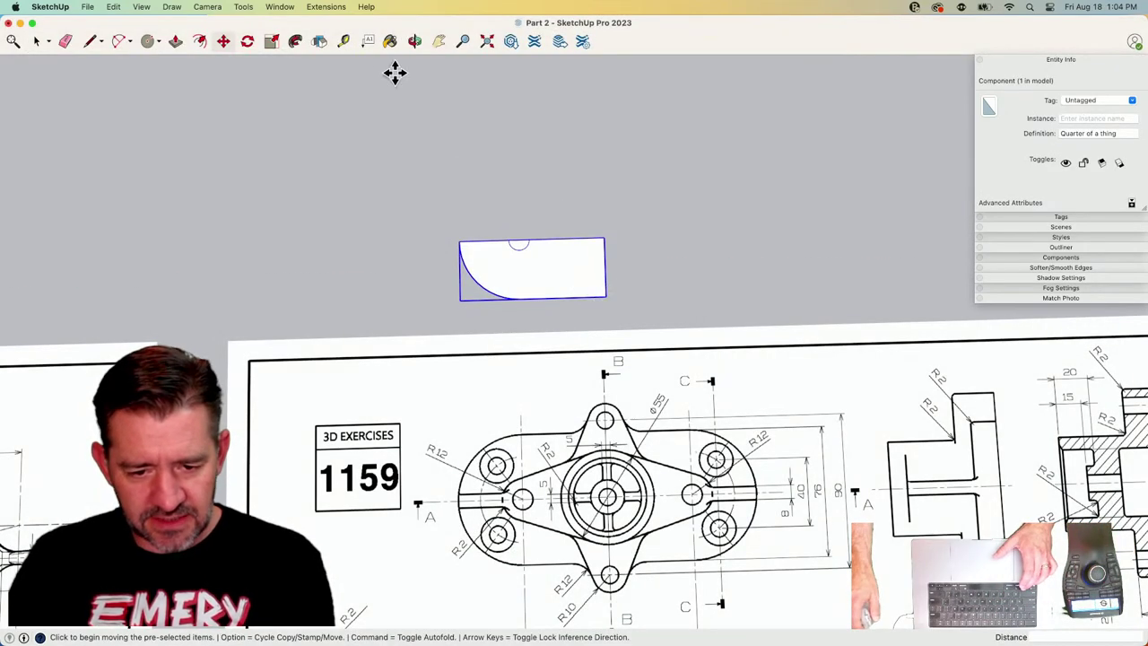
left_click(321, 41)
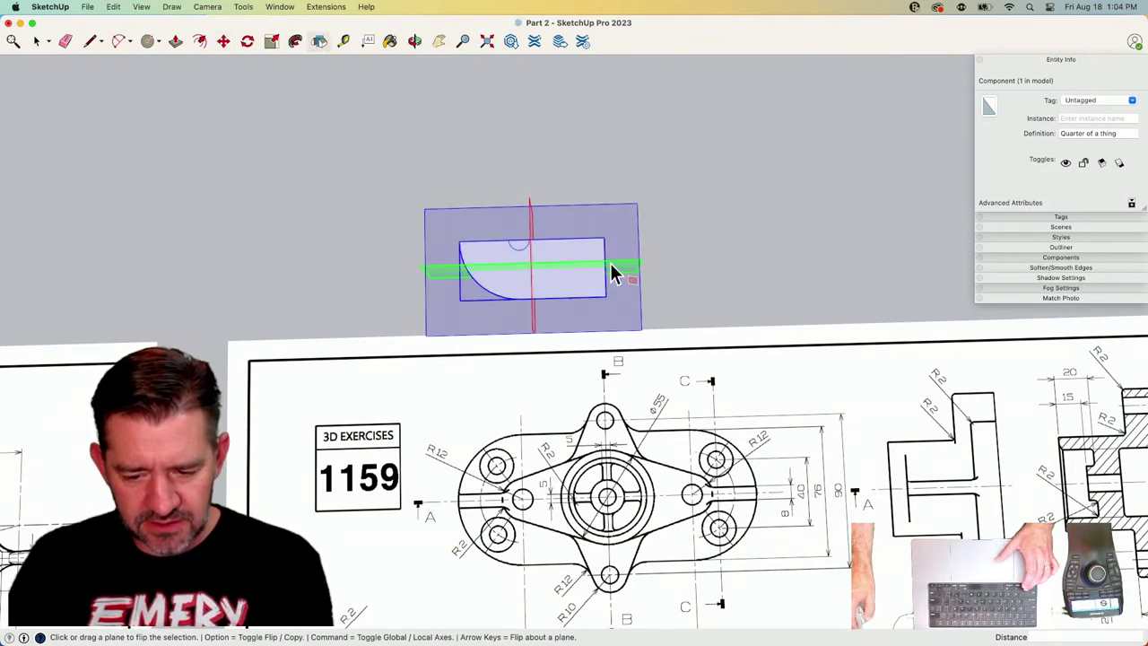
key("alt")
left_click_drag(613, 264, 602, 239)
key("space")
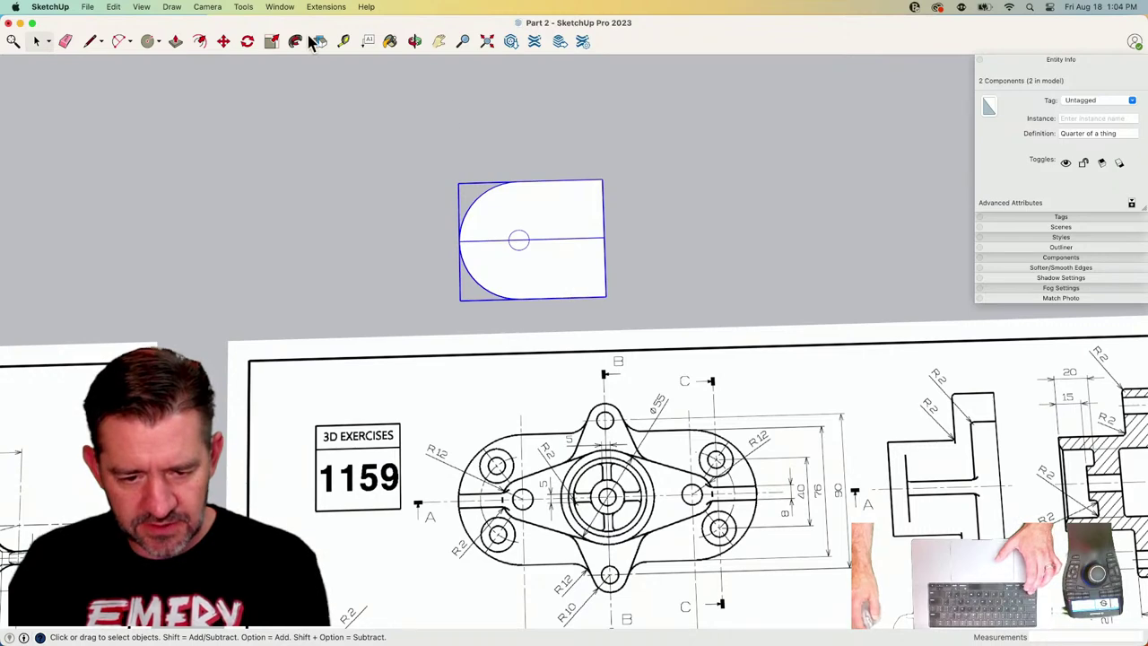
Mirror a copy of both quarter components across their open short edge to complete the slot-shaped outline.
left_click(324, 43)
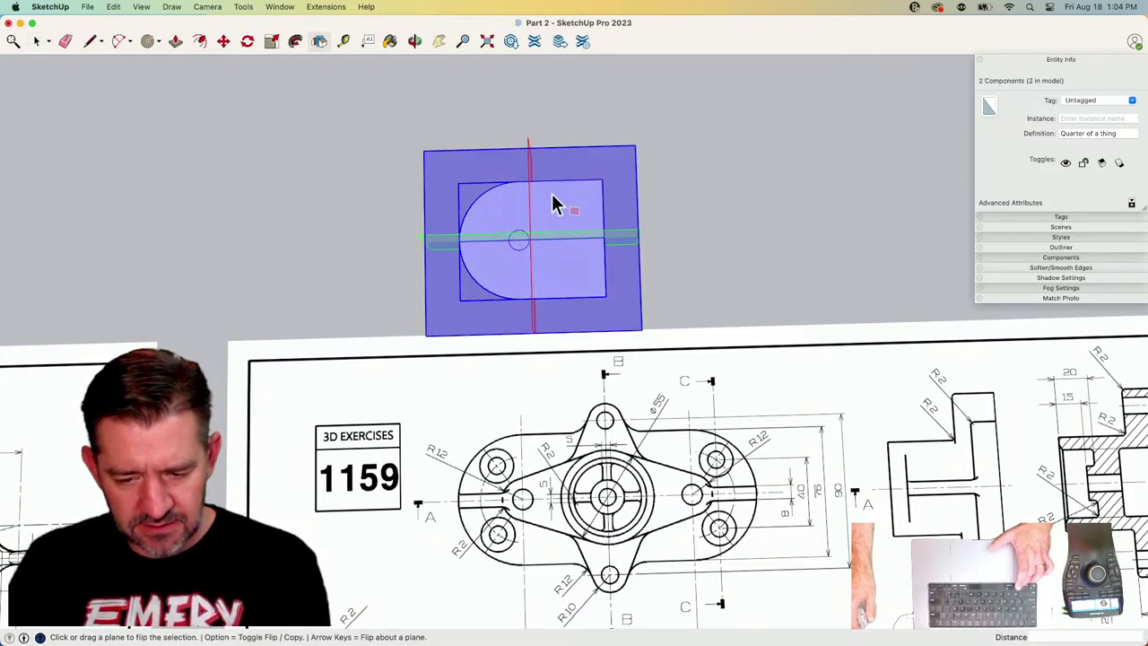
left_click_drag(533, 160, 660, 239)
key("space")
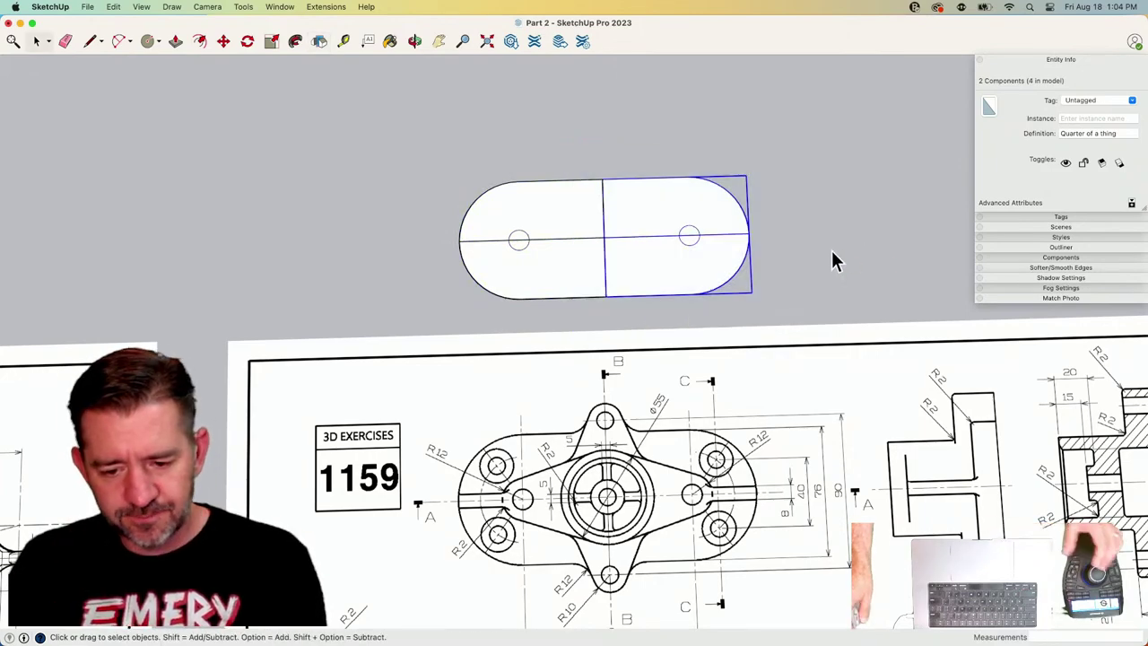
left_click(831, 251)
Compare the mirrored outline with the plan view and its width dimensions on drawing 1159.
mouse_move(580, 248)
middle_mouse_down()
mouse_move(531, 235)
mouse_move(509, 201)
middle_mouse_up()
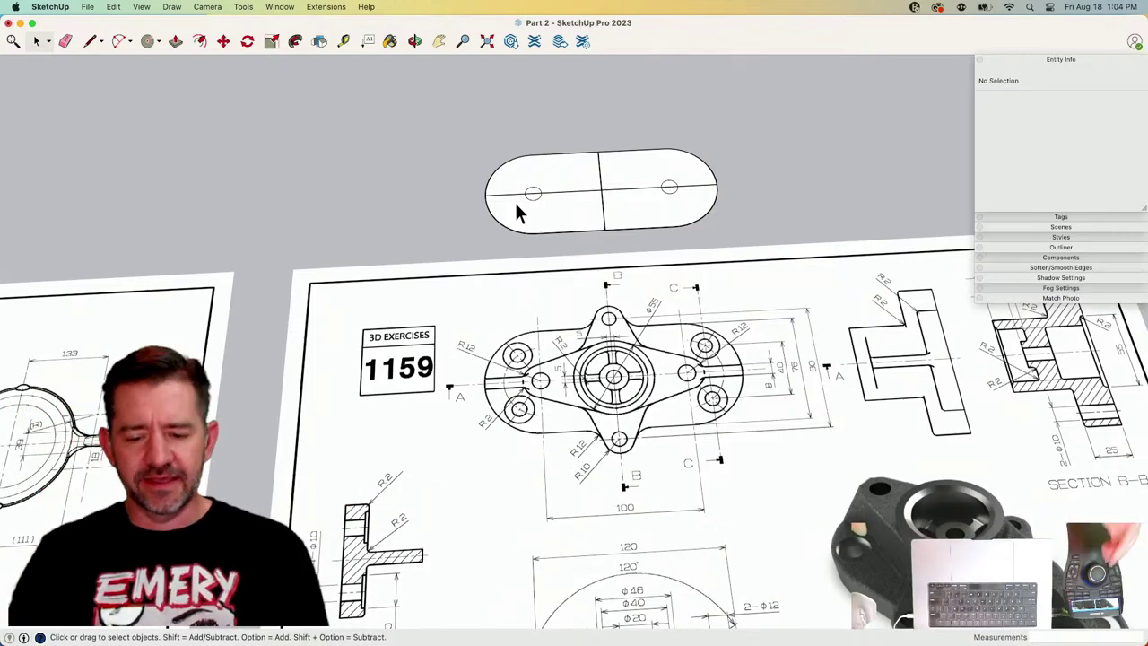
mouse_move(565, 165)
middle_mouse_down()
mouse_move(625, 206)
mouse_move(654, 376)
mouse_move(649, 365)
middle_mouse_up()
scroll(646, 356, "up", 6)
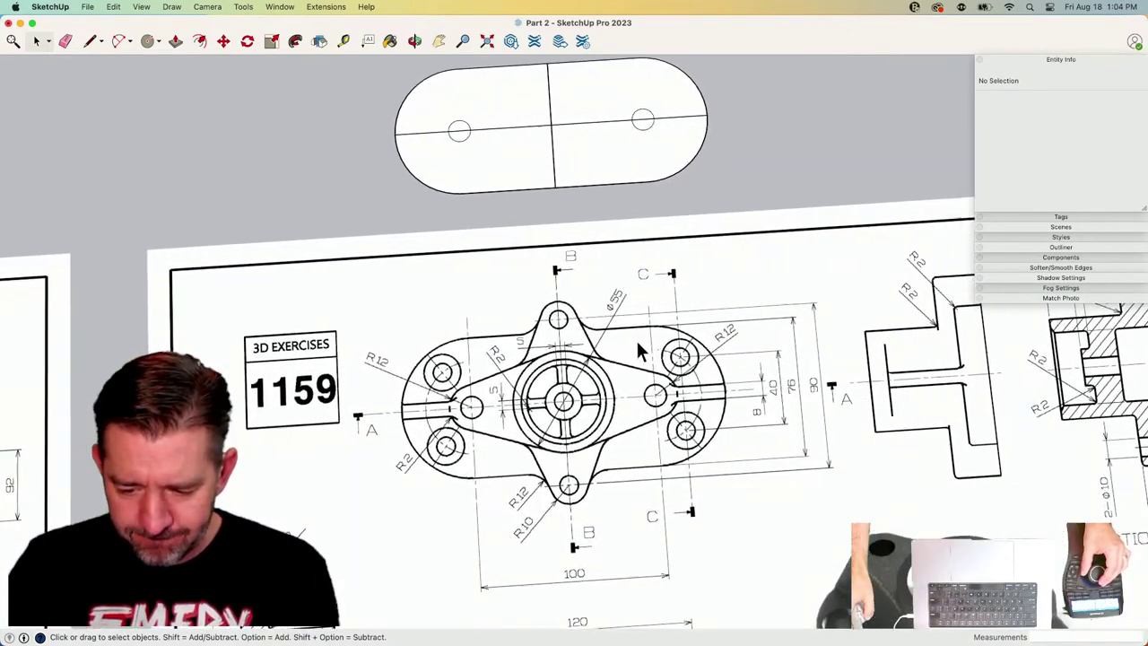
middle_click_drag(772, 492, 762, 482, "shift")
scroll(744, 363, "up", 4)
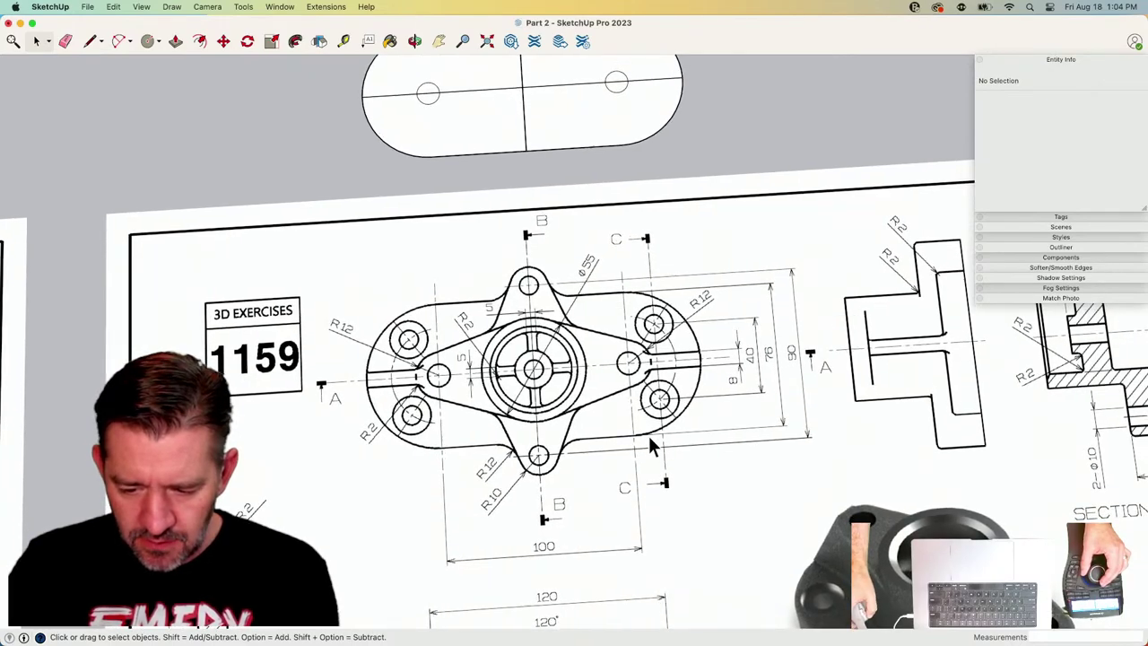
scroll(730, 350, "down", 5)
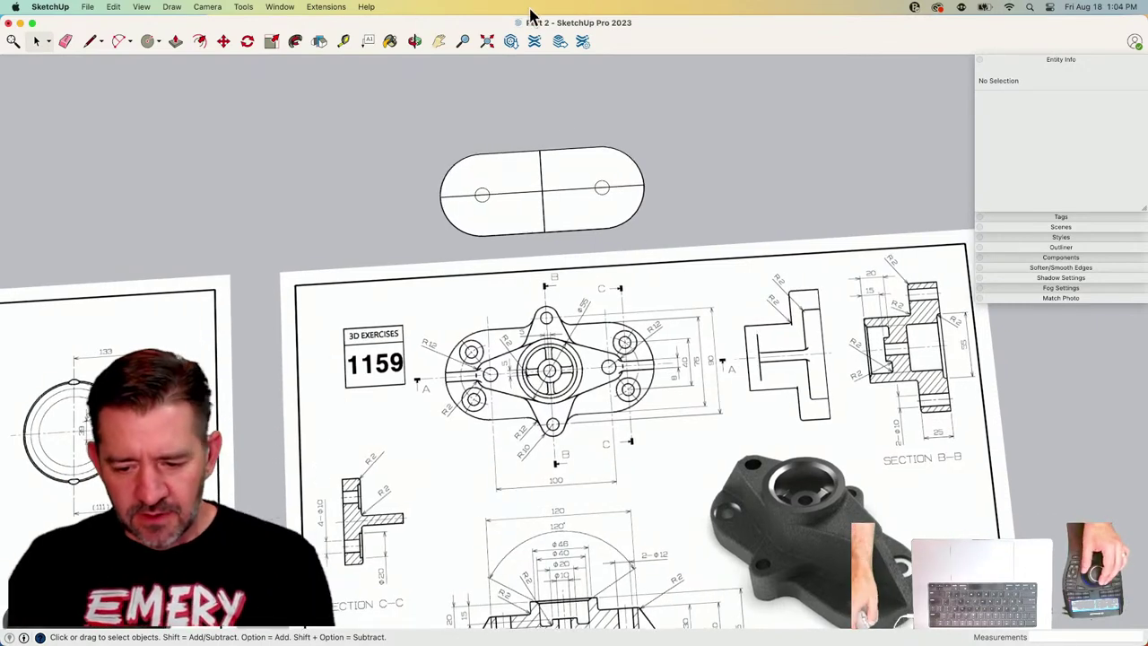
scroll(516, 345, "up", 1)
Open the lower-left quarter component for editing.
key("l")
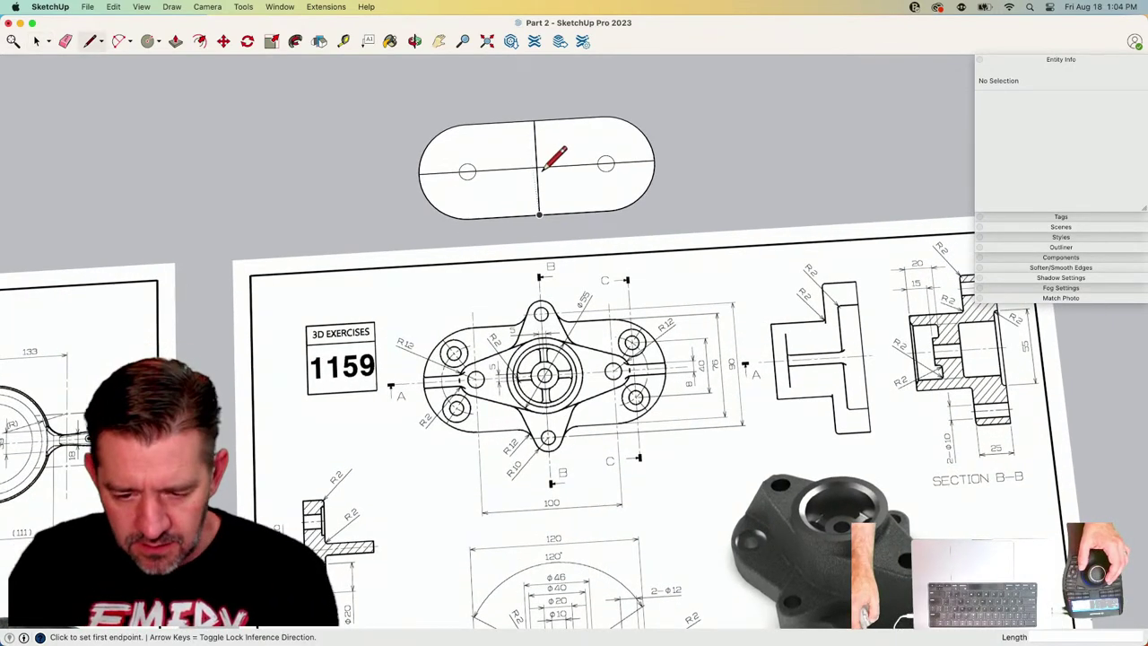
left_click(536, 167)
key("space")
double_click(501, 203)
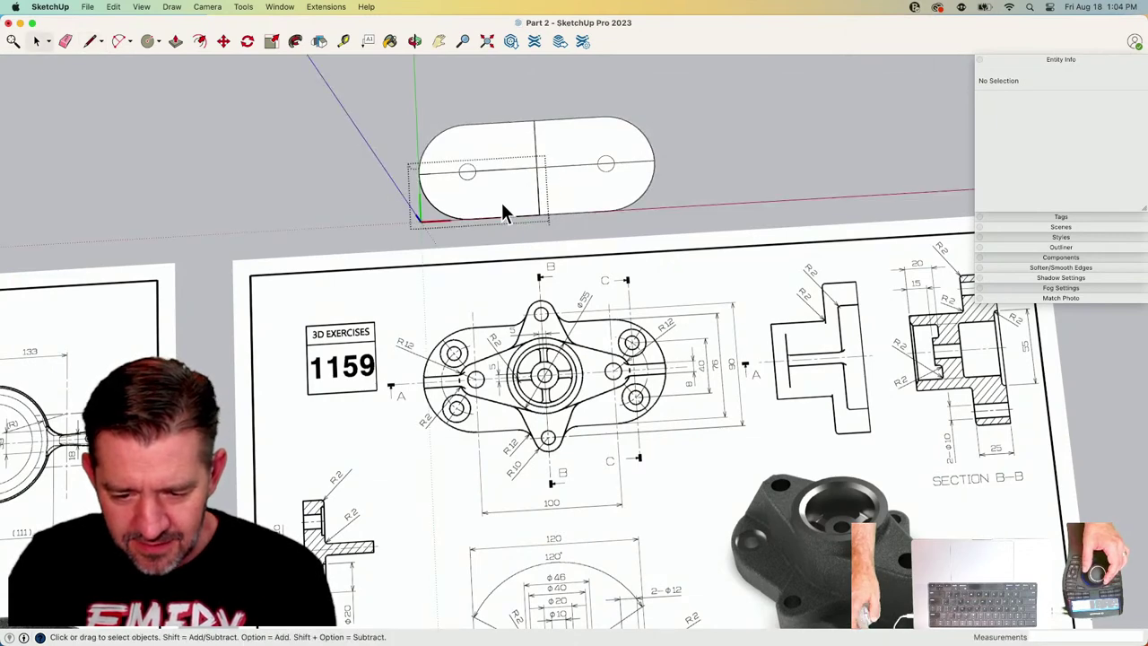
Measure the quarter's half-width along its short centre edge with the Line tool.
key("l")
scroll(530, 163, "up", 2)
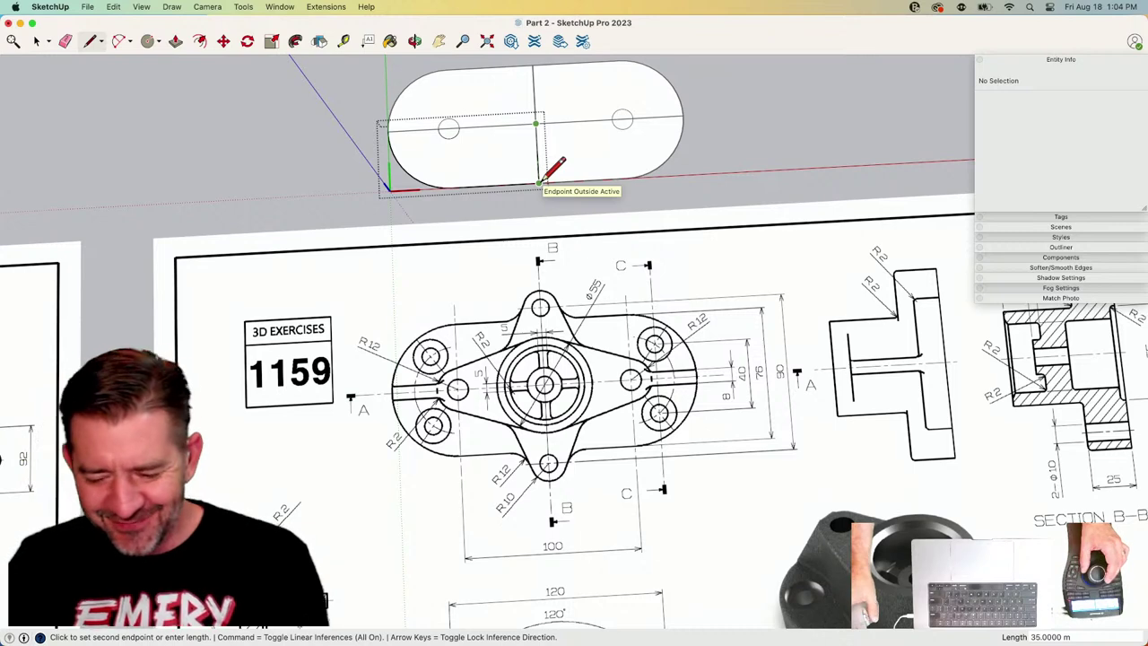
scroll(539, 183, "up", 2)
left_click(547, 176)
key("space")
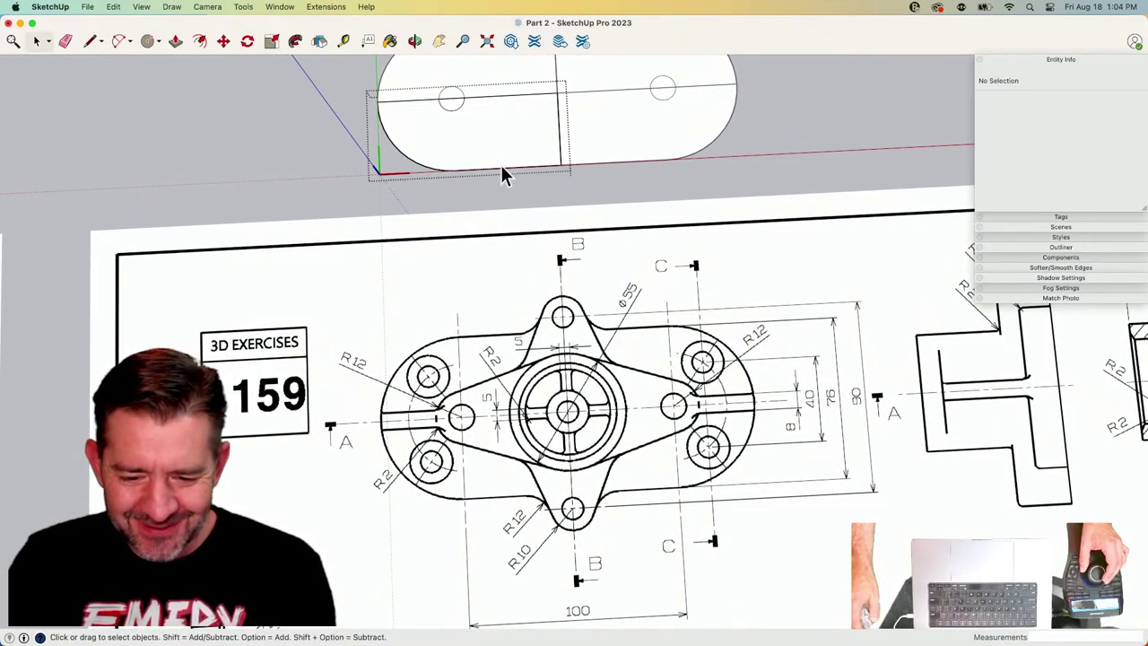
Draw a line from the arc's tangent point to the hole's centre and erase the end arc with its leftover centreline.
key("l")
left_click(455, 168)
left_click(454, 86)
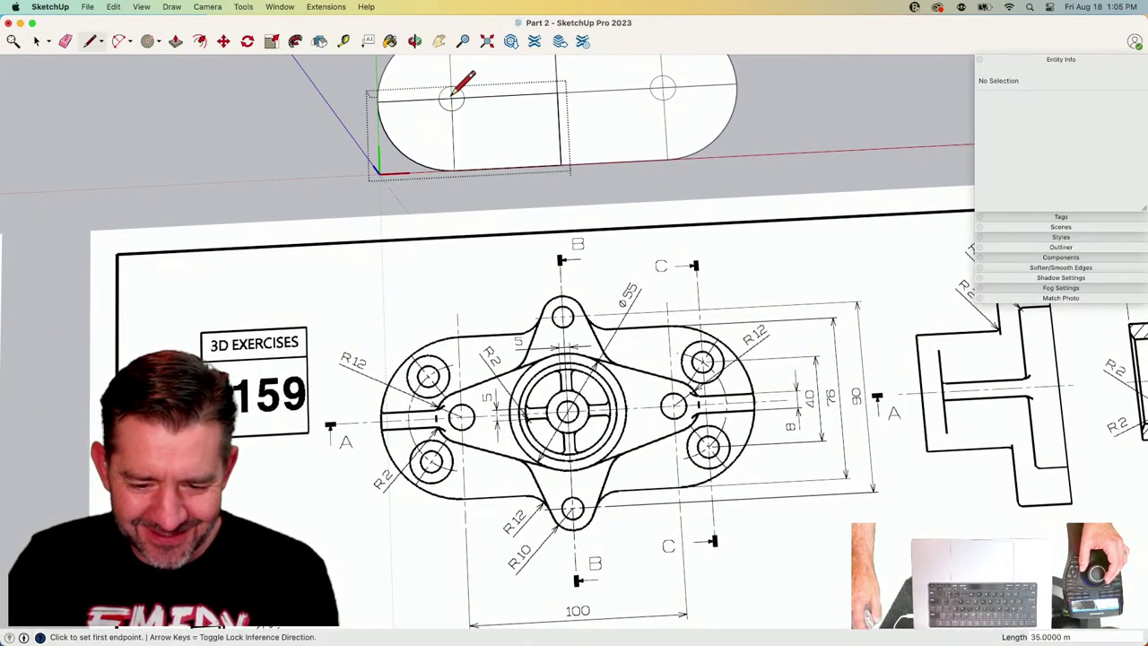
key("e")
left_click(399, 134)
key("space")
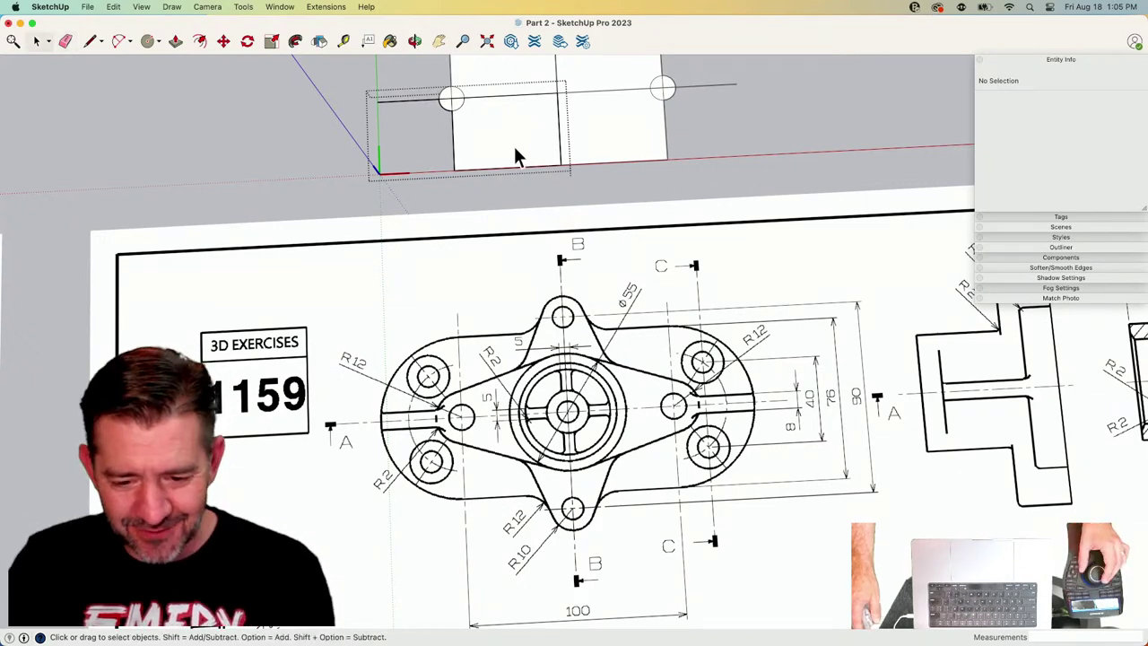
key("e")
left_click(434, 120)
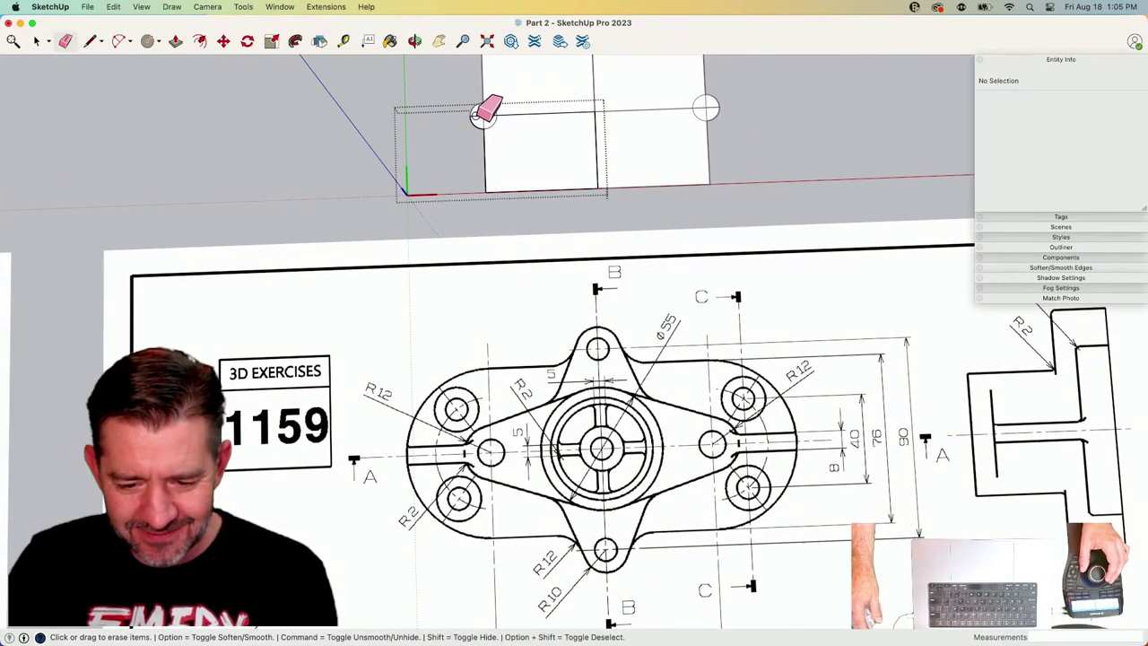
Move the quarter's long outer edge 3 m outward along the green axis.
key("space")
key("m")
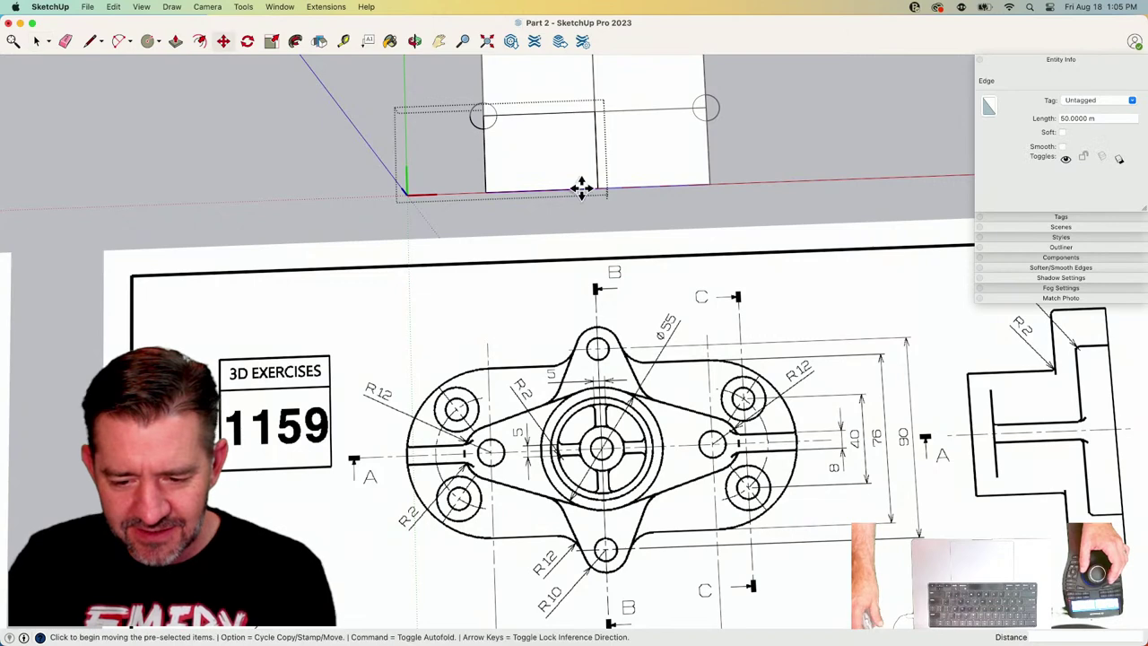
left_click(580, 190)
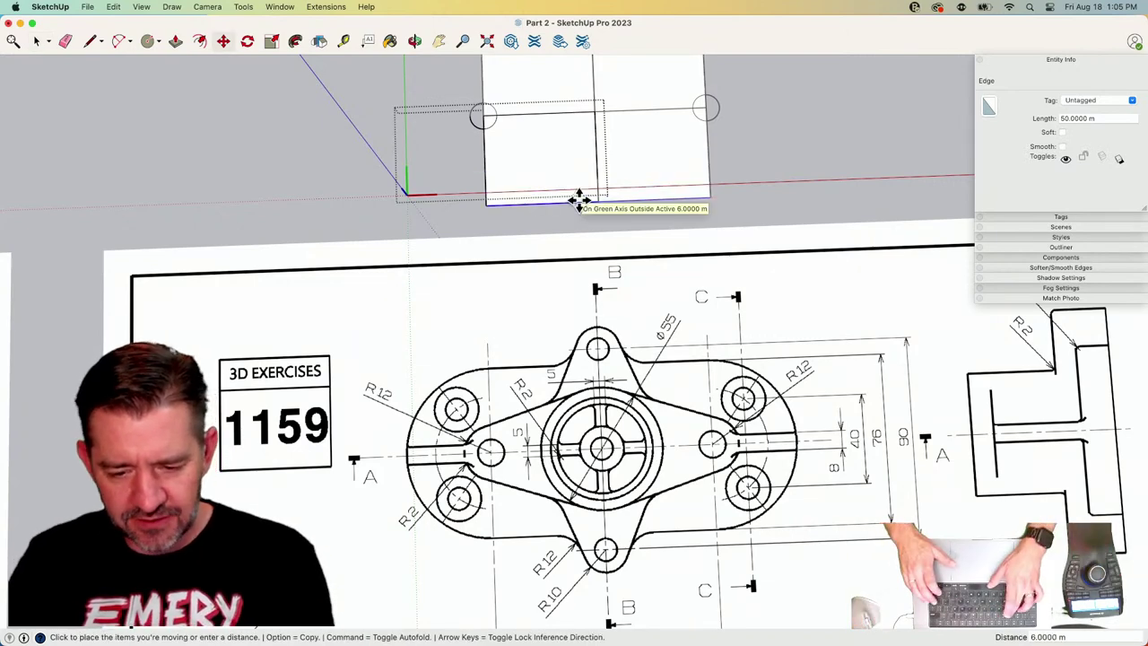
type("3")
key("Return")
Draw a circle centred on the hole through the moved edge's endpoint, and a line from its centre to its outer end.
scroll(559, 174, "up", 2)
key("c")
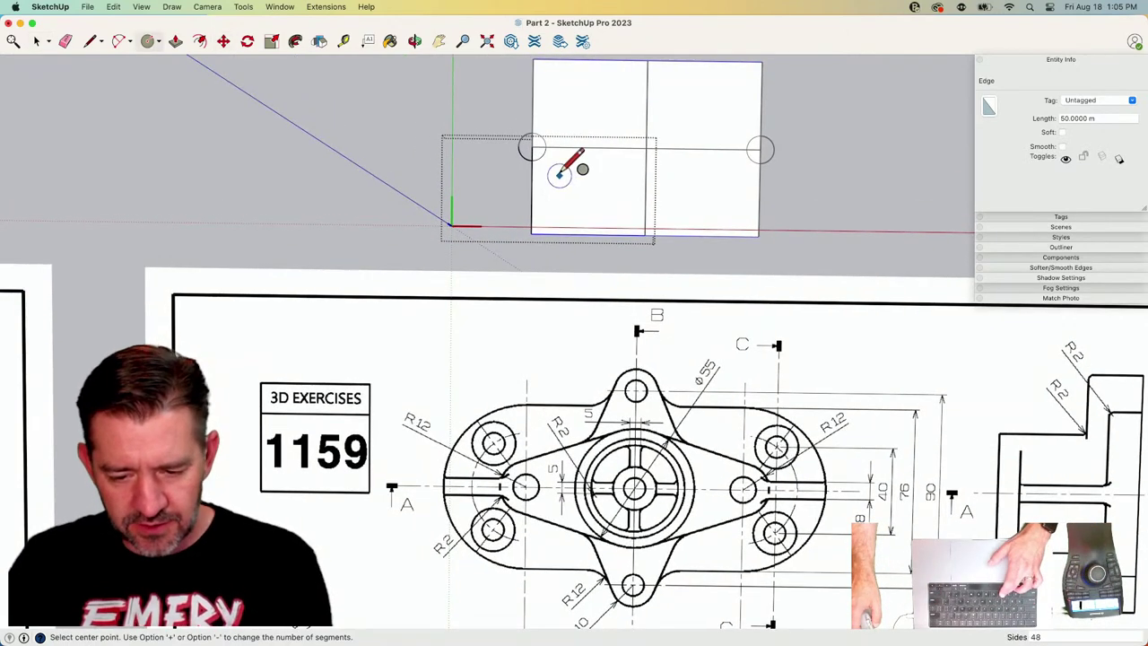
left_click(532, 232)
key("l")
left_click(532, 146)
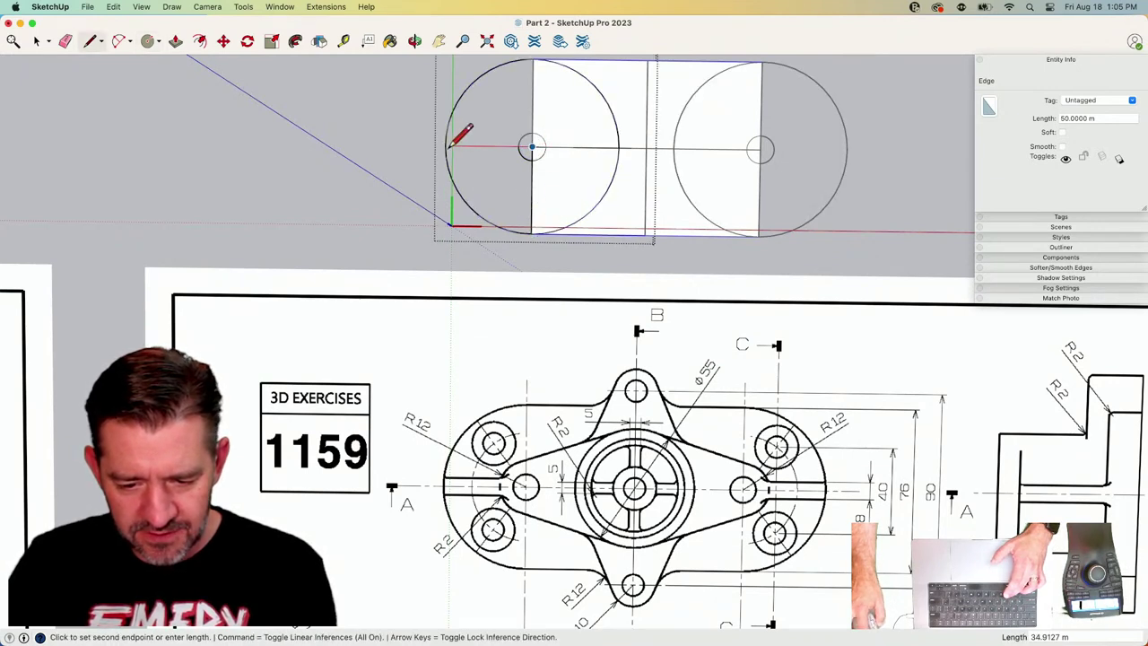
left_click(446, 146)
Erase the surplus part of the large circle inside the quarter and close the component.
key("e")
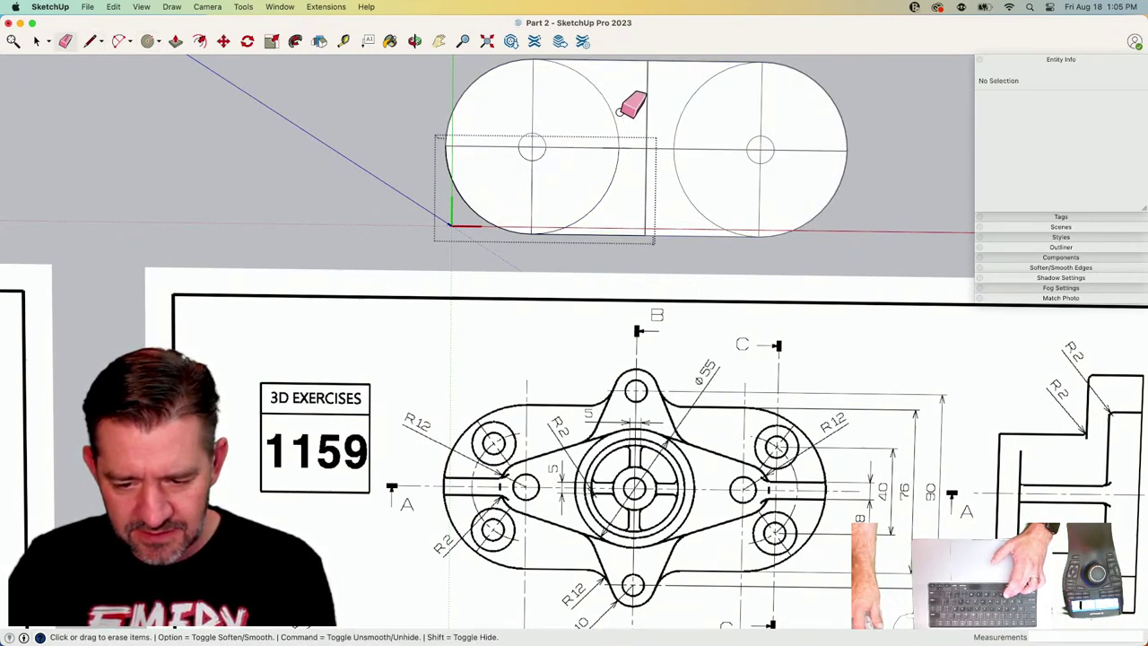
left_click(608, 183)
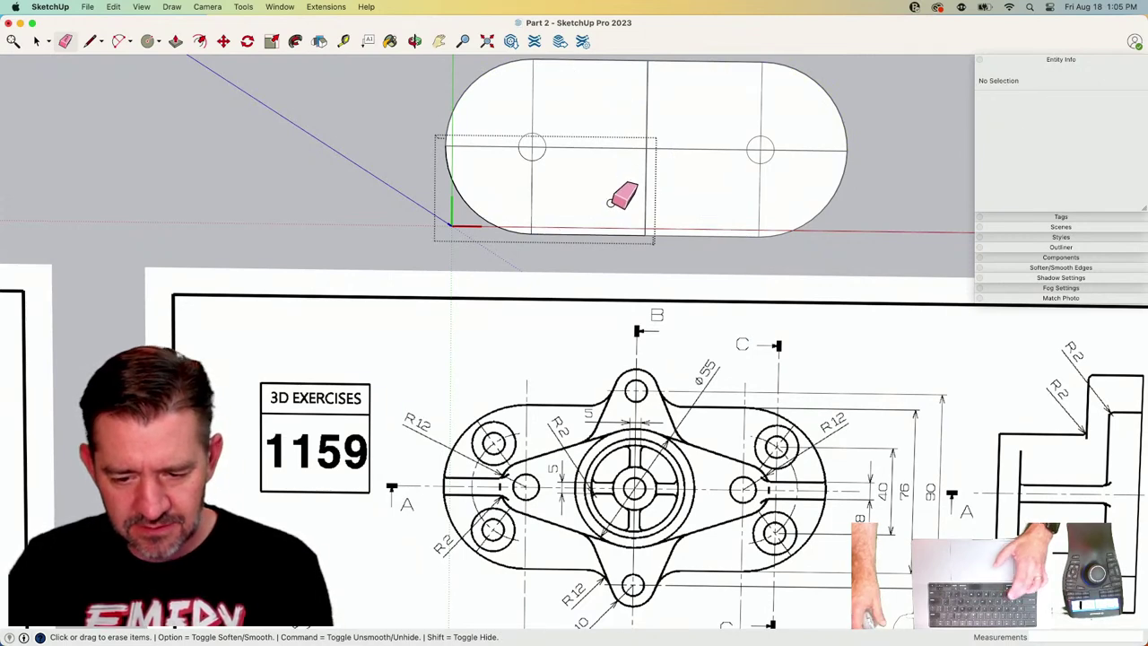
key("space")
left_click(418, 217)
Reopen the quarter component, erase the construction line through the hole so that it is open, and leave the component.
middle_click_drag(488, 201, 545, 199)
double_click(544, 198)
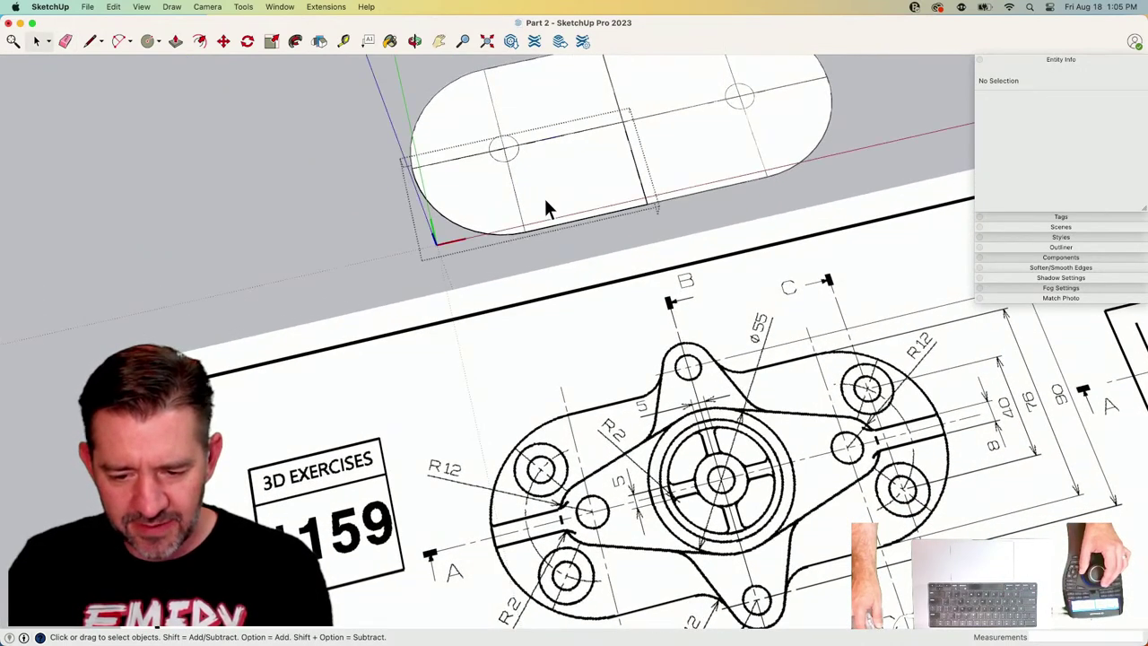
key("e")
scroll(516, 199, "up", 6)
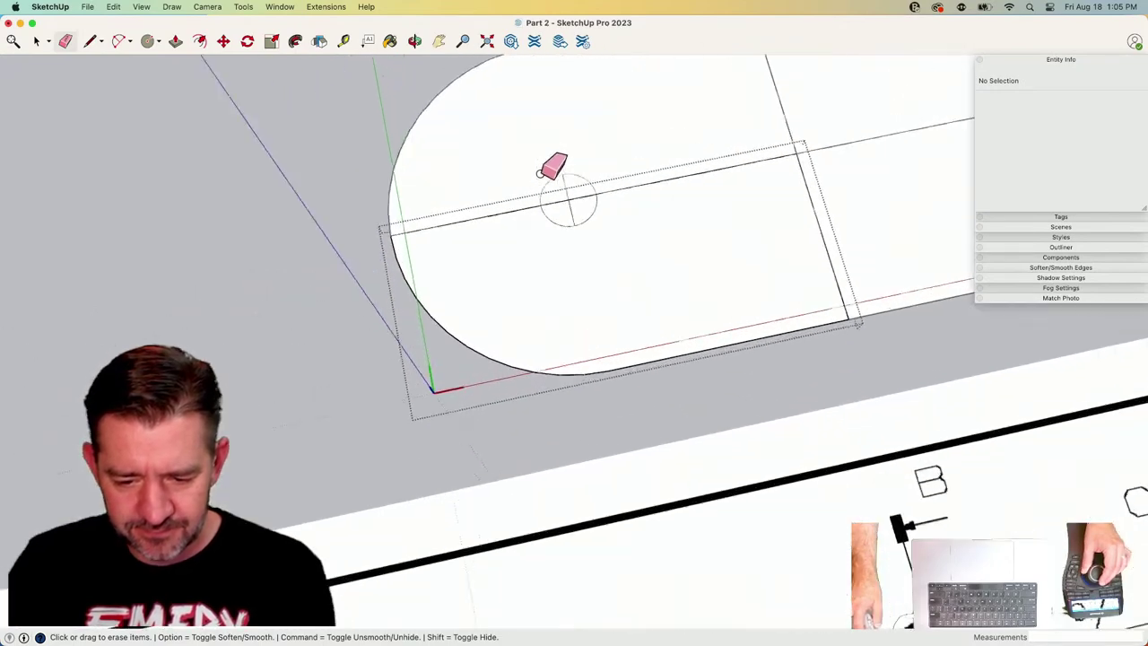
left_click(570, 218)
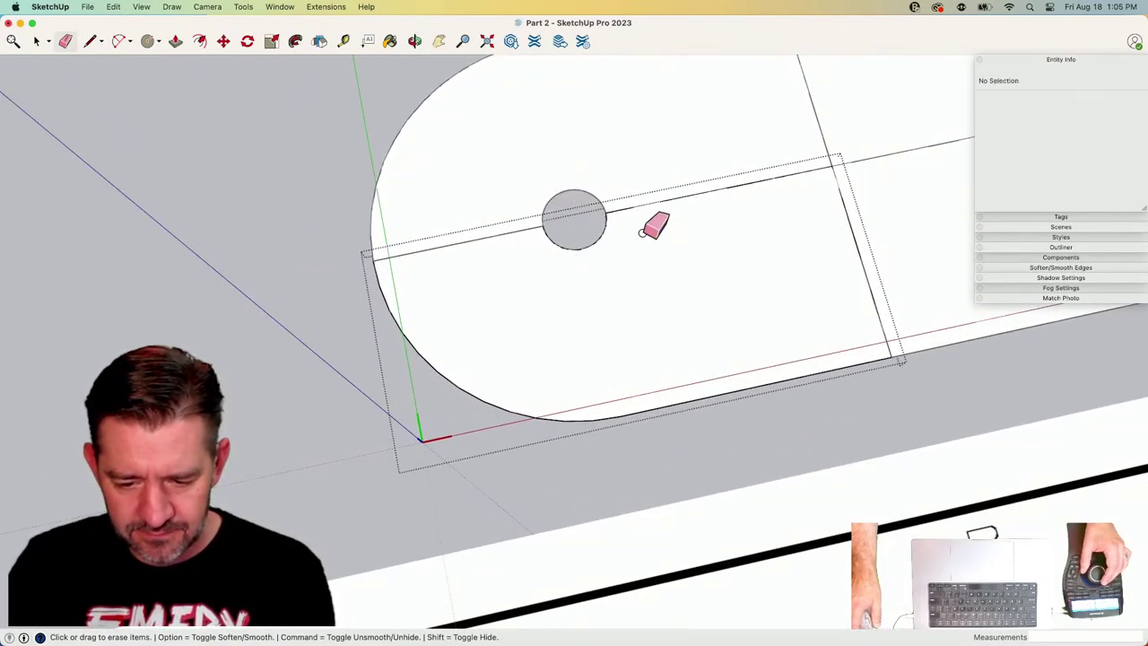
key("space")
scroll(630, 278, "down", 8)
left_click(658, 271)
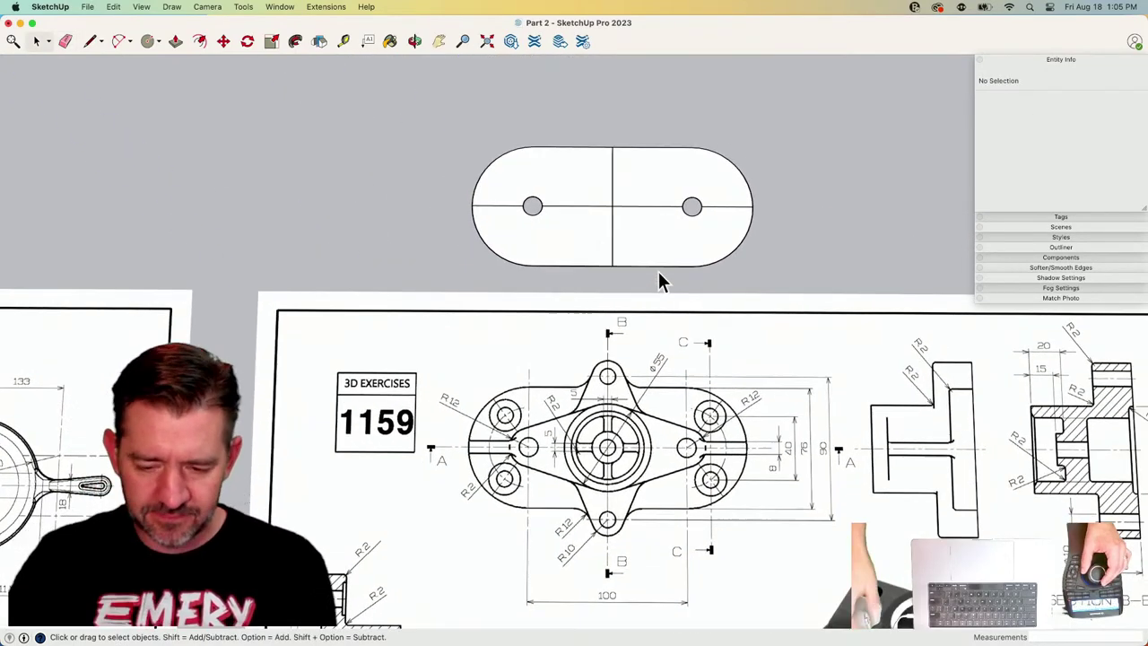
Draw a line across the slot's full width along its middle seam.
key("l")
left_click(612, 146)
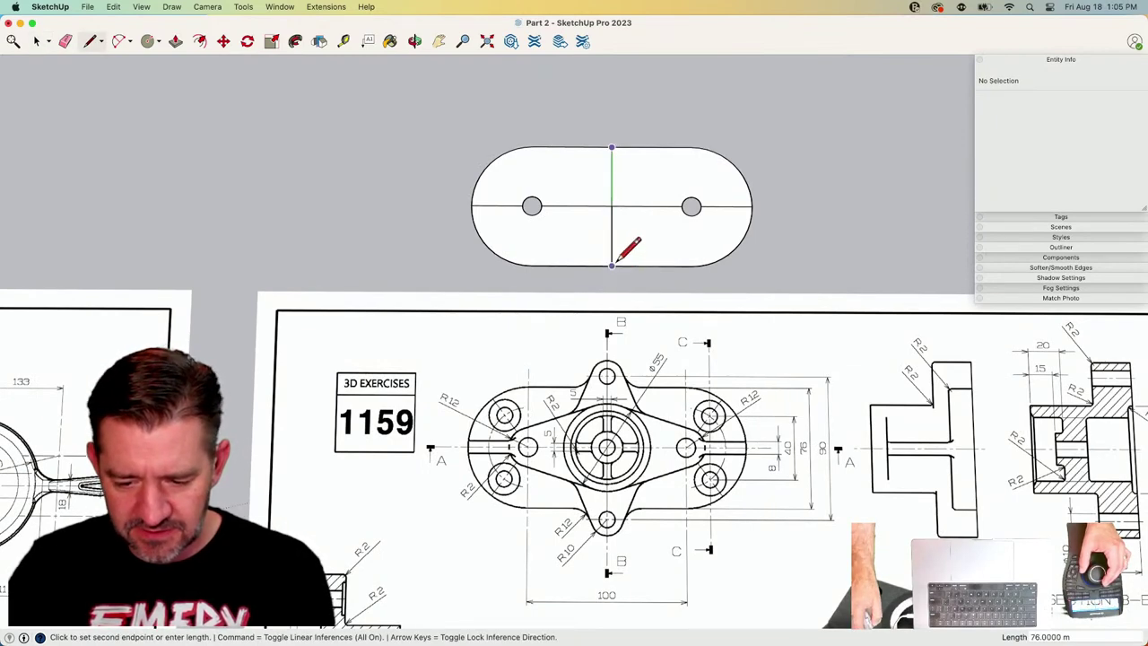
left_click(611, 266)
key("space")
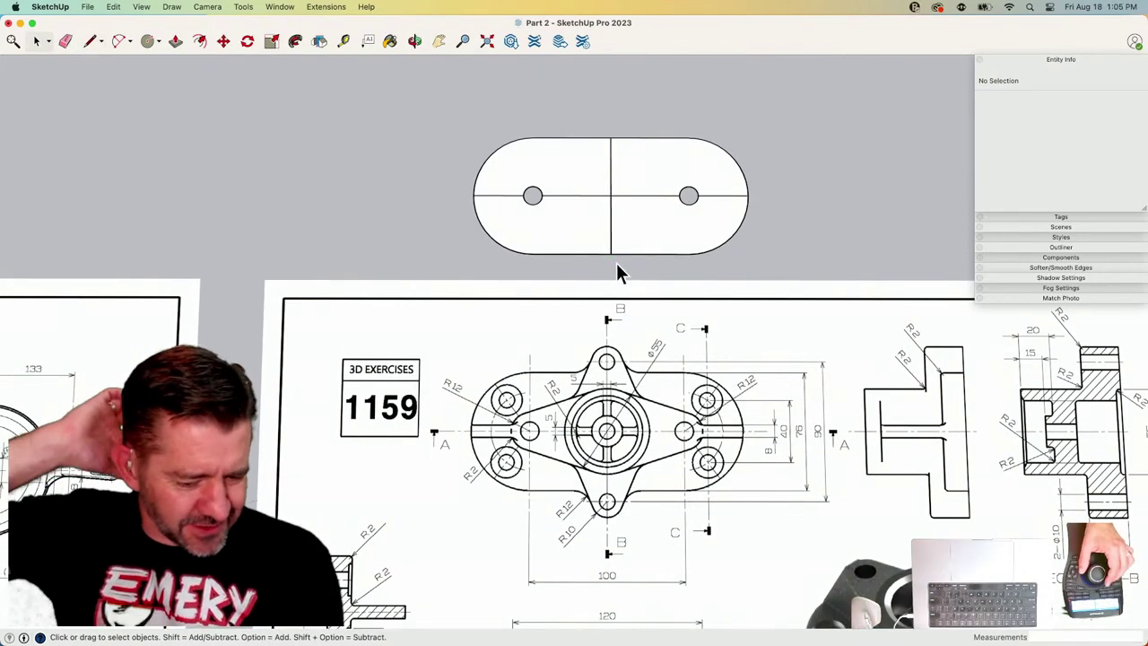
Draw a 45 m line from the slot's centre along the green axis past its lower edge.
key("l")
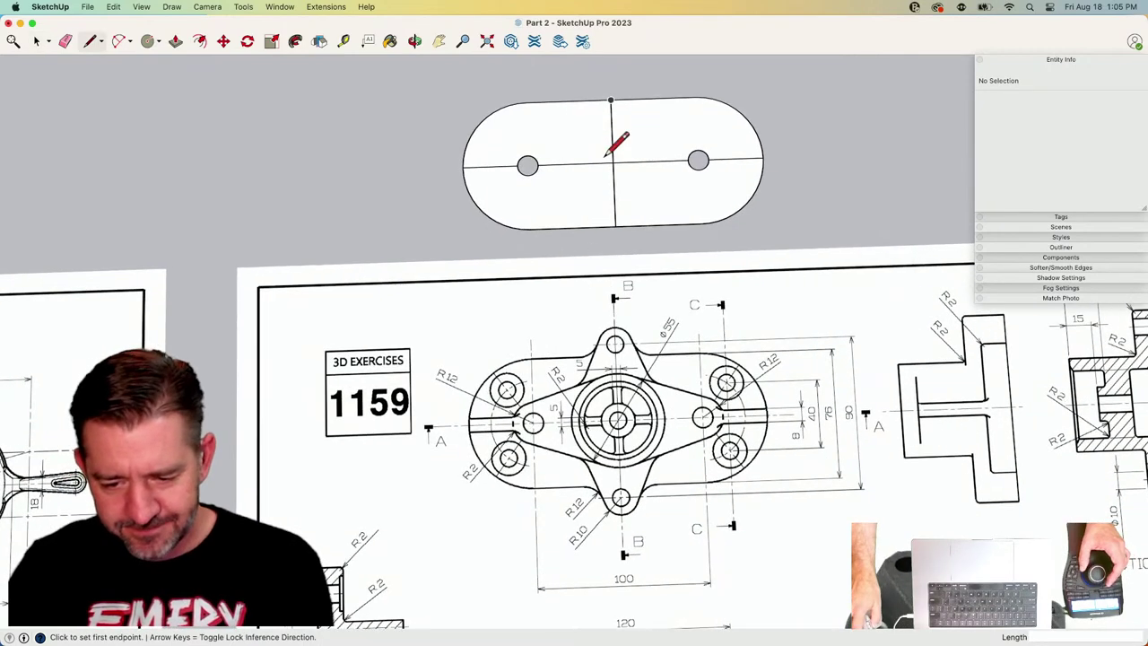
left_click(612, 161)
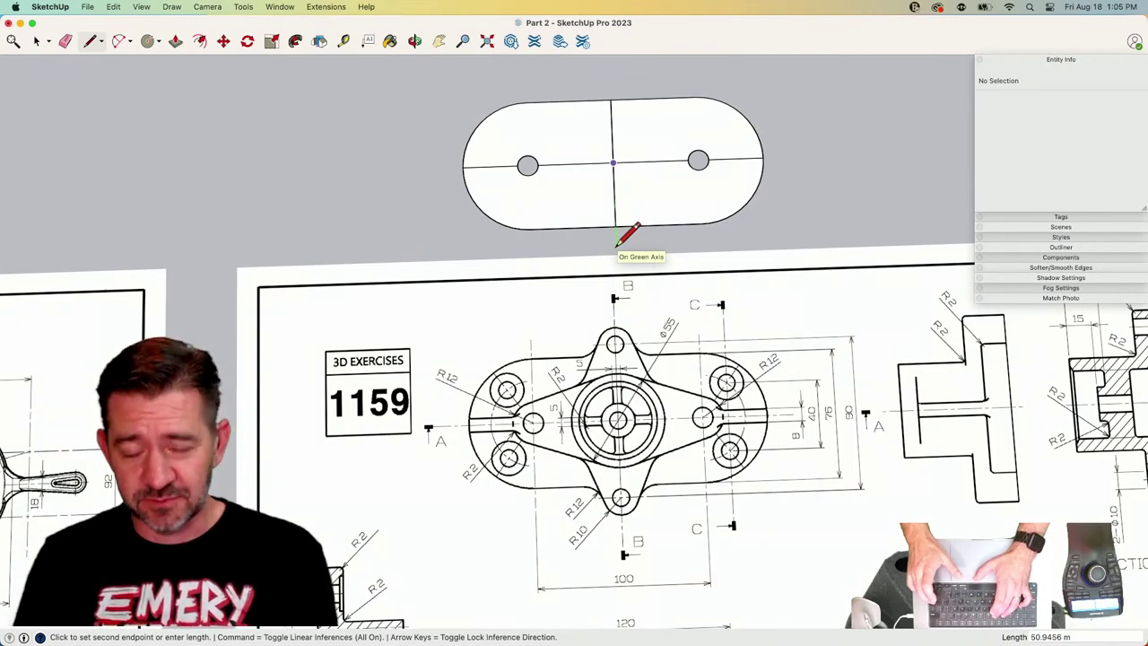
type("45")
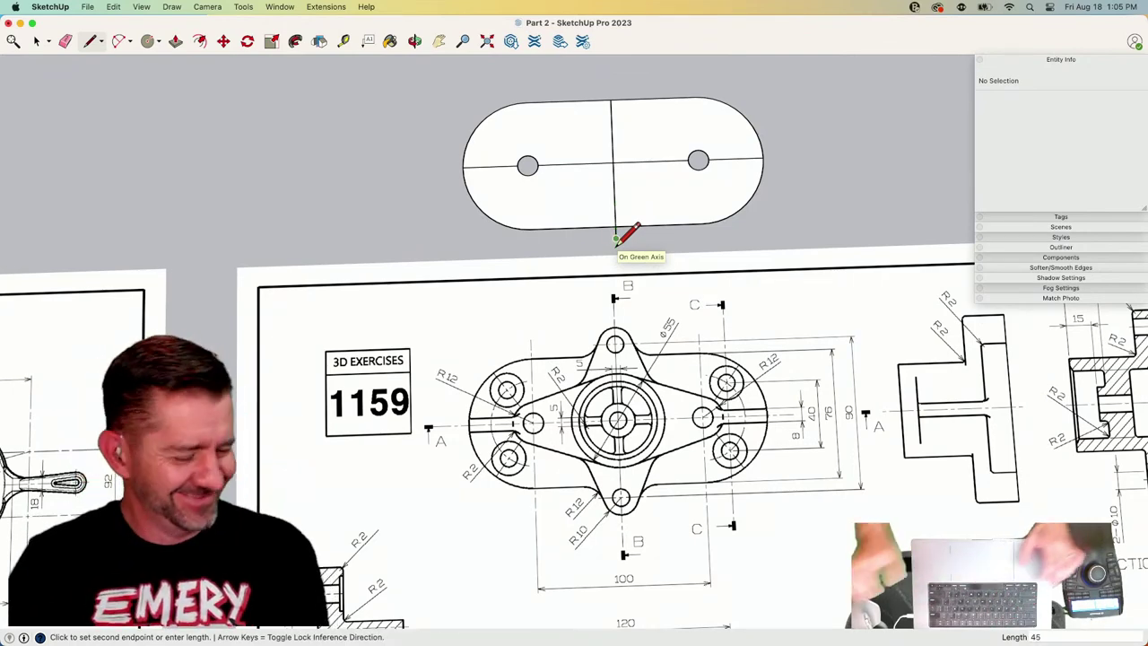
key("Return")
key("space")
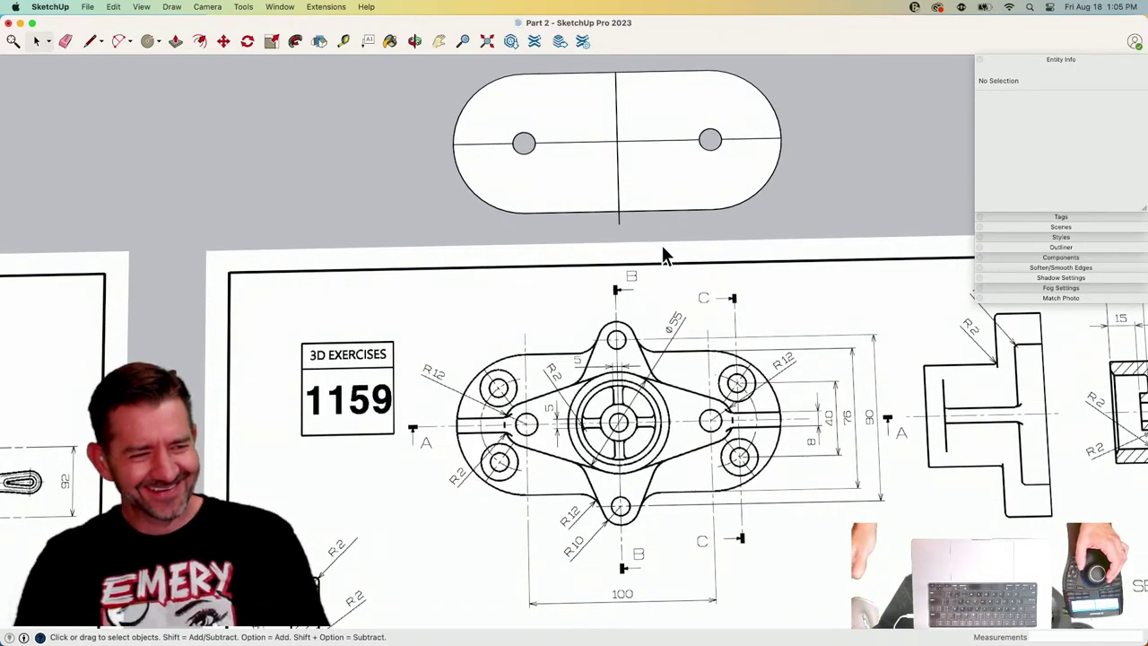
scroll(630, 100, "down", 1)
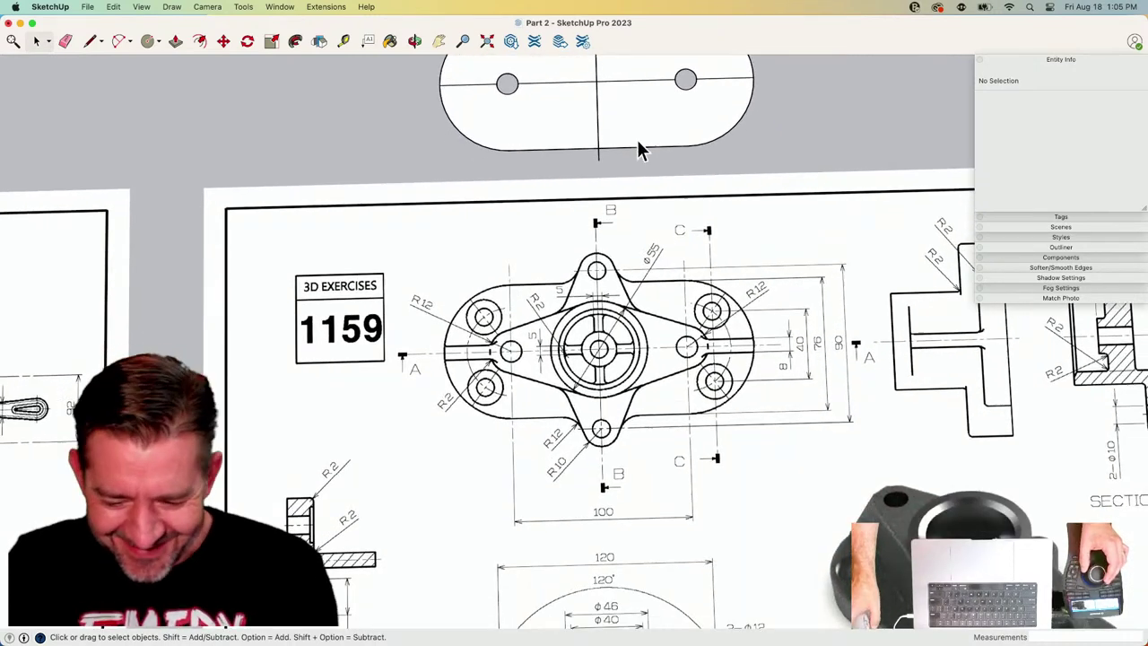
Examine drawing 1159's plan view and sections for the dimensions of the lower lobe and its hole.
scroll(638, 141, "up", 1)
scroll(637, 141, "down", 1)
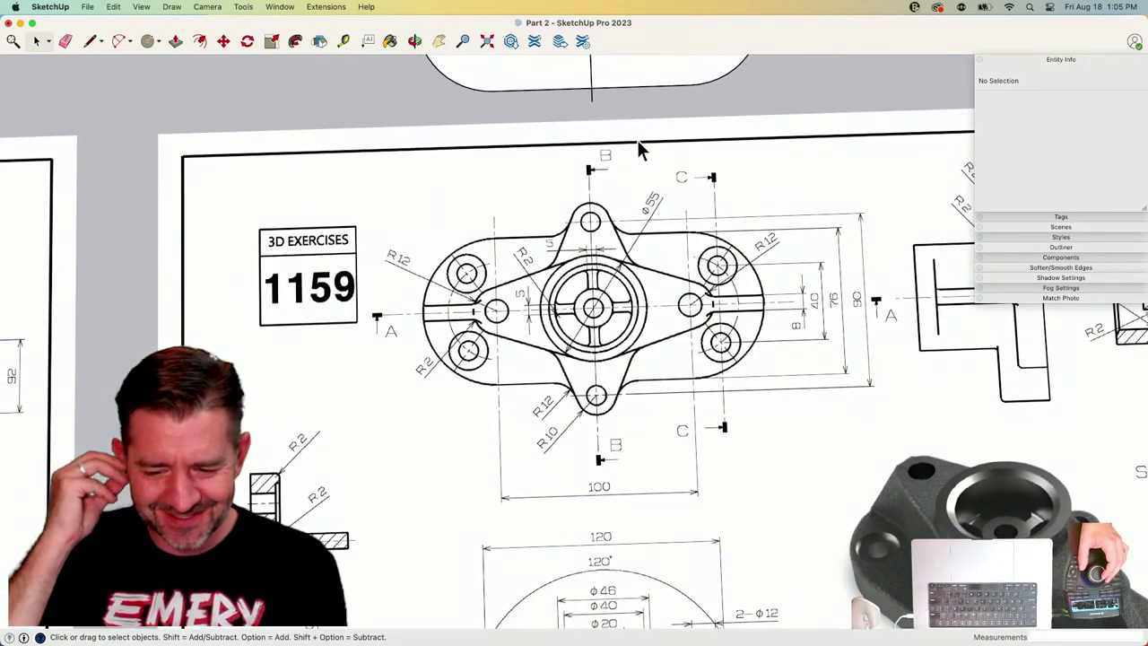
scroll(636, 139, "down", 2)
scroll(596, 229, "down", 2)
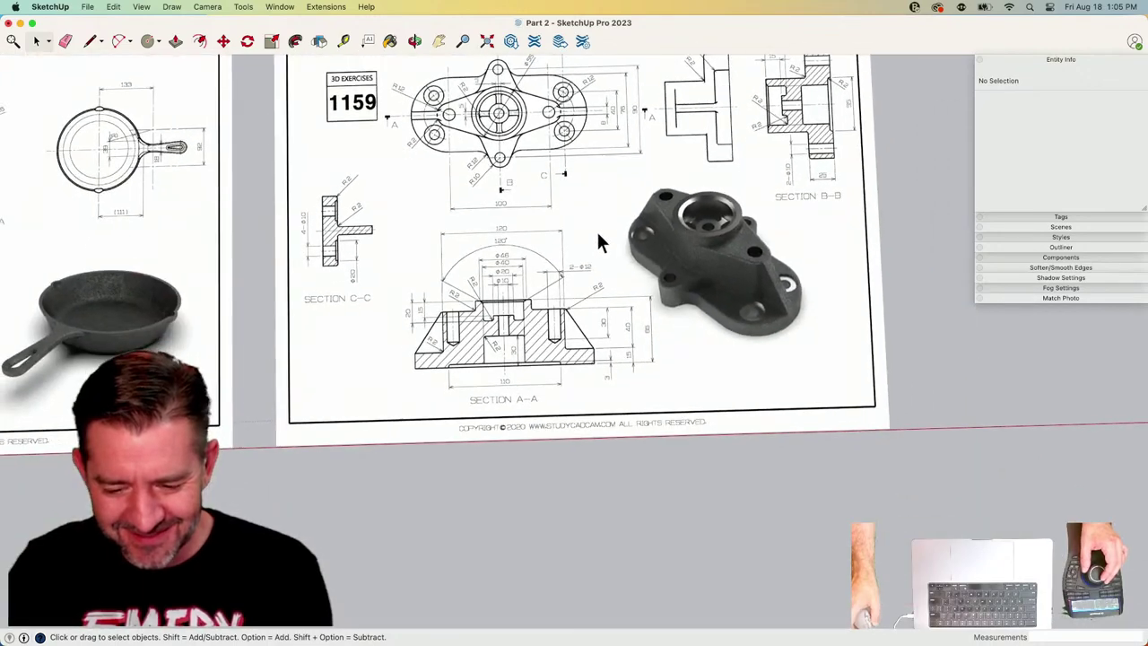
scroll(595, 224, "up", 1)
scroll(664, 305, "down", 2)
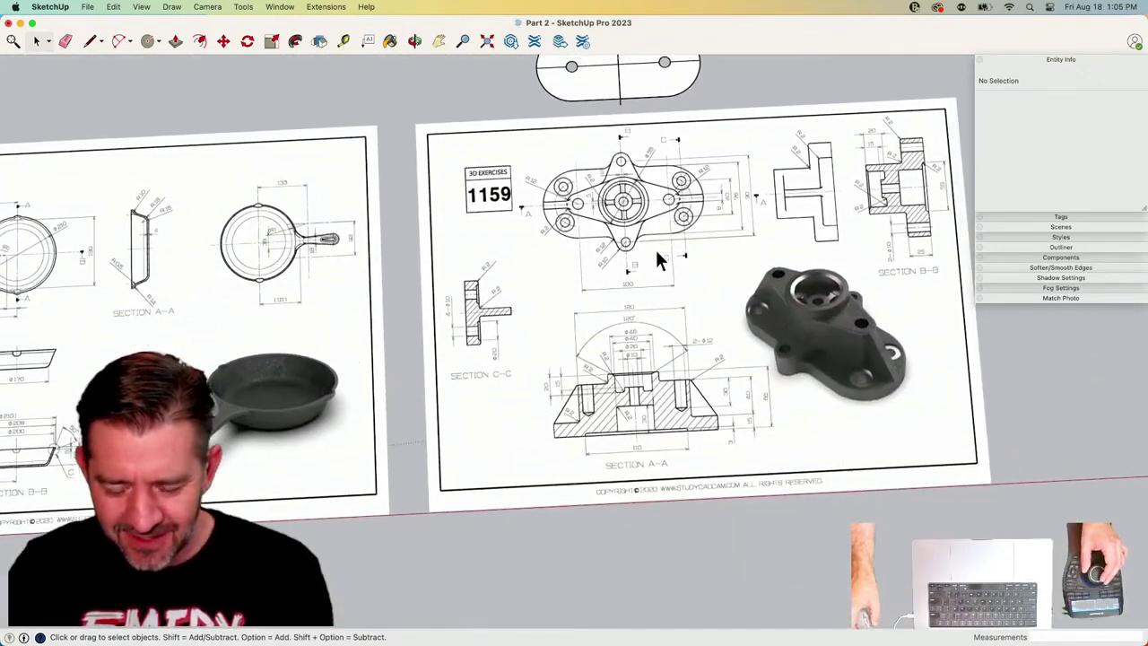
scroll(612, 384, "up", 1)
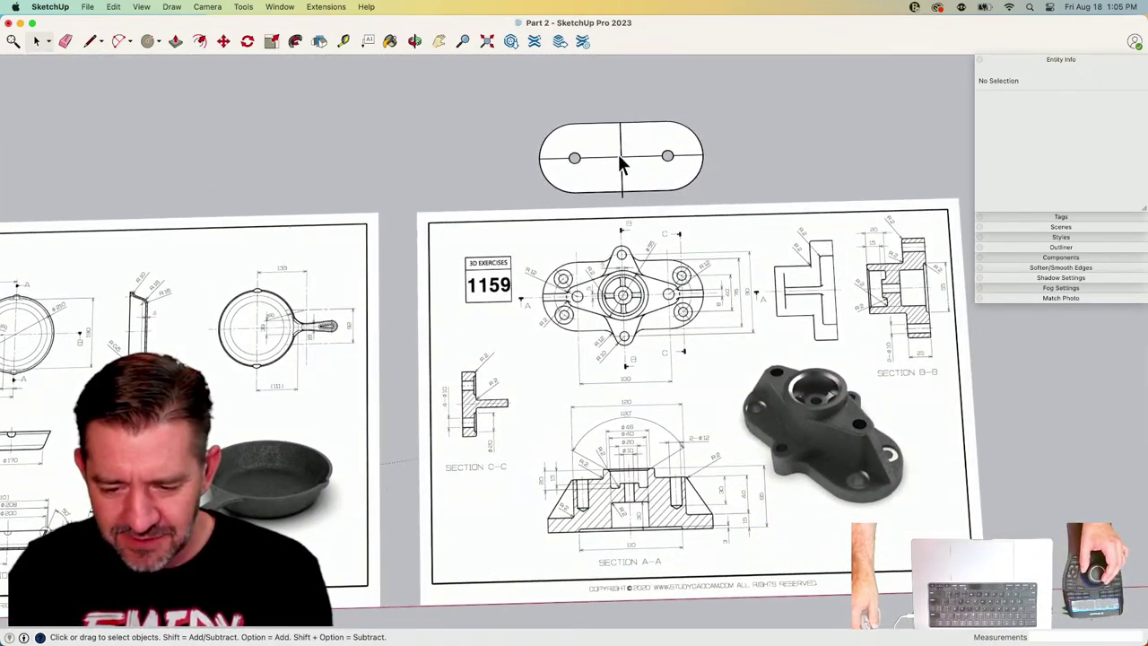
scroll(745, 376, "up", 2)
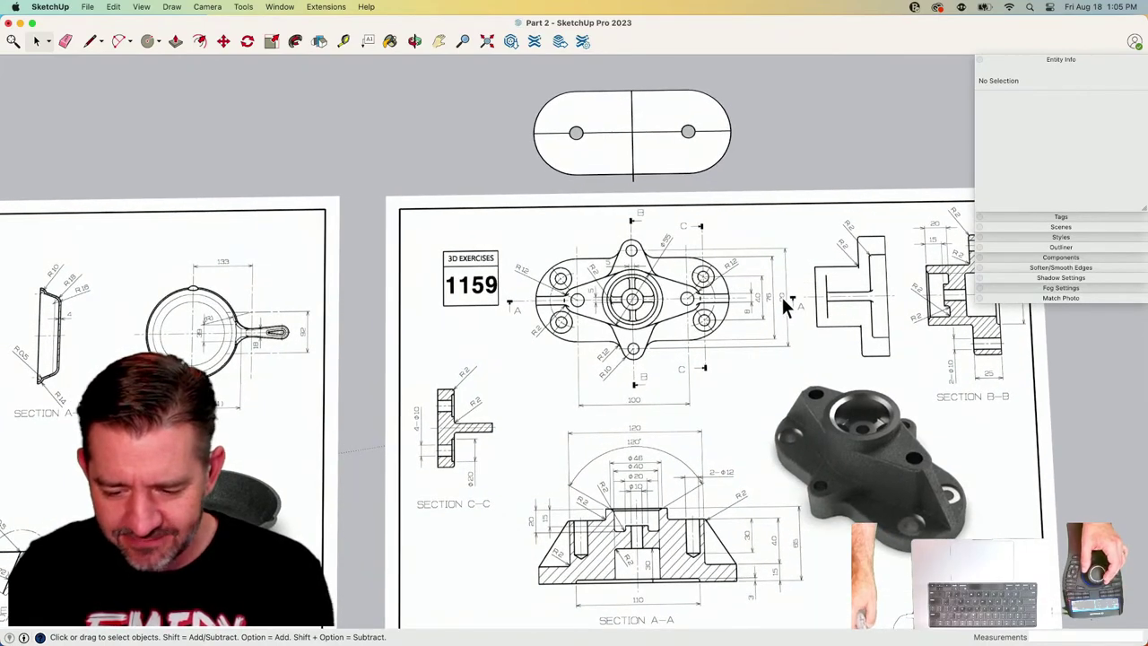
scroll(625, 403, "up", 2)
scroll(644, 339, "down", 1)
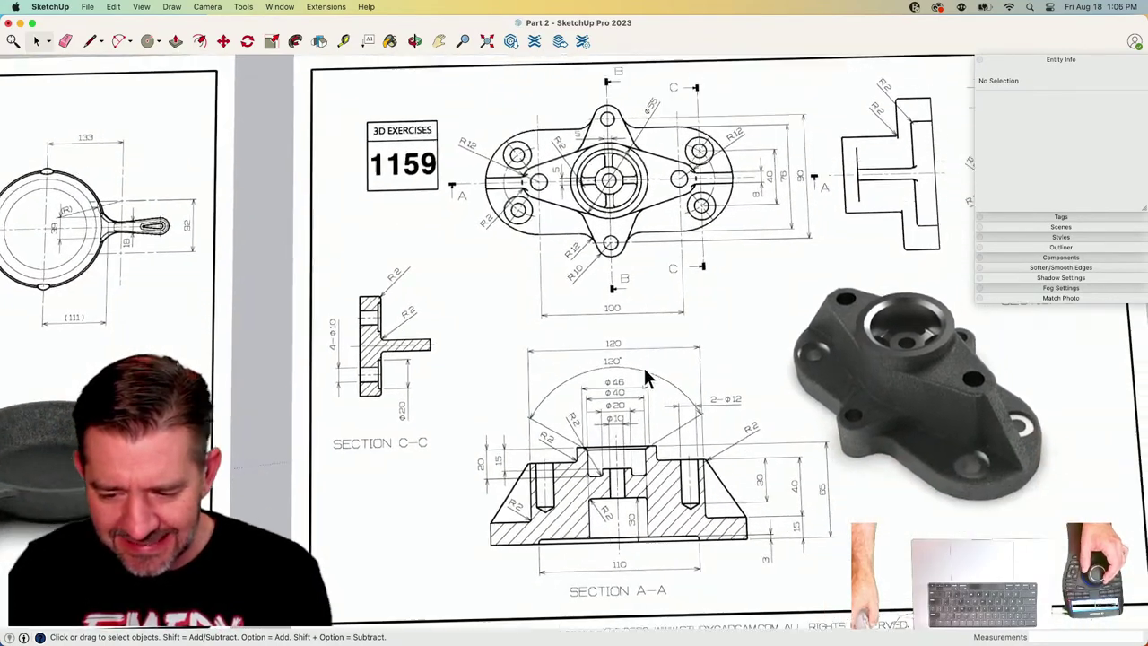
scroll(704, 249, "right", 1)
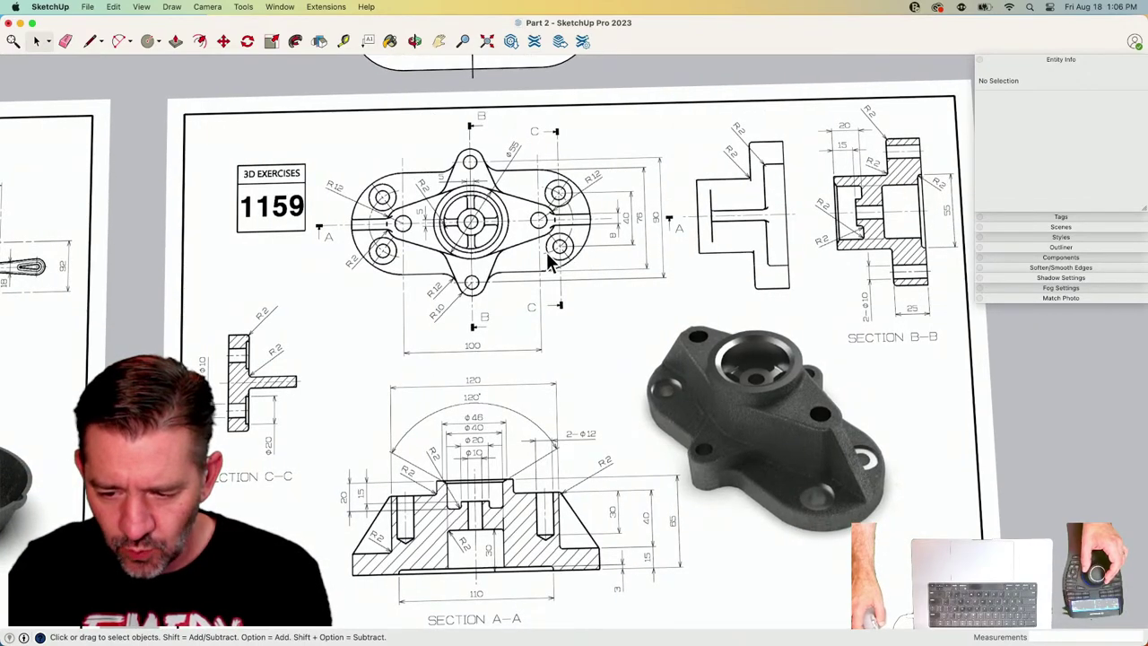
scroll(524, 231, "up", 3)
scroll(544, 307, "up", 1)
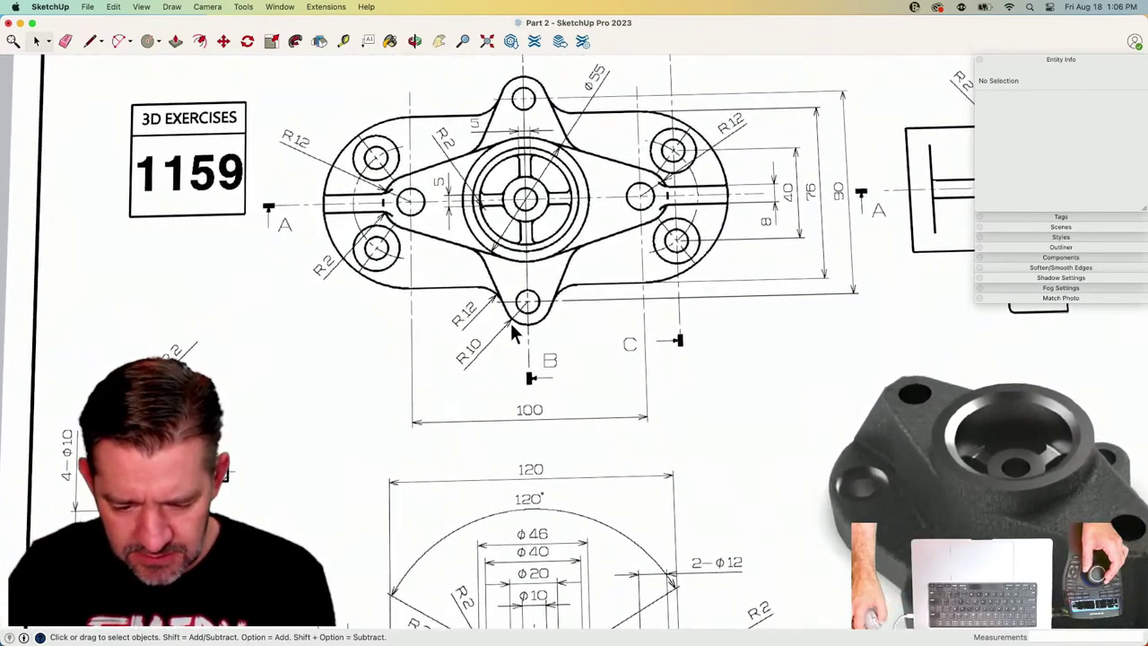
scroll(546, 278, "up", 2)
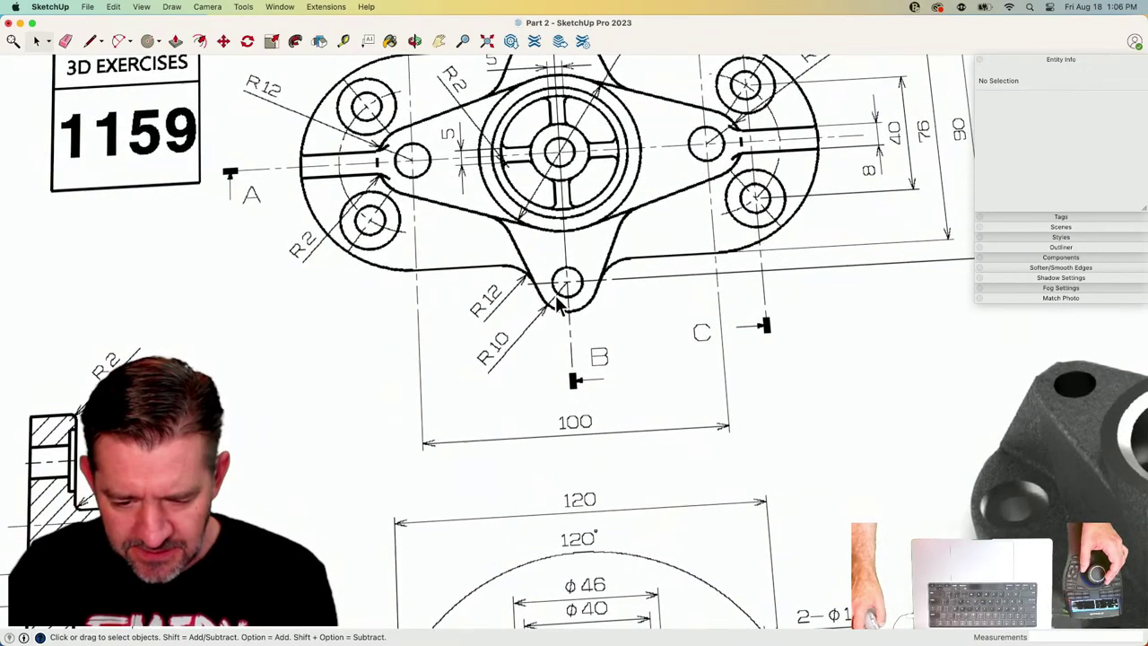
scroll(555, 307, "down", 2)
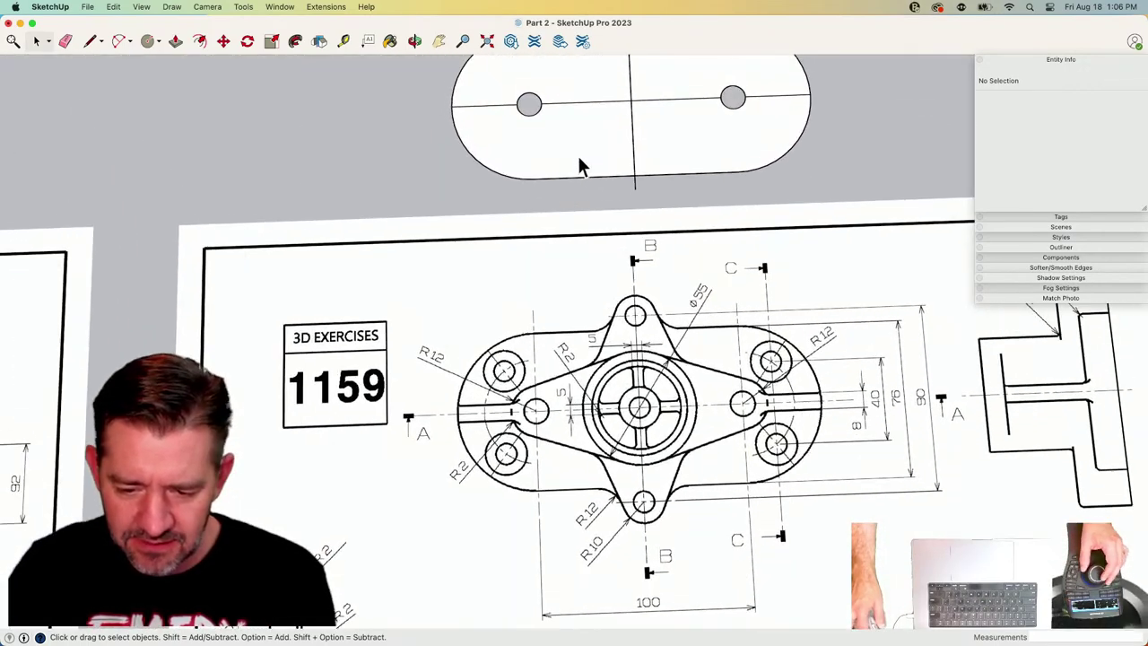
Open the lower quarter component and draw a 5 m radius circle centred on the end of the line extending past the slot.
double_click(573, 147)
key("c")
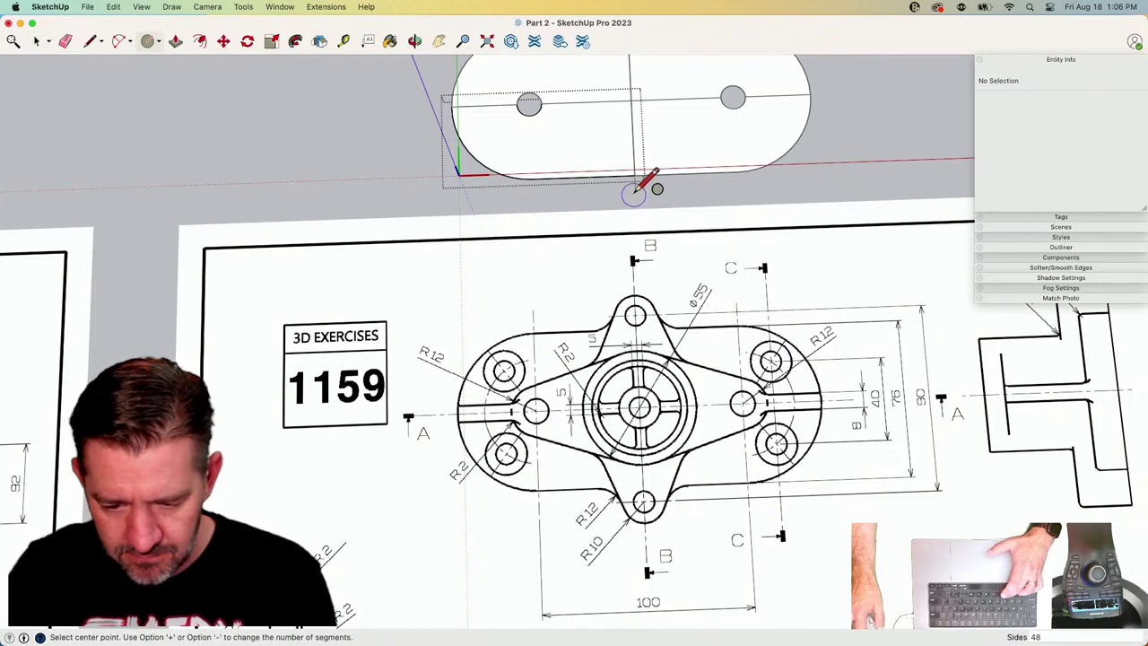
left_click(635, 189)
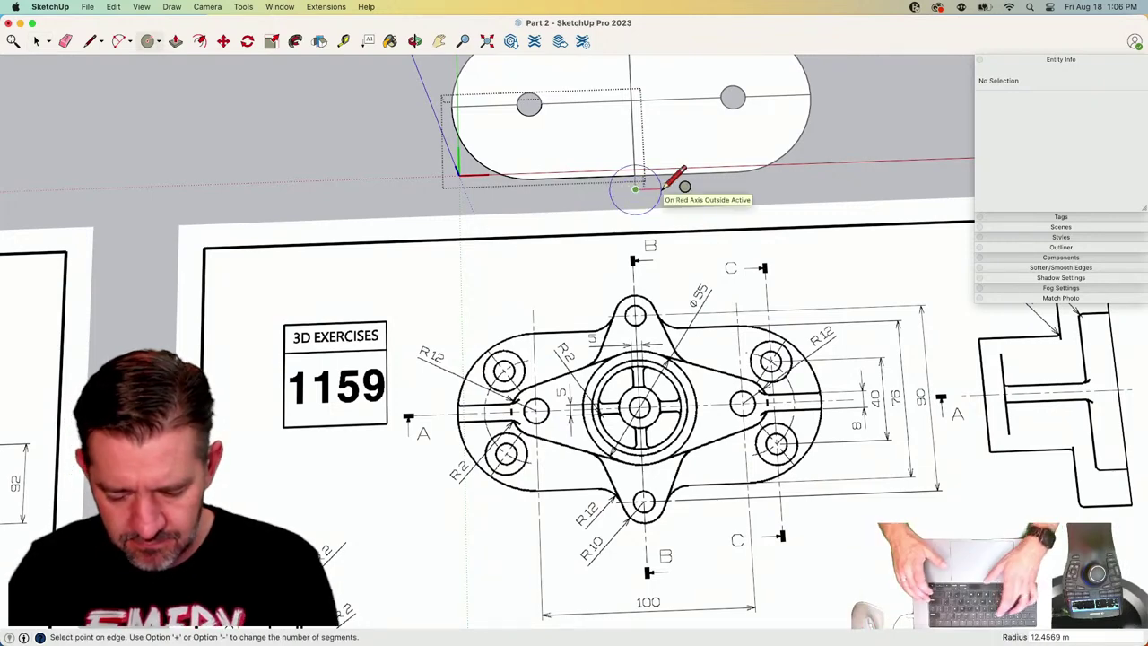
type("5")
key("Return")
key("space")
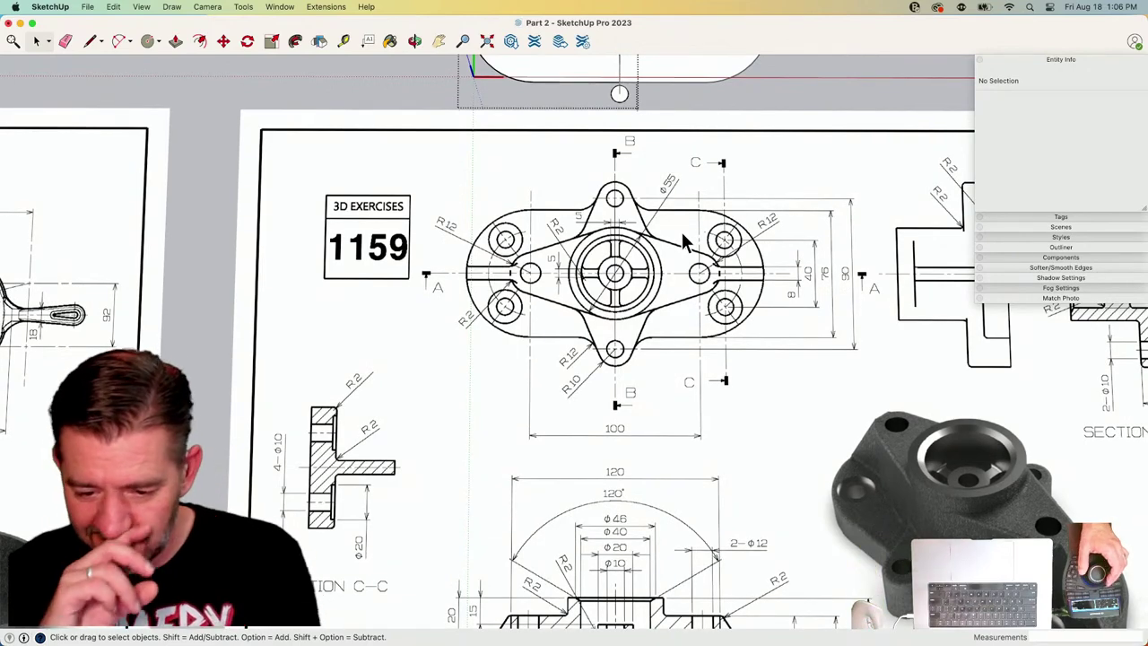
Close the quarter component and select that same quarter of the slot.
scroll(737, 224, "down", 3)
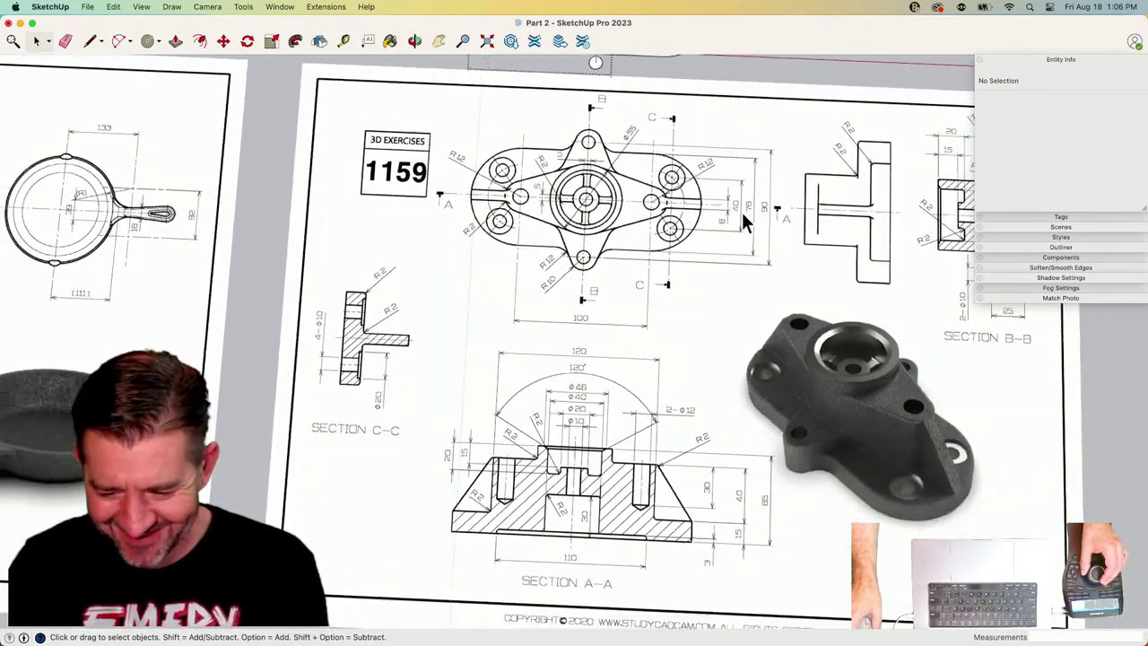
scroll(741, 212, "down", 10)
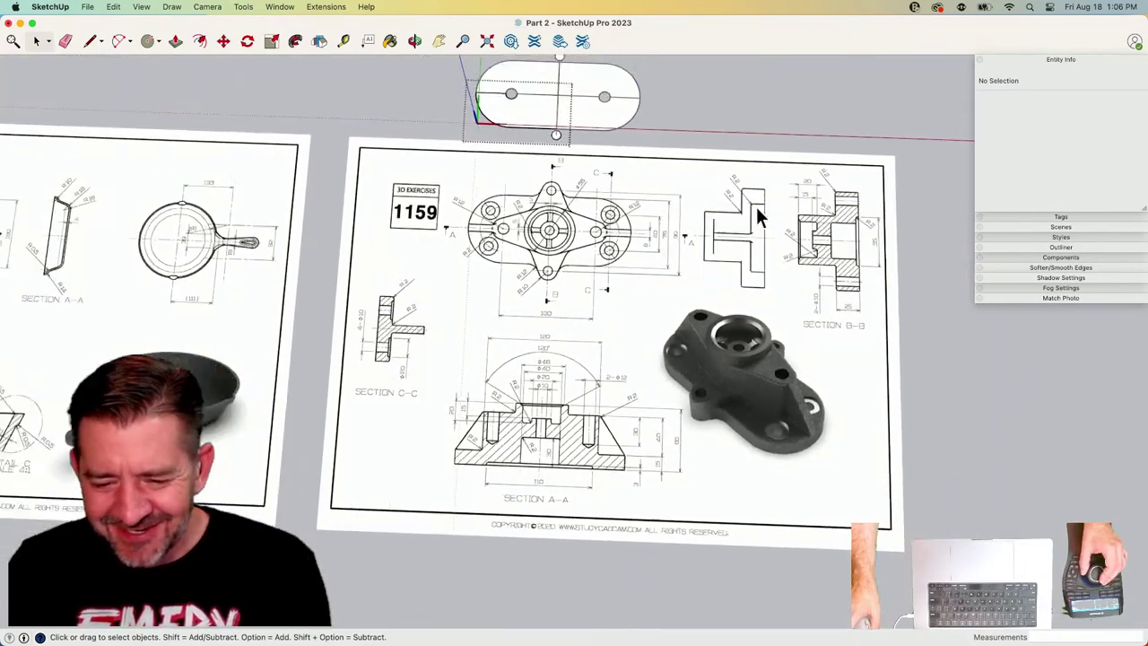
scroll(618, 235, "up", 4)
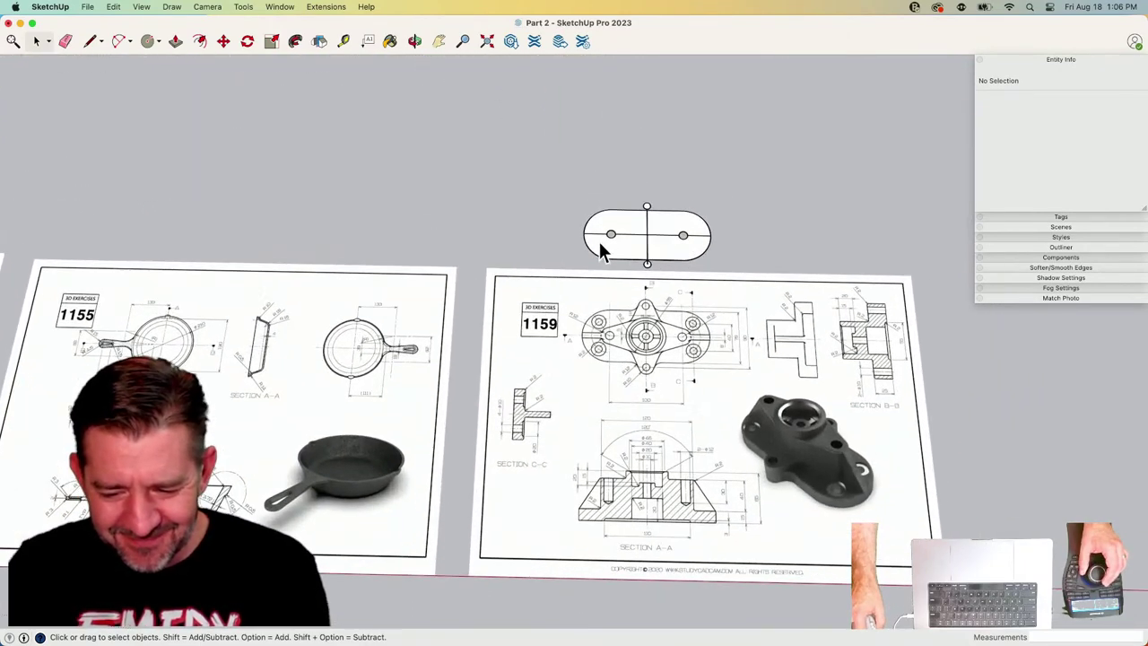
left_click(624, 247)
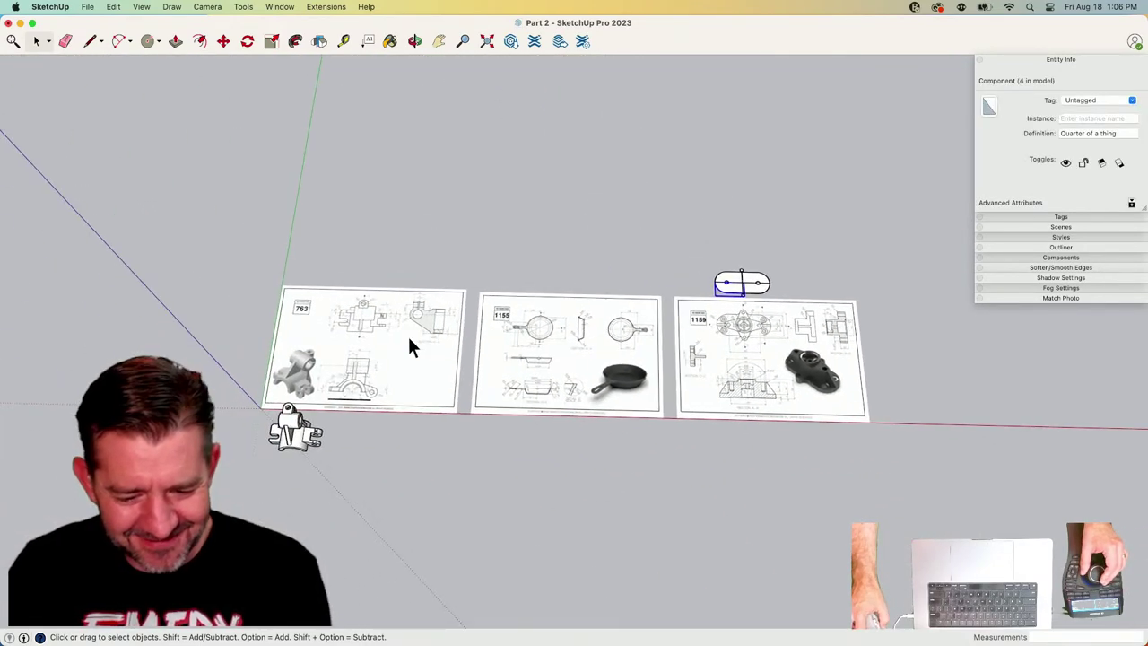
scroll(668, 257, "up", 2)
scroll(667, 256, "down", 8)
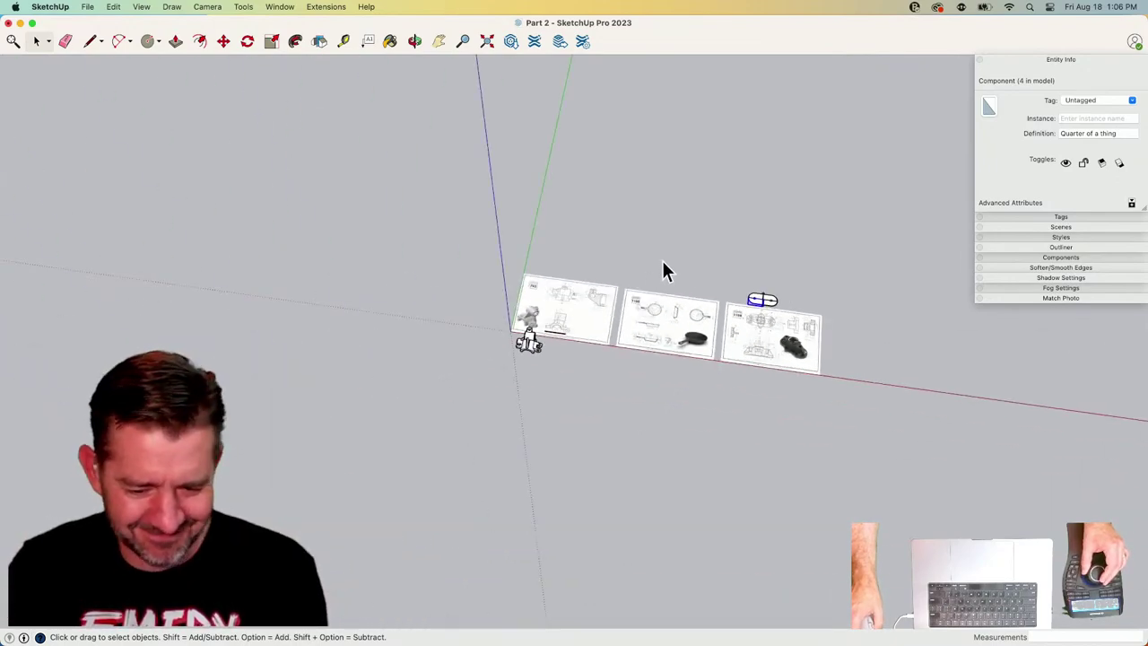
scroll(667, 254, "up", 6)
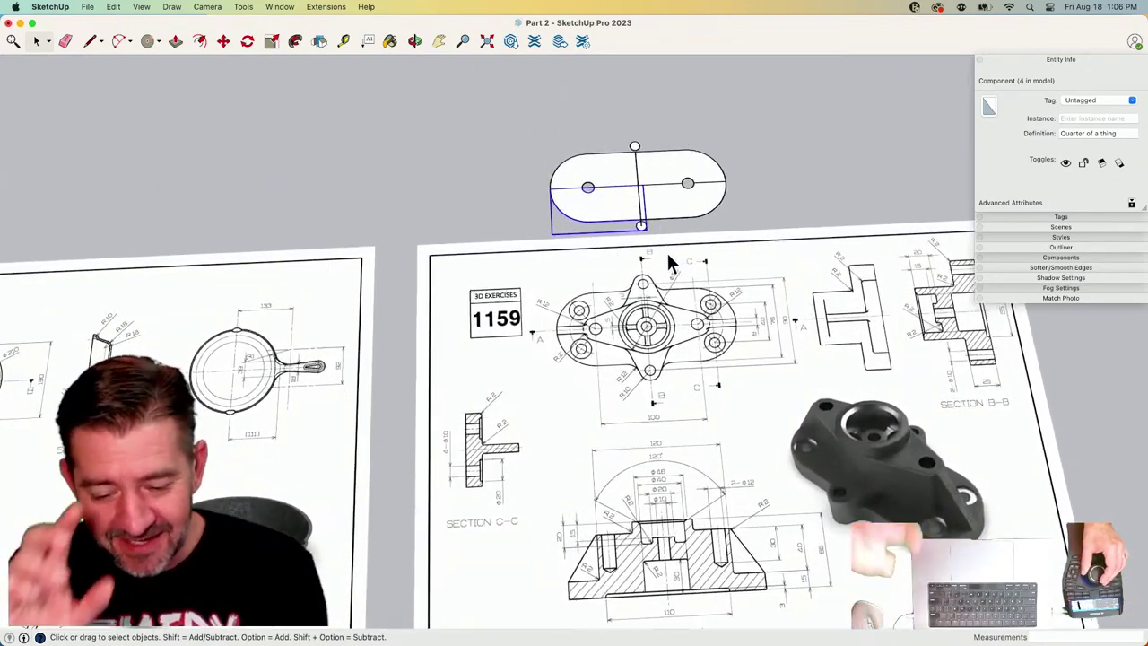
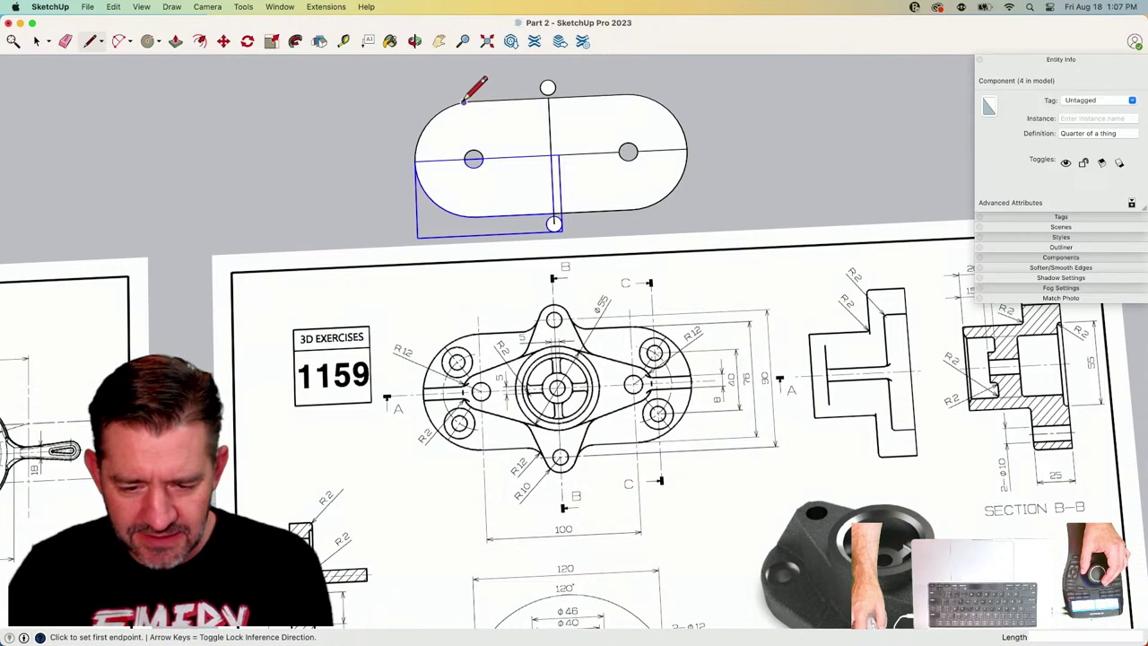
Measure the slot's straight section between diagonally opposite arc endpoints with a temporary rectangle, and cancel it.
left_click(471, 101)
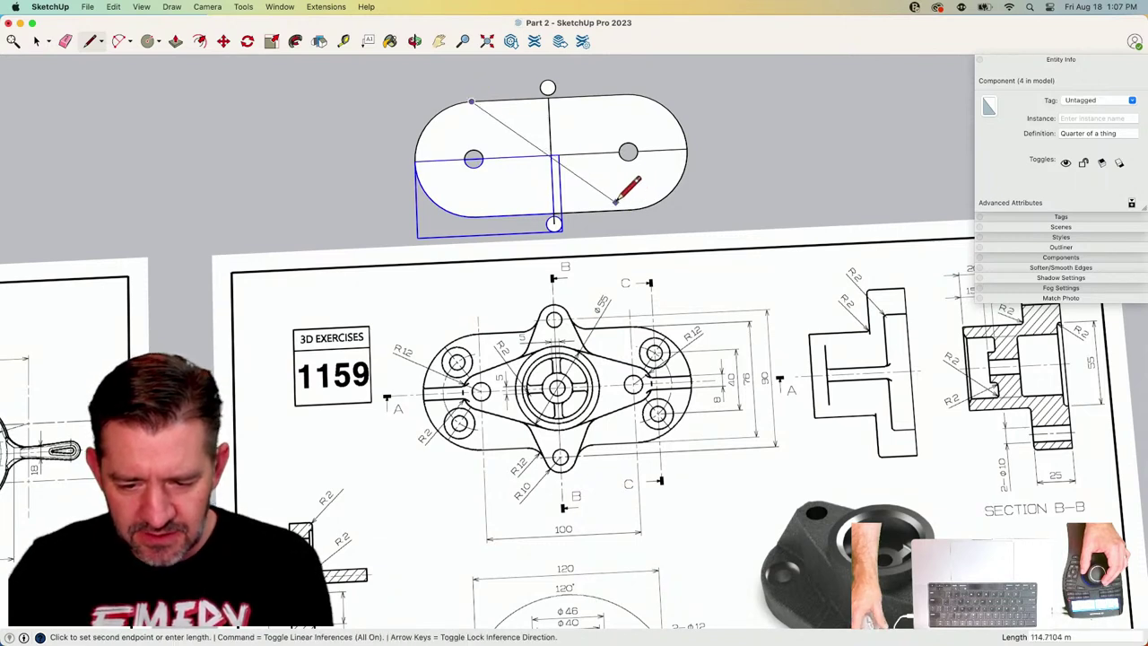
key("r")
left_click(471, 102)
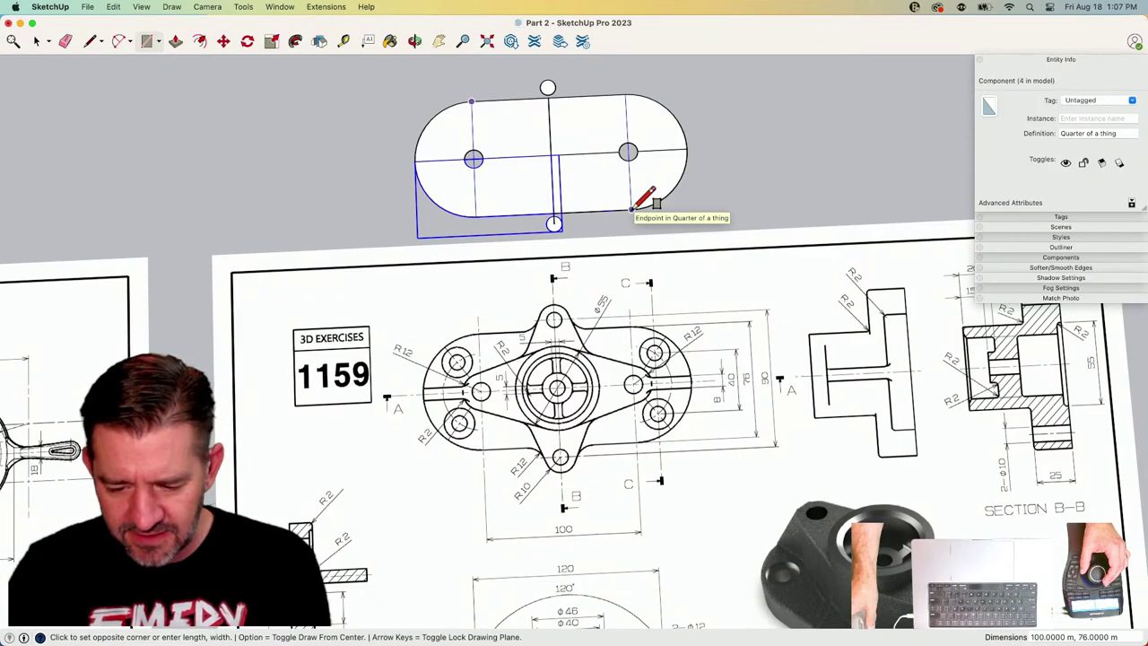
key("space")
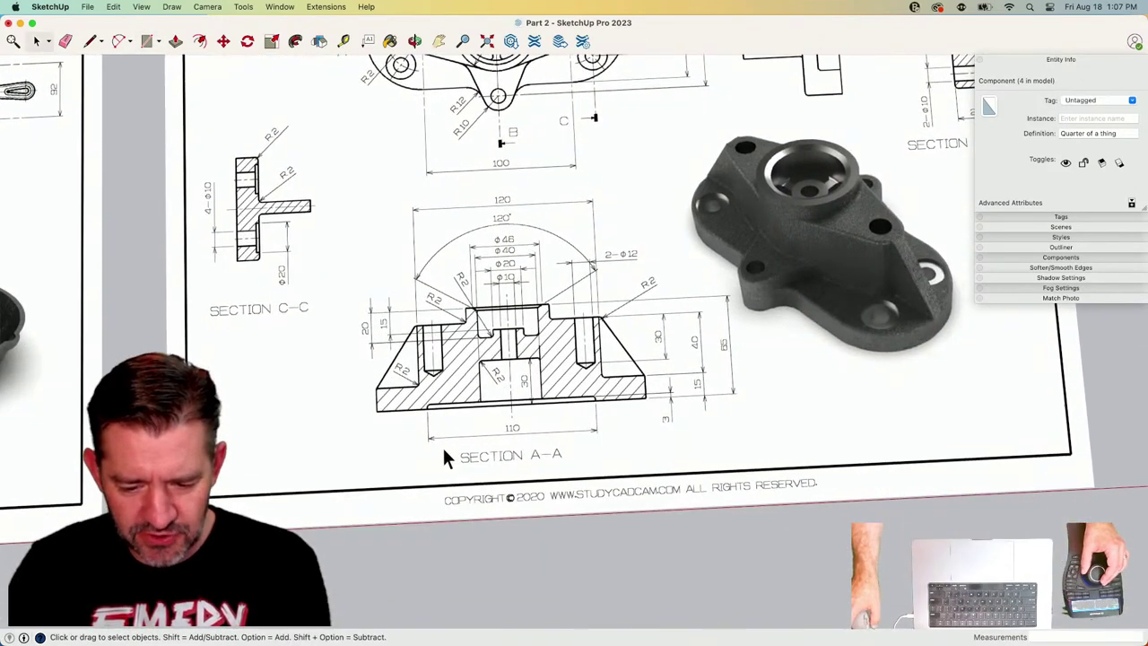
Examine the lower lobe's outer and fillet radii in the plan view, along with Sections A-A and B-B of drawing 1159.
scroll(445, 427, "up", 5)
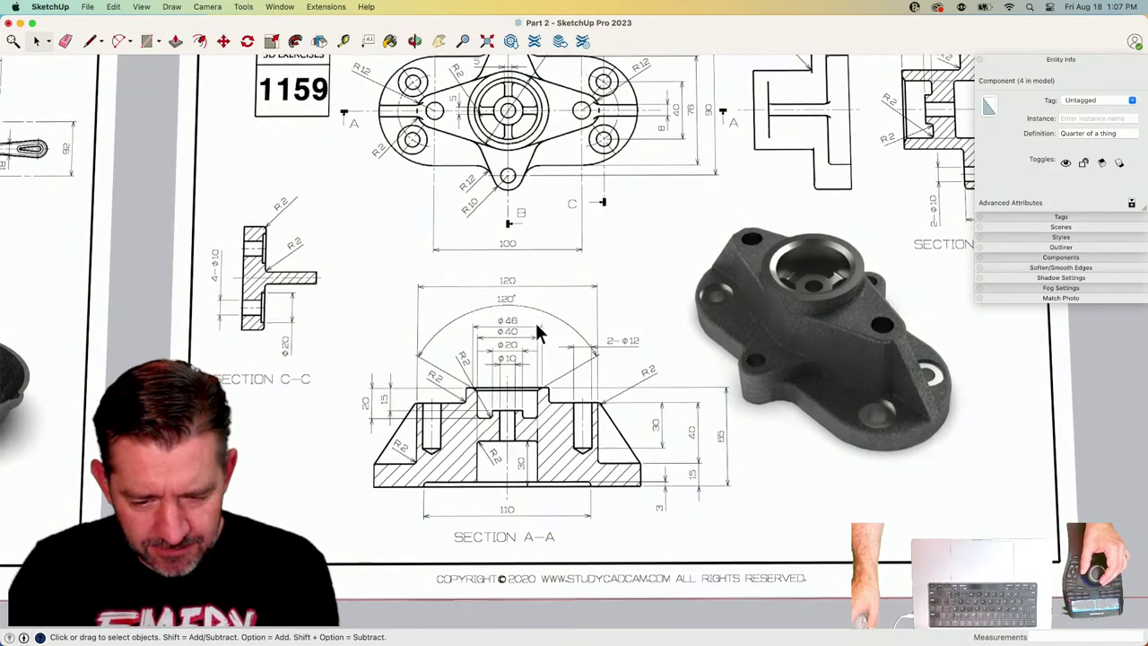
scroll(566, 319, "down", 2)
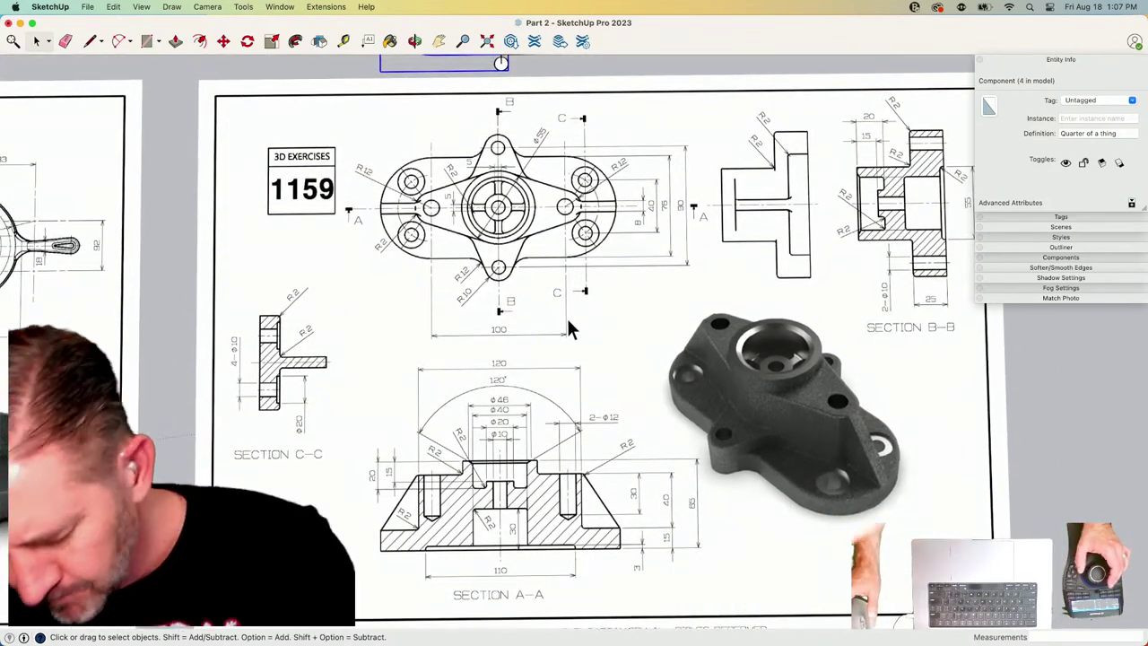
scroll(567, 318, "down", 1)
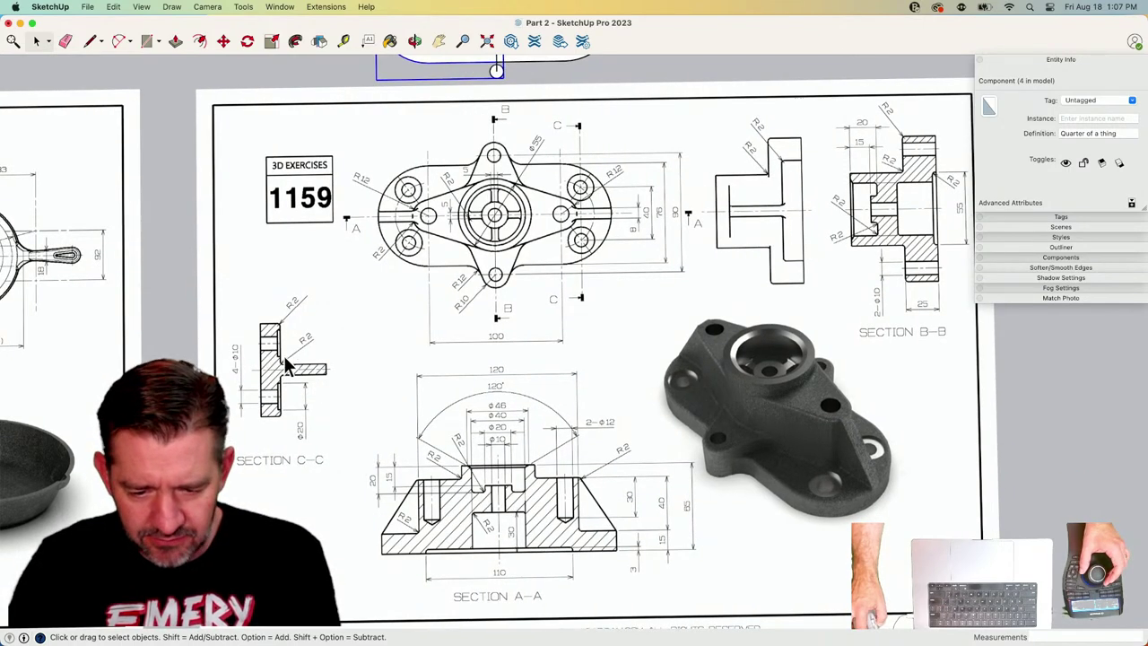
scroll(498, 193, "up", 5)
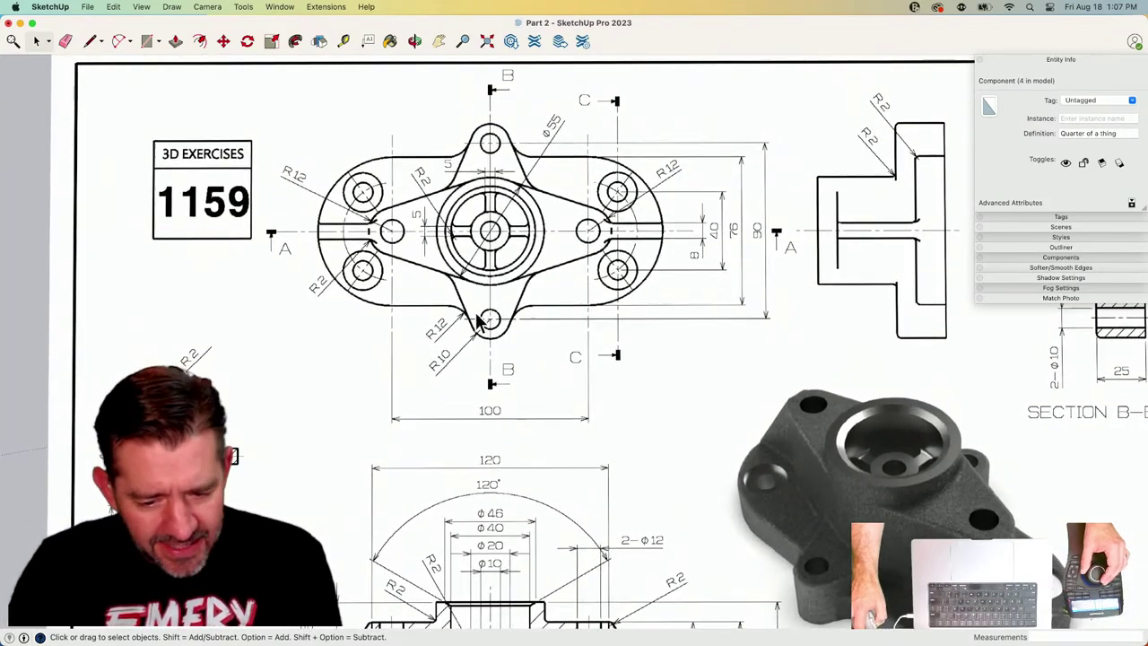
scroll(480, 323, "up", 5)
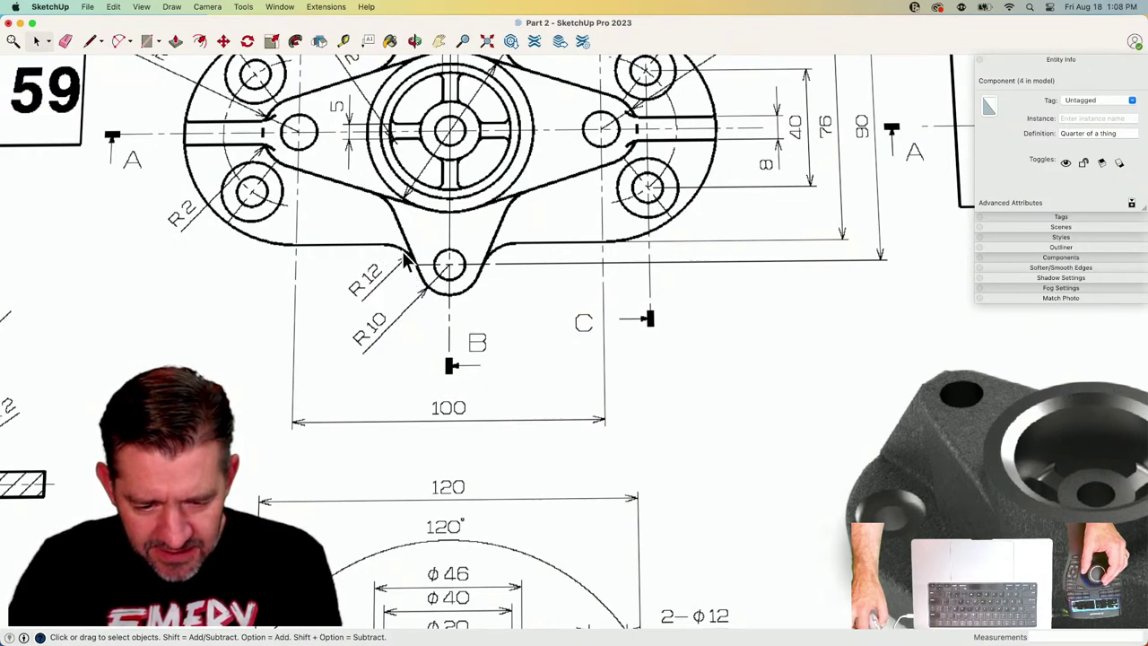
scroll(404, 258, "down", 2)
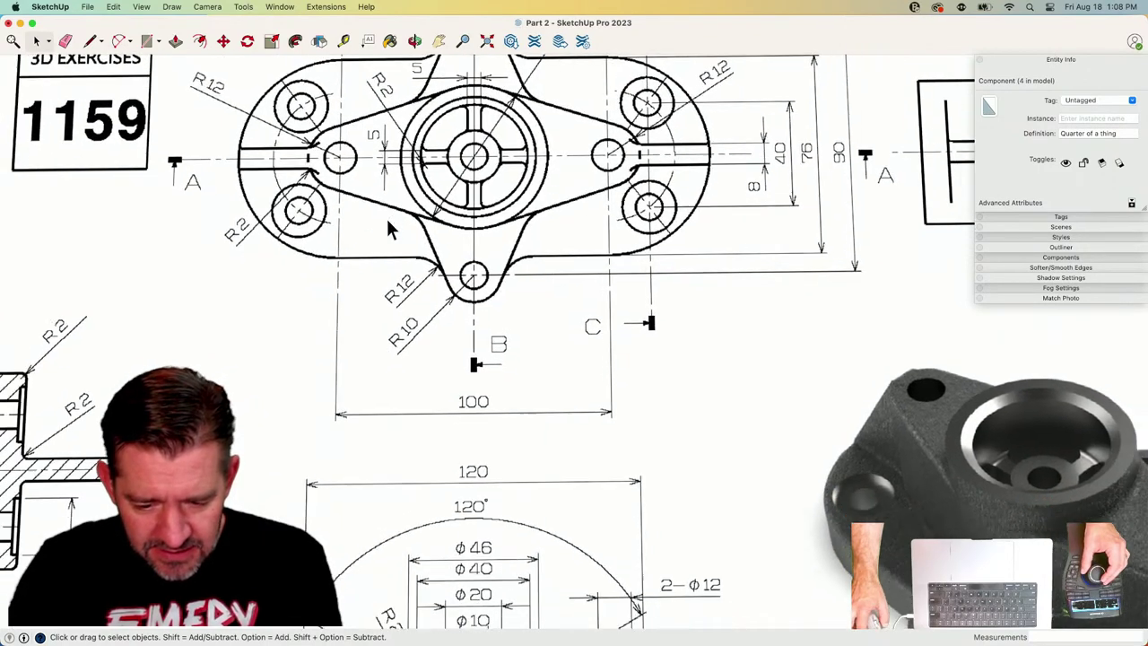
scroll(386, 216, "down", 4)
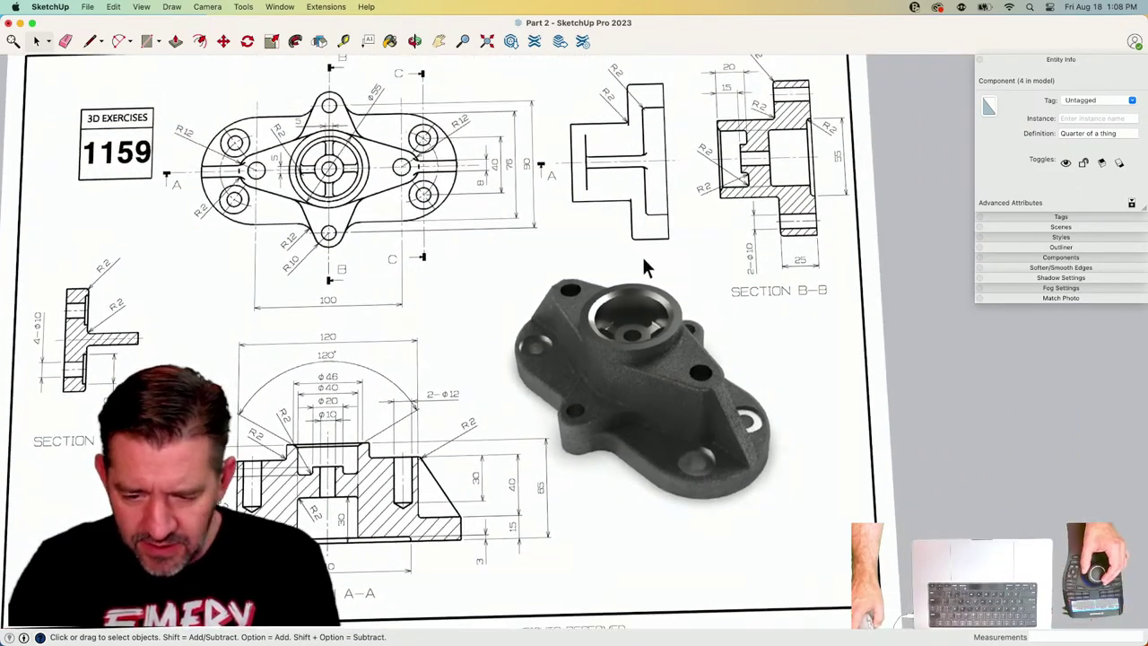
scroll(643, 260, "up", 1)
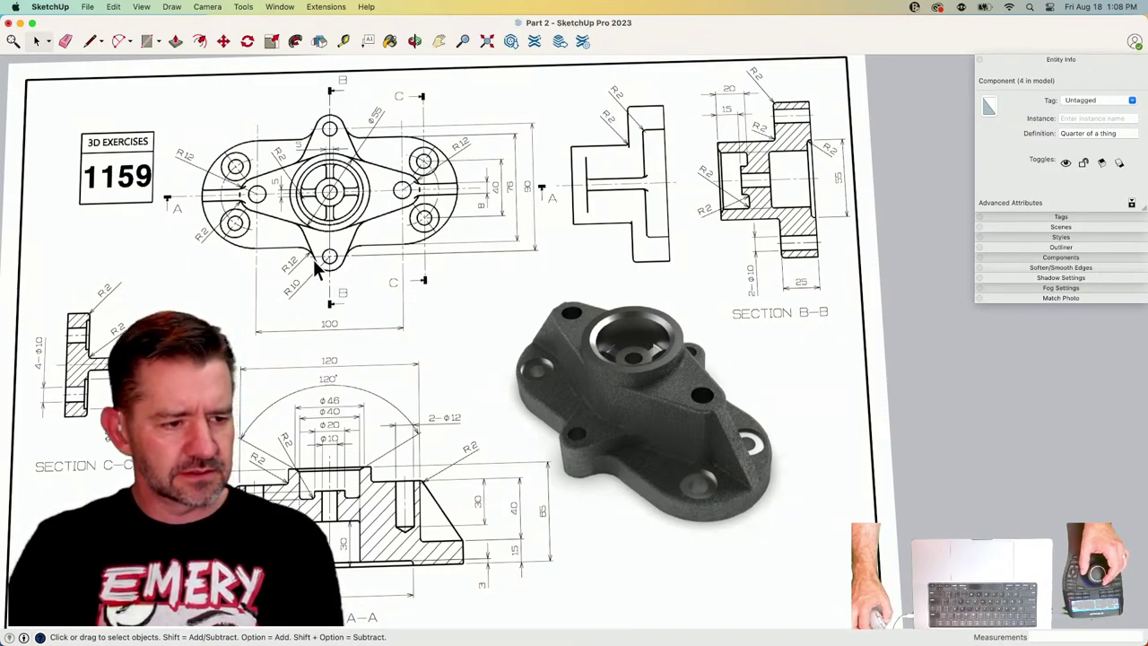
scroll(440, 238, "up", 6)
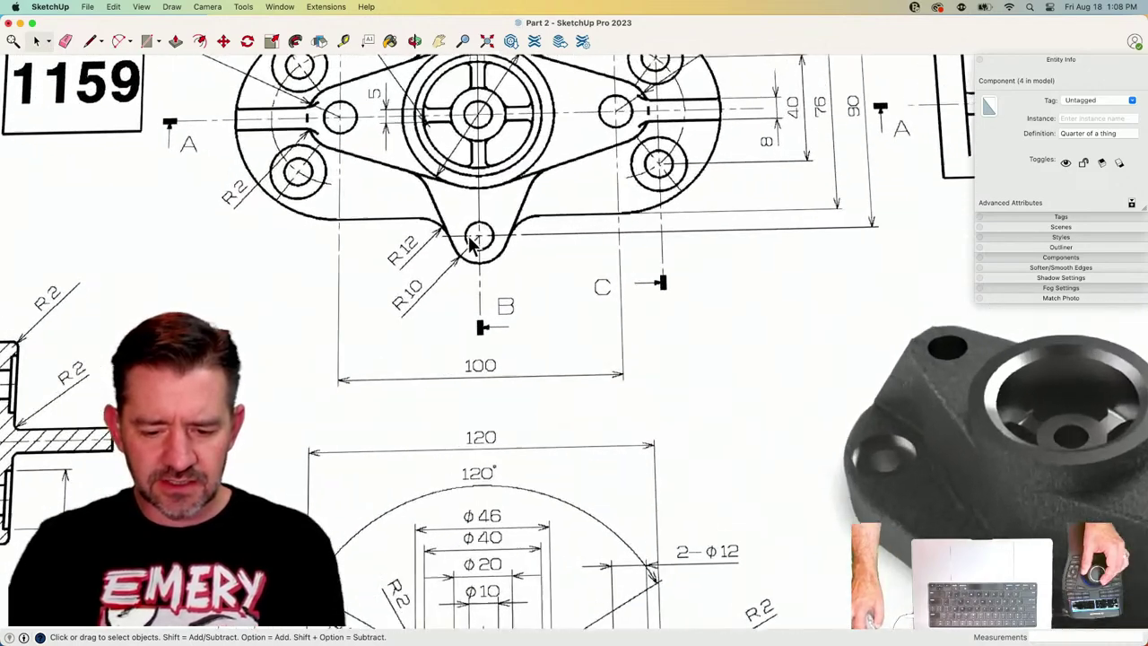
scroll(475, 247, "up", 3)
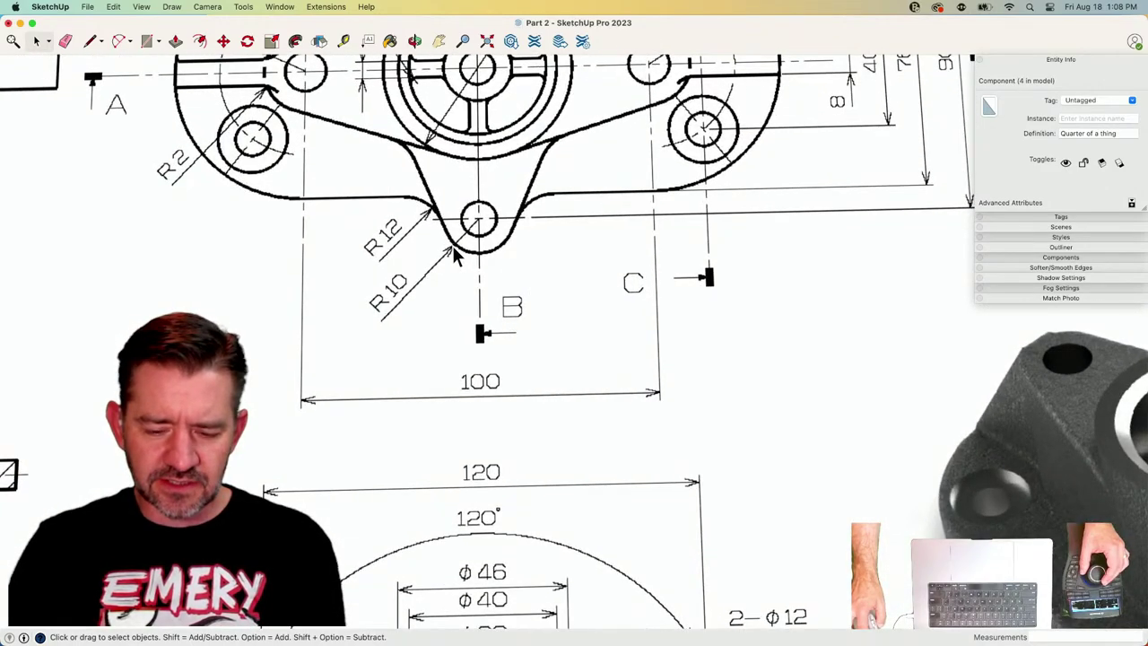
scroll(454, 248, "down", 1)
scroll(459, 252, "down", 4)
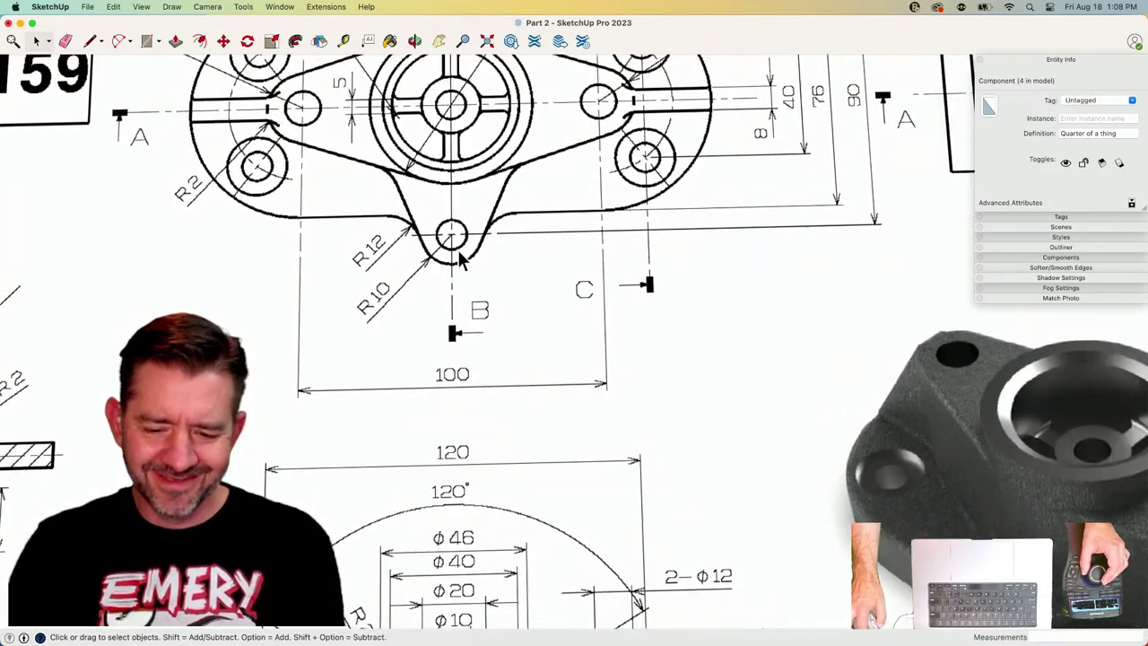
scroll(690, 301, "right", 1)
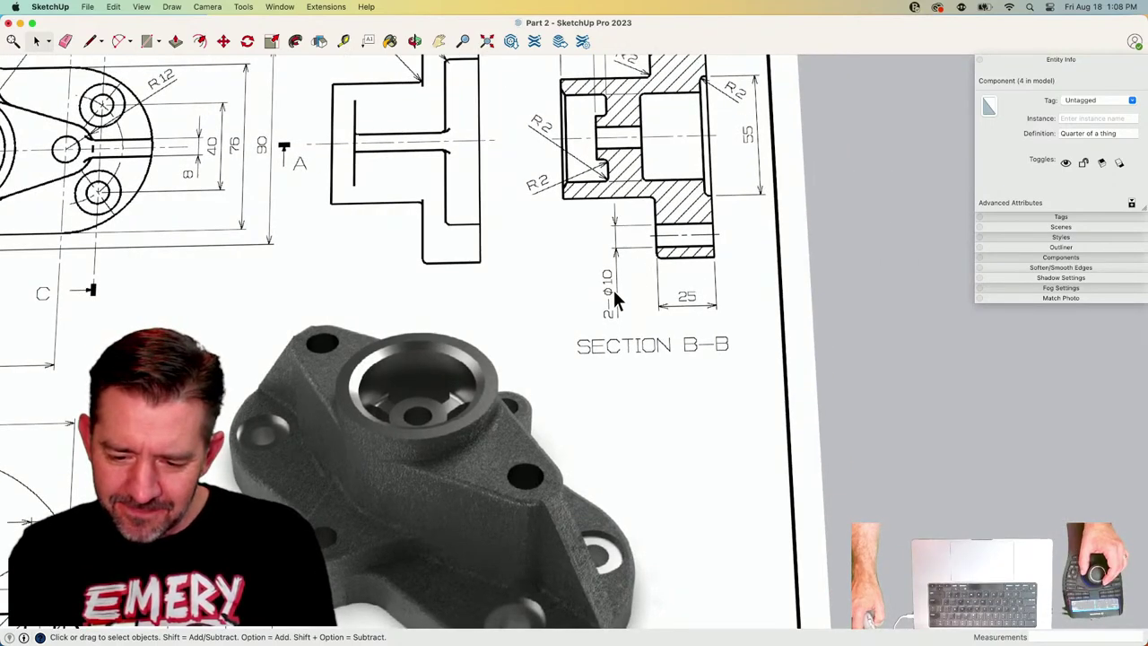
Open the lower quarter component and draw a 10 m radius circle concentric with the 5 m radius circle of the lobe.
scroll(612, 242, "down", 5)
scroll(668, 268, "up", 4)
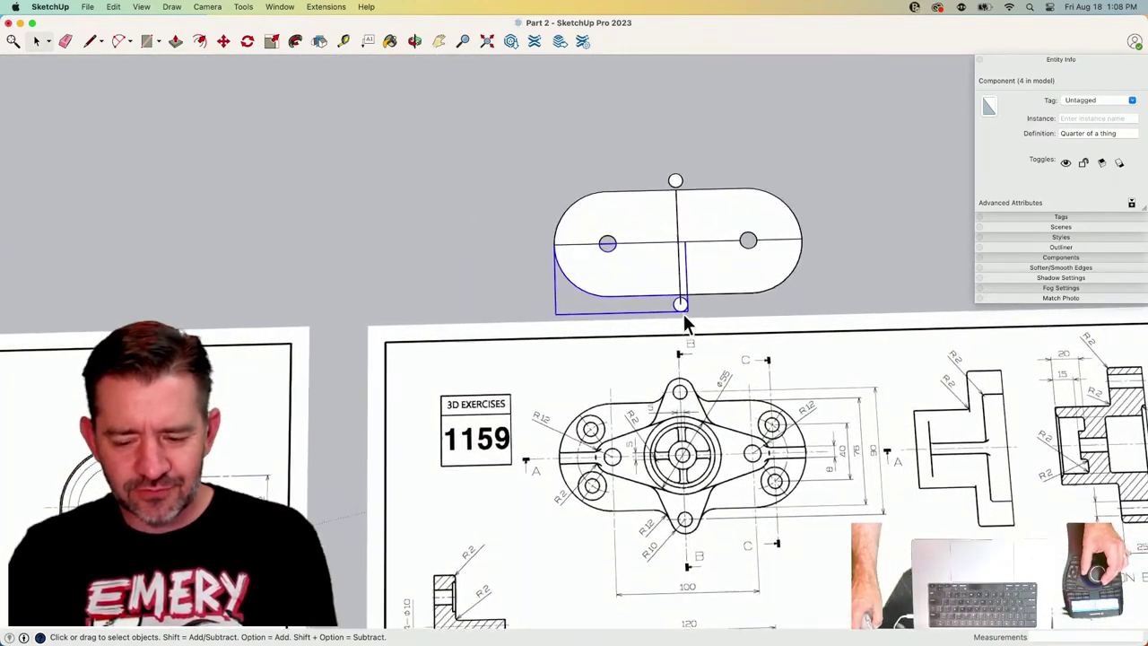
scroll(684, 312, "up", 3)
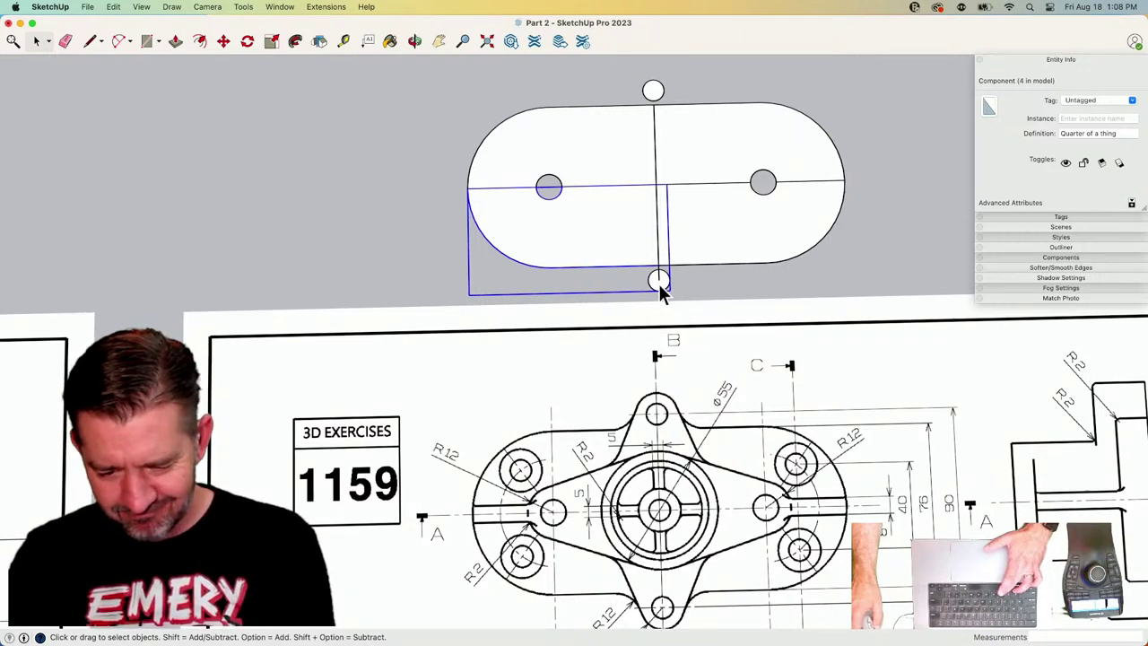
key("c")
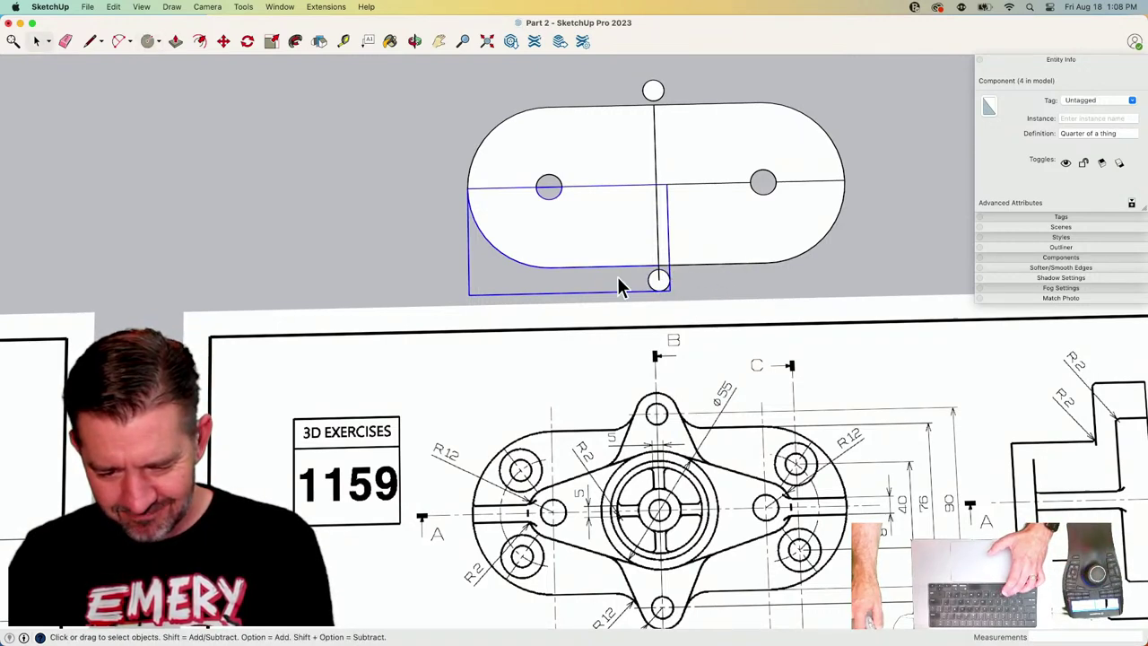
double_click(610, 242)
key("c")
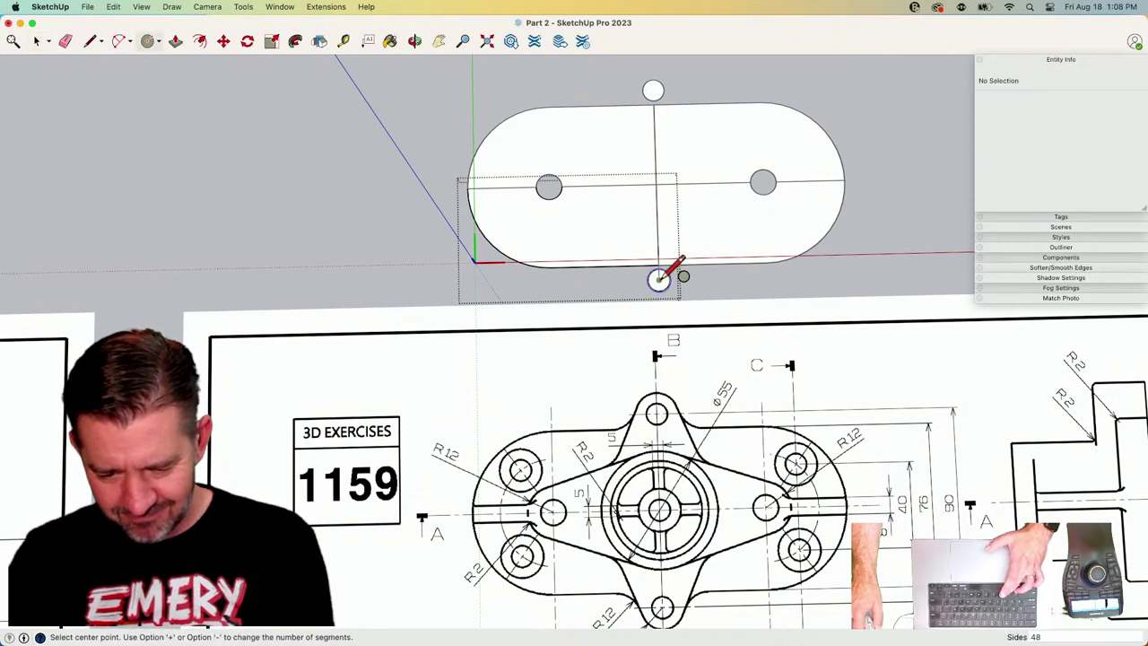
left_click(659, 280)
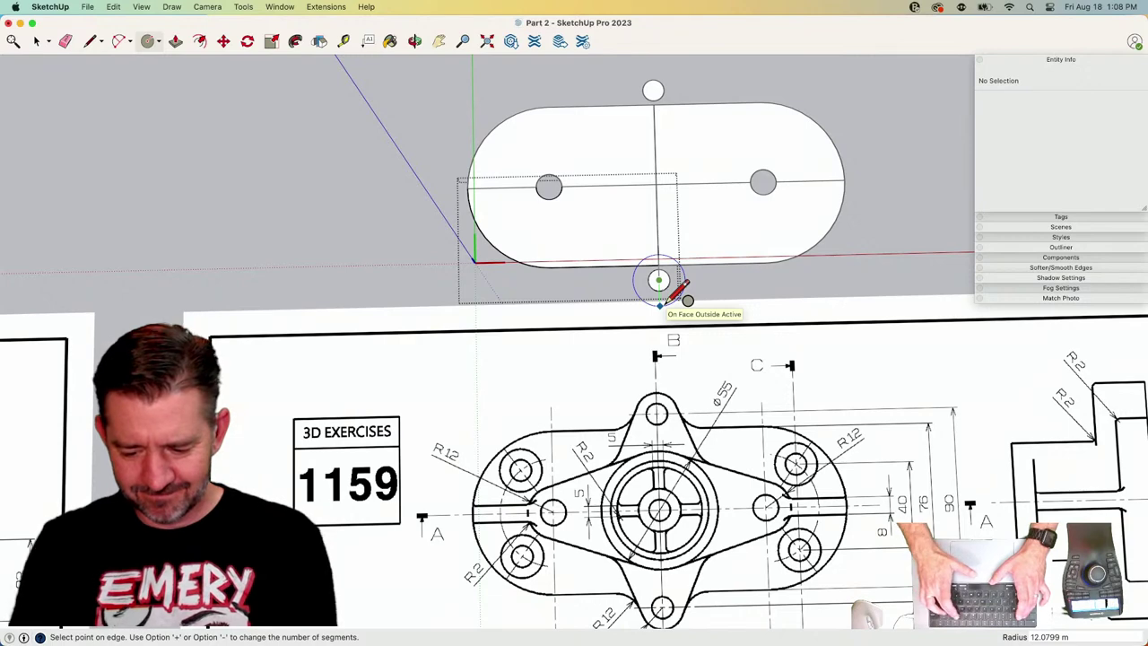
type("10")
key("Return")
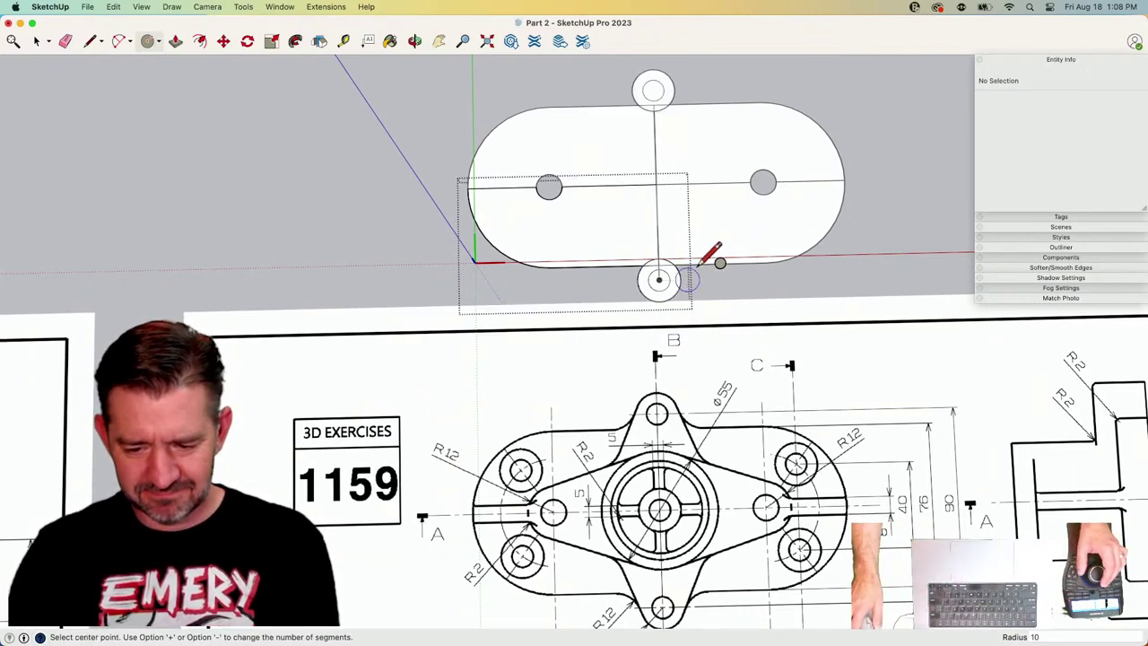
Delete the face inside the 5 m radius circle to open the lobe's hole.
key("space")
scroll(702, 285, "up", 2)
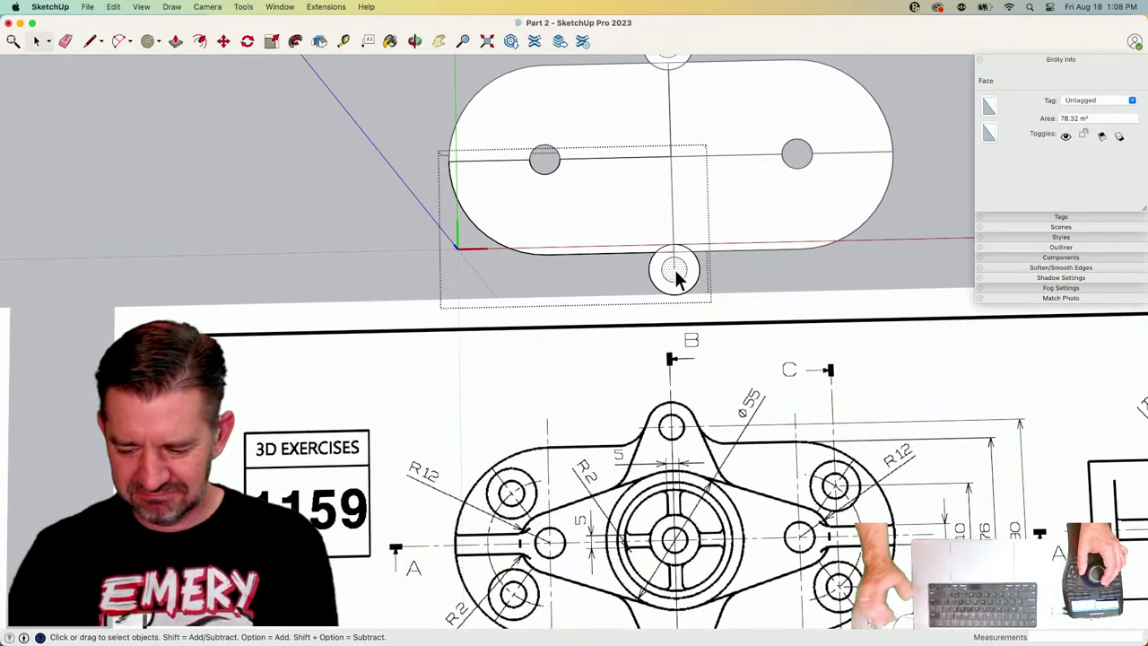
key("Delete")
Split the lobe circles with a vertical line through their centre, erase the half outside the quarter, and clear the face inside the hole.
scroll(676, 276, "down", 4)
scroll(681, 267, "down", 3)
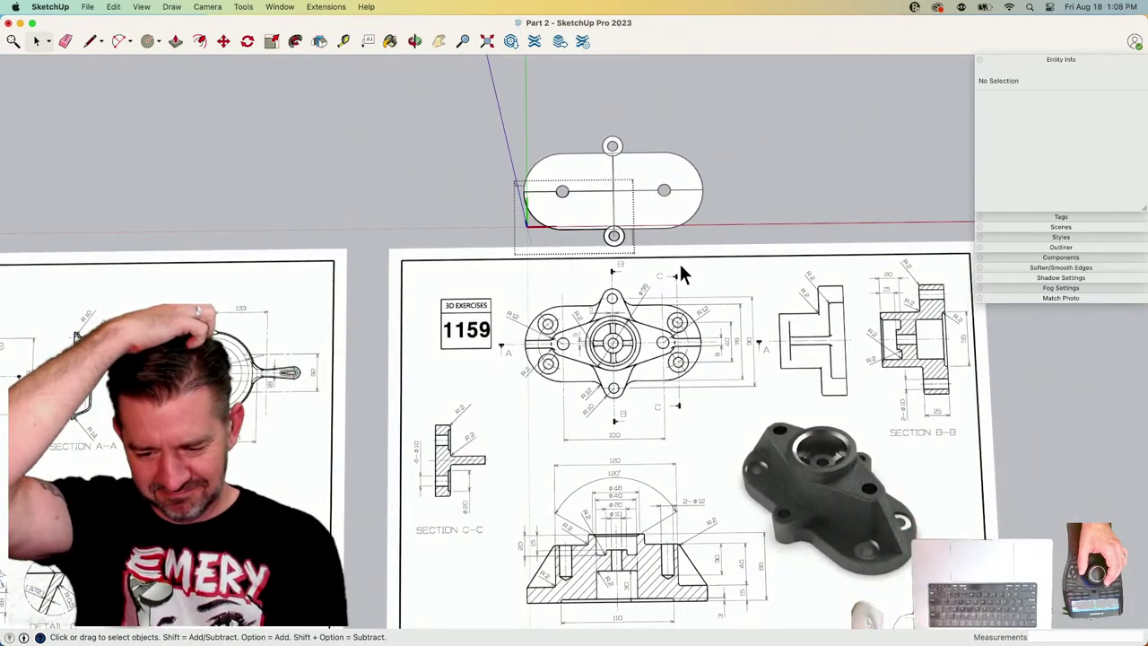
scroll(681, 263, "down", 2)
scroll(680, 263, "up", 3)
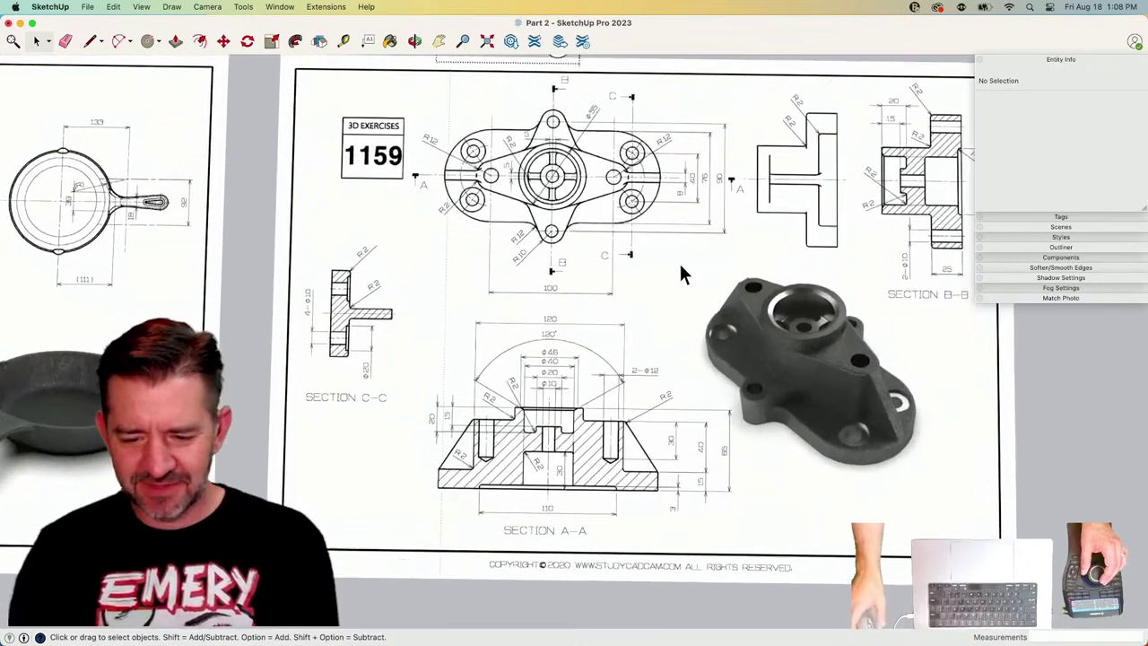
scroll(680, 265, "up", 4)
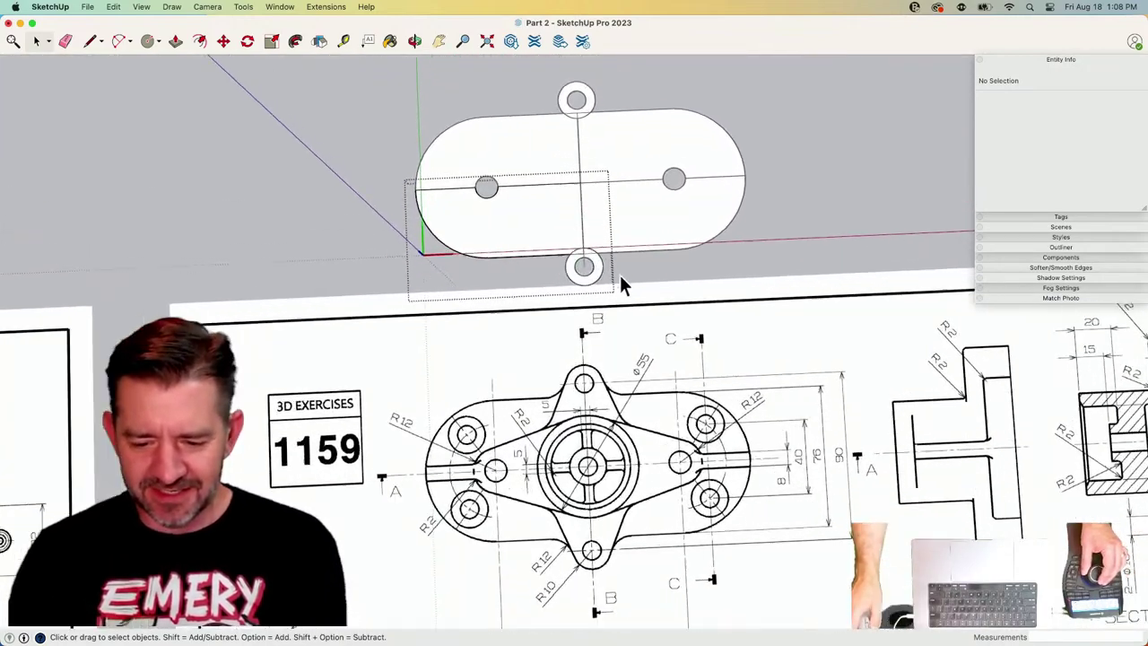
scroll(619, 274, "up", 2)
key("l")
left_click(588, 205)
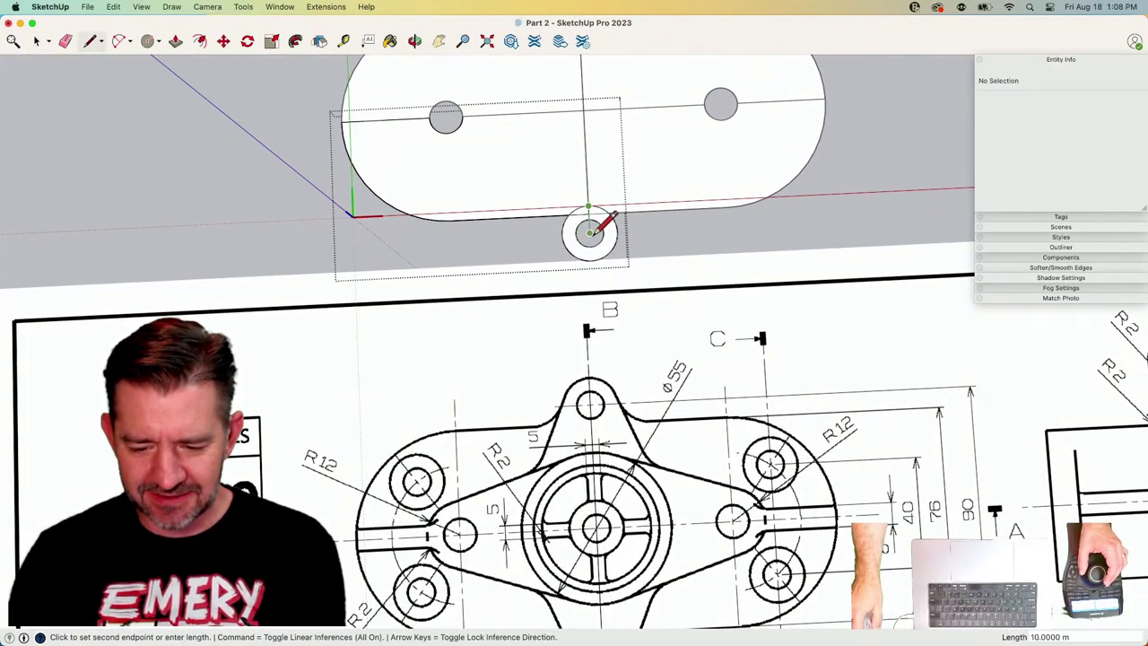
left_click(592, 289)
key("e")
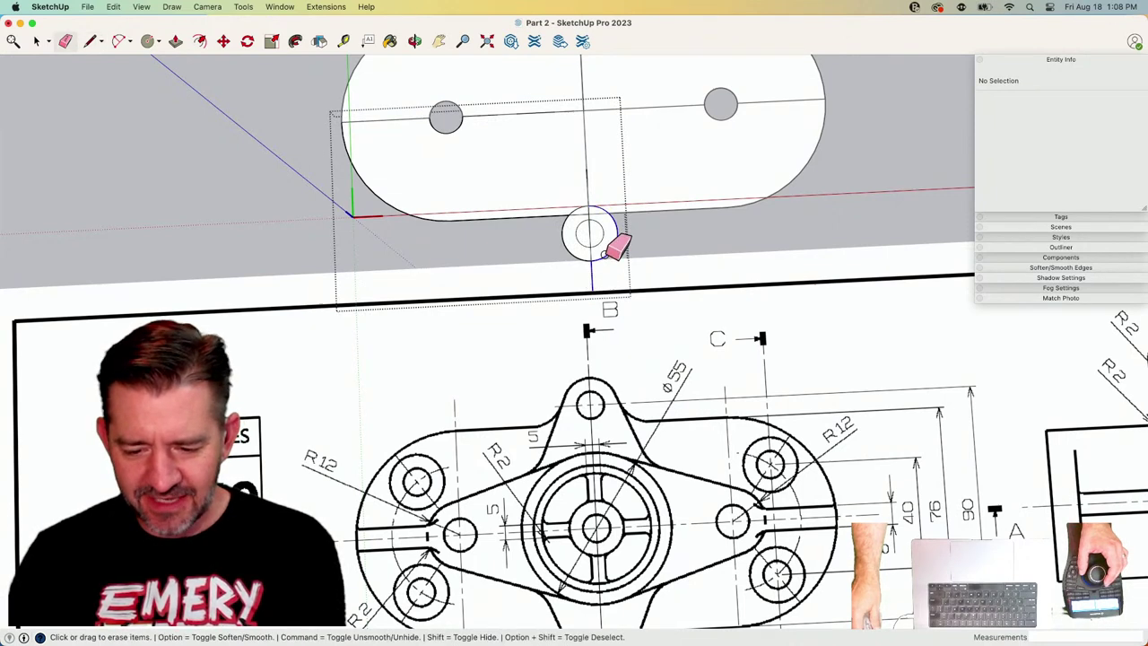
left_click_drag(610, 251, 604, 204)
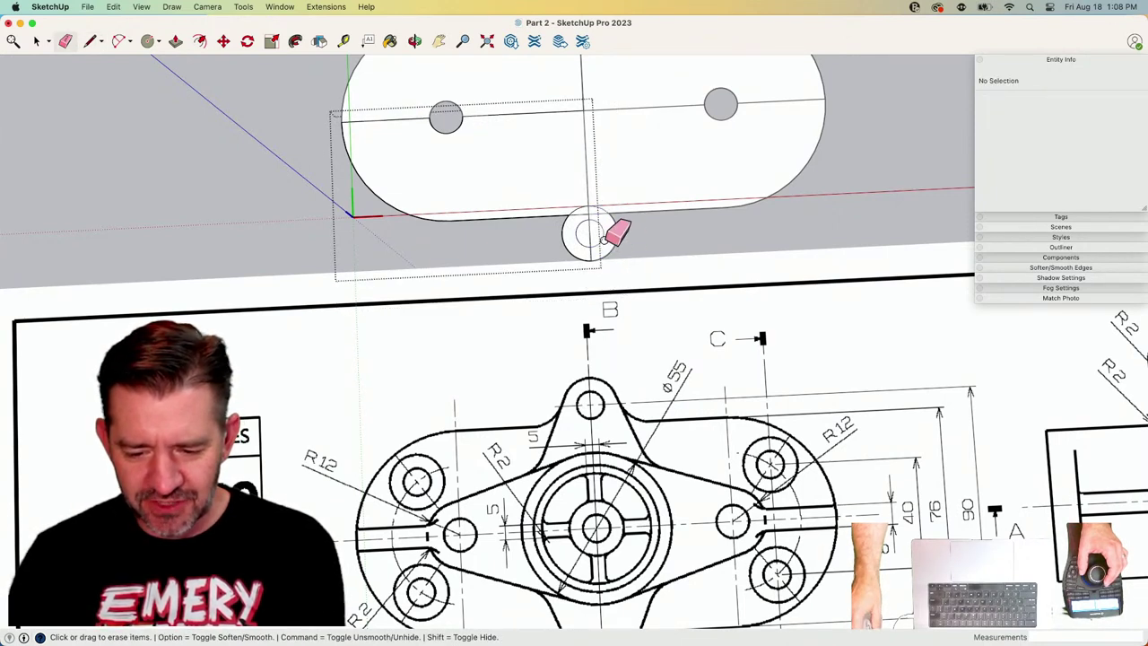
key("space")
key("Delete")
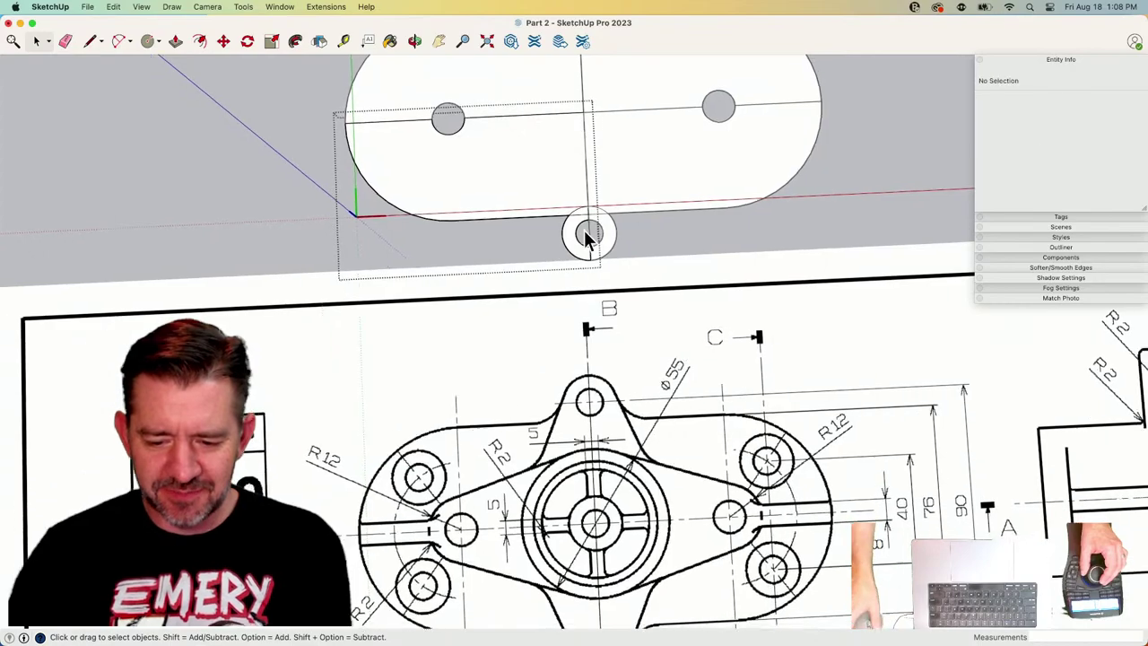
Examine Section B-B and the lobe's outer and fillet radii in the plan view of drawing 1159.
scroll(585, 232, "down", 3)
scroll(650, 286, "up", 3)
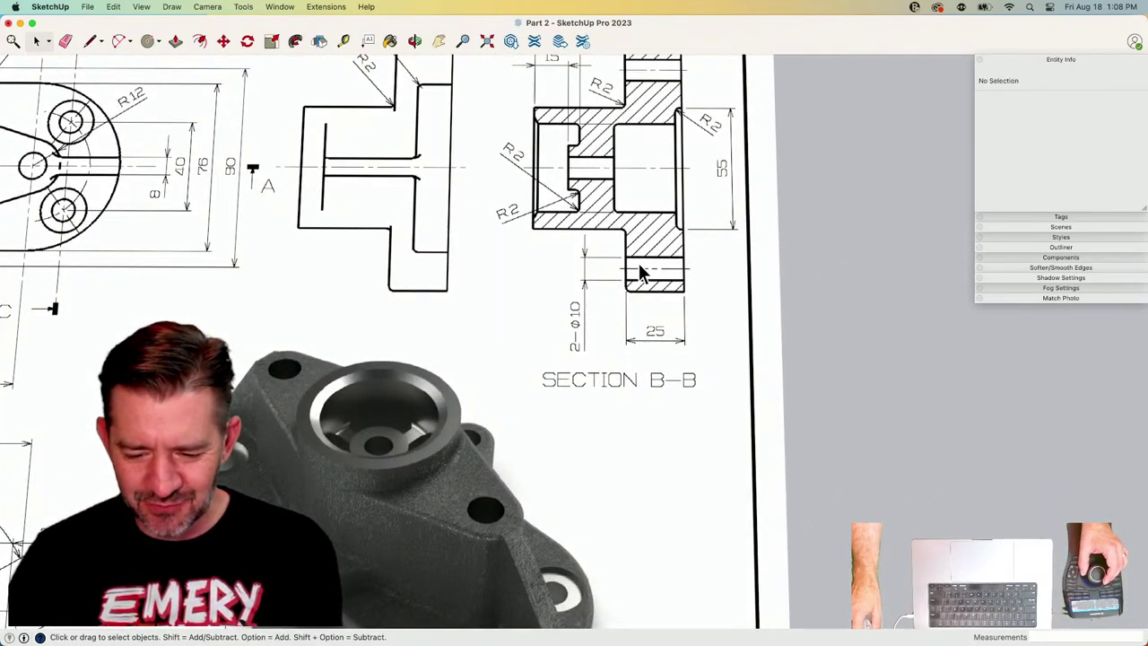
scroll(639, 271, "down", 2)
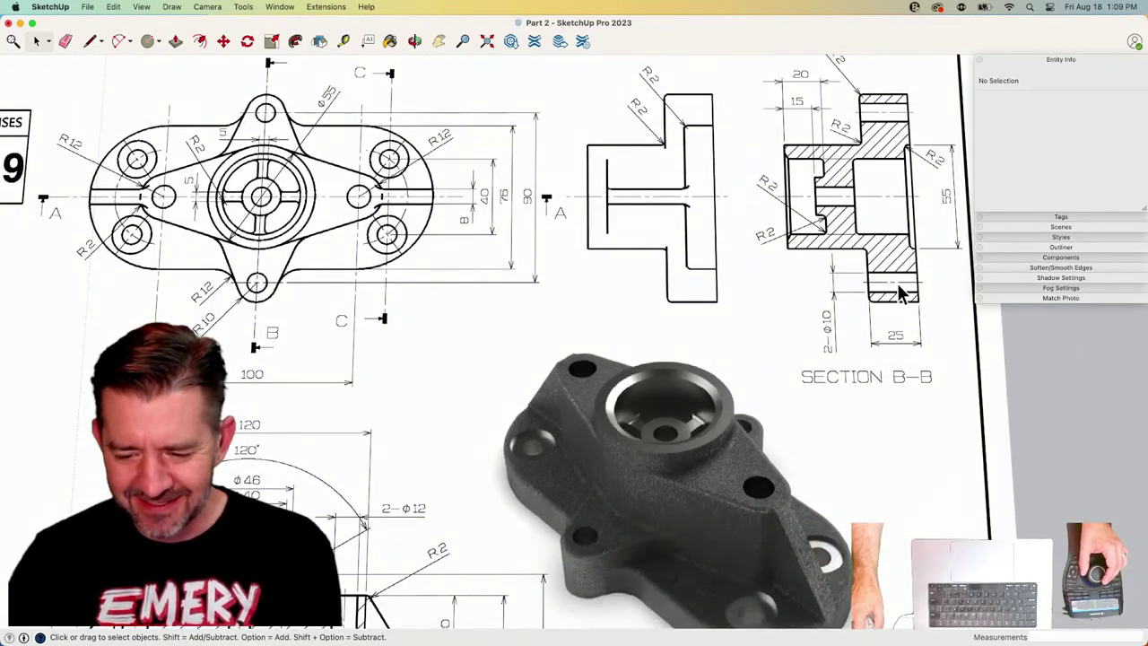
scroll(615, 296, "up", 3)
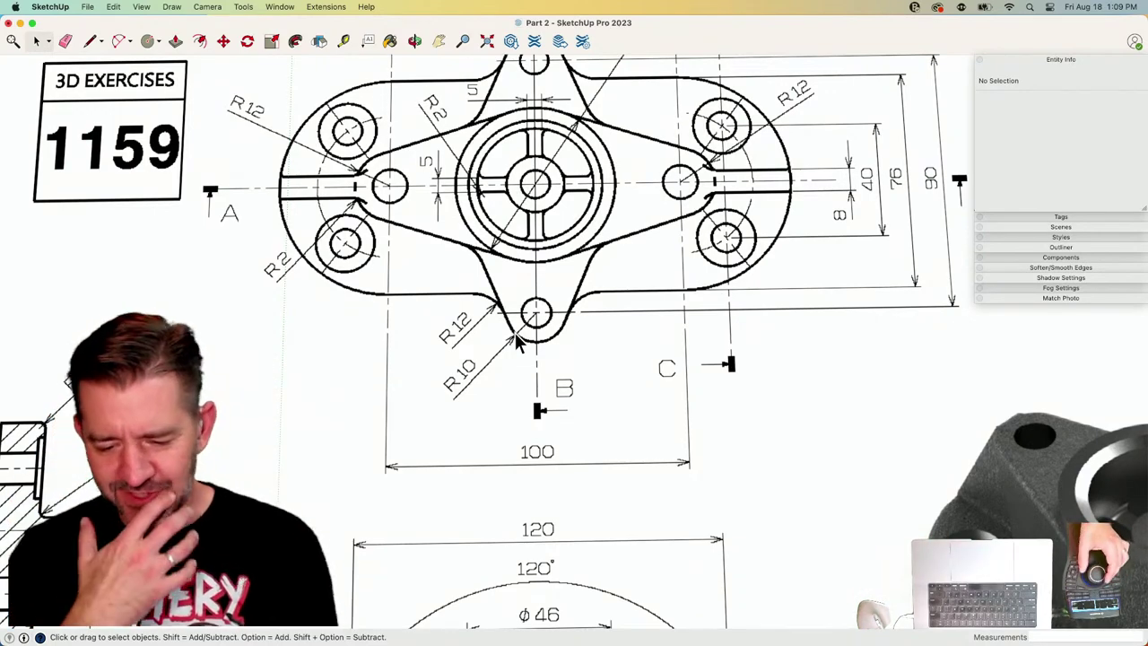
scroll(515, 334, "down", 4)
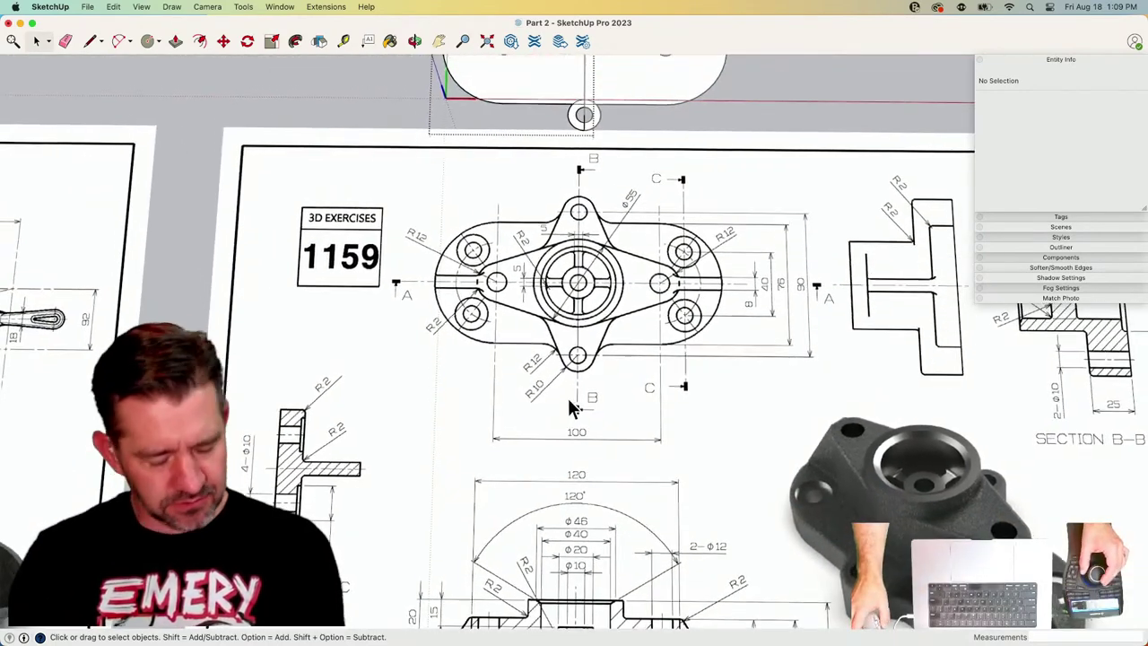
scroll(571, 407, "down", 1)
scroll(574, 402, "down", 2)
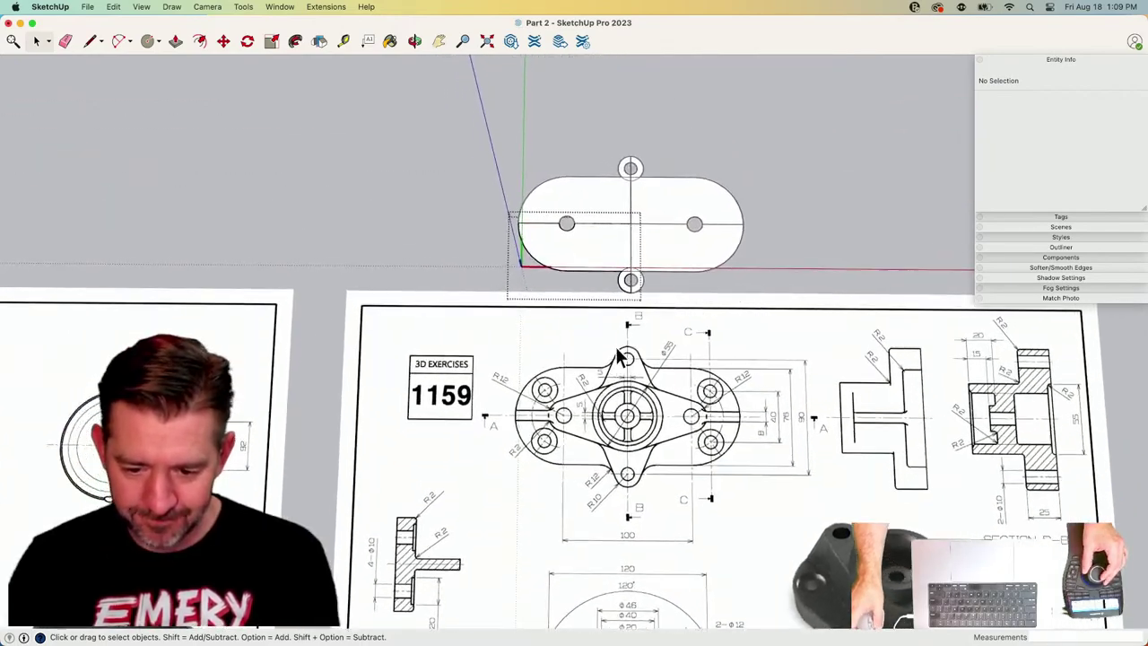
scroll(617, 333, "up", 1)
scroll(616, 312, "up", 3)
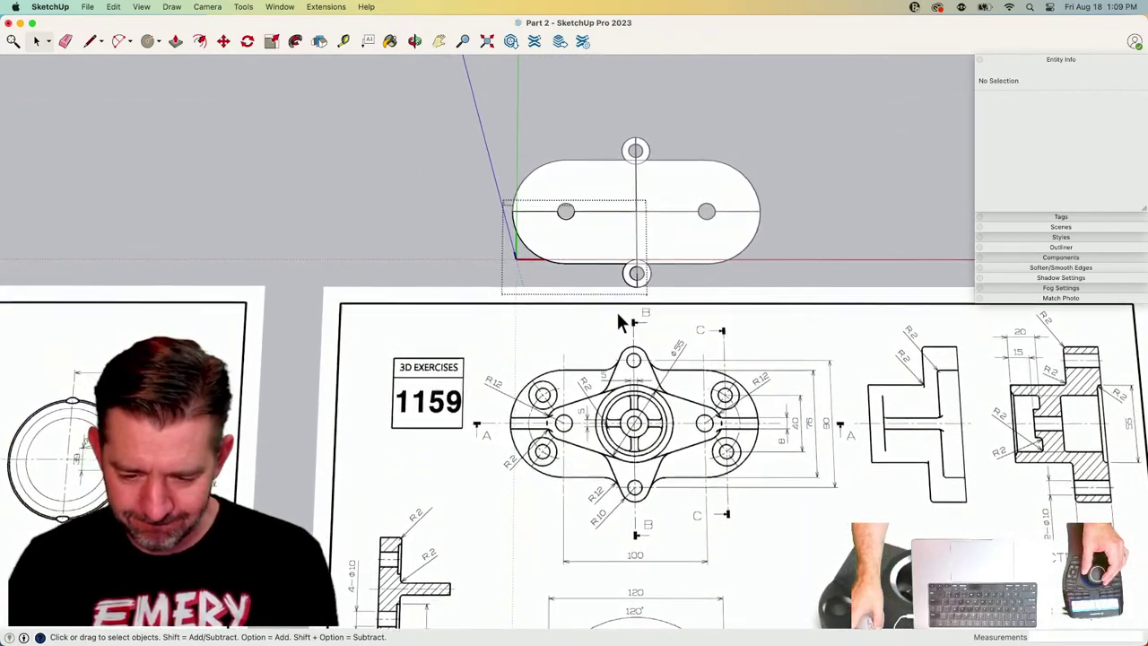
scroll(611, 286, "up", 3)
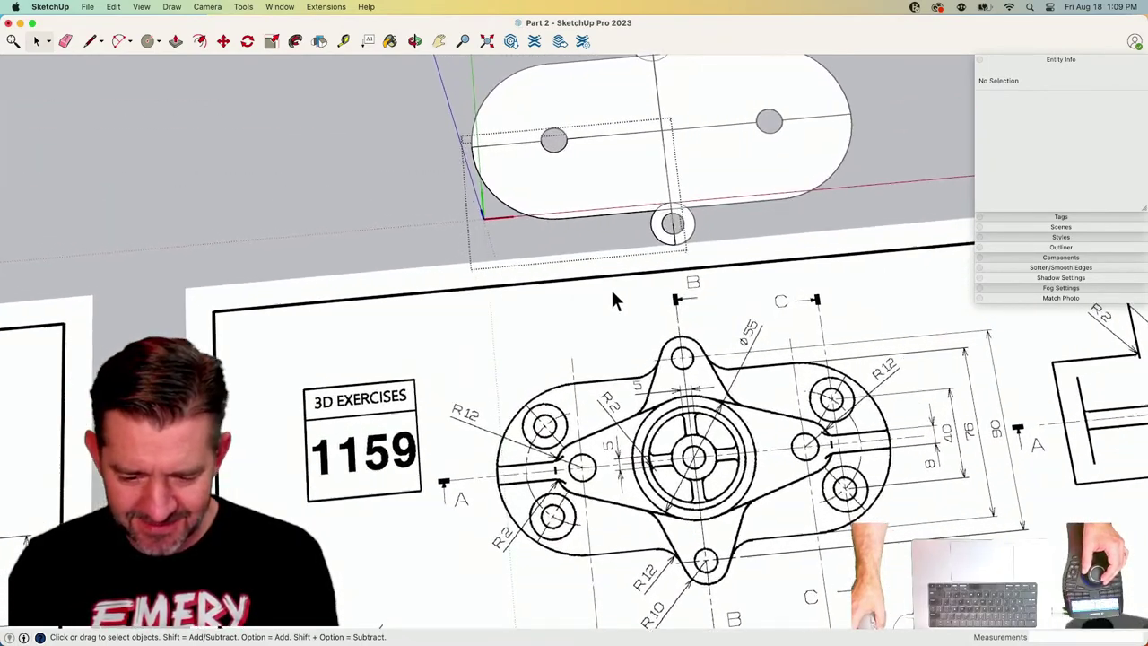
scroll(634, 269, "up", 1)
scroll(630, 266, "down", 2)
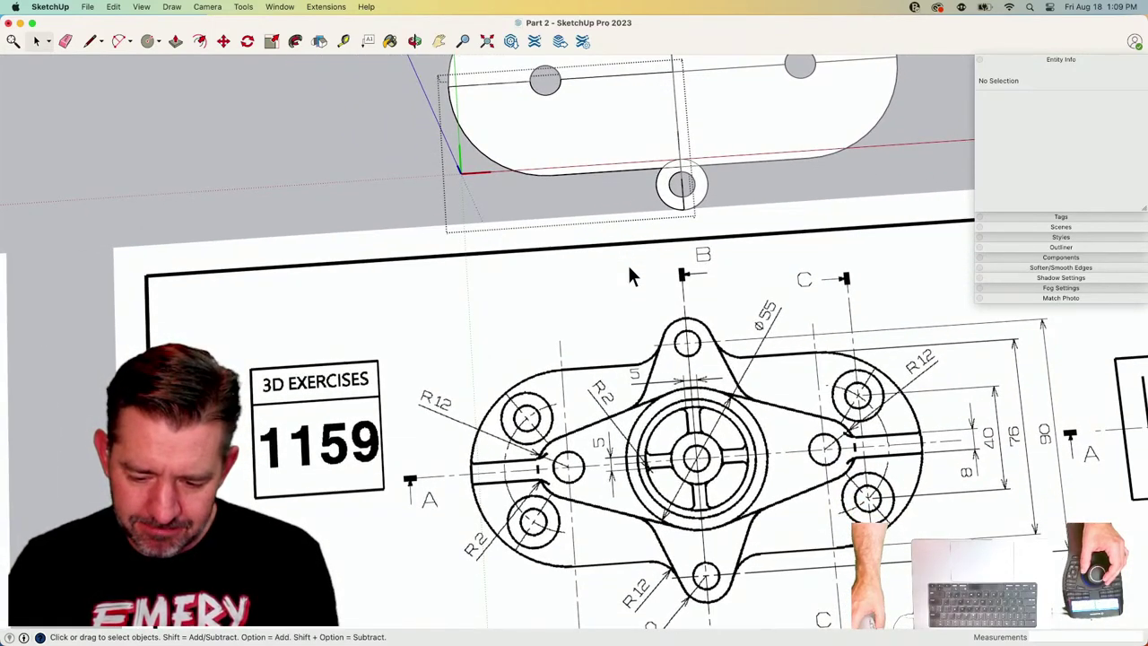
key("l")
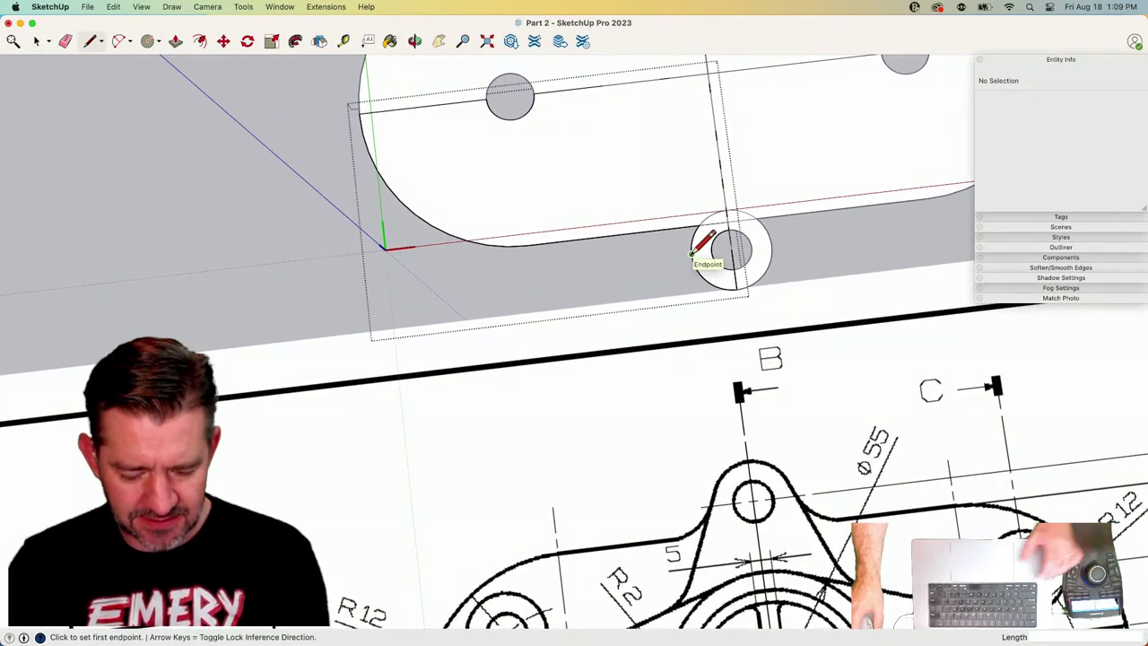
key("a")
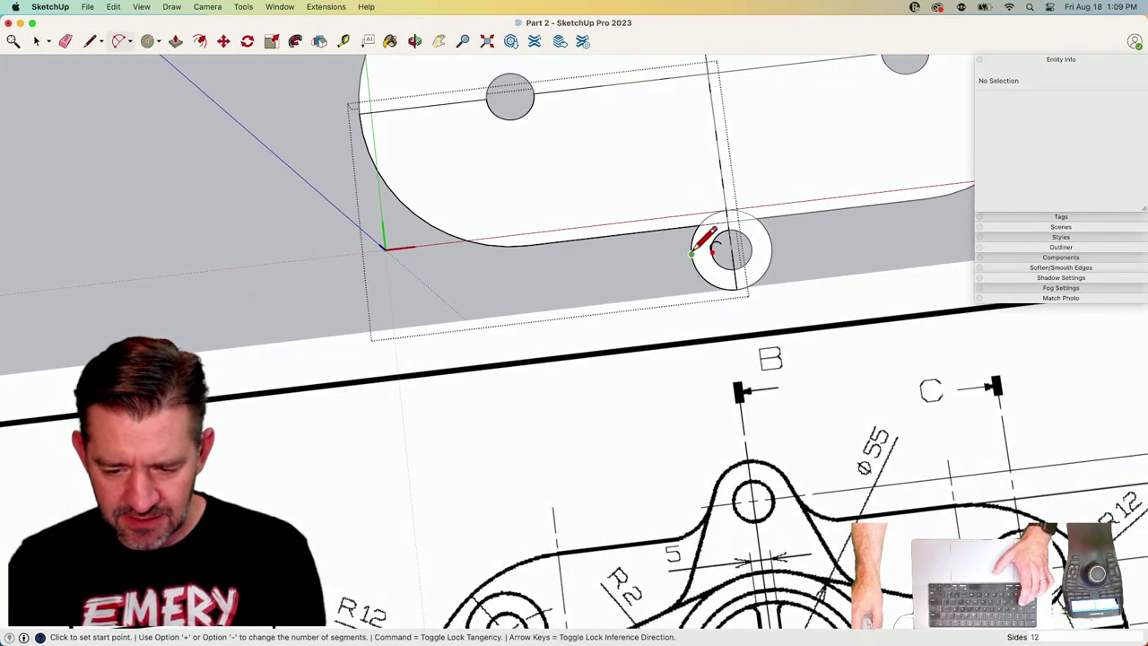
left_click(691, 255)
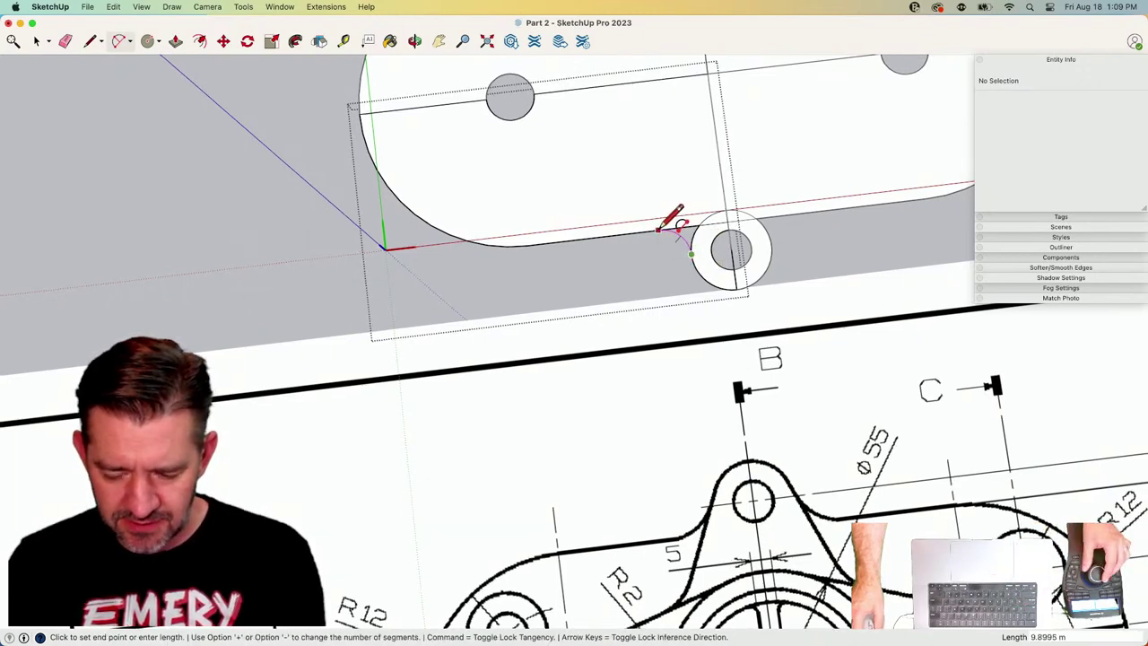
scroll(658, 229, "down", 2)
scroll(671, 219, "down", 5)
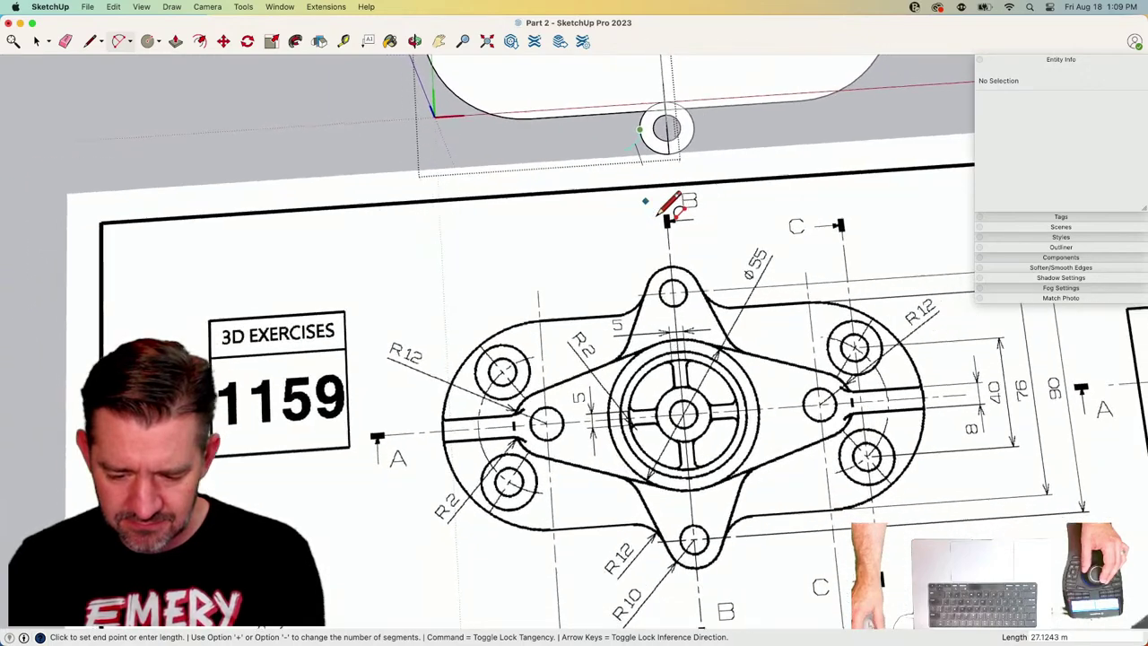
key("space")
Draw the lobe's sloping side as a line about 35 m long from the outer arc up into the slot quarter.
scroll(660, 231, "up", 5)
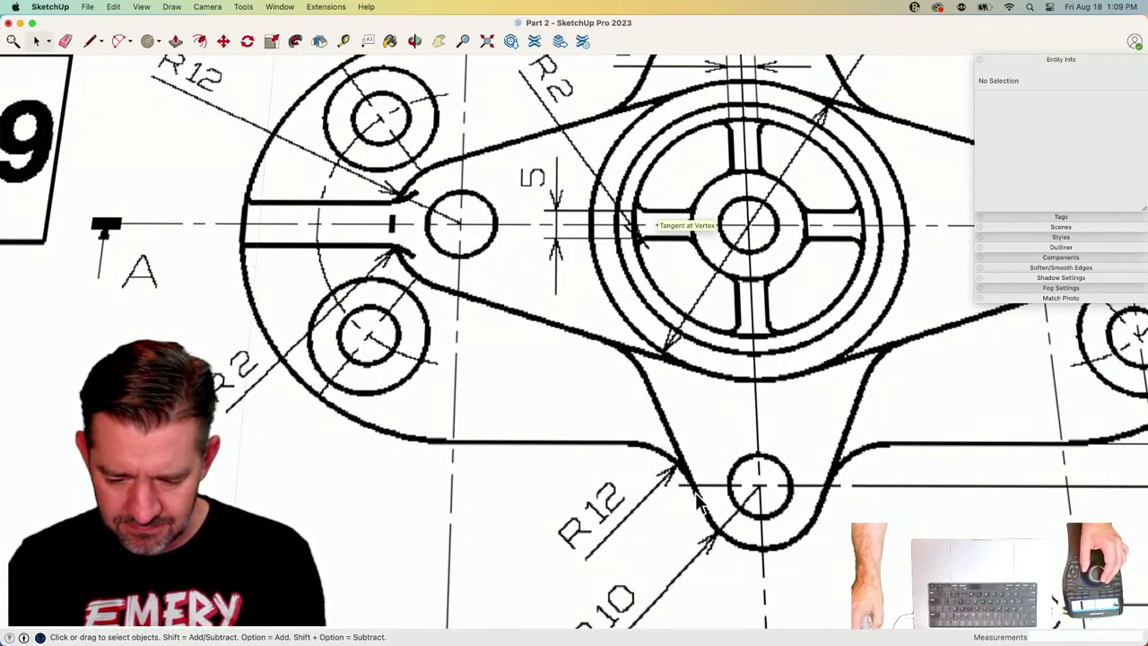
scroll(702, 506, "down", 2)
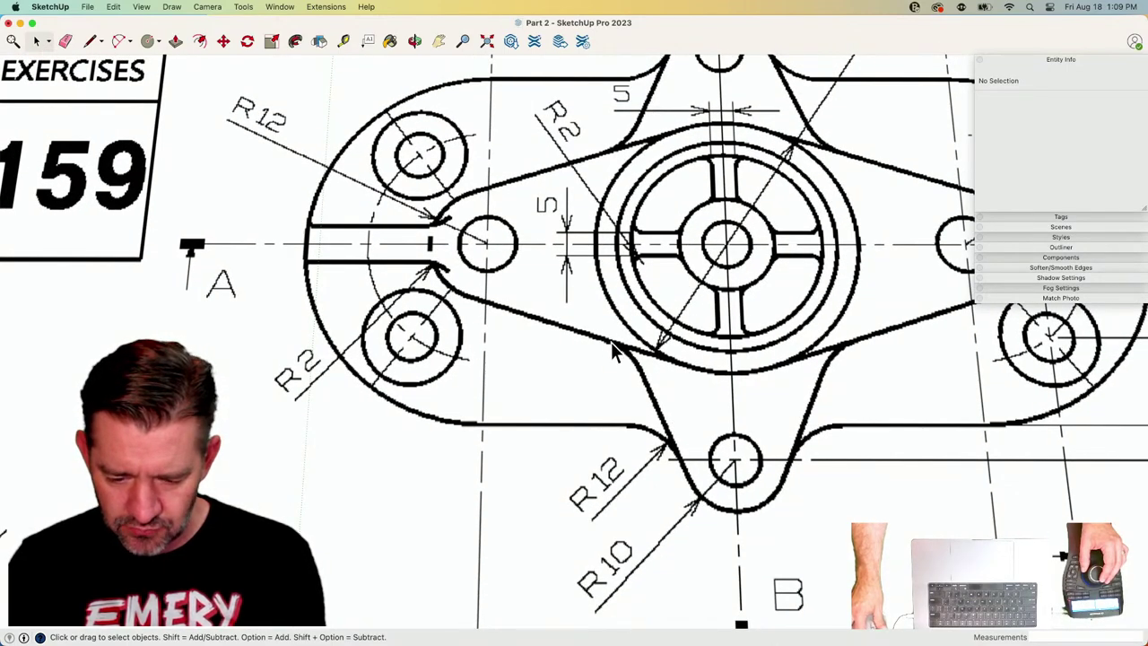
scroll(687, 479, "down", 5)
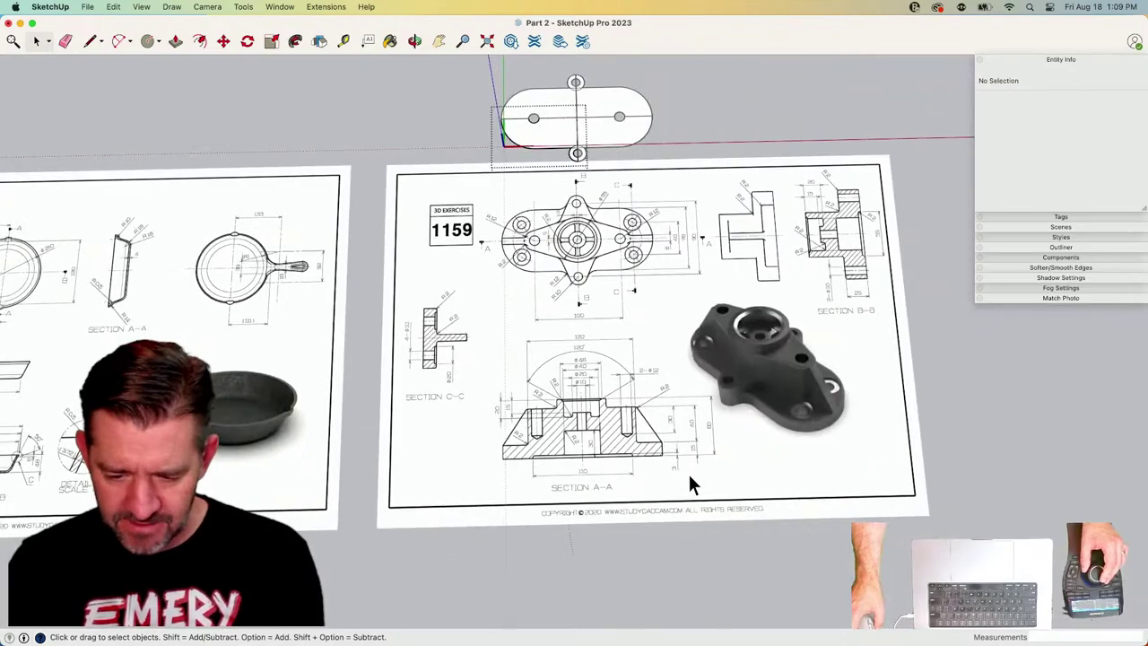
scroll(689, 476, "up", 4)
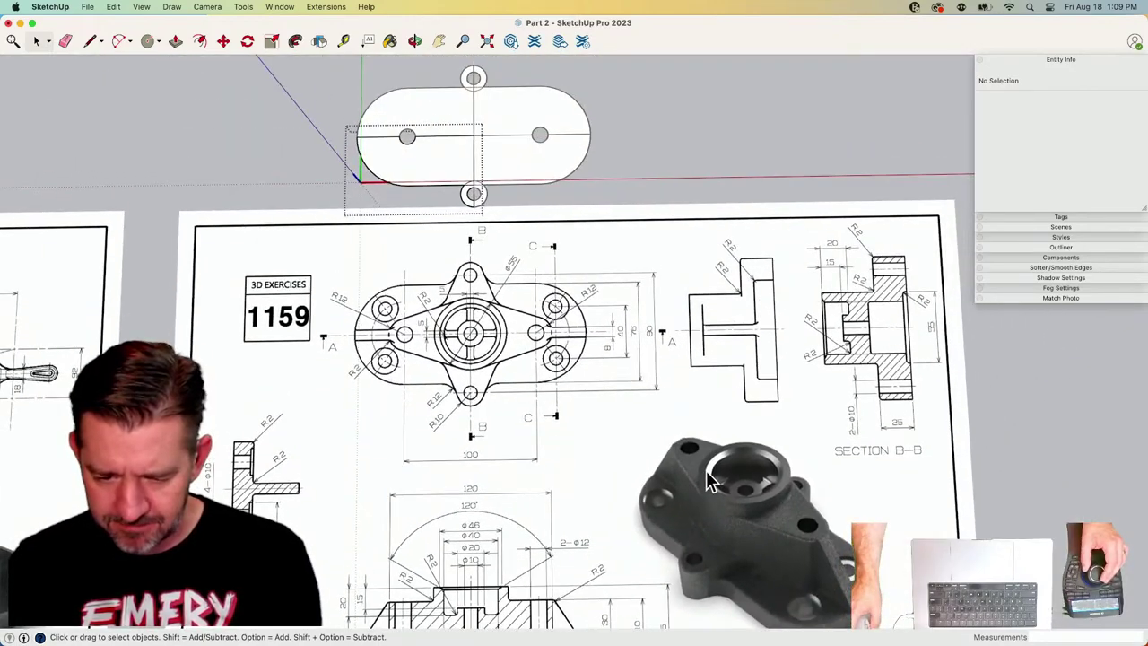
scroll(672, 429, "up", 8)
key("l")
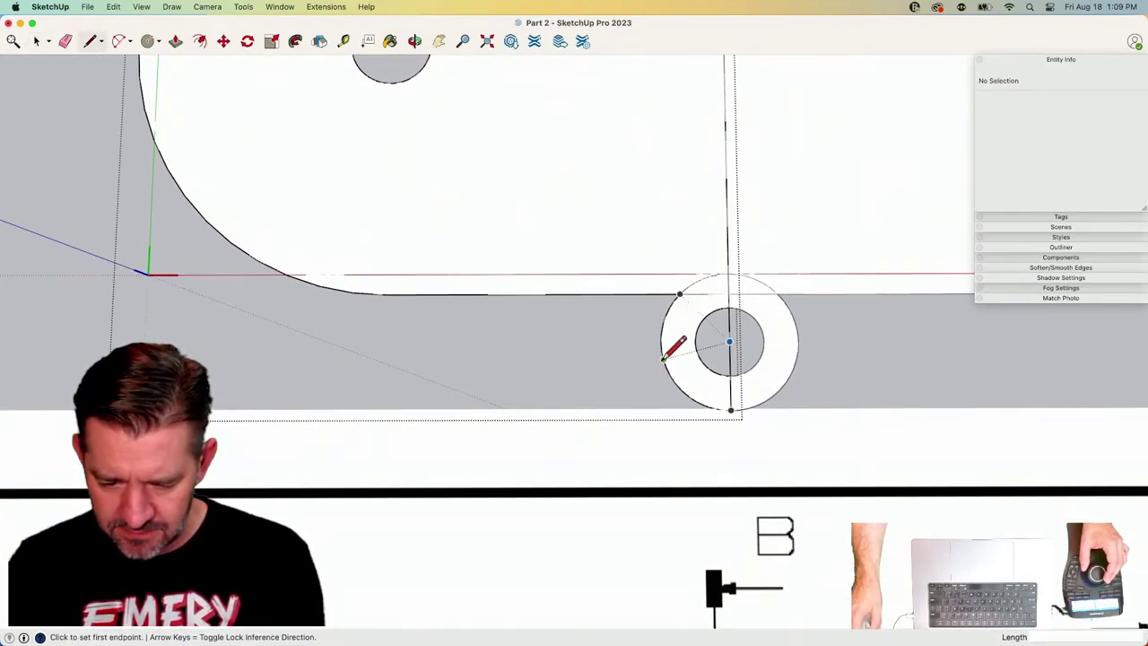
left_click(663, 358)
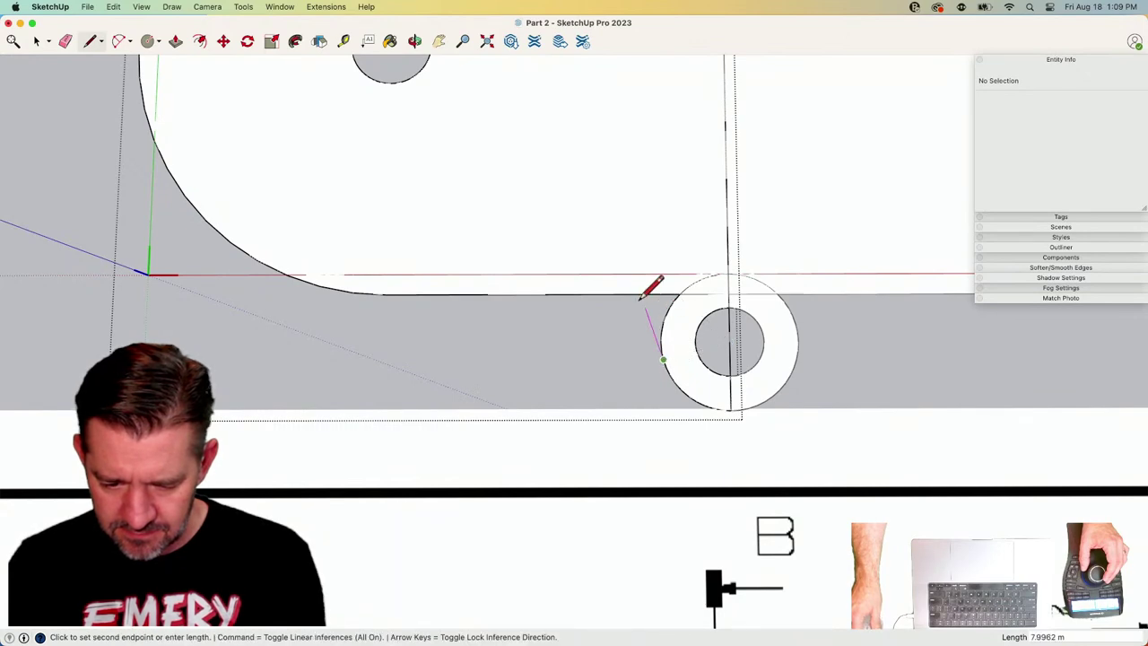
scroll(639, 280, "down", 6)
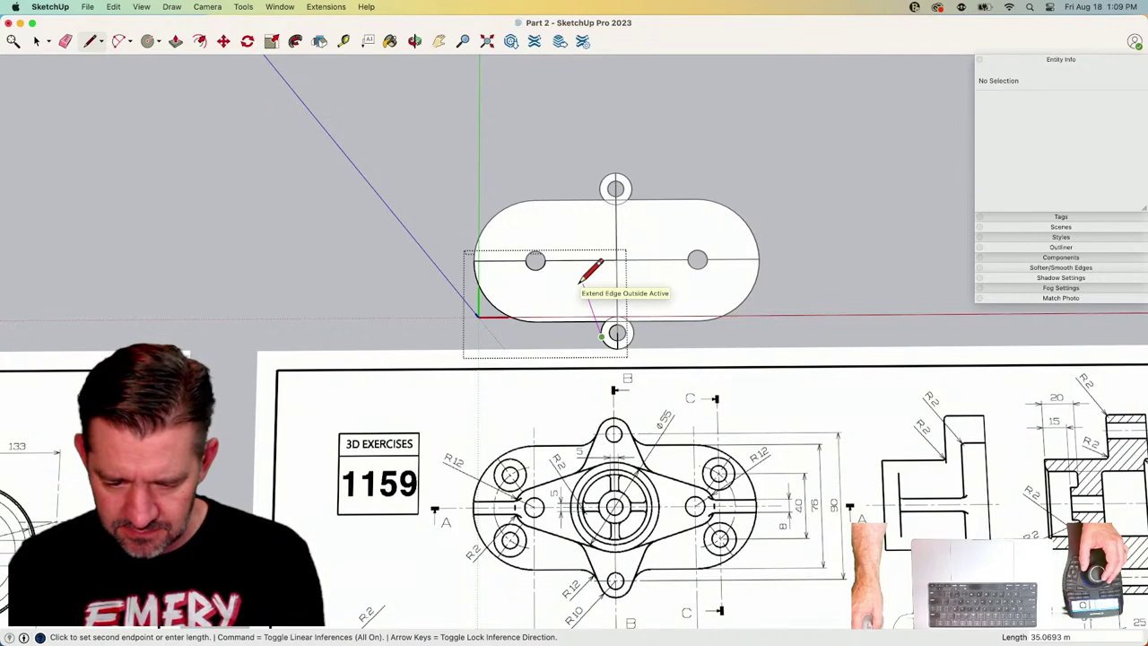
left_click(580, 281)
key("space")
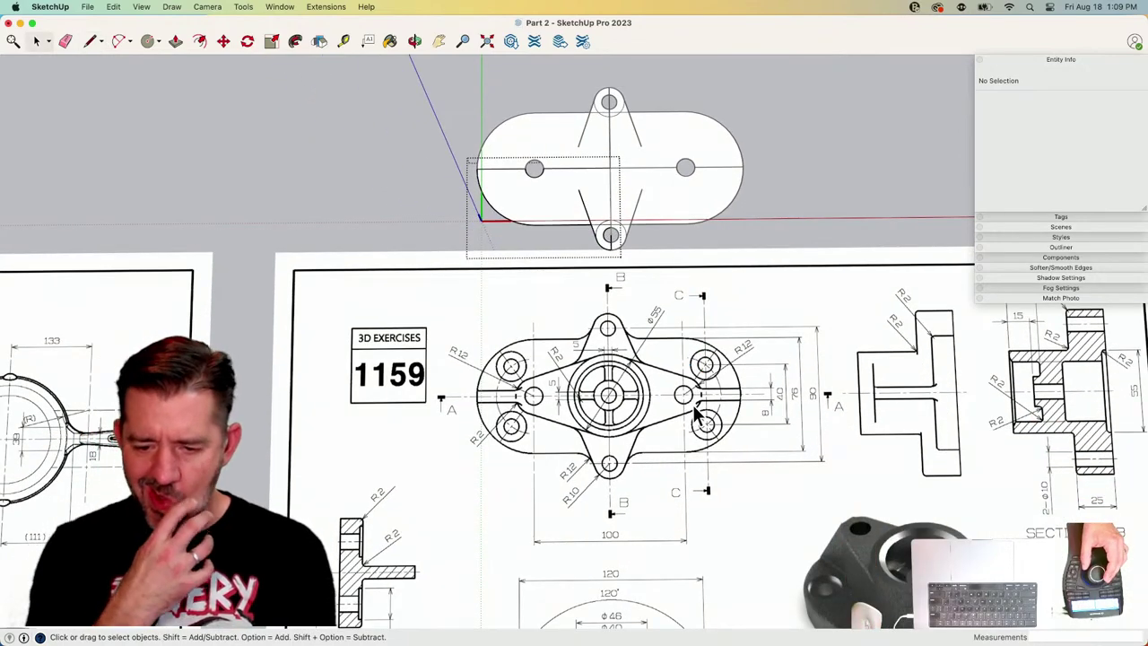
Draw a new, wider-sloping side for the lower lobe as a line about 37 m long from the outer arc into the slot quarter.
scroll(615, 216, "up", 8)
key("l")
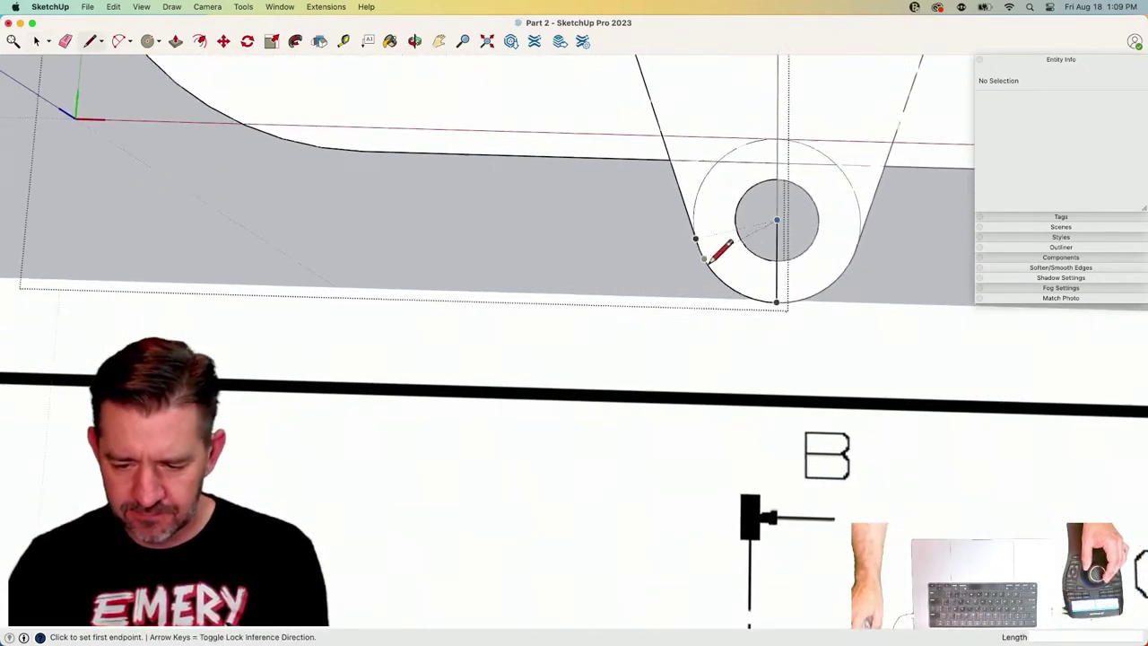
scroll(707, 261, "up", 5)
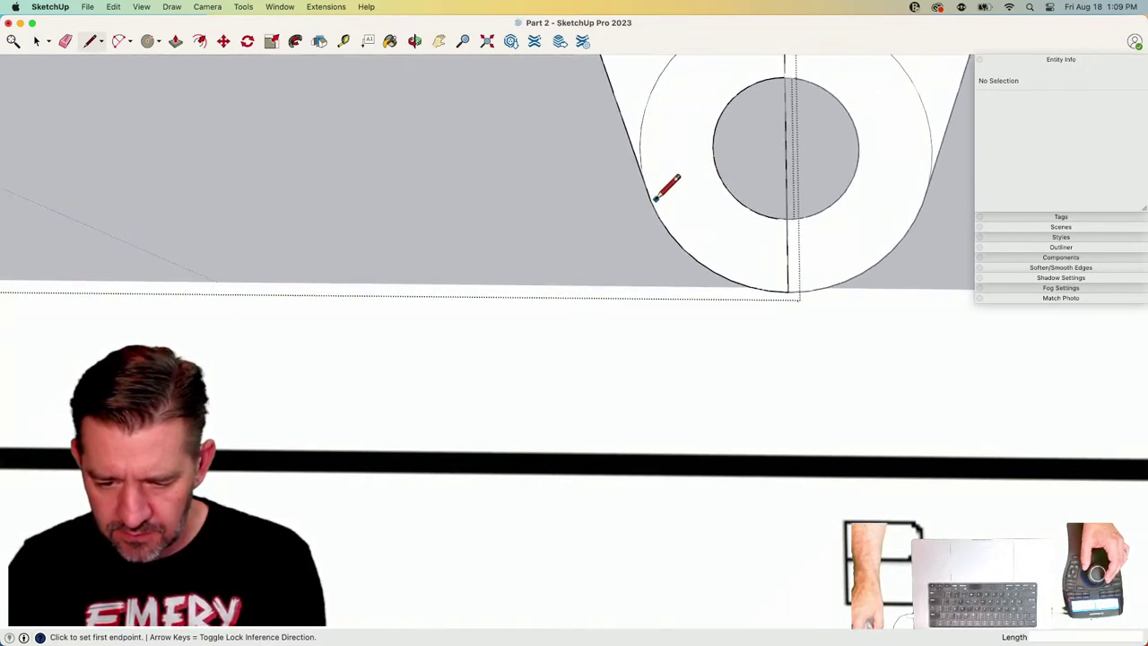
left_click(652, 201)
key("Escape")
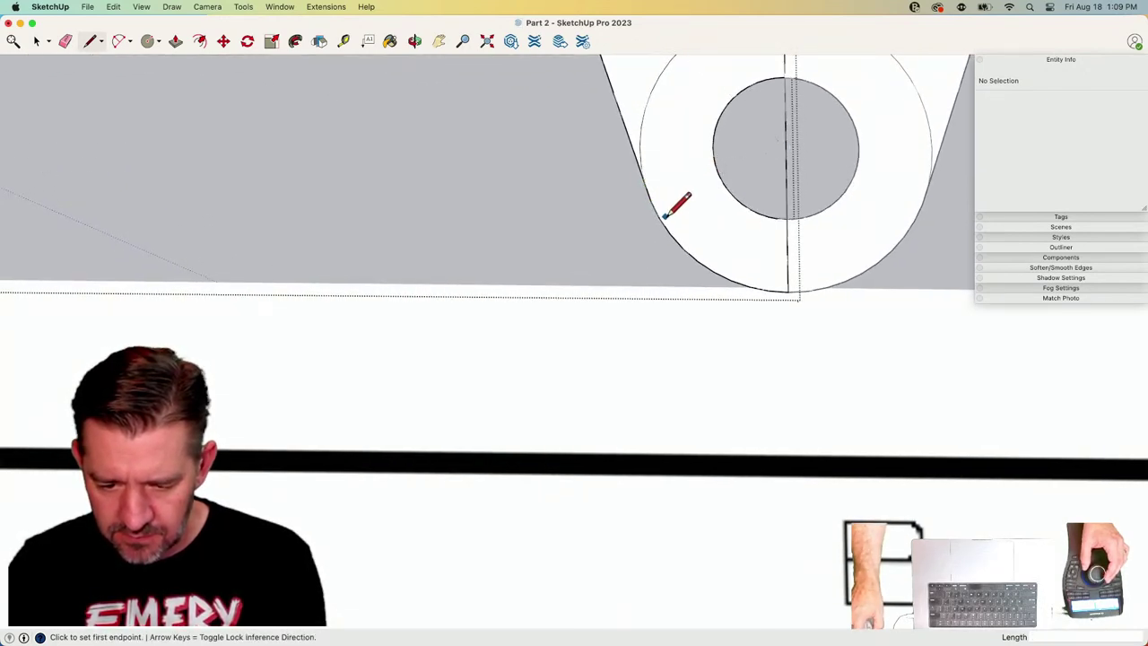
left_click(659, 218)
scroll(644, 157, "down", 3)
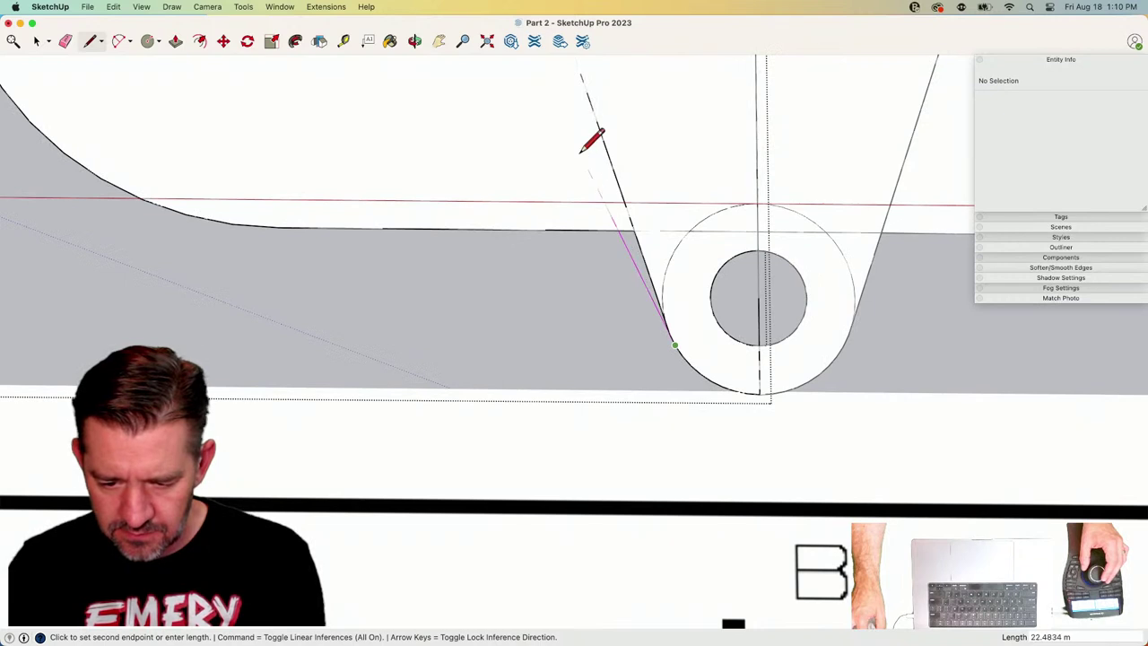
scroll(577, 152, "down", 2)
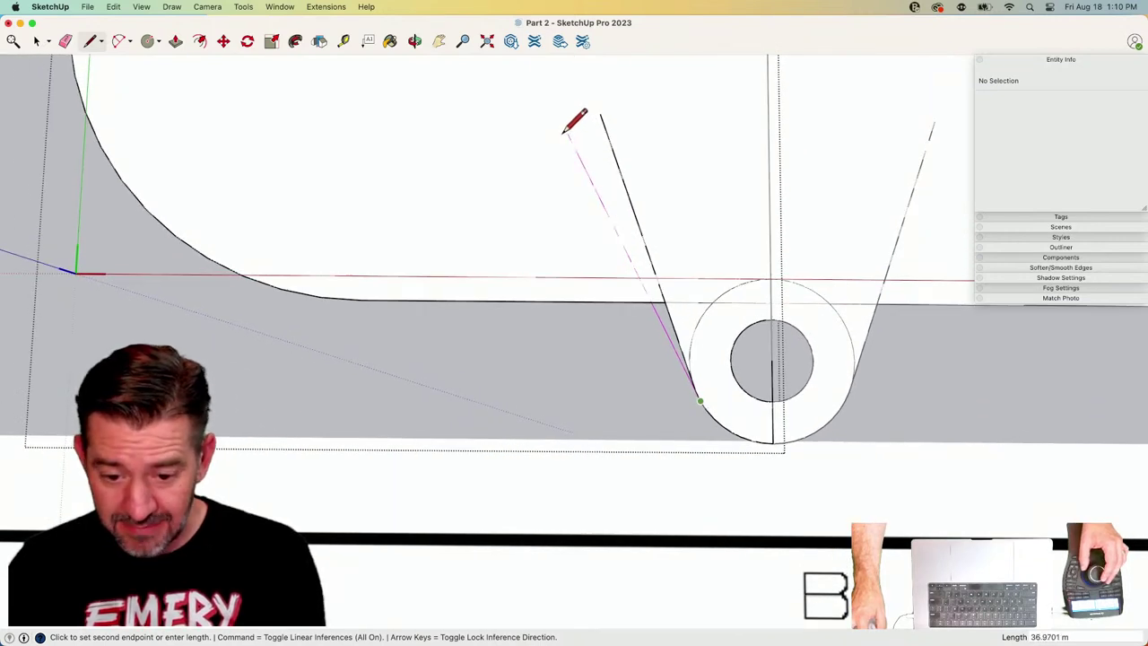
left_click(565, 132)
Erase the lobe's earlier, steeper side line and the circle and slot edges left inside the lobe.
key("e")
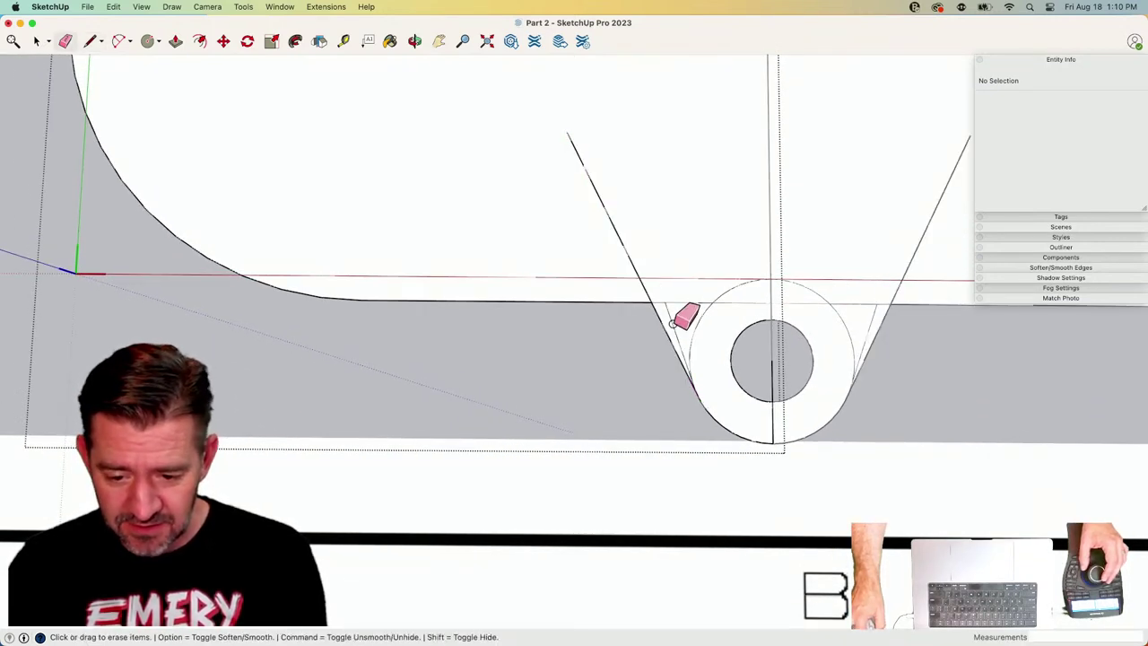
scroll(721, 186, "down", 2)
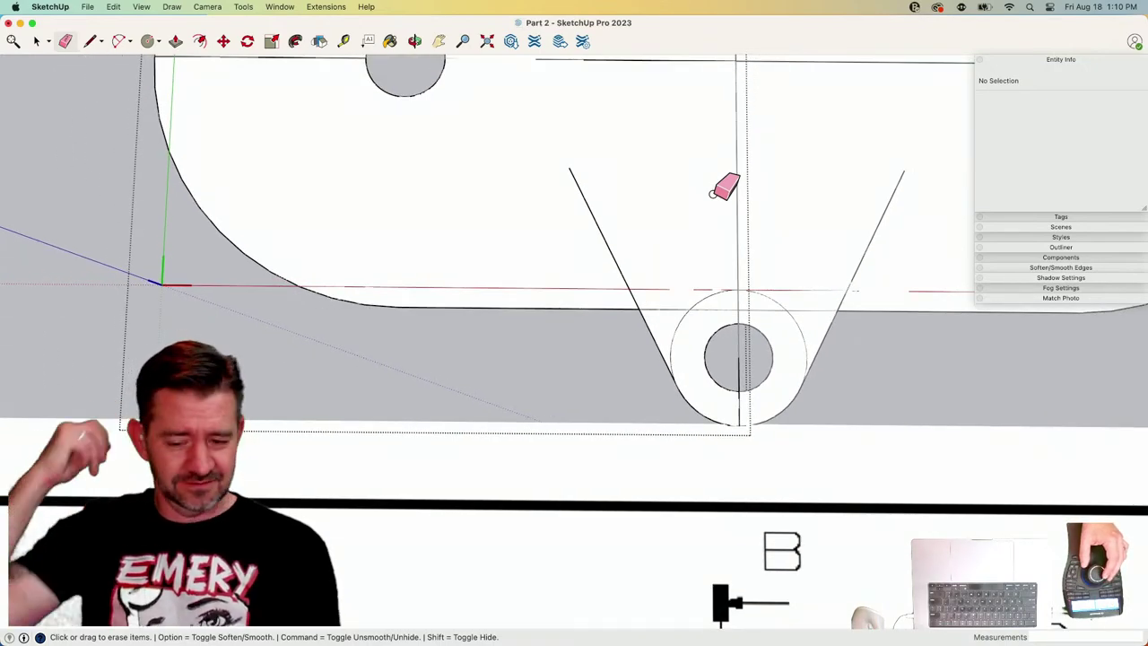
scroll(725, 186, "down", 5)
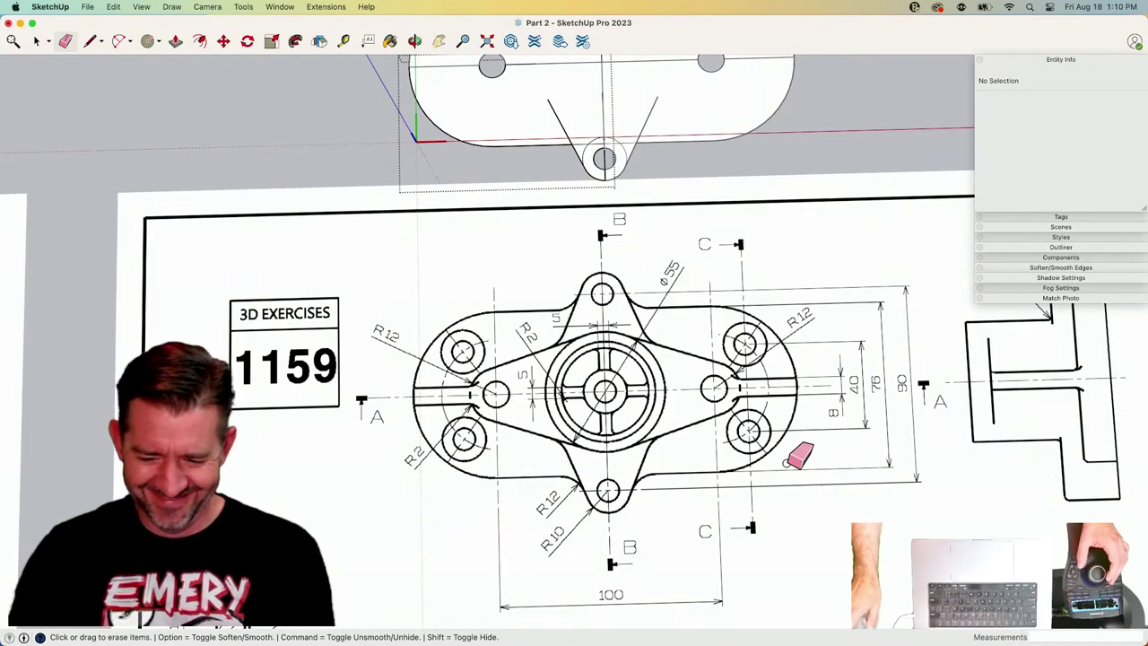
scroll(632, 179, "up", 4)
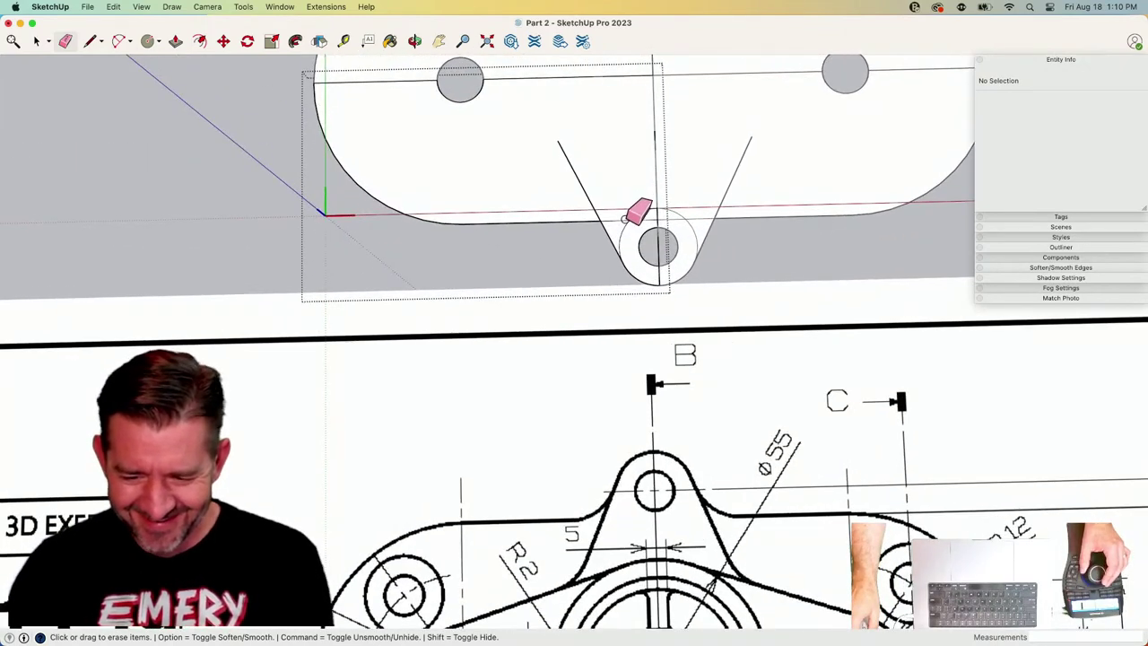
mouse_move(622, 234)
left_mouse_down()
mouse_move(643, 211)
mouse_move(629, 185)
mouse_move(609, 234)
mouse_move(623, 211)
left_mouse_up()
Erase the small leftover edge stub where the lobe's sloping side meets its outer arc.
scroll(643, 210, "down", 3)
scroll(664, 228, "down", 6)
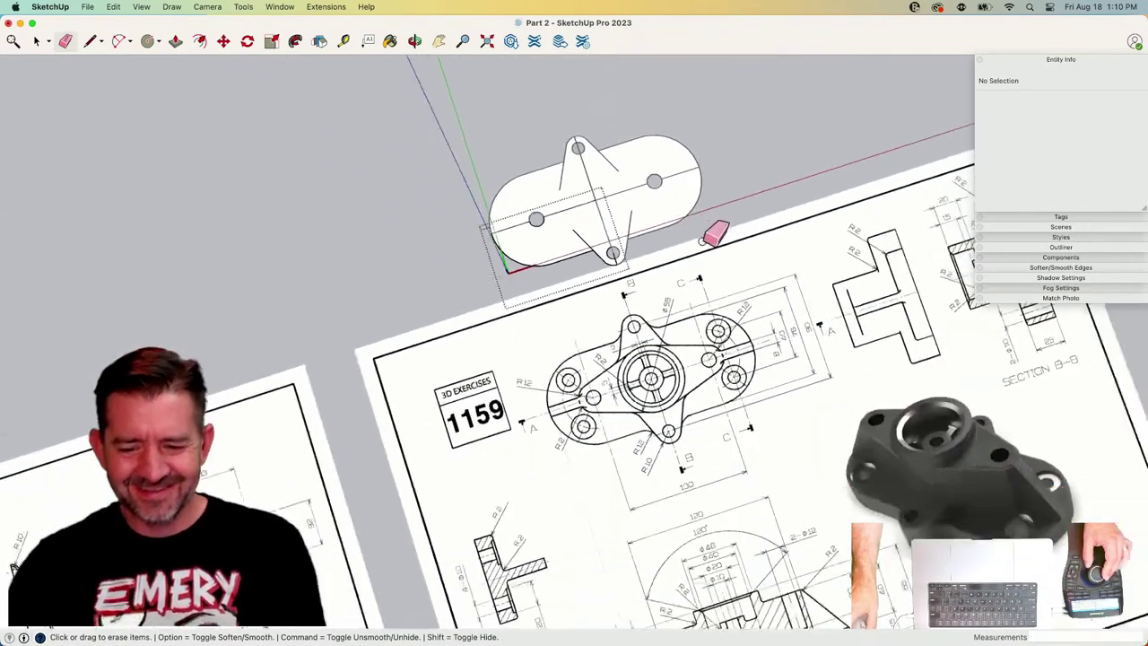
scroll(701, 246, "up", 4)
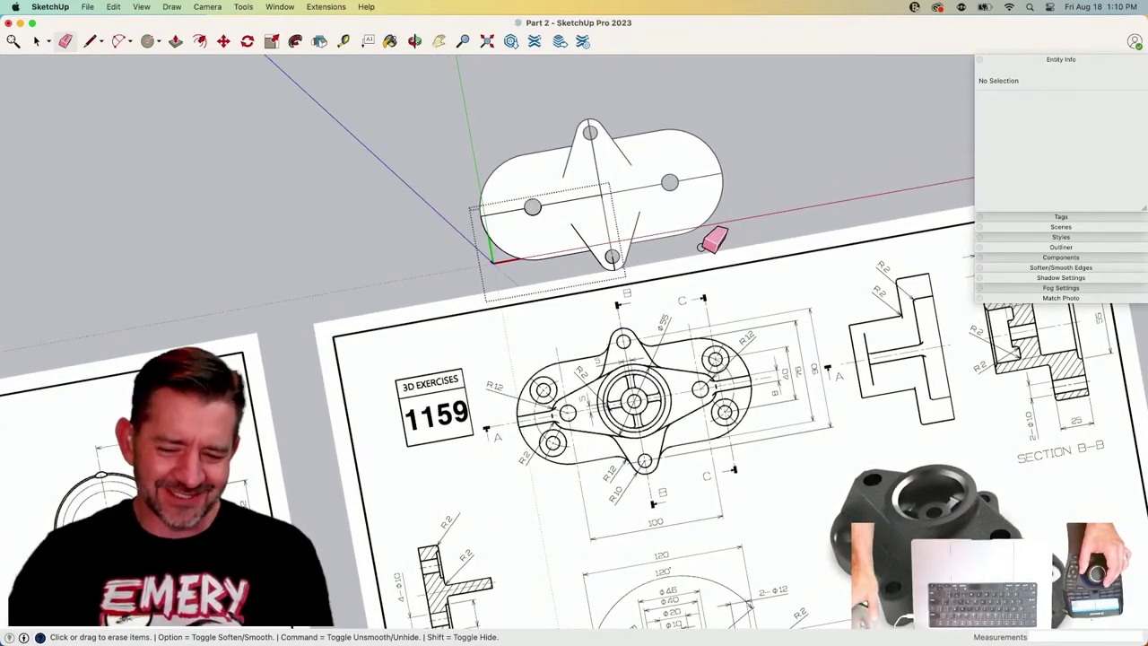
scroll(713, 240, "up", 3)
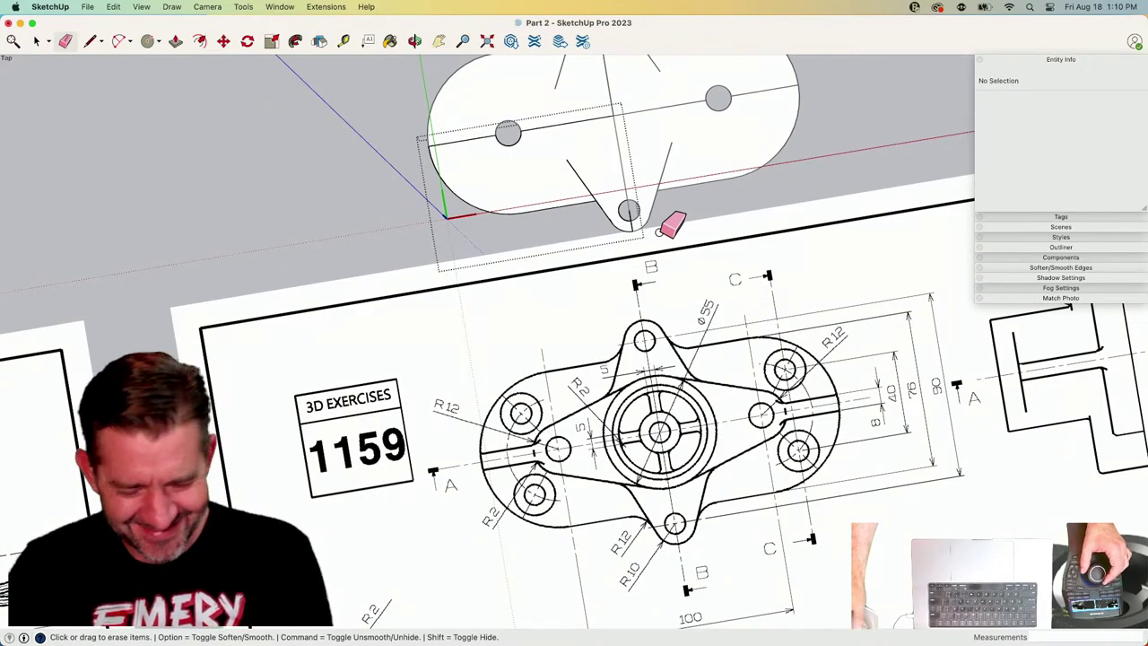
scroll(673, 223, "down", 2)
scroll(672, 223, "up", 5)
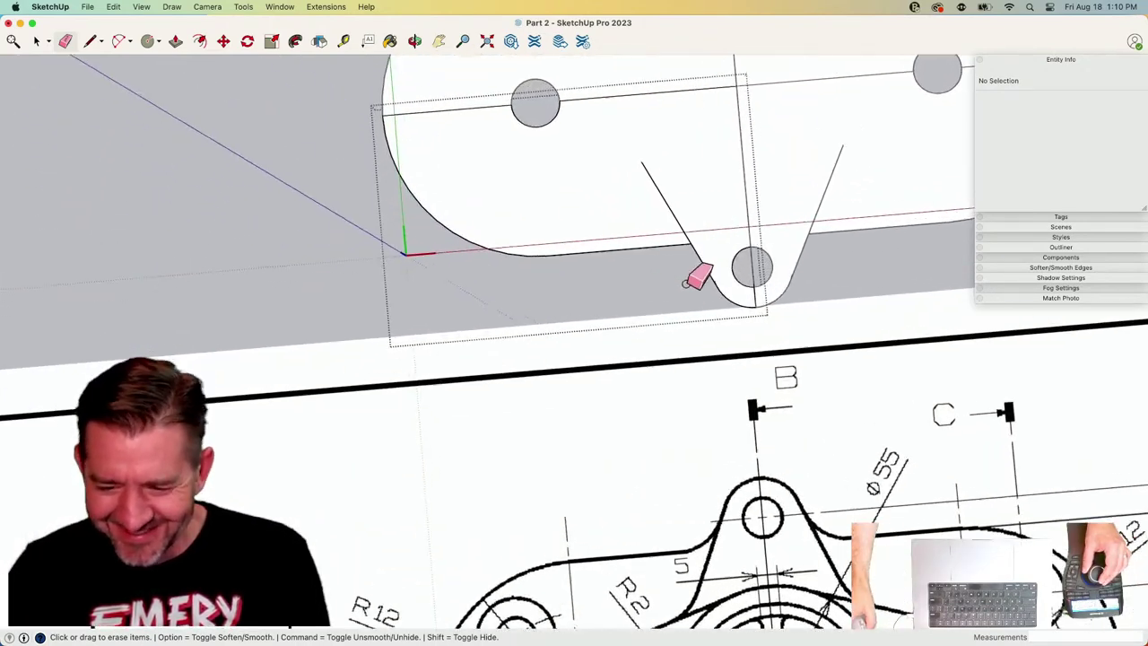
key("l")
scroll(744, 269, "up", 4)
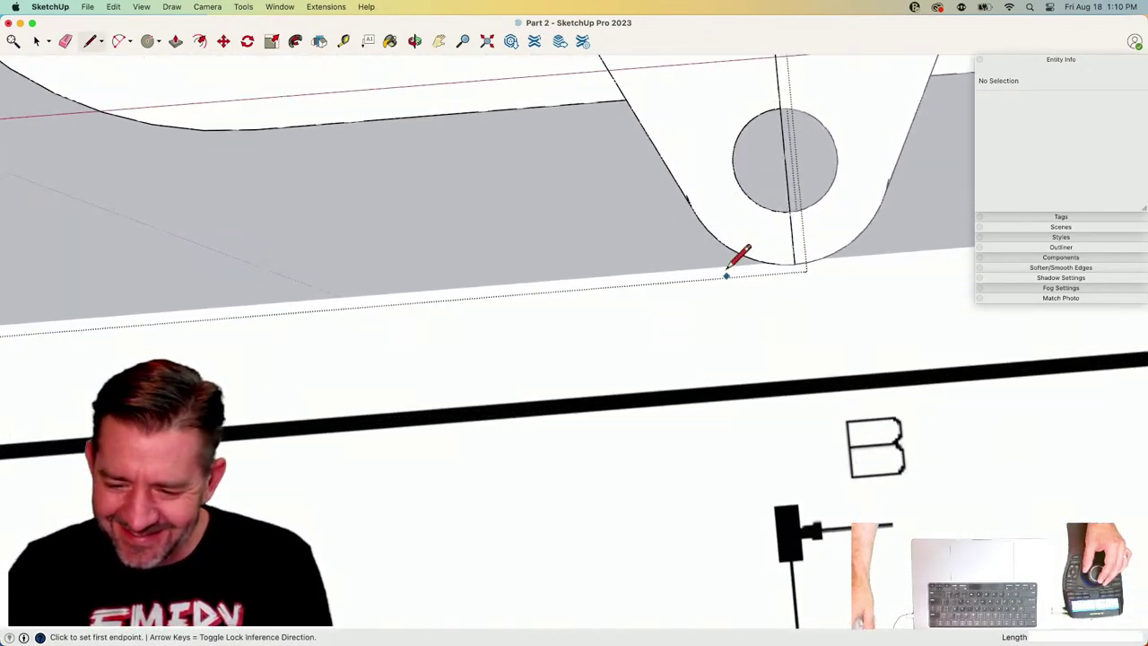
scroll(722, 265, "up", 2)
key("e")
scroll(684, 166, "up", 2)
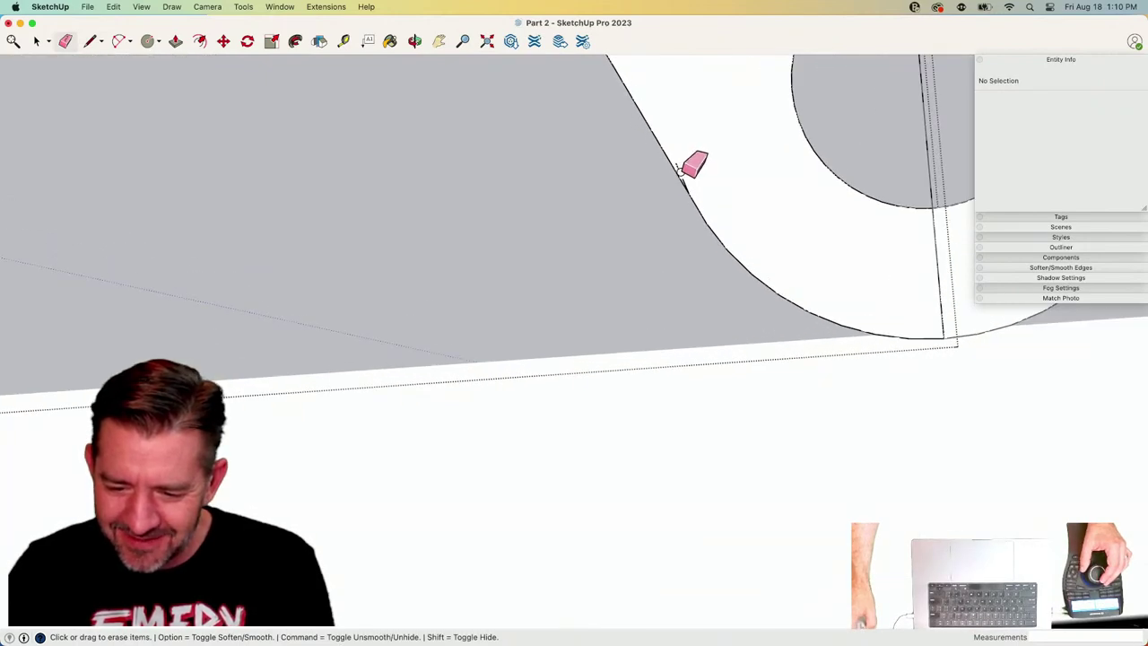
scroll(683, 166, "down", 5)
Draw a tangent arc of about 9.8 m radius rounding the corner between the slot's straight edge and the lobe's sloping side.
key("l")
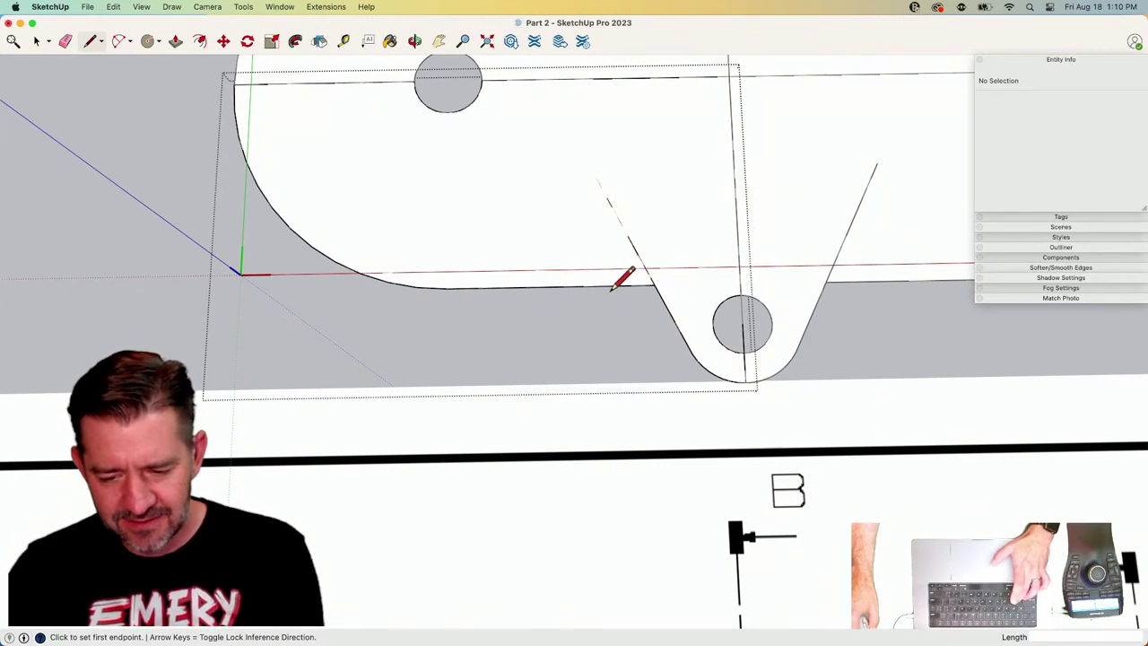
key("s")
key("space")
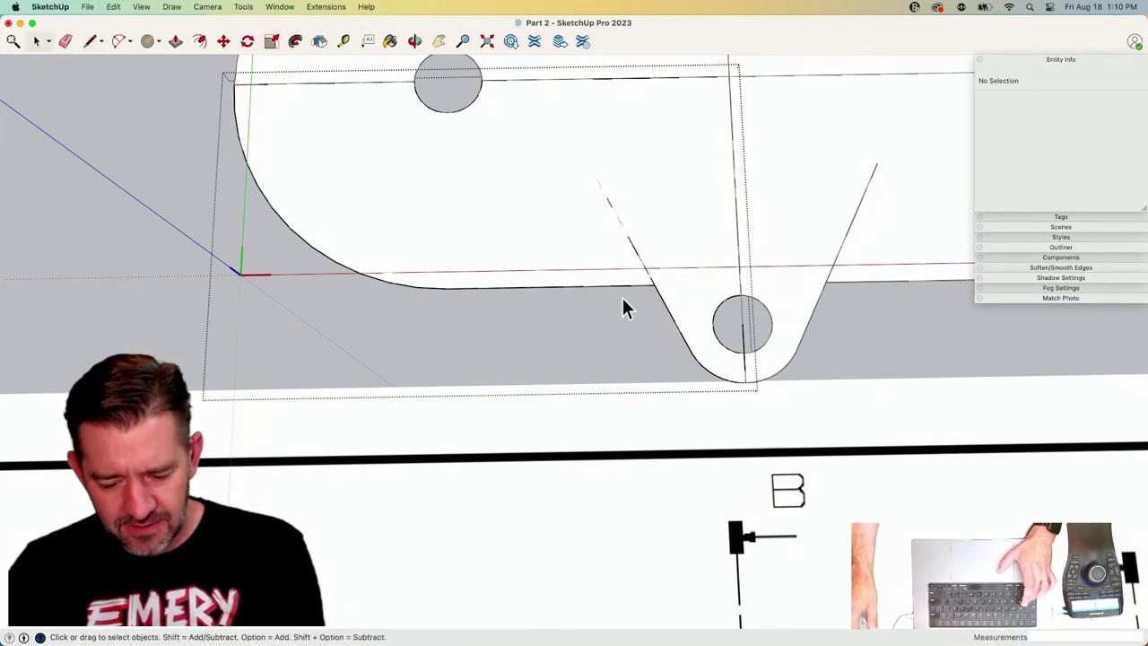
key("a")
left_click(613, 285)
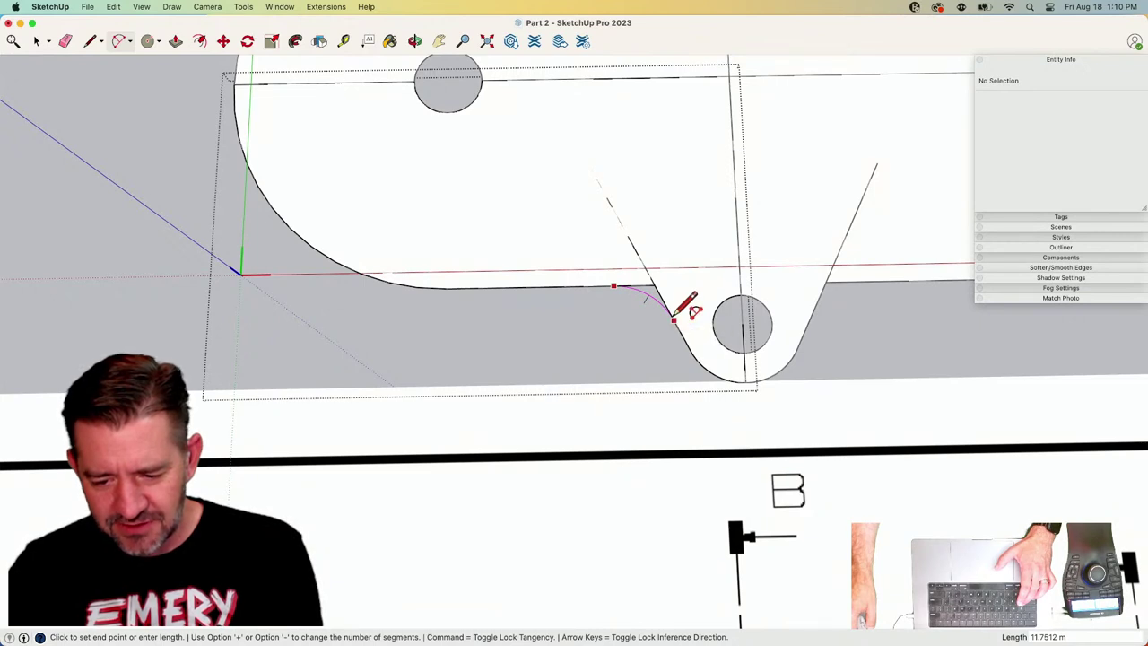
key("space")
key("a")
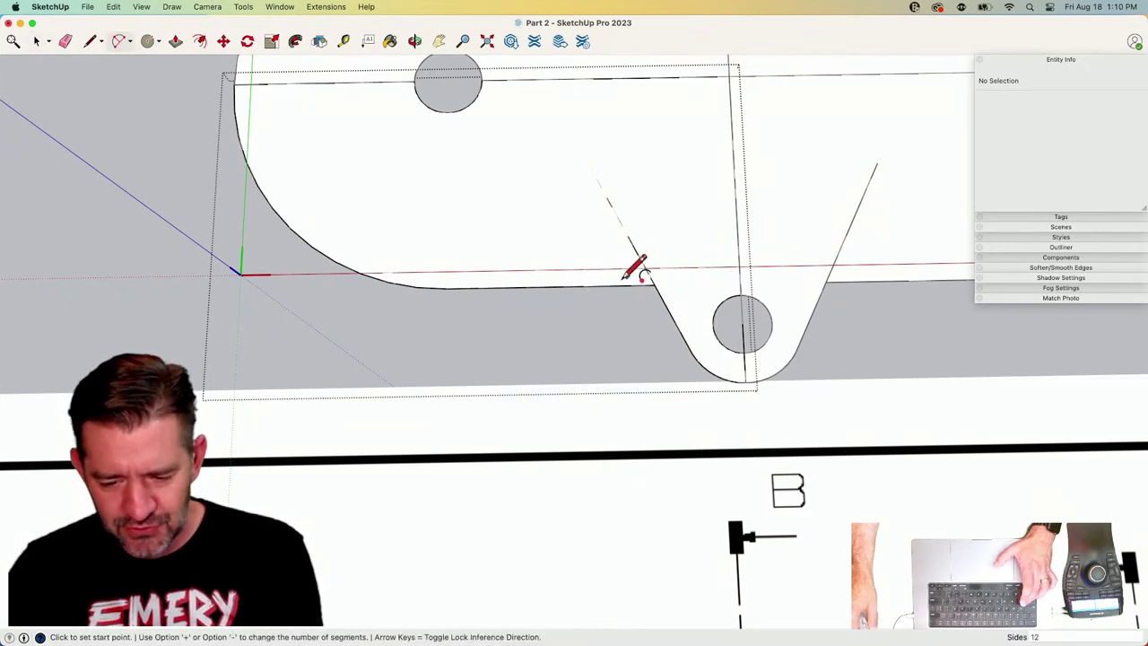
left_click(618, 285)
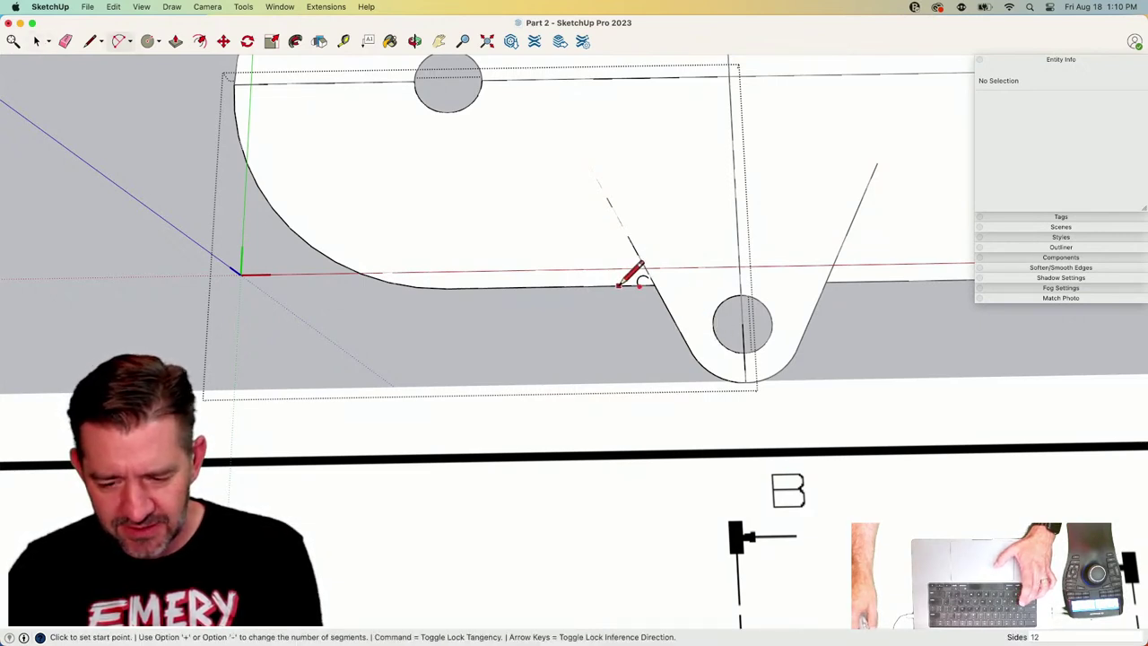
double_click(669, 309)
key("space")
Set the radius of the fillet arc between slot and lobe to 12 m.
left_click(655, 298)
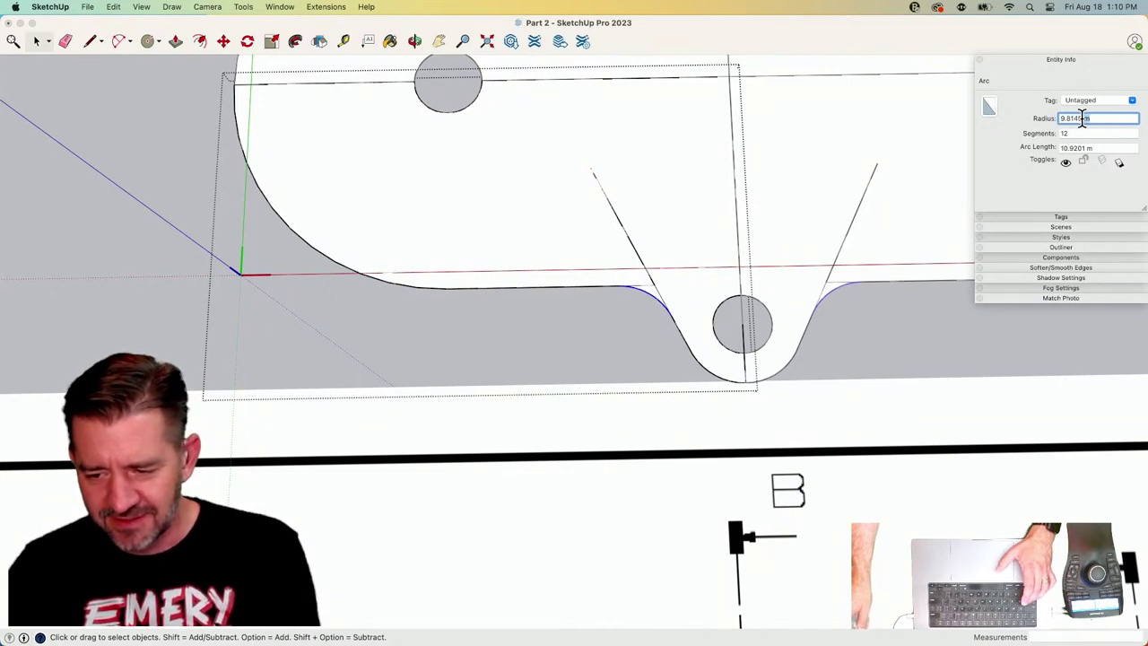
type("1`2")
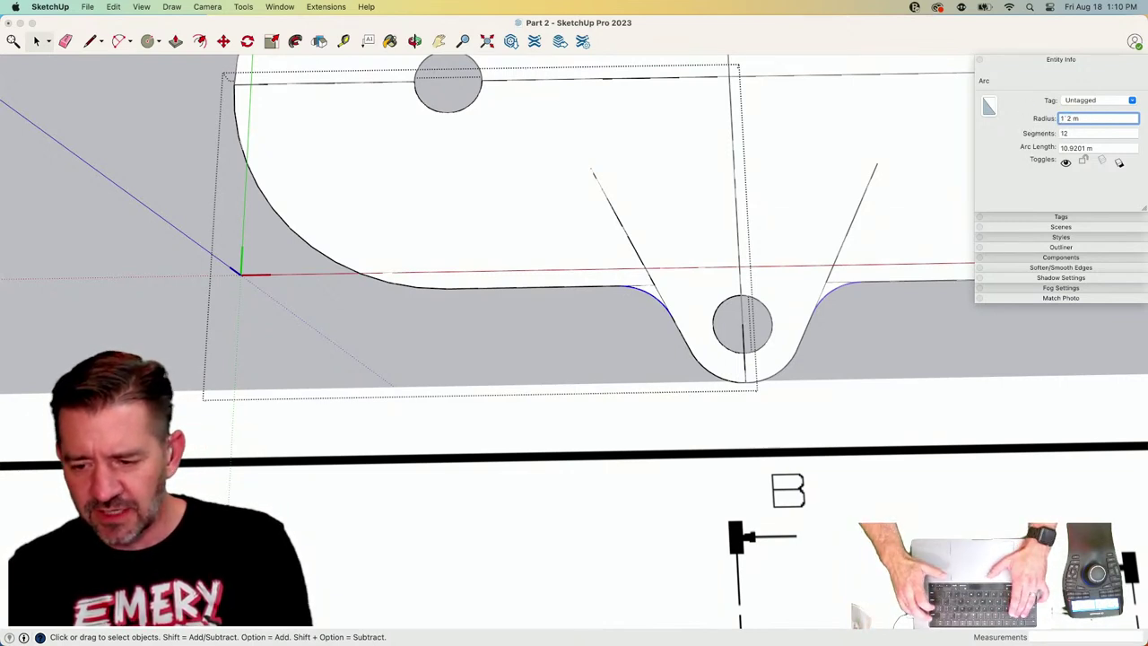
key("BackSpace")
key("BackSpace")
type("2")
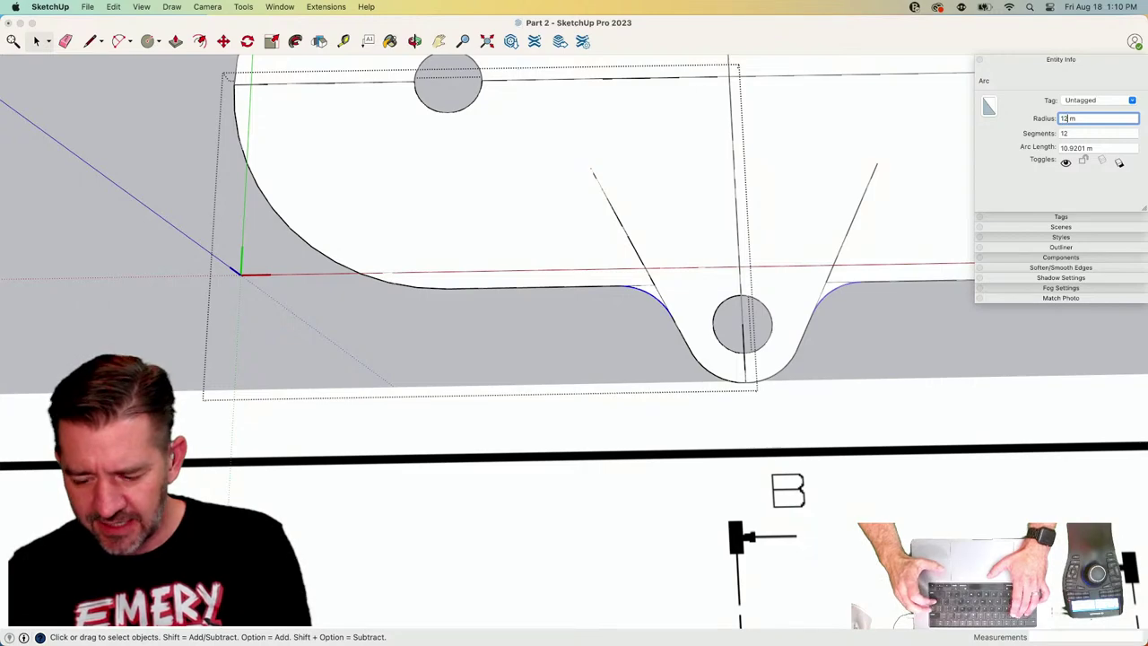
key("Return")
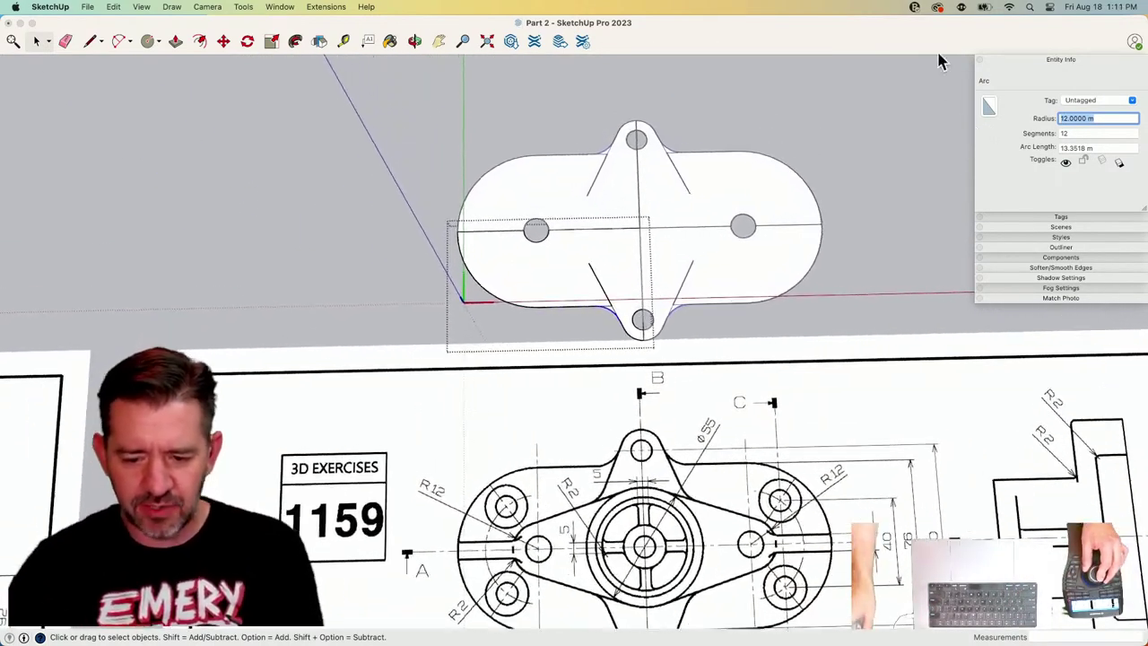
Erase the leftover corner edges of the slot and the sloping side behind the fillet arc.
type("e")
key("Escape")
key("e")
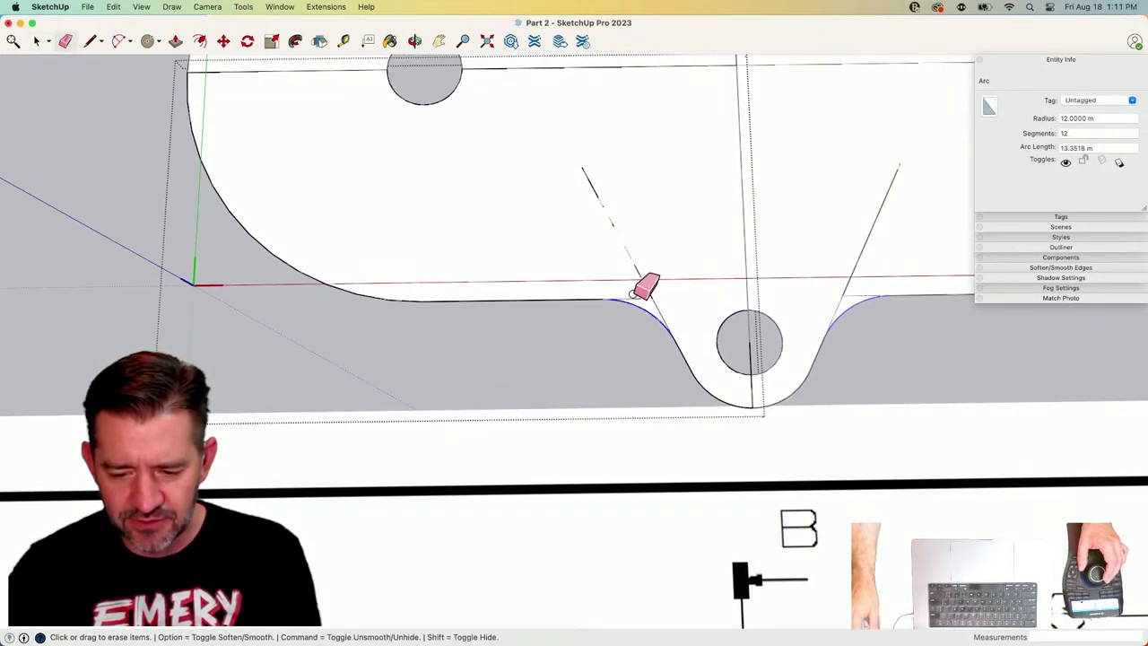
left_click(638, 298)
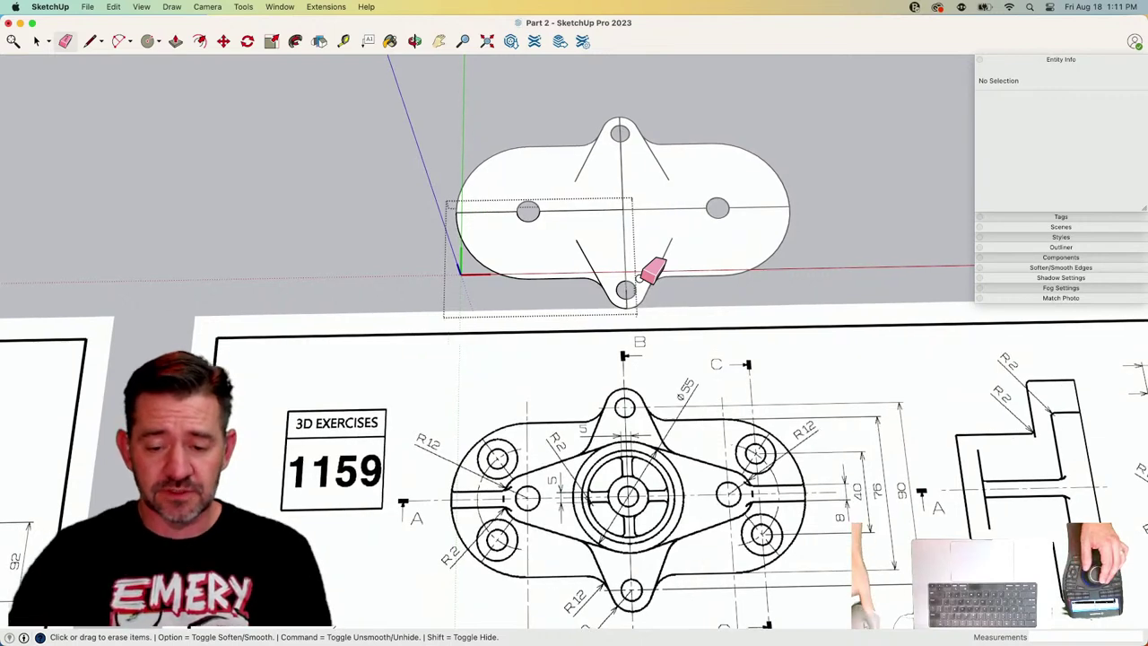
Examine the plan view and Section A-A of drawing 1159 for the central boss, tapered sides and base dimensions.
scroll(650, 269, "up", 1)
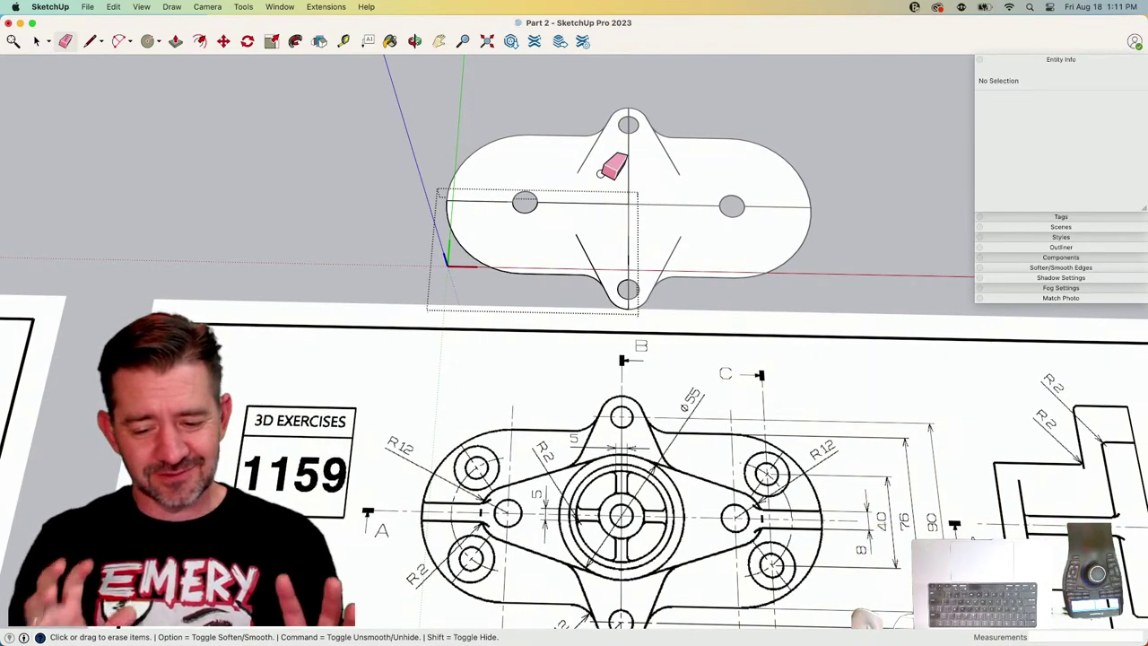
scroll(614, 166, "down", 3)
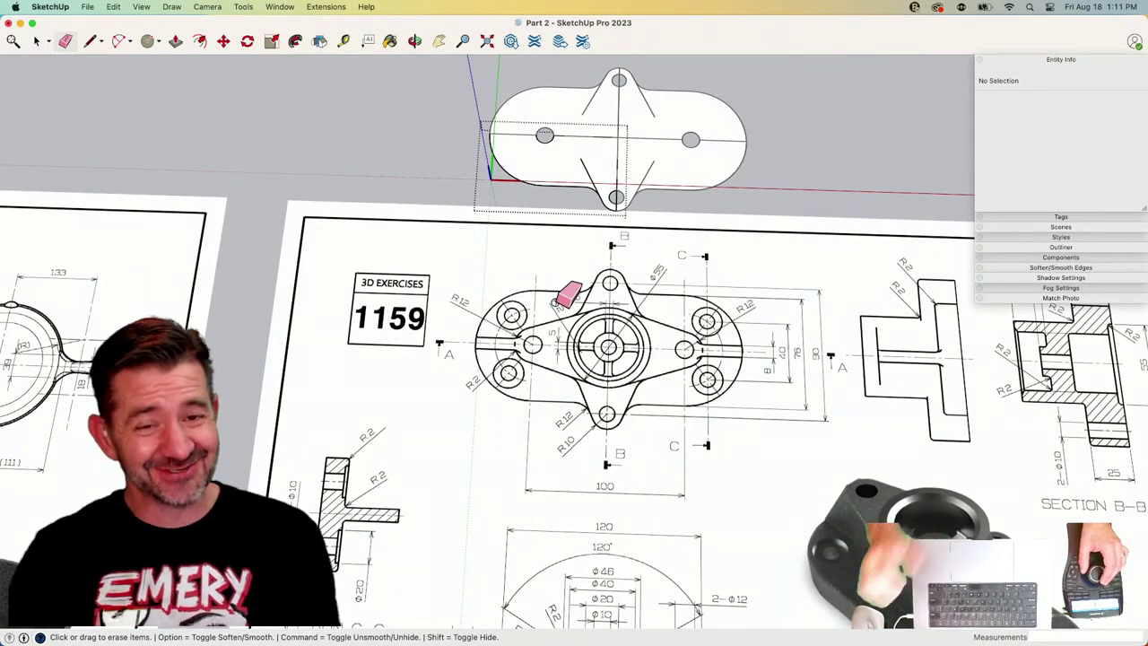
scroll(564, 285, "up", 2)
scroll(587, 337, "up", 3)
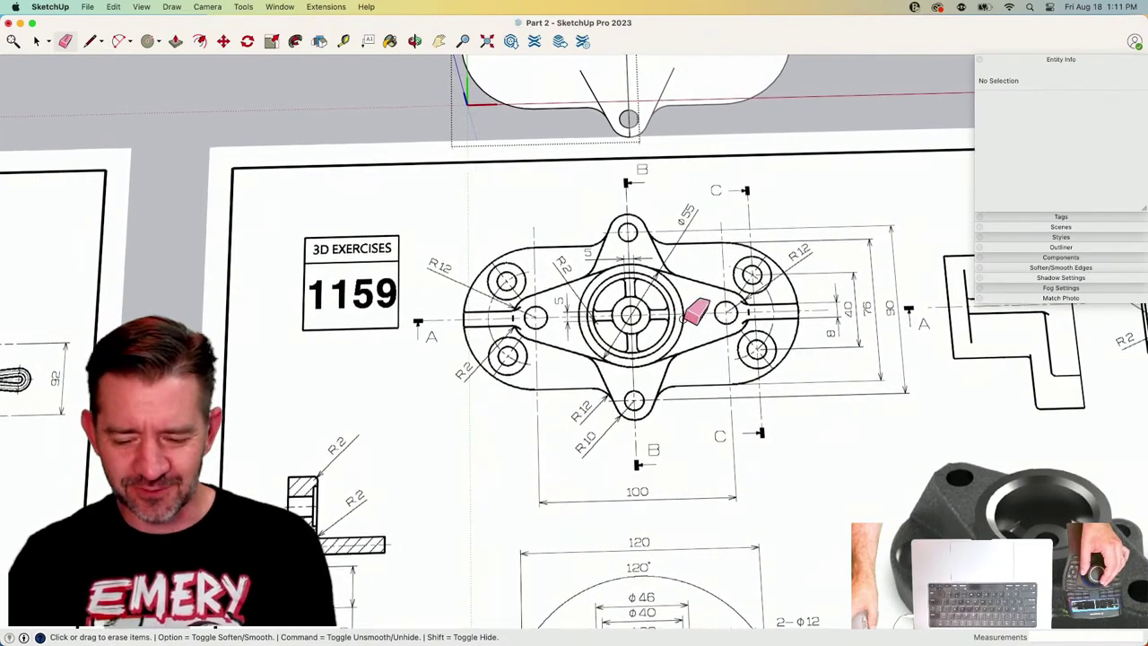
middle_click_drag(683, 320, 674, 128, "shift")
scroll(614, 400, "down", 3)
scroll(702, 313, "down", 3)
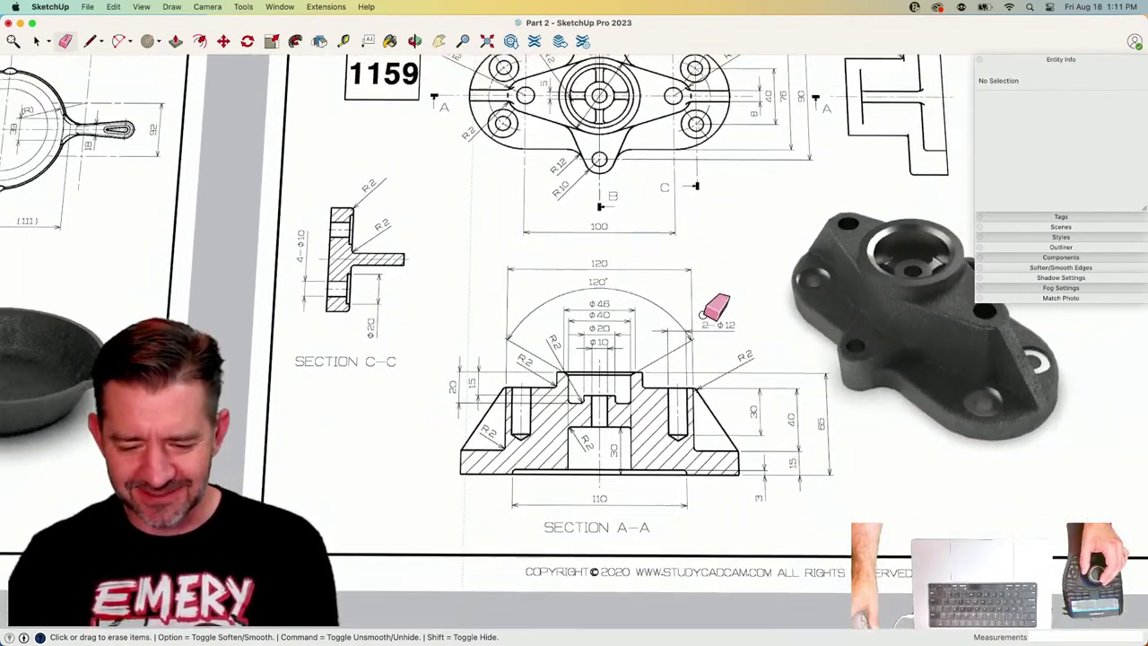
scroll(715, 308, "down", 1)
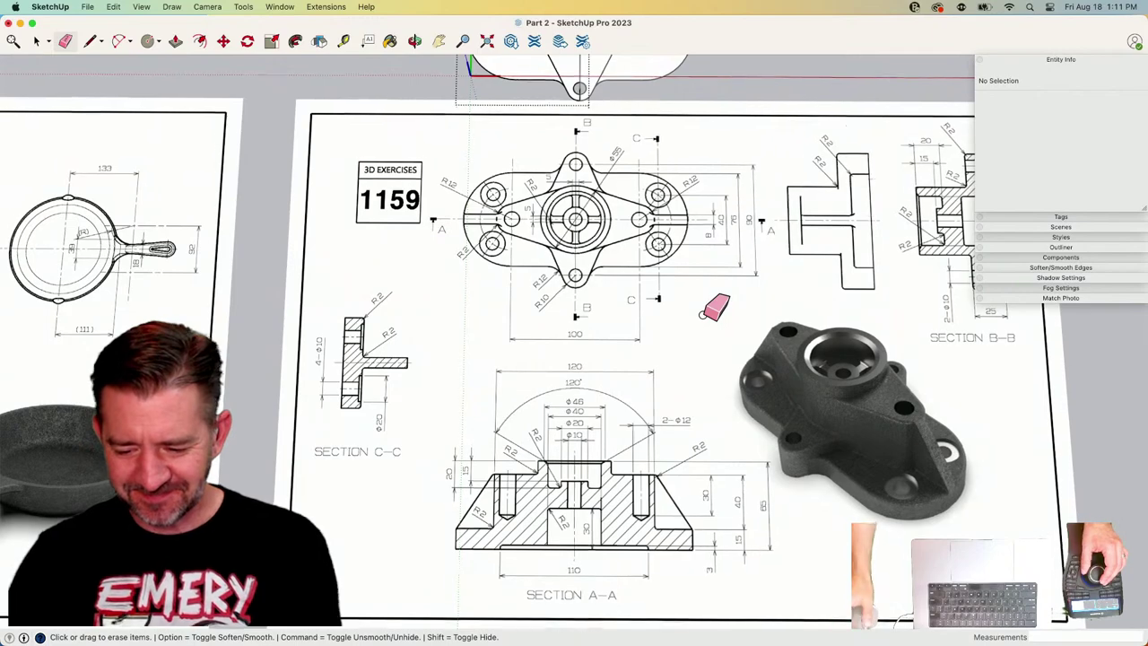
scroll(709, 303, "up", 2)
middle_click_drag(697, 309, 758, 539, "shift")
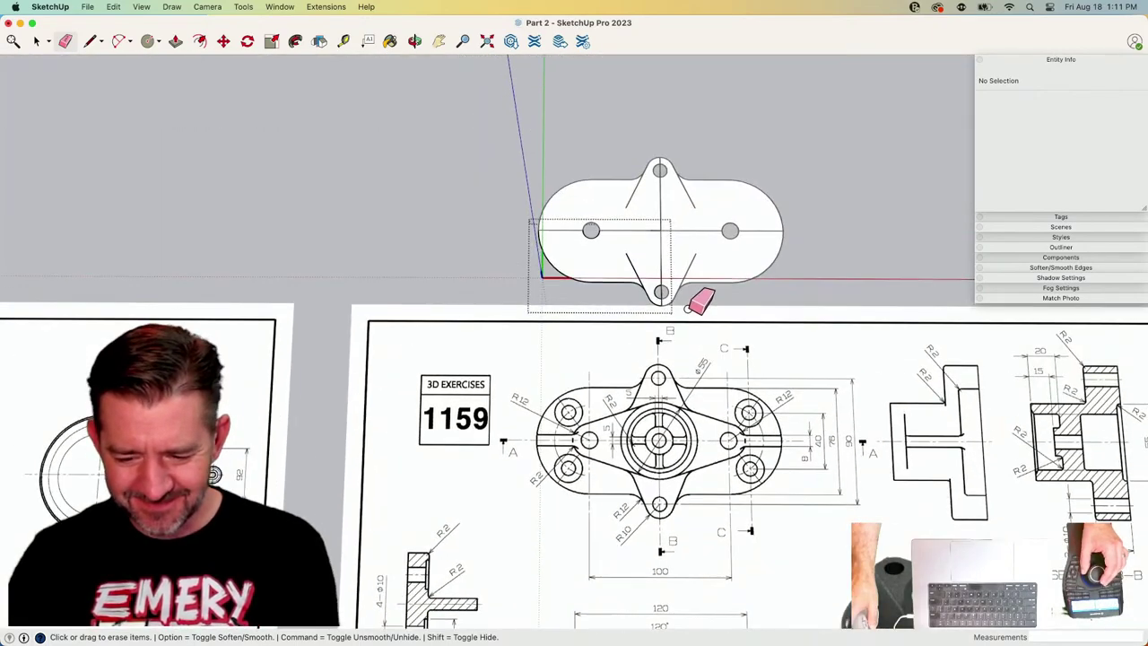
scroll(690, 305, "down", 3)
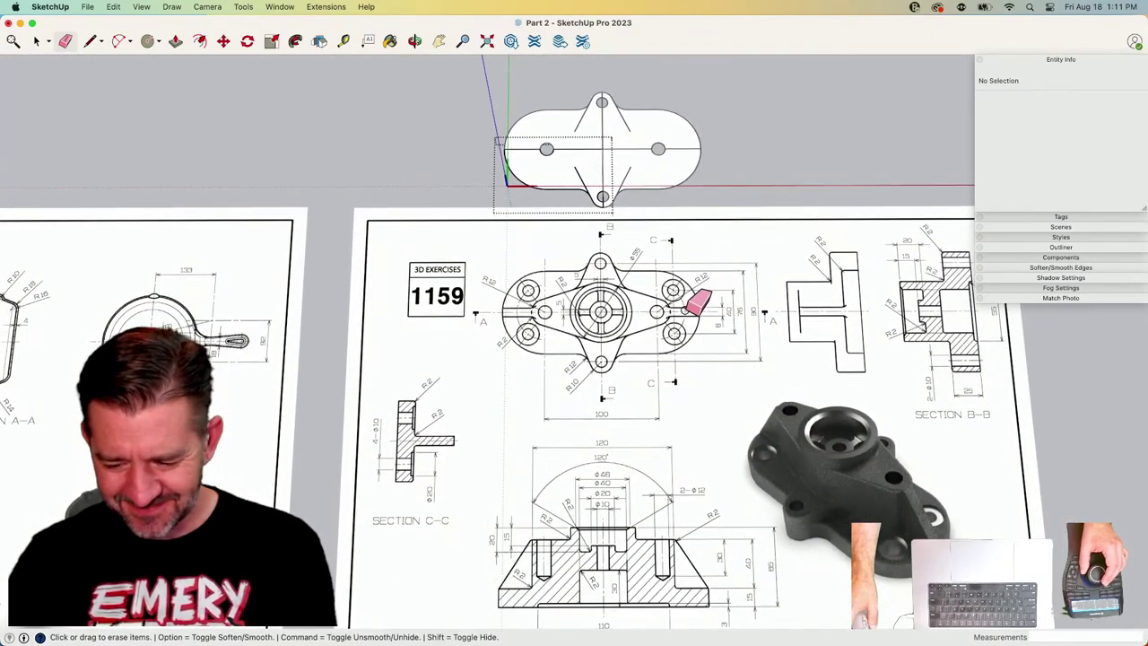
scroll(692, 305, "up", 5)
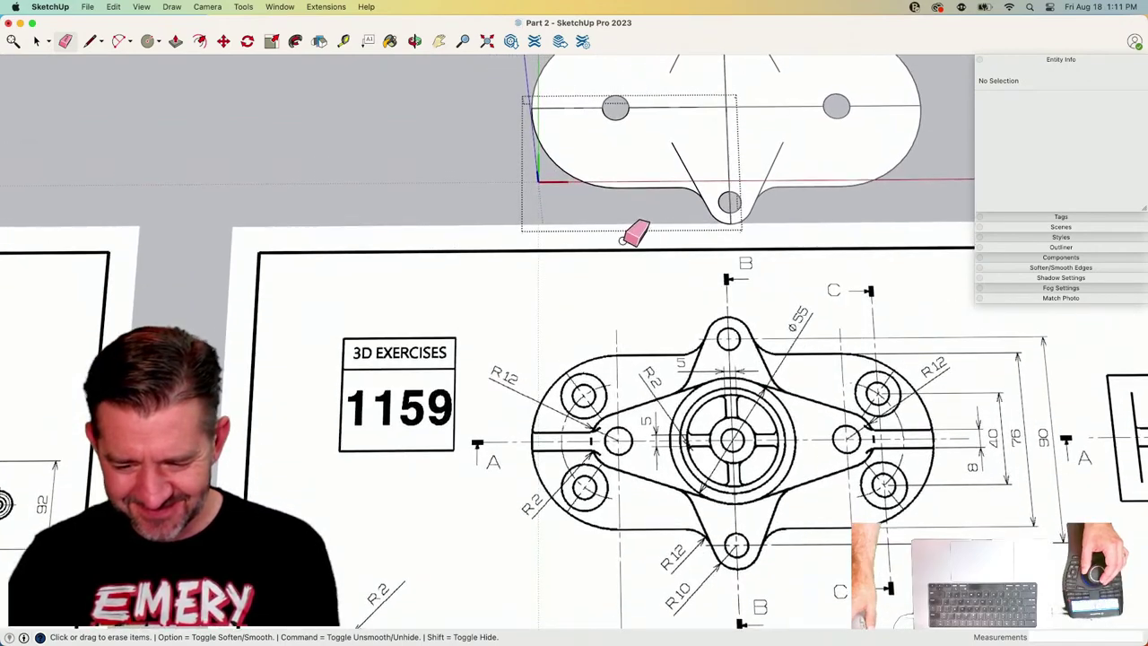
scroll(628, 237, "up", 2)
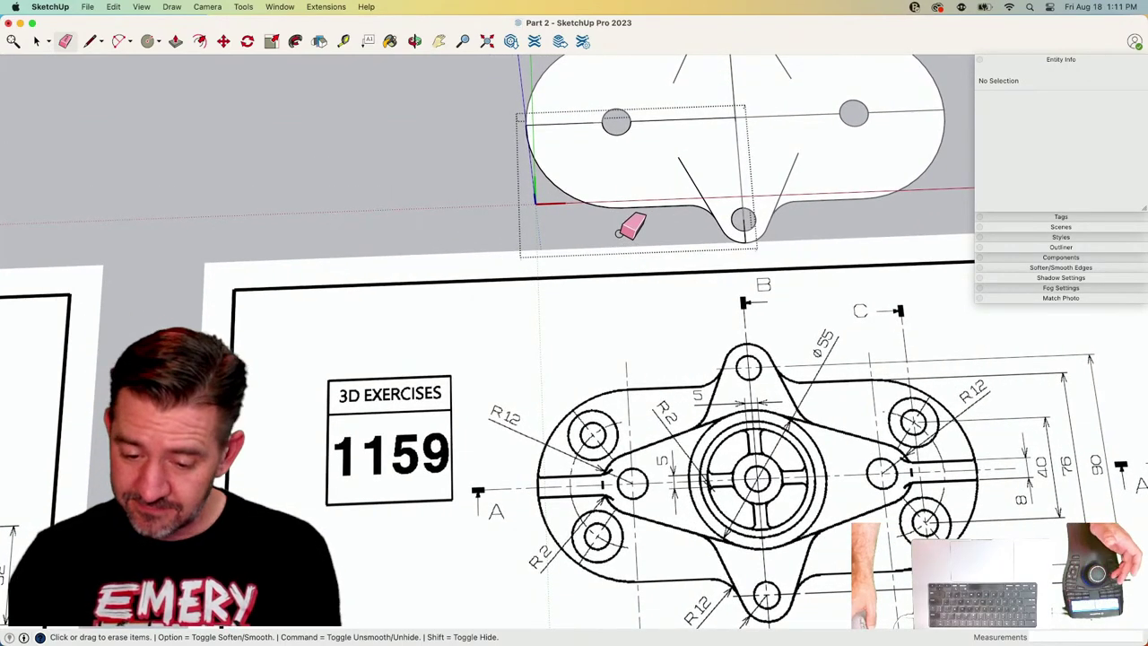
Finish editing the quarter component and return to the main model.
scroll(628, 215, "down", 2)
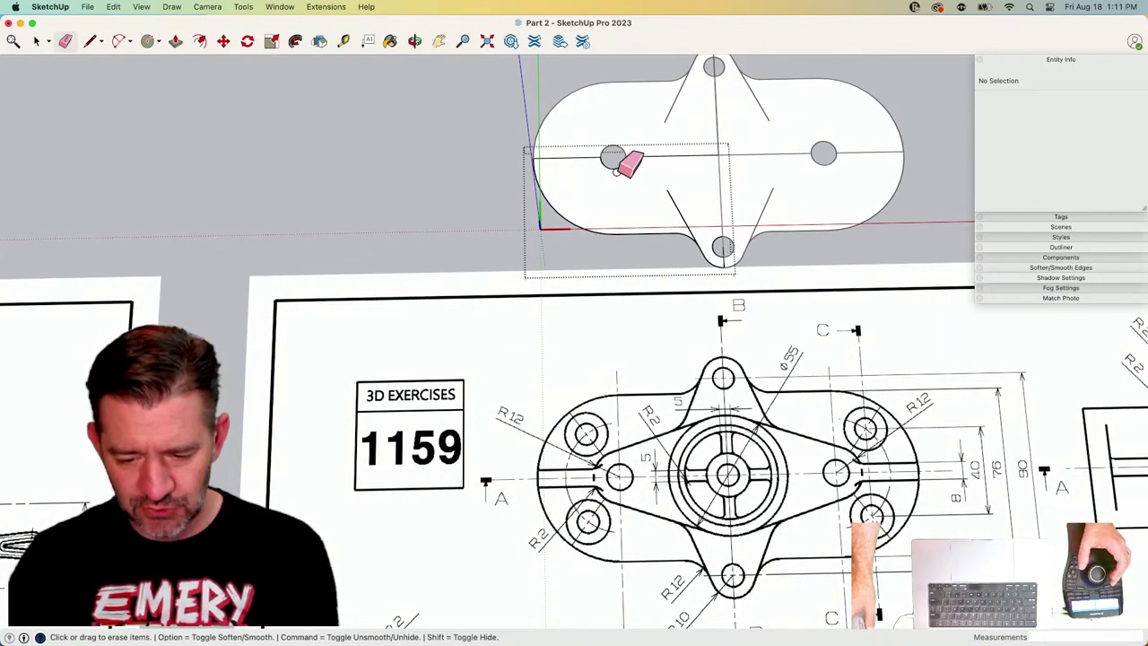
key("c")
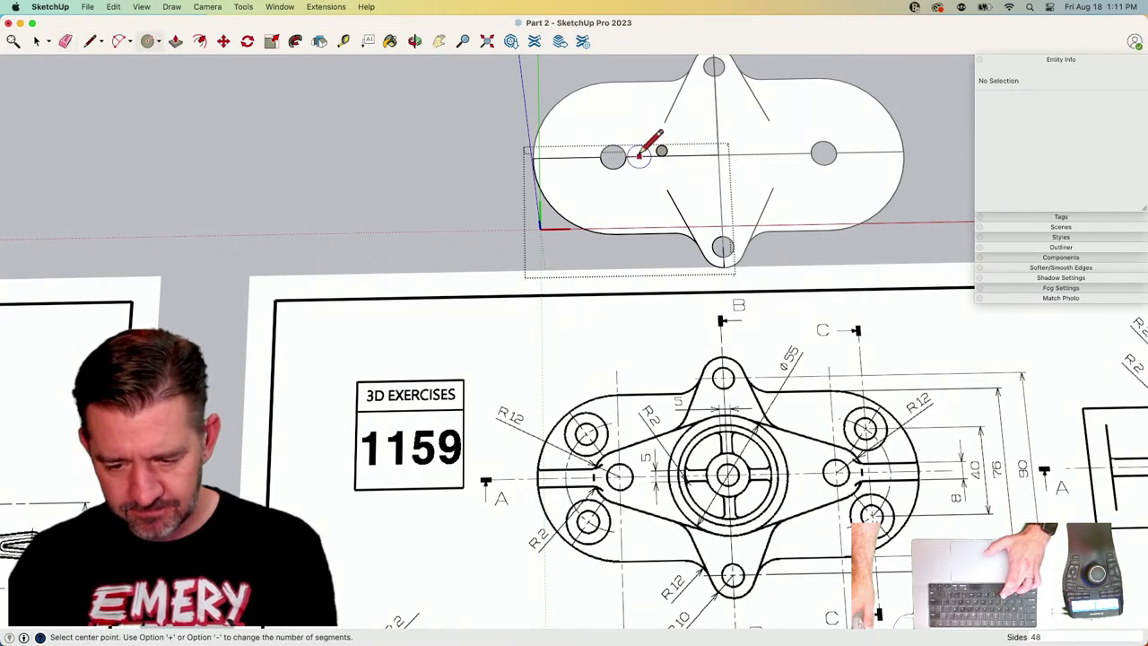
key("space")
key("Escape")
key("c")
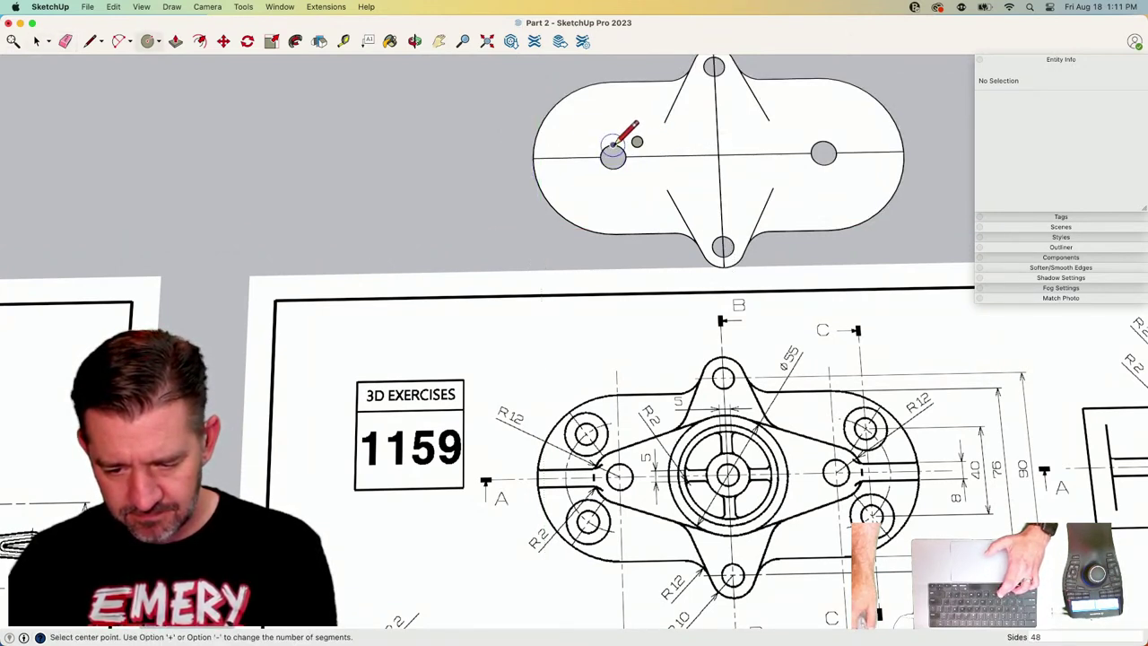
left_click(613, 156)
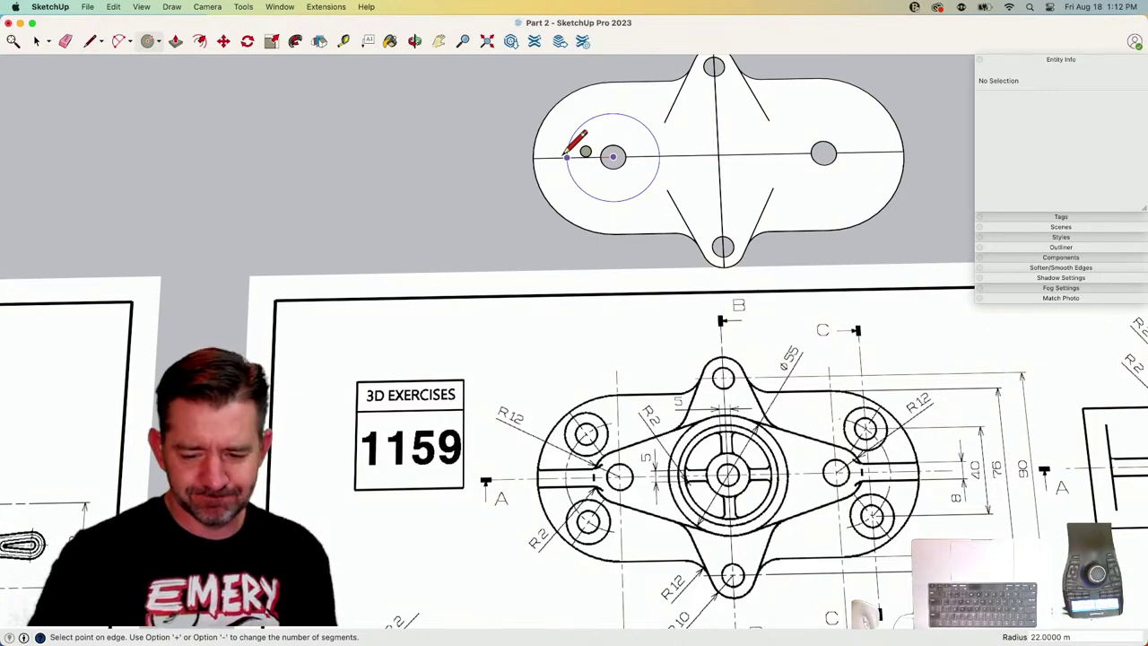
scroll(565, 157, "up", 2)
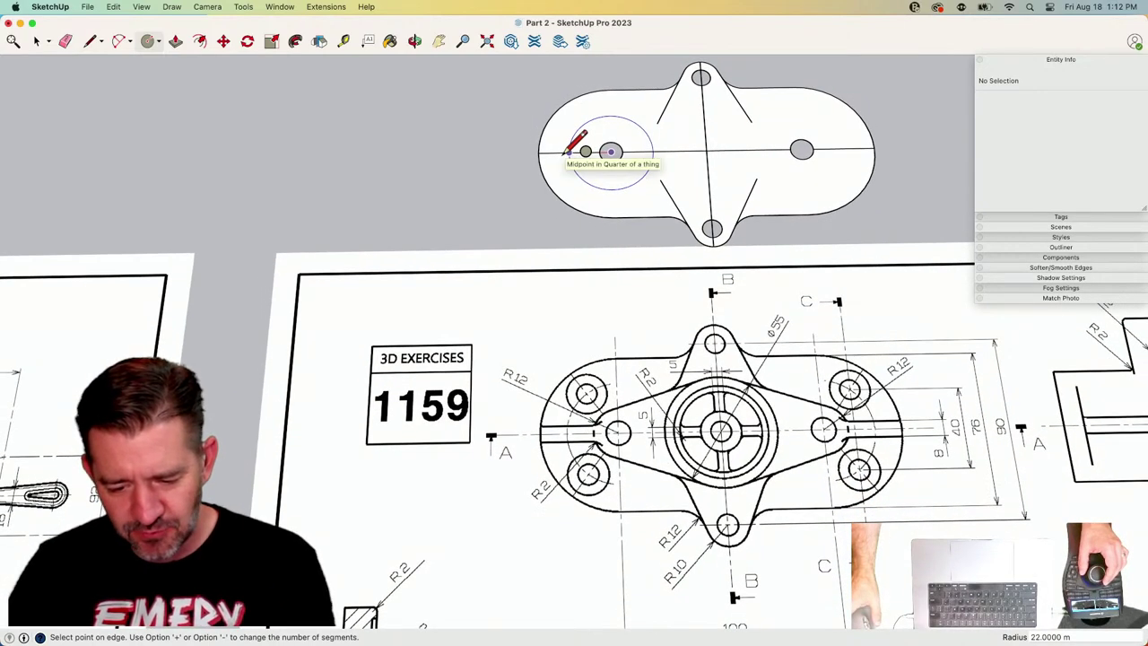
scroll(567, 148, "up", 1)
scroll(567, 150, "down", 1)
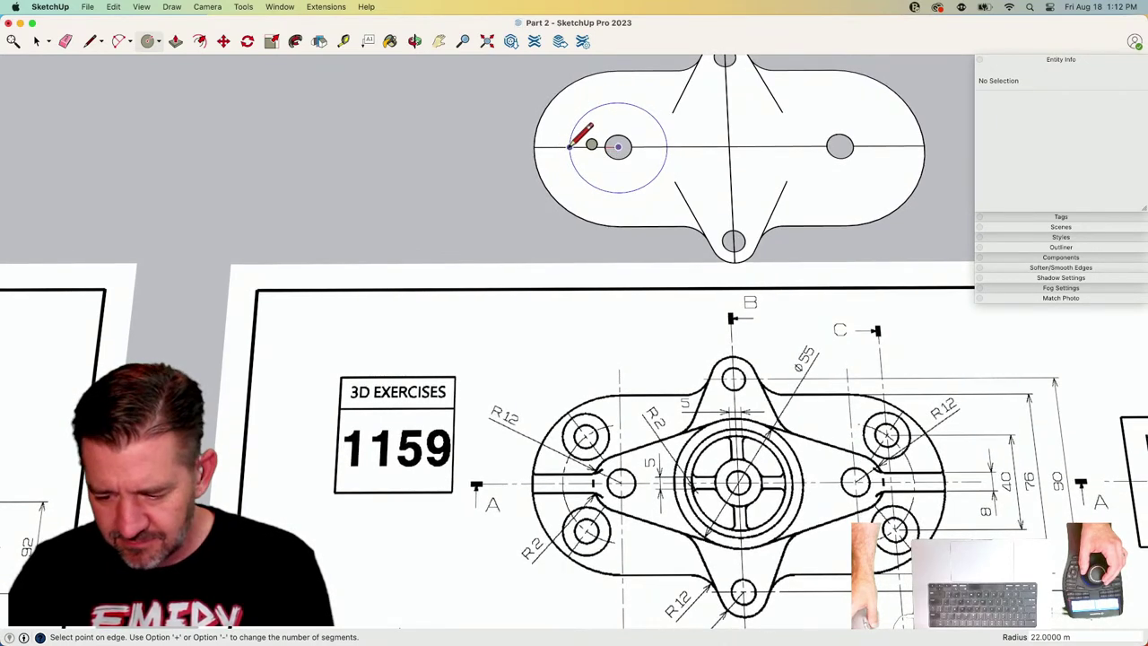
scroll(570, 145, "down", 3)
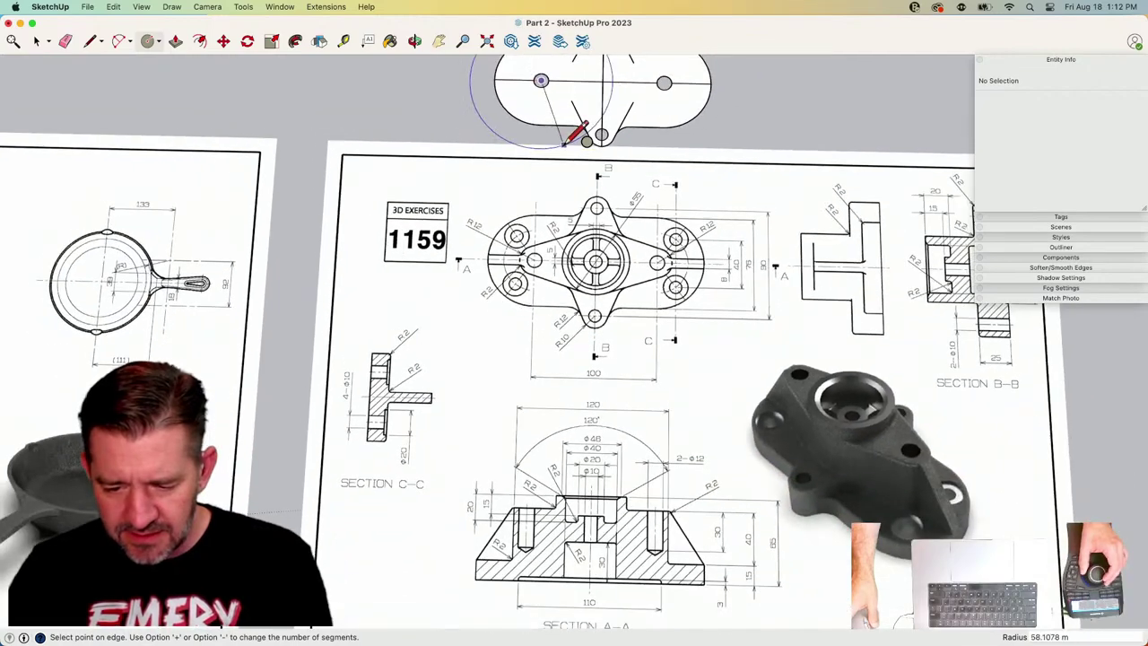
scroll(576, 134, "up", 6)
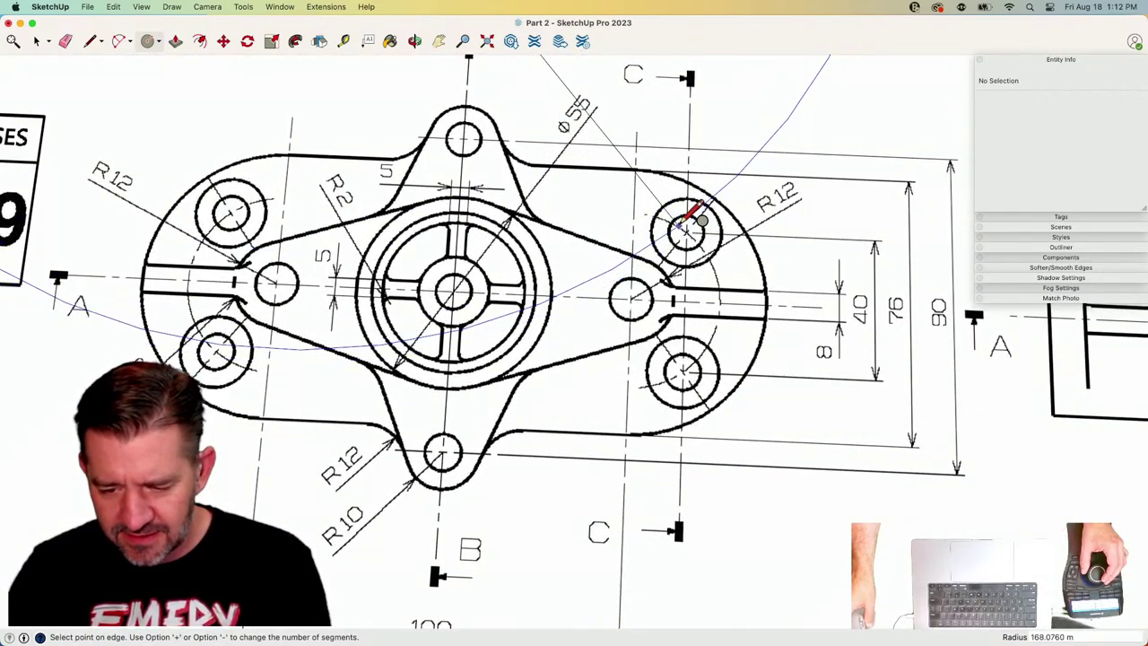
key("space")
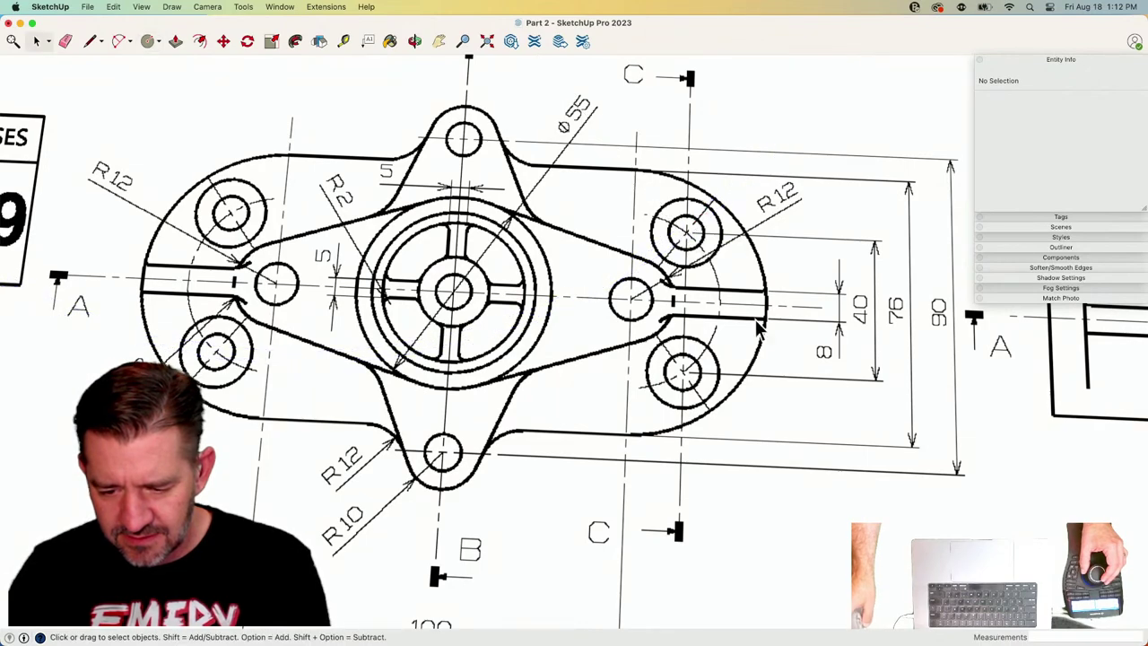
Draw a 20 m guide line along the green axis from the slot's left end, continuing about 47 m parallel to the red axis.
scroll(836, 376, "down", 8)
key("l")
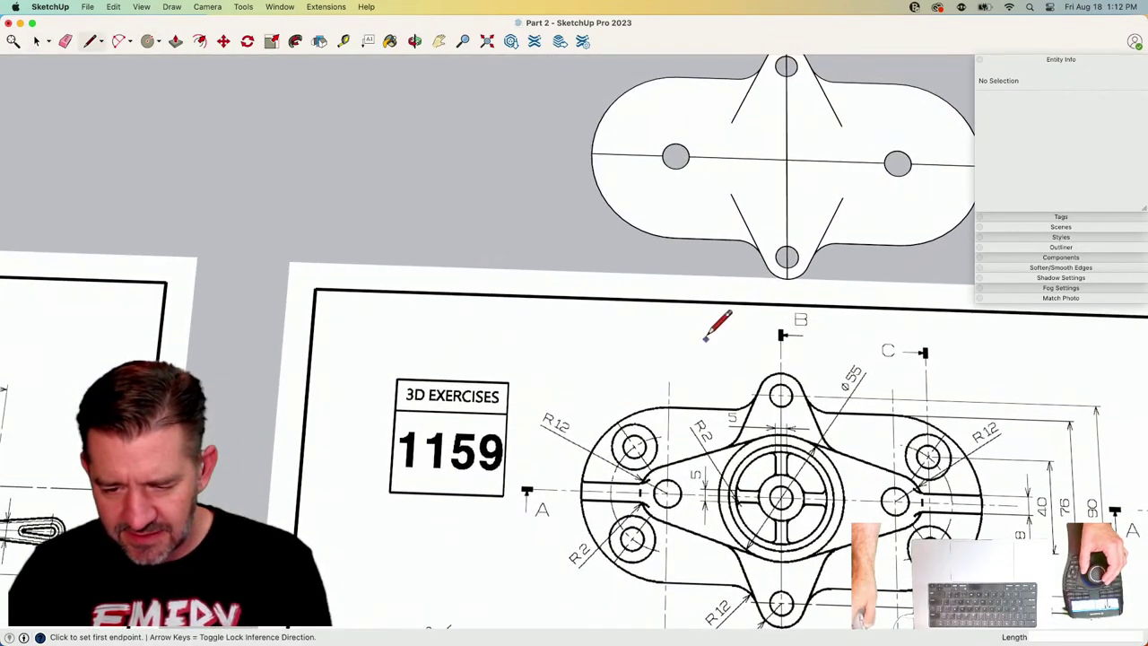
left_click(590, 154)
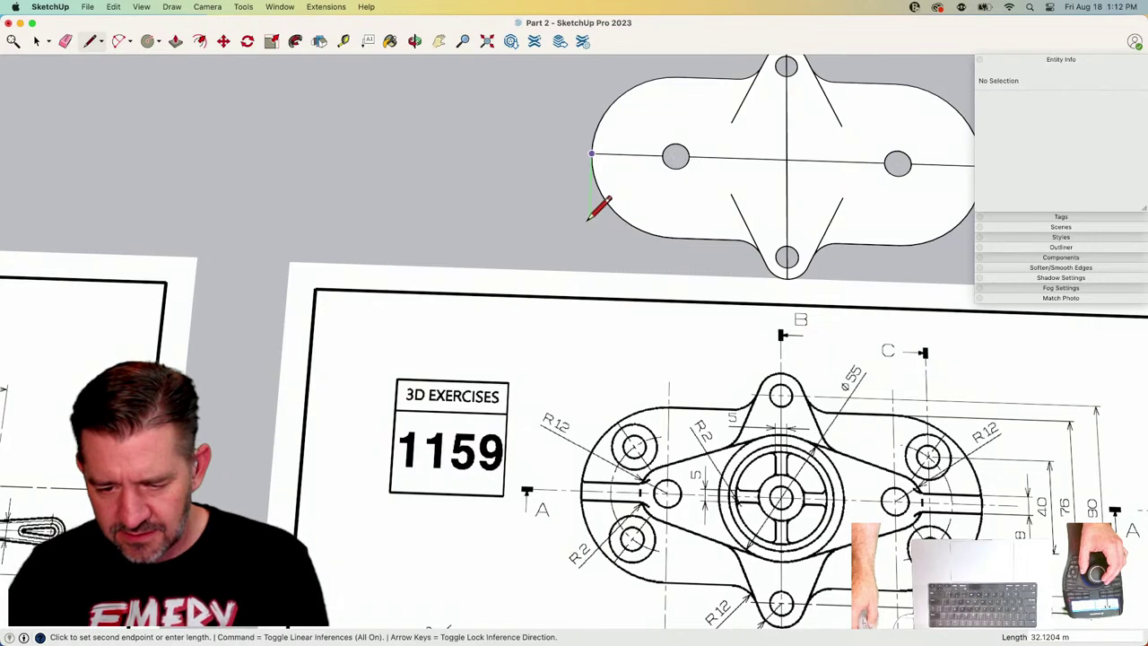
type("20")
key("Return")
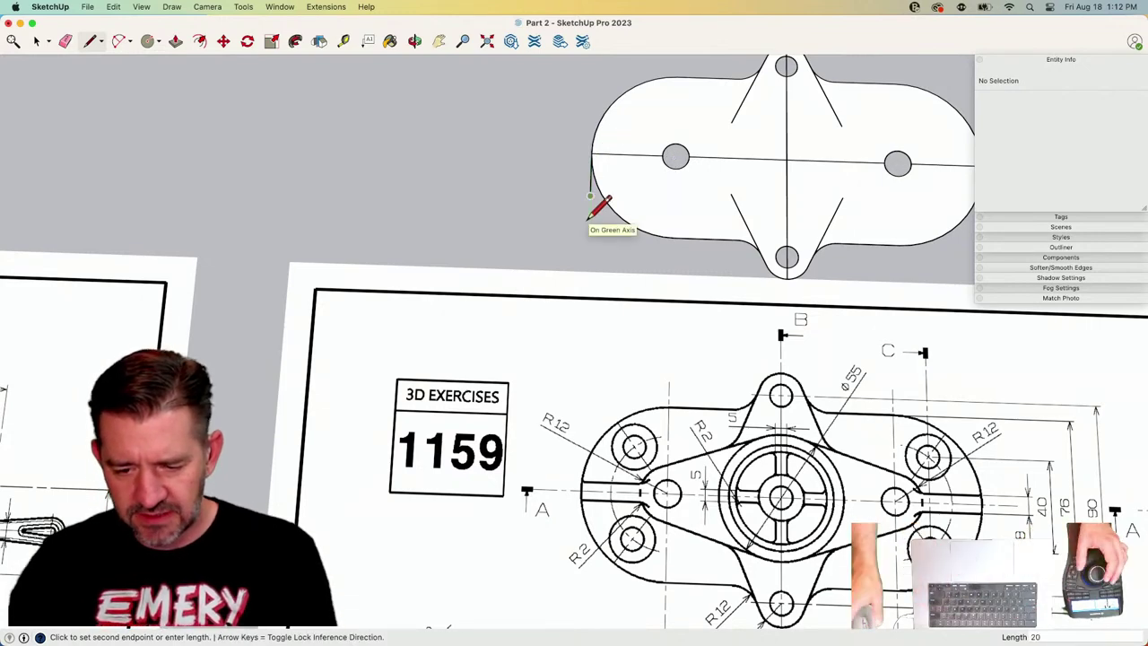
scroll(589, 219, "down", 2)
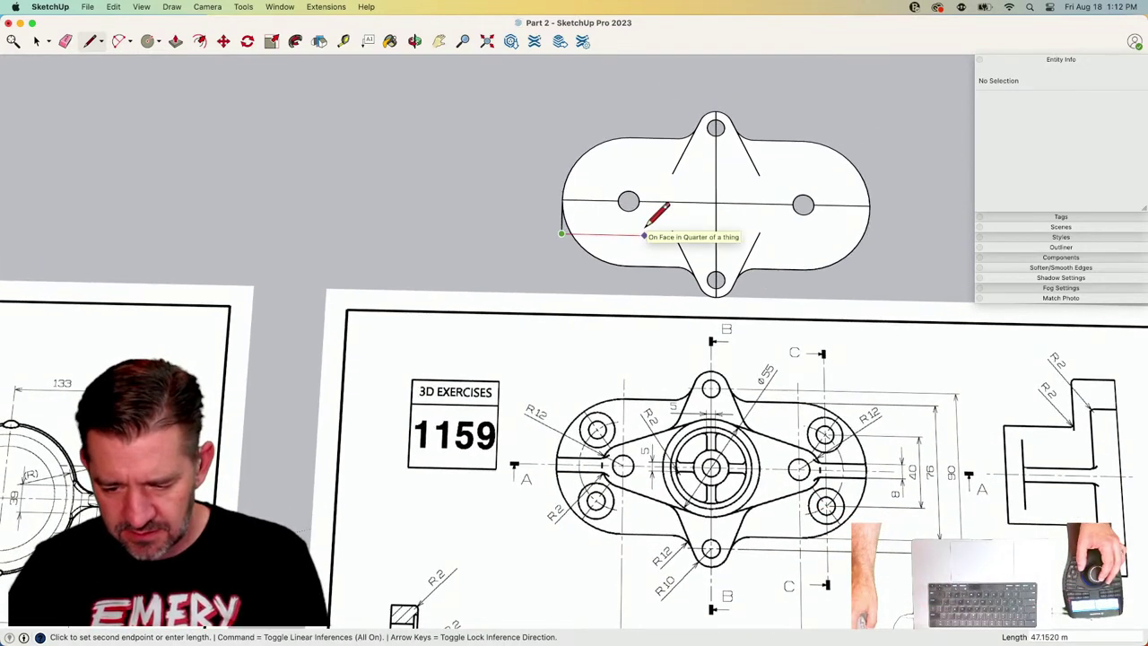
left_click(645, 227)
key("space")
scroll(753, 387, "down", 1)
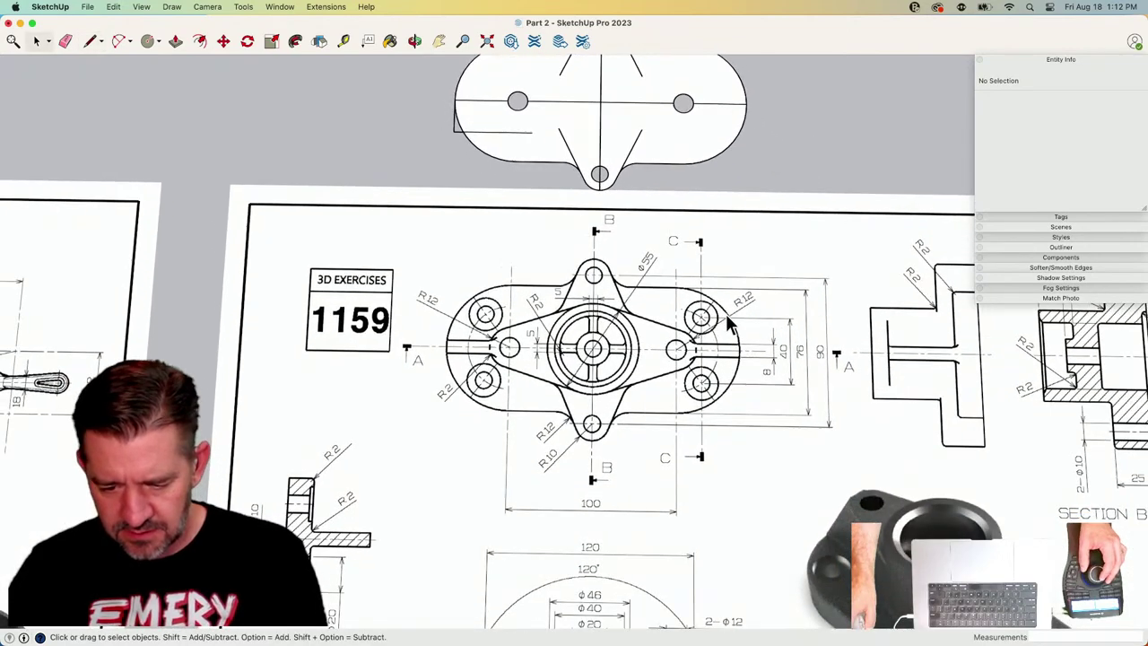
scroll(644, 261, "up", 2)
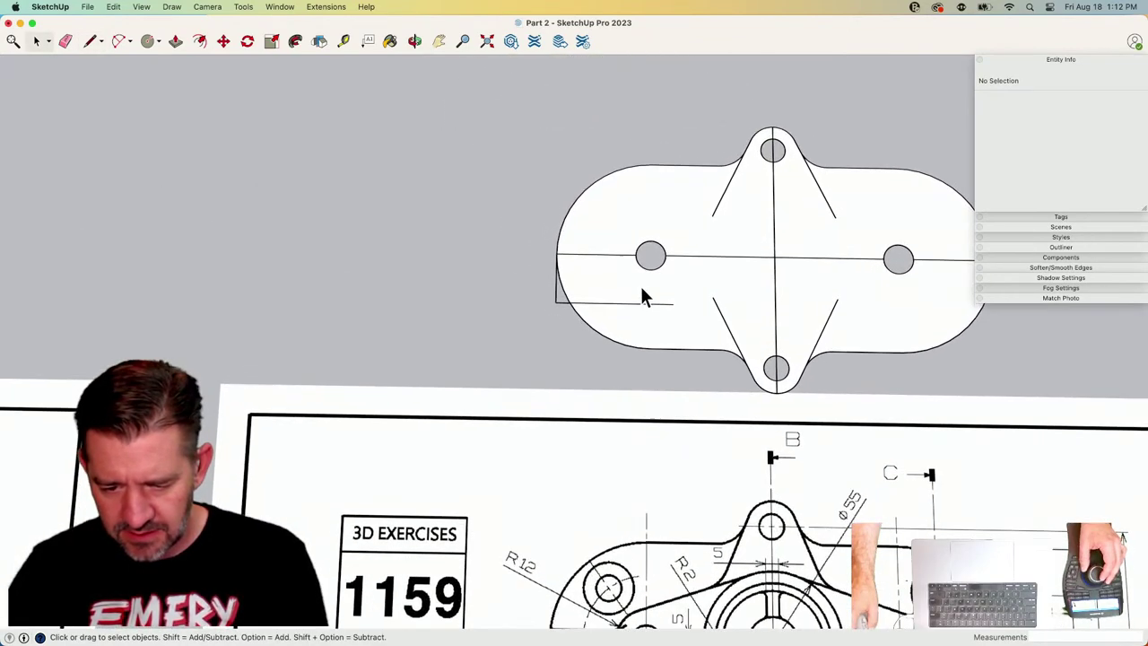
scroll(657, 265, "down", 2)
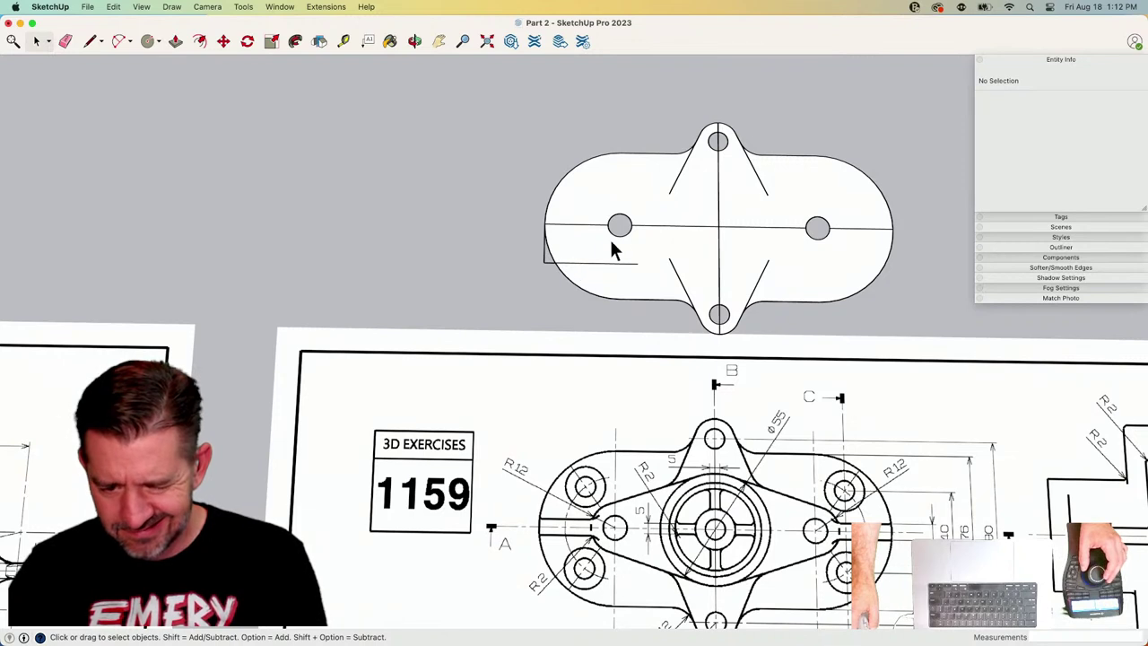
key("s")
key("c")
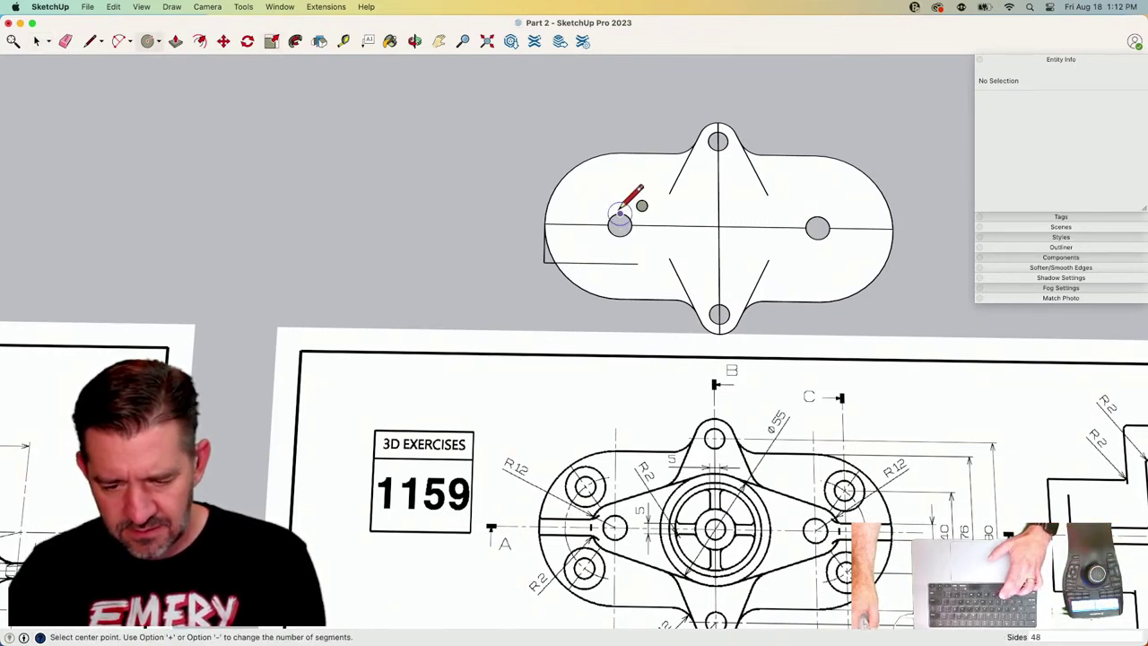
left_click(620, 224)
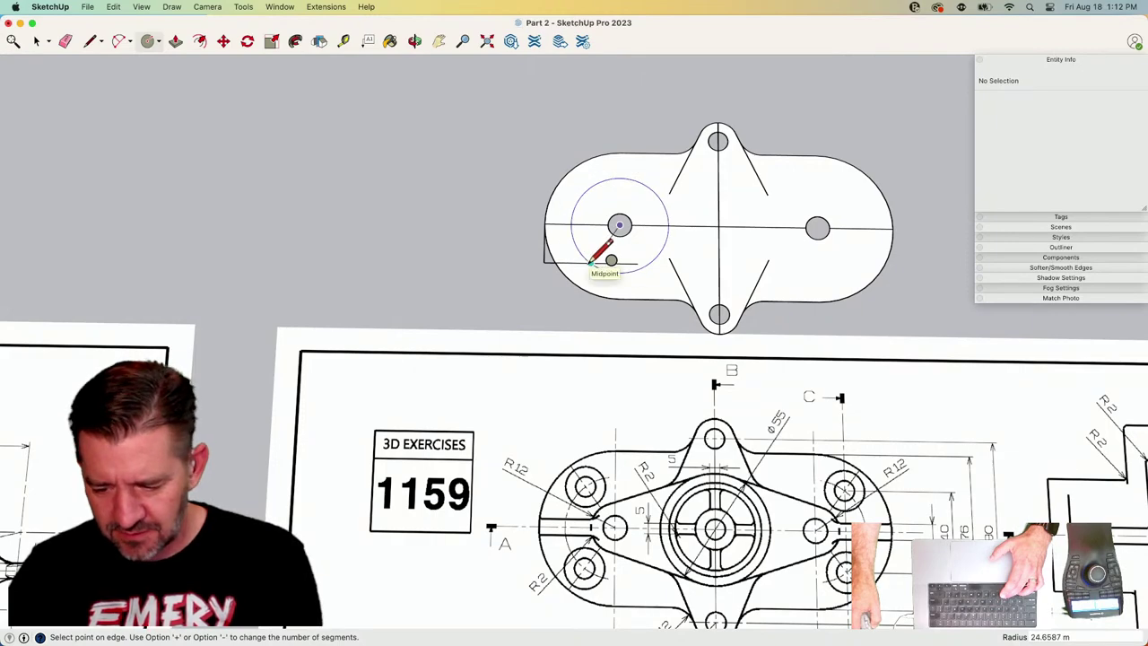
key("space")
Examine the plan view of drawing 1159 for the R12 ends, the corner hole positions and the arcs they sit on.
scroll(783, 381, "up", 3)
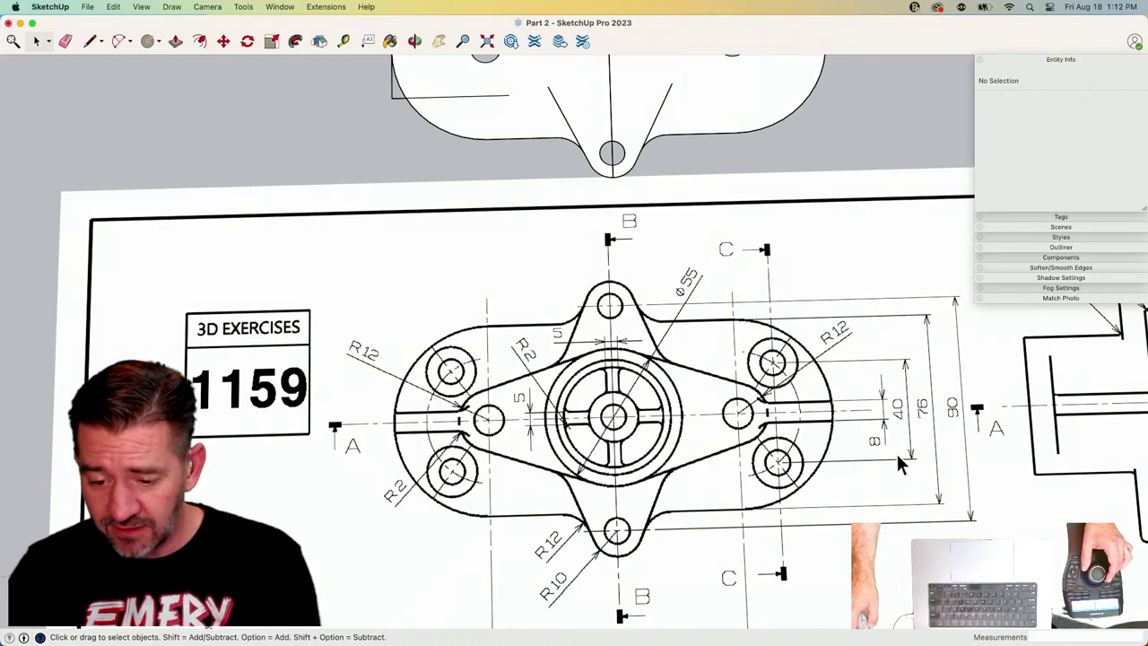
scroll(769, 460, "down", 2)
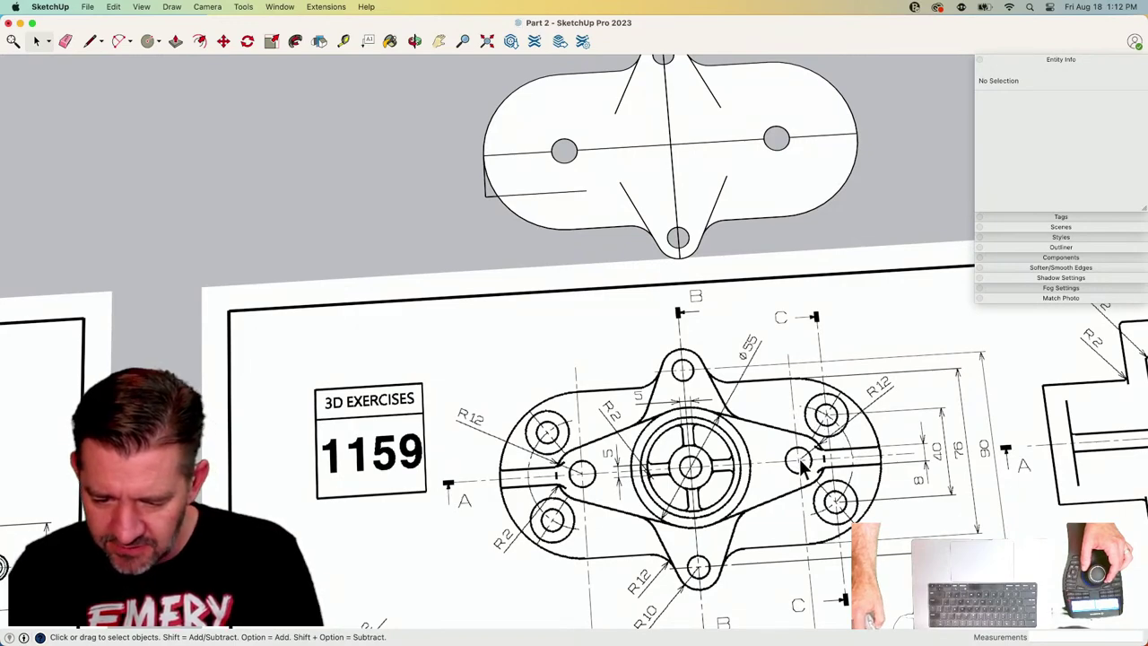
scroll(830, 509, "up", 5)
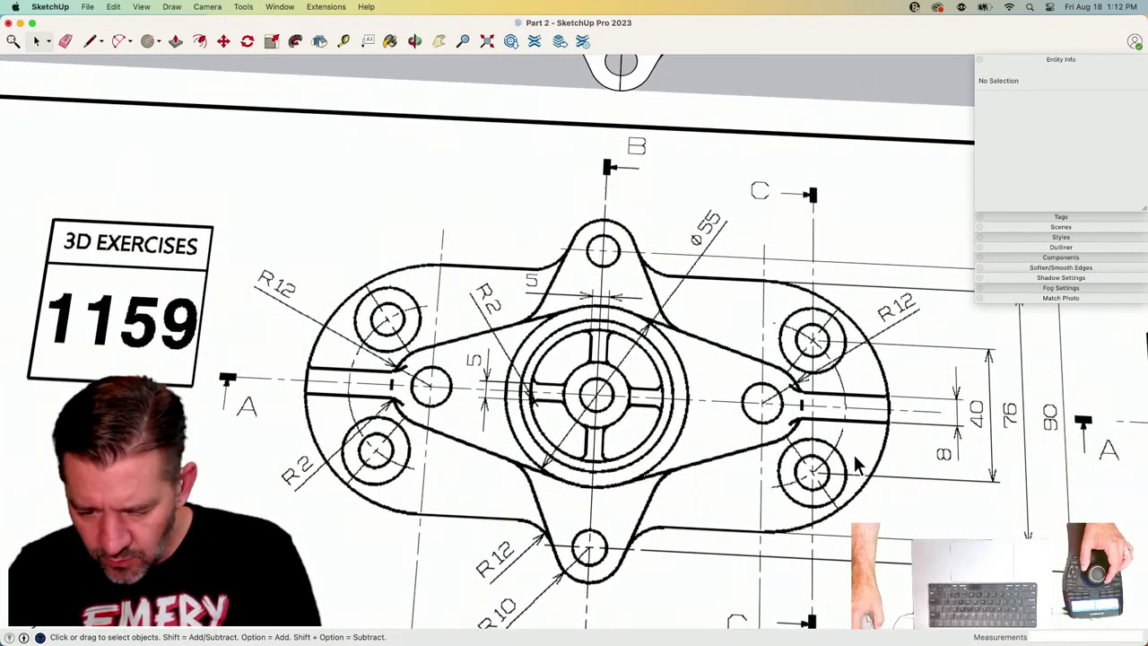
scroll(789, 395, "down", 2)
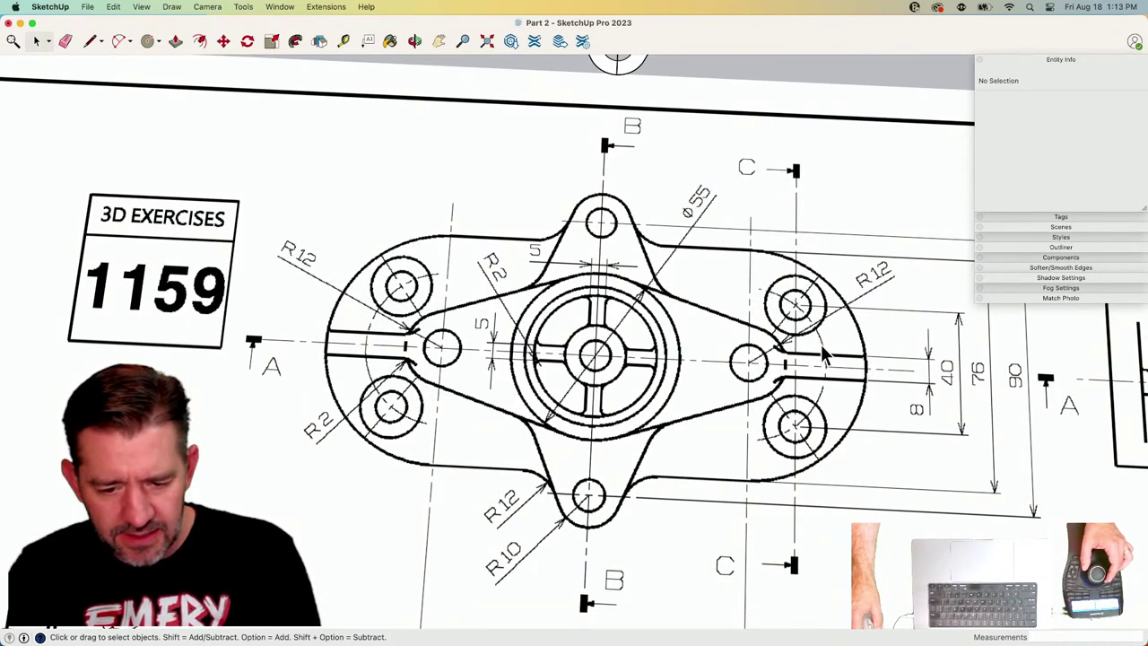
scroll(479, 320, "up", 2)
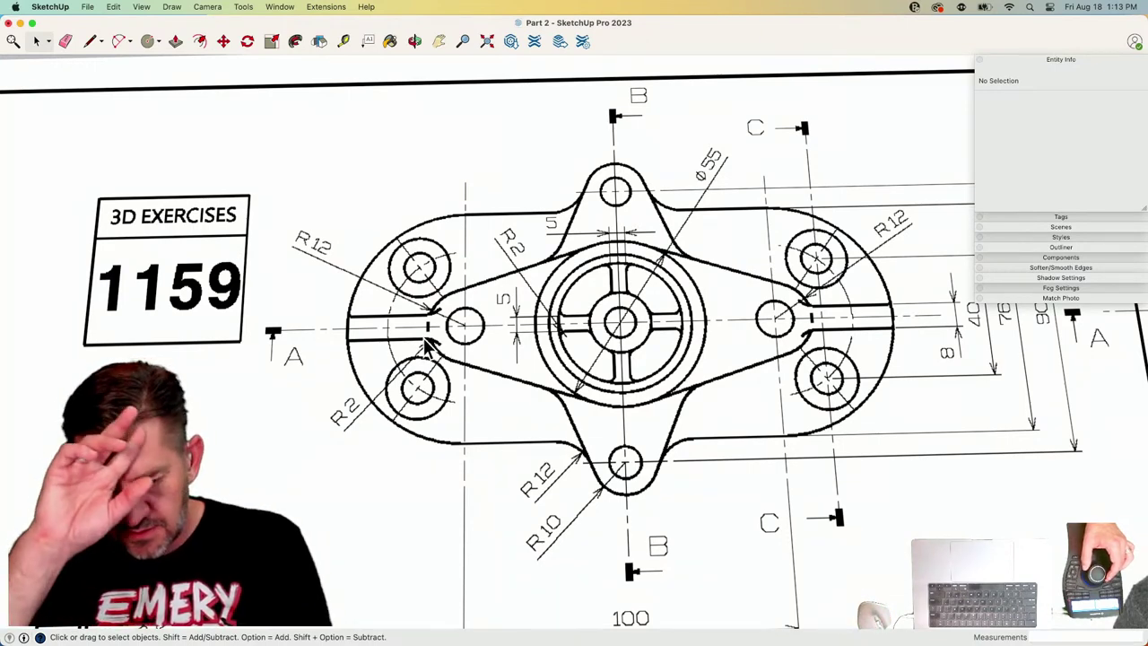
scroll(428, 345, "down", 3)
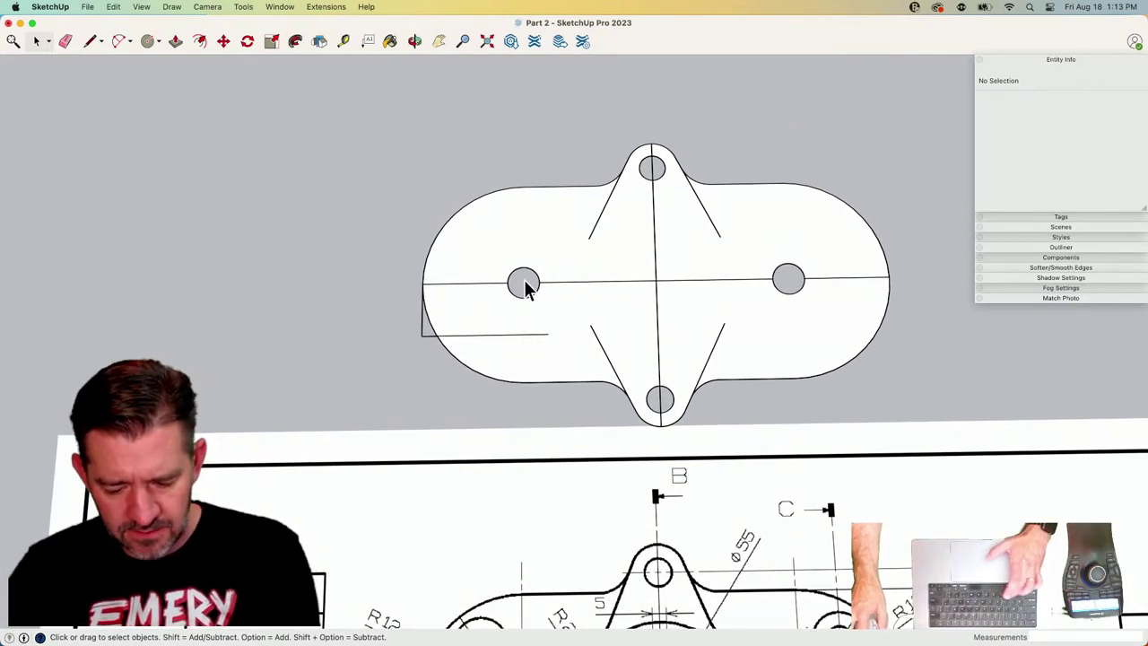
Draw a circle of radius 12 m concentric with the base's left-hand hole.
key("c")
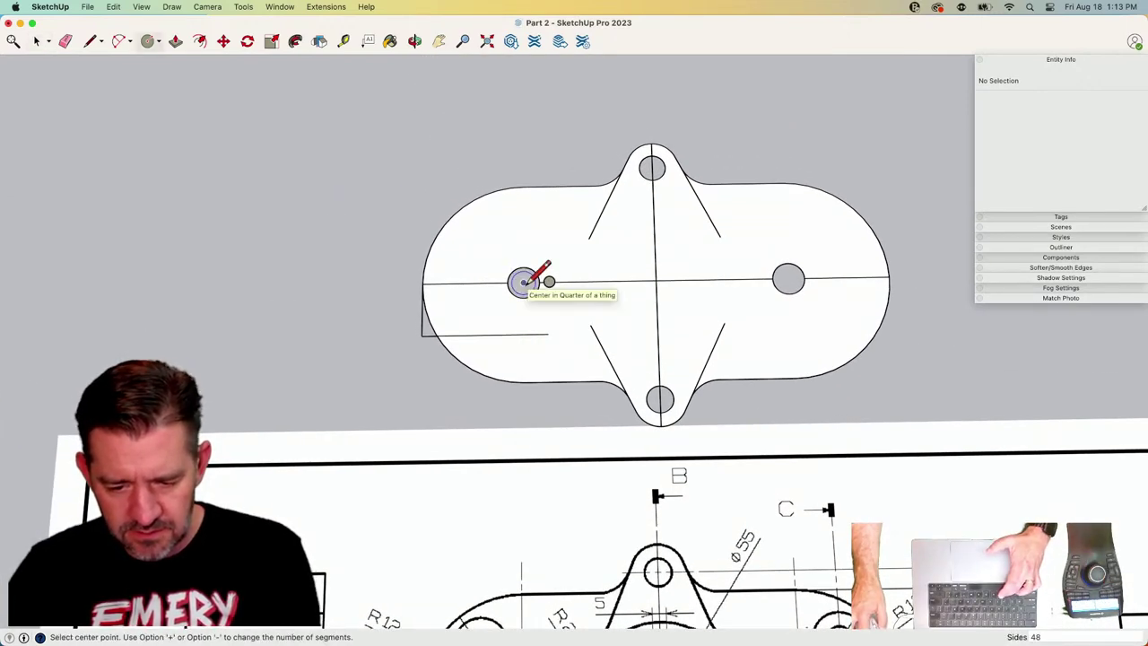
left_click(523, 282)
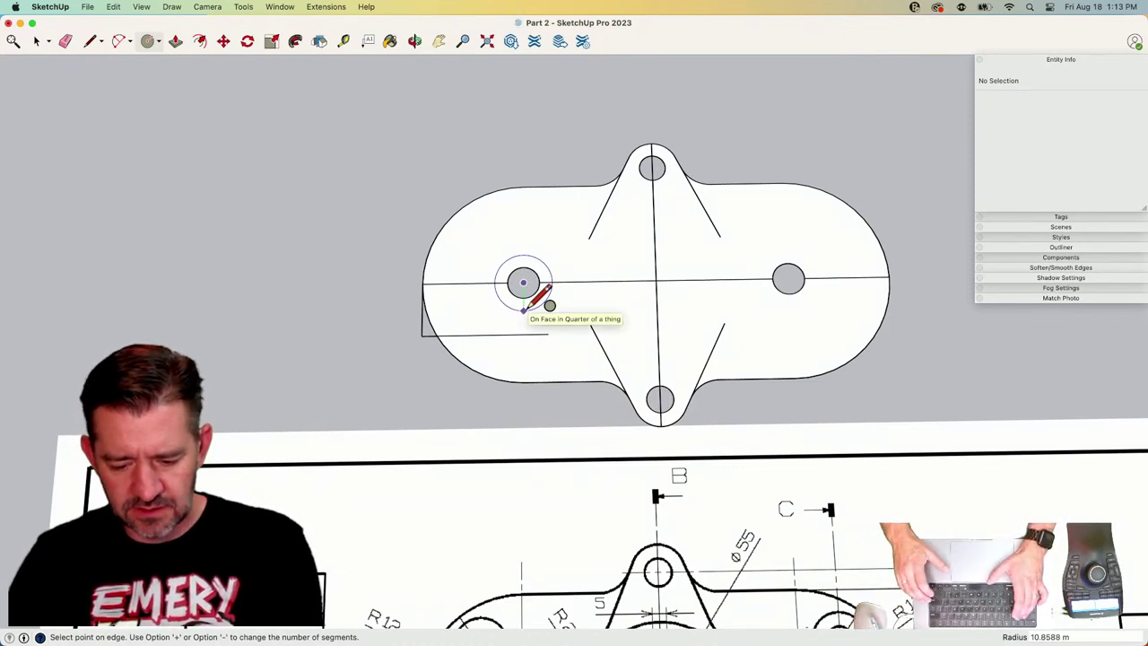
type("6")
key("BackSpace")
type("12")
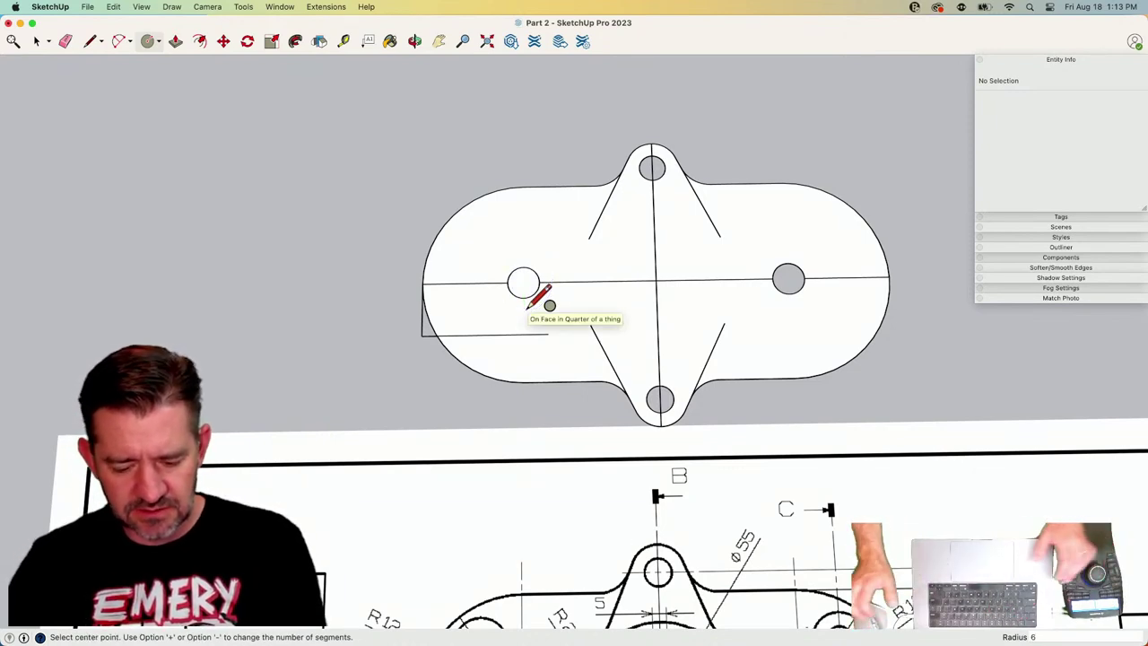
key("Return")
scroll(533, 307, "down", 3)
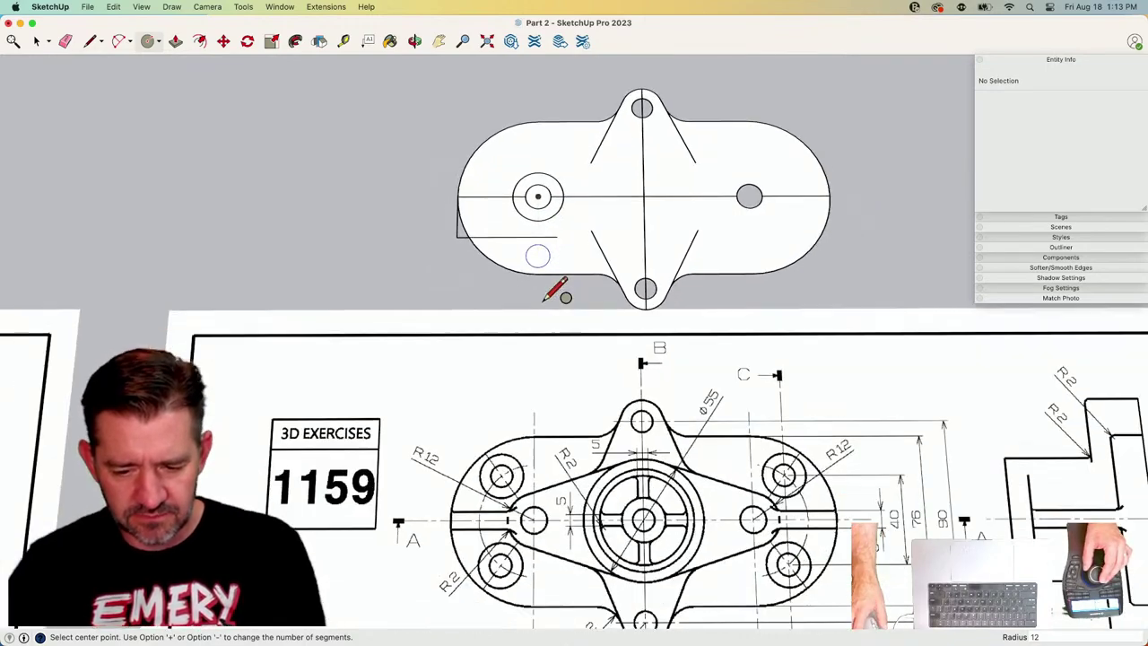
key("space")
Draw the central boss circle with a radius of 27.5 m, centred where the four quarter components meet.
scroll(681, 357, "up", 3)
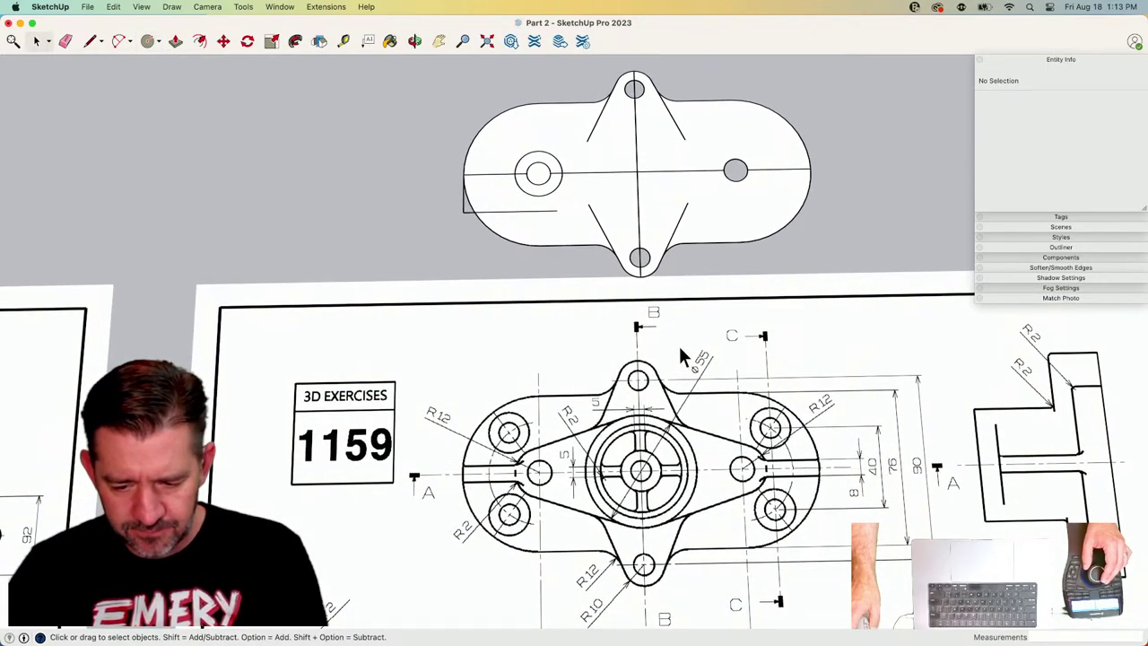
key("c")
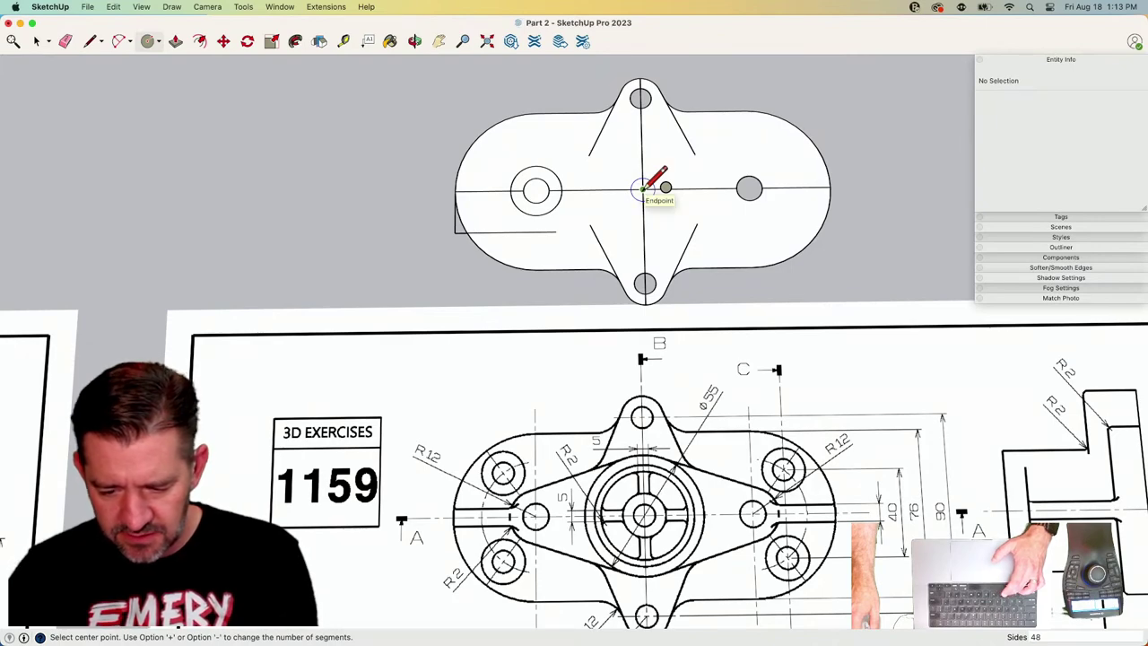
scroll(641, 189, "down", 2)
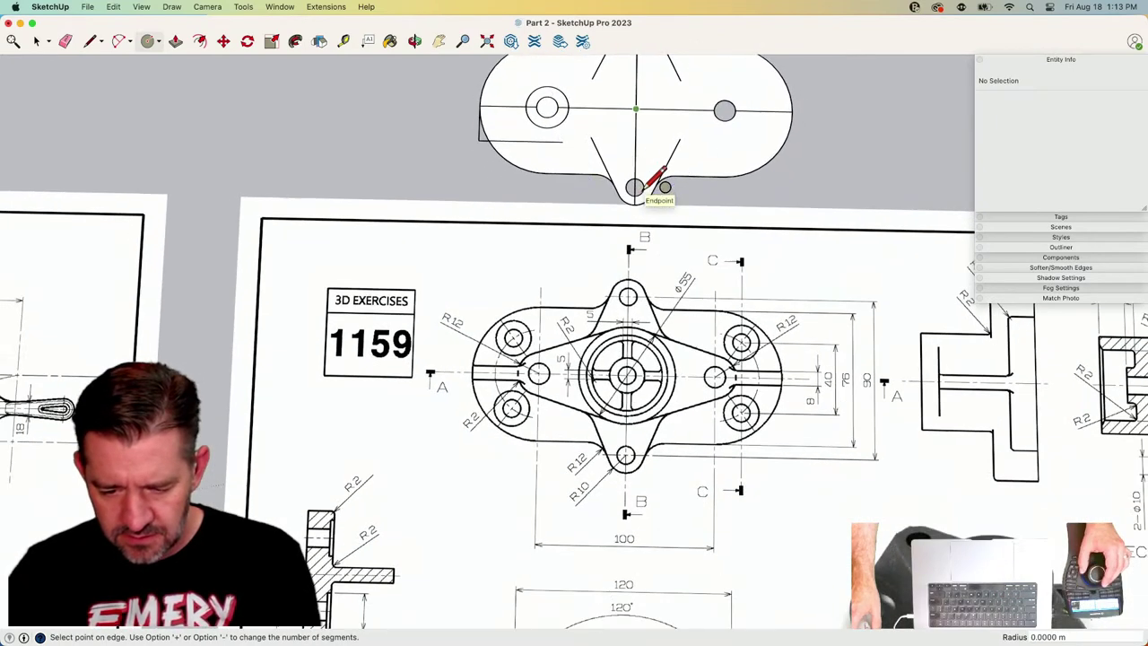
scroll(650, 189, "down", 3)
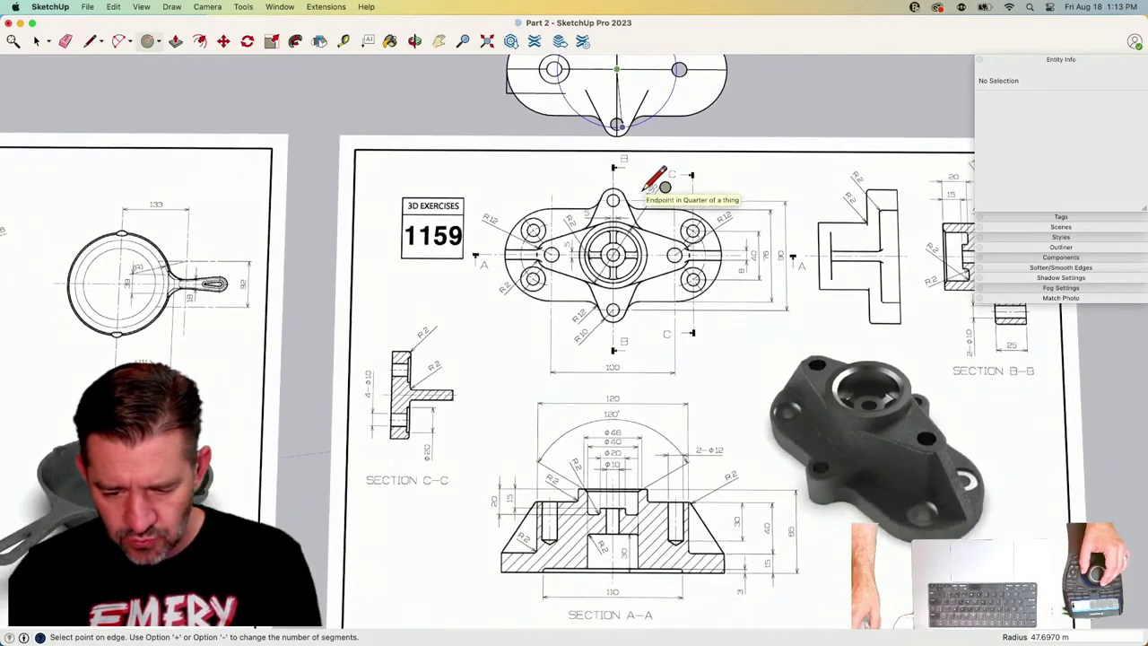
scroll(651, 188, "up", 3)
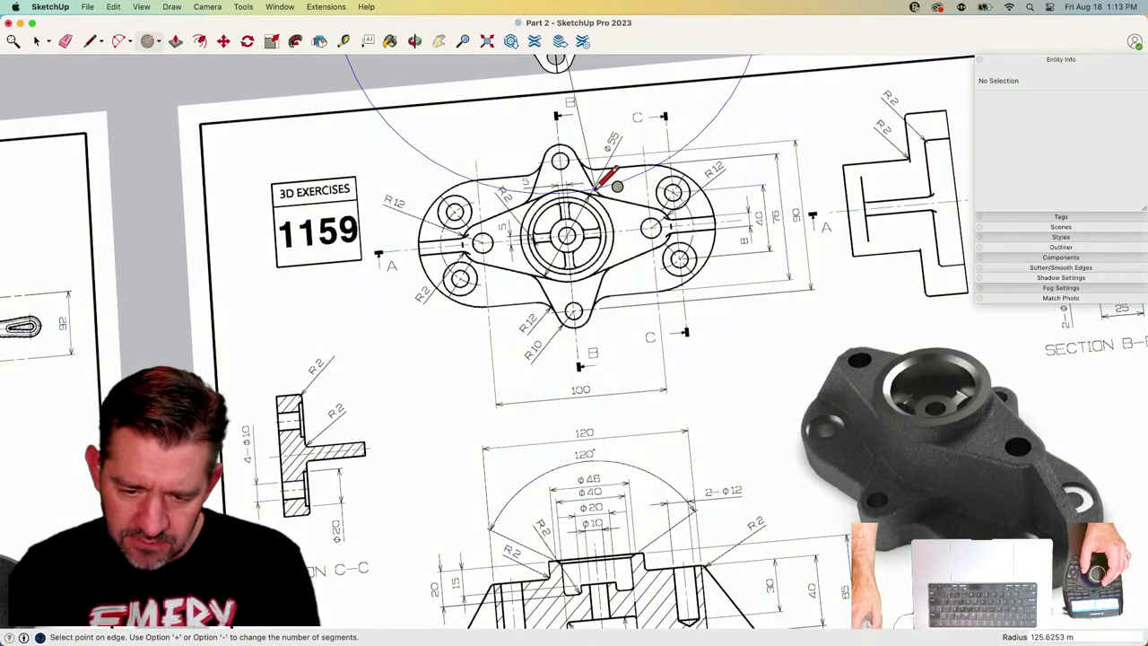
scroll(594, 194, "down", 3)
scroll(595, 174, "up", 4)
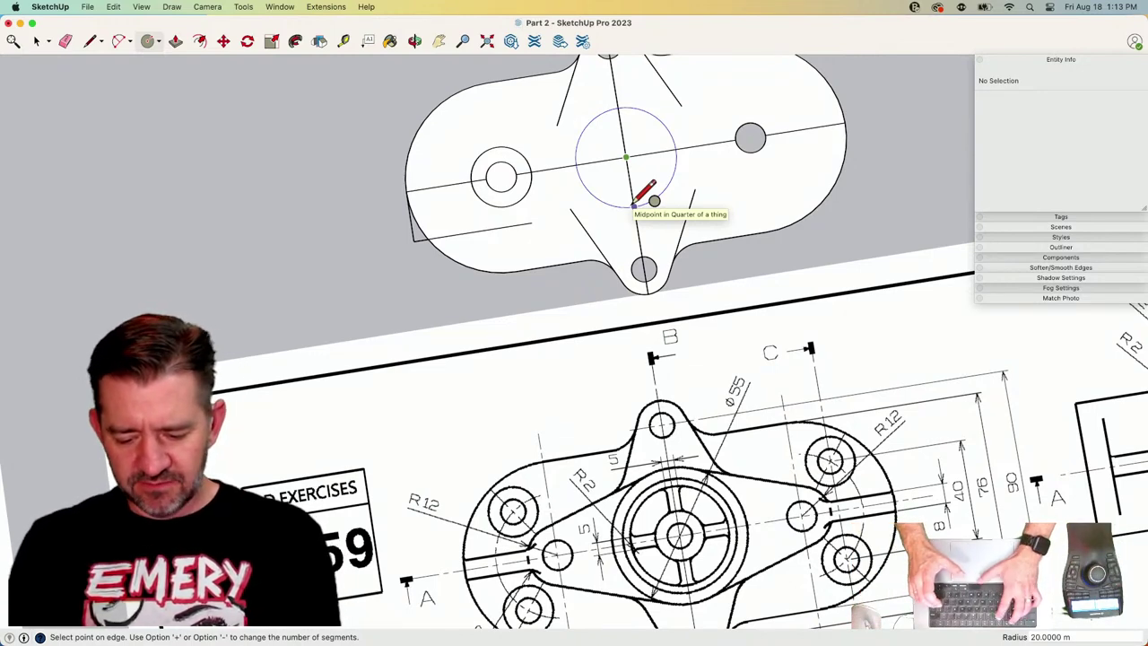
type("27.5")
key("Return")
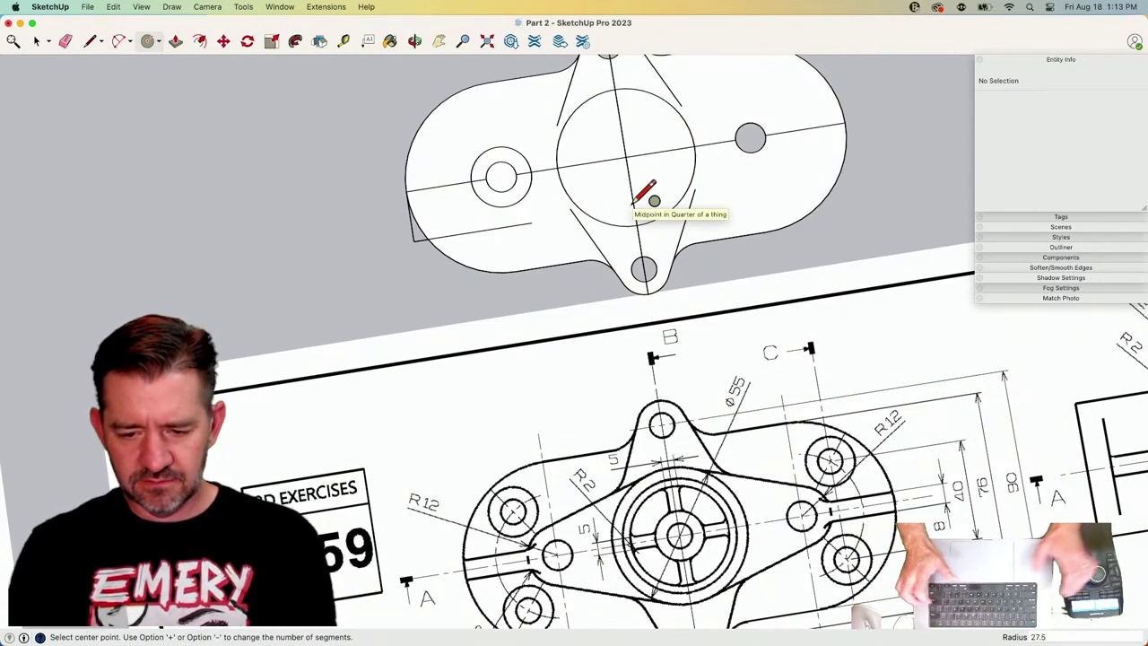
Draw a line about 48 m long, tangent to both the central boss circle and the R12 circle around the left-hand hole.
key("l")
scroll(640, 192, "up", 3)
scroll(571, 176, "up", 3)
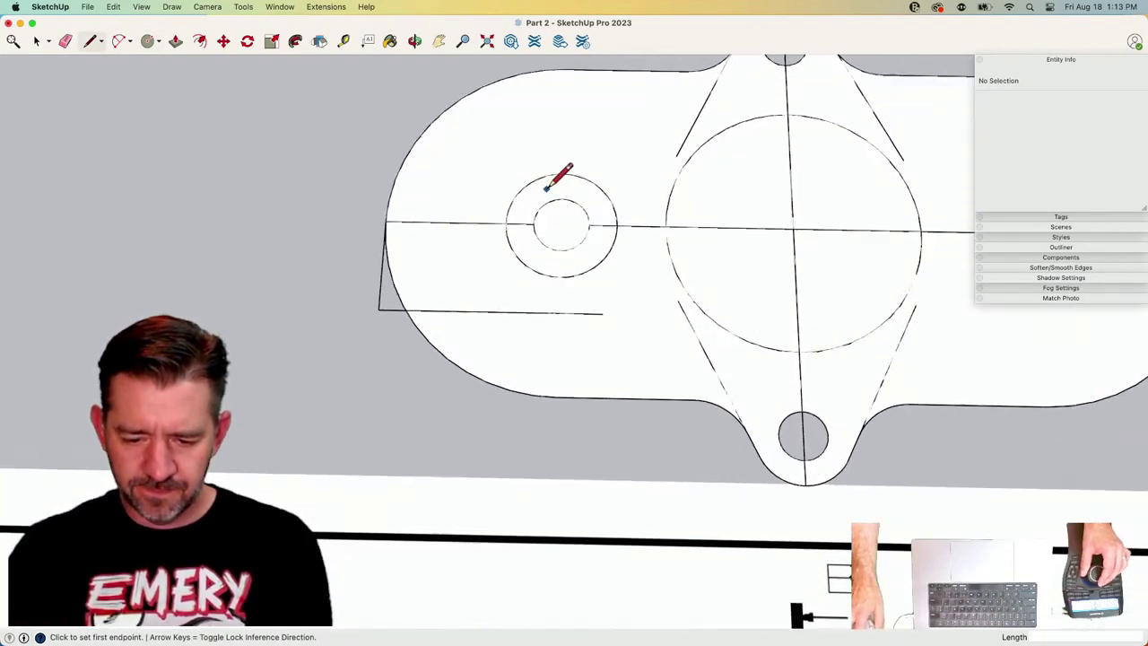
scroll(563, 170, "down", 5)
scroll(691, 281, "down", 2)
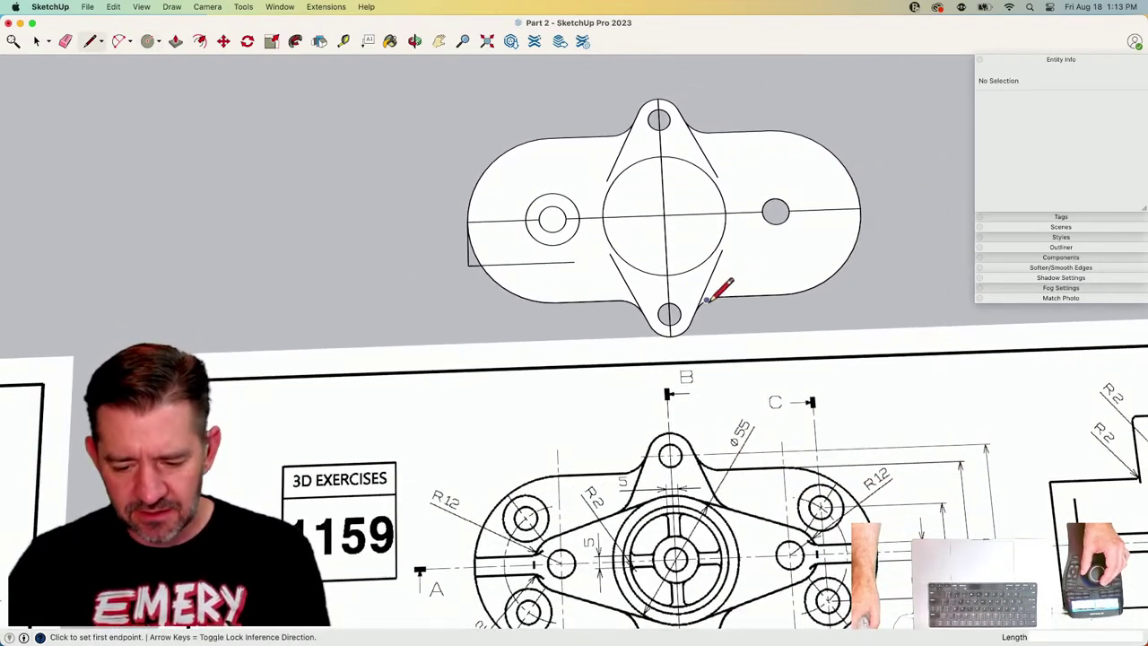
scroll(508, 431, "up", 4)
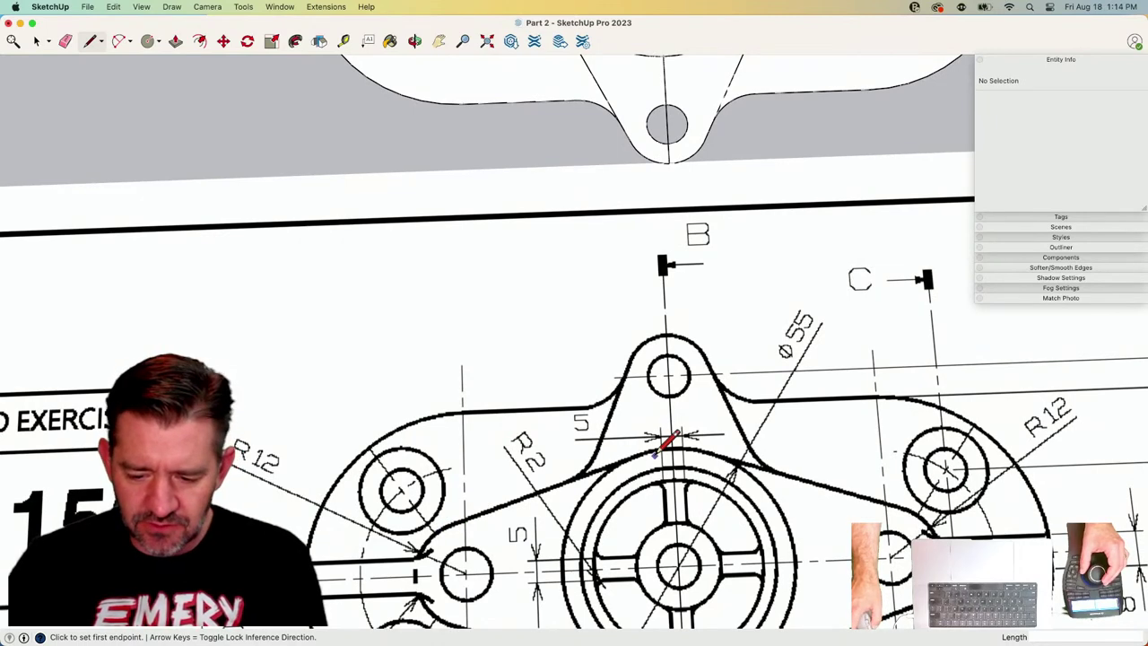
scroll(668, 440, "down", 2)
scroll(710, 257, "up", 6)
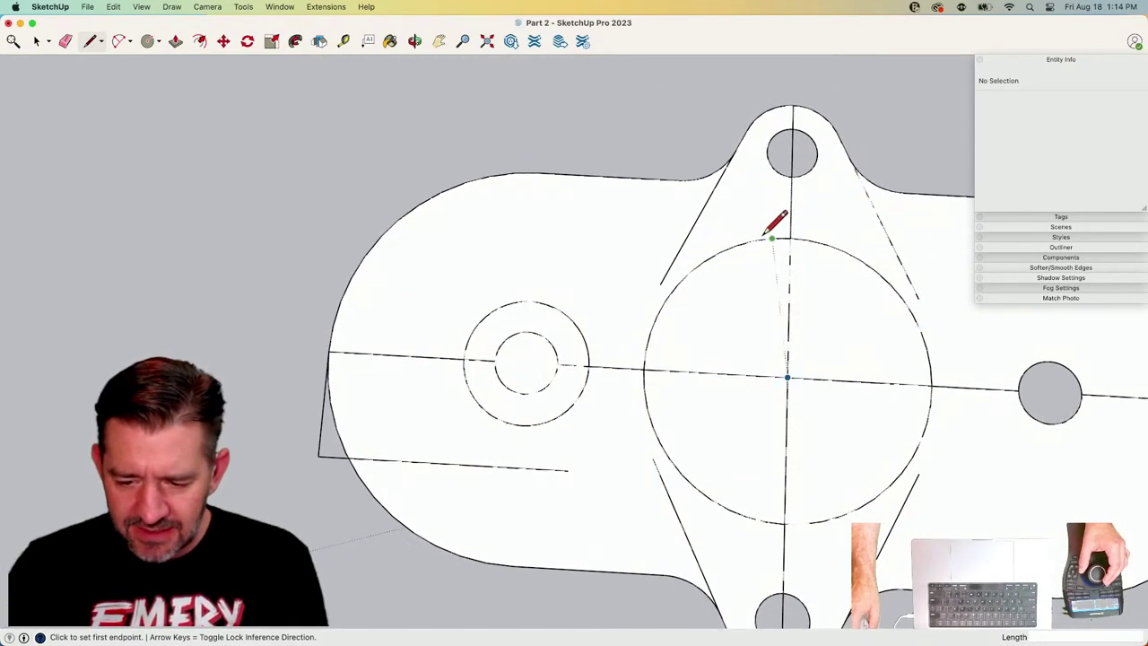
left_click(754, 240)
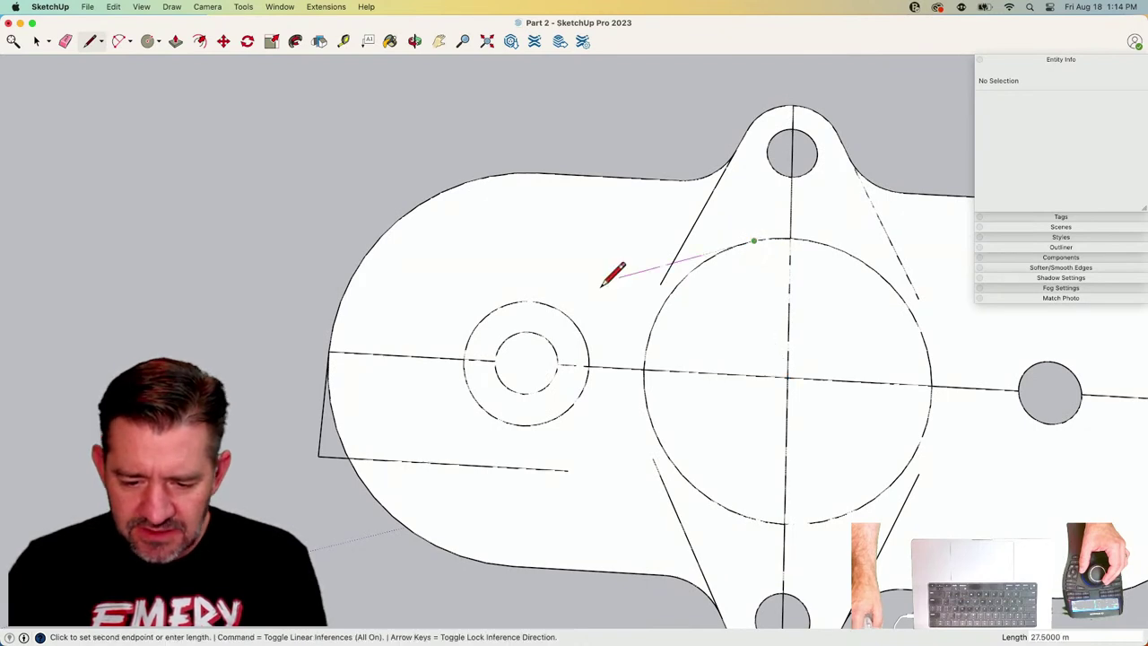
scroll(514, 301, "up", 4)
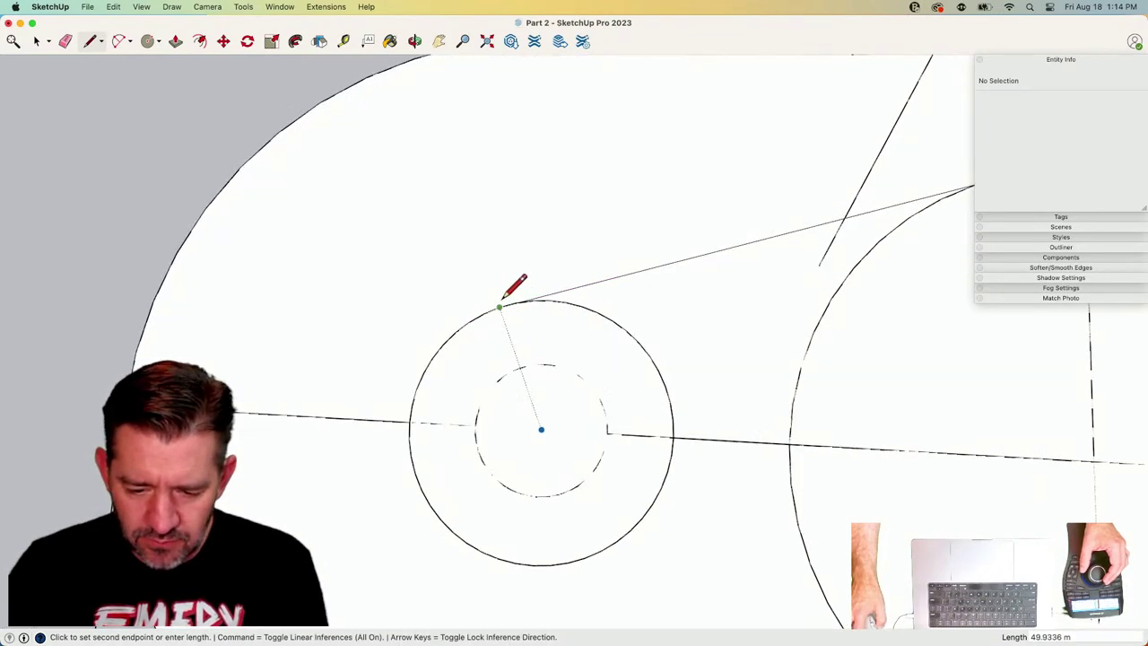
left_click(516, 299)
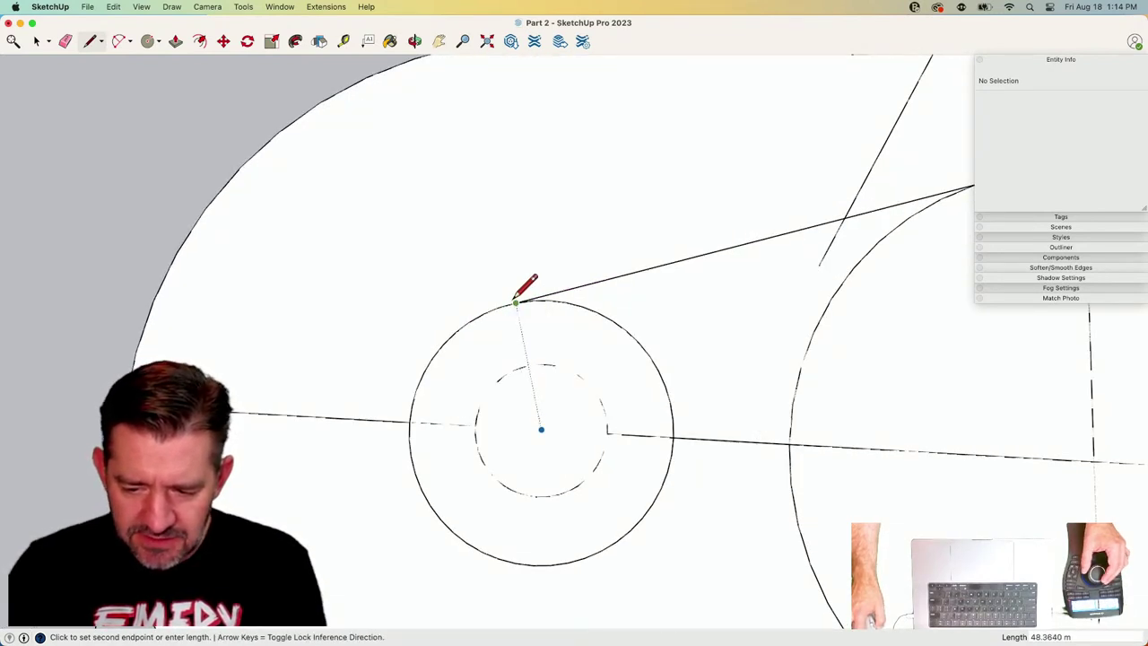
key("space")
Draw lines from the boss circle's edge to its centre and along the long centreline to the far edge of the R12 circle.
scroll(556, 292, "down", 3)
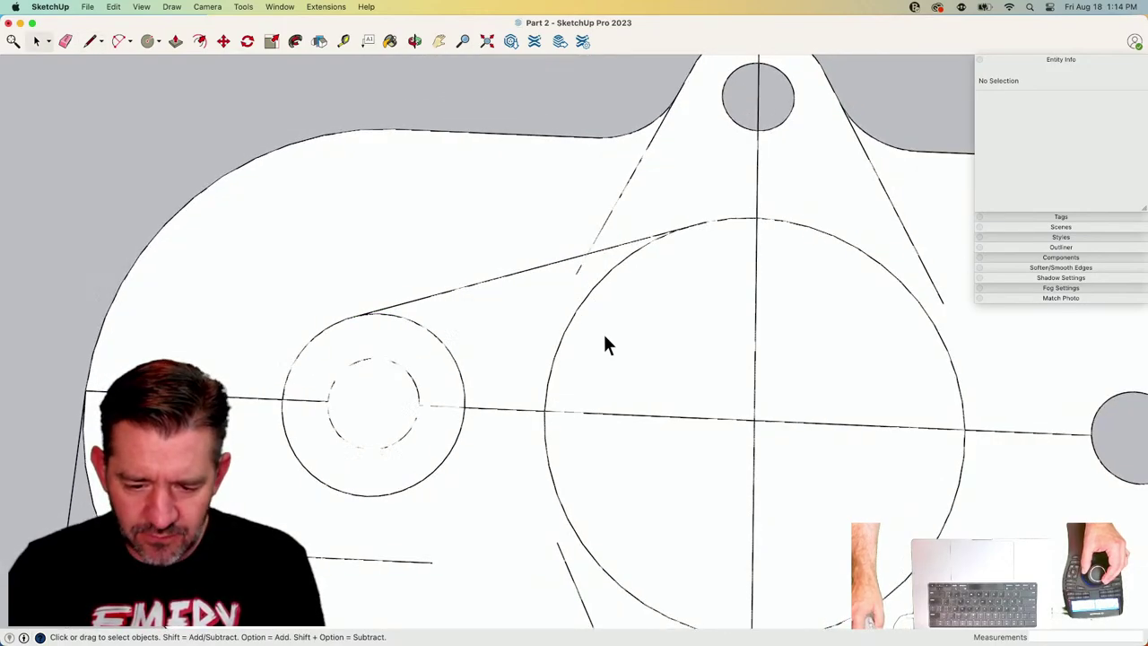
mouse_move(602, 332)
middle_mouse_down()
mouse_move(485, 296)
mouse_move(498, 344)
mouse_move(479, 372)
middle_mouse_up()
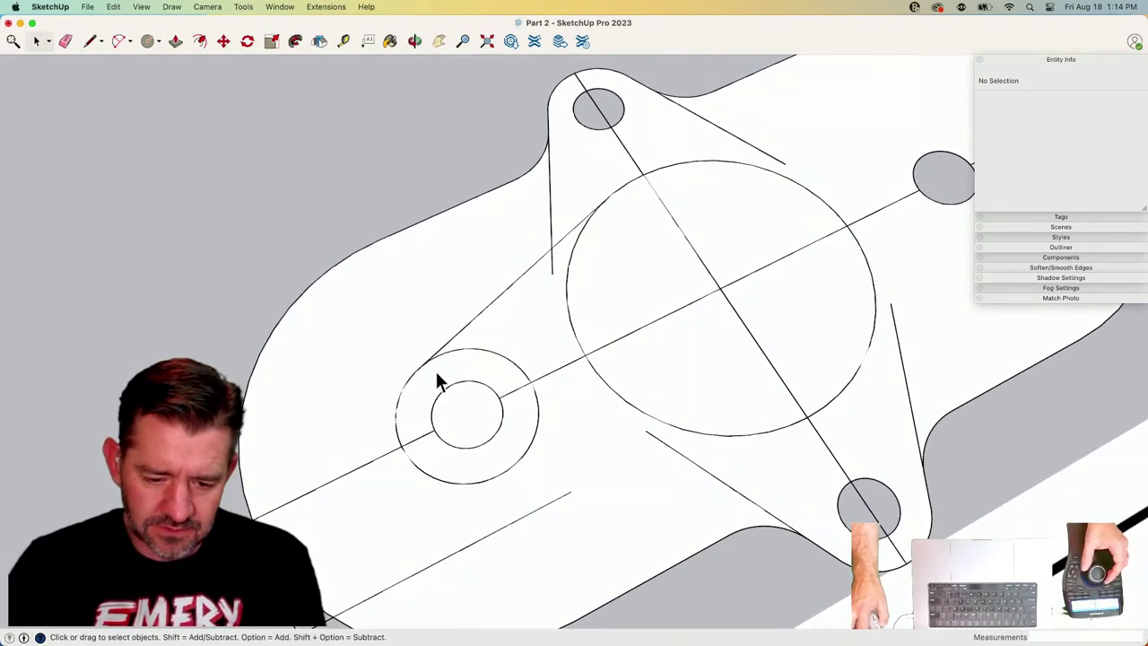
scroll(435, 377, "up", 5)
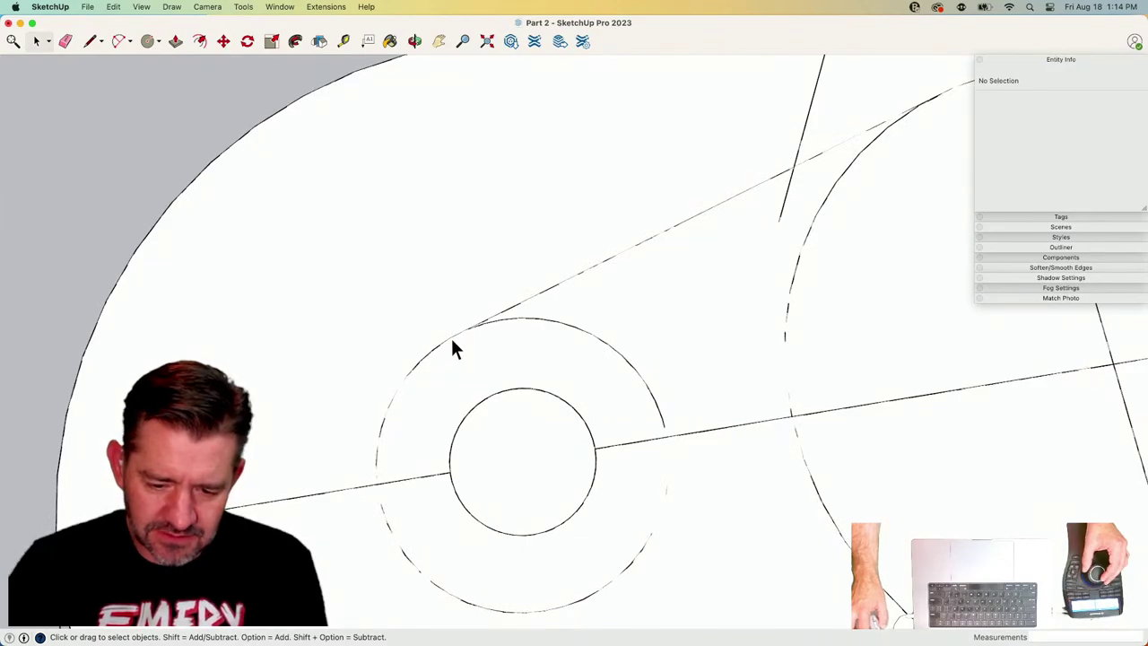
scroll(451, 336, "down", 1)
scroll(453, 337, "down", 3)
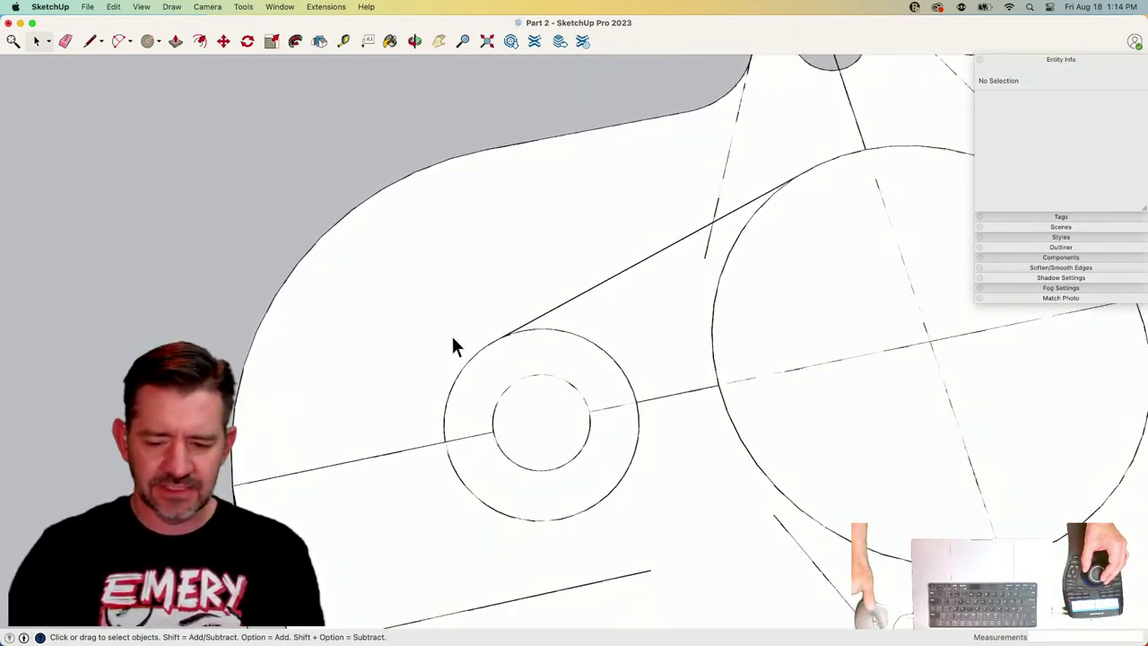
mouse_move(454, 331)
middle_mouse_down()
mouse_move(538, 317)
mouse_move(735, 388)
mouse_move(581, 367)
middle_mouse_up()
key("l")
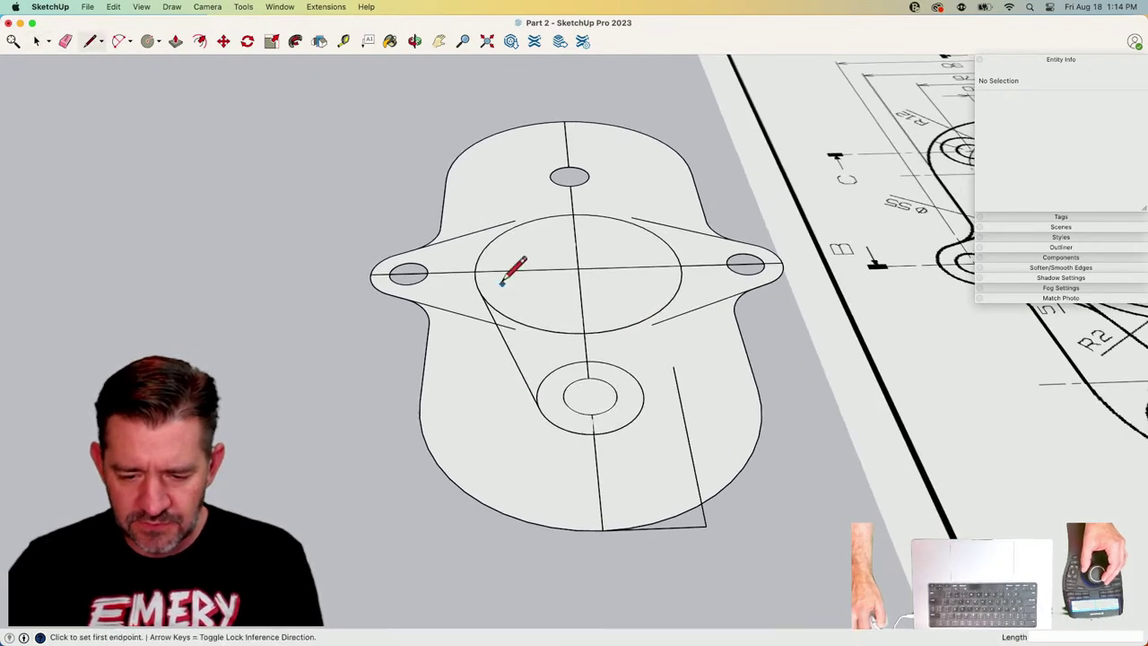
left_click(477, 270)
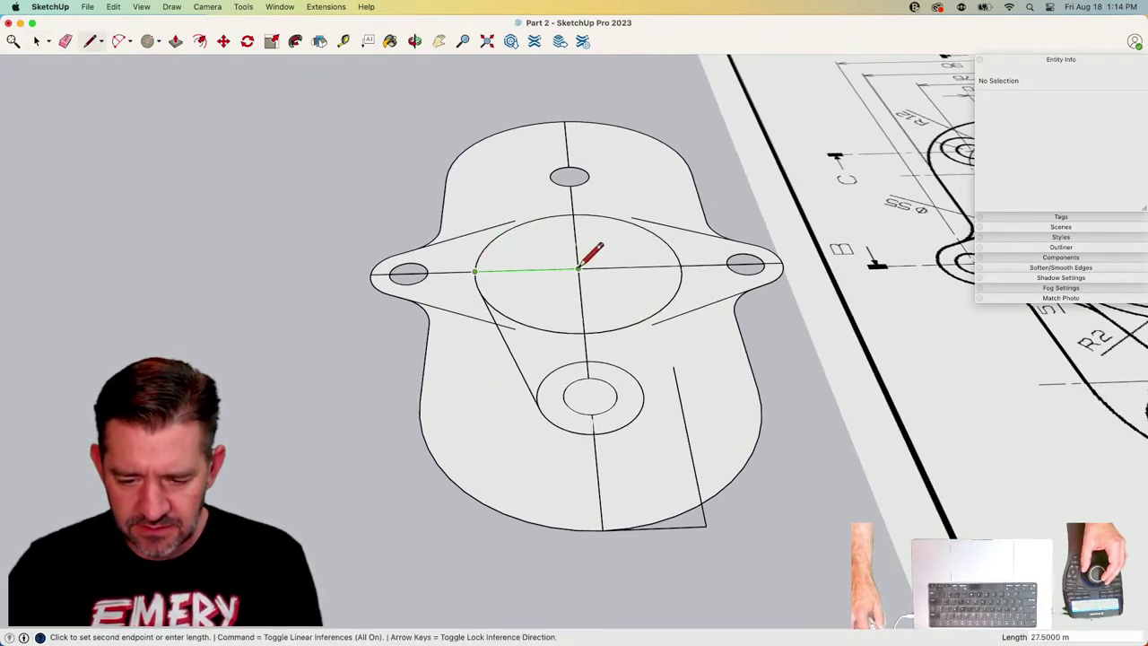
left_click(578, 268)
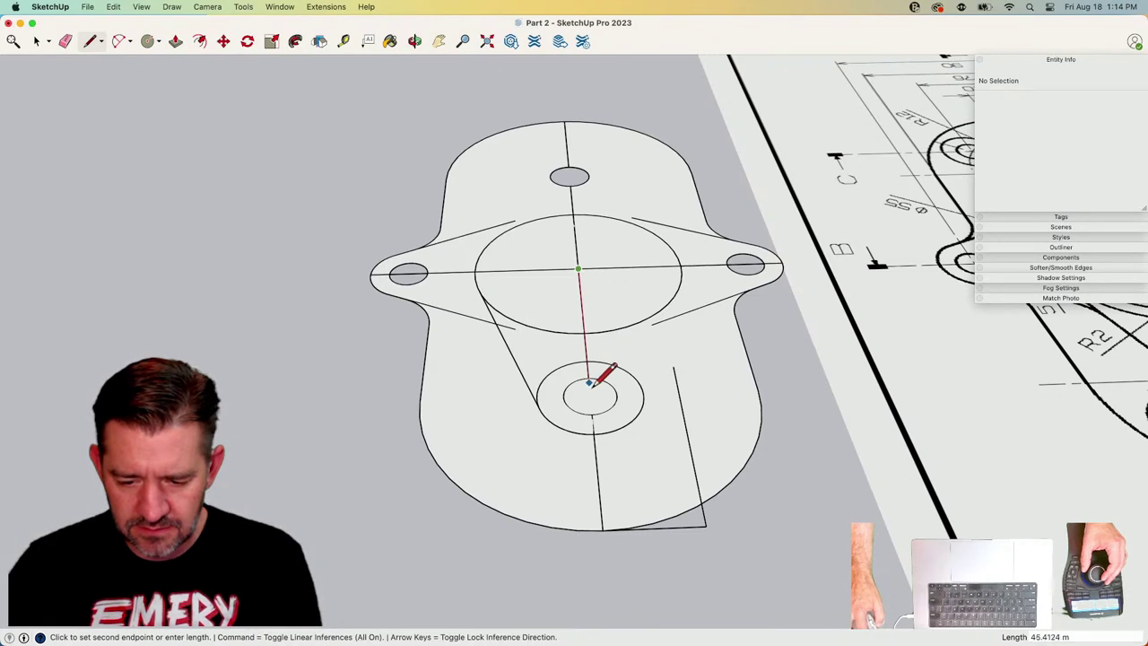
left_click(593, 433)
key("space")
Select the three faces enclosed by the tangent line, boss circle and R12 circle, and copy them about 72 m along the green axis.
left_click(534, 361)
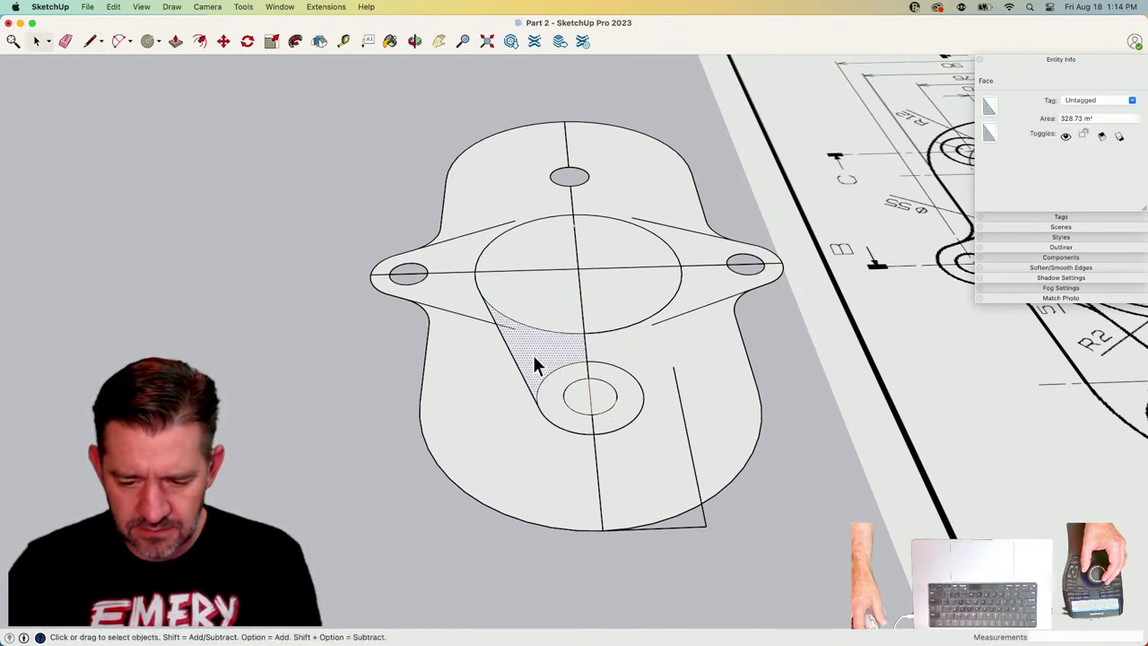
left_click(557, 403, "shift")
key("m")
left_click(566, 408)
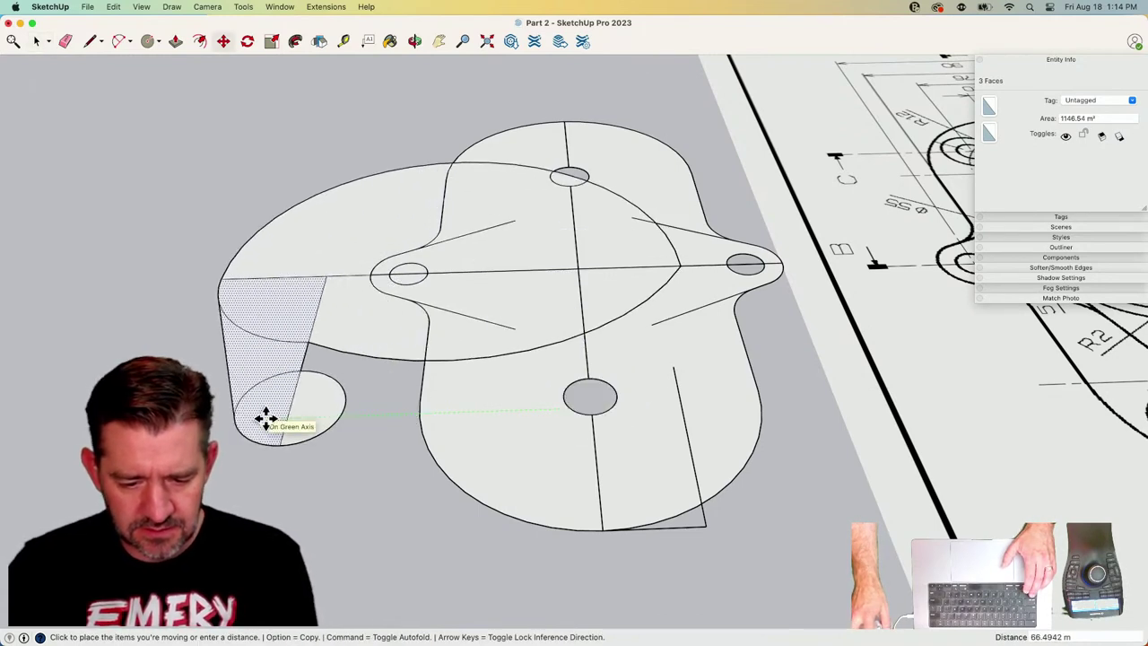
key("alt")
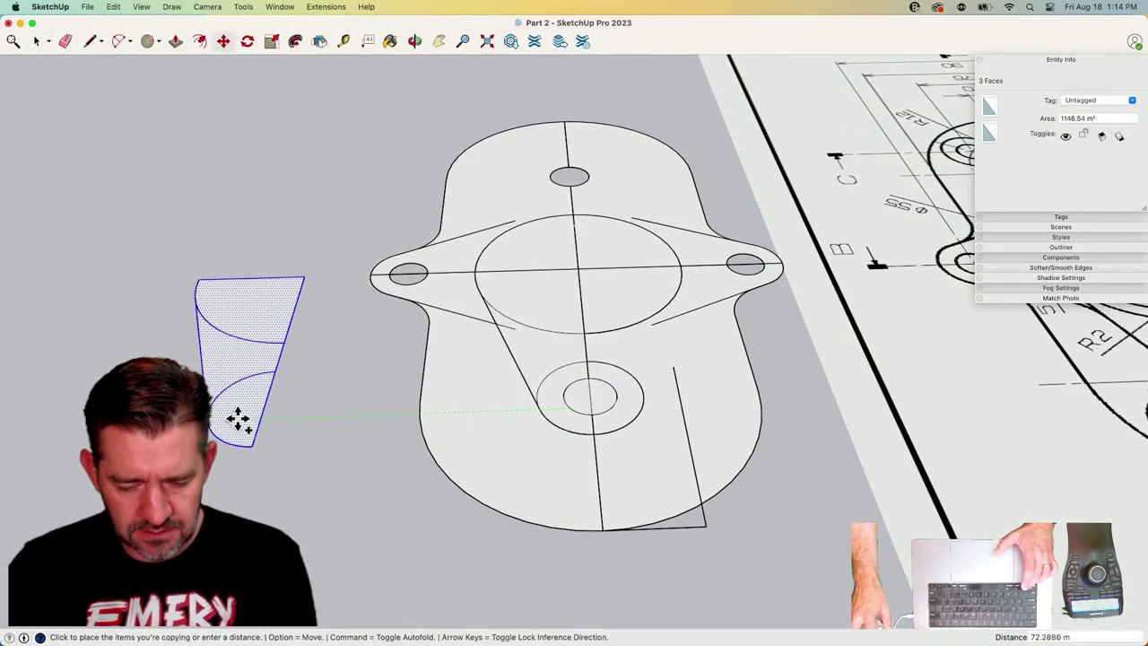
left_click(238, 419)
key("space")
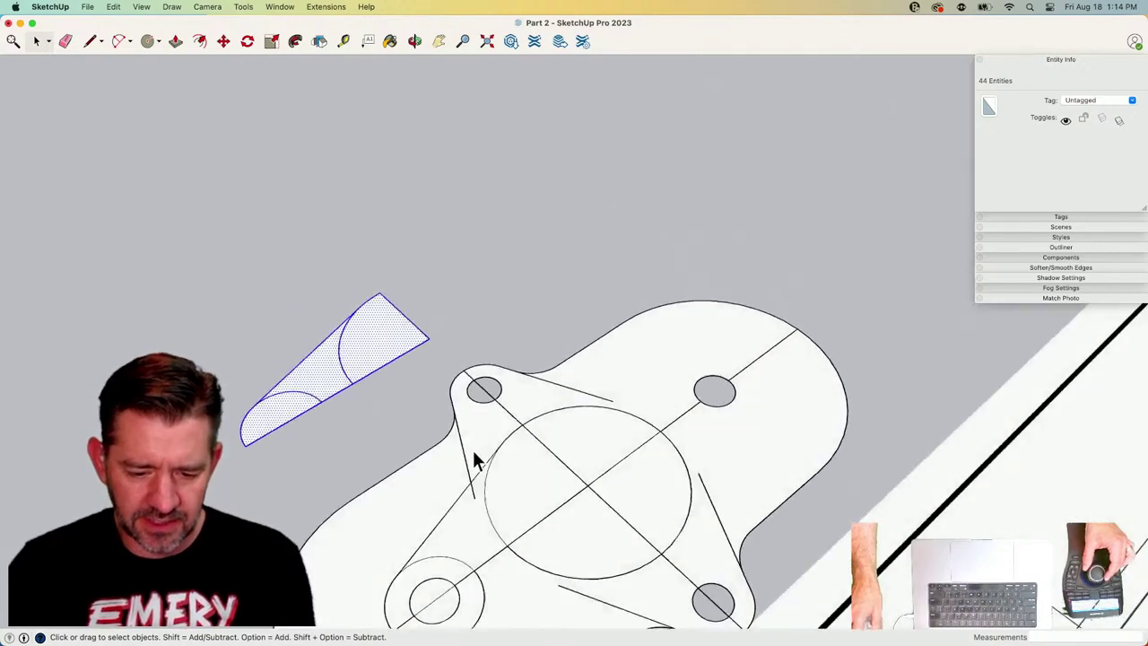
Erase the two guide lines at the left end of the base.
scroll(469, 436, "down", 3)
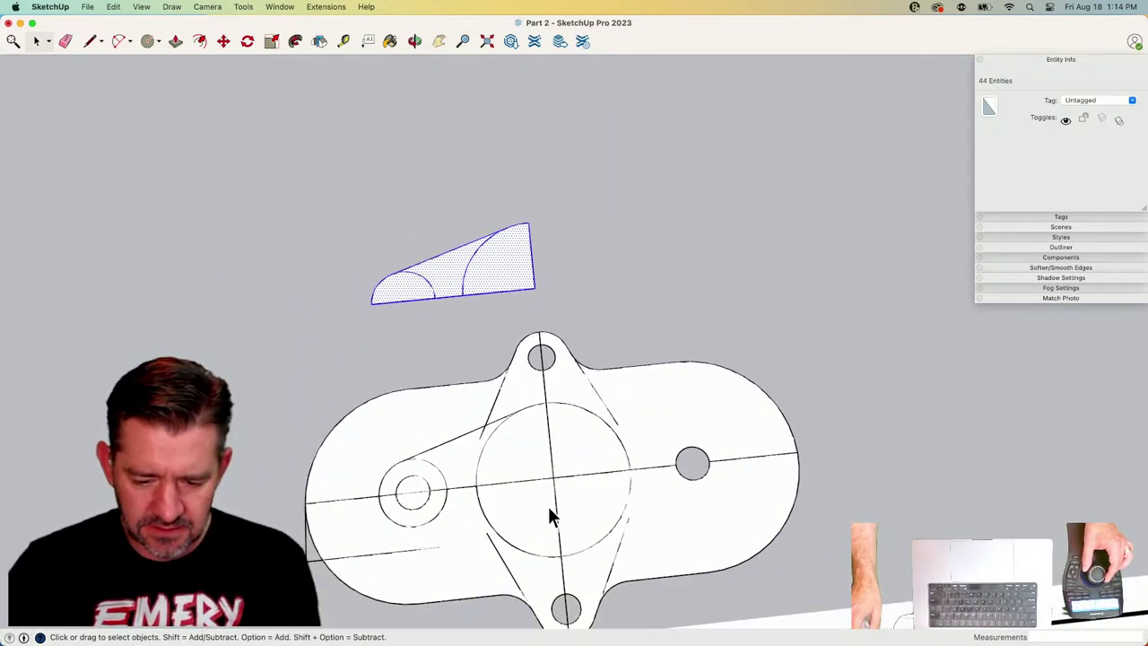
key("e")
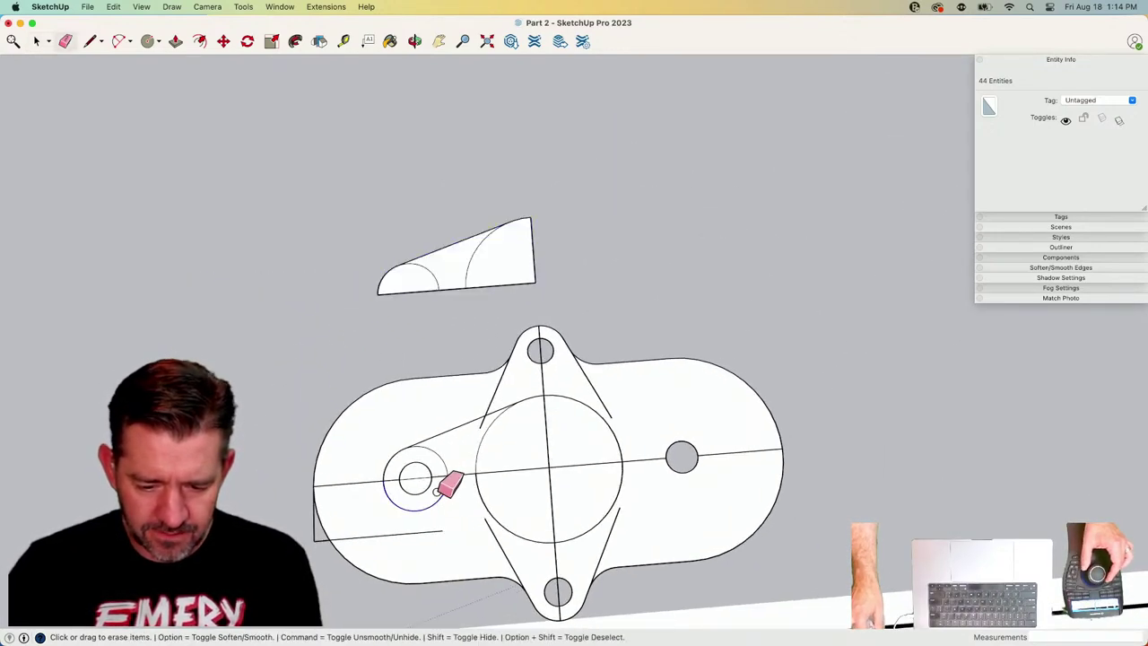
key("Delete")
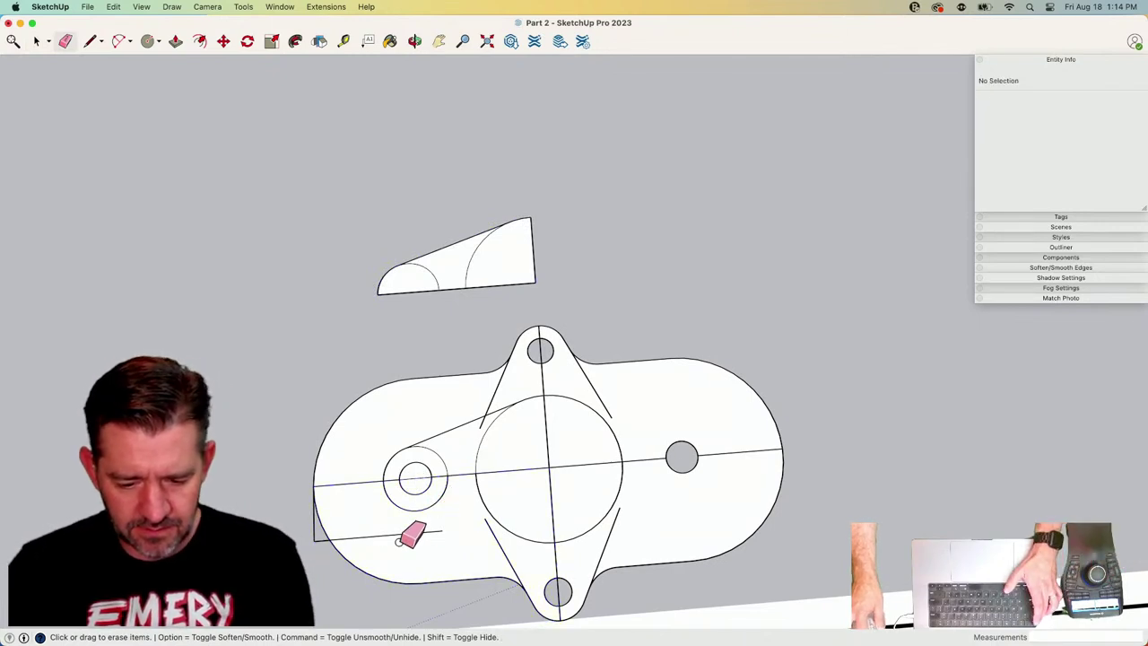
left_click_drag(367, 537, 311, 534)
key("space")
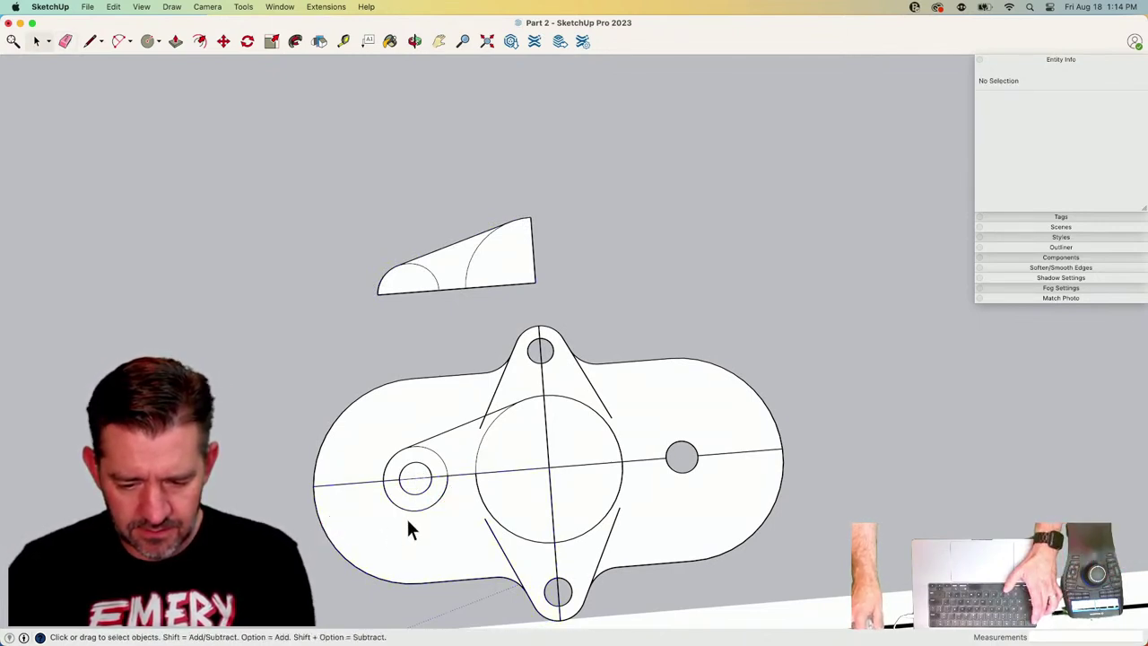
Erase the original tangent line and the central boss circle from the base.
key("e")
mouse_move(469, 421)
left_mouse_down()
mouse_move(485, 414)
mouse_move(467, 448)
mouse_move(497, 446)
left_mouse_up()
key("Escape")
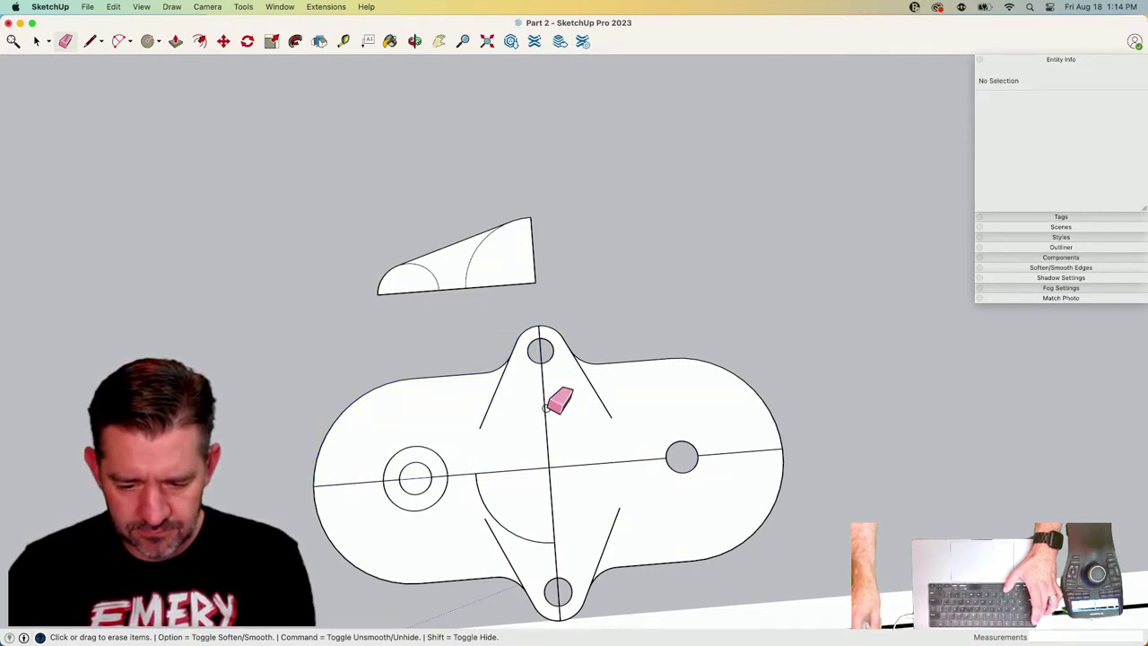
left_click_drag(508, 531, 527, 539)
key("space")
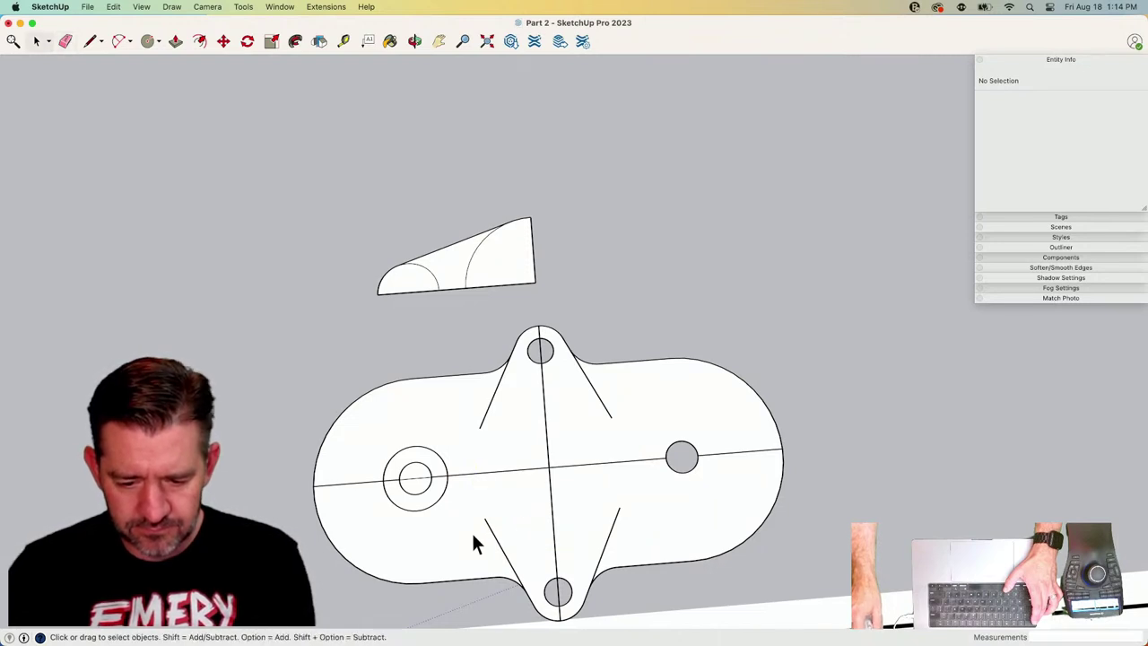
Delete the R12 circle and its faces around the base's left-hand hole, together with the connected centrelines.
left_click(426, 496)
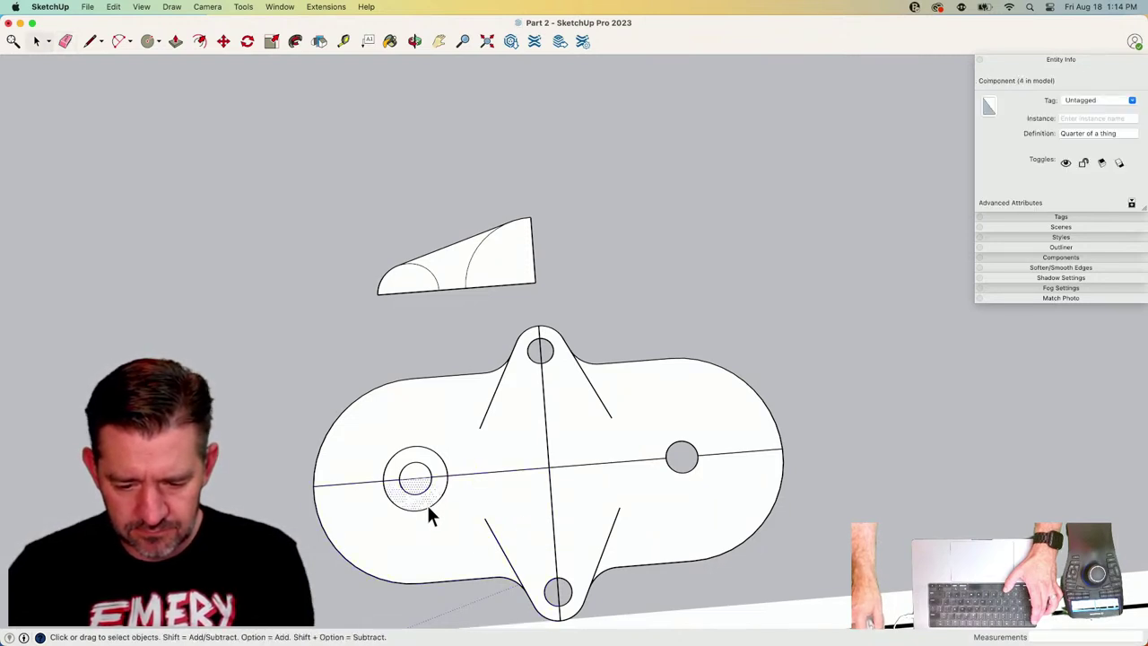
left_click(427, 505)
double_click(427, 505)
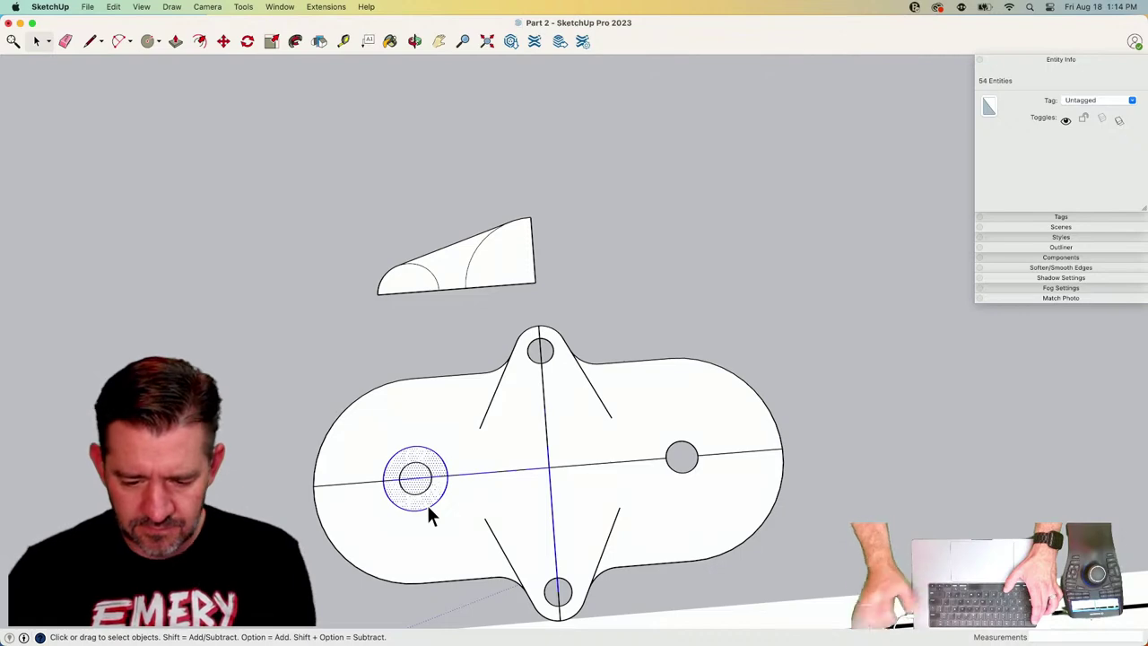
key("Delete")
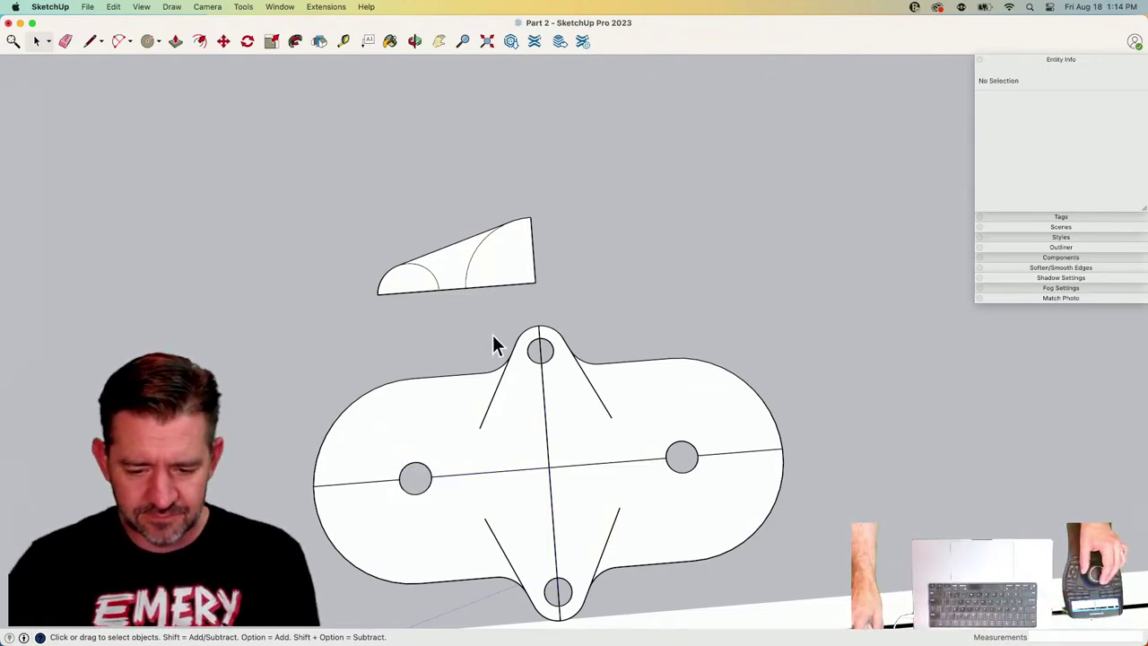
Select the entire copied profile and mirror it along the green axis by scaling it through its straight long edge.
left_click(483, 289)
triple_click(482, 289)
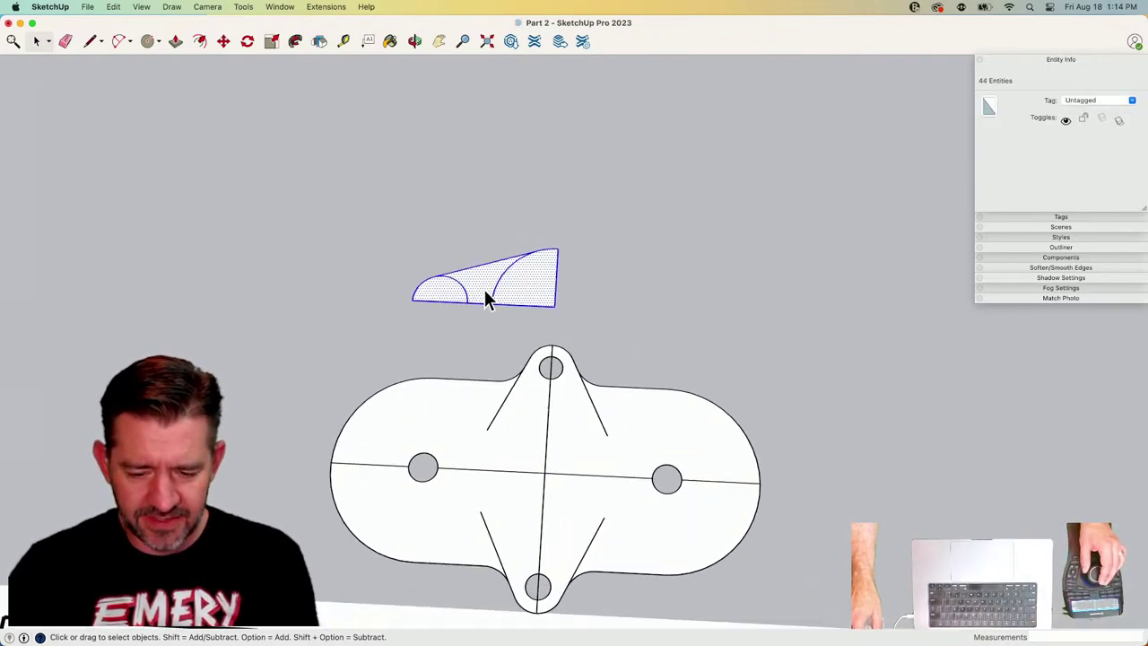
key("q")
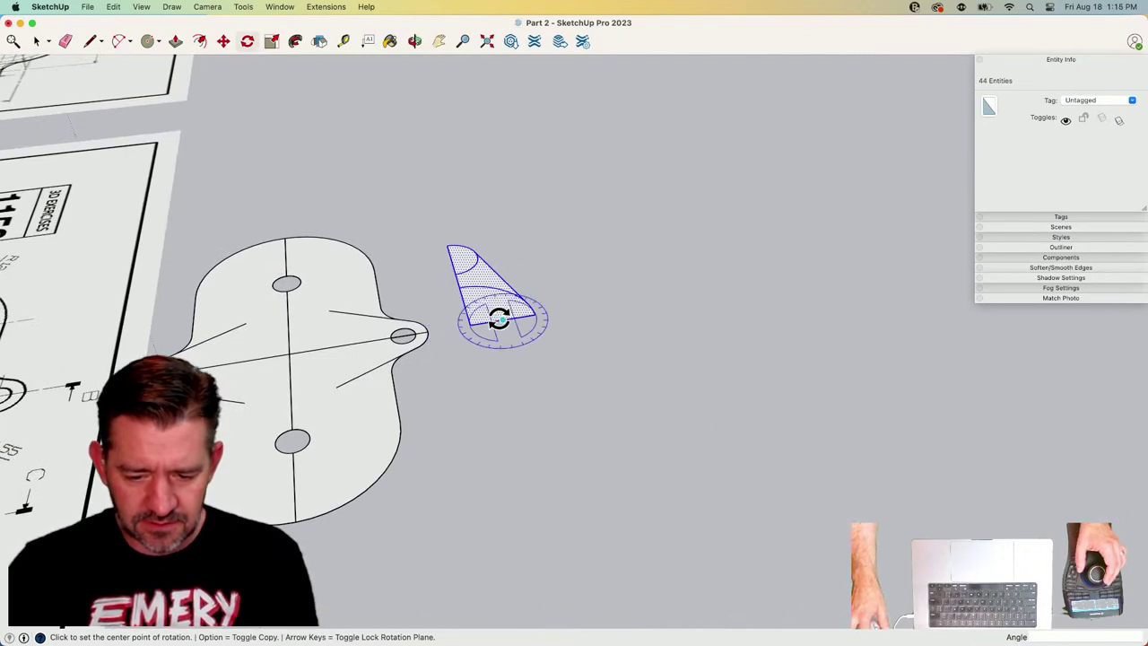
key("space")
key("s")
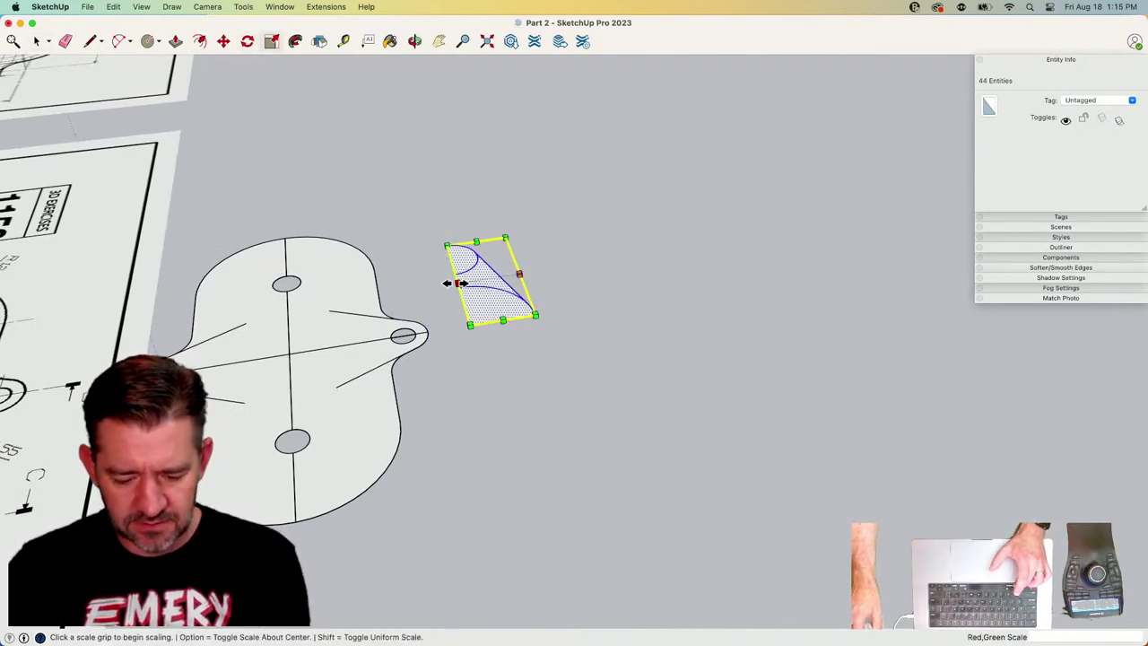
left_click(457, 279)
left_click(525, 285)
key("space")
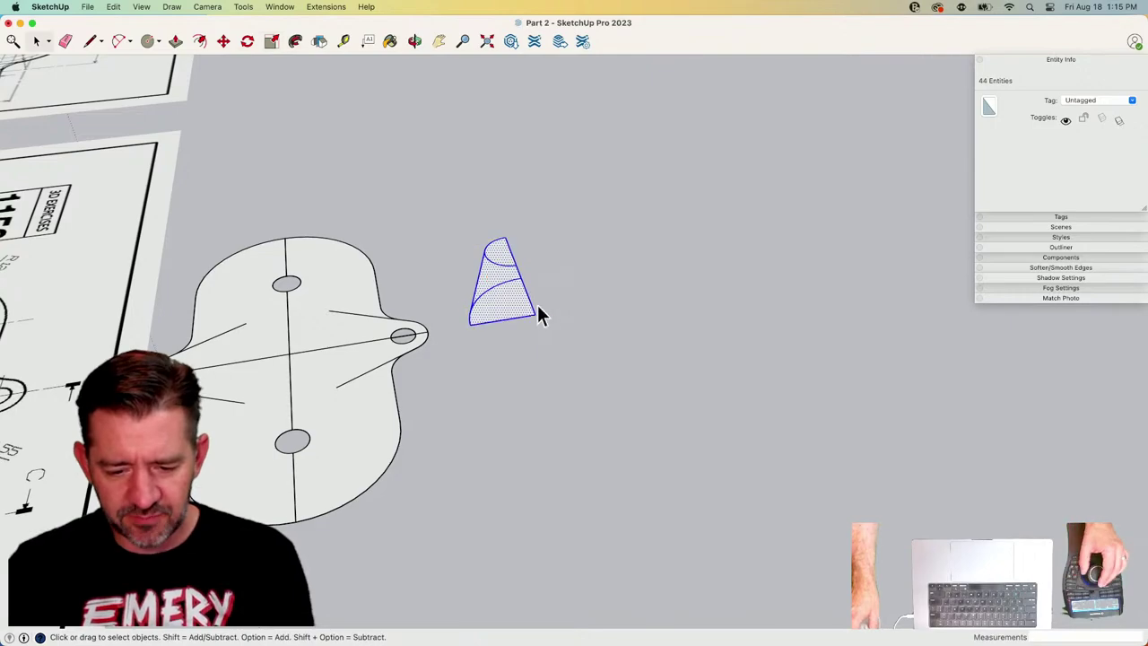
Move the mirrored profile by its boss-centre corner onto the point where the four quarter components meet.
key("m")
left_click(551, 350)
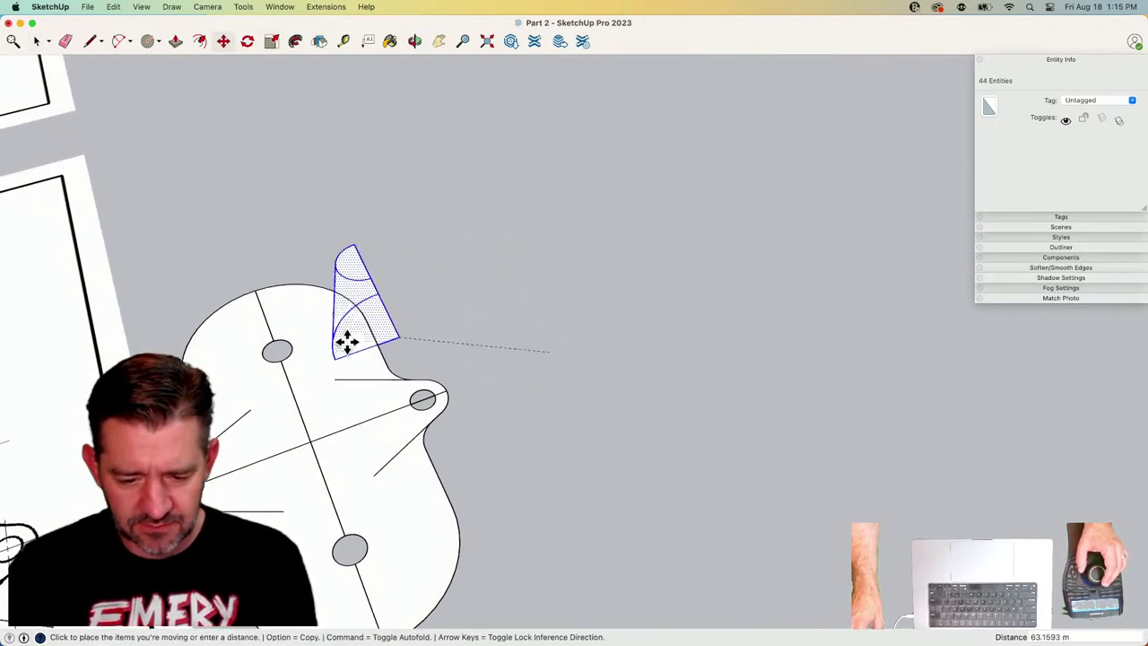
left_click(310, 439)
key("space")
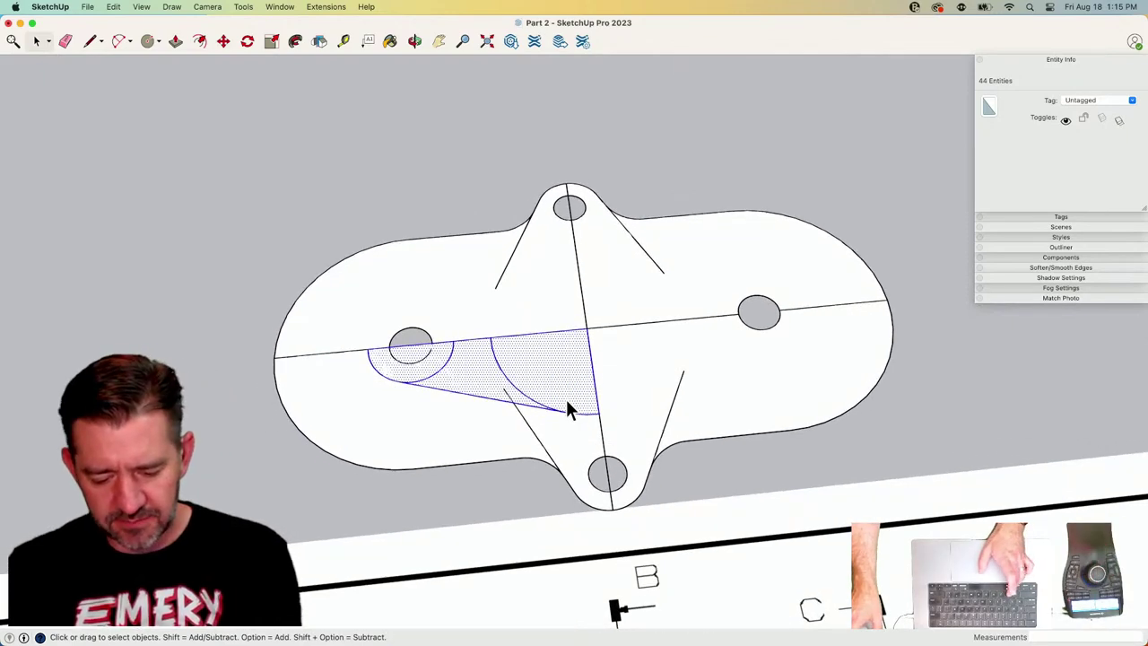
Transfer the profile into the quarter component by cutting it and pasting it in place inside the component.
key("Delete")
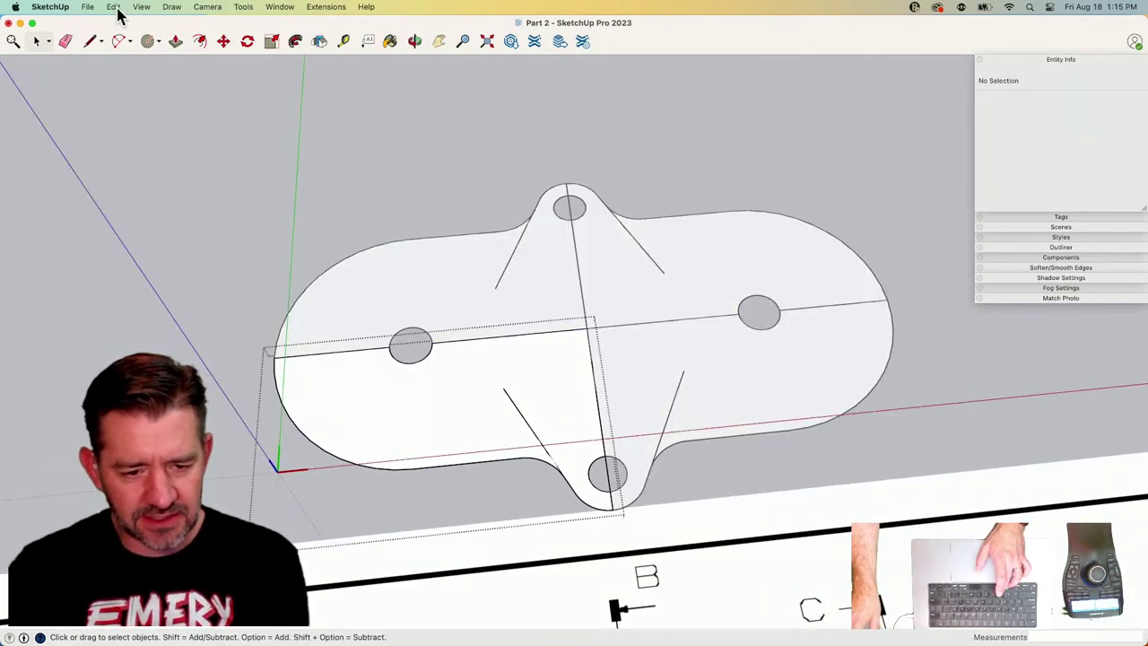
left_click(113, 7)
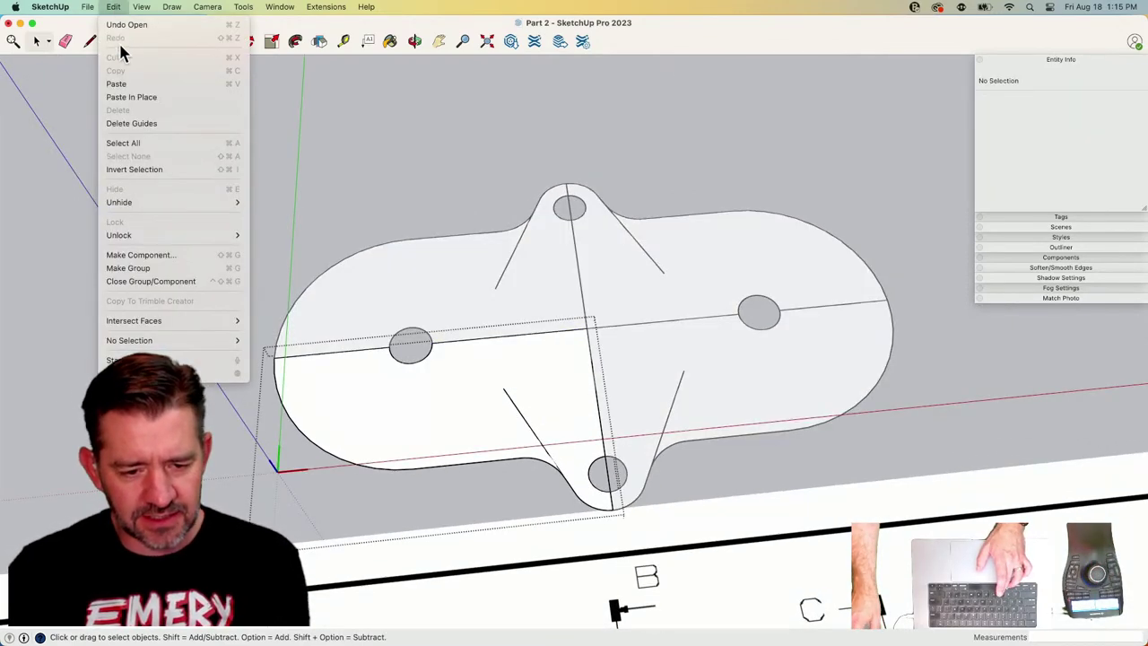
left_click(131, 96)
scroll(512, 194, "down", 2)
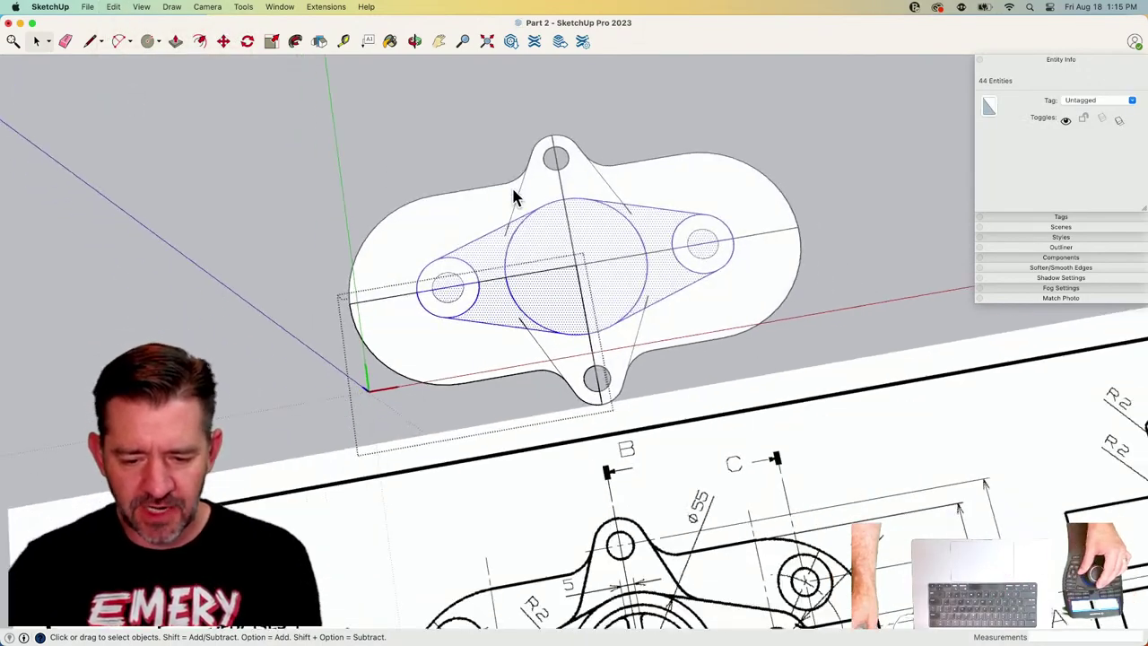
Erase the end of the lug's sloping line that overhangs inside the boss profile.
scroll(528, 320, "up", 4)
key("e")
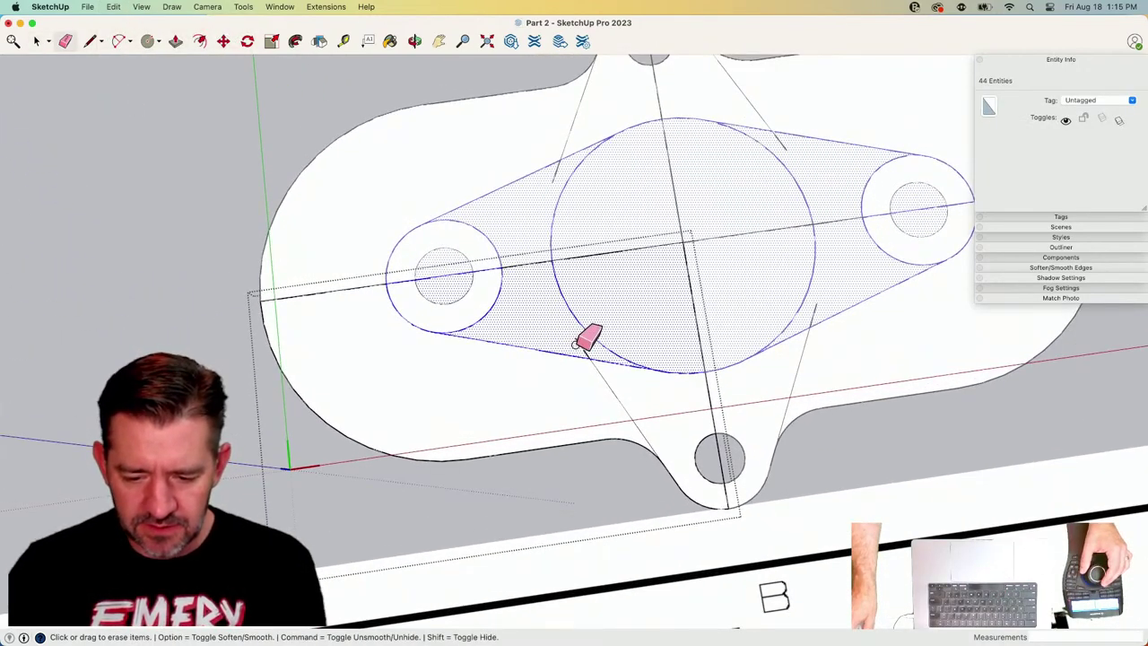
scroll(575, 344, "down", 3)
middle_click_drag(589, 336, 503, 319)
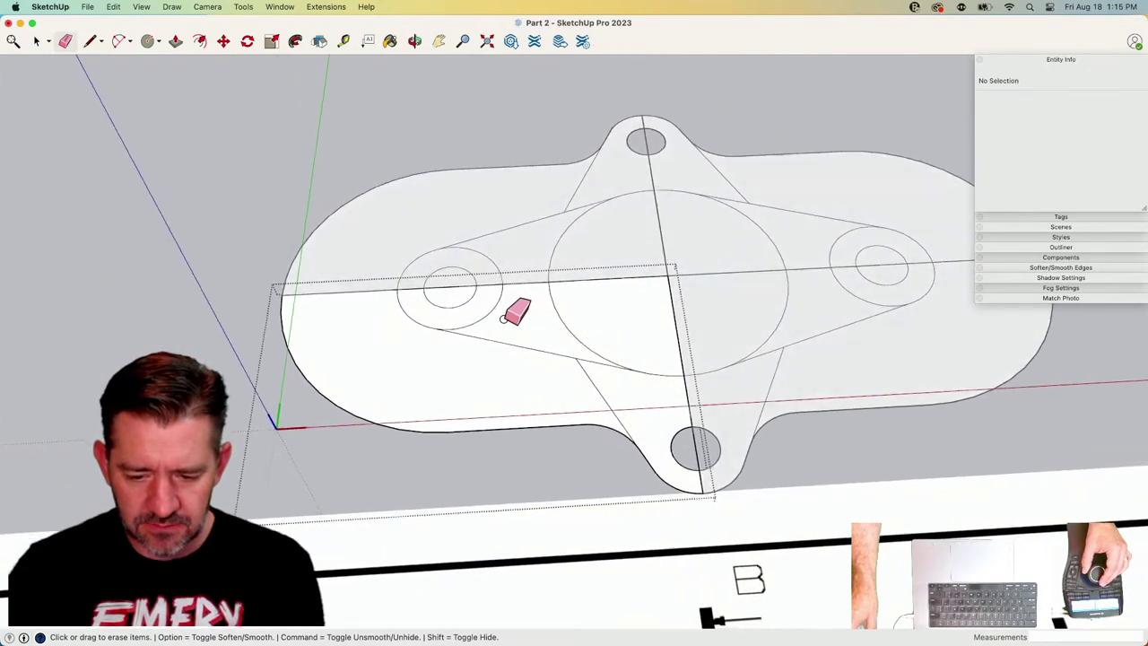
key("space")
Erase the R12 circle's arc inside the boss outline and delete the face filling the hole at its centre.
scroll(481, 367, "down", 1)
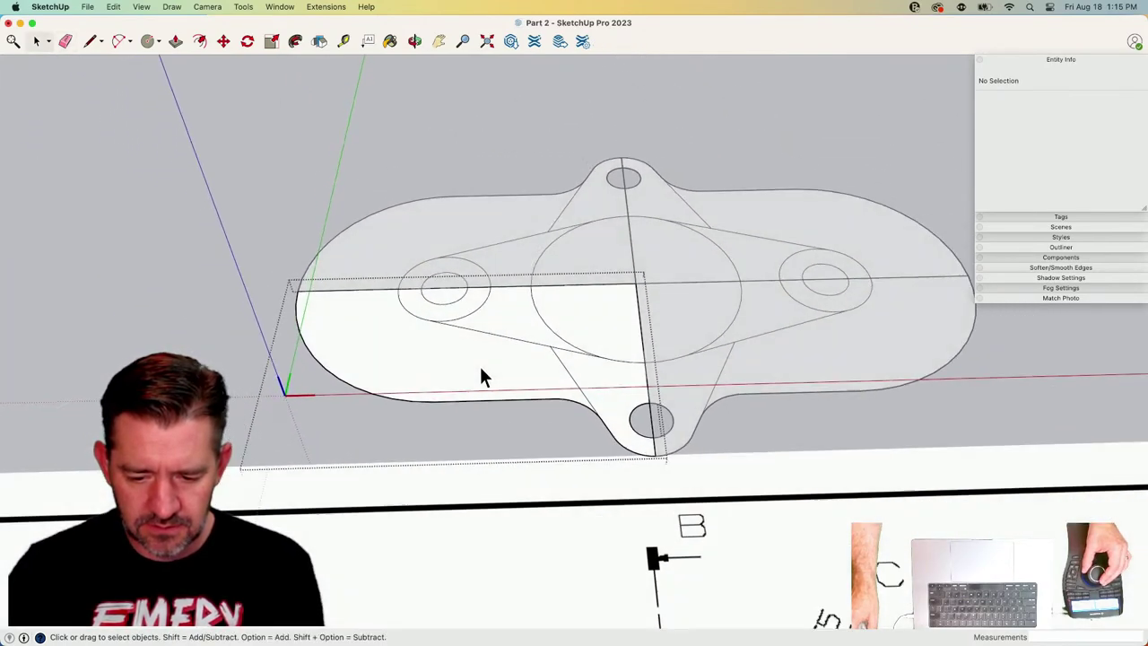
scroll(472, 319, "up", 6)
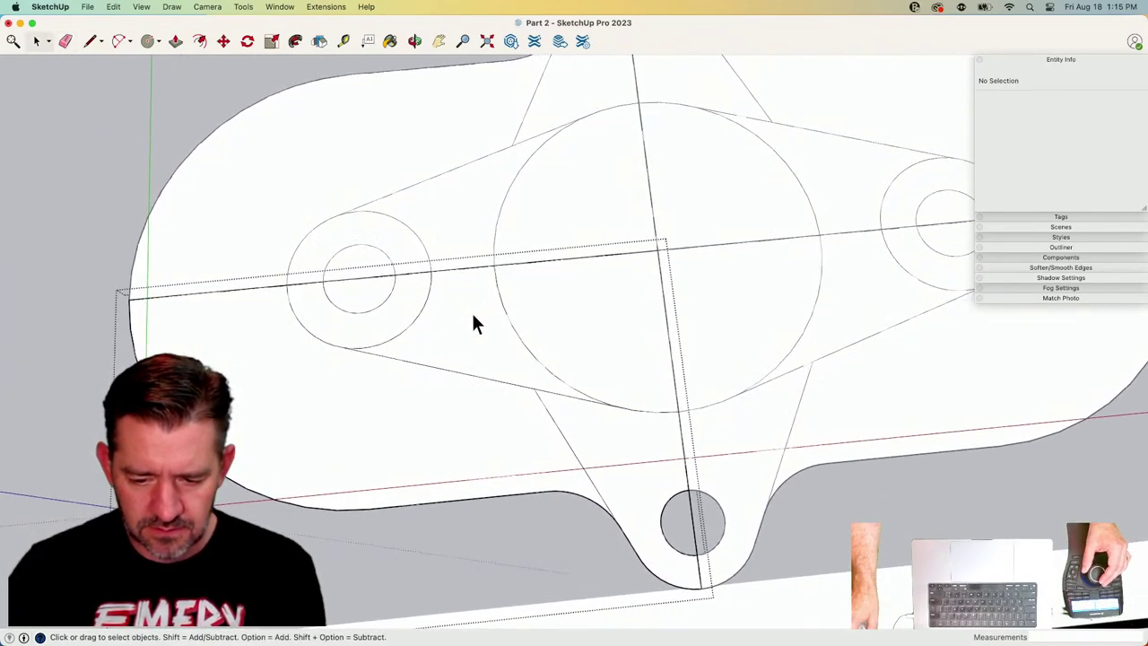
middle_click_drag(472, 314, 426, 322)
scroll(426, 322, "down", 4)
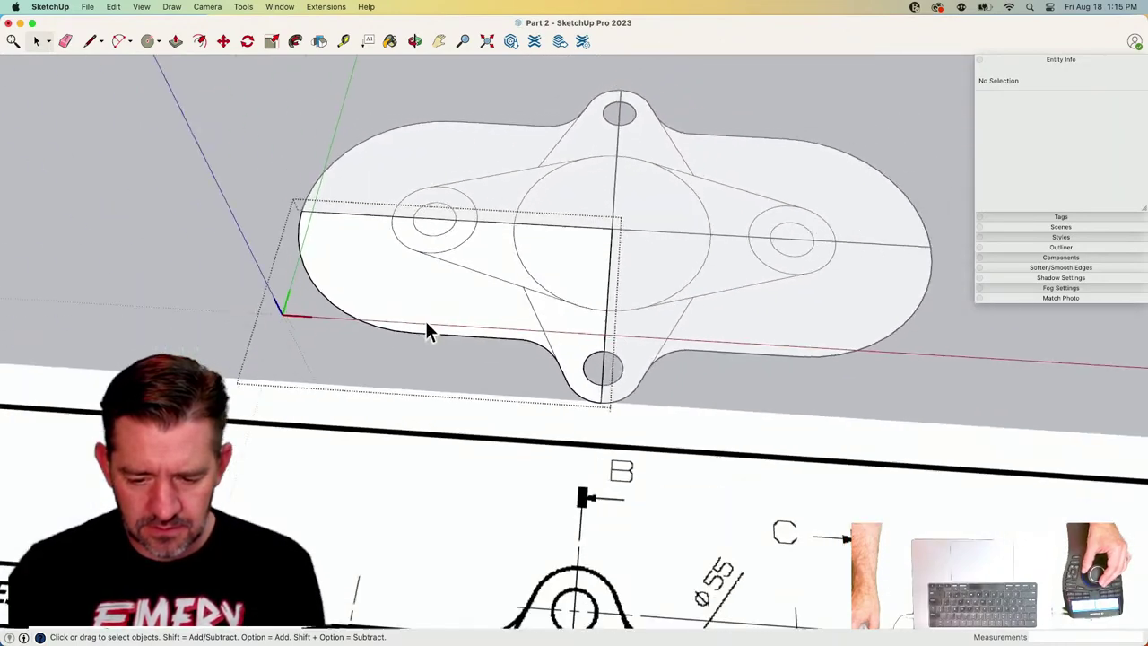
scroll(427, 332, "down", 3)
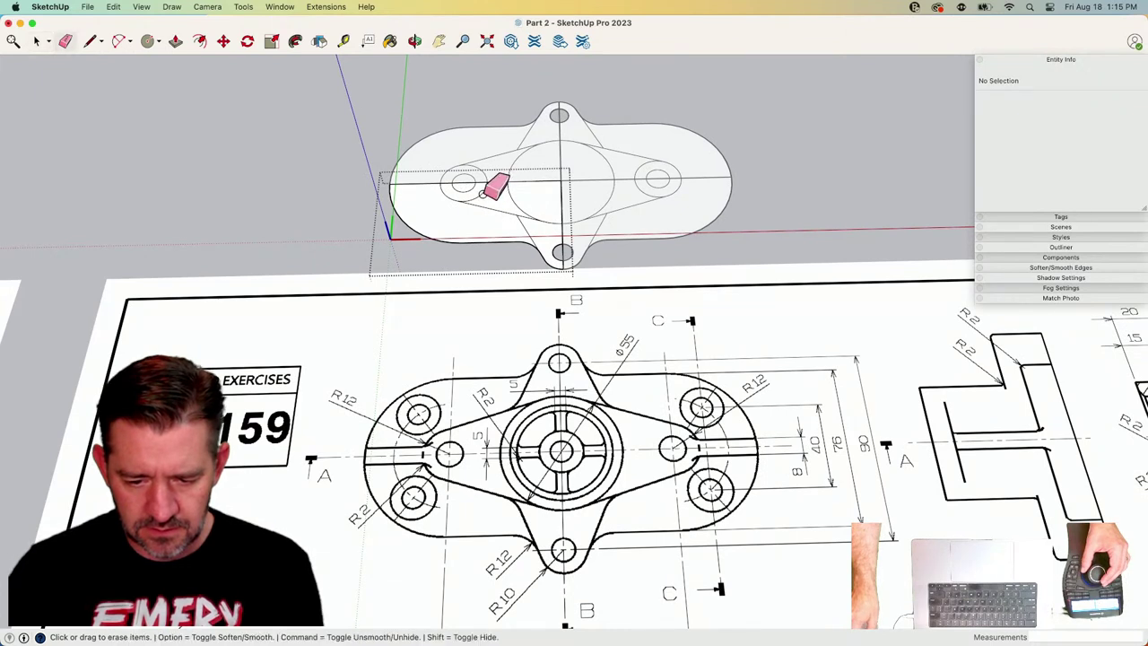
key("space")
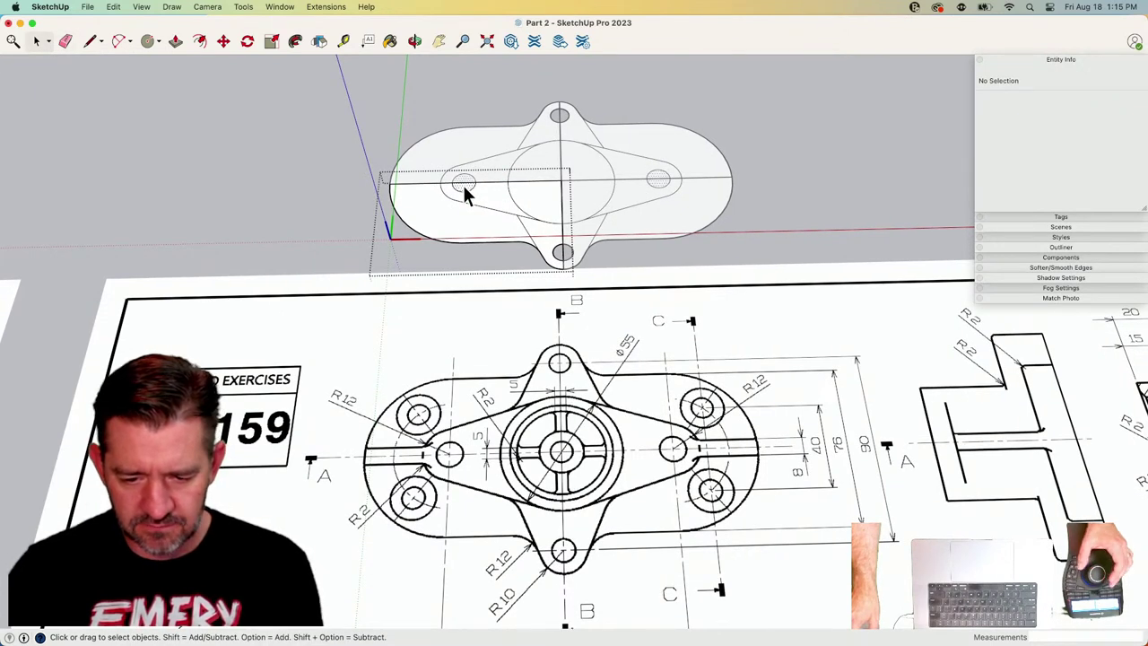
left_click(463, 185)
key("Delete")
key("e")
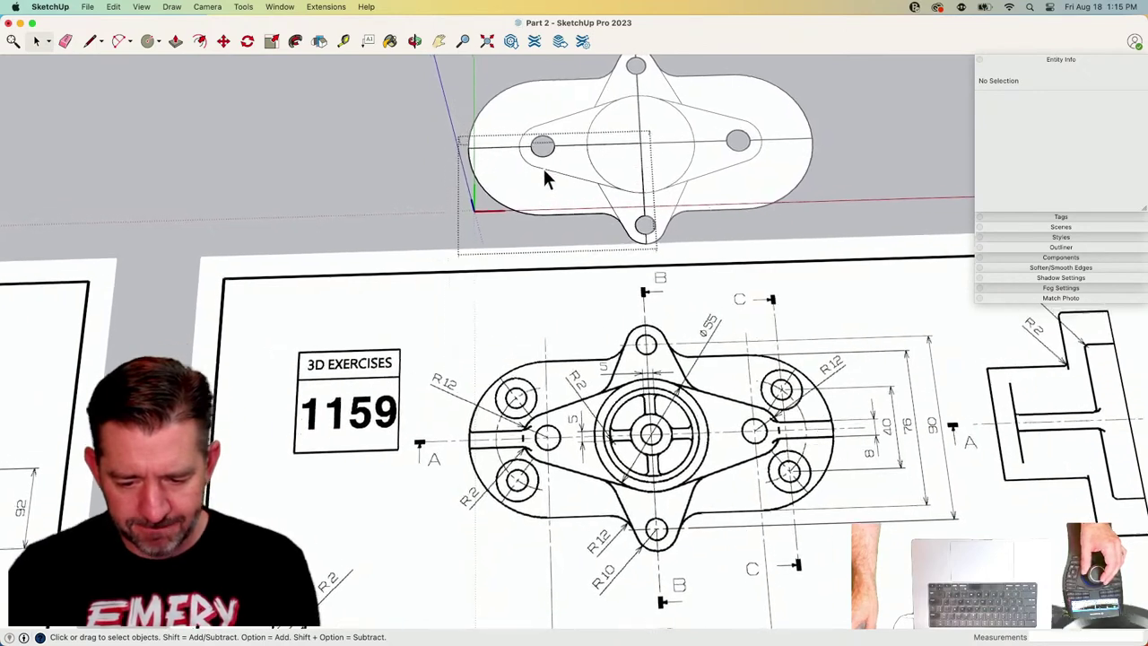
Draw a construction circle of radius 25 centred on the boss-end hole of the quarter component.
scroll(543, 168, "up", 4)
key("l")
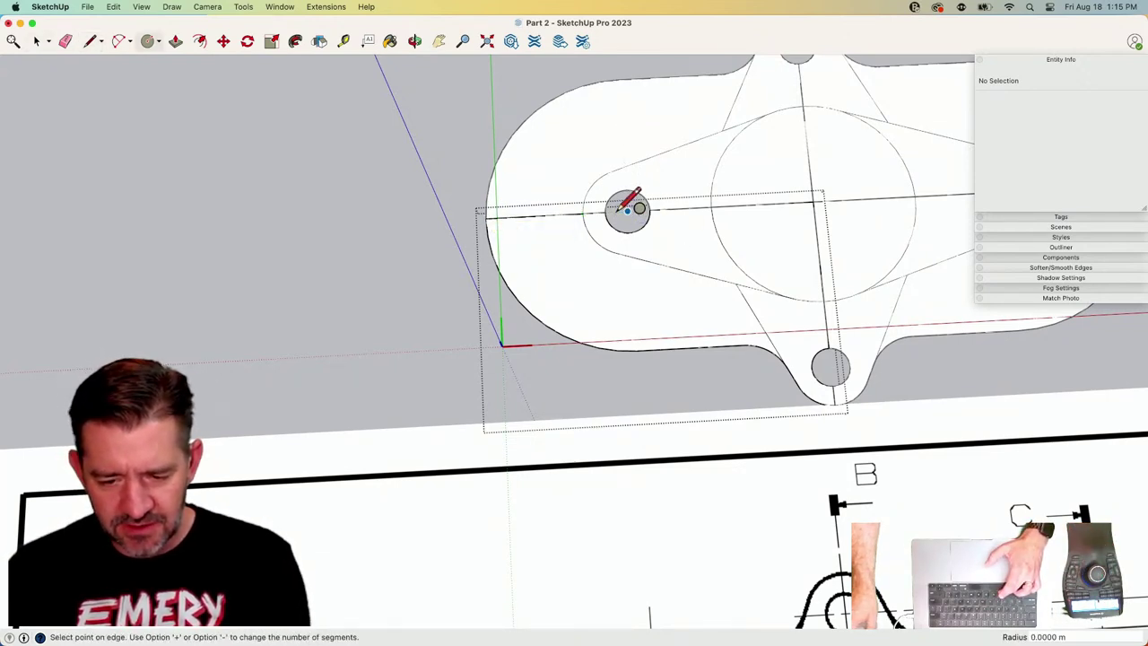
left_click(536, 215)
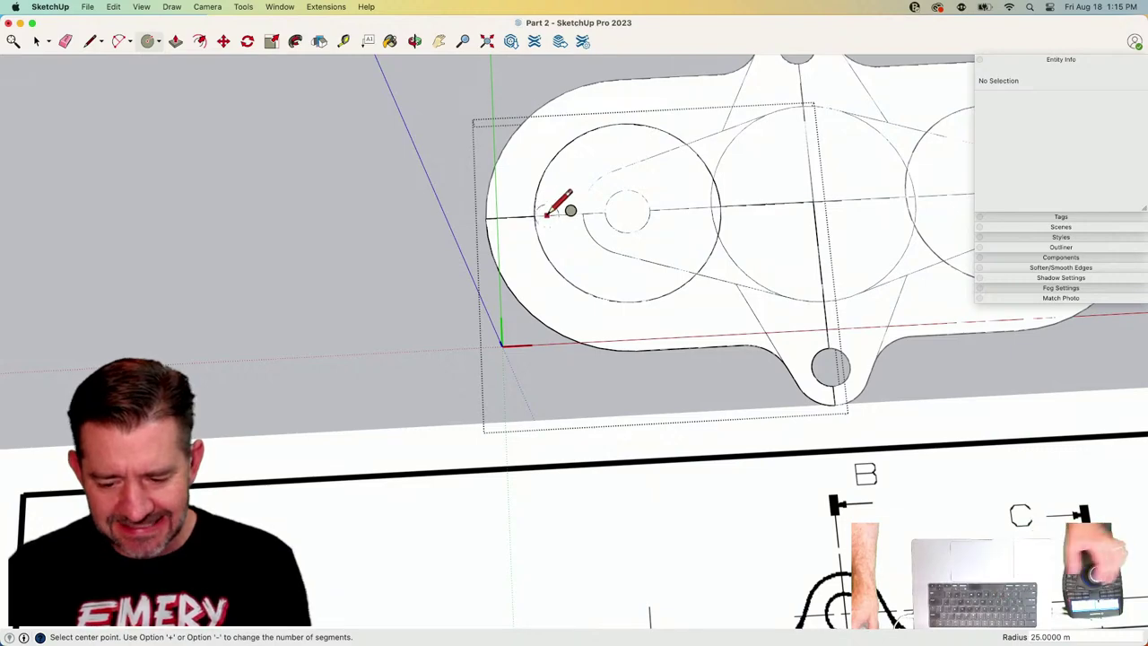
key("space")
Draw a 20 m line along the green axis from the centreline's outer end, followed by a perpendicular line about 42 m long across the circle.
scroll(561, 222, "down", 6)
key("l")
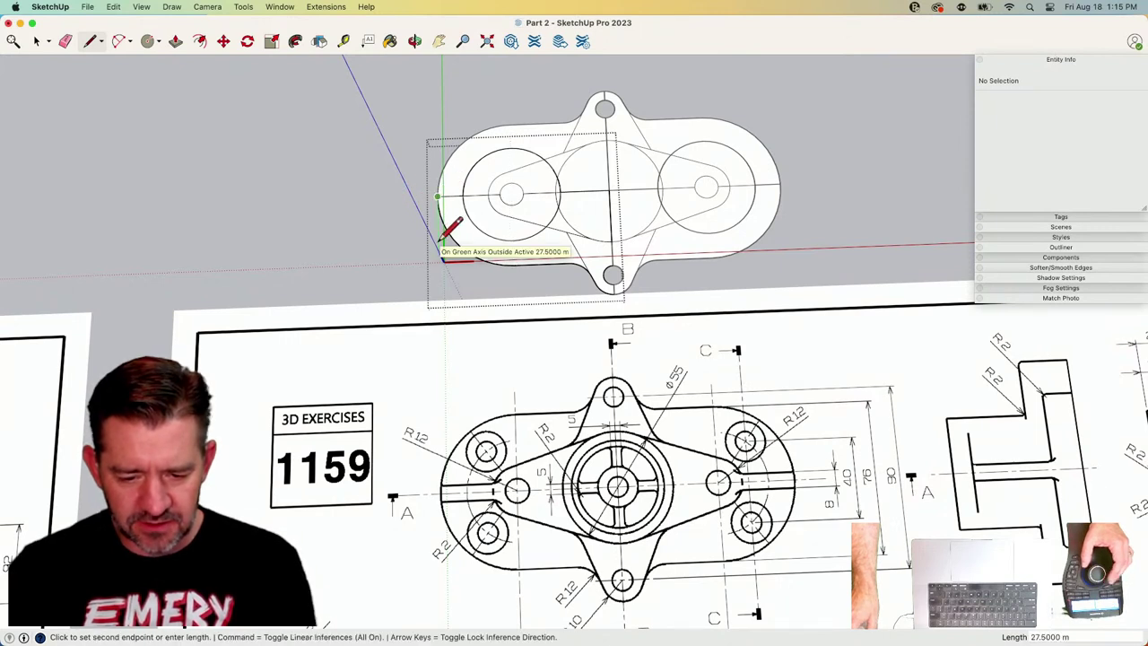
type("20")
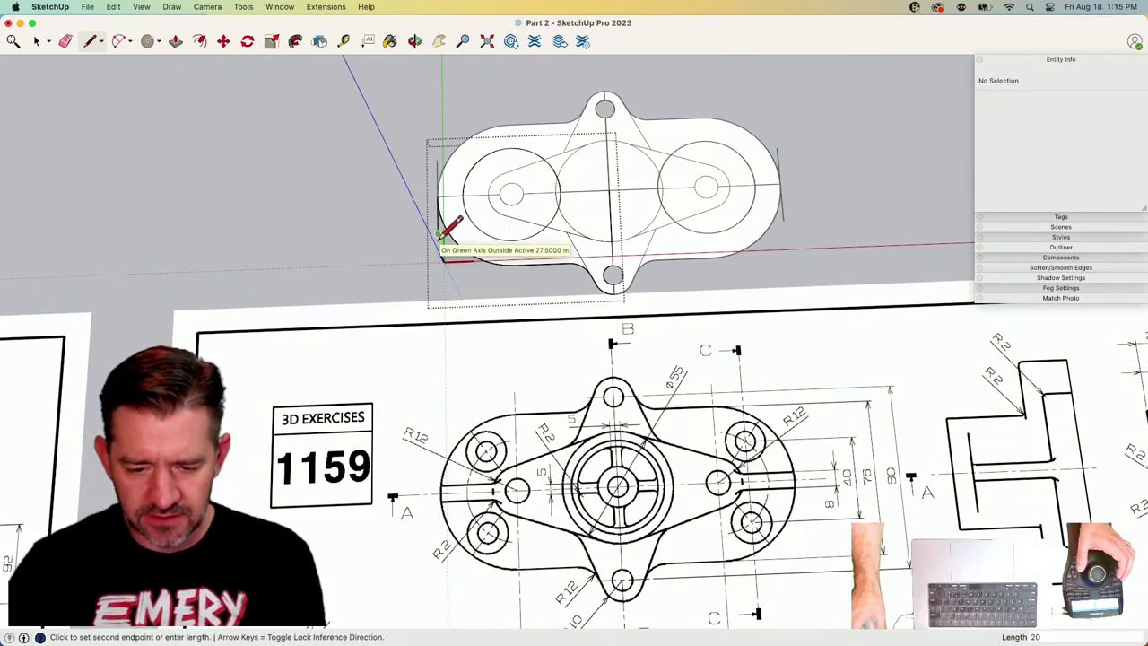
key("Return")
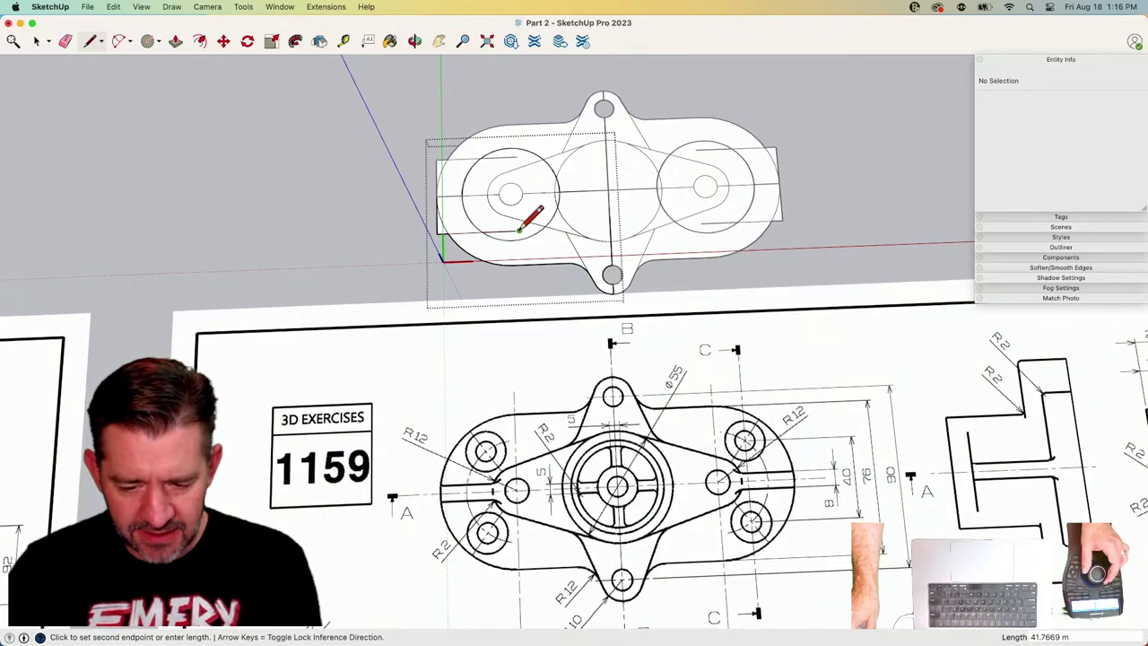
key("space")
Examine the plan and section views of drawing 1159 for the corner mounting holes' dimensions.
scroll(468, 206, "up", 5)
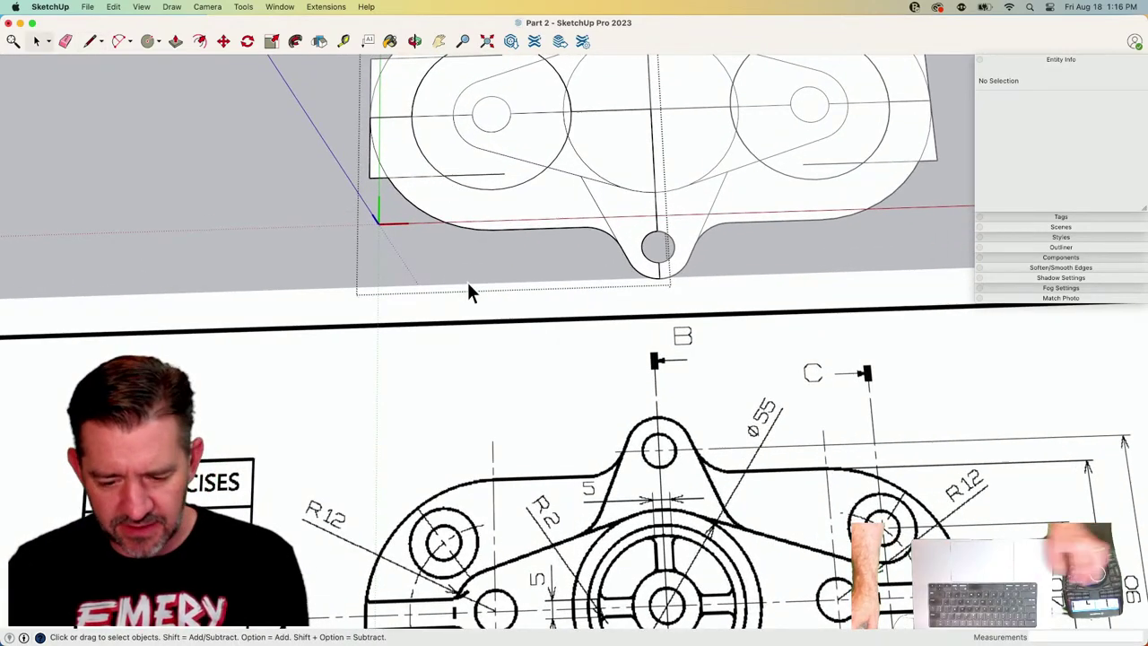
scroll(468, 284, "down", 3)
scroll(467, 498, "down", 6)
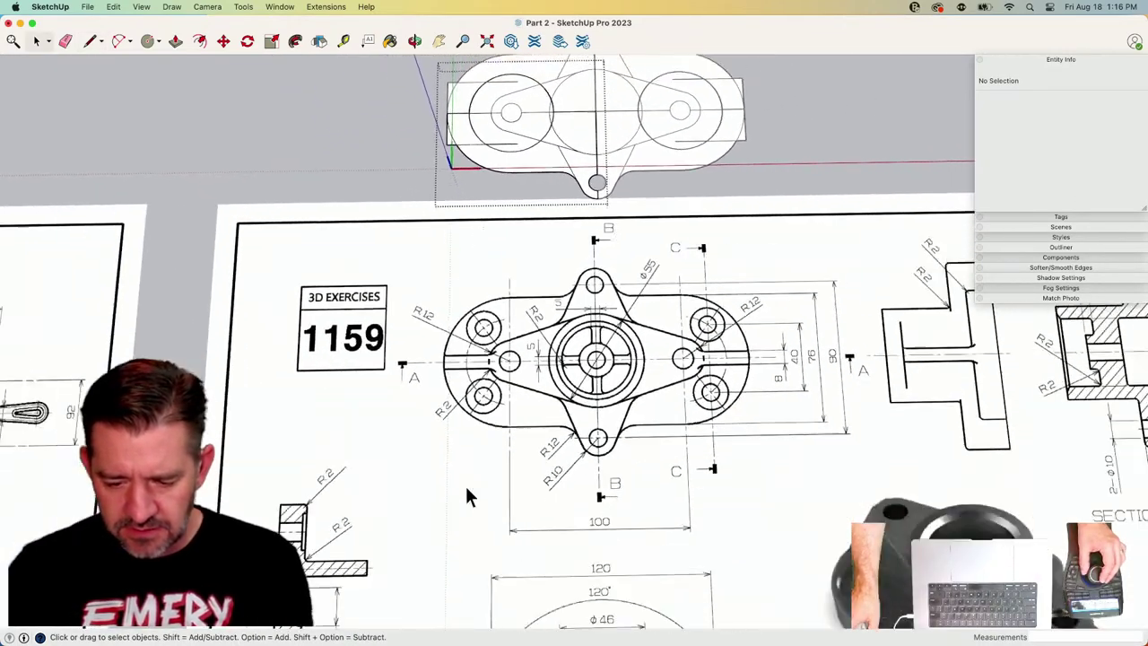
scroll(371, 420, "down", 2)
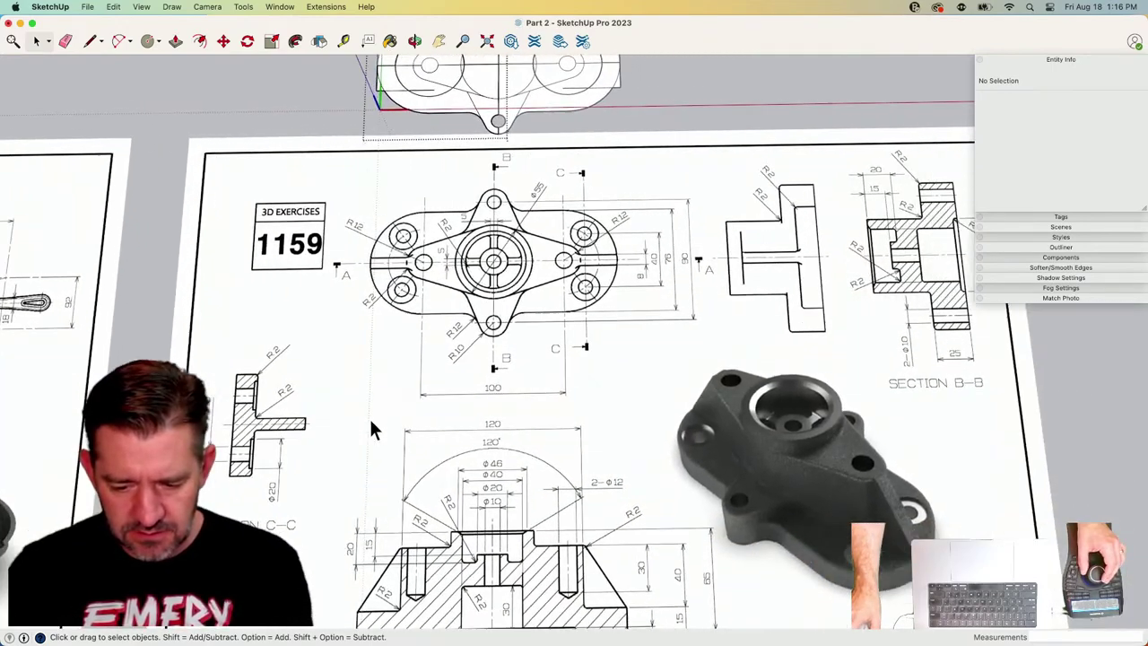
scroll(372, 430, "up", 3)
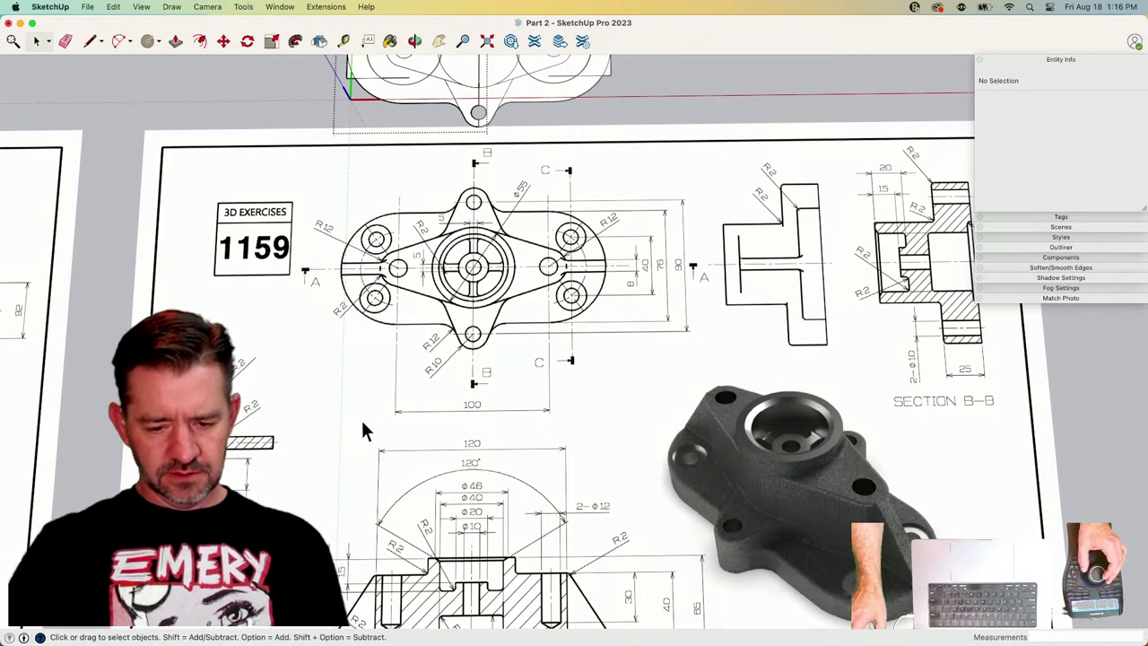
middle_click_drag(361, 409, 363, 400, "shift")
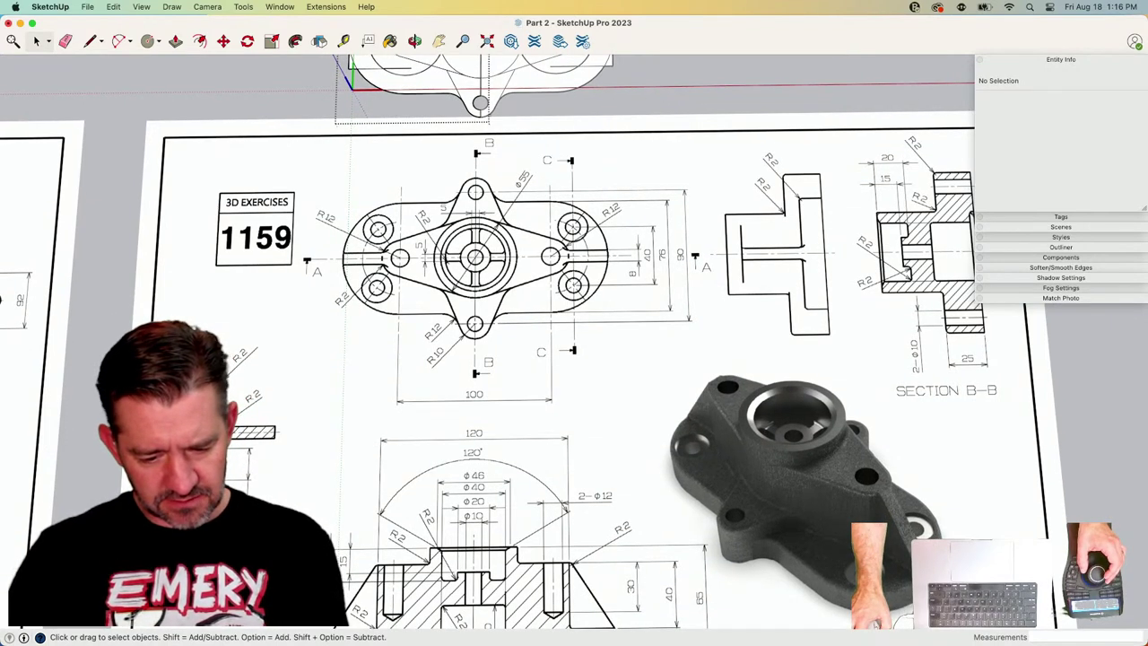
scroll(497, 269, "down", 1)
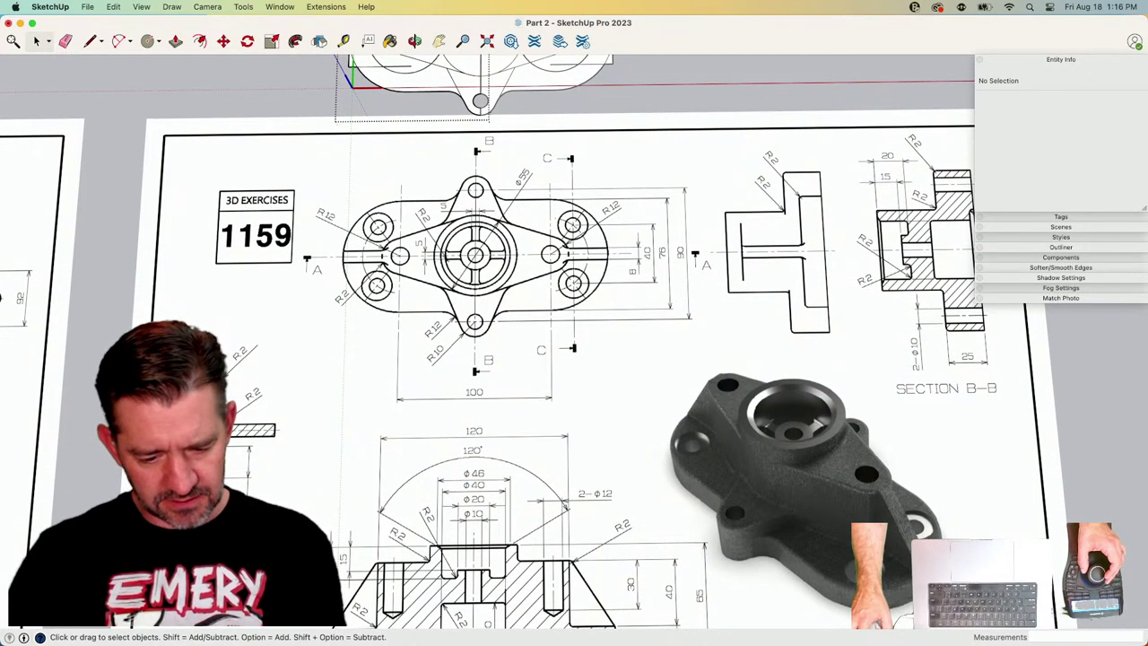
Draw a circle of radius 5 where the offset construction line crosses the radius 25 circle.
scroll(398, 317, "up", 5)
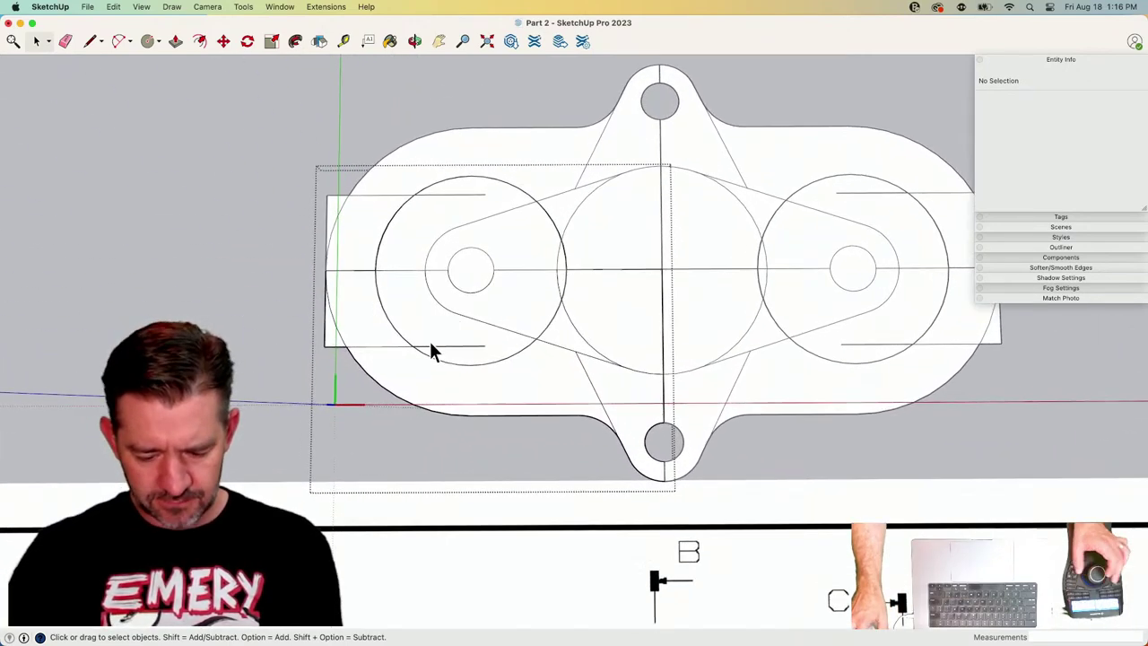
key("c")
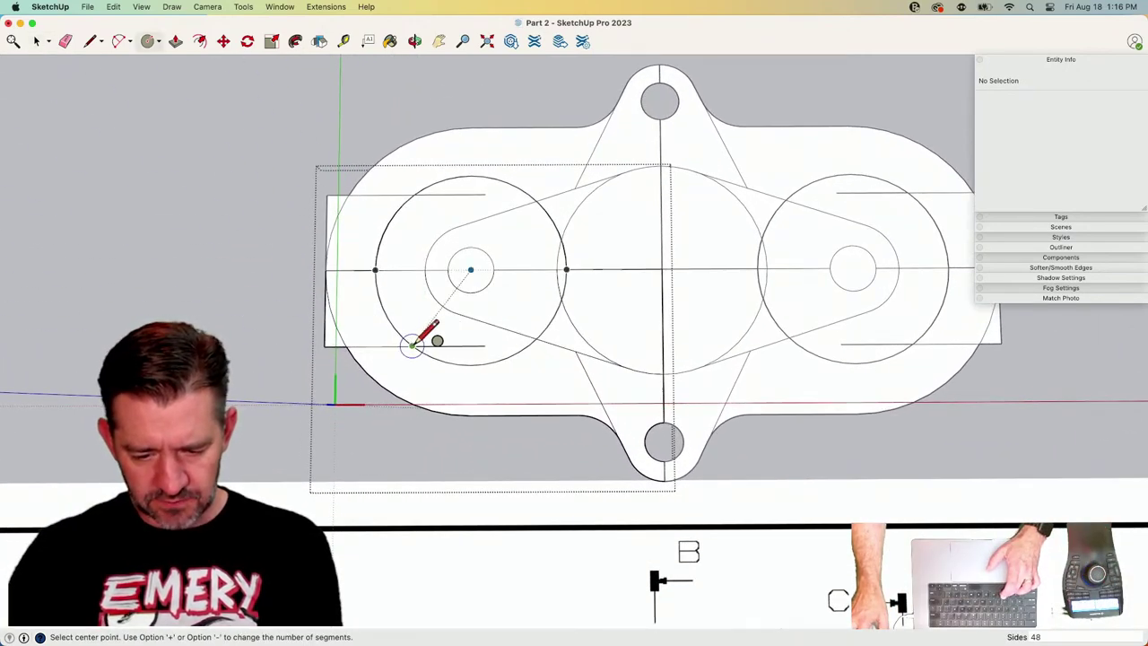
scroll(414, 345, "up", 5)
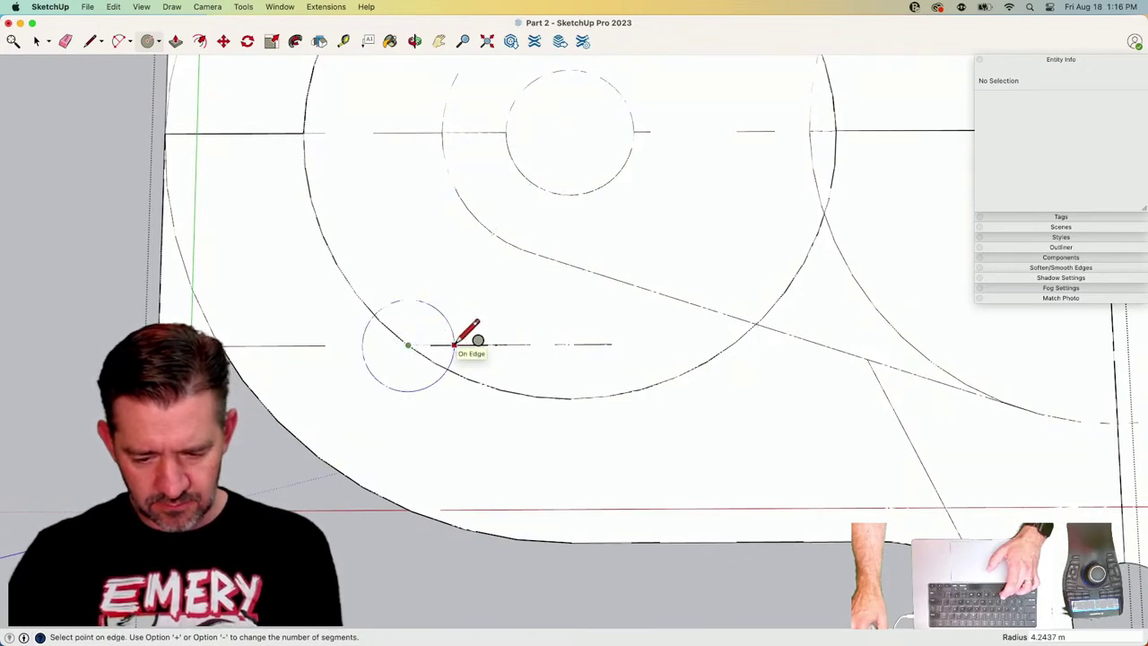
type("5")
key("Return")
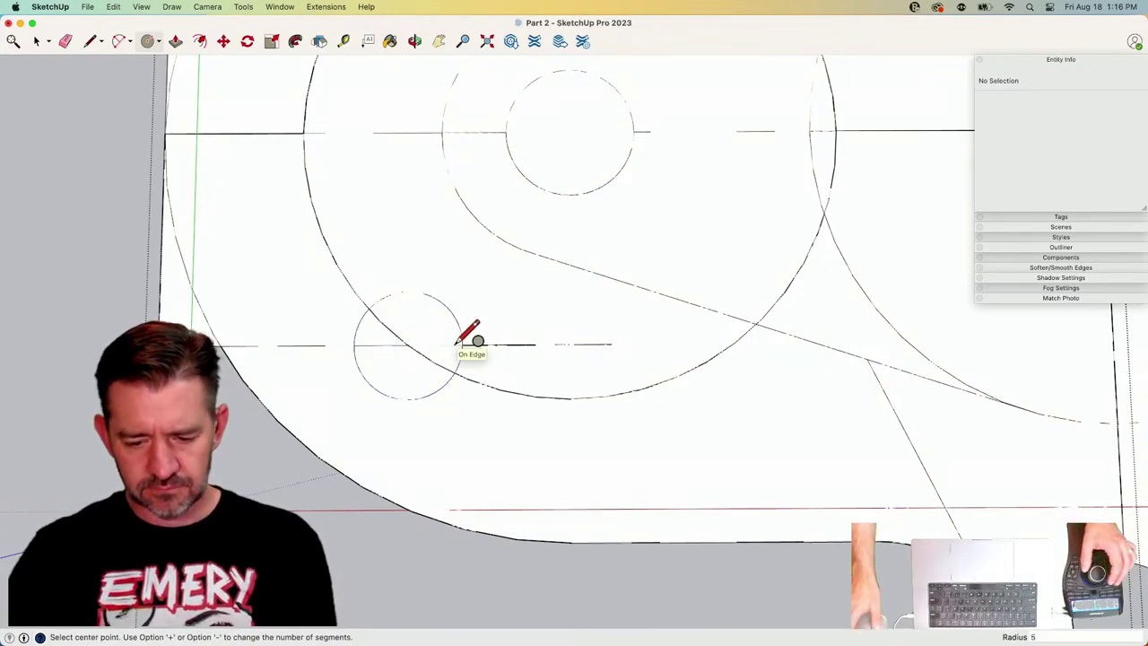
Erase the straight construction lines used to locate the corner mounting hole.
key("e")
scroll(467, 350, "down", 3)
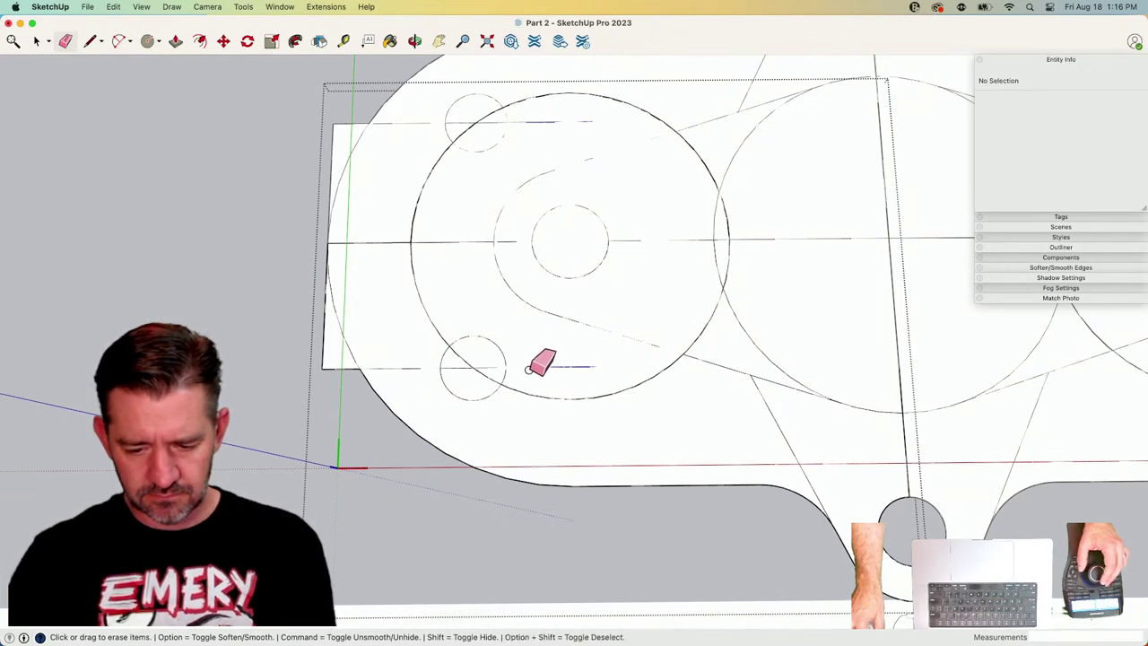
mouse_move(529, 369)
left_mouse_down()
mouse_move(520, 389)
mouse_move(468, 368)
left_mouse_up()
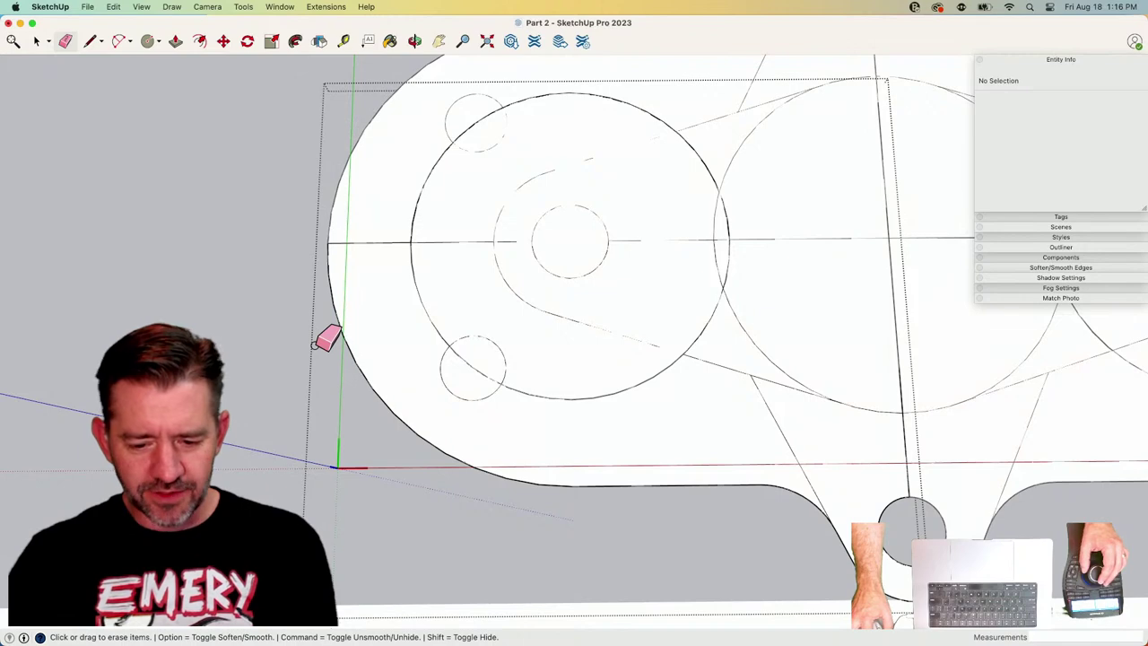
scroll(515, 327, "down", 6)
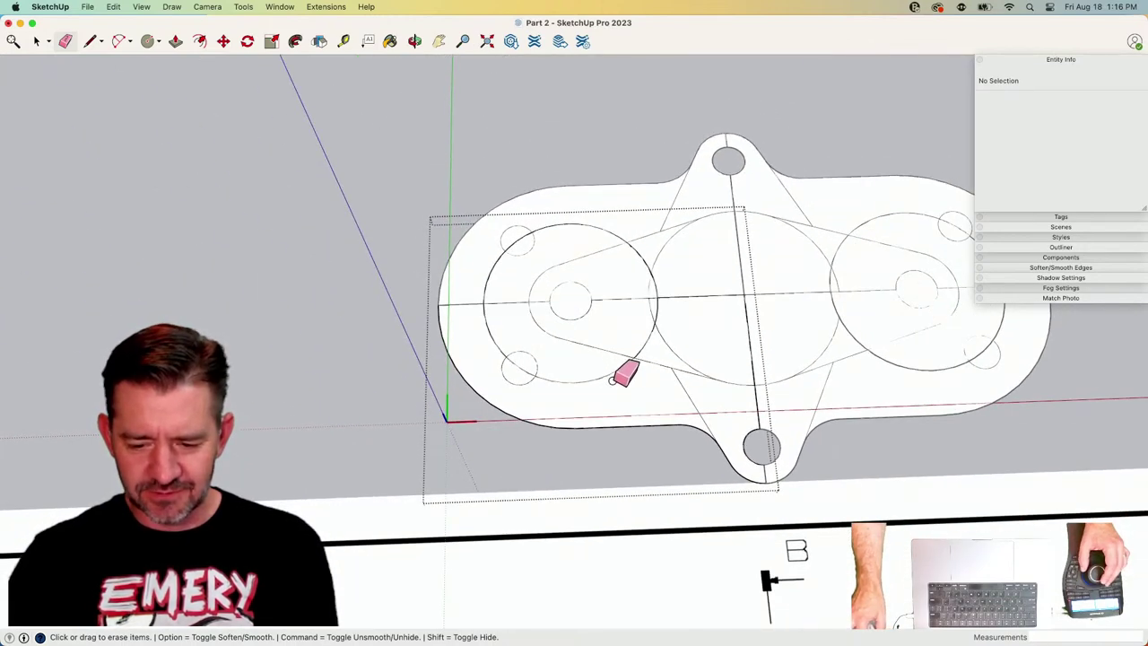
key("space")
left_click(418, 357)
left_click(487, 337)
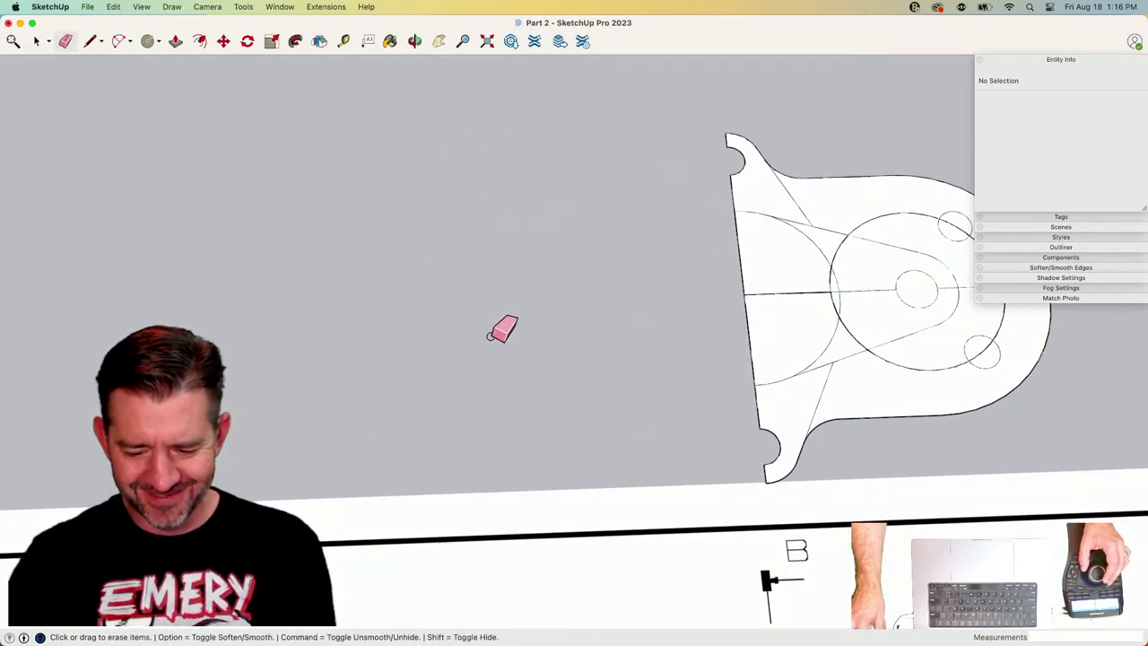
key("super+z")
In the quarter component, erase the radius 25 construction circle and remove the face inside the boss hole.
key("space")
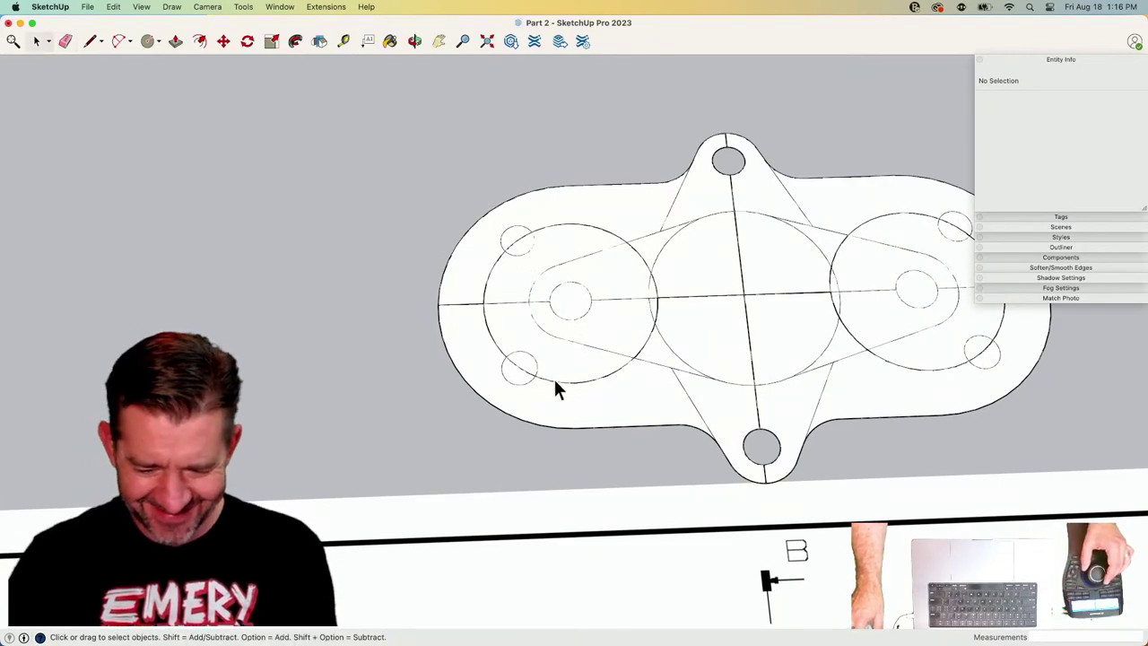
double_click(553, 376)
key("e")
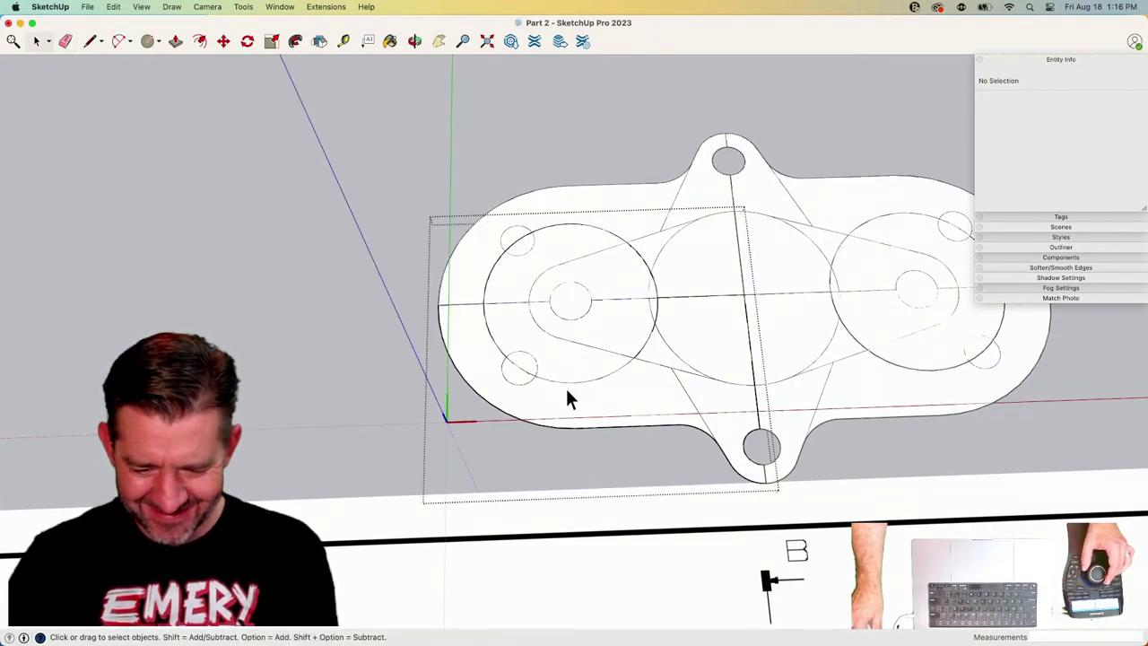
key("e")
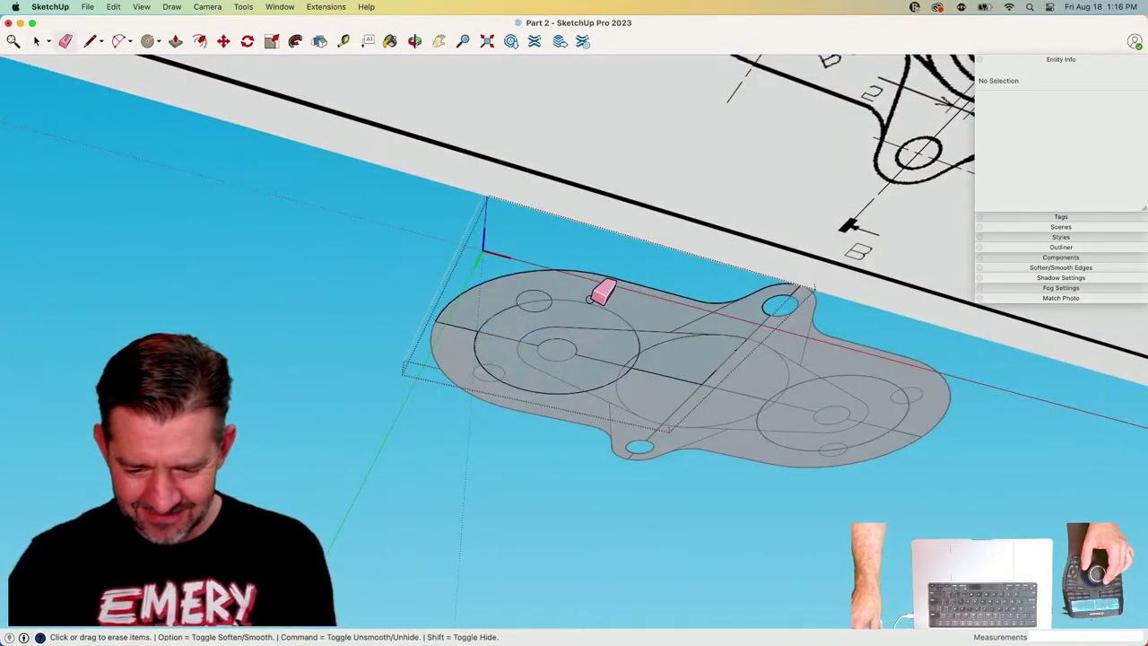
left_click(489, 318)
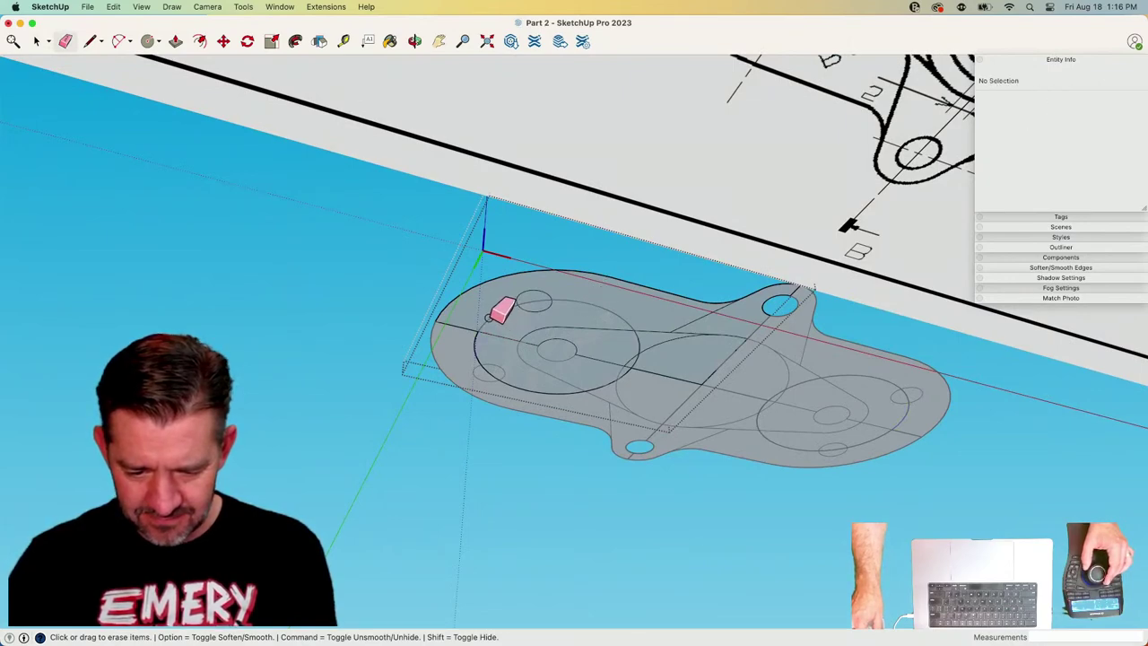
left_click_drag(465, 345, 493, 359)
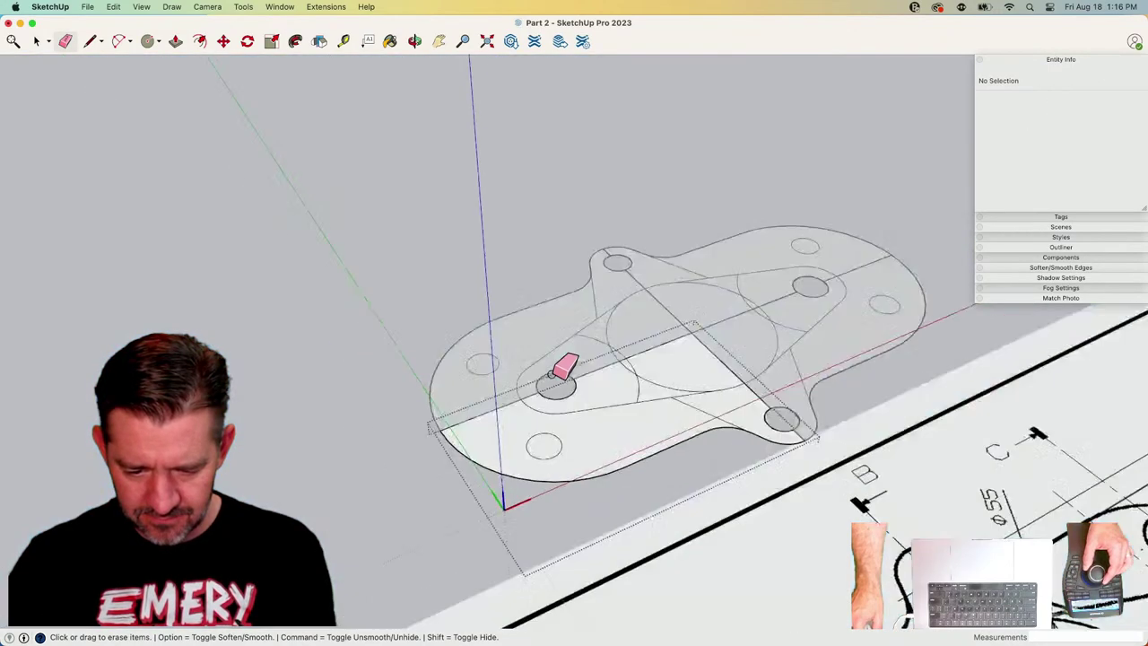
scroll(606, 429, "down", 3)
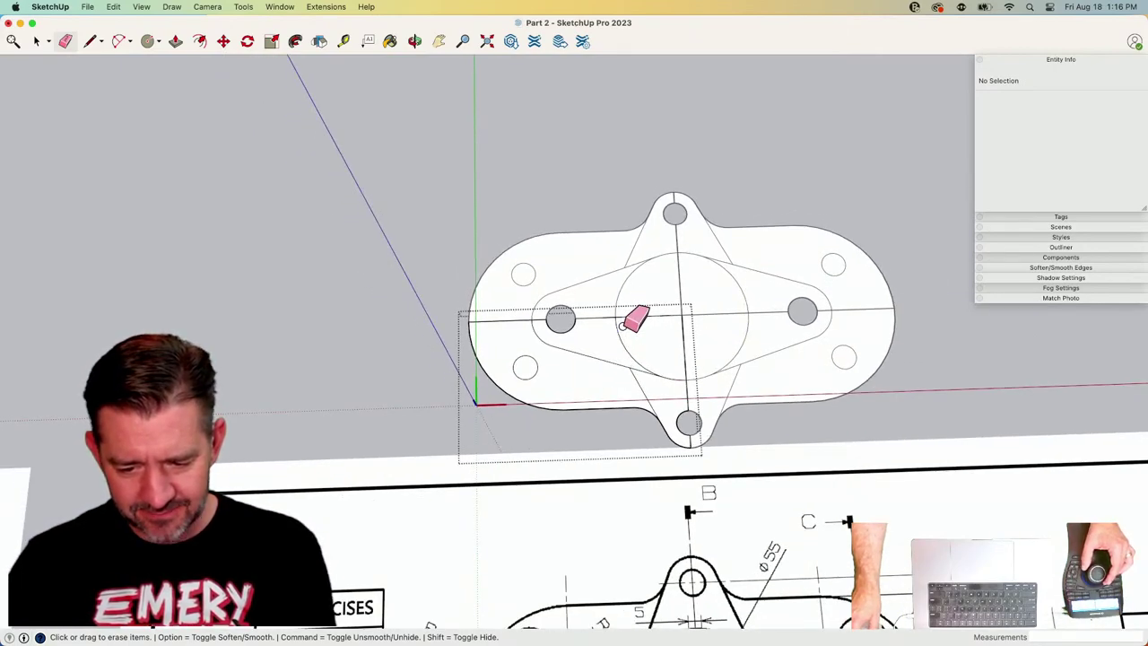
scroll(635, 320, "down", 5)
Delete the face inside the corner mounting hole of the quarter component.
key("space")
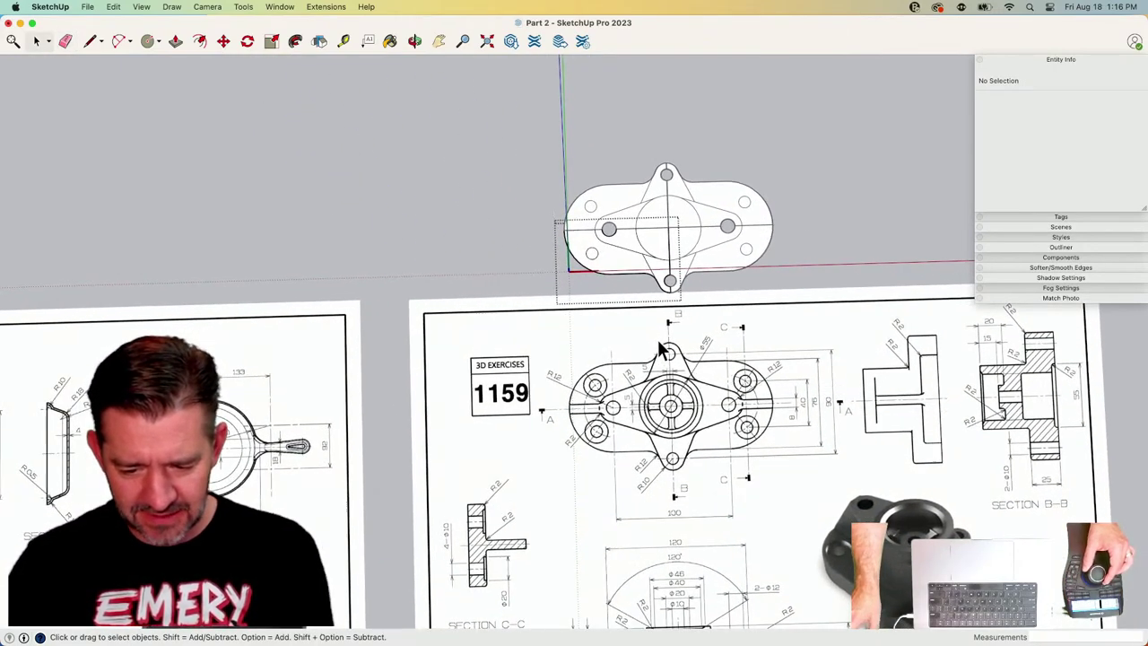
scroll(660, 348, "up", 1)
scroll(661, 350, "up", 5)
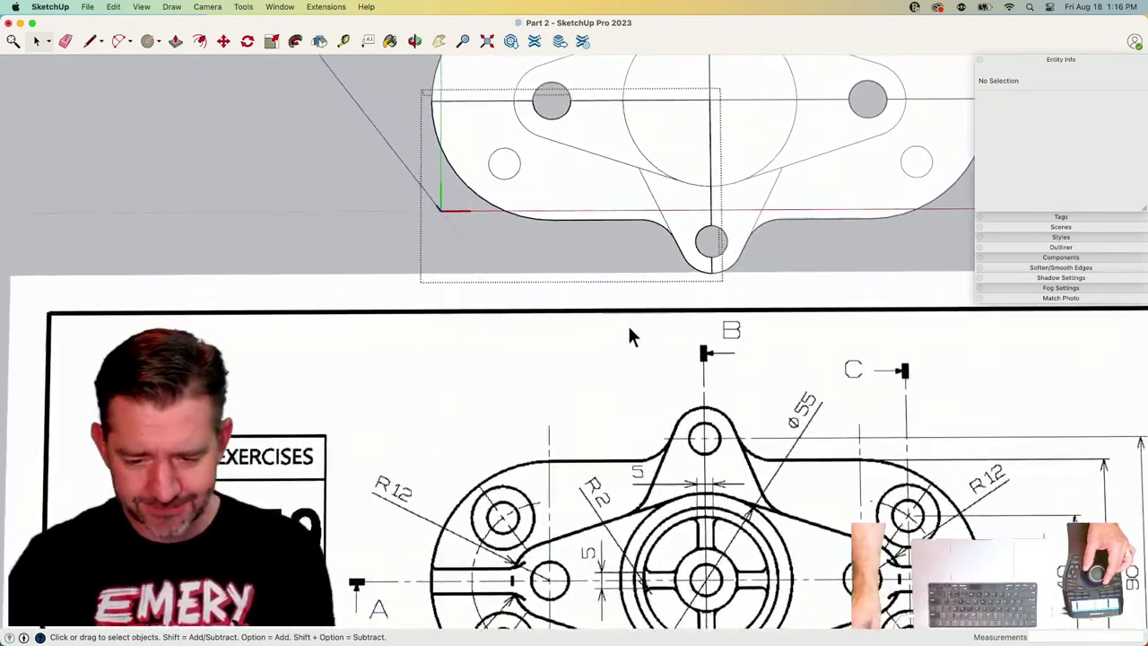
scroll(503, 170, "down", 5)
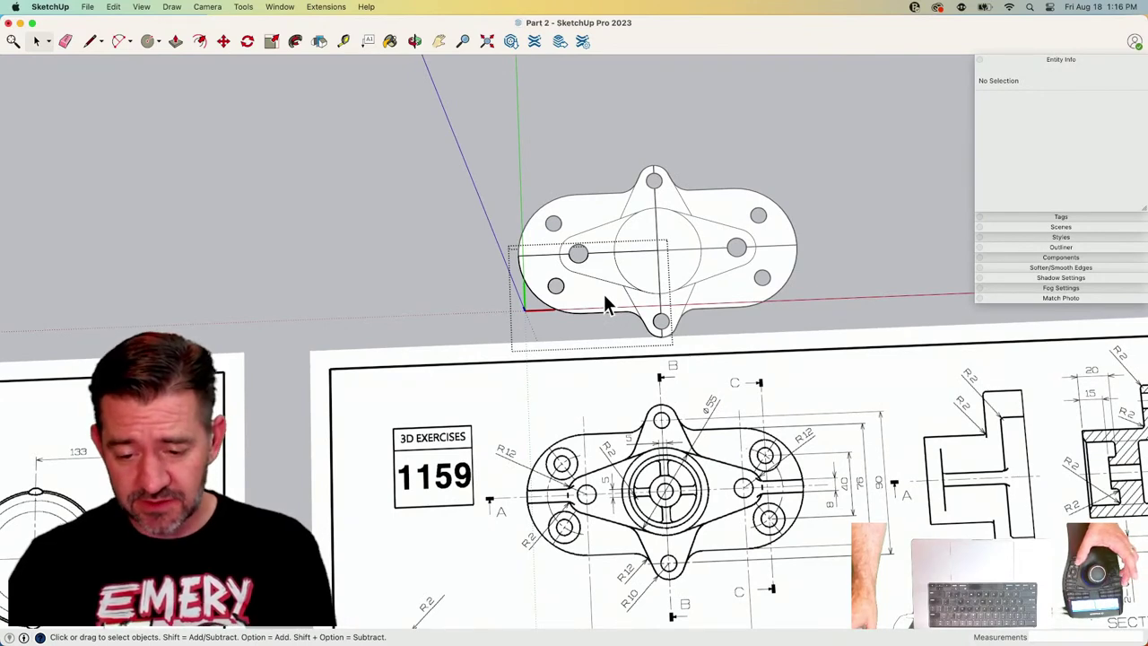
Check the flange thickness in the section views of drawing 1159 and extrude the outer flange face 15 m upward.
scroll(602, 305, "down", 3)
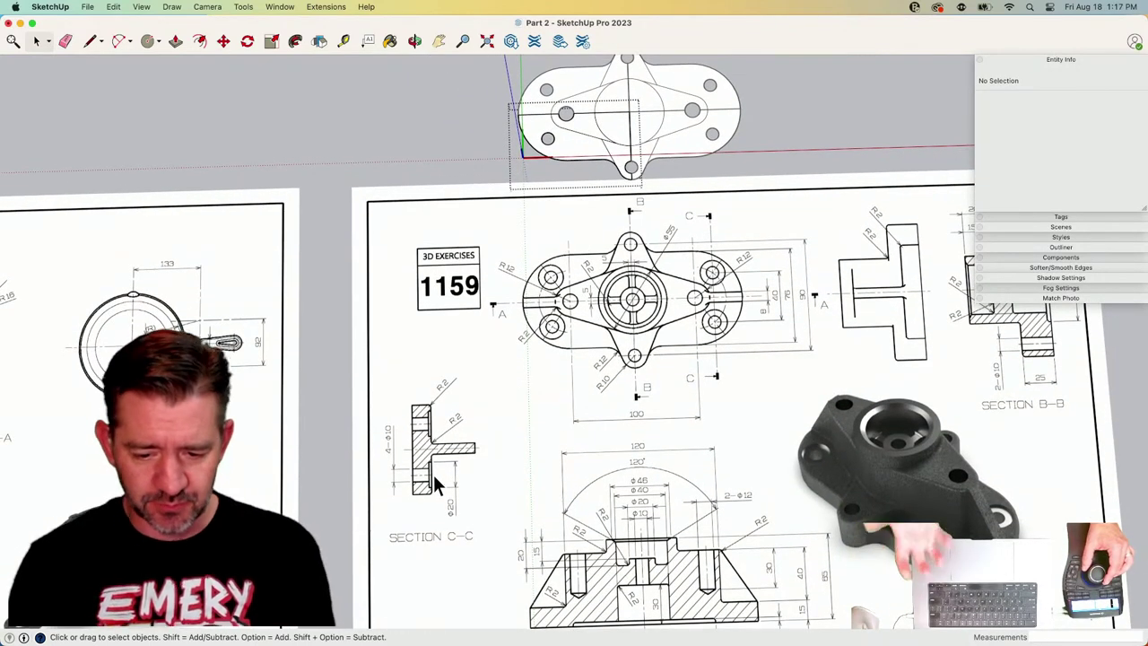
scroll(433, 474, "up", 2)
scroll(572, 176, "up", 2)
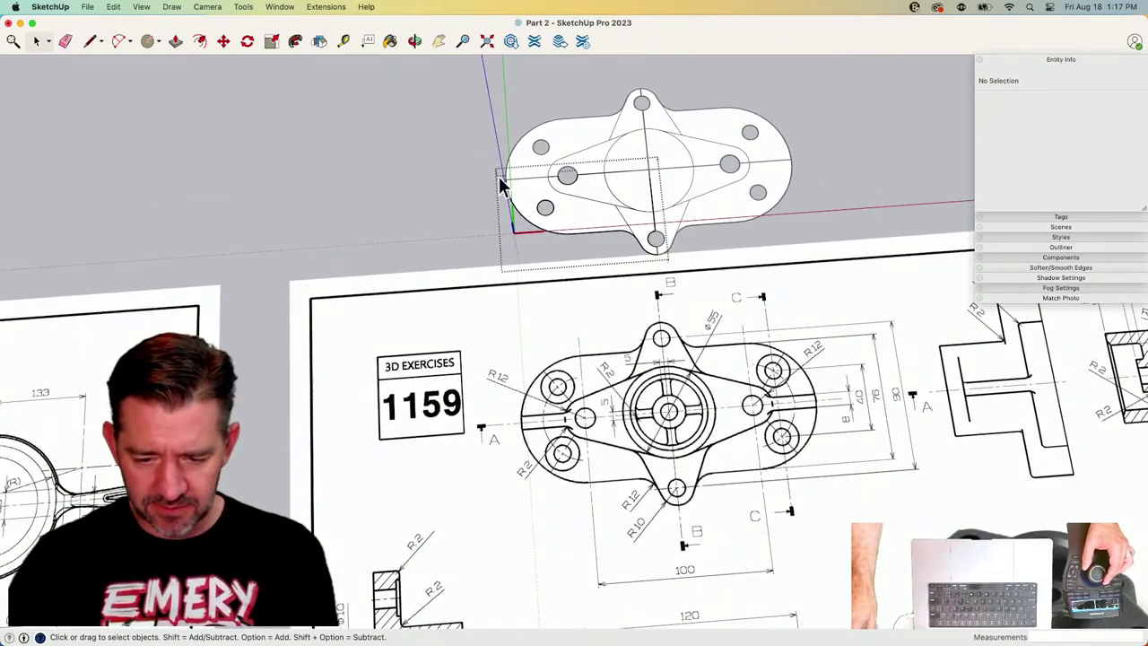
scroll(536, 197, "down", 3)
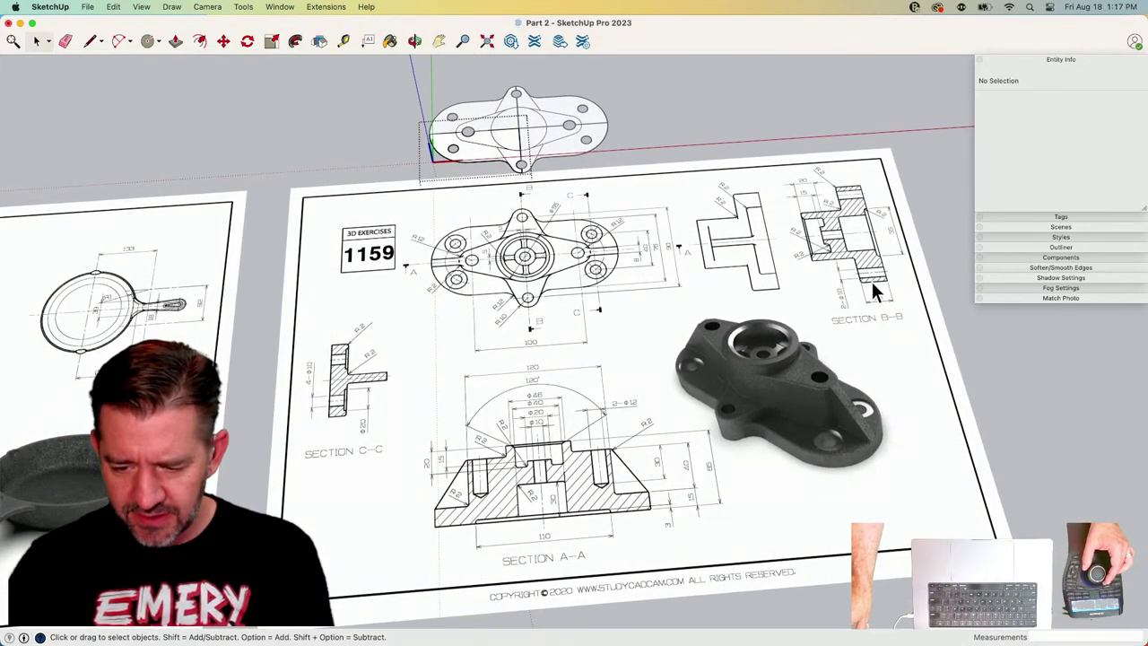
middle_click_drag(869, 278, 609, 517)
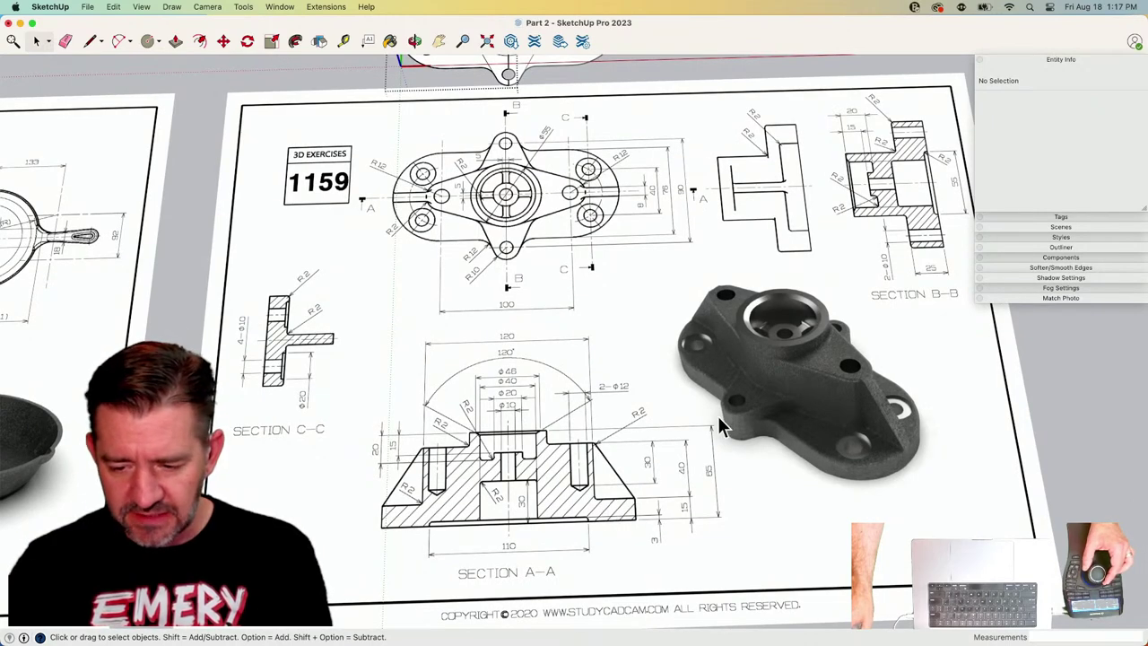
scroll(497, 153, "up", 4)
key("p")
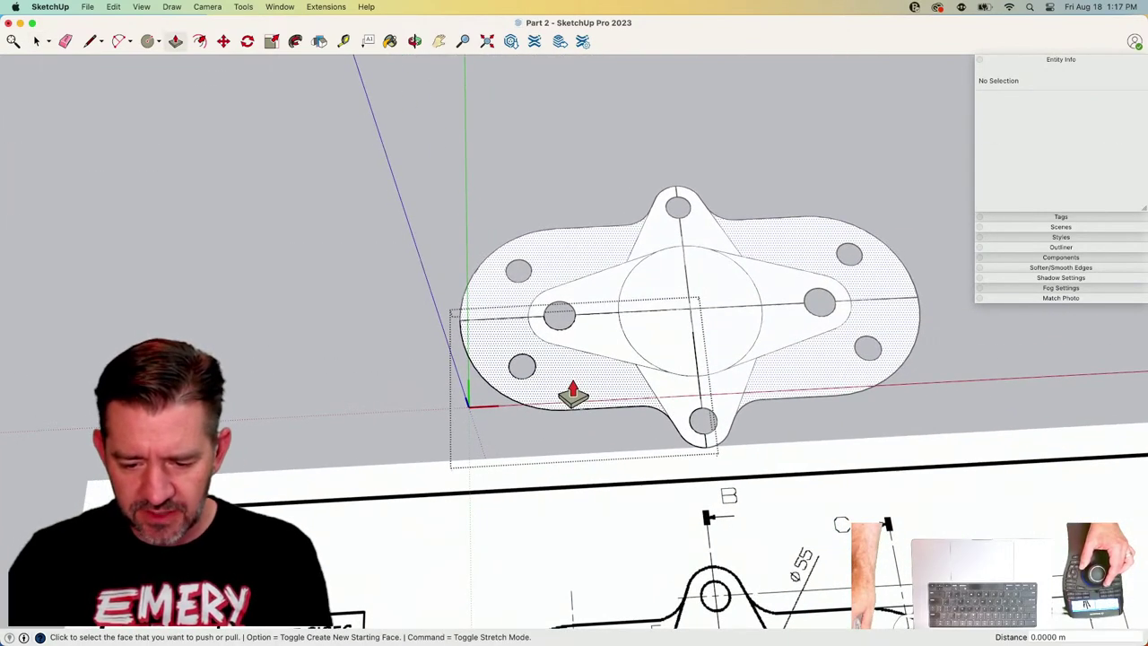
left_click(573, 395)
left_click(571, 384)
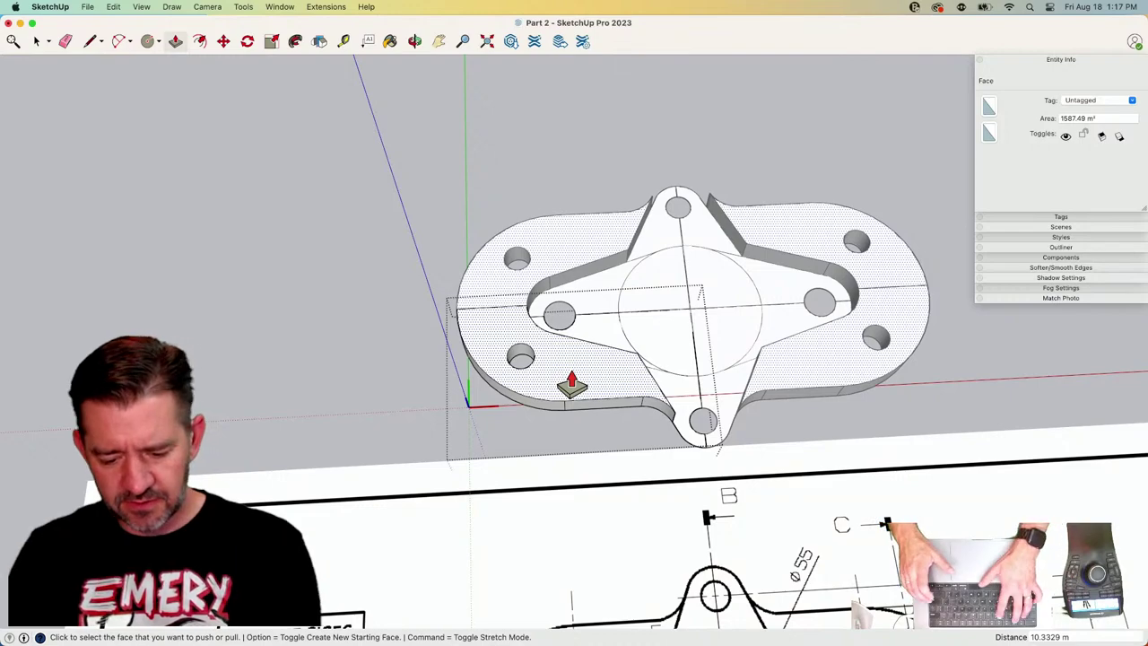
type("15")
key("Return")
Extrude the triangular lug face 15 m, level with the flange's upper surface.
scroll(599, 363, "down", 4)
key("space")
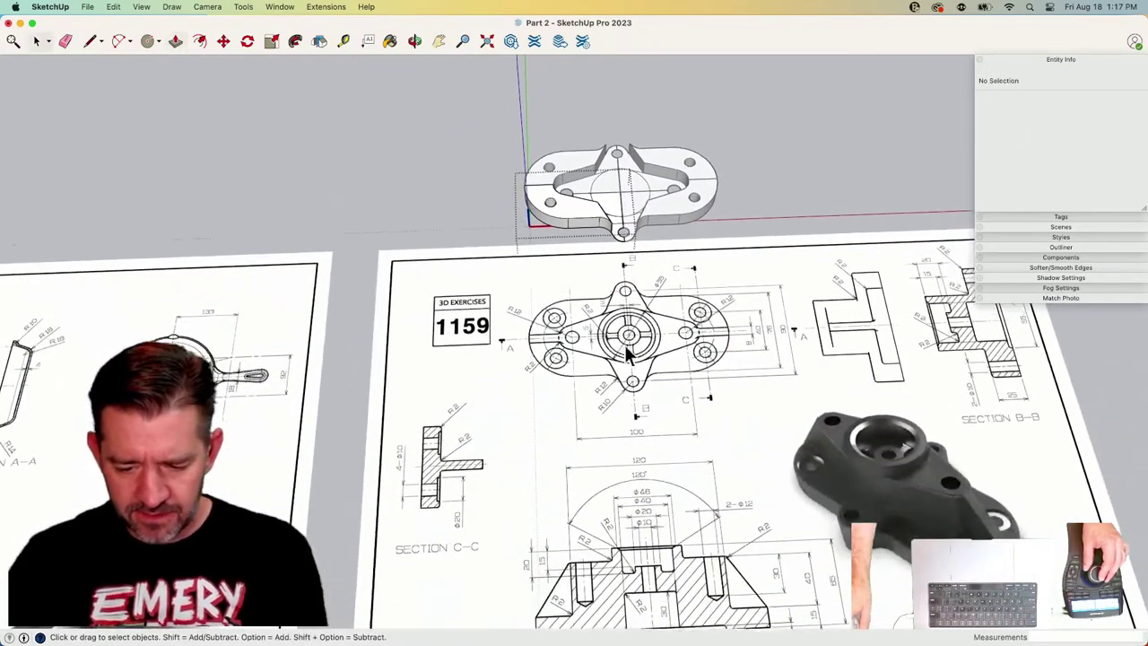
middle_click_drag(628, 354, 614, 291, "shift")
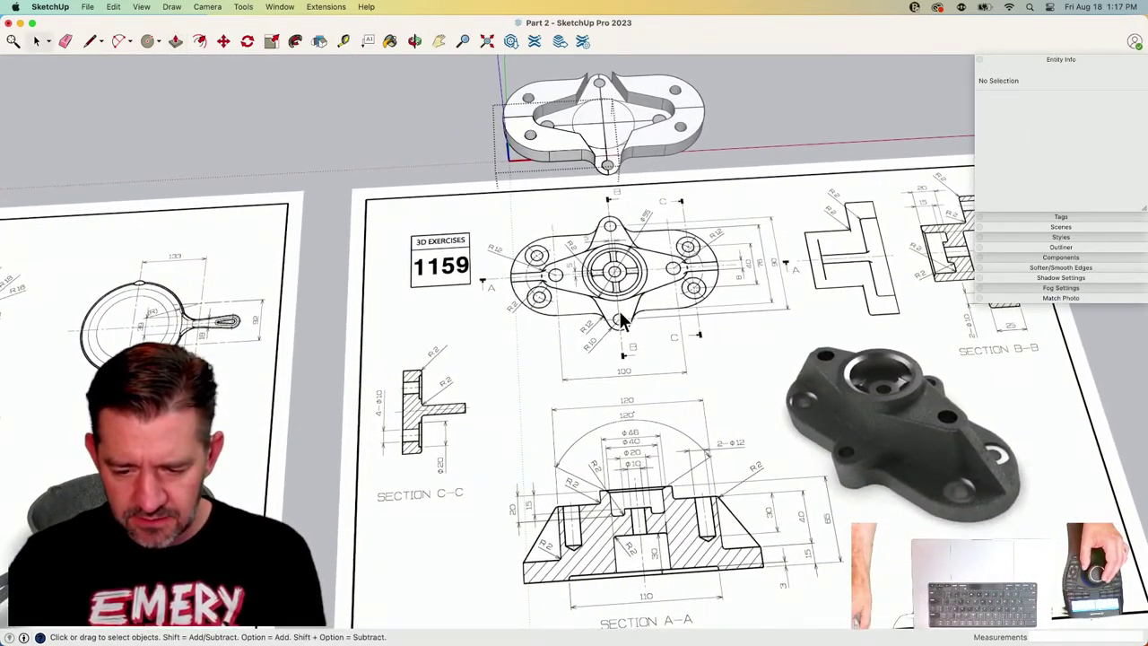
middle_click_drag(443, 451, 302, 449, "shift")
scroll(512, 248, "up", 5)
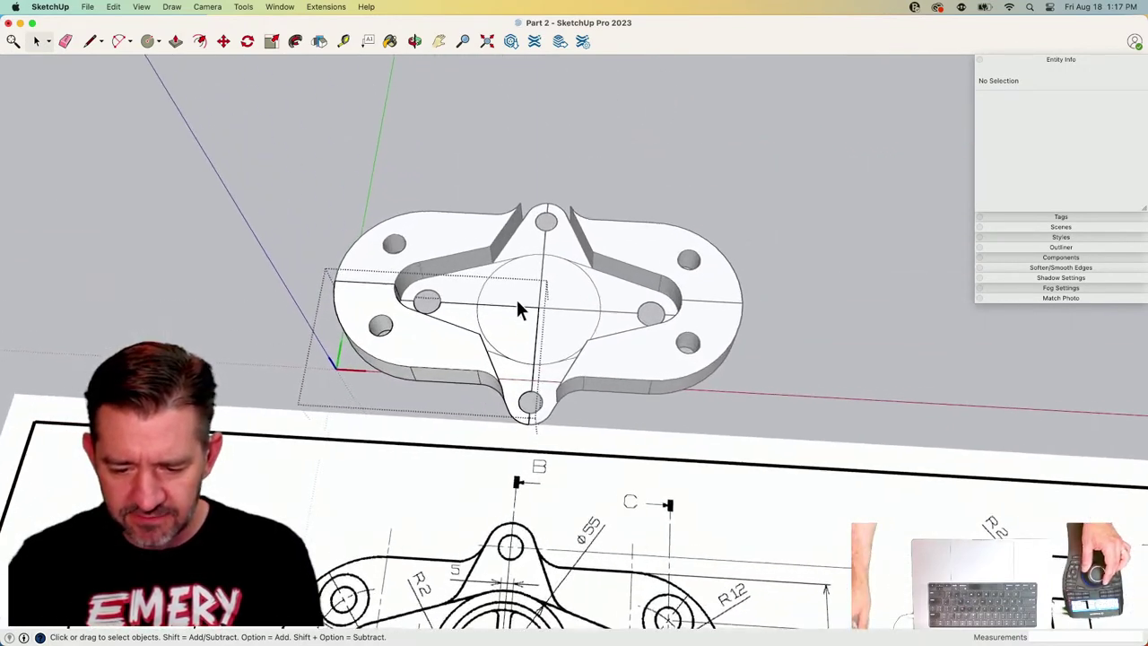
key("p")
left_click(506, 381)
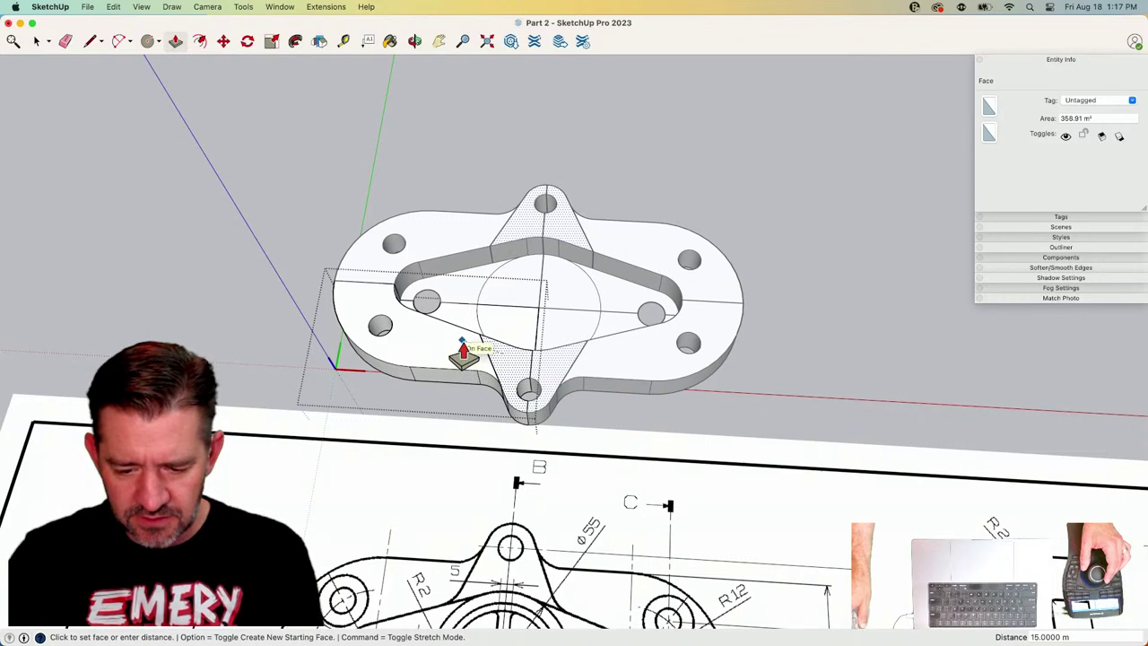
left_click(463, 341)
Raise the triangular lug face a further 10 m above the flange.
left_click(502, 355)
left_click(489, 342)
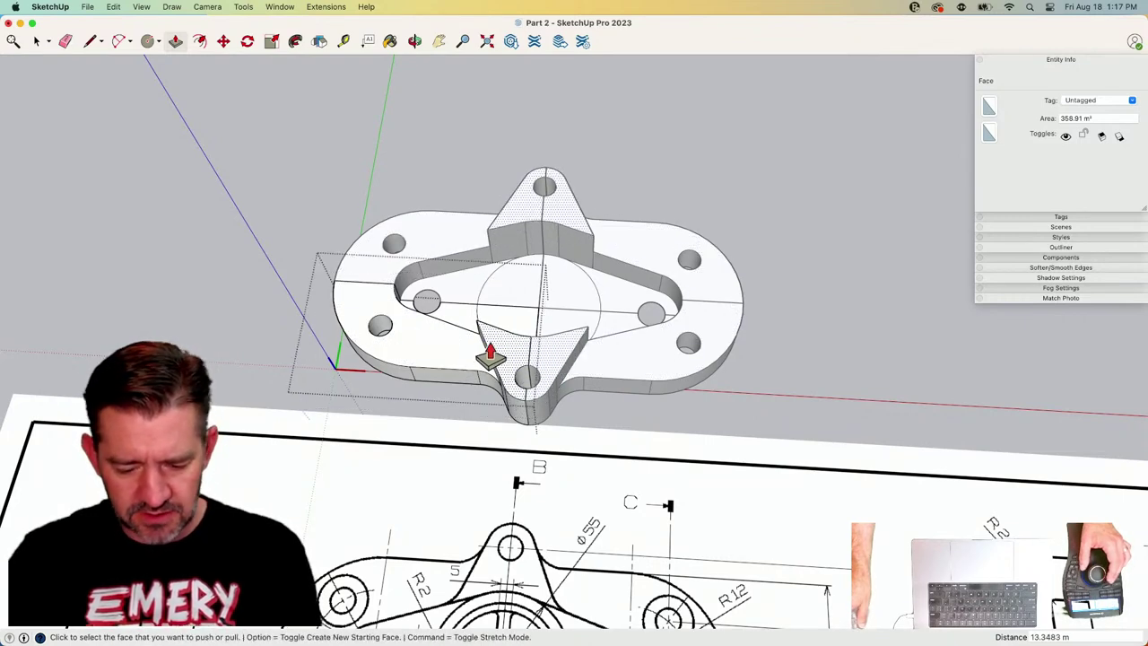
type("10")
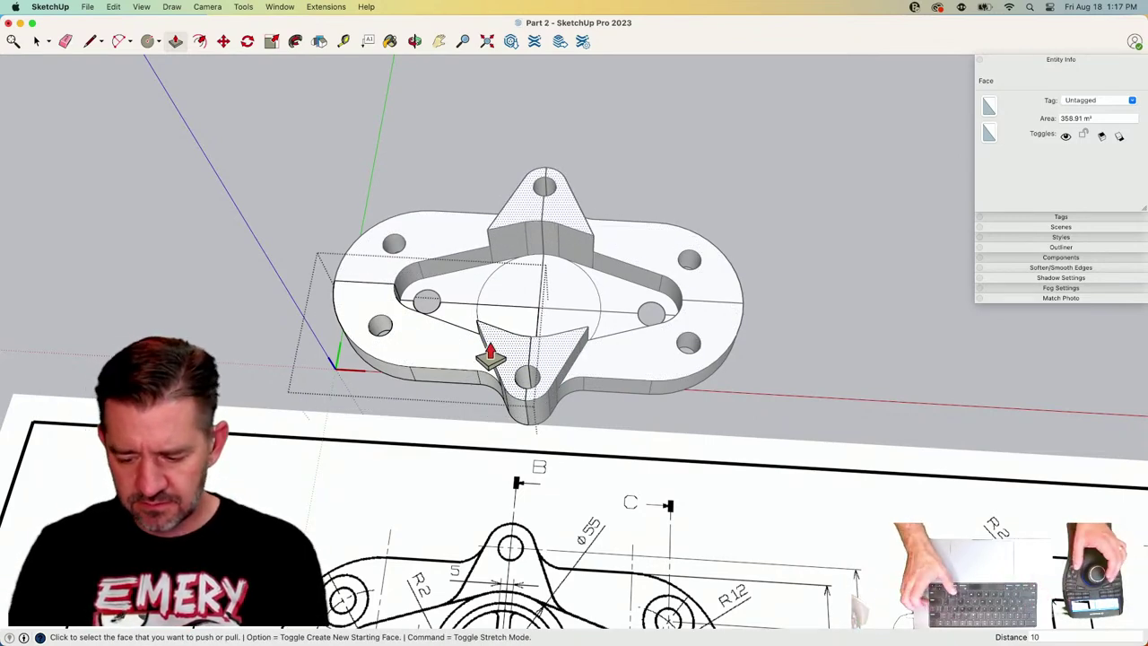
left_click(490, 351)
Extrude the boss face around the central circle 15 m to the flange surface, plus another 10 m level with the lug.
scroll(489, 351, "down", 5)
scroll(896, 448, "up", 5)
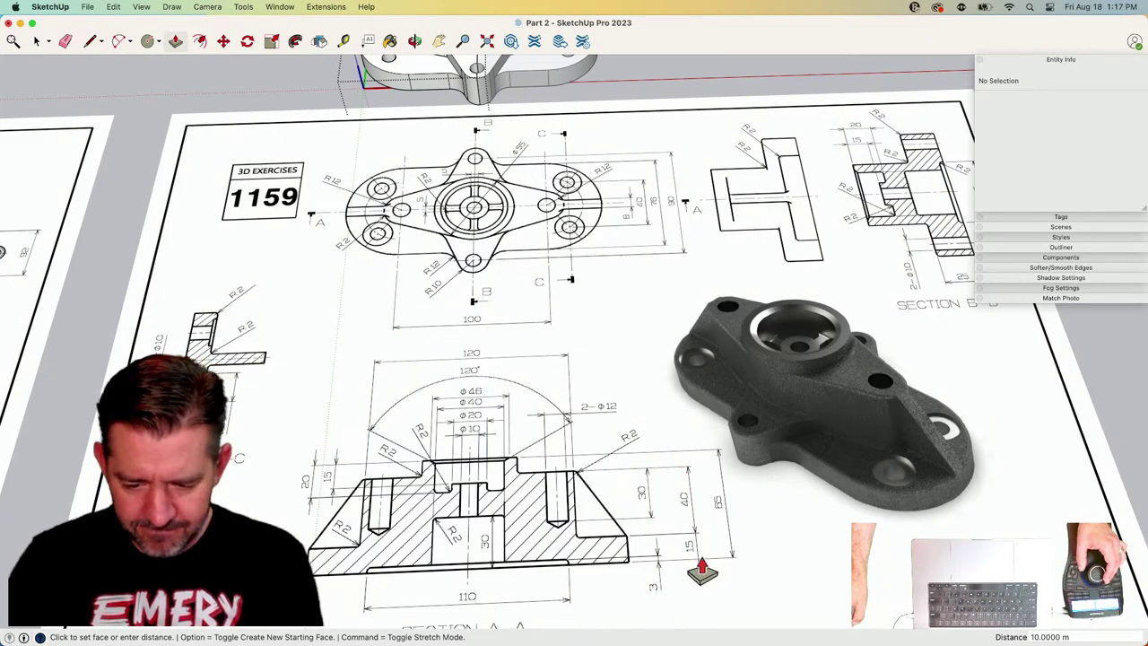
mouse_move(686, 556)
middle_mouse_down()
mouse_move(569, 377)
mouse_move(546, 387)
middle_mouse_up()
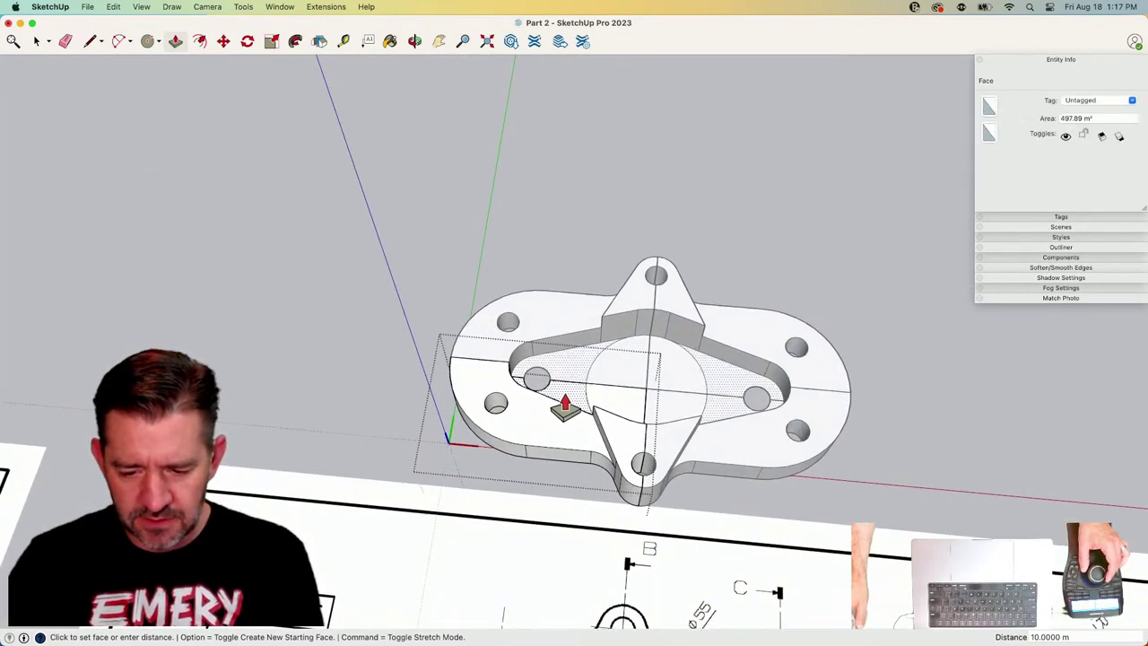
left_click(563, 405)
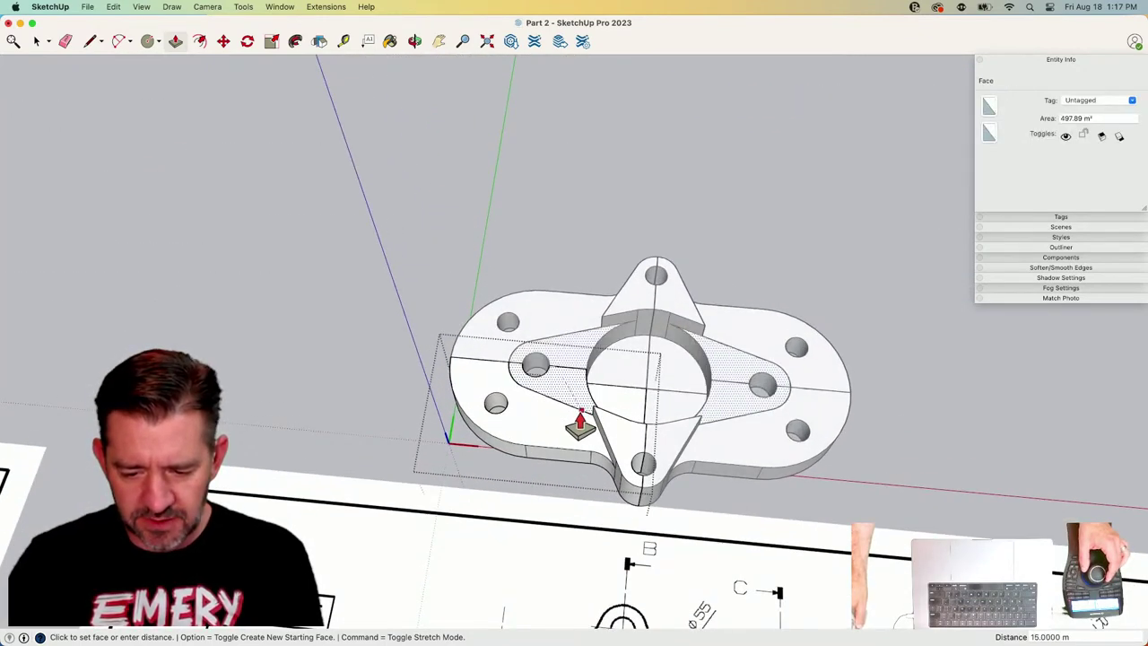
left_click(529, 415)
left_click(566, 396)
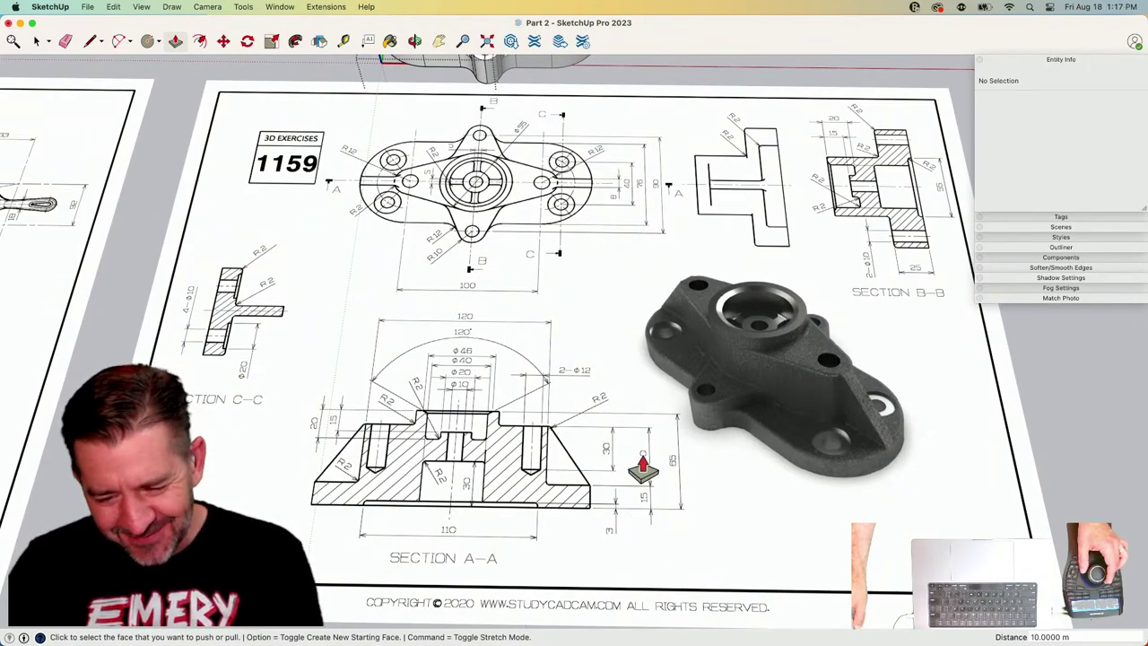
Check the boss height in section A-A and raise the boss face another 30 m.
mouse_move(642, 466)
middle_mouse_down()
mouse_move(669, 487)
mouse_move(512, 243)
mouse_move(532, 251)
middle_mouse_up()
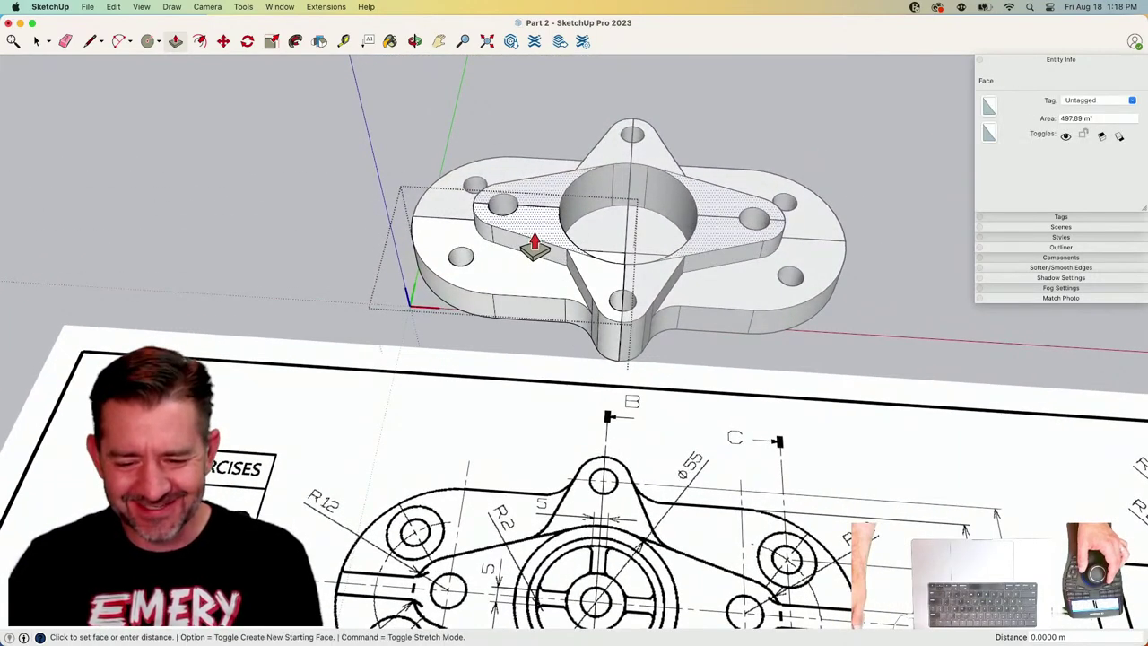
type("30")
key("Return")
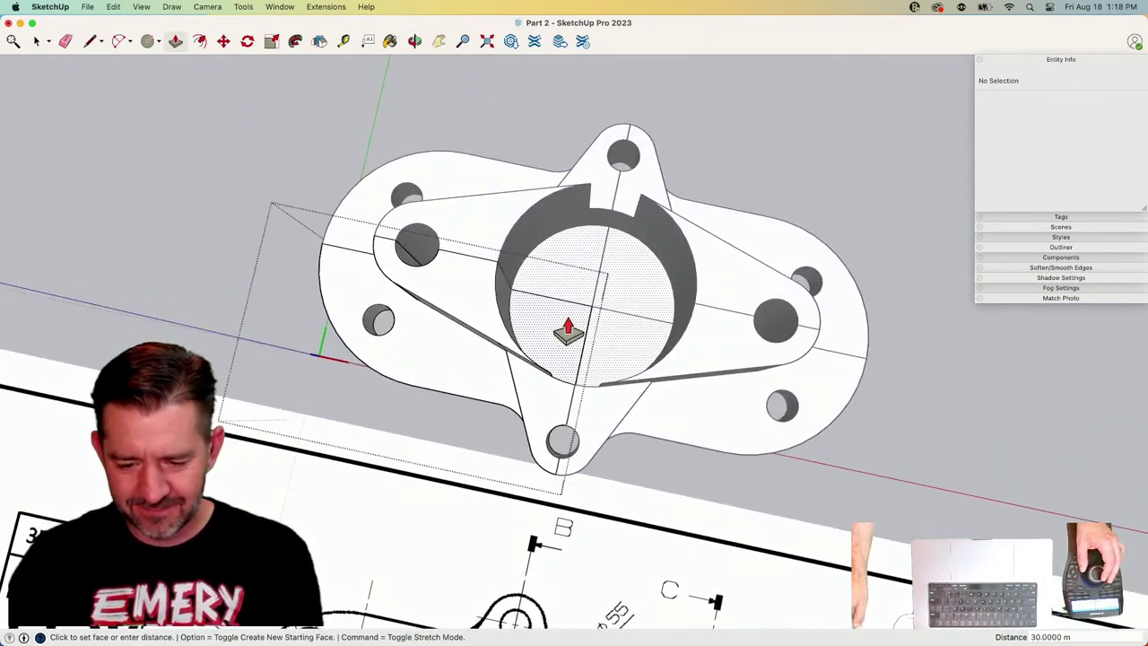
Extrude the recessed central circle face up to the top surface of the surrounding boss.
left_click(484, 312)
left_click(518, 316)
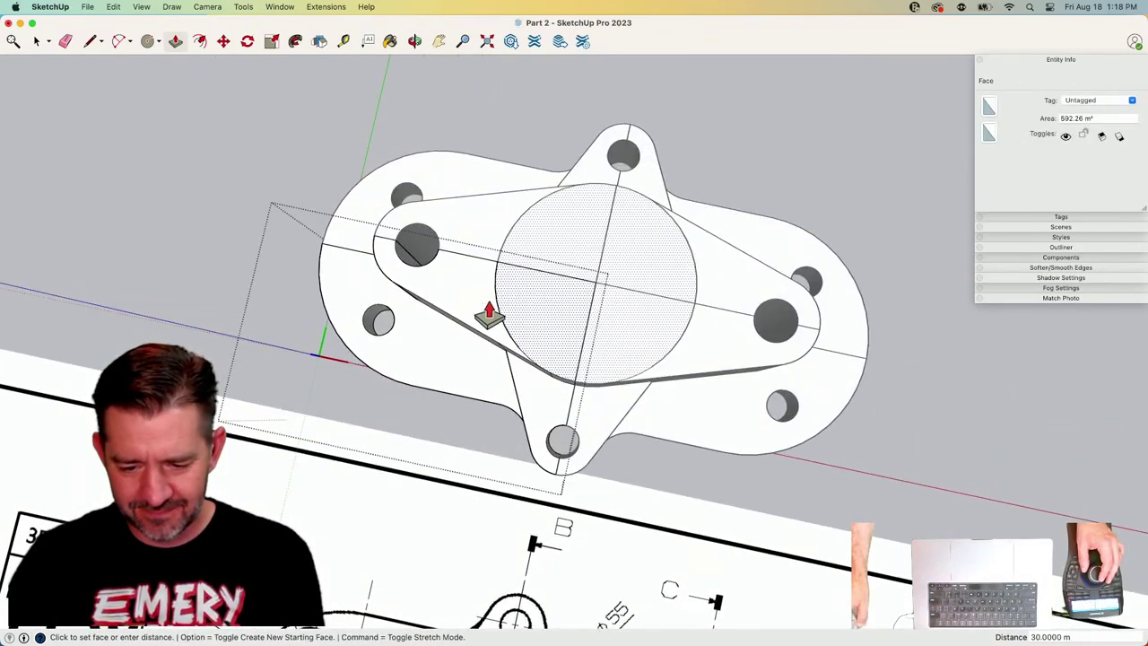
left_click(422, 289)
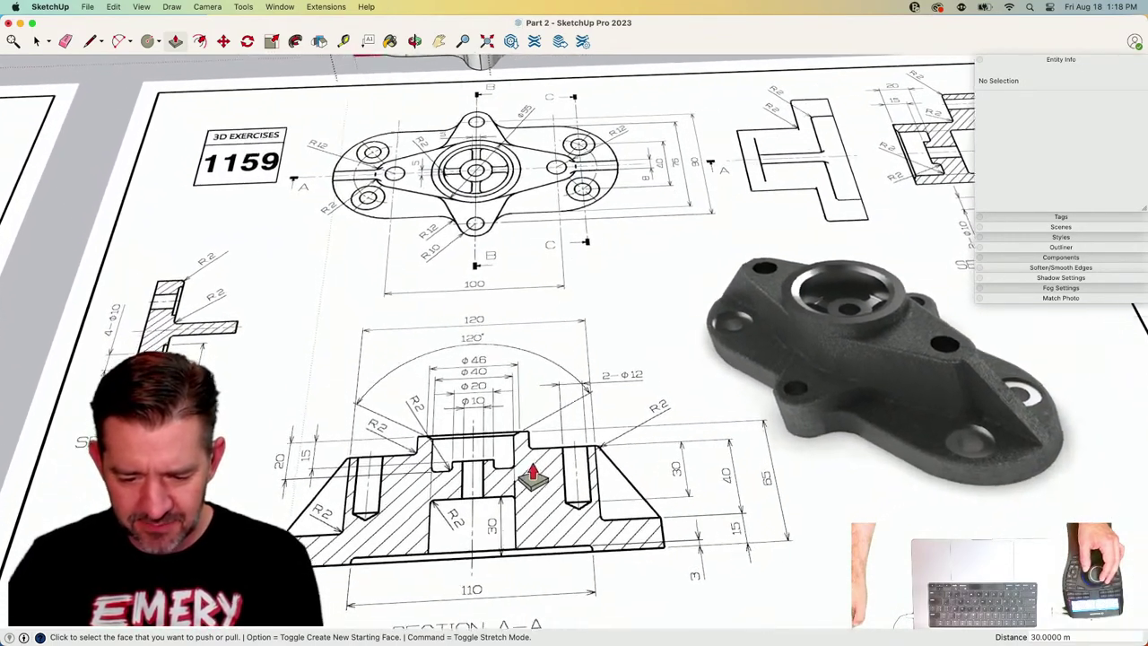
Soften the vertical edges where the curved walls of the quarter's flange, lug and boss meet their flat sides.
middle_click_drag(532, 477, 531, 472)
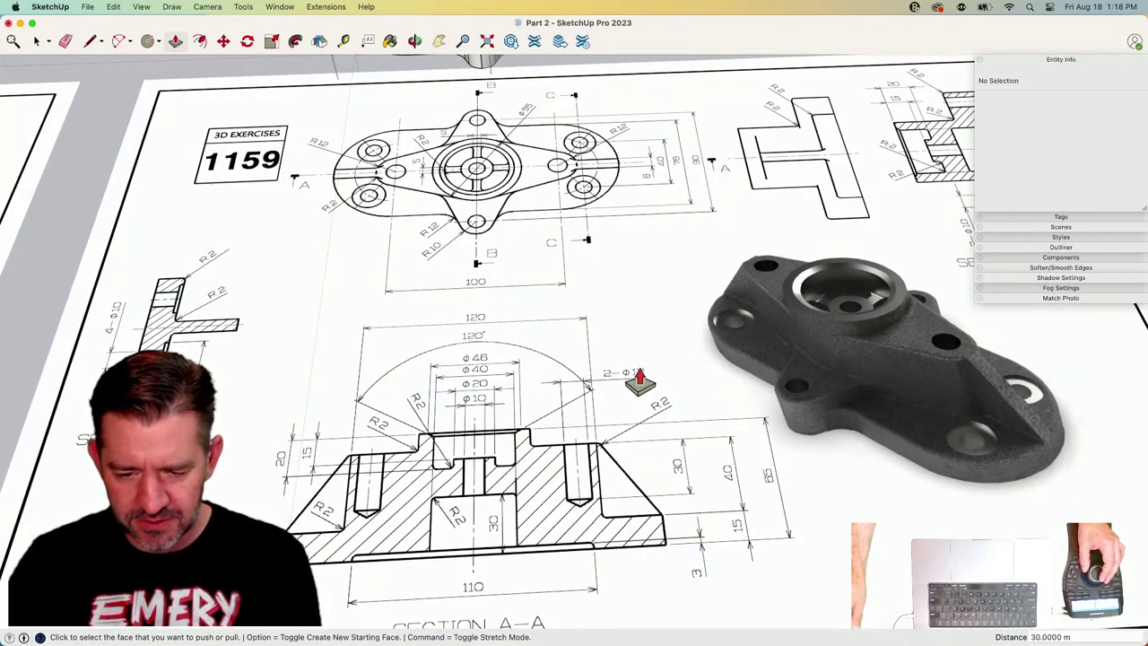
scroll(628, 384, "down", 8)
key("space")
scroll(619, 368, "up", 6)
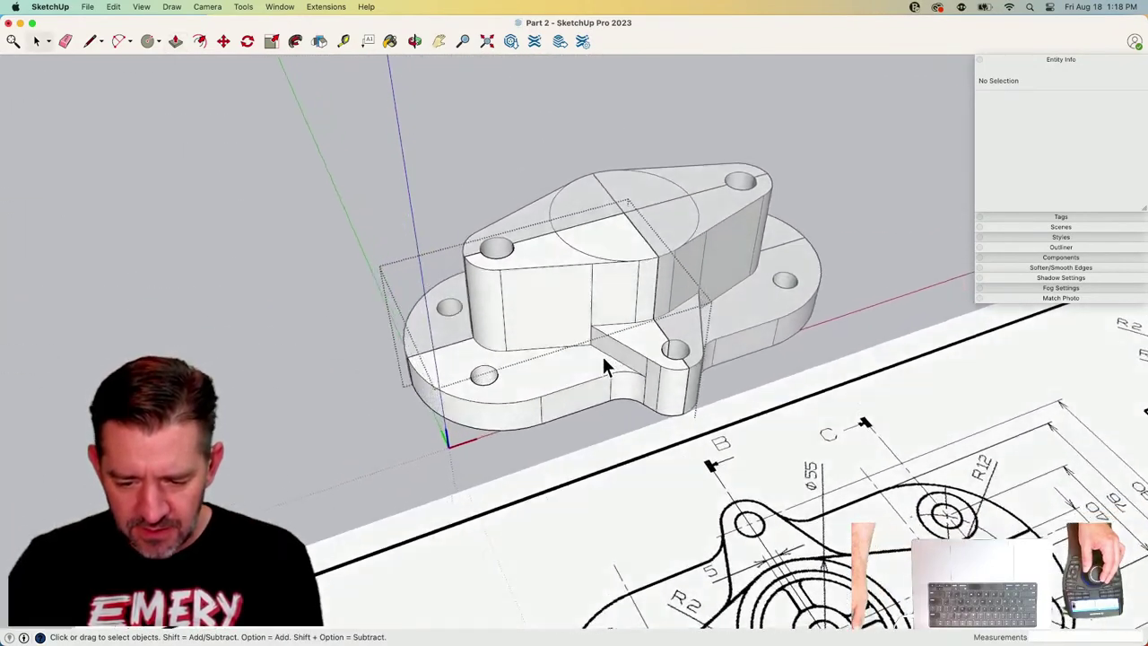
scroll(611, 322, "up", 3)
key("e")
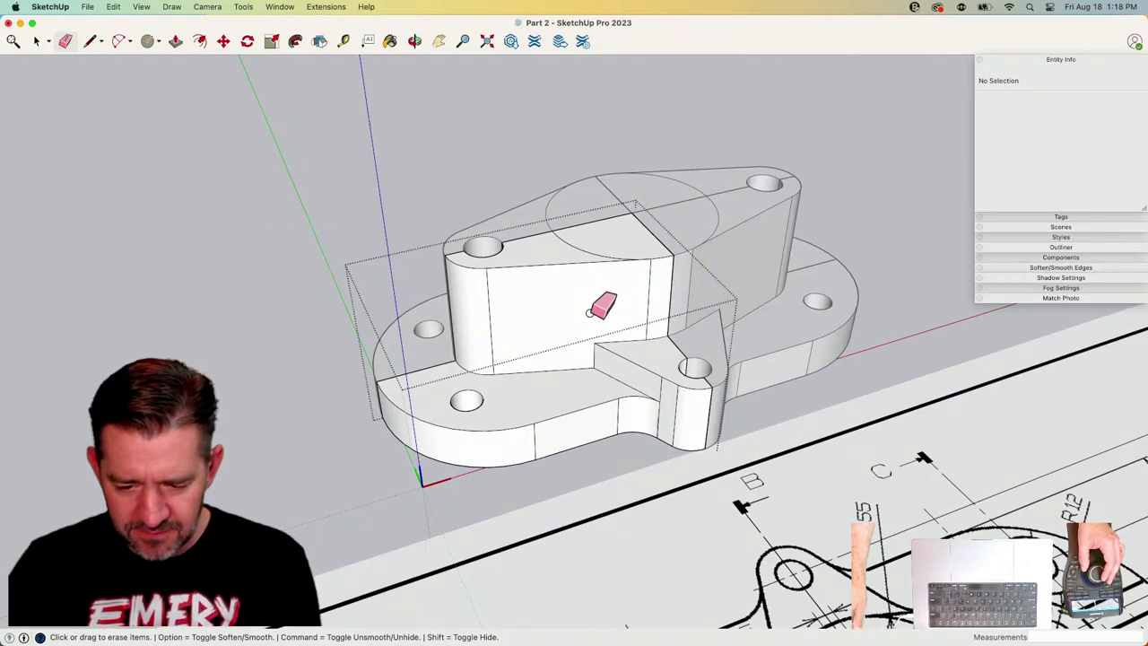
scroll(622, 340, "up", 3)
left_click_drag(650, 387, 637, 382)
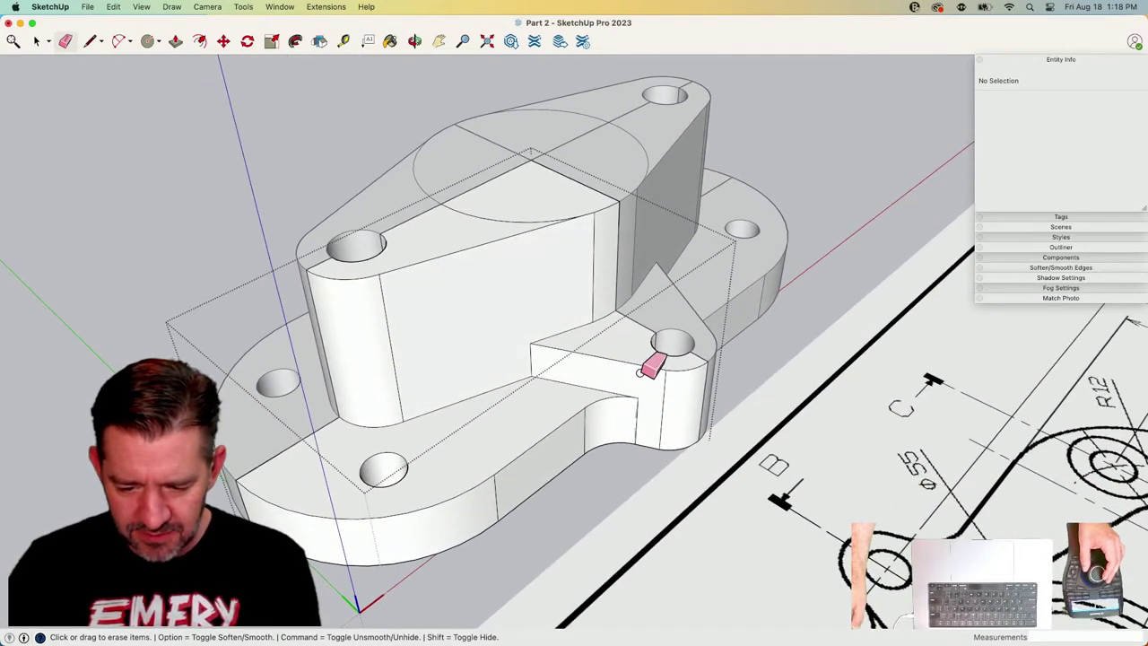
mouse_move(640, 372)
middle_mouse_down()
mouse_move(660, 377)
mouse_move(668, 410)
middle_mouse_up()
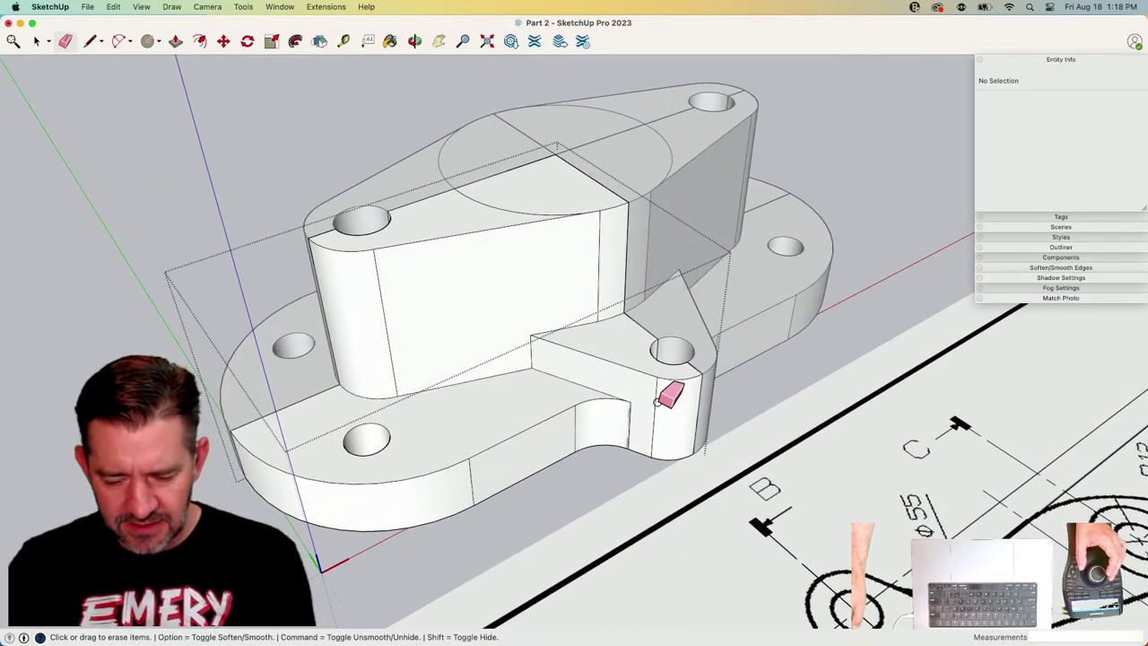
key("alt")
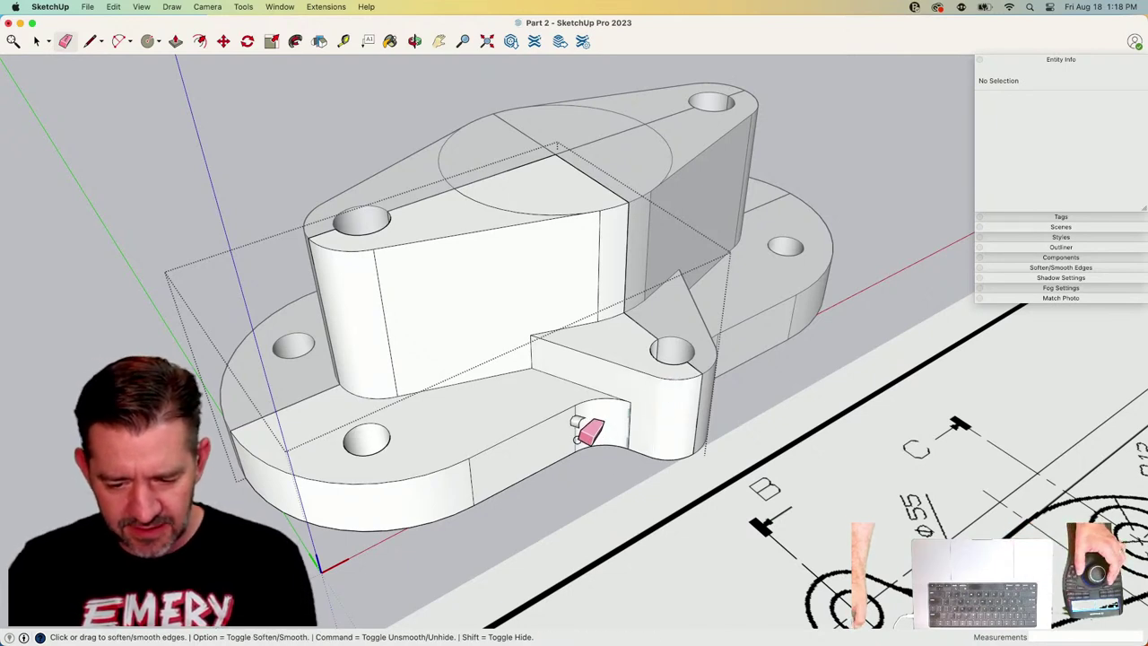
left_click_drag(574, 429, 487, 468, "alt")
left_click_drag(595, 449, 624, 424, "alt")
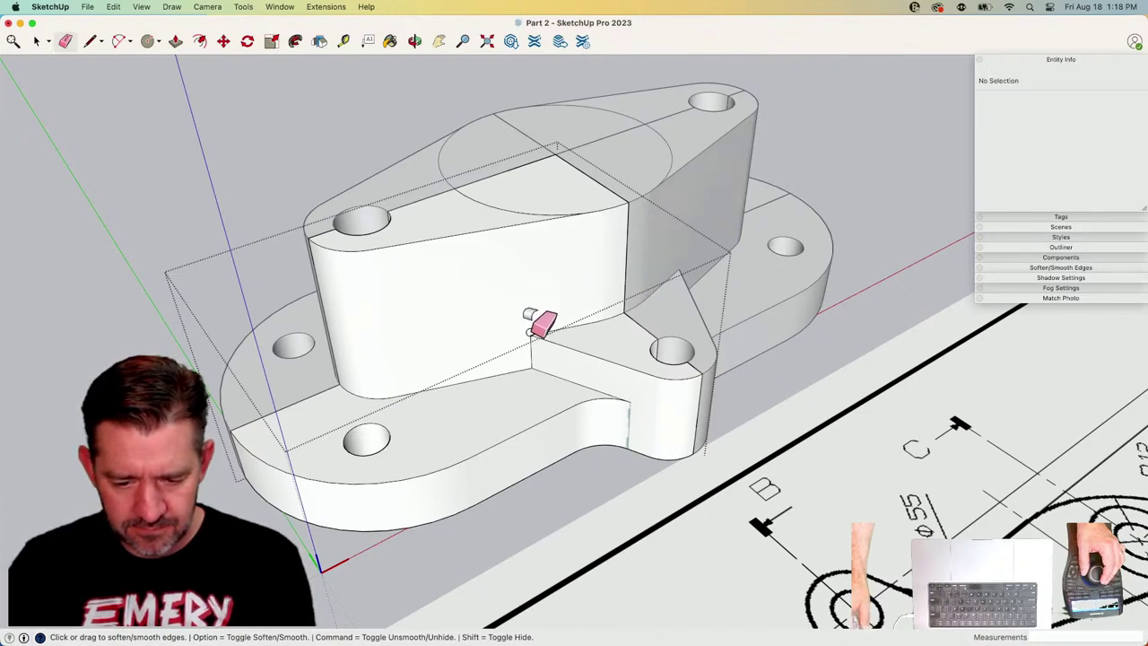
Delete the leftover interior wall faces and corner edge inside the hollow beneath the boss and lug.
key("space")
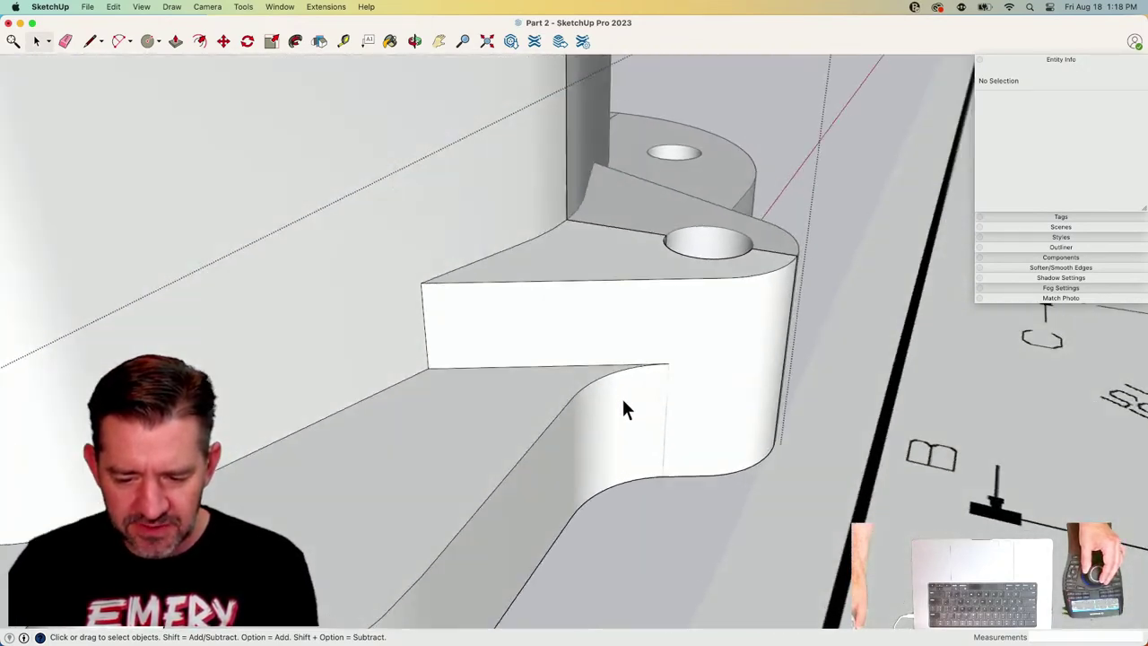
scroll(627, 413, "up", 8)
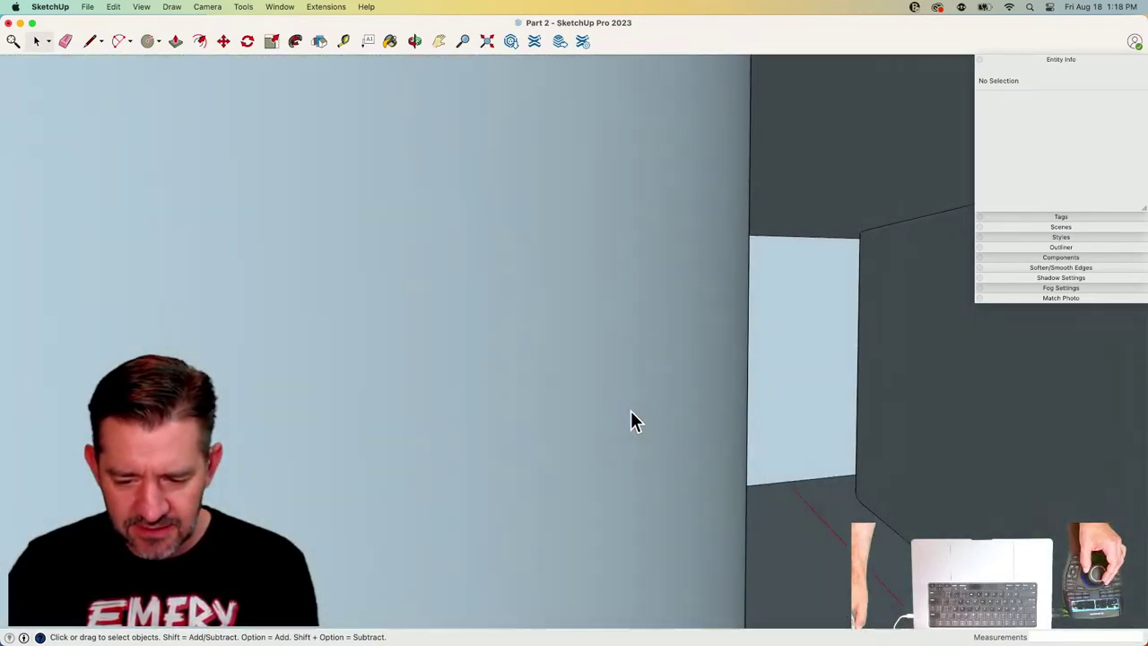
left_click(717, 367)
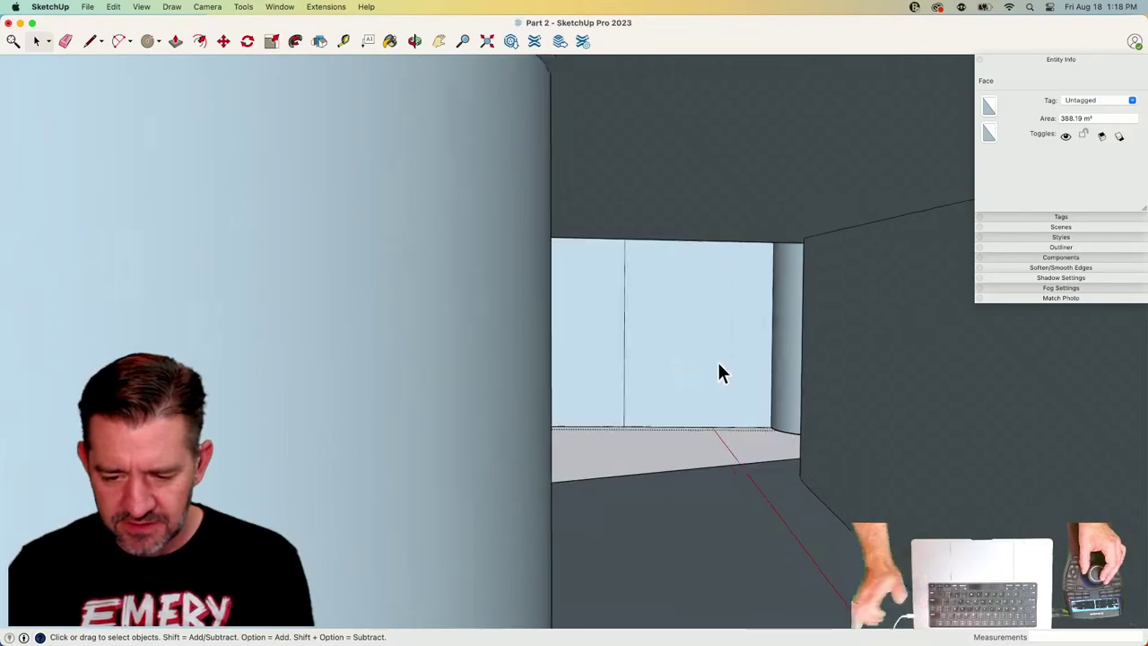
key("Delete")
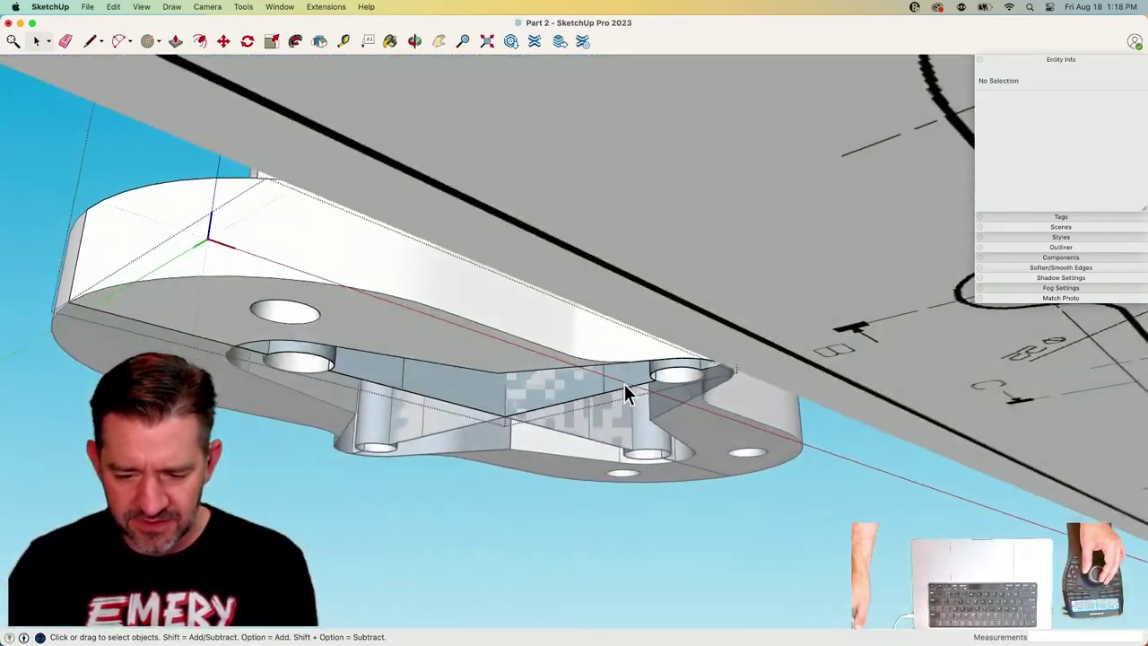
scroll(627, 386, "up", 6)
key("l")
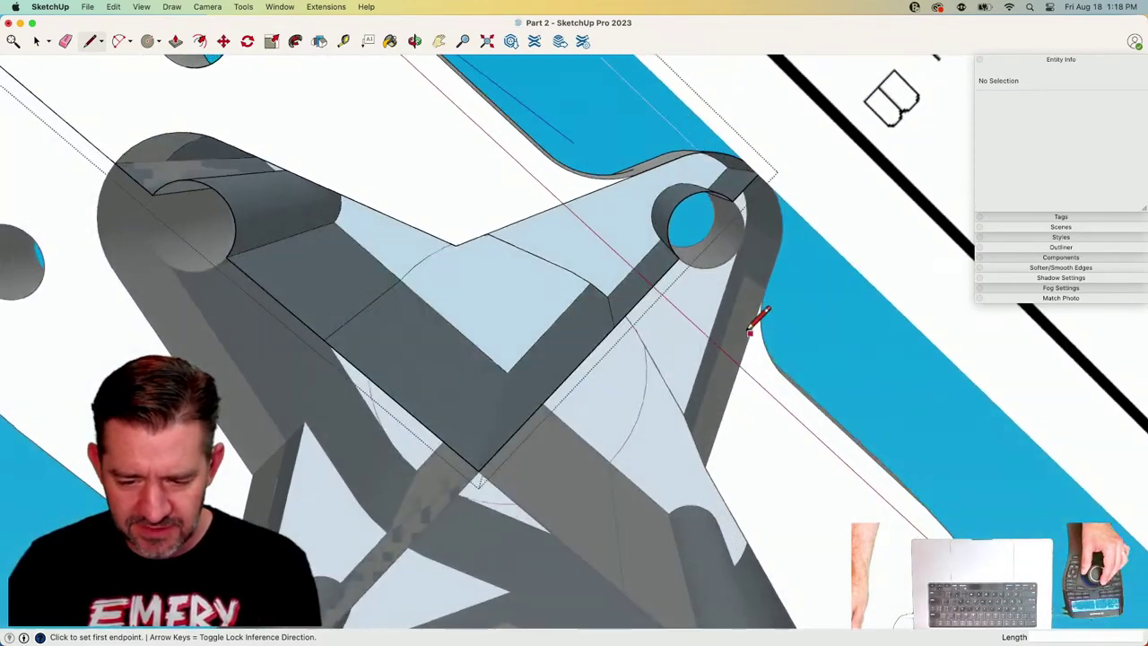
key("e")
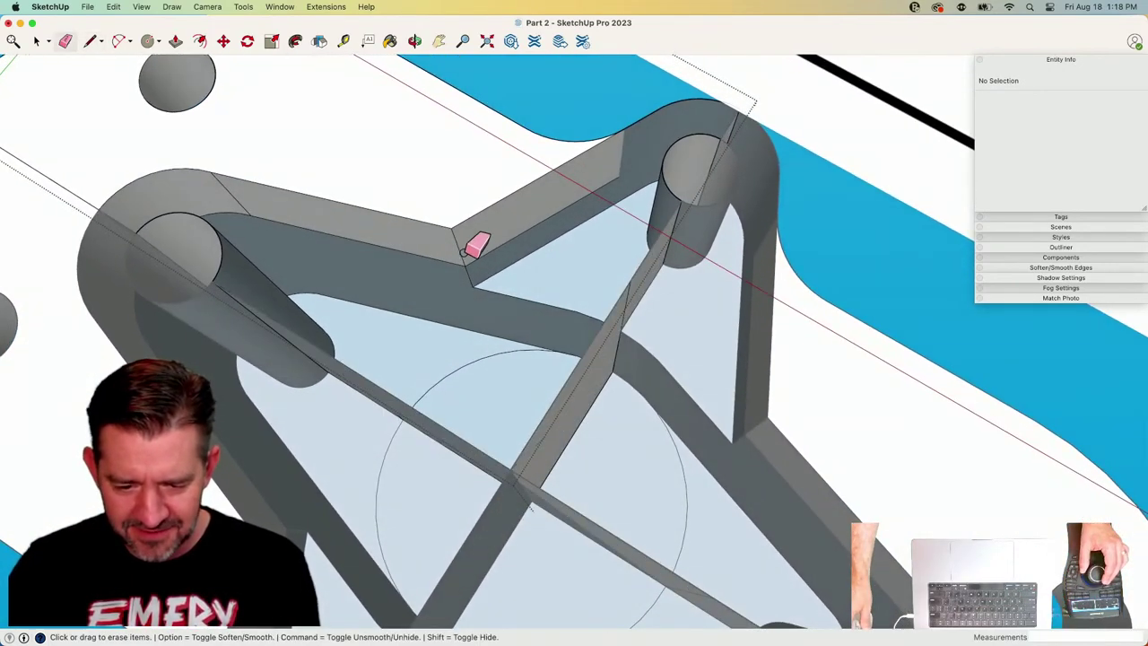
left_click(457, 243)
middle_click_drag(529, 260, 512, 256)
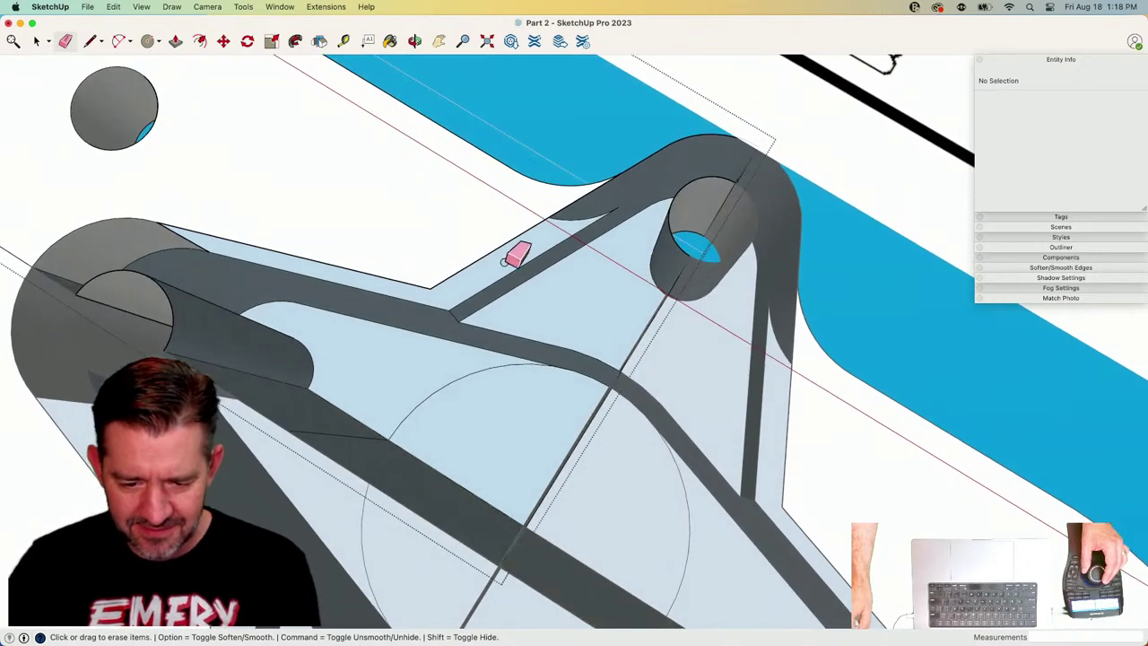
Close the underside with a line from the inner corner to the part's centre and erase the dividing edges, ending the component edit.
key("l")
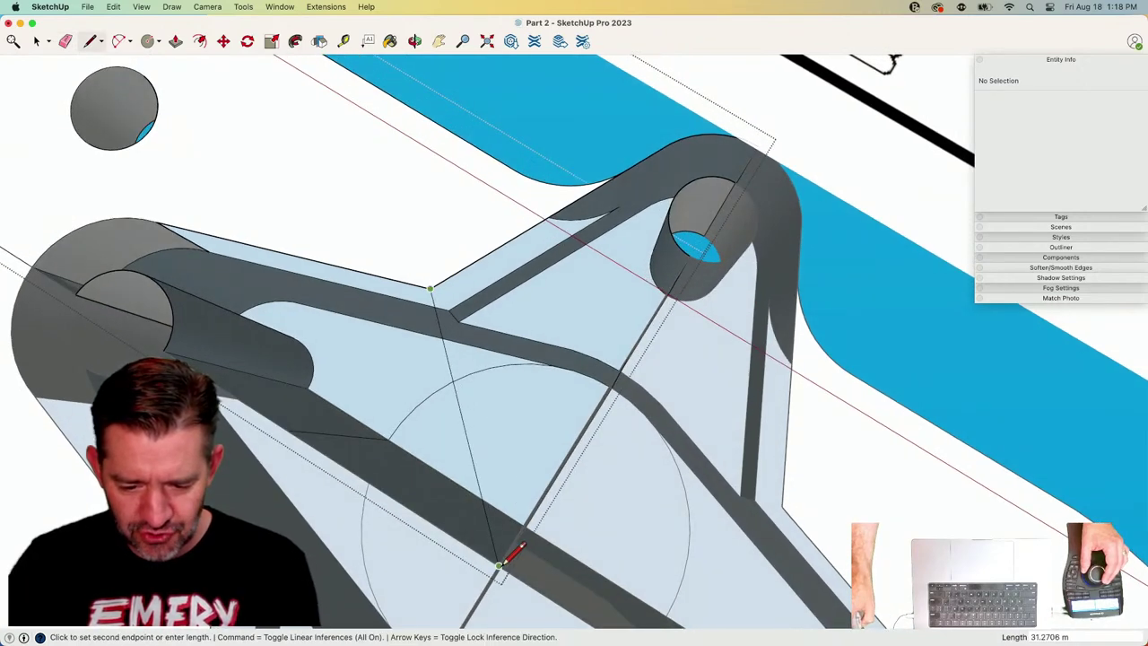
left_click(499, 565)
scroll(546, 364, "down", 2)
key("e")
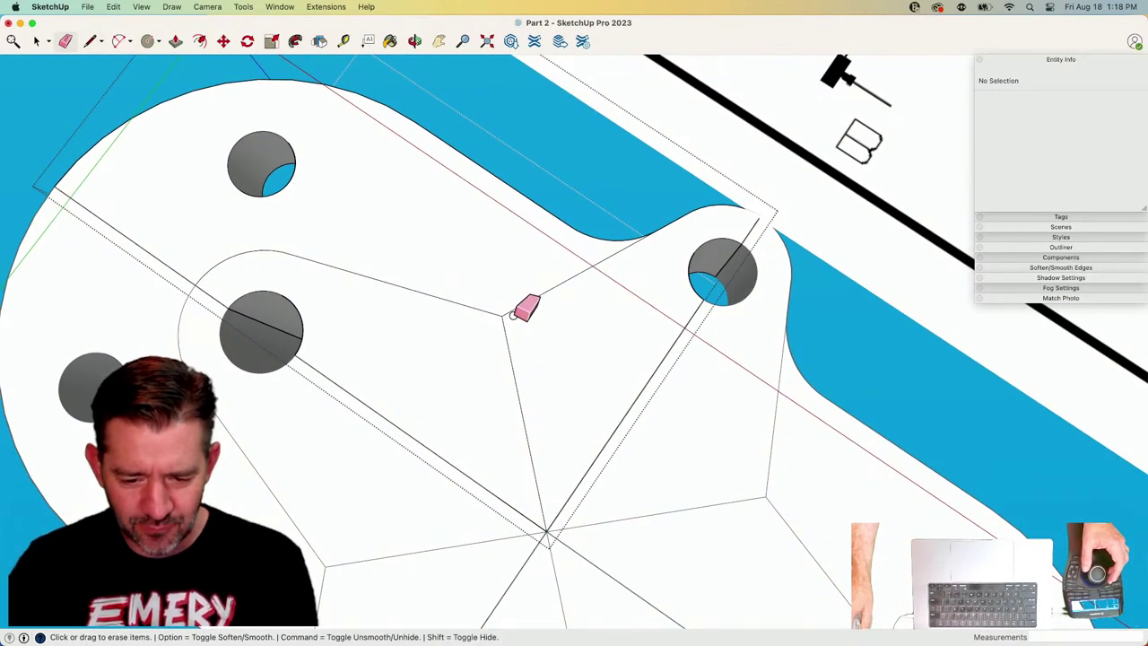
left_click(502, 313)
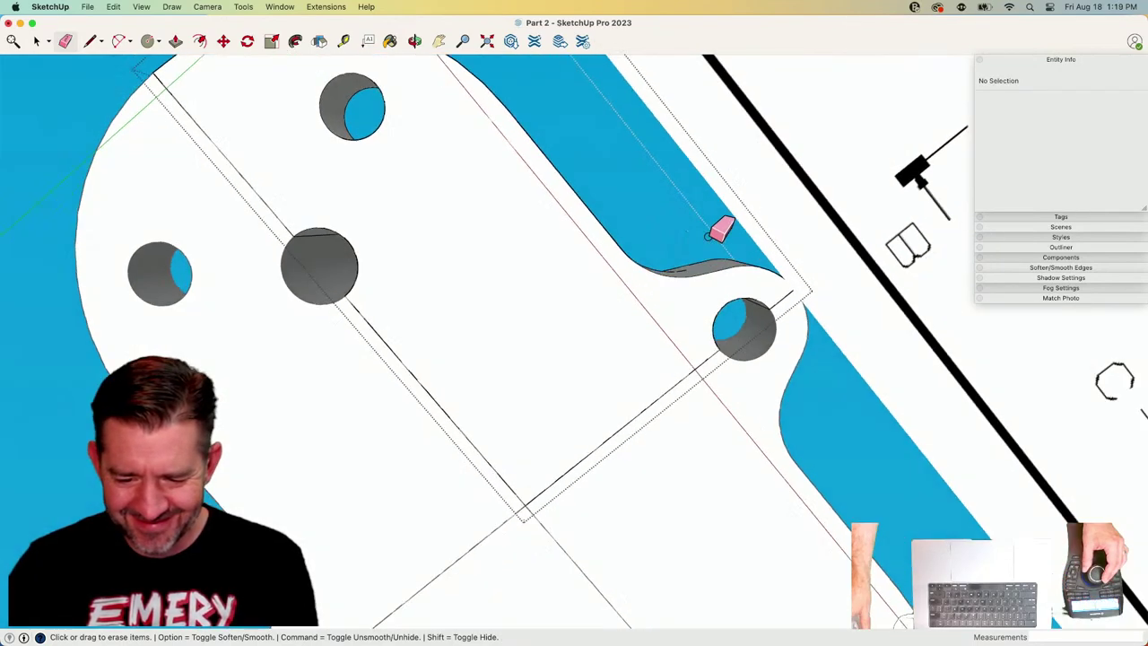
key("space")
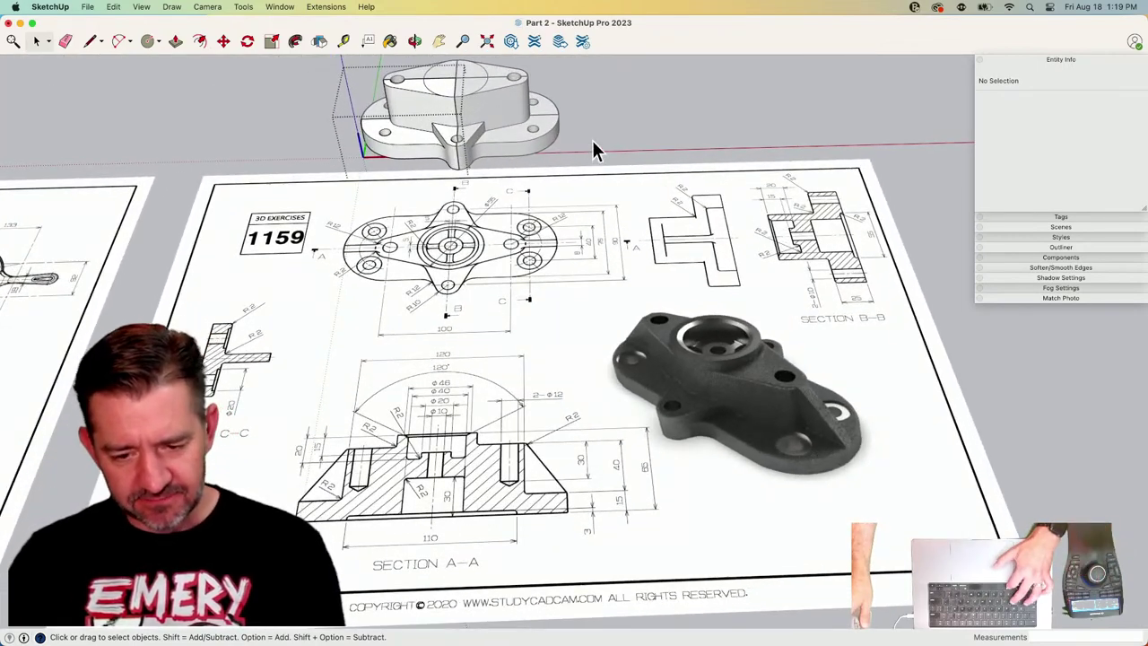
left_click(607, 108)
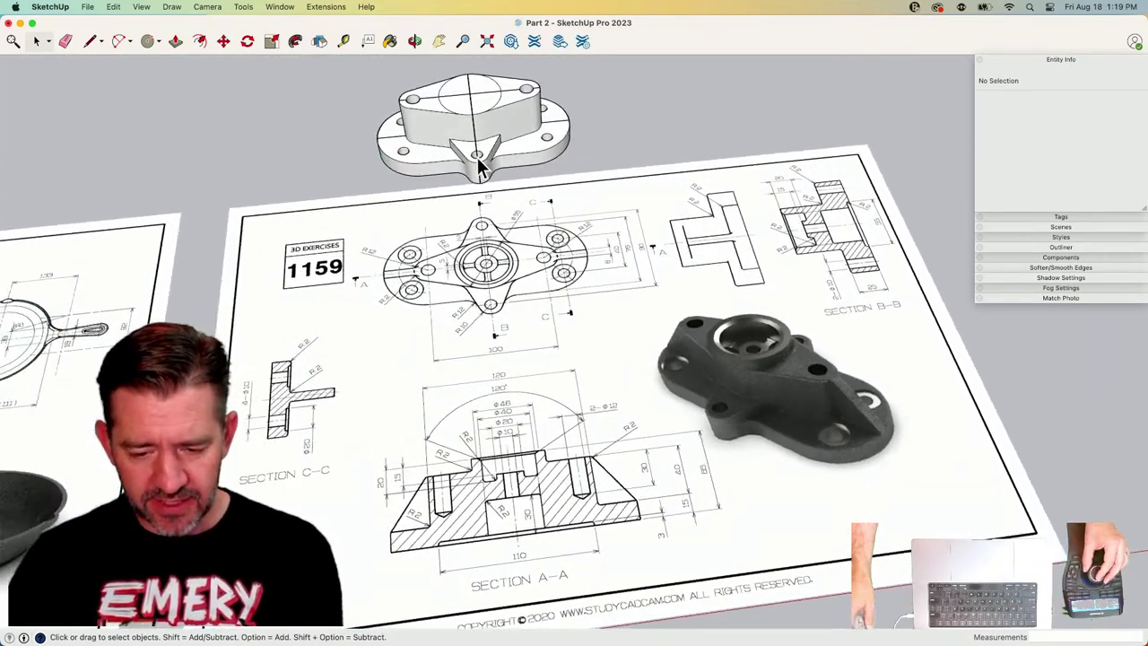
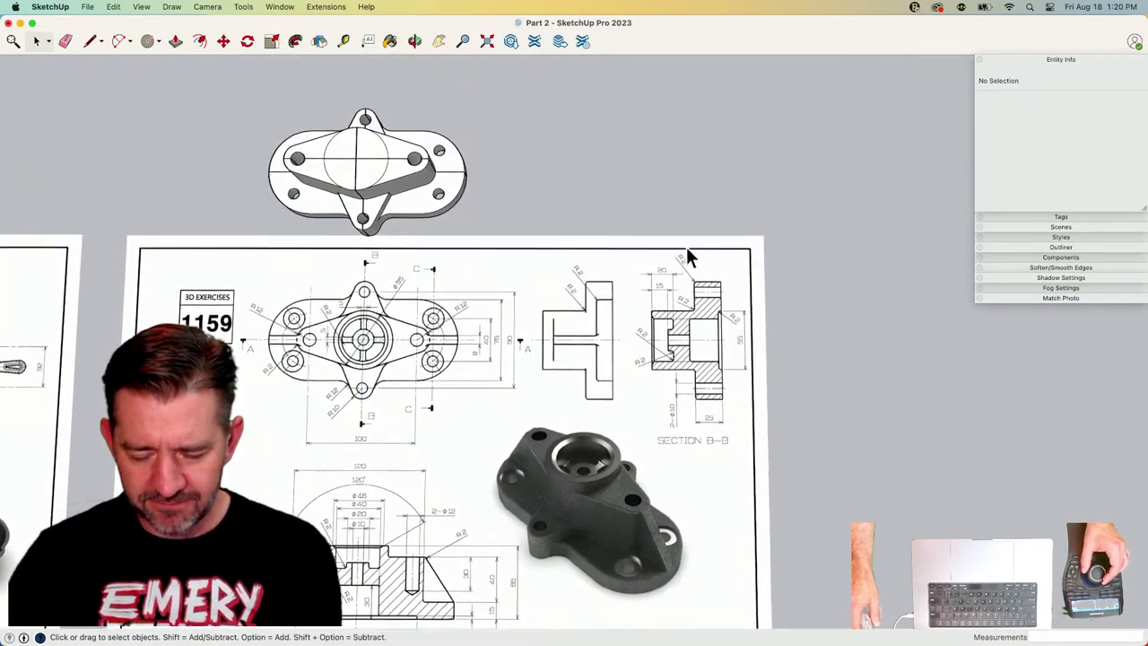
Draw a 110 by 55 m rectangle on the ground beside the part.
key("r")
left_click(567, 256)
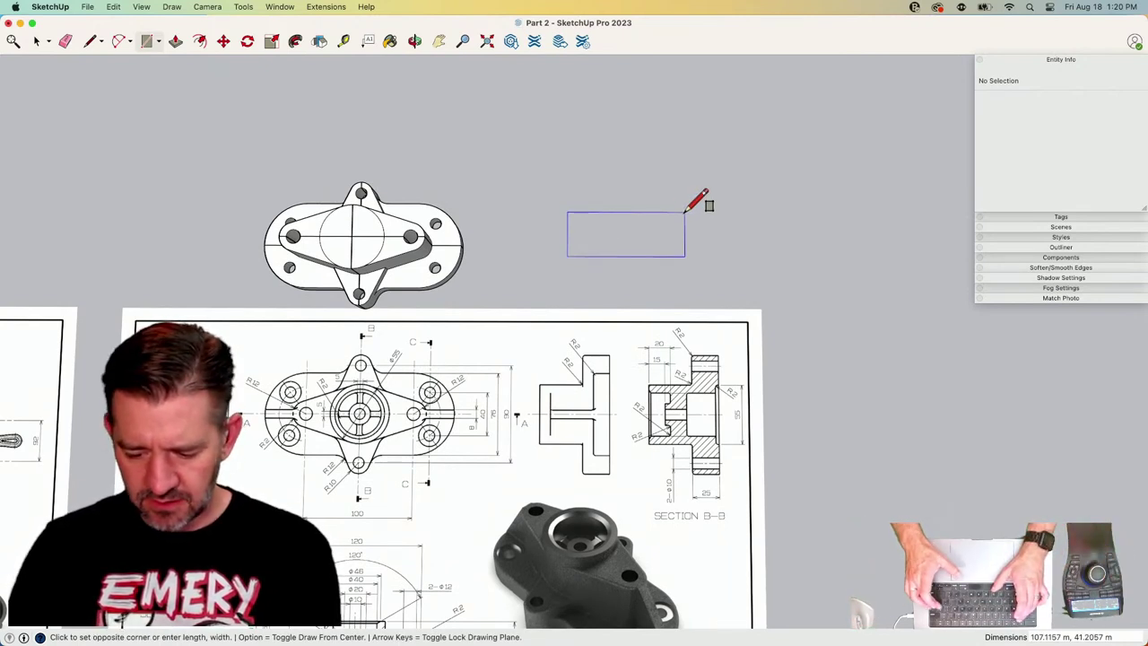
type("110,55")
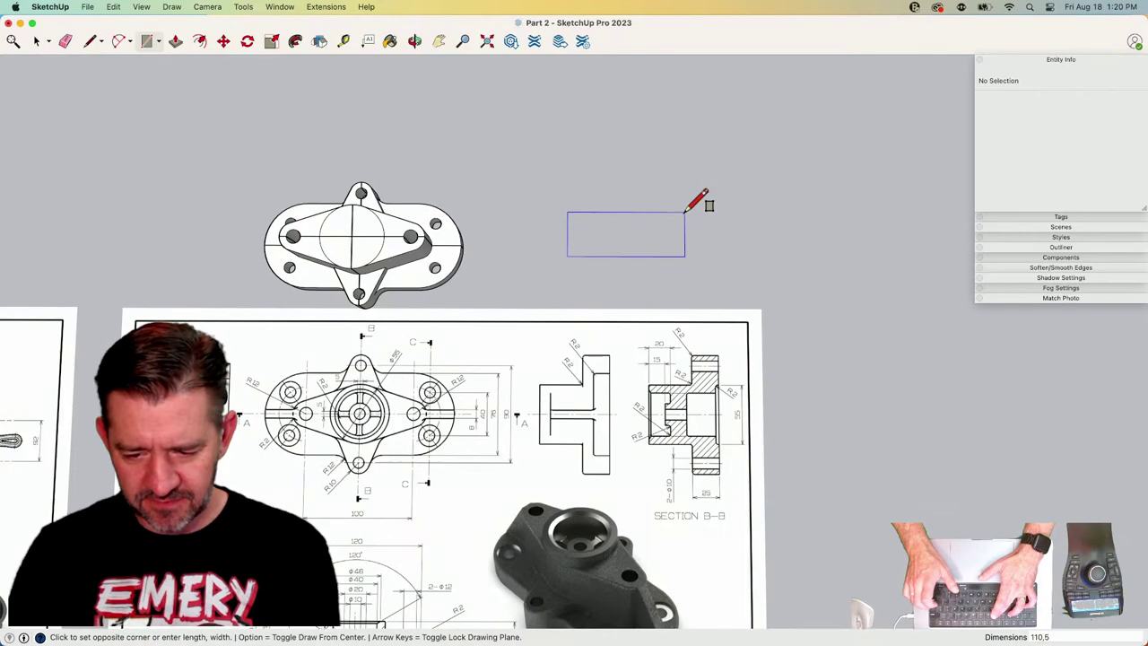
key("Return")
key("space")
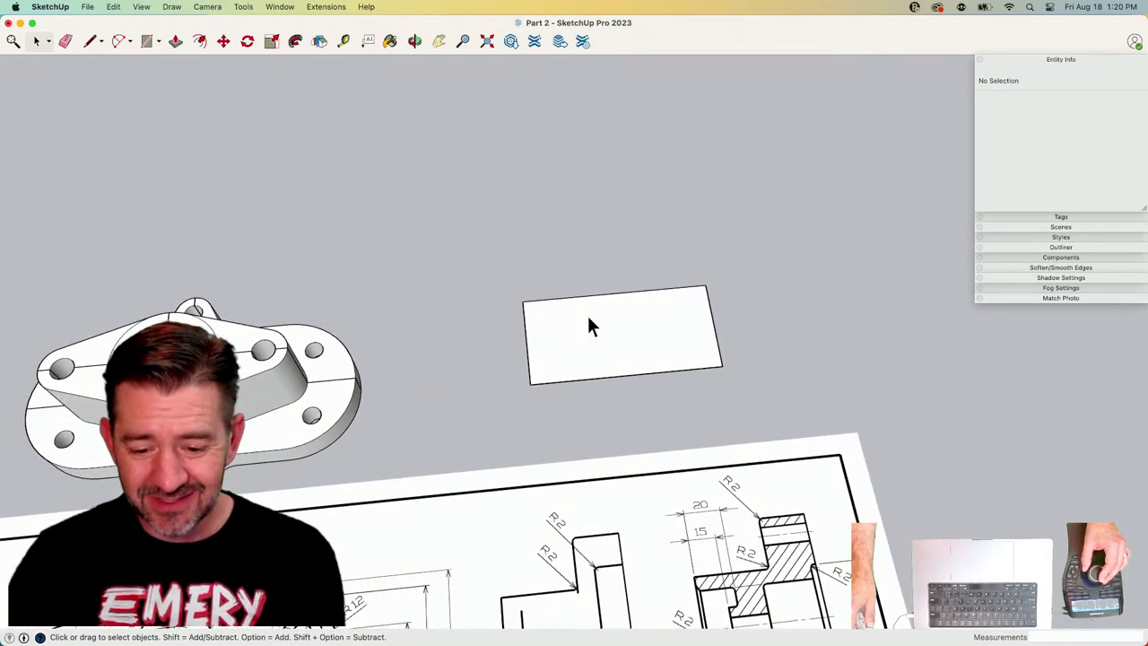
Group the rectangle with its edges and move it by its centre onto the centre of the part's underside.
left_click(611, 373)
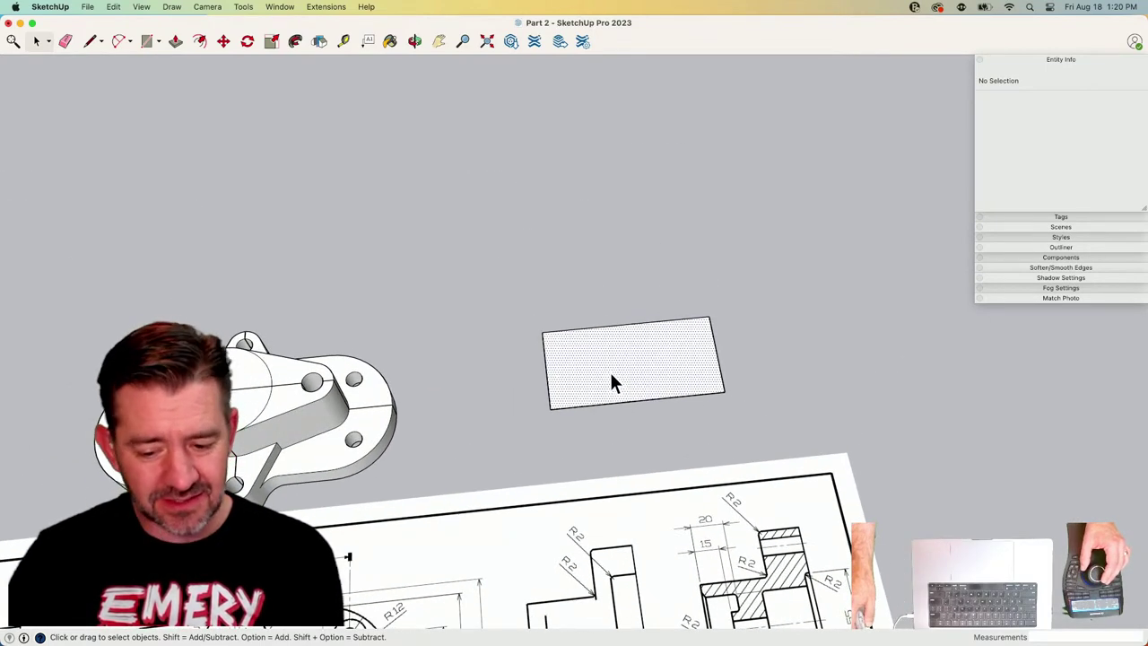
right_click(611, 378)
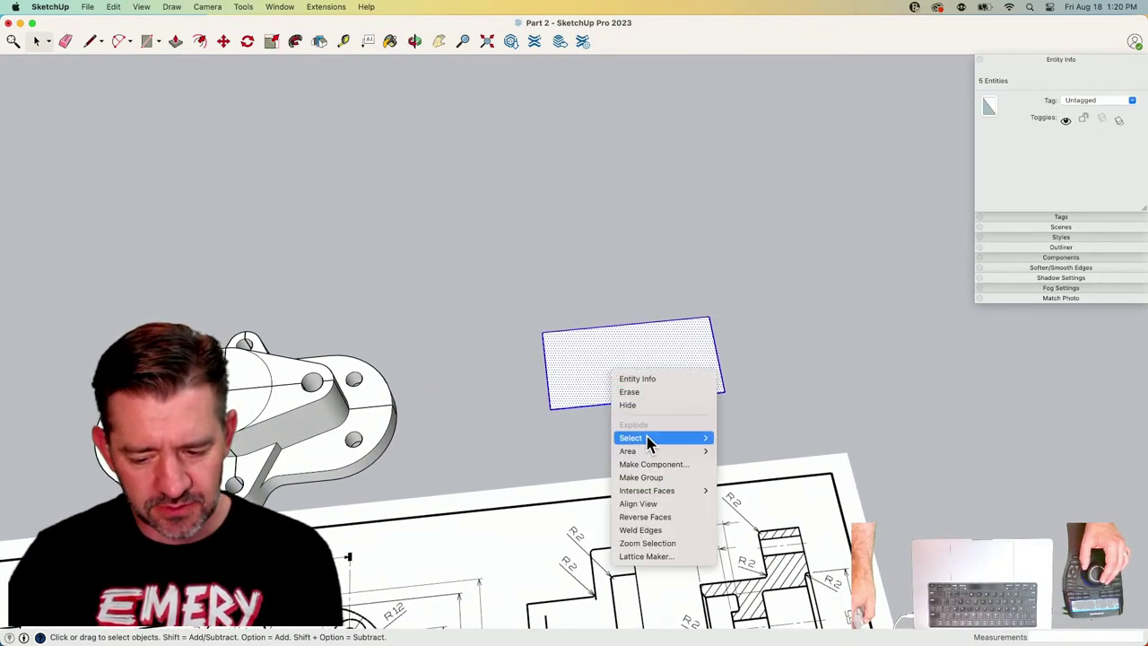
left_click(653, 478)
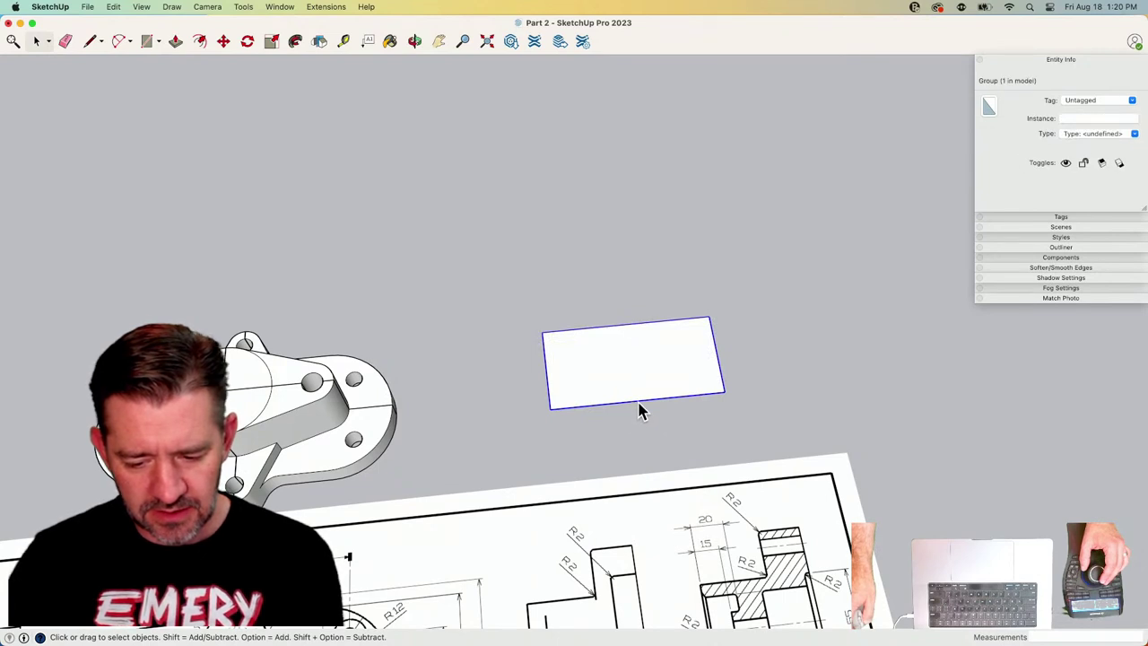
key("m")
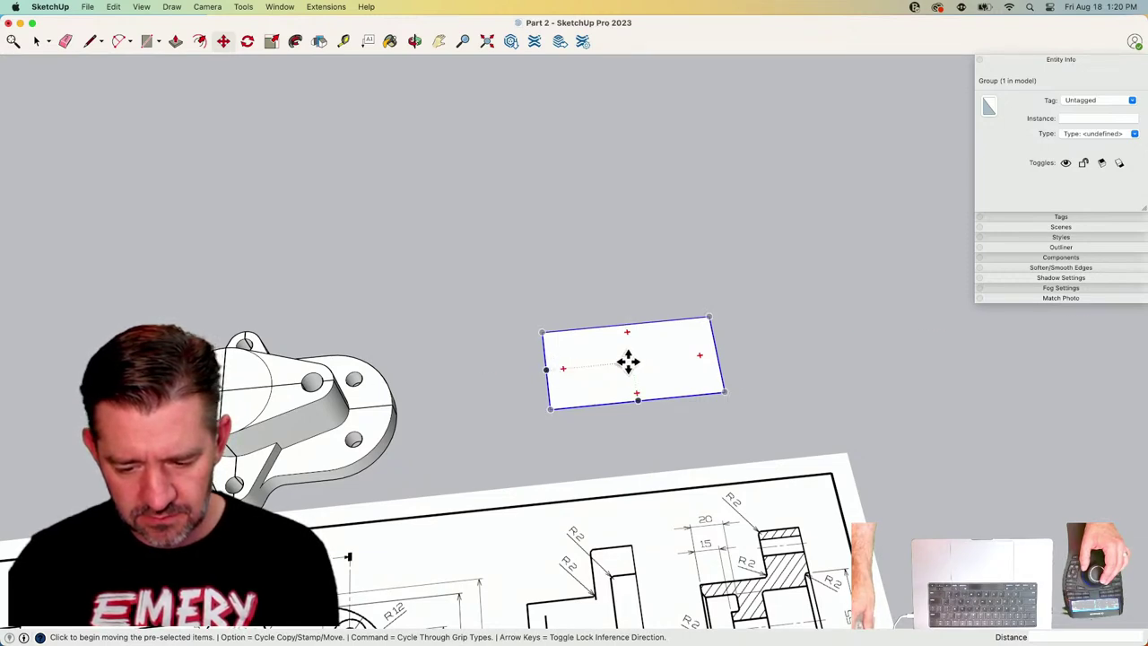
left_click(628, 361)
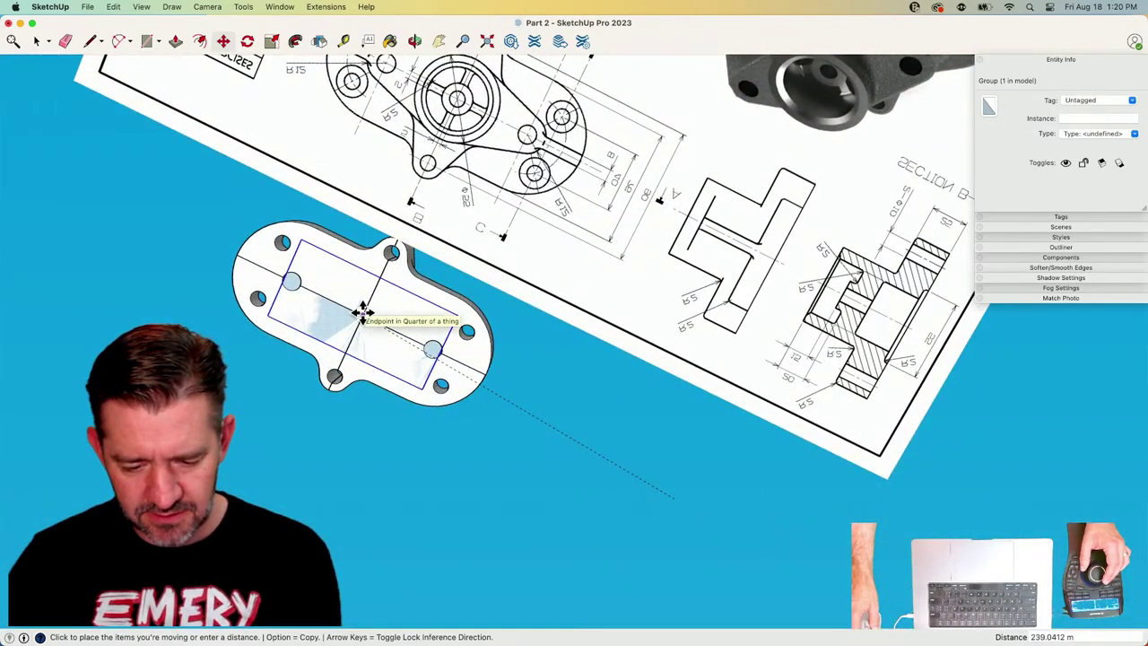
left_click(361, 311)
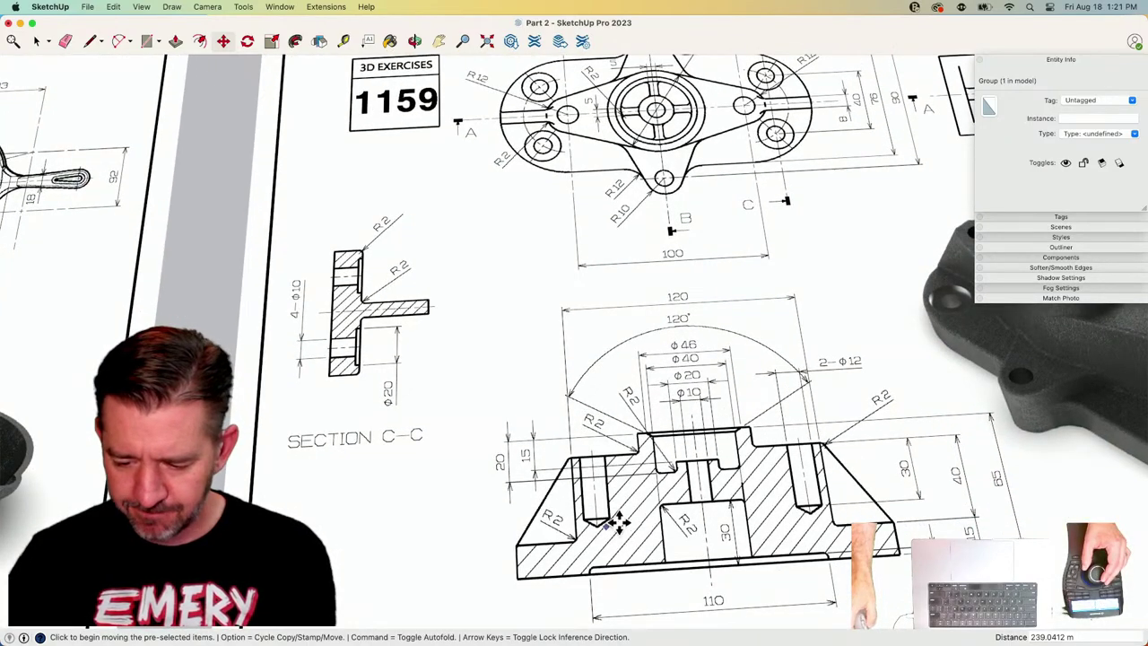
Open a quarter component at the boss hole for editing and hide the similar components.
key("space")
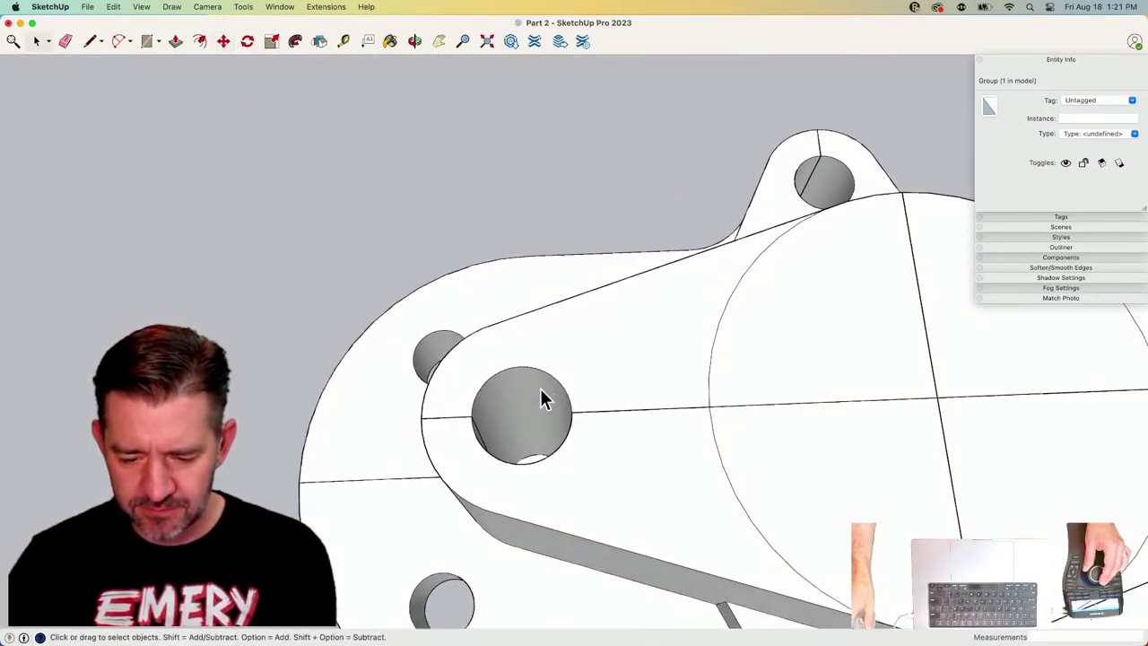
double_click(593, 463)
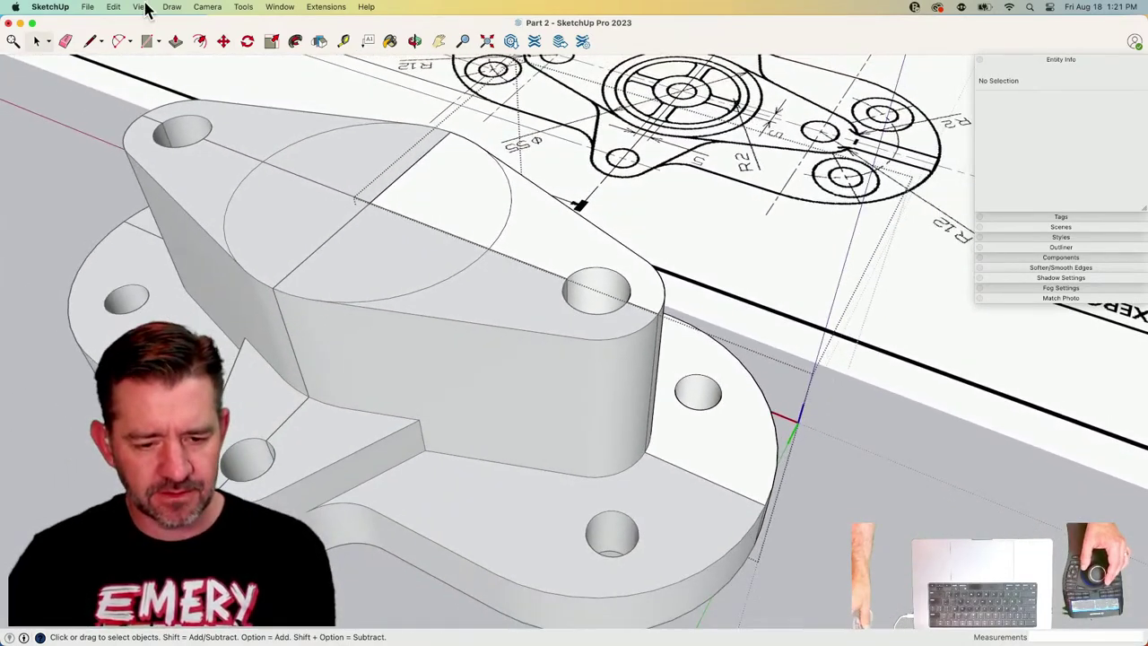
left_click(141, 6)
mouse_move(187, 249)
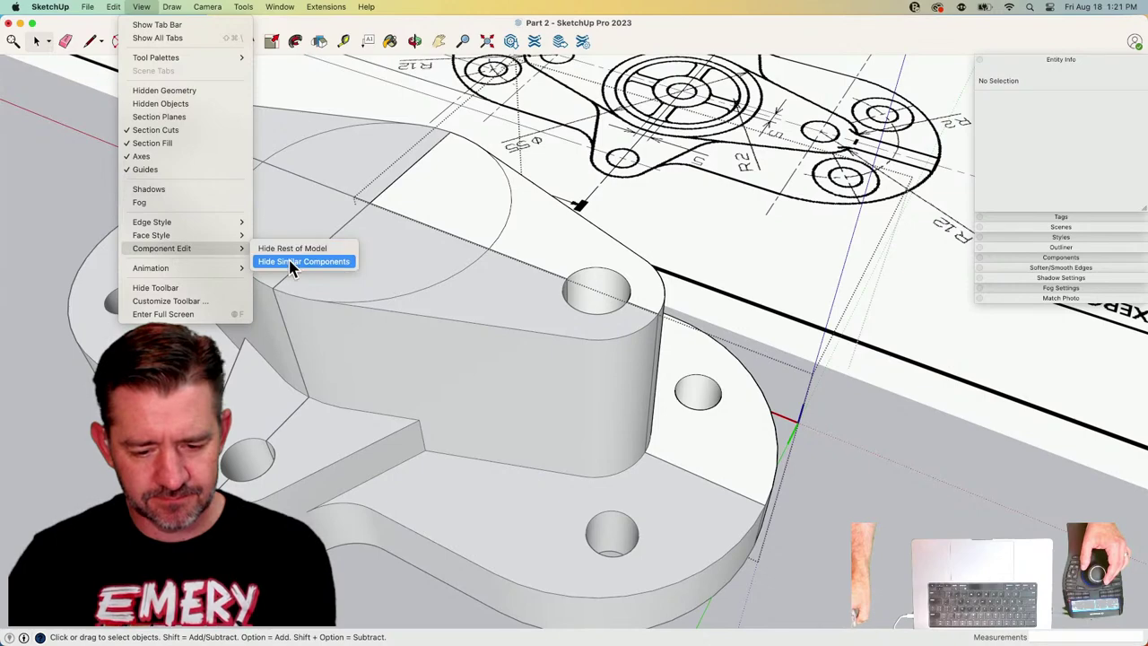
left_click(290, 261)
Draw a line 30 m down the boss hole's cut edge from its upper rim and another across the half hole at that depth.
middle_click_drag(325, 261, 545, 277)
key("l")
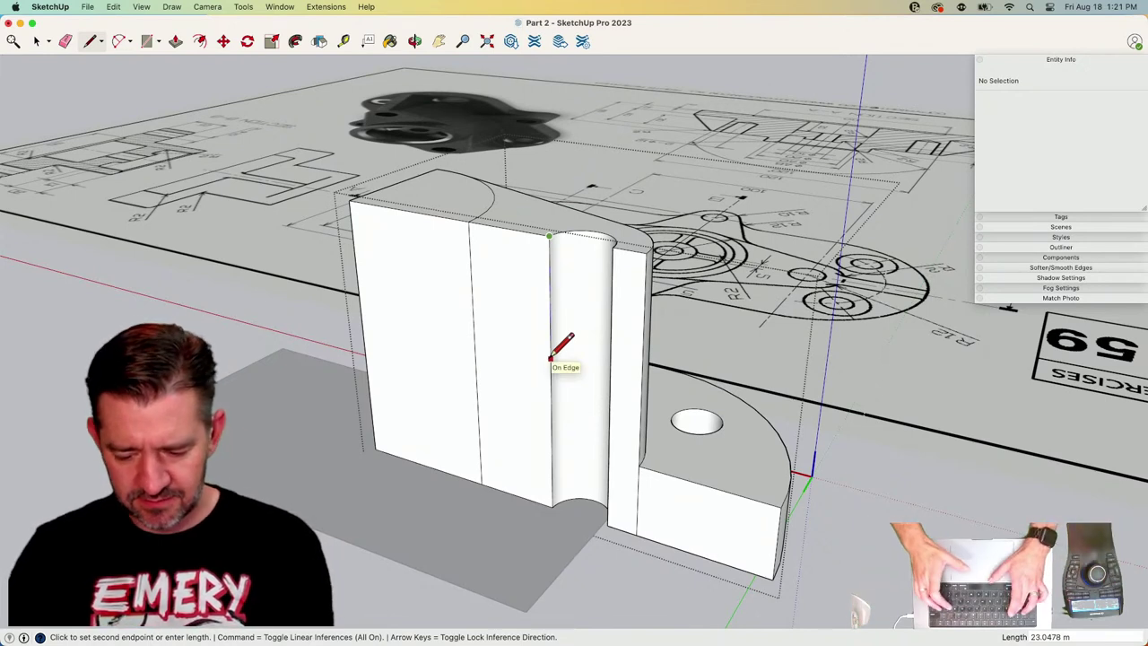
type("30")
key("Return")
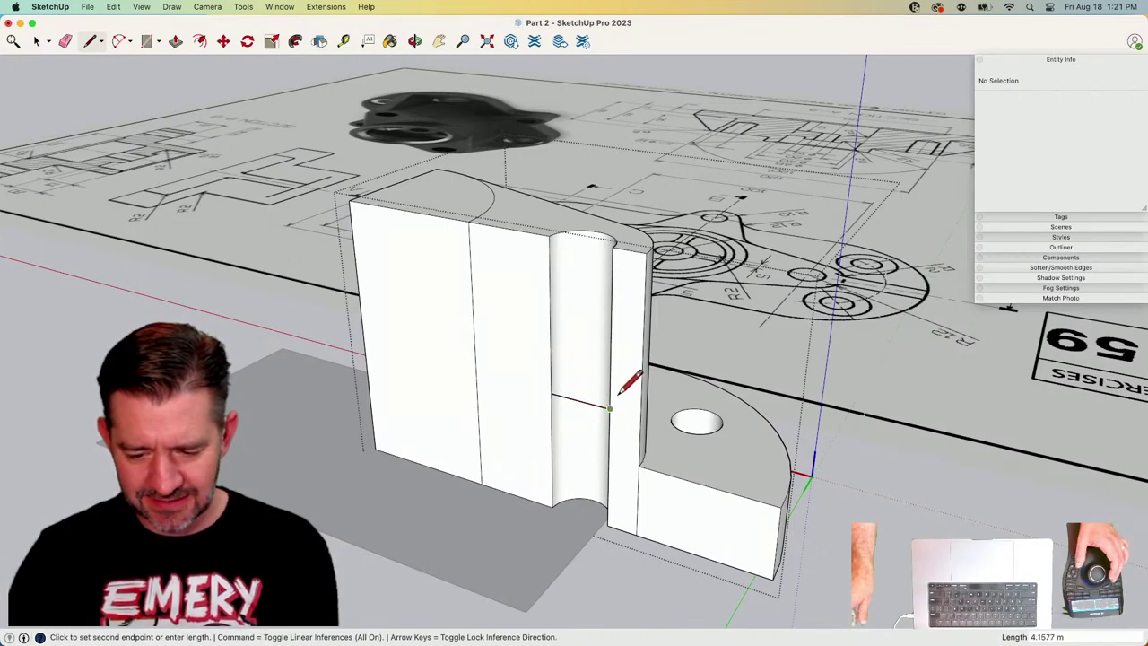
Copy the boss hole's upper rim arc down onto the line across the hole at 30 m depth.
key("space")
left_click(550, 235)
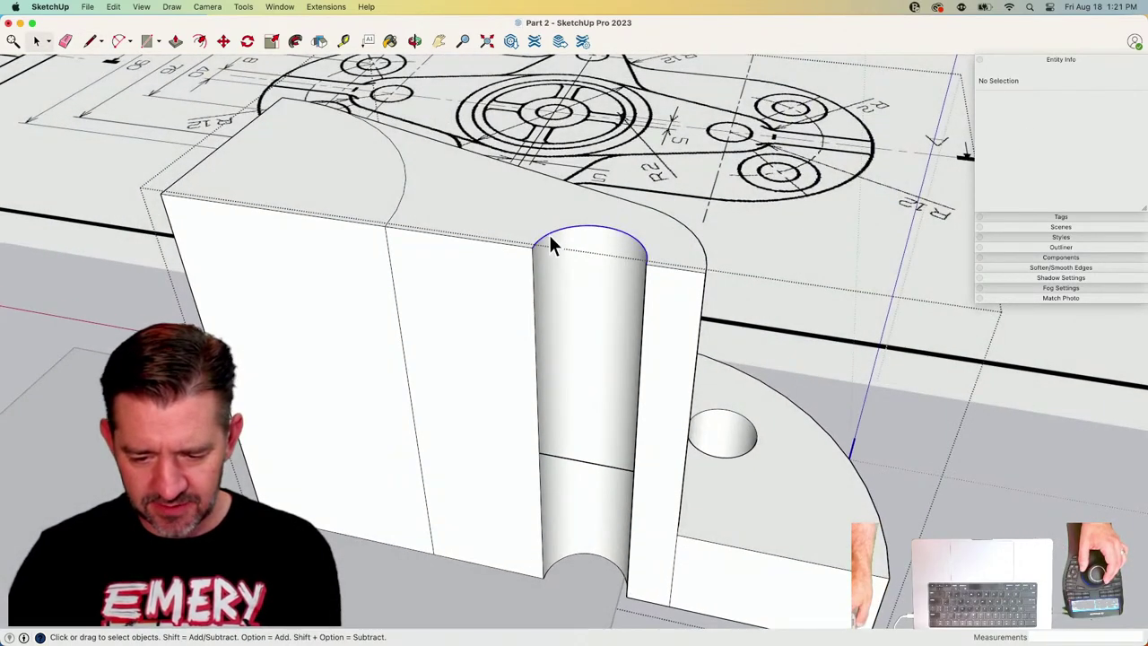
left_click(549, 237)
key("m")
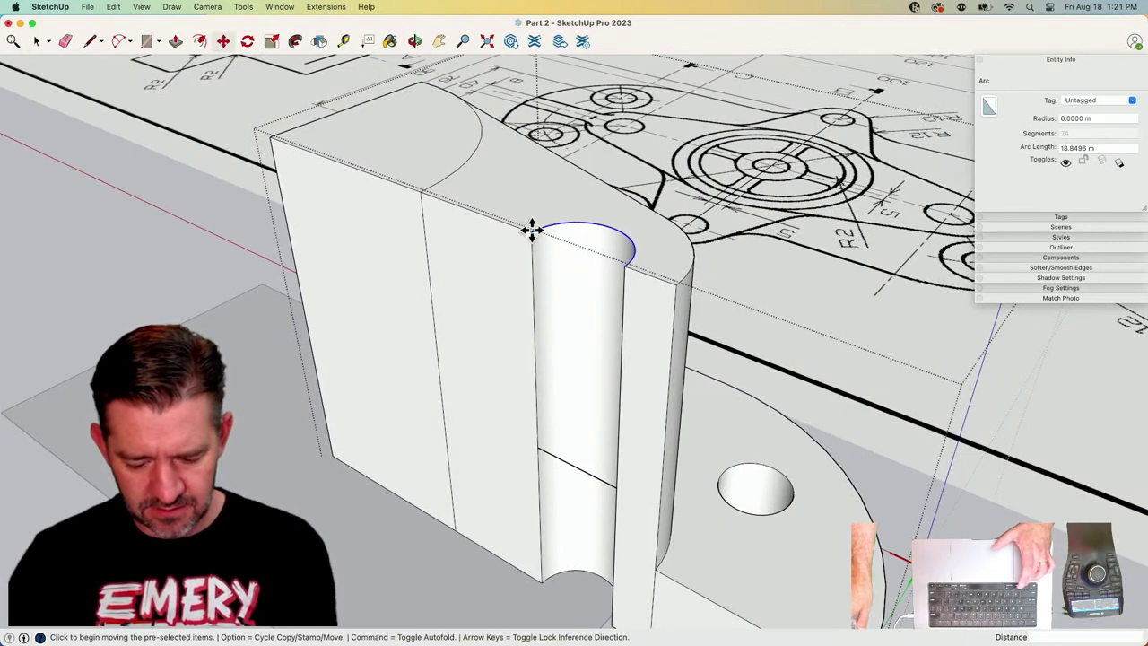
left_click(532, 230)
key("alt")
left_click(540, 451)
Close the half hole's lower opening with a line and erase the leftover hole edges and arc below the 30 m floor.
key("l")
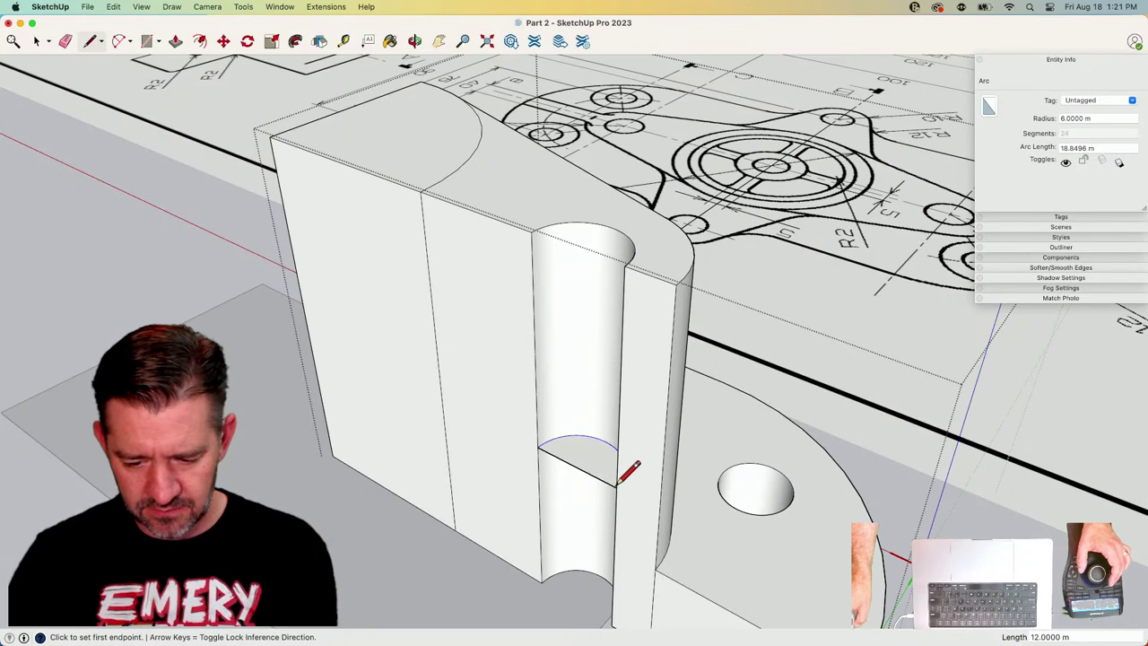
key("e")
key("l")
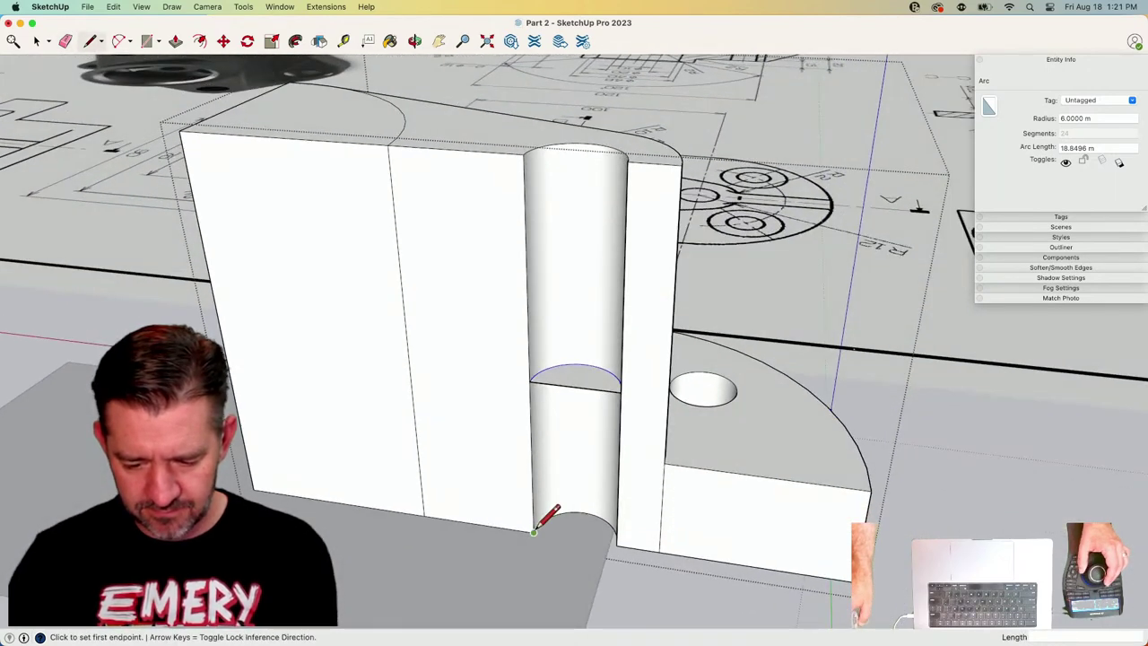
left_click(617, 544)
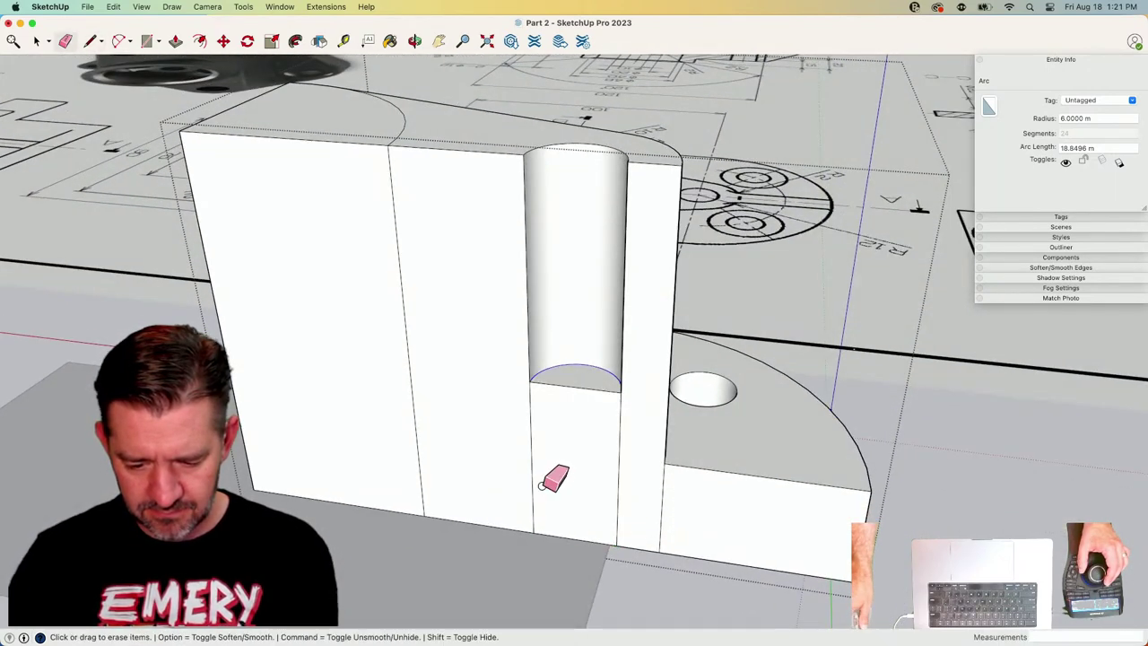
left_click(618, 460)
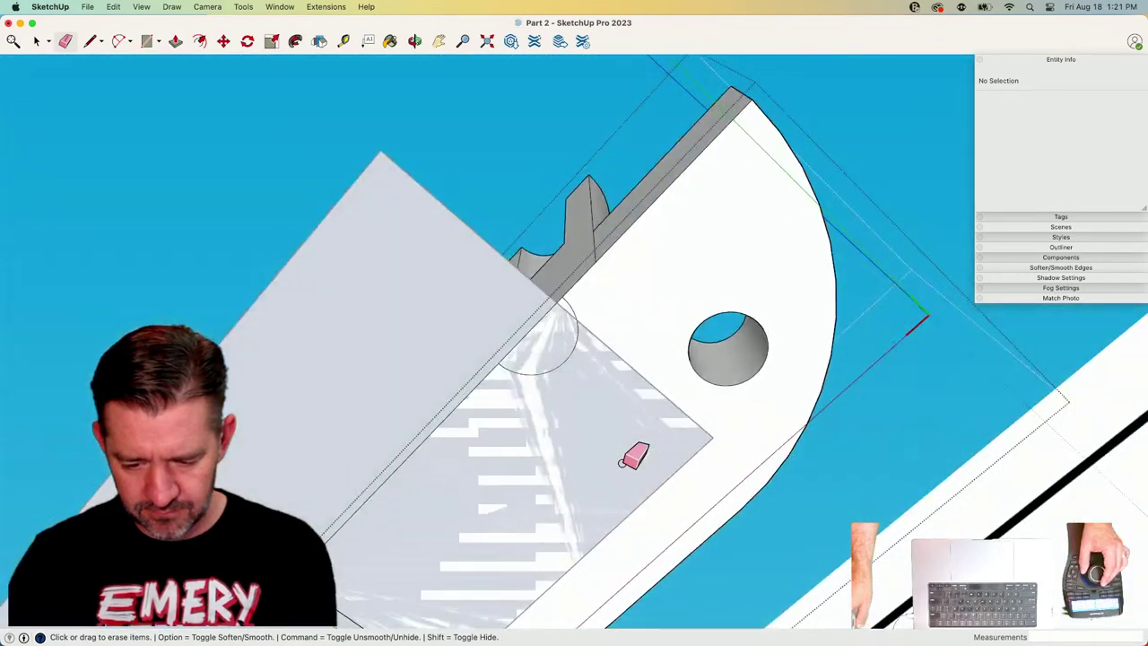
left_click(566, 318)
Erase the vertical dividing edge left on the quarter's cut face and close the component.
key("space")
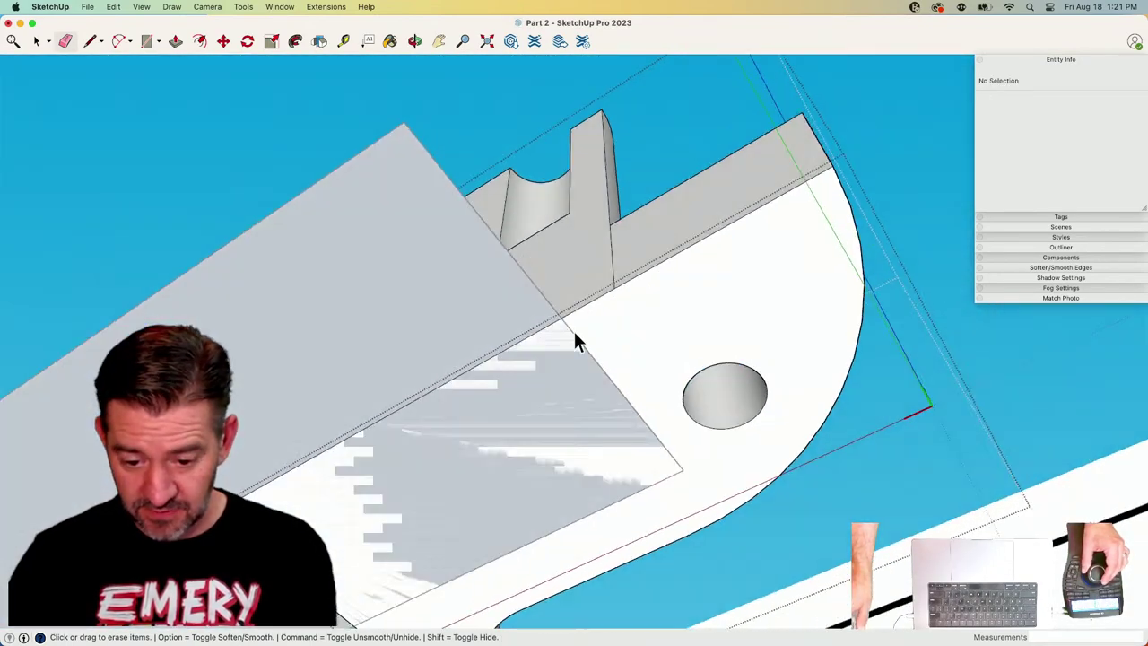
middle_click_drag(599, 384, 636, 322)
key("e")
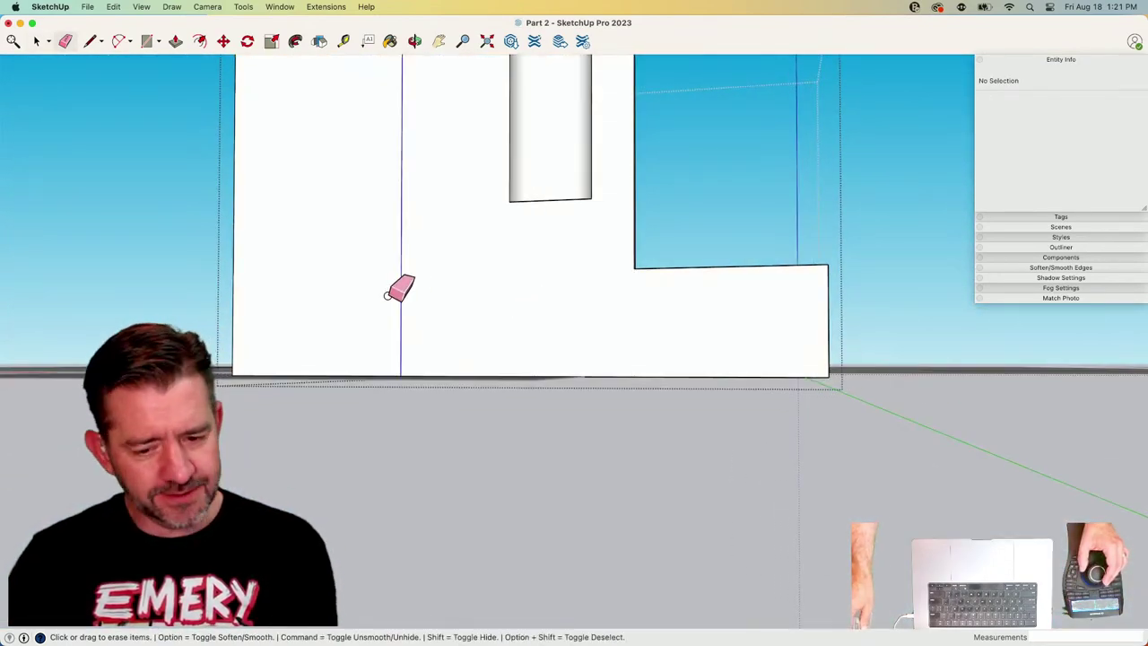
left_click_drag(387, 295, 386, 302)
key("space")
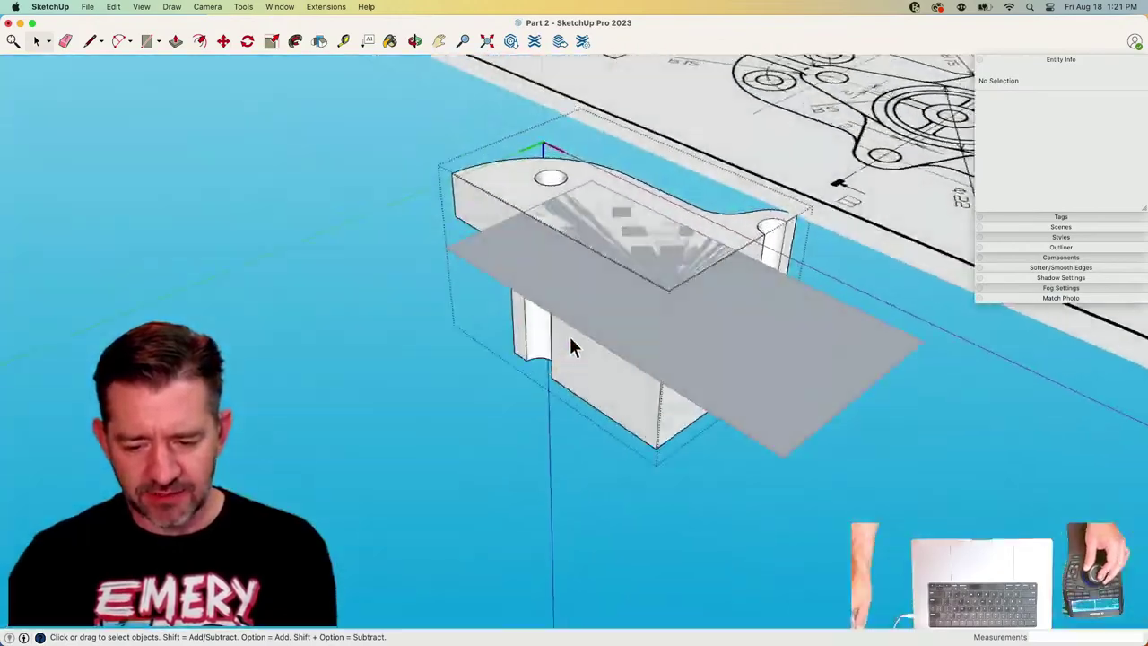
middle_click_drag(572, 348, 507, 406)
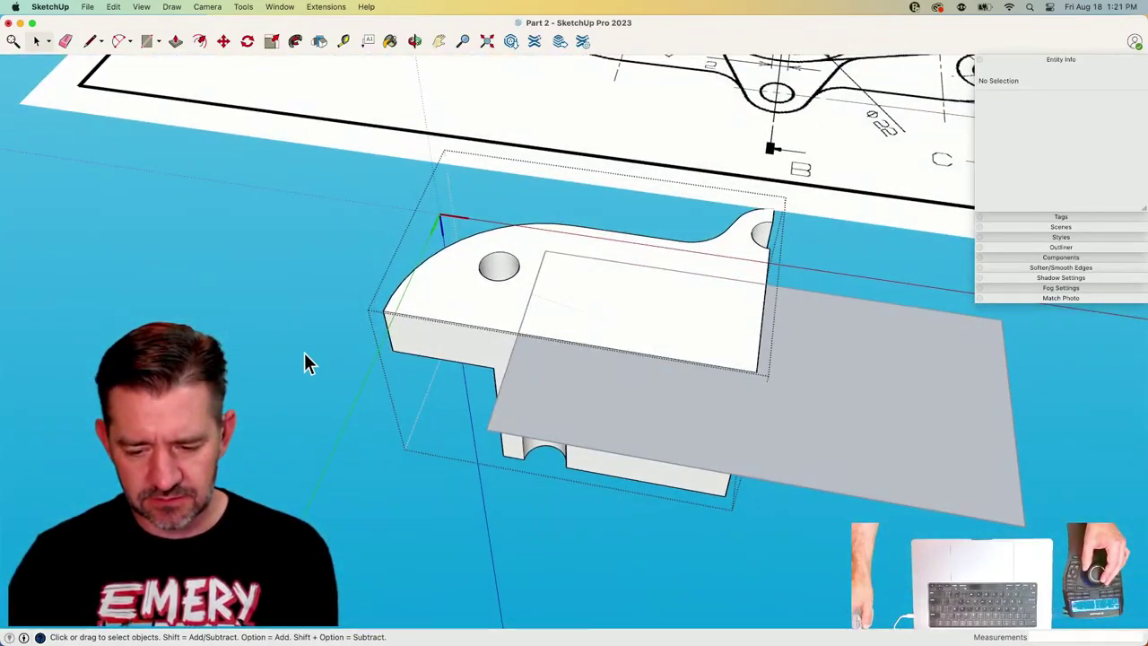
left_click(304, 353)
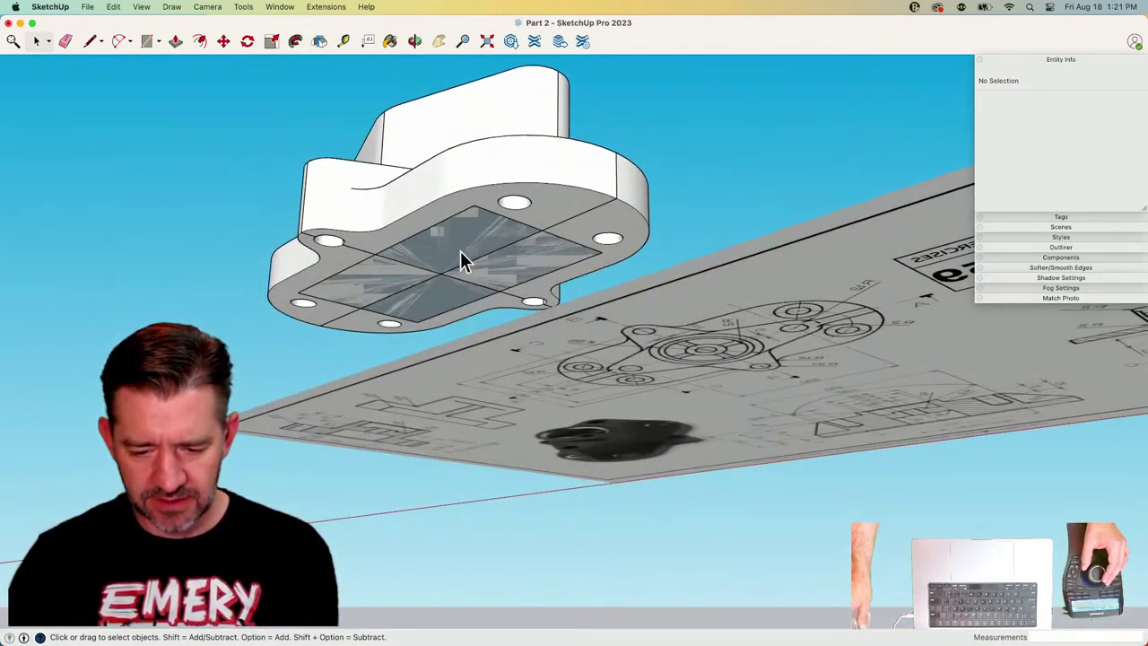
double_click(460, 247)
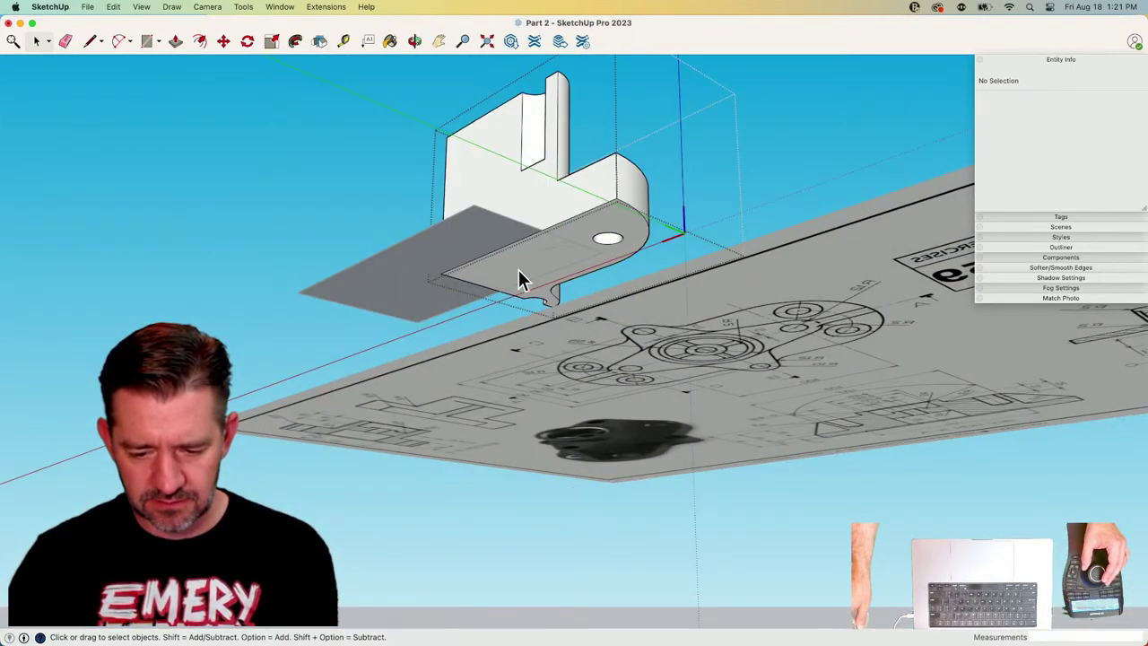
left_click(389, 283)
left_click(397, 309)
left_click(436, 252)
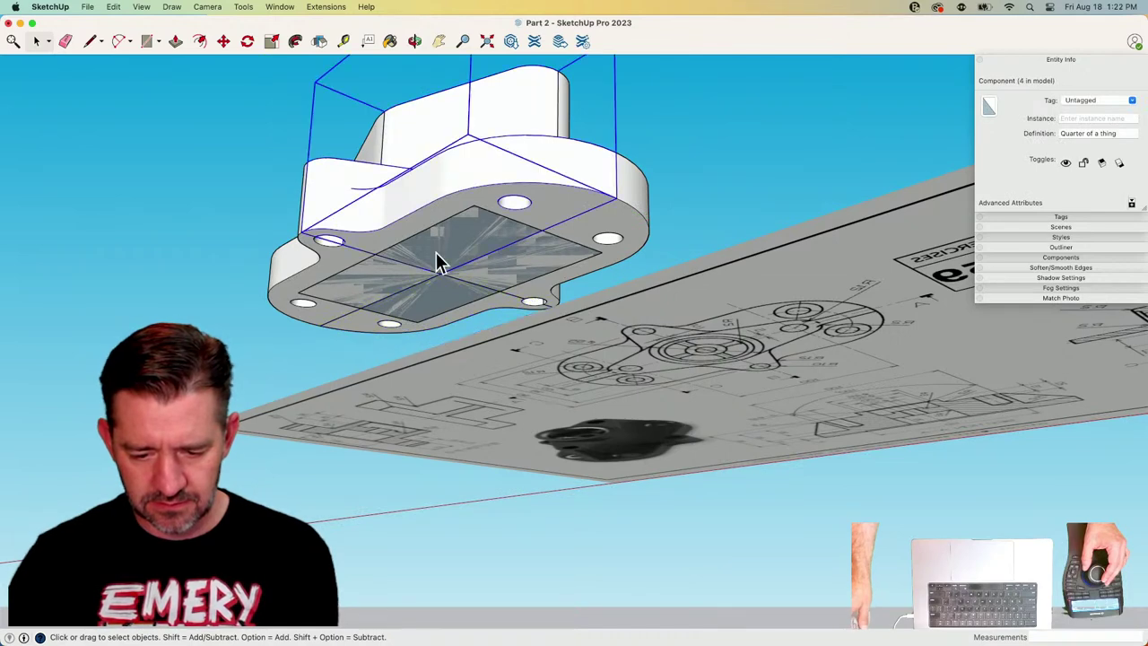
middle_click_drag(430, 254, 320, 202)
left_click_drag(602, 352, 604, 392)
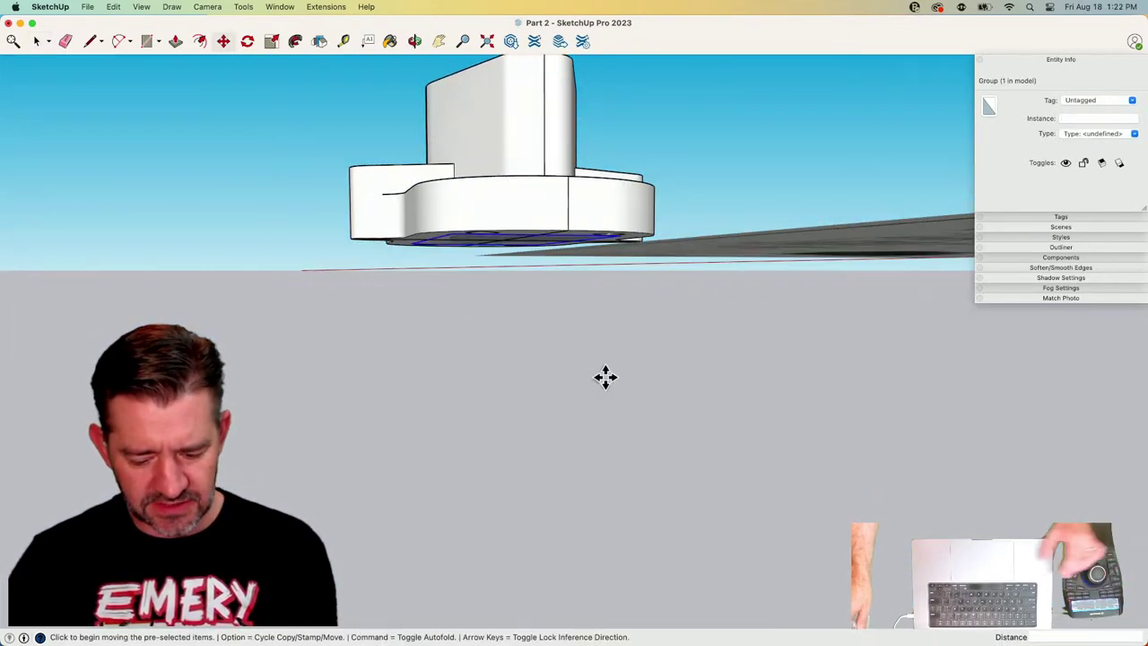
left_click(604, 377)
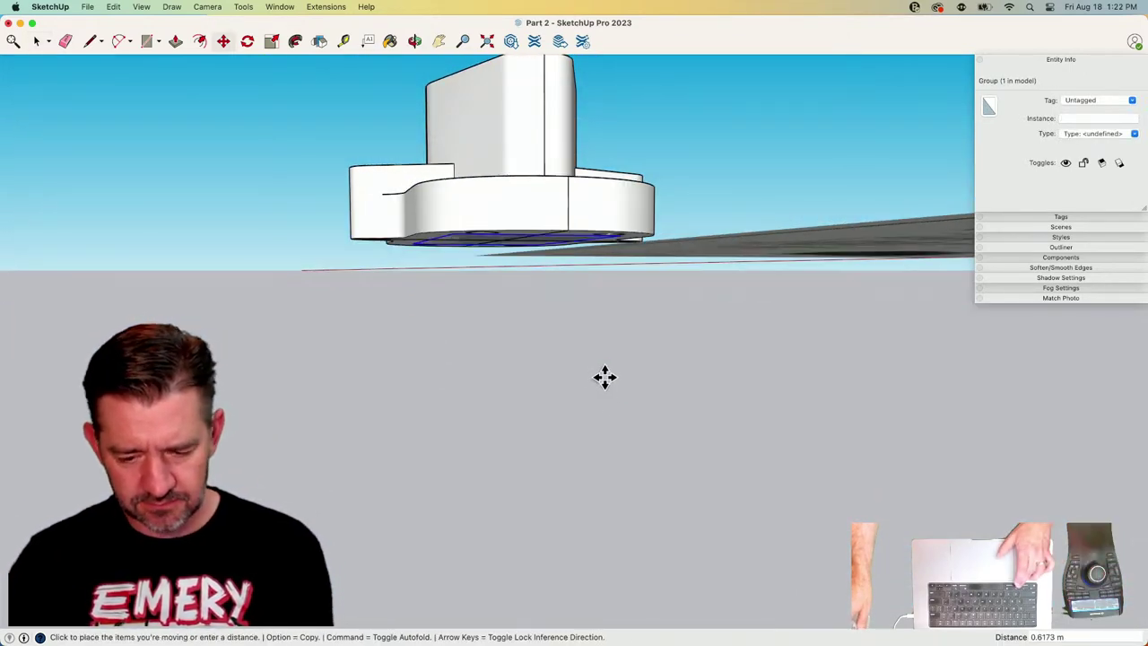
key("alt")
middle_click_drag(469, 387, 520, 404)
scroll(517, 421, "down", 8)
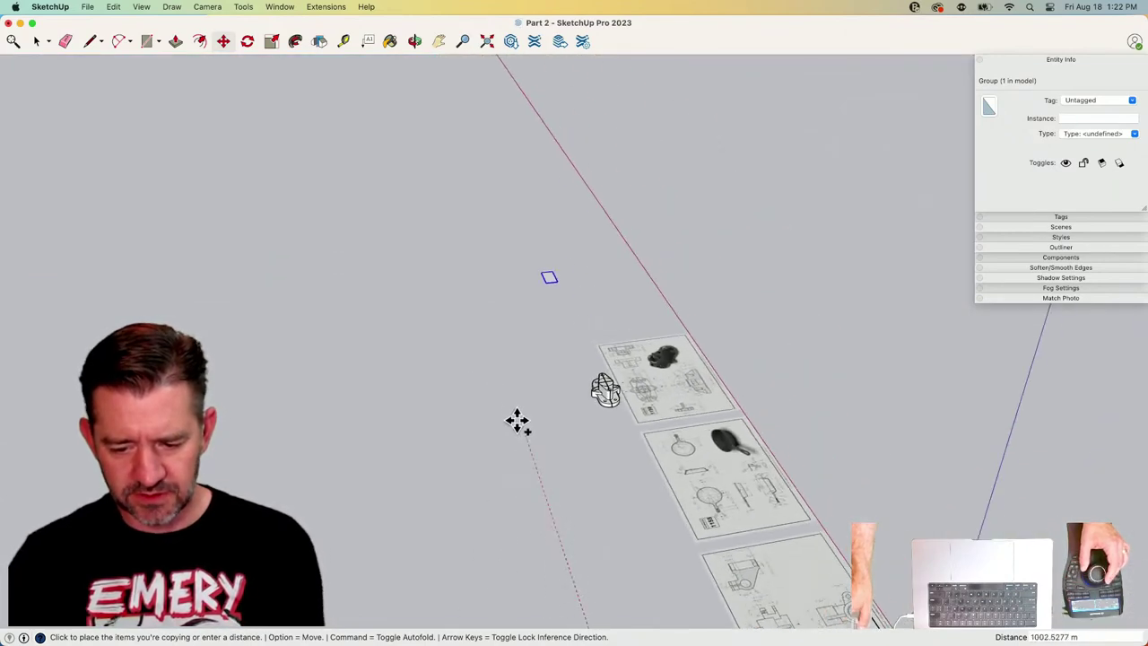
key("space")
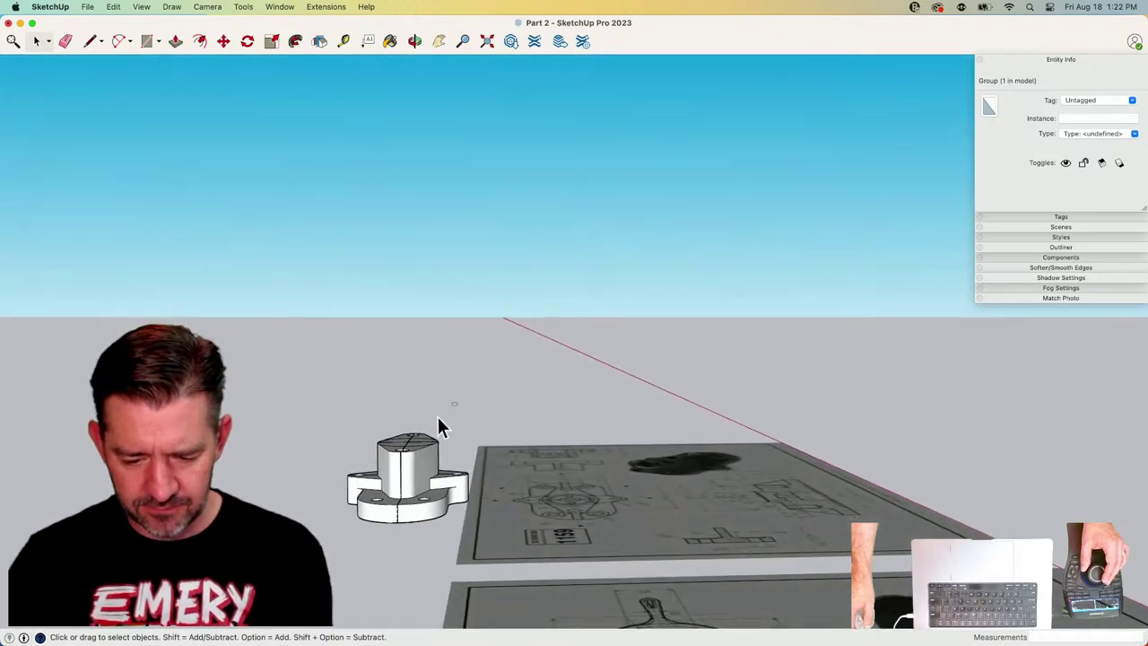
Select the four quarter components and hide them, leaving the 110 by 55 m rectangle exposed.
left_click(372, 467)
left_click(141, 7)
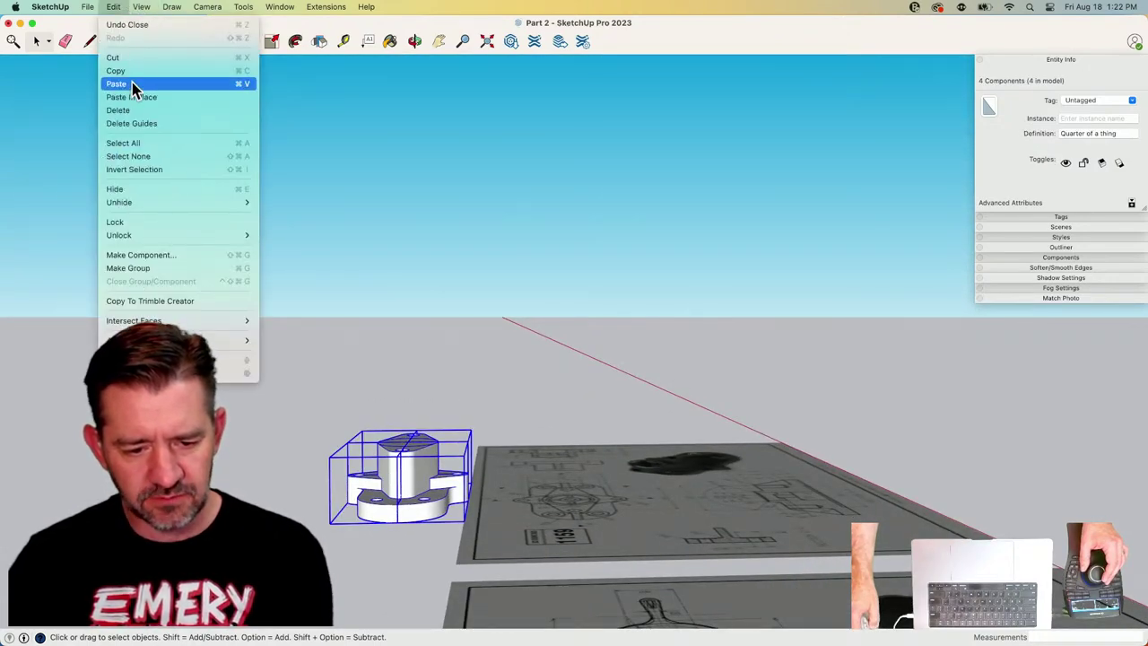
left_click(141, 188)
left_click(162, 201)
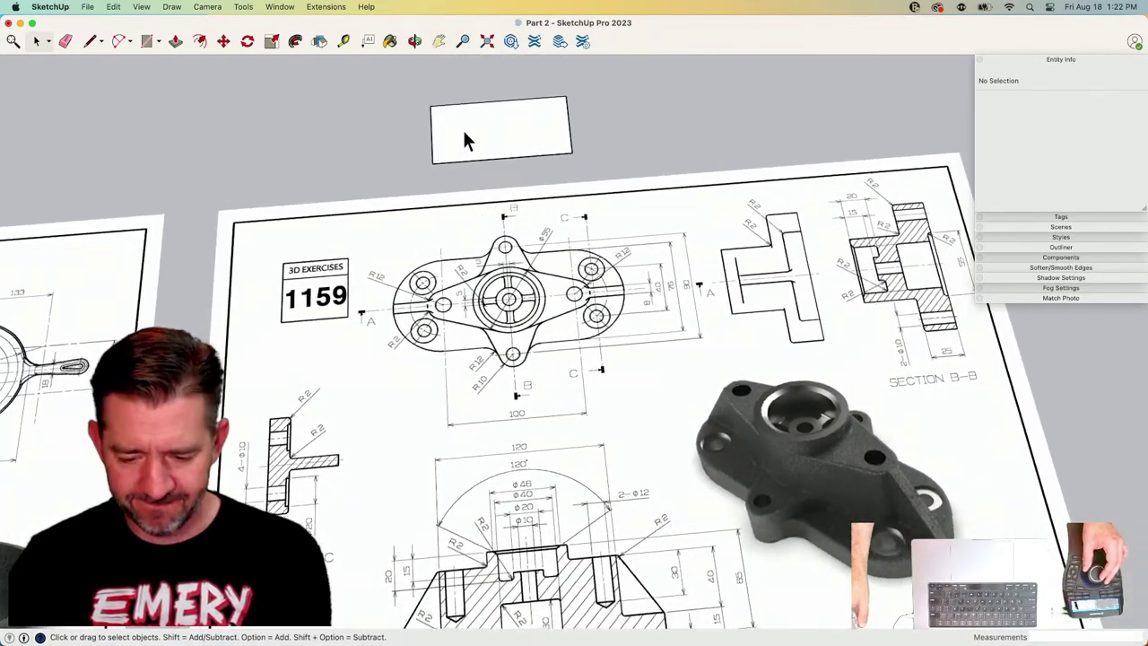
Examine drawing 1159's plan and sections A-A and B-B for the underside recess's outline, depth and corner radii.
scroll(458, 139, "up", 4)
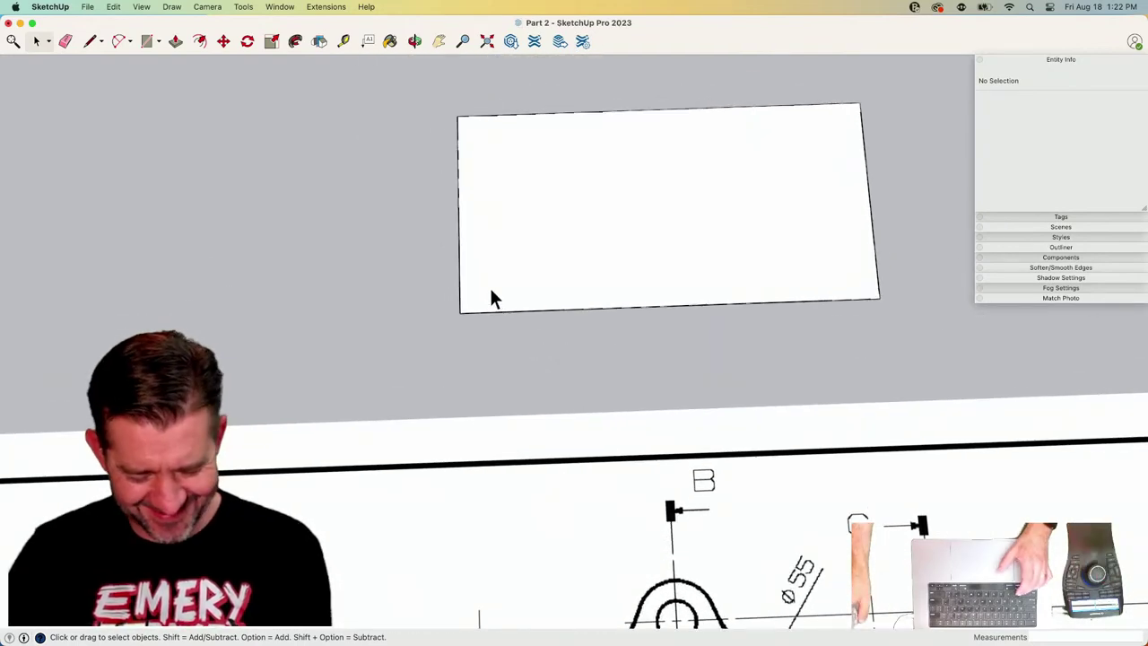
scroll(346, 238, "down", 3)
scroll(346, 243, "down", 4)
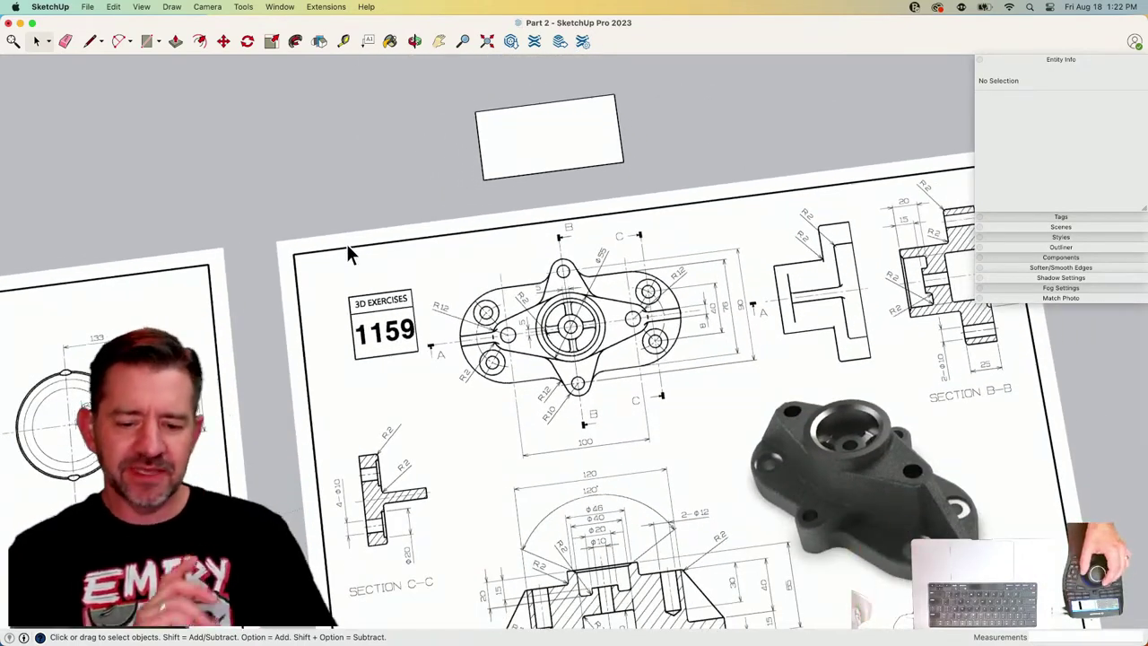
scroll(346, 243, "down", 1)
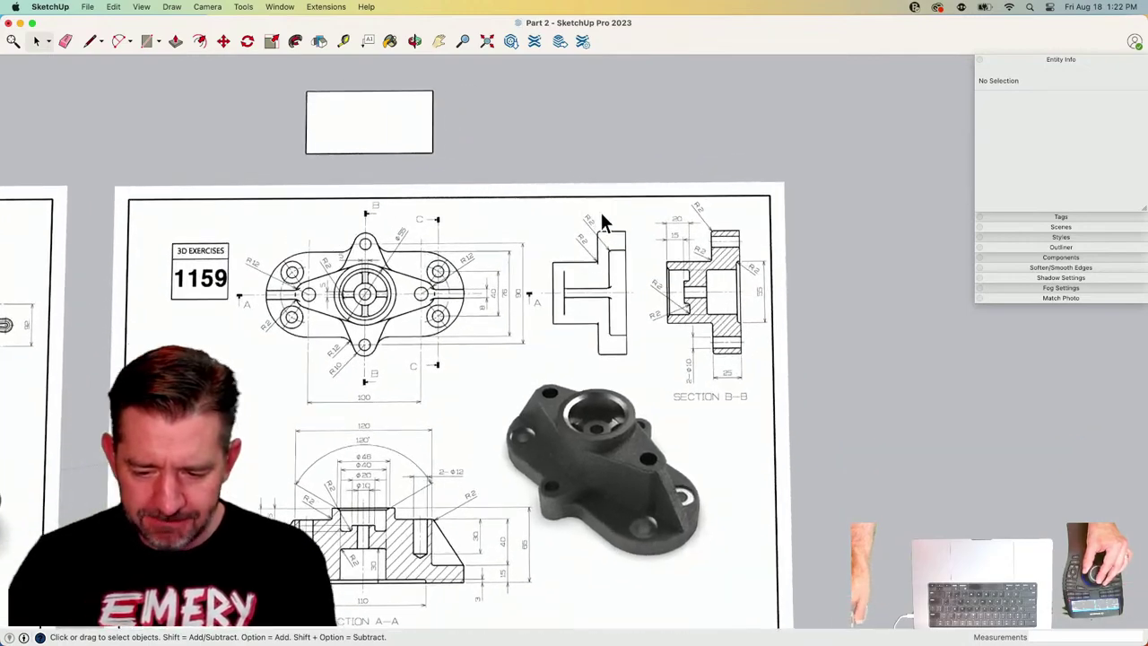
scroll(689, 281, "up", 3)
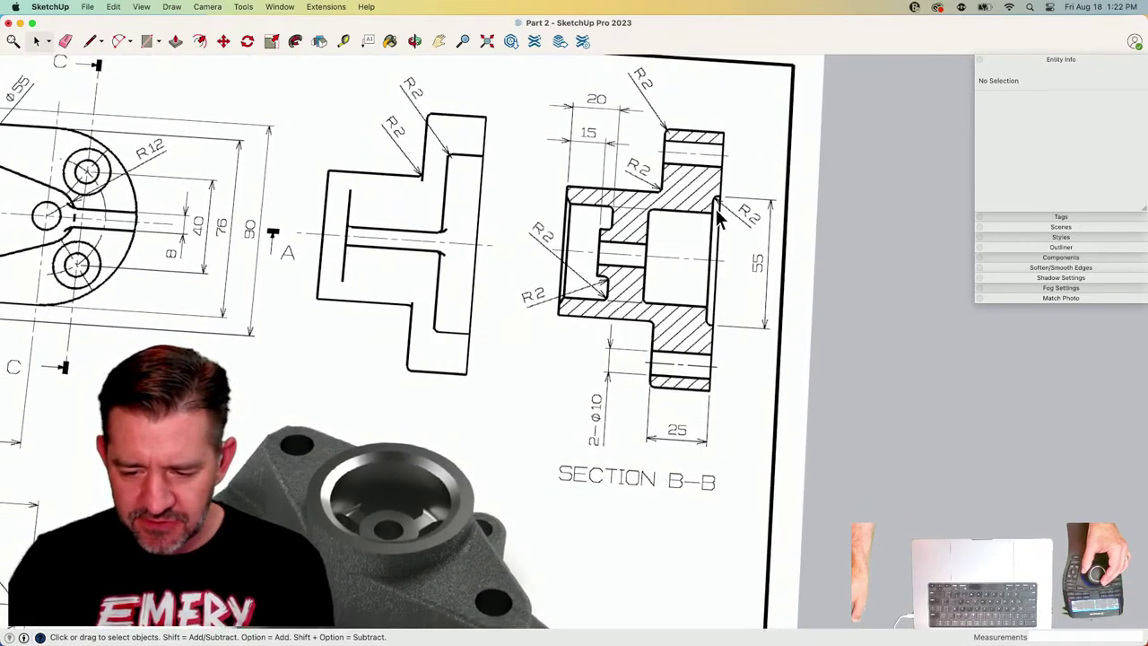
scroll(716, 208, "down", 3)
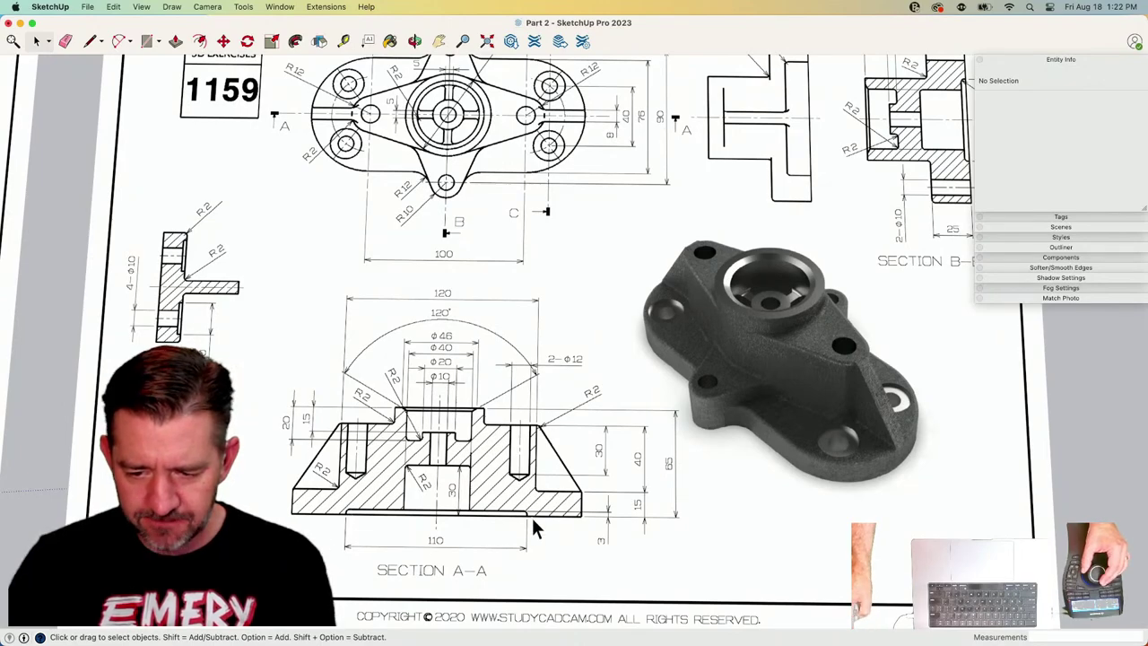
scroll(531, 507, "down", 1)
Open the rectangle group for editing and draw 2 m lines from one corner along both adjoining edges.
scroll(484, 169, "up", 3)
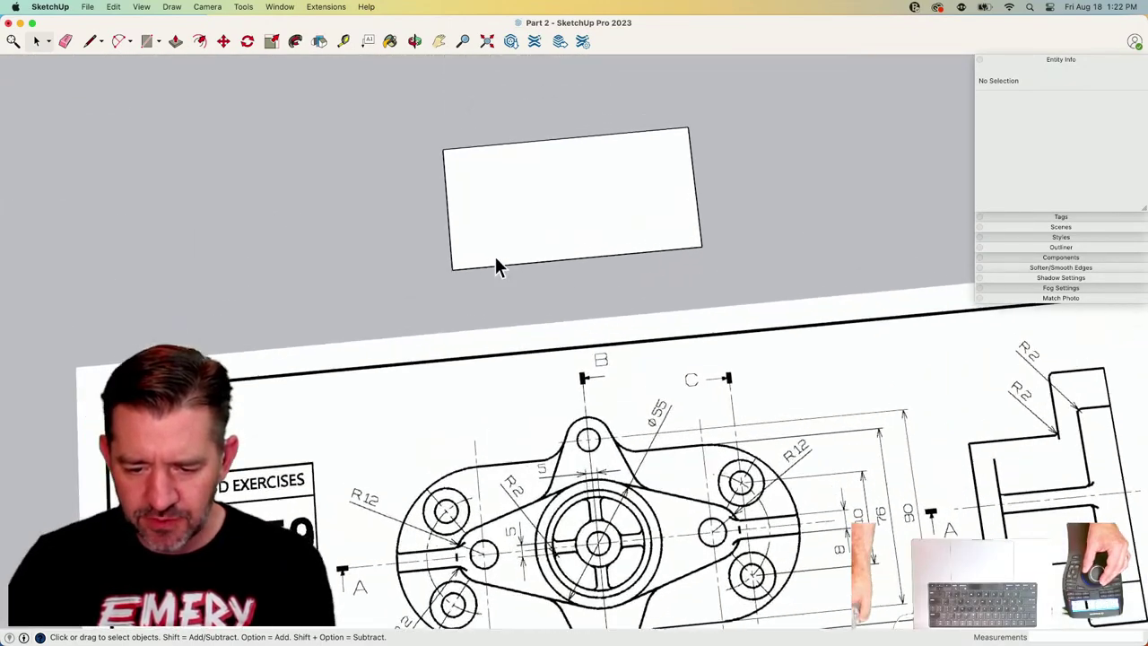
scroll(496, 258, "up", 3)
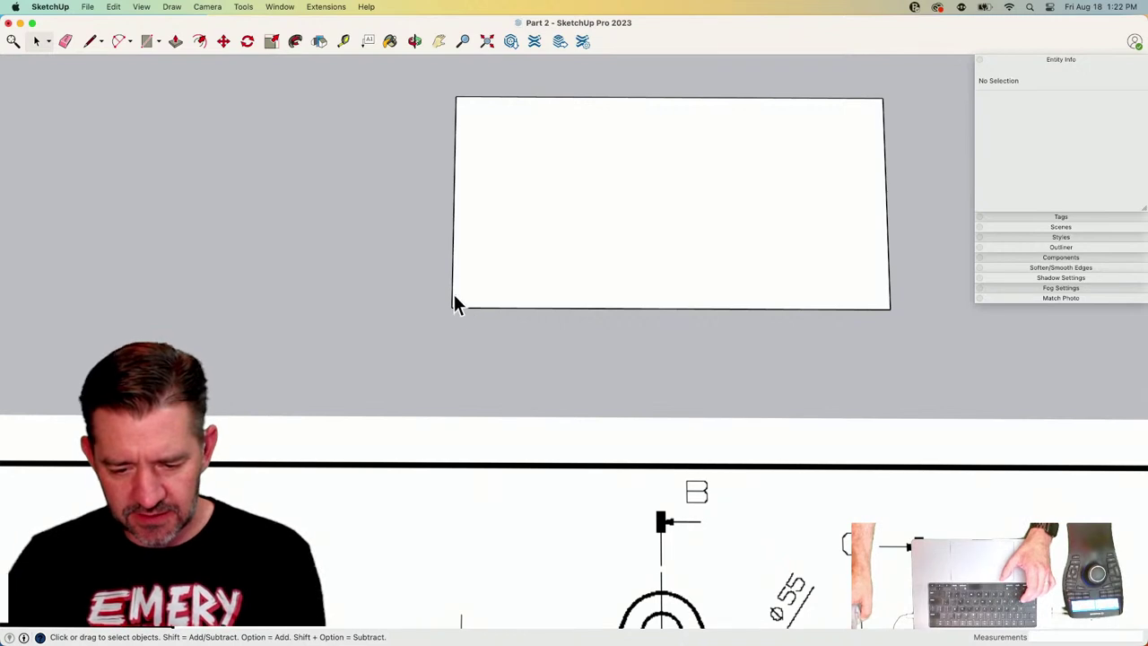
key("l")
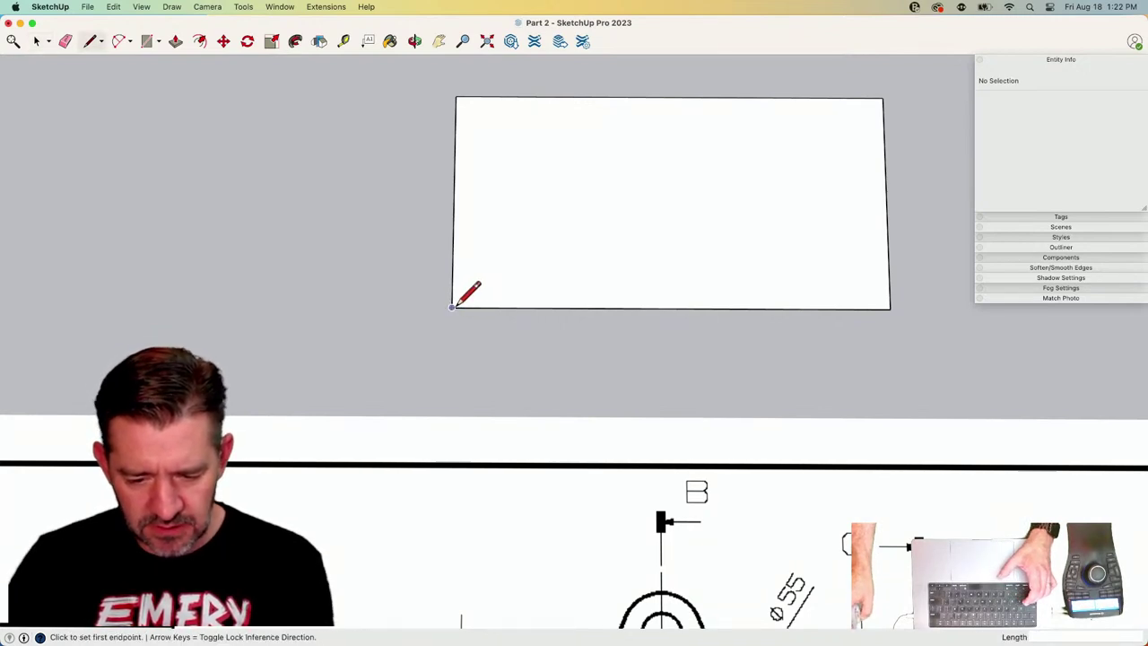
key("space")
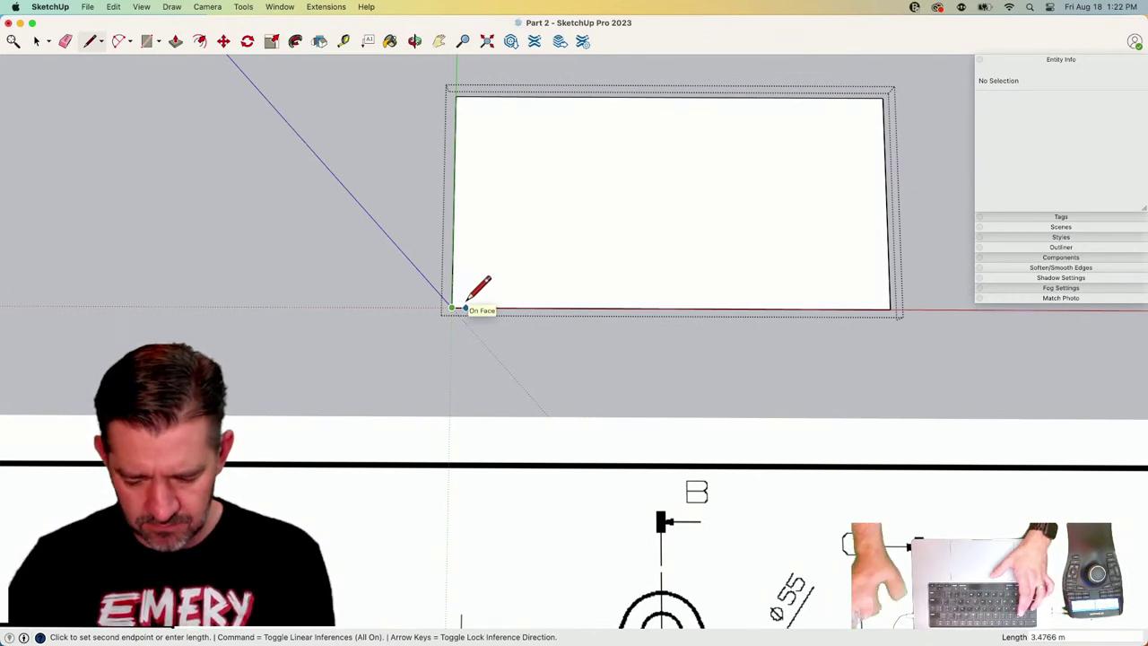
type("2")
key("Return")
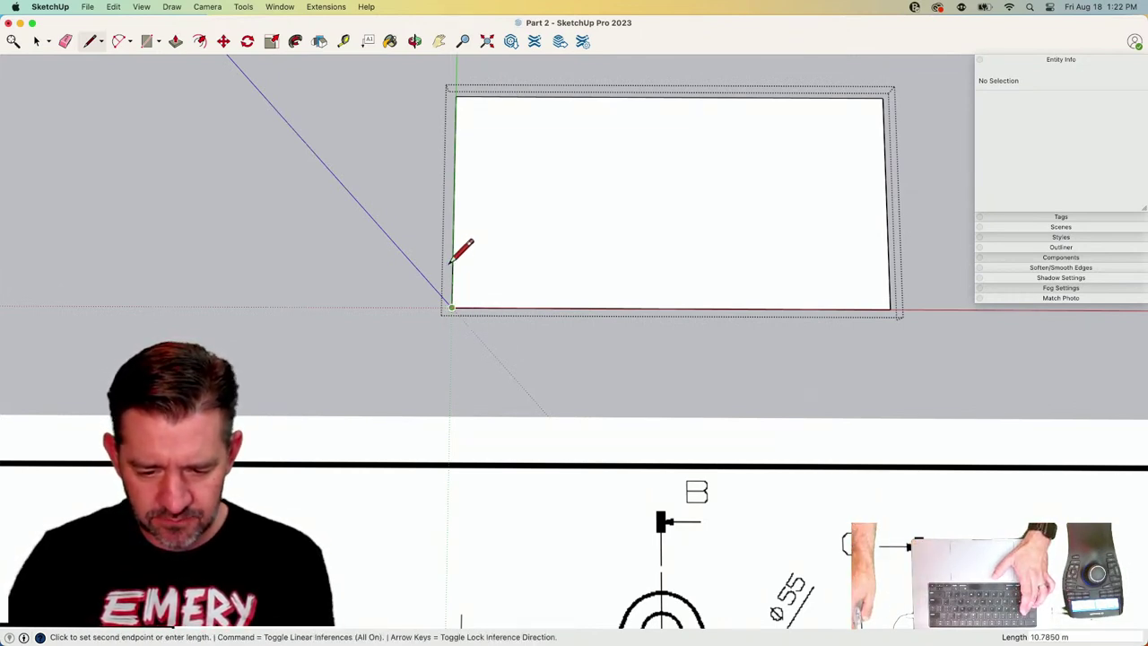
type("2")
key("Return")
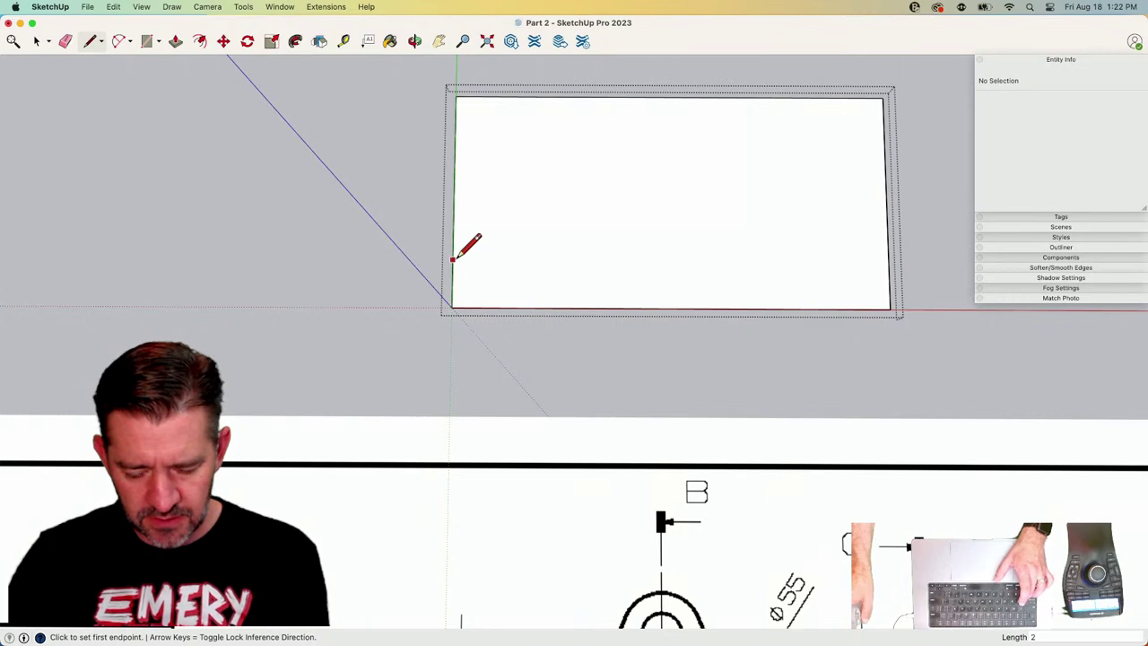
Round that corner with a tangent arc between the 2 m line ends and fillet the other three corners with the same radius.
key("a")
scroll(452, 287, "up", 2)
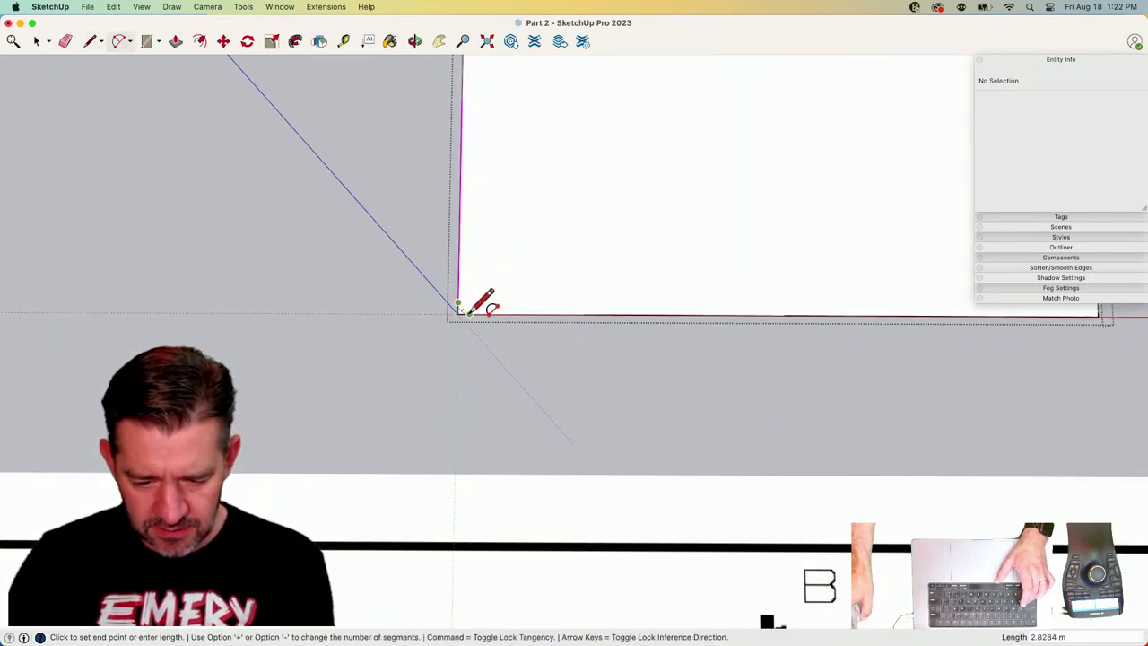
left_click(469, 314)
middle_click_drag(584, 174, 536, 205)
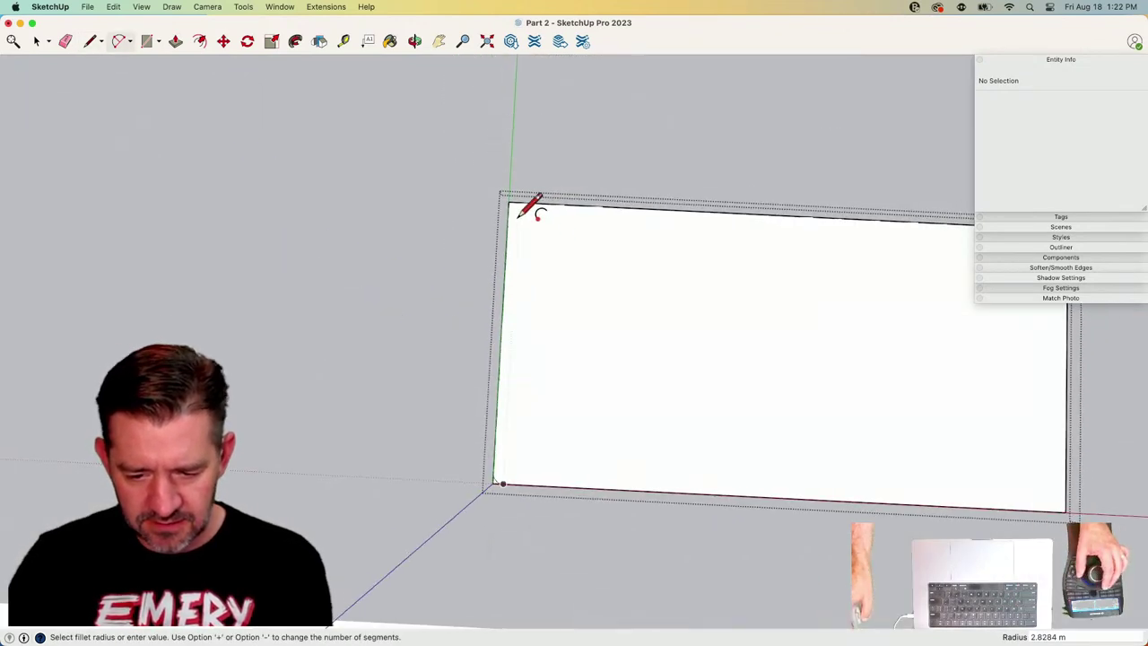
scroll(529, 216, "up", 3)
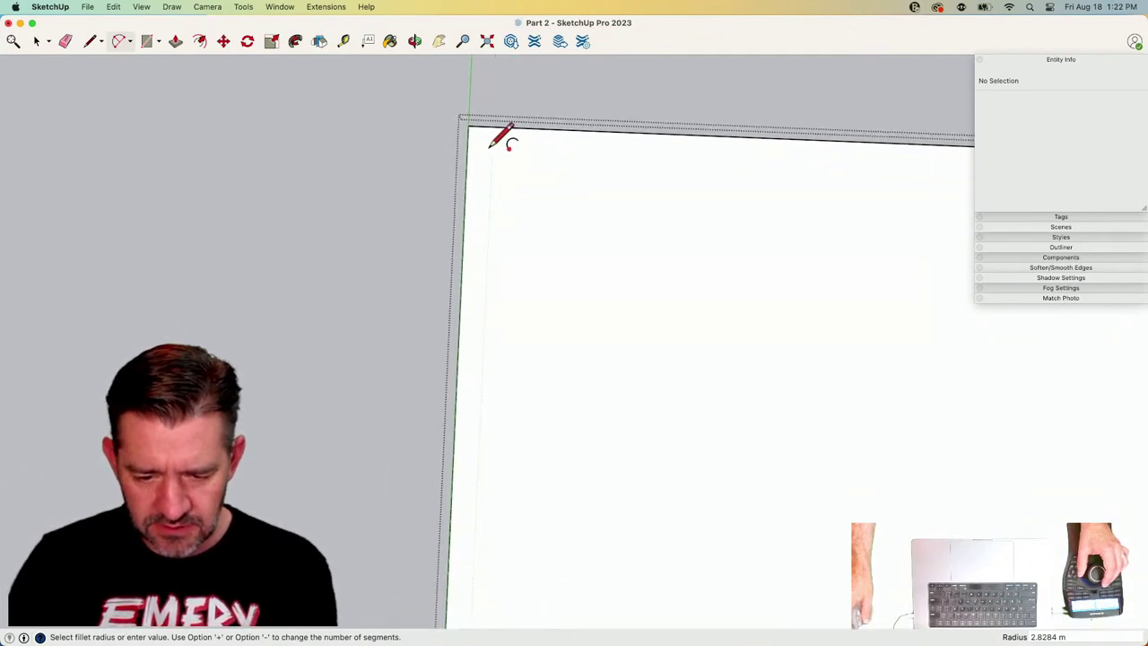
left_click(504, 141)
scroll(627, 205, "down", 3)
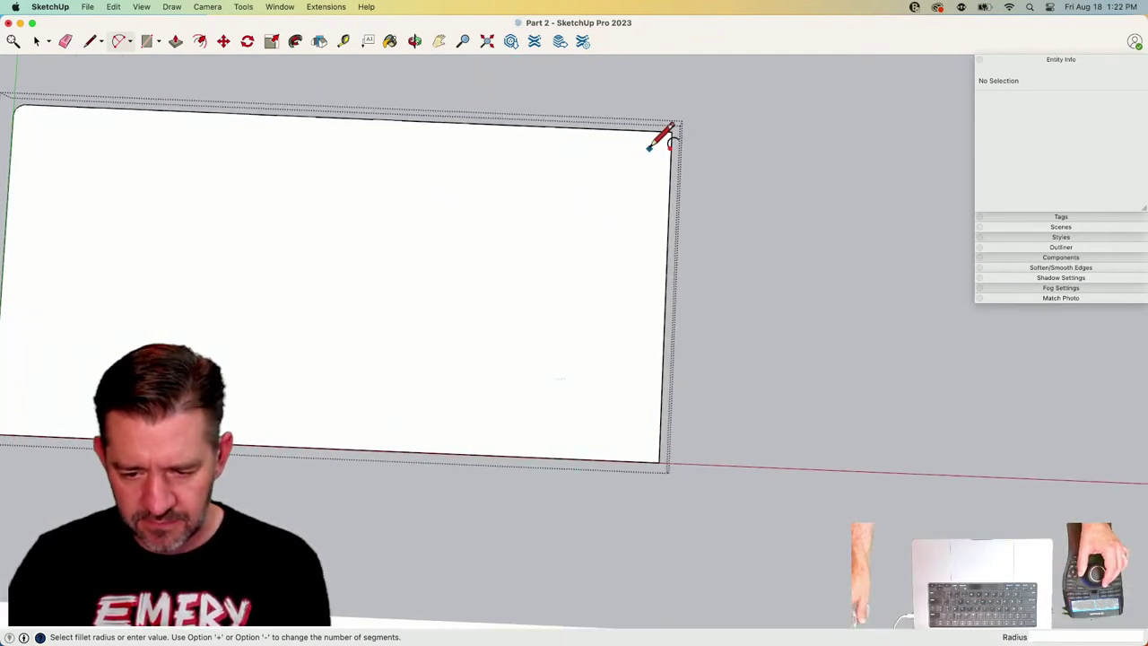
double_click(650, 148)
scroll(643, 356, "up", 2)
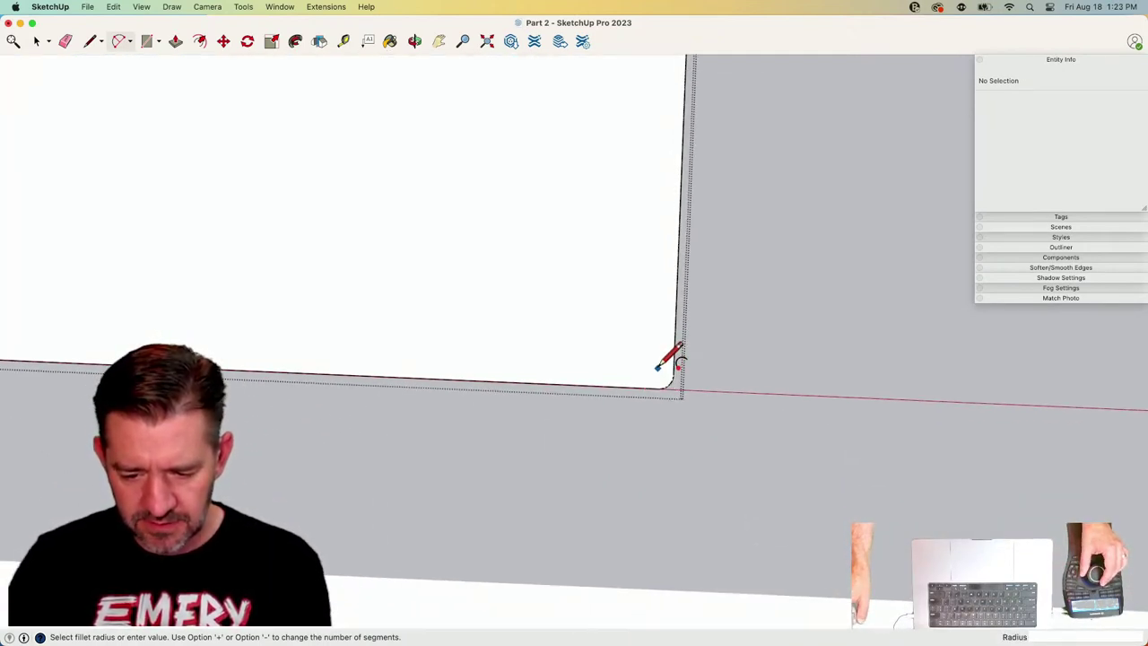
Extrude the rounded-corner 110 by 55 m rectangle face upward 1 m.
key("e")
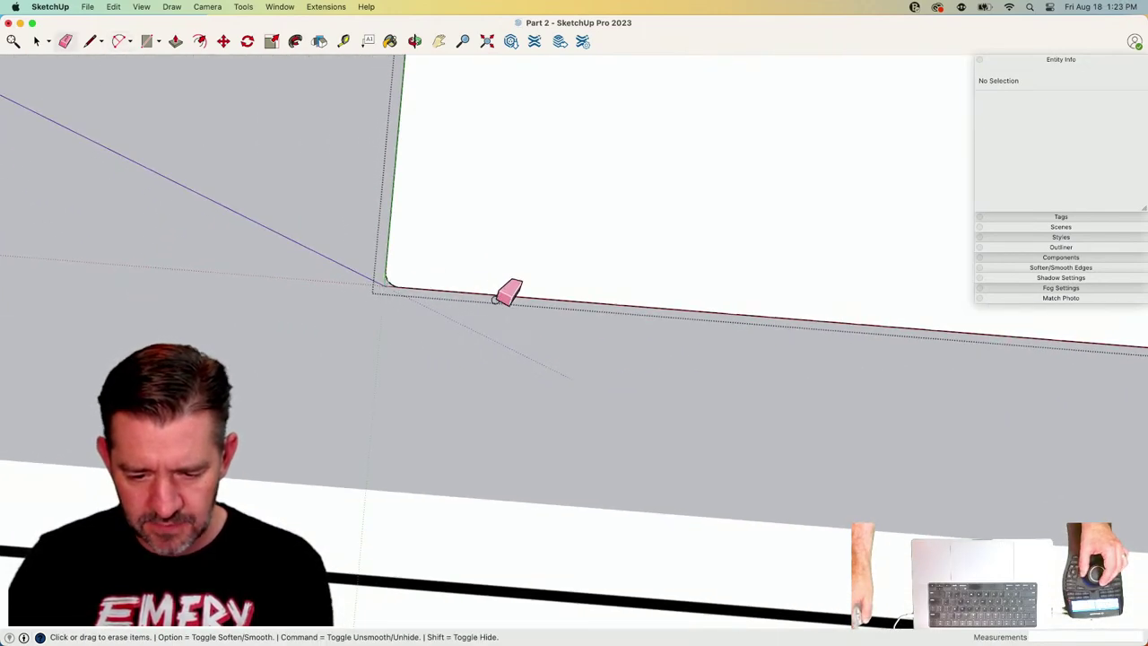
key("space")
scroll(517, 327, "down", 5)
scroll(495, 319, "up", 3)
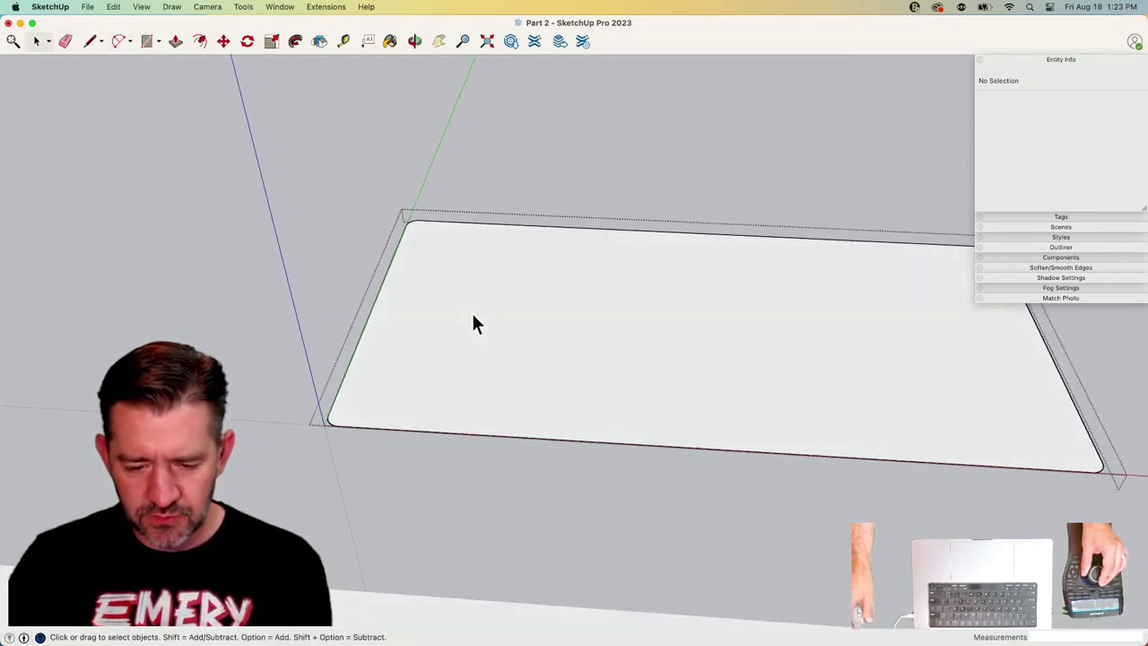
middle_click_drag(475, 323, 374, 363)
key("p")
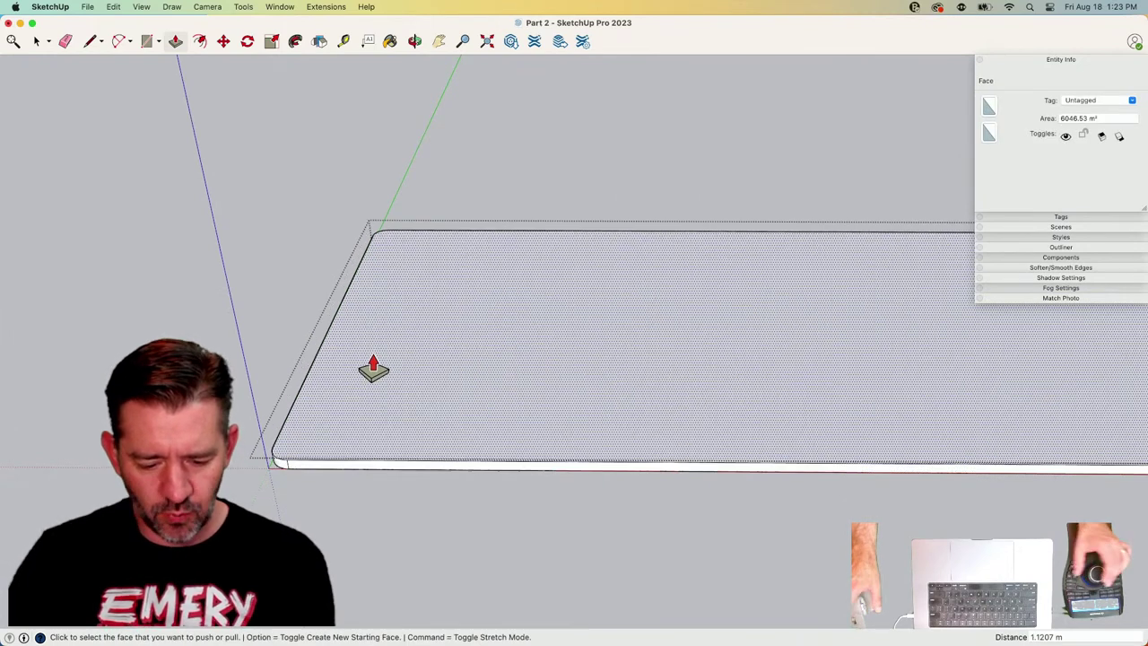
type("1")
key("Return")
Draw a 2 m line inward from the top face's short edge and a 2 m vertical line from its end.
key("l")
scroll(363, 354, "up", 3)
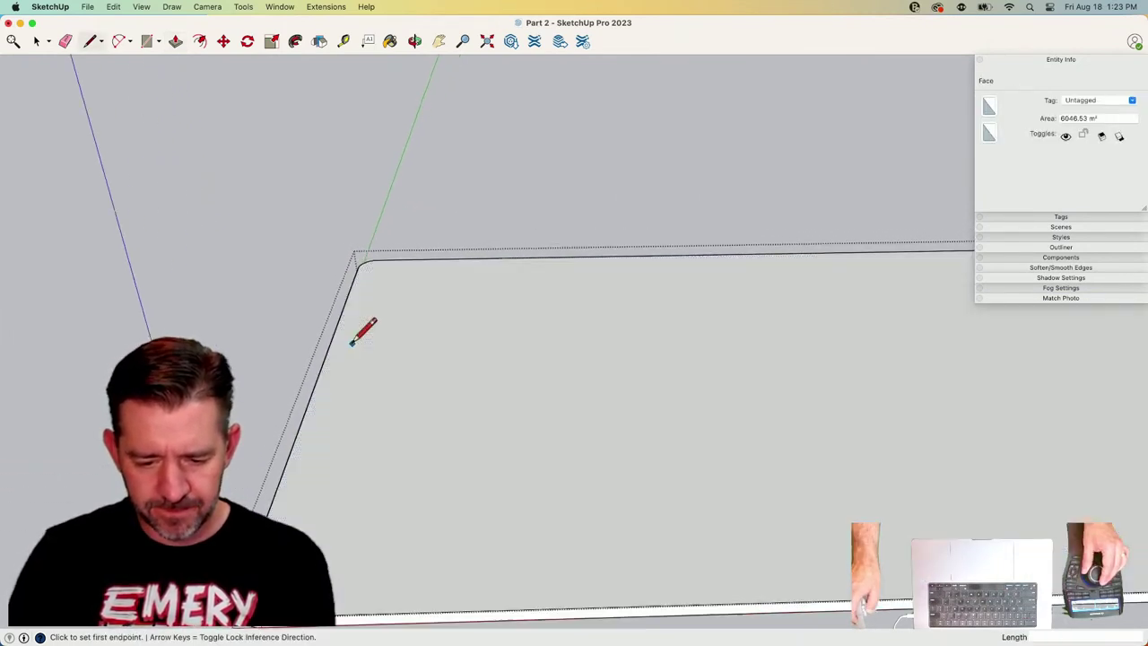
scroll(353, 343, "up", 1)
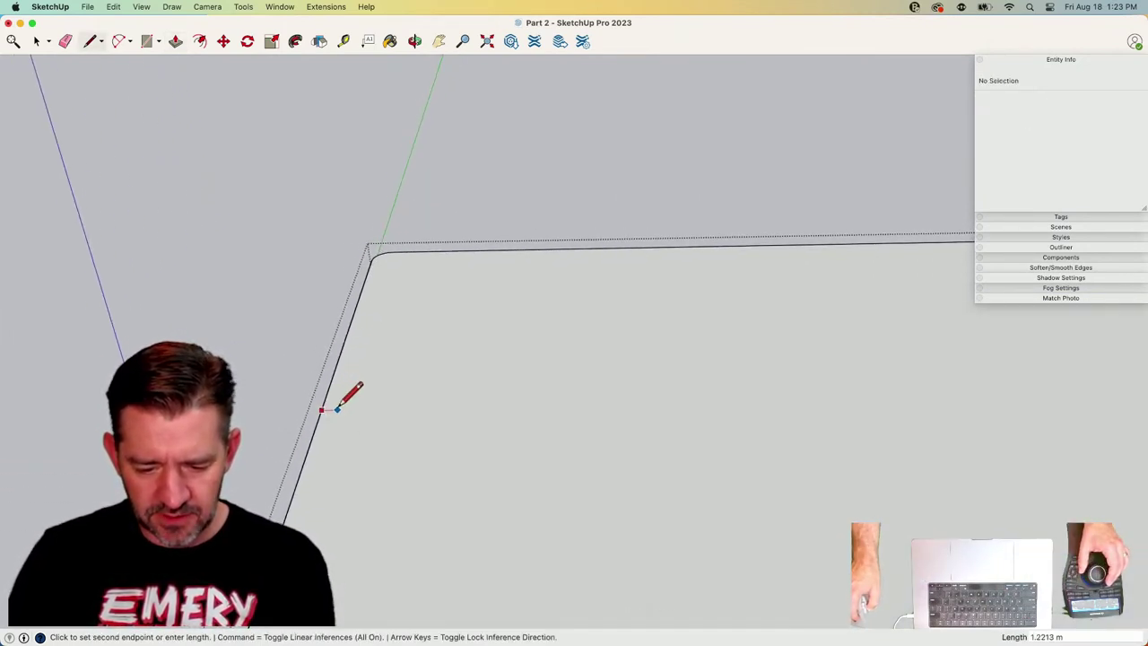
type("2")
key("Return")
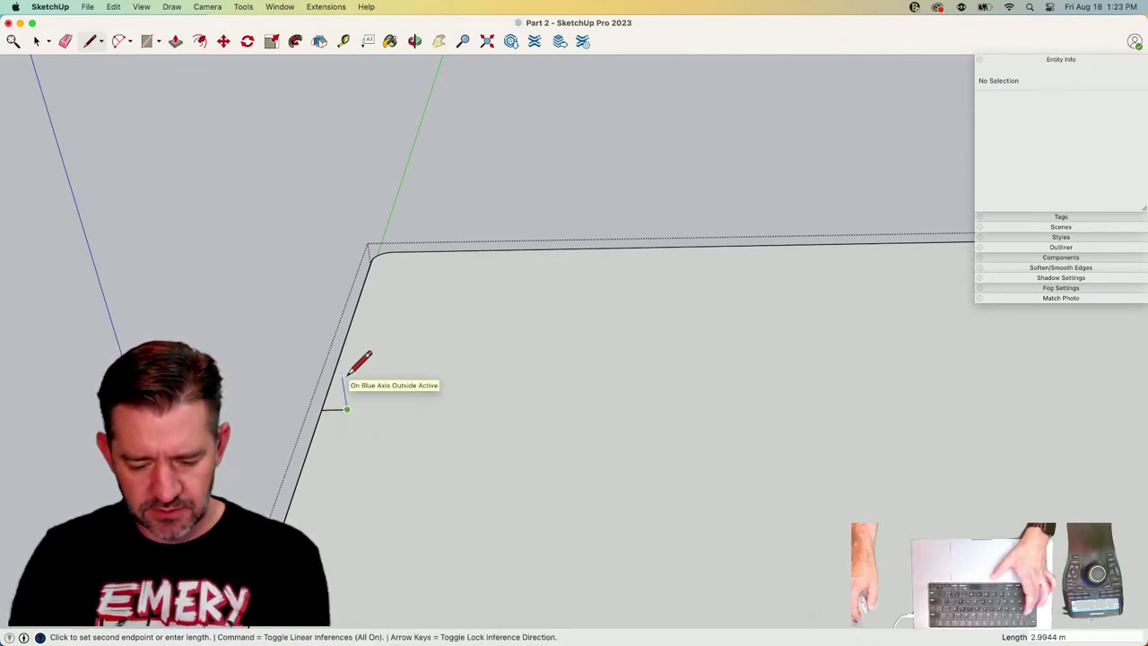
type("2")
key("Return")
key("a")
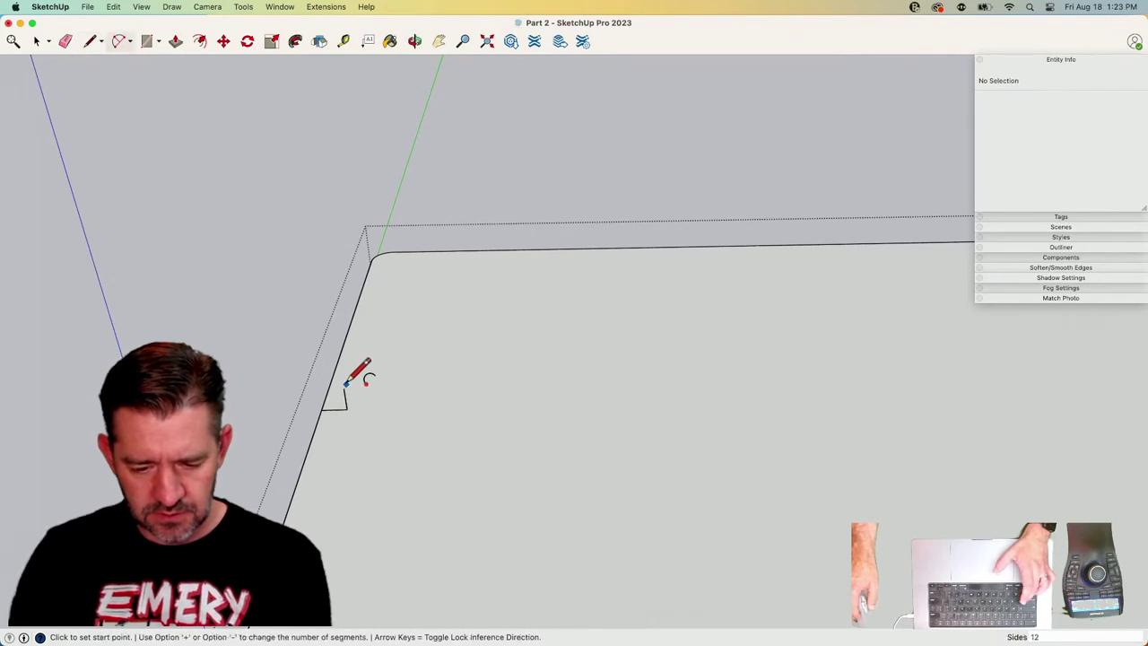
left_click(344, 386)
left_click(322, 409)
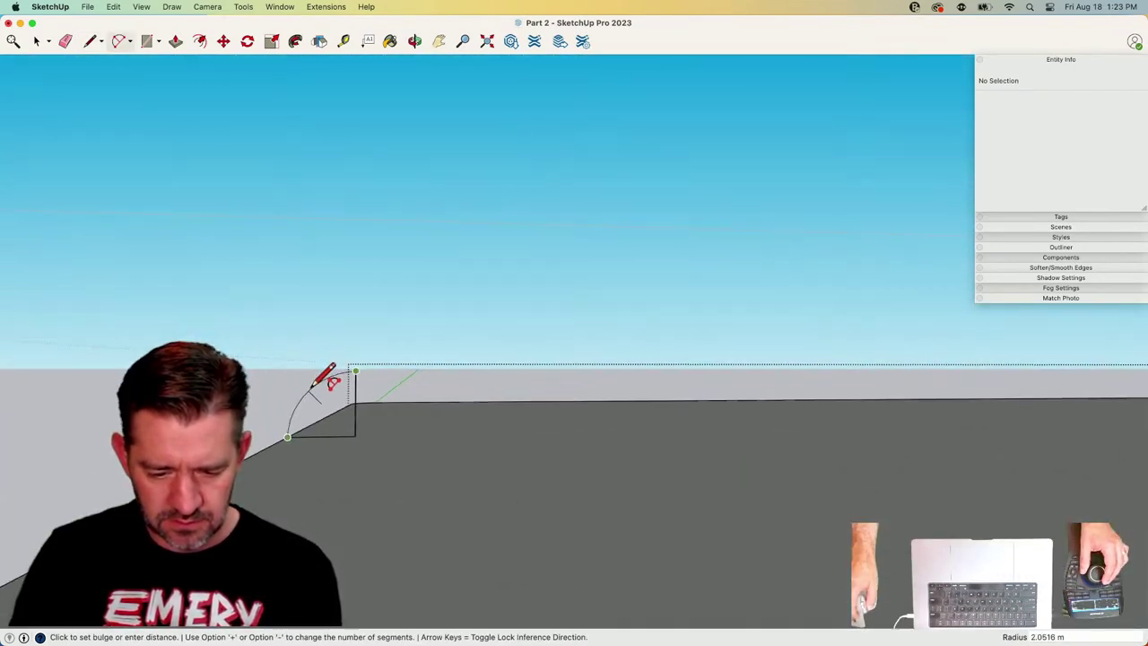
key("space")
Close the quarter-round profile with an arc tangent to a temporary line at the vertical line's upper end, and erase that line.
key("l")
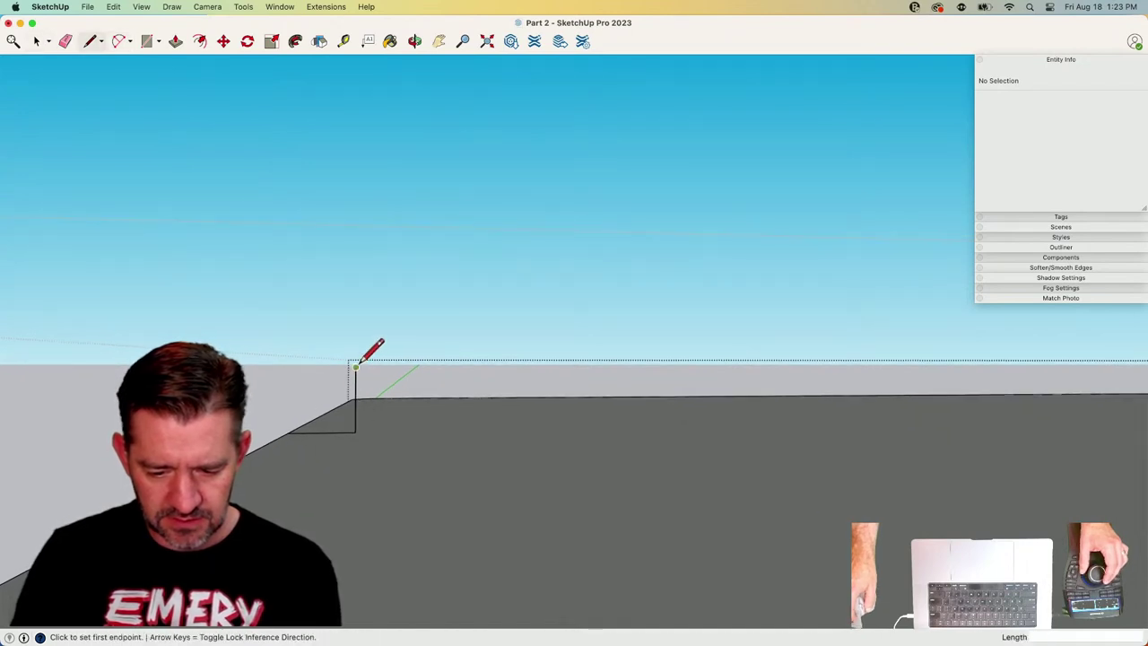
key("Escape")
middle_click_drag(435, 370, 258, 475)
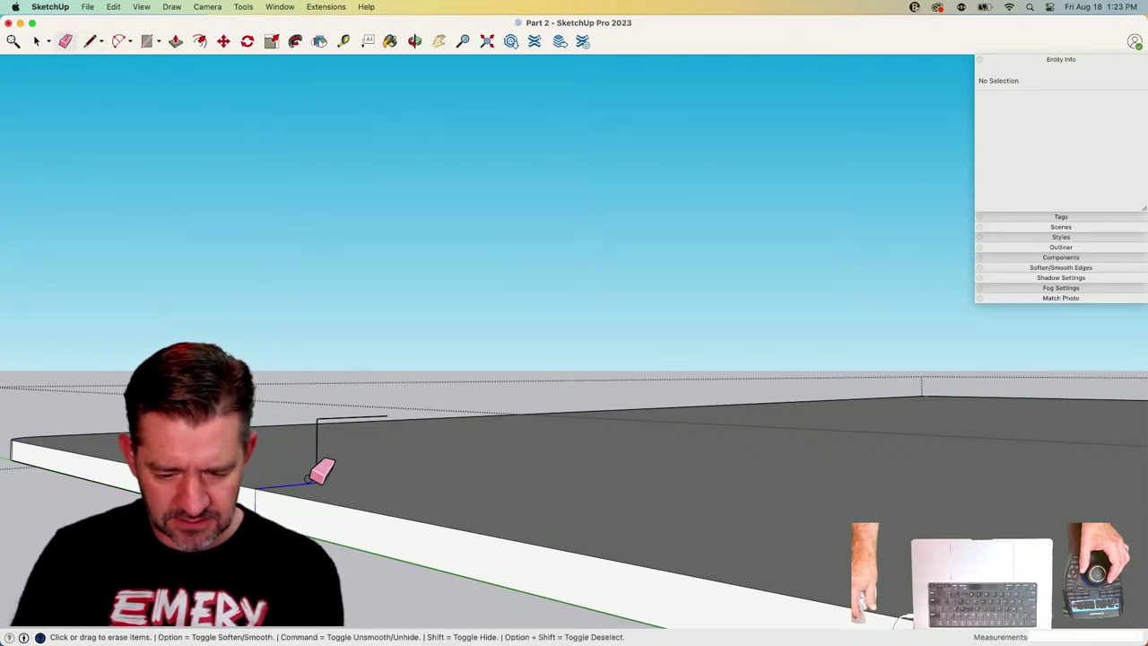
left_click_drag(308, 479, 320, 471)
key("a")
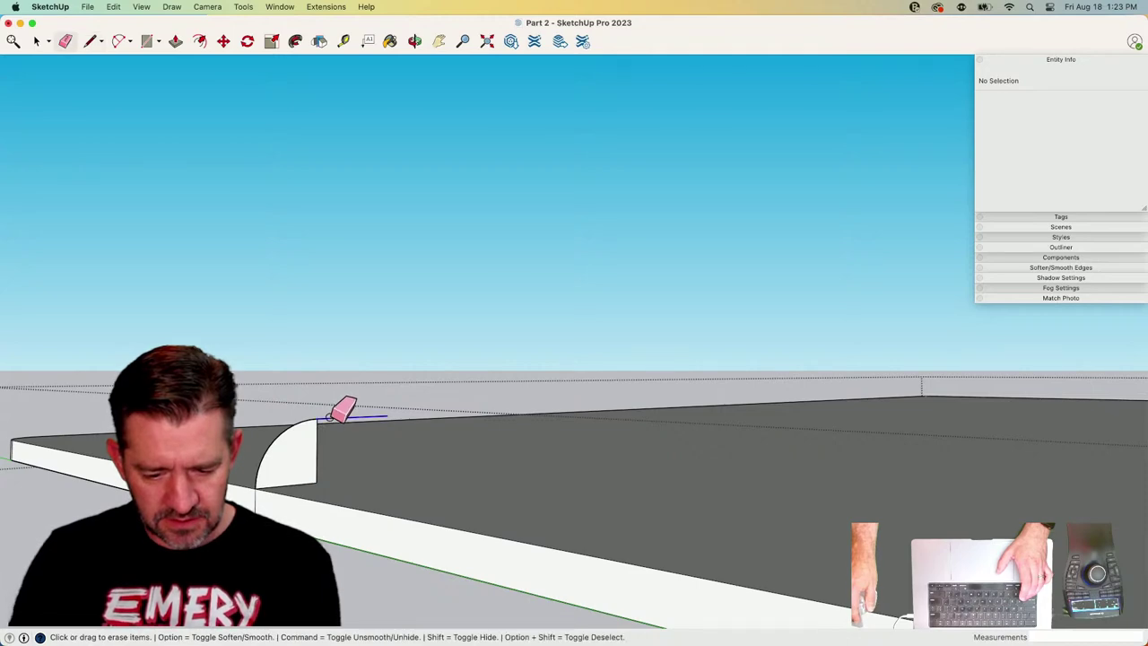
key("space")
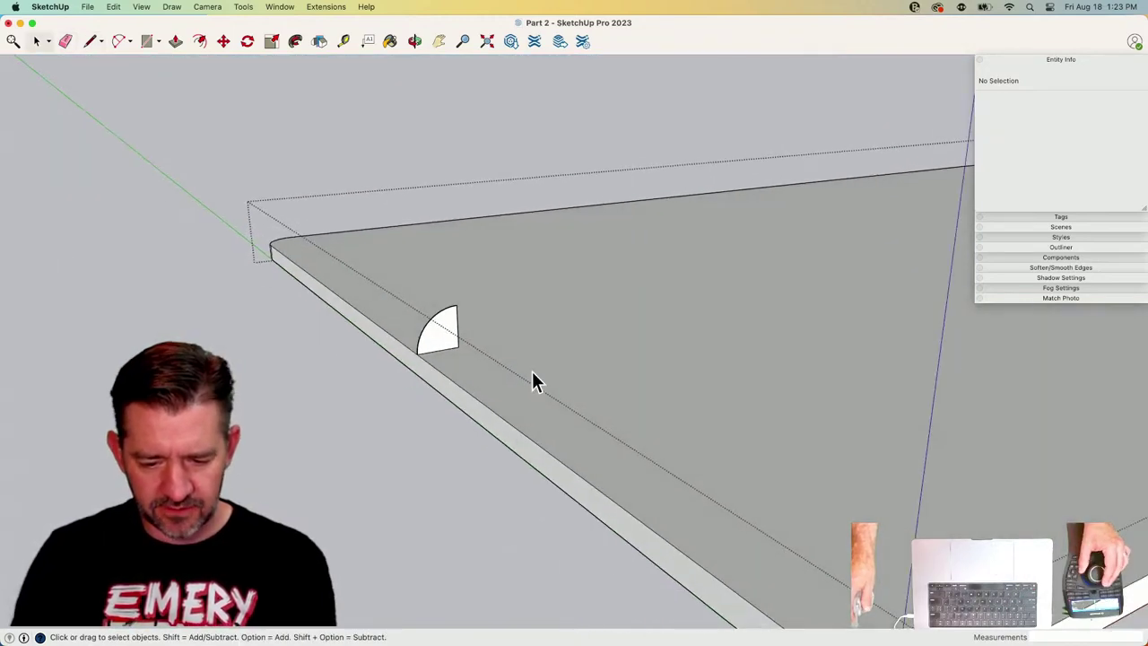
Sweep the quarter-round profile around the top face's perimeter with Follow Me.
double_click(530, 362)
left_click(534, 381, "shift")
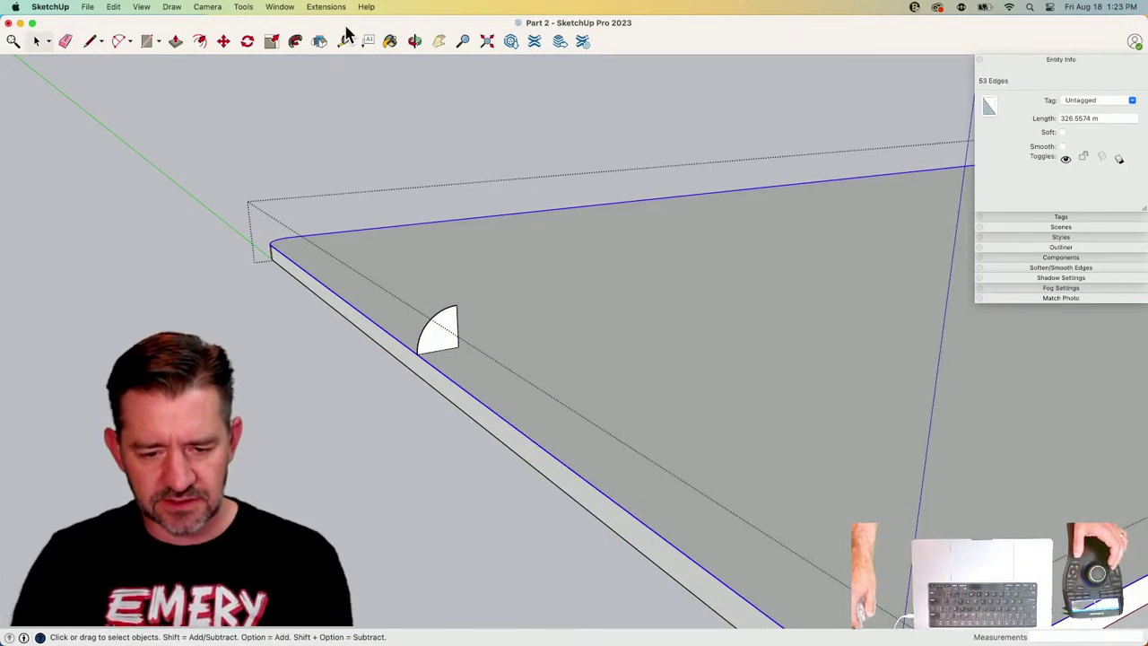
left_click(296, 45)
left_click(439, 334)
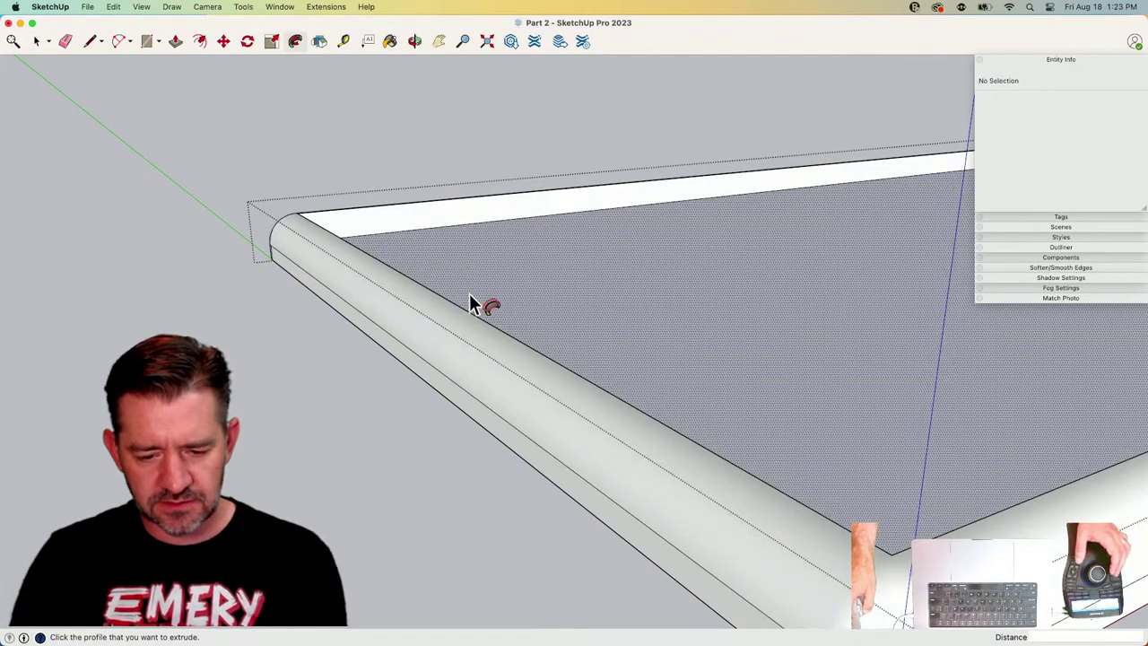
Trace an inner upper edge of the swept rim with a line to cap the opening with a face.
key("l")
middle_click_drag(304, 214, 518, 357)
left_click(343, 231)
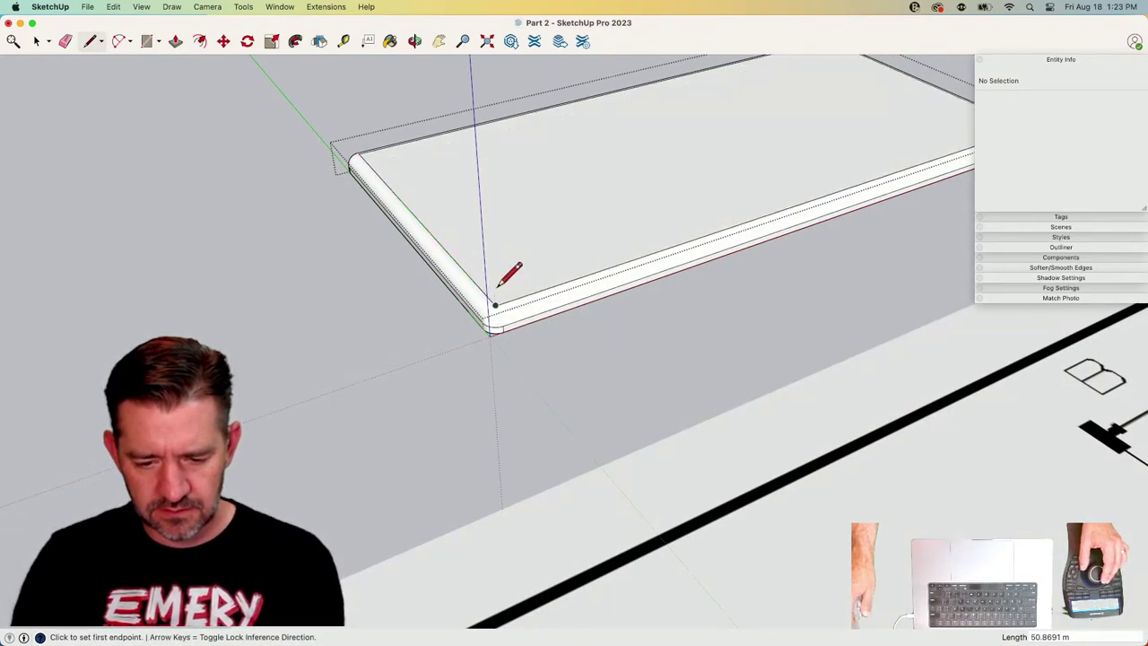
key("e")
key("space")
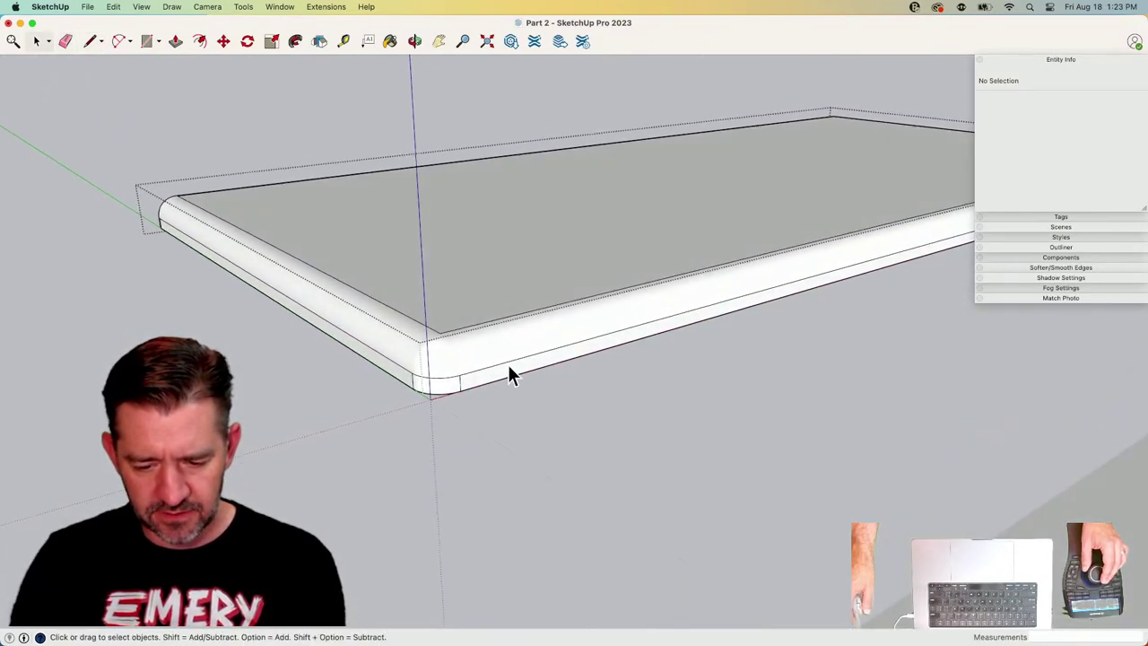
Select all connected geometry of the rounded slab and soften its edges, including coplanar ones.
triple_click(494, 341)
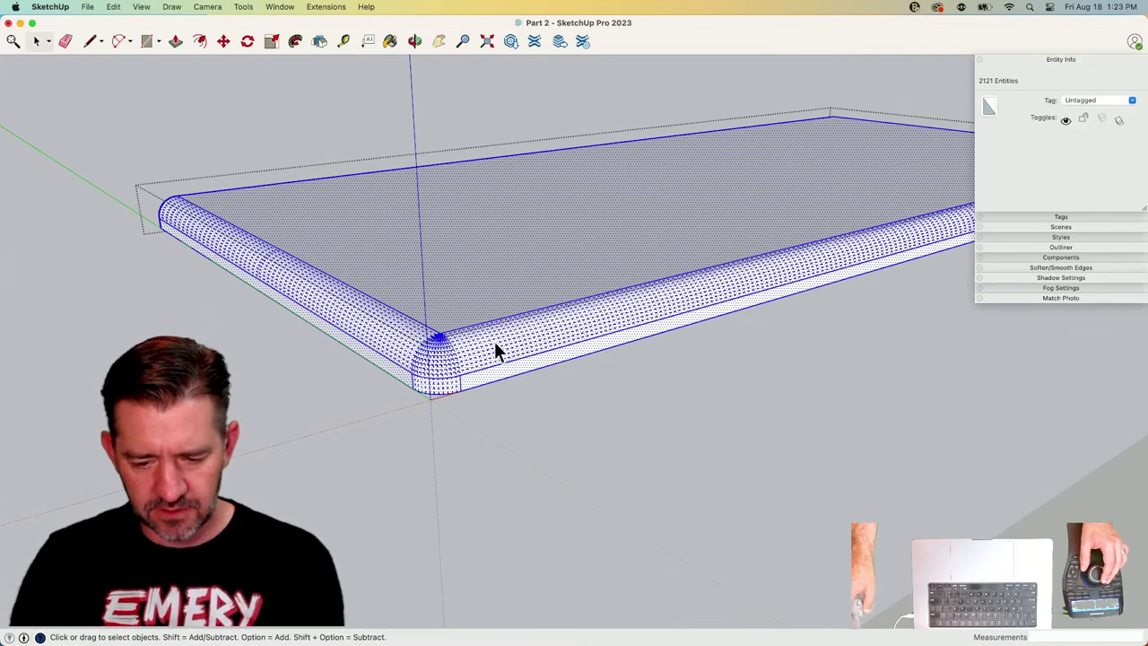
left_click(1058, 268)
left_click(987, 325)
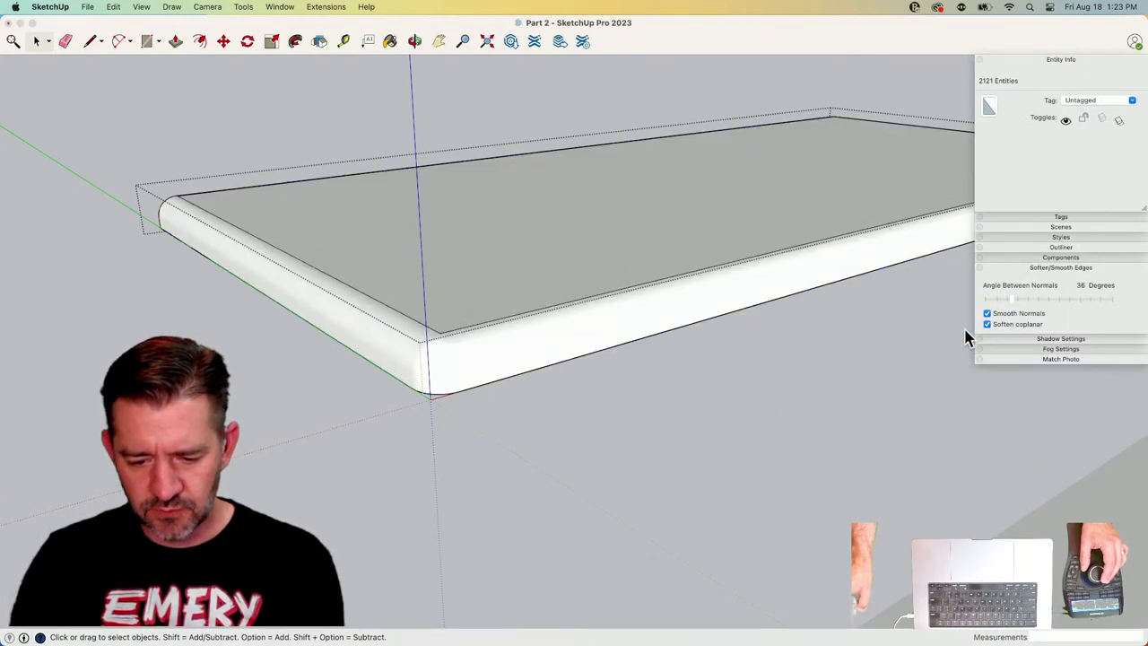
left_click(441, 324)
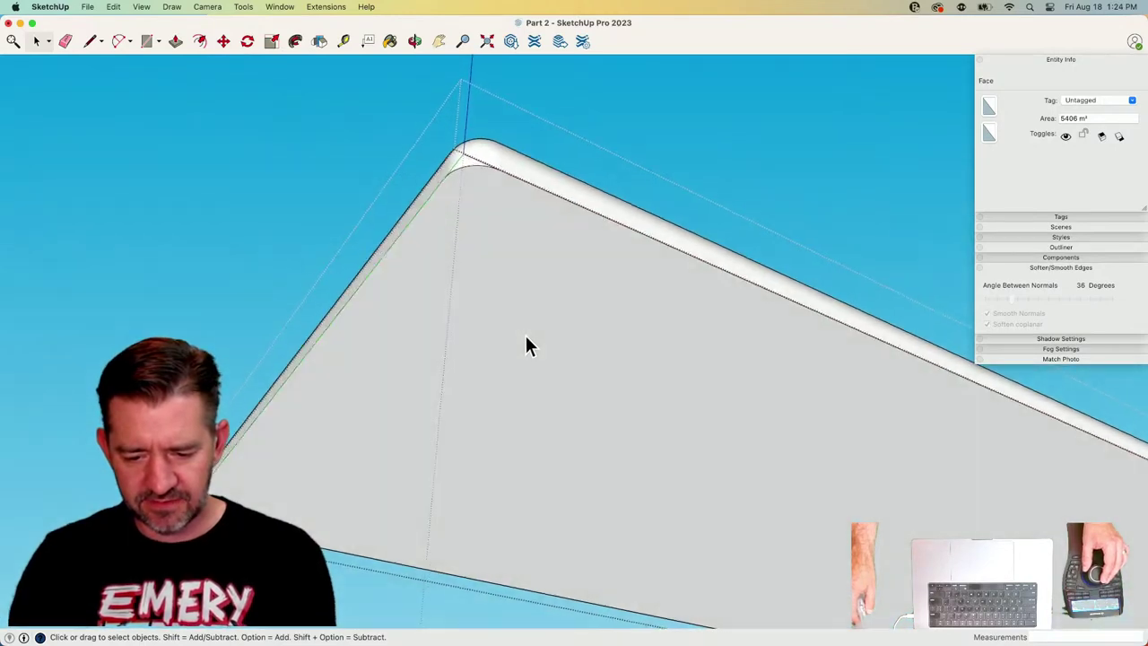
Hide the slab's underside face and remove the leftover inner face and stray edges inside the slab.
left_click(525, 344)
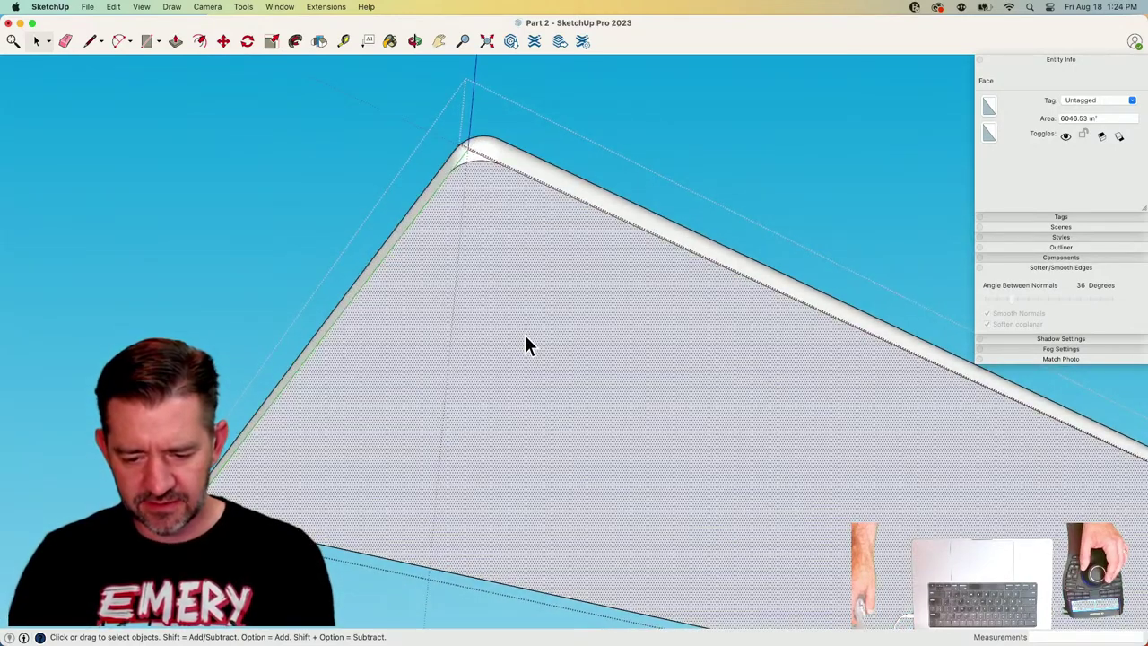
right_click(525, 341)
left_click(558, 370)
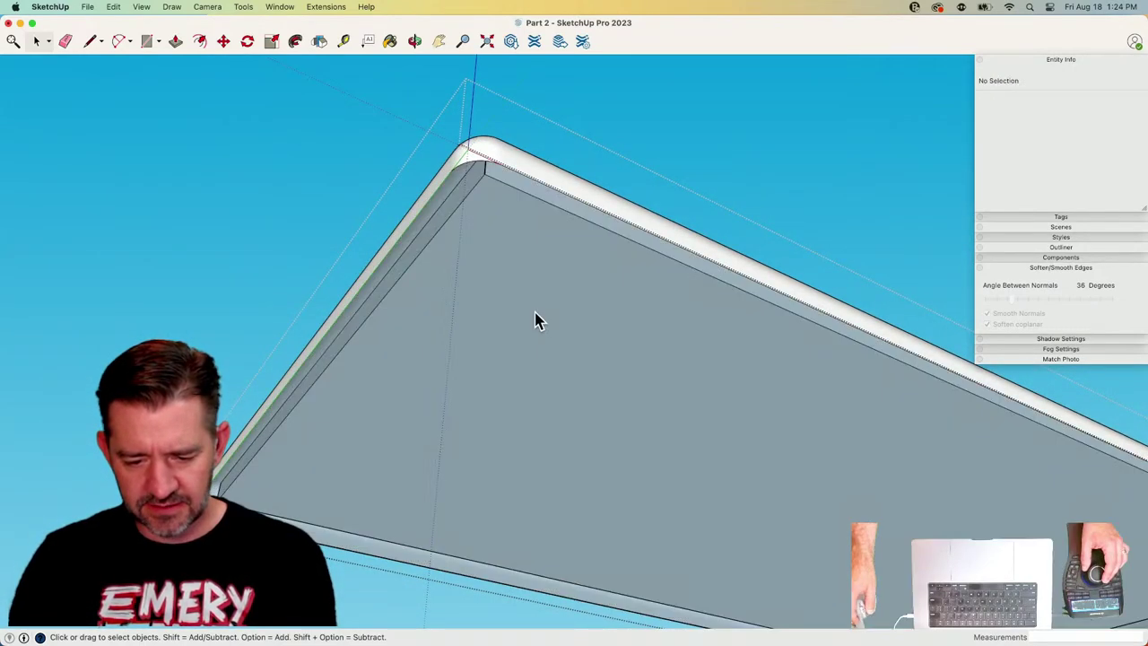
double_click(501, 310)
key("Delete")
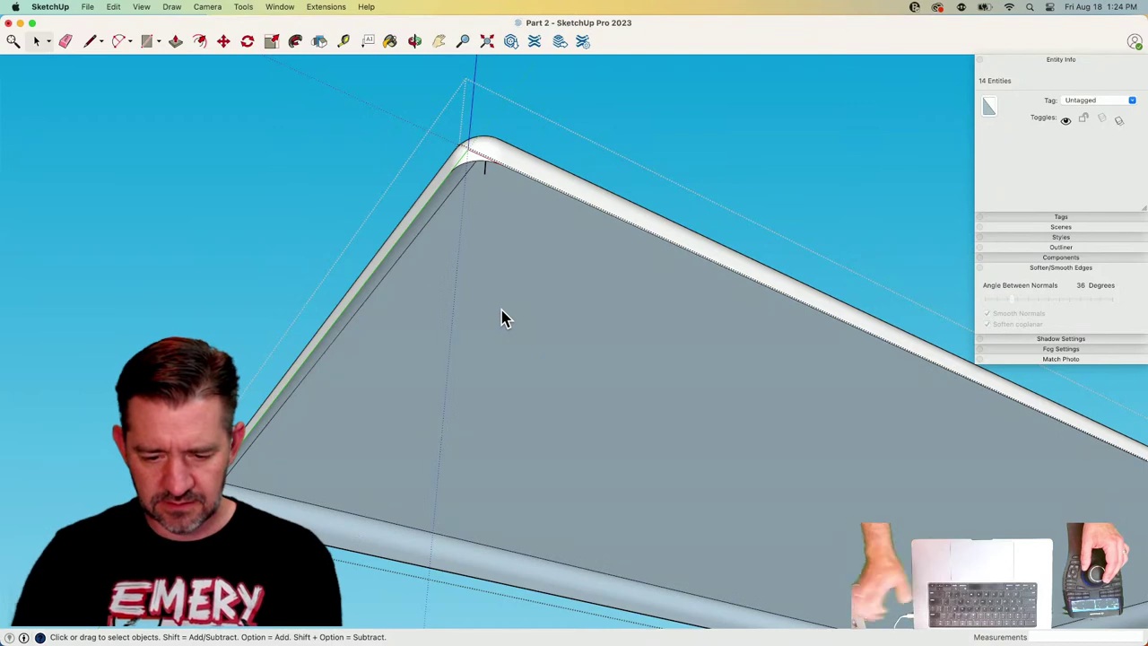
key("e")
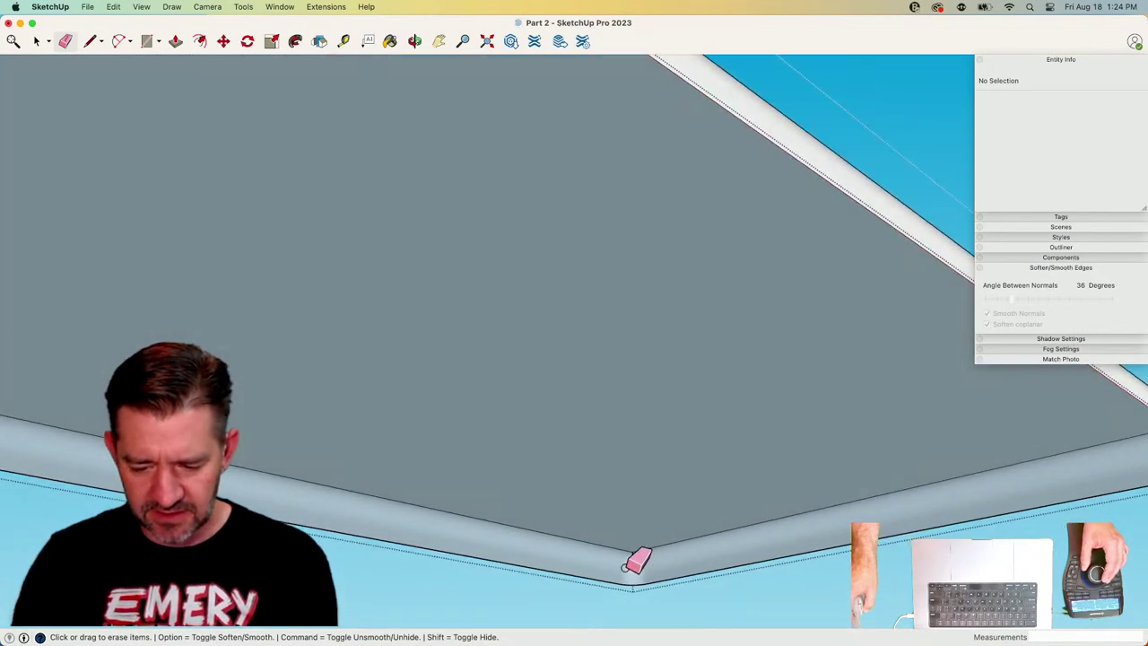
middle_click_drag(637, 560, 821, 426)
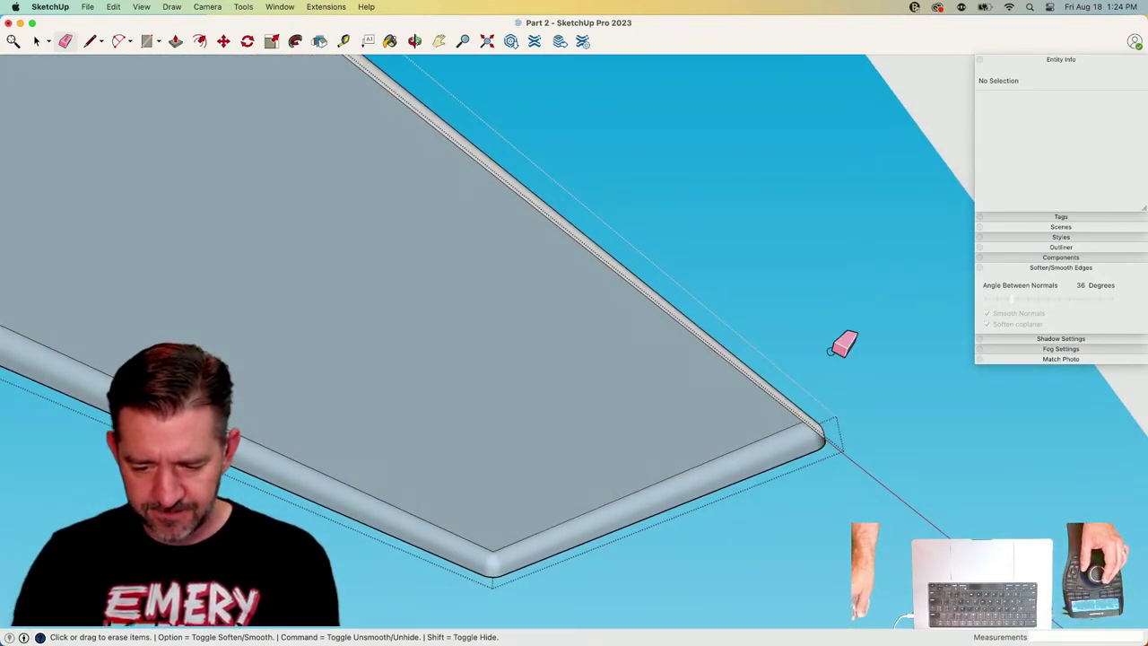
Unhide the underside face and soften all edges of the cleaned slab again, including coplanar ones, leaving the group.
left_click(113, 6)
mouse_move(170, 203)
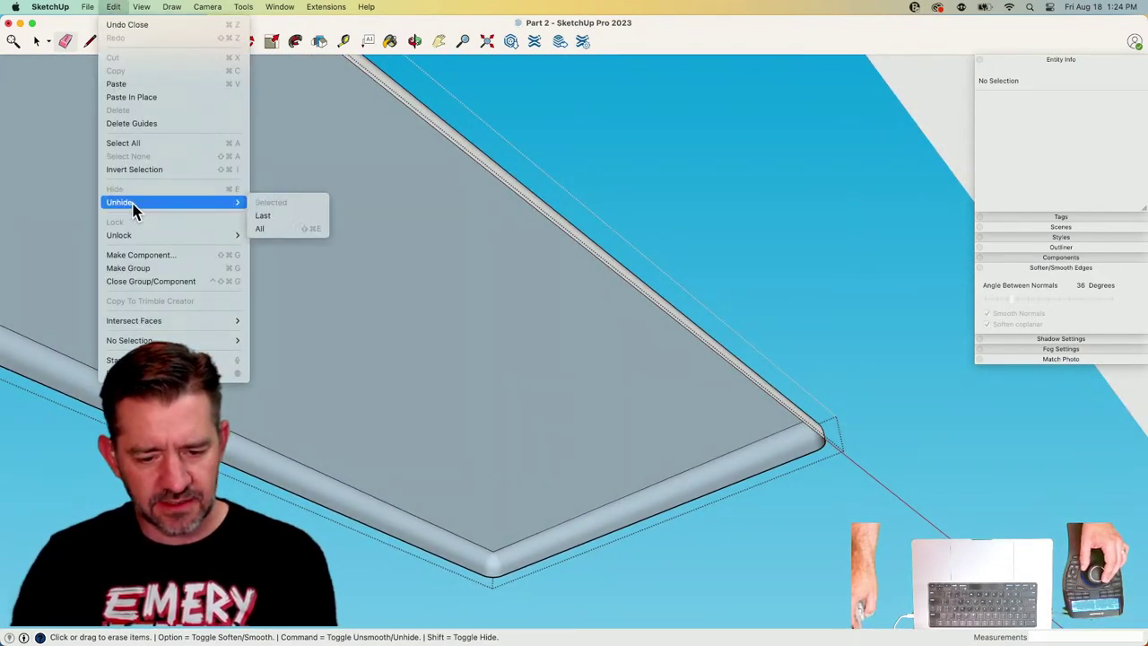
left_click(269, 215)
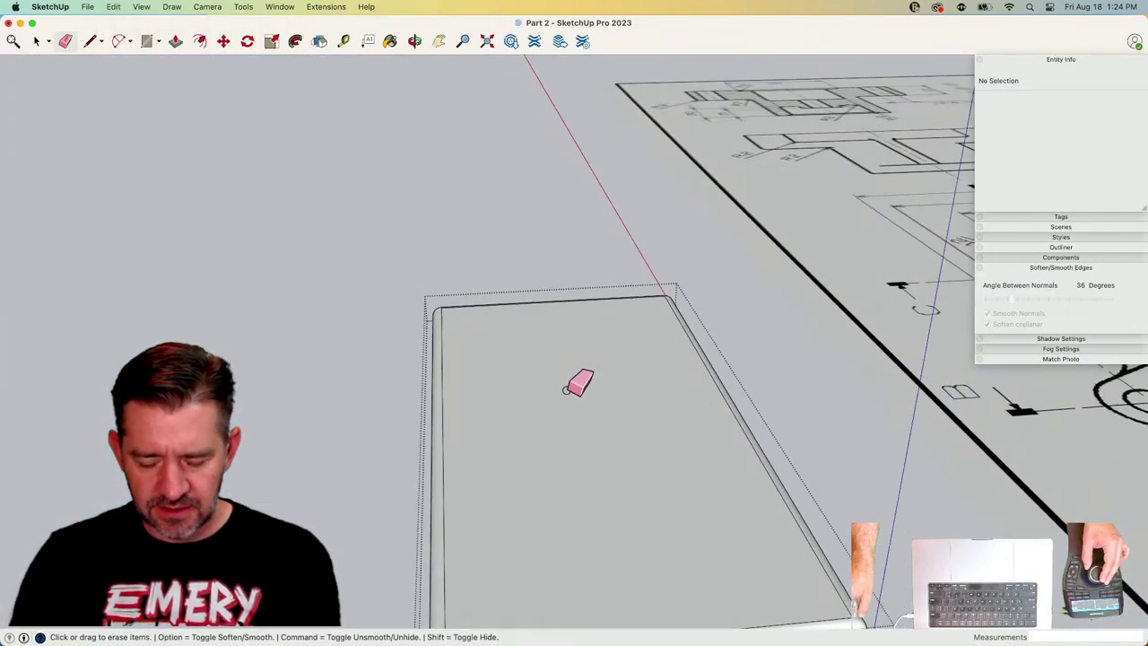
key("space")
triple_click(566, 394)
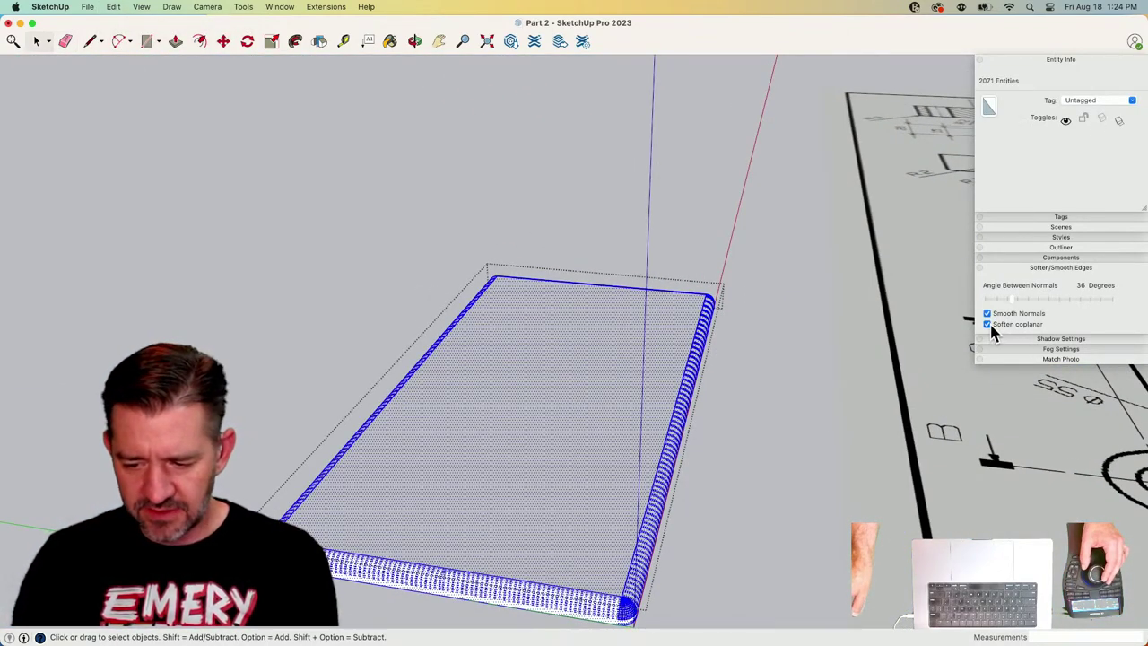
left_click(688, 218)
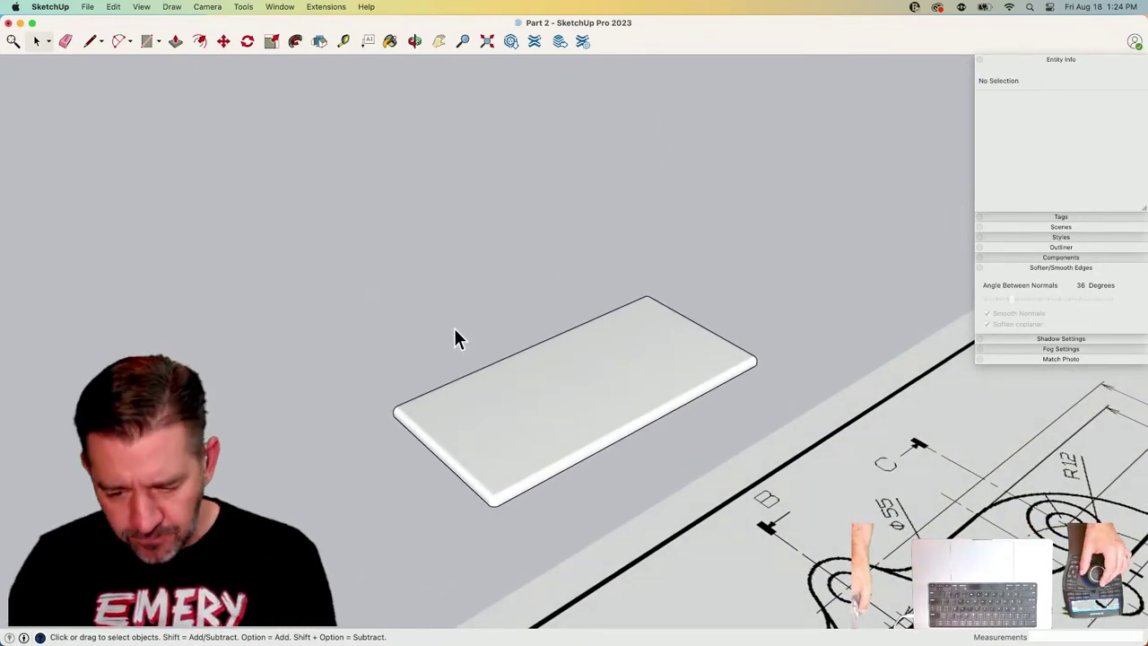
Bring the hidden quarter components back into view around the finished rounded slab.
middle_click_drag(550, 419, 591, 492)
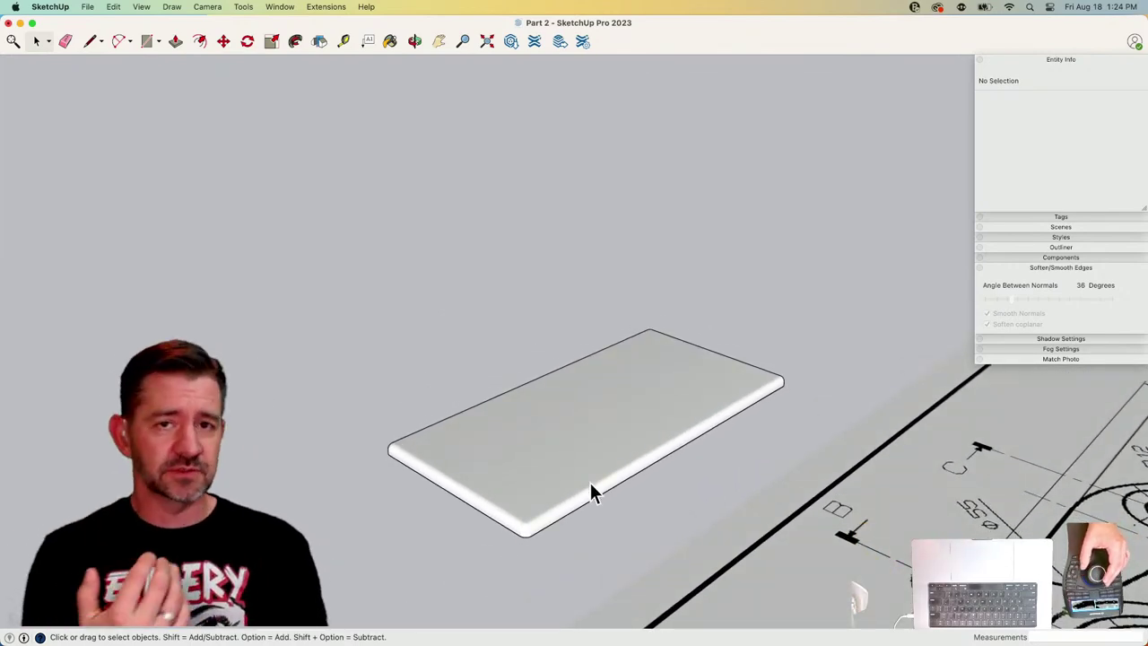
left_click(113, 7)
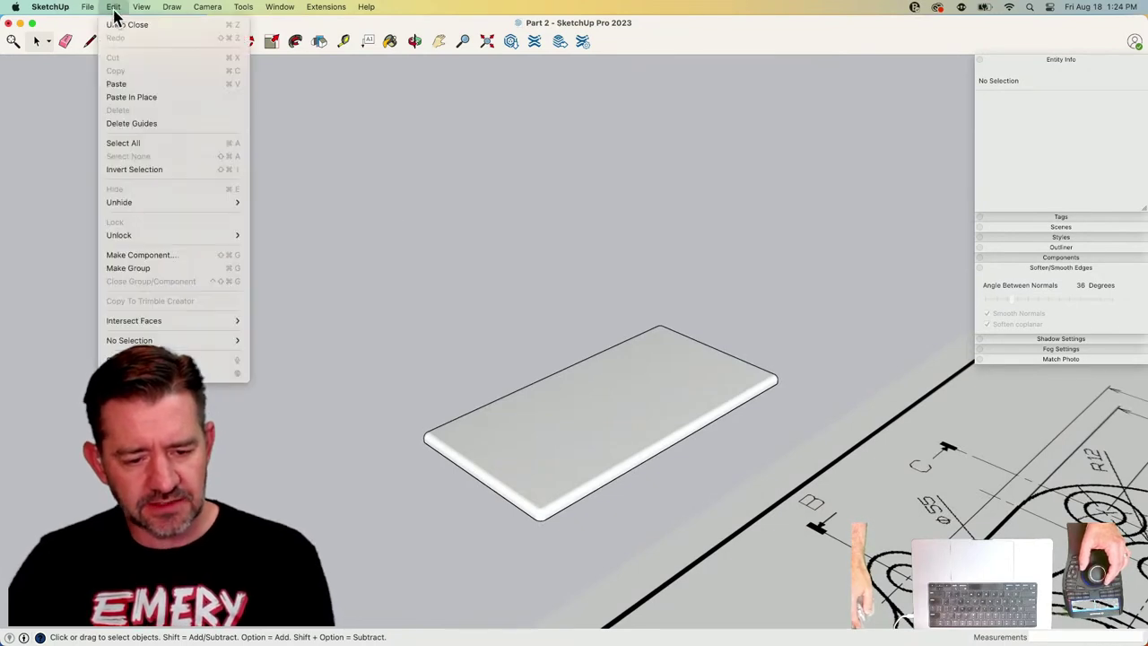
Open the "Quarter of a thing" component and examine its geometry from several sides.
left_click(259, 229)
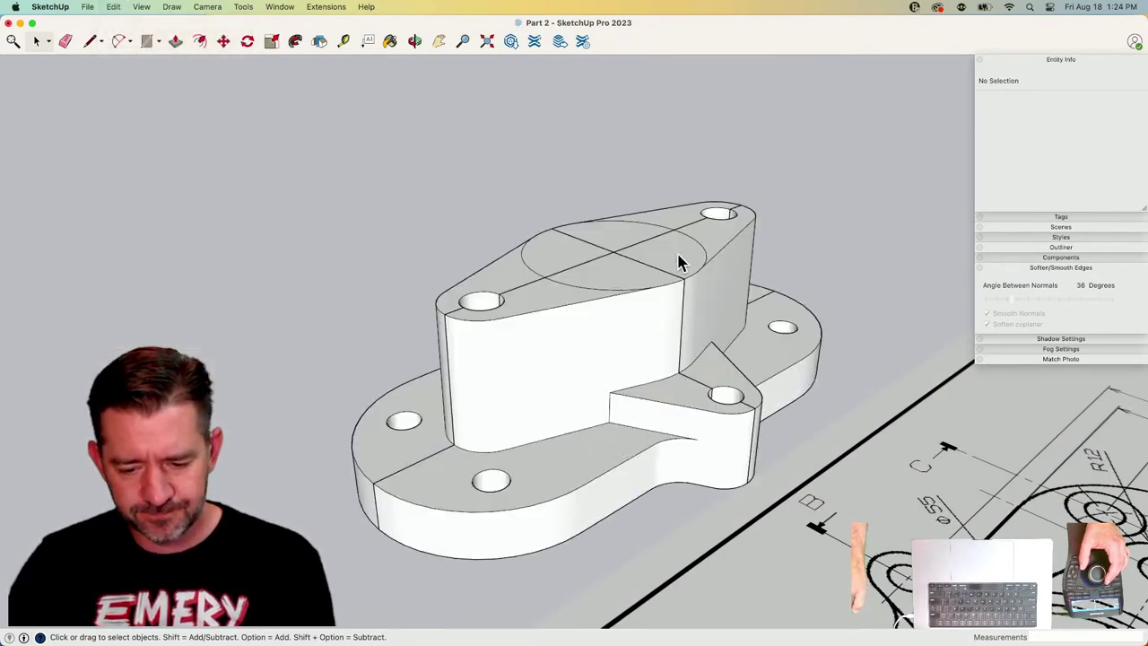
left_click(623, 405)
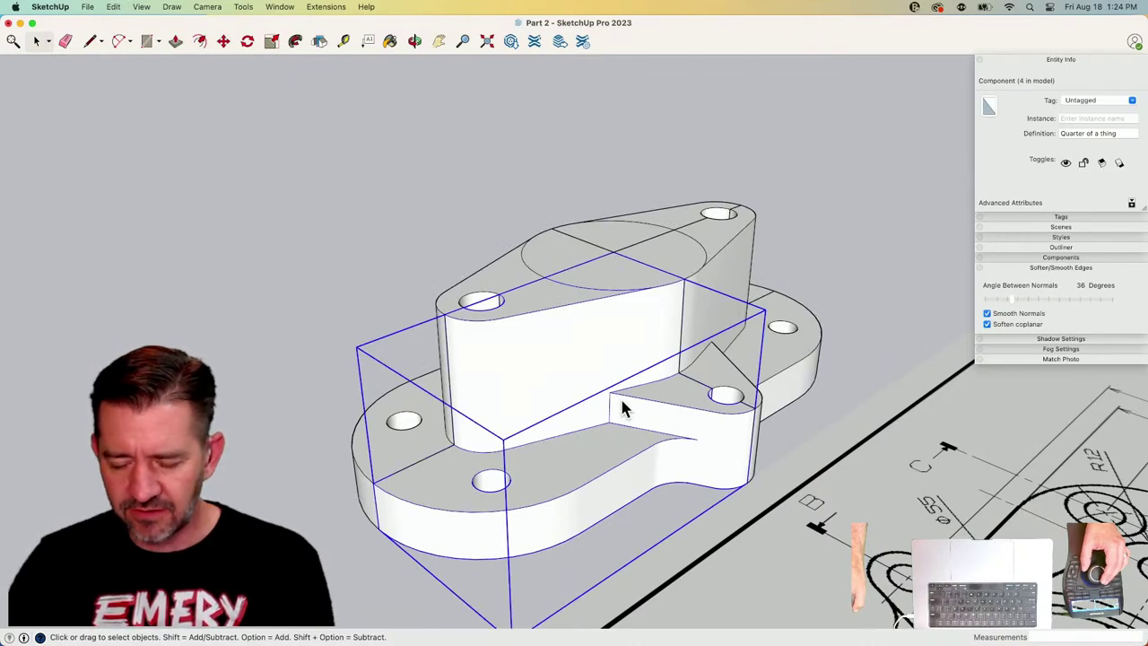
double_click(620, 395)
mouse_move(622, 404)
middle_mouse_down()
mouse_move(649, 349)
mouse_move(246, 83)
mouse_move(259, 93)
middle_mouse_up()
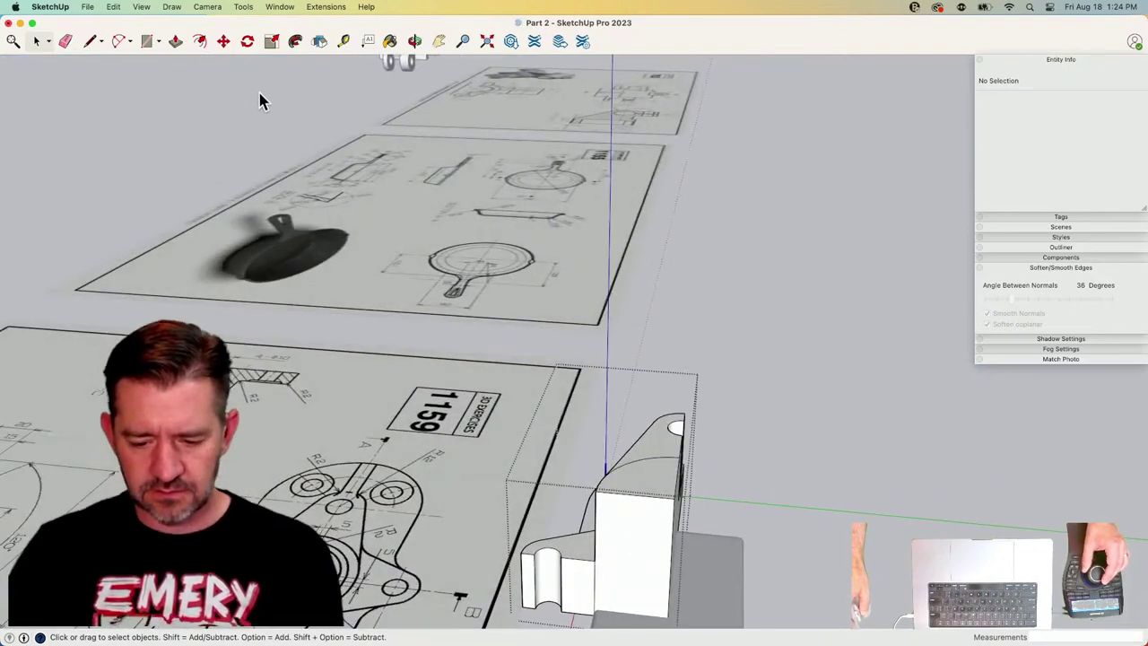
key("e")
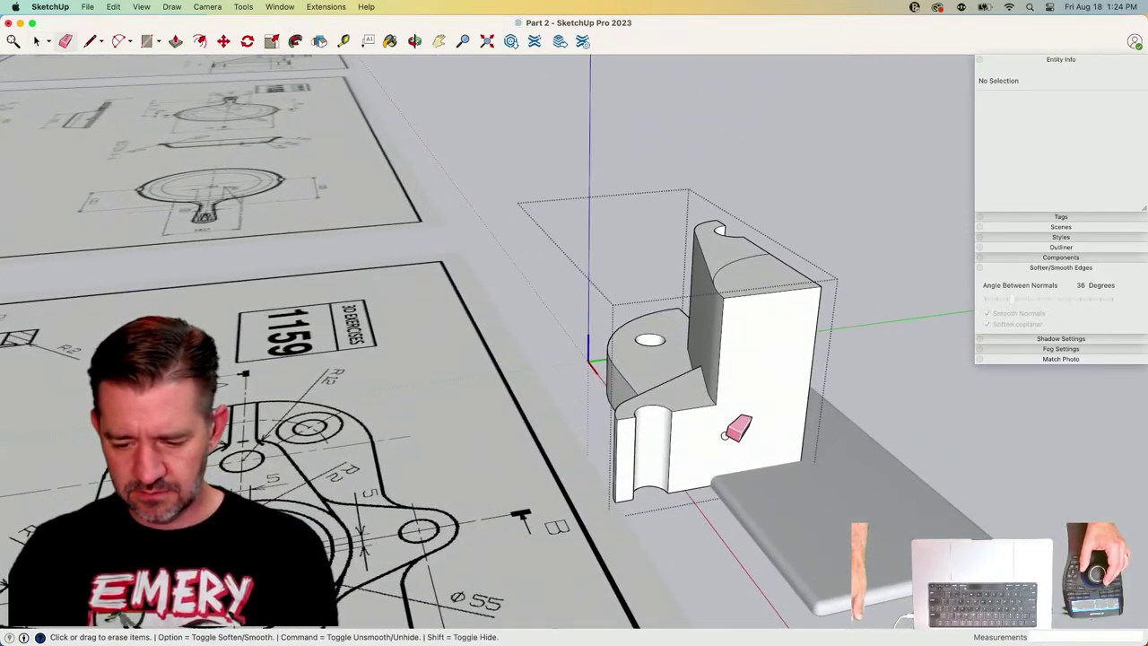
key("space")
mouse_move(761, 430)
middle_mouse_down()
mouse_move(751, 448)
mouse_move(678, 353)
mouse_move(603, 323)
mouse_move(619, 345)
mouse_move(538, 203)
mouse_move(564, 277)
mouse_move(562, 367)
middle_mouse_up()
left_click(550, 383)
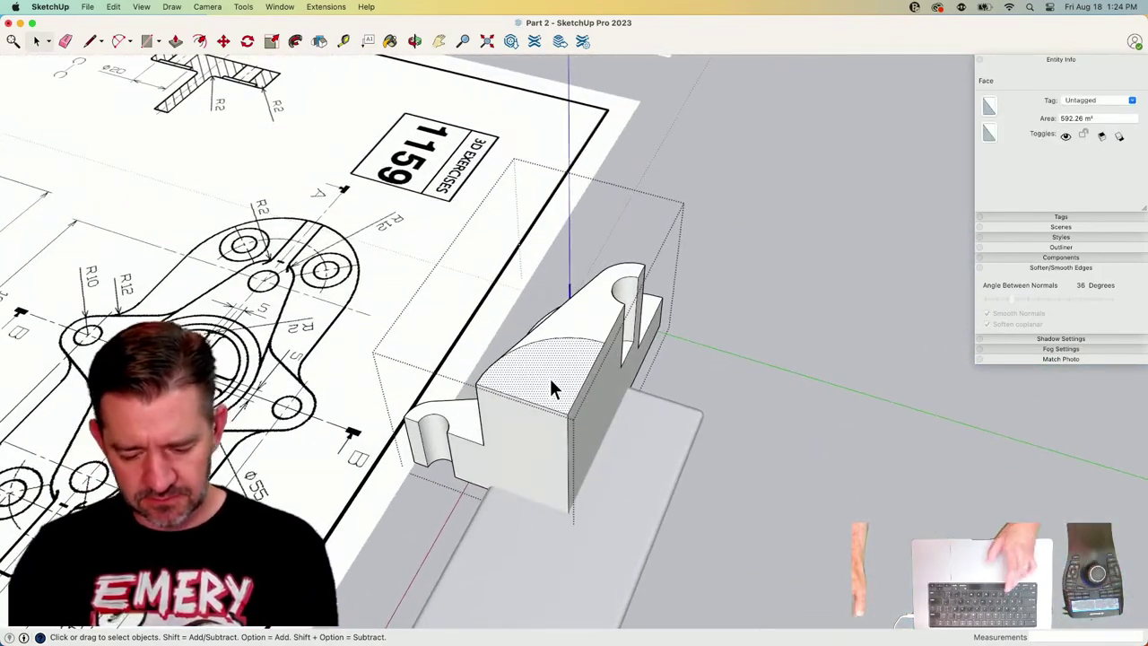
middle_click_drag(548, 375, 626, 217)
left_click(627, 217)
left_click(528, 339)
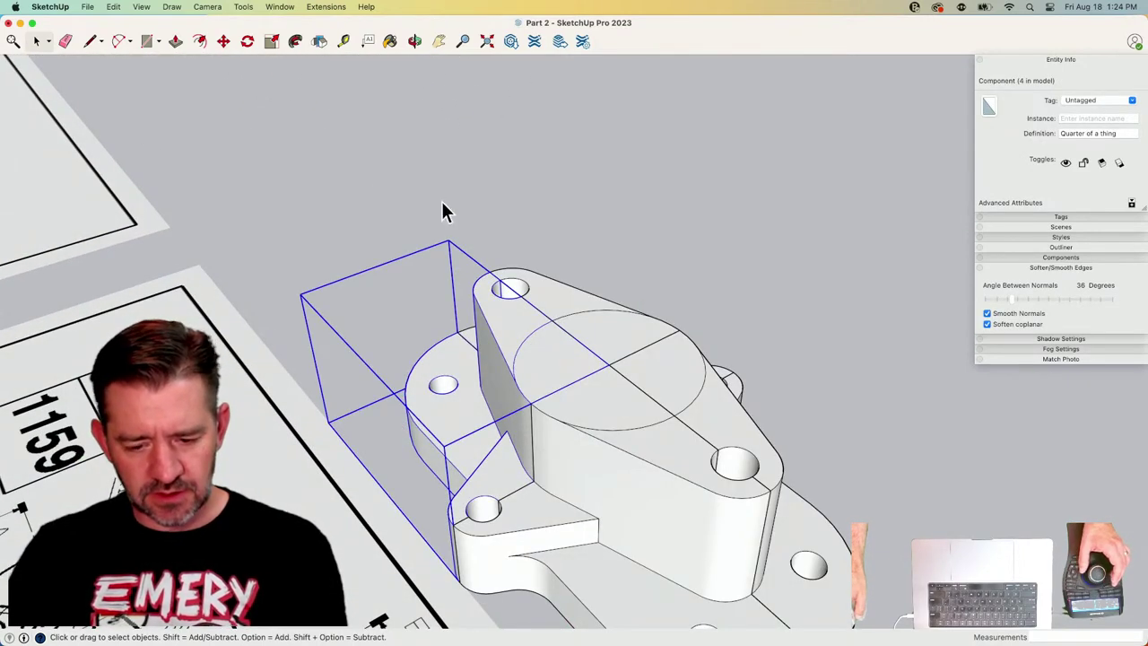
double_click(540, 368)
left_click(277, 7)
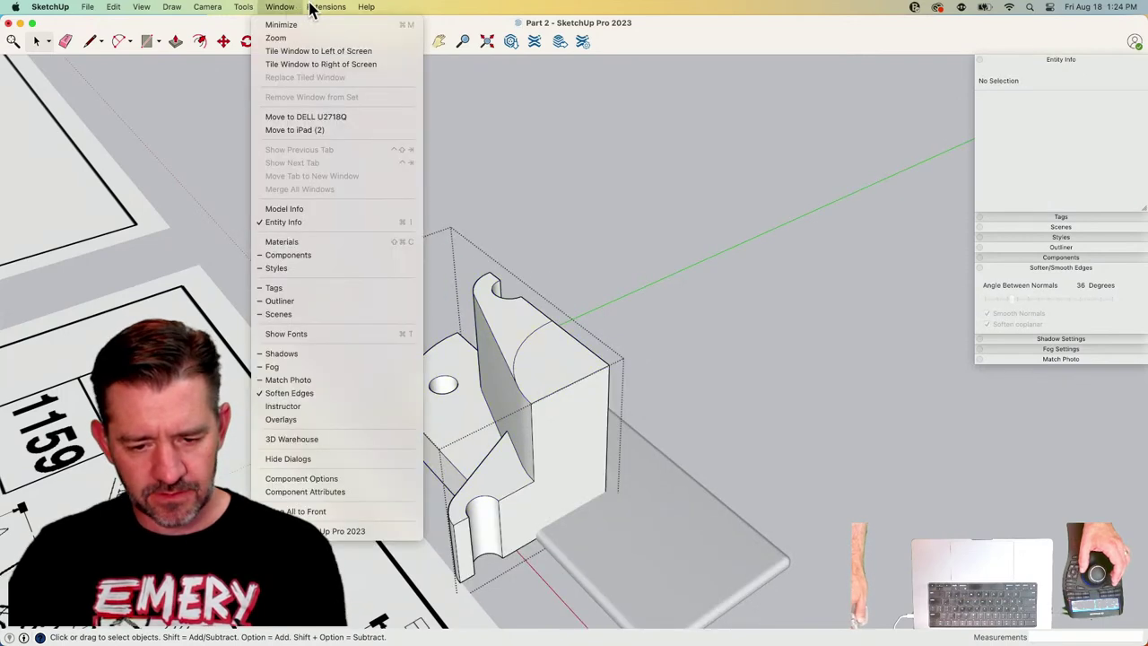
mouse_move(246, 9)
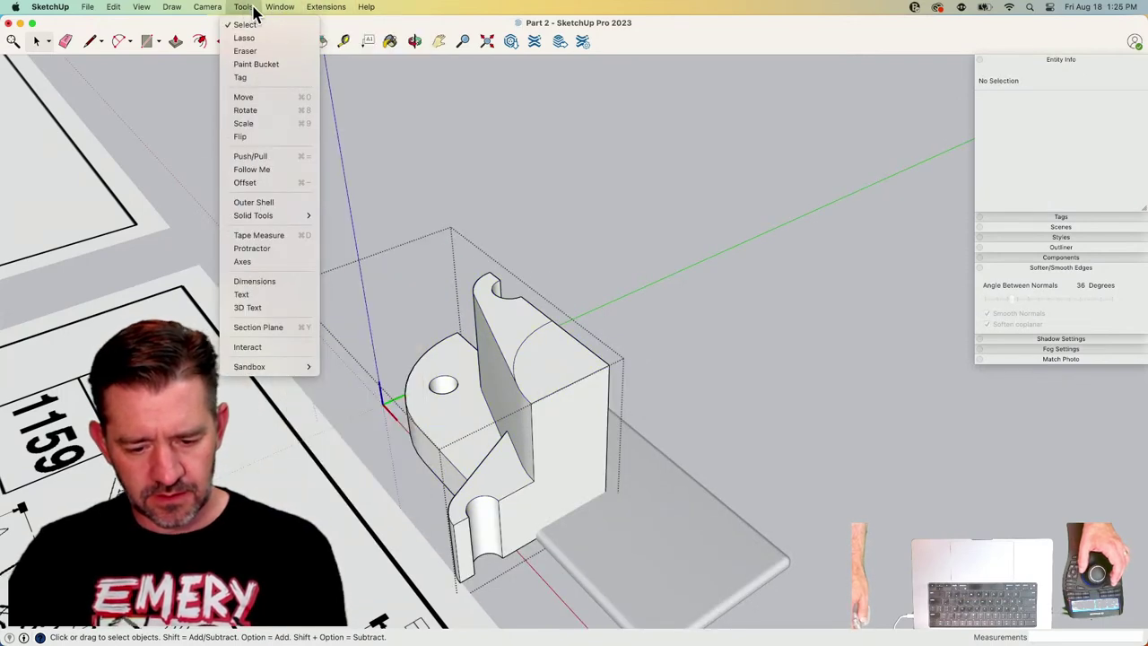
left_click(674, 195)
Inside the "Quarter of a thing" component, select all connected geometry of the quarter body and make it a group.
left_click(538, 347)
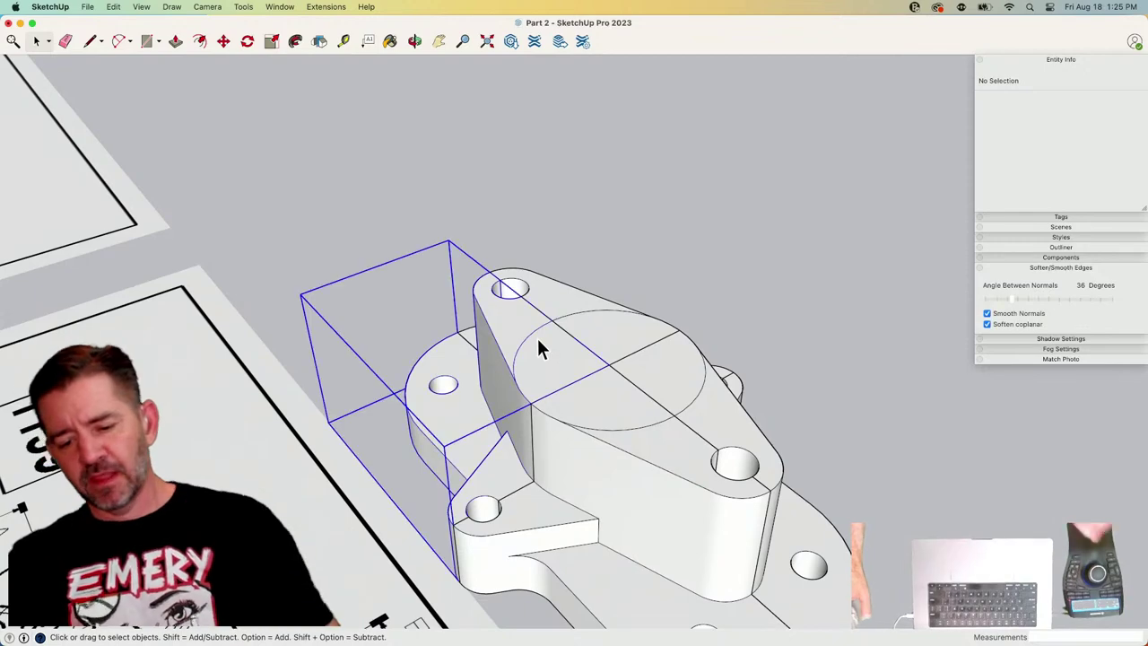
double_click(539, 346)
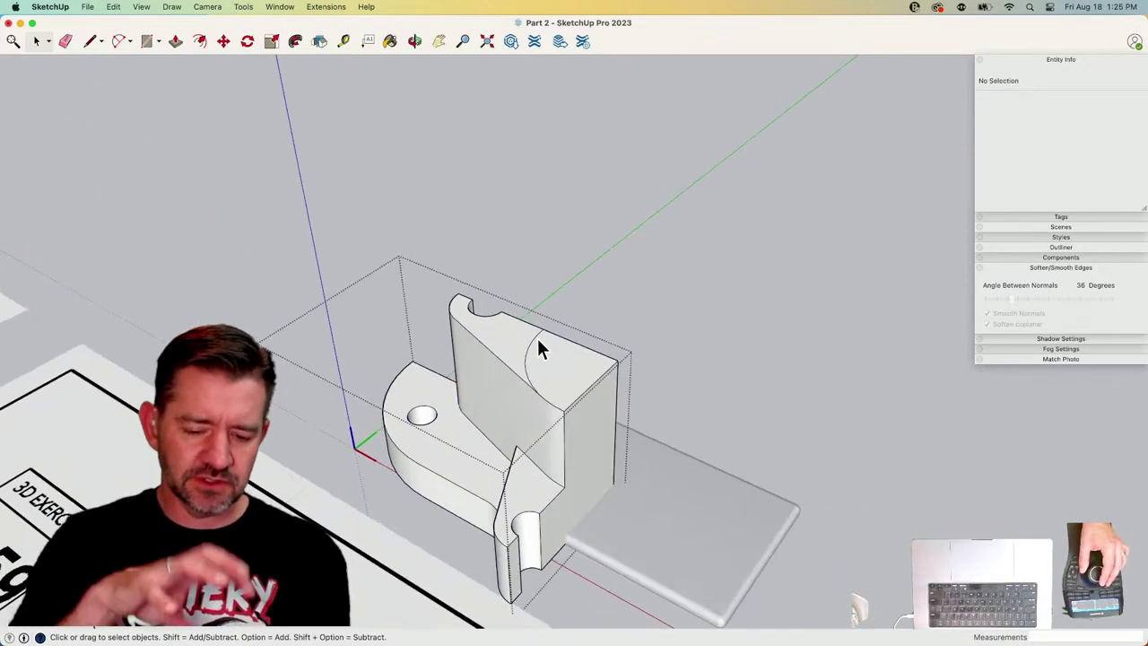
triple_click(537, 347)
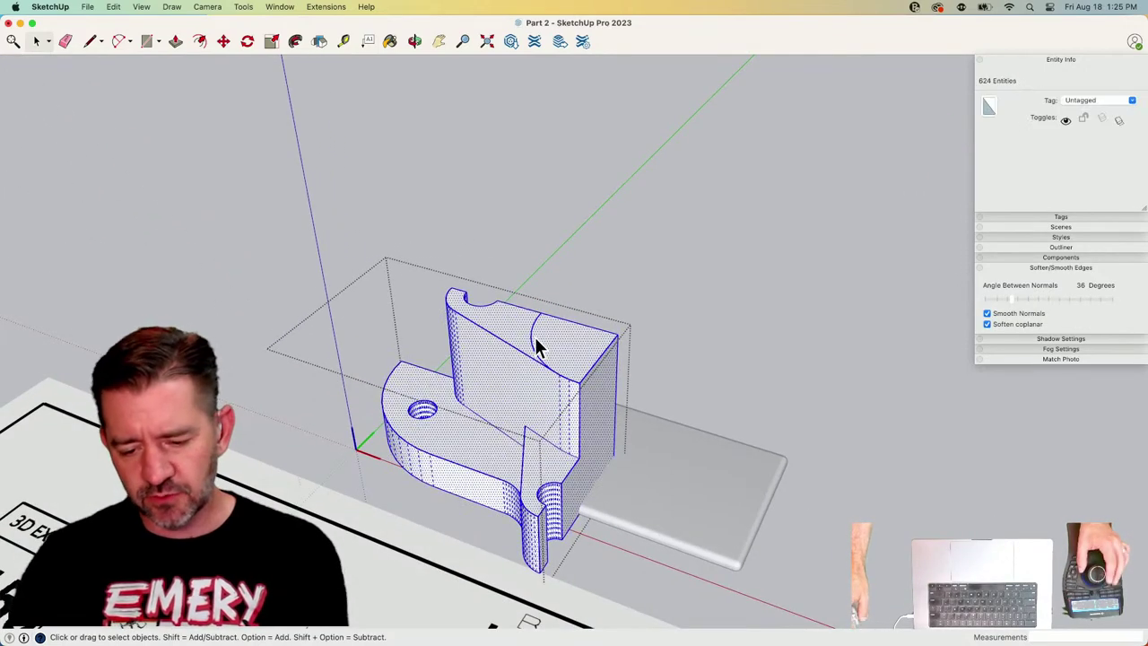
right_click(537, 348)
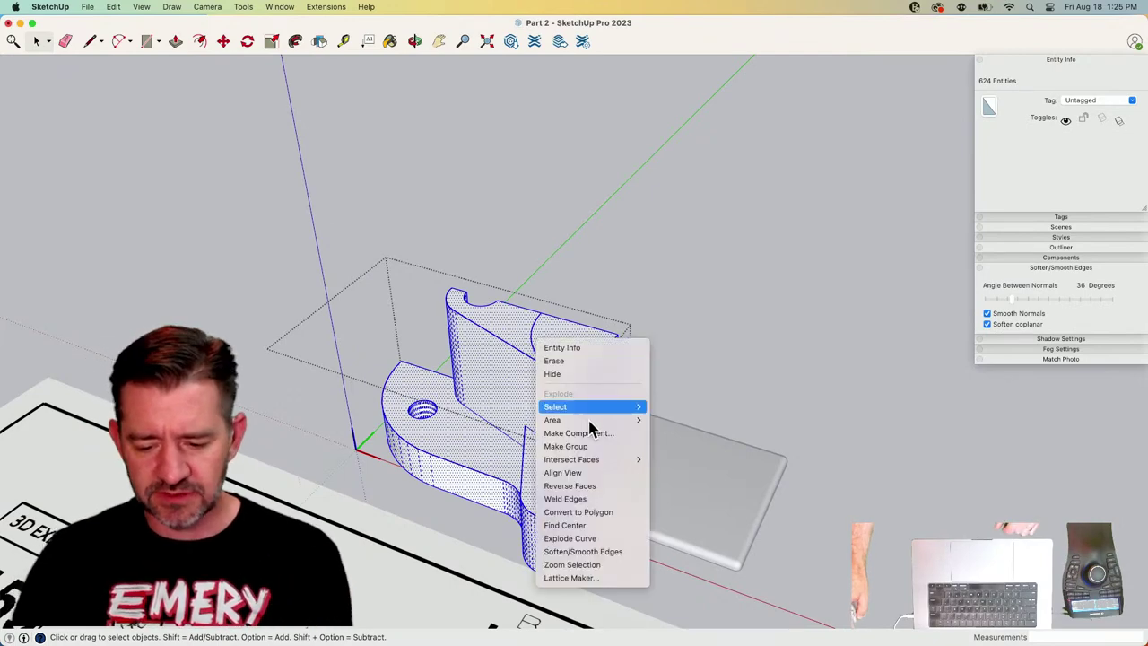
left_click(588, 445)
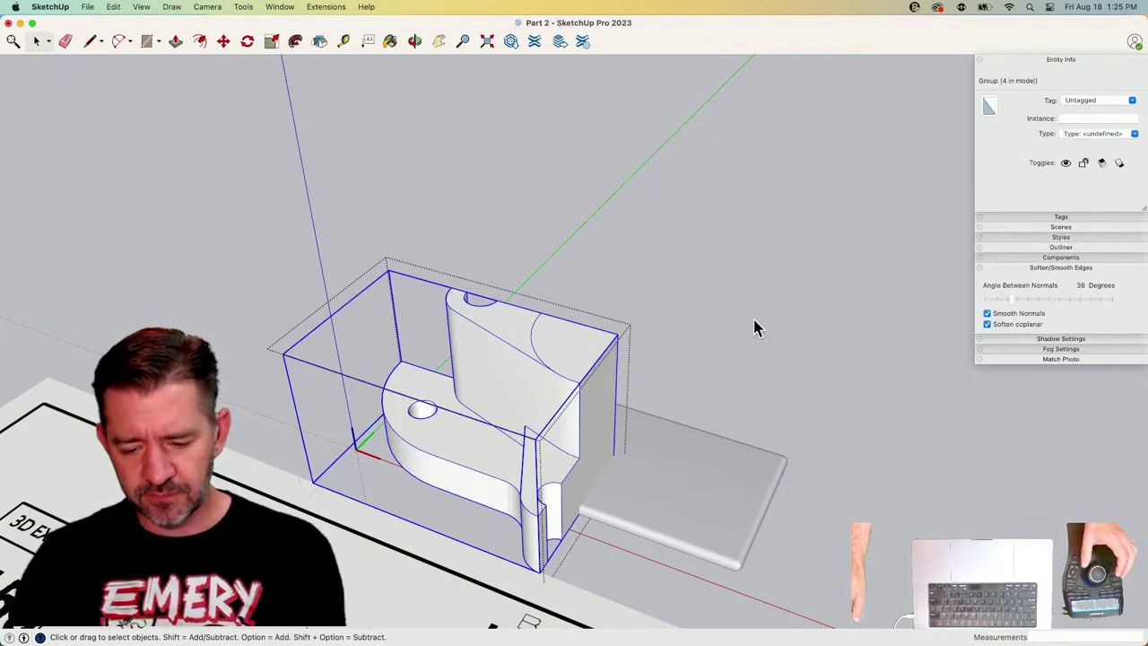
Cut the rounded plate group from beneath the assembled part and paste it in place inside the quarter component.
left_click(754, 320)
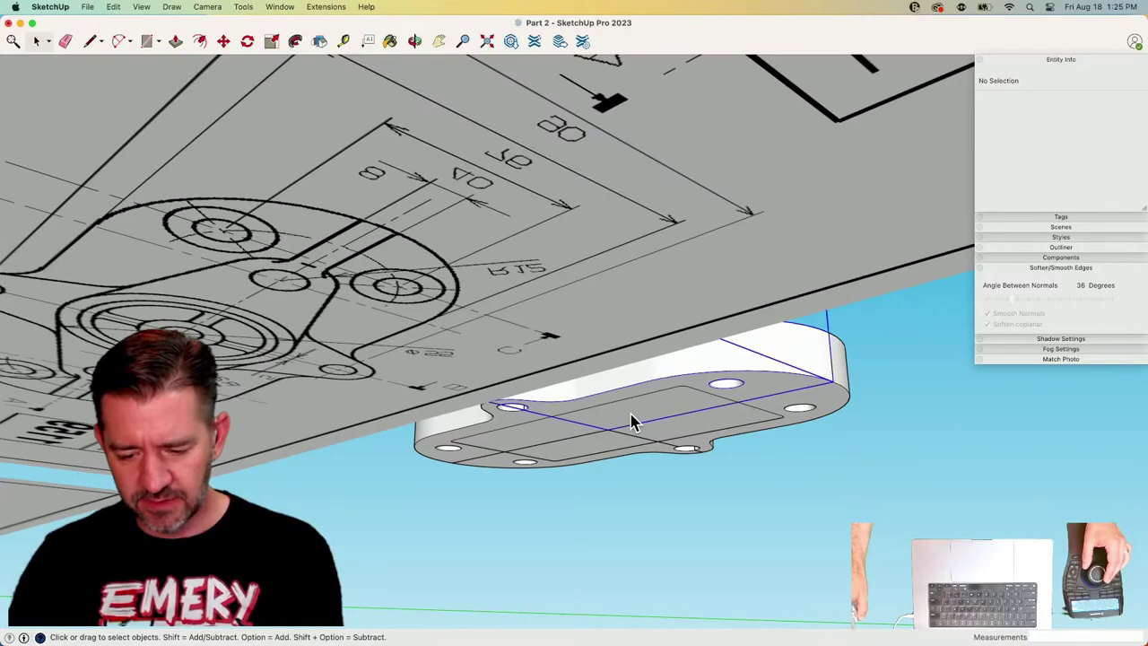
middle_click_drag(608, 437, 499, 406)
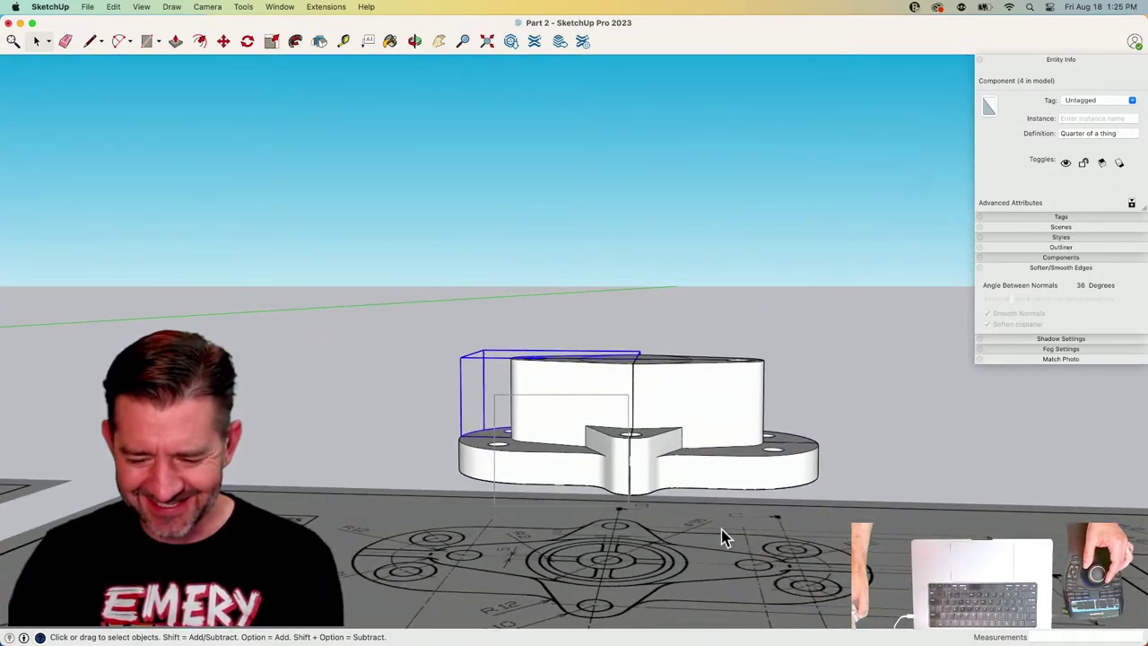
left_click_drag(783, 514, 782, 514)
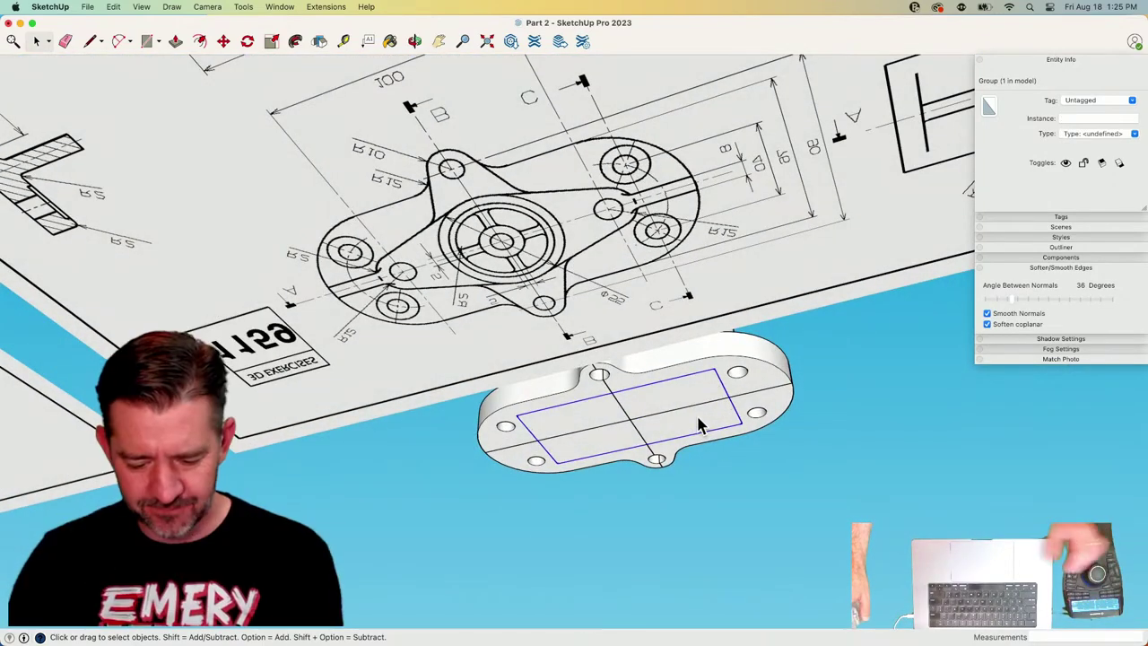
key("Escape")
double_click(591, 409)
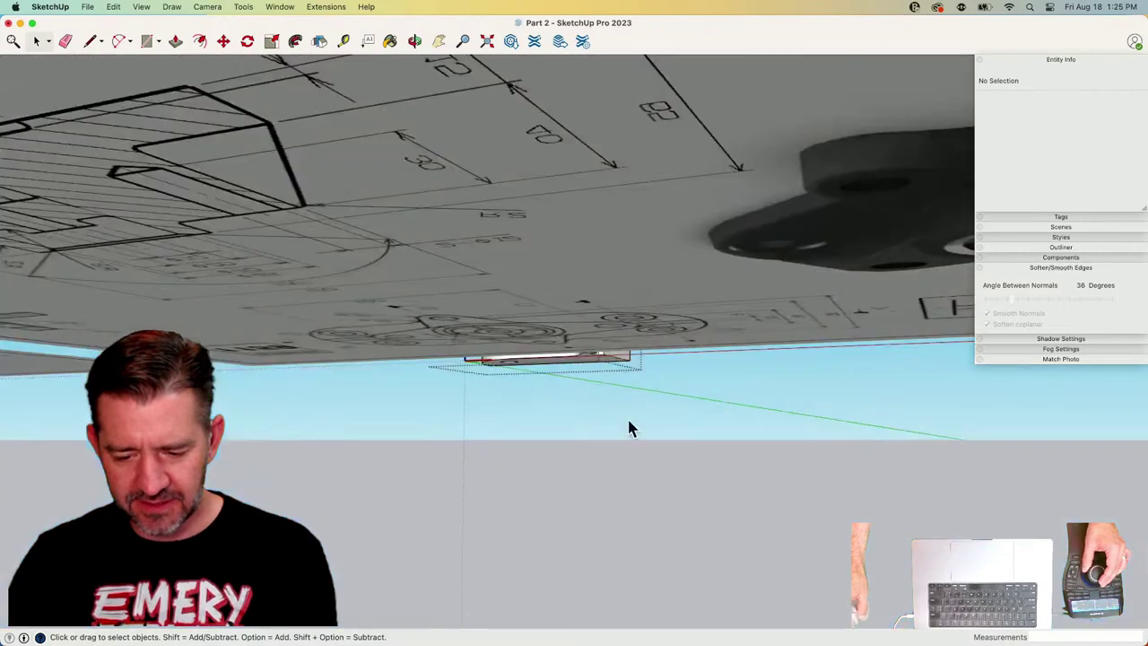
left_click(114, 7)
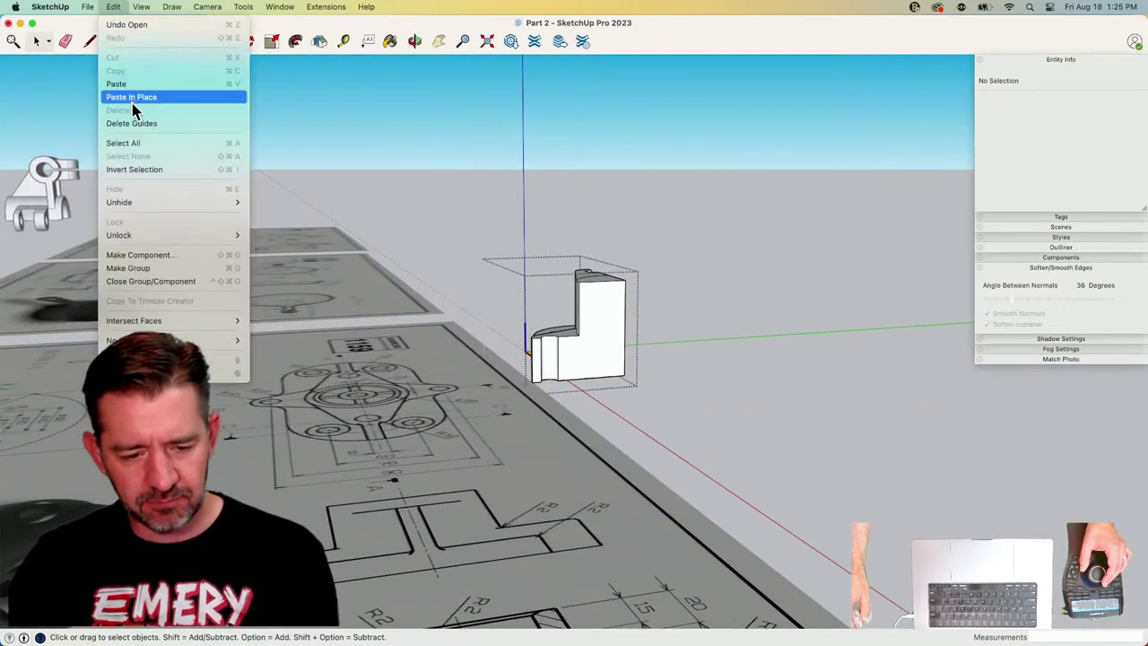
left_click(132, 99)
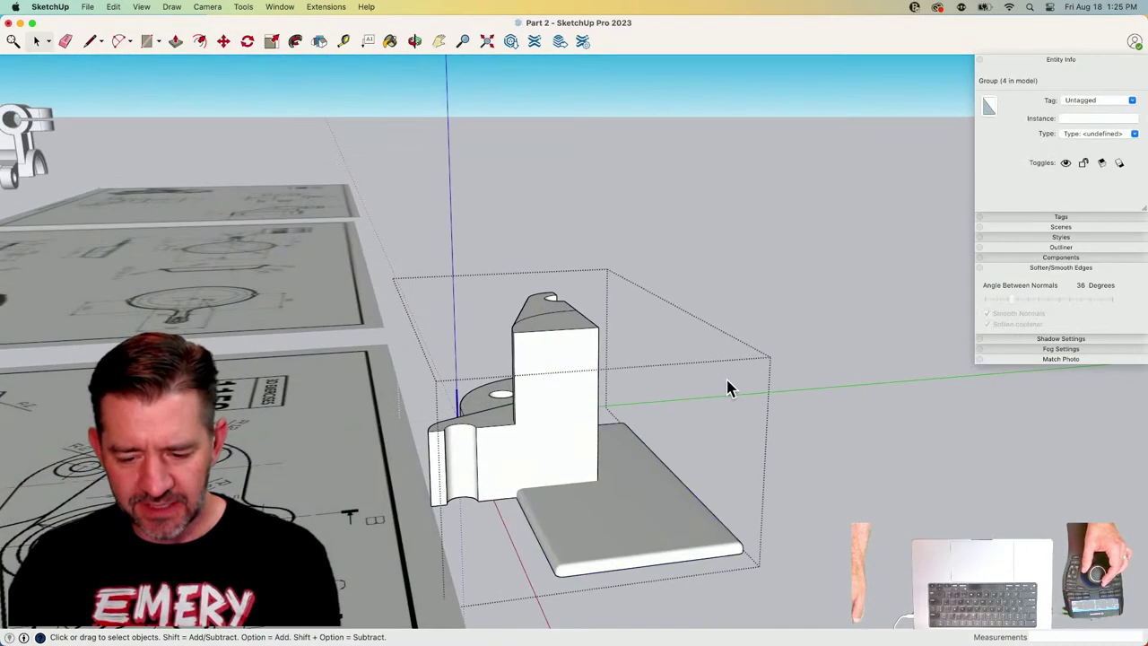
key("Escape")
left_click(550, 429)
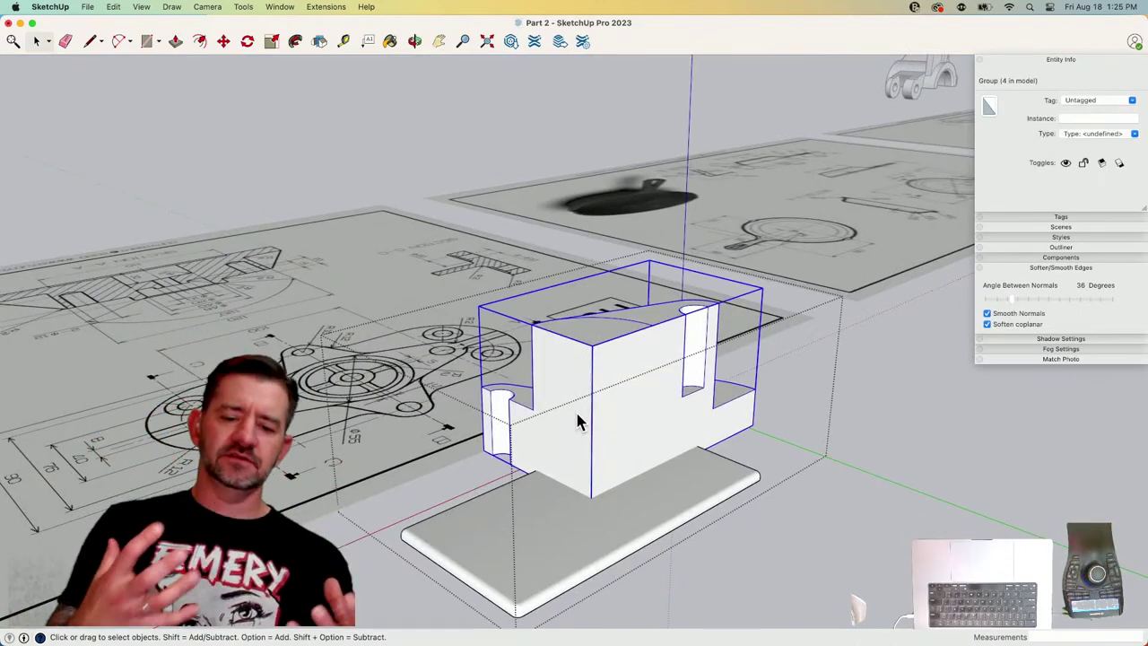
middle_click_drag(608, 417, 677, 429)
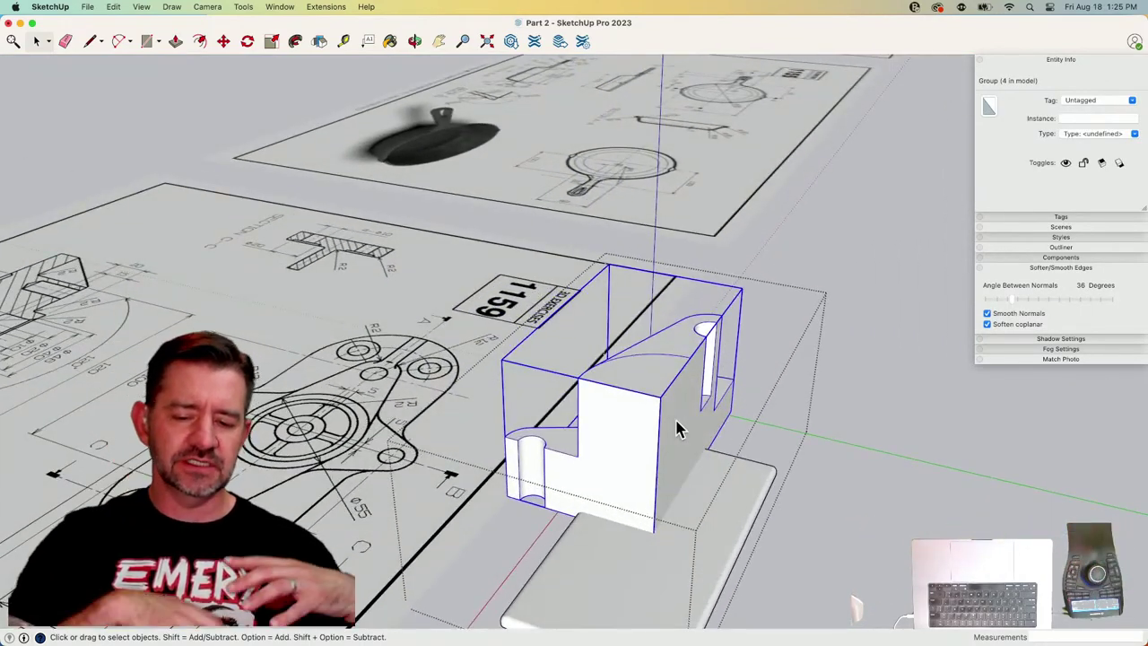
middle_click_drag(677, 406, 708, 421)
left_click(287, 7)
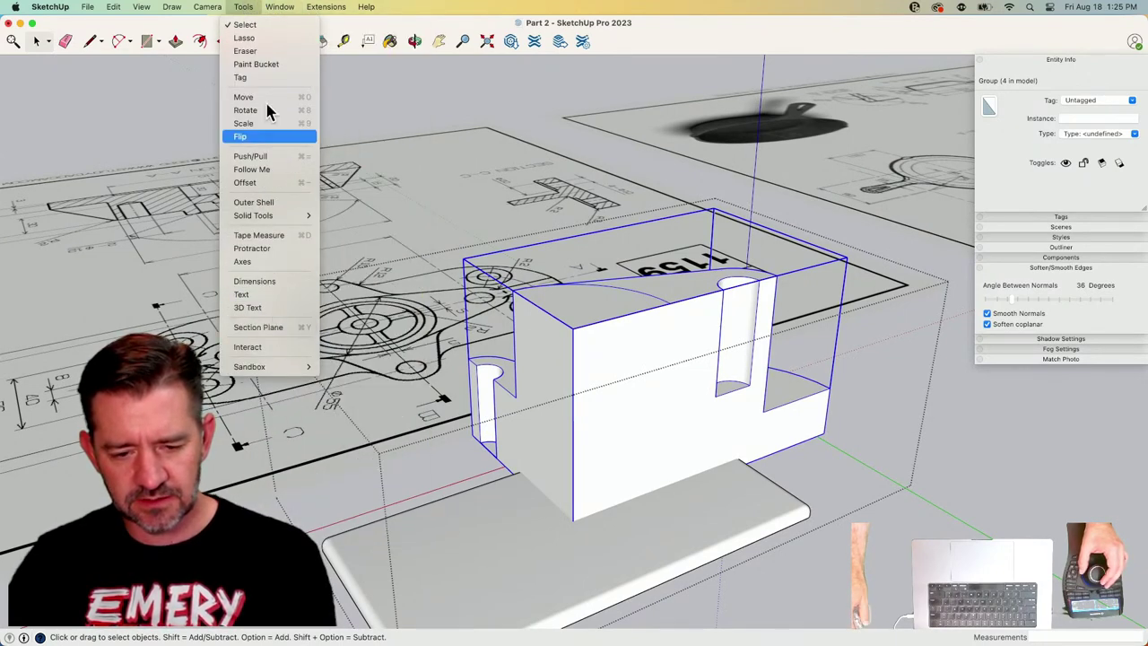
mouse_move(278, 9)
mouse_move(325, 7)
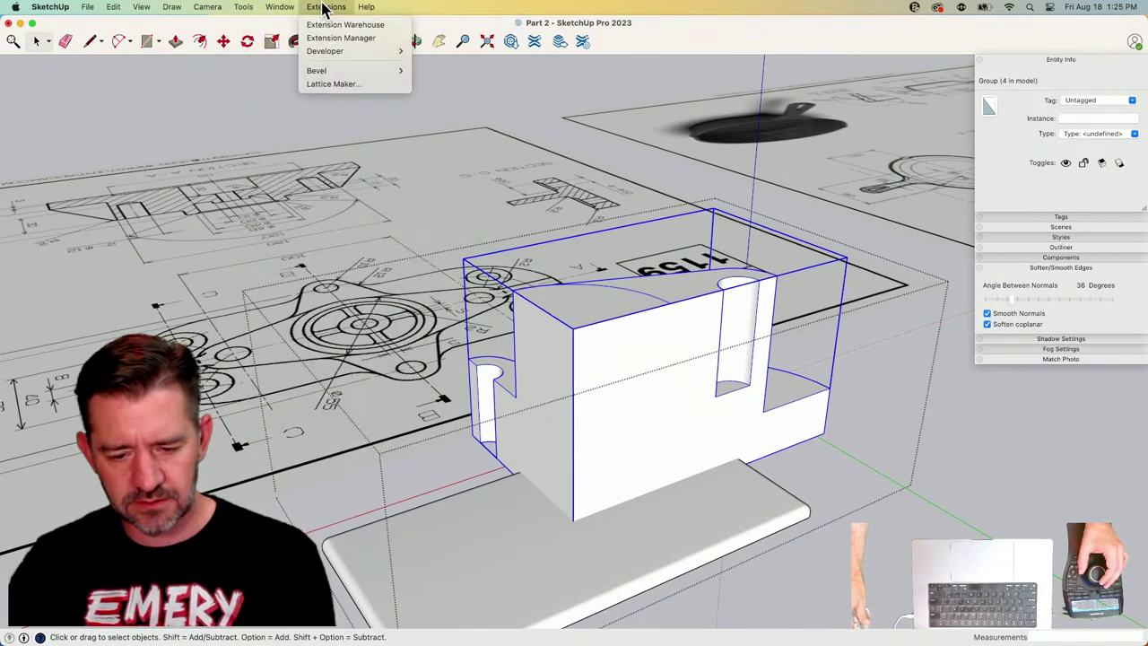
mouse_move(242, 7)
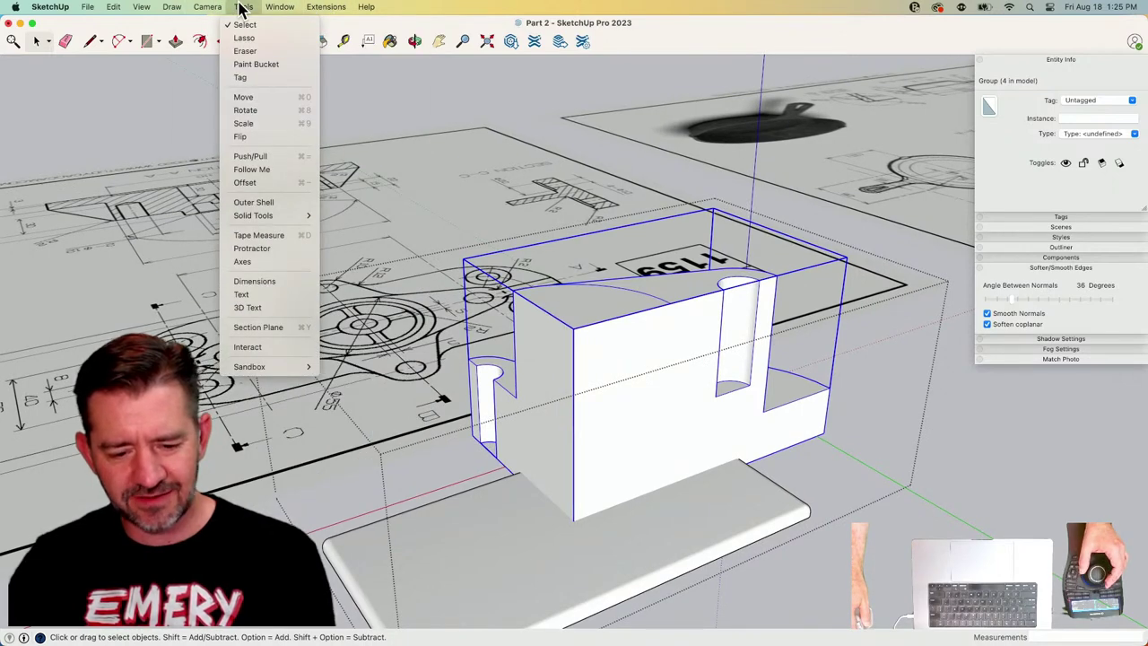
key("Escape")
Open the quarter body group and delete its large flat face along the cut plane to expose the interior.
middle_click_drag(653, 441, 631, 447)
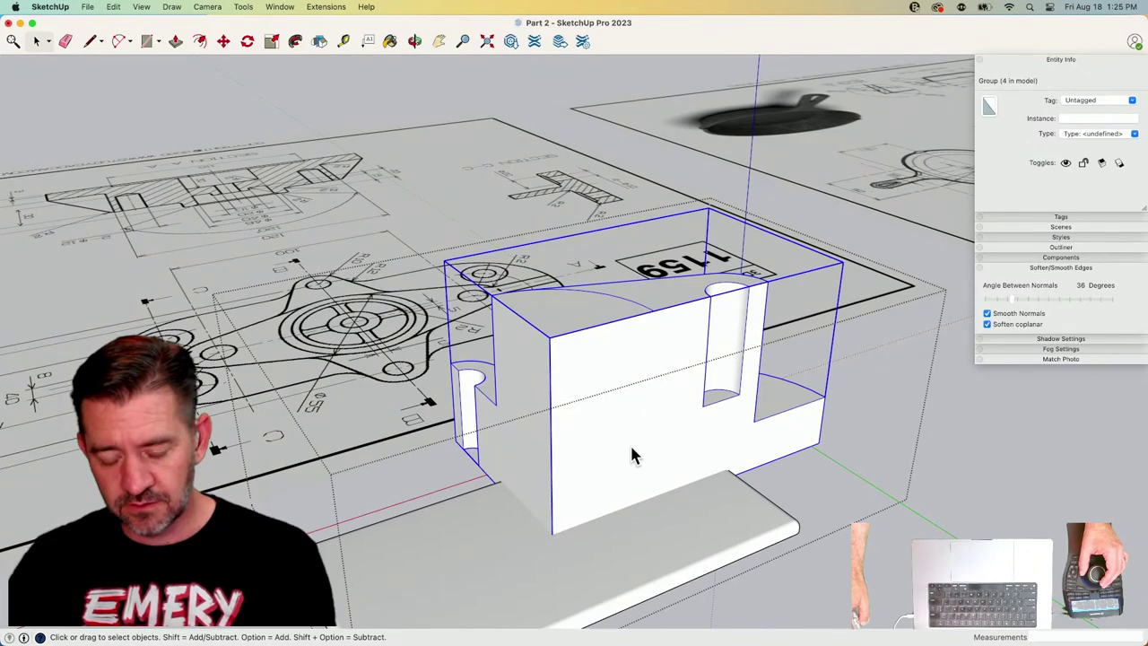
double_click(631, 447)
triple_click(631, 447)
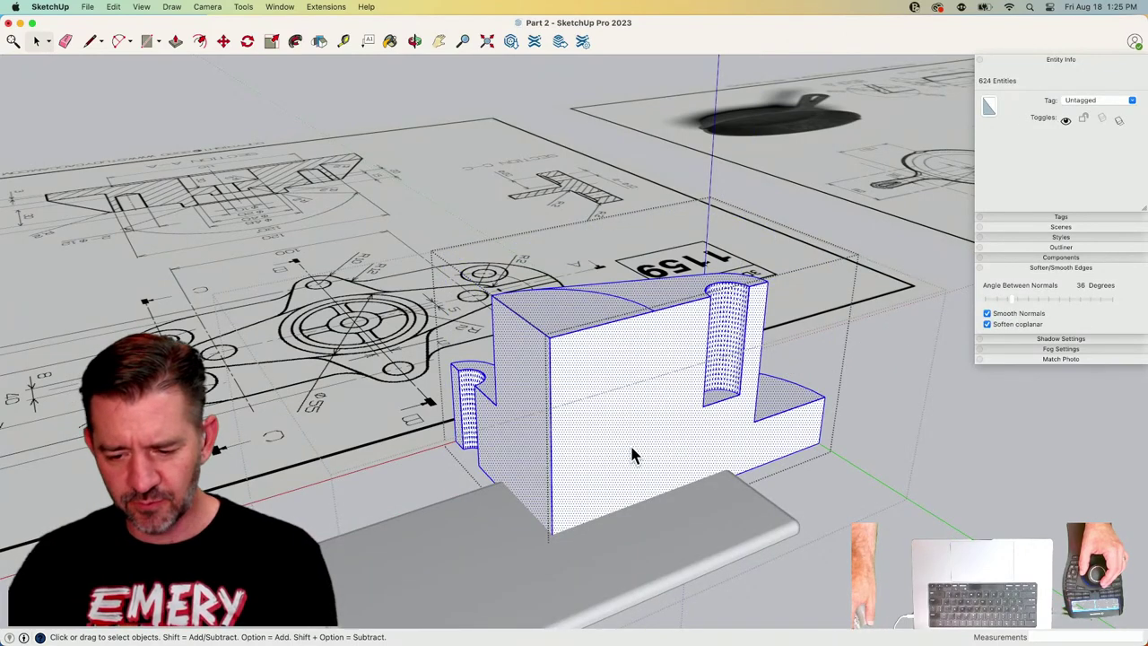
left_click(632, 447)
key("Delete")
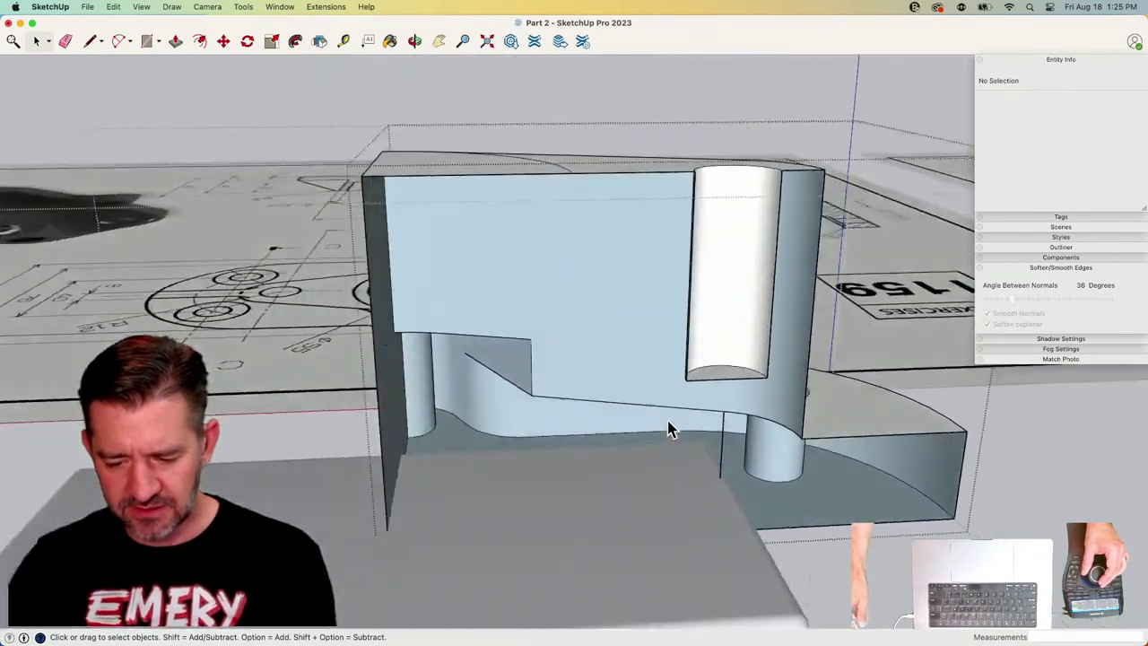
Clean up the group's interior with the Eraser and retrace the upper edge of the deleted face to rebuild it.
key("e")
key("l")
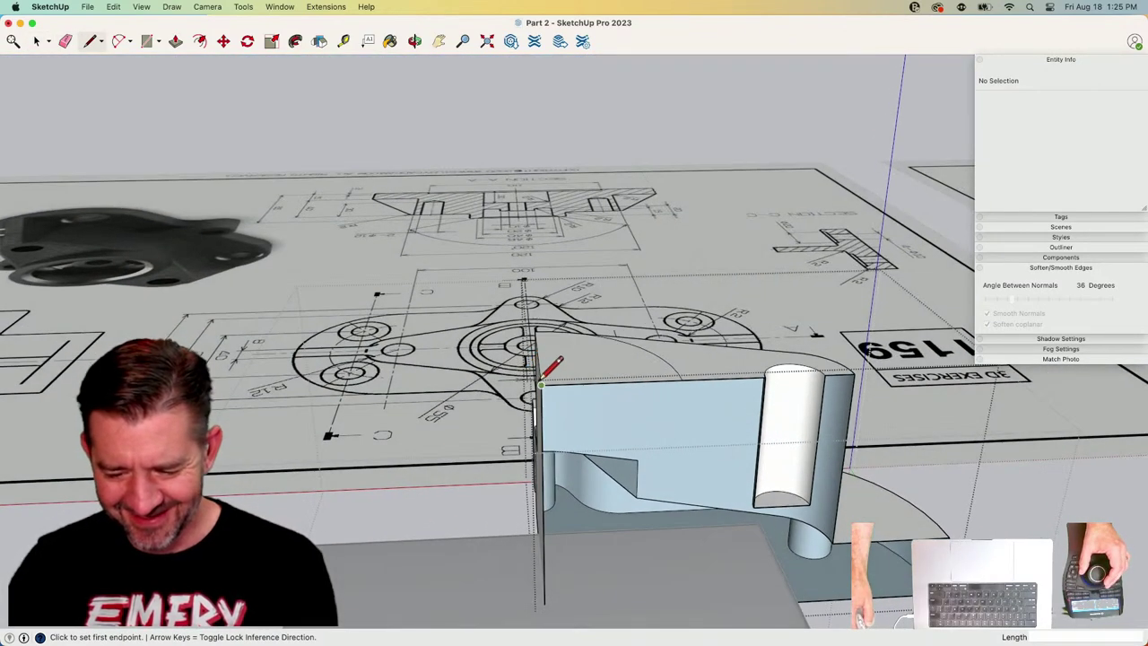
left_click(681, 379)
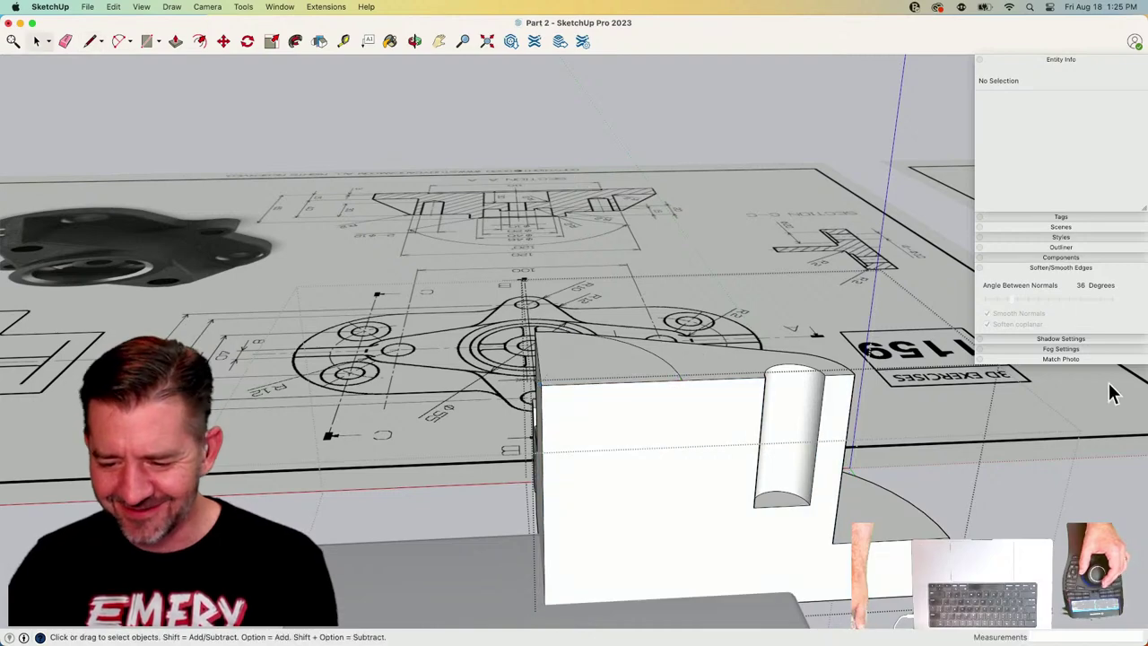
left_click(989, 465)
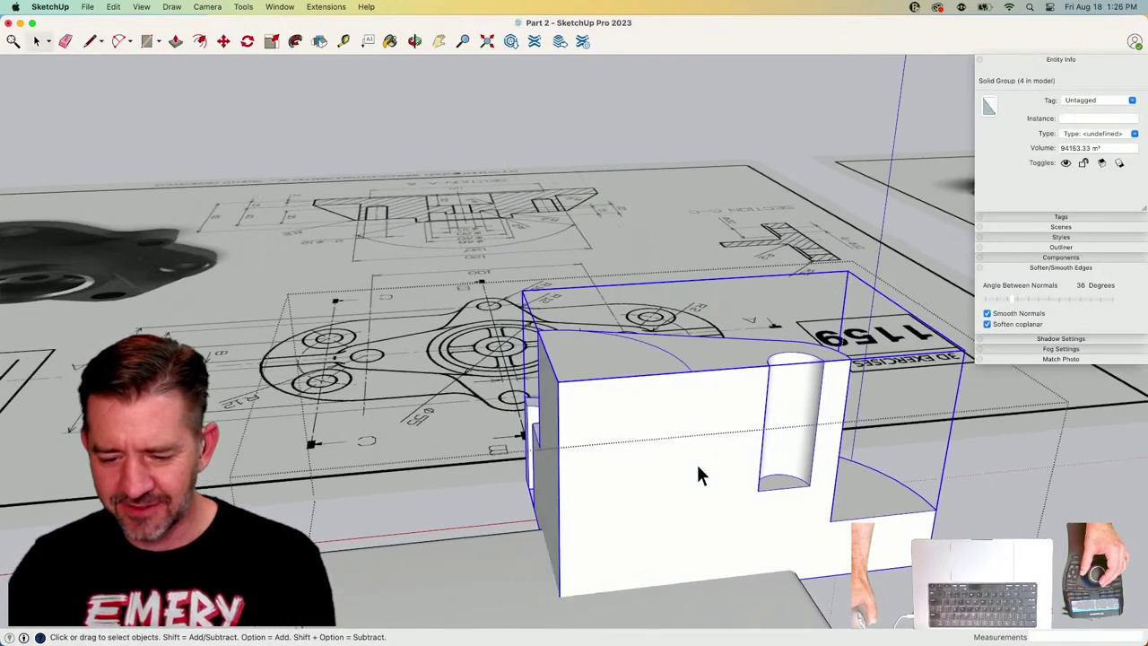
Open the rounded plate group beneath the quarter body for editing and hide the rest of the model.
left_click(624, 571)
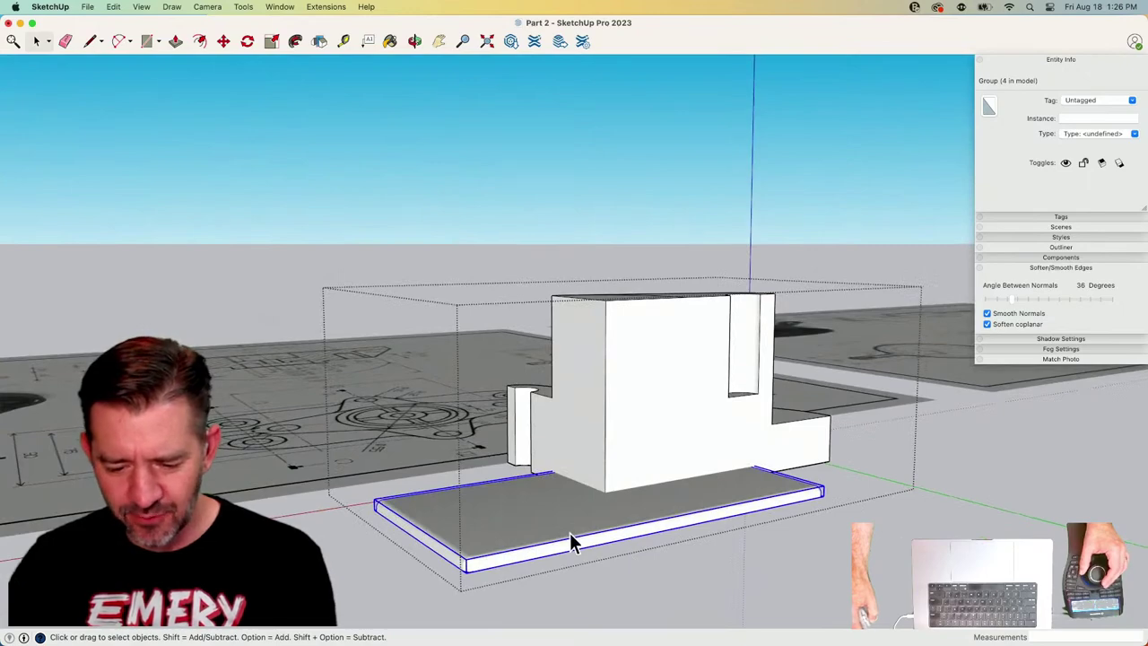
key("h")
left_click(580, 526)
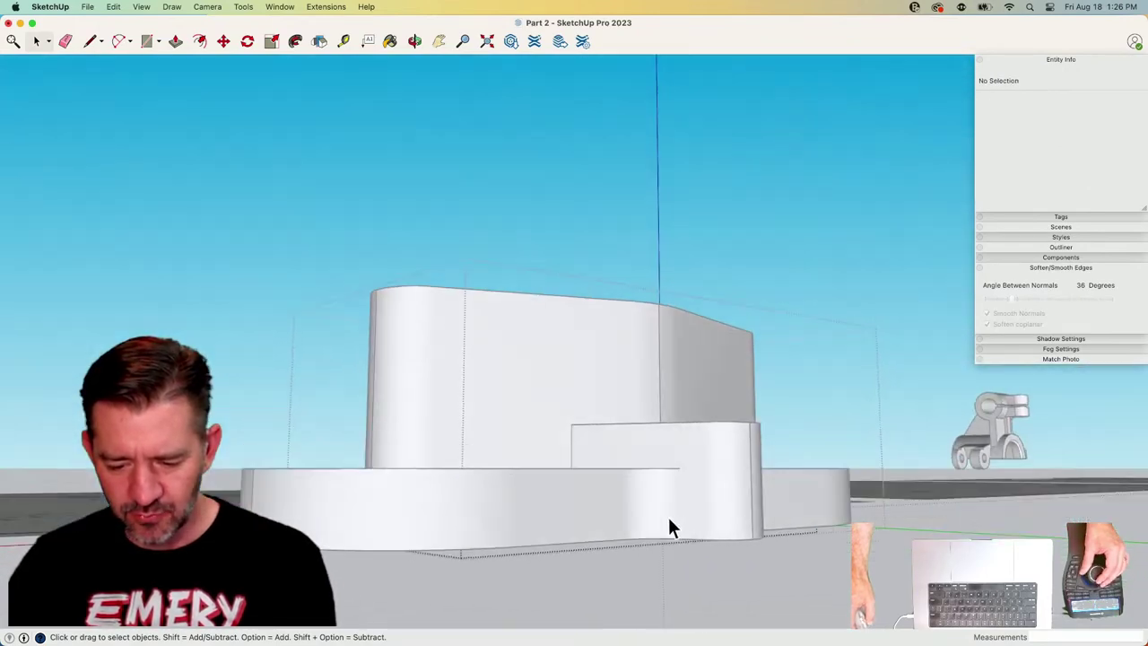
key("h")
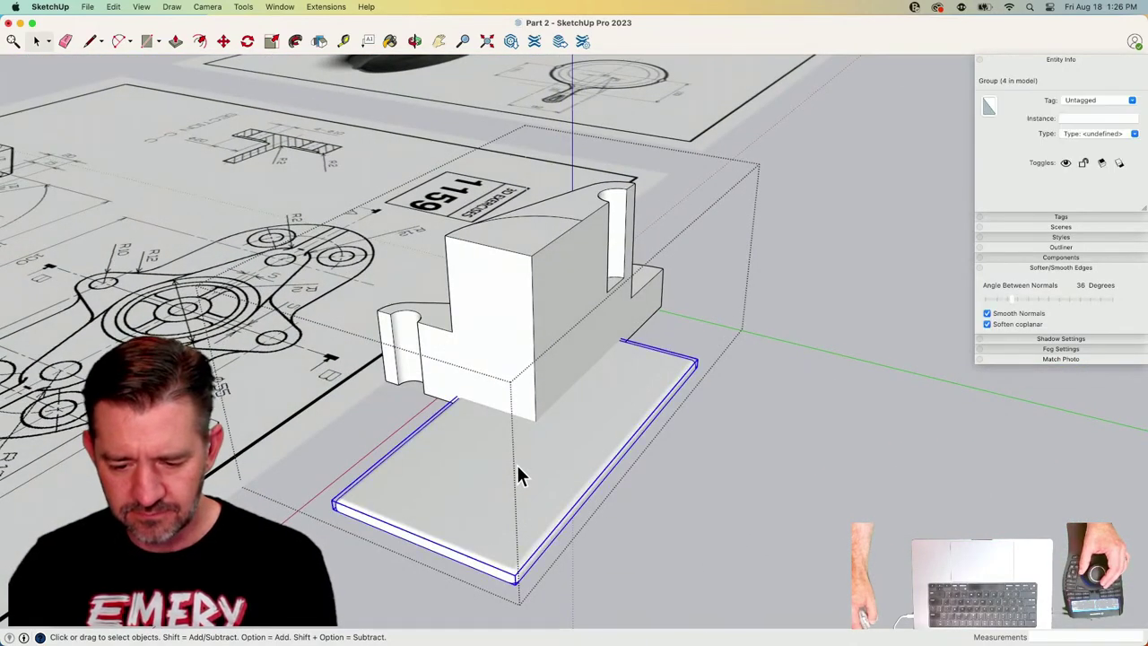
double_click(518, 465)
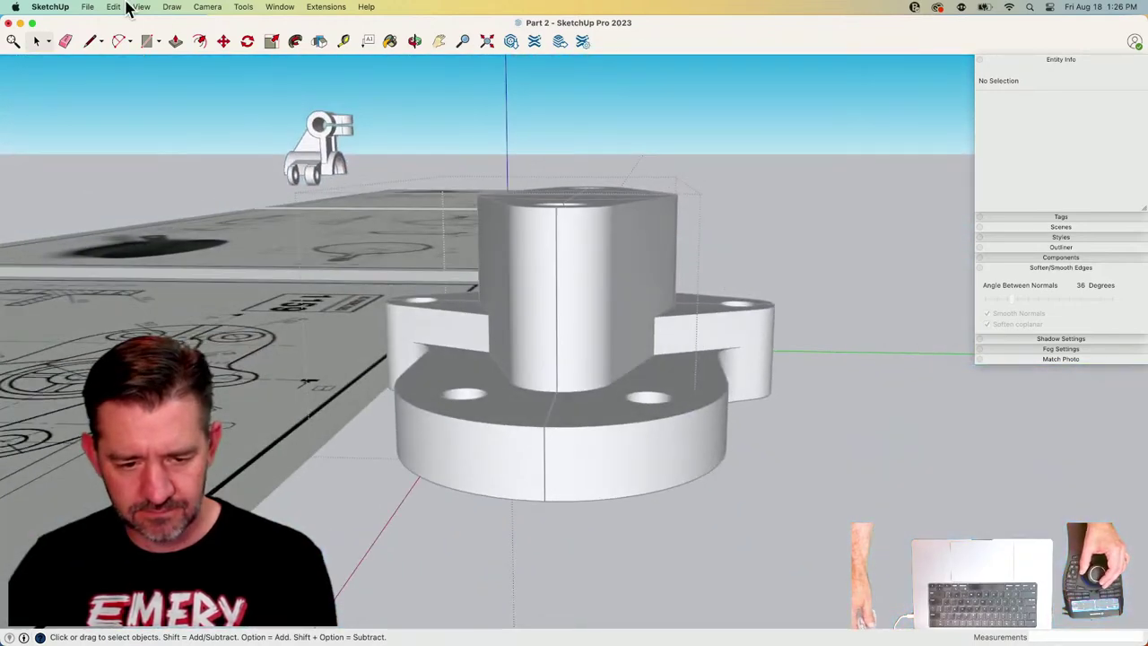
left_click(113, 7)
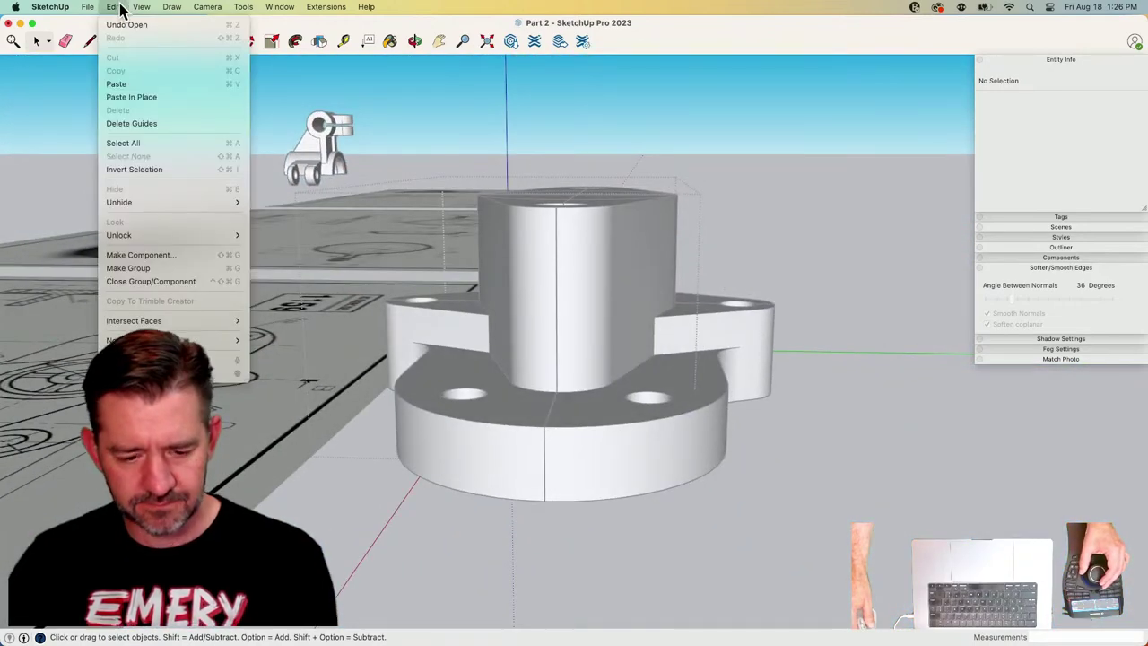
mouse_move(141, 7)
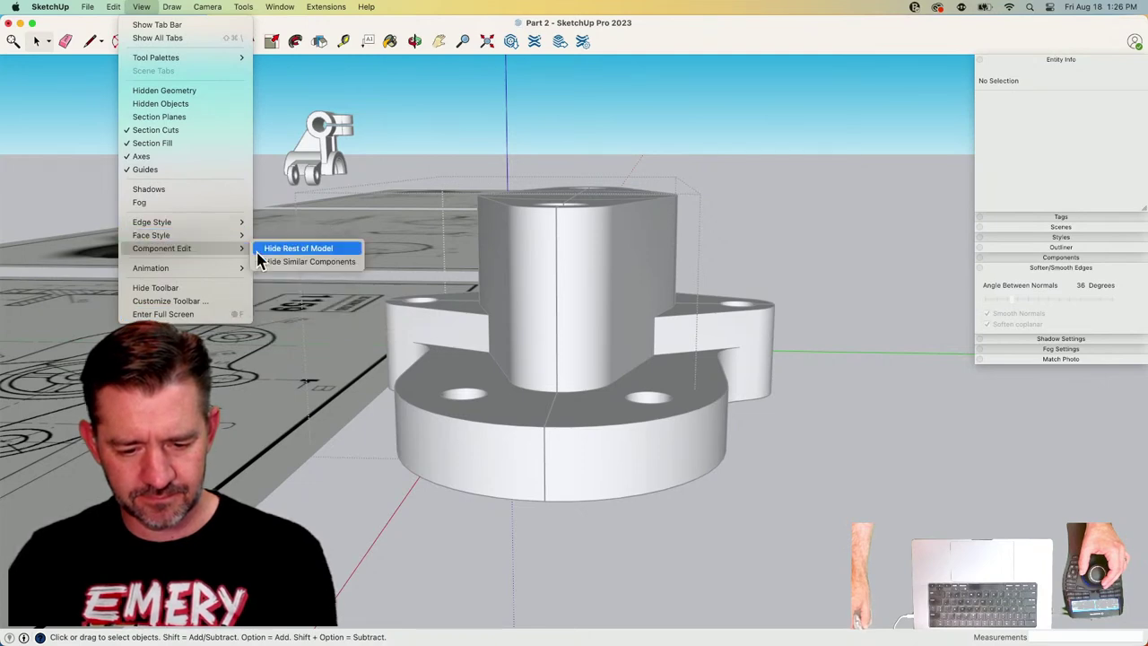
left_click(266, 248)
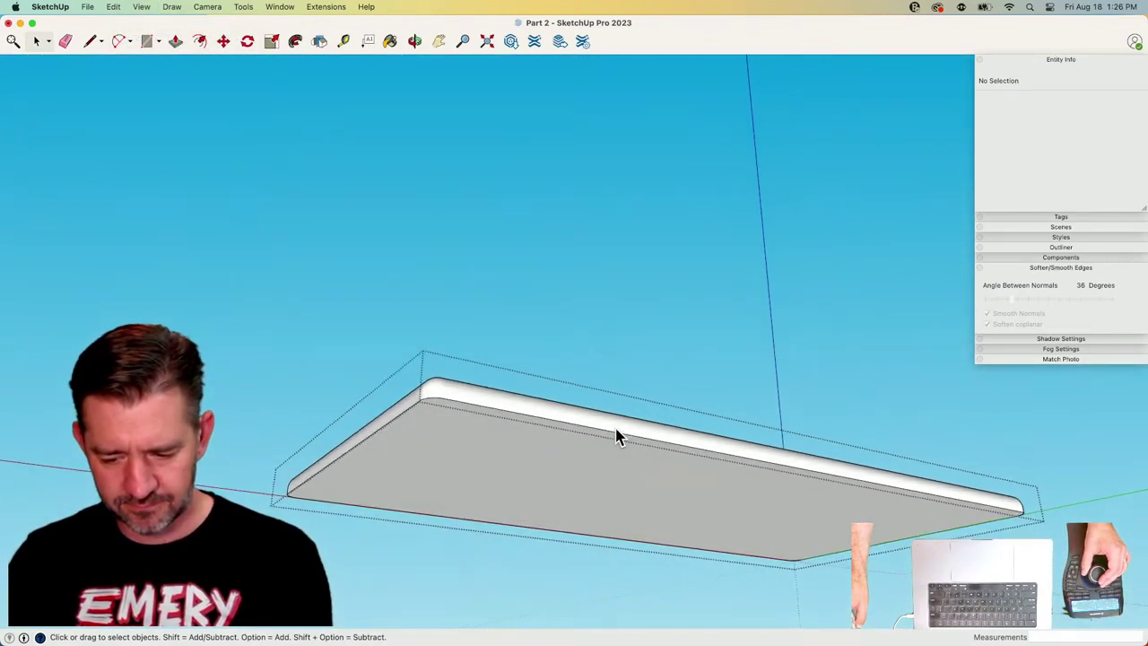
Check the plate's bottom and top faces for defects and turn on the display of hidden geometry.
left_click(618, 453)
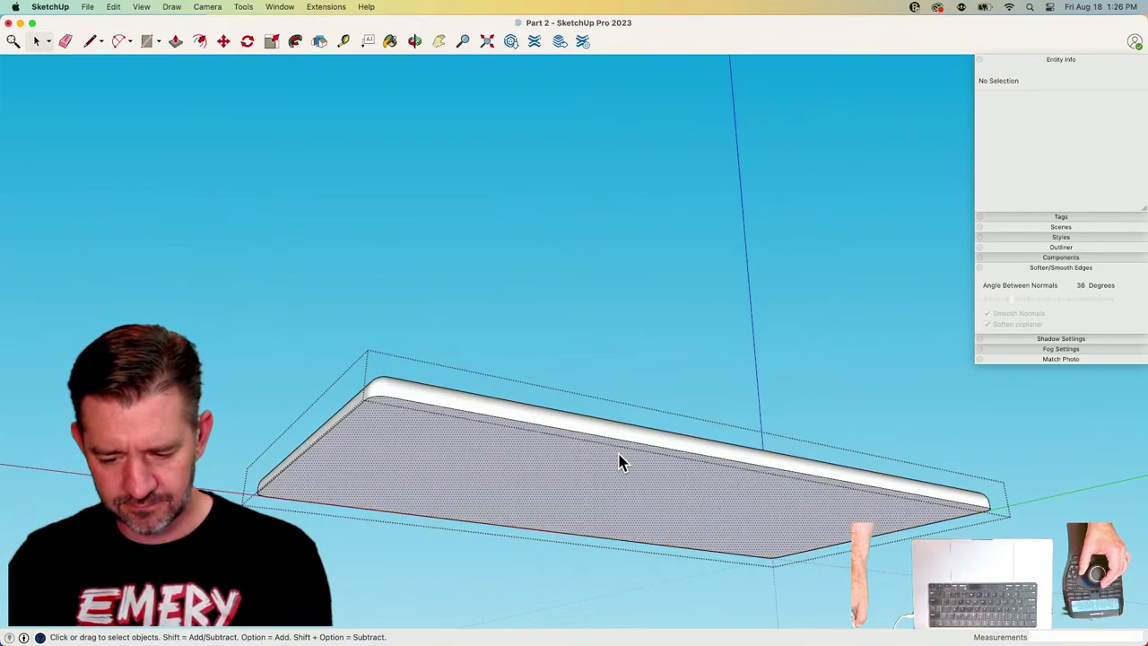
left_click(619, 461)
middle_click_drag(619, 462, 477, 385)
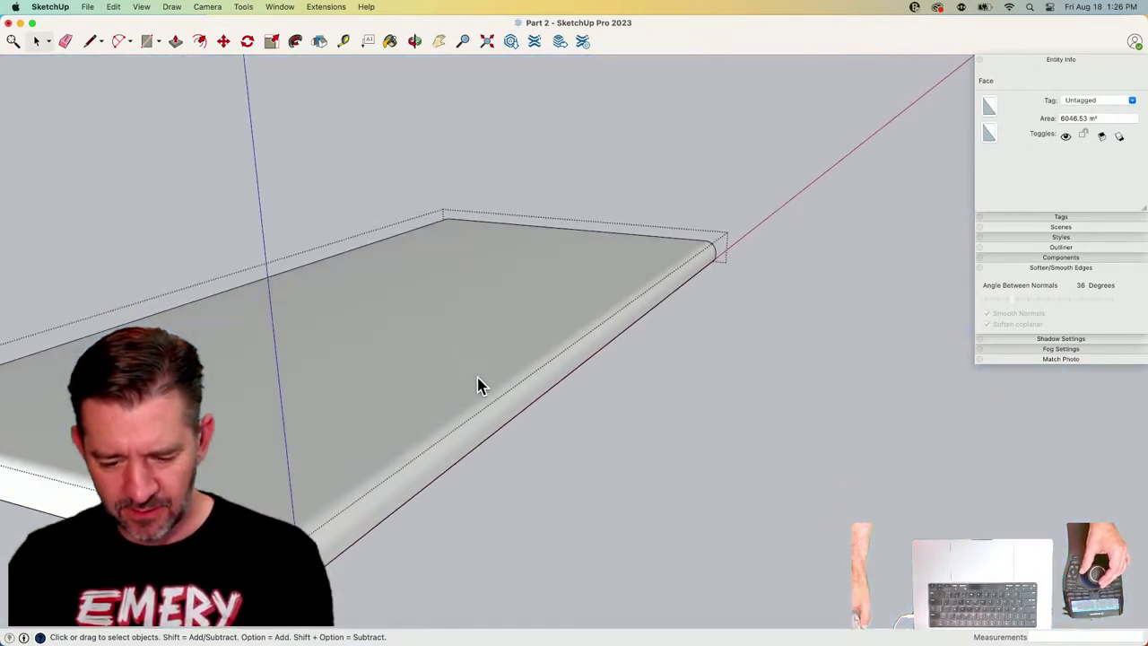
left_click(594, 448)
middle_click_drag(497, 446, 489, 482)
double_click(490, 484)
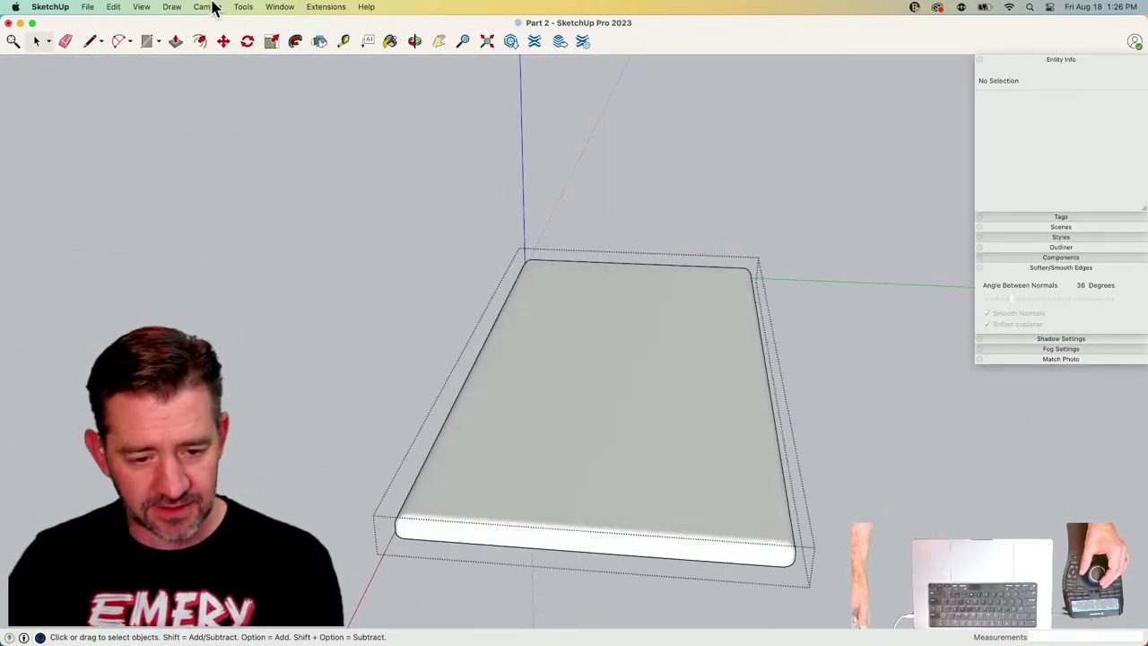
left_click(141, 7)
left_click(162, 92)
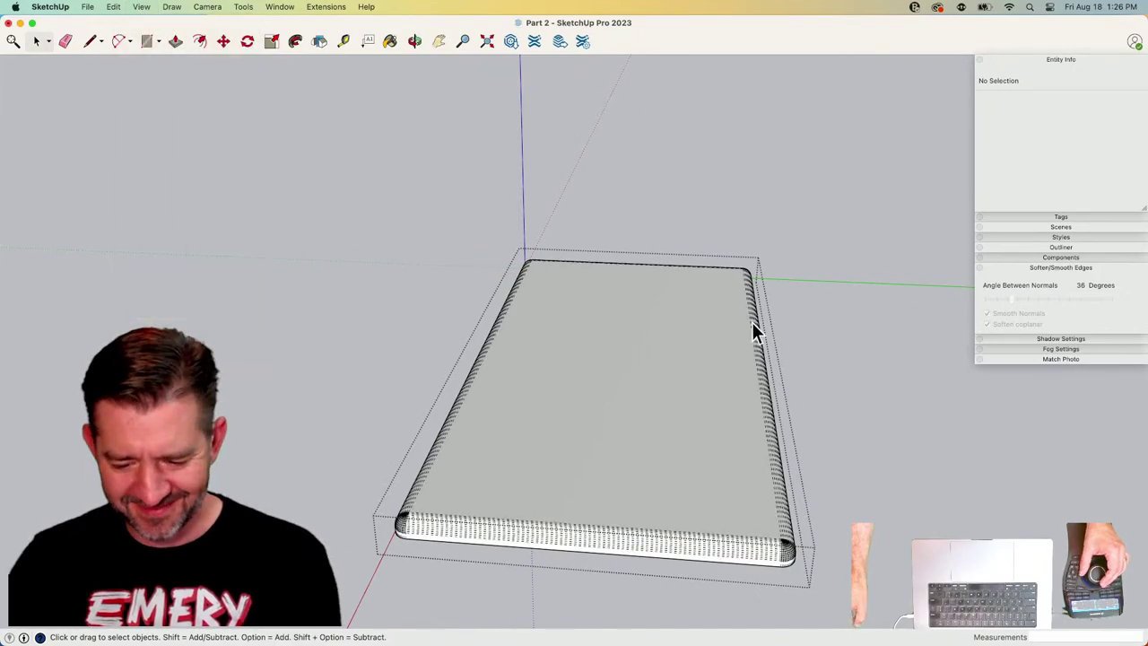
Bridge the tiny square gap in the plate's rounded corner at the red-axis end with a diagonal line and erase its outline.
middle_click_drag(751, 322, 704, 305)
scroll(890, 432, "up", 8)
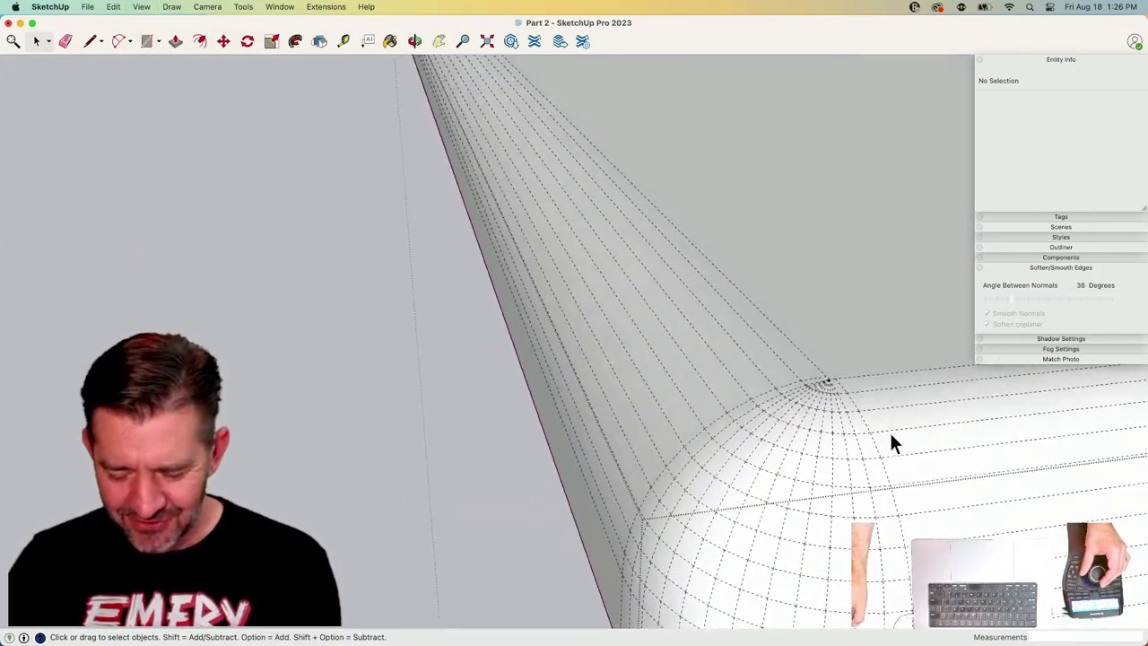
scroll(822, 458, "up", 7)
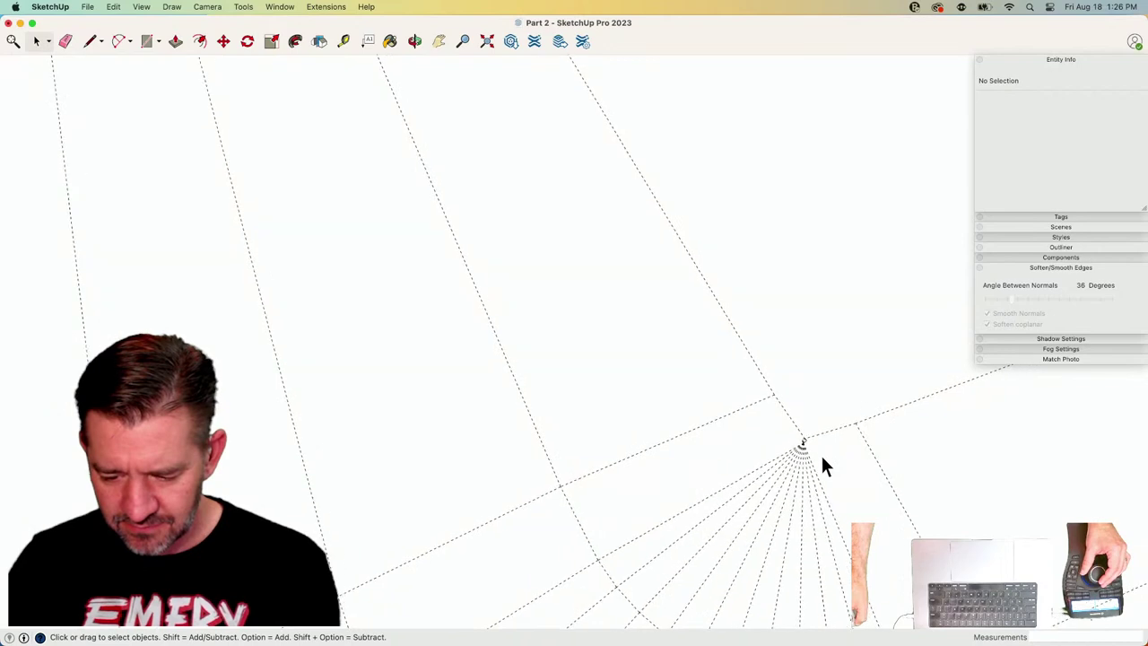
scroll(797, 419, "up", 4)
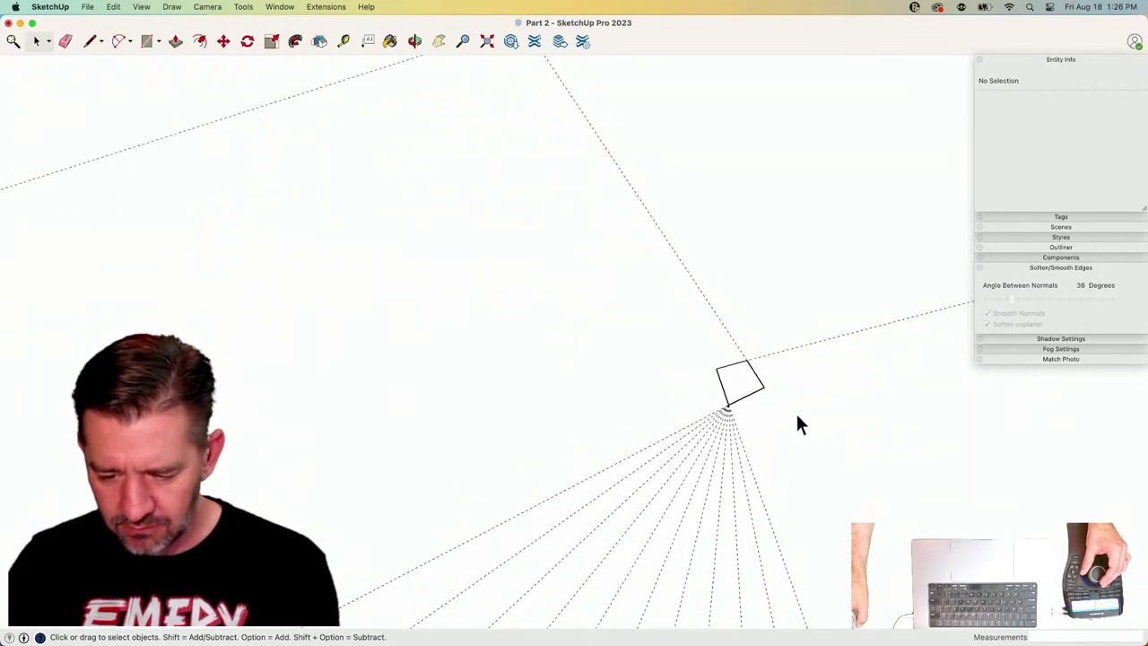
key("l")
left_click(741, 417)
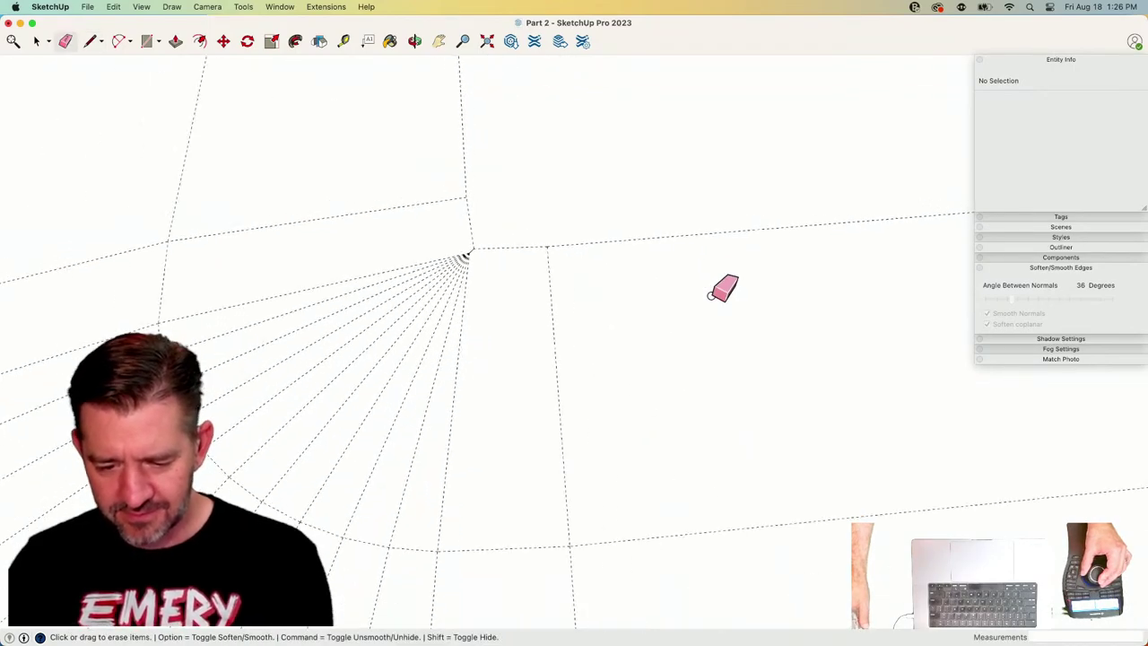
Close the tiny gap at the plate's corner opposite the origin with a diagonal line and erase the surplus edges.
scroll(722, 289, "down", 10)
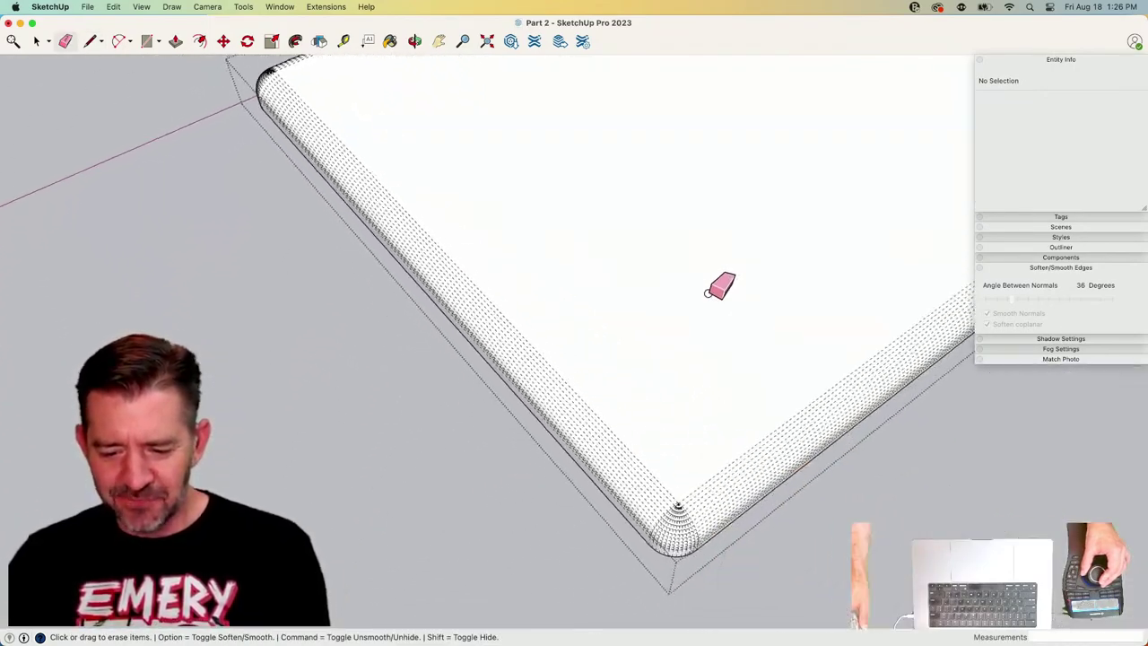
scroll(664, 382, "up", 5)
key("space")
scroll(466, 407, "up", 3)
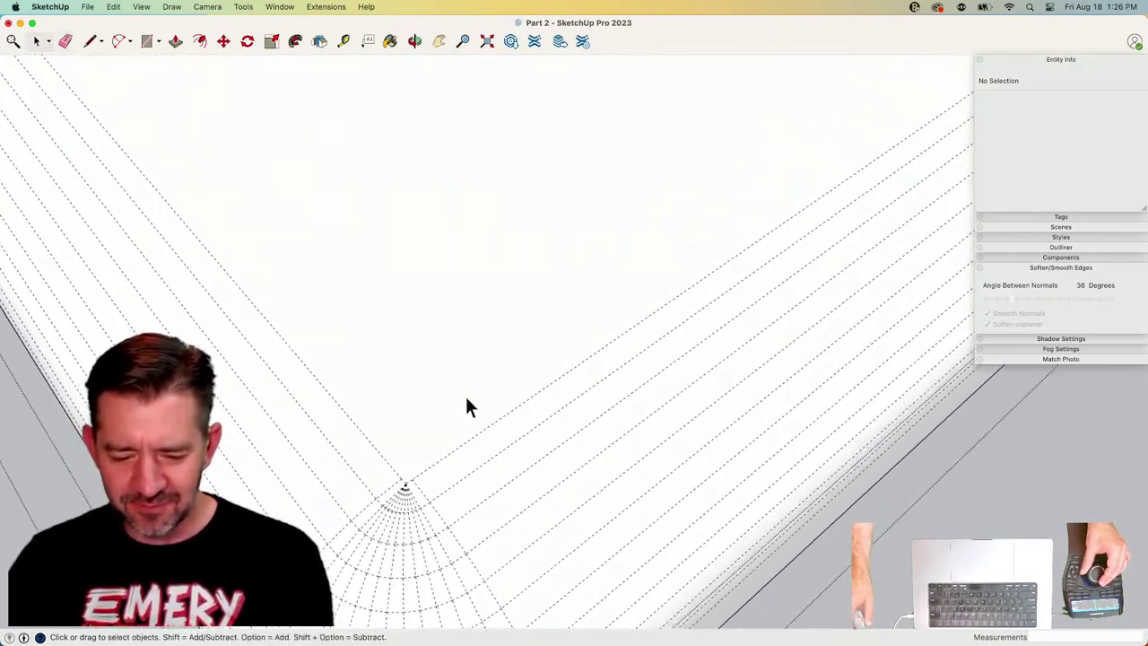
scroll(466, 398, "up", 8)
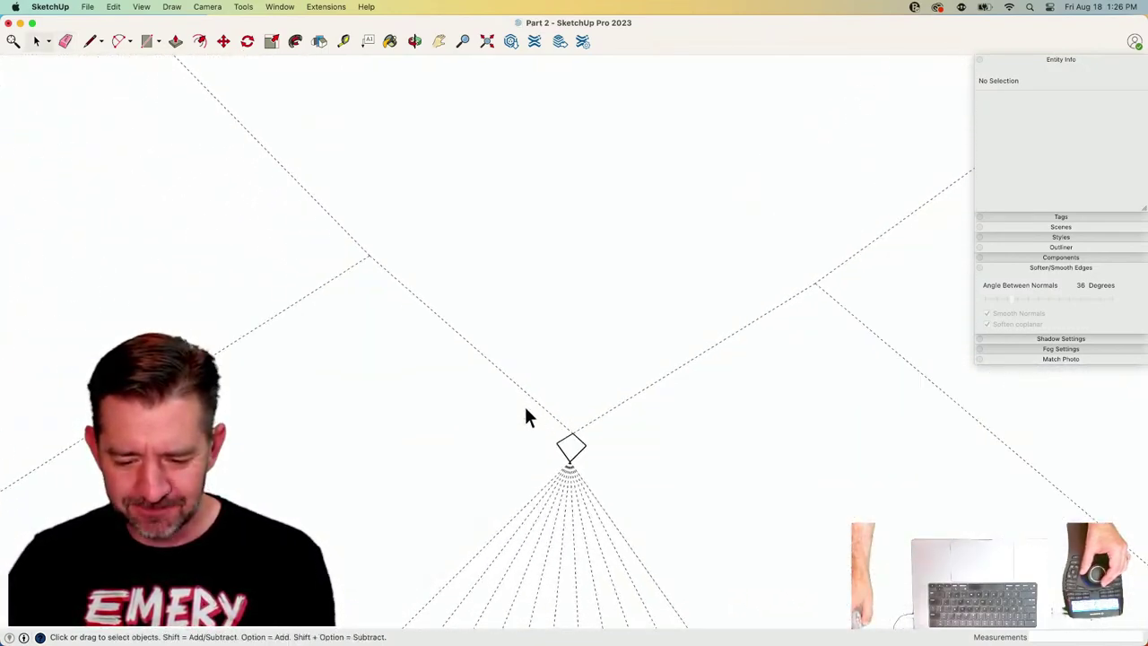
scroll(527, 415, "up", 2)
key("l")
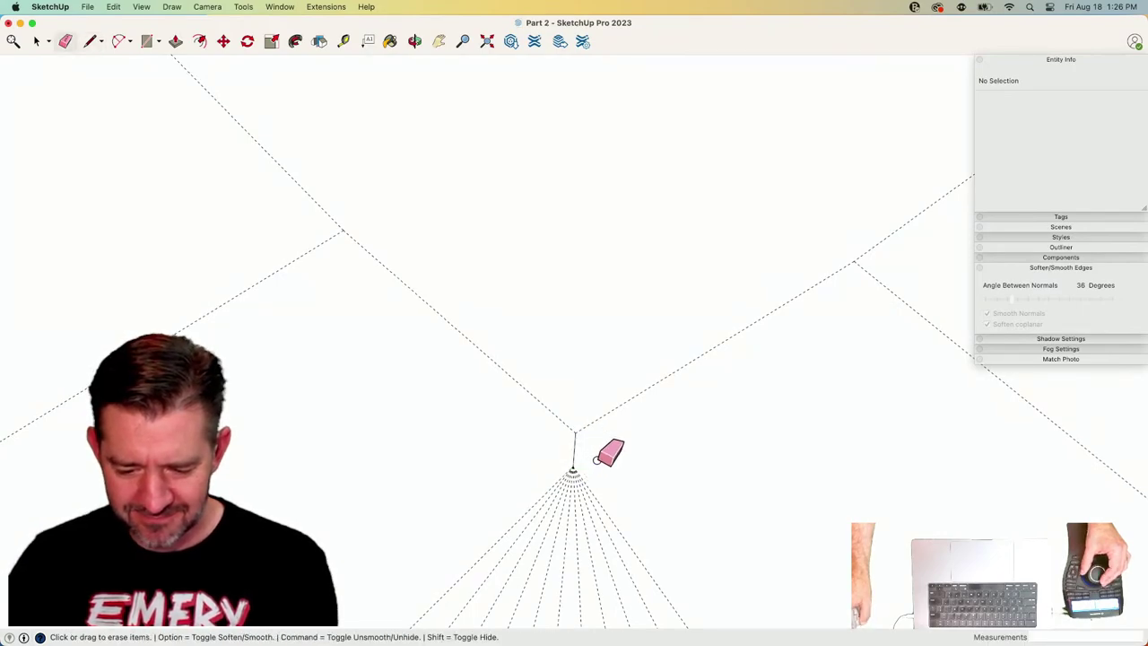
scroll(619, 430, "down", 10)
key("space")
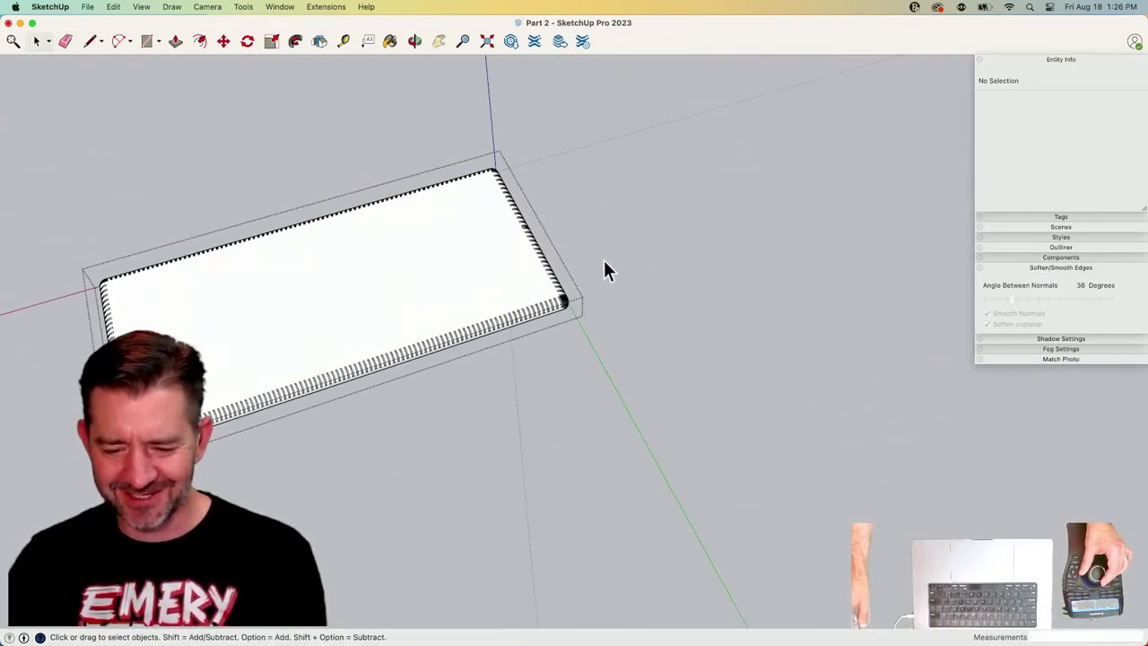
Repair the tiny gap at the plate's green-axis corner the same way, leaving only one diagonal edge.
scroll(607, 271, "up", 10)
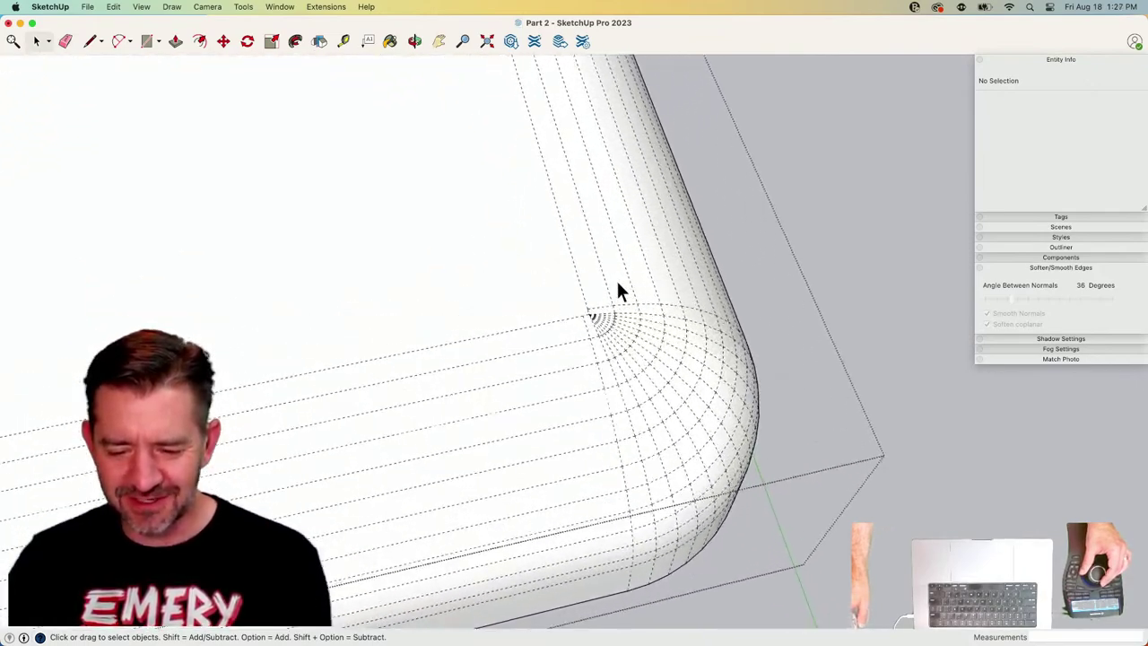
scroll(594, 369, "up", 5)
scroll(612, 369, "down", 5)
scroll(591, 305, "up", 2)
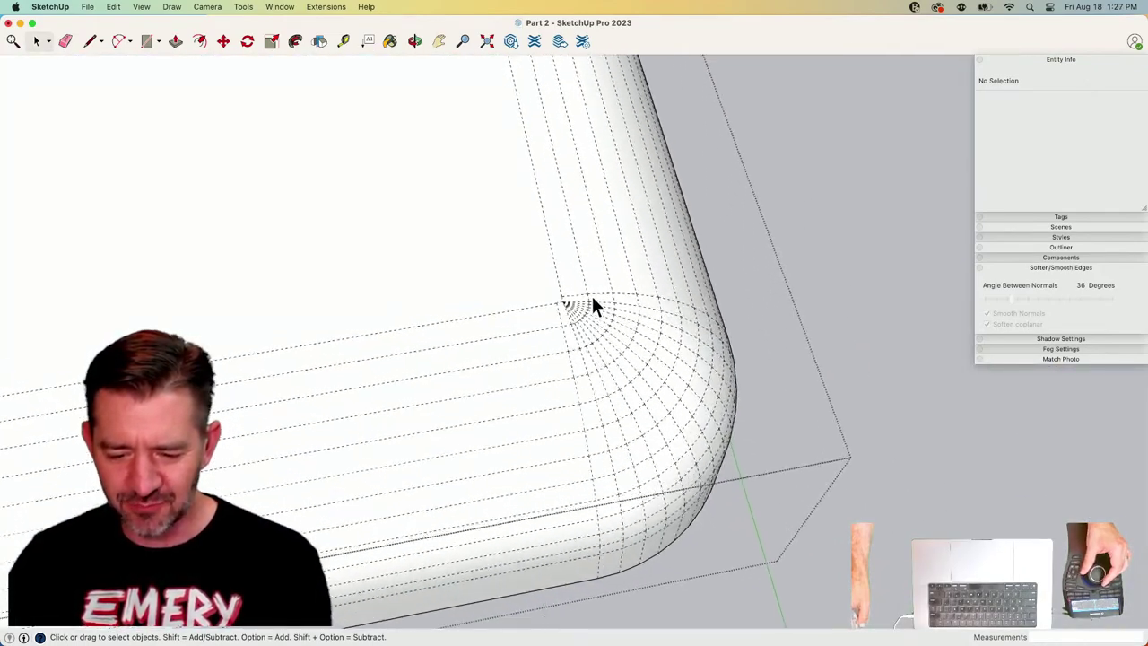
scroll(590, 299, "up", 5)
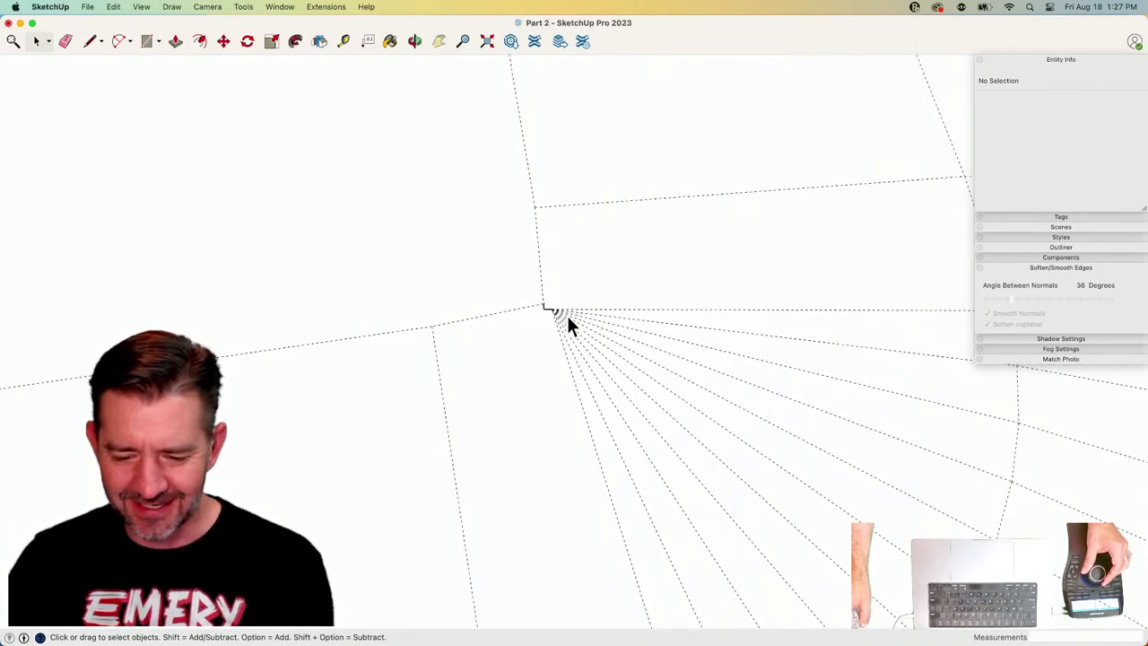
scroll(525, 307, "up", 2)
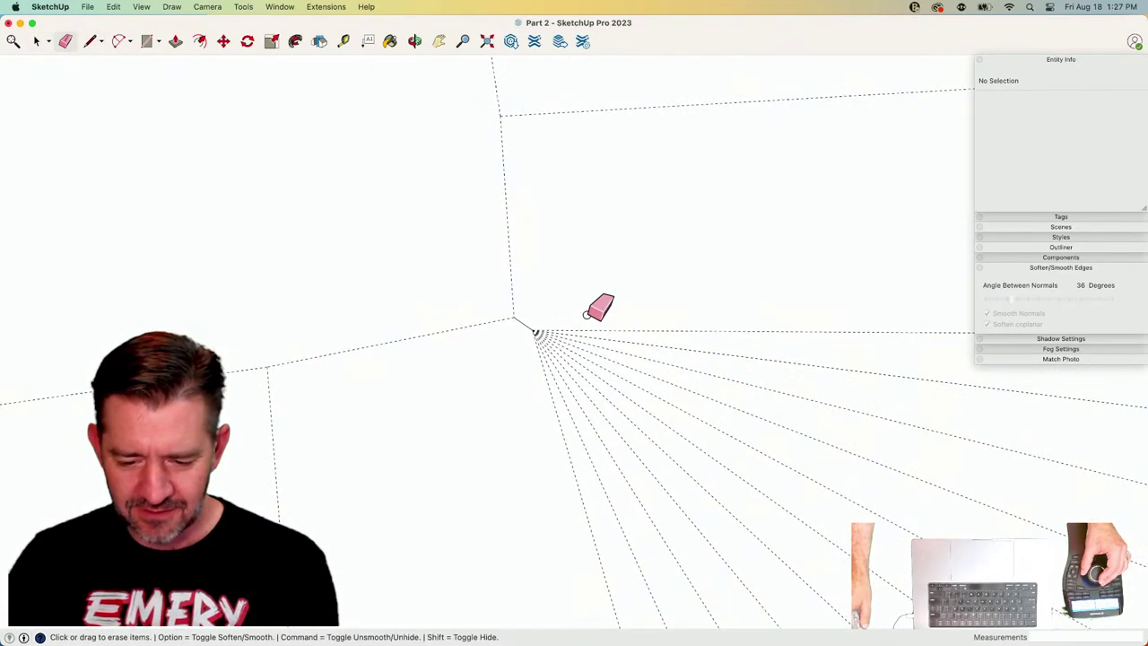
key("space")
Draw a diagonal across the tiny gap at the plate's origin corner and erase the small edges around it.
scroll(614, 267, "down", 10)
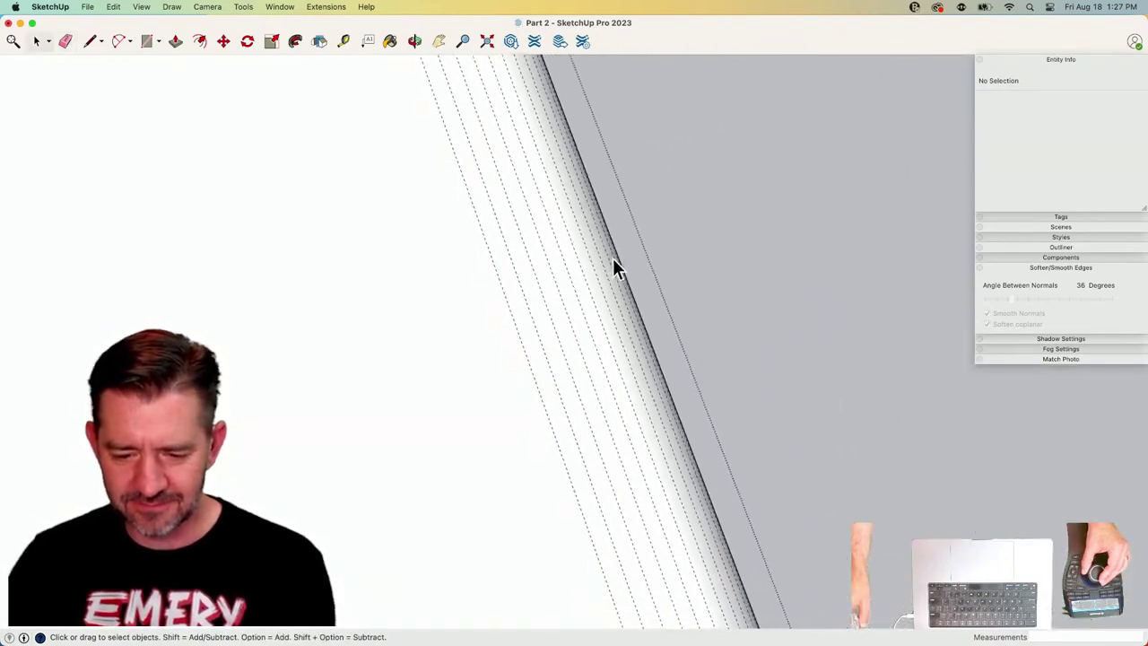
scroll(644, 403, "up", 10)
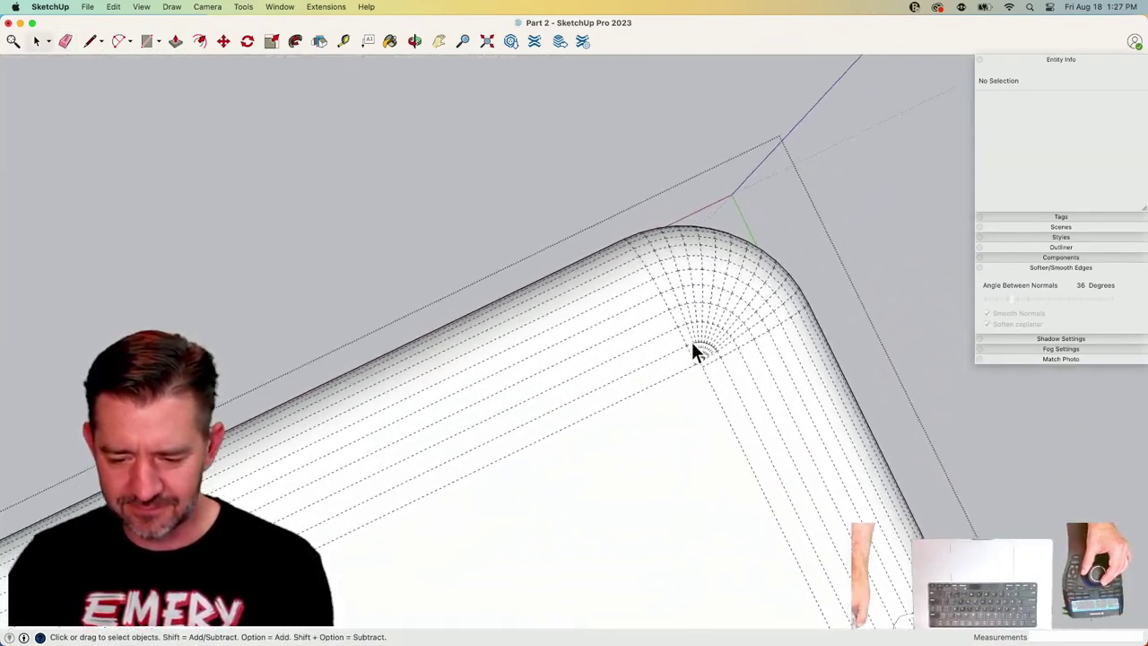
scroll(627, 256, "down", 5)
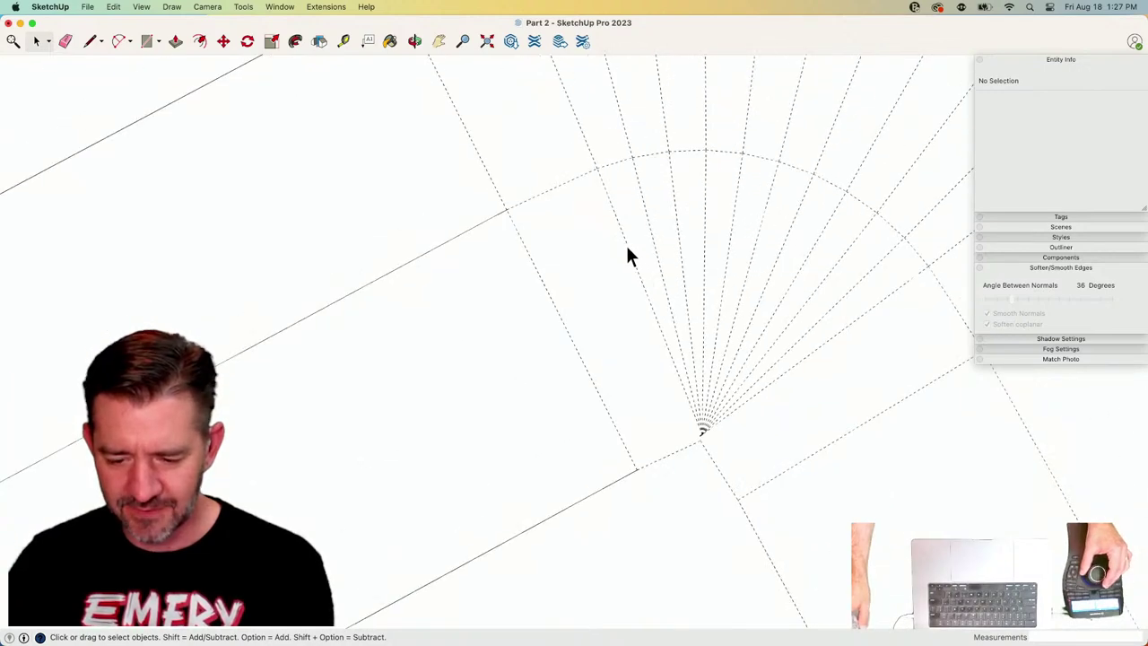
scroll(691, 410, "up", 5)
key("l")
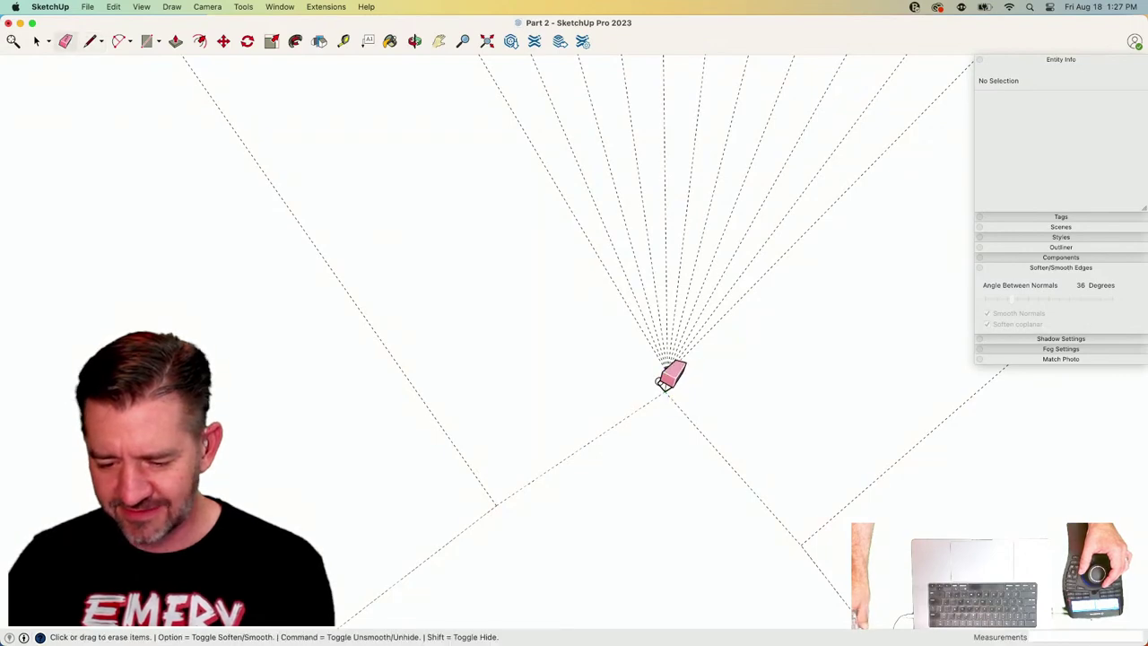
key("space")
Leave the plate group, select it to check whether it is solid, and inspect its underside.
scroll(682, 390, "down", 10)
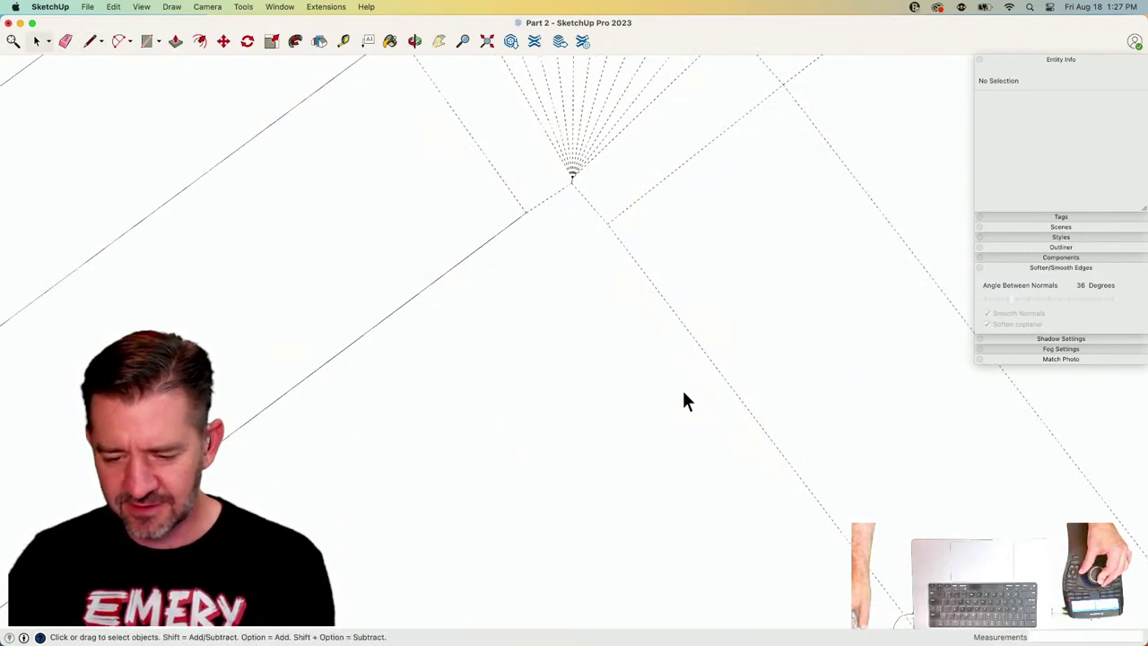
scroll(512, 271, "up", 3)
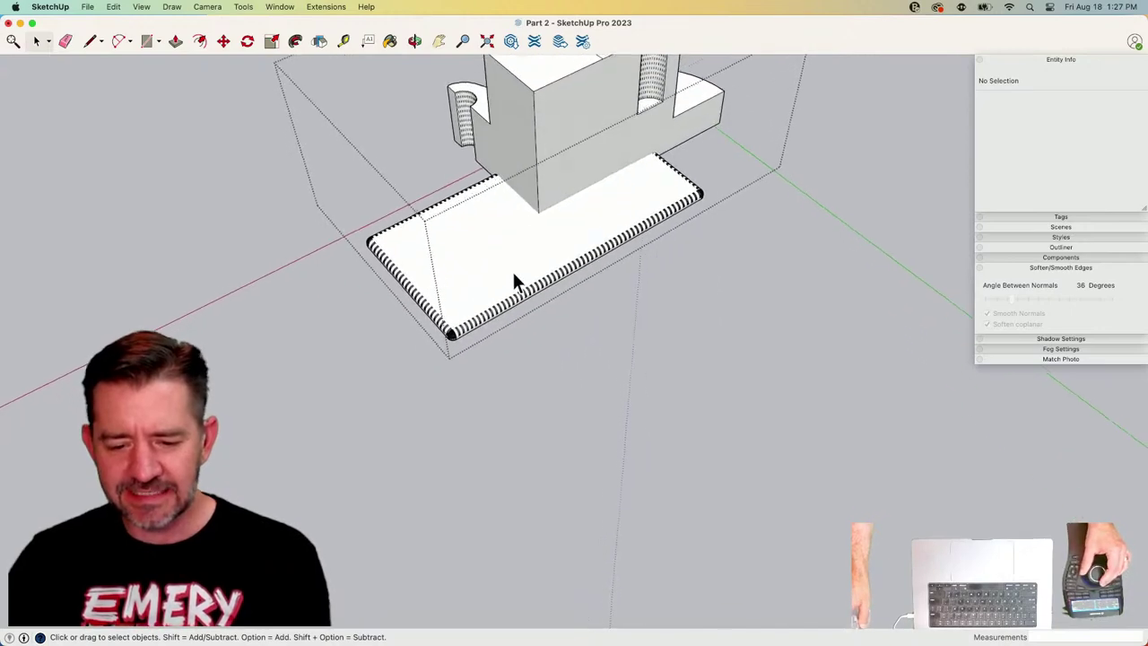
left_click(509, 273)
middle_click_drag(509, 273, 507, 321)
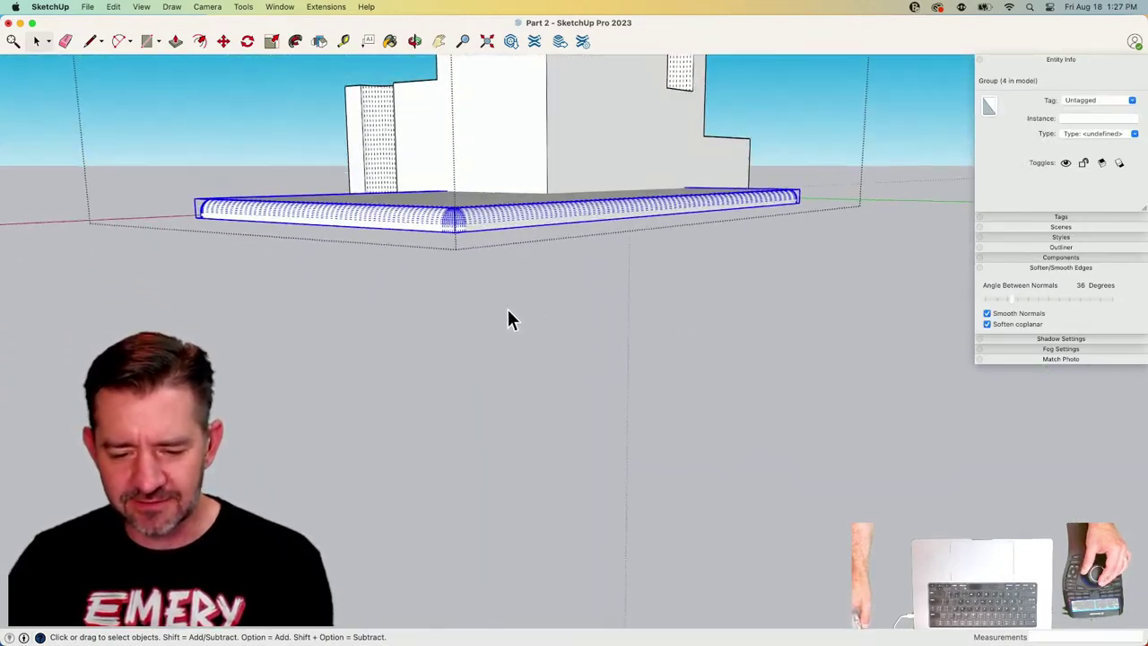
scroll(506, 322, "up", 8)
scroll(502, 317, "down", 8)
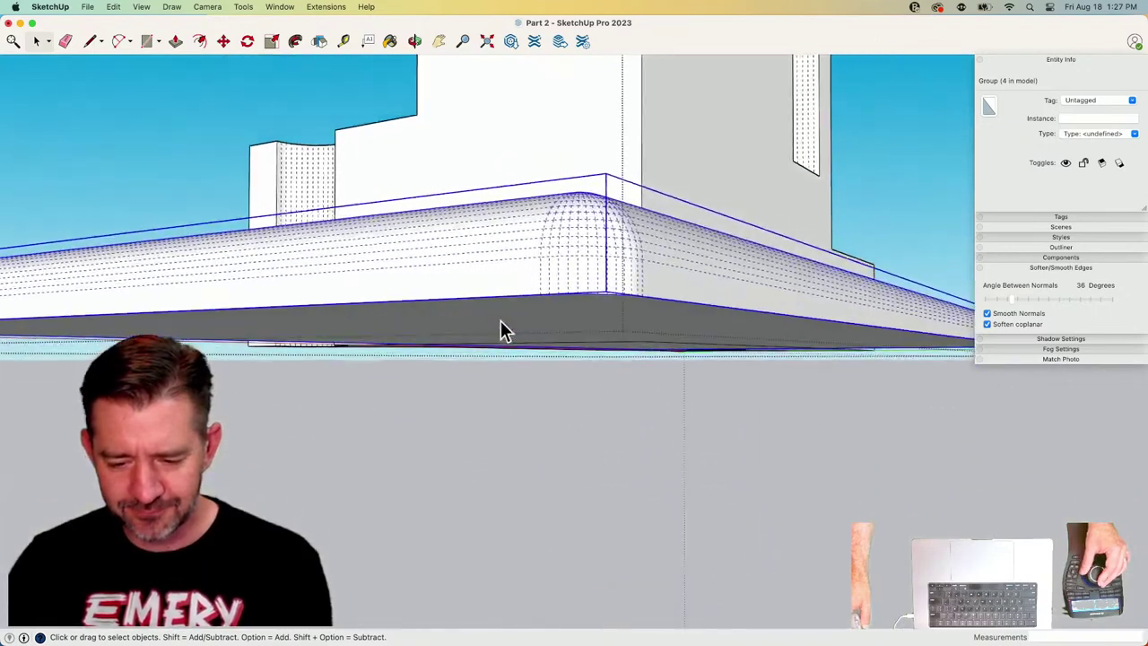
middle_click_drag(500, 320, 529, 288)
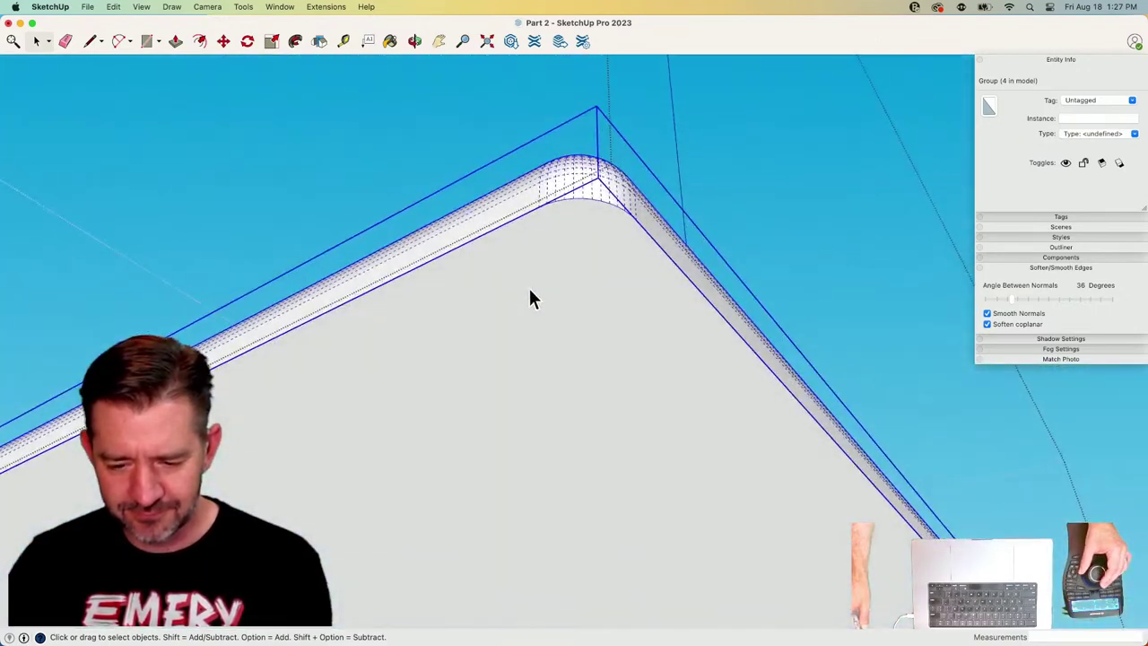
Inside the plate group, delete the underside face and redraw it by retracing a corner edge, and select the group to check it.
double_click(529, 288)
key("super+a")
left_click(529, 289)
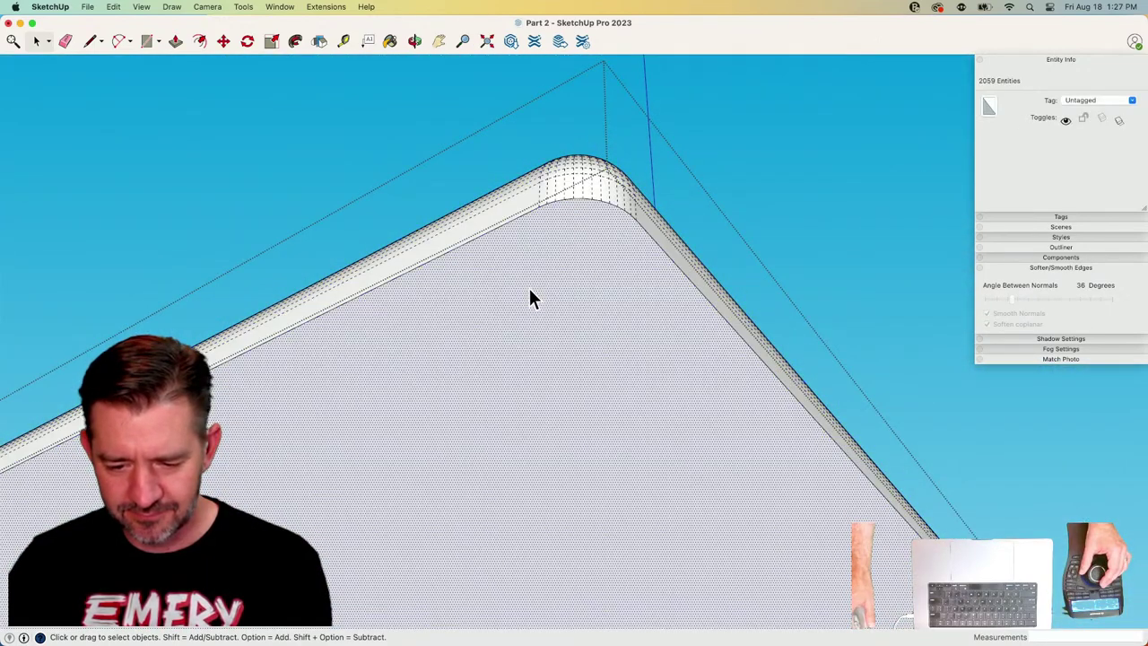
key("super+t")
key("l")
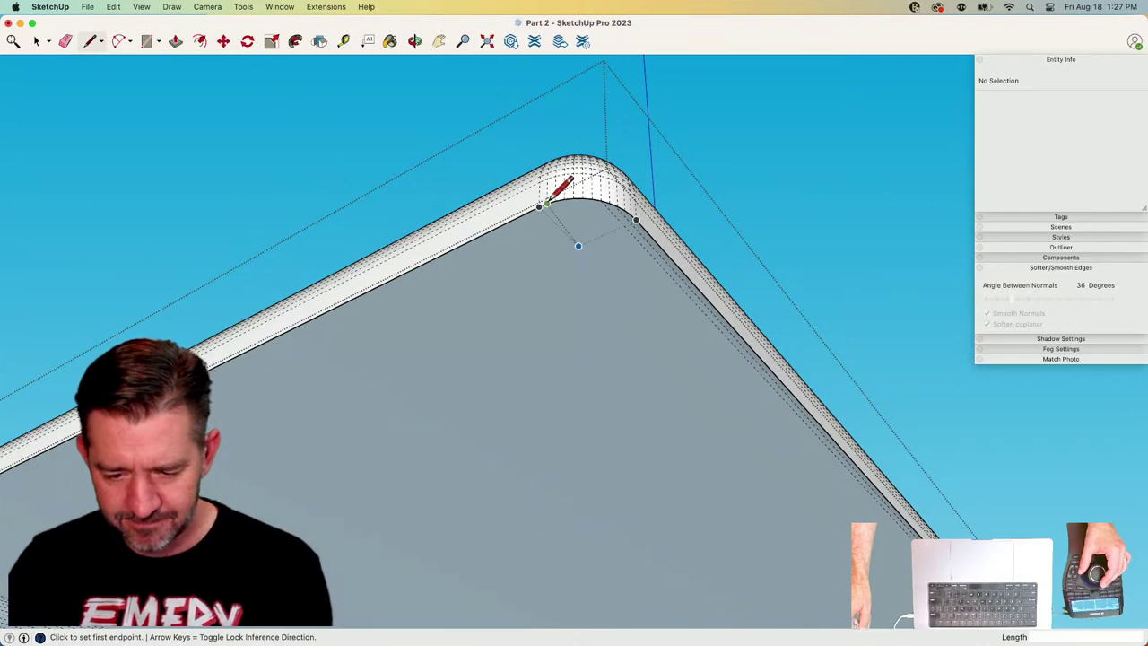
left_click(540, 206)
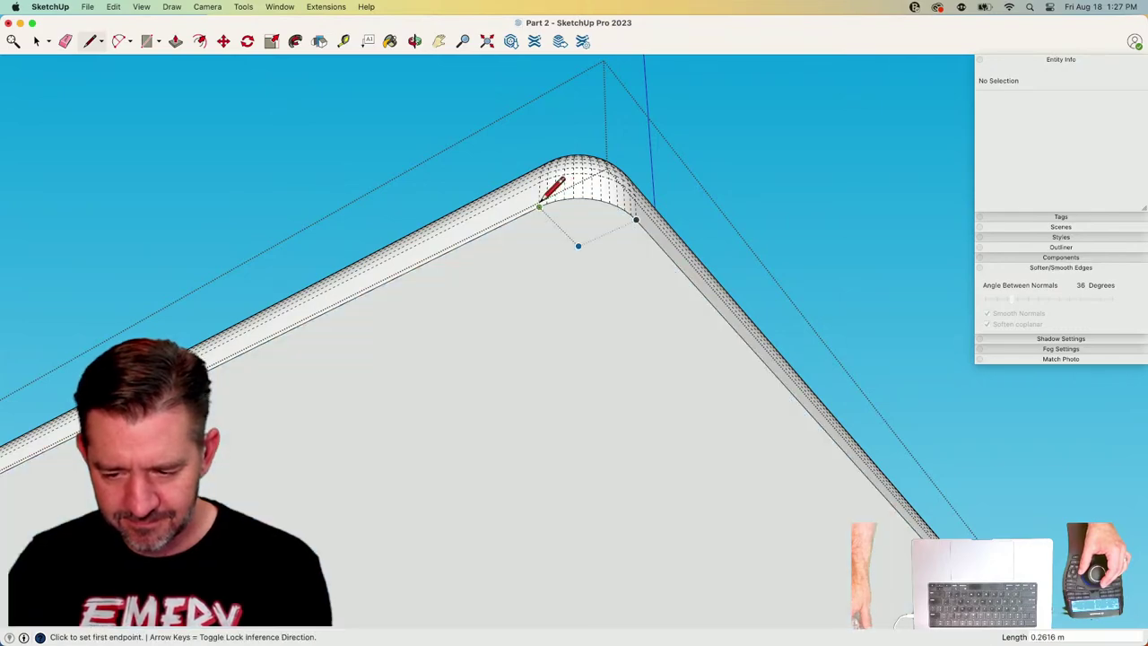
left_click(869, 203)
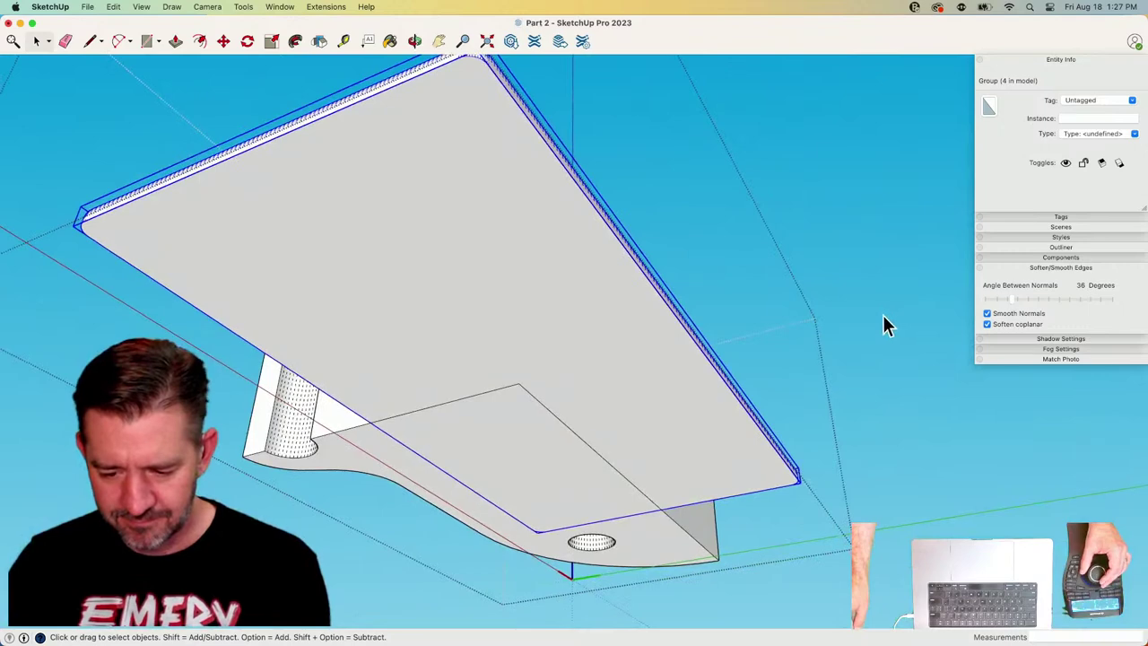
left_click(883, 314)
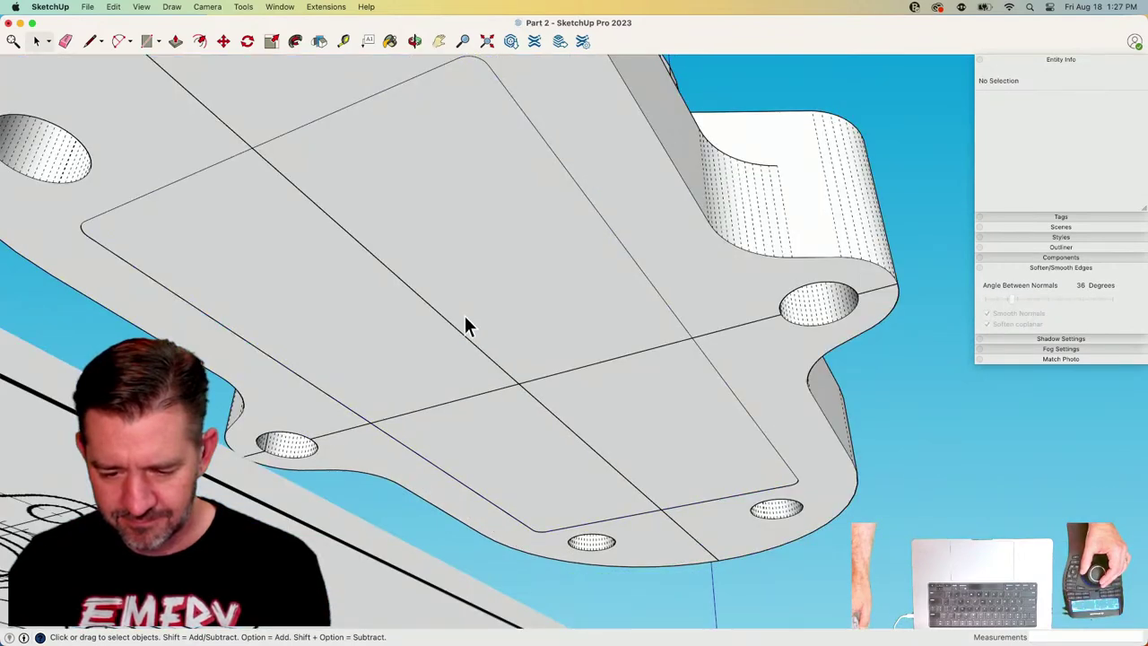
Reopen the plate group inside the quarter component and delete the plate's underside face.
left_click(781, 207)
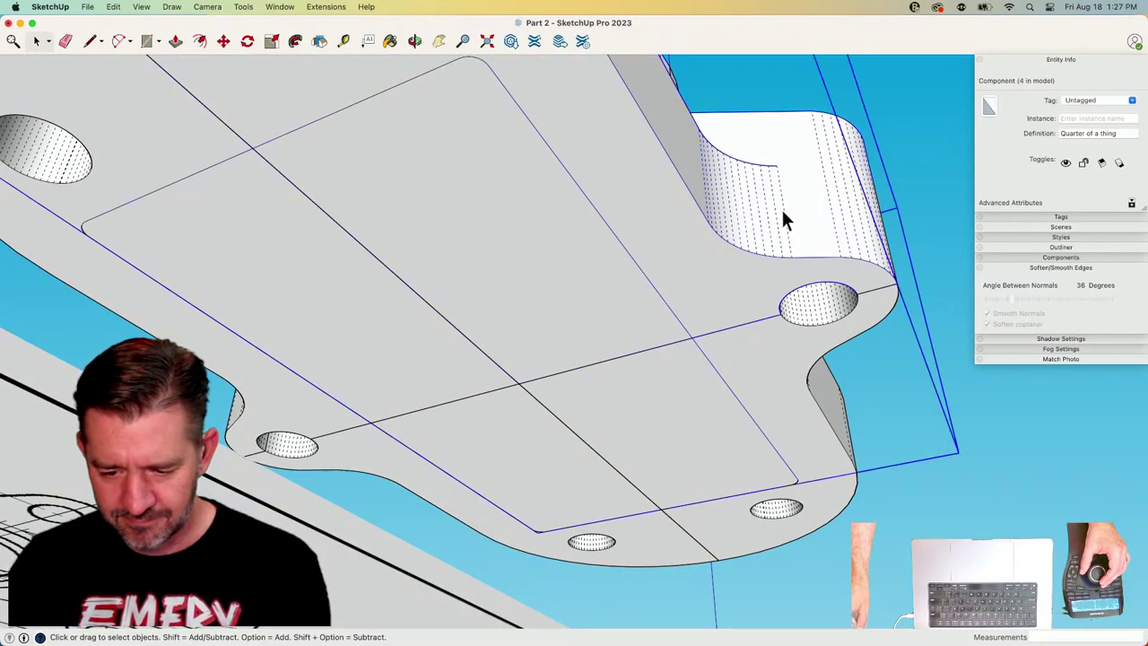
double_click(735, 365)
double_click(533, 305)
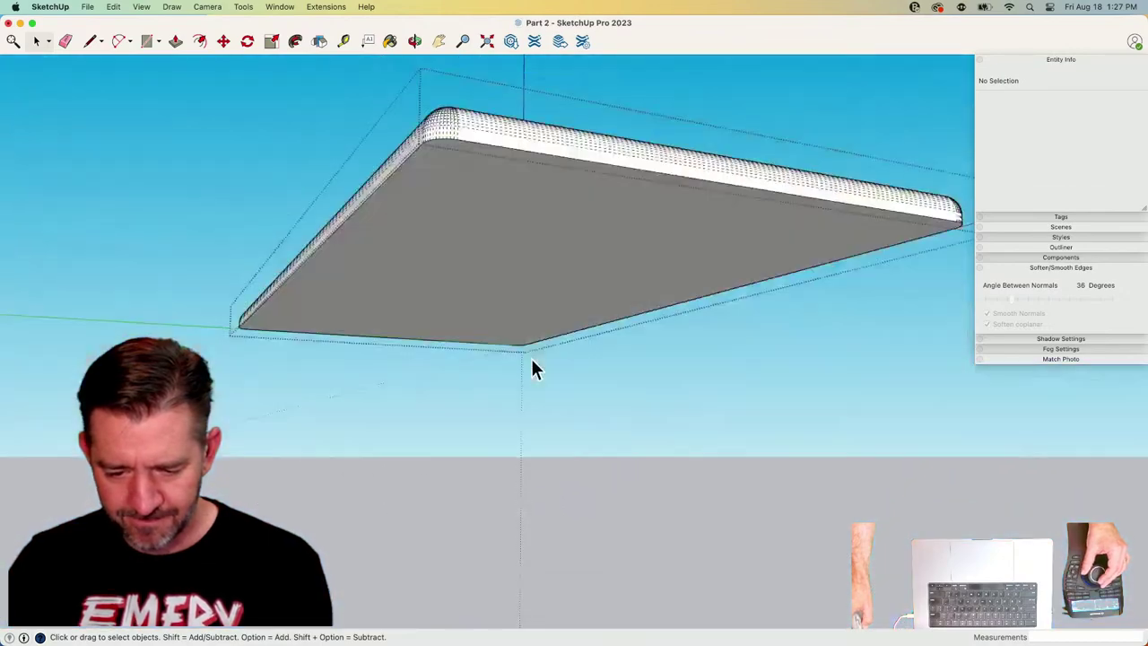
left_click(514, 304)
key("Delete")
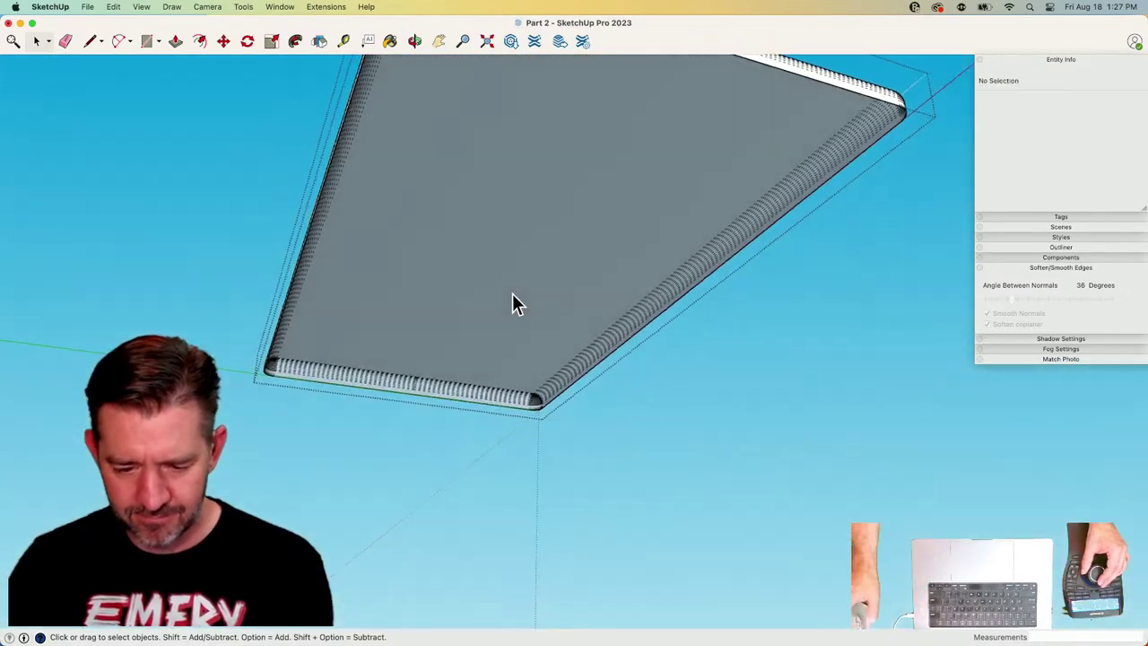
Inspect the open plate's inner rounded corner and retrace a short edge at the corner arc to recreate the underside face.
scroll(501, 288, "up", 8)
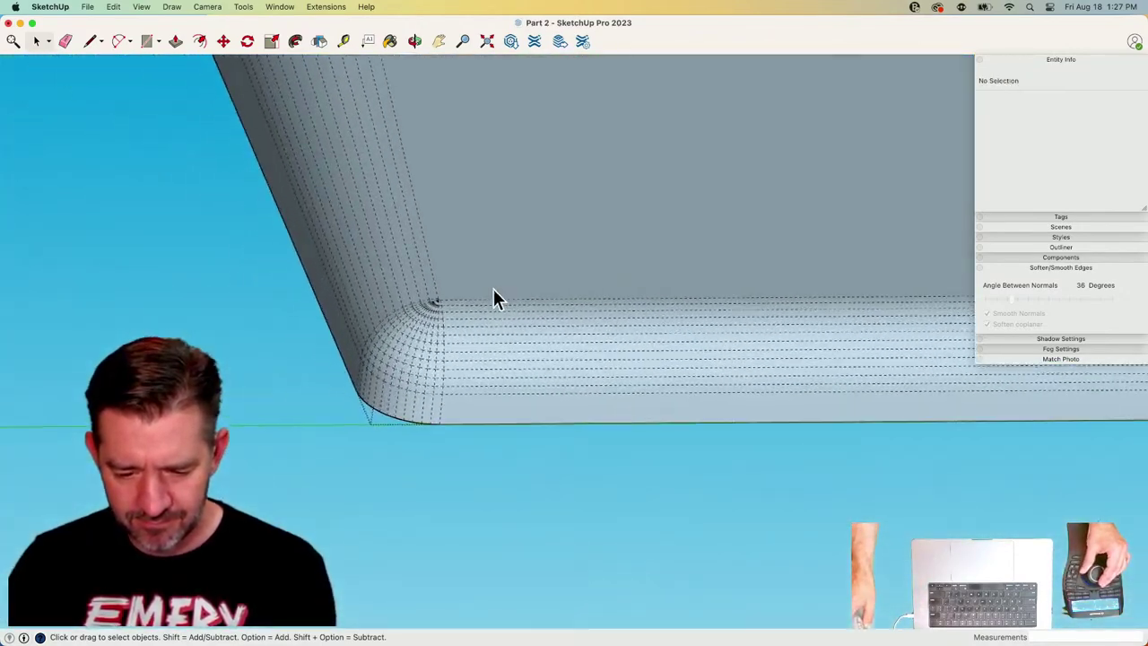
scroll(487, 293, "up", 3)
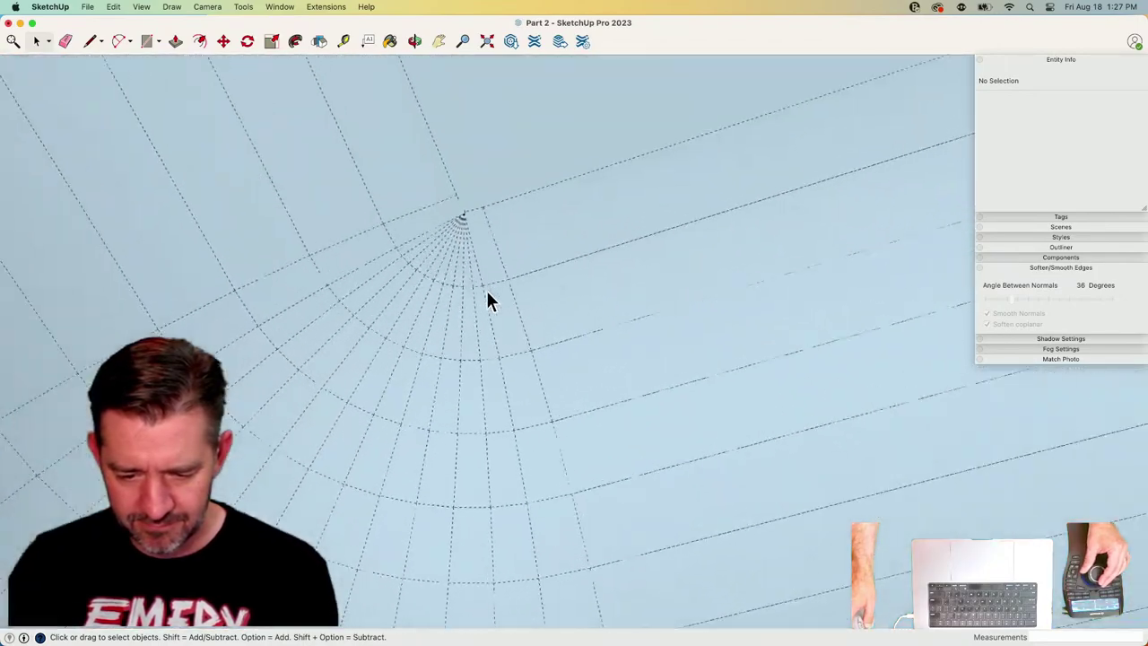
scroll(486, 294, "down", 7)
scroll(550, 339, "up", 3)
key("l")
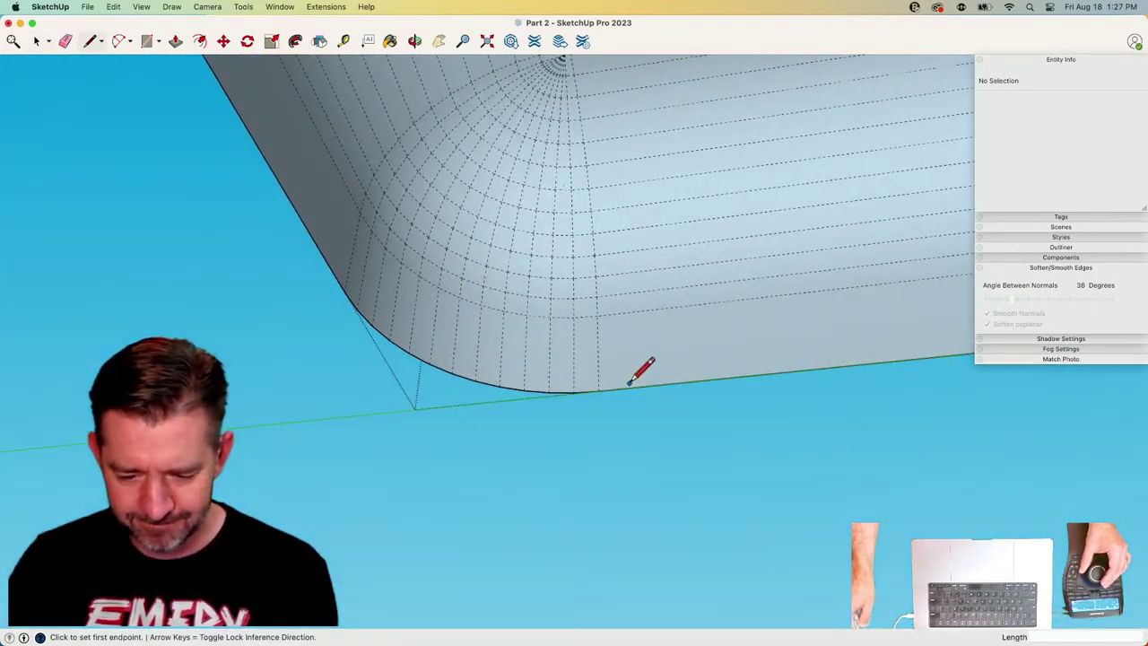
left_click(575, 388)
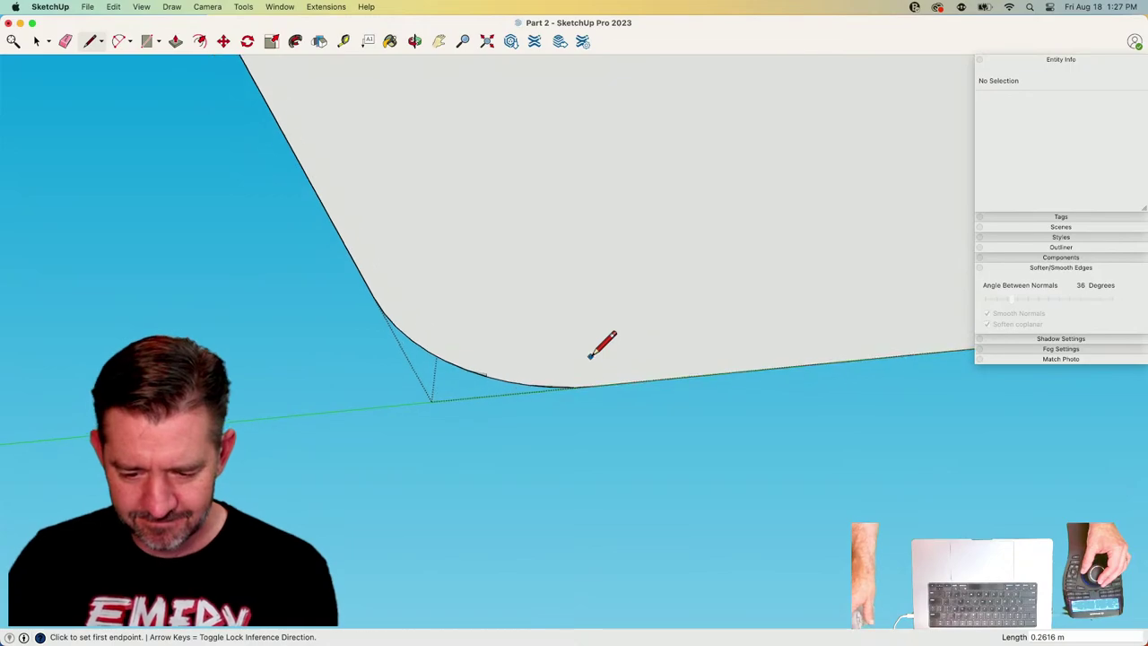
Push/Pull the plate's underside face about 34.87 m downward, leave the group and select the resulting block.
key("p")
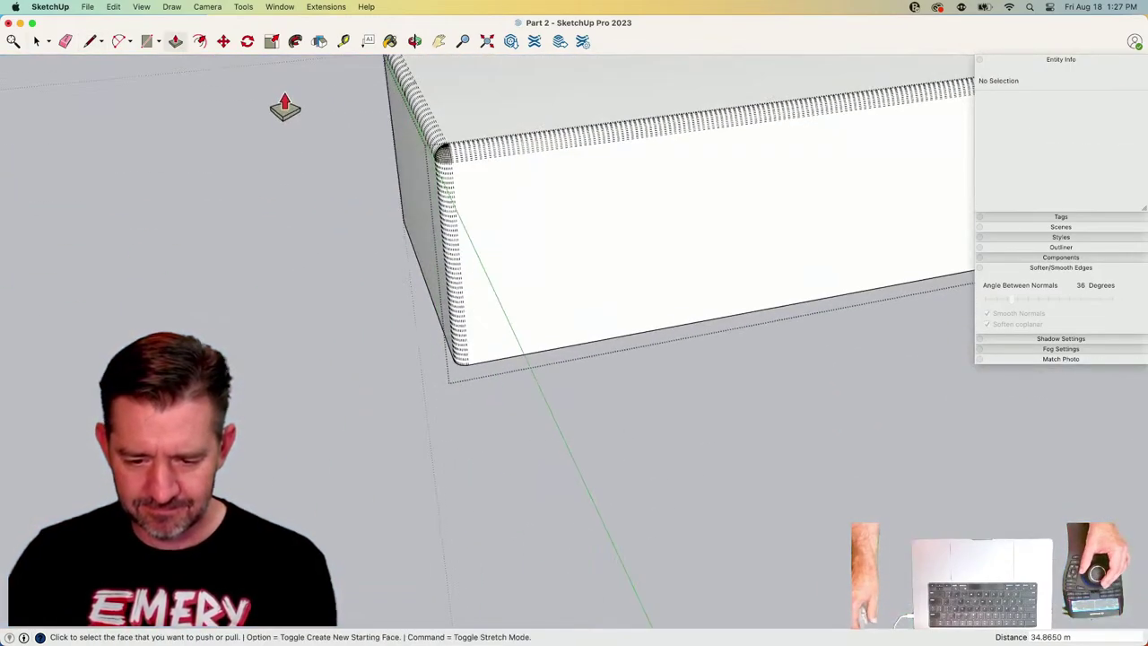
key("space")
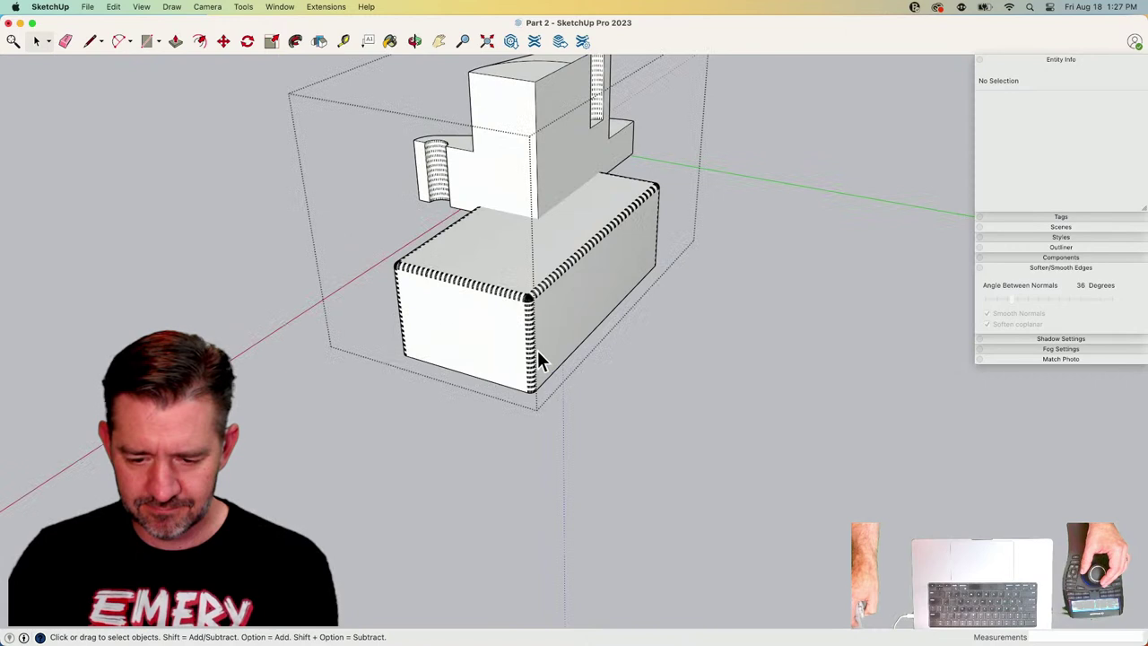
triple_click(543, 350)
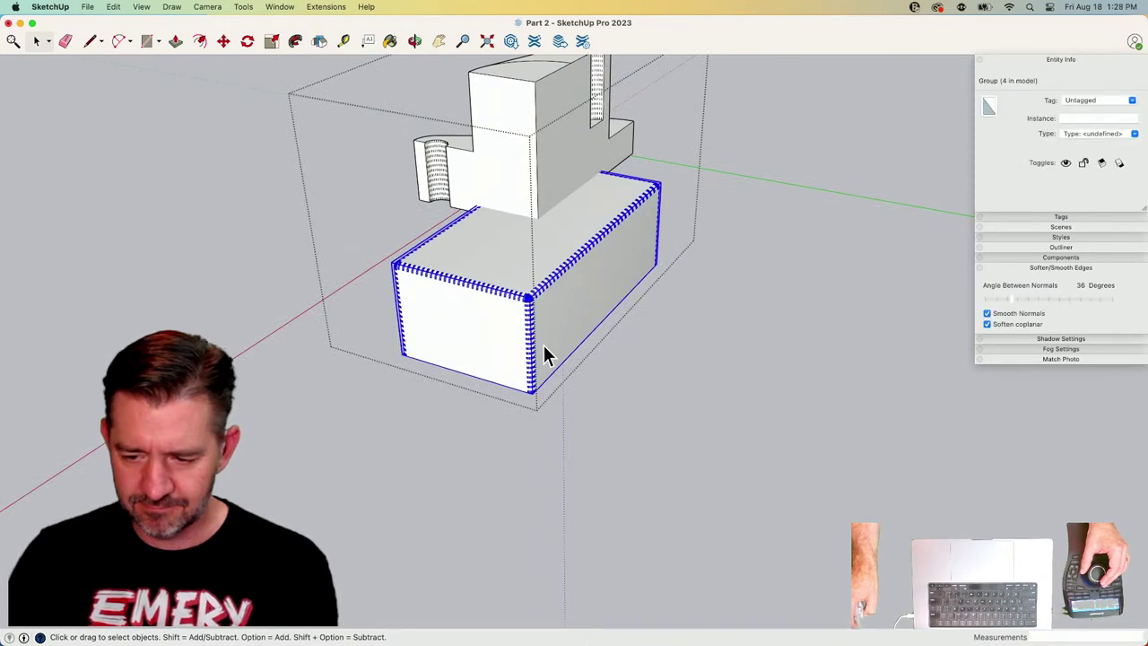
Explode the rounded block's group and regroup its loose geometry.
right_click(544, 344)
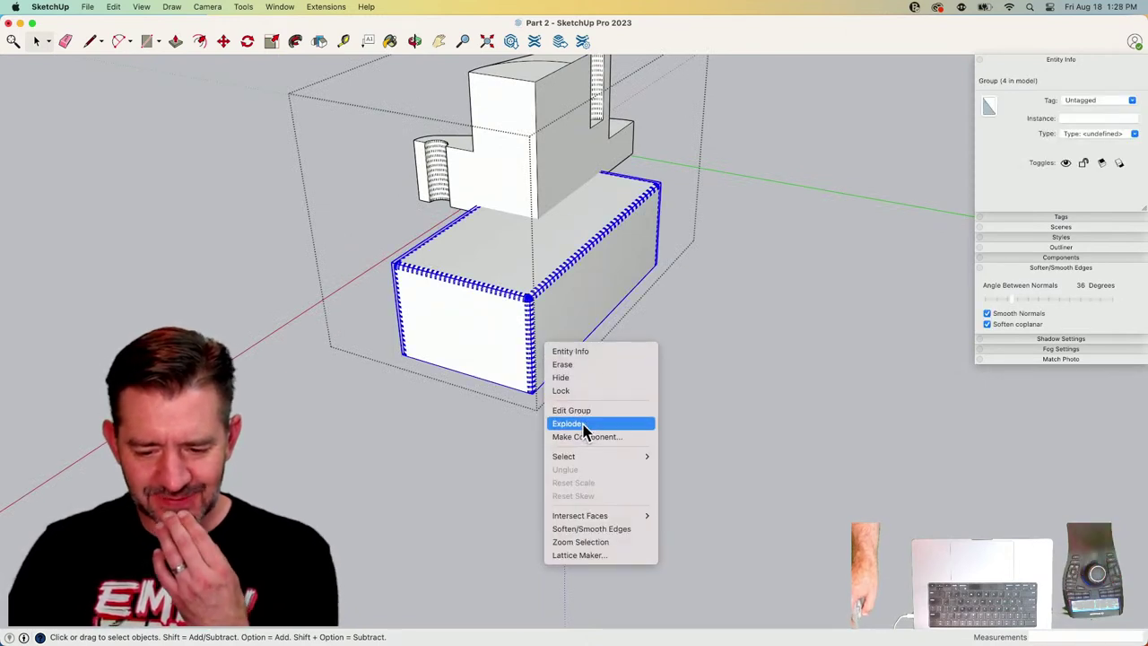
left_click(583, 428)
right_click(558, 323)
left_click(618, 425)
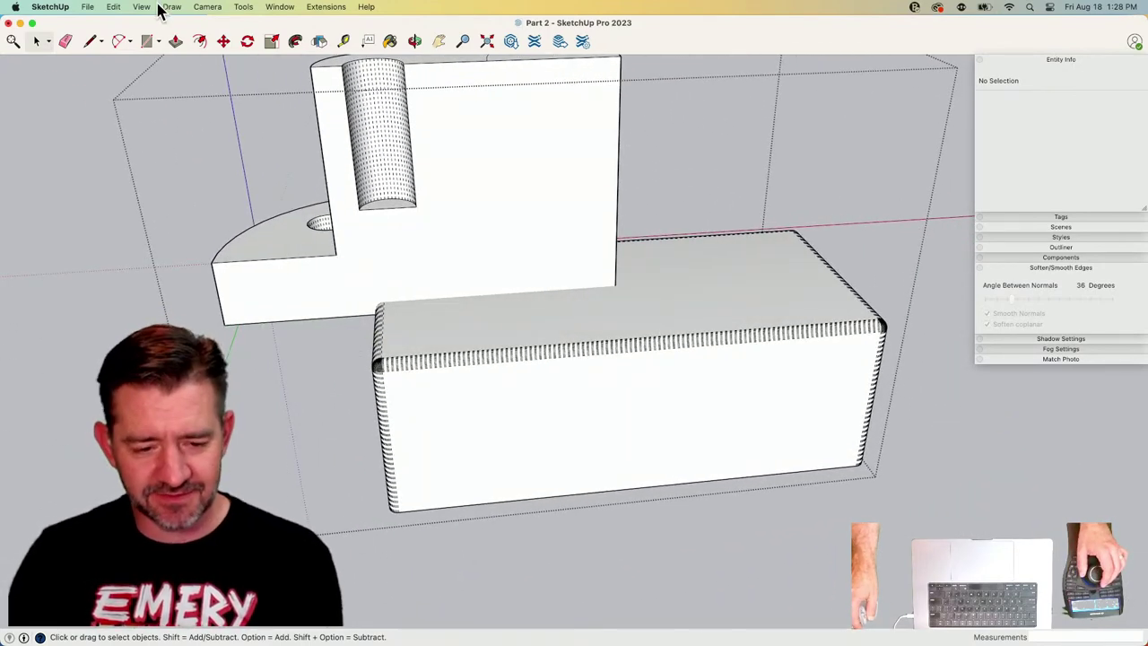
Turn off the display of hidden geometry and view the block and the quarter body together.
left_click(142, 7)
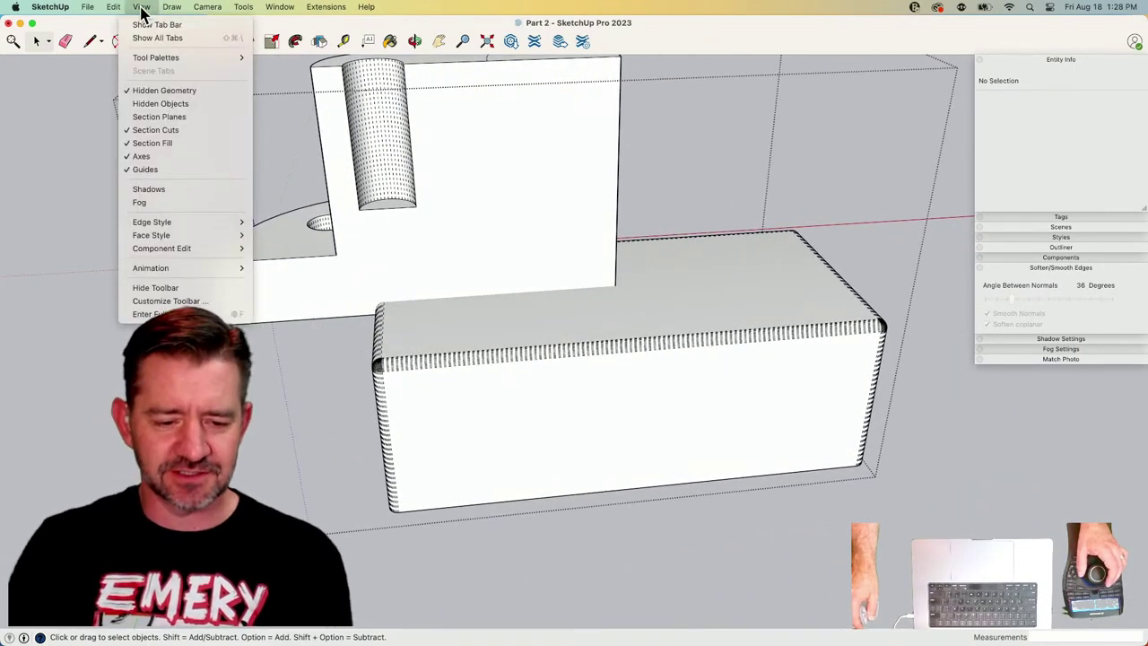
left_click(153, 91)
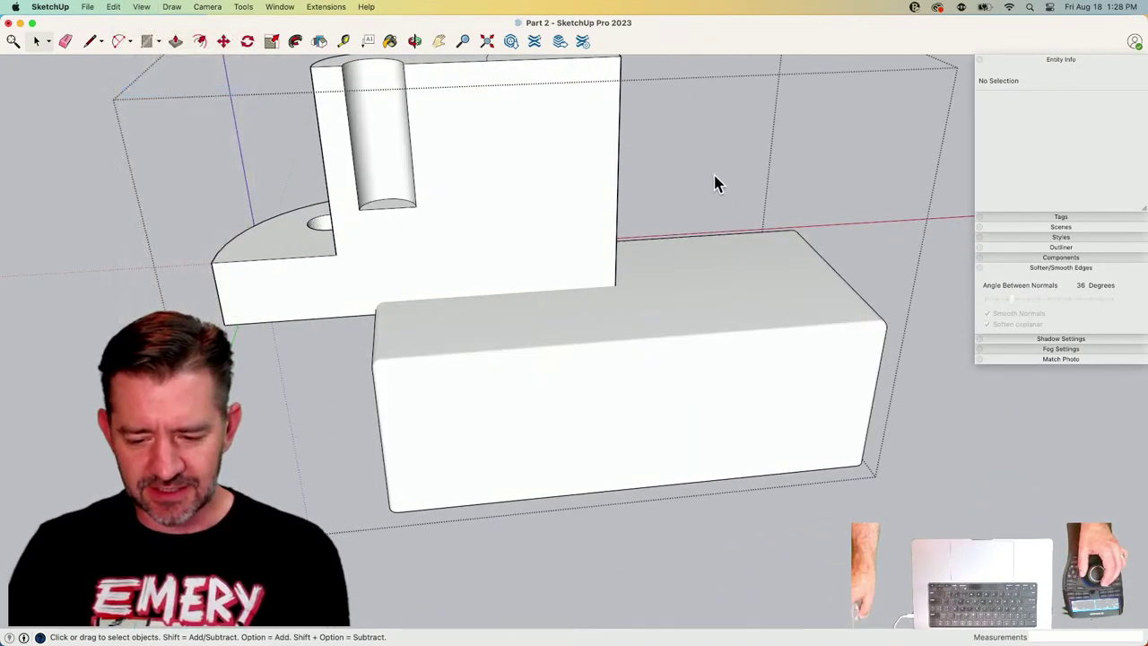
middle_click_drag(715, 182, 577, 321)
Explode the solid group of the quarter body above the rounded block into loose geometry.
left_click(525, 247)
right_click(437, 285)
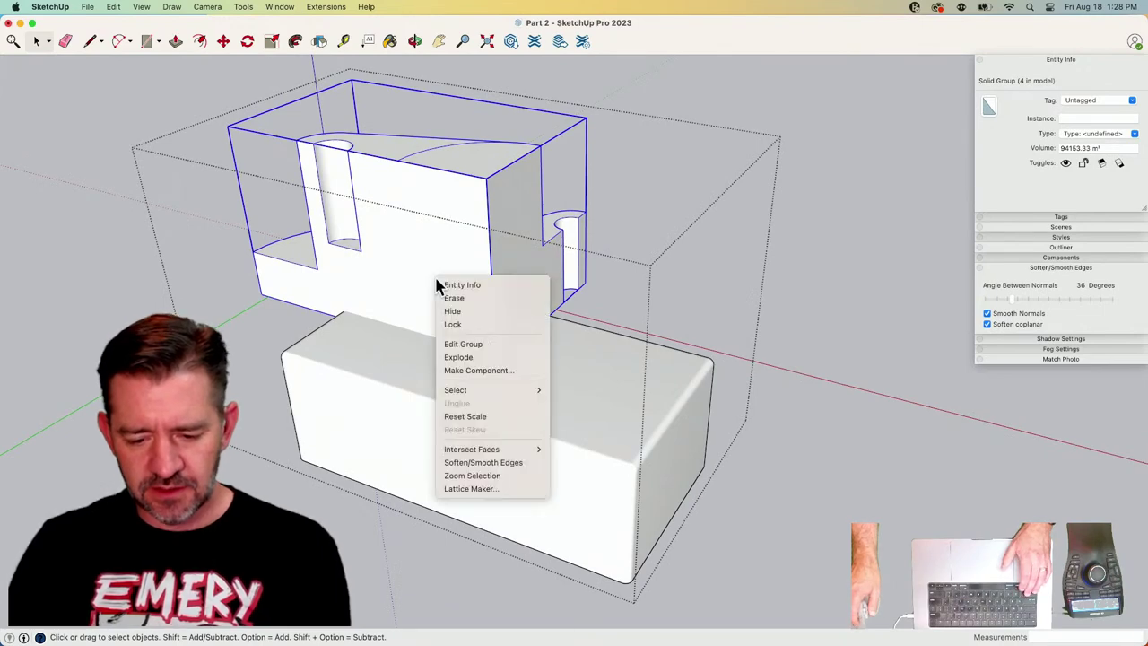
left_click(502, 363)
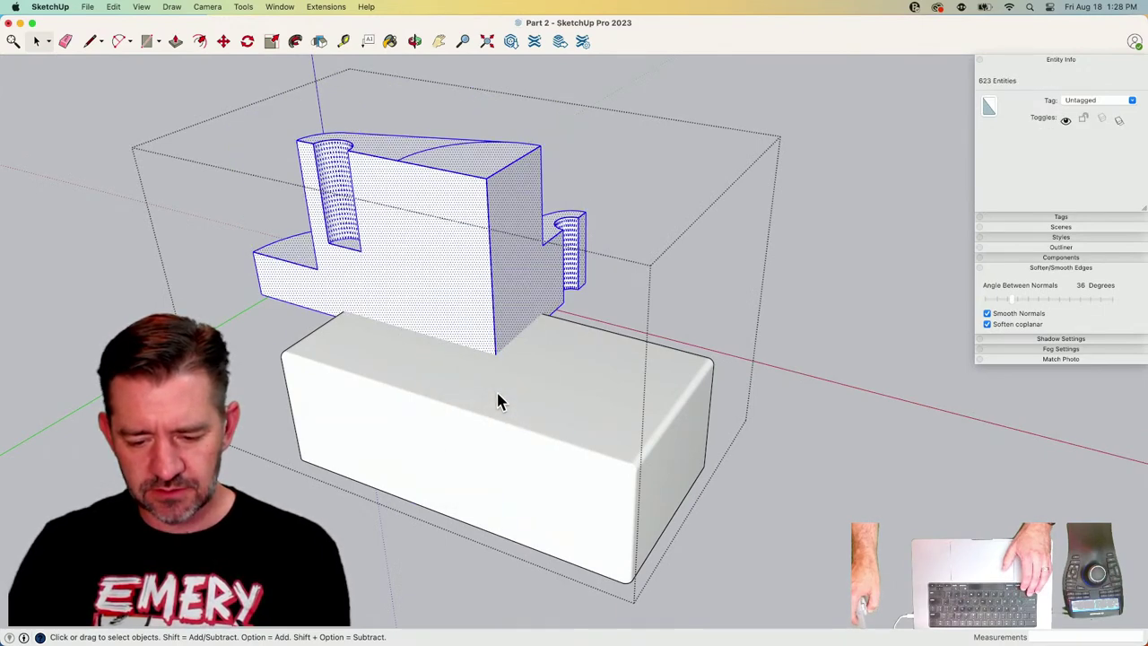
Open the rounded block's group, select all of its geometry and reverse its faces.
right_click(498, 392)
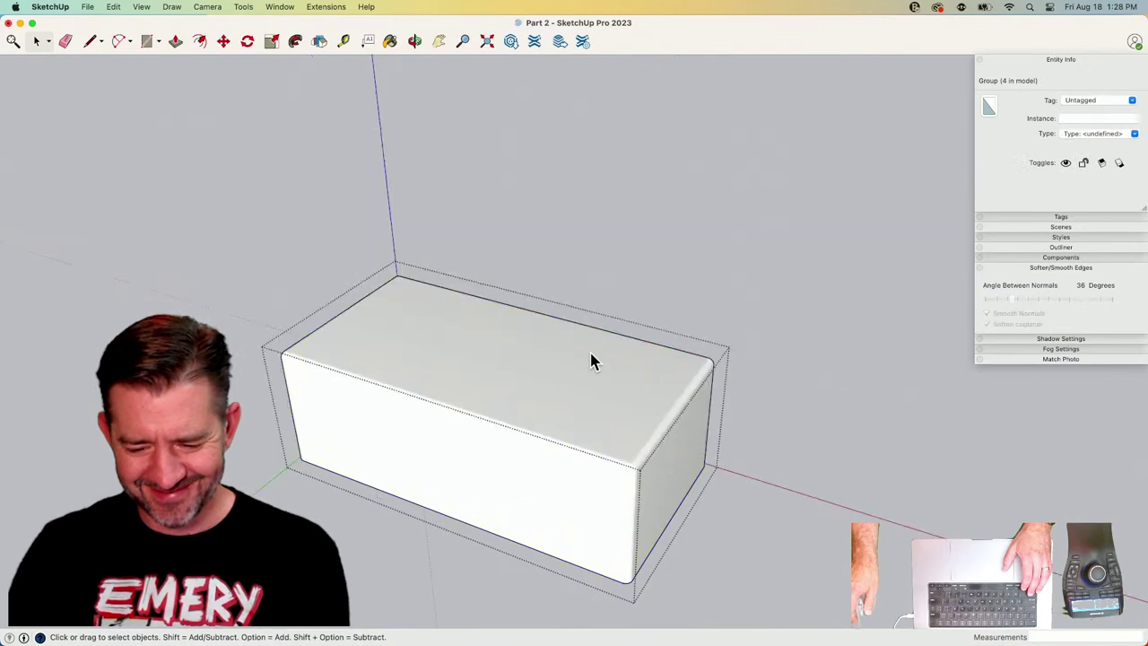
triple_click(589, 357)
right_click(590, 357)
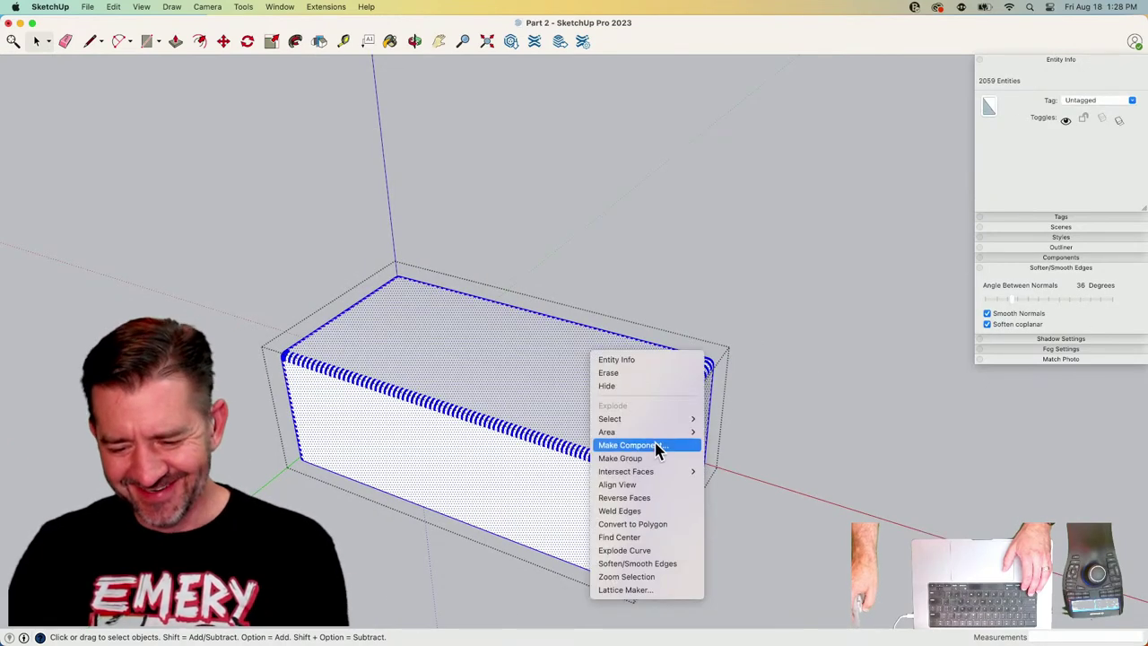
left_click(651, 499)
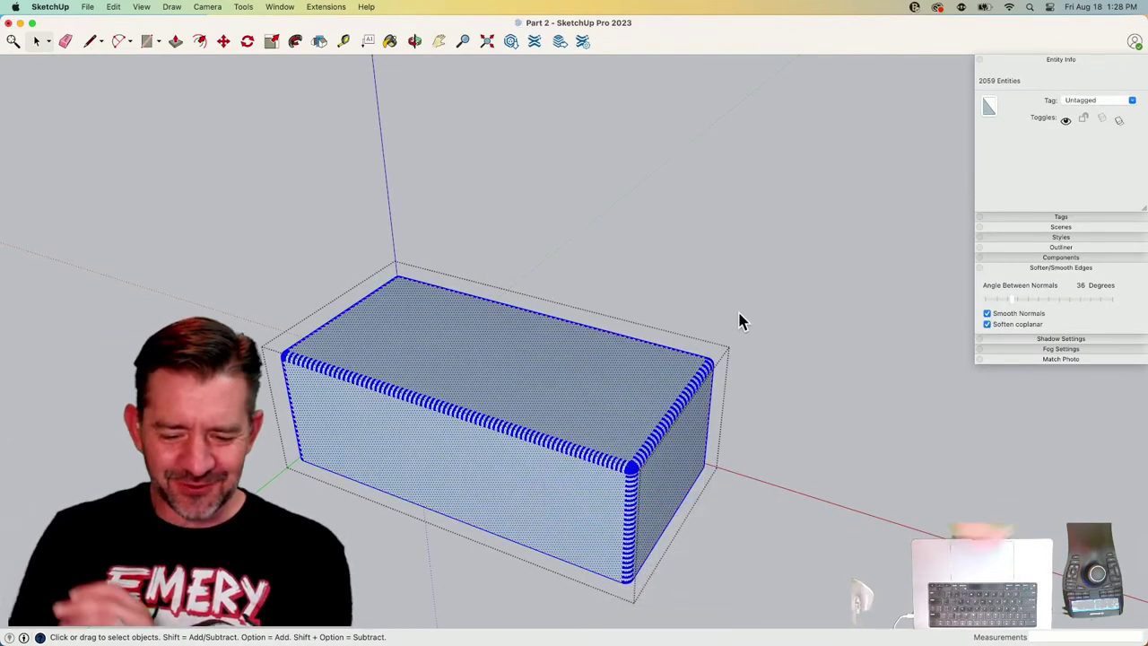
Leave the rounded block's group and explode it within the quarter component.
left_click(747, 317)
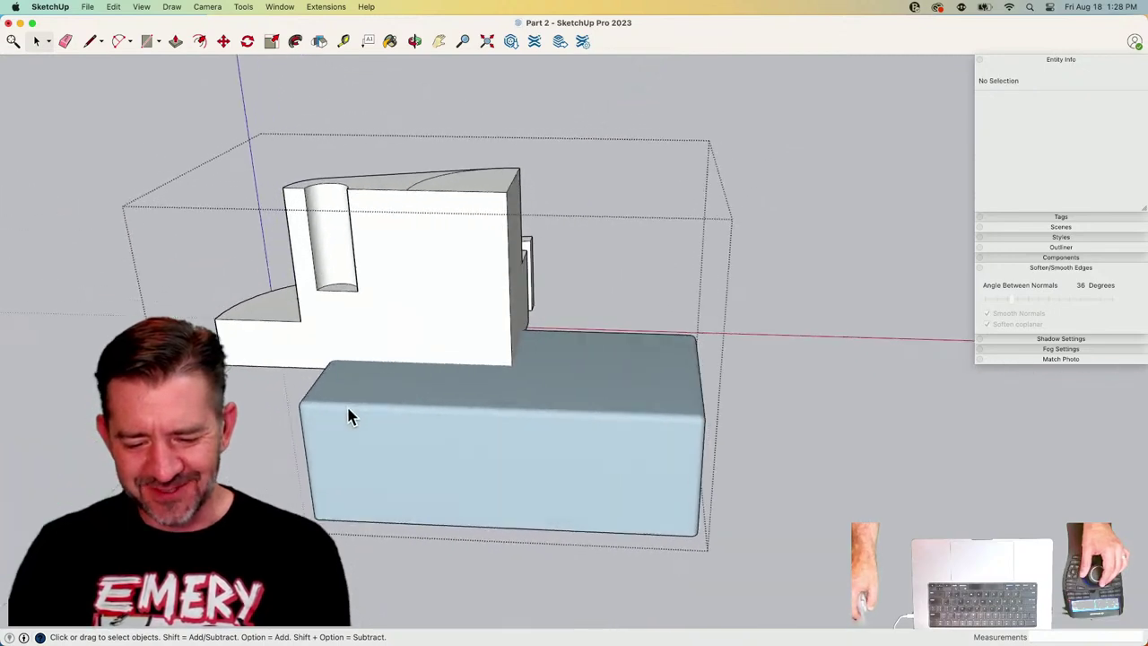
double_click(501, 473)
key("Escape")
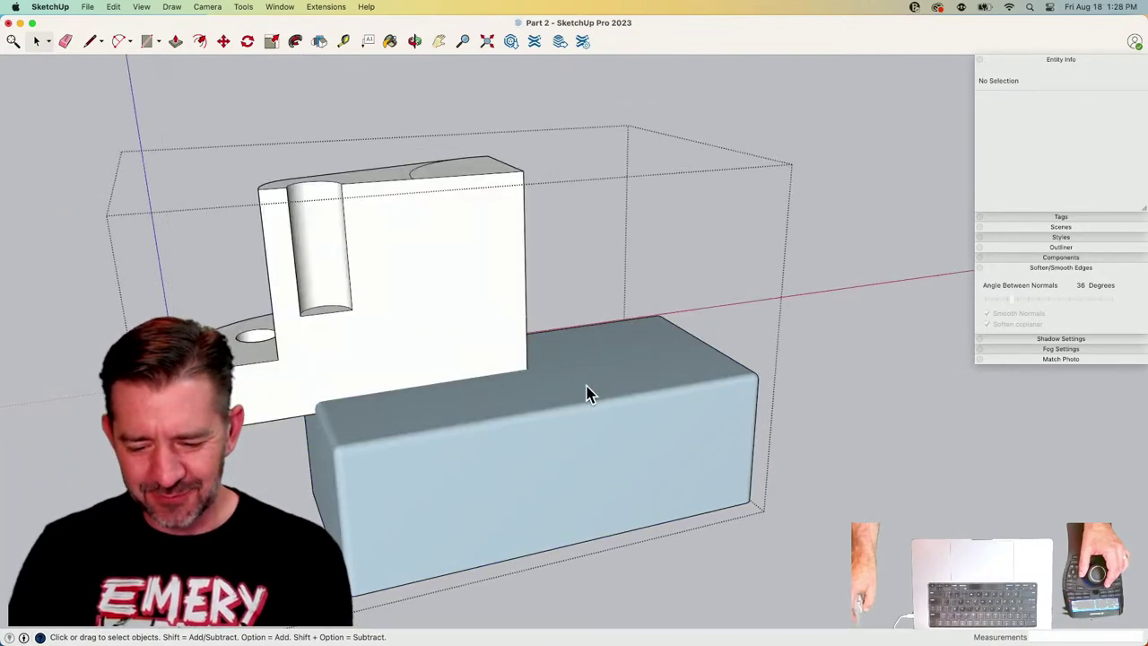
right_click(577, 410)
left_click(630, 484)
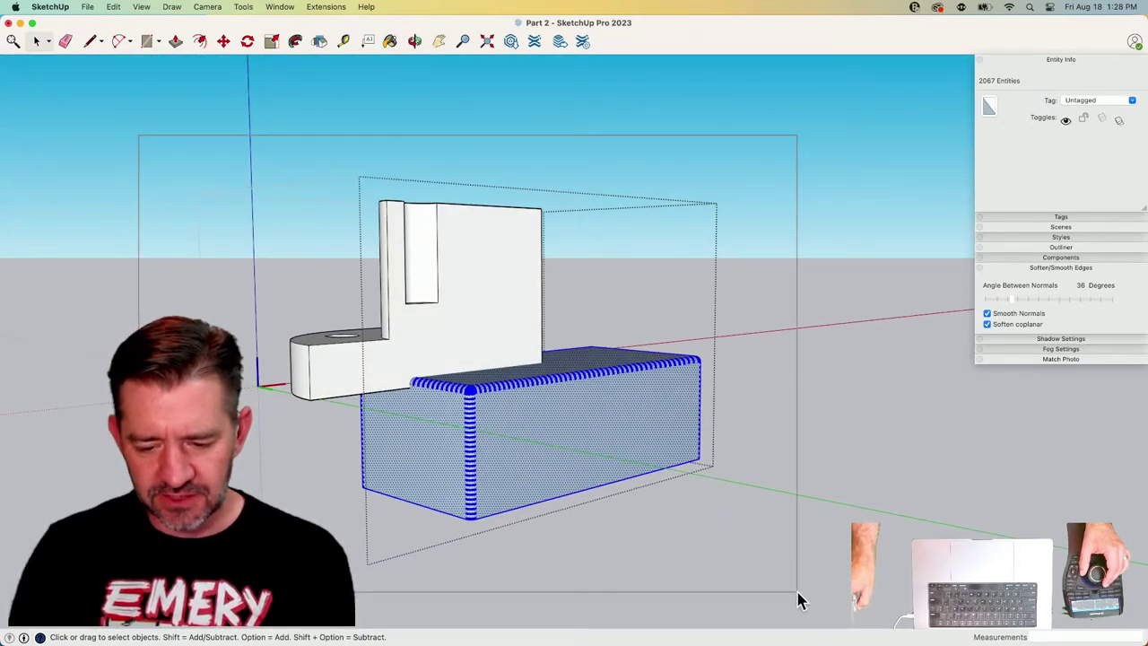
Select the connected geometry of the quarter body and block and intersect its faces with the selection.
triple_click(532, 392)
right_click(533, 387)
mouse_move(607, 508)
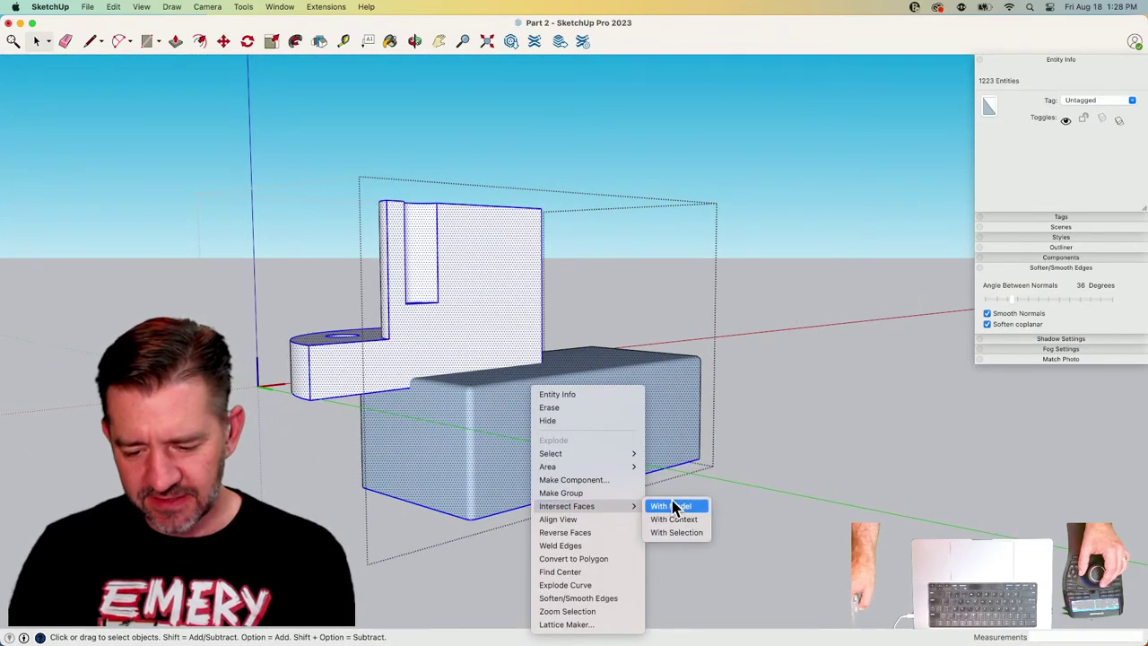
left_click(687, 533)
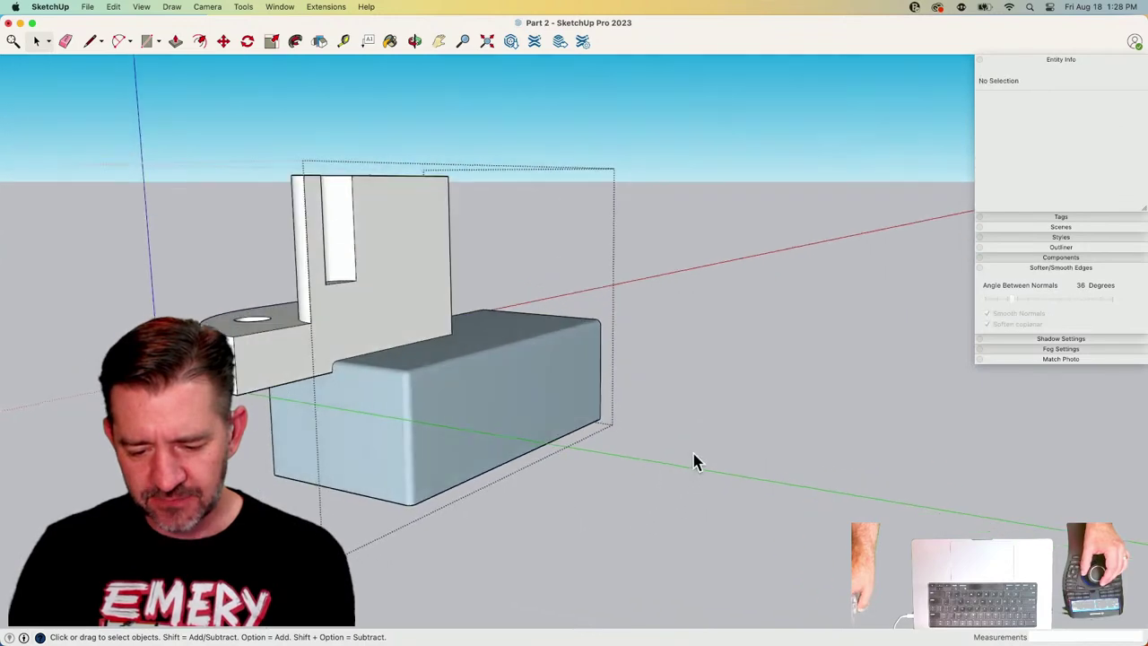
Delete the part of the block below the quarter body along with its leftover edges, and leave the component.
left_click_drag(435, 536, 431, 552)
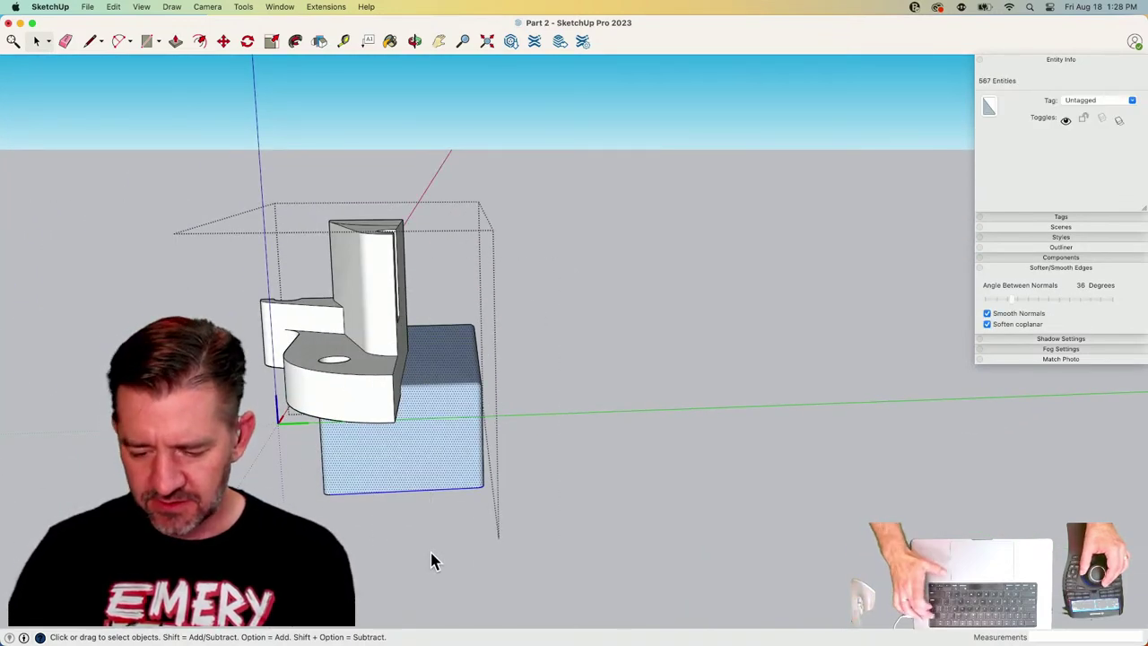
key("Delete")
key("e")
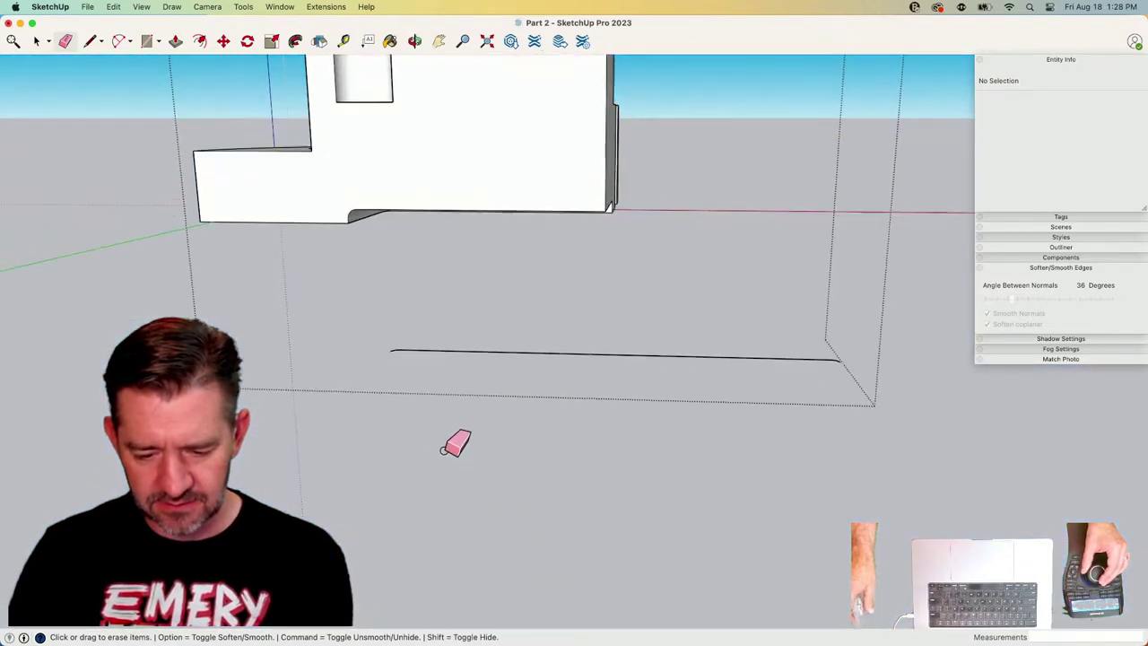
key("space")
left_click_drag(328, 324, 975, 510)
key("Delete")
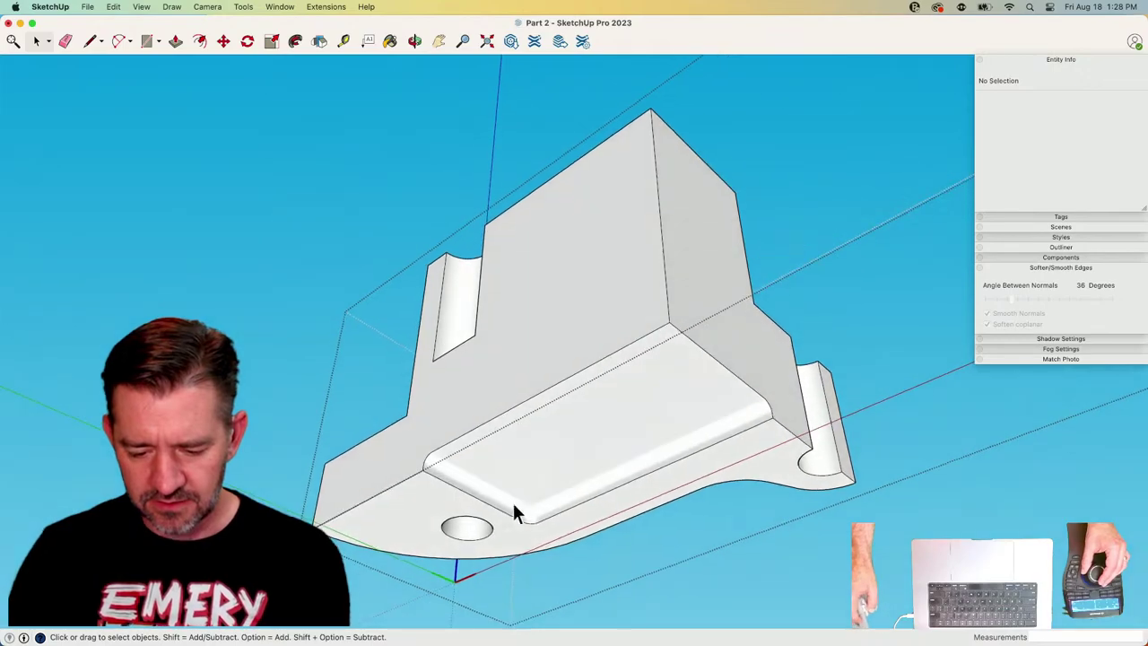
left_click(258, 380)
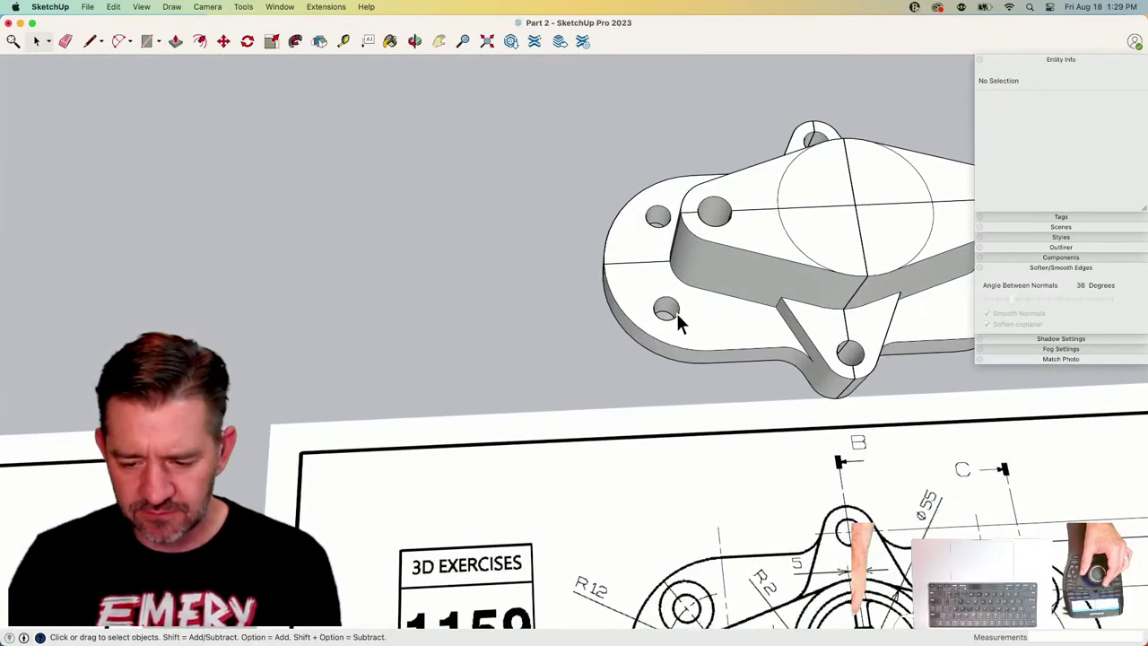
Open the quarter component and draw a circle of radius 10 centred on the small hole in the base flange.
double_click(677, 314)
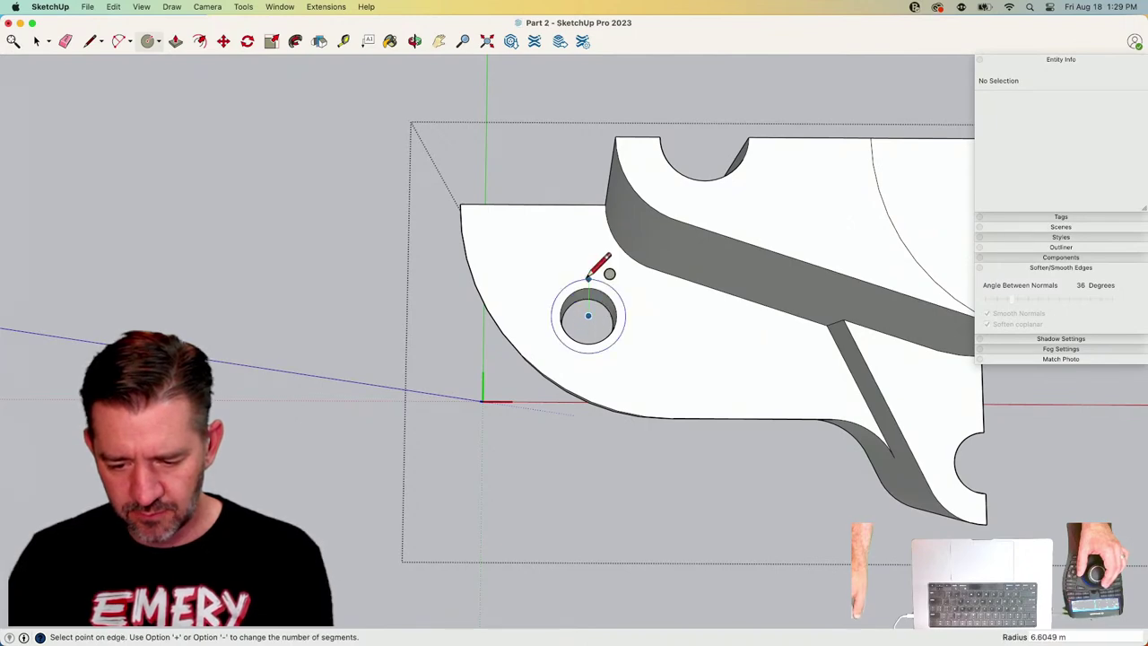
type("10")
key("Return")
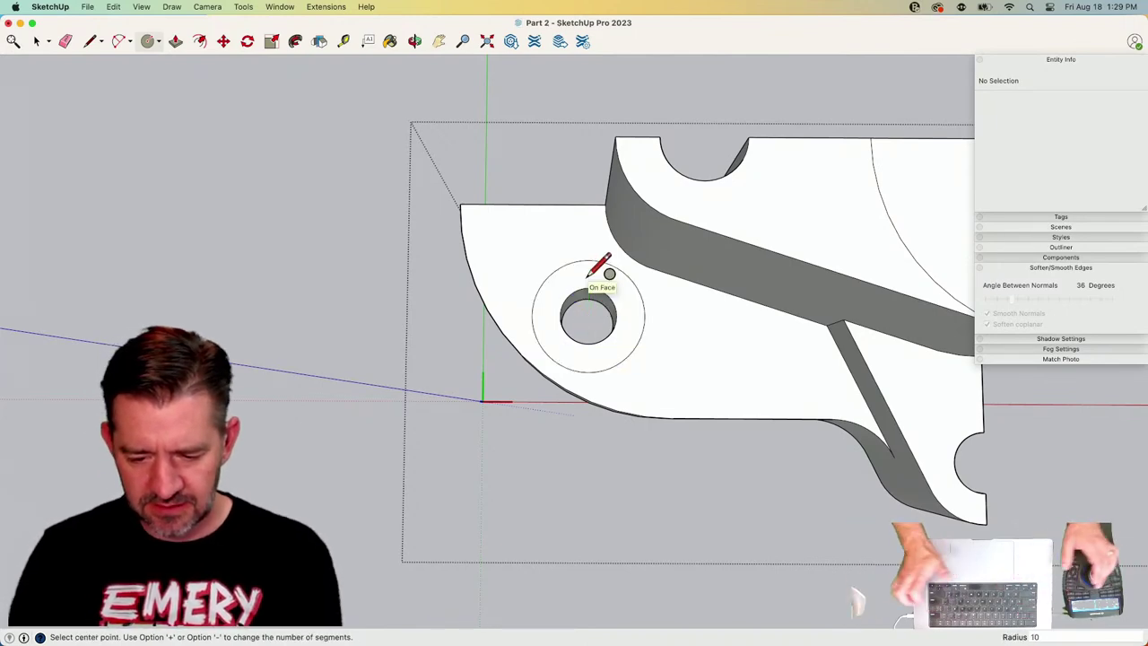
Recess the ring-shaped face around the small base flange hole by 1 m with Push/Pull.
key("p")
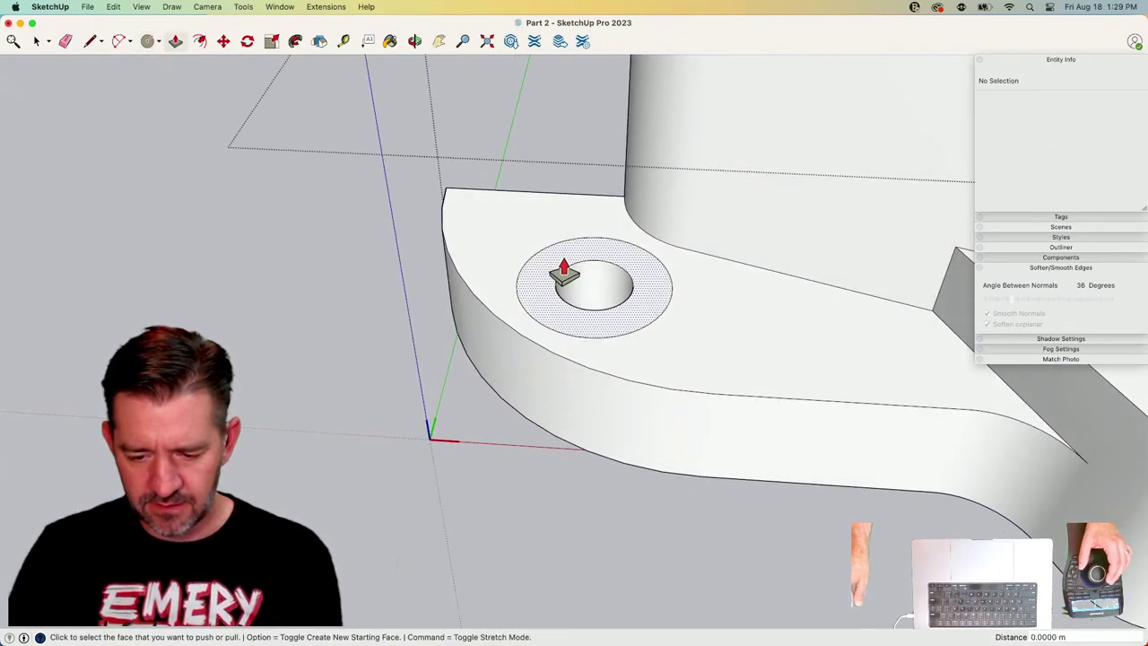
left_click(567, 279)
type("1")
key("Return")
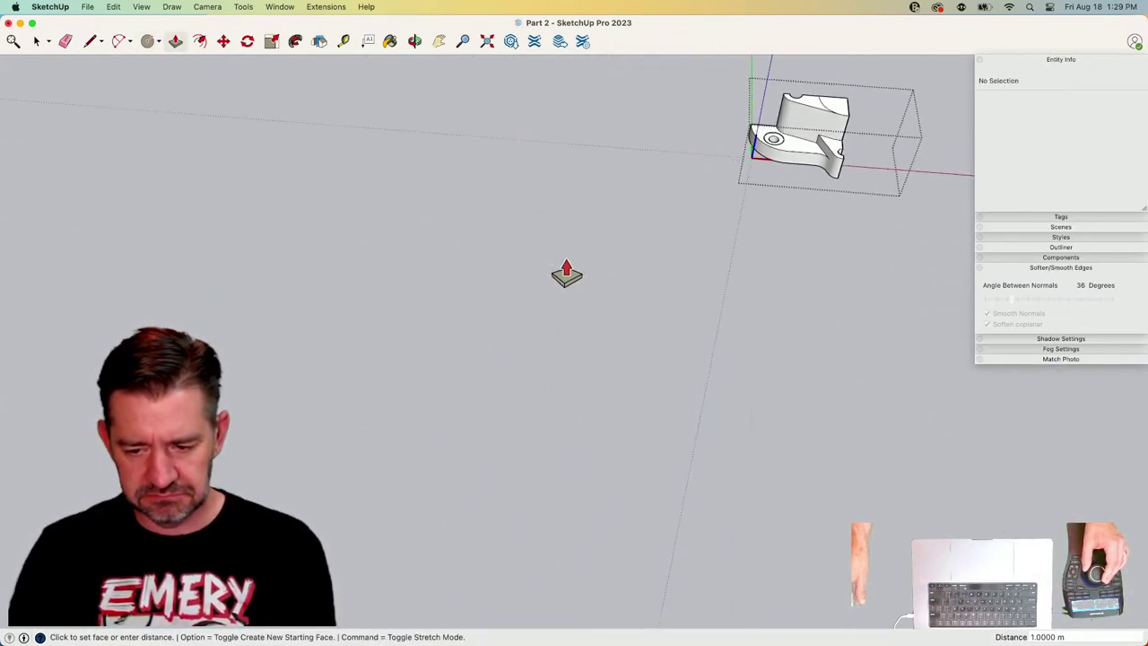
key("space")
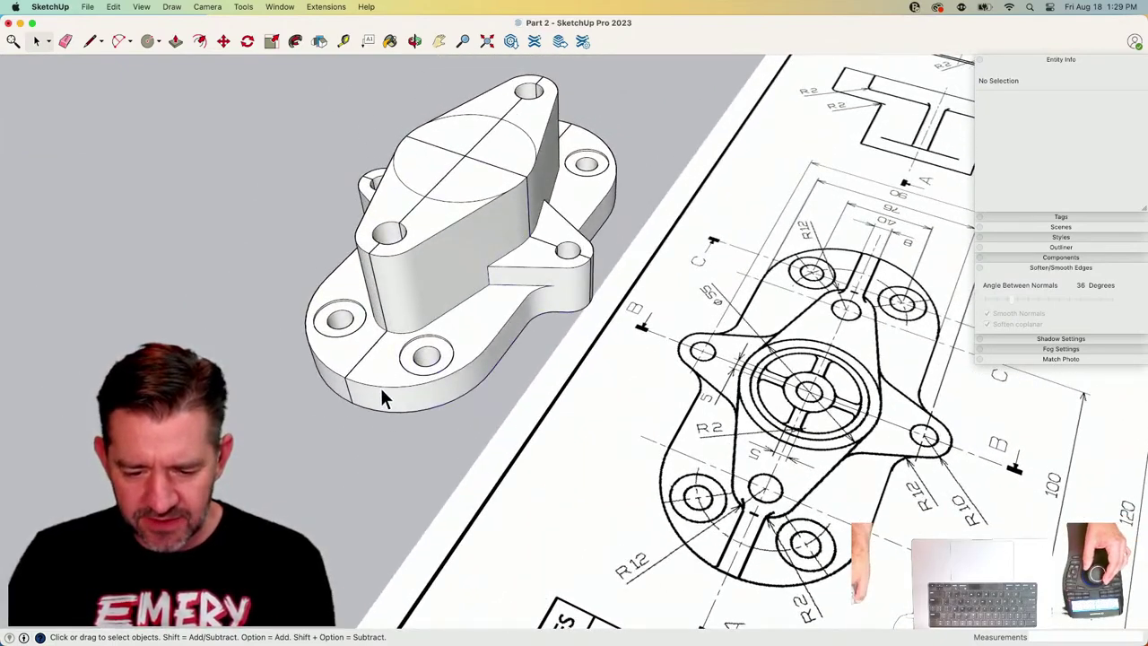
double_click(382, 391)
key("l")
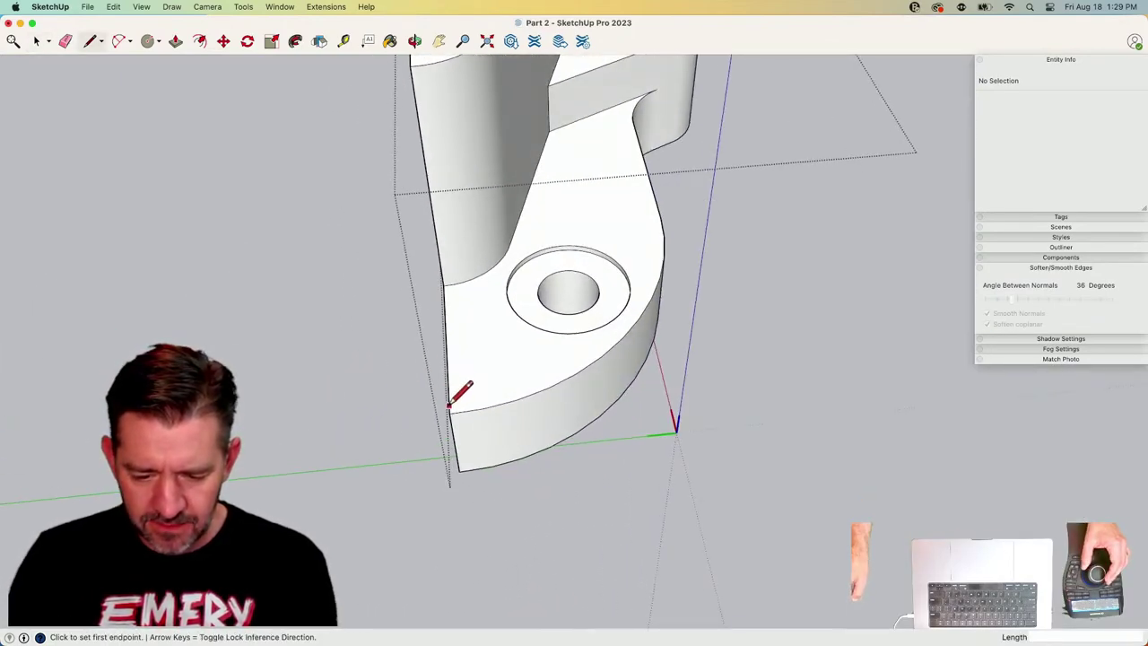
key("space")
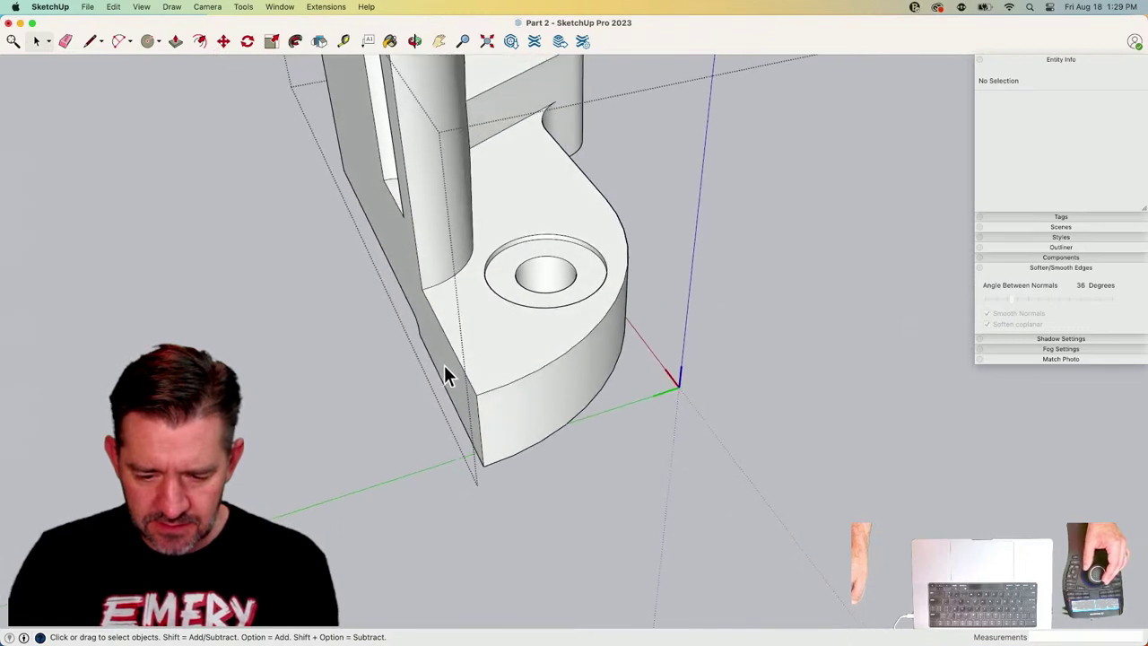
key("l")
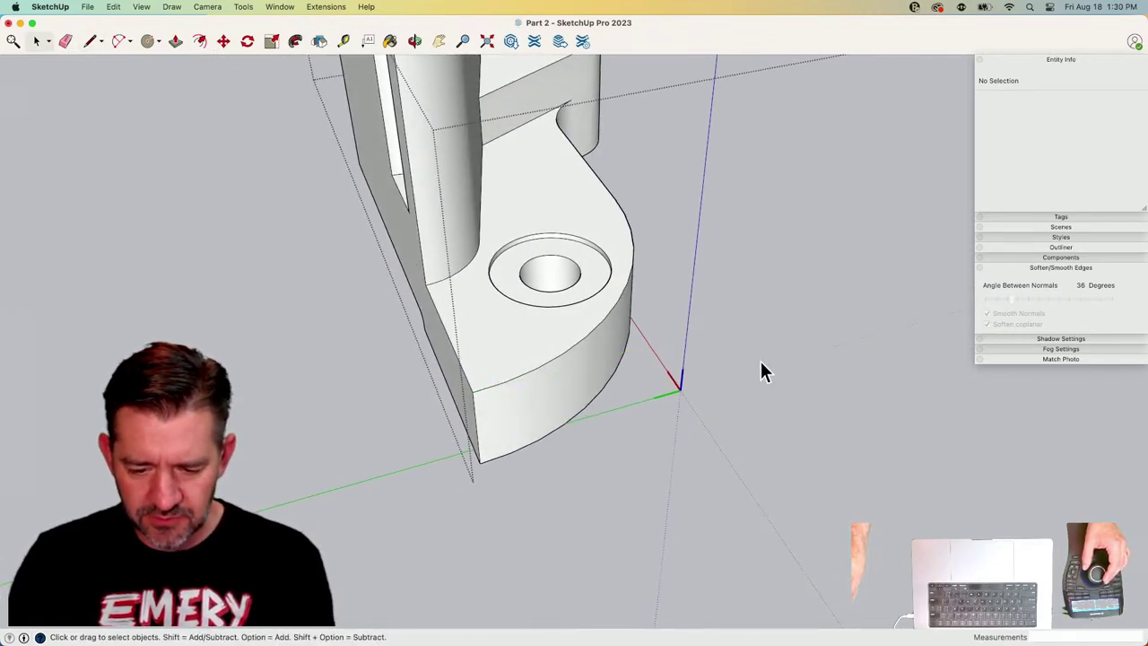
left_click(835, 464)
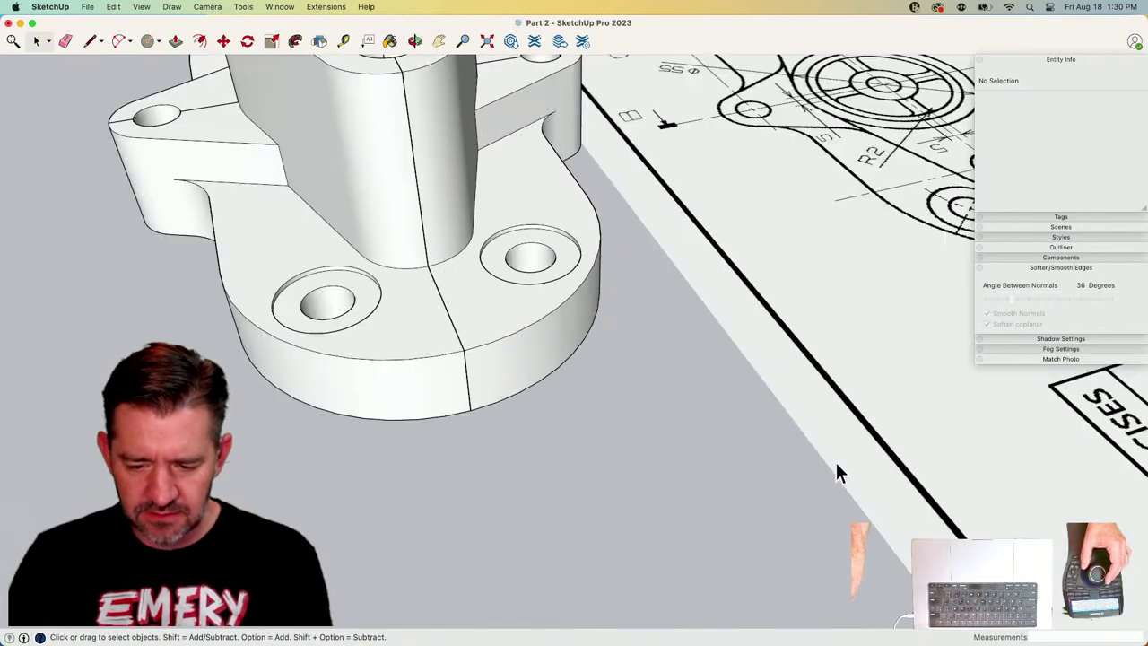
Outline half of the rib on the base flange with a 4 m line along the green axis and a parallel line back to the block.
key("l")
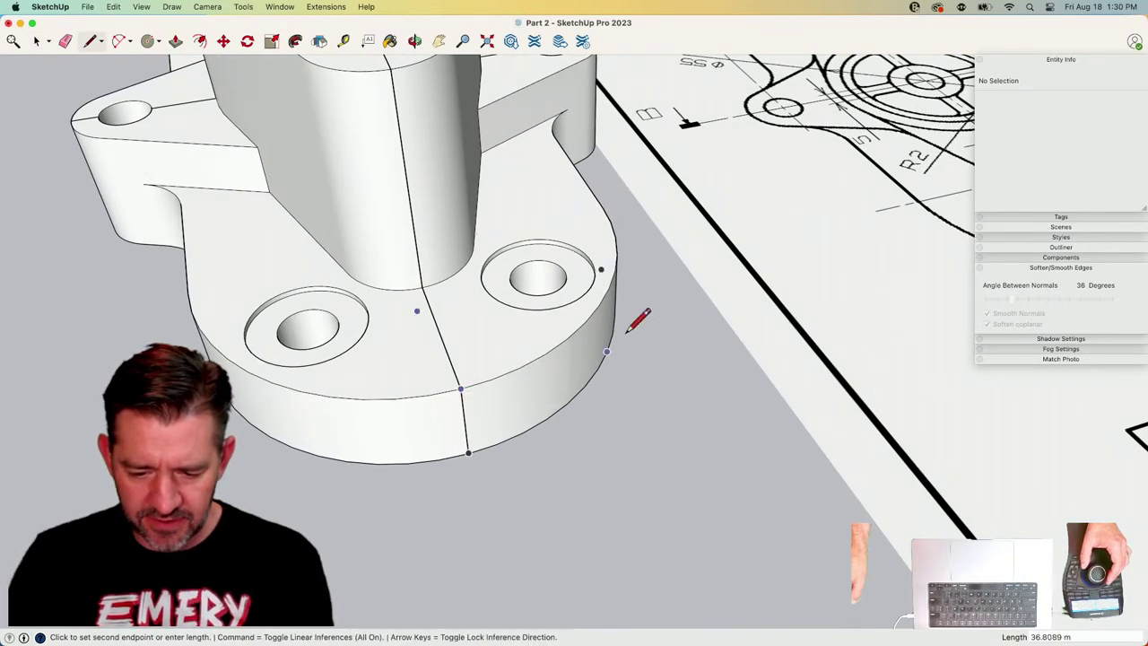
type("4")
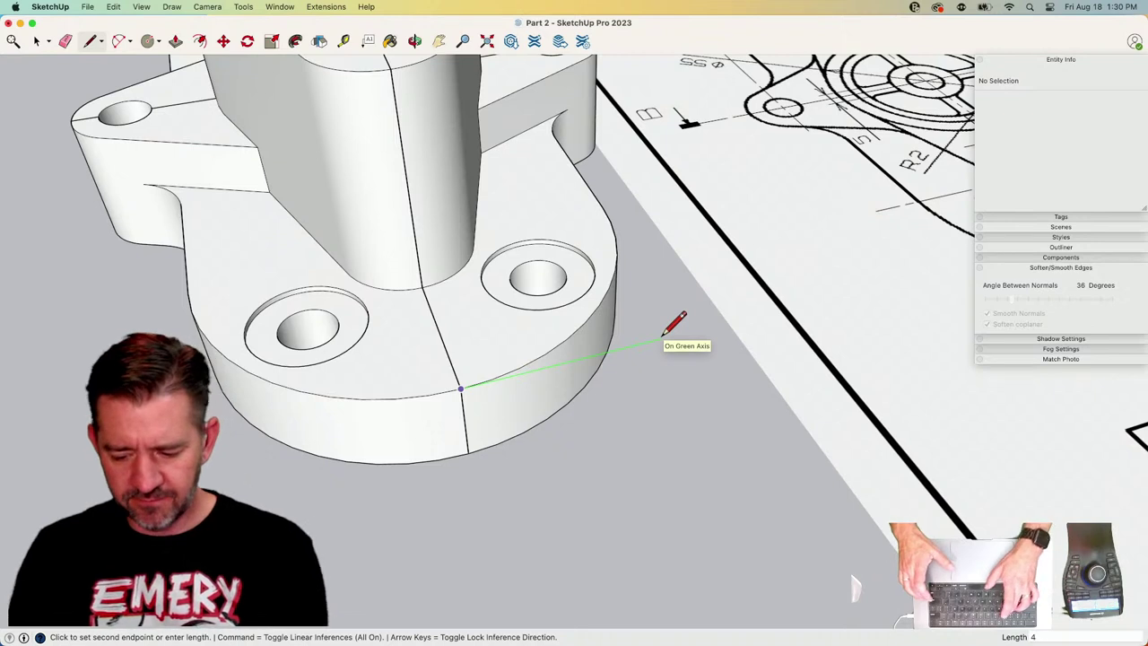
key("Return")
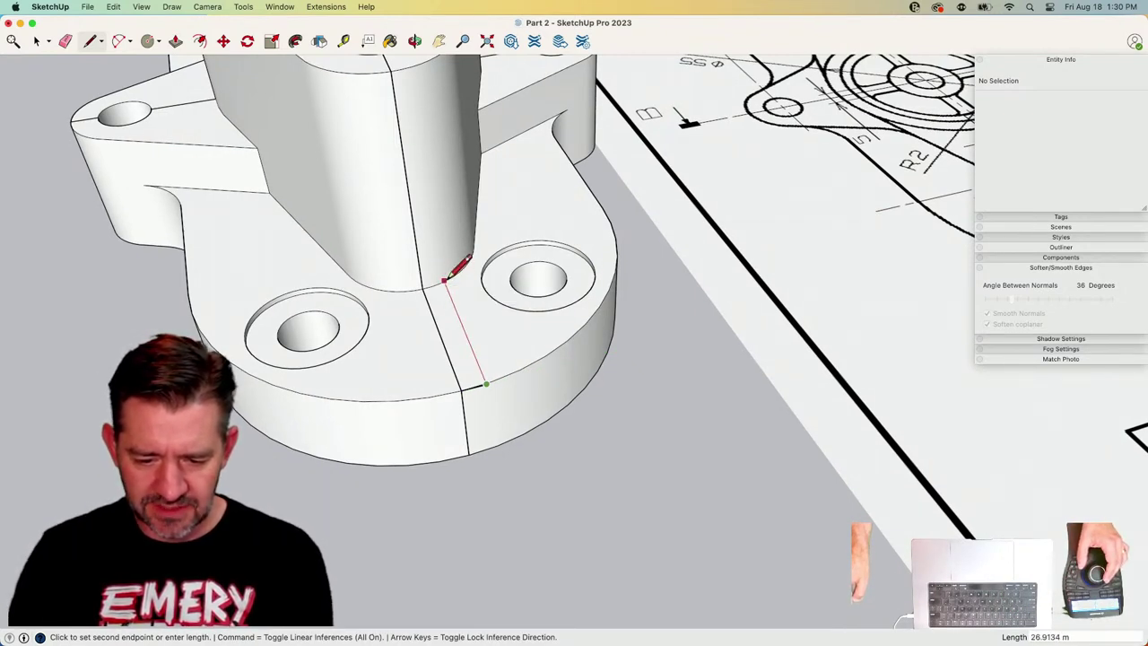
key("space")
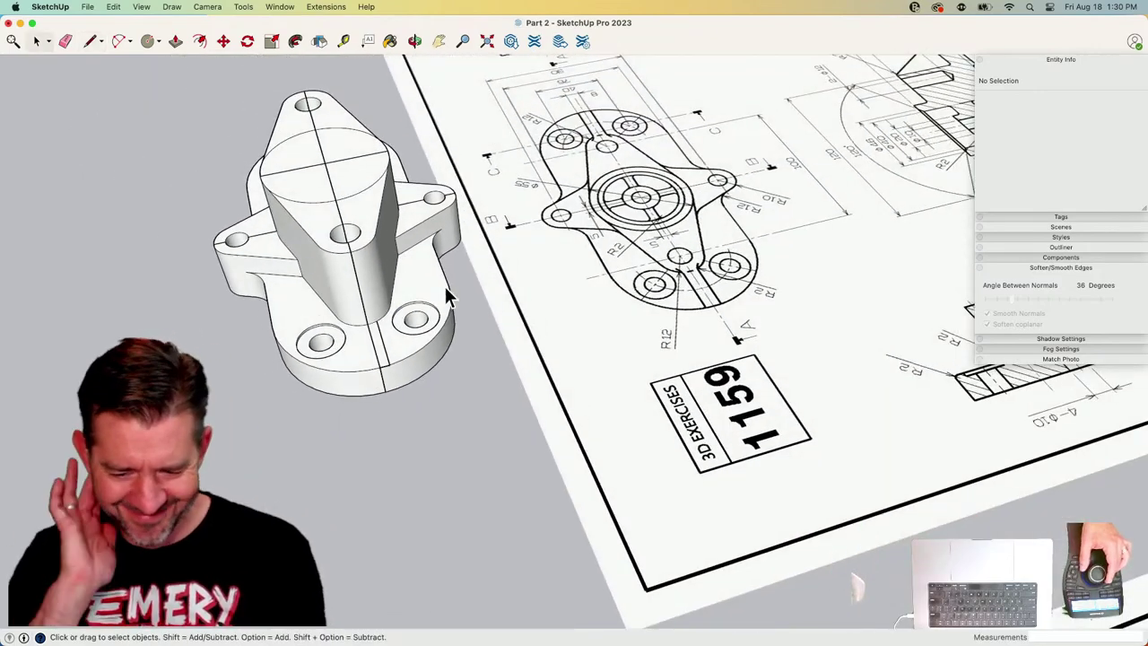
Draw a short line along the green axis from the centre seam at the top edge of the tall block.
key("l")
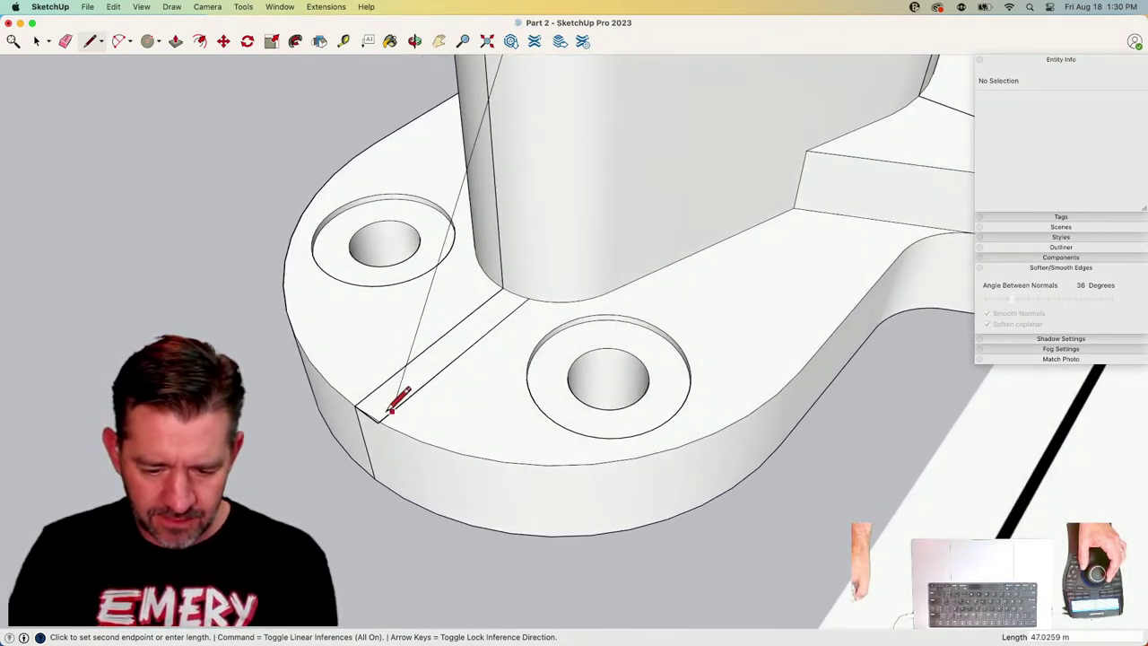
key("Escape")
middle_click_drag(420, 355, 485, 296)
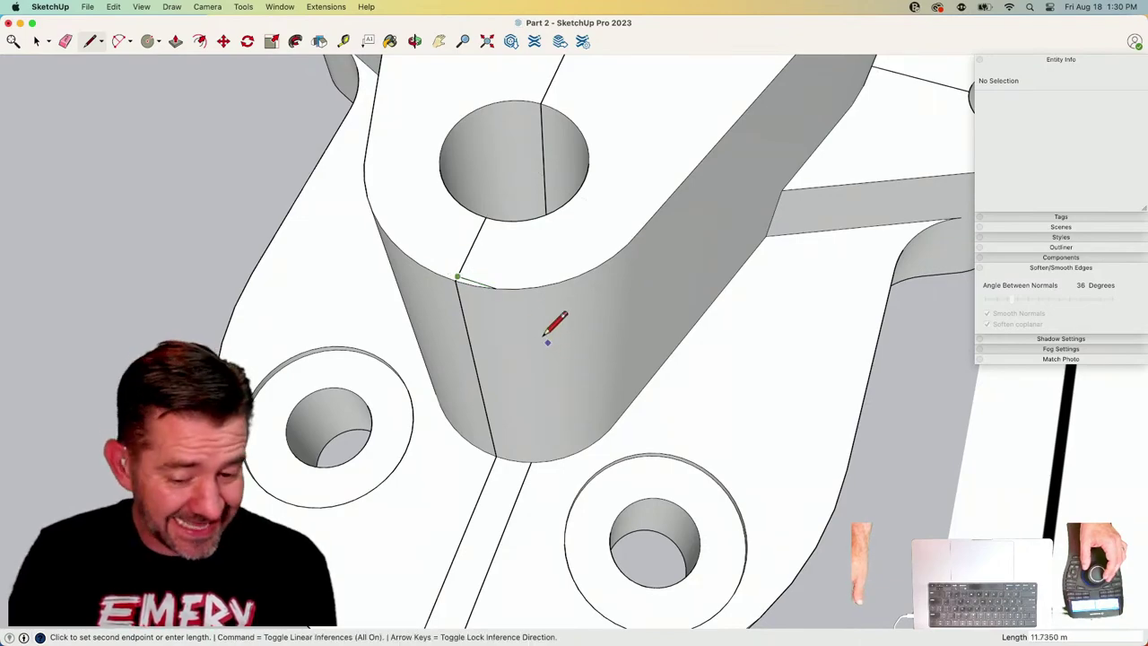
Examine the drawing's plan view, the rendered picture and the model's end hole for how the rib meets the tall block.
scroll(538, 305, "down", 5)
scroll(559, 321, "up", 5)
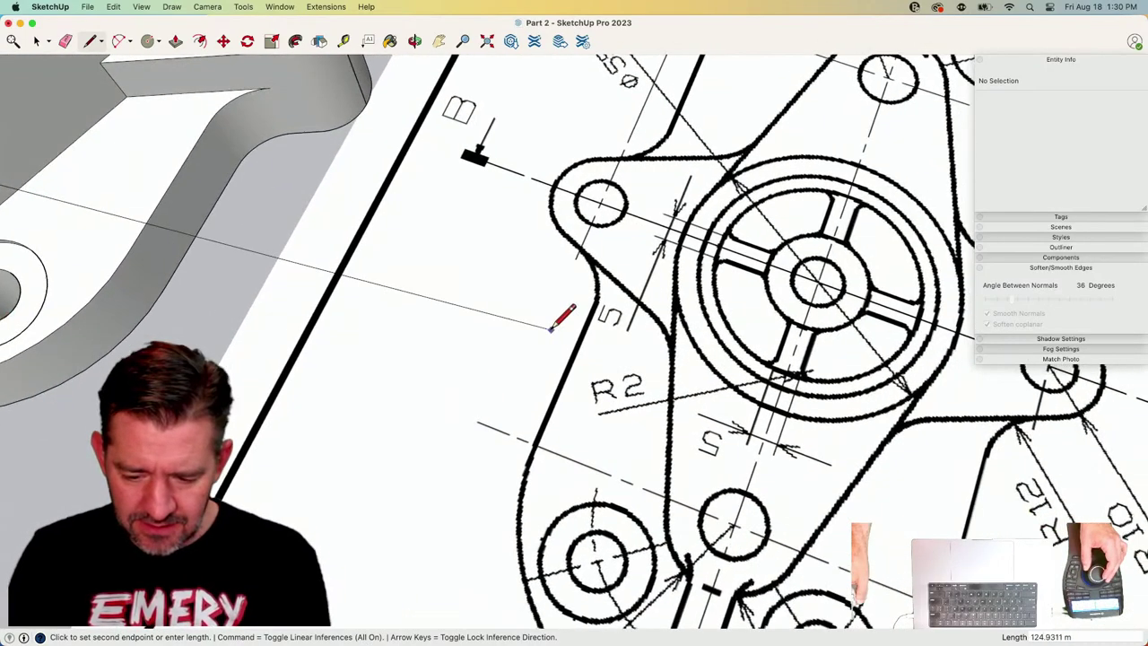
scroll(625, 413, "down", 3)
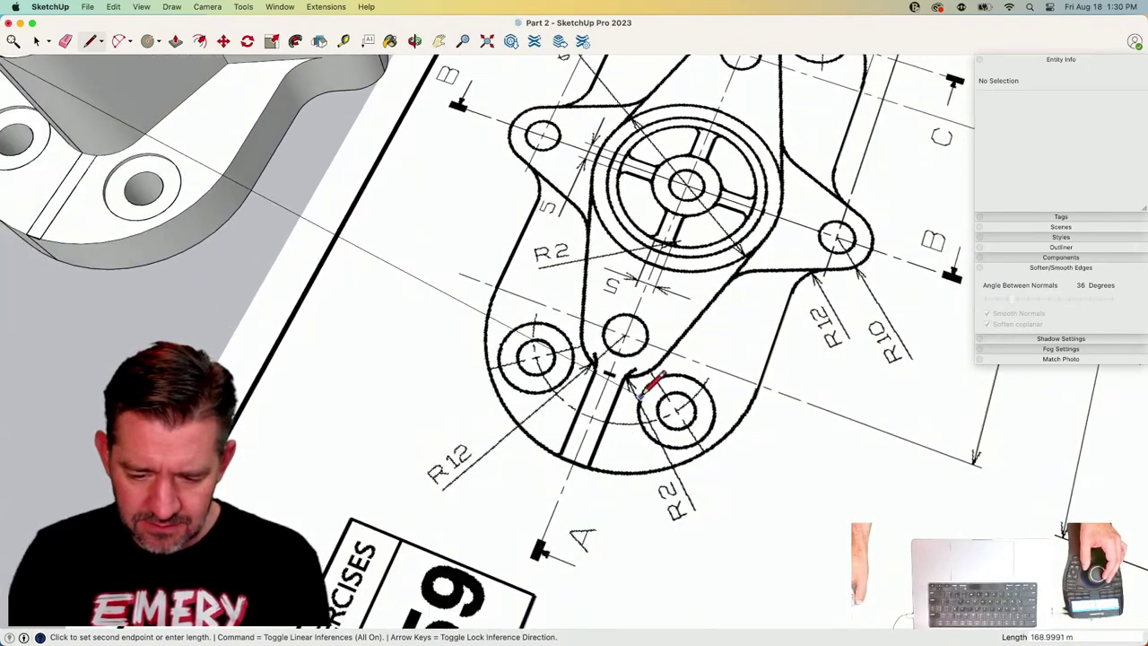
scroll(634, 369, "down", 3)
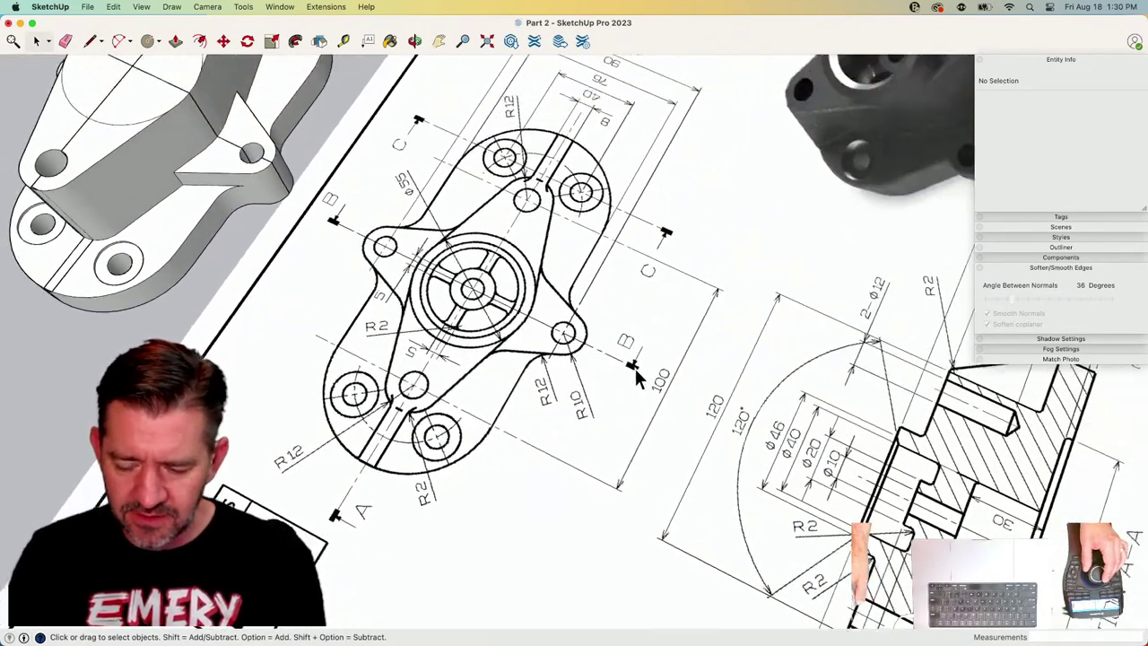
scroll(642, 363, "up", 5)
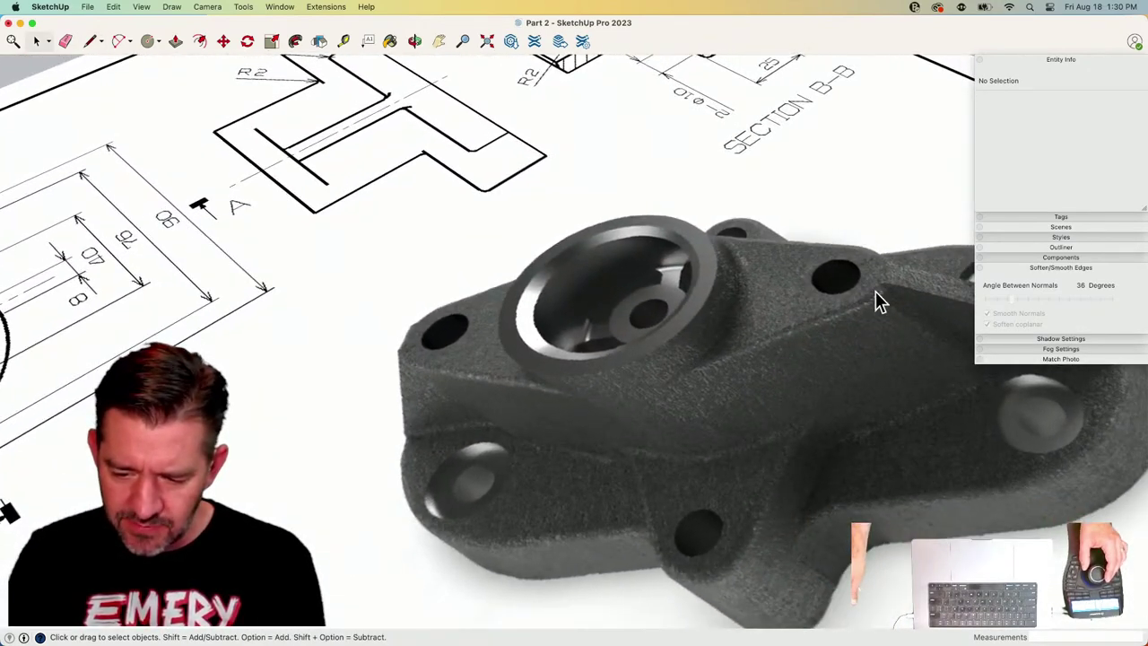
scroll(880, 307, "down", 2)
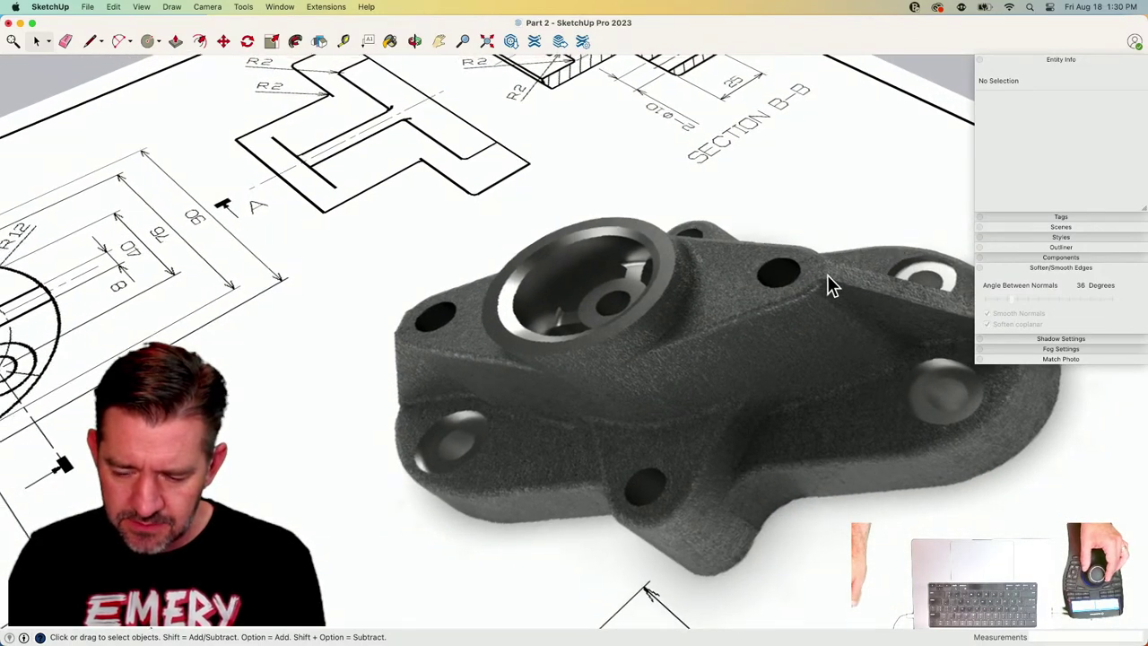
scroll(826, 276, "down", 5)
scroll(696, 356, "up", 2)
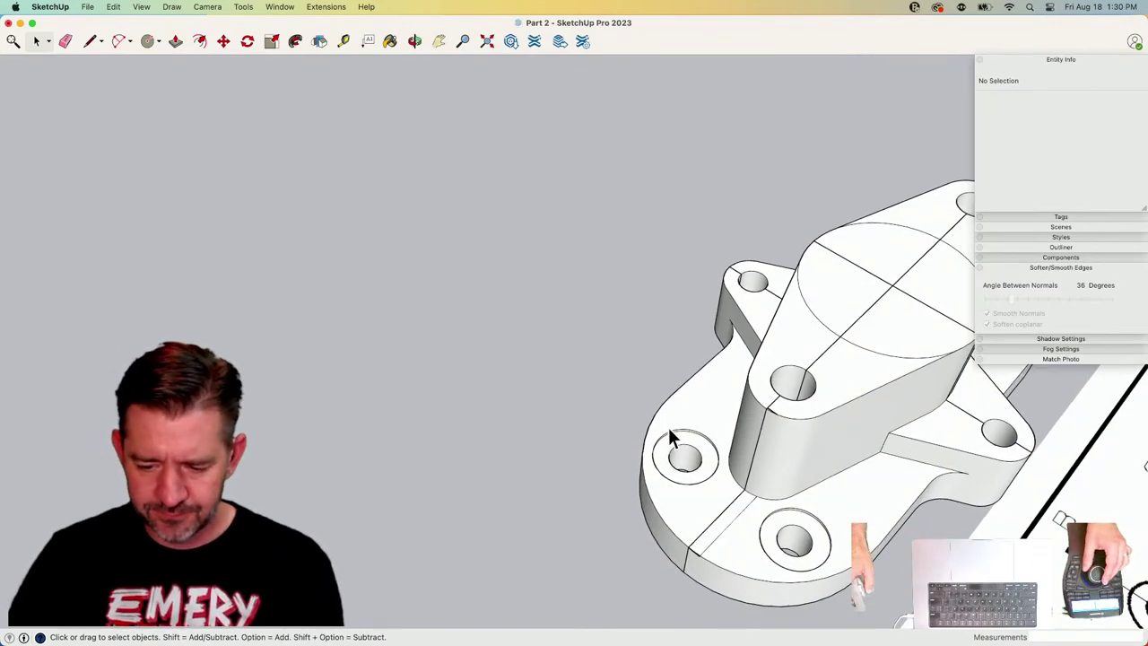
scroll(667, 426, "down", 5)
scroll(746, 401, "up", 6)
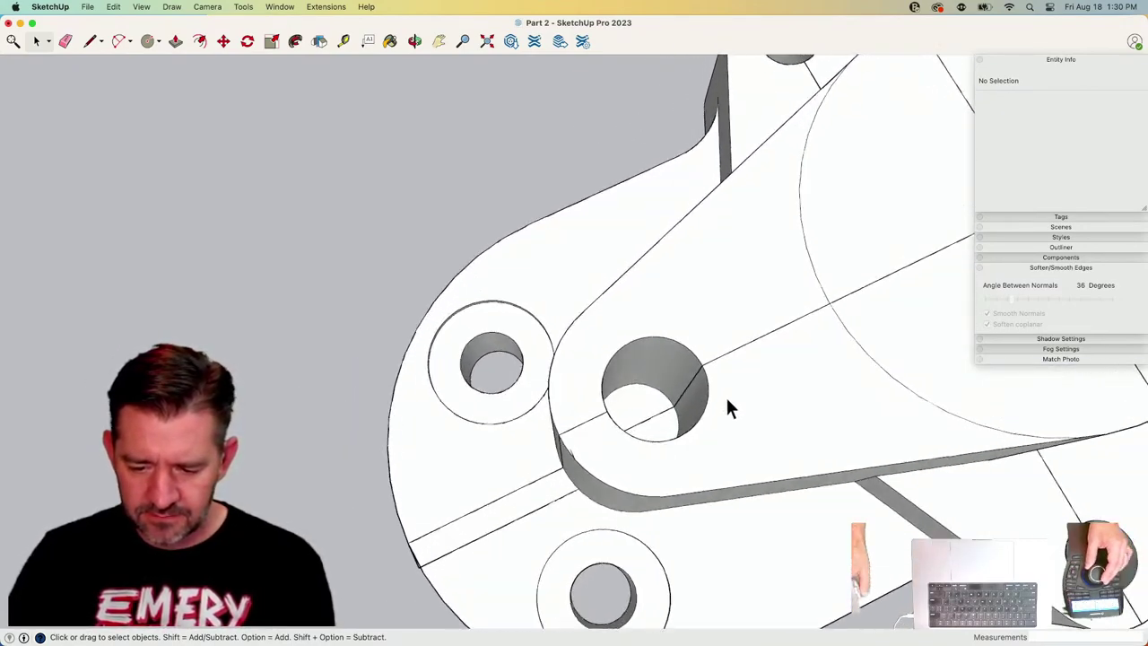
scroll(615, 394, "up", 3)
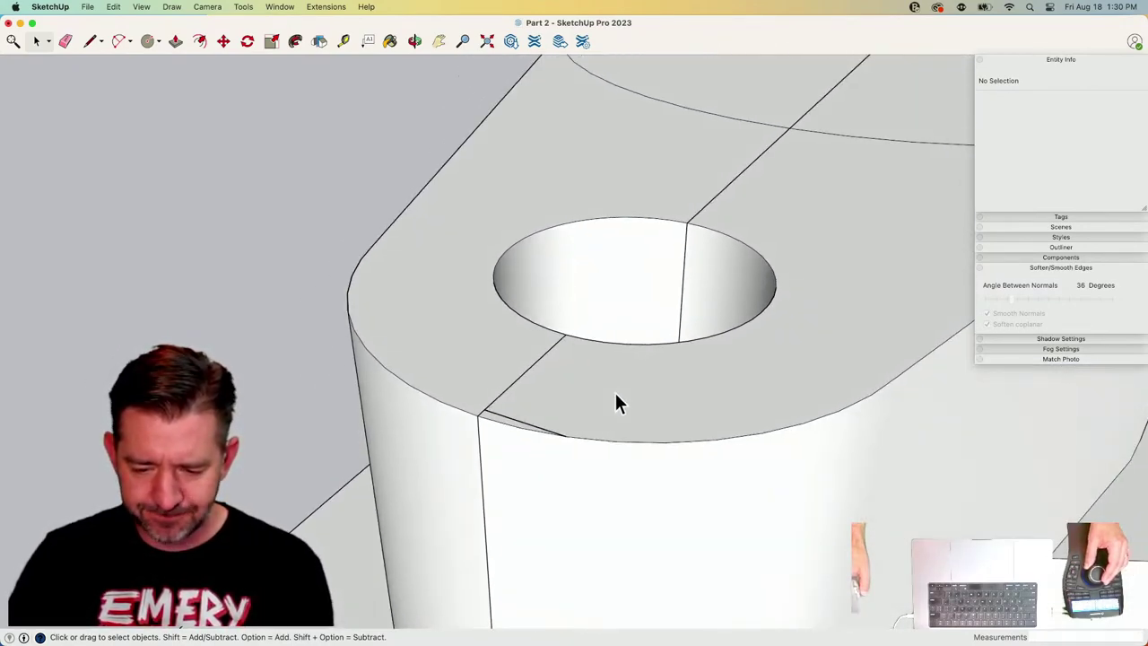
scroll(615, 392, "down", 8)
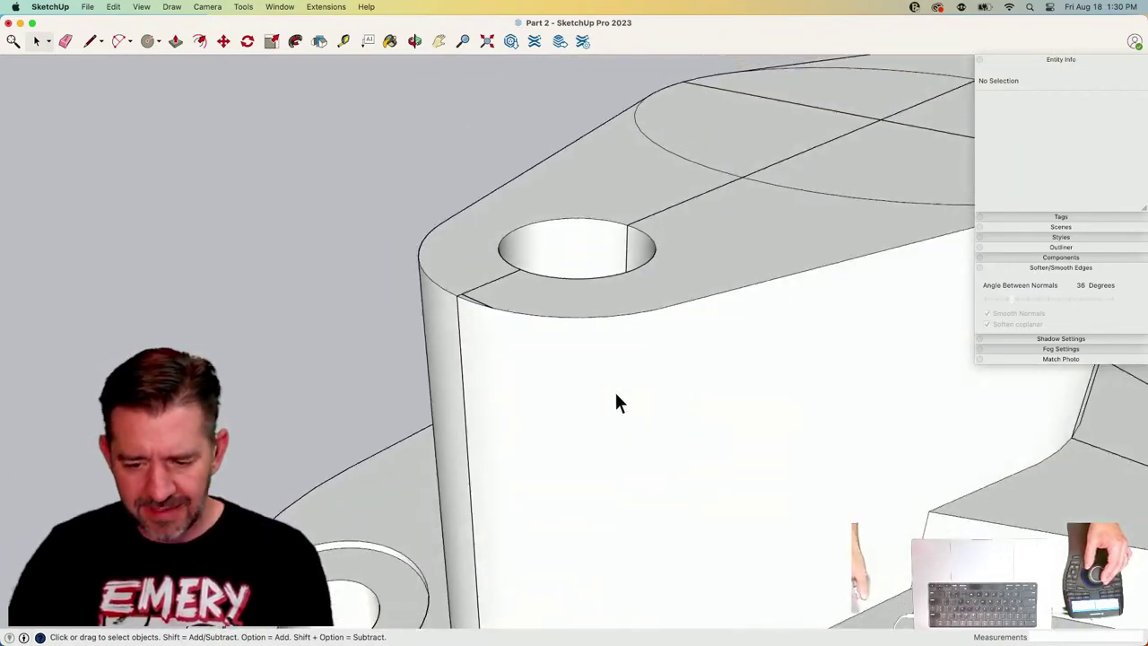
Examine Section A-A and the rendered picture for the sloped rib, and compare them with the model's end and base flange.
scroll(569, 324, "down", 4)
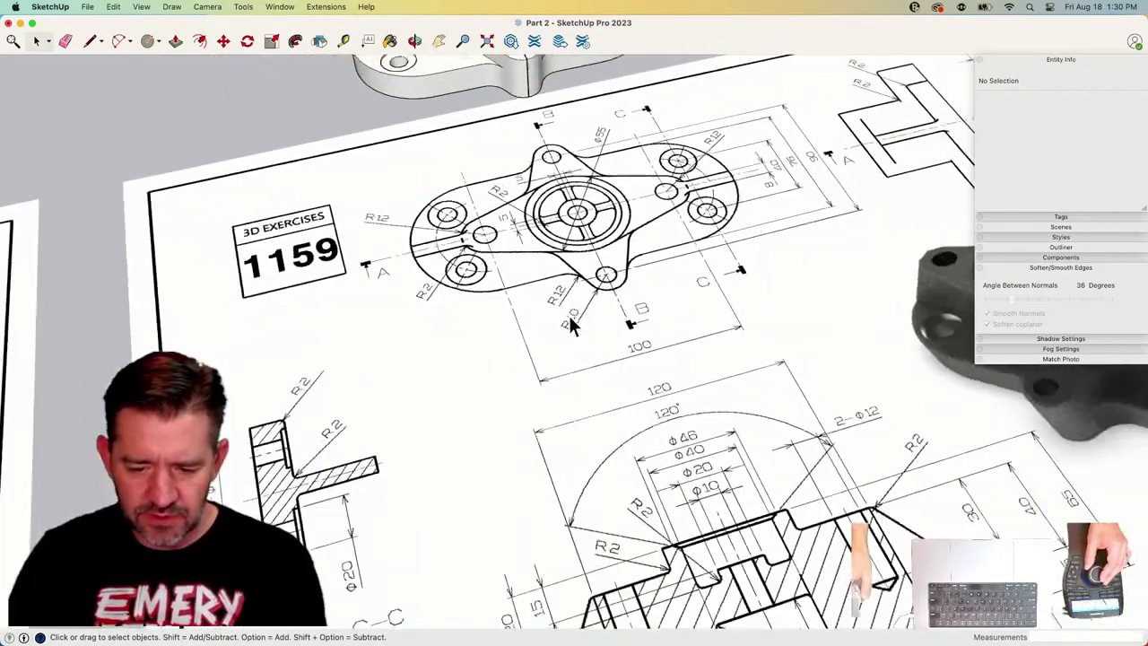
scroll(610, 458, "up", 2)
scroll(496, 441, "down", 6)
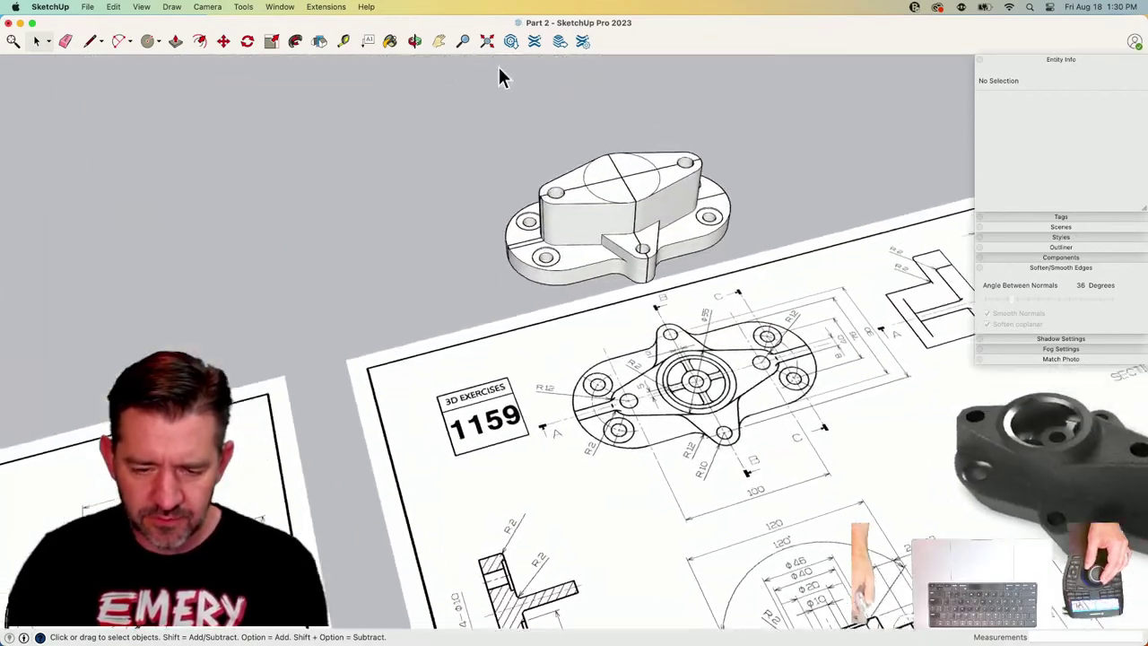
scroll(597, 295, "up", 6)
scroll(639, 300, "down", 3)
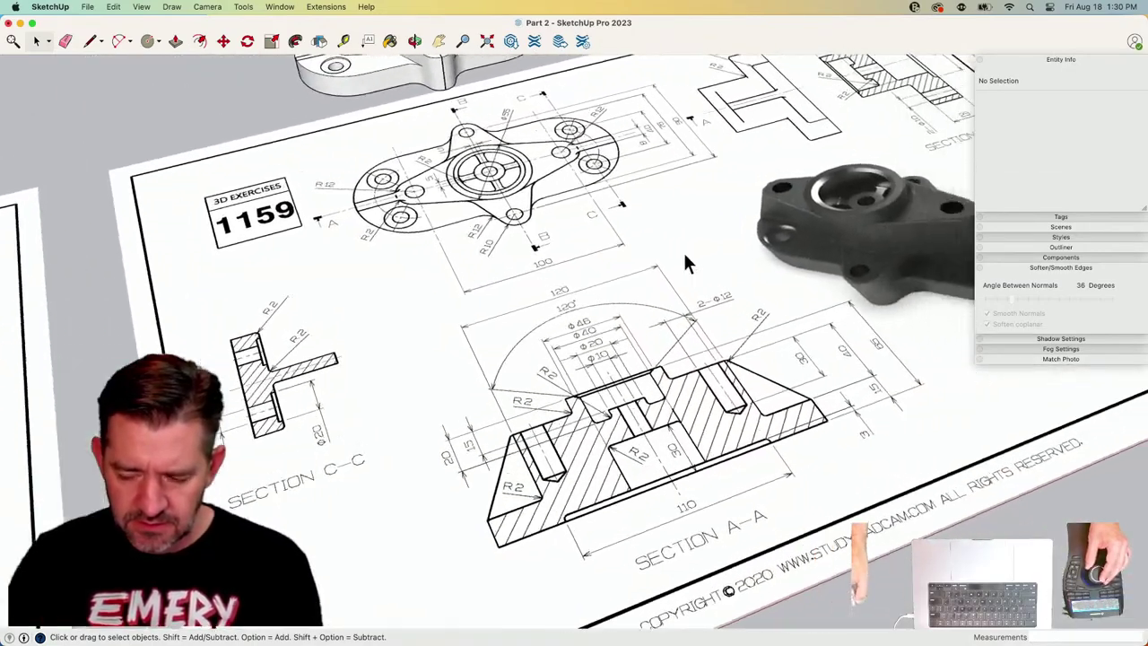
scroll(831, 134, "up", 8)
scroll(627, 287, "up", 3)
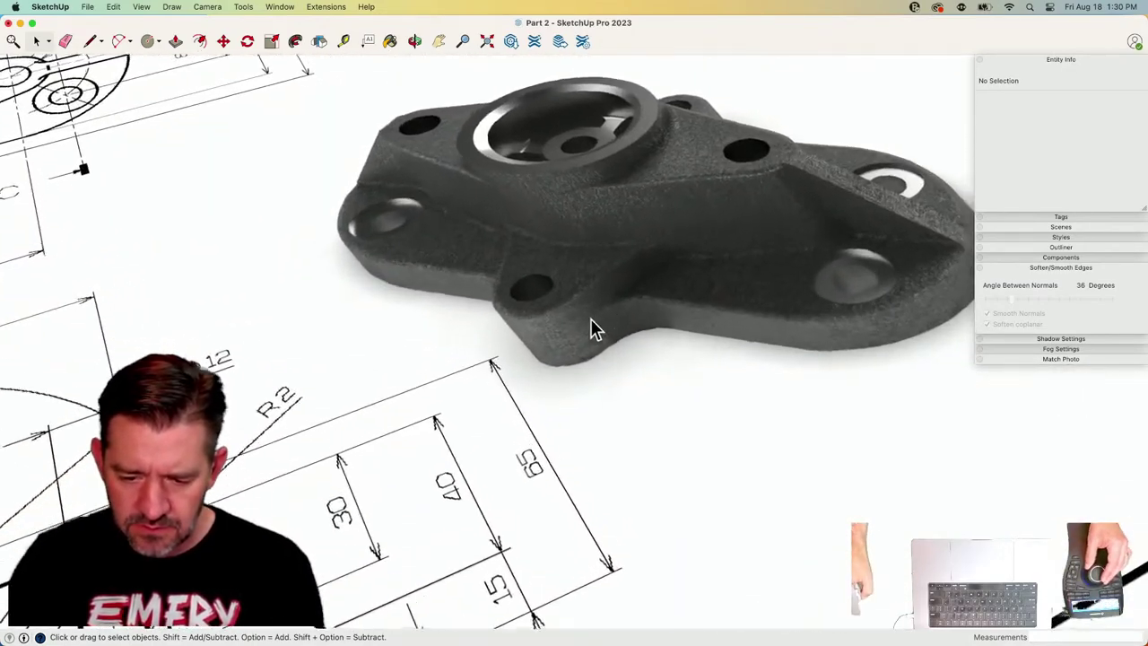
scroll(758, 309, "down", 1)
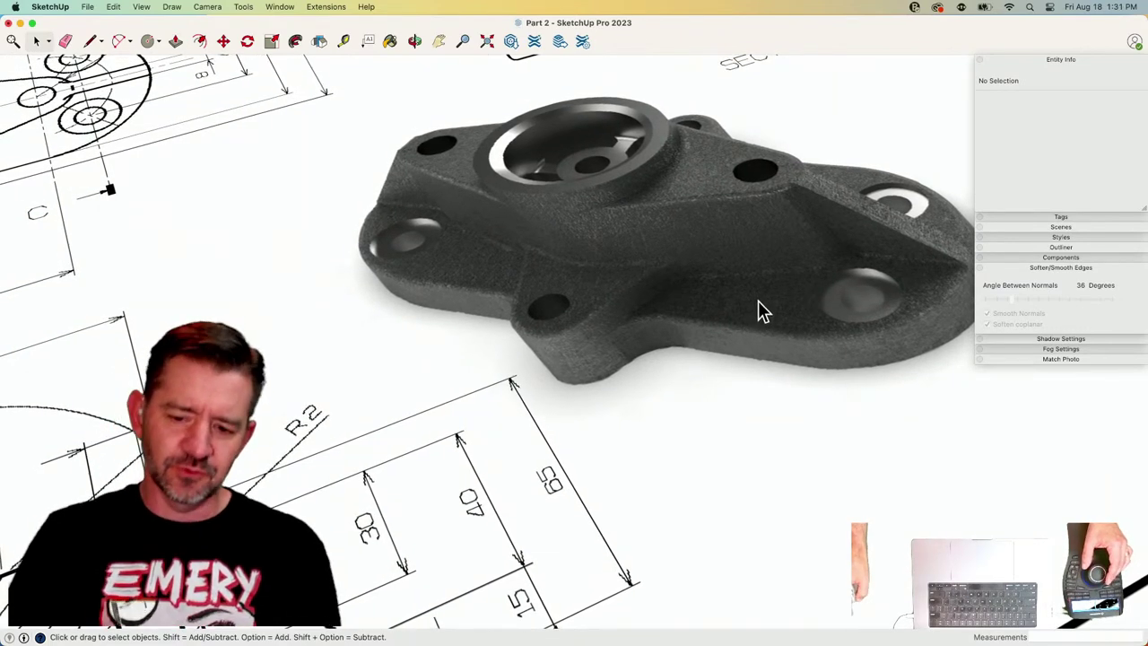
scroll(756, 236, "down", 4)
scroll(472, 162, "up", 6)
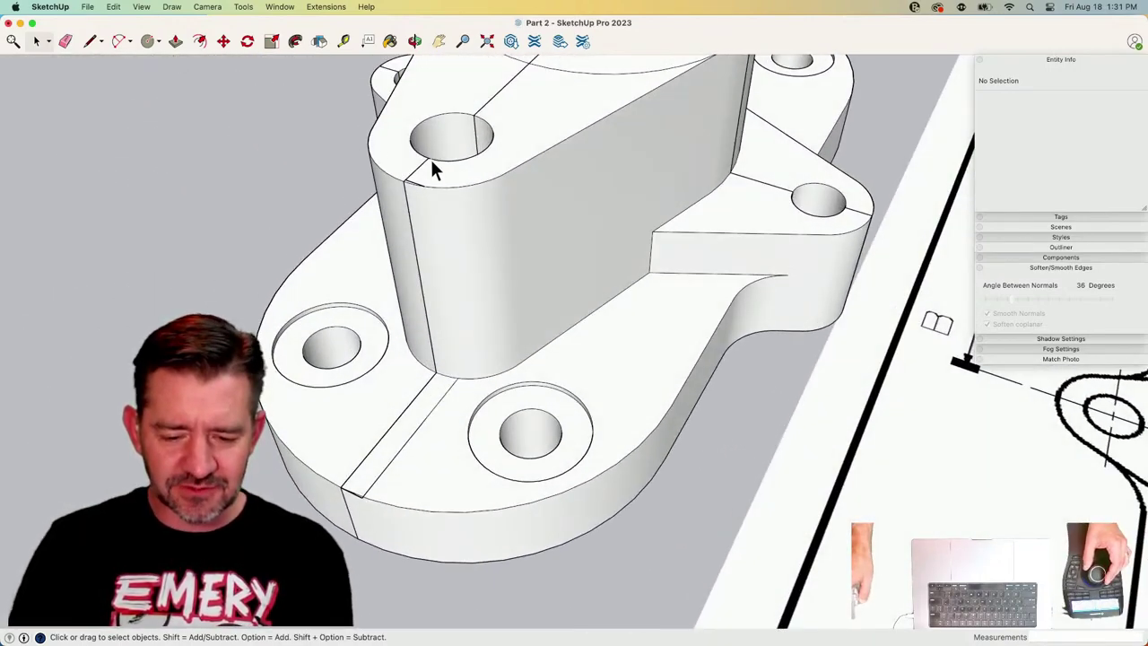
middle_click_drag(455, 169, 465, 184)
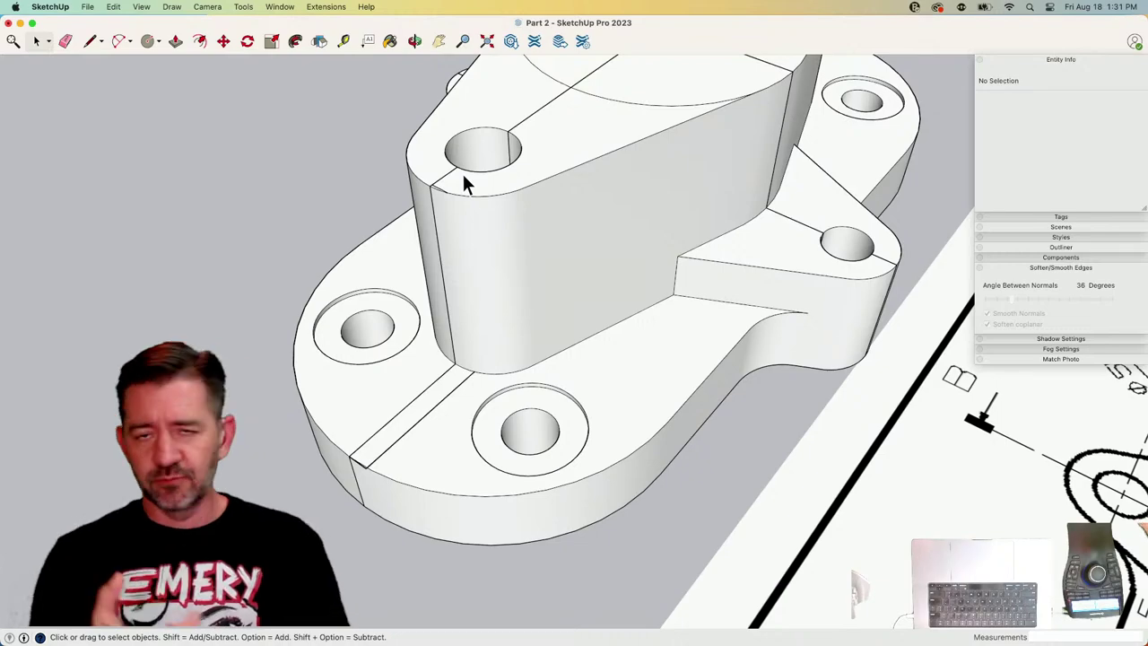
scroll(532, 201, "down", 10)
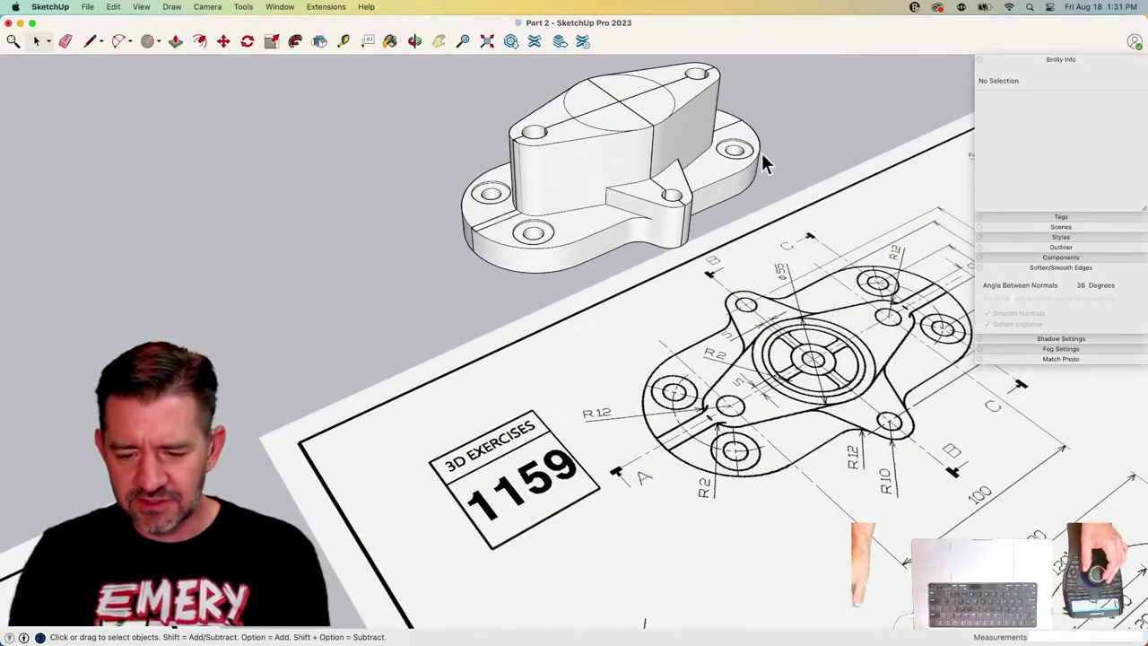
scroll(607, 222, "up", 1)
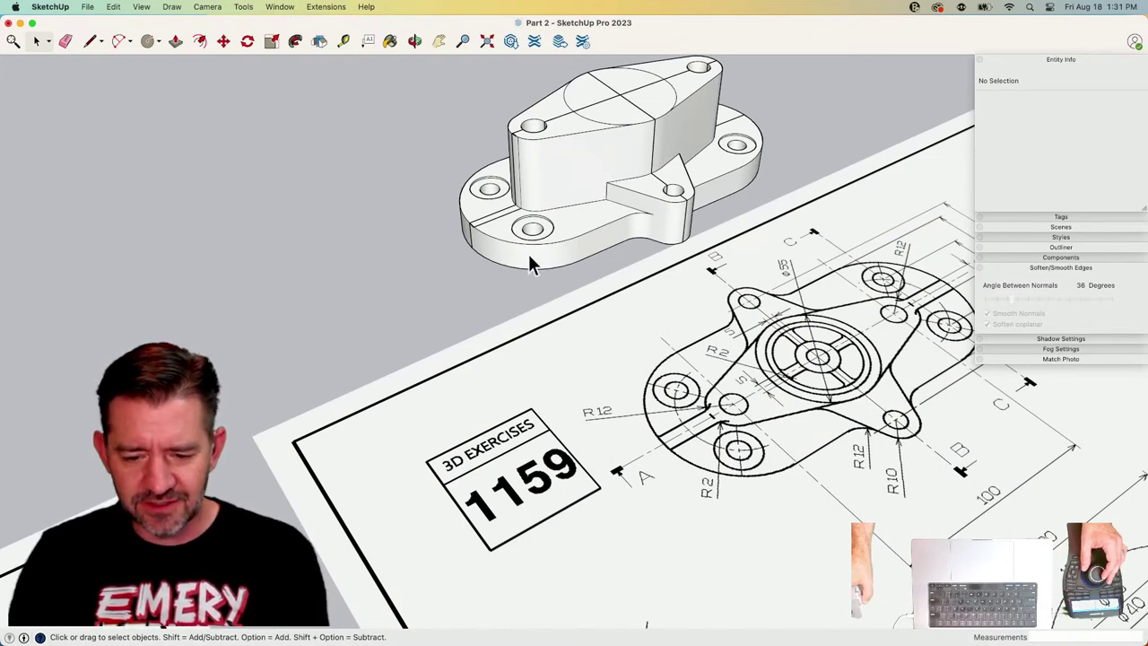
scroll(680, 266, "down", 1)
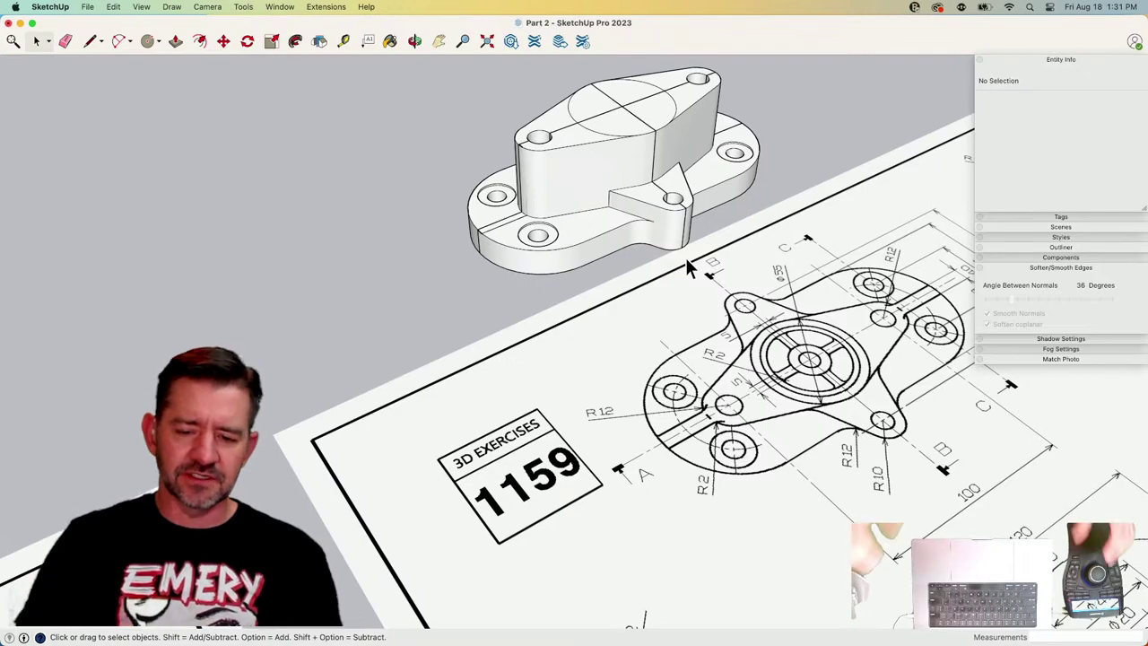
Draw a thin strip at the tall block's top edge, running along the green axis from the centre seam.
mouse_move(687, 258)
middle_mouse_down()
mouse_move(589, 184)
mouse_move(461, 158)
middle_mouse_up()
key("l")
scroll(587, 154, "up", 2)
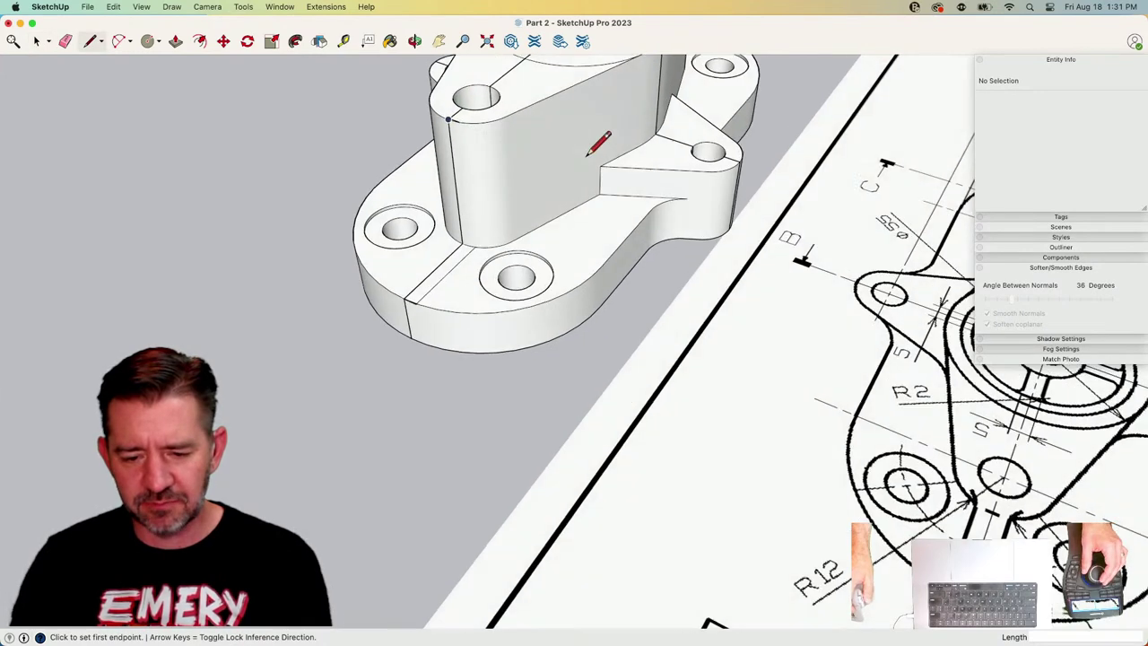
scroll(587, 154, "up", 3)
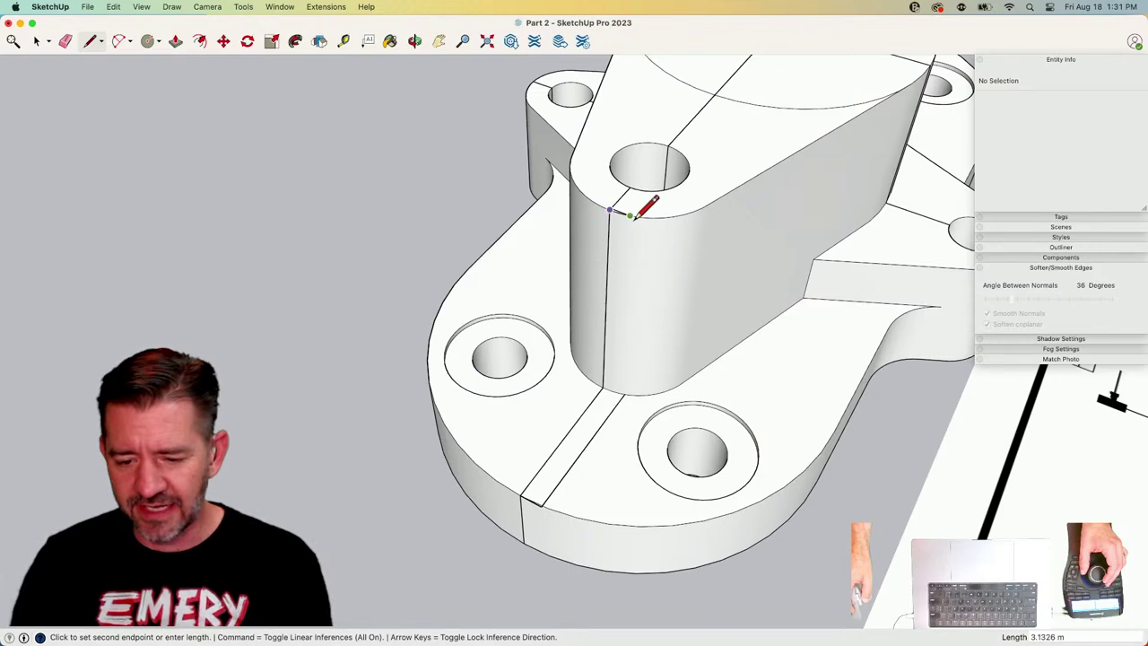
scroll(633, 214, "up", 5)
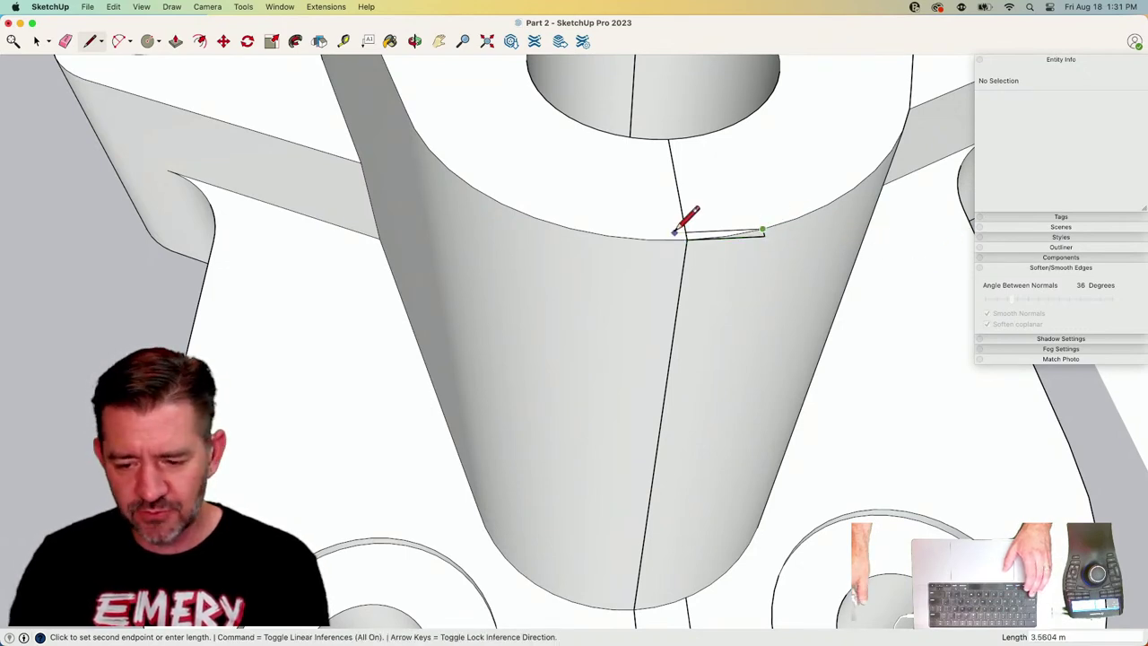
key("space")
key("r")
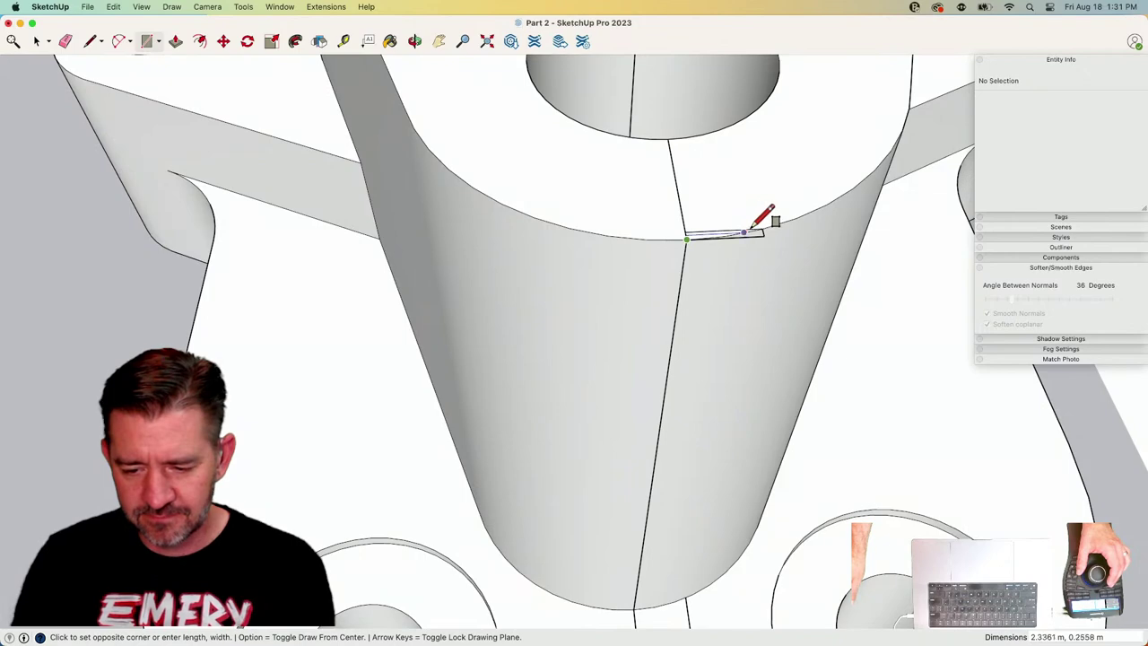
key("l")
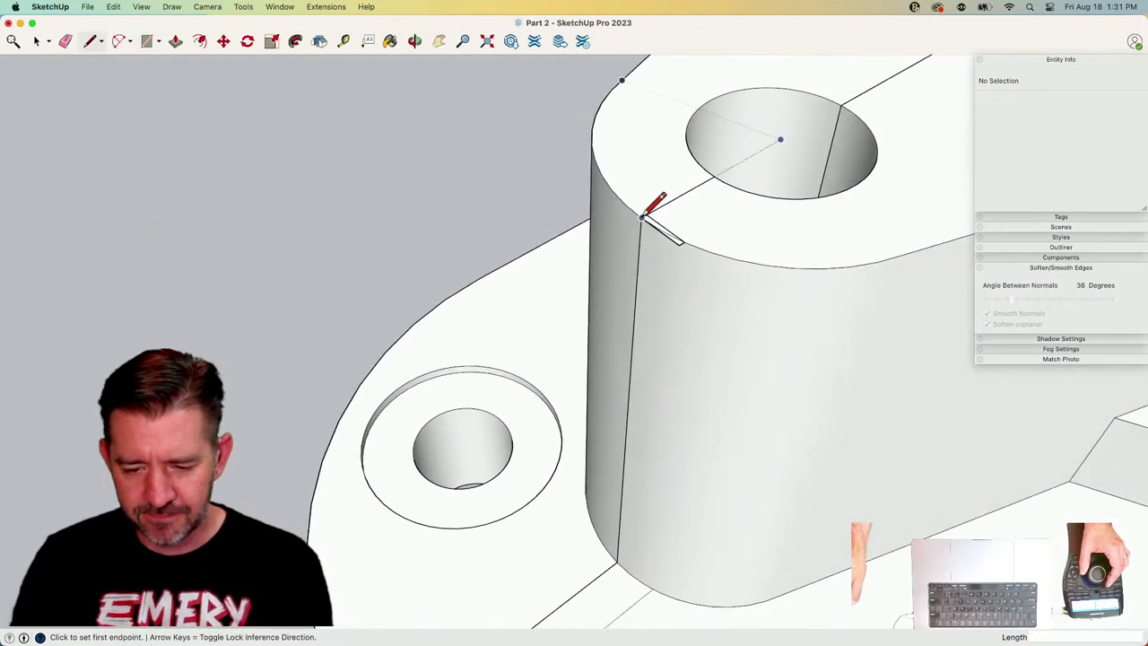
Erase the stray vertical line at the flange's outer edge and redraw the rib outline's end there with a 4 m line.
left_click(642, 217)
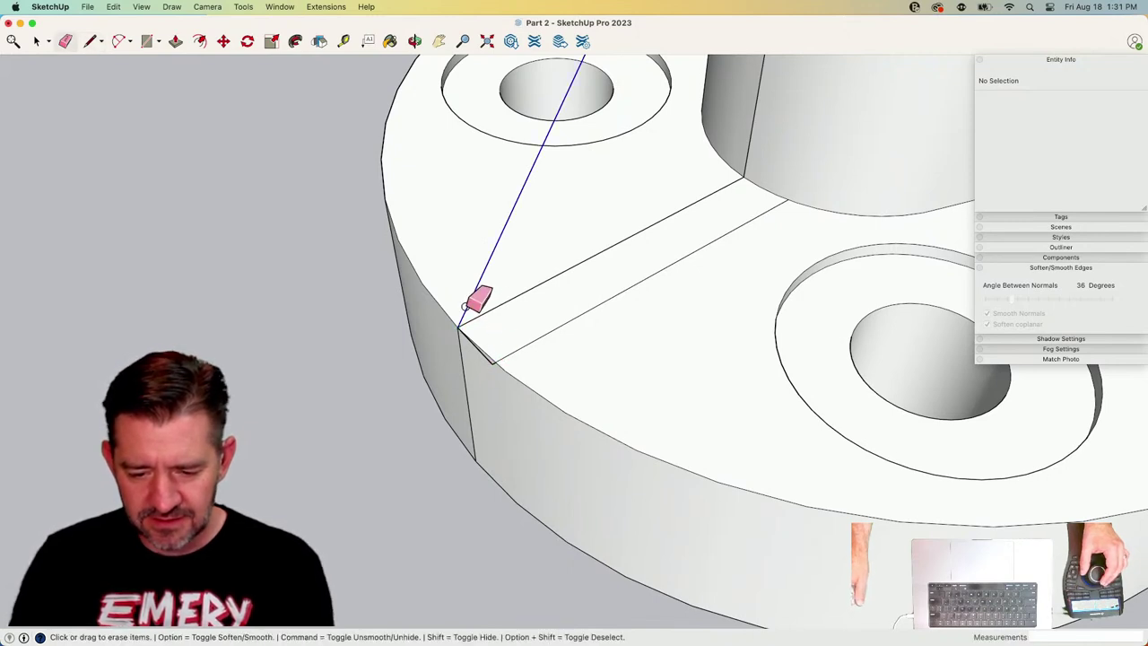
scroll(492, 362, "up", 3)
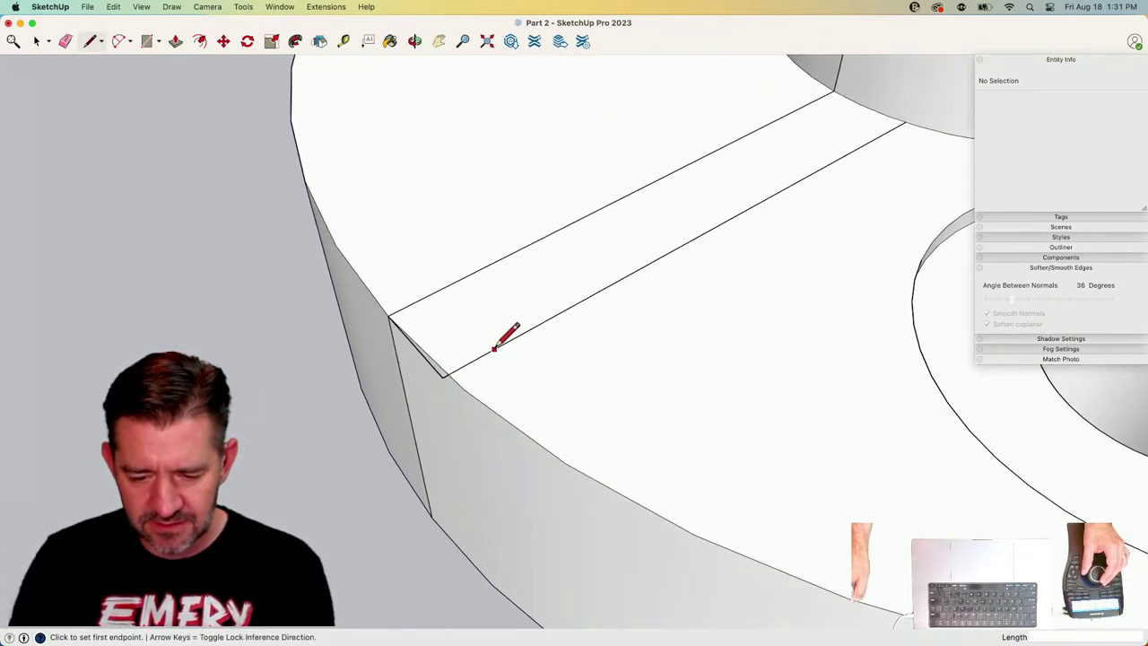
key("Escape")
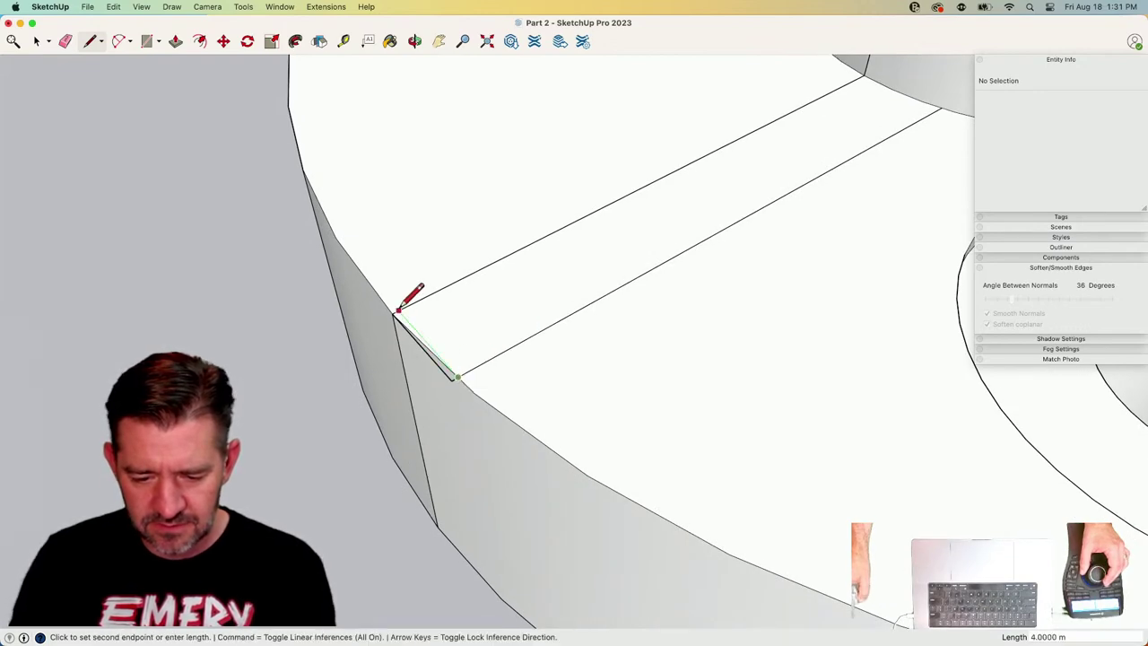
Draw two sloped lines between the flange's outer edge and the block's top edge to form the rib face, and erase the leftover base edges.
scroll(397, 311, "down", 5)
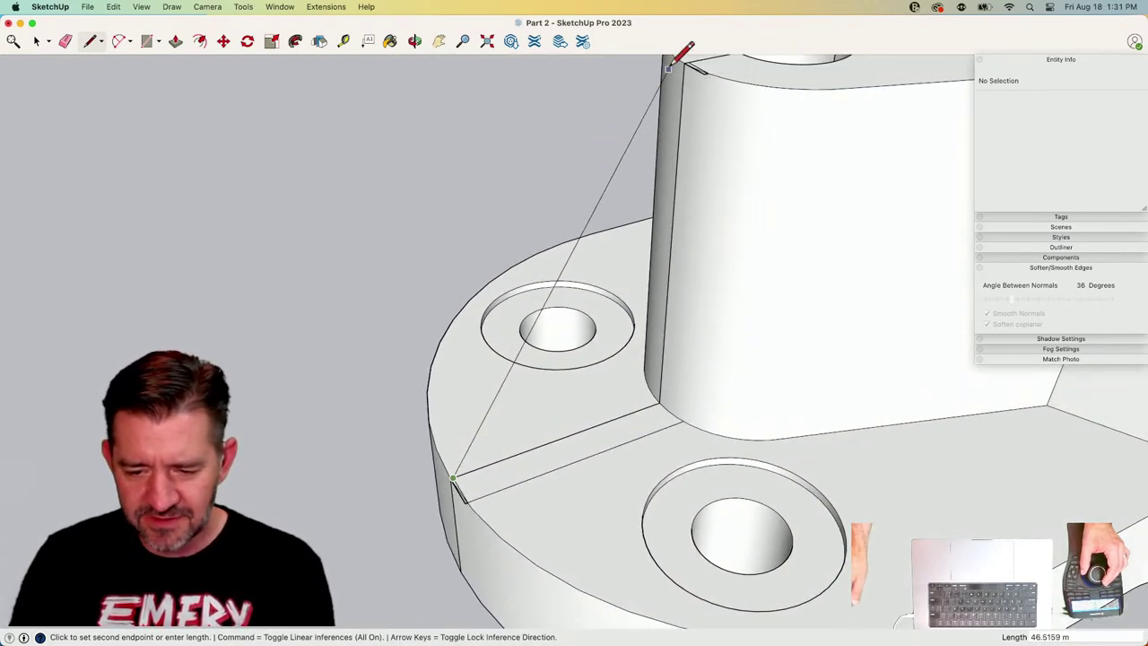
left_click(683, 65)
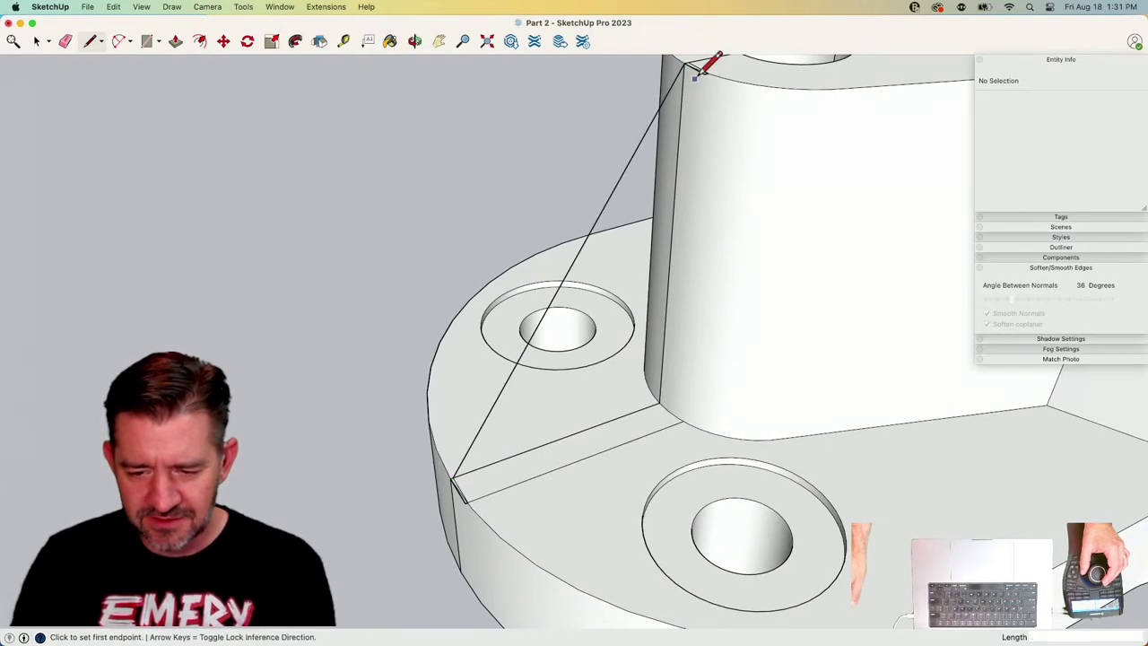
left_click(705, 72)
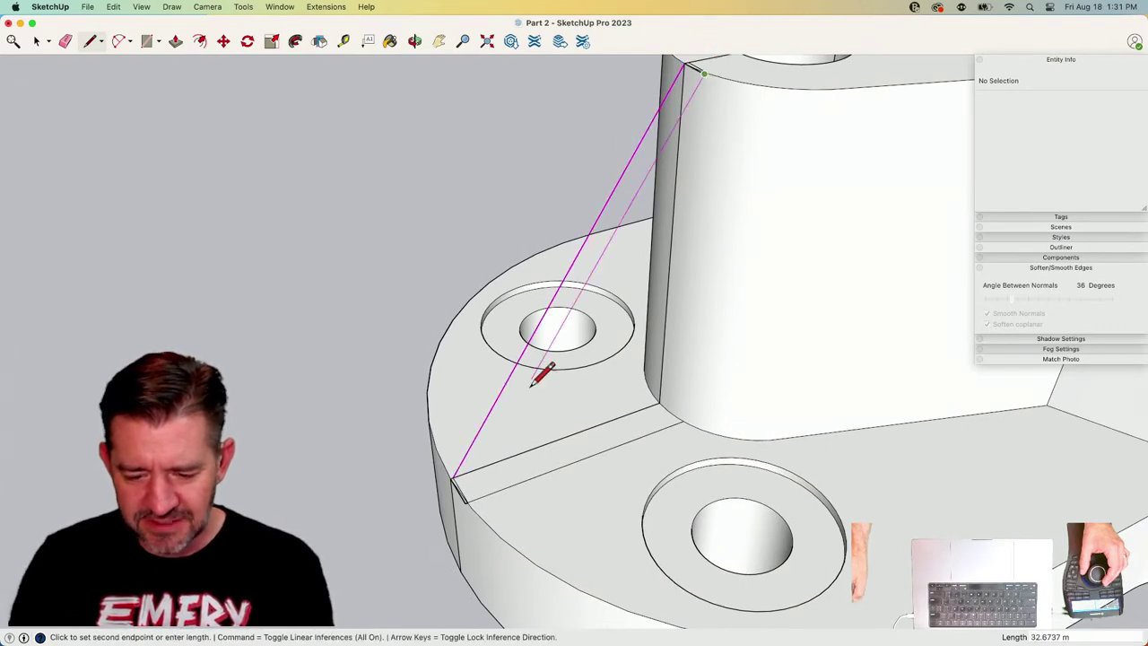
left_click(475, 482)
scroll(479, 476, "up", 5)
key("e")
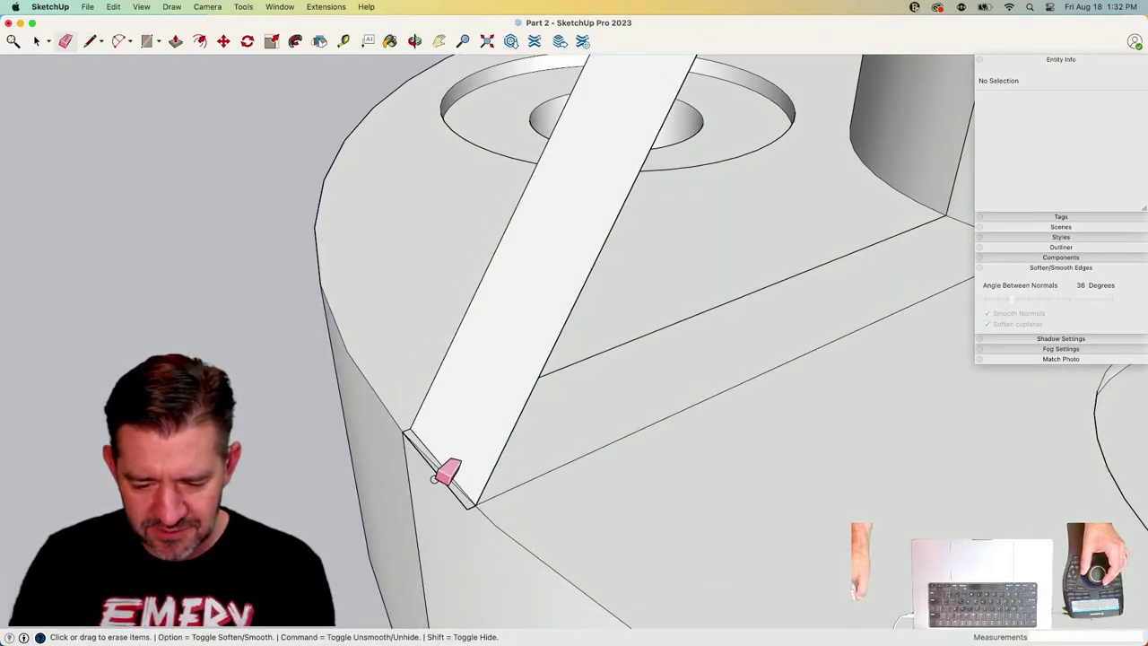
left_click_drag(434, 479, 469, 510)
key("space")
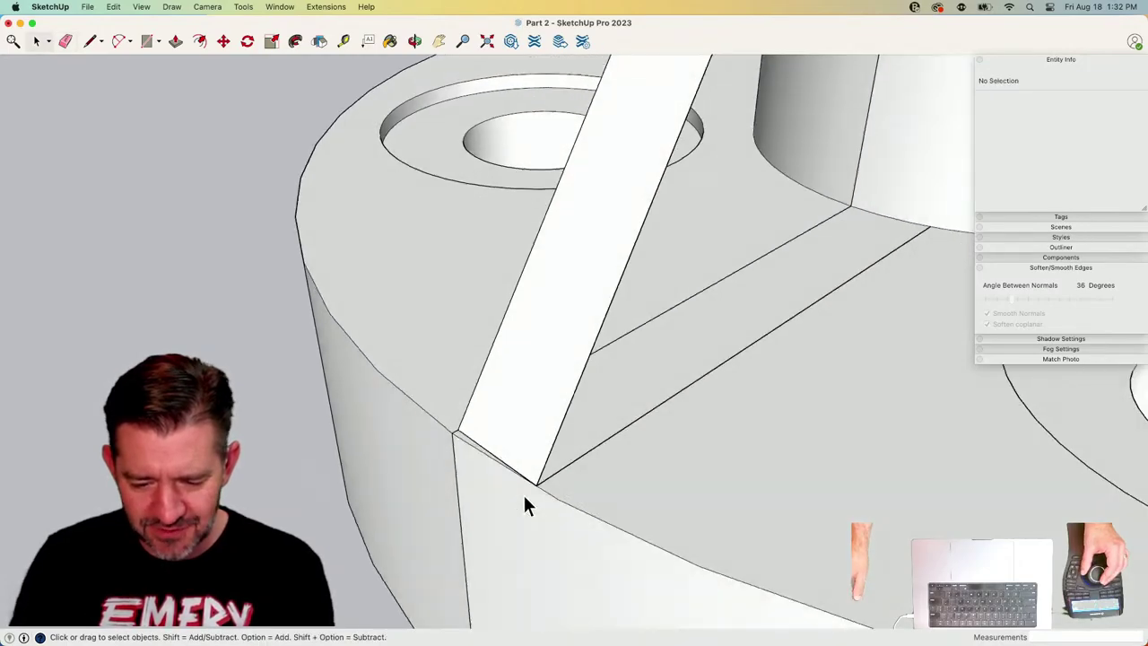
Copy the sloped rib face and delete the loose rib geometry outside the half-part.
scroll(562, 549, "down", 5)
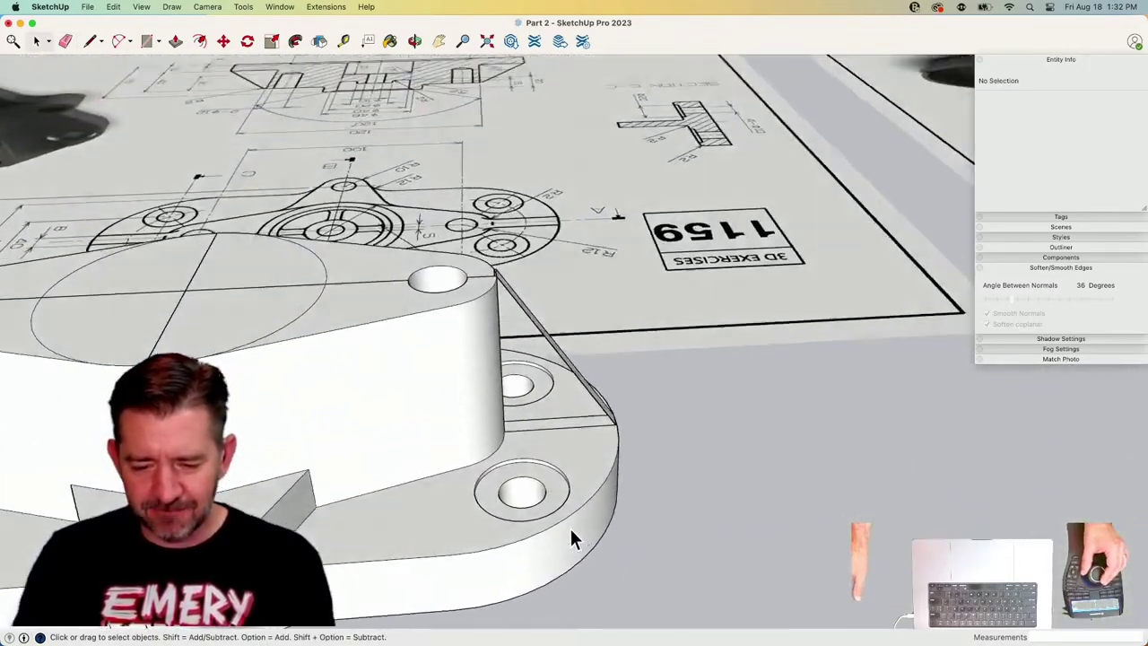
scroll(571, 529, "down", 3)
scroll(562, 428, "up", 4)
scroll(621, 355, "up", 3)
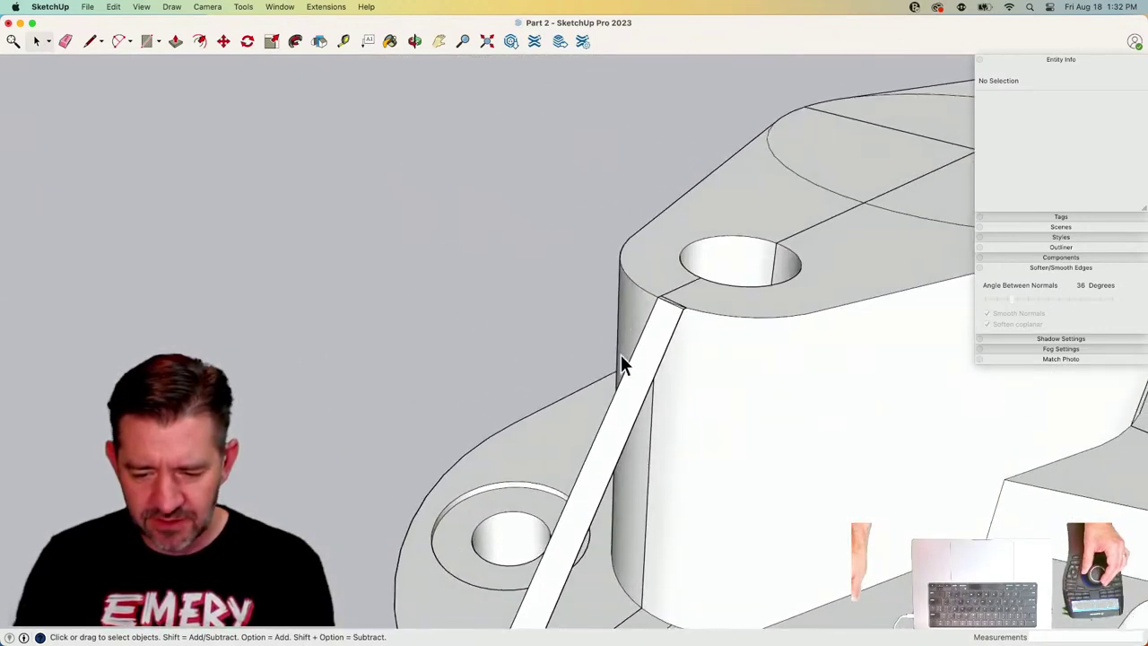
left_click(655, 332)
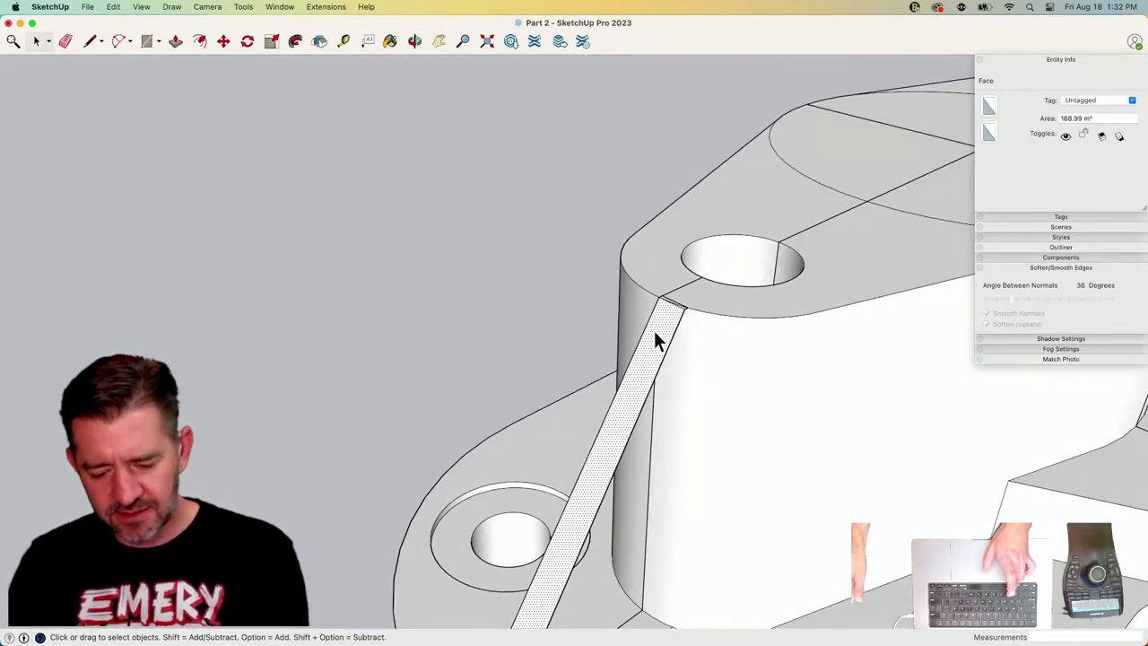
left_click(557, 285)
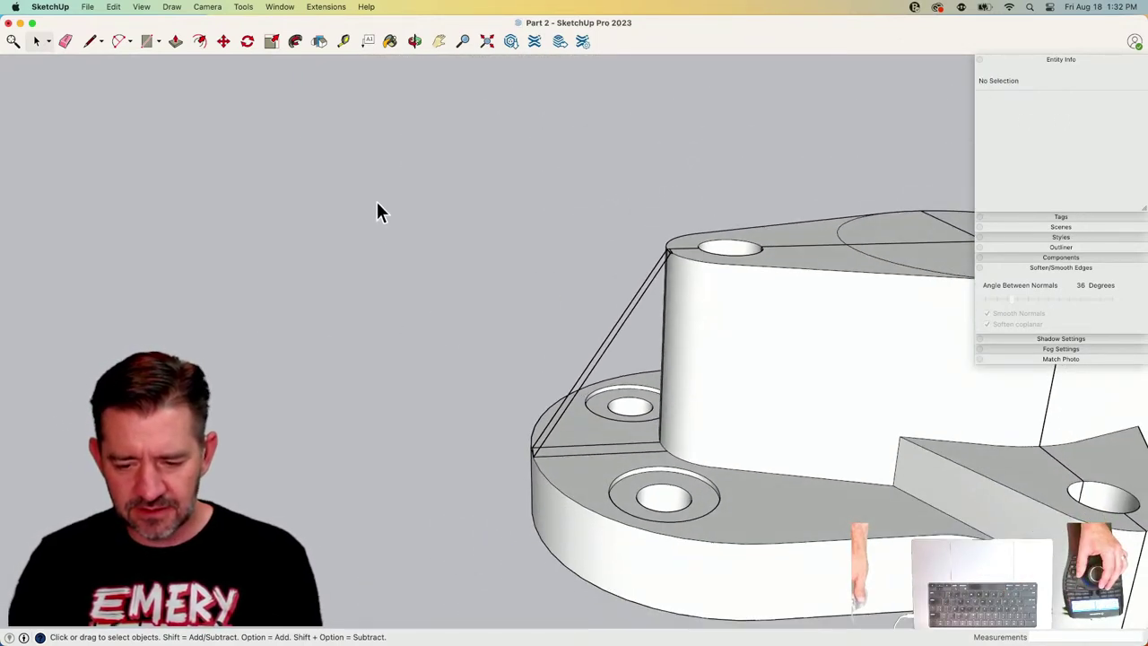
left_click_drag(376, 199, 724, 540)
key("Delete")
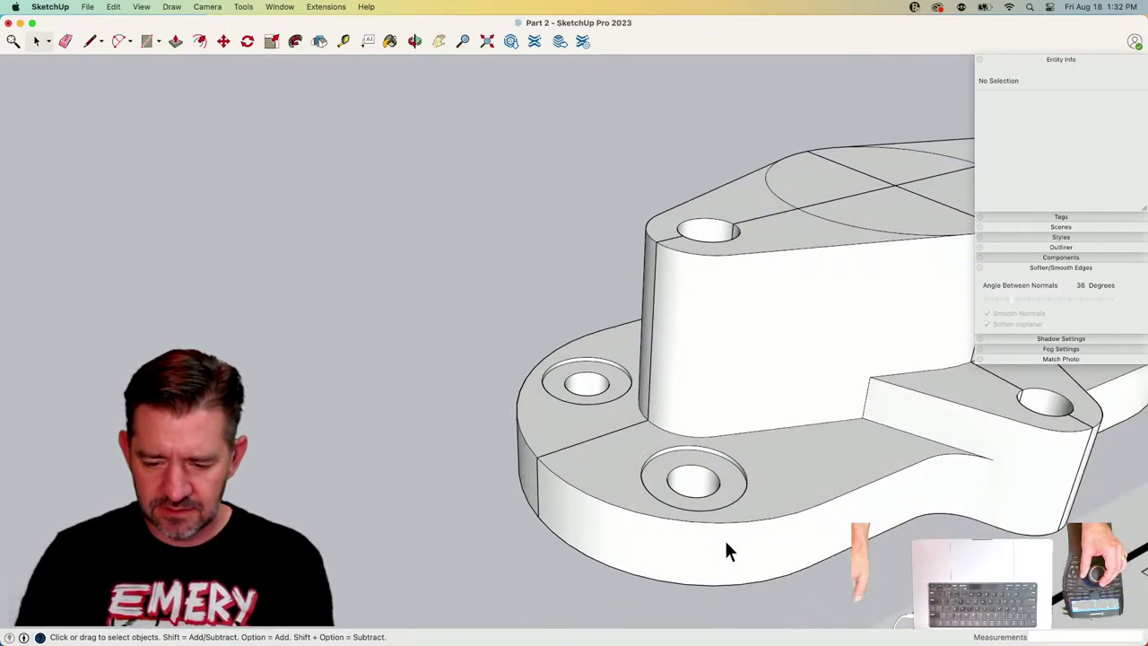
Open the half-part for editing and paste the sloped rib face in place.
double_click(759, 419)
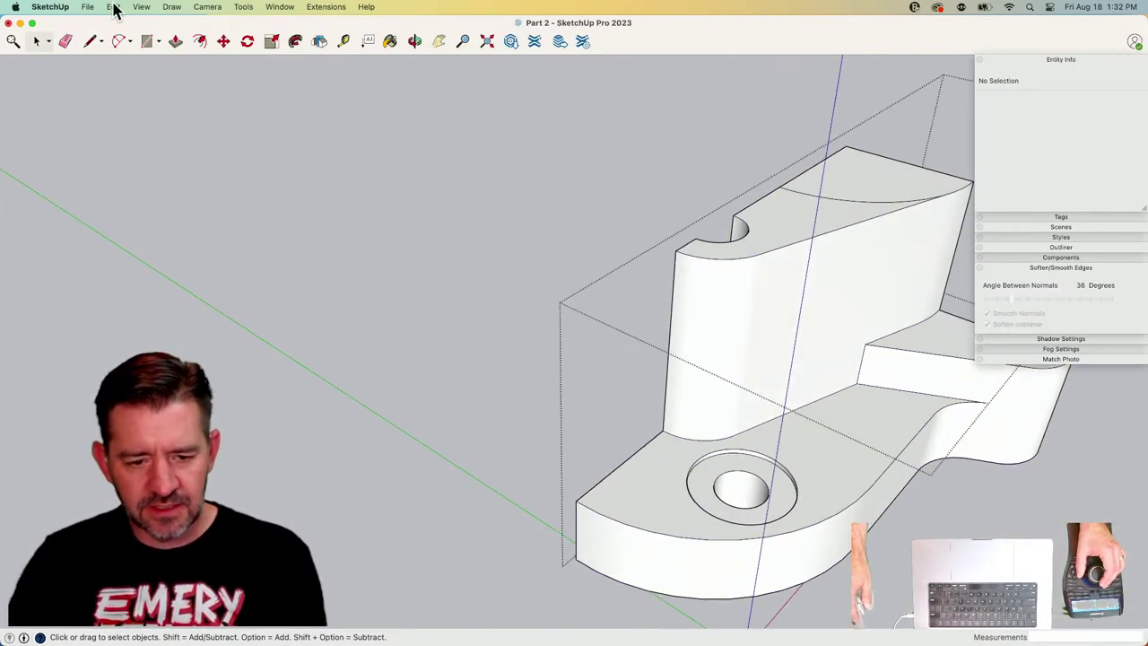
left_click(114, 7)
left_click(134, 96)
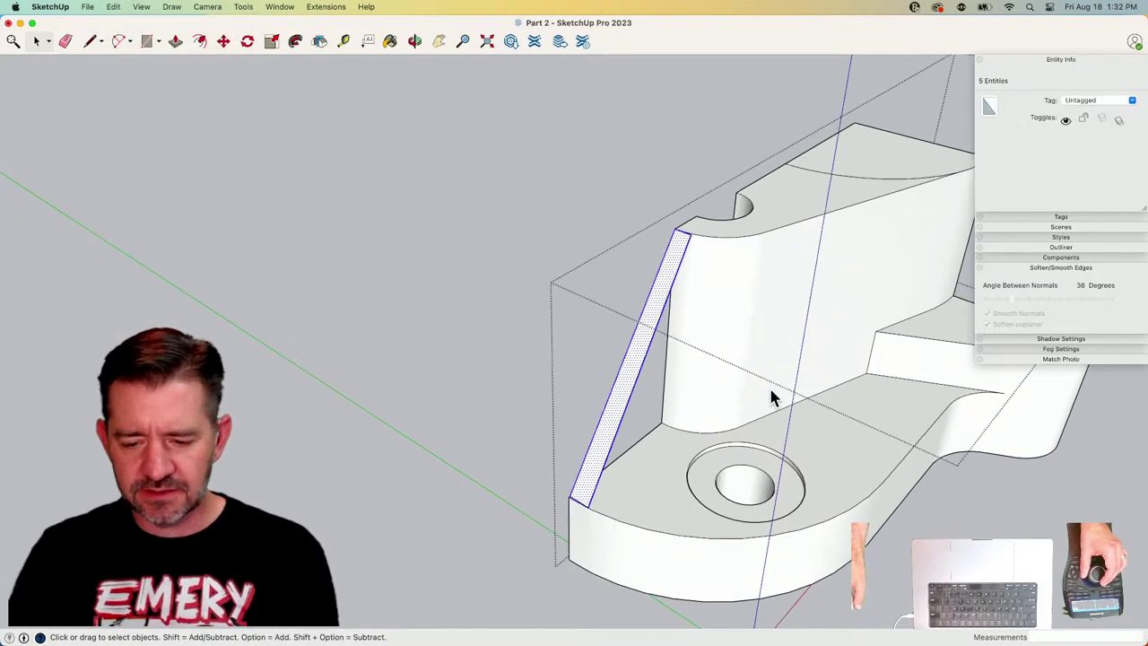
Extend the rib's upper corner onto the block's top with a short line and run a vertical line down the block's end.
key("l")
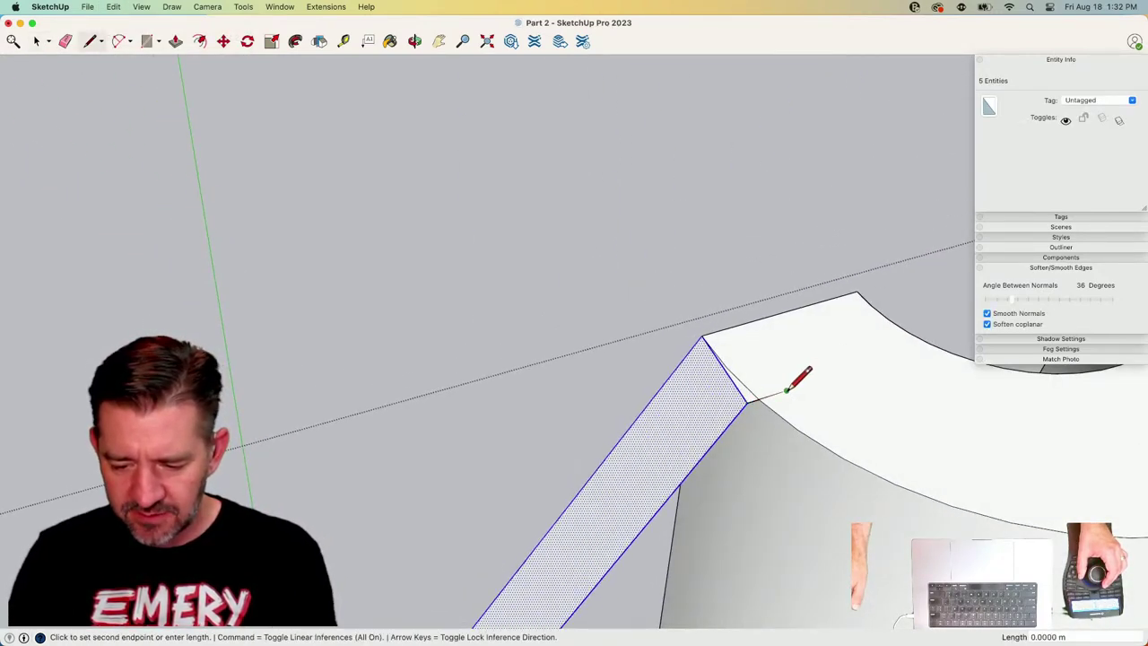
key("e")
left_click(759, 398)
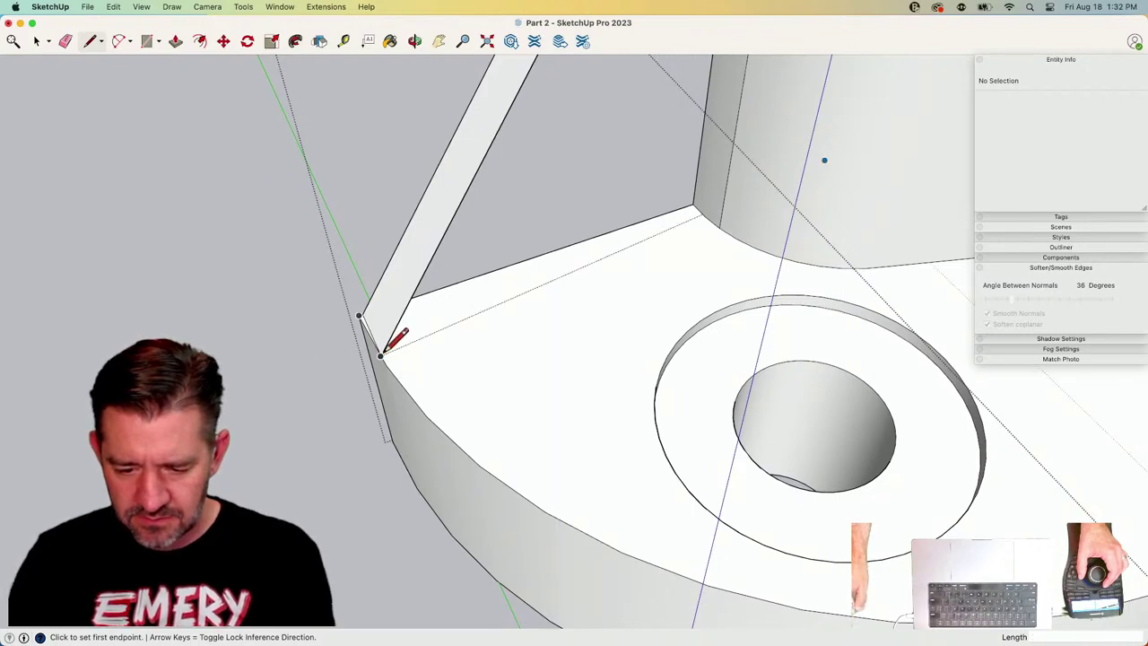
Draw a line along the red axis from the foot of the block's vertical line to beyond the flange's outer edge.
left_click(720, 226)
scroll(728, 260, "down", 10)
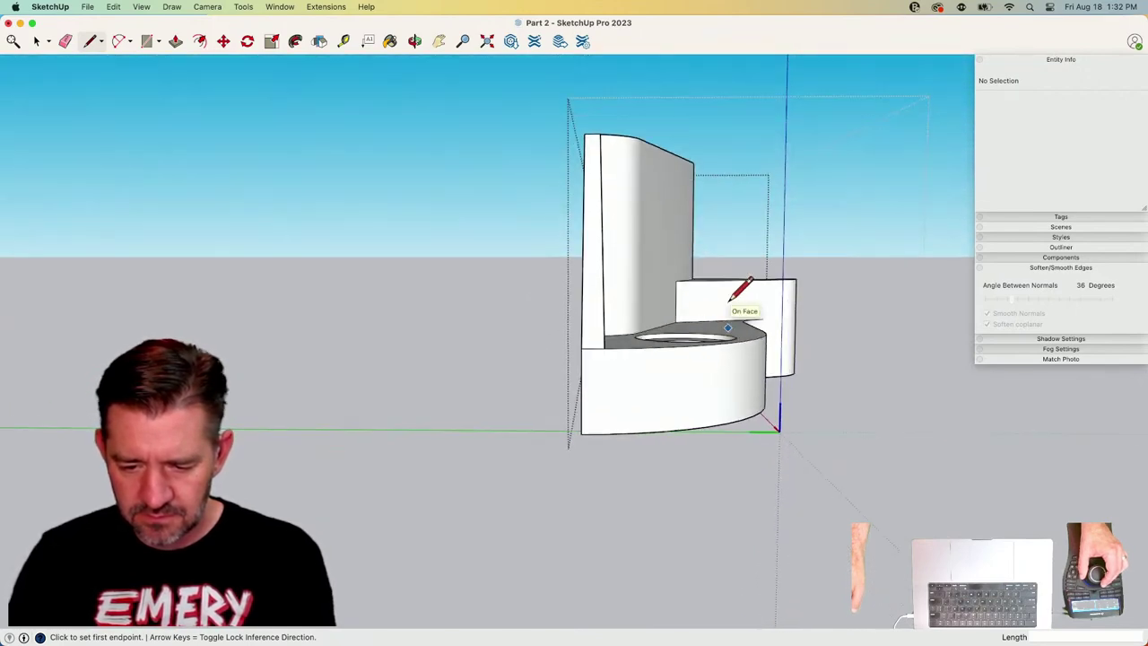
scroll(728, 296, "up", 8)
scroll(723, 297, "up", 3)
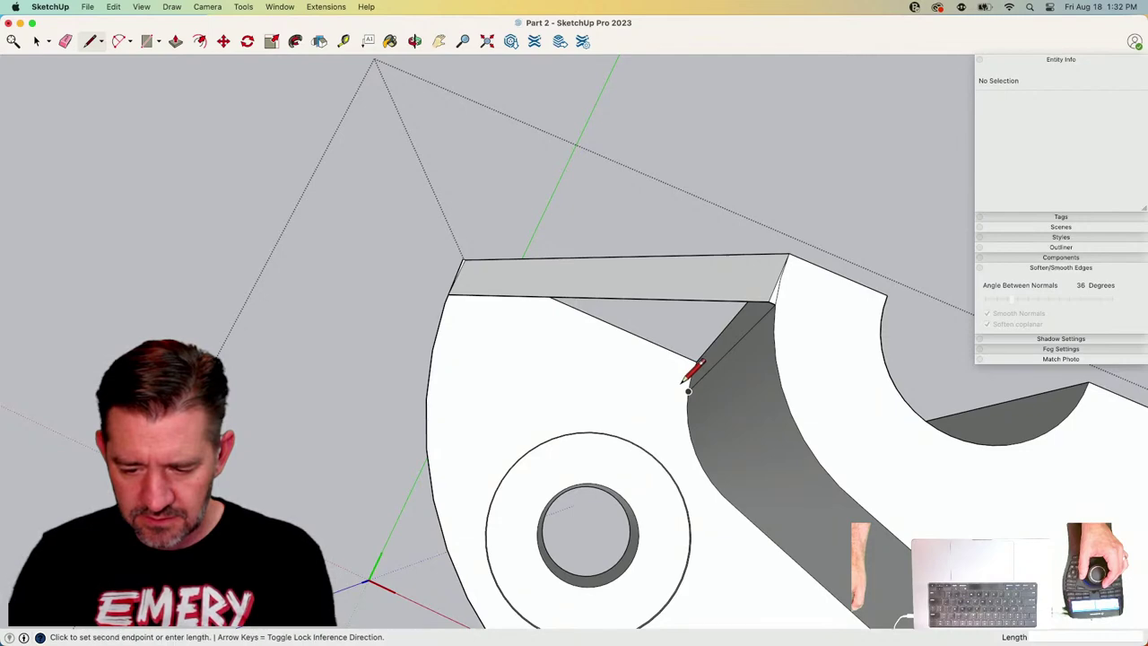
left_click(388, 259)
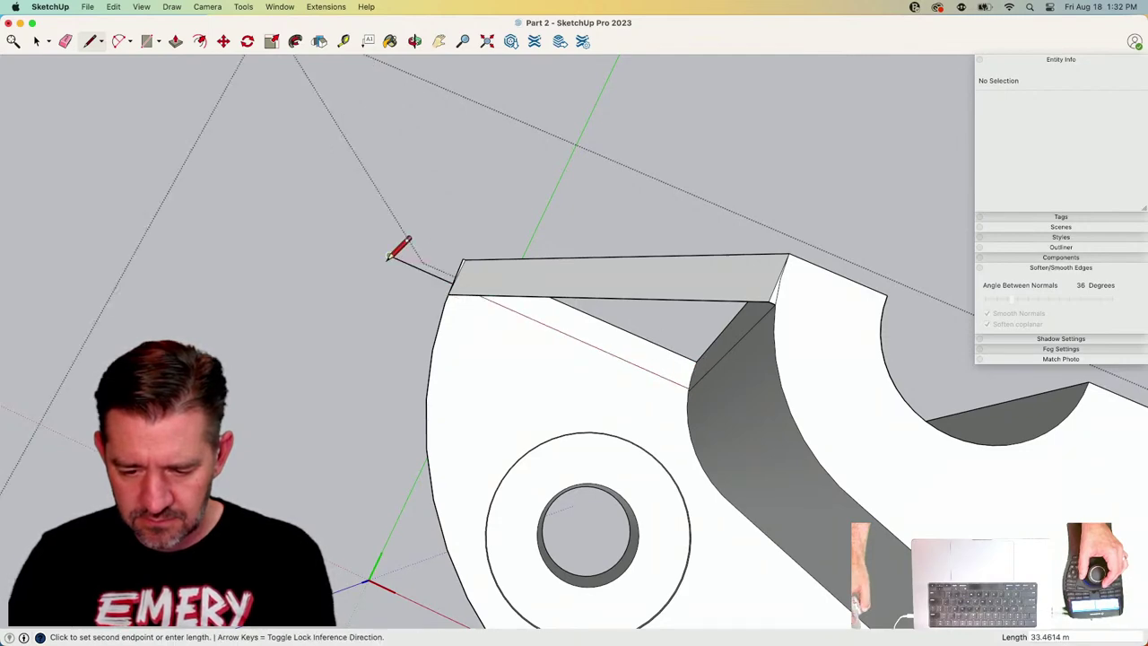
key("Escape")
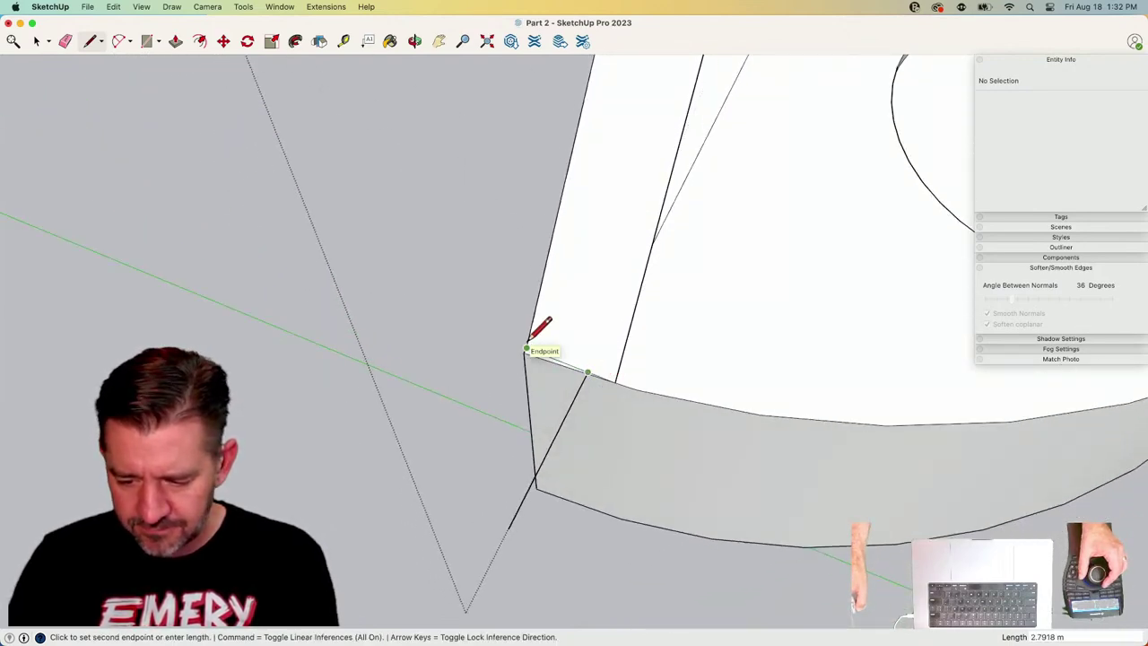
Draw a 4 m line along the green axis at the rib's upper end and erase the stray lines around the rib.
middle_click_drag(529, 344, 718, 302)
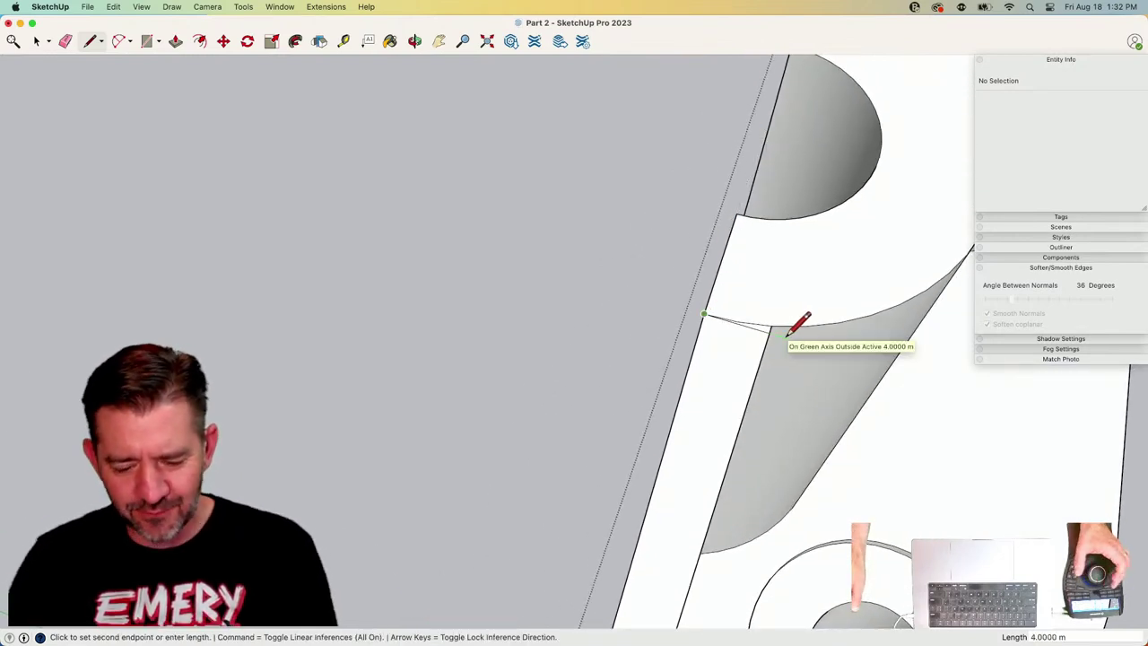
left_click(787, 336)
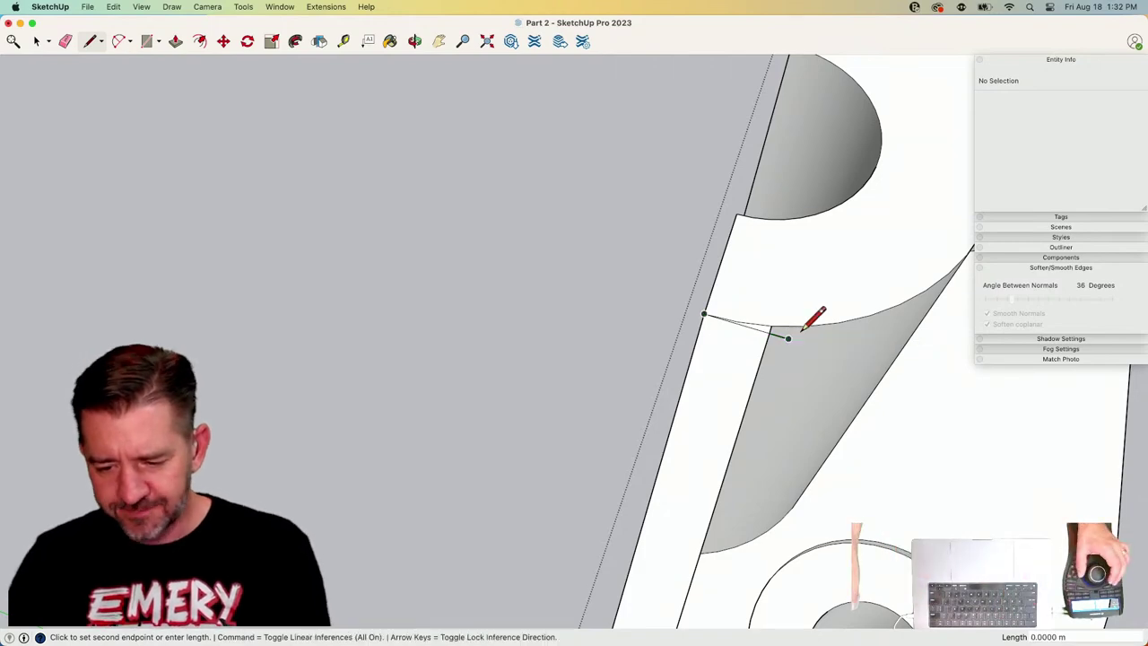
left_click(801, 293)
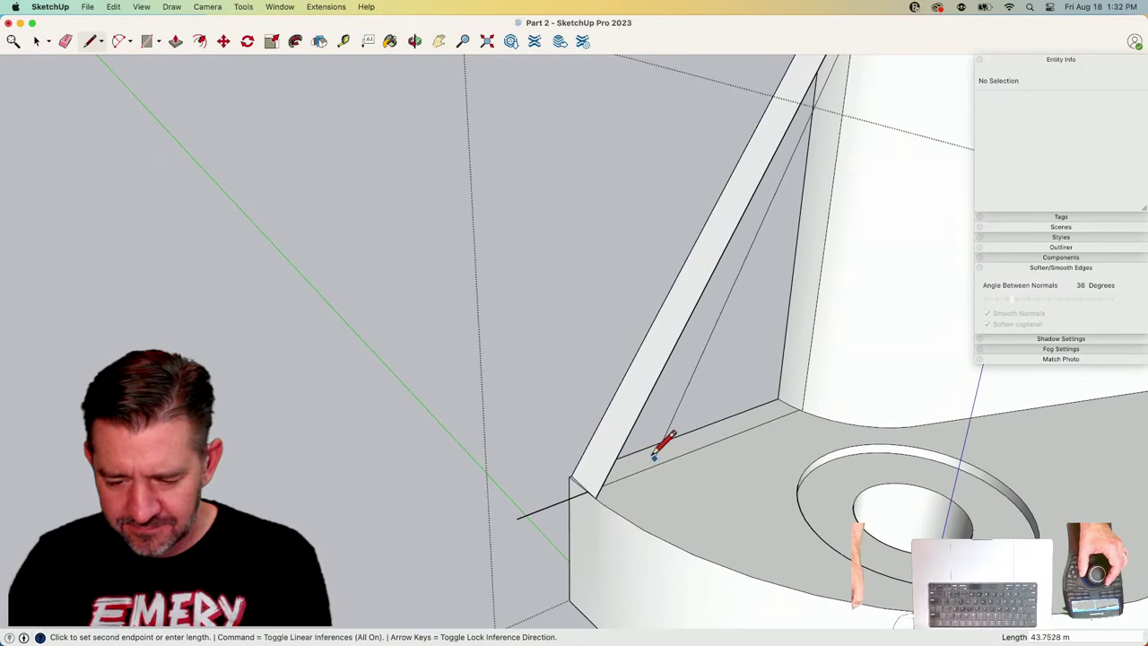
left_click(592, 493)
middle_click_drag(547, 502, 744, 238)
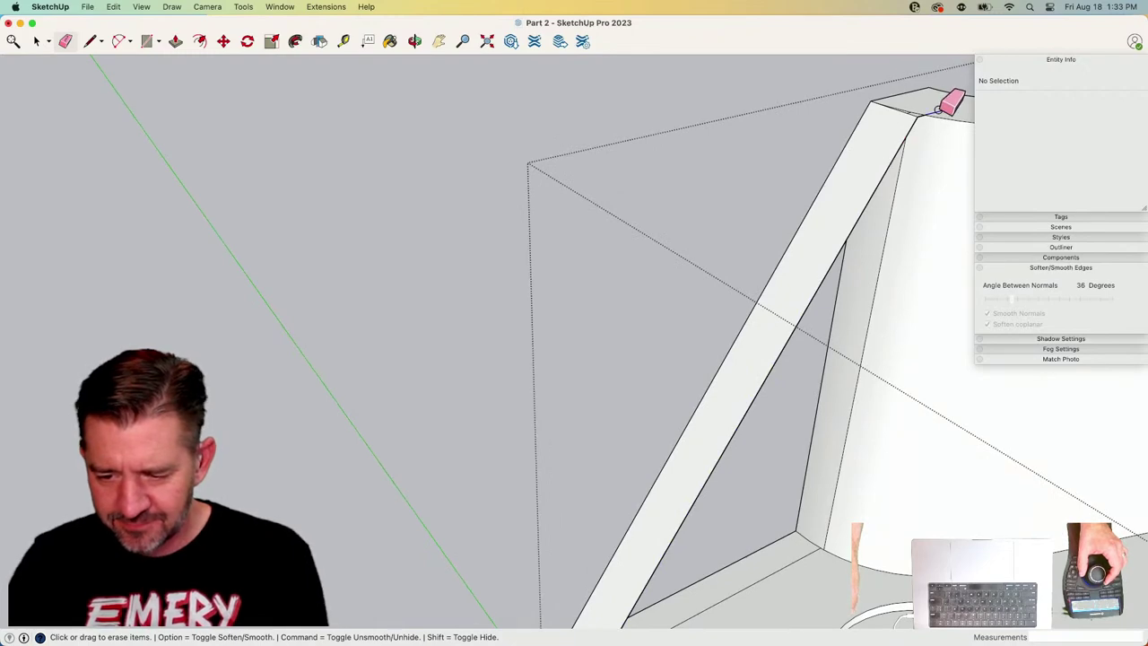
mouse_move(937, 110)
middle_mouse_down()
mouse_move(909, 202)
mouse_move(927, 258)
mouse_move(767, 315)
middle_mouse_up()
Close the rib's side face with a 40 m vertical line down the block and a red-axis line across the base flange.
left_click(921, 242)
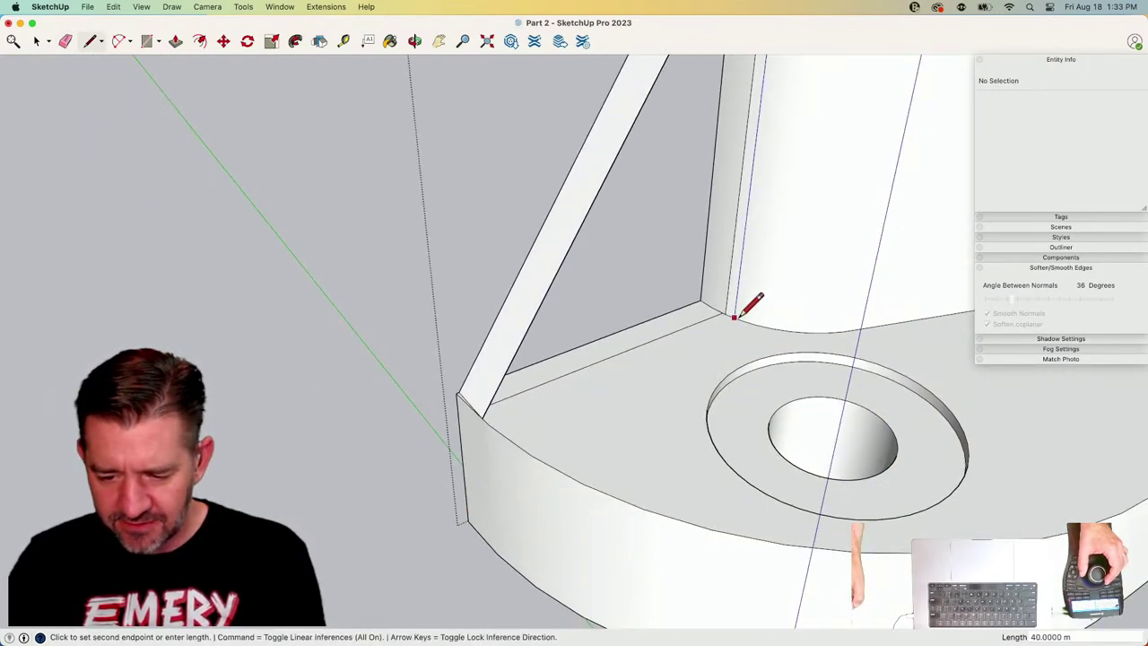
left_click(734, 316)
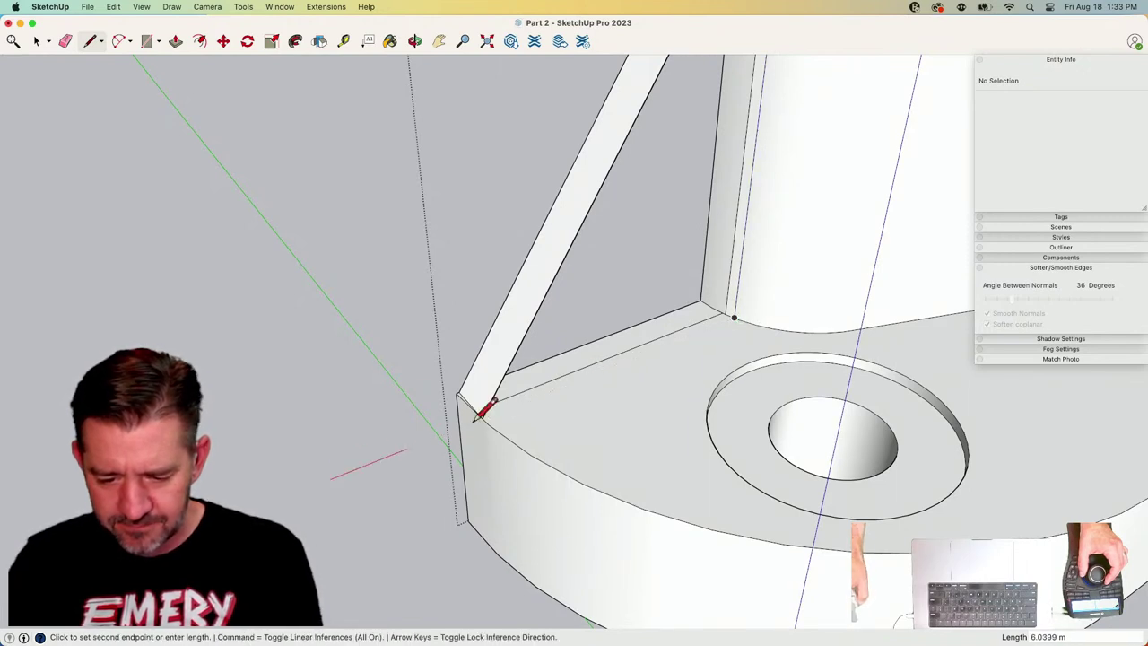
left_click(734, 316)
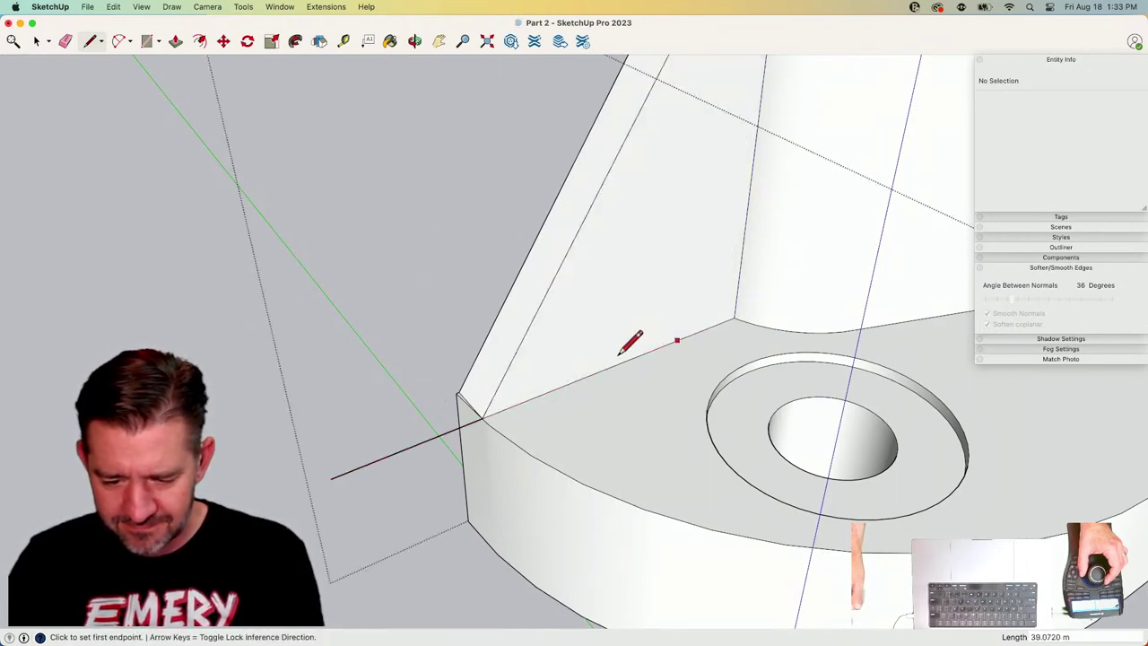
Erase the line overhanging the flange and the leftover edges at the rib's upper corner.
left_click(397, 460)
mouse_move(572, 427)
middle_mouse_down()
mouse_move(684, 313)
mouse_move(660, 282)
middle_mouse_up()
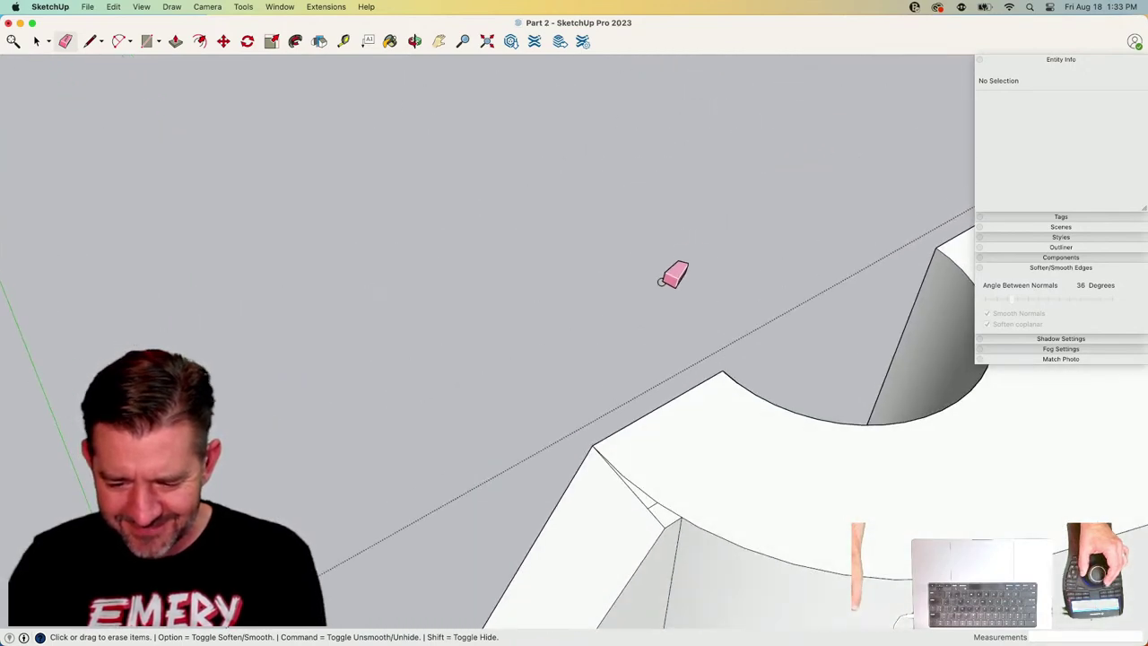
scroll(668, 514, "up", 3)
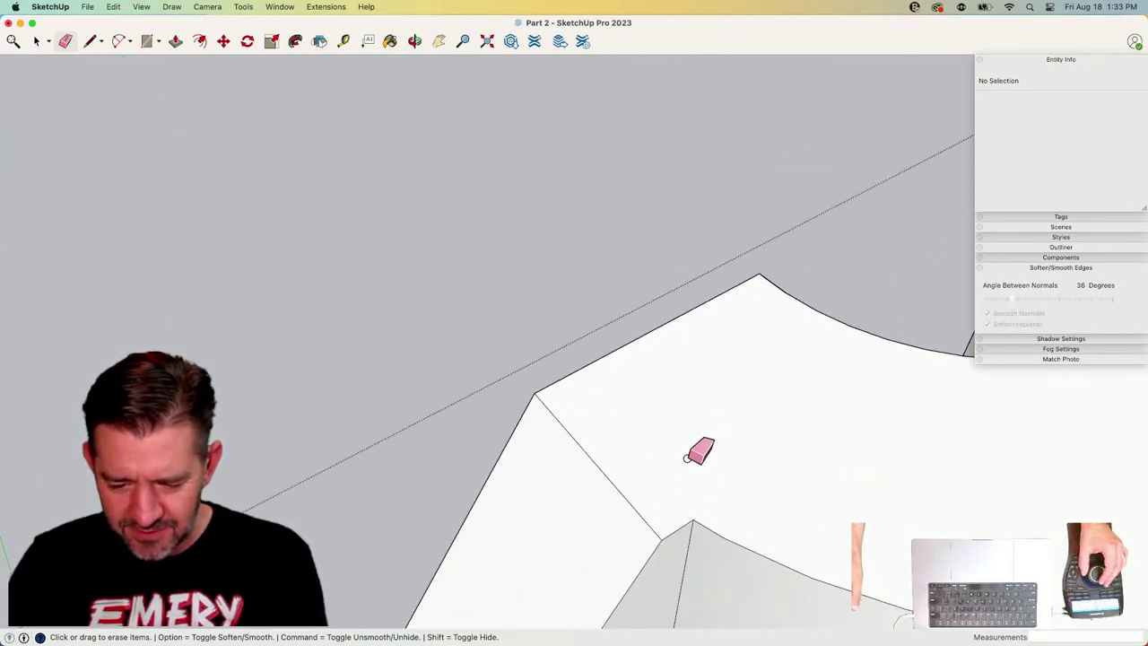
Close the rib's open side with a line along its foot and erase the seam edges against the block's flat face.
key("space")
scroll(688, 450, "down", 10)
scroll(707, 396, "up", 8)
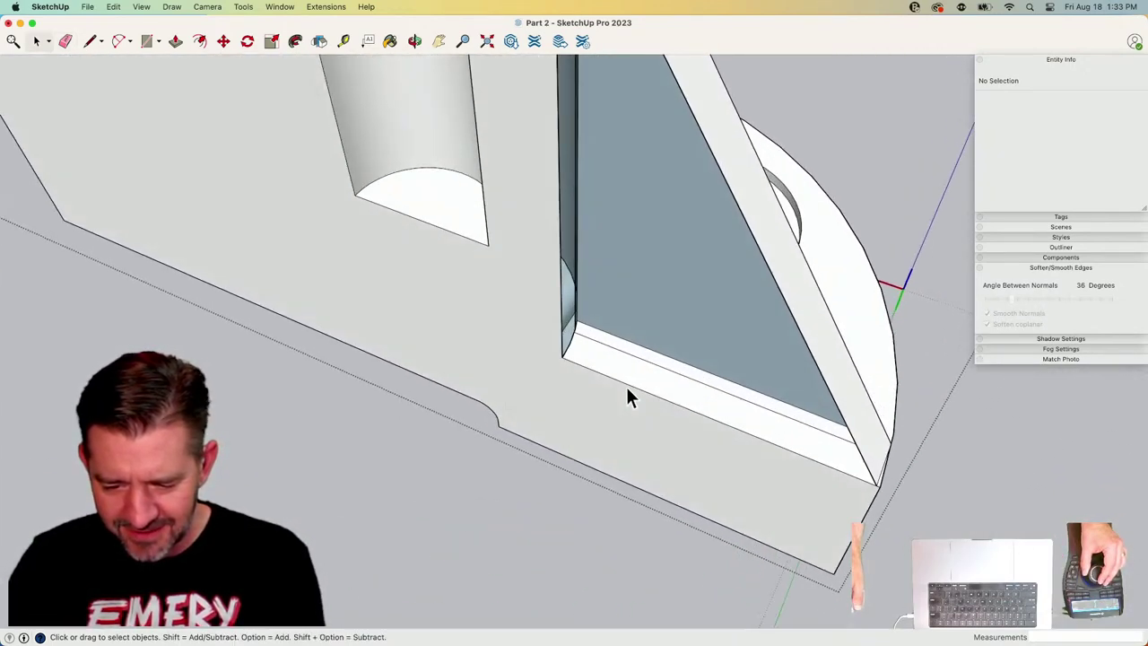
scroll(610, 375, "up", 1)
middle_click_drag(595, 366, 576, 343)
key("e")
left_click_drag(557, 334, 554, 333)
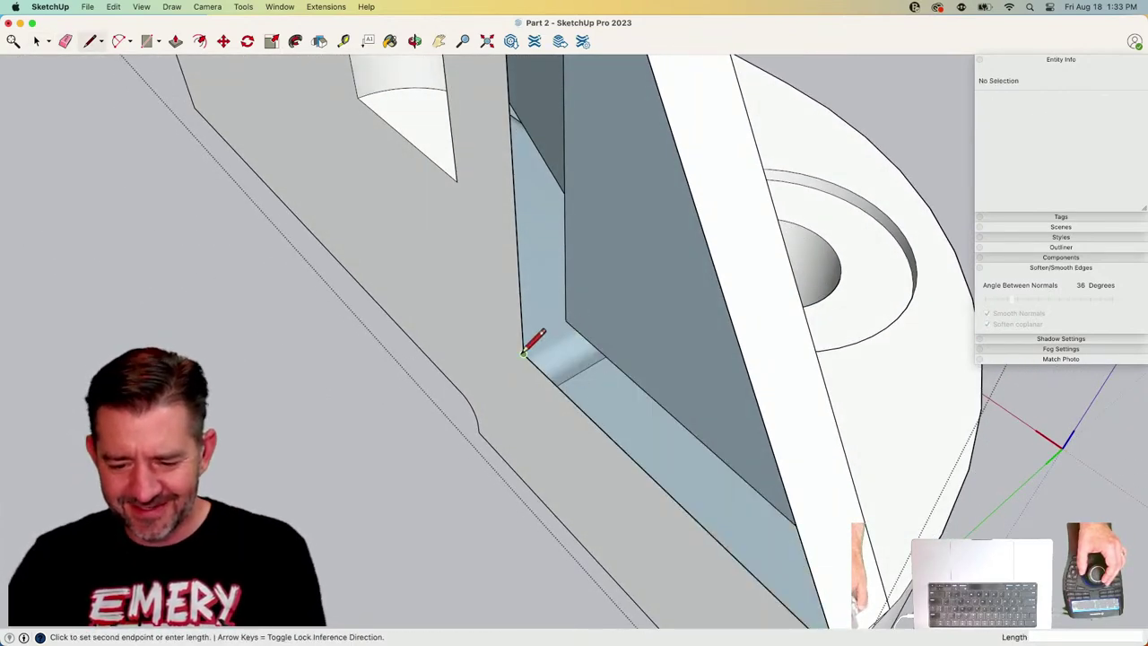
left_click(809, 611)
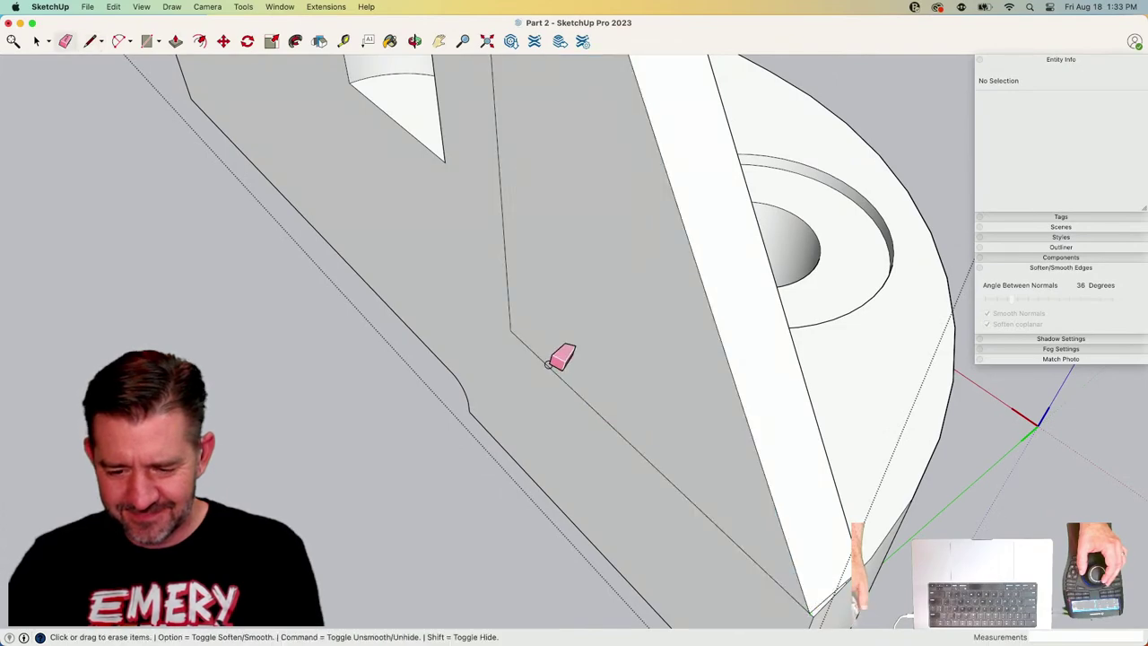
left_click_drag(516, 354, 548, 425)
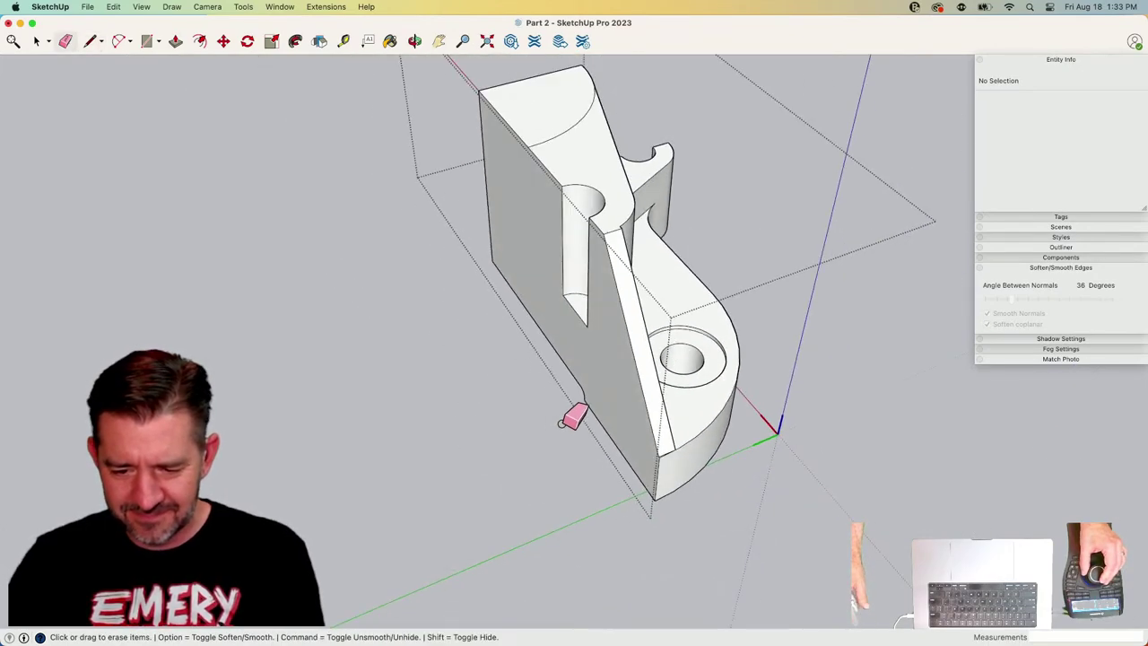
key("space")
key("Escape")
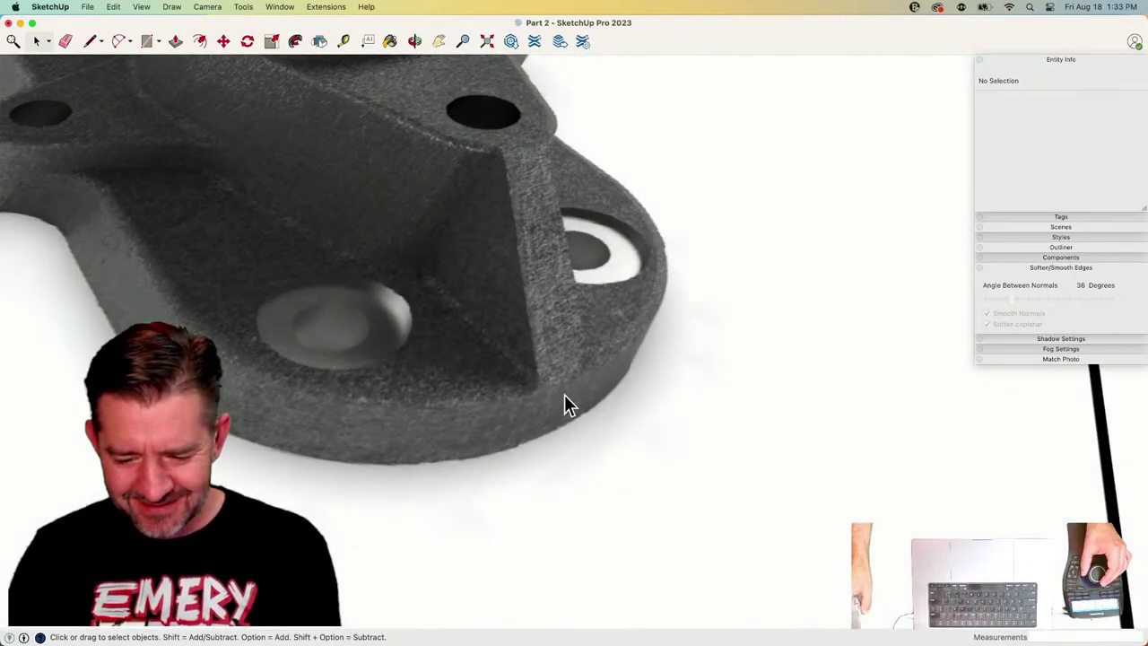
Reopen the quarter component and draw a line across the blind hole's flat bottom from its centre to the arc's nearest vertex.
middle_click_drag(564, 395, 562, 376)
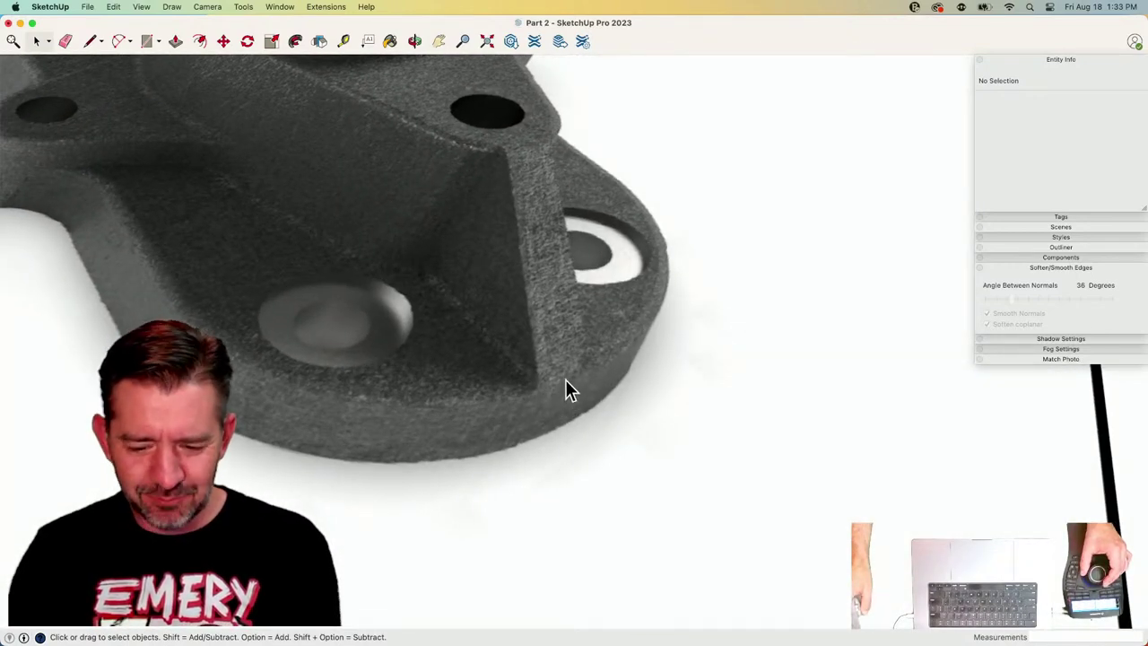
scroll(592, 411, "down", 5)
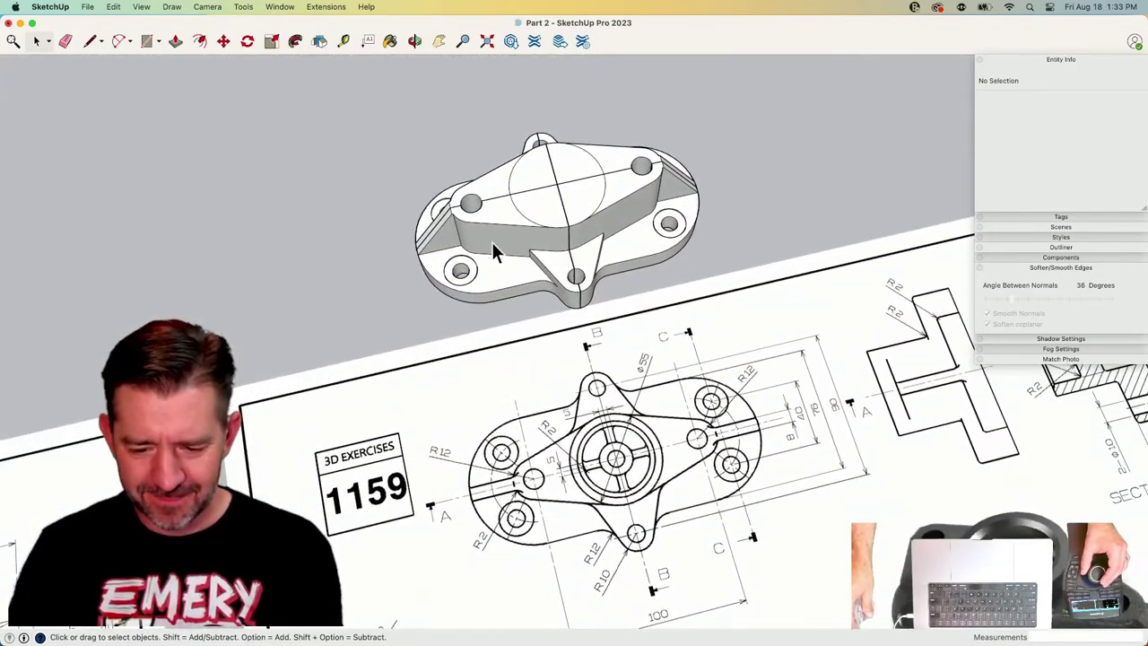
double_click(492, 241)
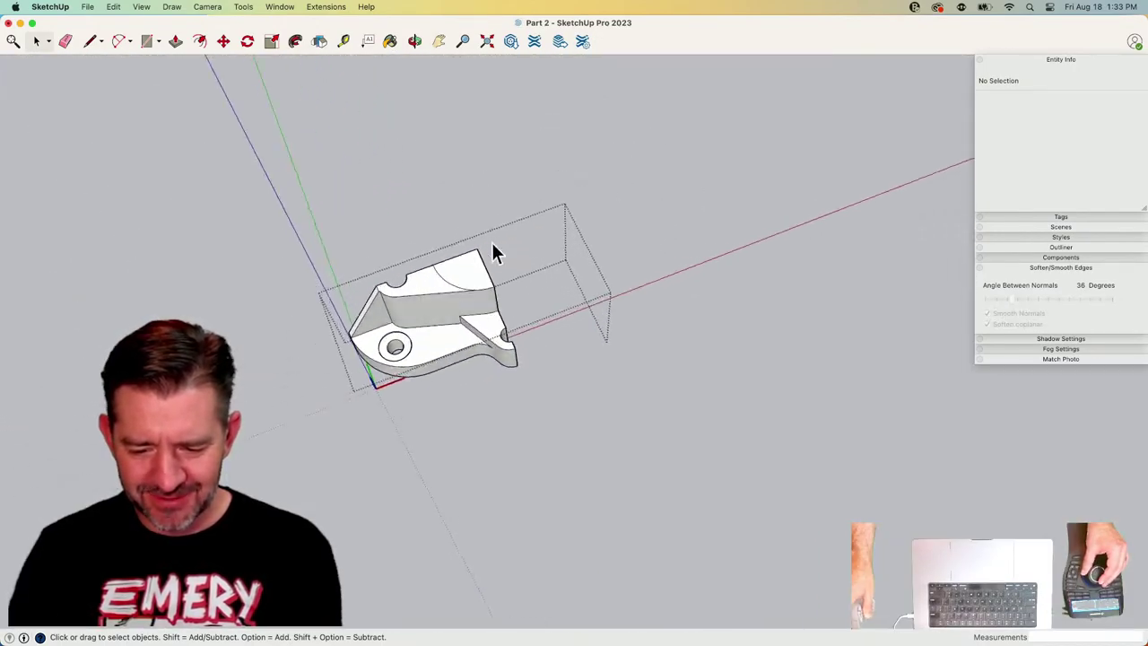
middle_click_drag(612, 336, 664, 341)
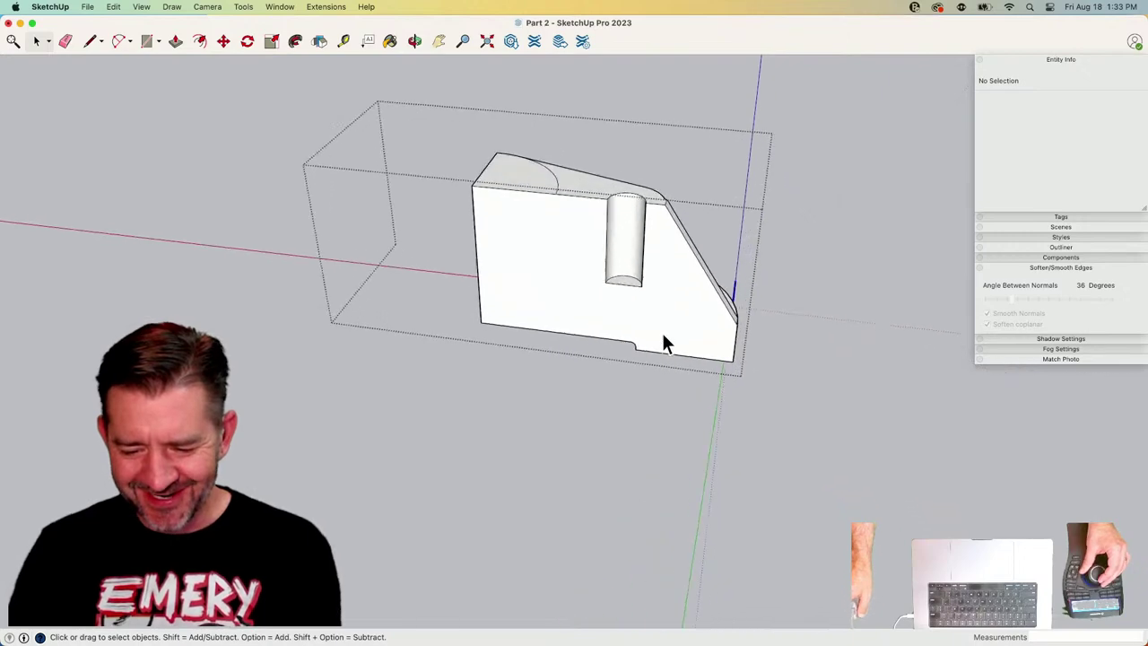
scroll(612, 308, "up", 10)
scroll(568, 291, "up", 10)
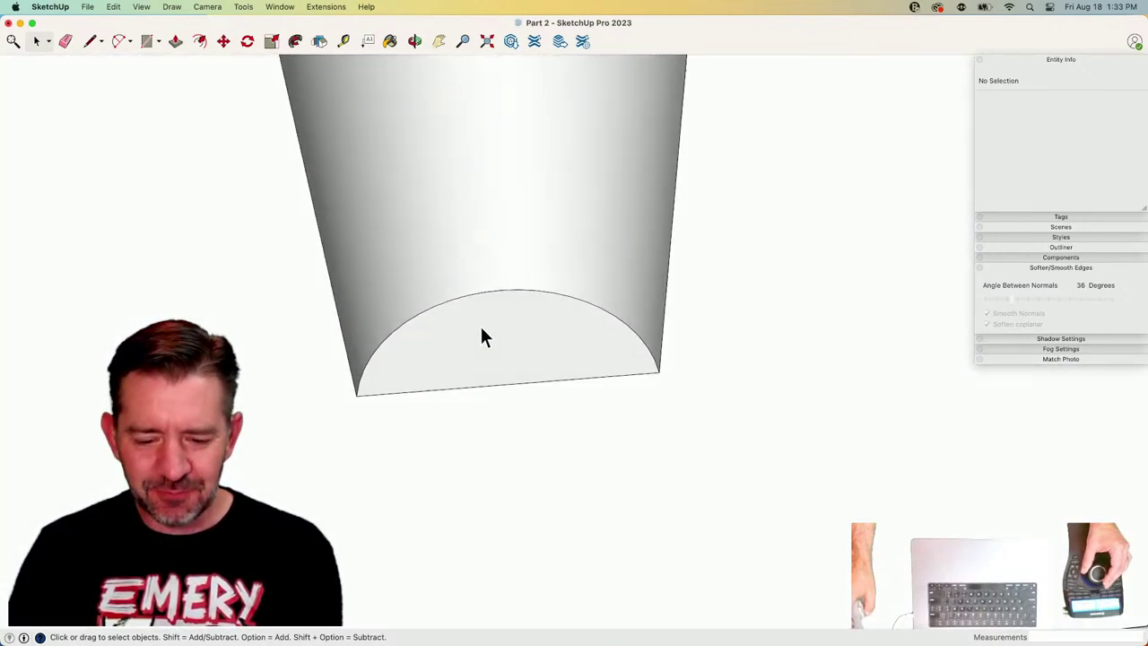
middle_click_drag(507, 334, 485, 329)
key("l")
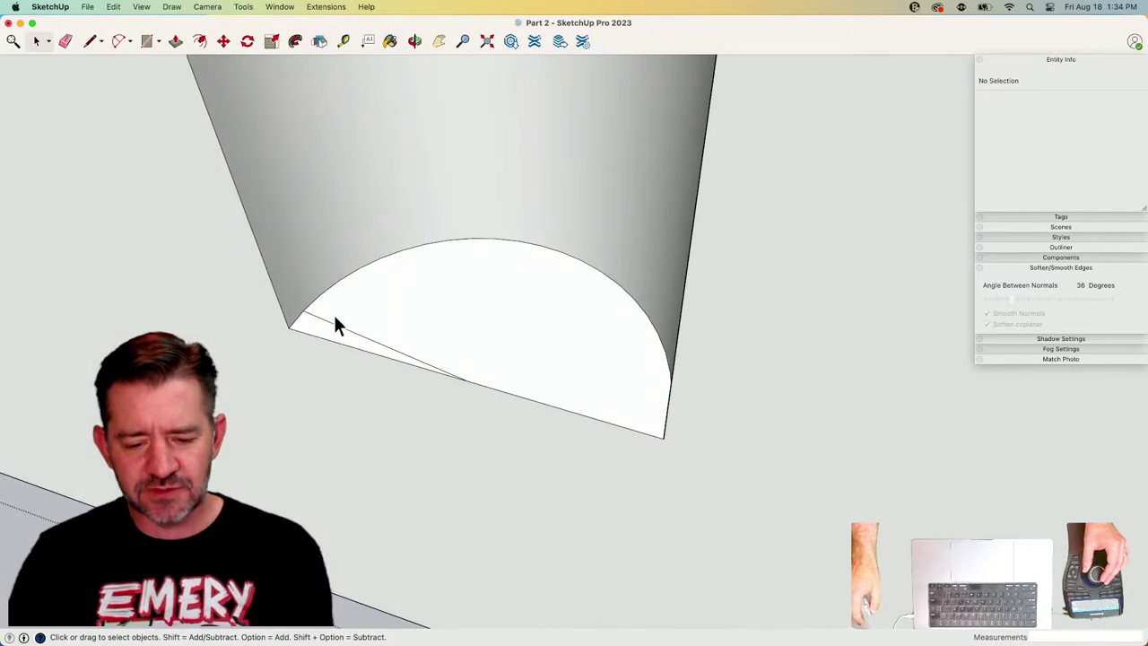
Rotate-copy the thin wedge face by 7.5° about the half circle's centre and repeat the copy 23 times across the hole bottom.
left_click(312, 325)
middle_click_drag(313, 327, 249, 297)
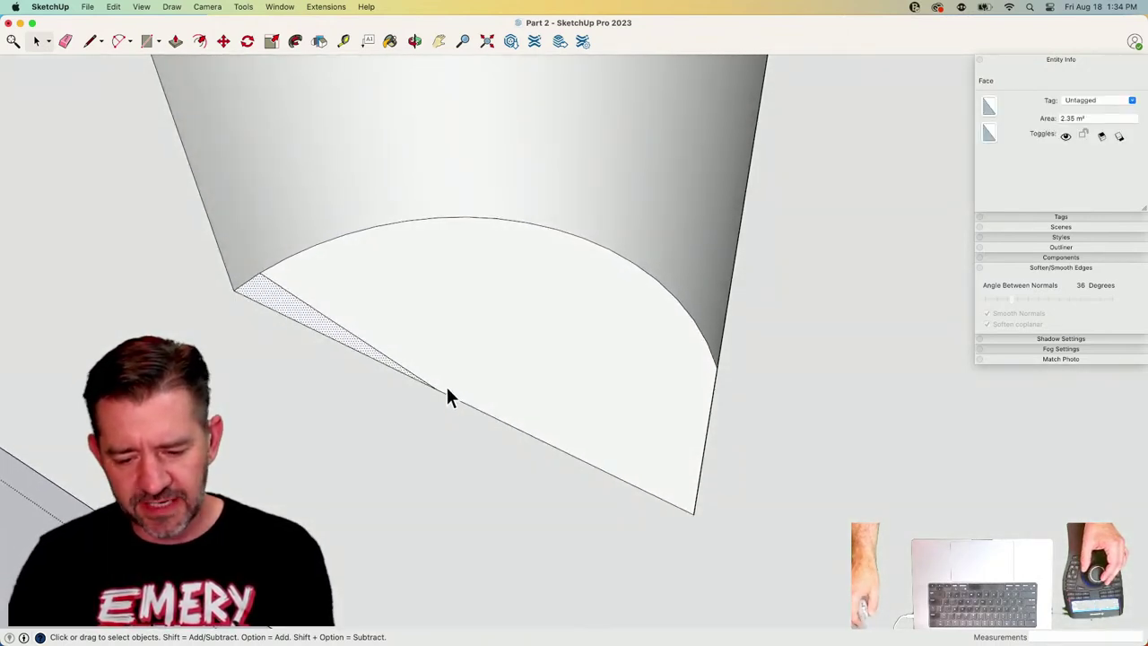
key("q")
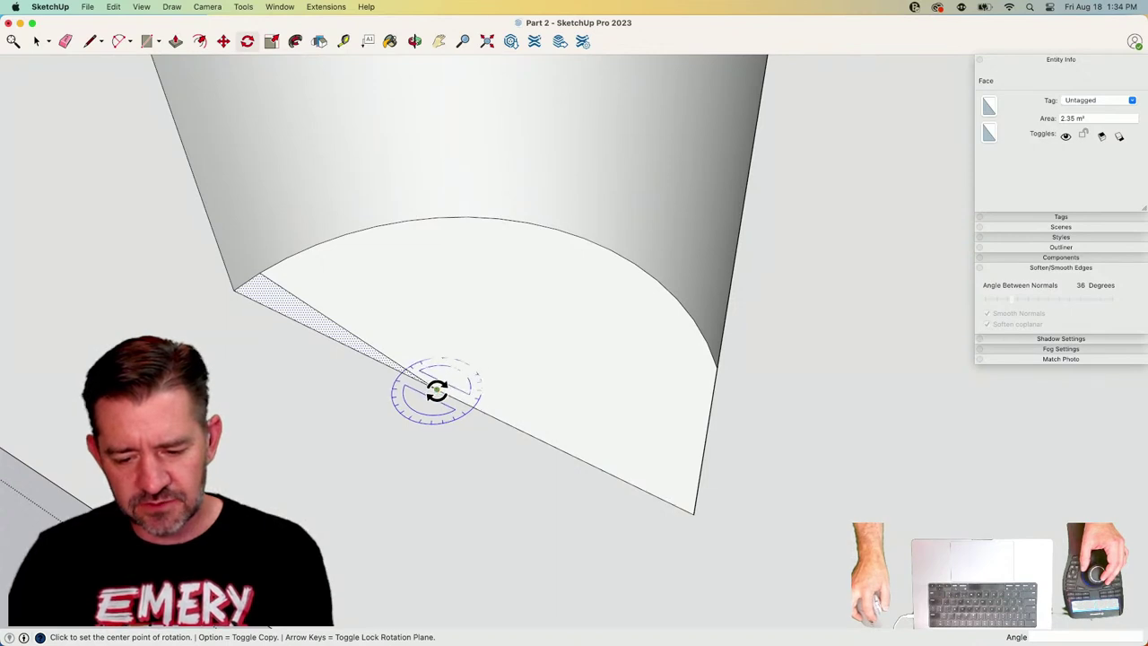
left_click(434, 387)
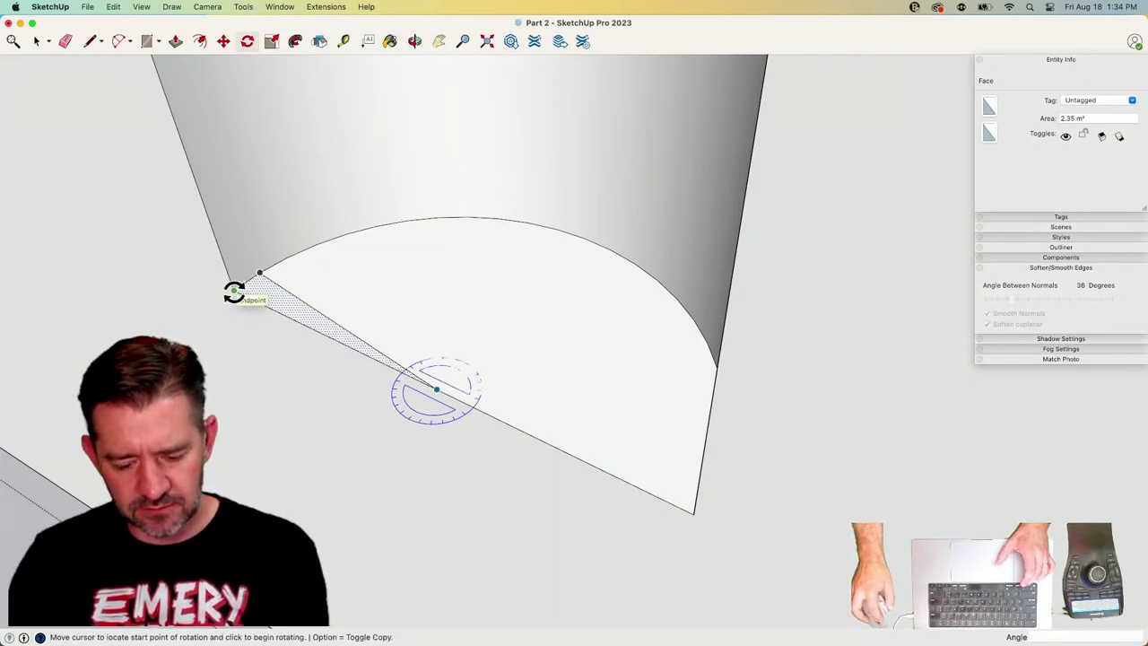
left_click(233, 292)
left_click(262, 278)
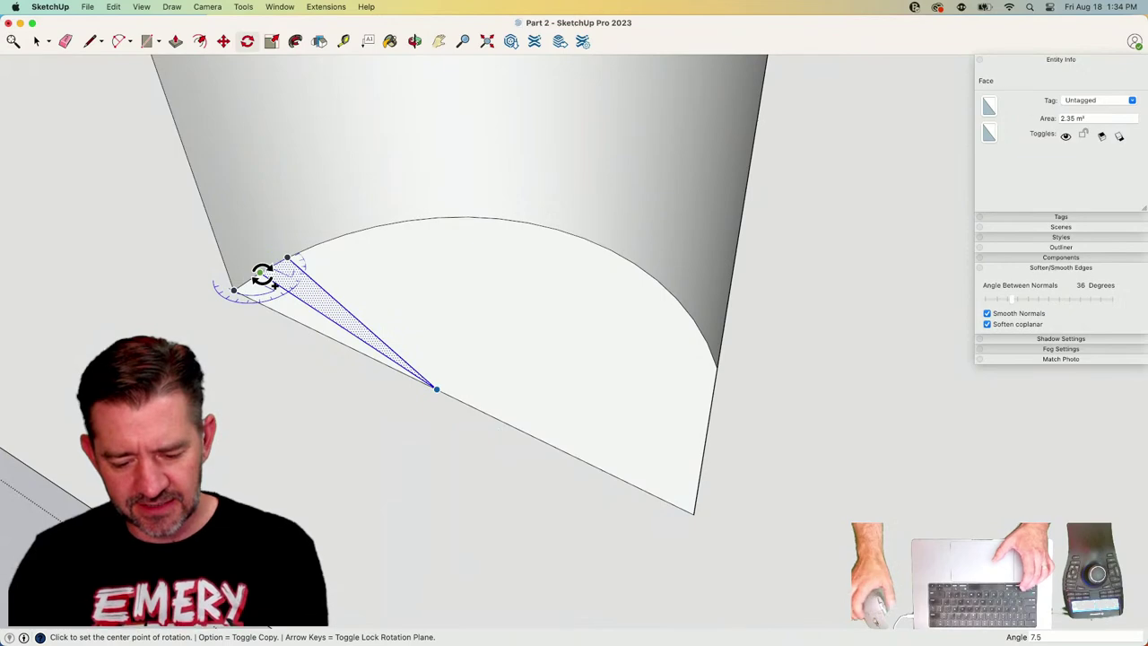
type("x23")
key("Return")
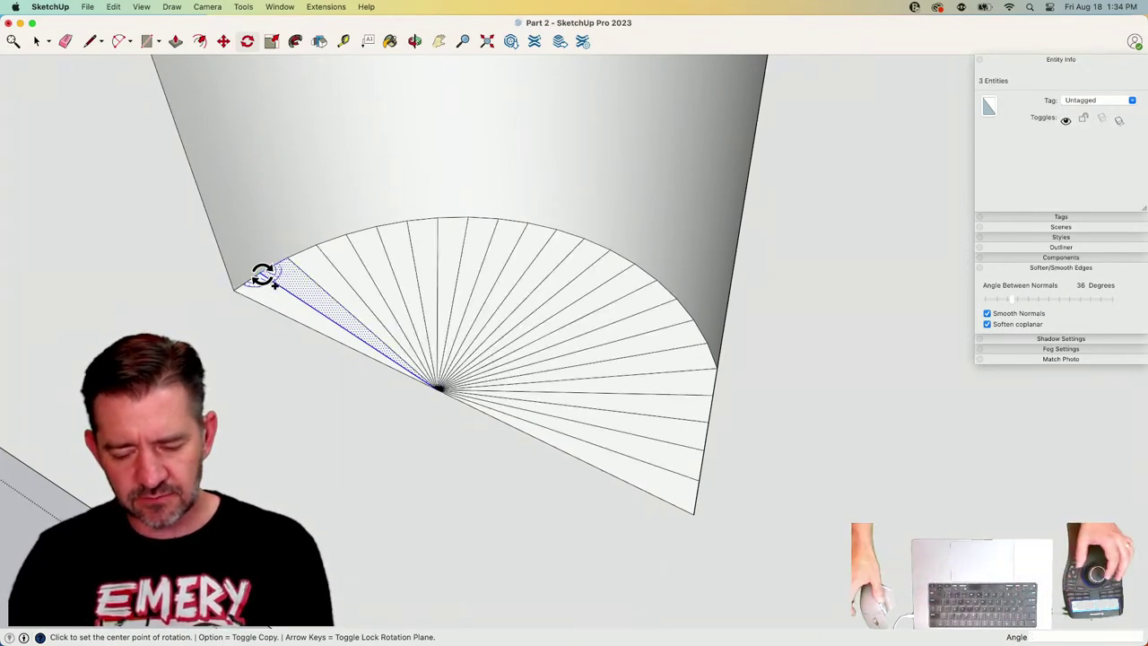
Move the centre vertex of the wedges 3 m down along the blue axis to form a conical hole bottom.
key("space")
key("m")
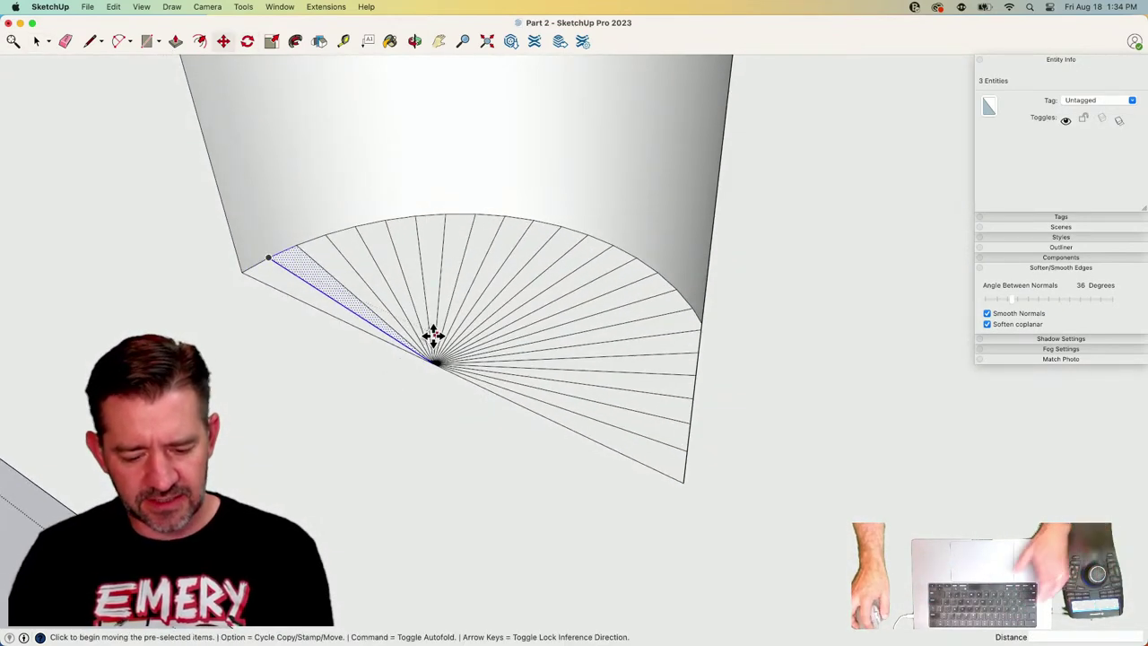
key("shift+super+a")
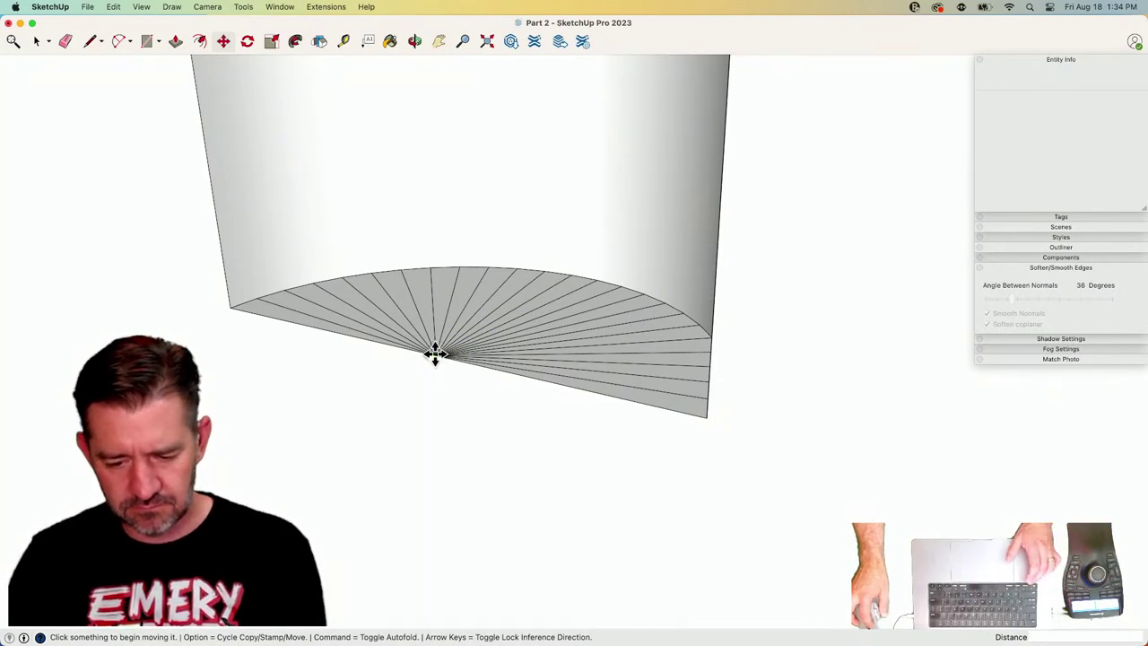
left_click(434, 352)
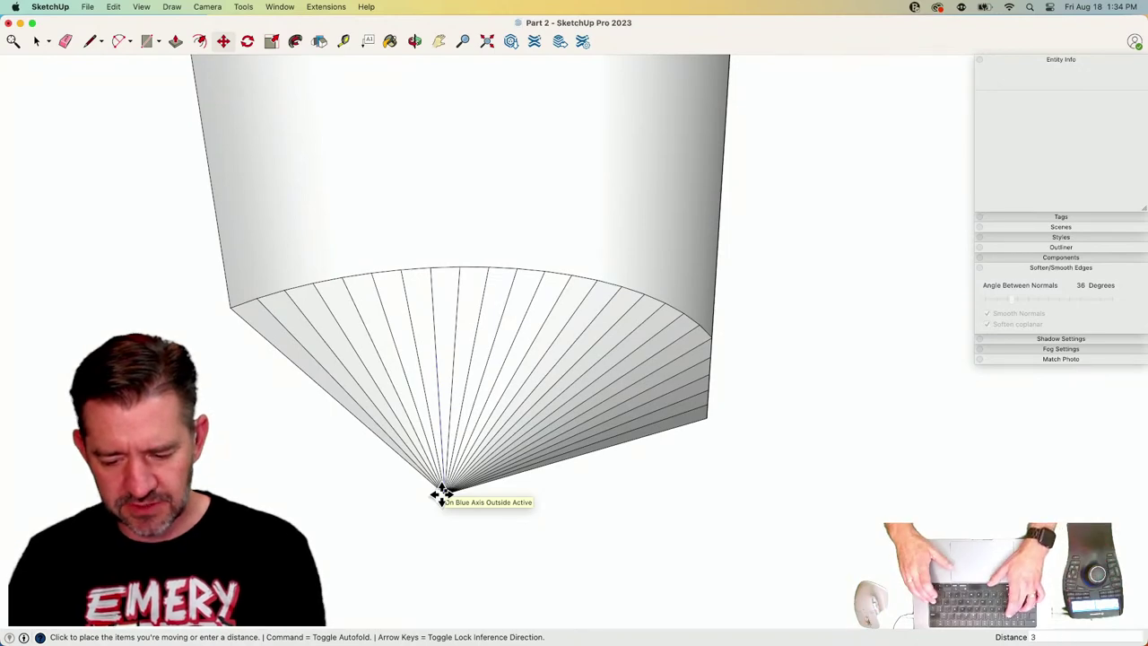
type("3")
key("Return")
Soften all radial edges of the hole's conical bottom.
key("e")
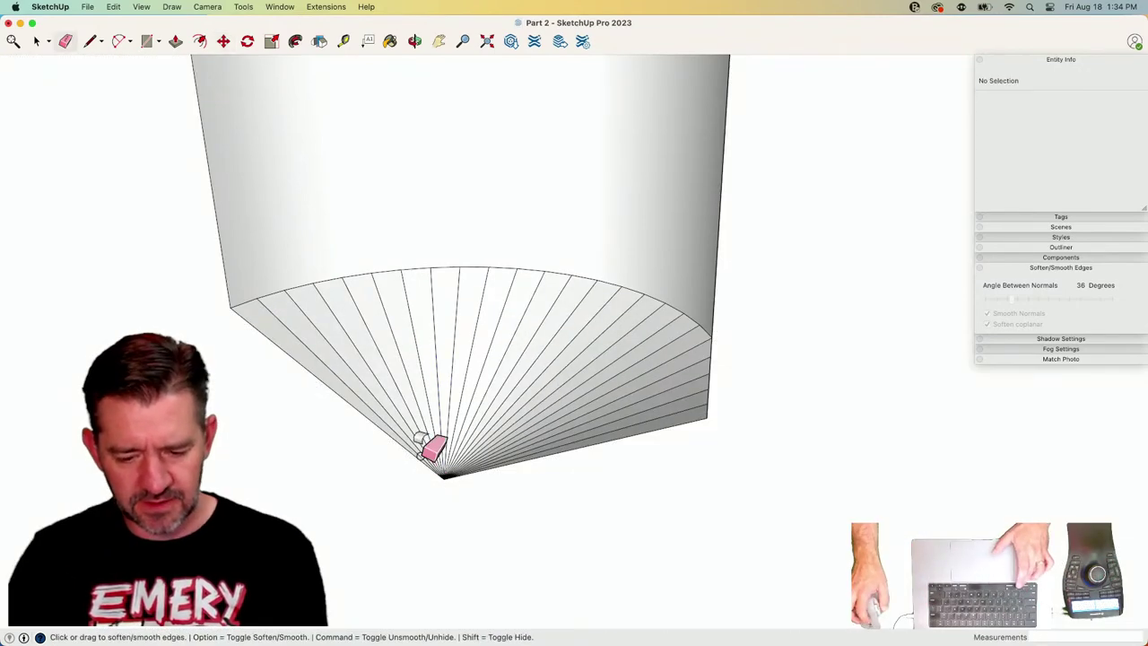
left_click_drag(283, 323, 362, 311, "alt")
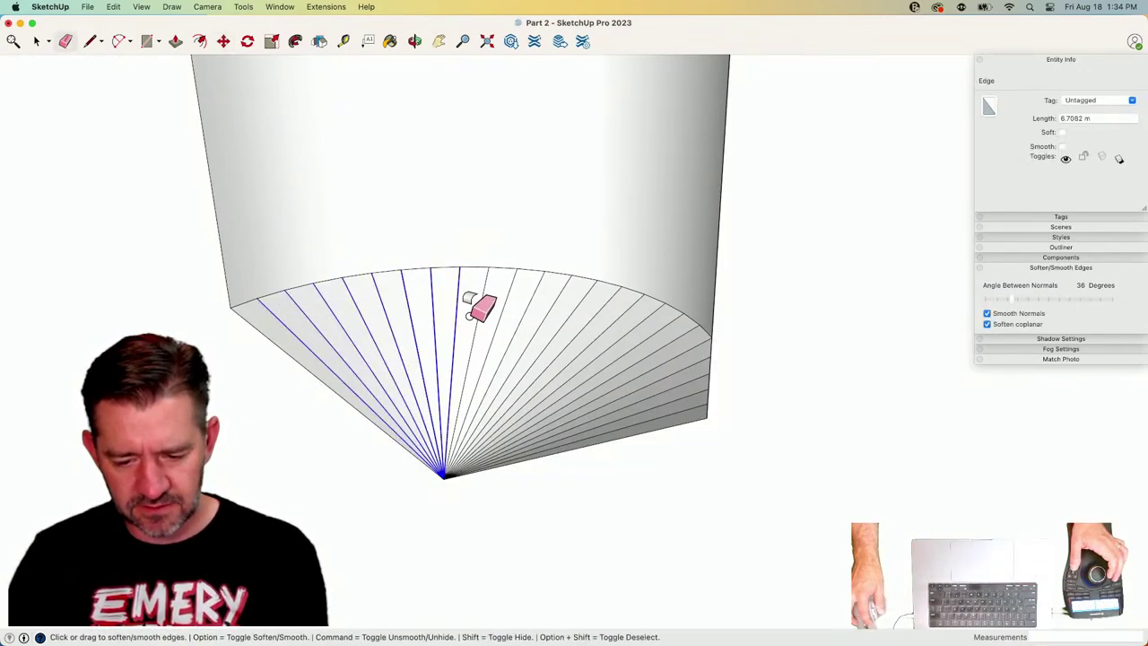
mouse_move(468, 312)
left_mouse_down("alt")
mouse_move(572, 333)
mouse_move(637, 415)
left_mouse_up("alt")
key("space")
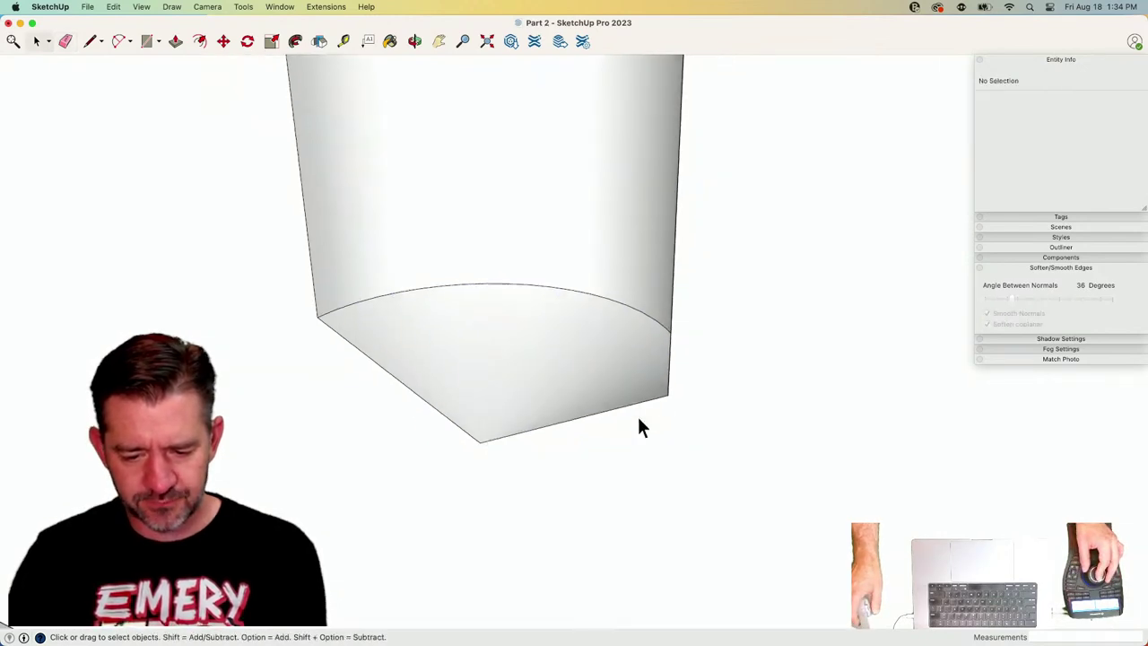
Lower the tip of the hole's conical bottom further along the blue axis.
scroll(687, 482, "down", 6)
middle_click_drag(687, 483, 604, 443)
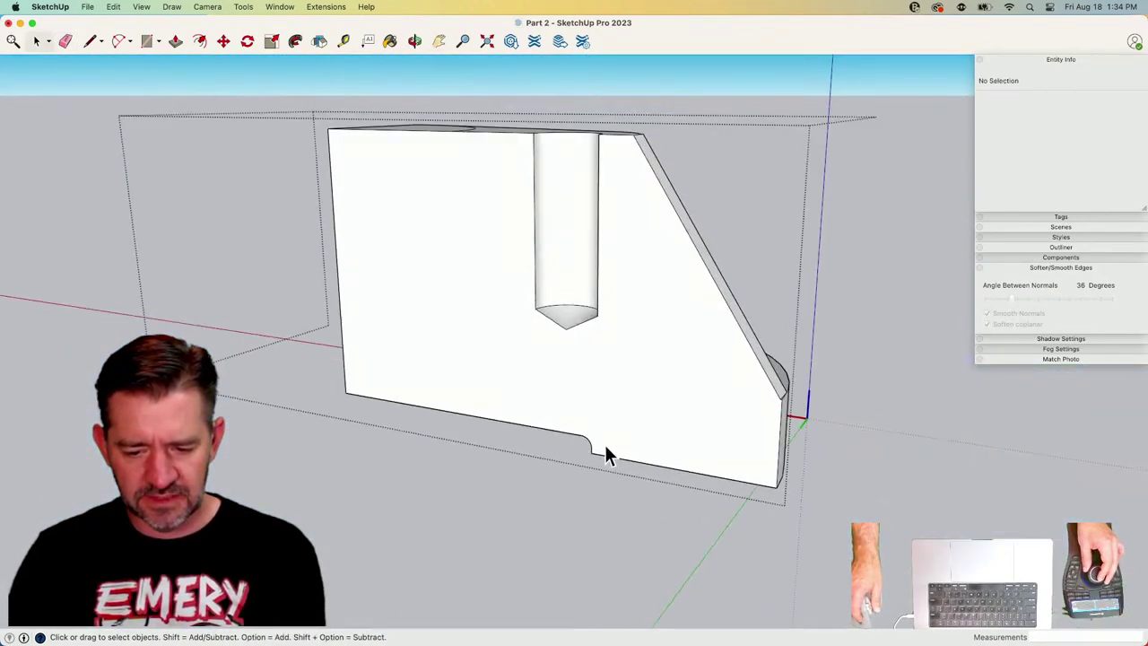
scroll(574, 444, "up", 8)
key("m")
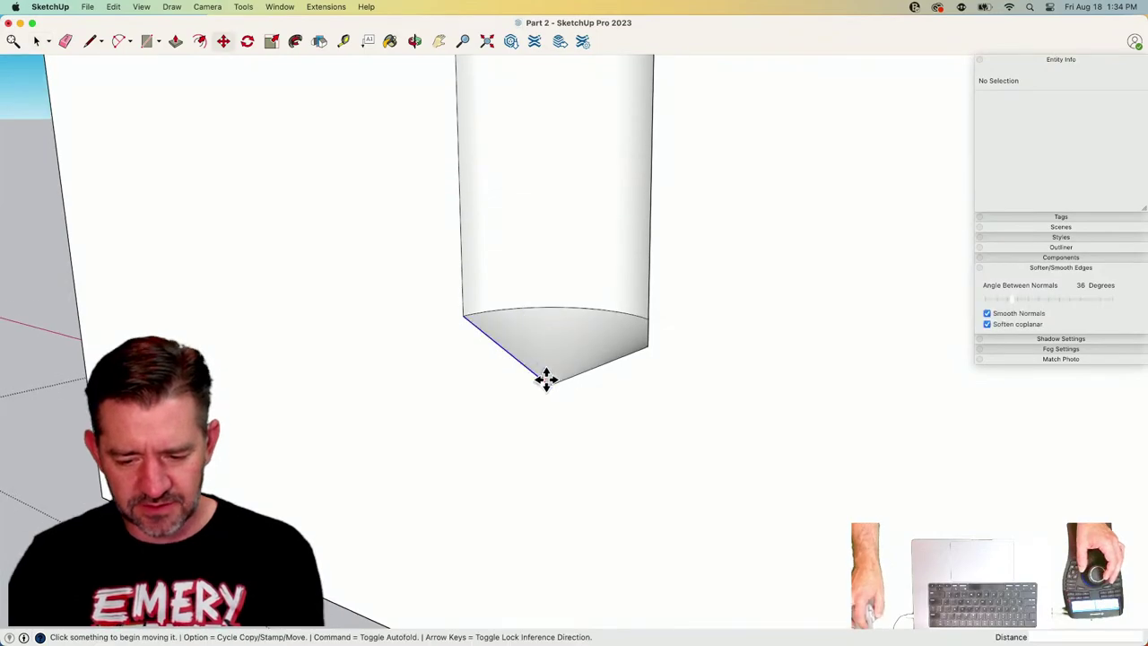
left_click(548, 384)
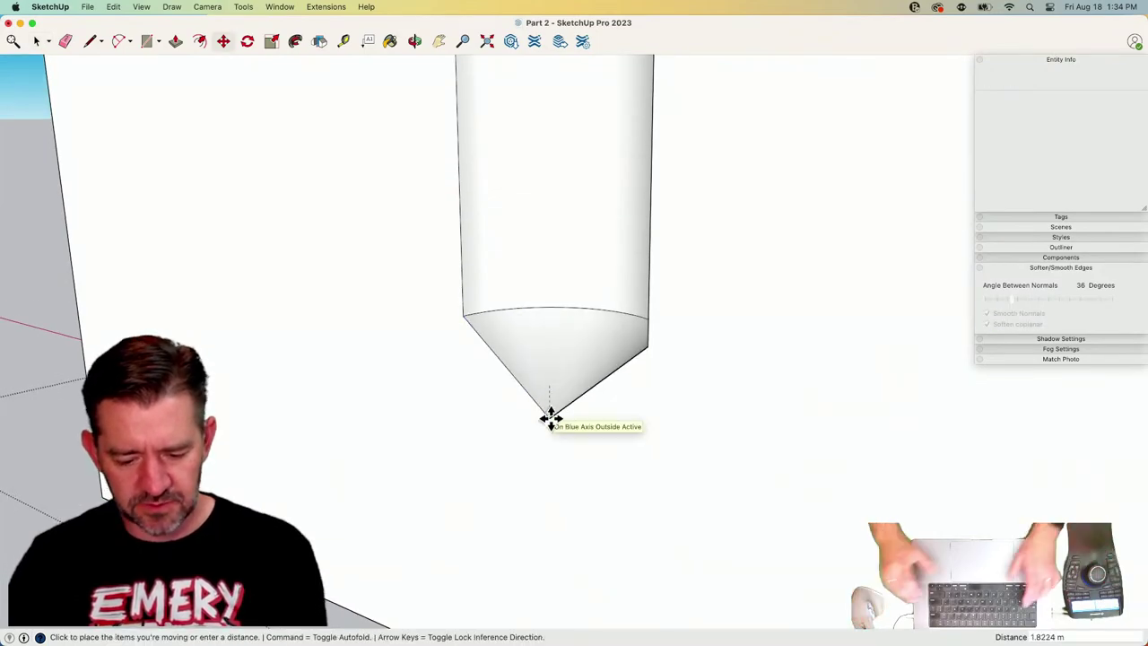
key("Return")
key("space")
scroll(551, 417, "down", 6)
middle_click_drag(552, 417, 575, 483)
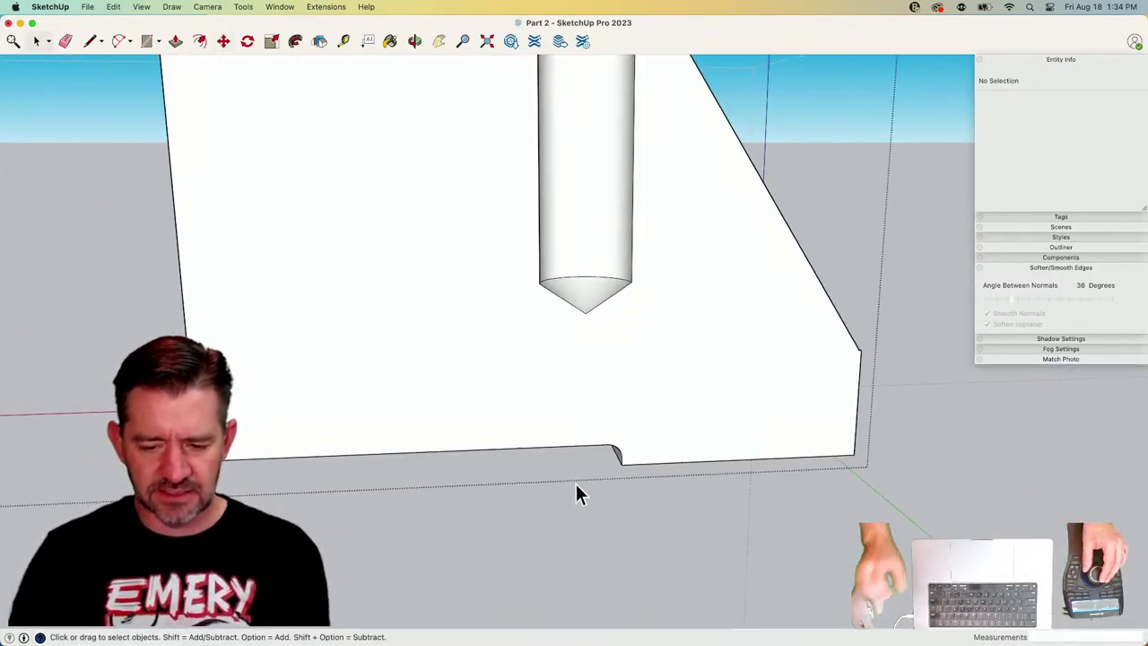
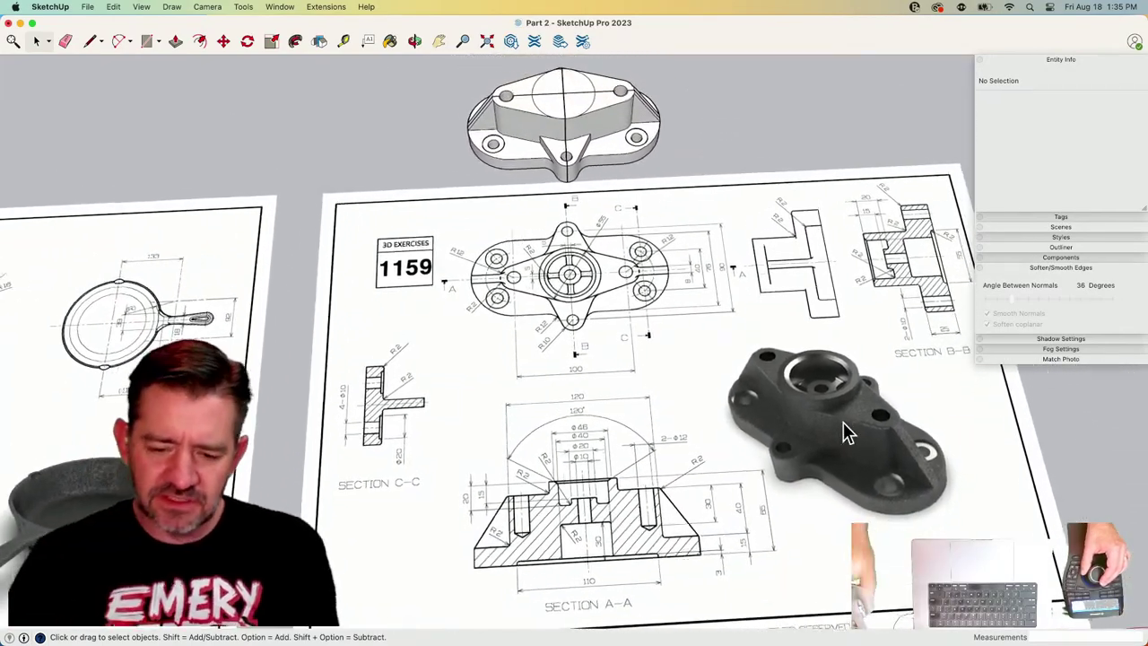
Move all four quarter components about 454 m onto the drawing sheet, in front of the rendered part.
left_click_drag(661, 104, 469, 170)
left_click(475, 174)
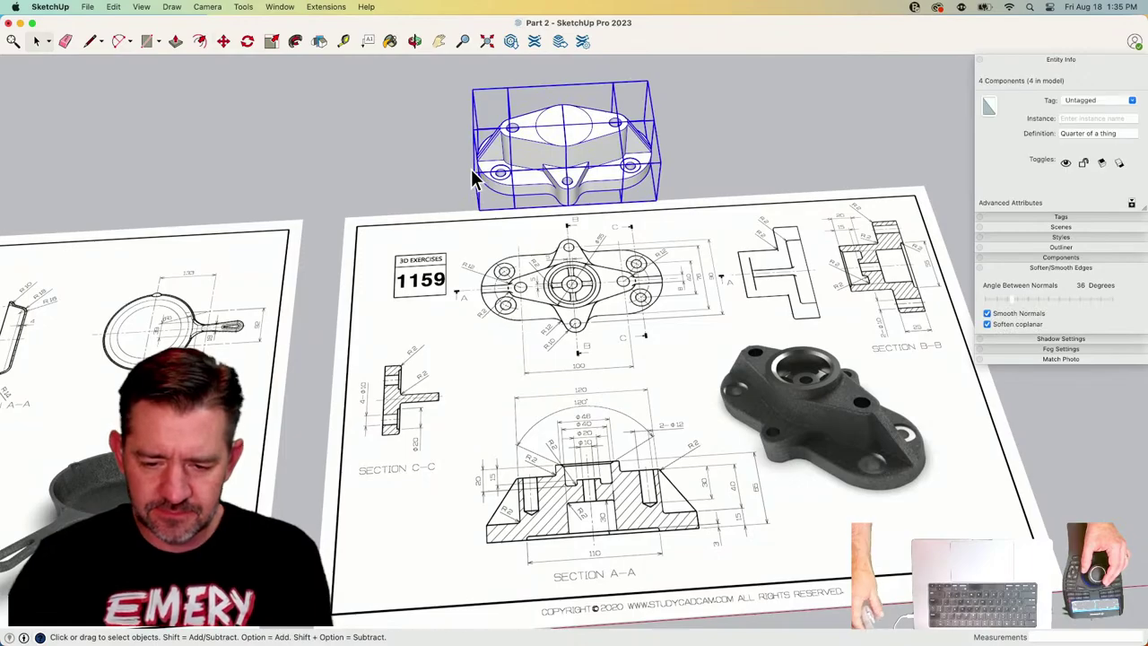
key("m")
left_click(540, 136)
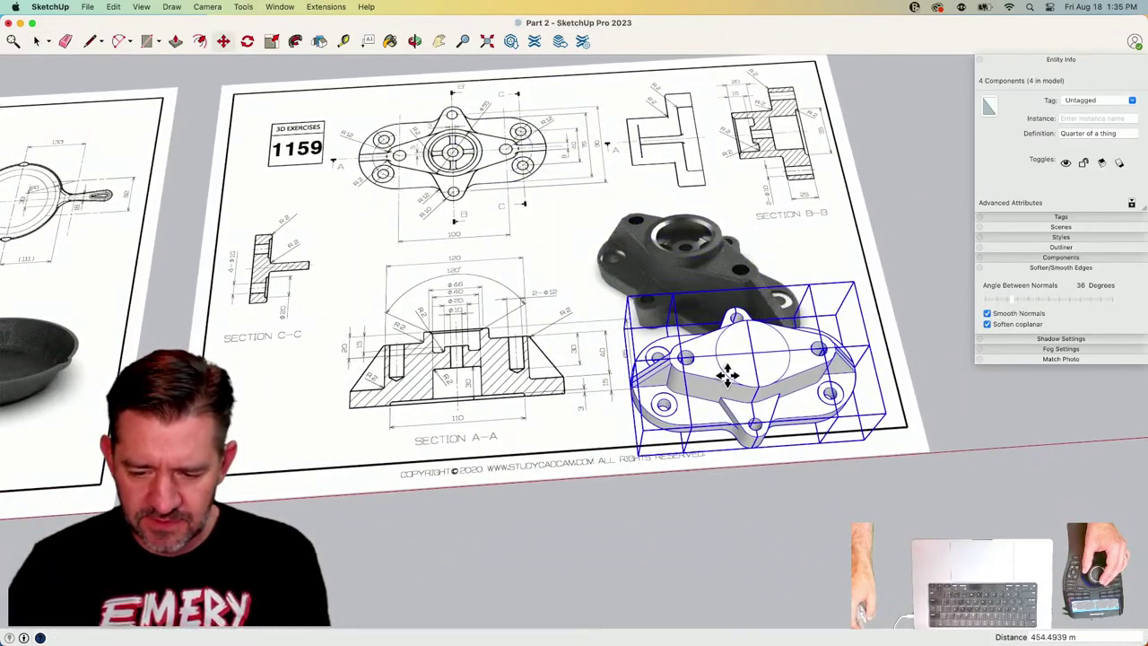
left_click(727, 377)
key("space")
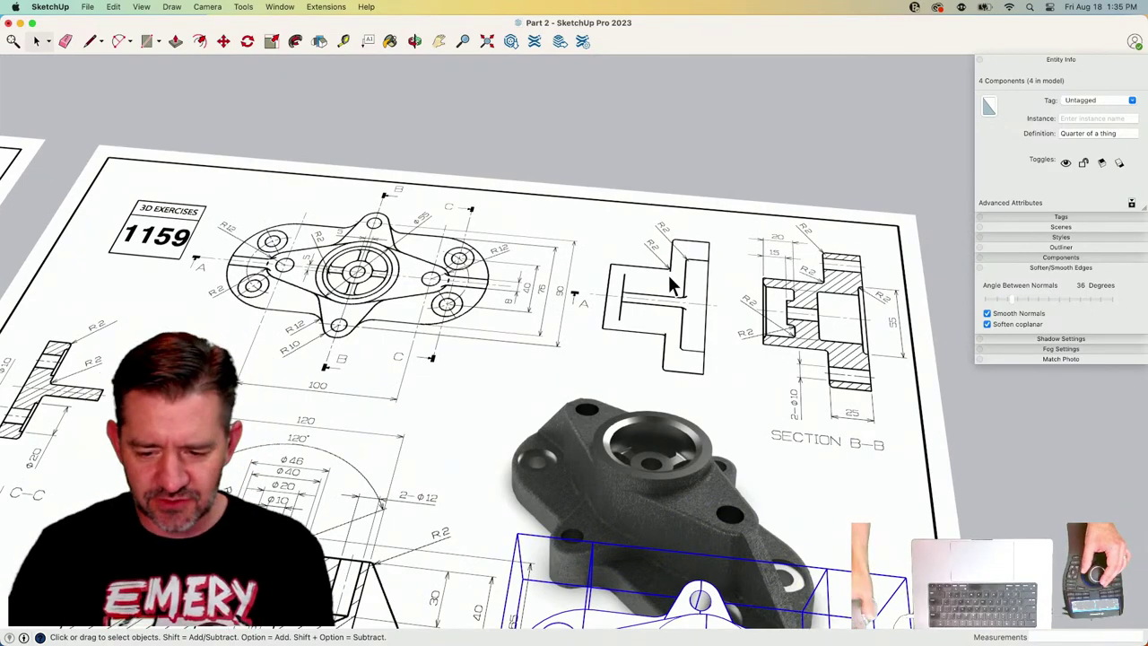
Examine the drawing's side view, plan and Section B-B for the remaining rib and R2 fillet details.
middle_click_drag(668, 274, 707, 329)
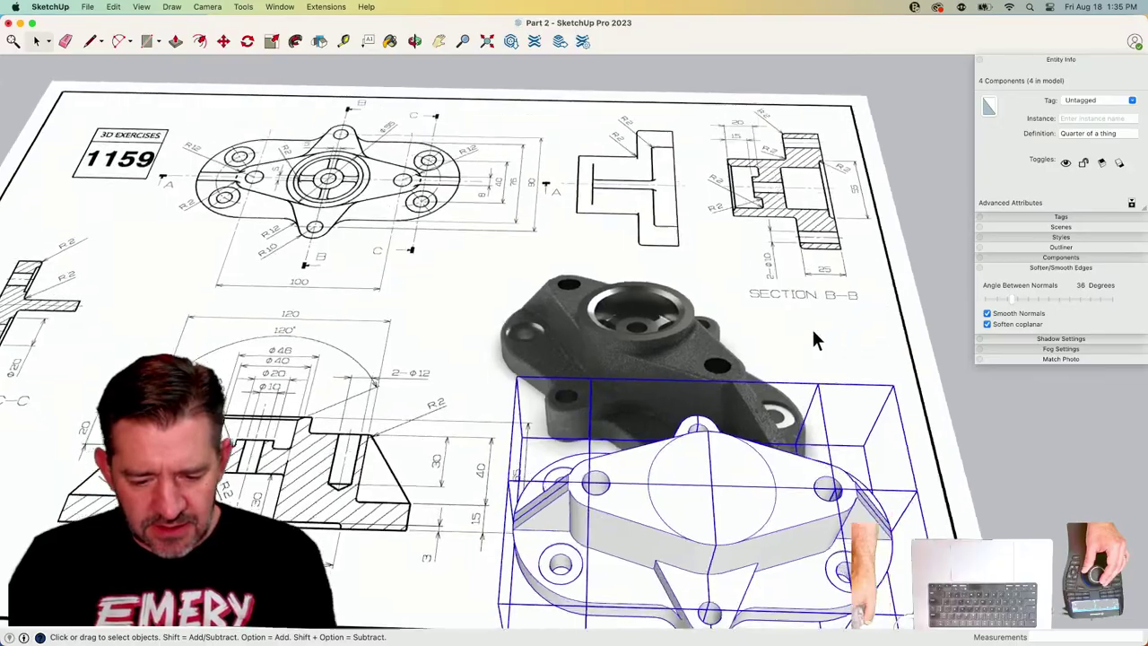
scroll(655, 372, "down", 5)
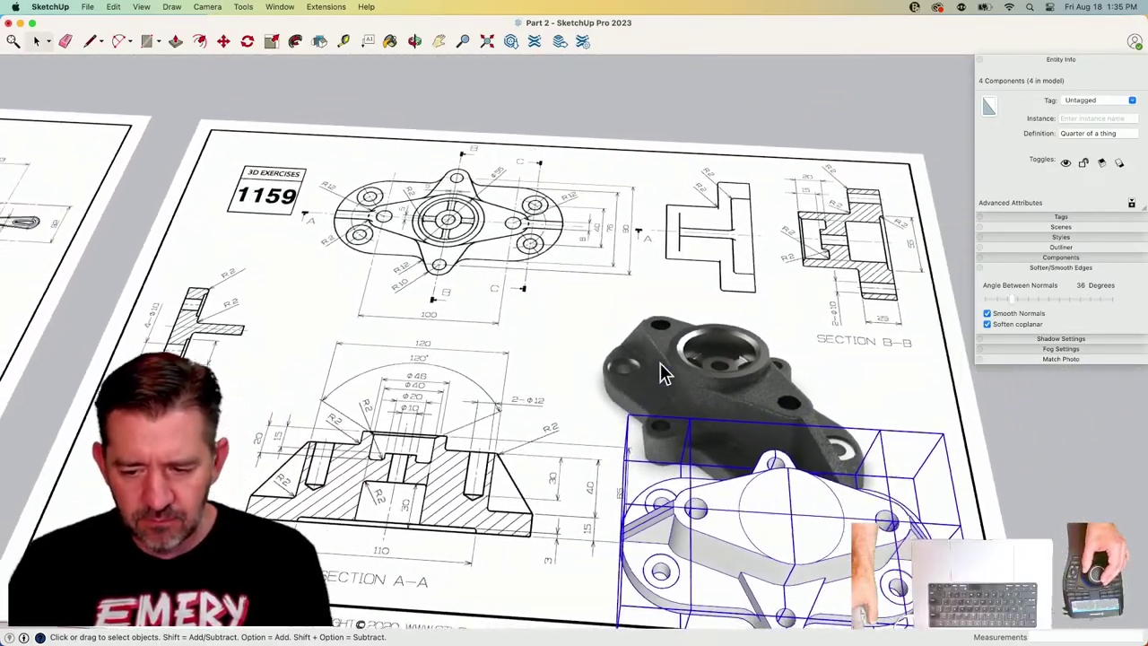
scroll(660, 372, "down", 2)
mouse_move(679, 366)
middle_mouse_down()
mouse_move(707, 351)
mouse_move(846, 440)
middle_mouse_up()
scroll(762, 453, "up", 5)
scroll(742, 460, "up", 1)
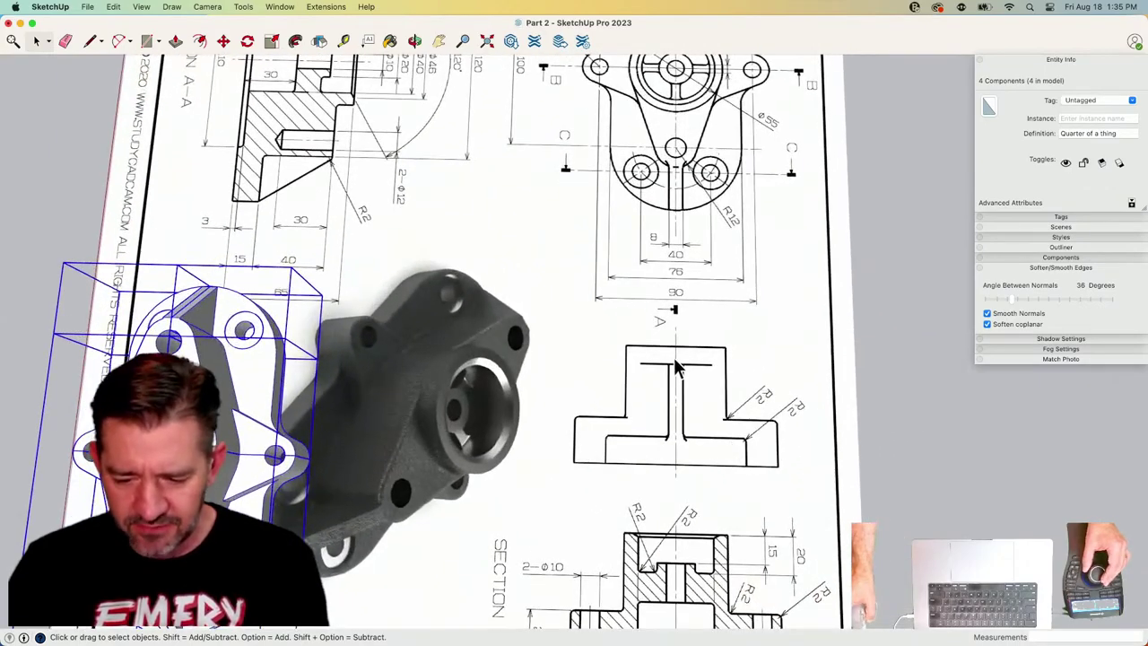
mouse_move(651, 360)
middle_mouse_down()
mouse_move(599, 523)
mouse_move(606, 578)
middle_mouse_up()
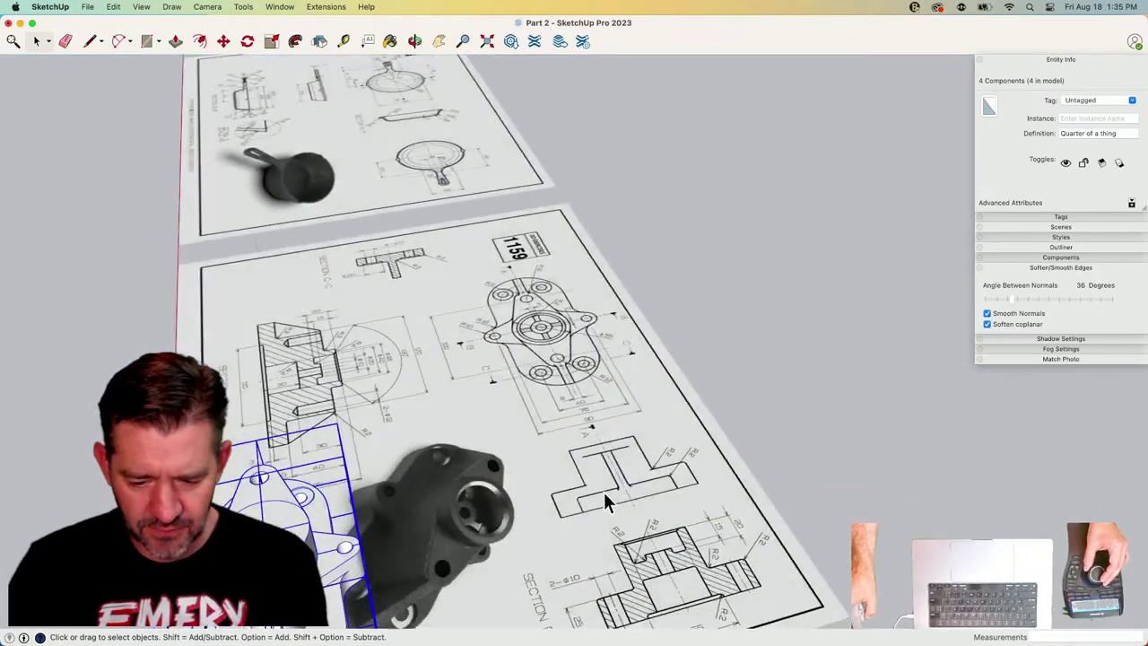
scroll(527, 427, "up", 6)
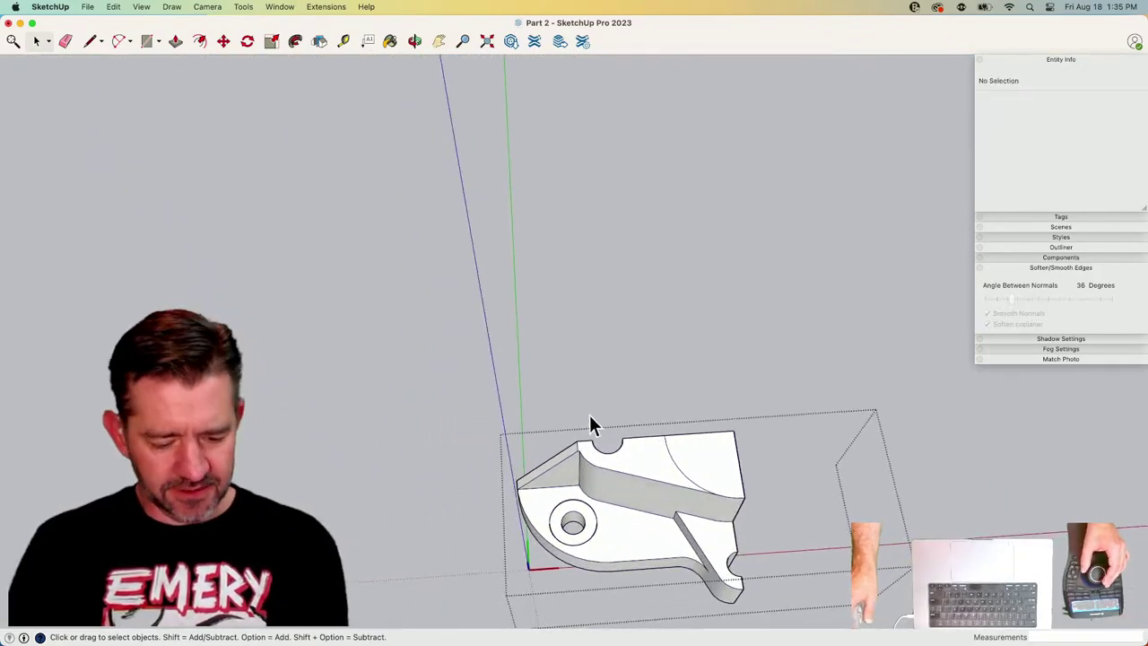
Turn off hiding the rest of the model during component editing so the reference sheet stays displayed.
left_click(142, 9)
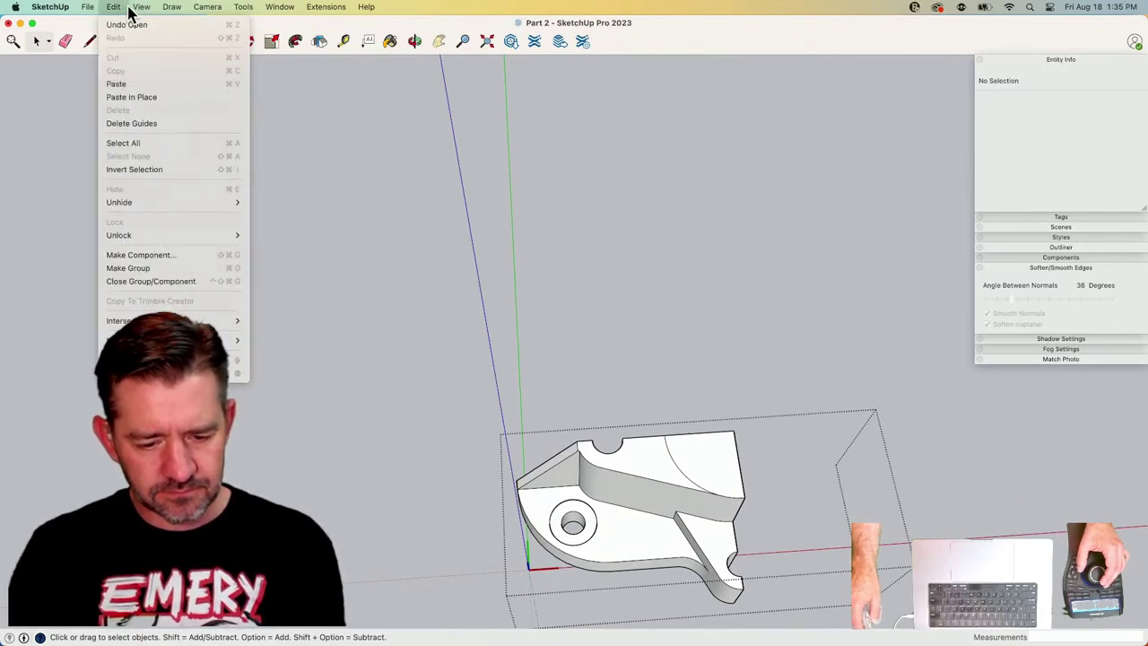
mouse_move(199, 255)
left_click(274, 258)
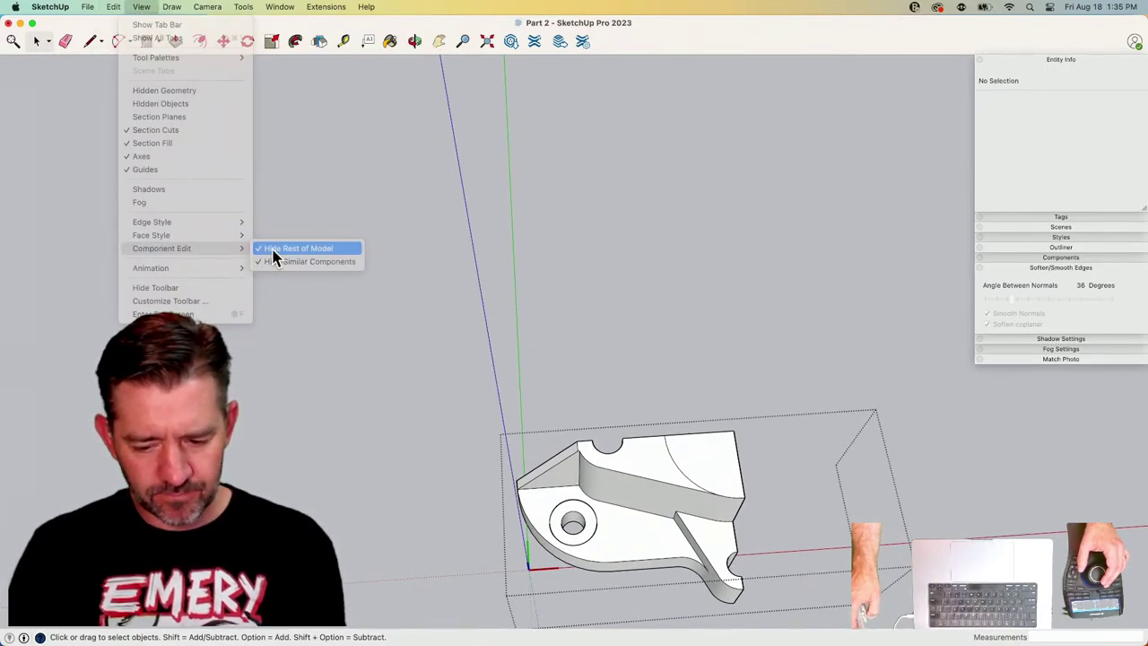
Consult Section A-A, raise the quarter-circular top face into the central boss, and soften the edge where its side meets the body.
scroll(334, 314, "up", 3)
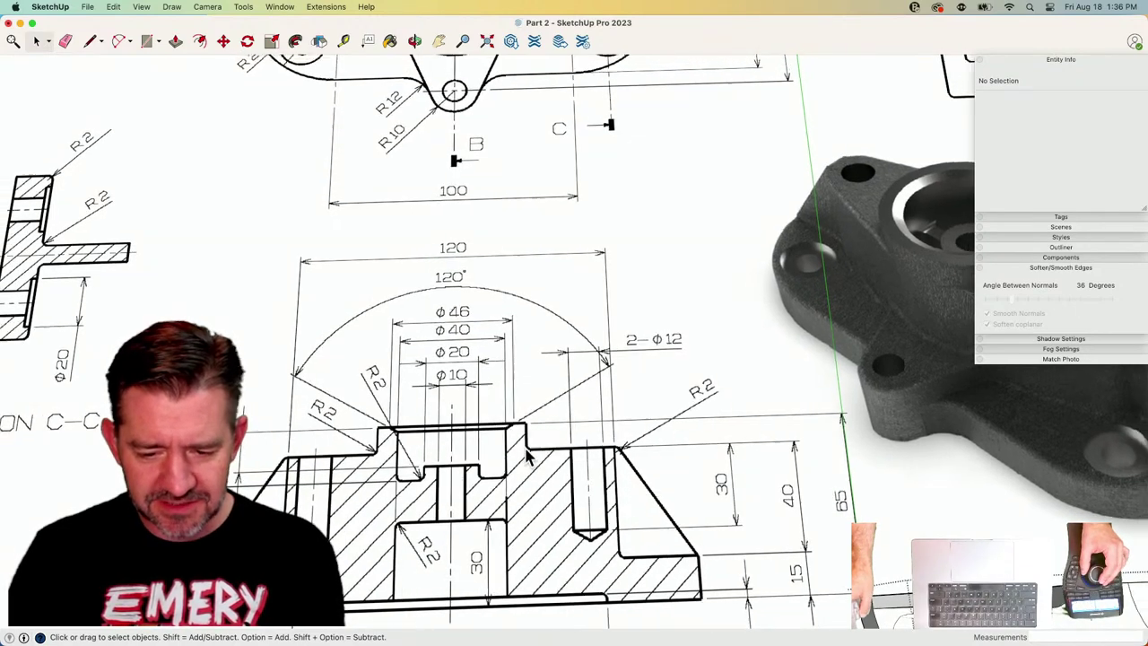
scroll(526, 452, "down", 3)
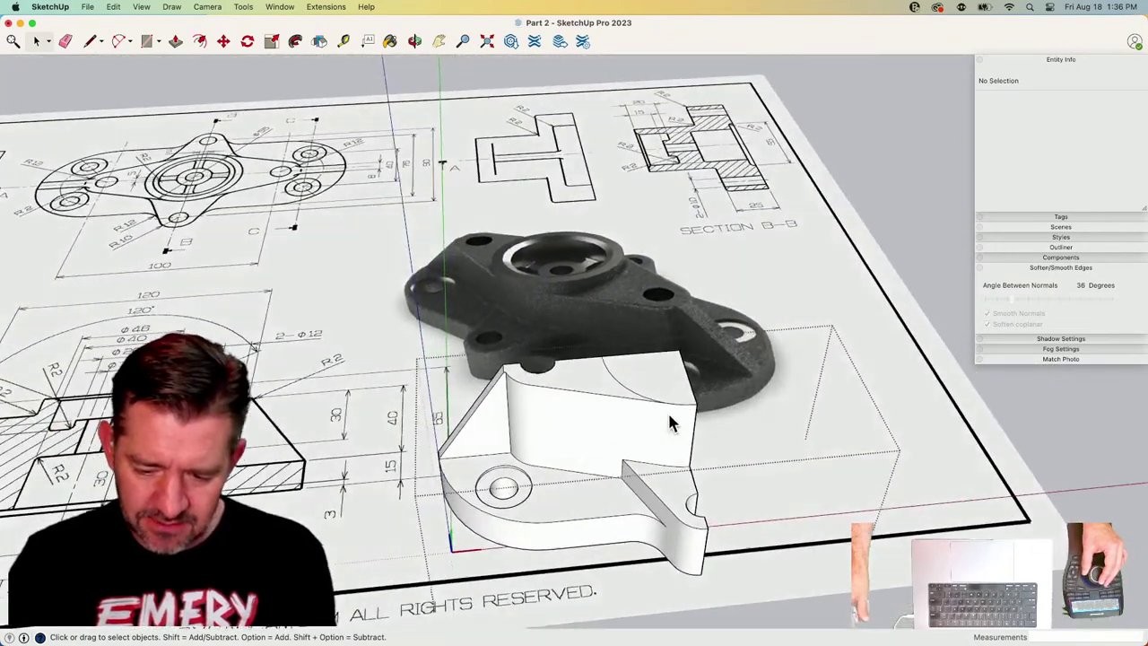
left_click(628, 406)
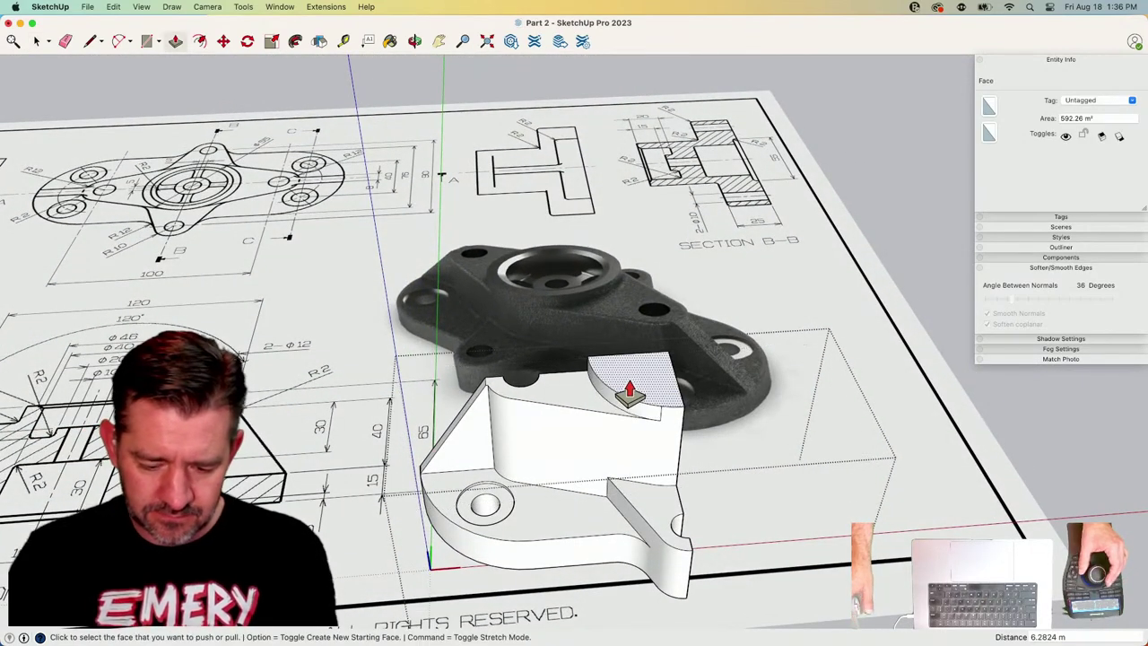
type("1")
key("Return")
key("e")
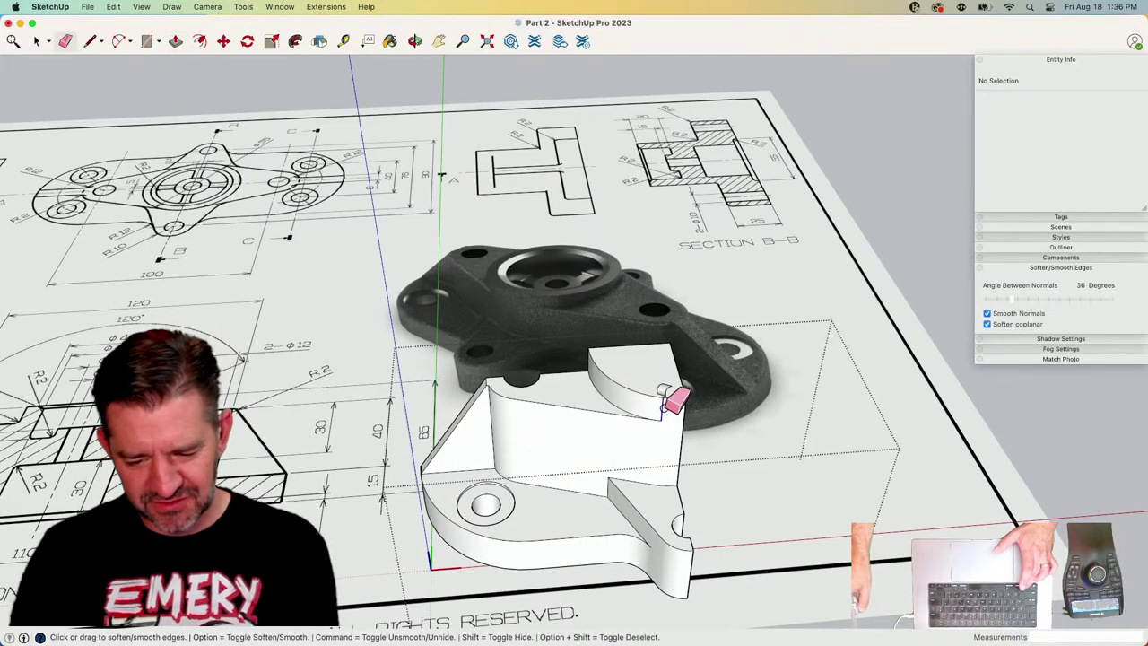
key("space")
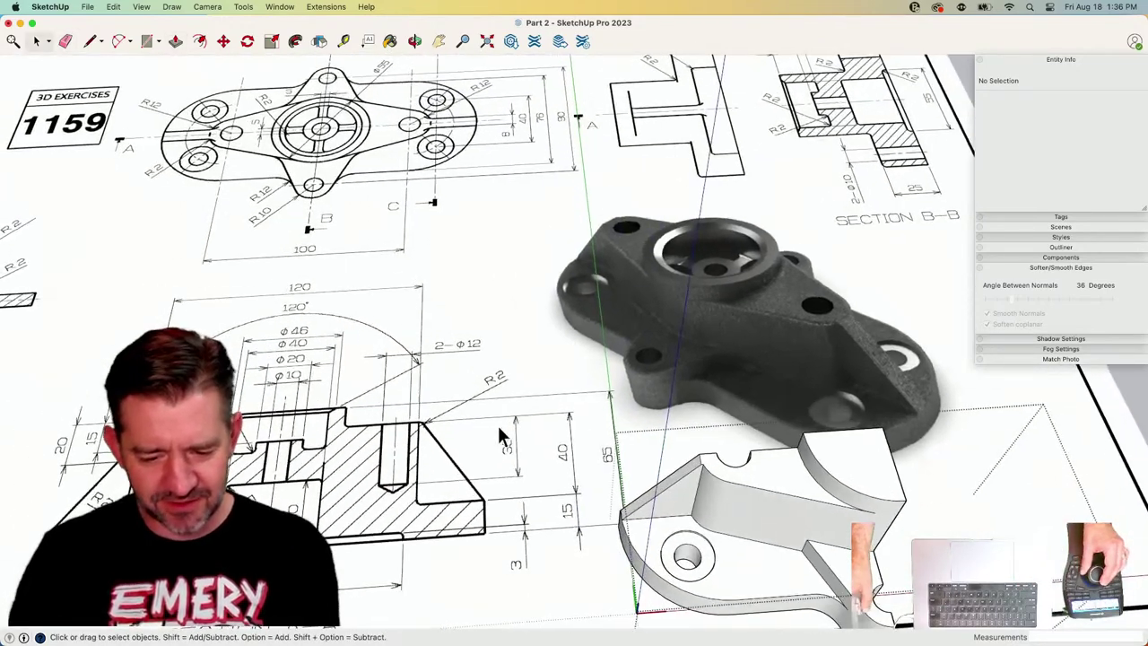
Draw concentric circles with radii 23, 20, 10 and 5 m on the boss's top, centred on its inner corner.
scroll(503, 437, "up", 3)
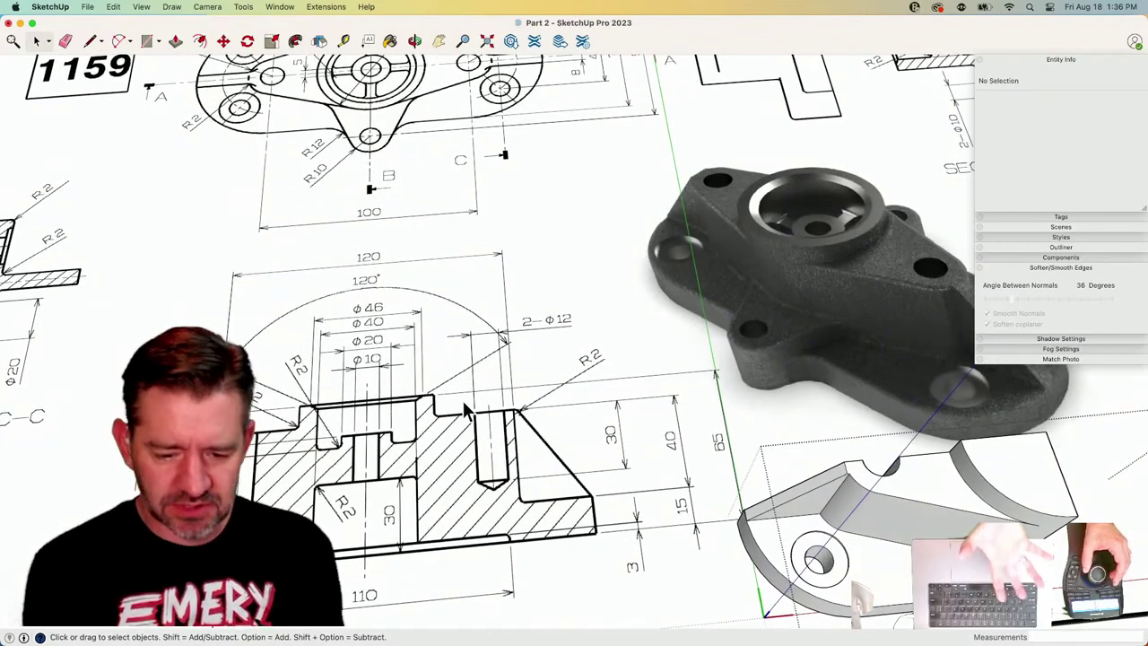
scroll(463, 401, "up", 1)
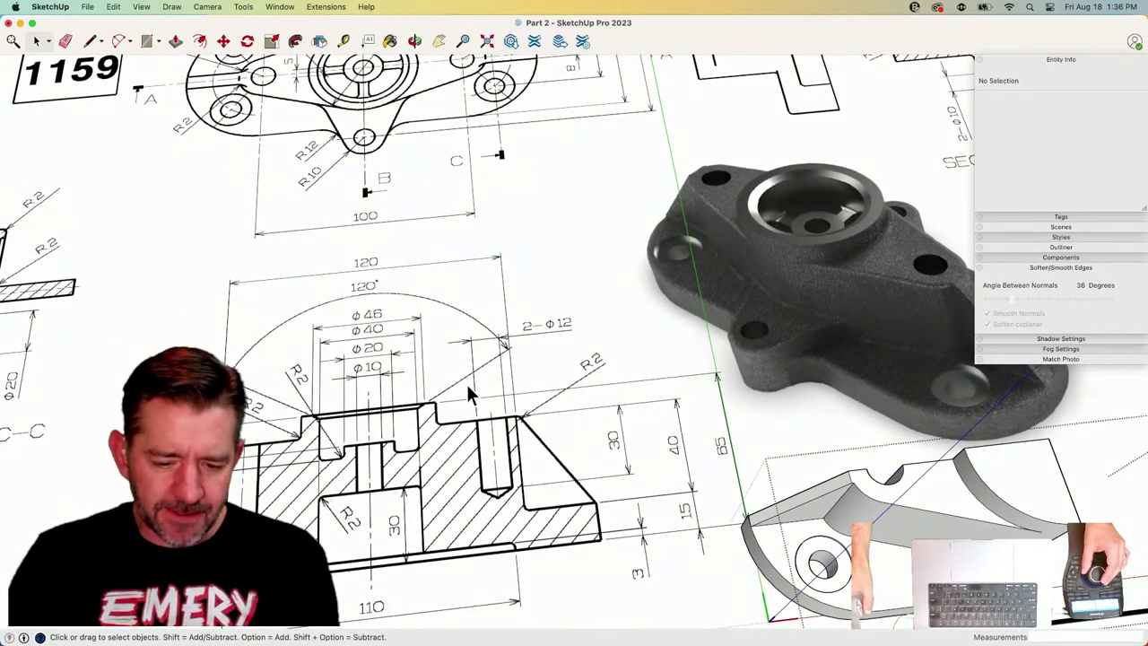
scroll(442, 413, "up", 1)
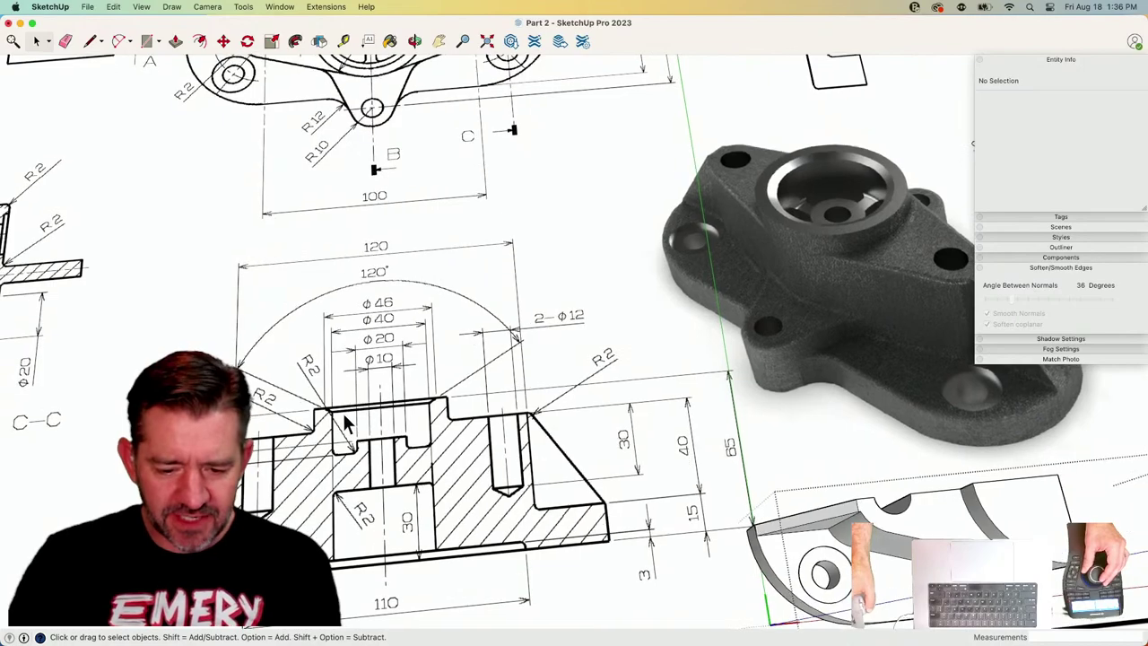
scroll(345, 415, "up", 1)
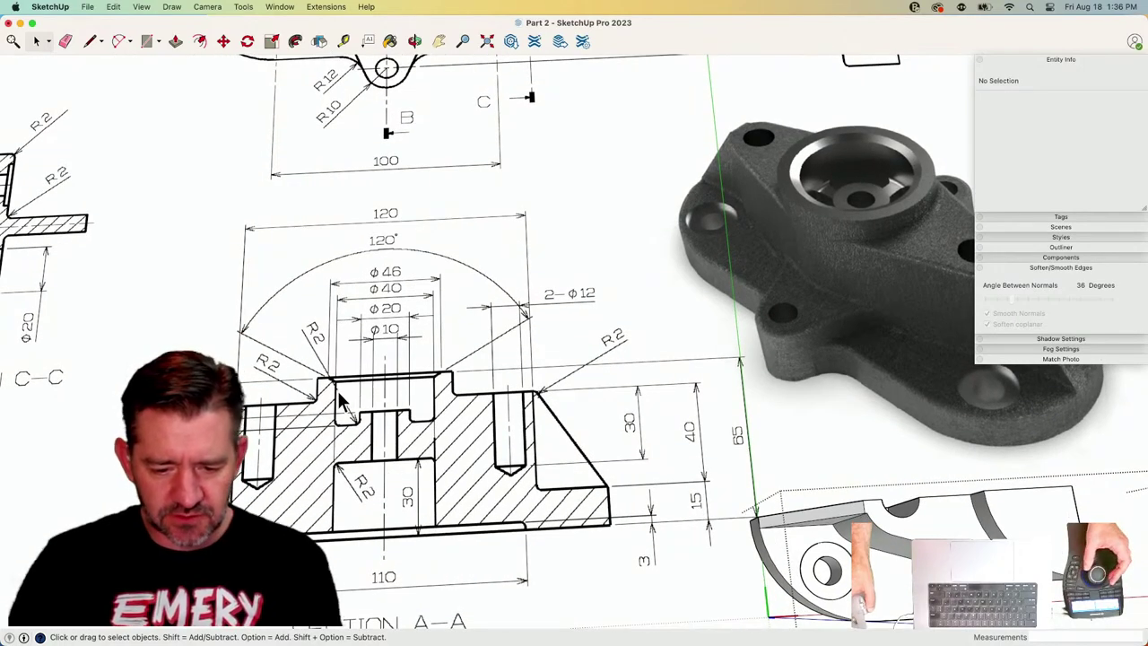
scroll(351, 302, "down", 3)
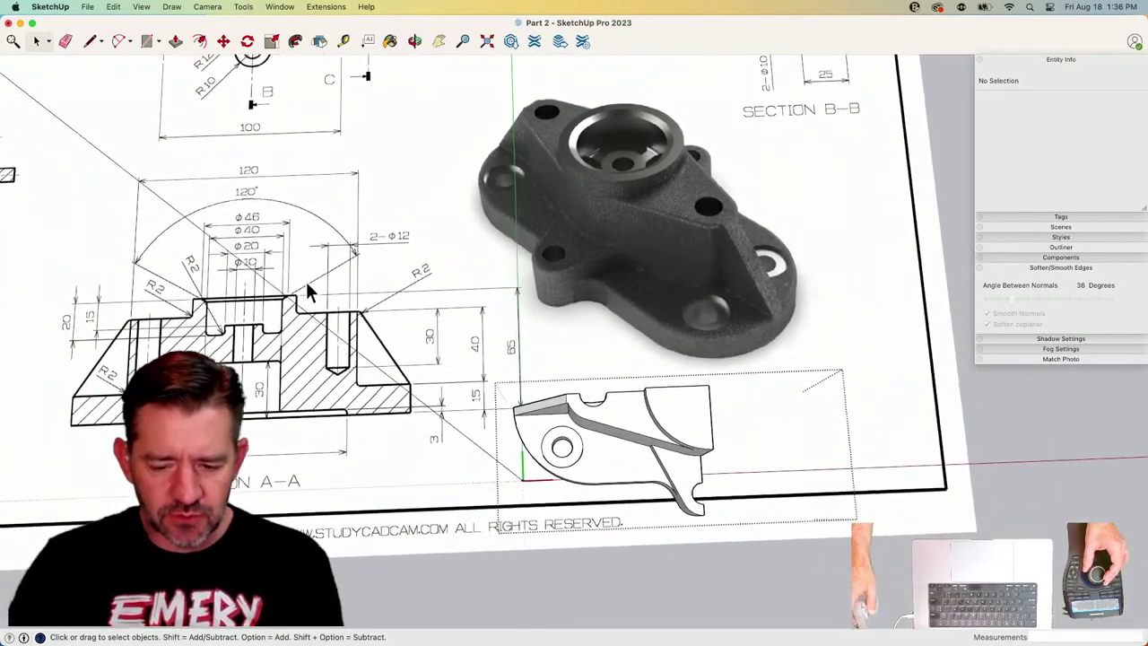
scroll(245, 212, "up", 2)
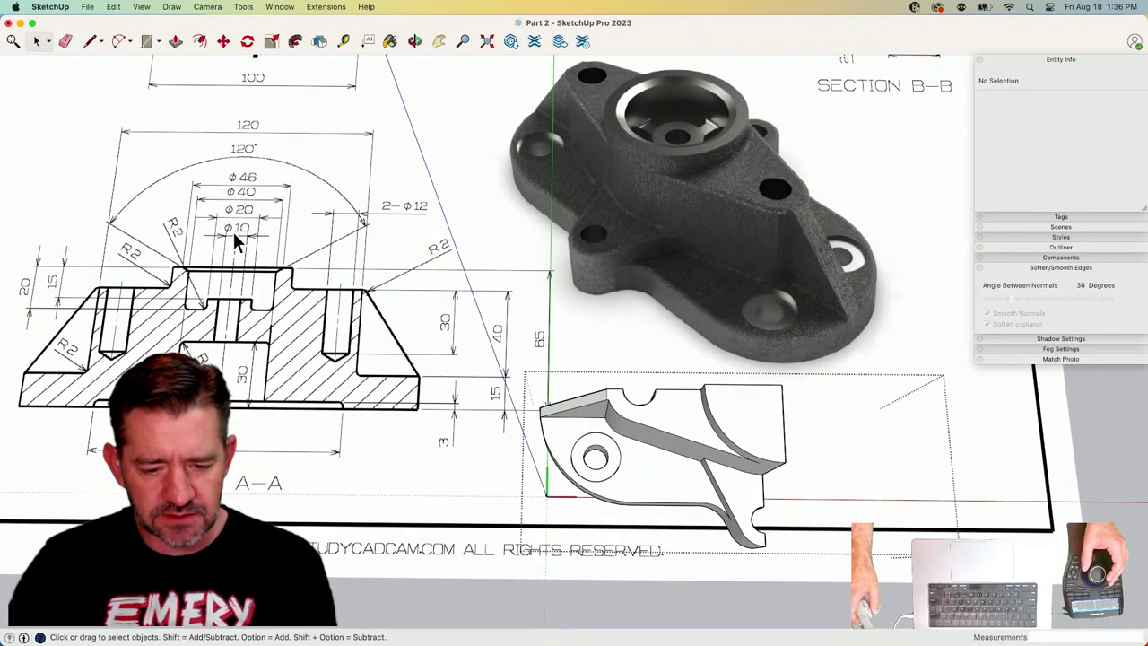
key("c")
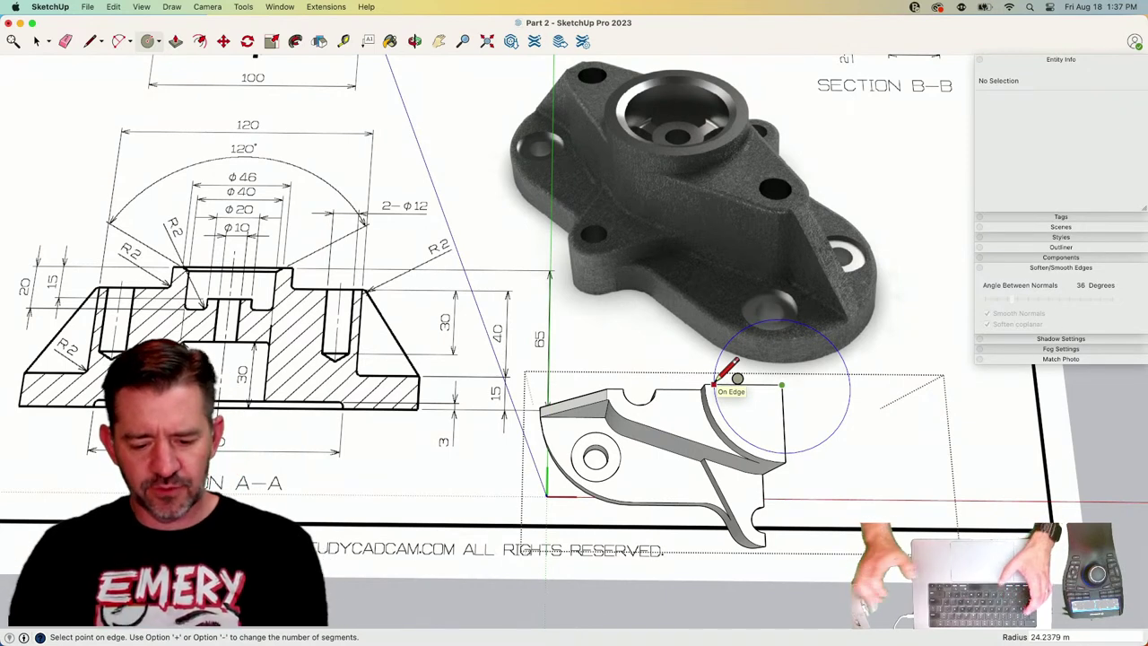
type("23")
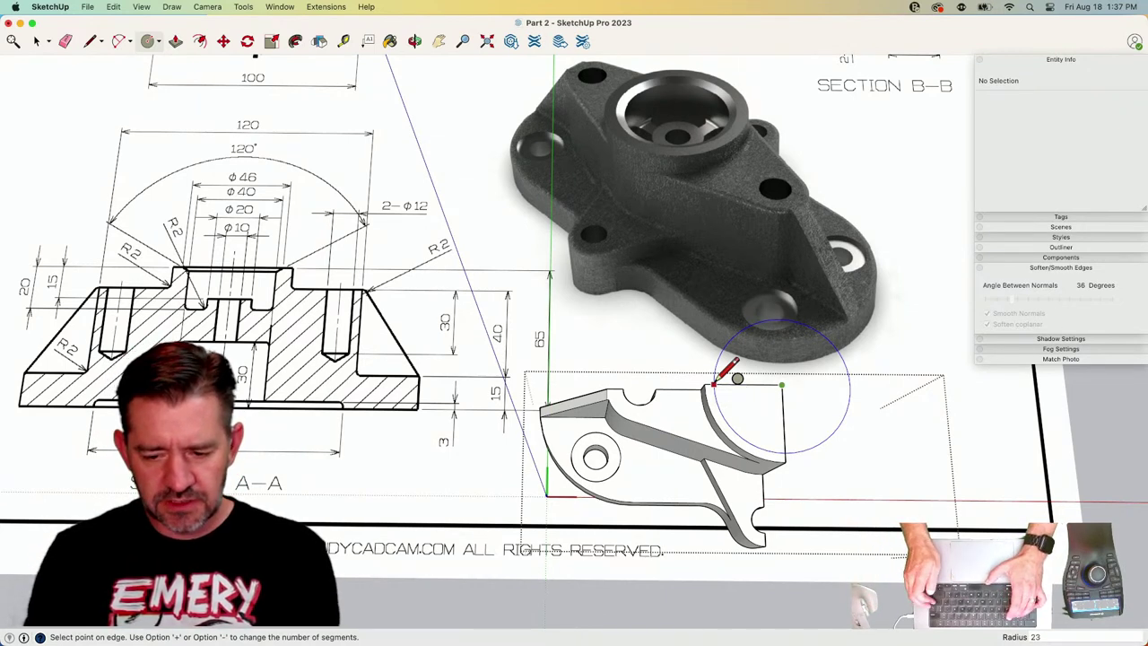
key("Return")
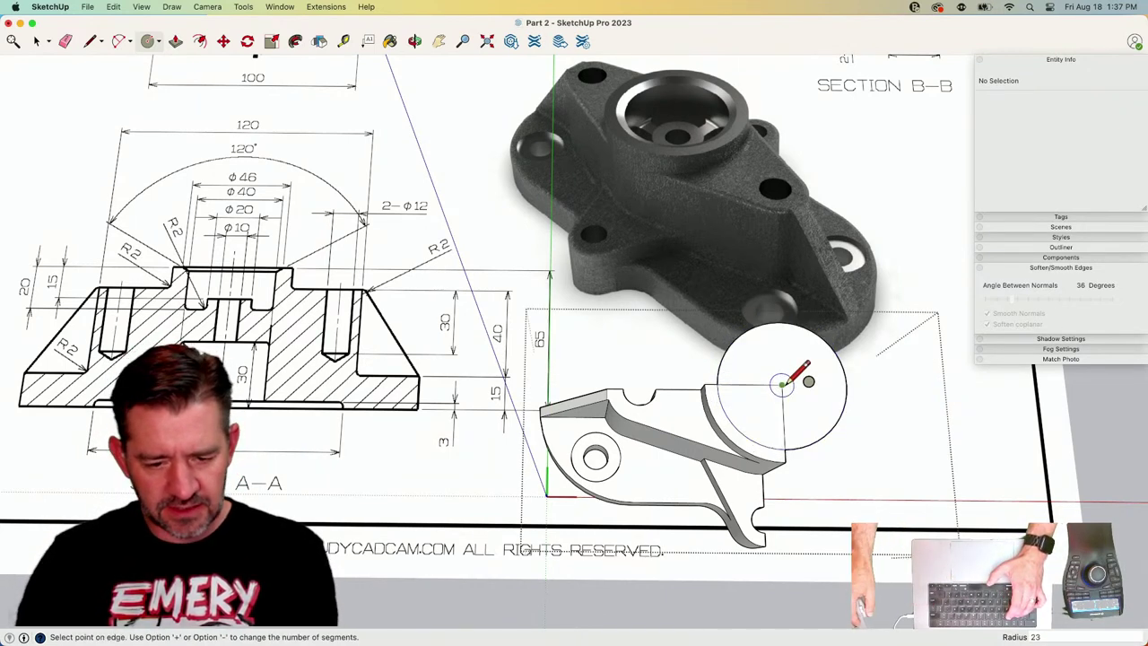
type("20")
key("Return")
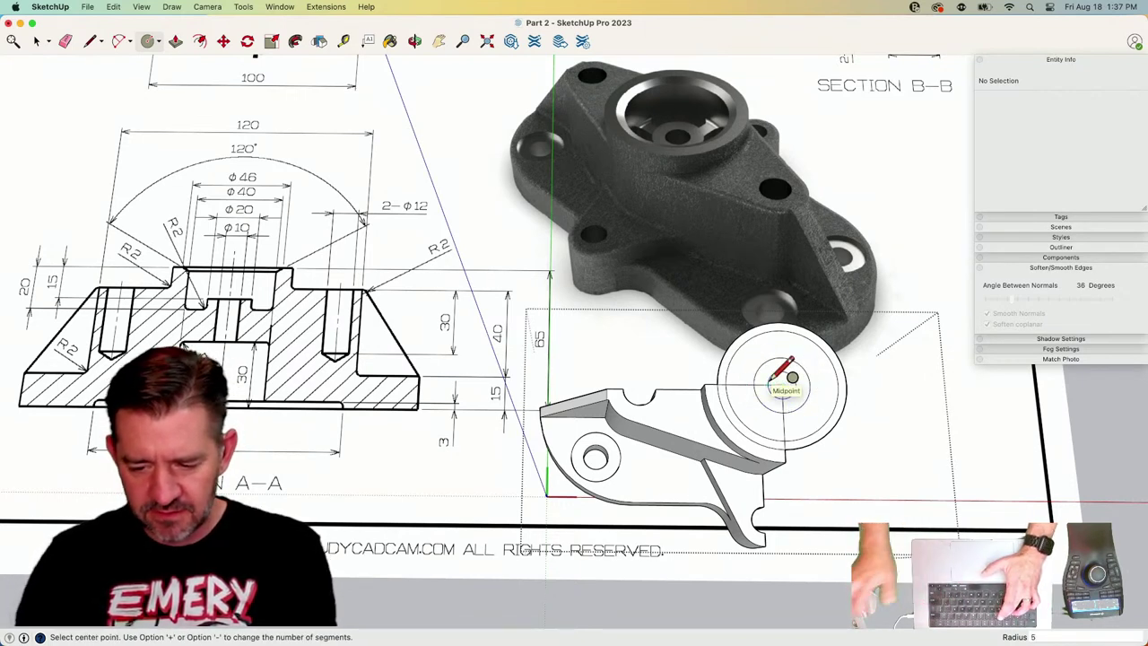
Erase the parts of the concentric circles lying outside the quarter boss.
key("e")
left_click_drag(730, 350, 839, 363)
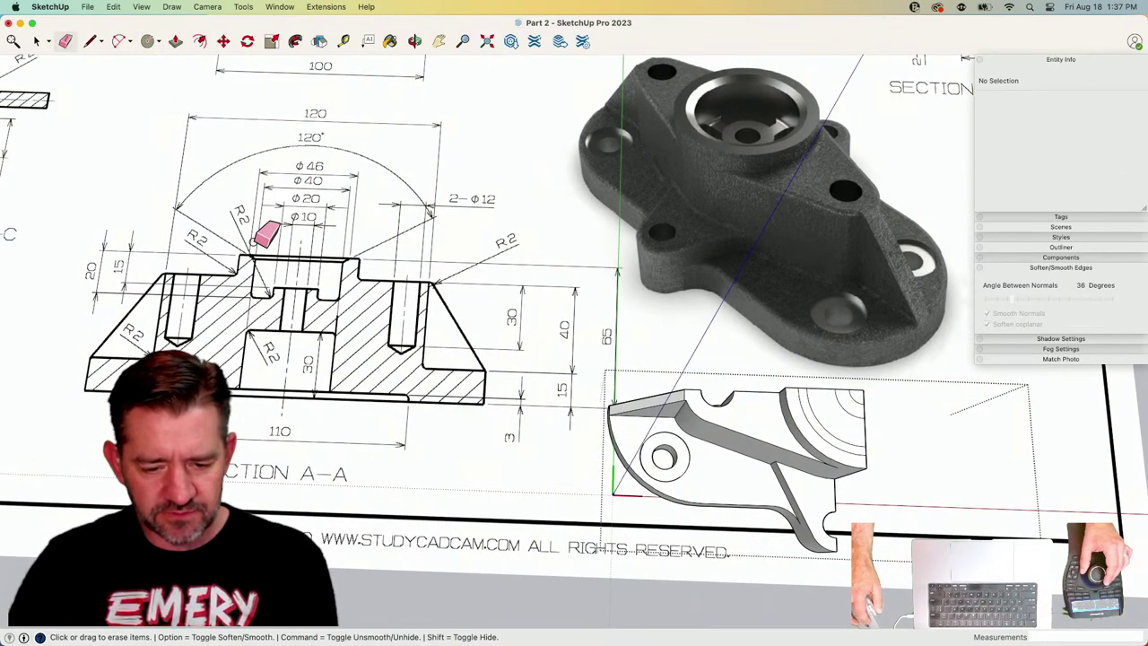
key("space")
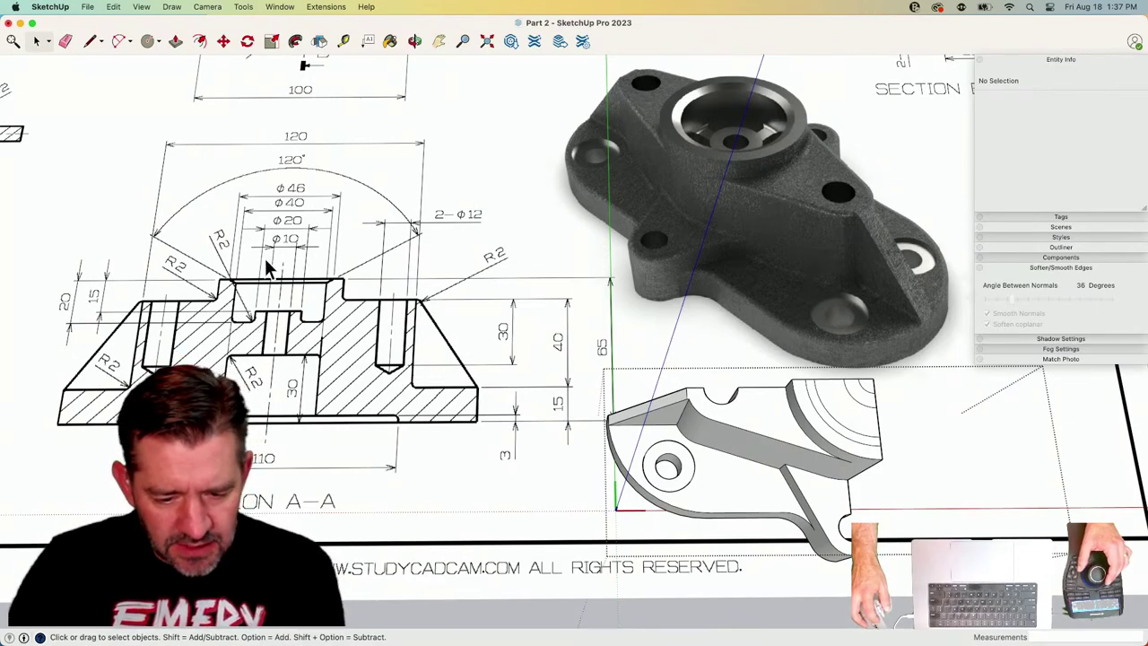
Push the innermost quarter-circle face down 62 m to cut the central through hole.
left_click(867, 385)
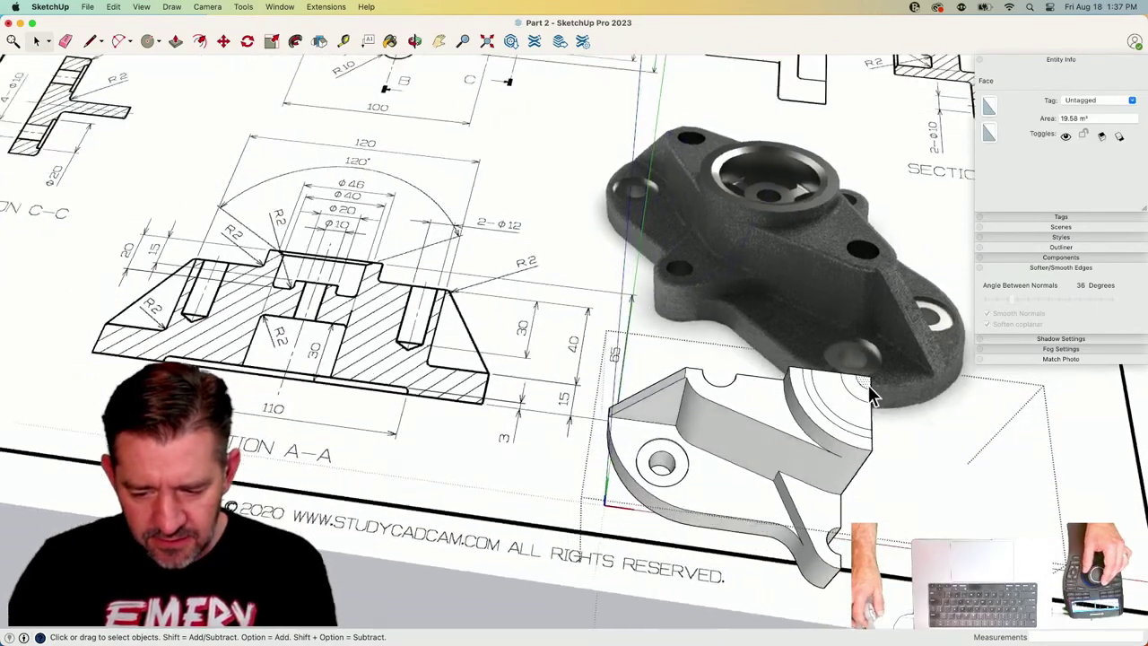
key("p")
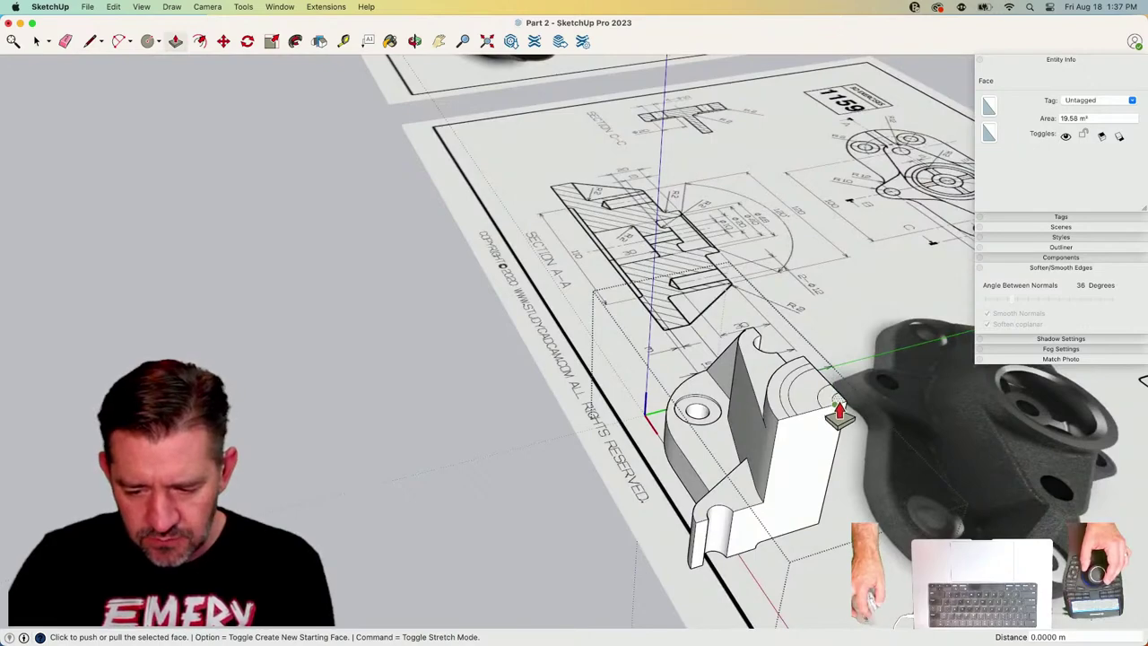
key("Escape")
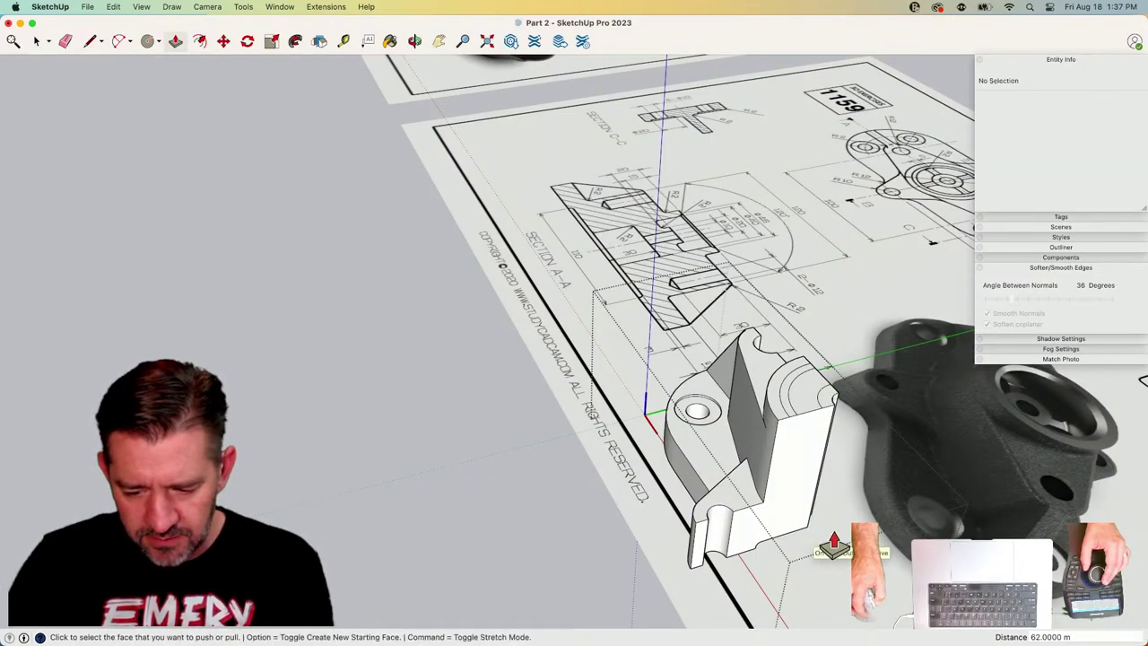
key("space")
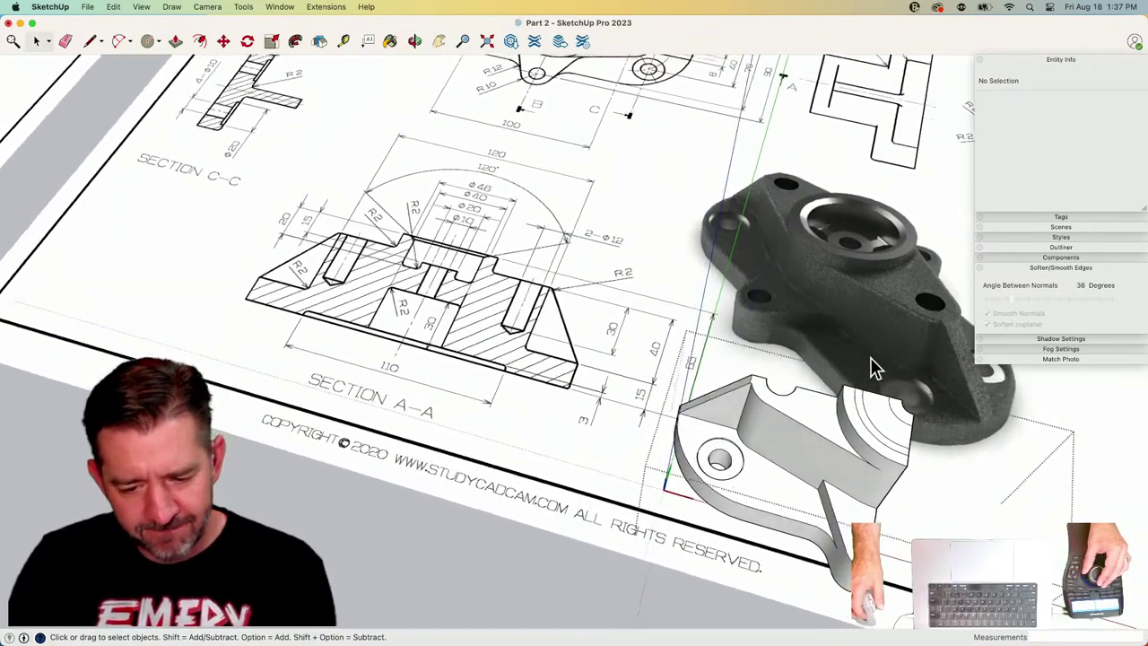
Push the ring between the radius 10 and 20 arcs down 20 m and the inner ring around the hole down 15 m.
key("p")
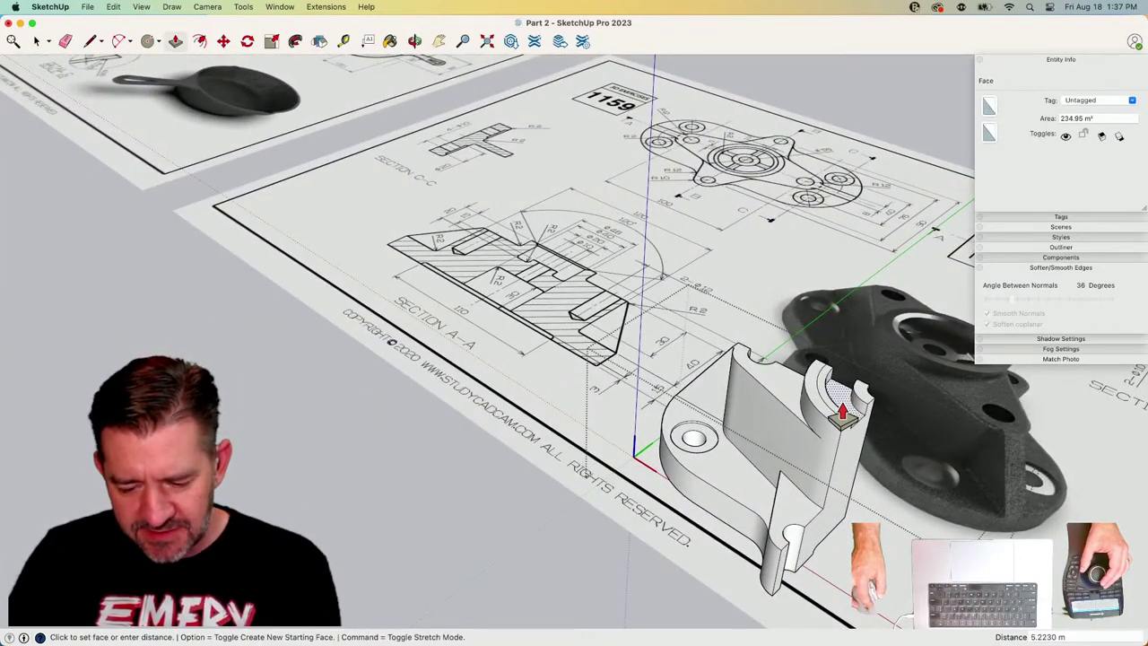
type("20")
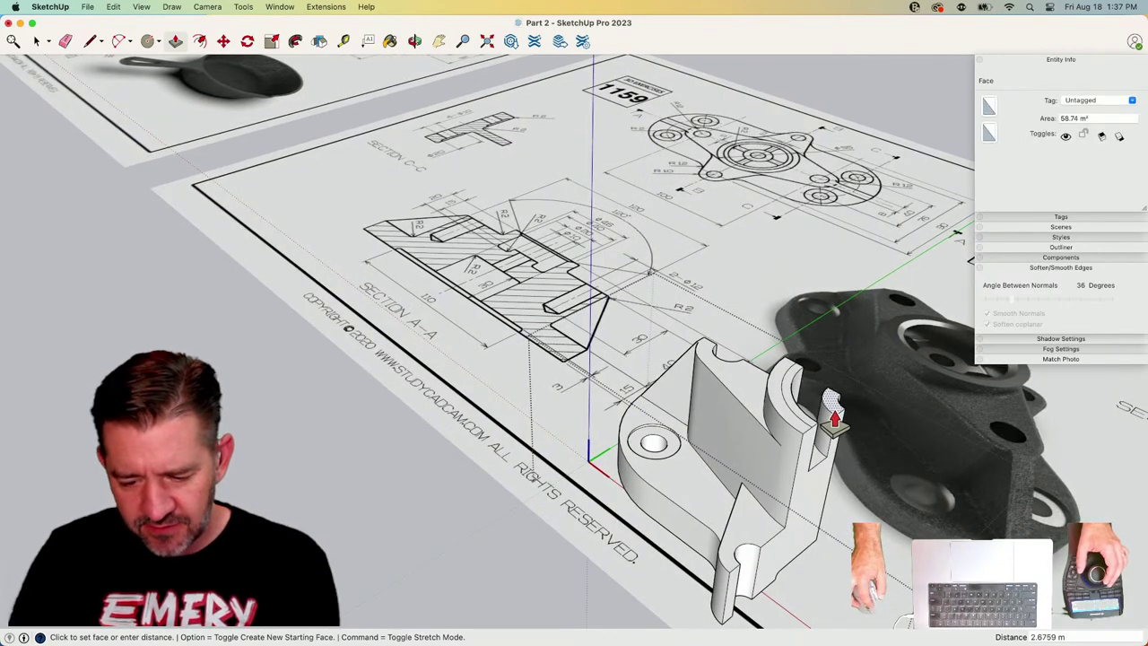
type("15")
key("Return")
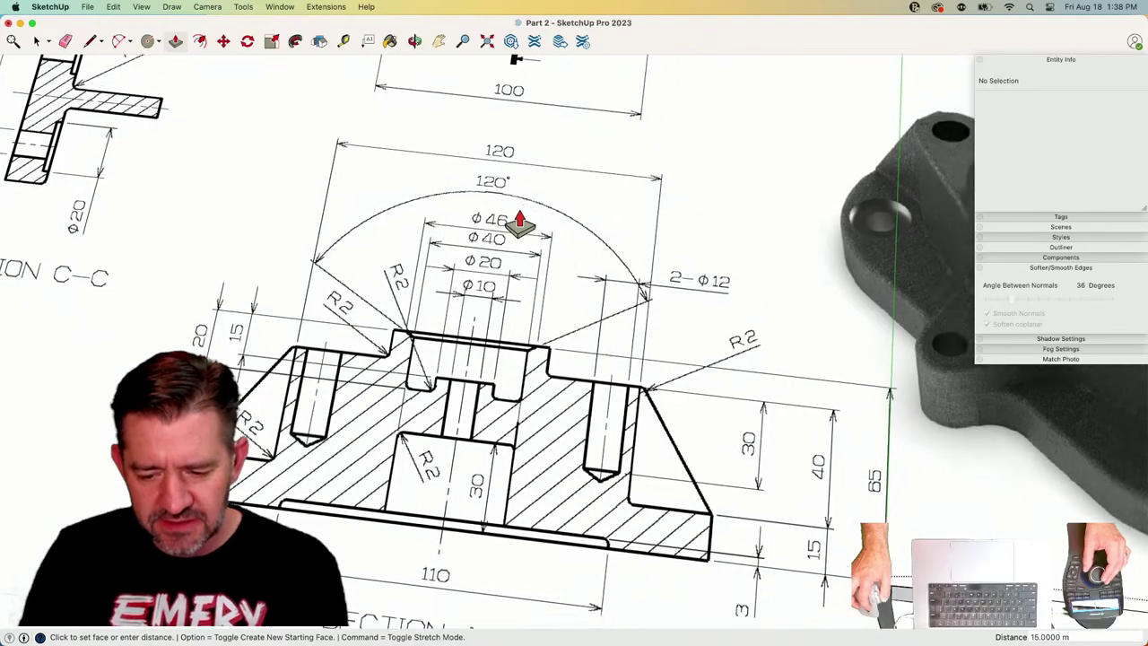
Group all connected geometry of the quarter part inside the component.
key("l")
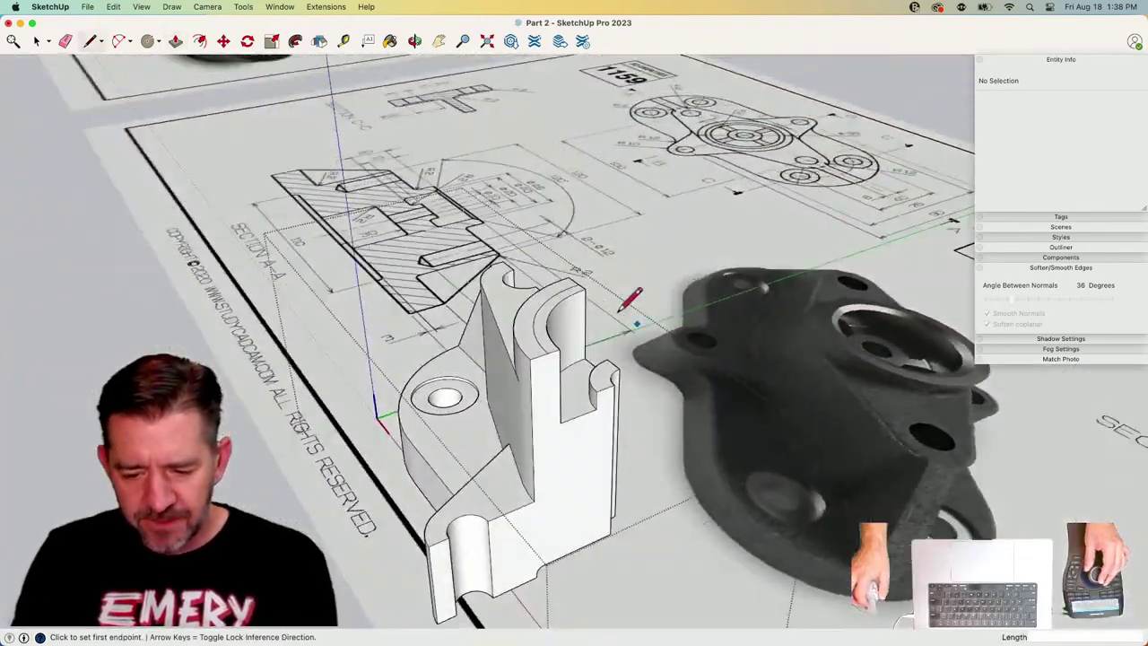
key("space")
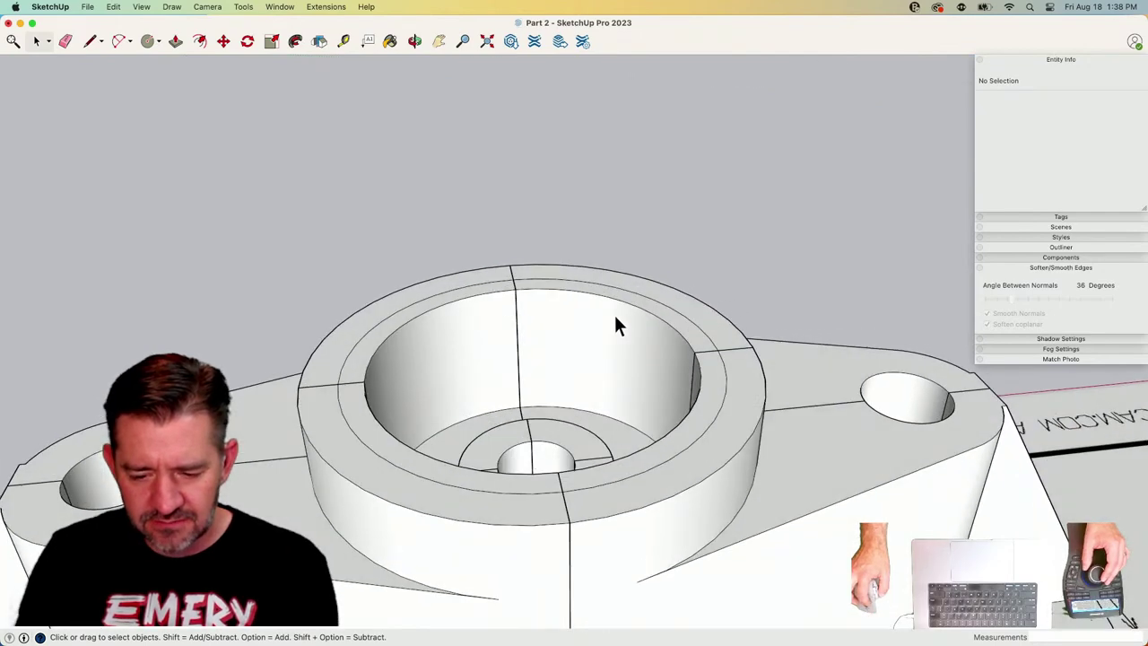
left_click(632, 319)
triple_click(631, 318)
right_click(632, 321)
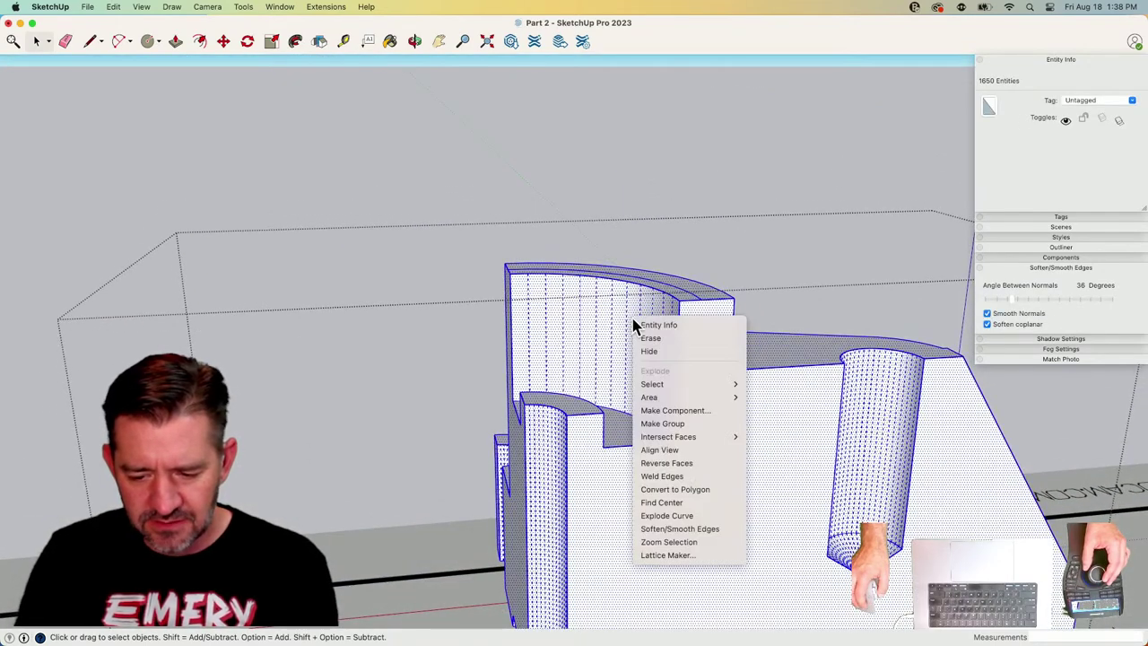
left_click(690, 422)
Draw a 23 m horizontal line from the radius 23 arc's endpoint on the boss rim to the boss's centre.
key("l")
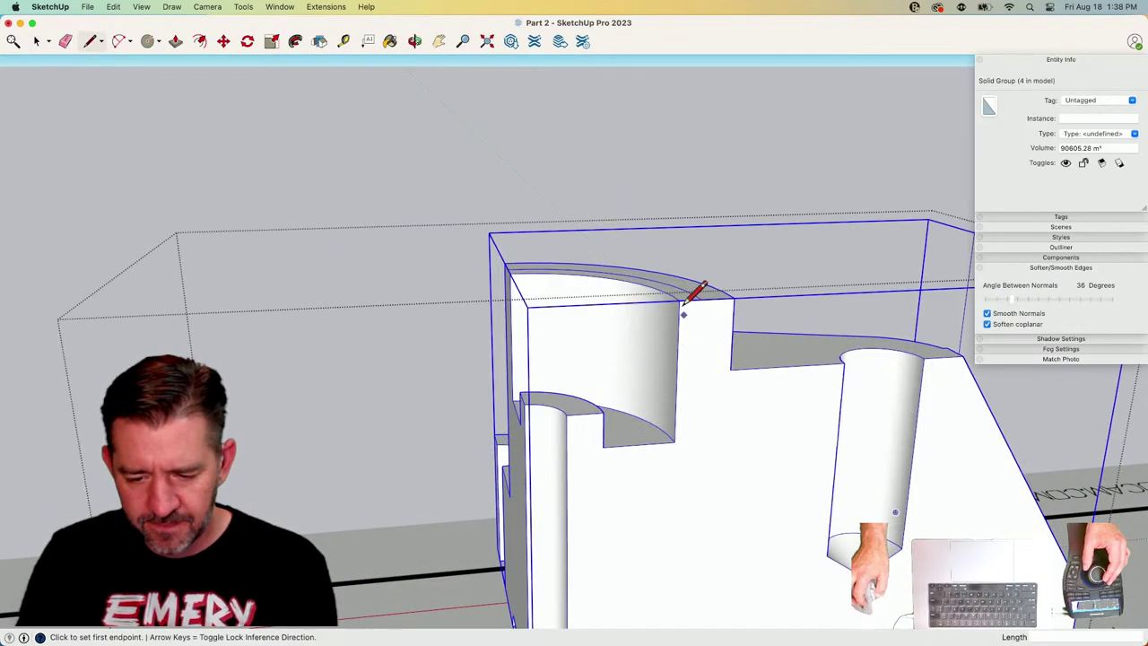
left_click(701, 298)
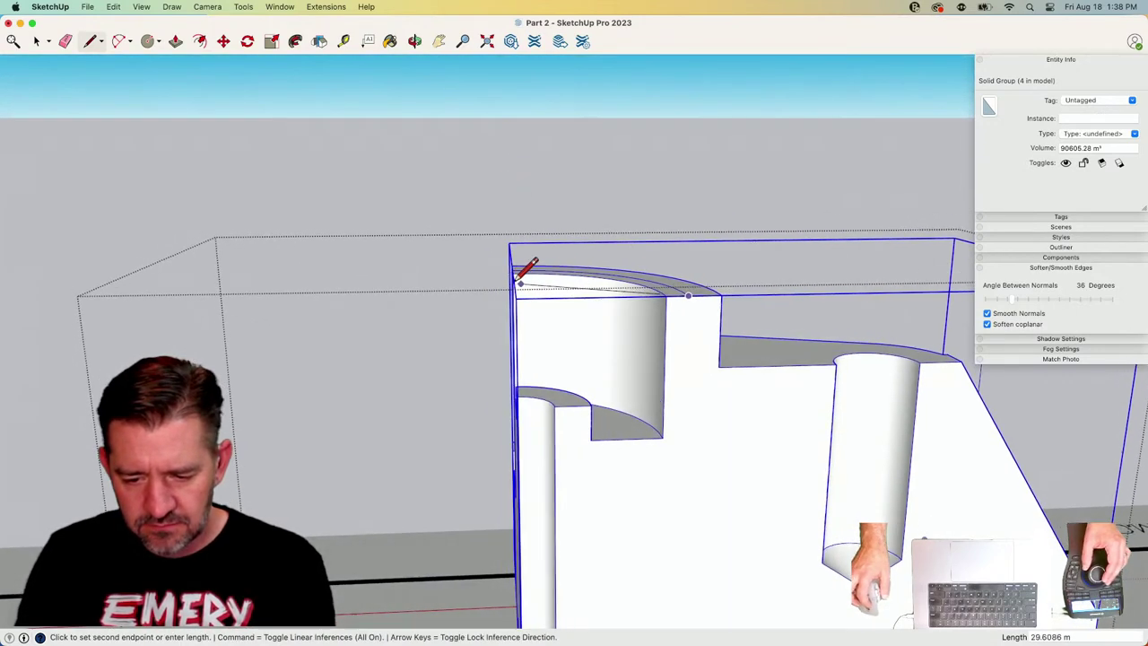
left_click(580, 297)
Rotate the 23 m line 30 degrees downward about its outer end on the boss rim.
key("q")
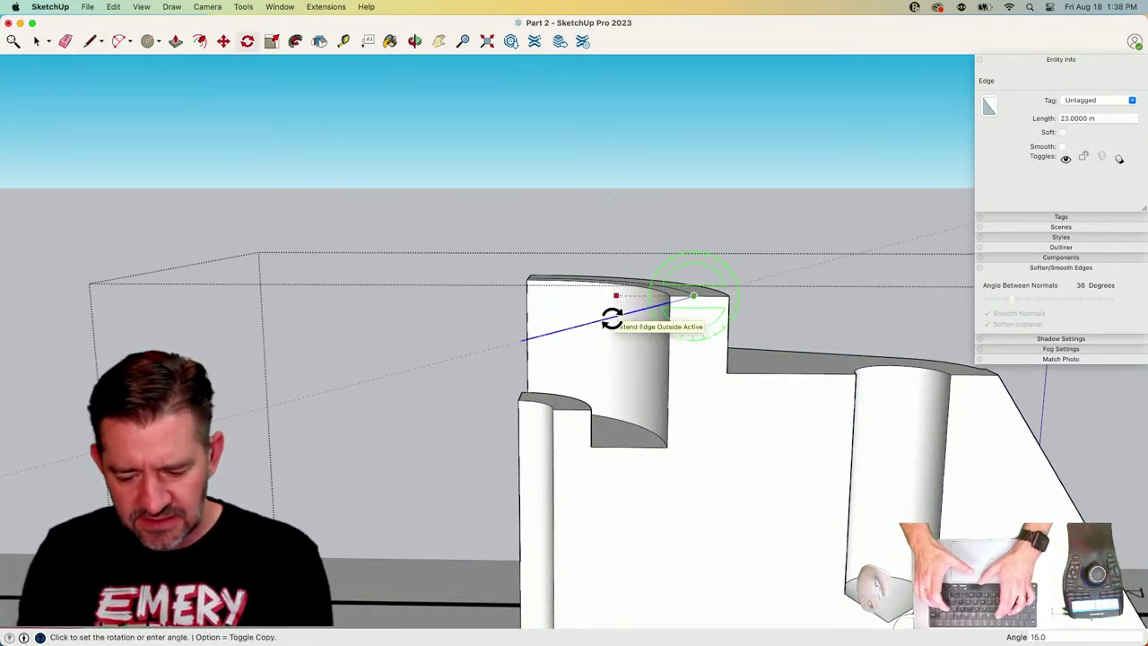
type("60")
key("Return")
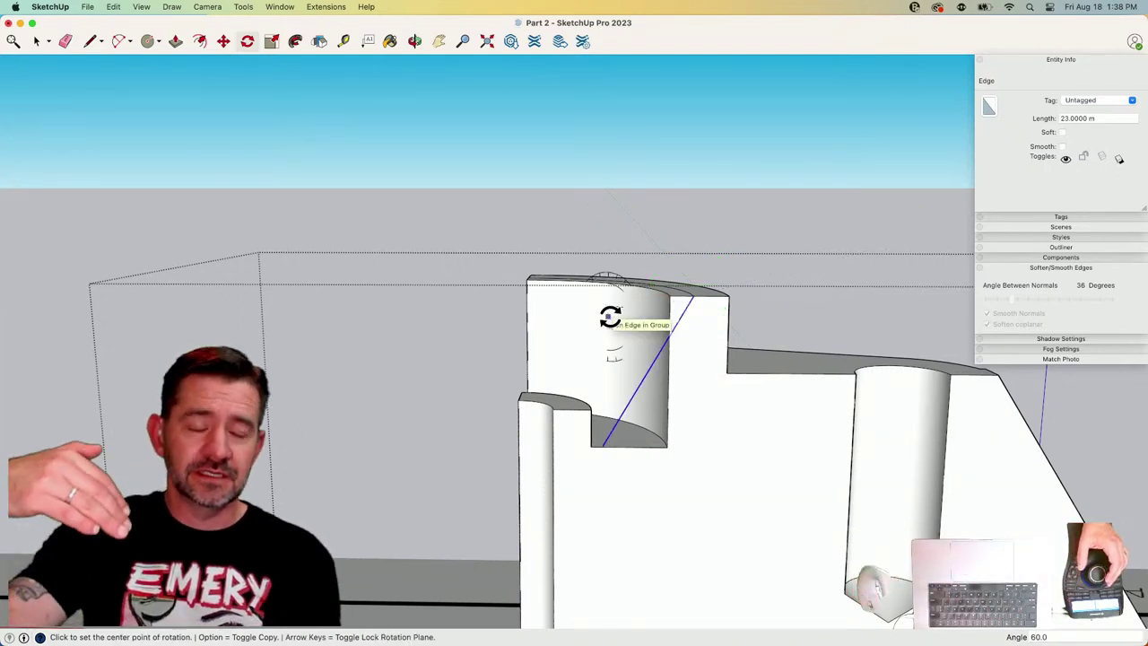
type("30")
key("Return")
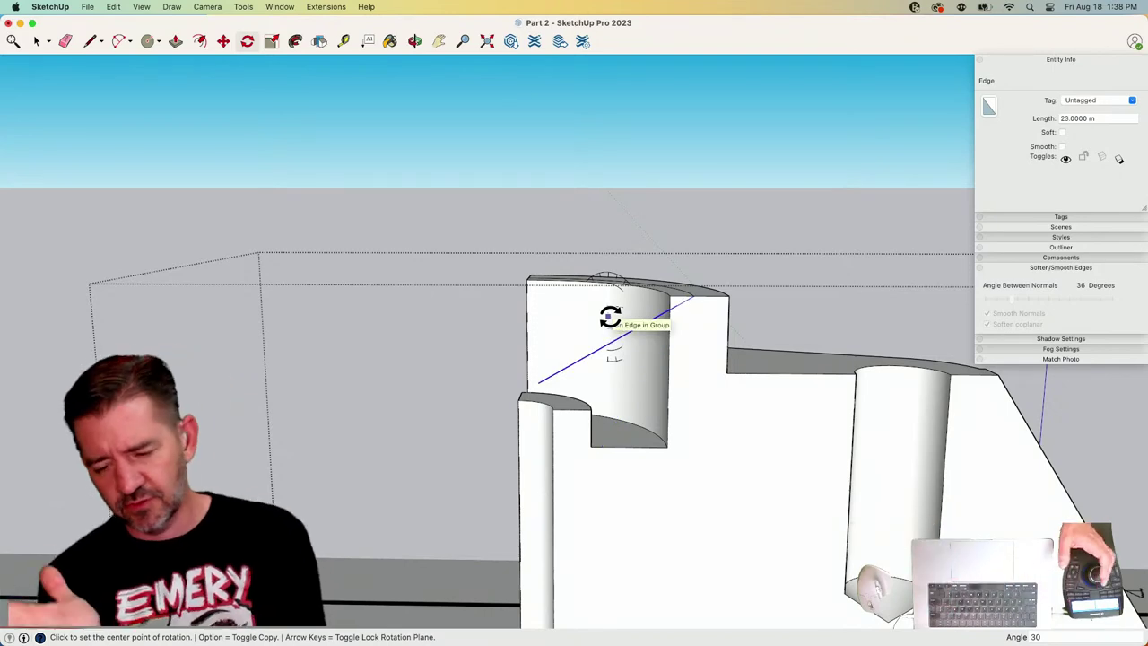
key("space")
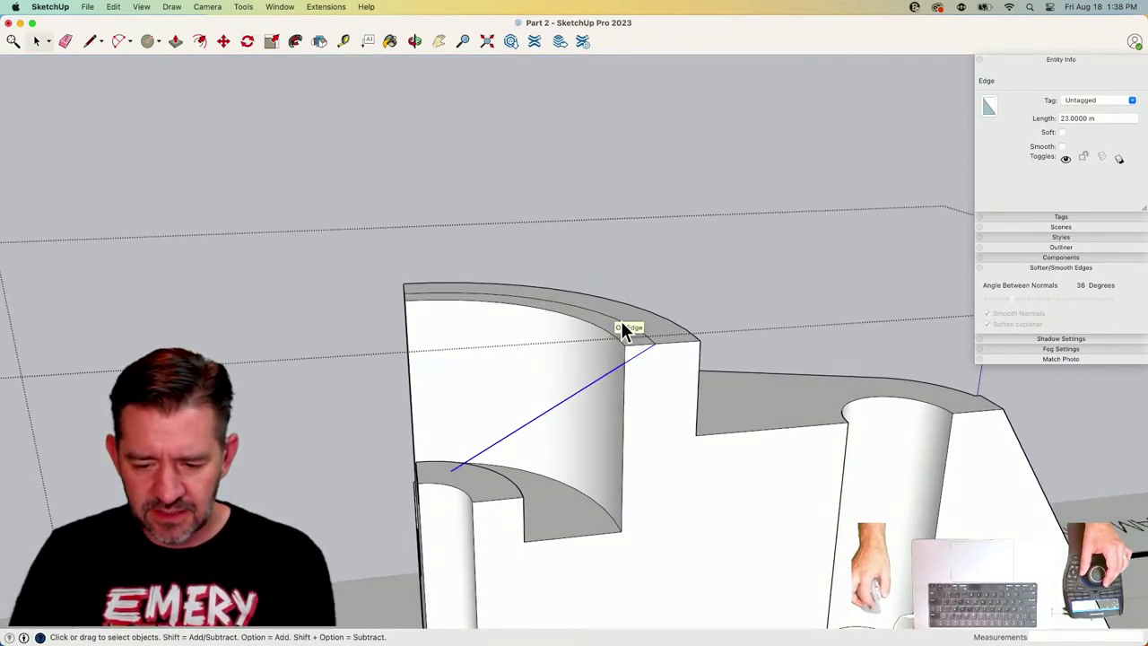
Show hidden geometry and auto-fold the bore's radius 20 arc straight down about 1.73 m onto the 30-degree line to form the rim chamfer.
double_click(621, 337)
left_click(626, 346)
scroll(625, 346, "up", 3)
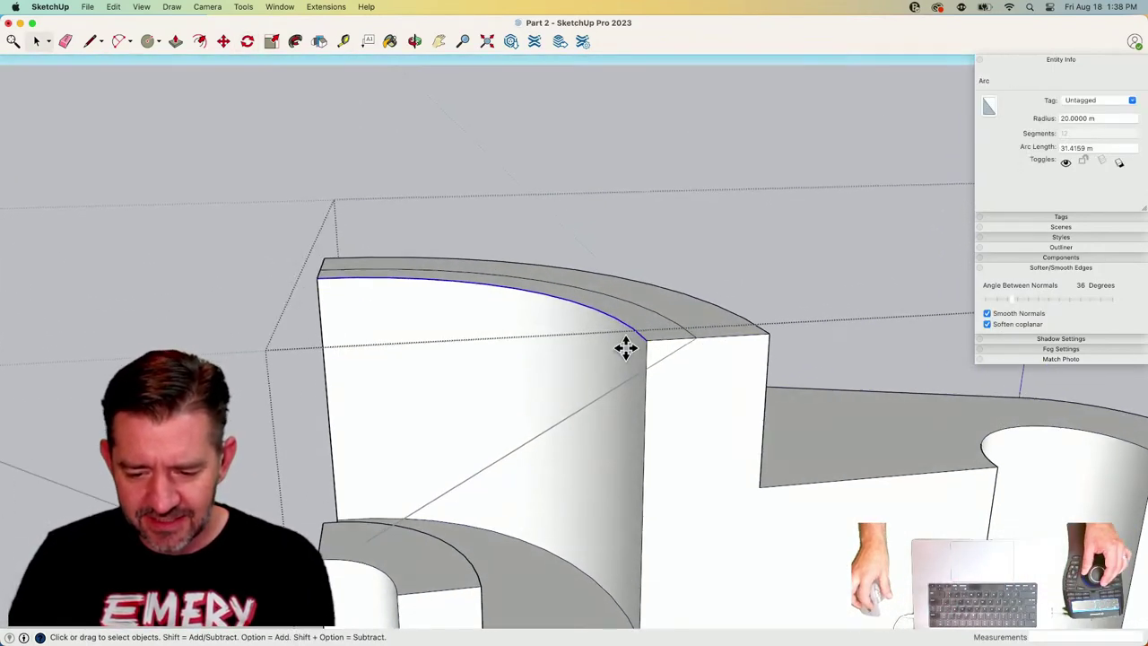
key("m")
left_click(647, 337)
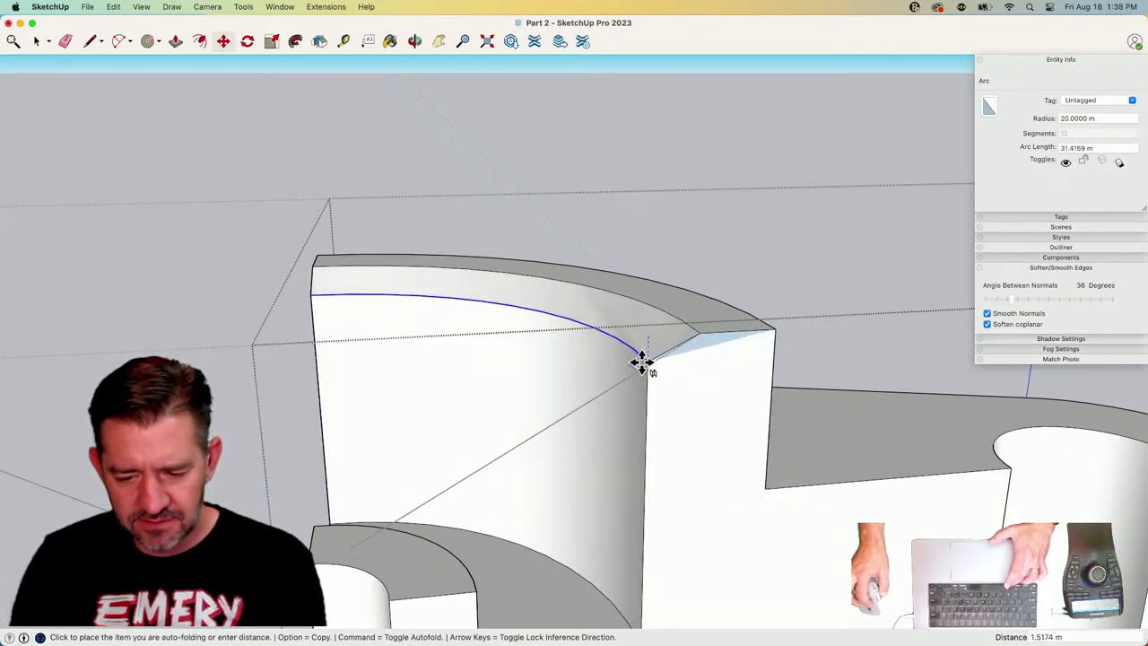
left_click(141, 7)
left_click(166, 90)
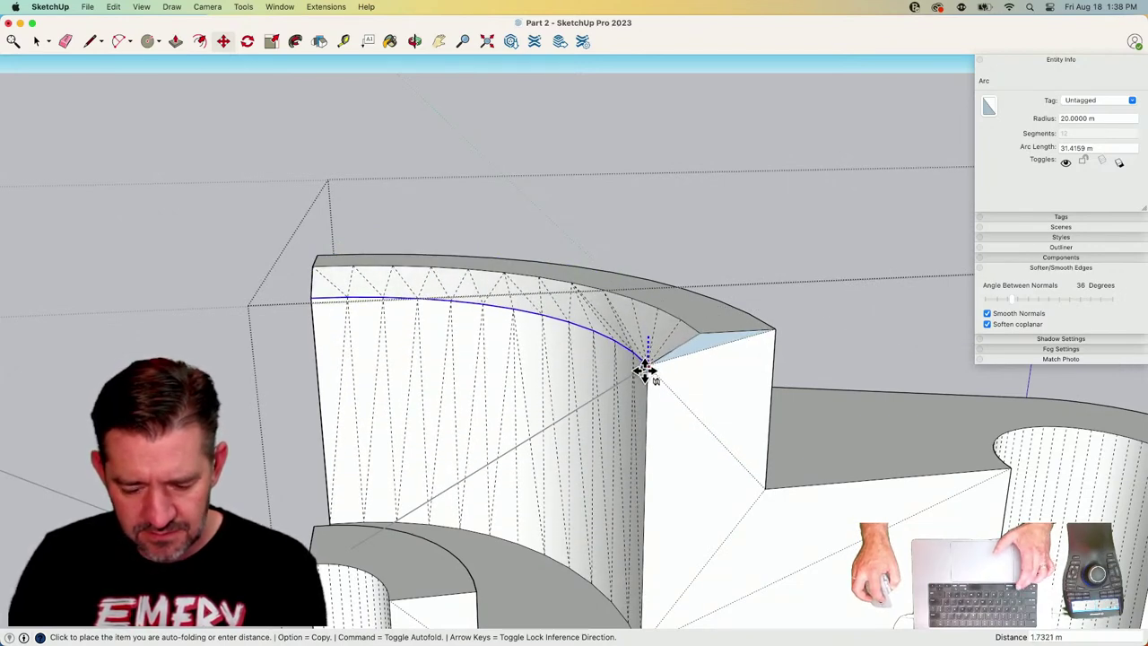
key("super")
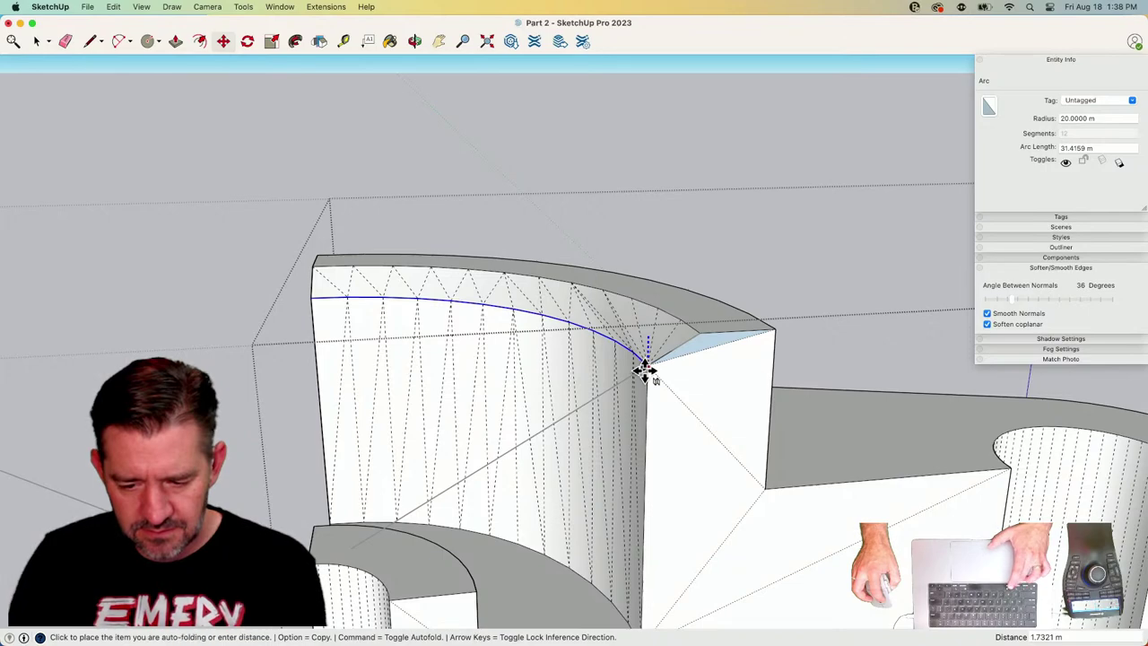
left_click(644, 369)
key("space")
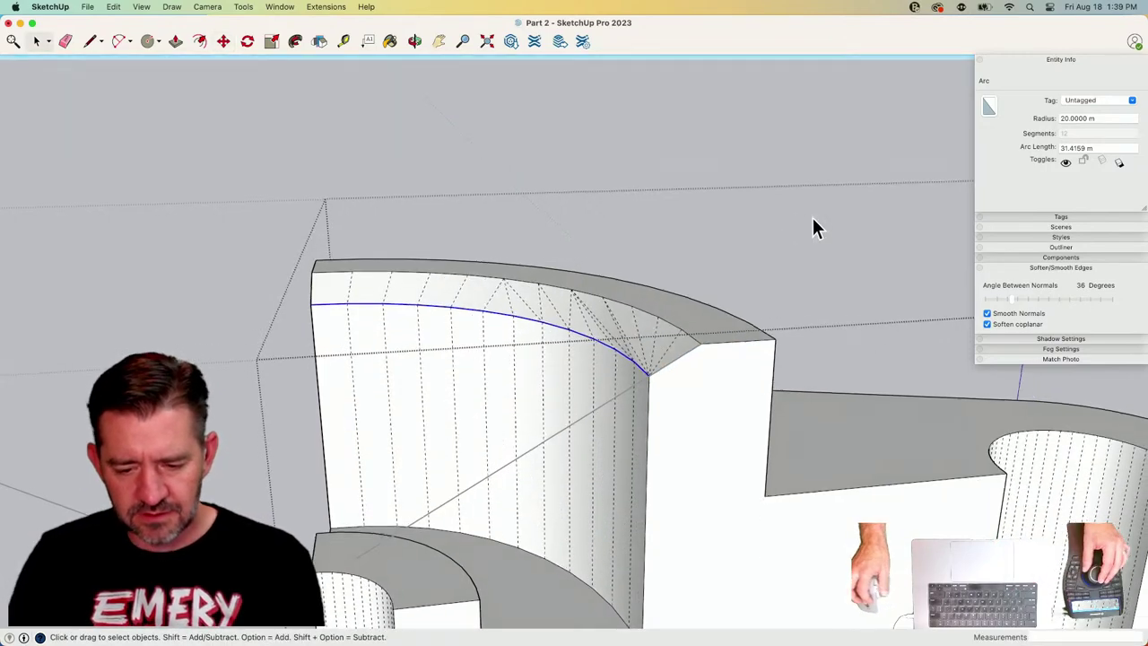
Erase the irregular diagonal fold edges from the chamfer band between the radius 20 and 23 arcs.
key("e")
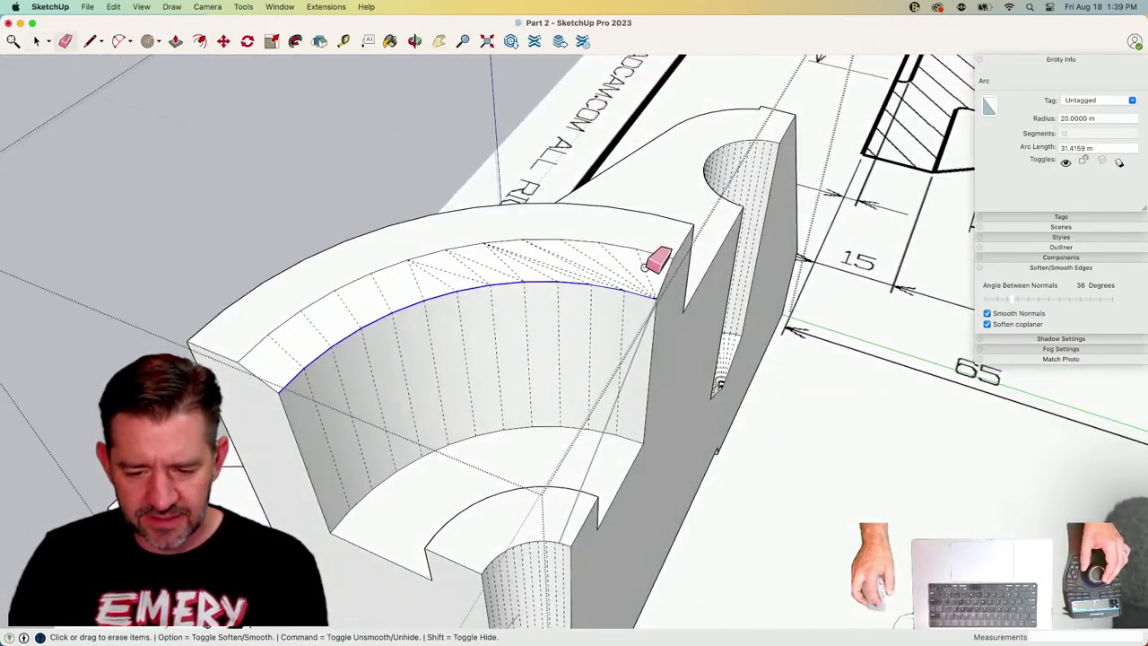
left_click_drag(657, 260, 579, 259, "alt")
left_click_drag(482, 269, 441, 282, "alt")
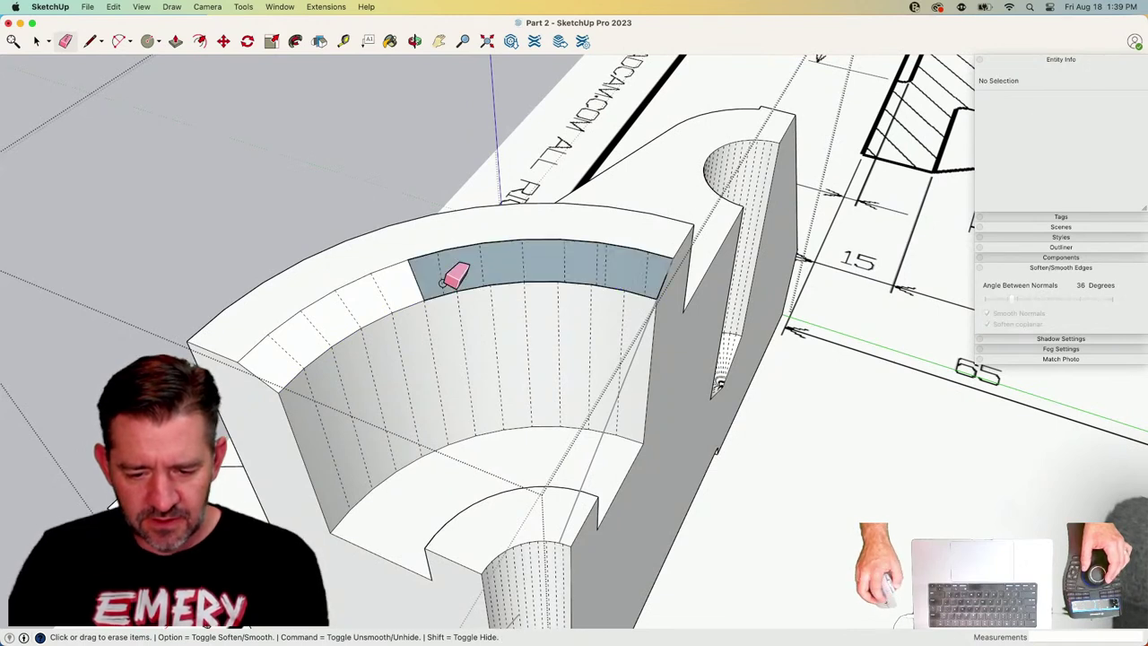
Draw lines between matching segment endpoints of the radius 20 and 23 arcs to rebuild the missing chamfer faces.
left_click(457, 289)
left_click(445, 247)
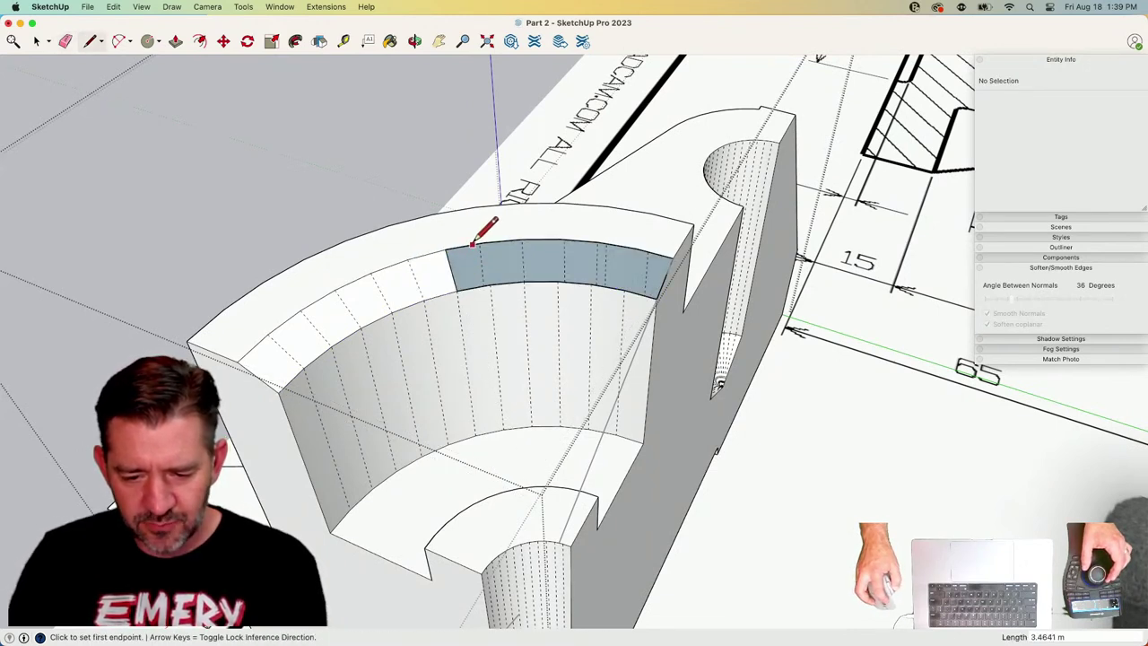
left_click(490, 284)
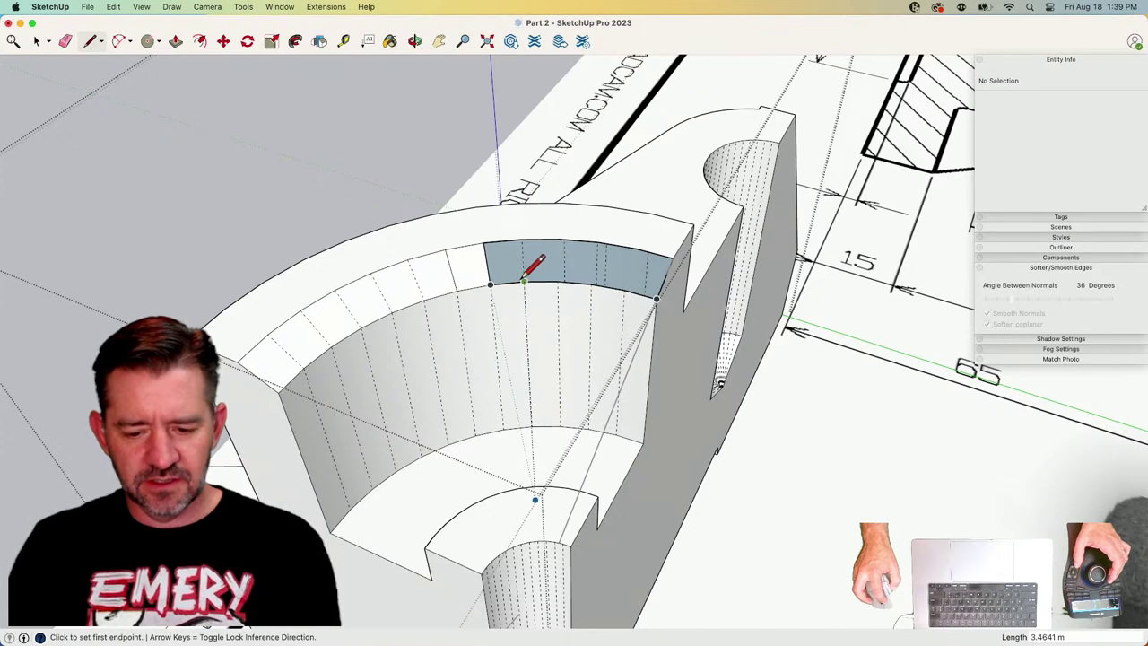
left_click(523, 238)
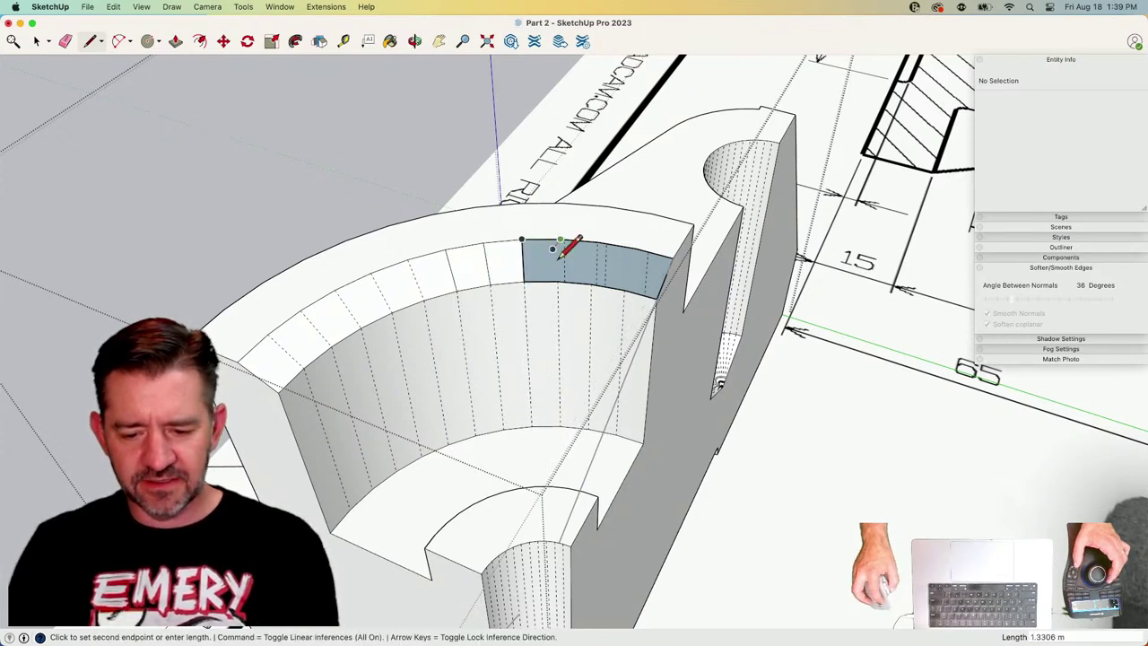
left_click(558, 281)
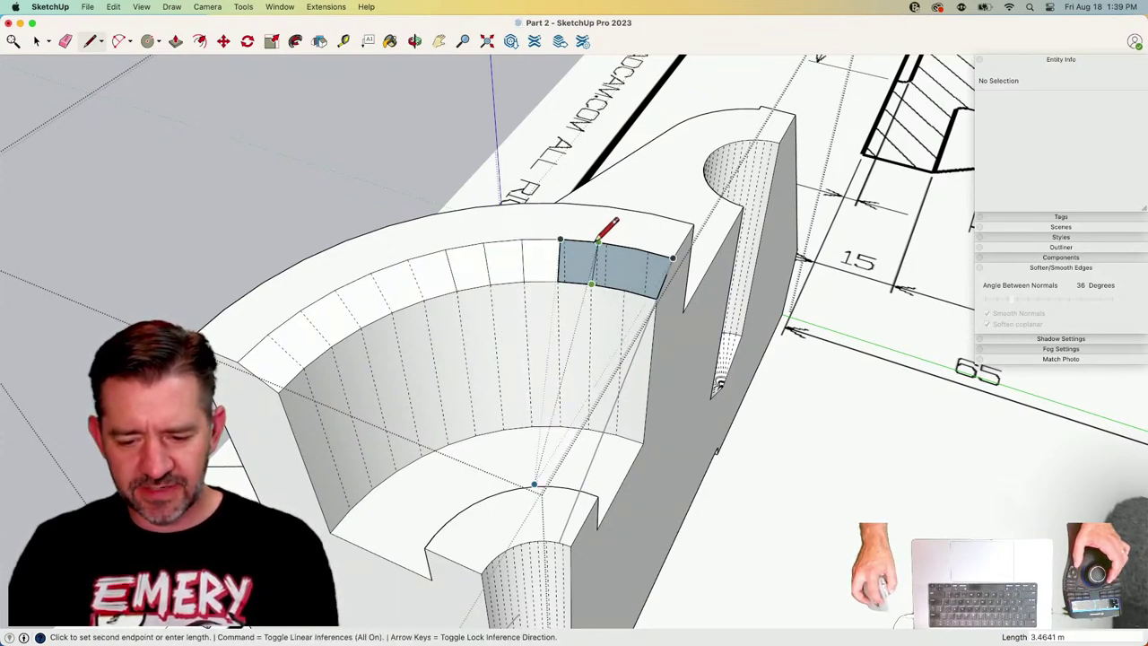
left_click(597, 241)
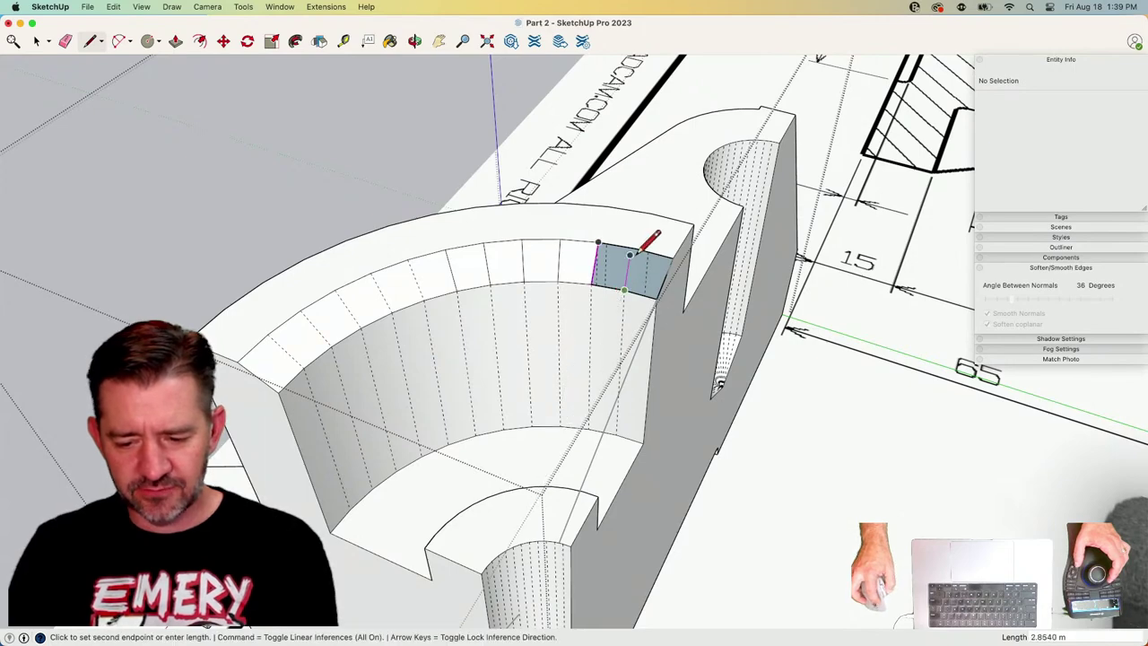
left_click(635, 249)
key("space")
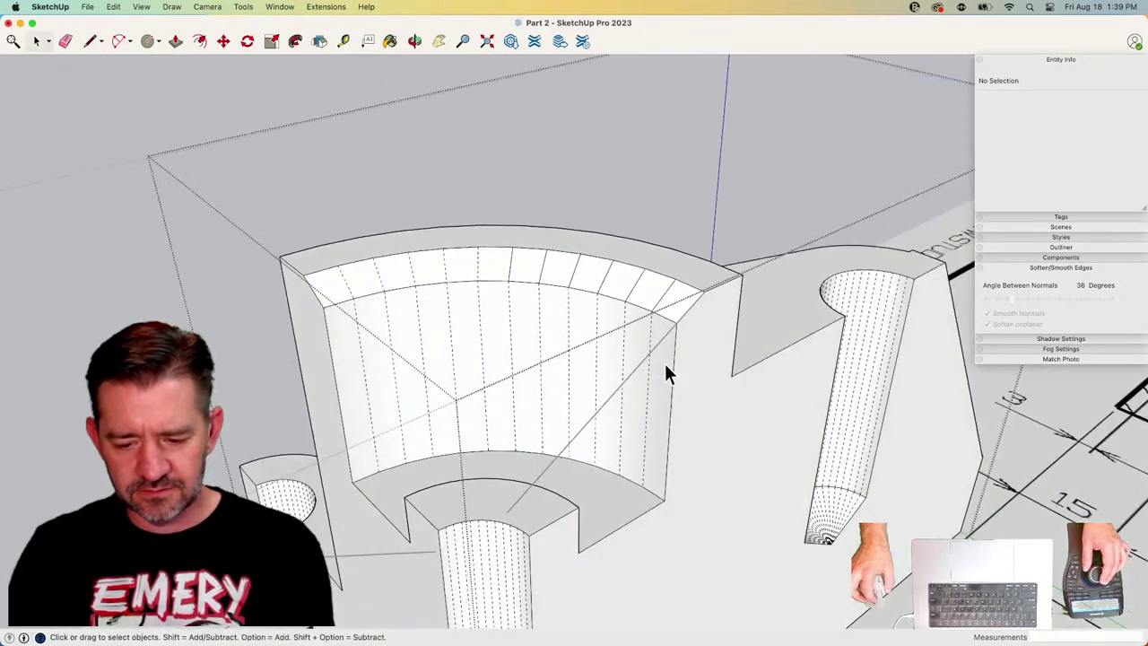
Erase the 30-degree construction line running from the boss rim.
key("e")
key("space")
mouse_move(664, 296)
middle_mouse_down()
mouse_move(578, 201)
mouse_move(668, 439)
mouse_move(621, 408)
middle_mouse_up()
key("e")
key("space")
middle_click_drag(635, 310, 645, 159)
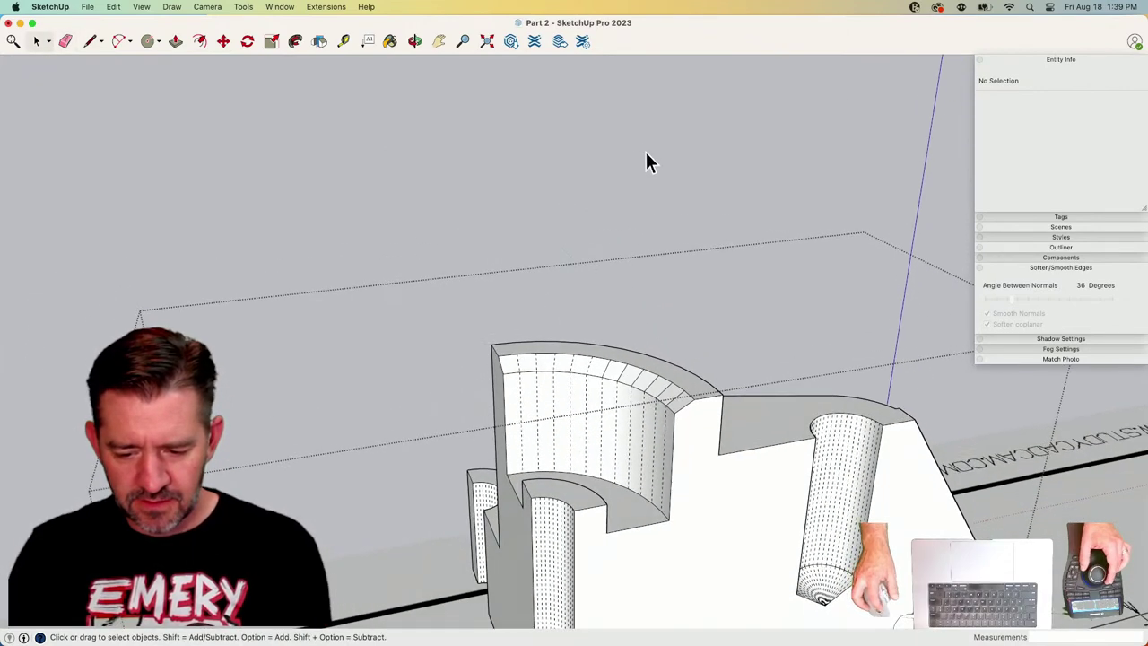
Open the quarter part's inner group and soften the redrawn segment edges across the chamfer.
left_click(686, 625)
scroll(689, 477, "up", 2)
scroll(669, 461, "up", 2)
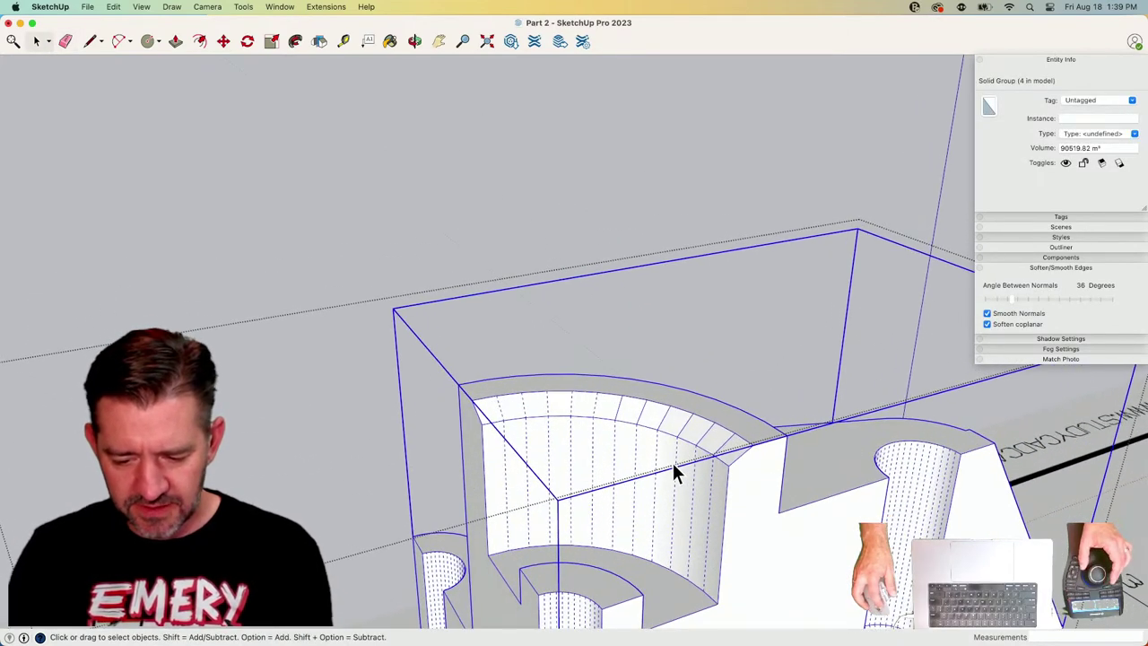
double_click(673, 462)
key("e")
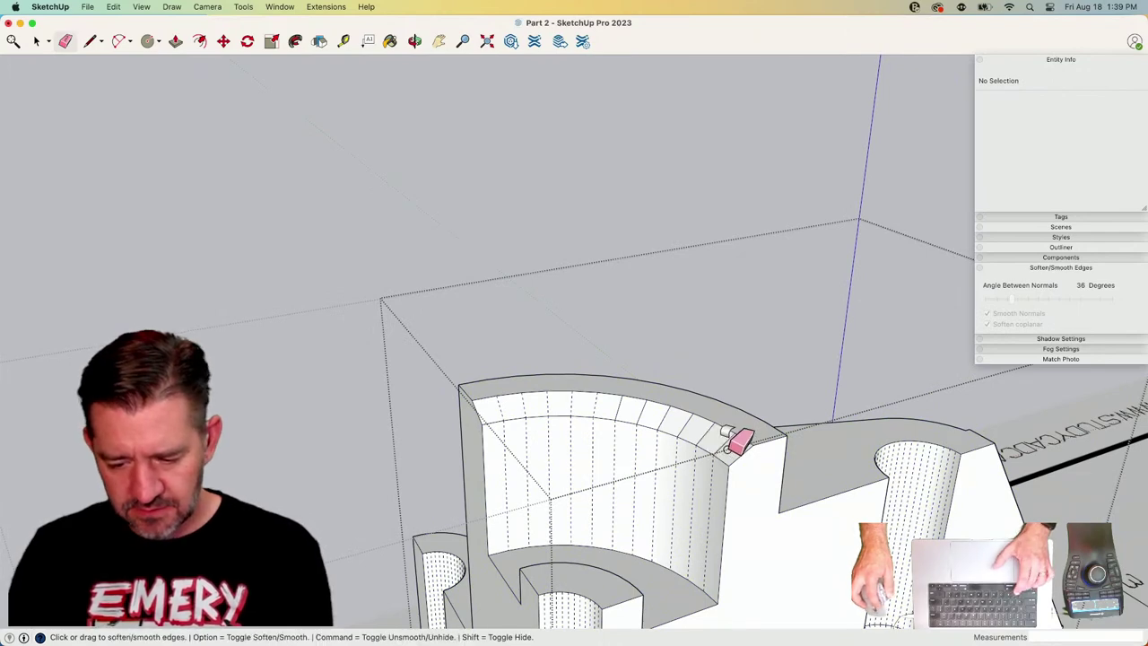
left_click_drag(631, 411, 612, 402)
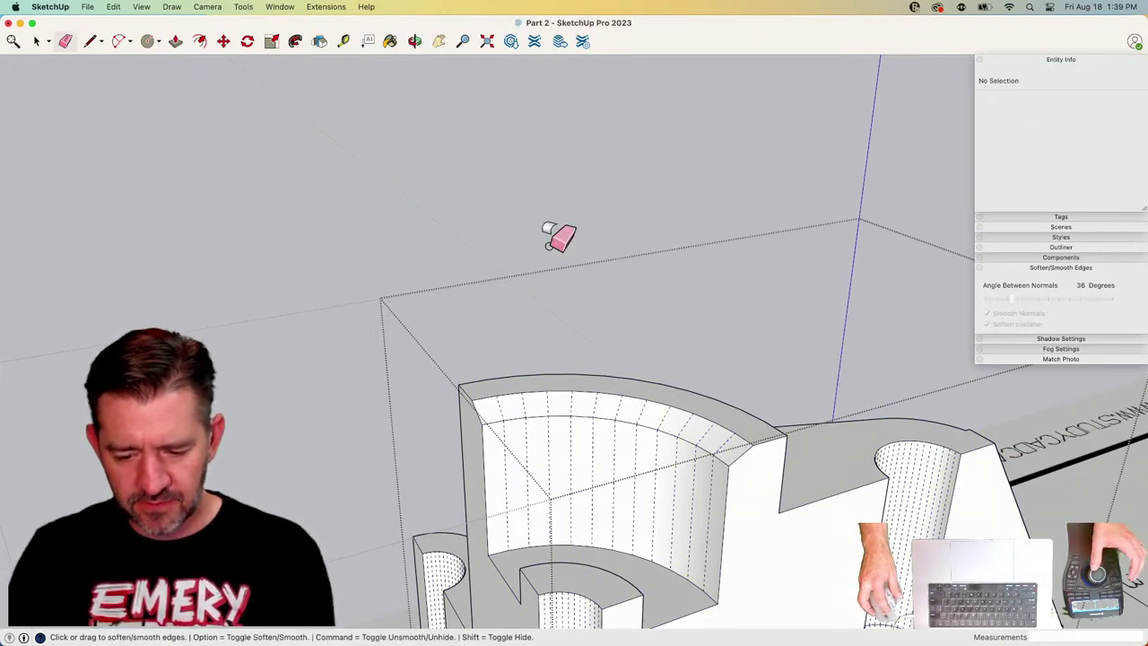
Explode the inner group of the quarter part and exit the component.
key("space")
middle_click_drag(577, 292, 527, 181)
left_click(526, 182)
right_click(498, 496)
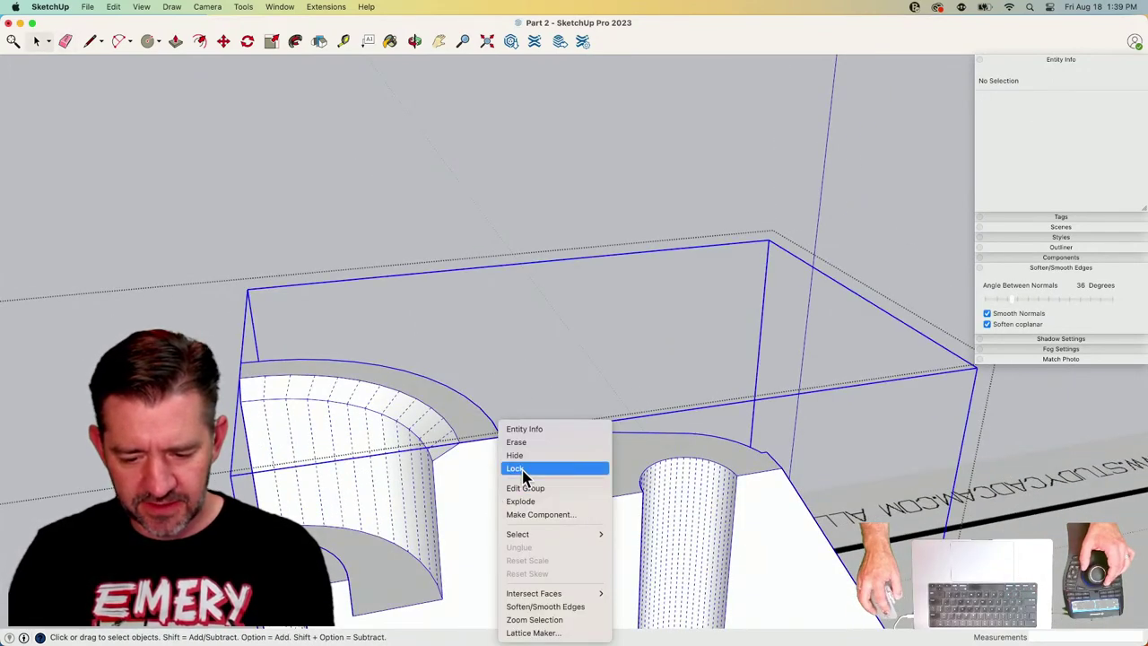
left_click(539, 502)
left_click(446, 204)
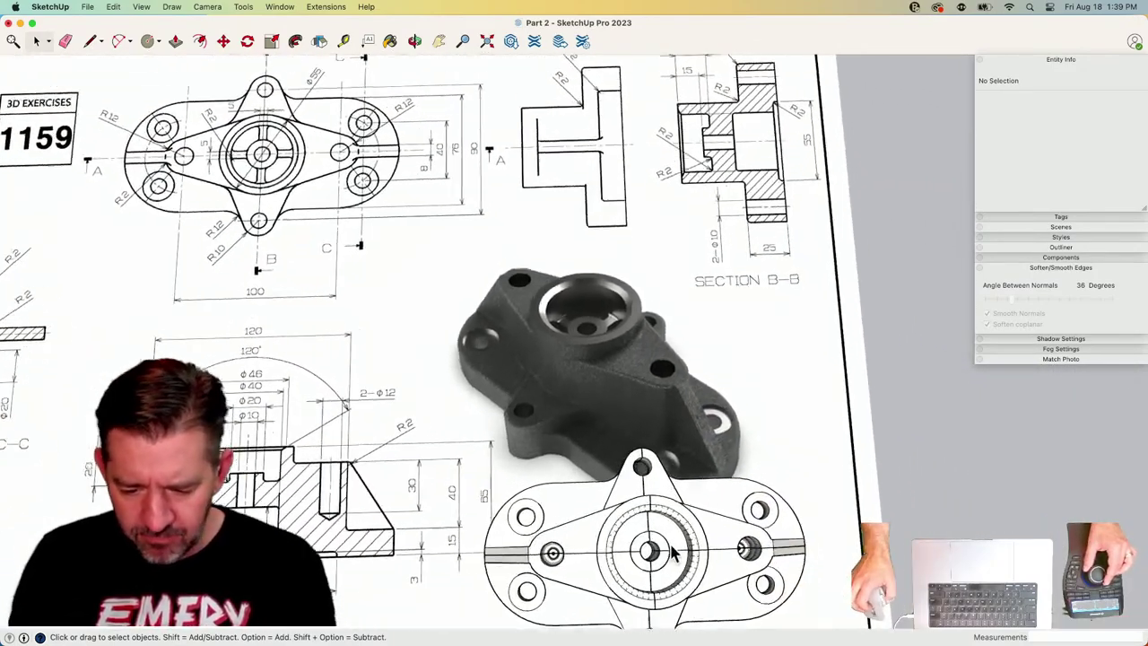
Turn off the display of hidden geometry.
left_click(113, 7)
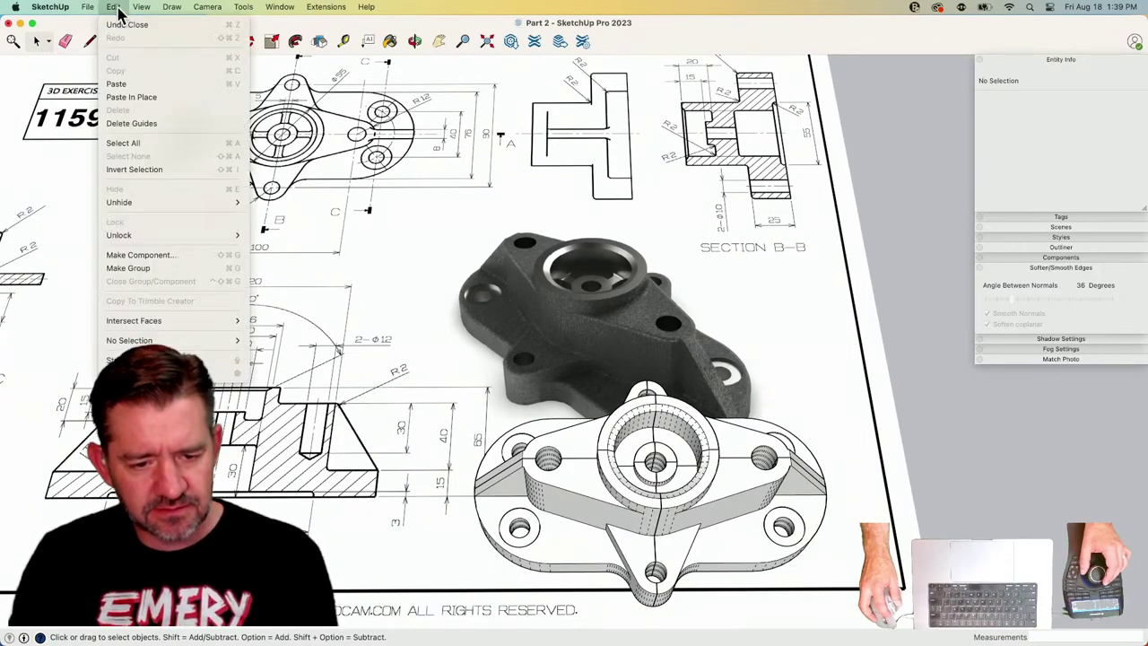
mouse_move(141, 7)
left_click(148, 90)
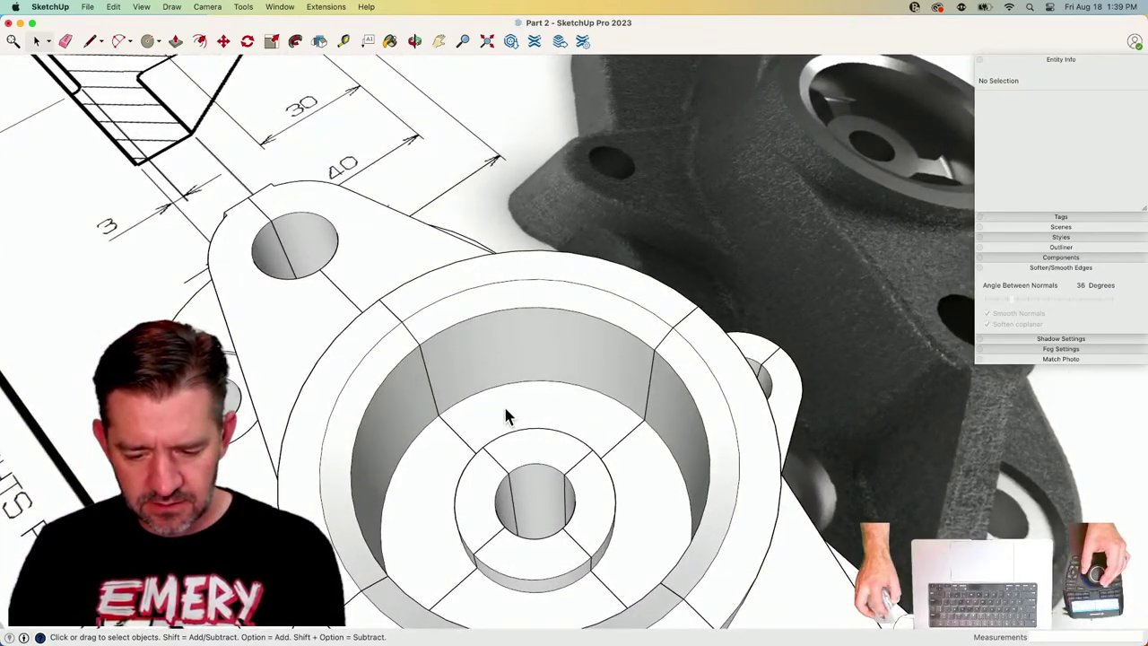
Open the quarter component and draw short stub lines outward from the recess floor's four corners, perpendicular to the cut faces.
double_click(504, 404)
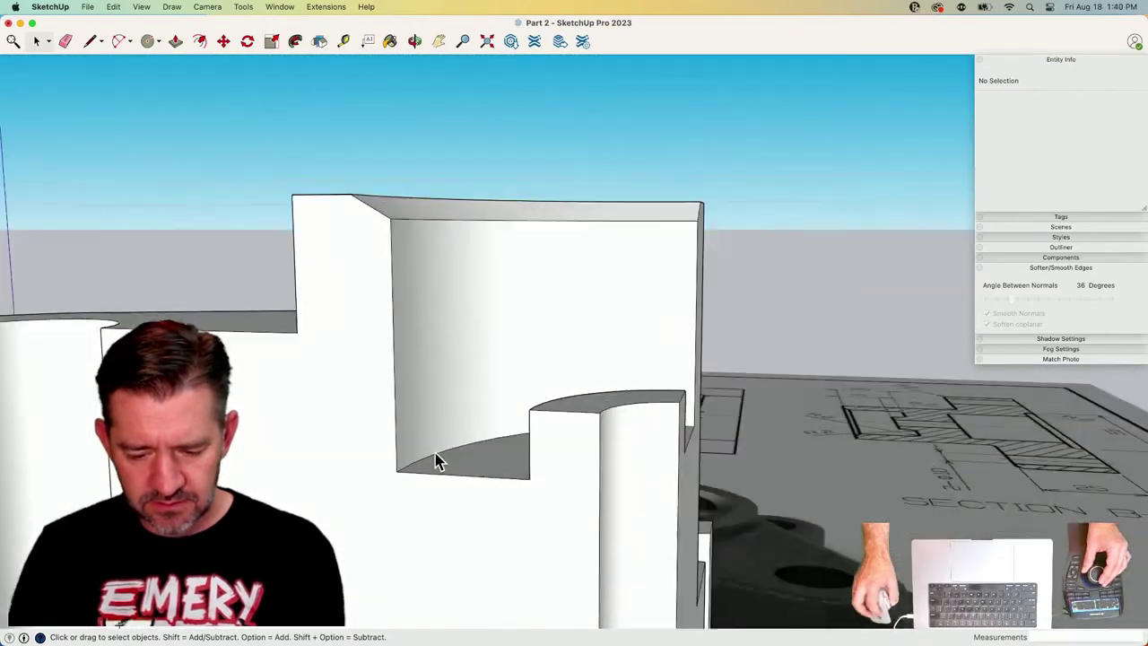
key("l")
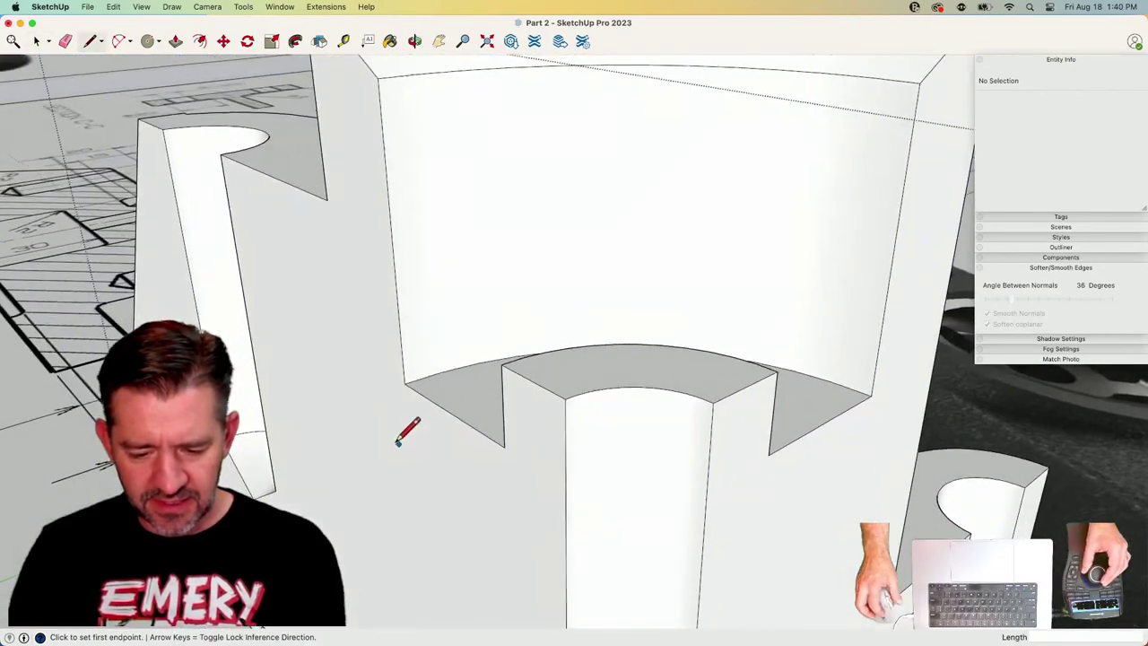
key("space")
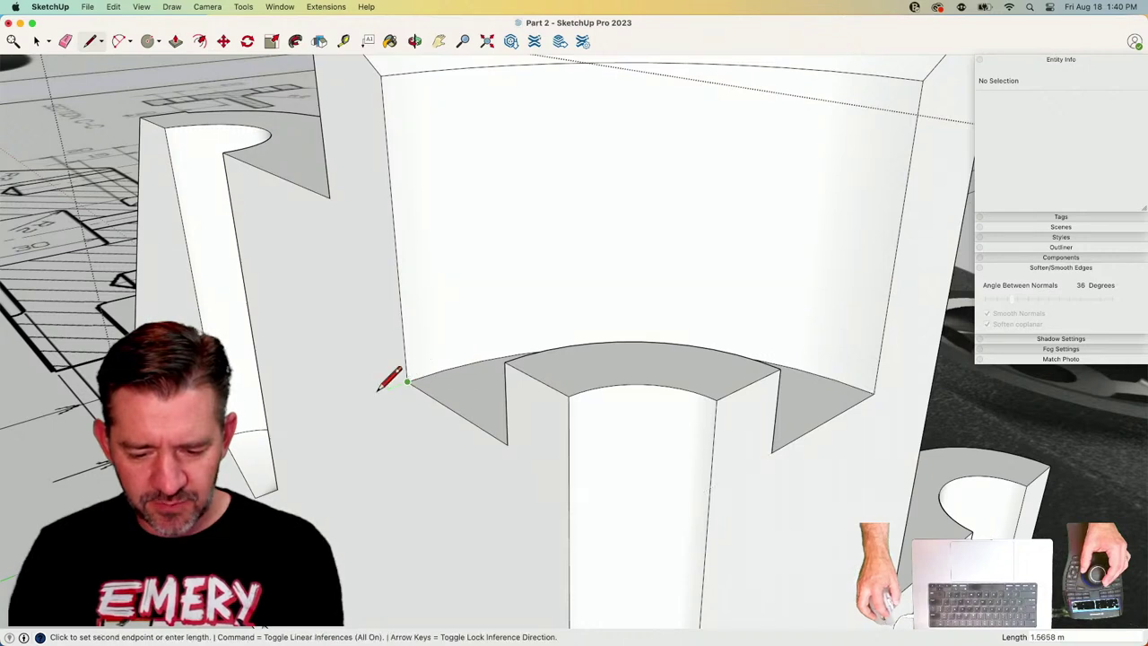
left_click(368, 394)
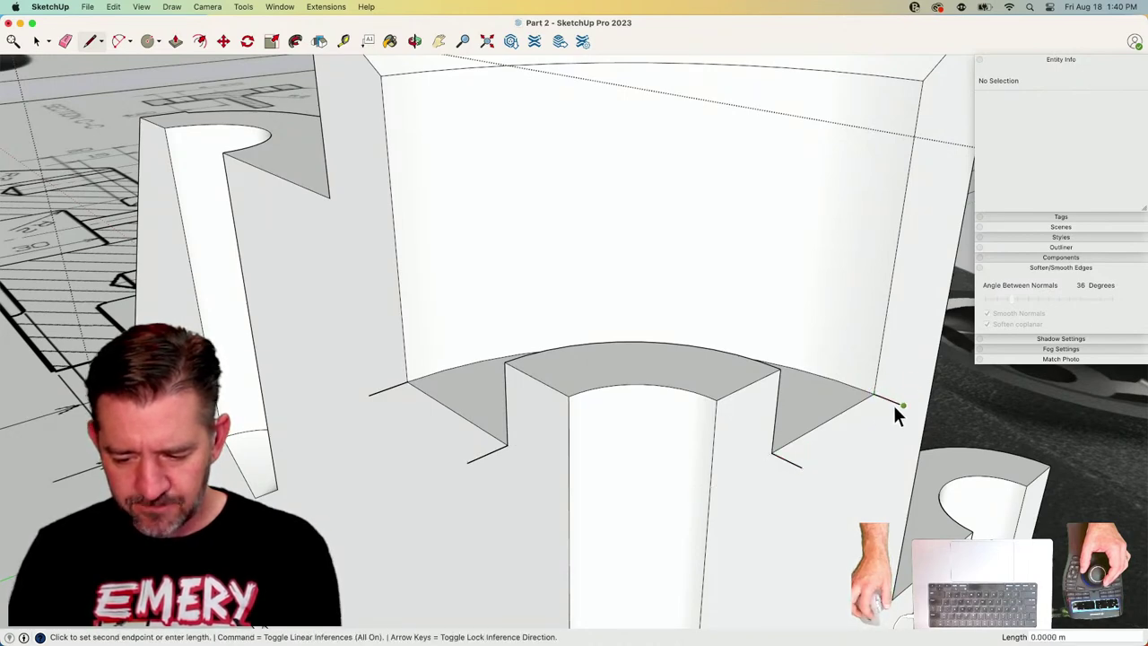
key("space")
Draw 2 m vertical and horizontal lines from the stub end at the recess's outer corner and join their ends with a fillet arc.
key("l")
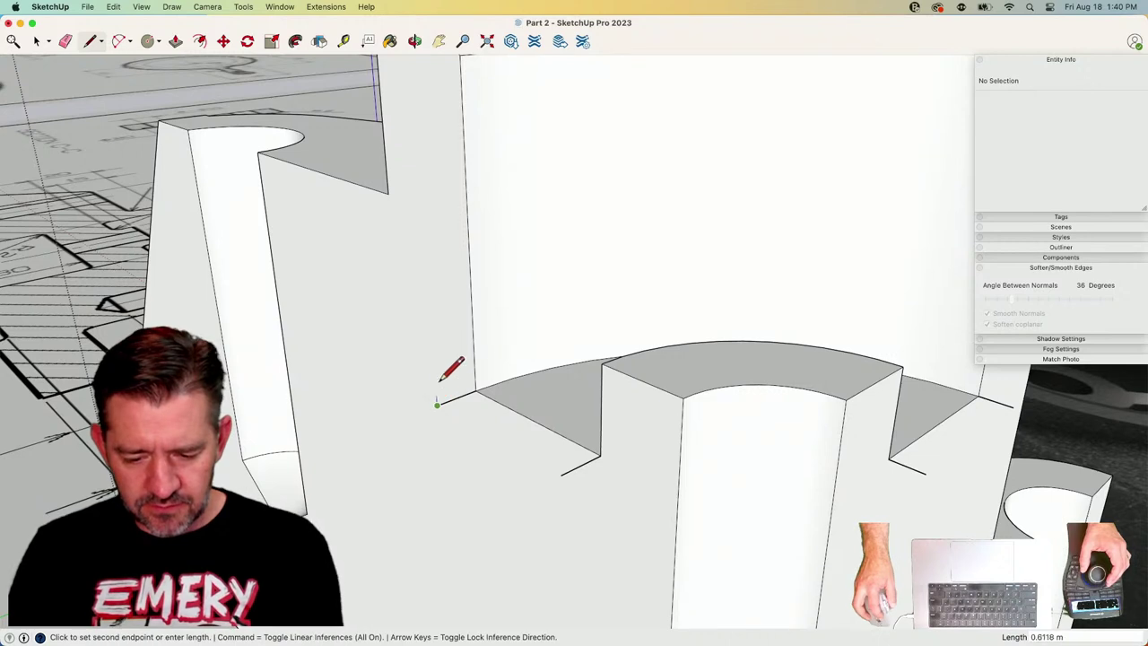
key("Return")
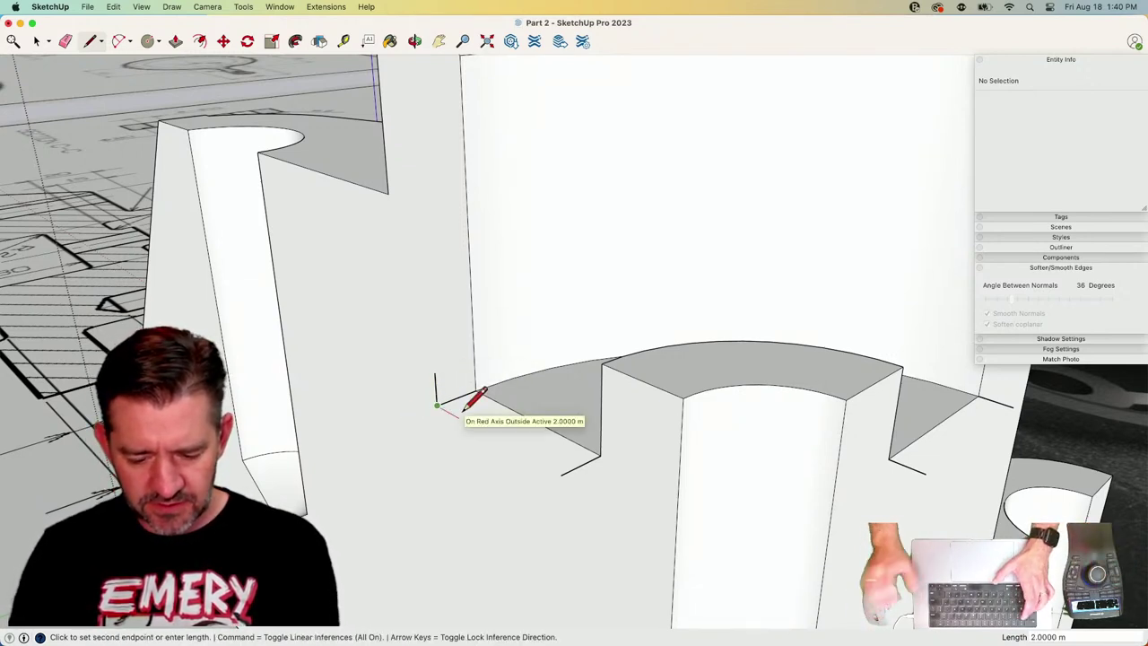
key("a")
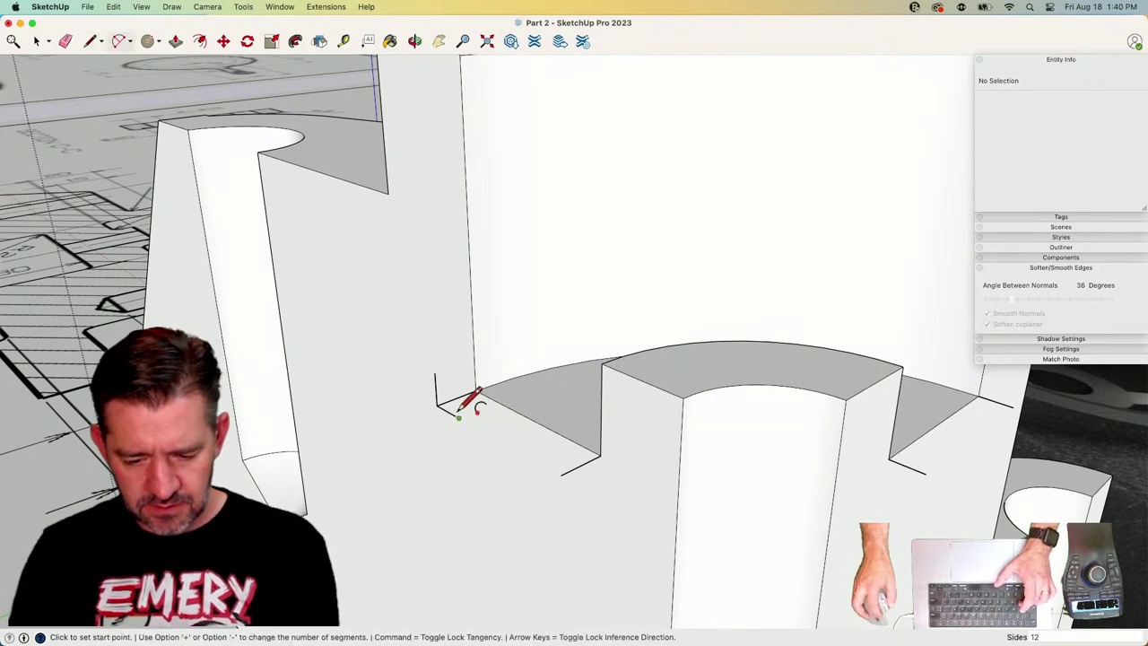
left_click(437, 406)
key("Escape")
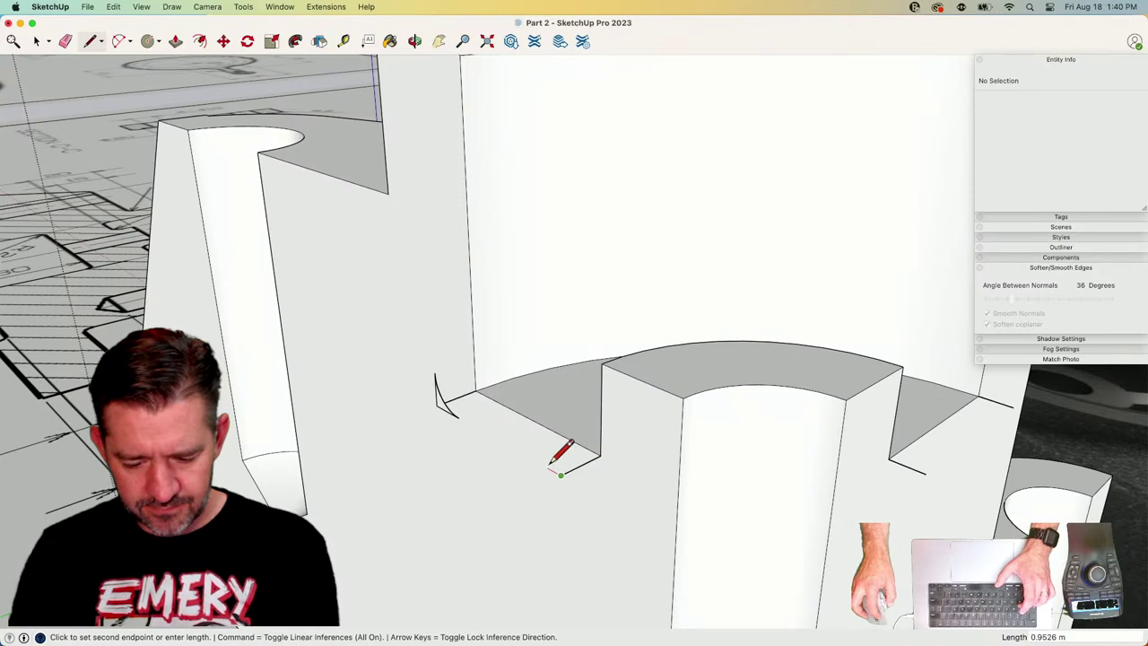
Draw 2 m horizontal and 2 m vertical lines from the stub end at the inner ring's base.
key("Return")
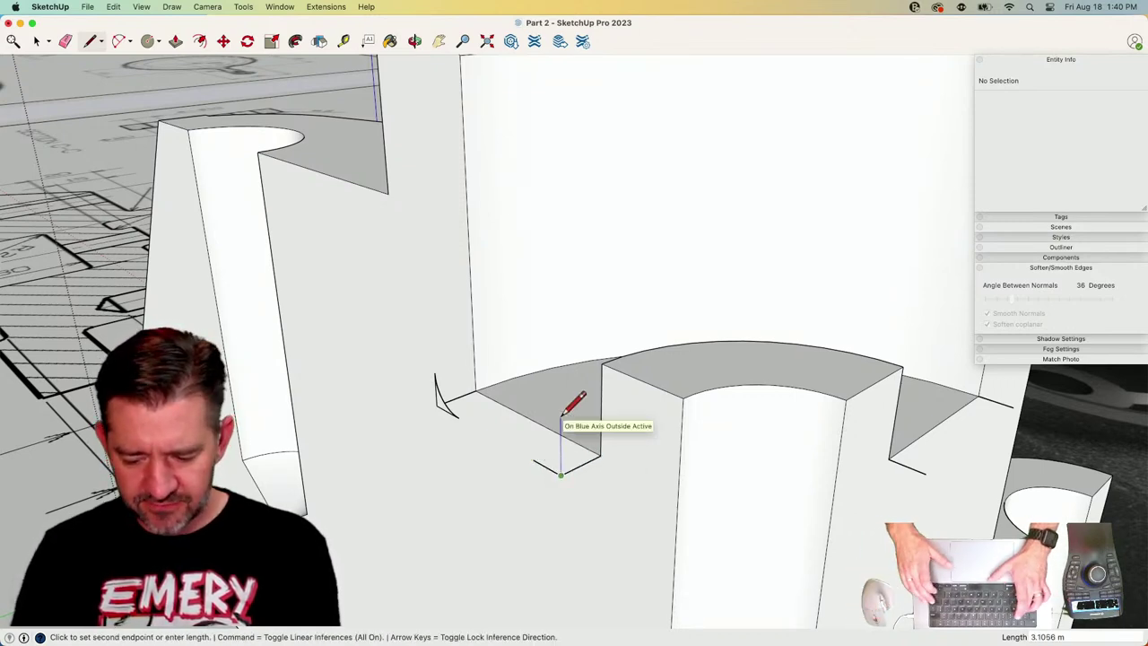
type("2")
key("Return")
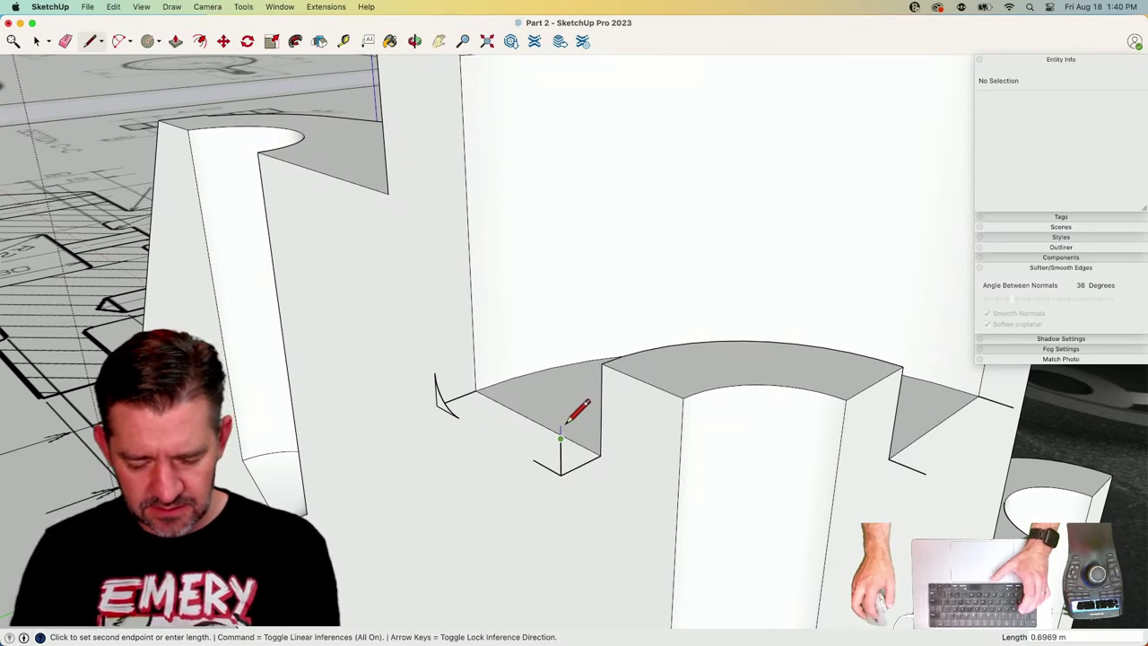
key("a")
left_click(560, 437)
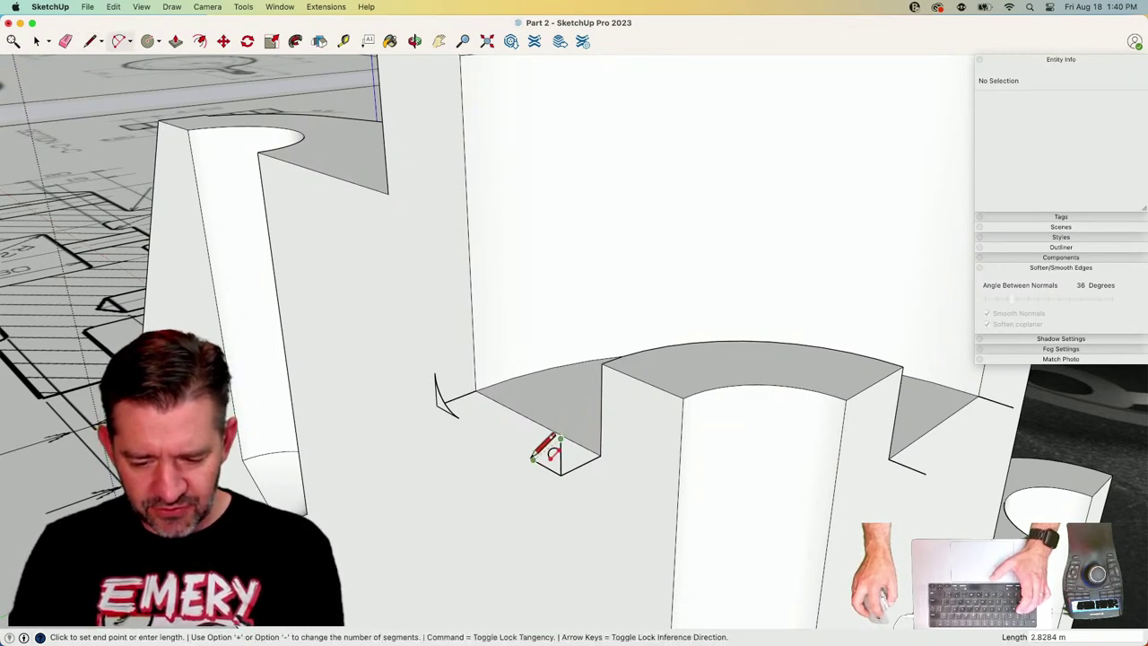
left_click(533, 458)
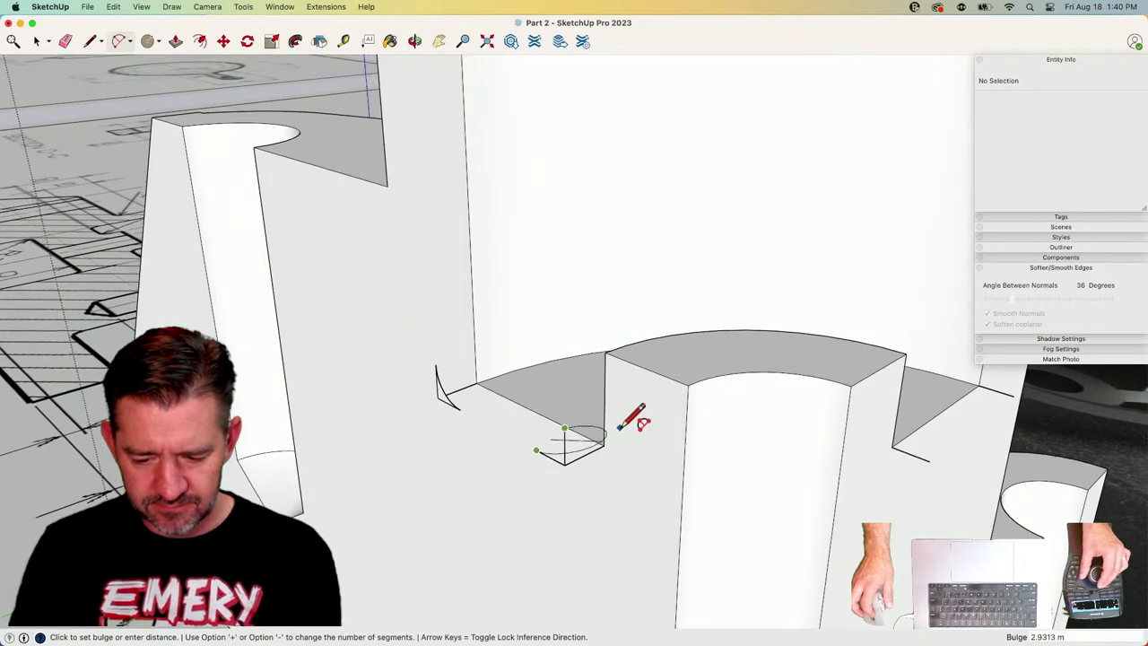
key("space")
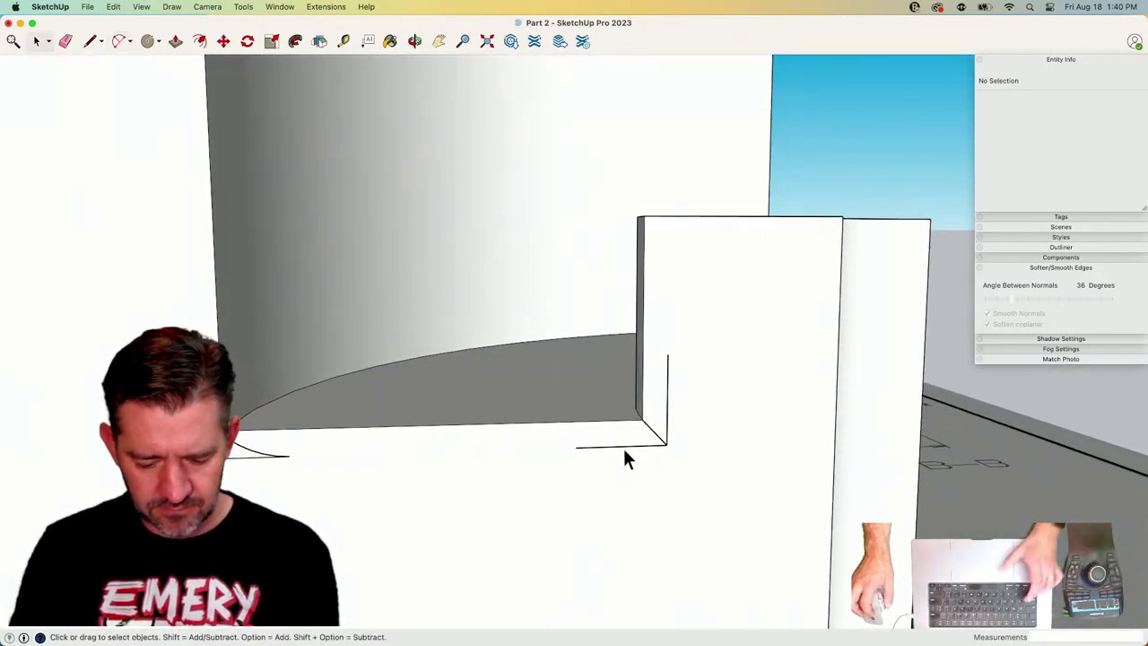
Join the ends of the 2 m lines at the inner ring's base with a fillet arc.
key("a")
left_click(576, 447)
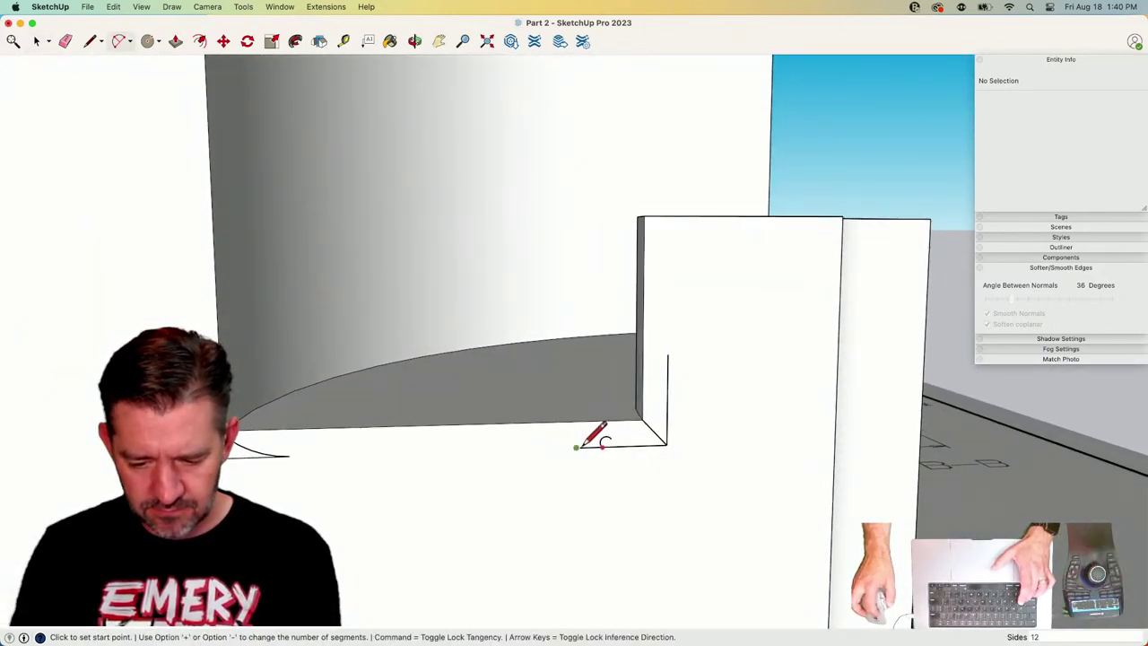
double_click(666, 355)
key("space")
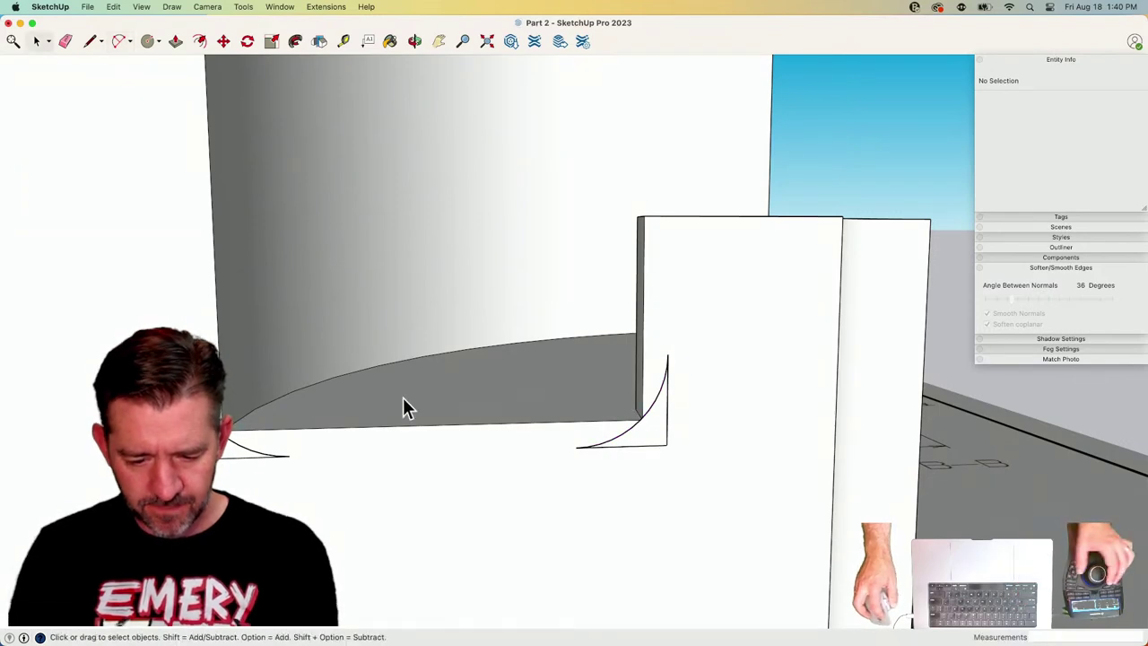
Sweep the outer corner's fillet profile with Follow Me along the recess floor's outer arc, including the stub lines at both ends.
left_click(422, 308, "shift")
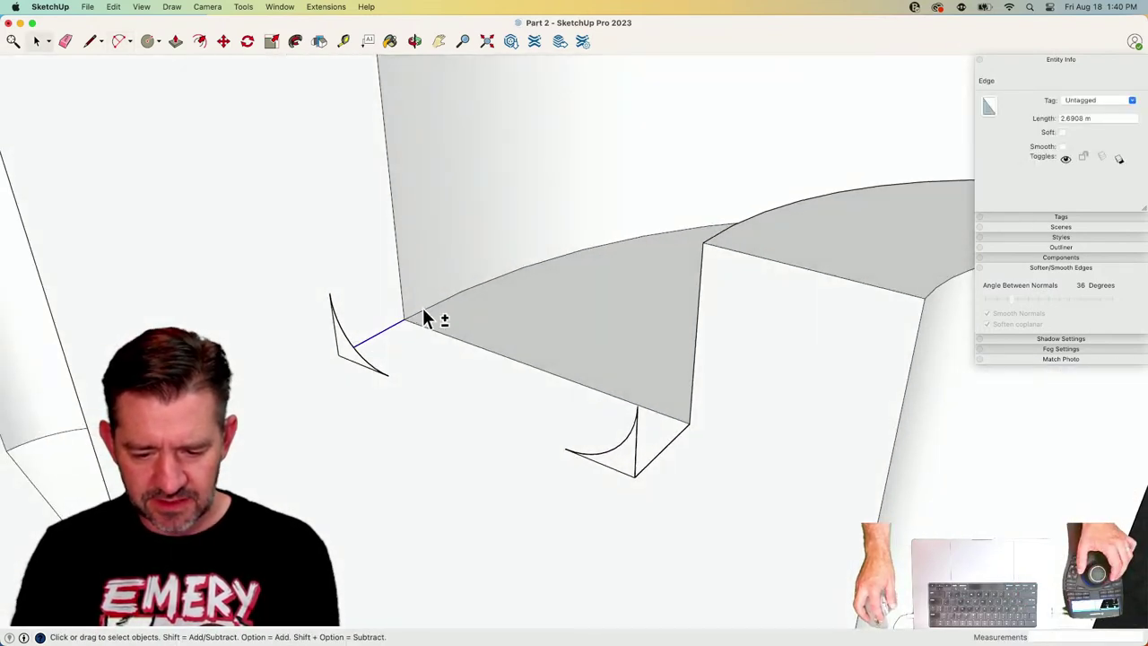
middle_click_drag(424, 312, 669, 316)
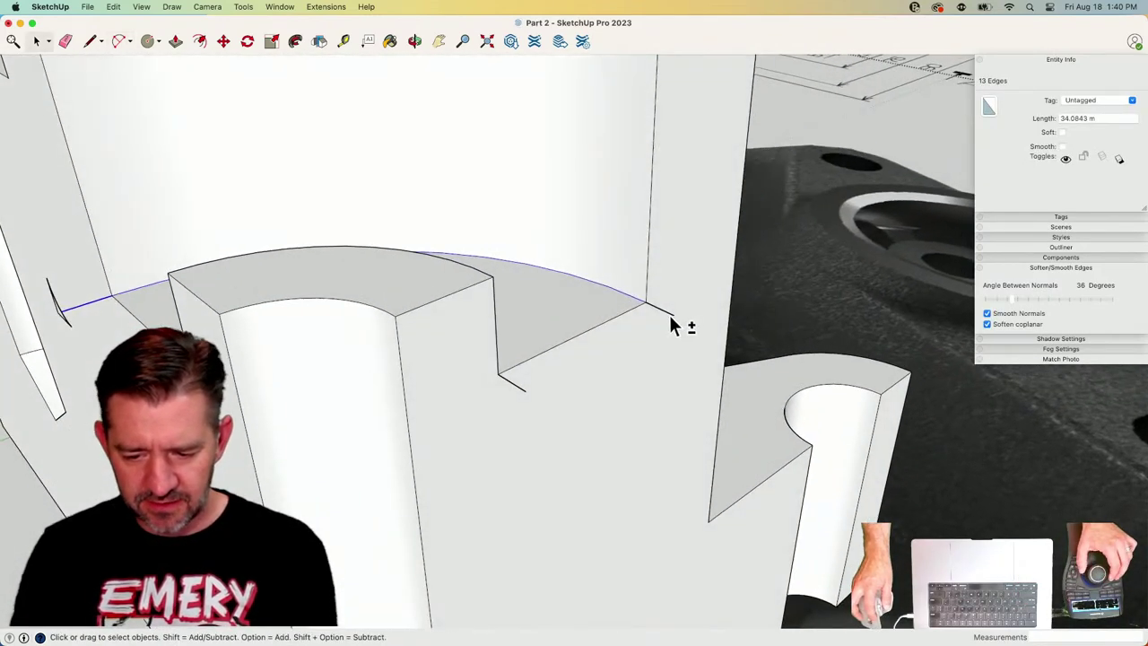
left_click(665, 314, "shift")
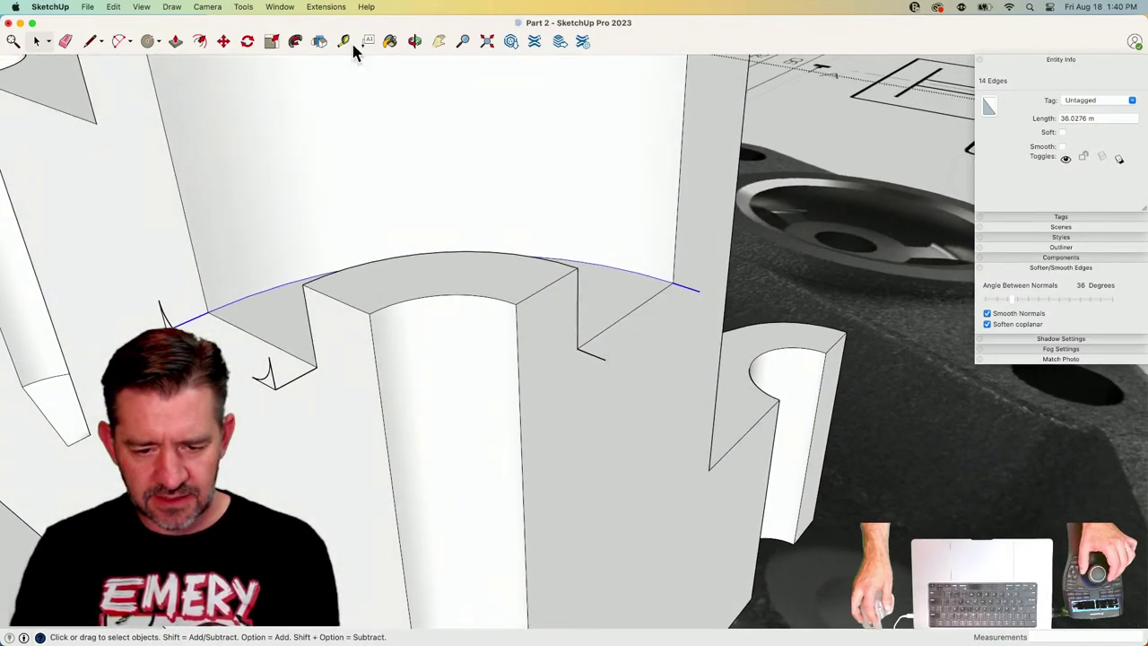
left_click(295, 41)
left_click(185, 330)
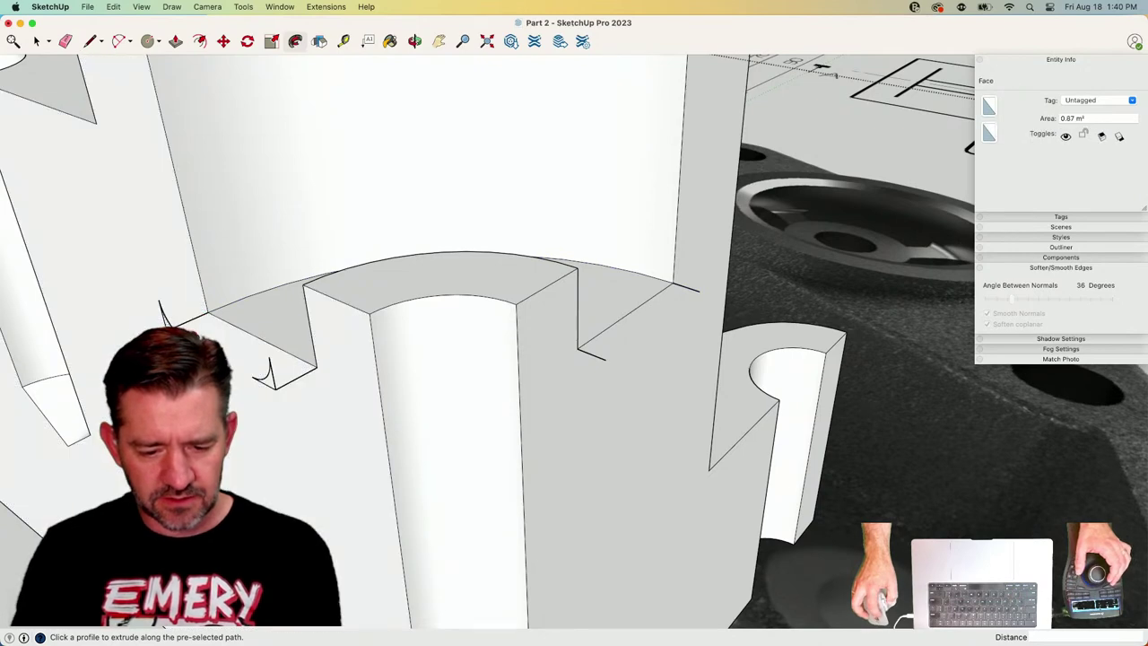
left_click(178, 325)
key("space")
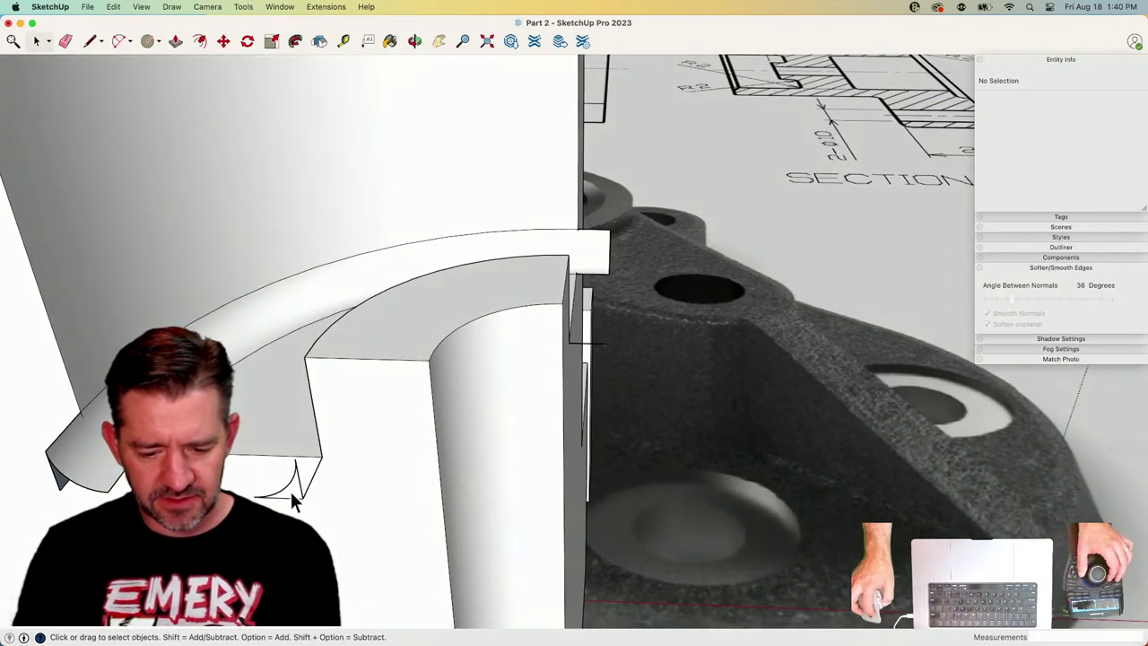
Sweep the inner ring's fillet profile with Follow Me along the arc at the ring's base, including both stub lines.
left_click(309, 482)
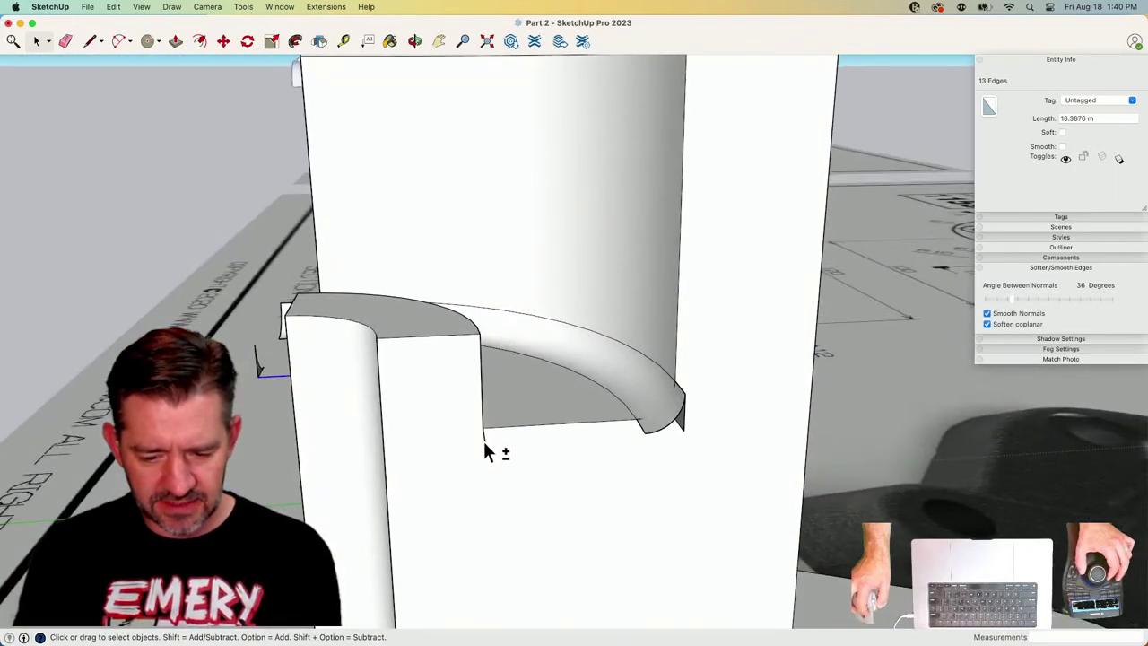
left_click(485, 440, "shift")
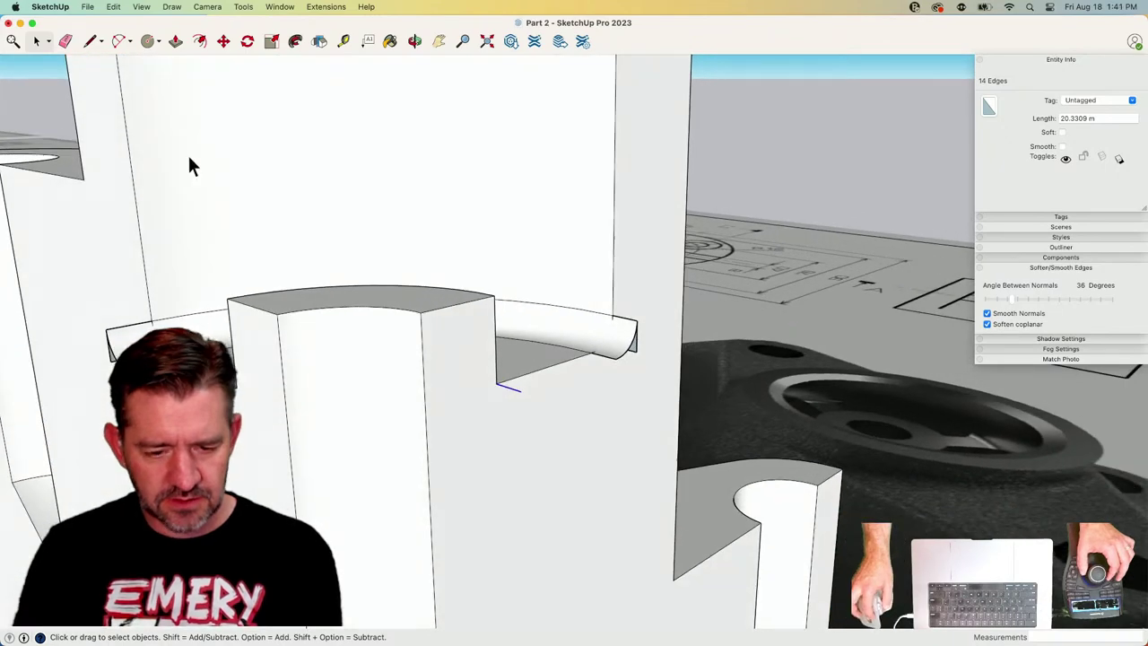
left_click(296, 42)
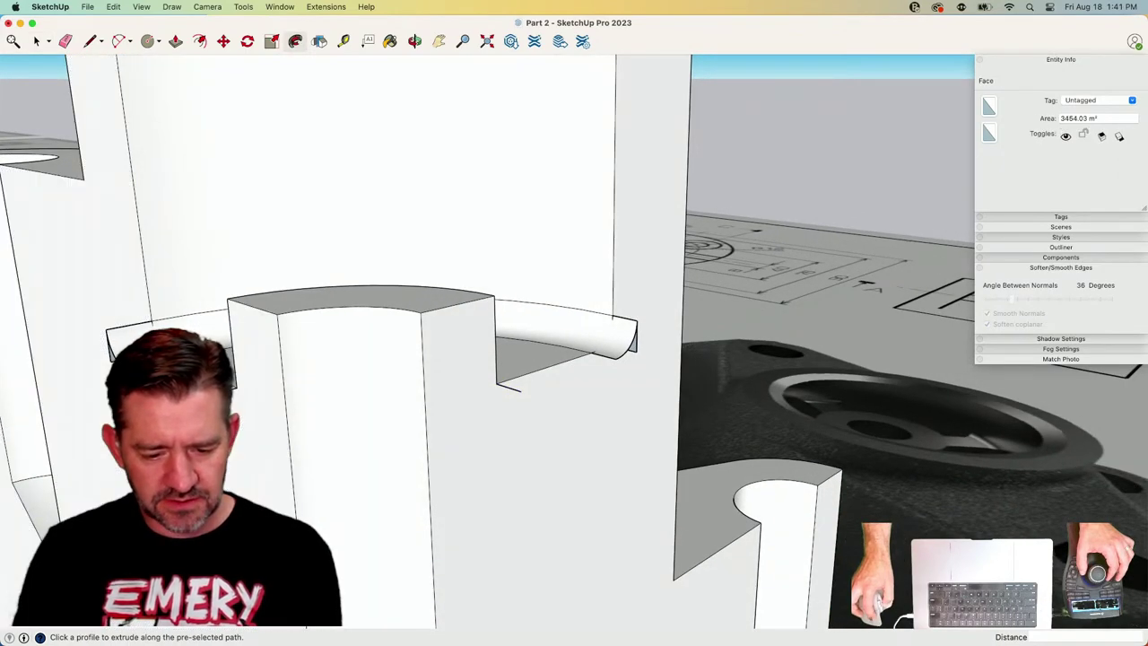
left_click(252, 367)
key("space")
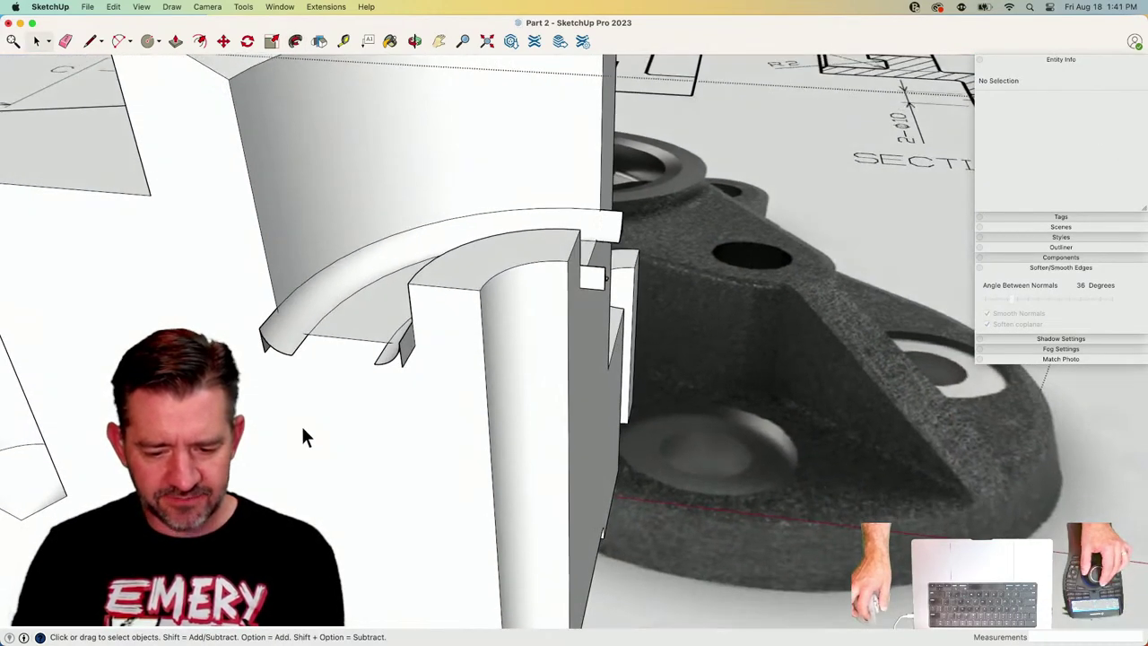
Close the recess opening on both cut faces with 10 by 5 m rectangles from the ring's top corner to the recess's outer corner.
key("r")
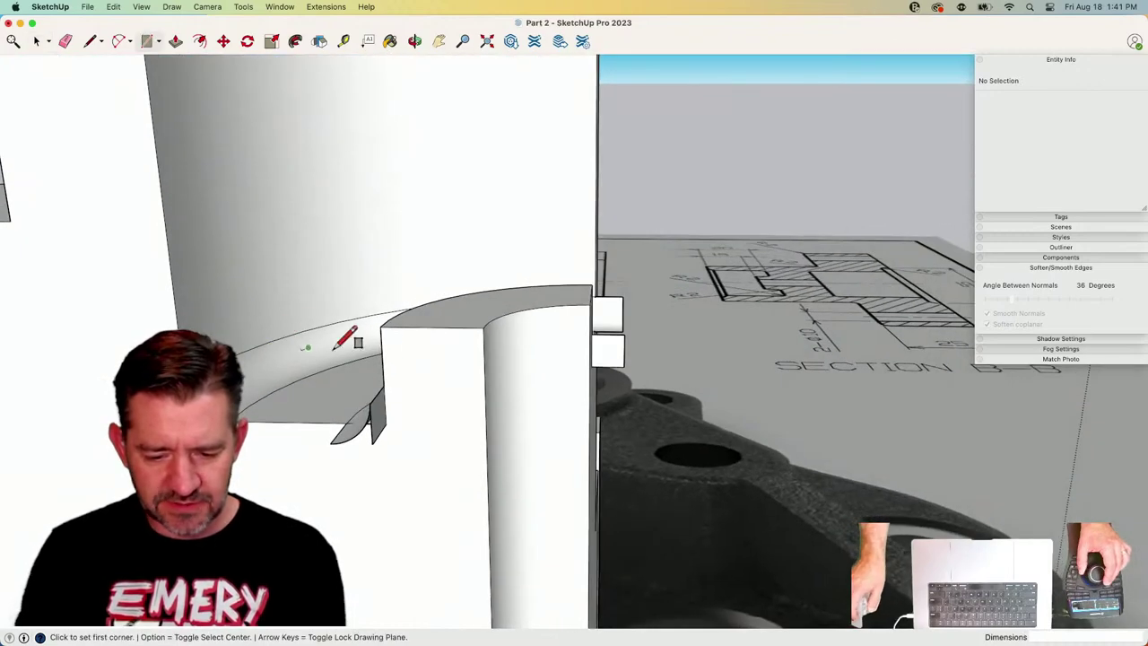
left_click(381, 329)
middle_click_drag(375, 331, 223, 343)
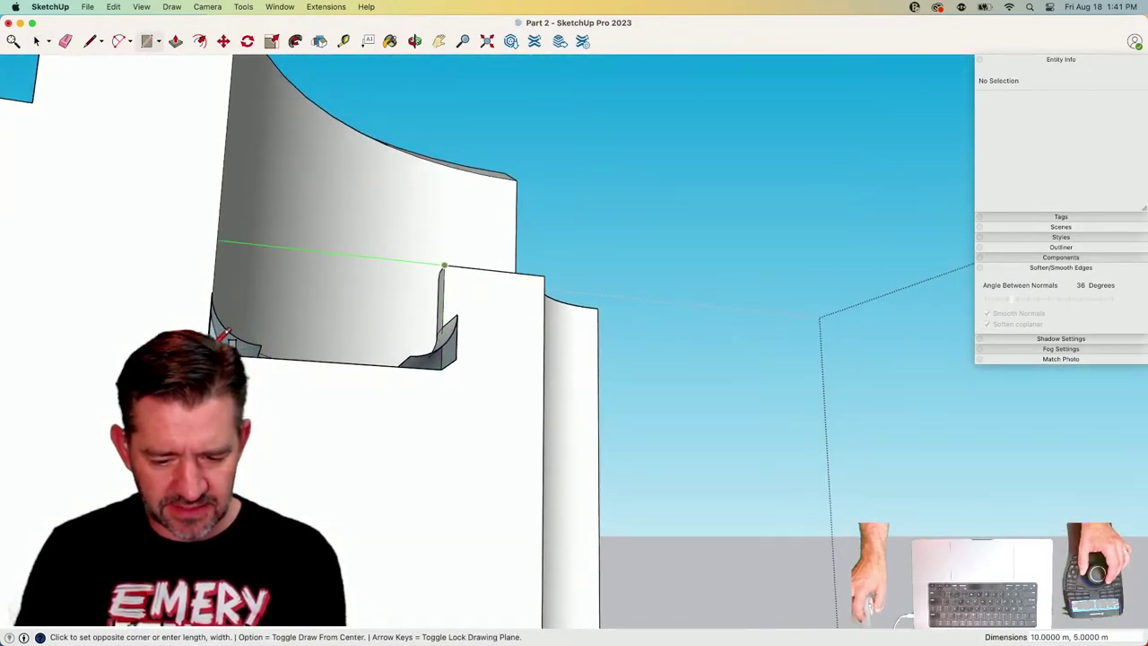
left_click(216, 343)
middle_click_drag(409, 425, 540, 403)
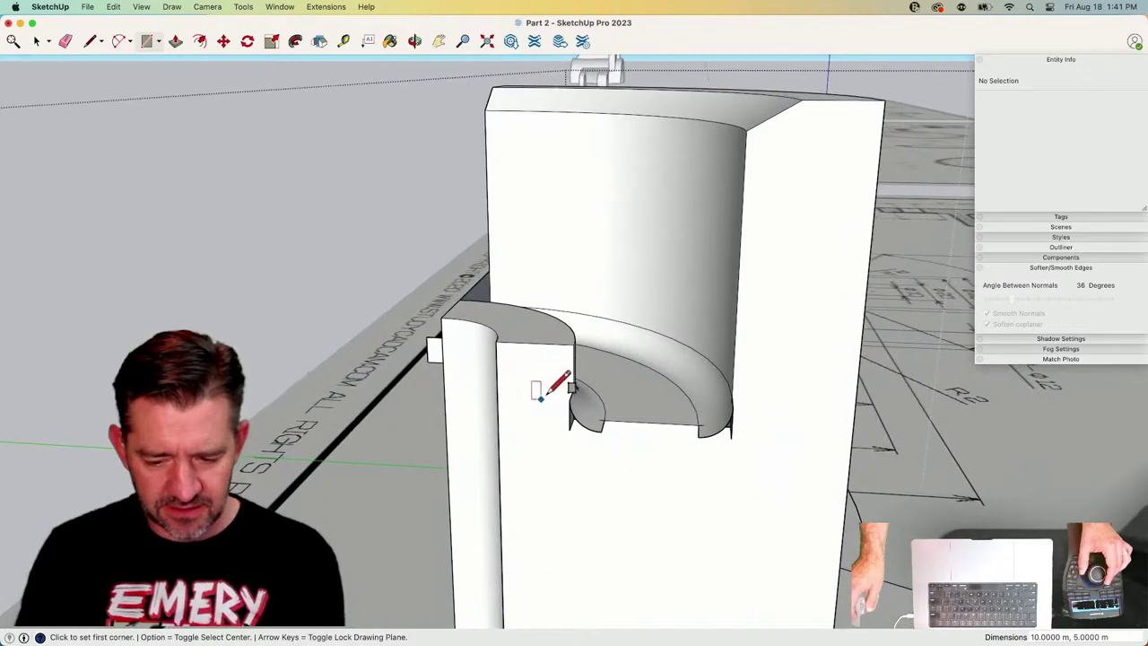
left_click(574, 341)
middle_click_drag(574, 341, 324, 253)
left_click(648, 439)
Select the swept fillets and the closing rectangles around the recess and intersect their faces.
key("space")
left_click_drag(324, 255, 697, 436)
middle_click_drag(696, 436, 625, 385)
right_click(625, 385)
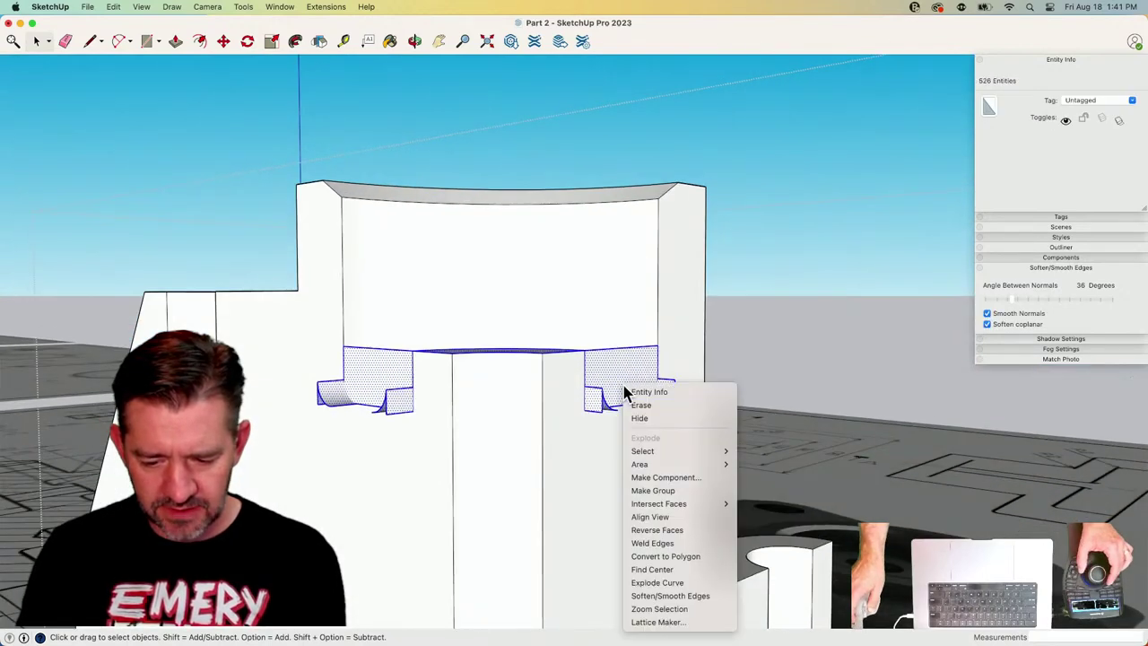
mouse_move(691, 504)
left_click(757, 503)
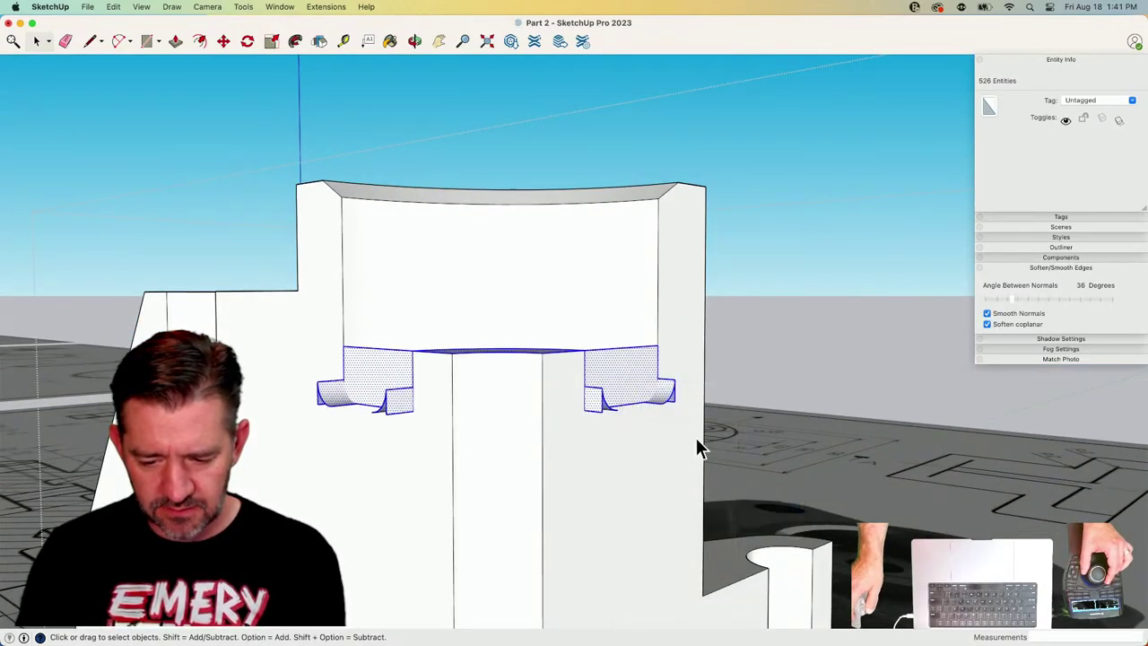
Delete the fillet overhang beyond one cut face and erase the closing face and leftover corner edges there.
middle_click_drag(697, 446, 702, 275)
left_click_drag(700, 266, 669, 400)
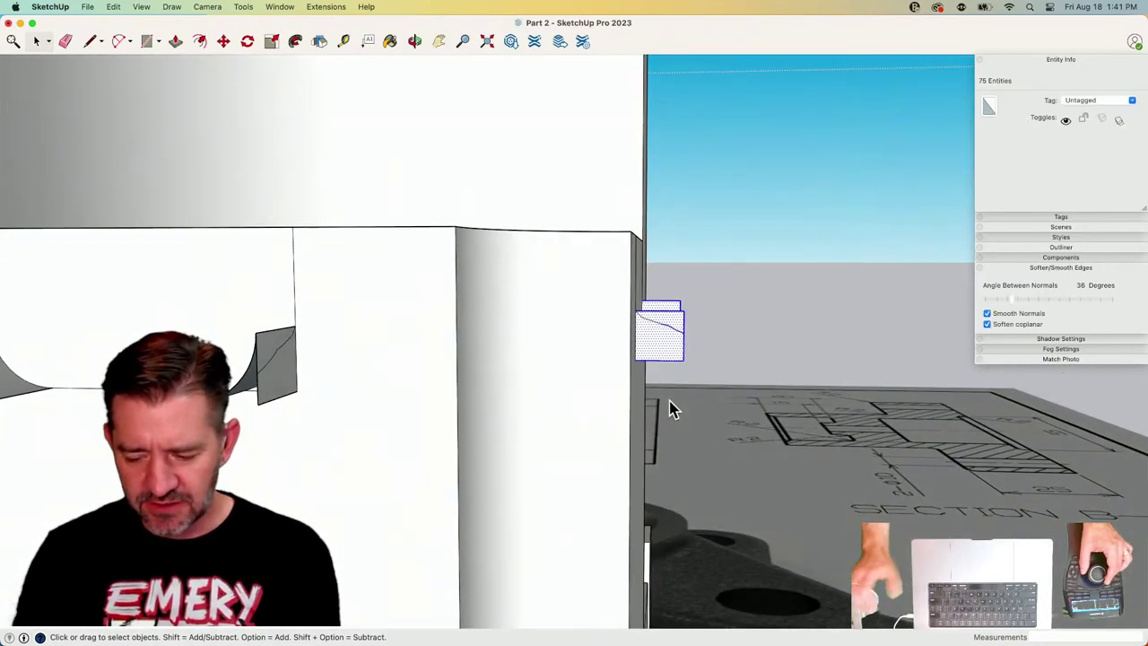
middle_click_drag(674, 409, 704, 323)
key("e")
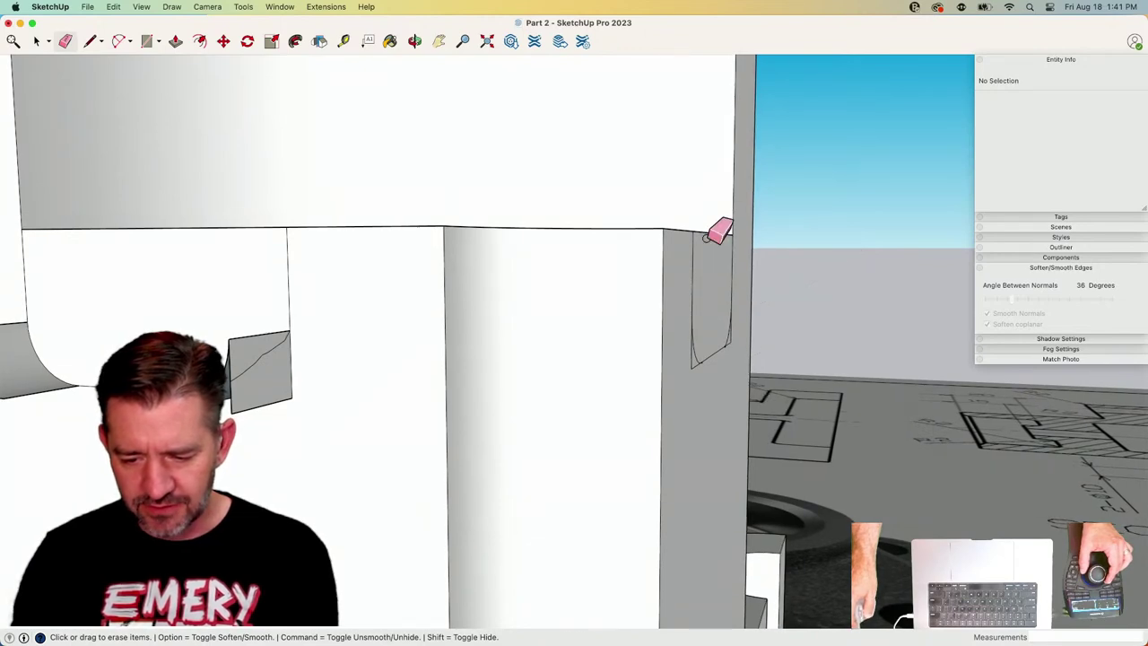
mouse_move(720, 231)
middle_mouse_down()
mouse_move(738, 379)
mouse_move(615, 385)
mouse_move(700, 391)
mouse_move(666, 397)
mouse_move(704, 285)
mouse_move(797, 382)
mouse_move(754, 418)
mouse_move(709, 349)
mouse_move(709, 373)
mouse_move(722, 374)
mouse_move(638, 334)
mouse_move(657, 383)
mouse_move(780, 326)
mouse_move(863, 413)
mouse_move(809, 361)
middle_mouse_up()
left_click(748, 412)
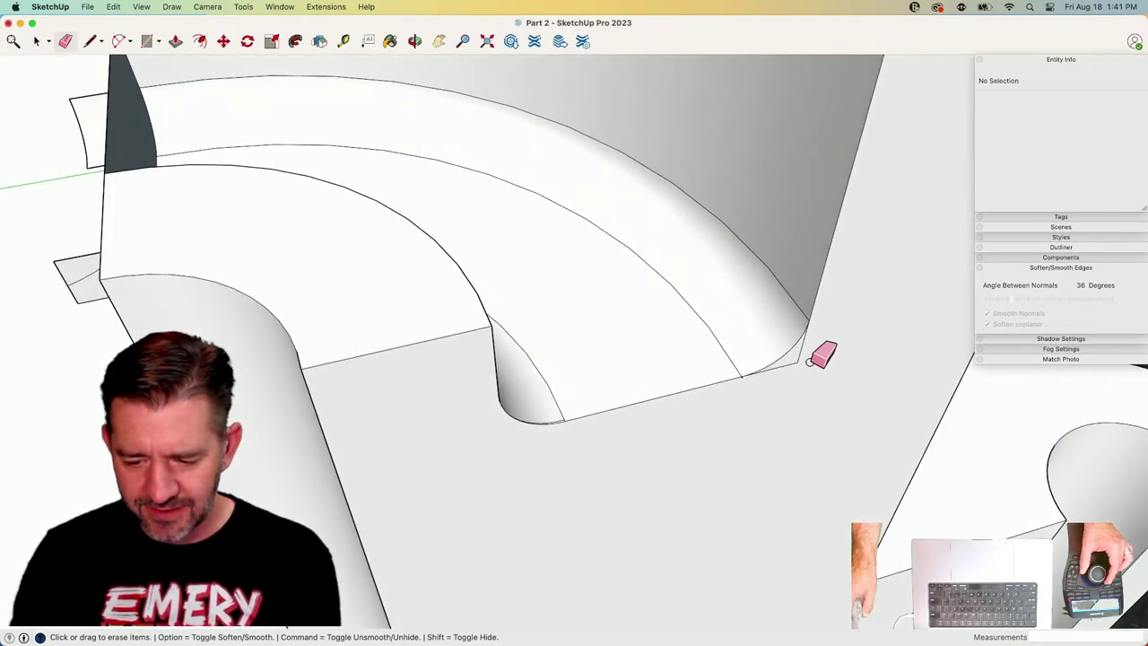
scroll(781, 379, "up", 5)
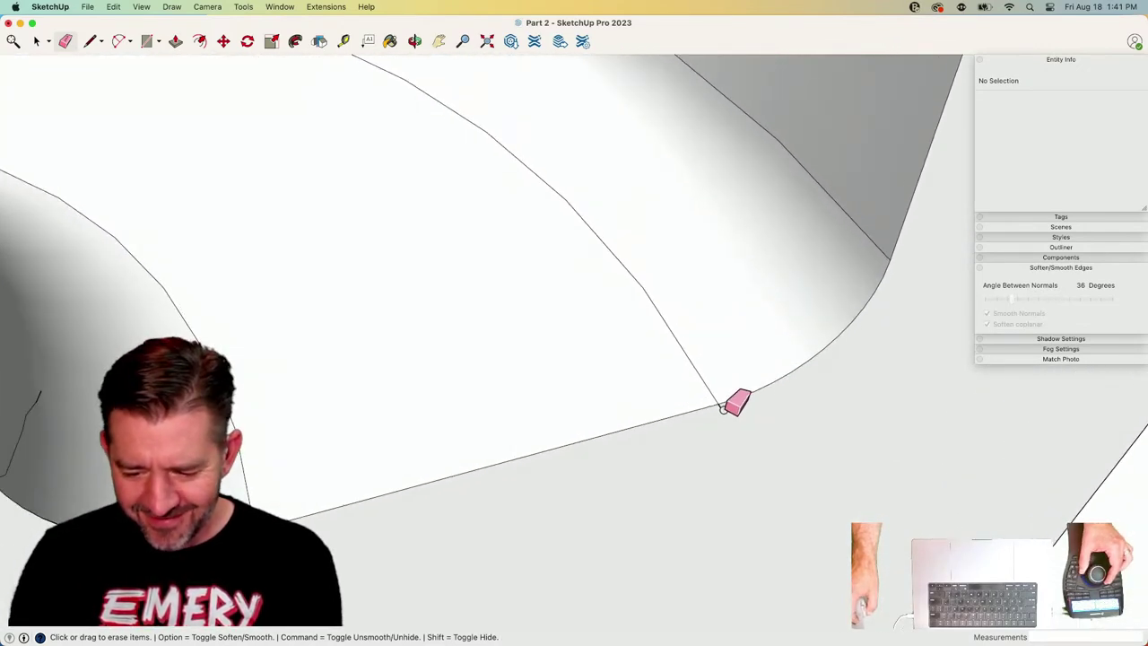
left_click(721, 408)
Erase the stray line on the inner ring's fillet, try erasing the thin edge at its base, and undo that last erasure.
mouse_move(753, 413)
middle_mouse_down()
mouse_move(526, 230)
mouse_move(556, 330)
middle_mouse_up()
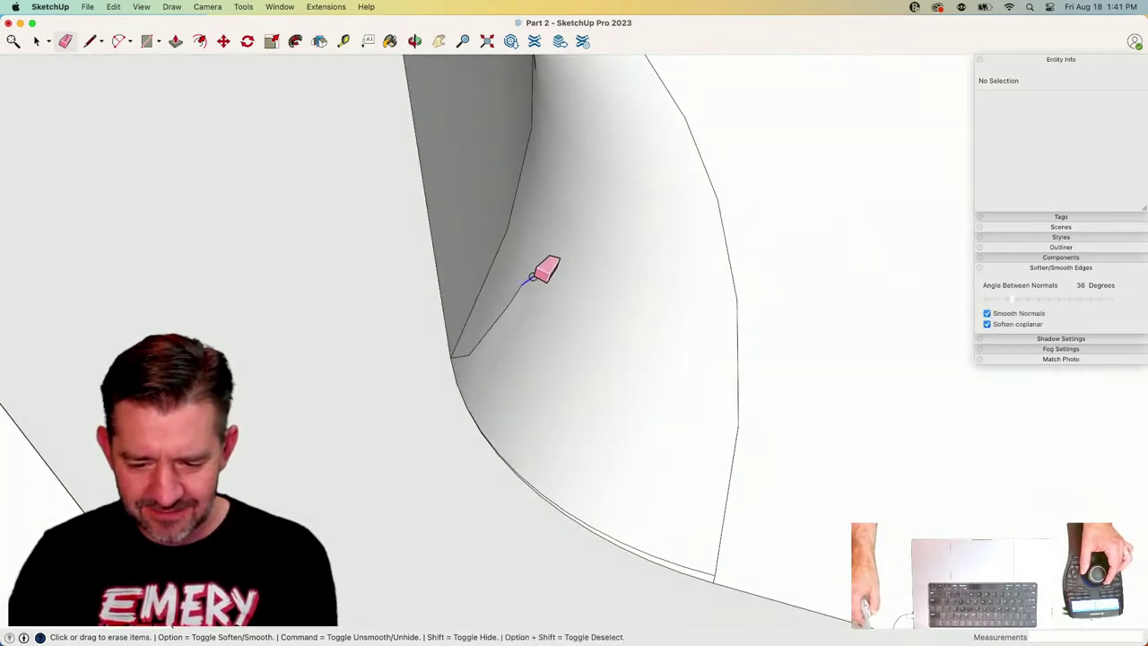
left_click(468, 350)
left_click(619, 411)
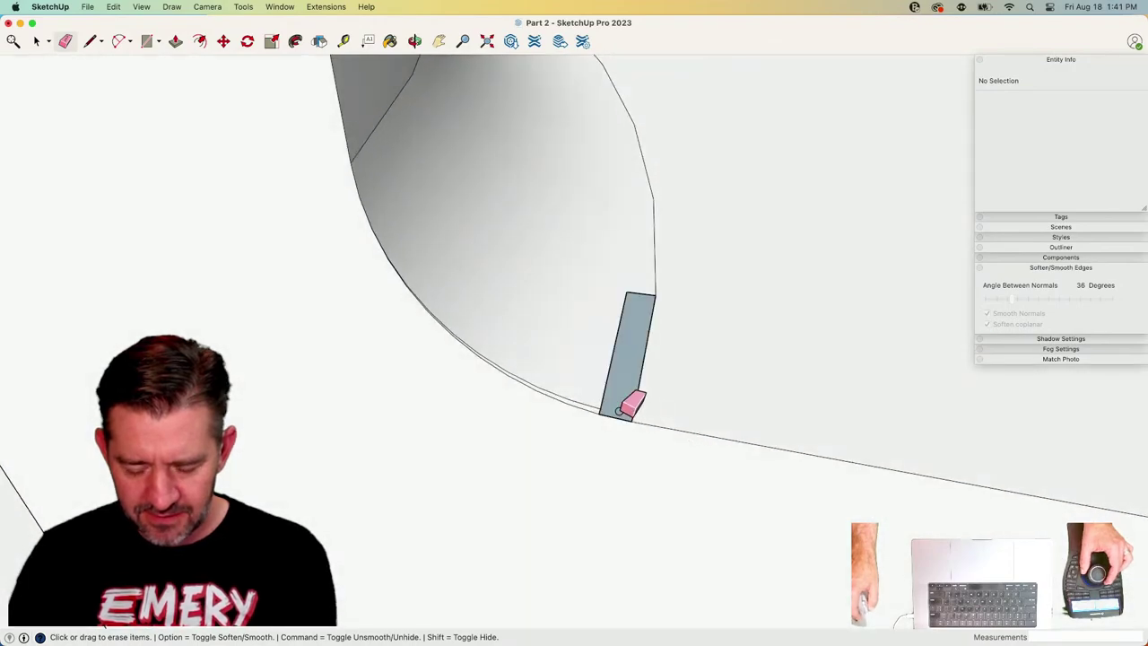
key("super+z")
mouse_move(628, 403)
middle_mouse_down()
mouse_move(646, 361)
mouse_move(557, 358)
middle_mouse_up()
Delete the fillet overhang sticking out beyond the other cut face.
key("space")
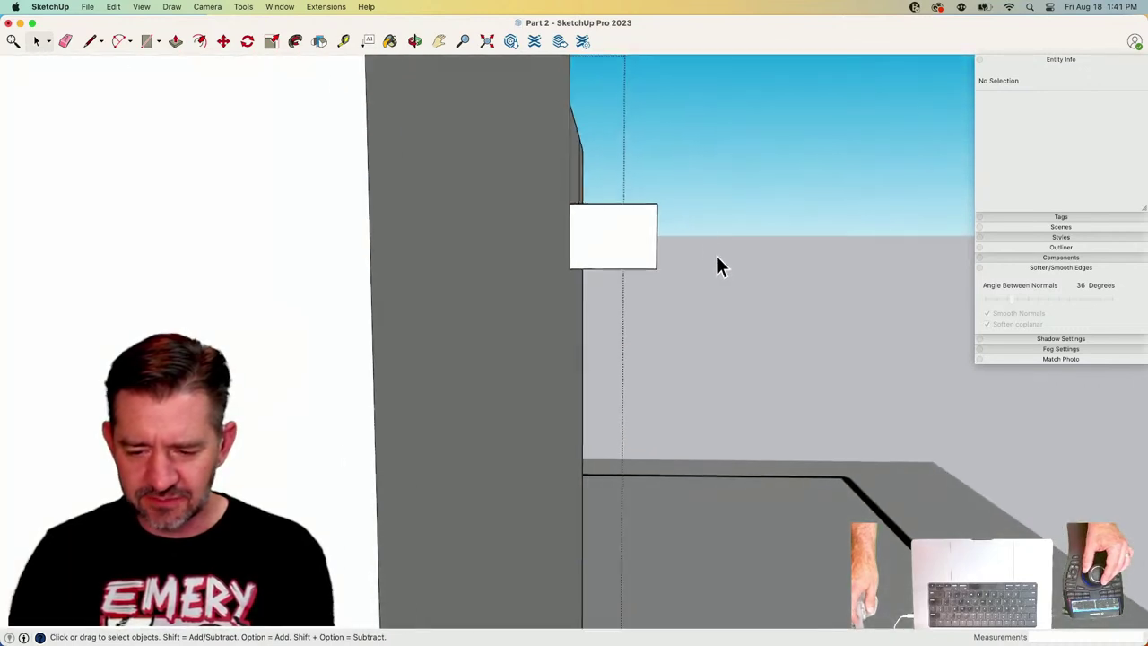
middle_click_drag(716, 255, 691, 170)
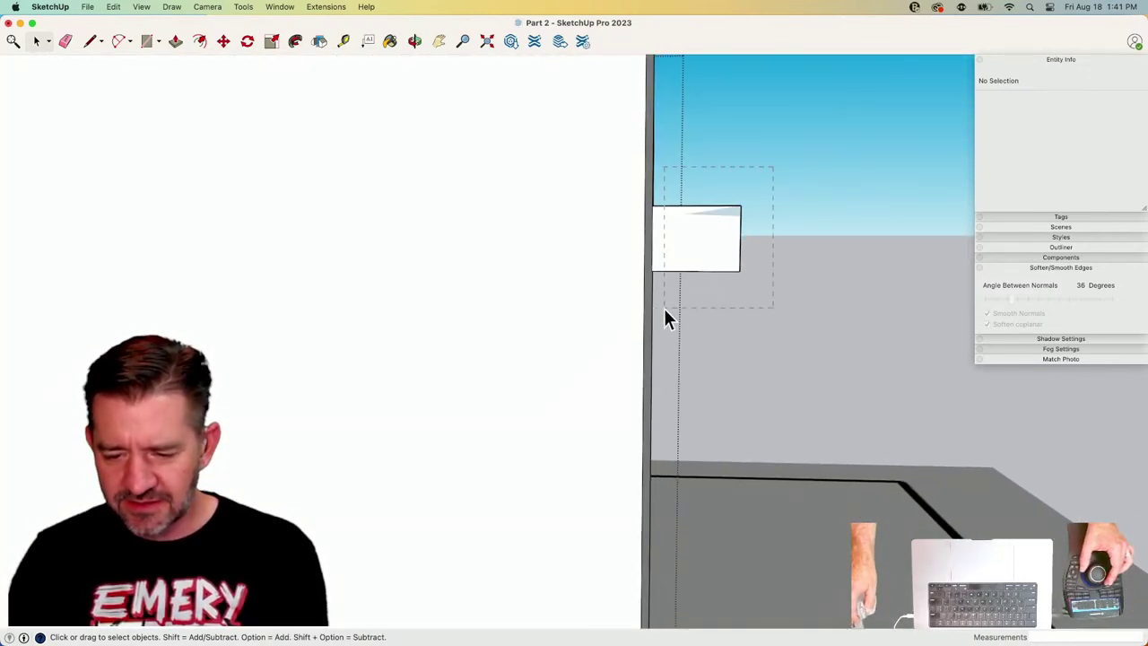
left_click_drag(664, 307, 660, 310)
key("Delete")
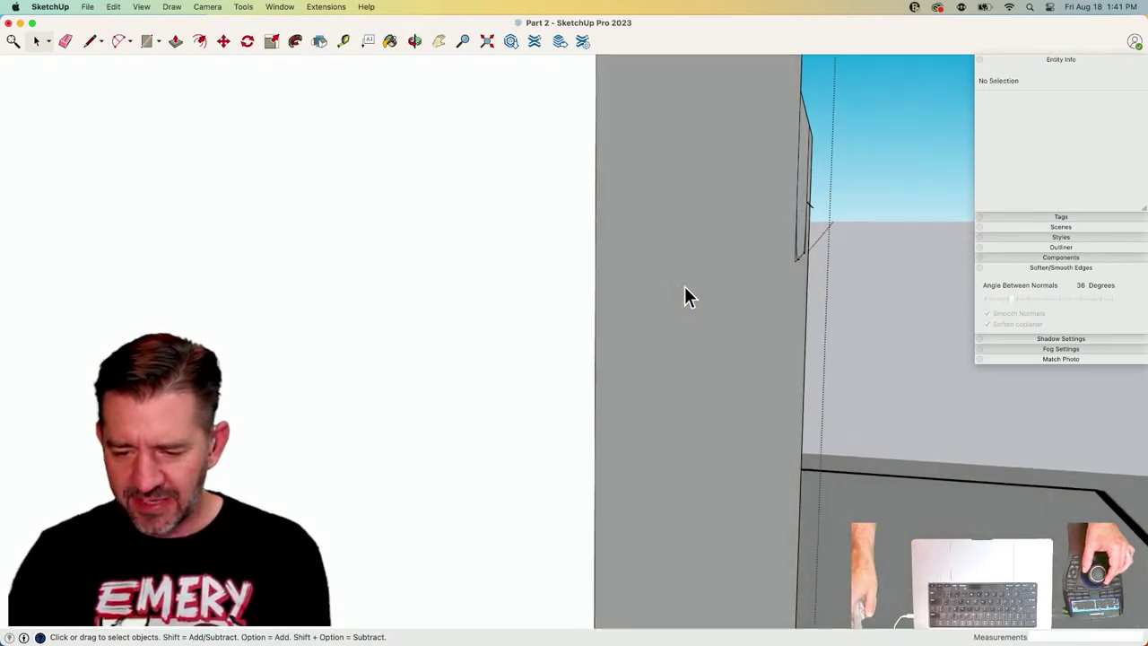
Erase the closing face, the leftover corner edges and the stray line on the ring's fillet at the other cut face.
key("e")
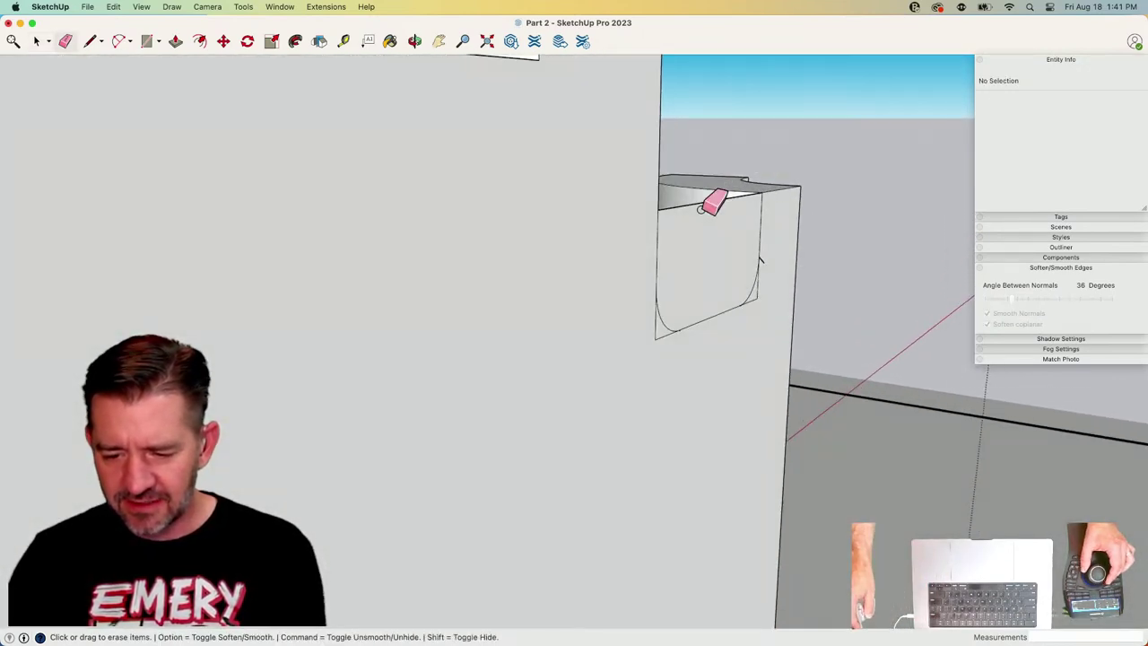
middle_click_drag(809, 251, 731, 255)
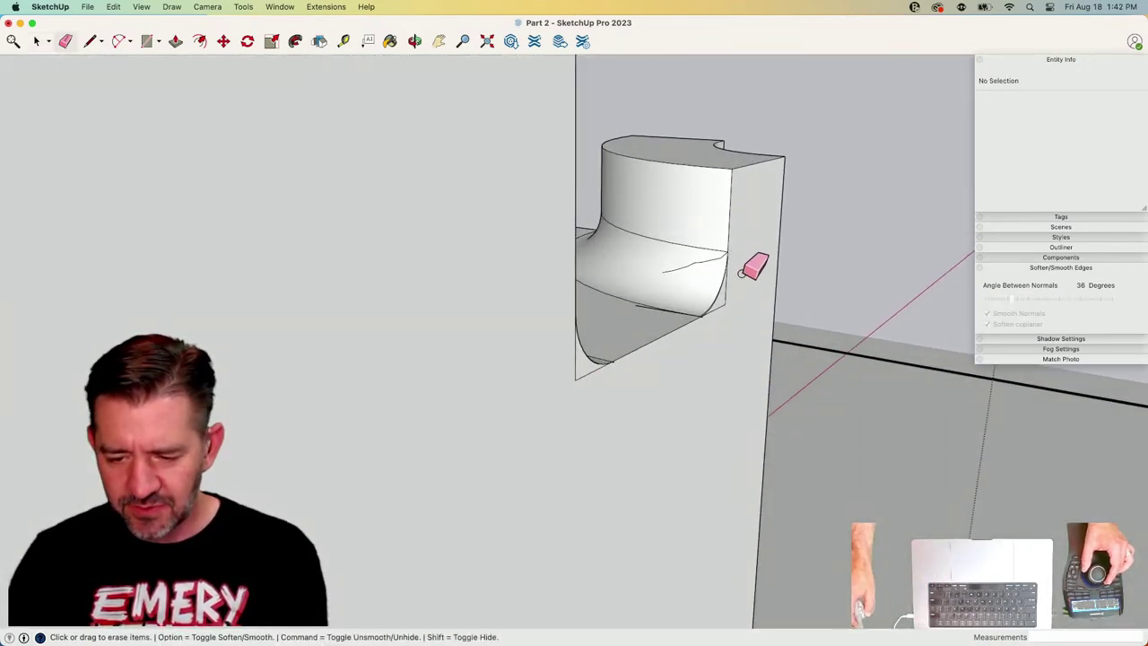
scroll(711, 348, "up", 6)
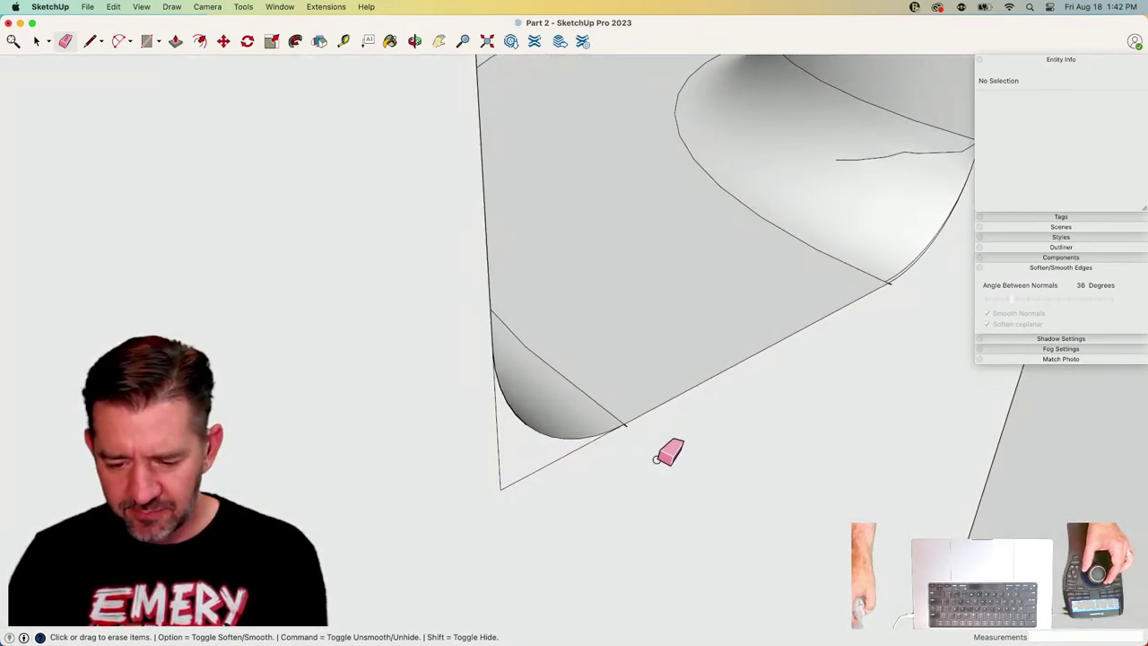
left_click_drag(508, 477, 497, 475)
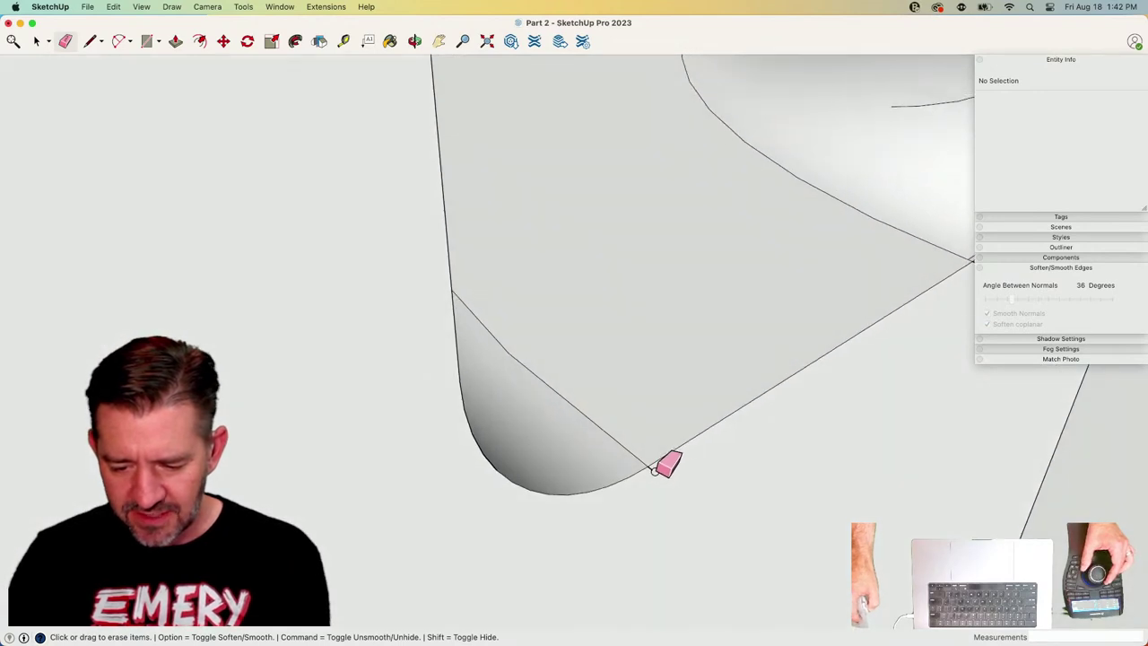
mouse_move(661, 467)
middle_mouse_down()
mouse_move(938, 321)
mouse_move(834, 336)
middle_mouse_up()
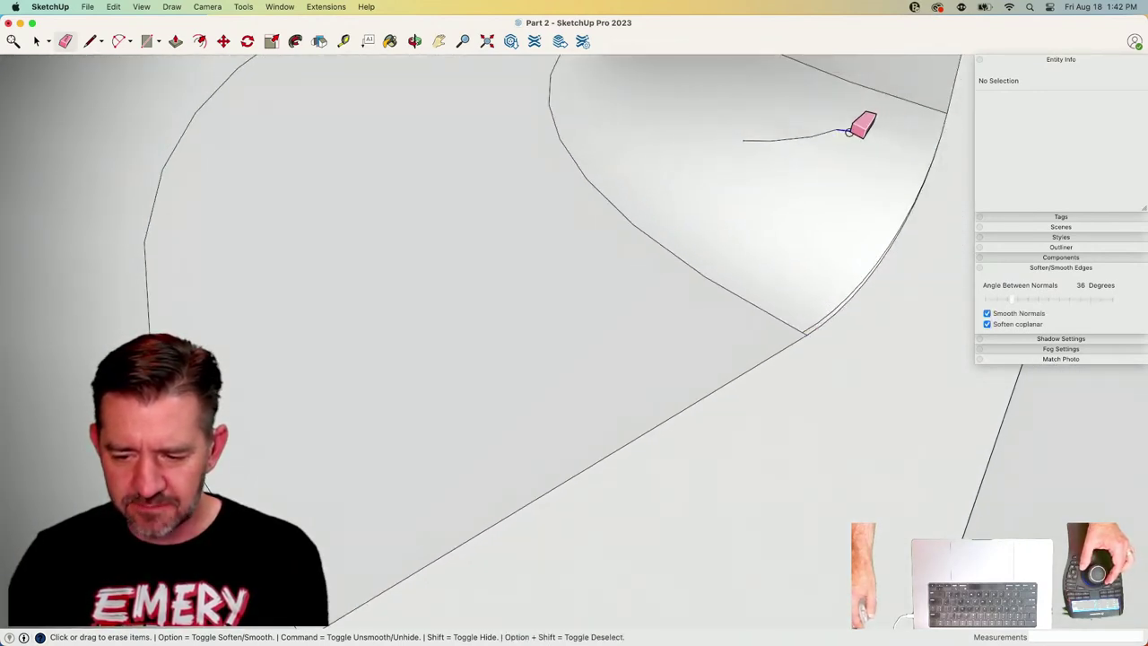
left_click_drag(743, 143, 735, 143)
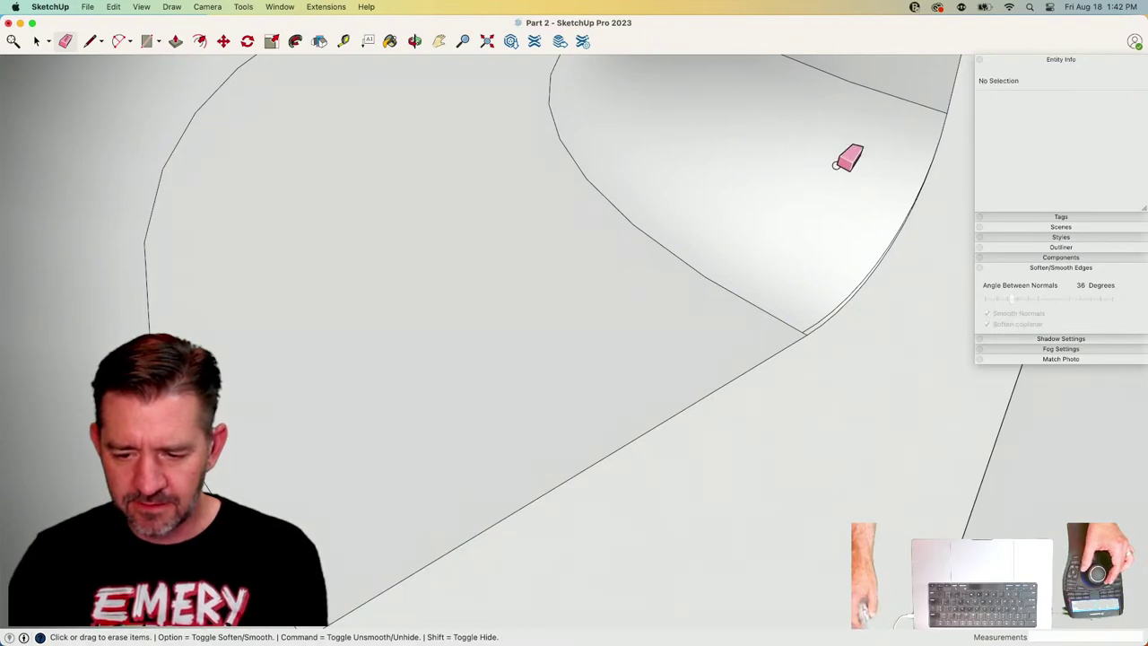
Finish editing the quarter component and return to the whole part.
key("space")
scroll(966, 289, "down", 5)
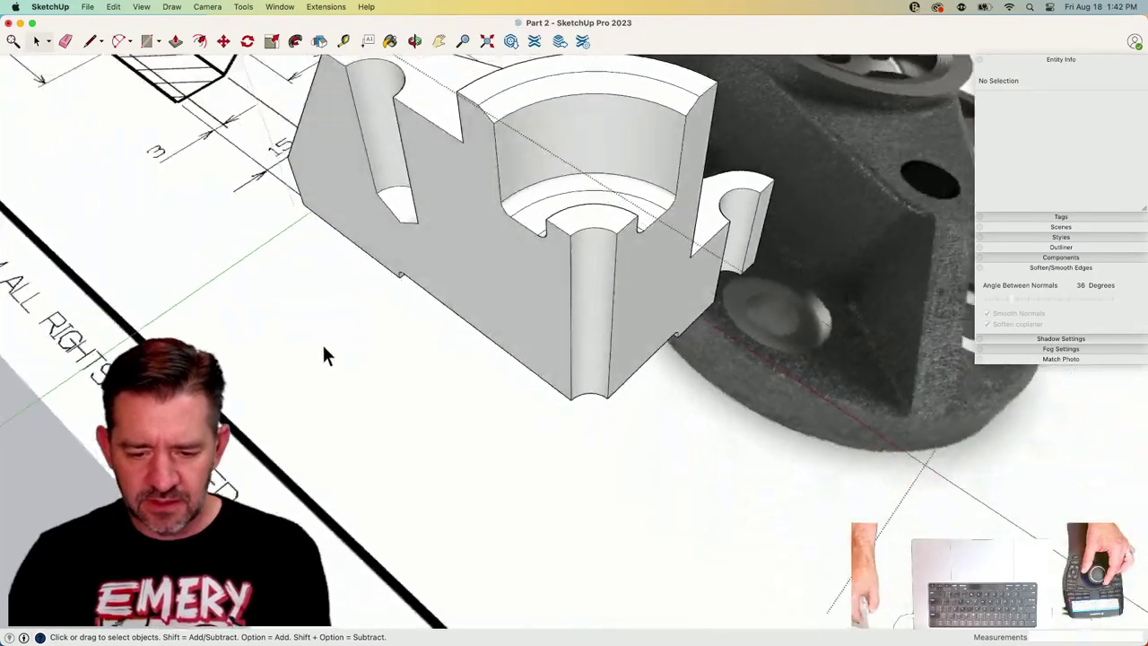
left_click(295, 372)
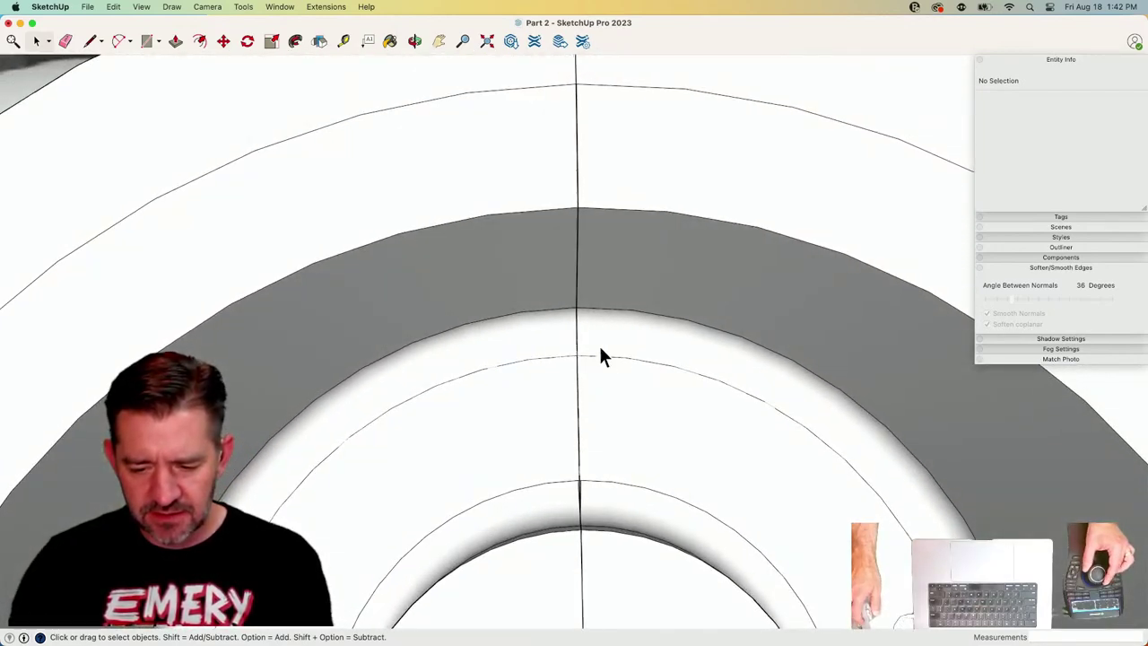
Draw a 1.25 m line on the recess floor, perpendicular to the seam between the quarters.
key("l")
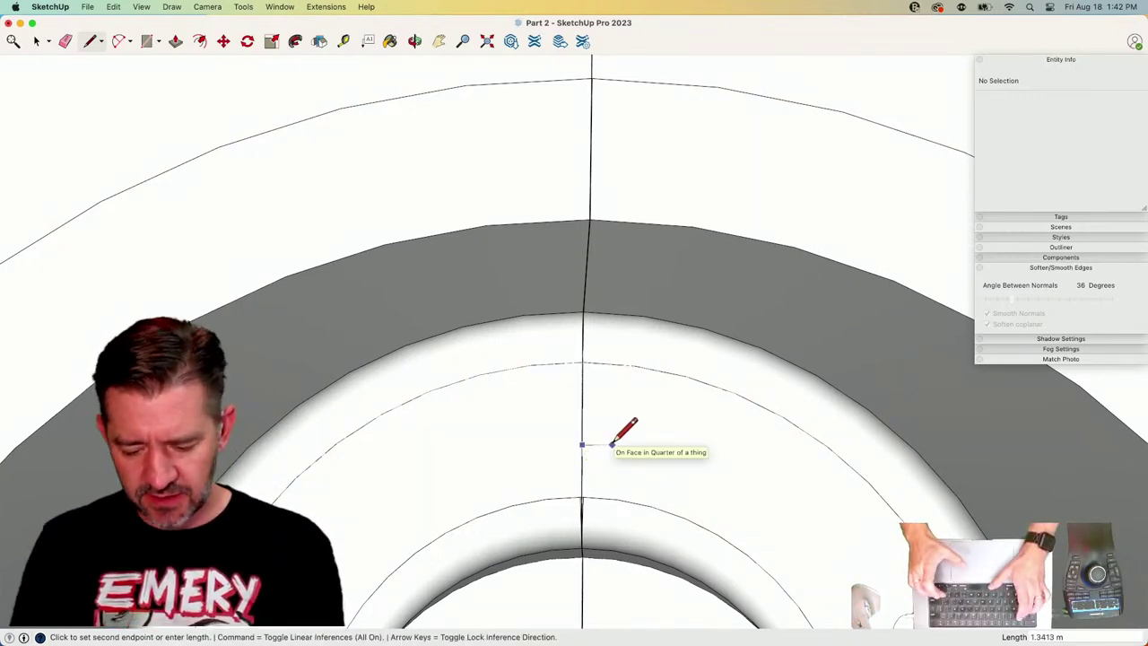
type("1.25")
key("Return")
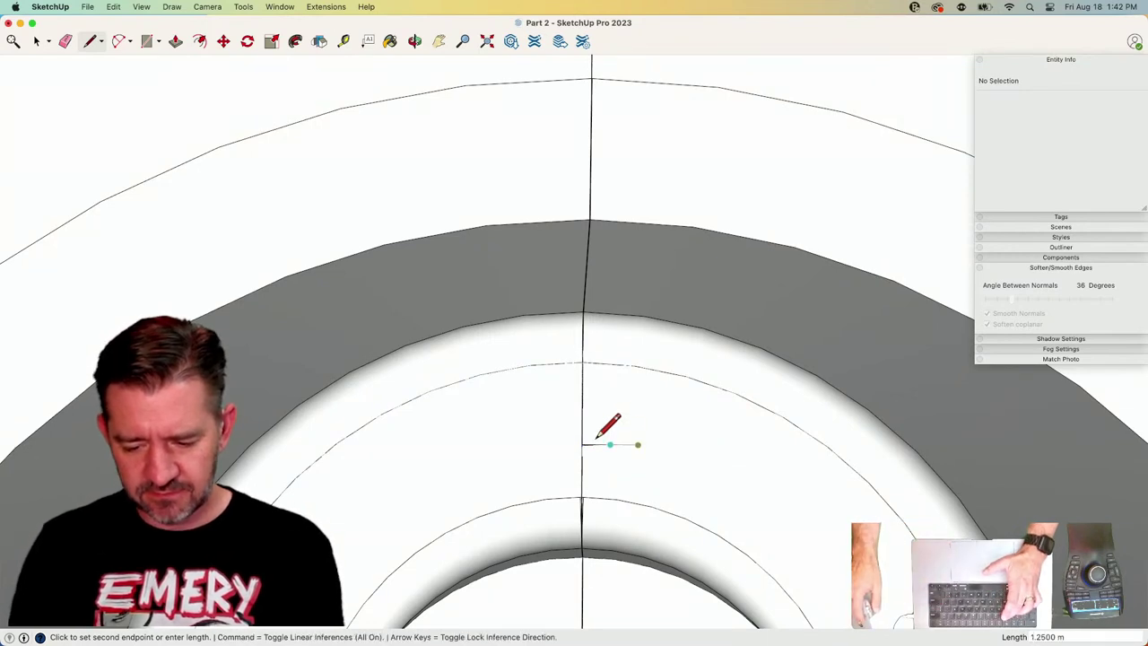
Complete a rectangle 5 m wide and about 1.79 m deep across the quarter seam on the recess floor.
type("5")
key("Return")
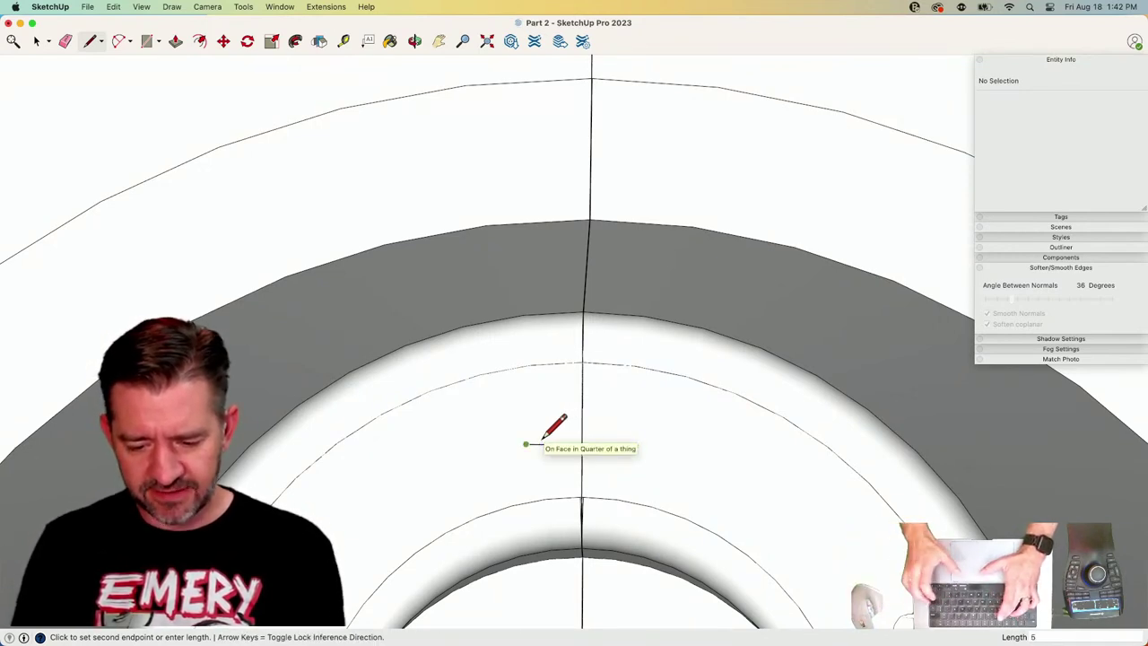
left_click(525, 444)
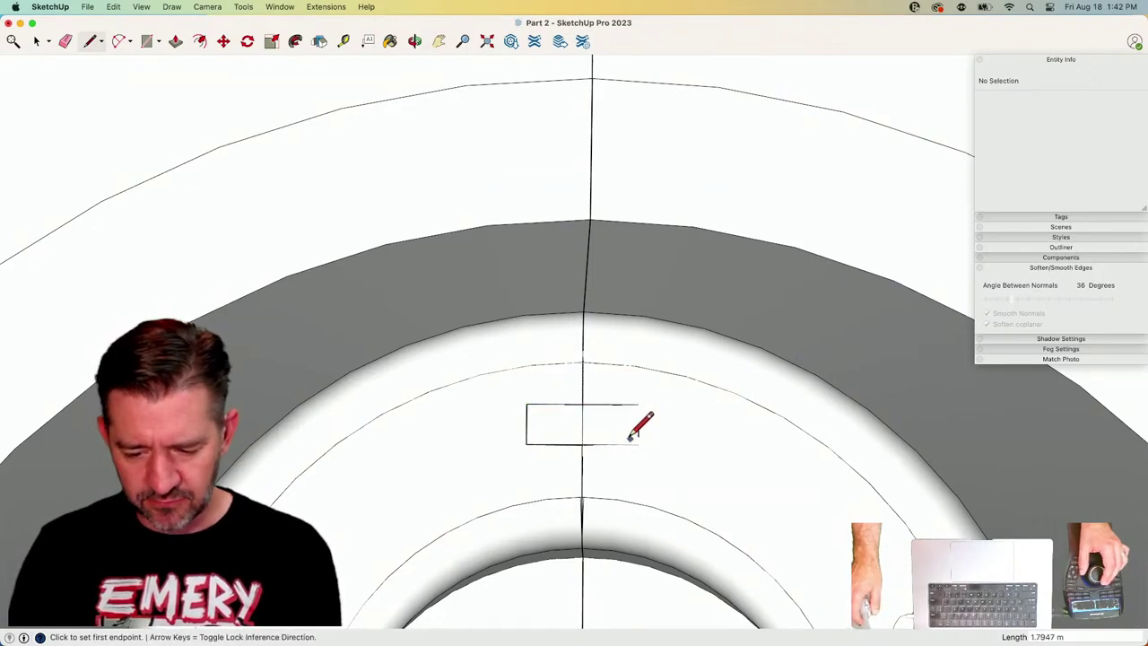
key("space")
scroll(599, 529, "down", 5)
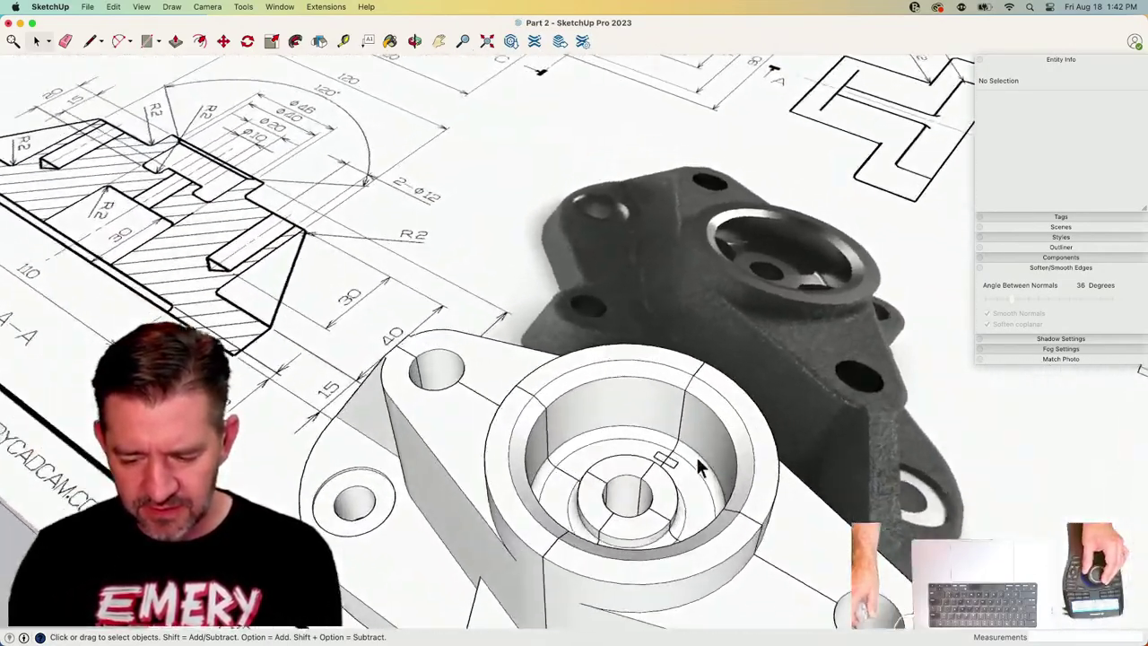
Push/Pull both halves of the rectangle up 5 m, level with the top of the inner ring.
key("p")
left_click(624, 467)
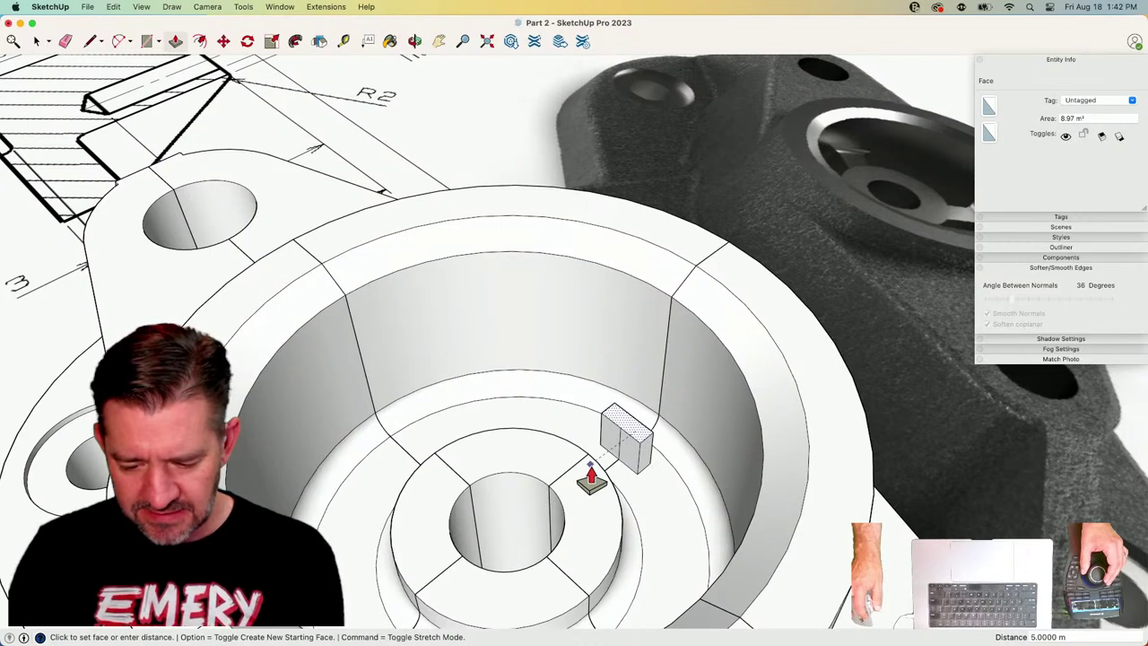
left_click(586, 468)
left_click(632, 467)
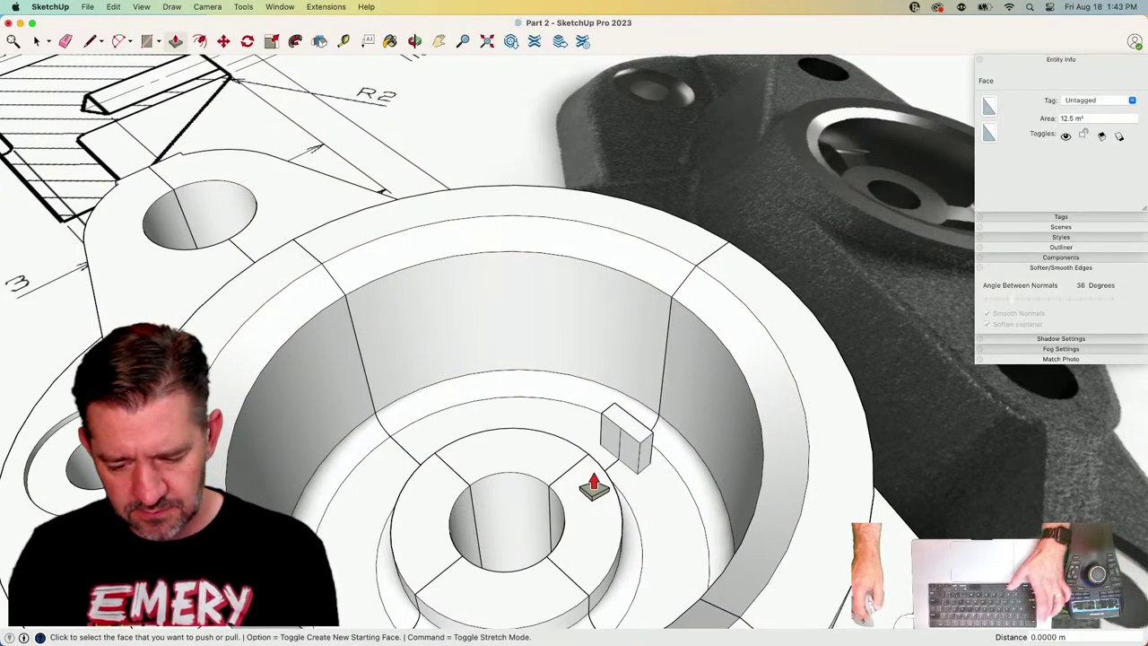
Erase the block's dividing seam lines and extend its ends into the inner ring and about 9.04 m outward through the bore wall.
key("e")
mouse_move(617, 437)
middle_mouse_down()
mouse_move(643, 461)
mouse_move(571, 484)
mouse_move(533, 481)
mouse_move(544, 379)
mouse_move(559, 418)
middle_mouse_up()
key("p")
left_click(558, 421)
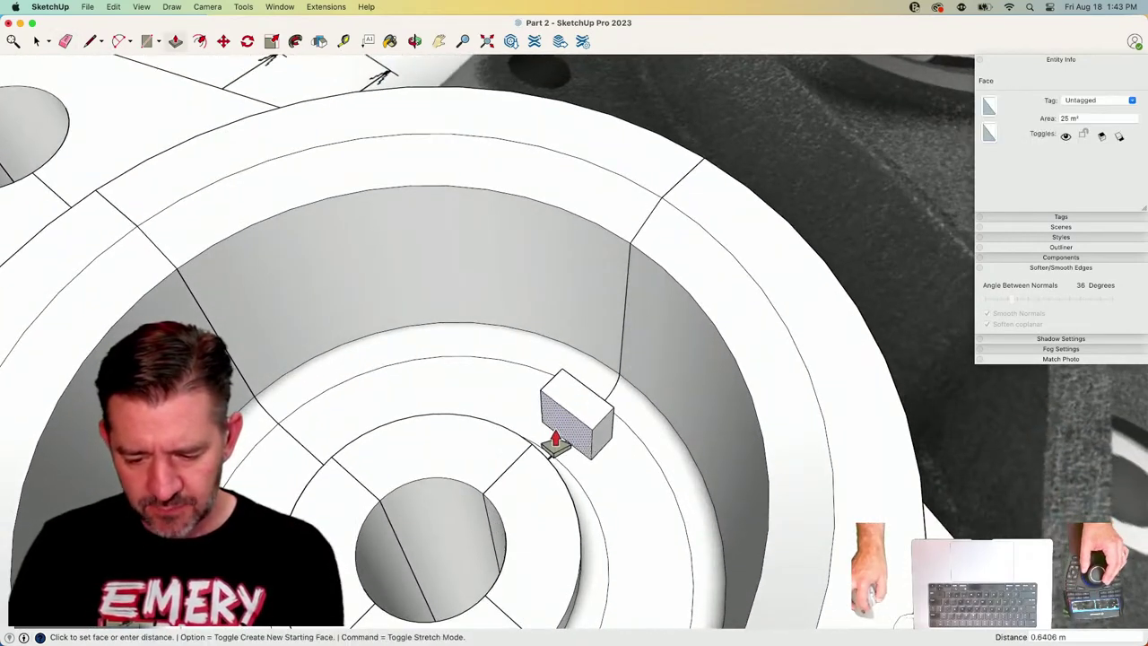
left_click(499, 480)
middle_click_drag(498, 480, 636, 509)
left_click(700, 495)
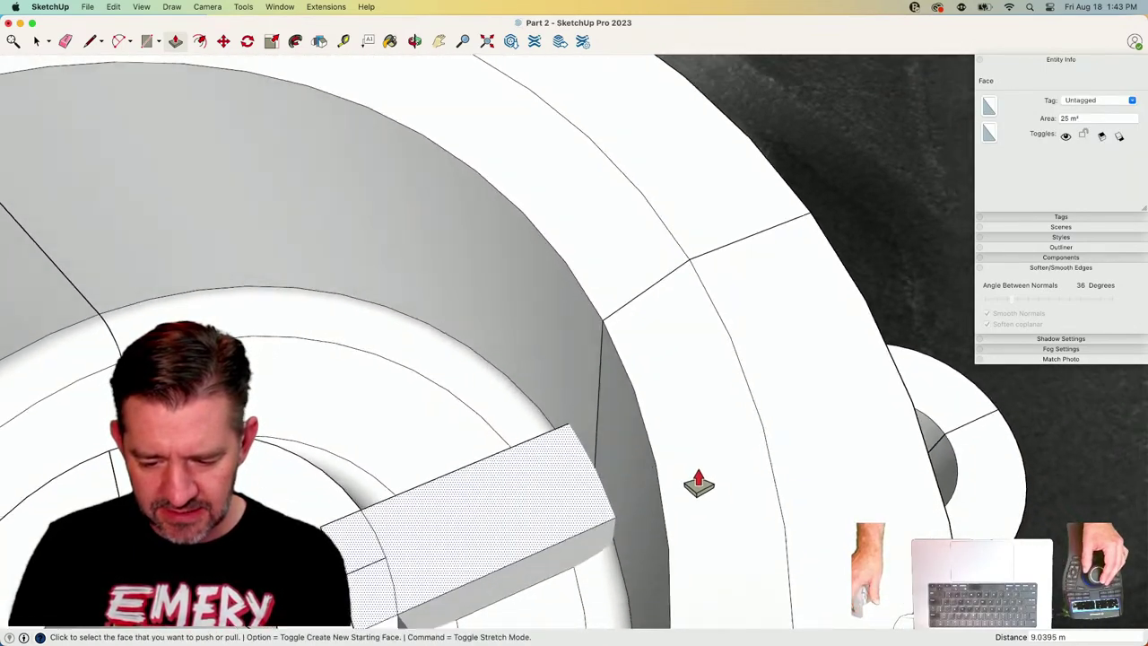
Make the whole bar geometry into a group.
key("space")
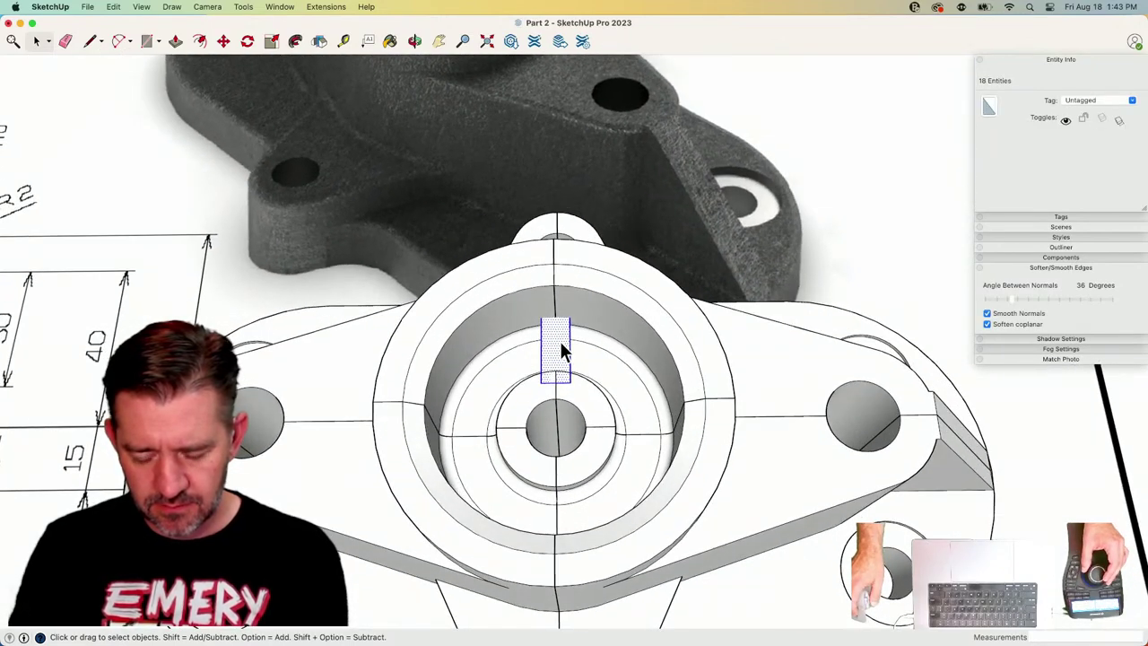
right_click(561, 341)
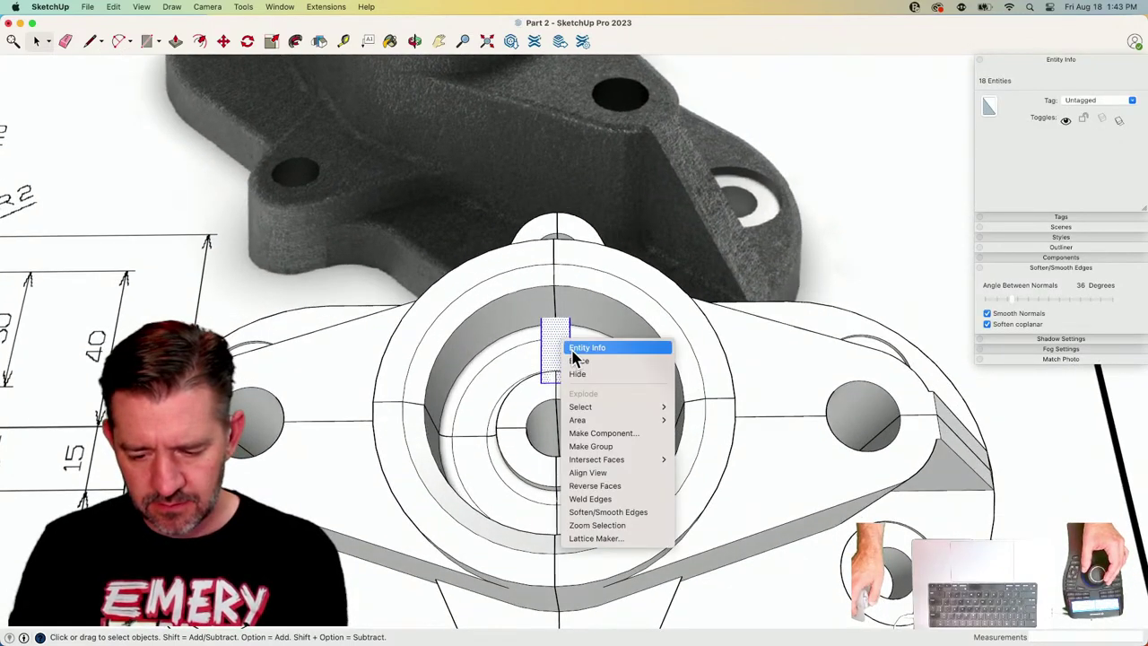
left_click(631, 447)
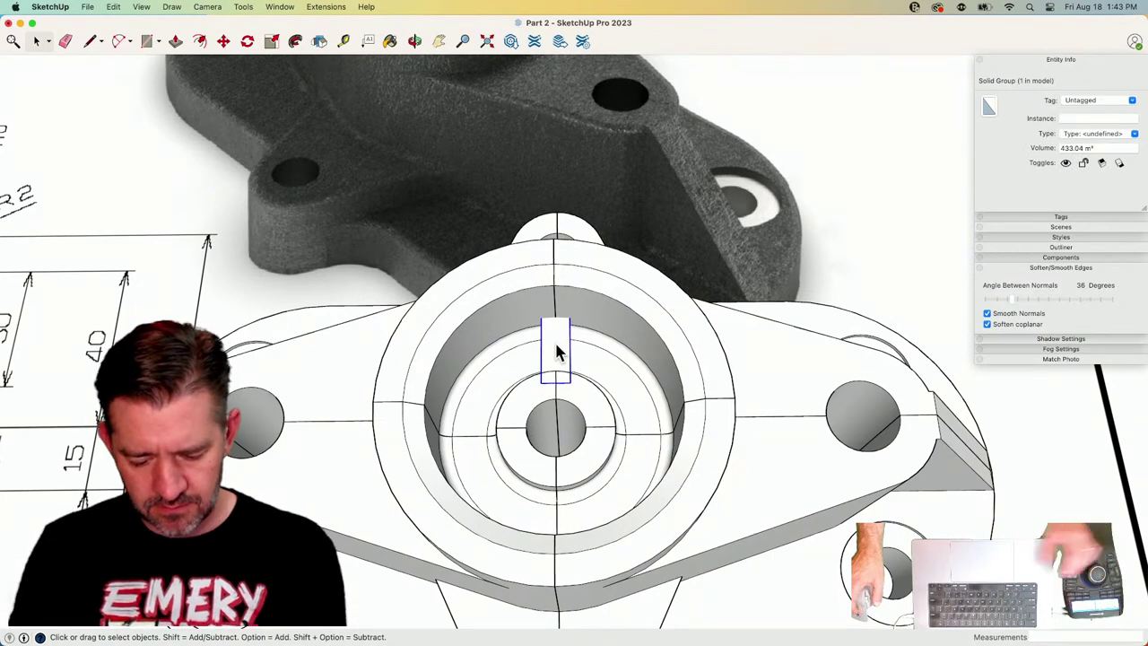
Cut the bar group and paste it in place inside the quarter component.
key("super+x")
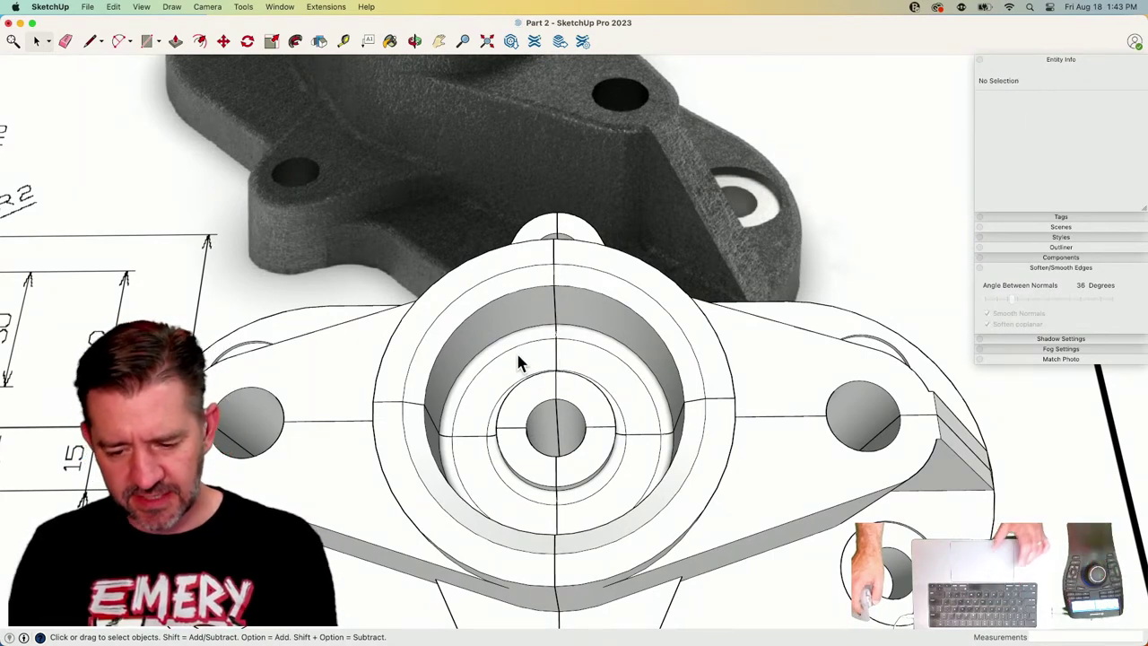
double_click(518, 356)
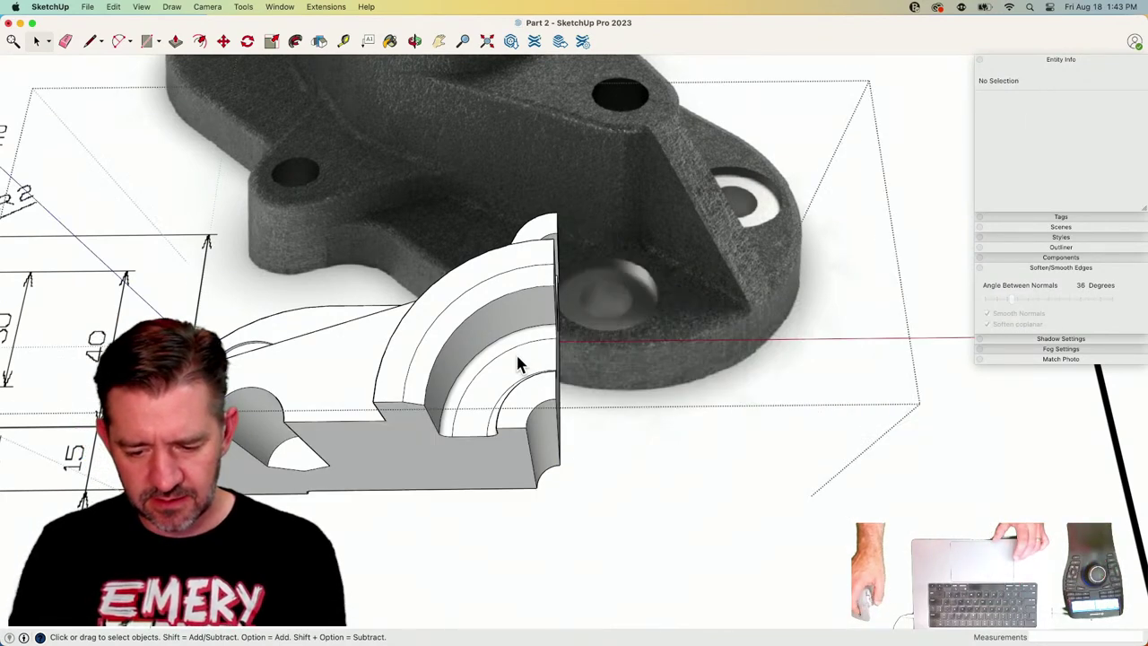
left_click(114, 7)
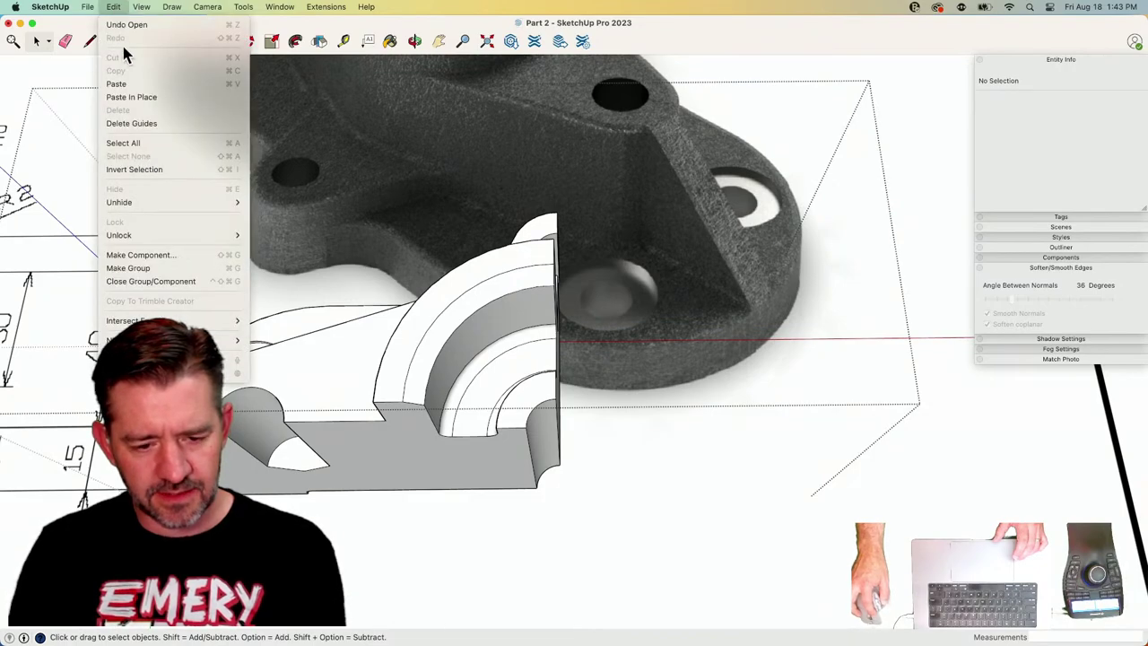
left_click(131, 94)
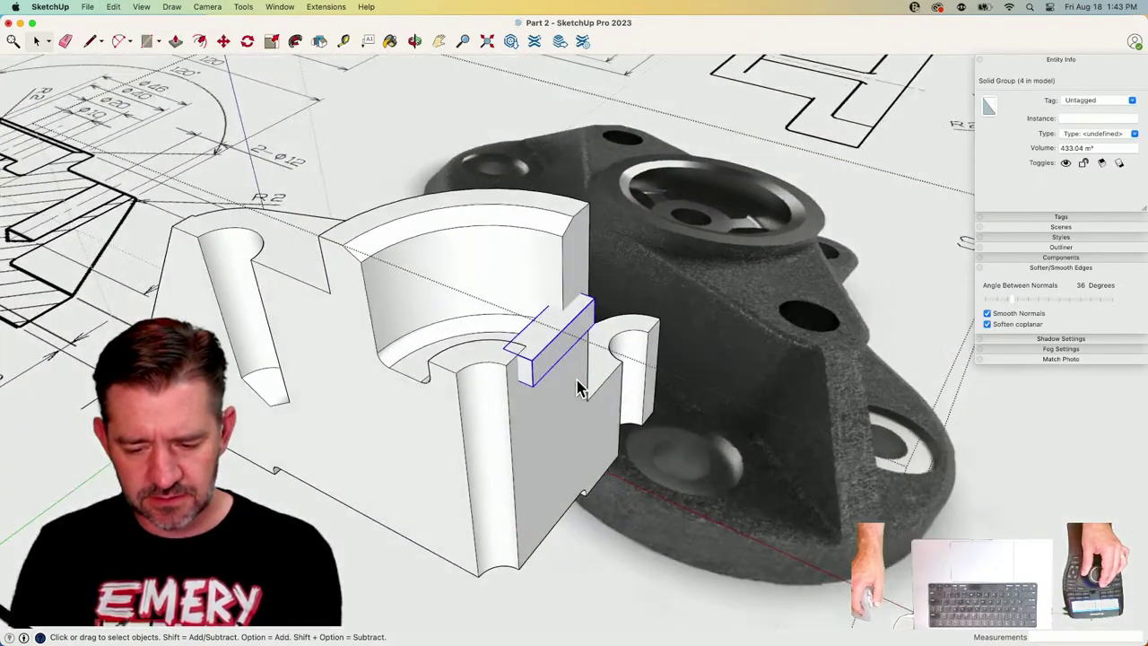
Rotate a copy of the bar 90 degrees about the central bore axis onto the quarter's other cut face.
key("q")
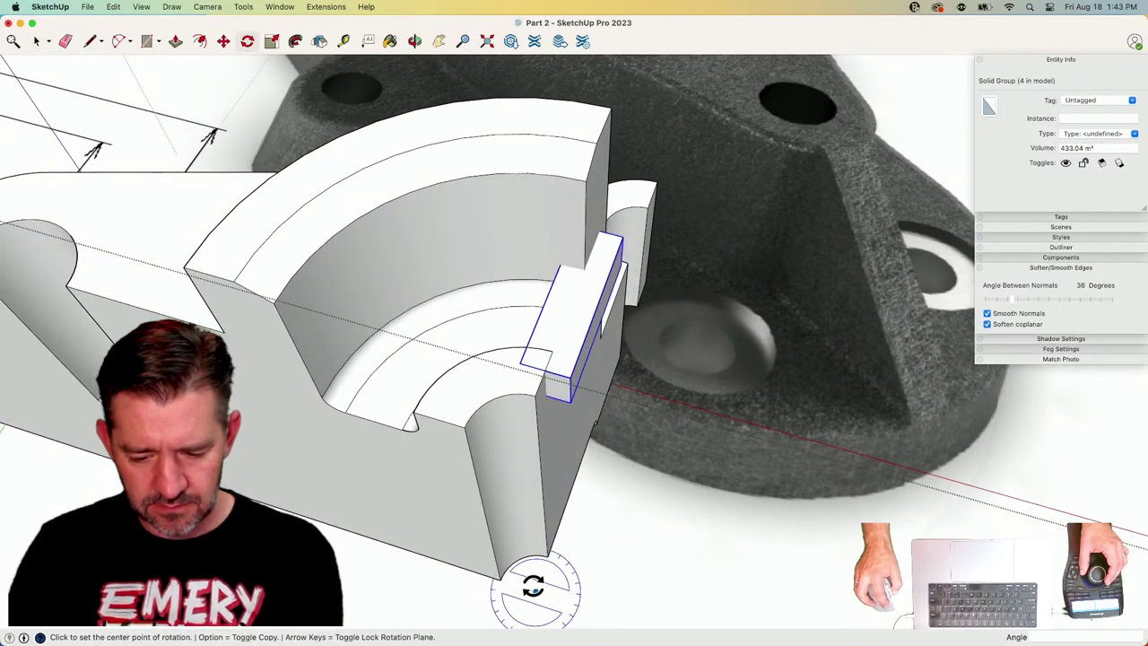
left_click(535, 588)
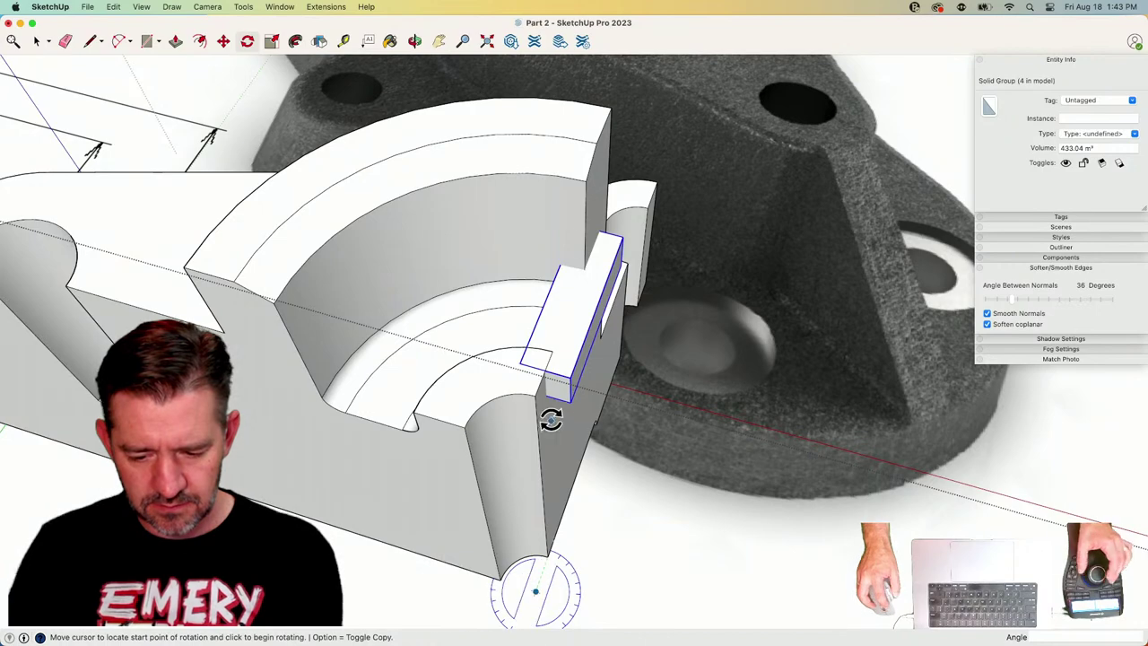
left_click(553, 352)
key("alt")
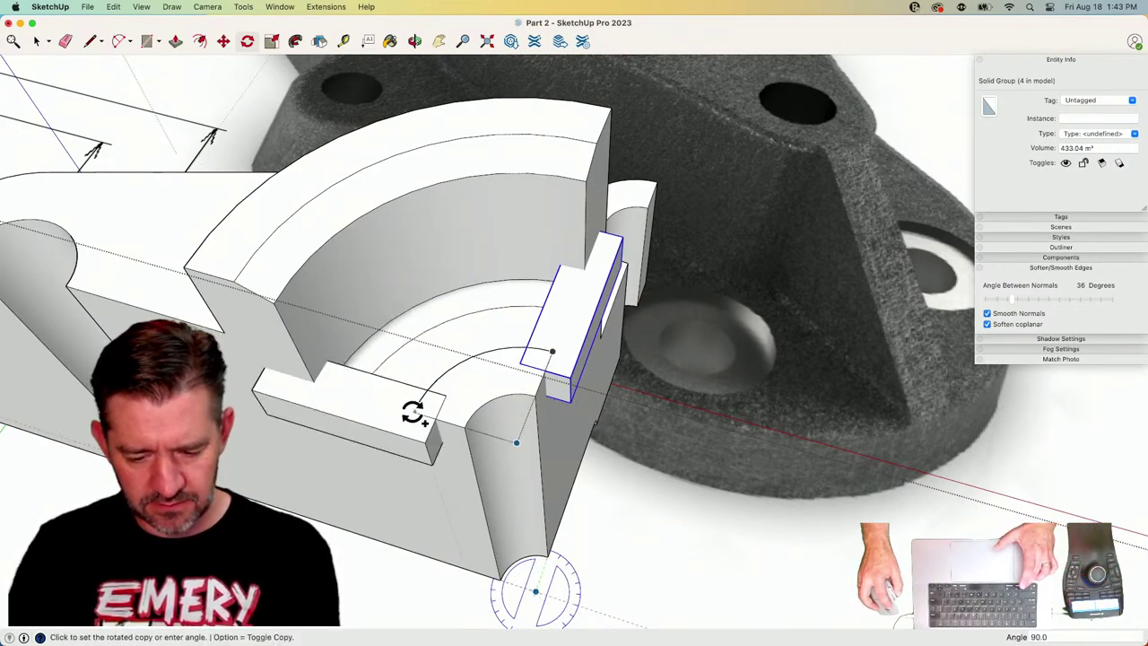
left_click(413, 412)
key("p")
left_click(430, 359)
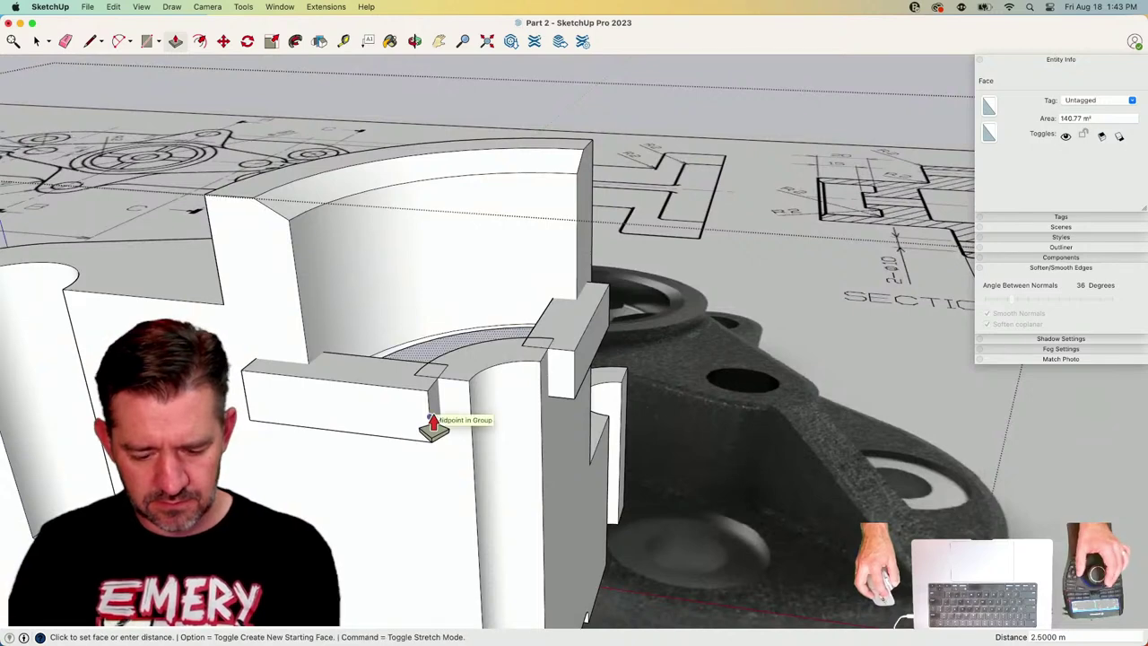
key("Escape")
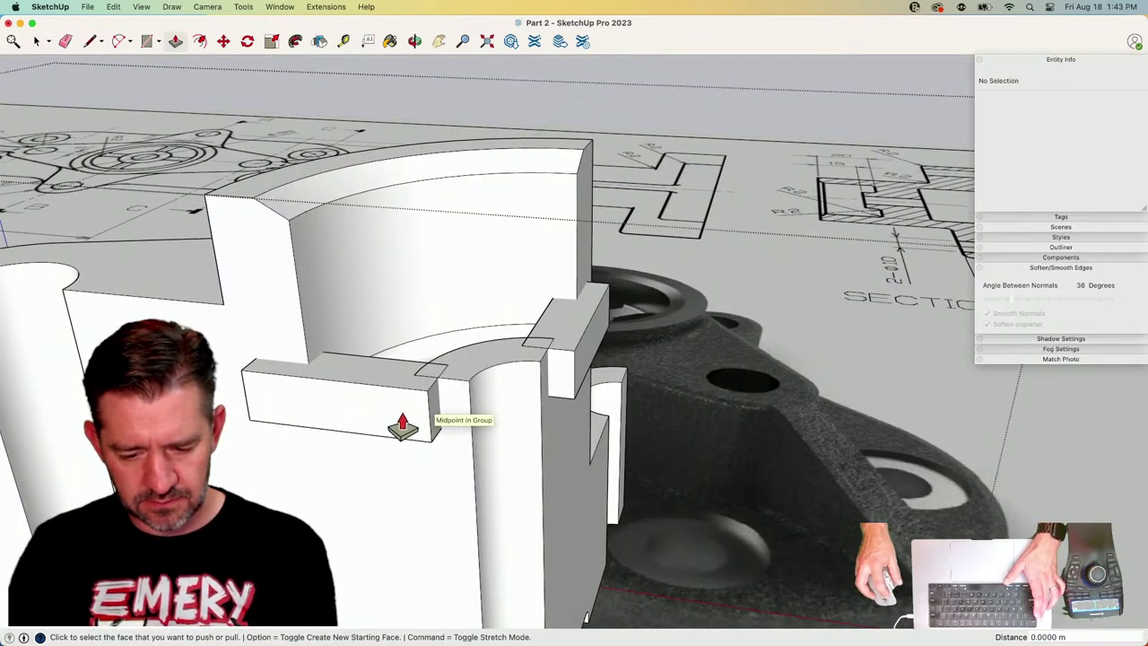
Scale the copied bar to half its width so that its outer side is flush with the cut face.
key("space")
left_click(400, 410)
key("s")
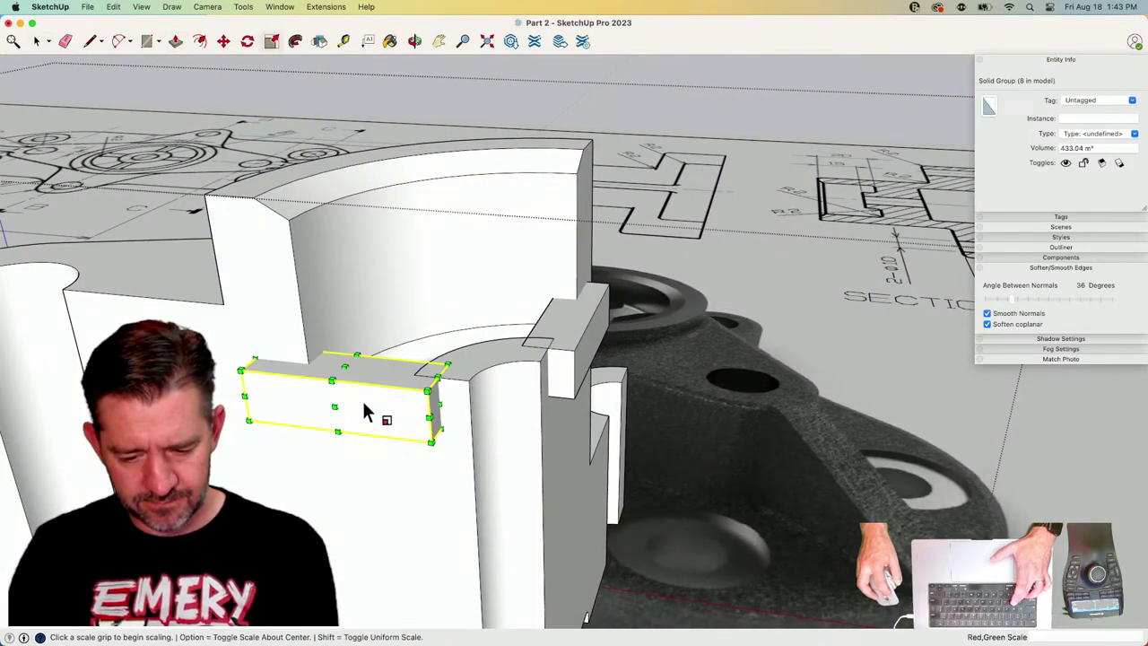
left_click(333, 407)
left_click(453, 415)
key("space")
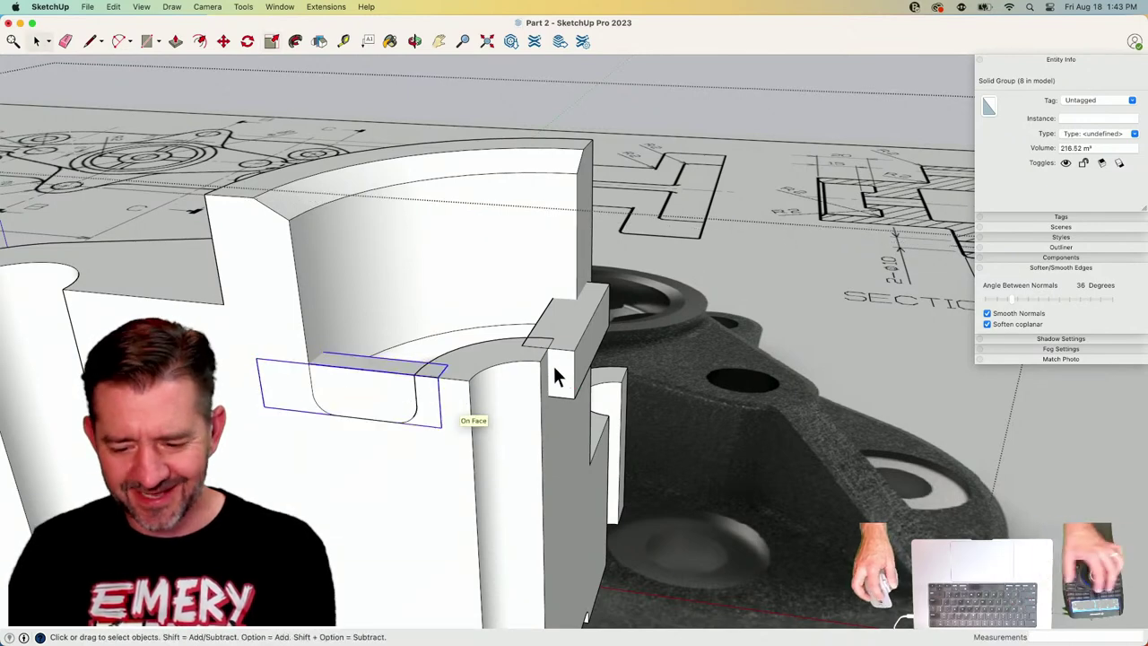
Scale the original bar by 0.50 across its width so that it ends flush with its cut face.
middle_click_drag(553, 369, 599, 394)
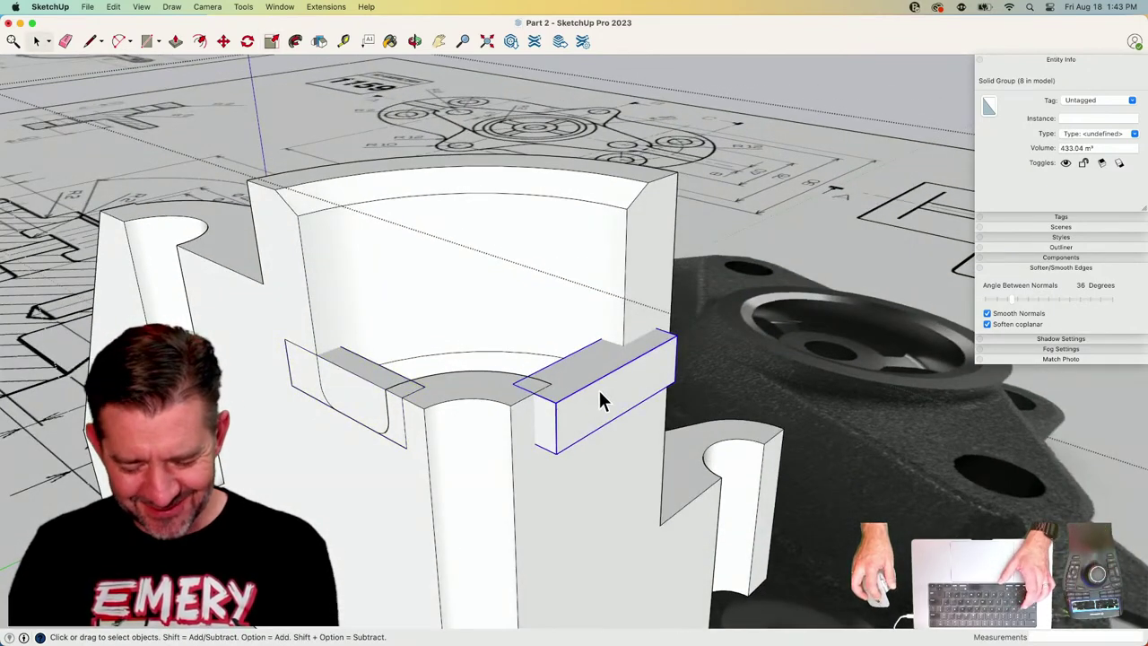
key("s")
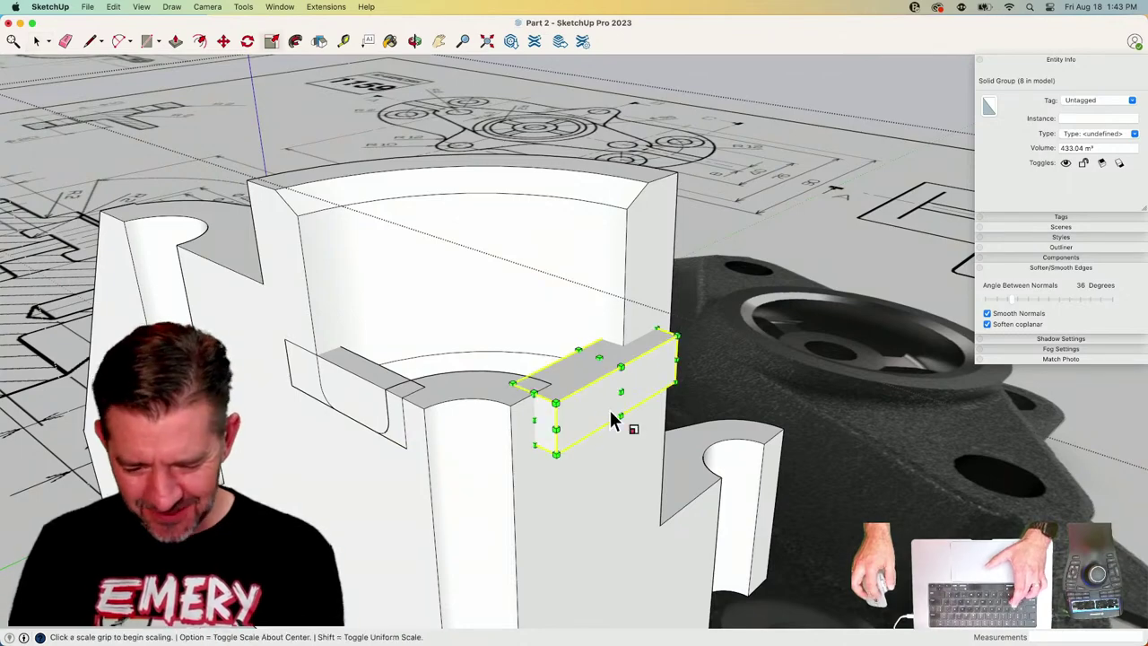
left_click(610, 387)
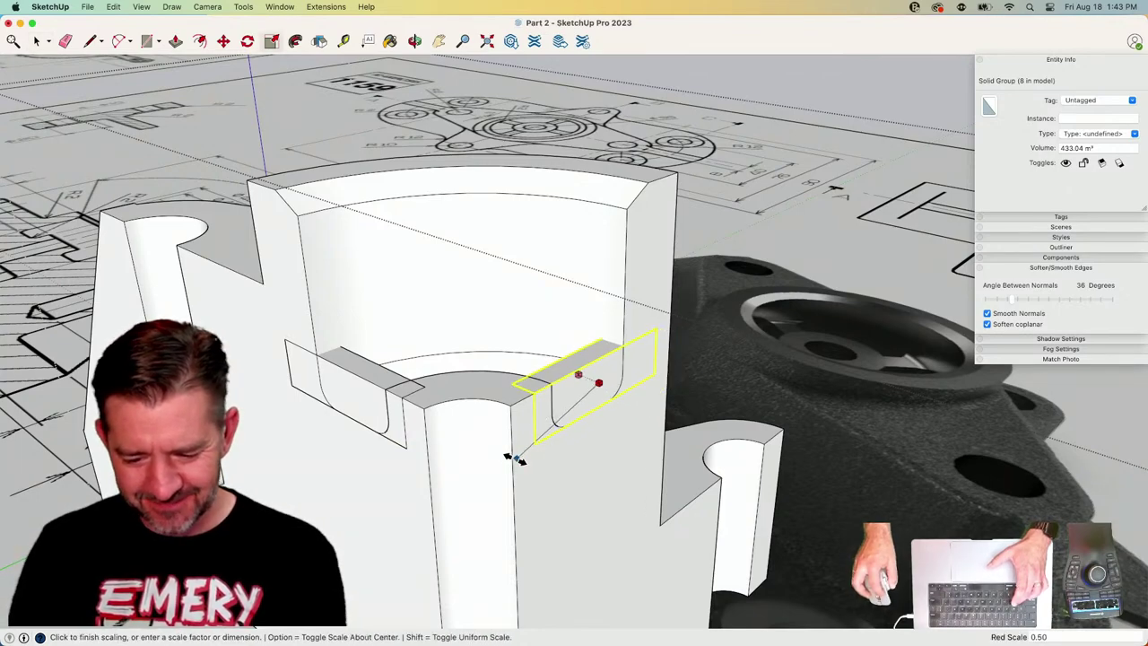
key("space")
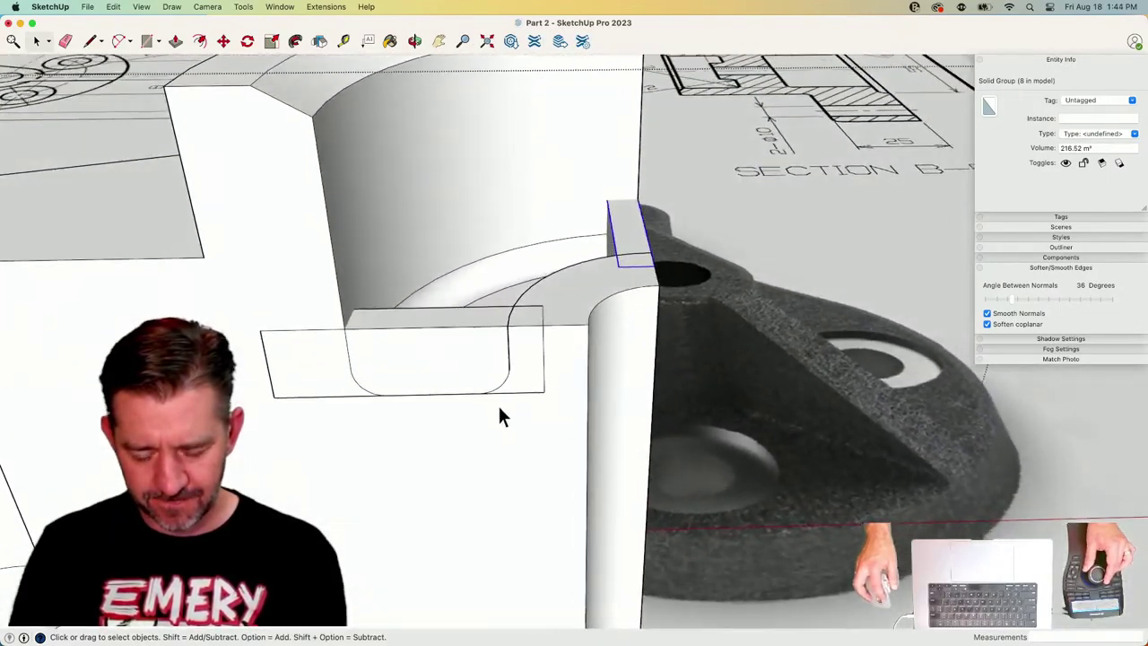
Explode both half-width bar groups into the quarter component's geometry.
left_click(478, 397)
right_click(477, 405)
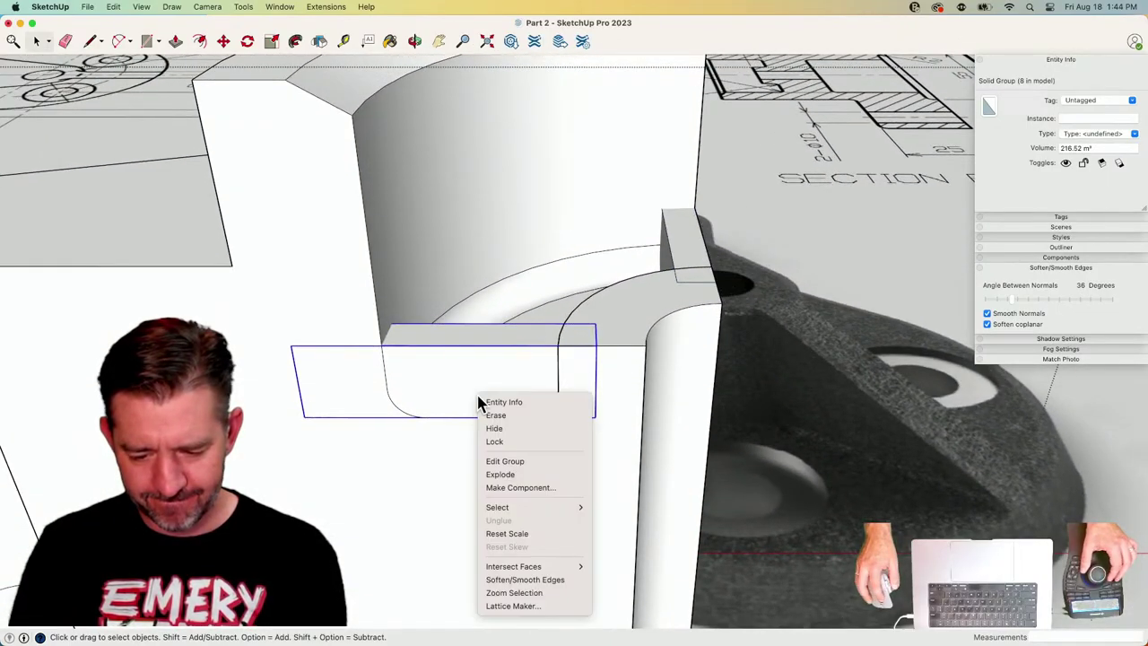
left_click(535, 475)
right_click(617, 543)
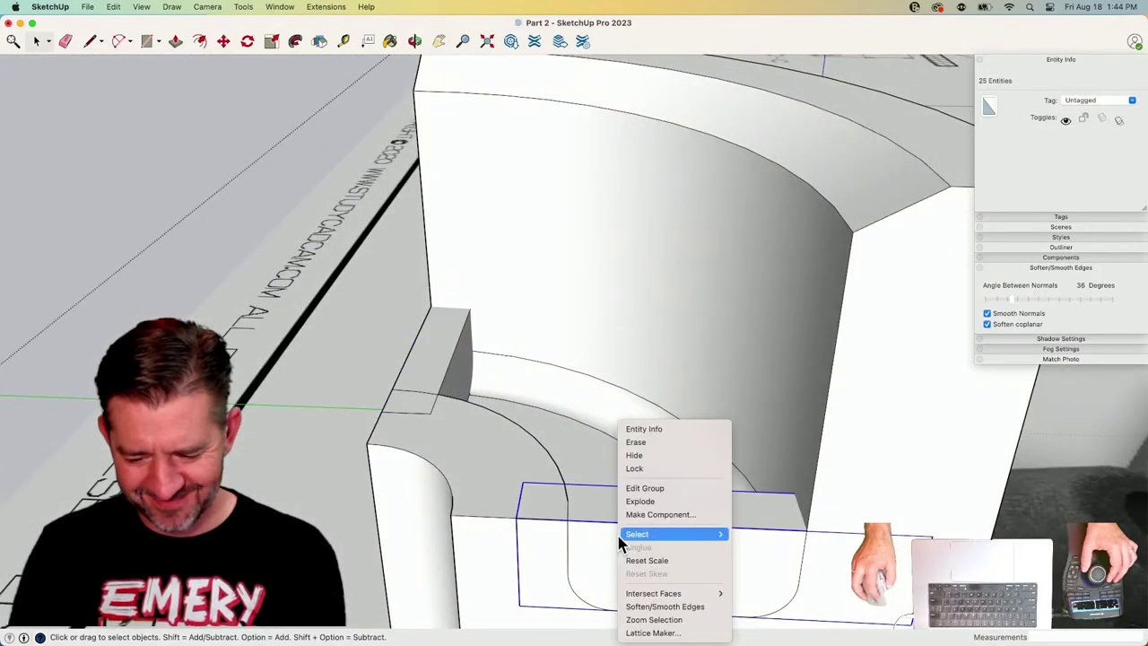
left_click(655, 502)
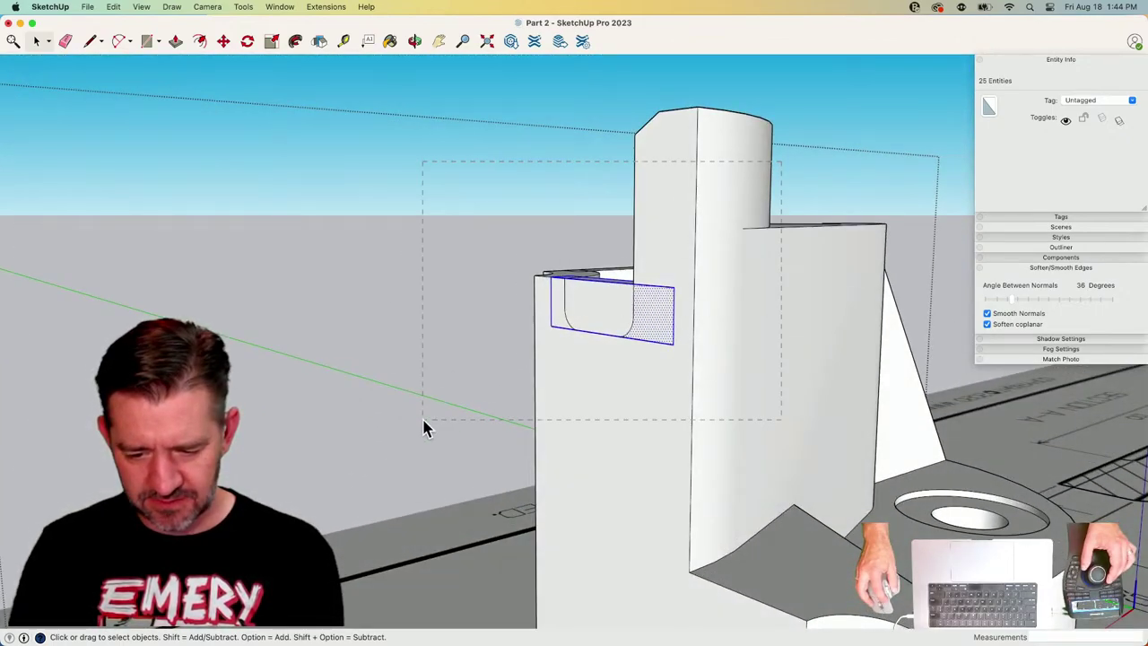
Select all the connected quarter geometry and intersect its faces with the selection.
triple_click(586, 353)
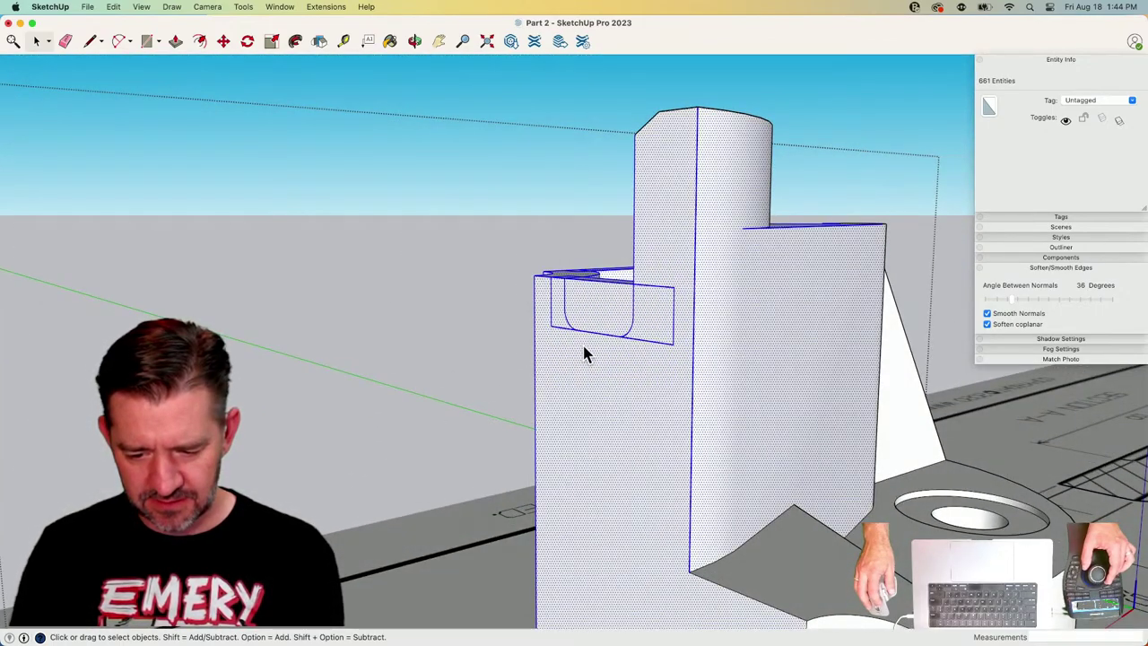
right_click(587, 350)
mouse_move(642, 472)
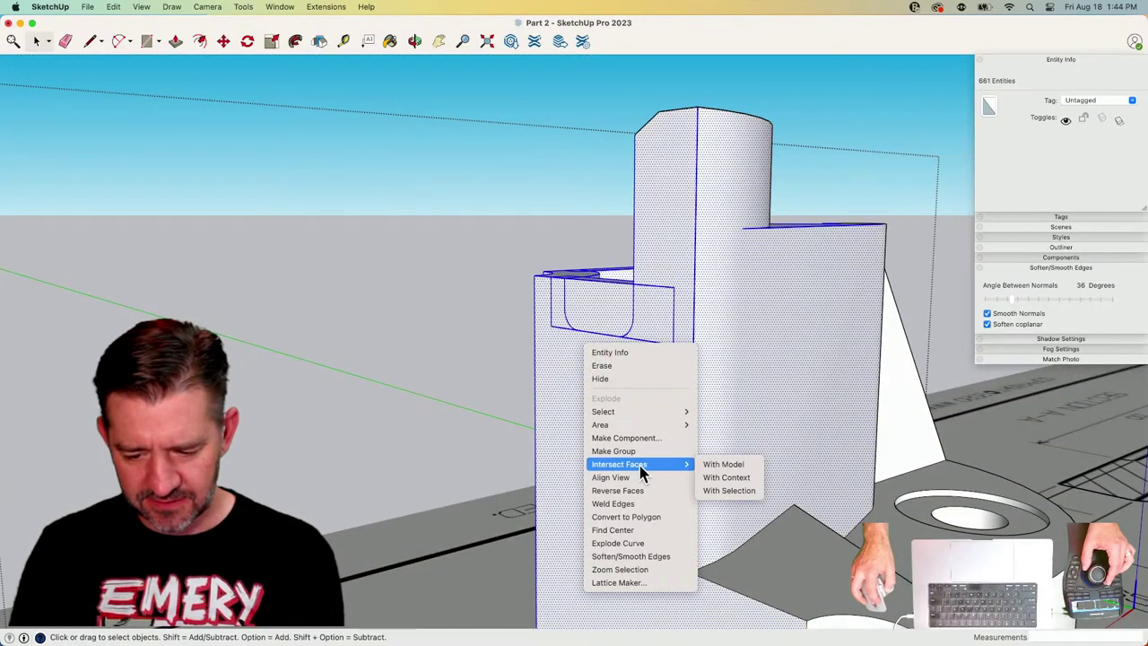
left_click(729, 490)
Erase the leftover bar outlines and recess profile edges on the first cut face, plus the stray bar-end outline on the adjoining top face.
key("e")
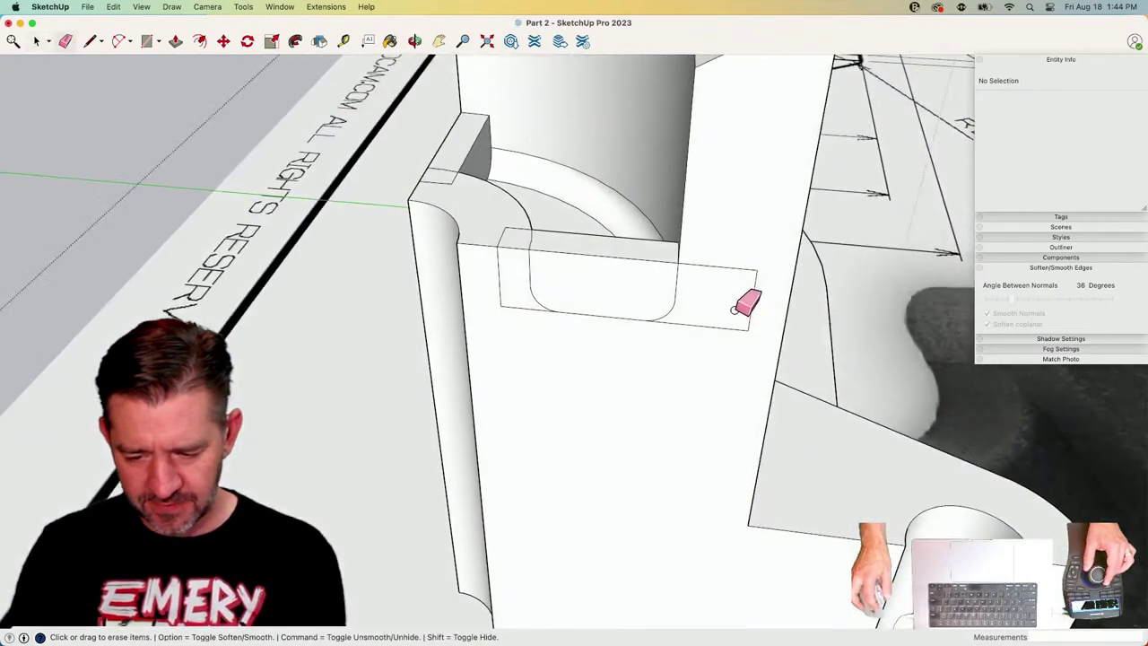
mouse_move(749, 266)
left_mouse_down()
mouse_move(742, 319)
mouse_move(729, 328)
left_mouse_up()
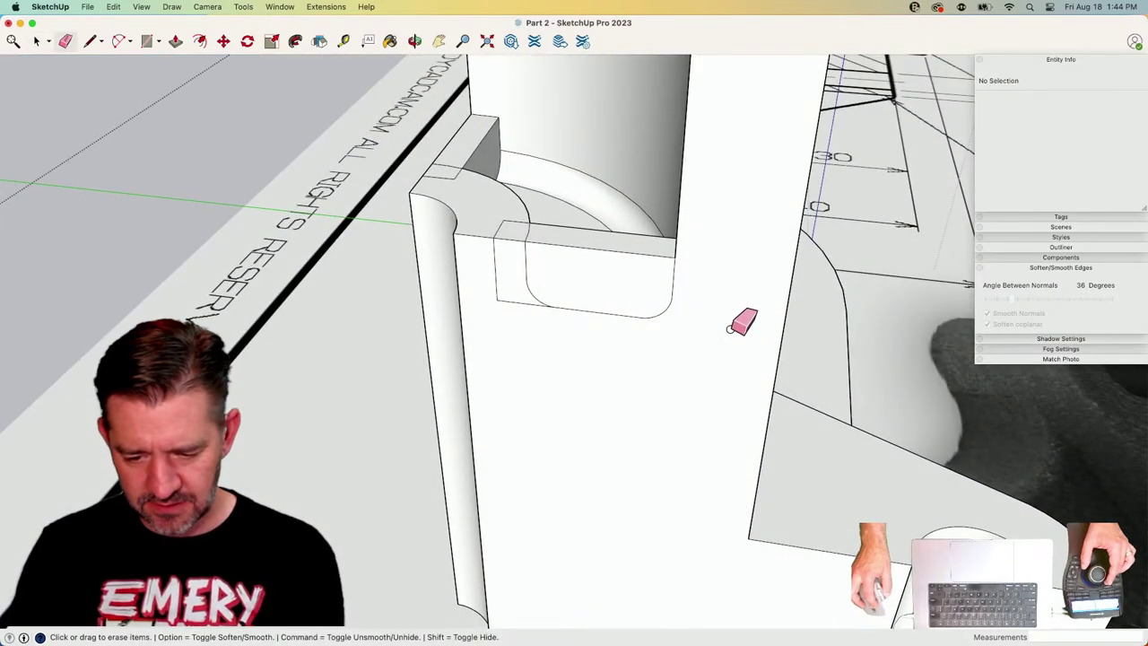
left_click_drag(498, 262, 500, 242)
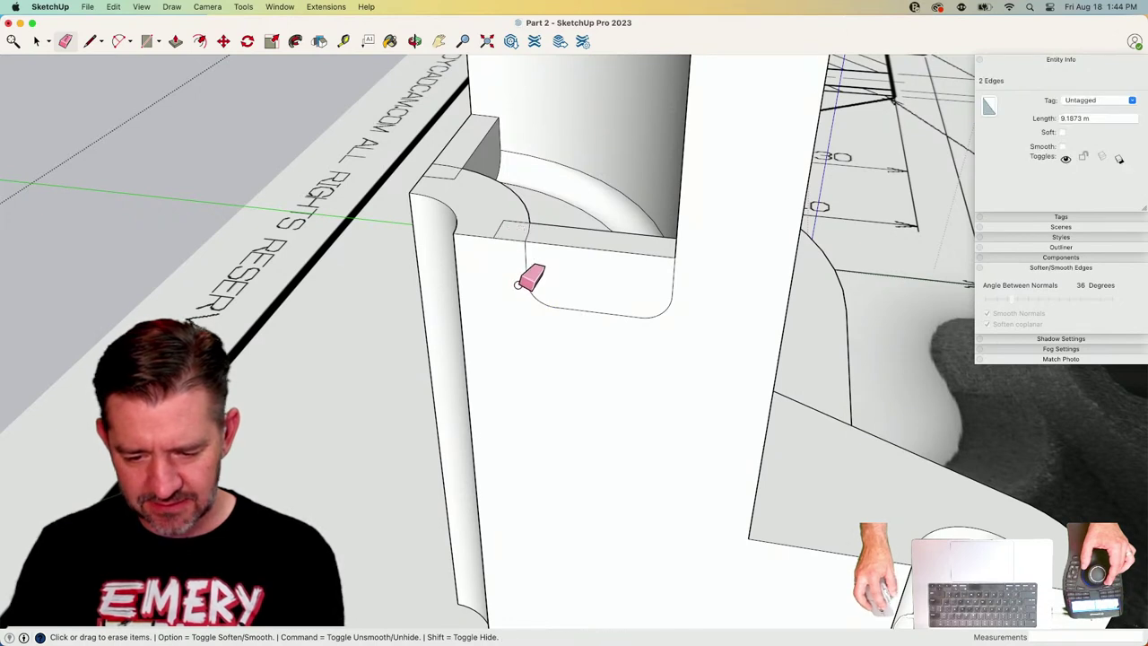
left_click_drag(516, 285, 525, 260)
mouse_move(586, 313)
left_mouse_down()
mouse_move(663, 305)
mouse_move(582, 323)
left_mouse_up()
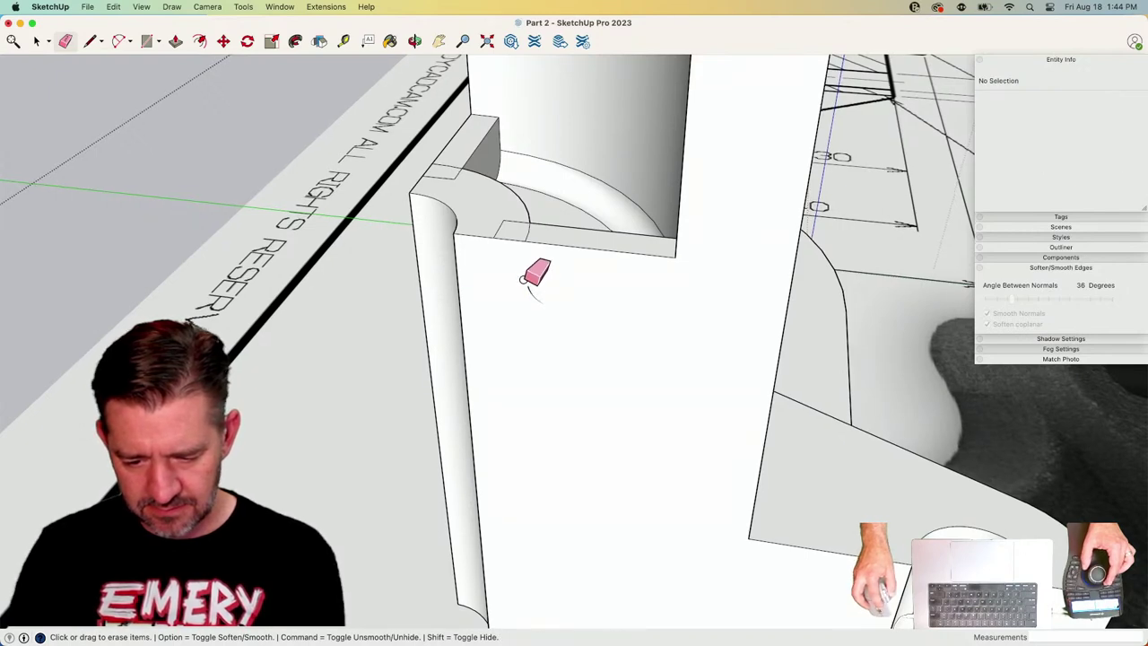
scroll(545, 287, "up", 5)
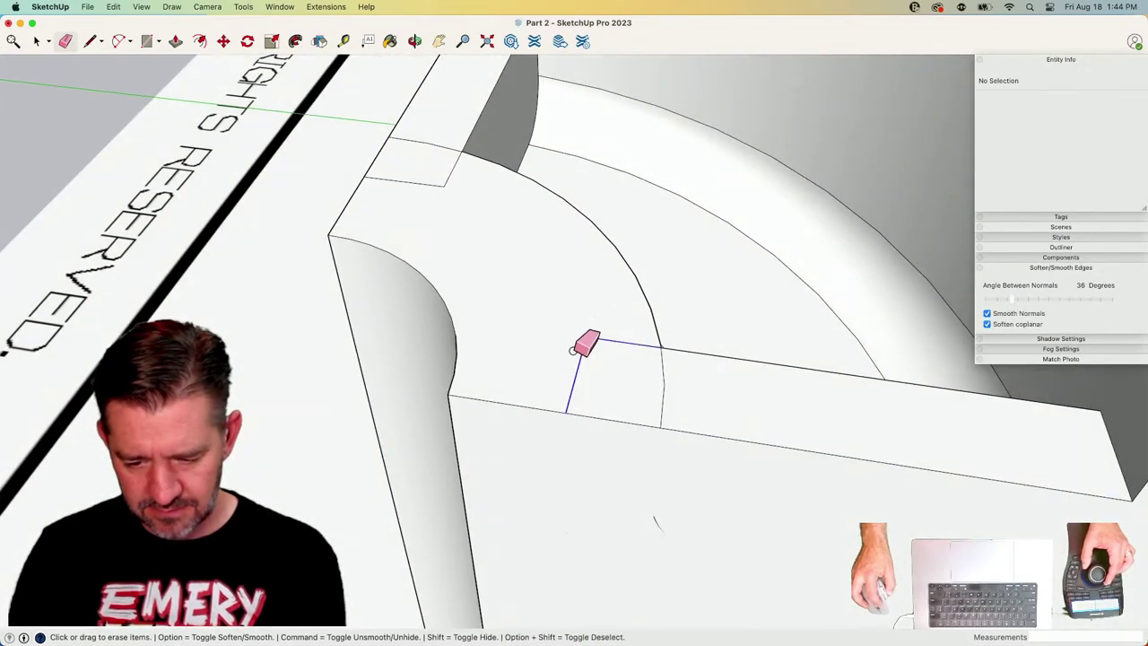
left_click_drag(573, 351, 603, 339)
Erase the remaining bar-end outline on the top face and the leftover profile edges on the second cut face.
mouse_move(612, 335)
middle_mouse_down()
mouse_move(637, 397)
mouse_move(653, 363)
mouse_move(630, 312)
middle_mouse_up()
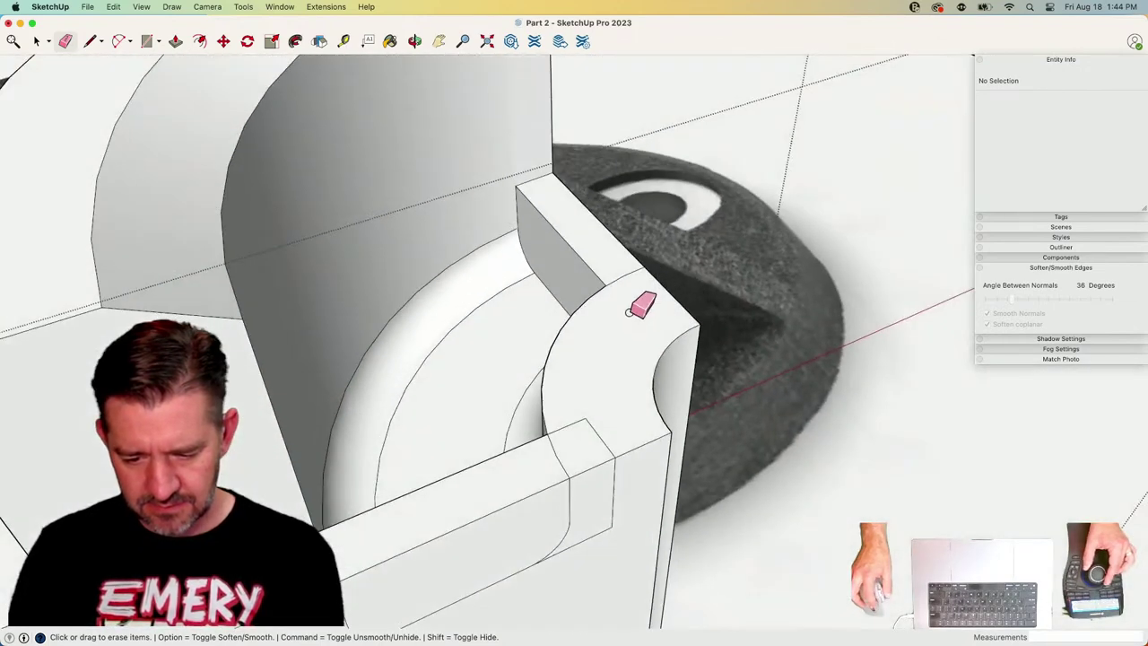
mouse_move(579, 418)
left_mouse_down()
mouse_move(557, 452)
mouse_move(592, 424)
left_mouse_up()
mouse_move(624, 496)
left_mouse_down()
mouse_move(586, 496)
mouse_move(501, 530)
left_mouse_up()
left_click_drag(356, 576, 359, 574)
mouse_move(358, 574)
middle_mouse_down()
mouse_move(373, 565)
mouse_move(321, 535)
mouse_move(303, 445)
middle_mouse_up()
left_click_drag(303, 445, 299, 457)
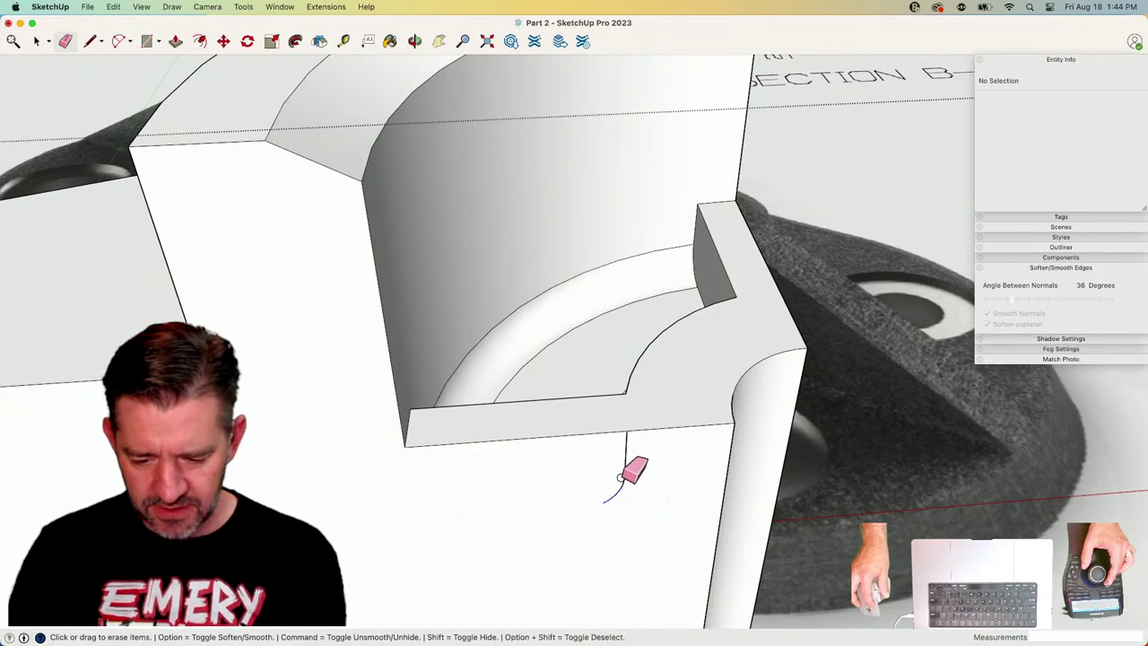
left_click_drag(621, 477, 625, 447)
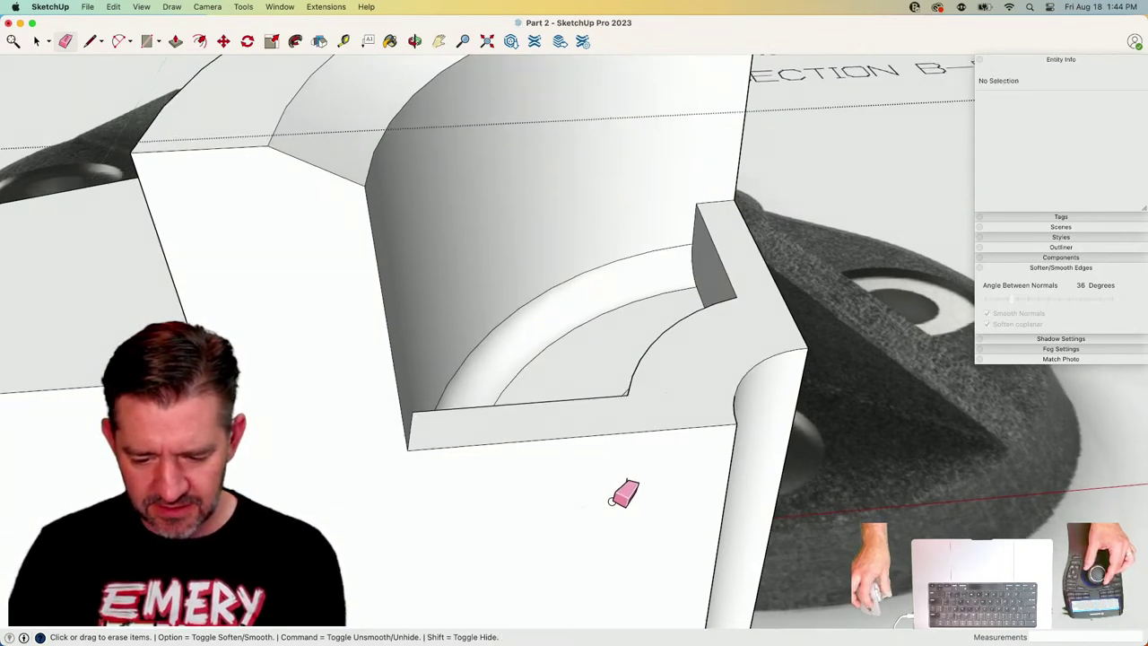
Delete the hidden curved surface patch inside the solid at one rib and erase the stray edges around it.
key("space")
scroll(735, 541, "up", 10)
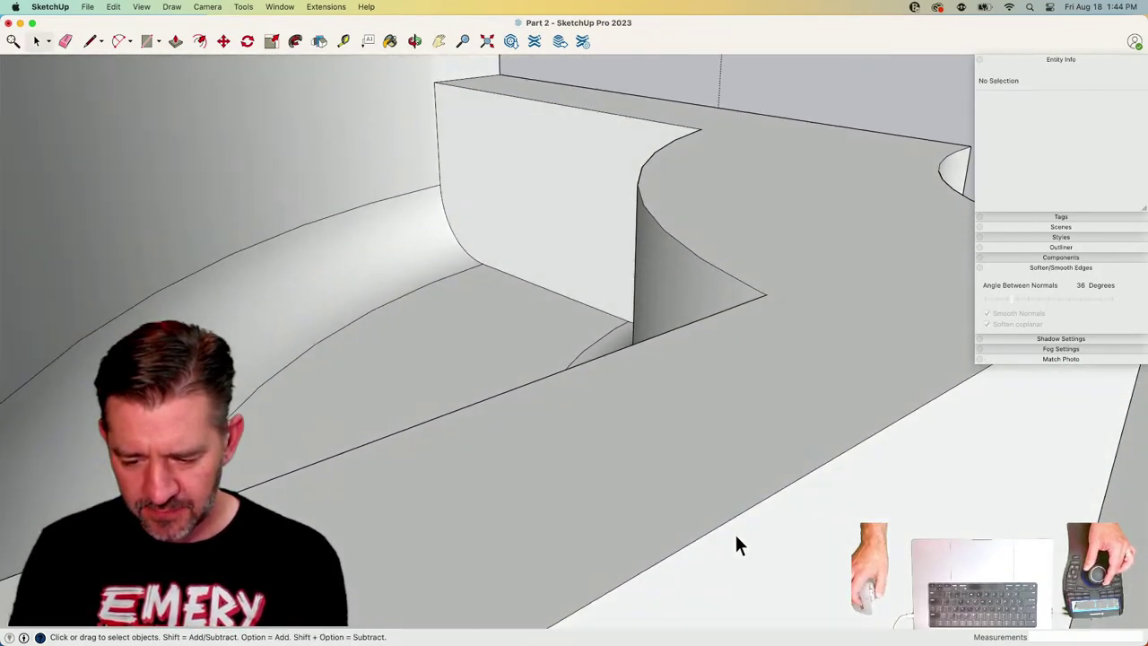
scroll(735, 544, "down", 4)
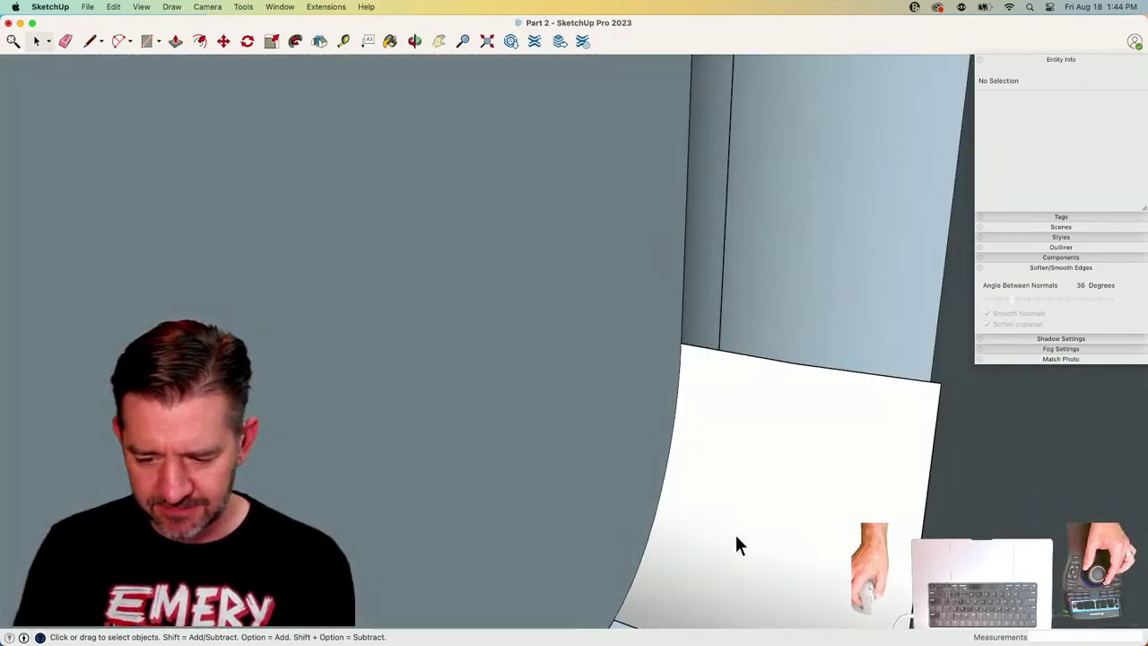
scroll(786, 412, "down", 3)
left_click(785, 412)
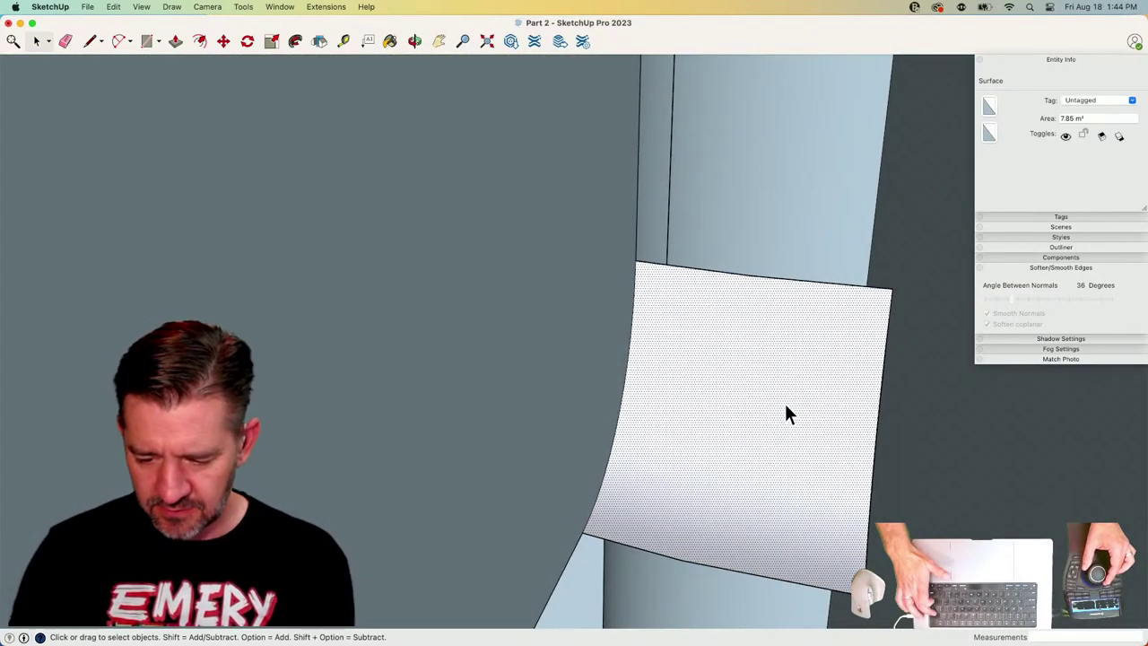
key("Delete")
key("e")
left_click_drag(869, 270, 865, 360)
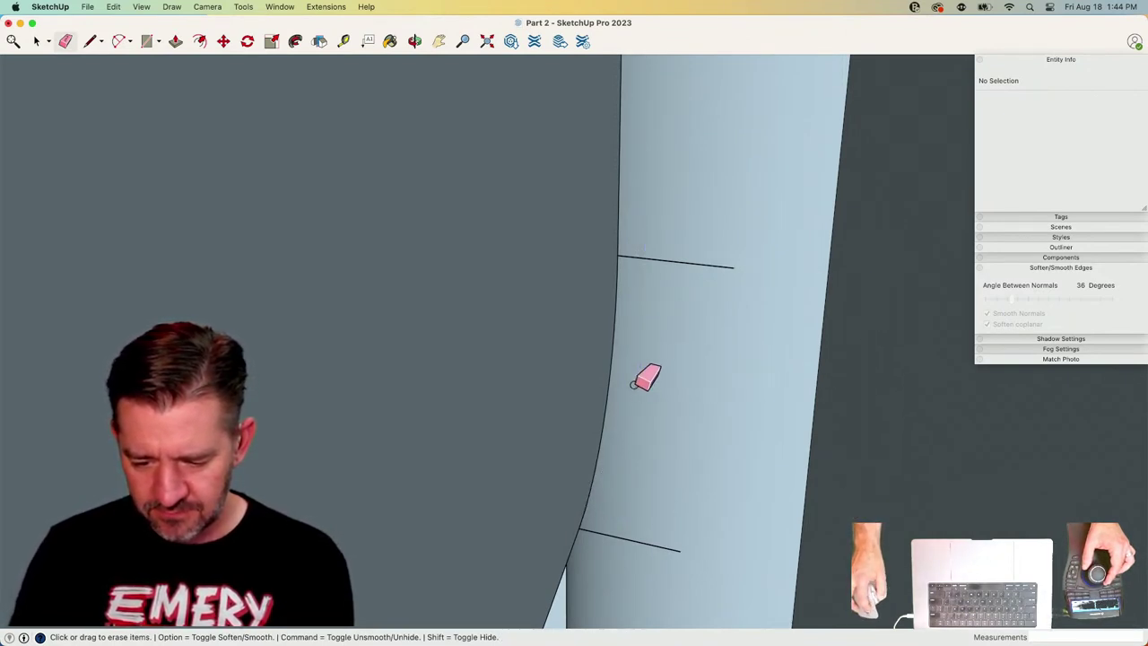
left_click_drag(659, 264, 702, 279)
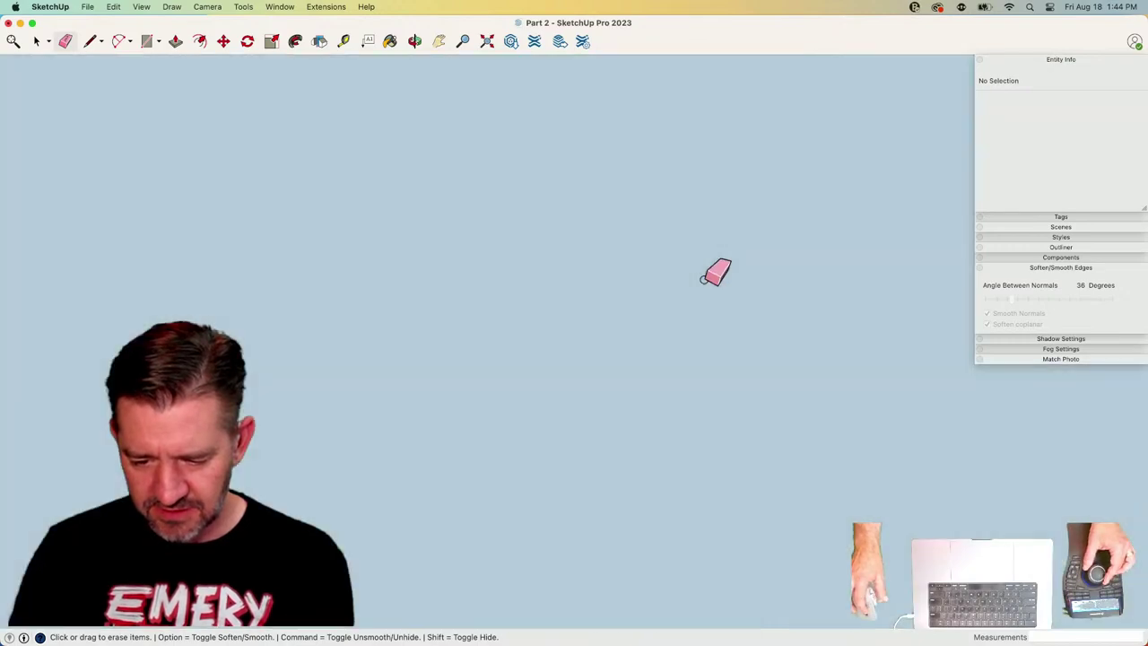
Delete the internal surface patch at the other rib and erase its loose arc and remaining stray edges.
key("space")
scroll(705, 282, "down", 5)
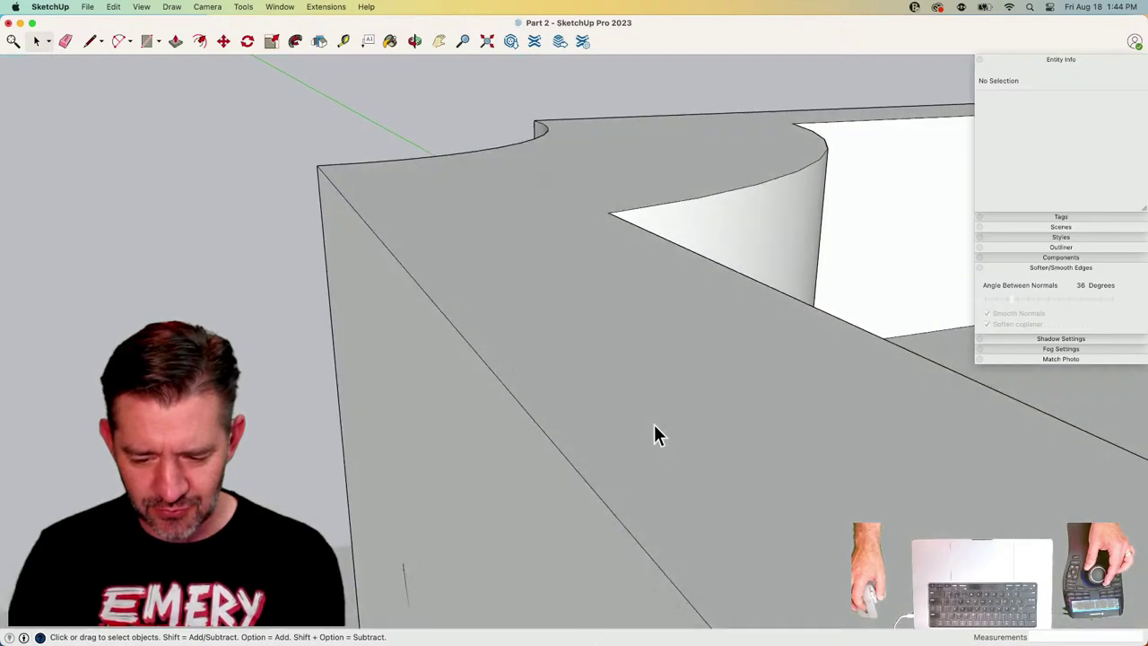
middle_click_drag(653, 426, 544, 392)
left_click(542, 393)
key("Delete")
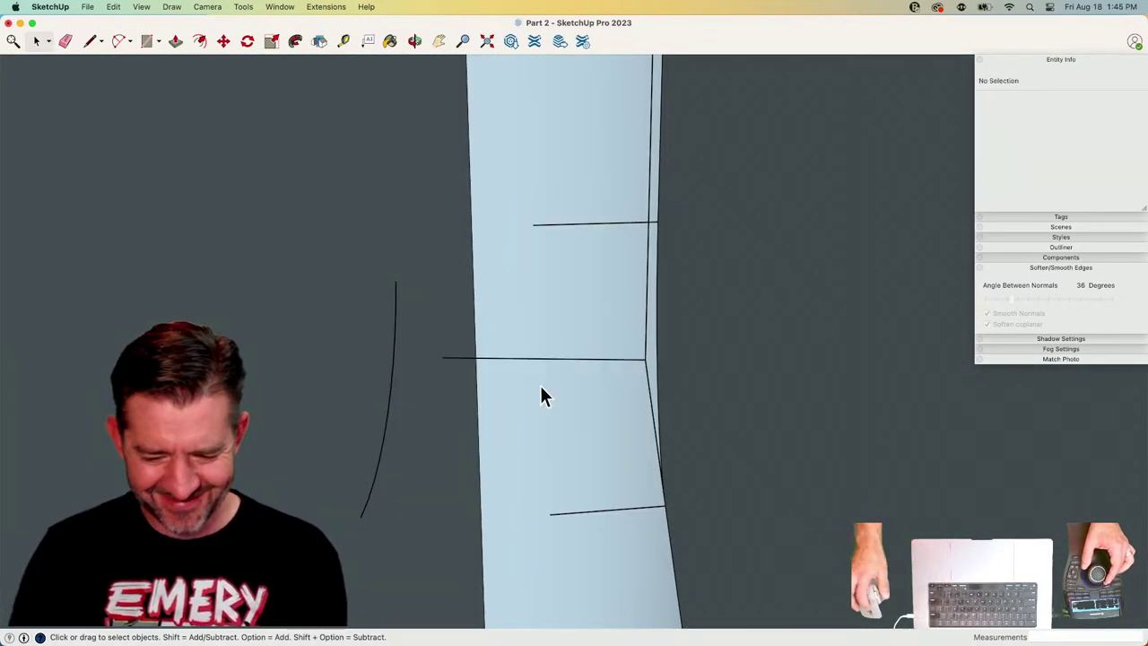
key("e")
left_click(395, 298)
left_click_drag(391, 391, 359, 517)
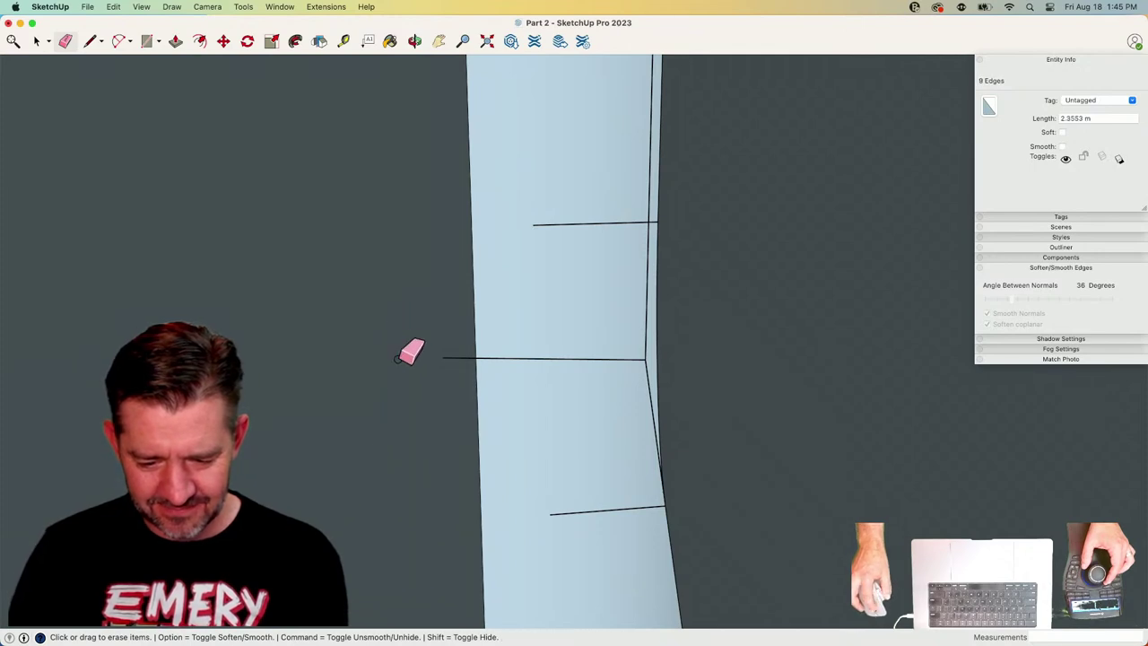
left_click_drag(652, 355, 609, 526)
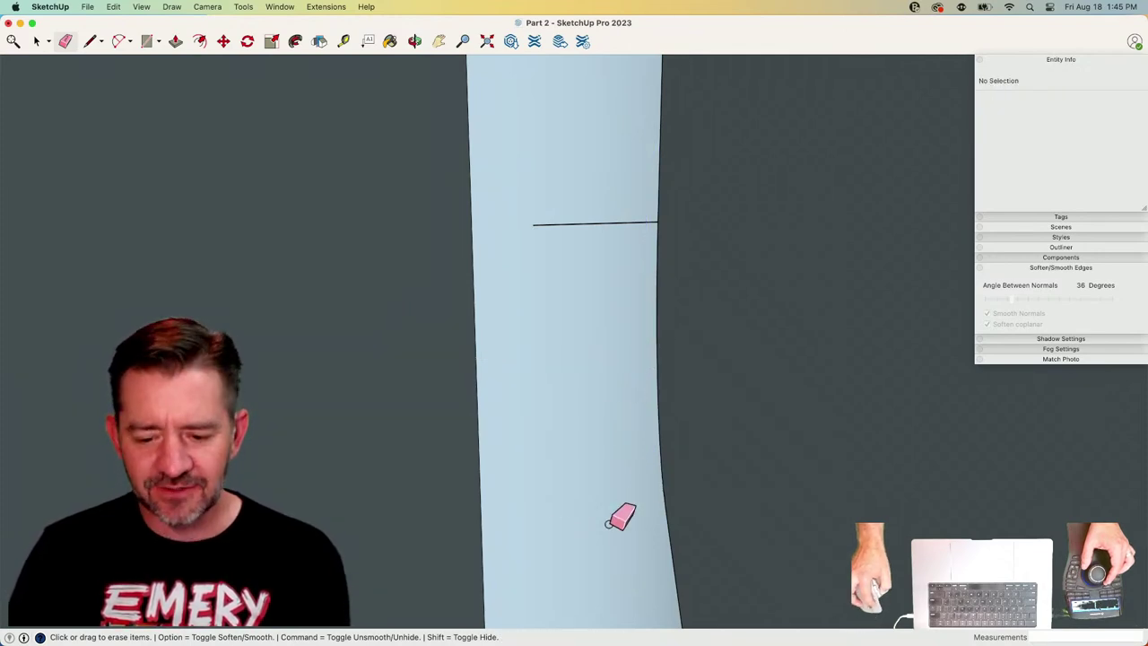
left_click_drag(596, 212, 592, 214)
Close the quarter component and examine the assembled part and the underside details in the drawing's Section A-A.
key("space")
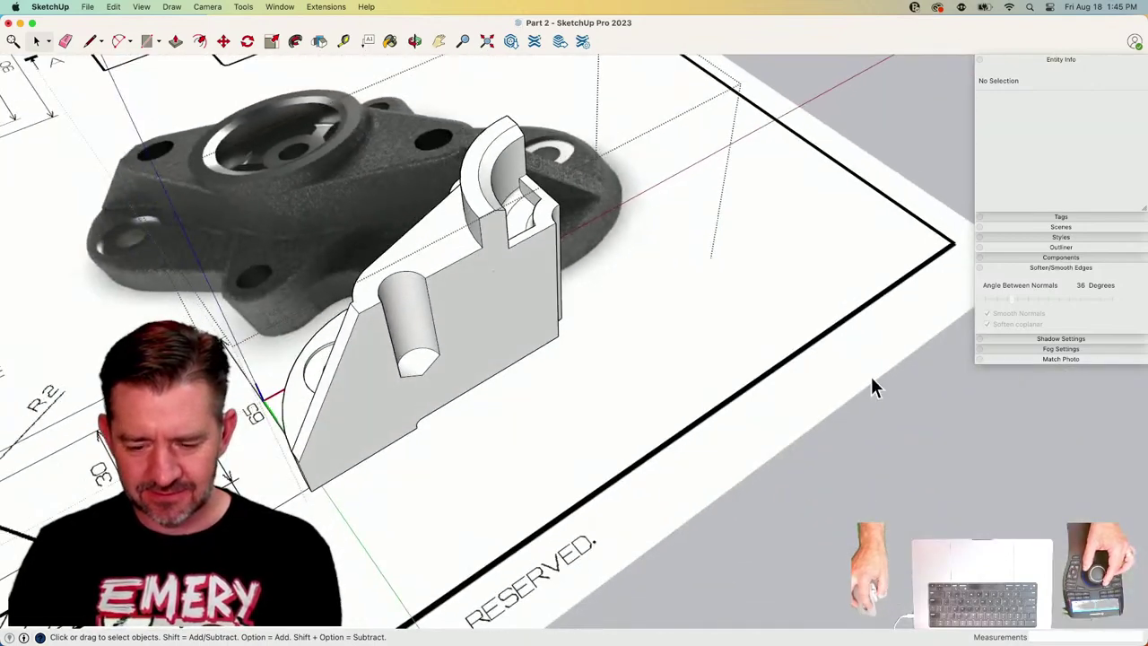
left_click(917, 467)
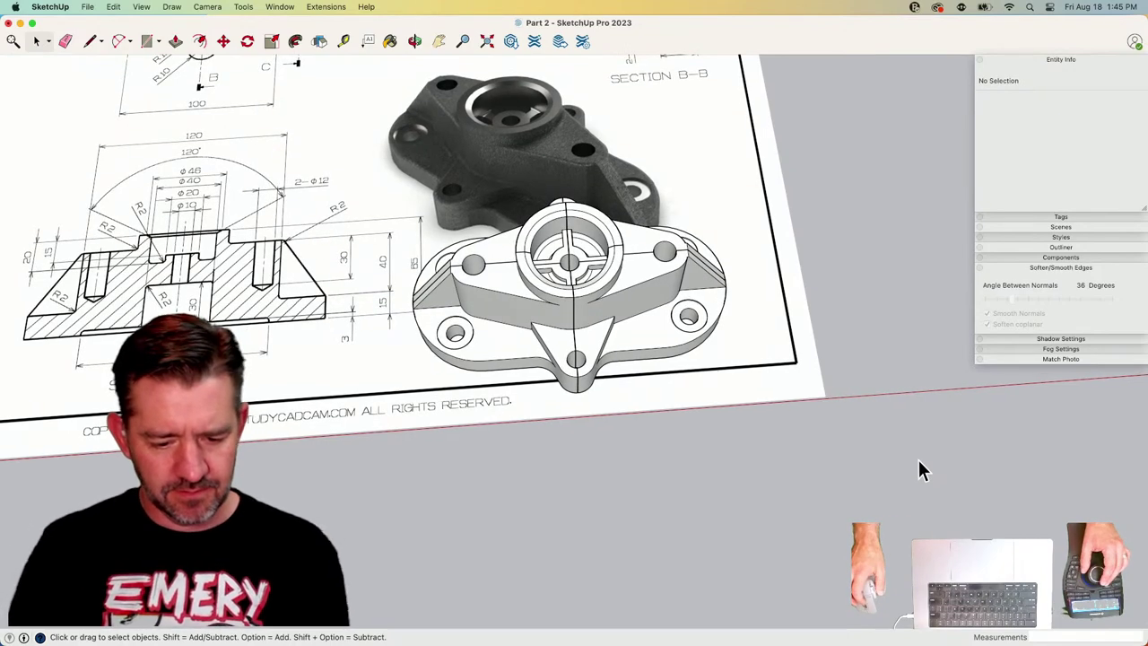
scroll(932, 484, "down", 3)
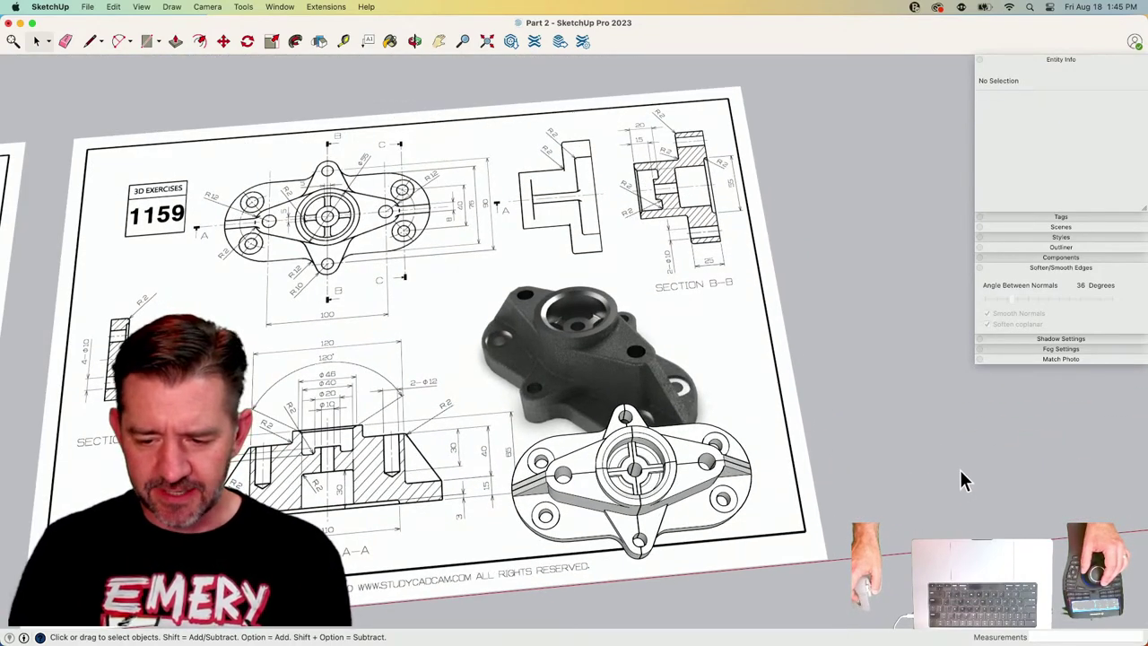
scroll(941, 456, "up", 3)
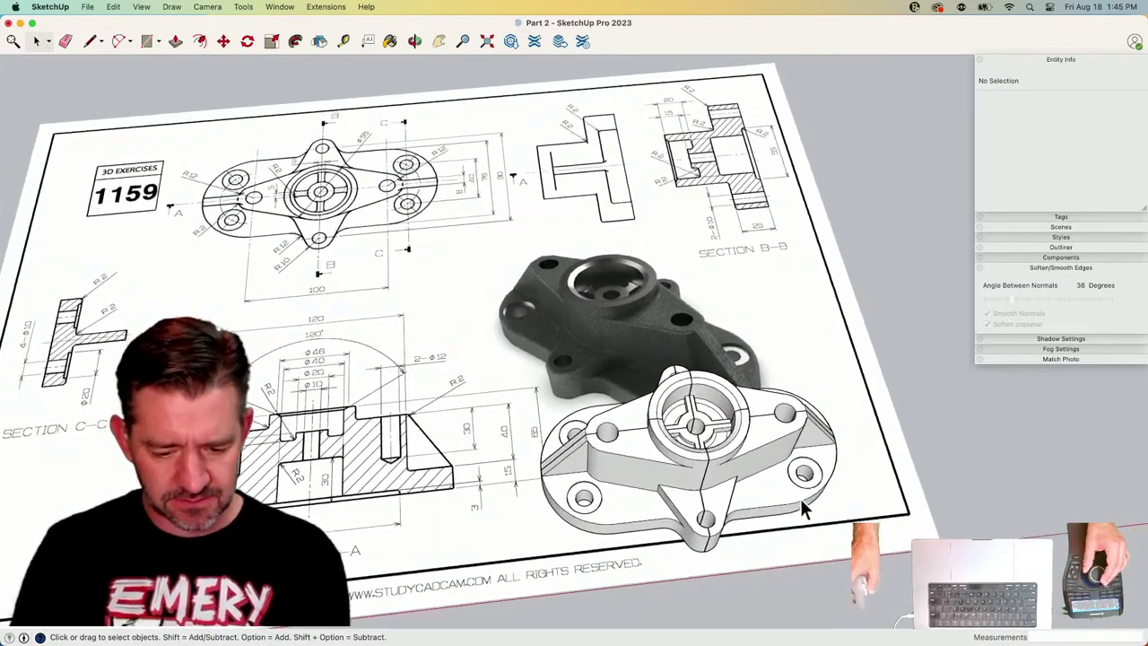
scroll(303, 437, "up", 3)
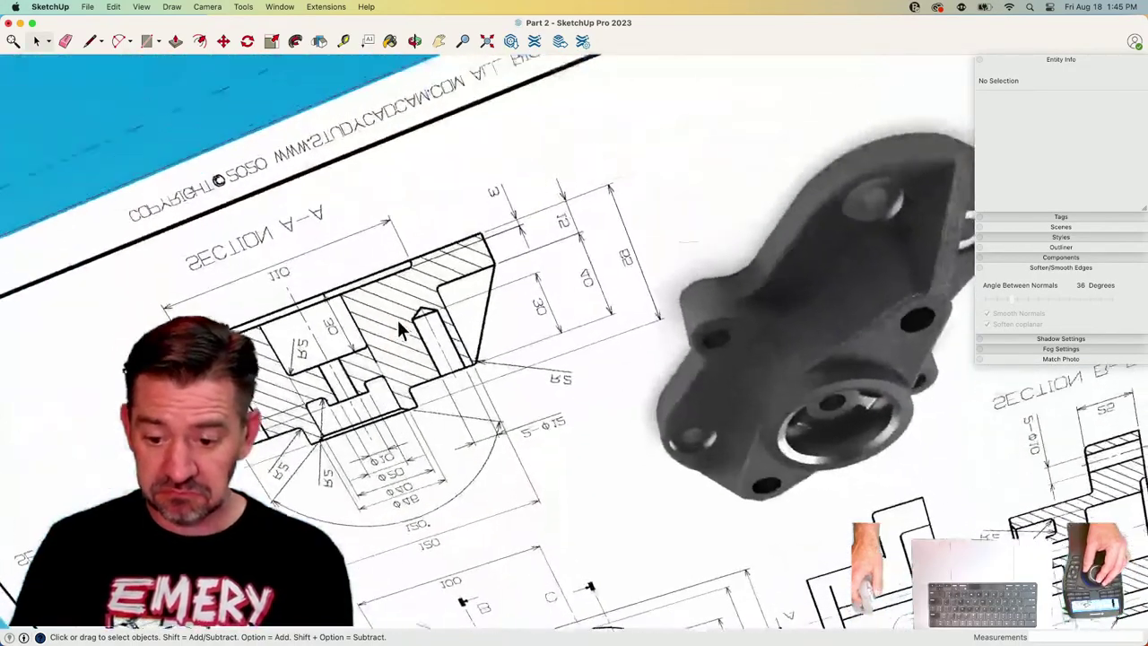
double_click(748, 371)
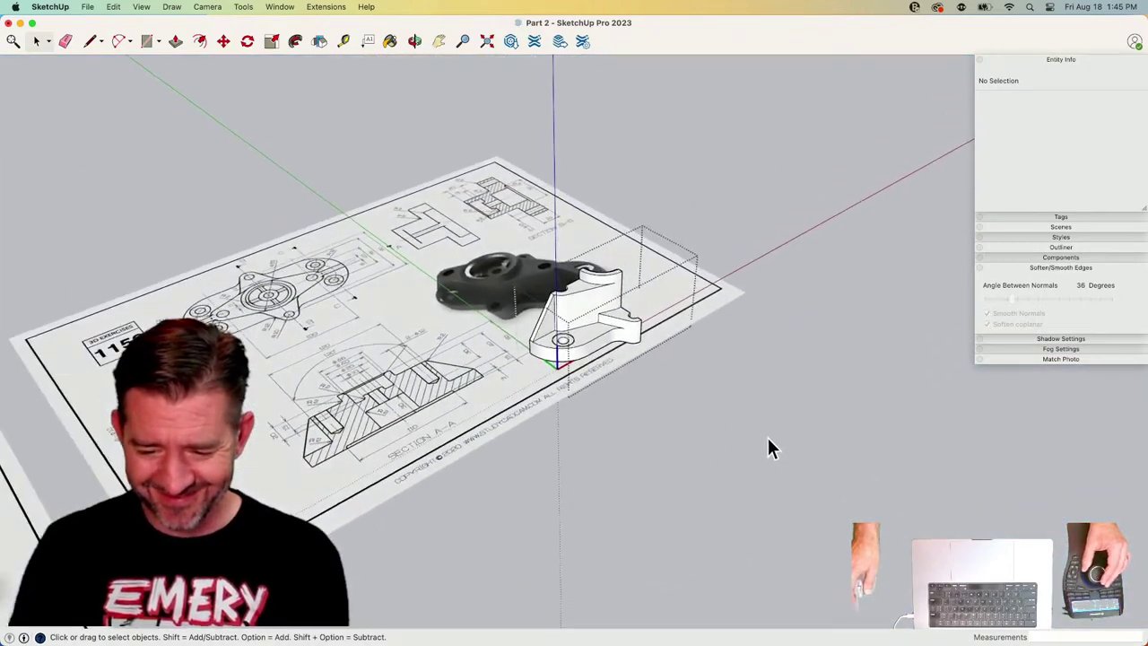
left_click(767, 436)
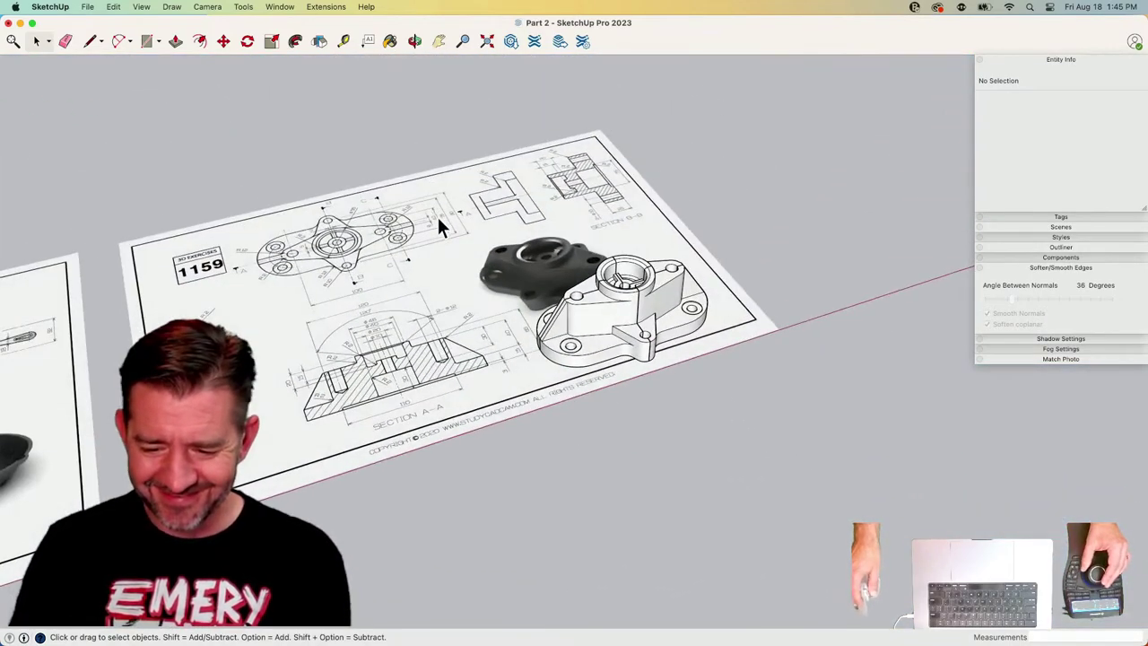
Move all four quarter components together about 149 m, clear of the drawing sheet.
left_click_drag(439, 226, 757, 419)
key("m")
left_click(735, 405)
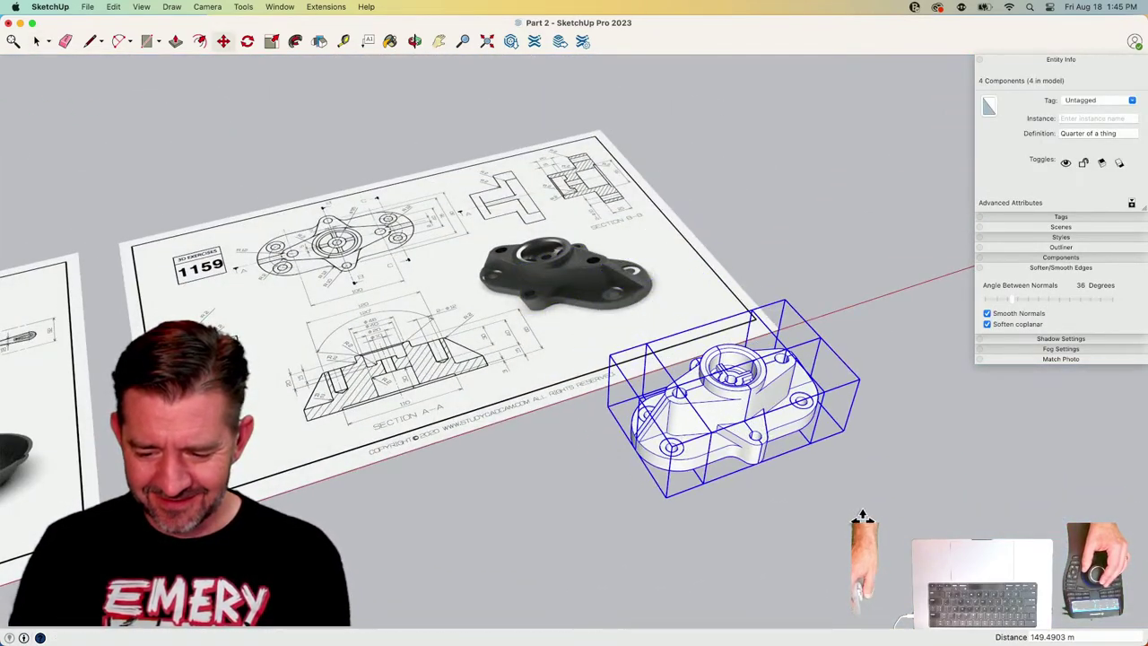
Draw a 20 m radius circle on the quarter component's underside, centred on the central hole, and erase its portion outside the body.
double_click(702, 426)
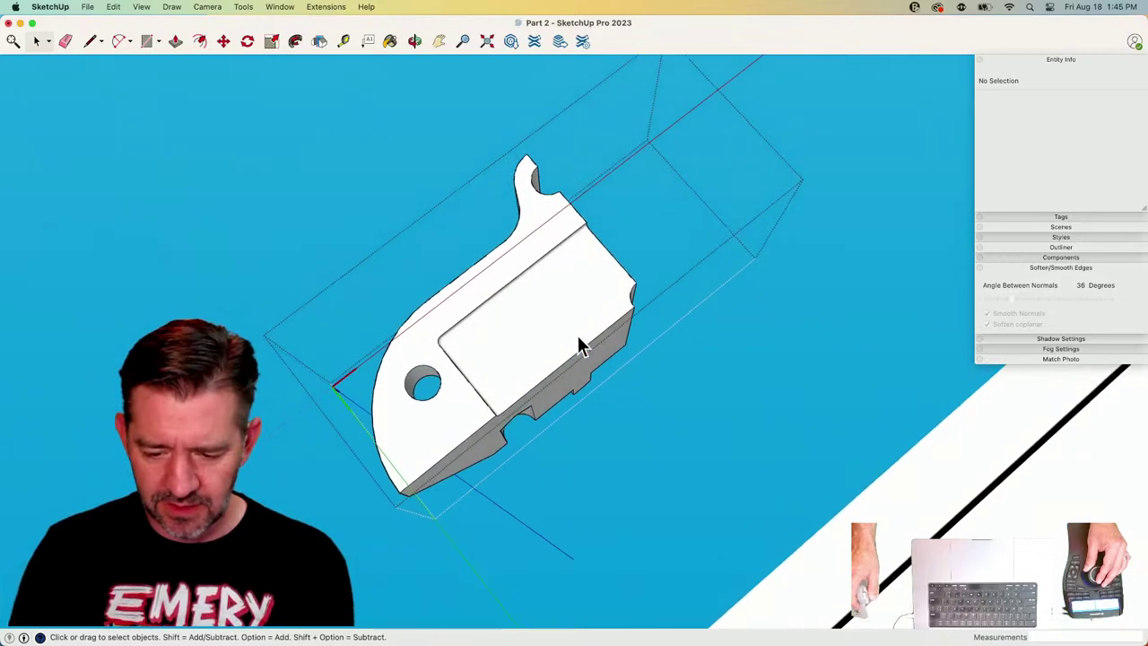
key("c")
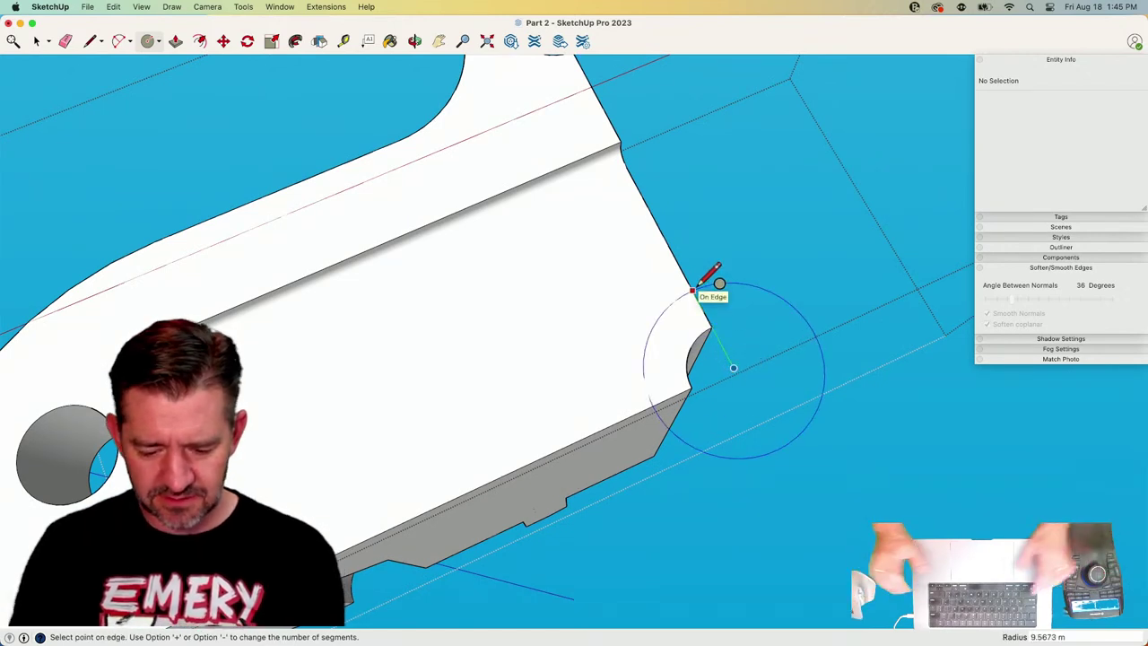
type("20")
key("Return")
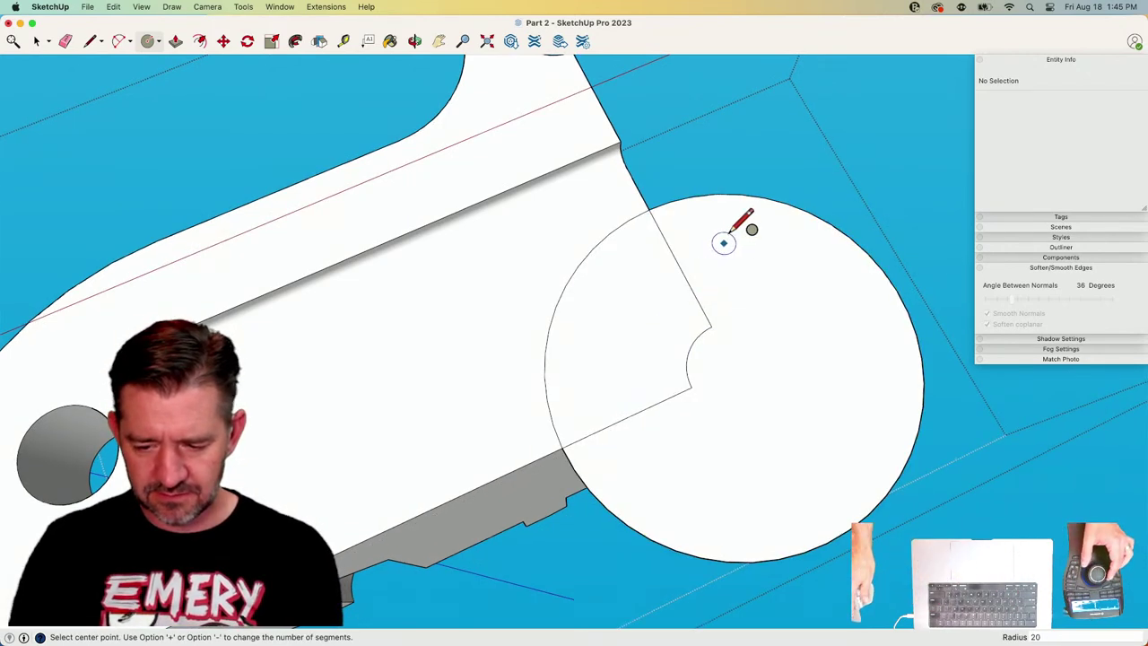
left_click(761, 190)
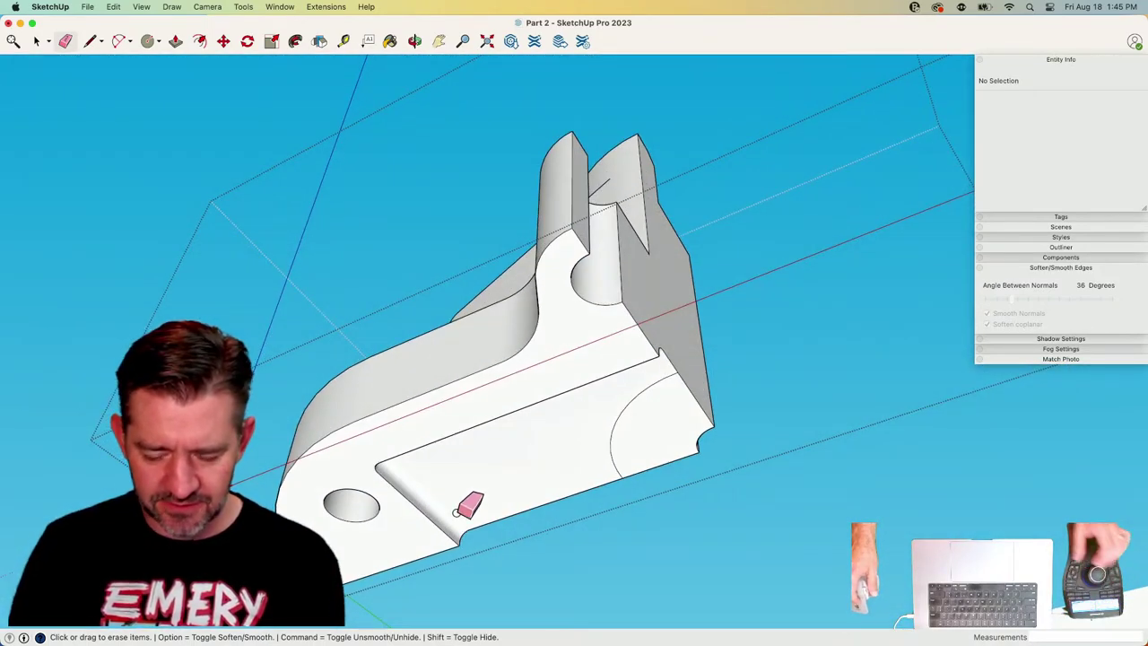
Push the quarter-circle face on the underside up into the body to form the central round recess.
left_click(660, 422)
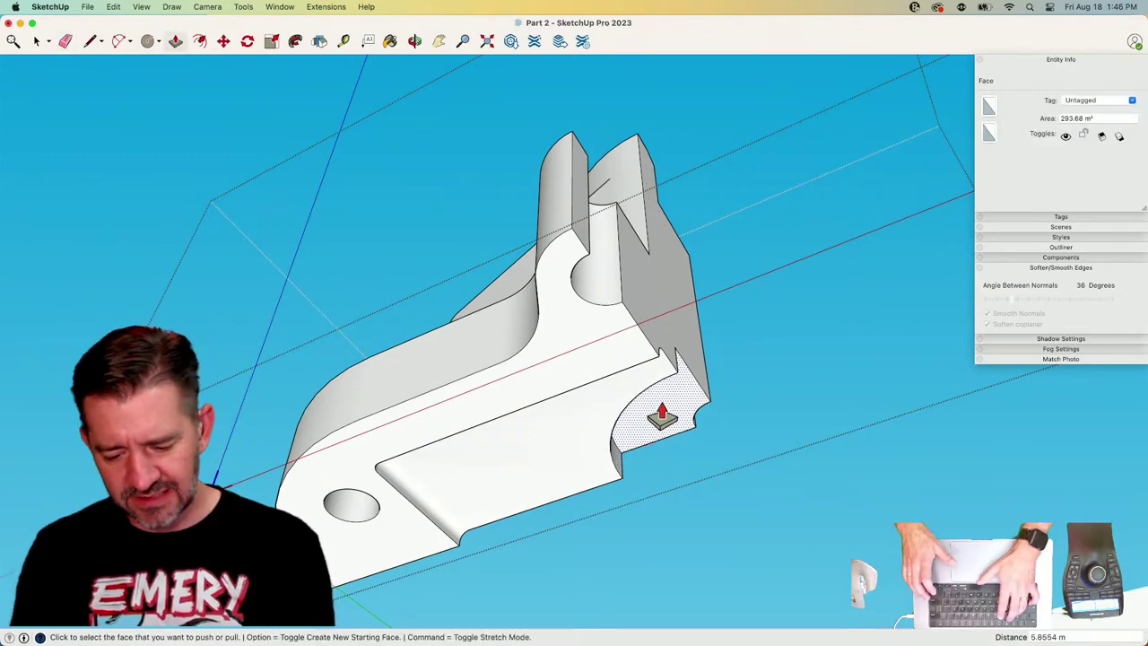
key("space")
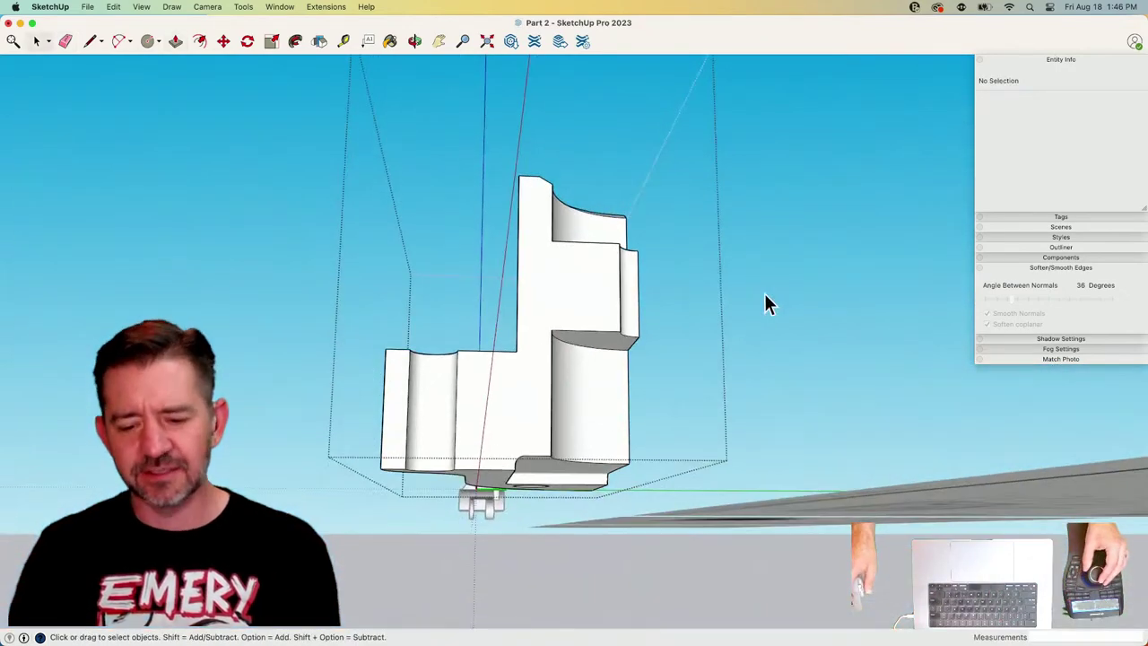